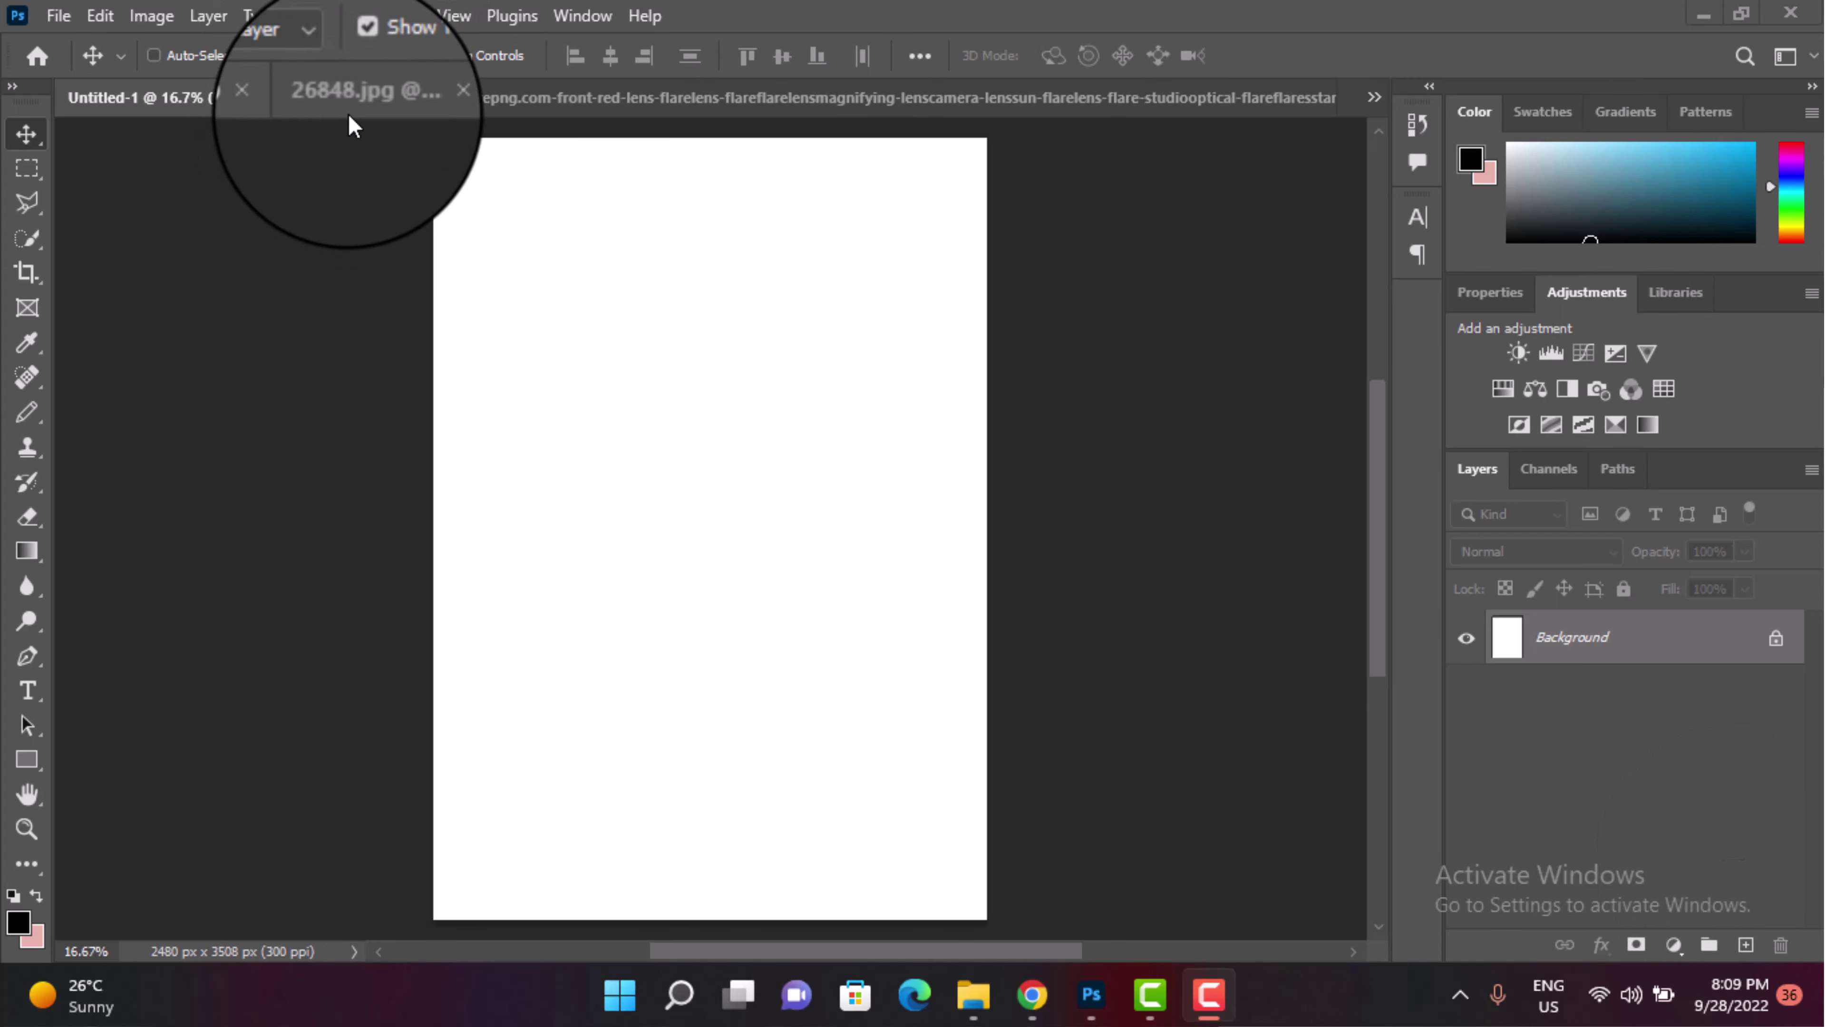
Step: Drag the stadium-lights image 26848.jpg into the blank poster and close its source document
click(348, 108)
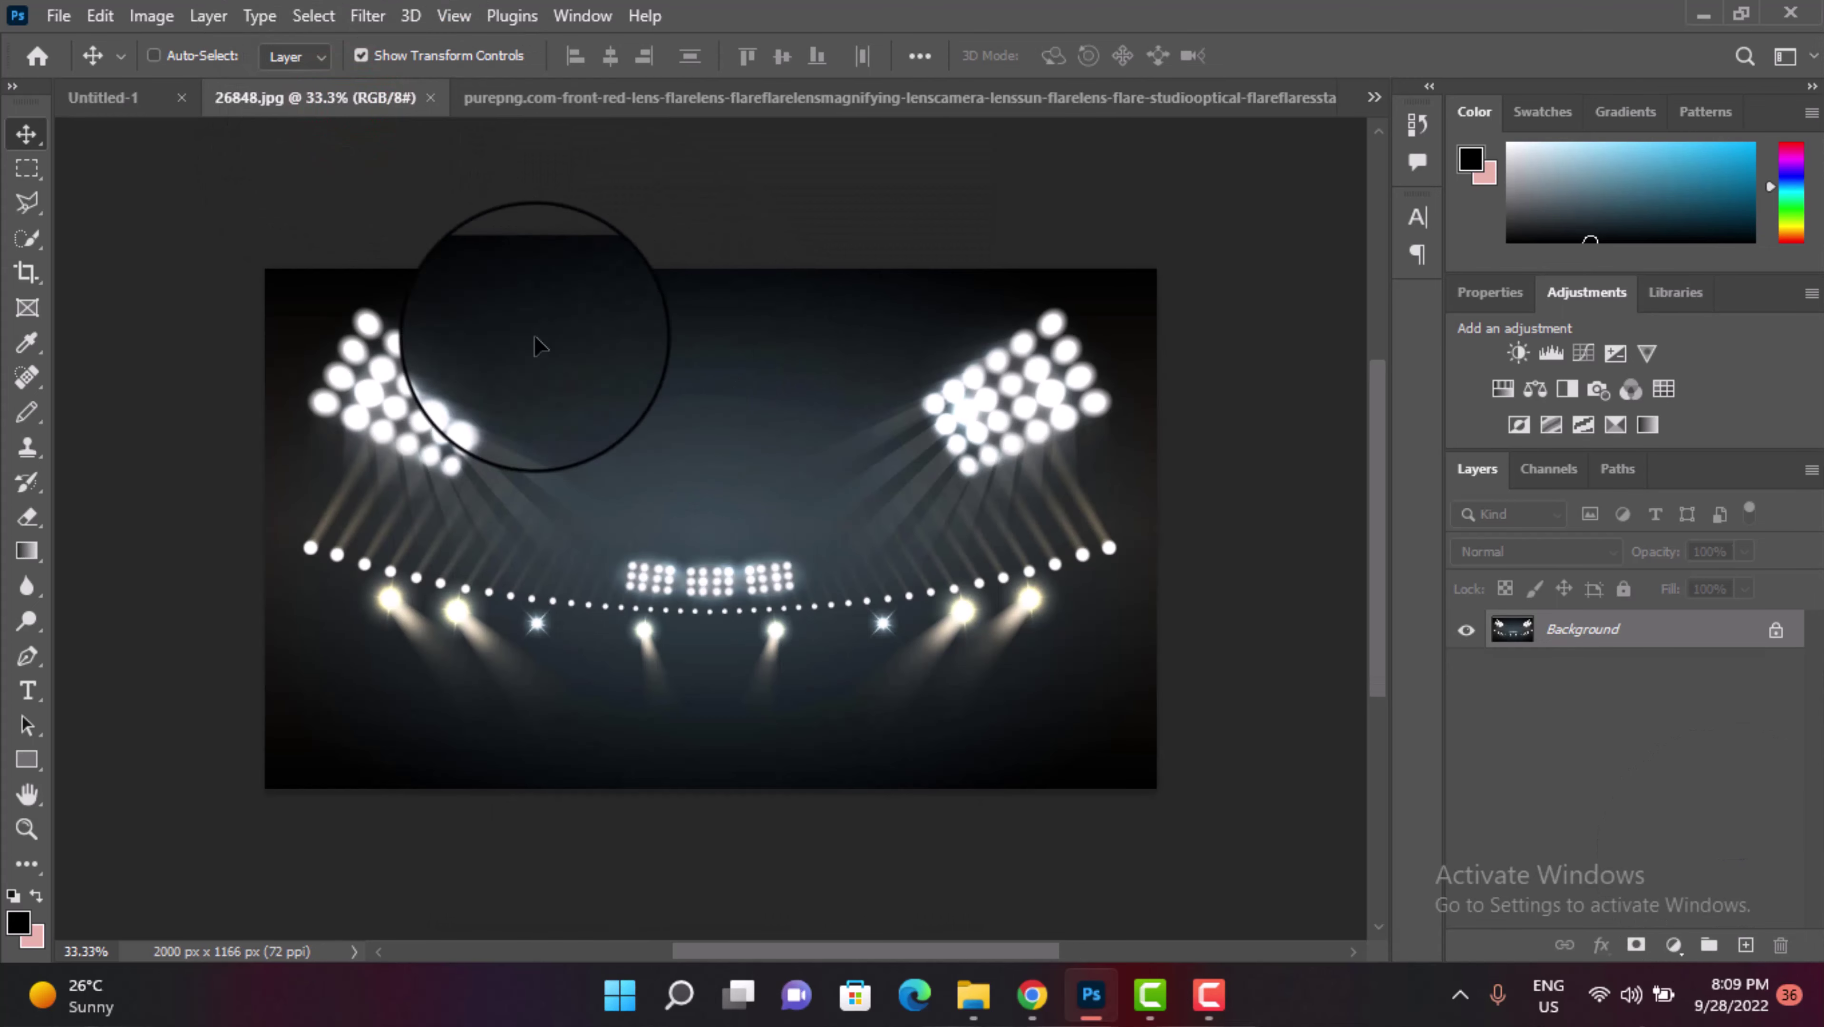
click(143, 100)
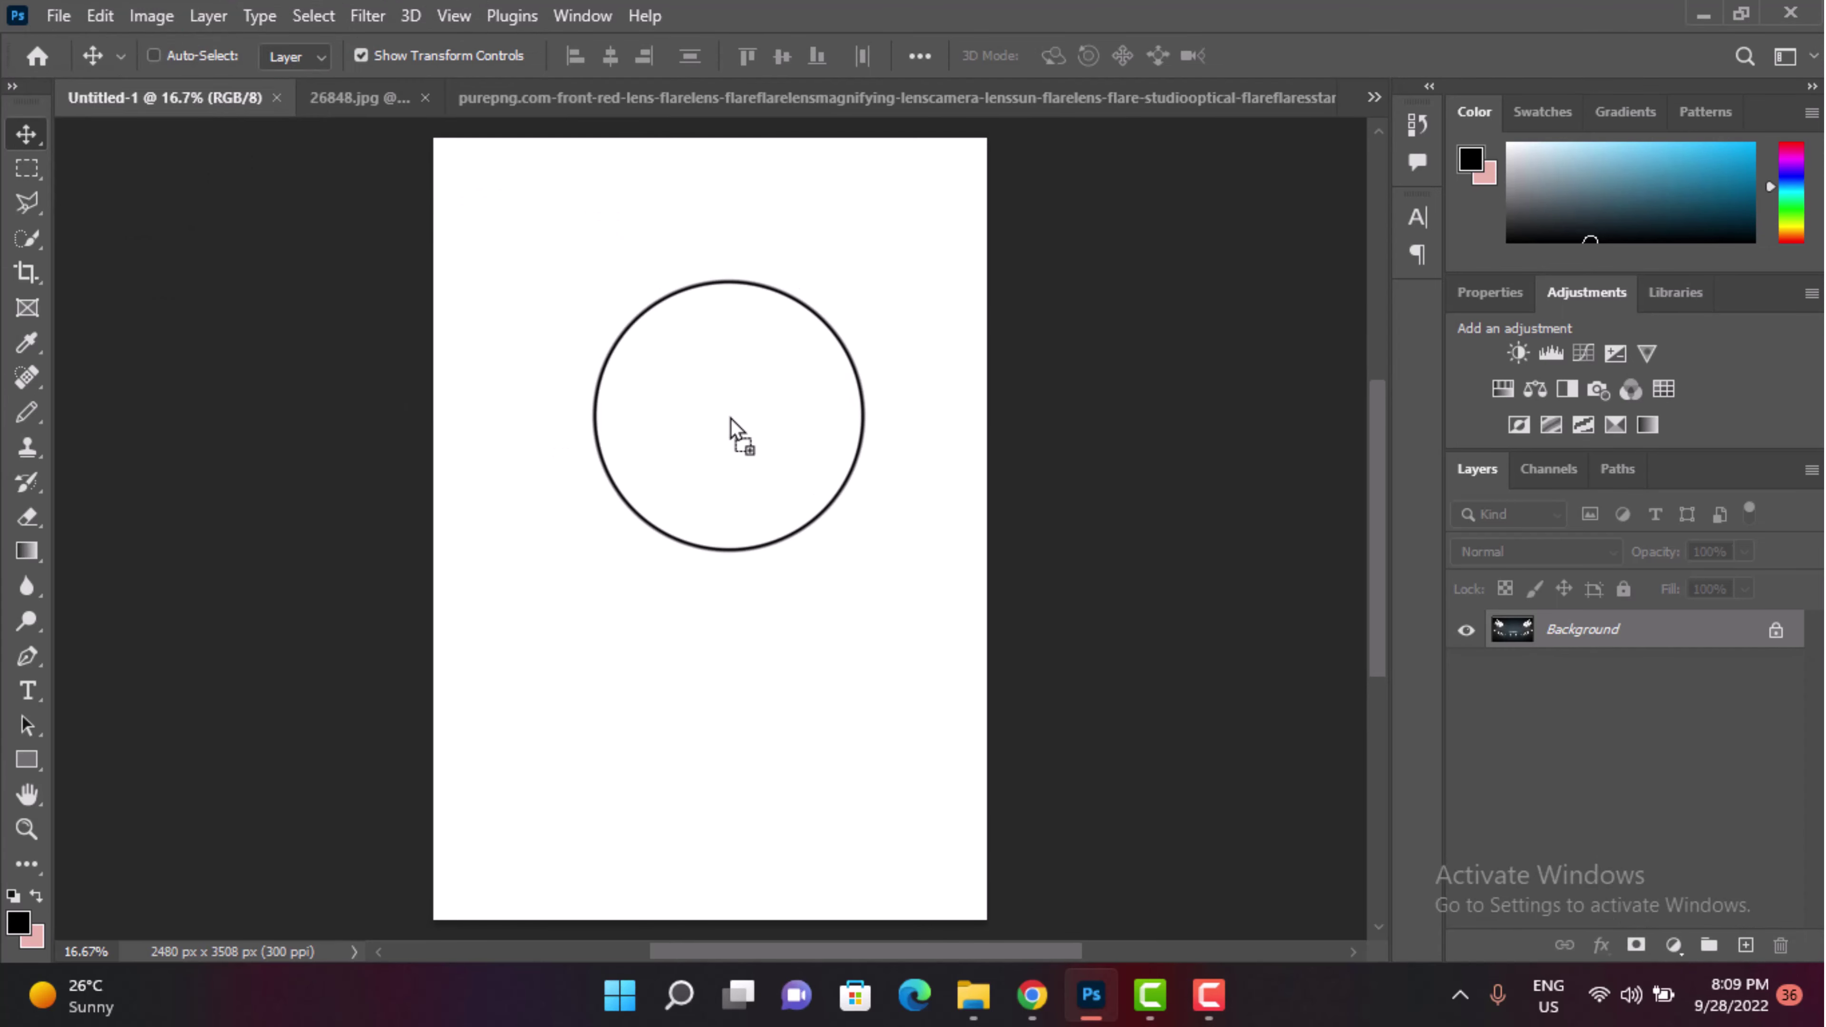
drag(143, 99, 763, 461)
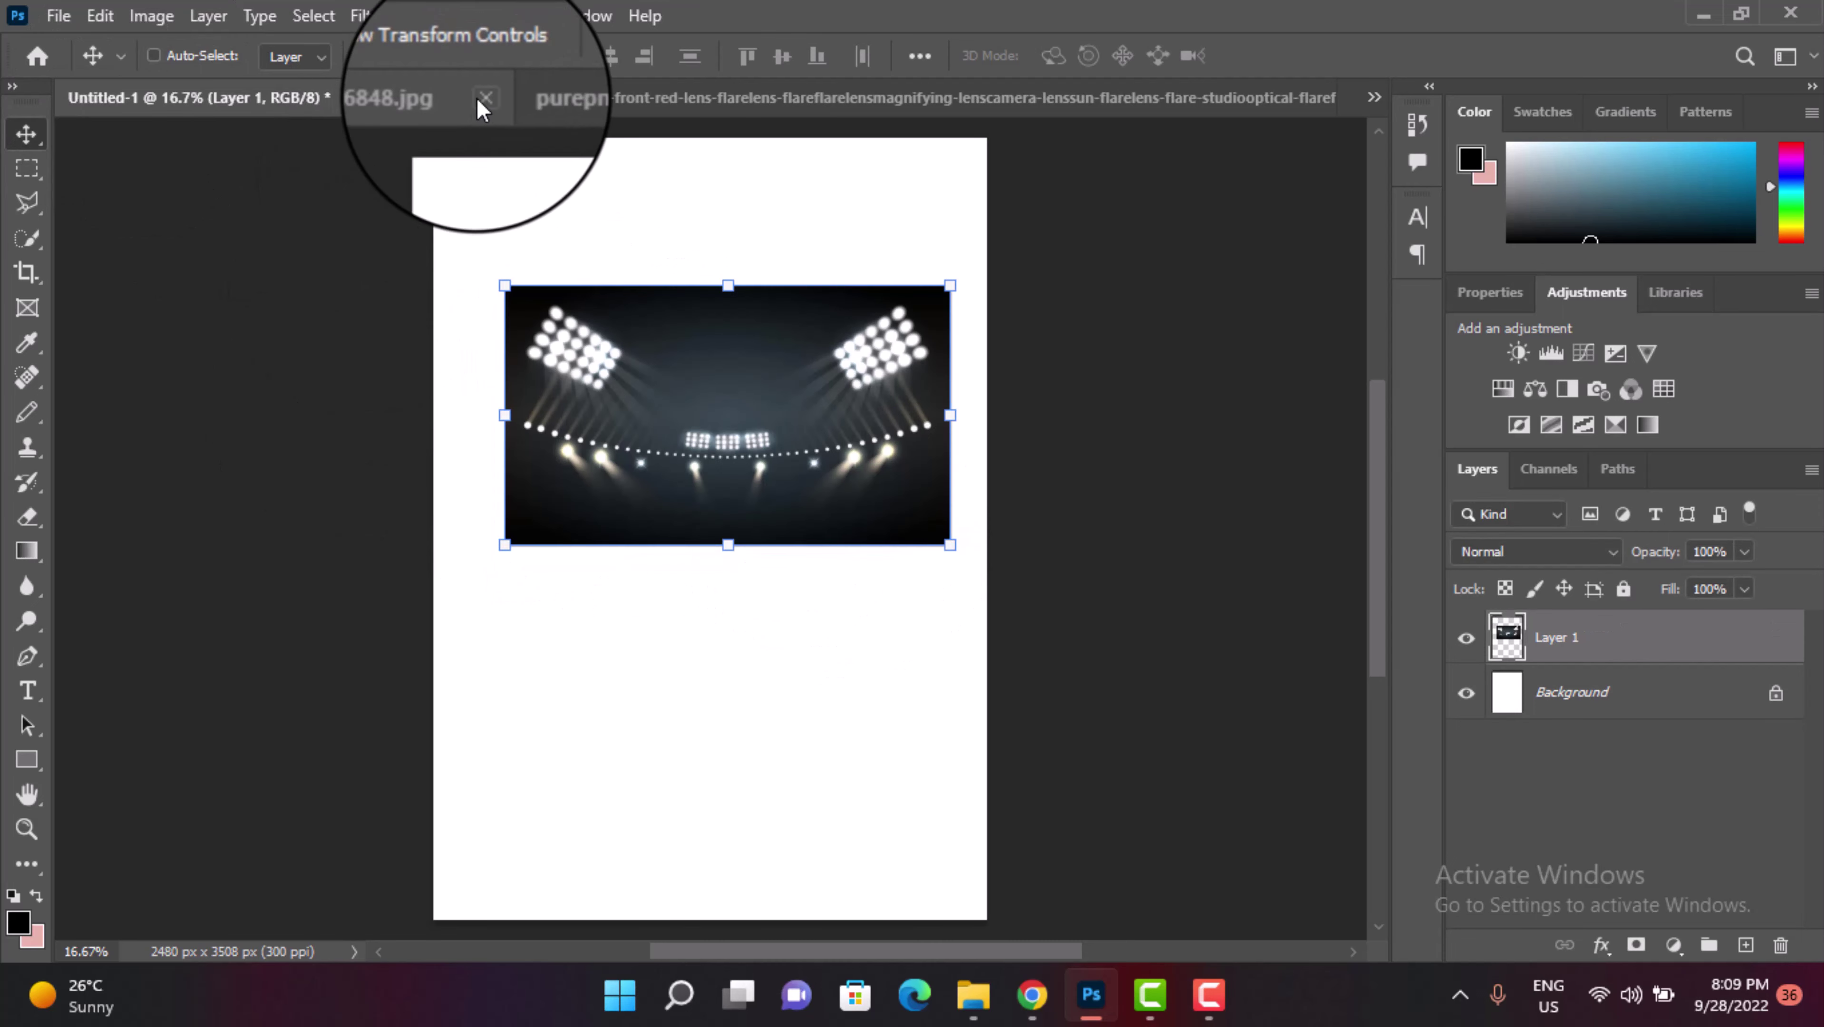
click(482, 99)
Step: Move the stadium image to the top and scale it to 124.78% to span the poster width
drag(708, 371, 662, 249)
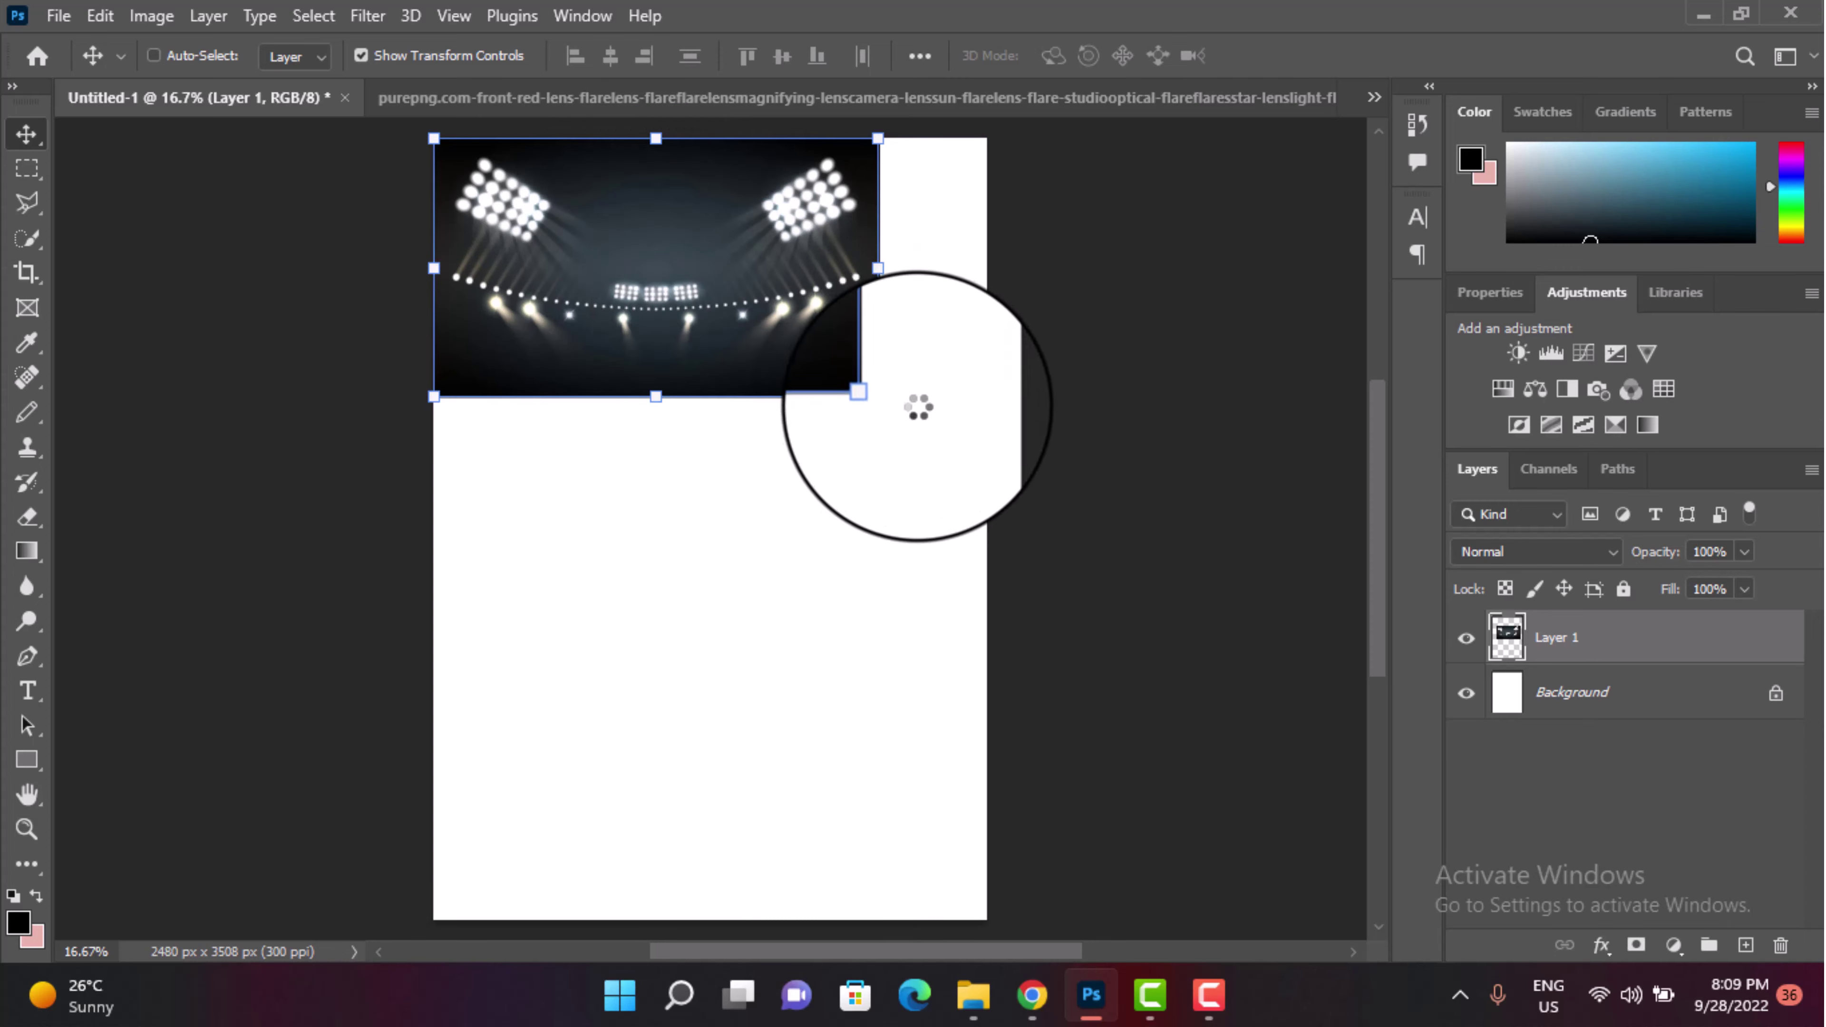
click(878, 396)
mouse_move(935, 454)
mouse_down()
mouse_move(980, 478)
mouse_move(987, 462)
mouse_up()
click(1328, 61)
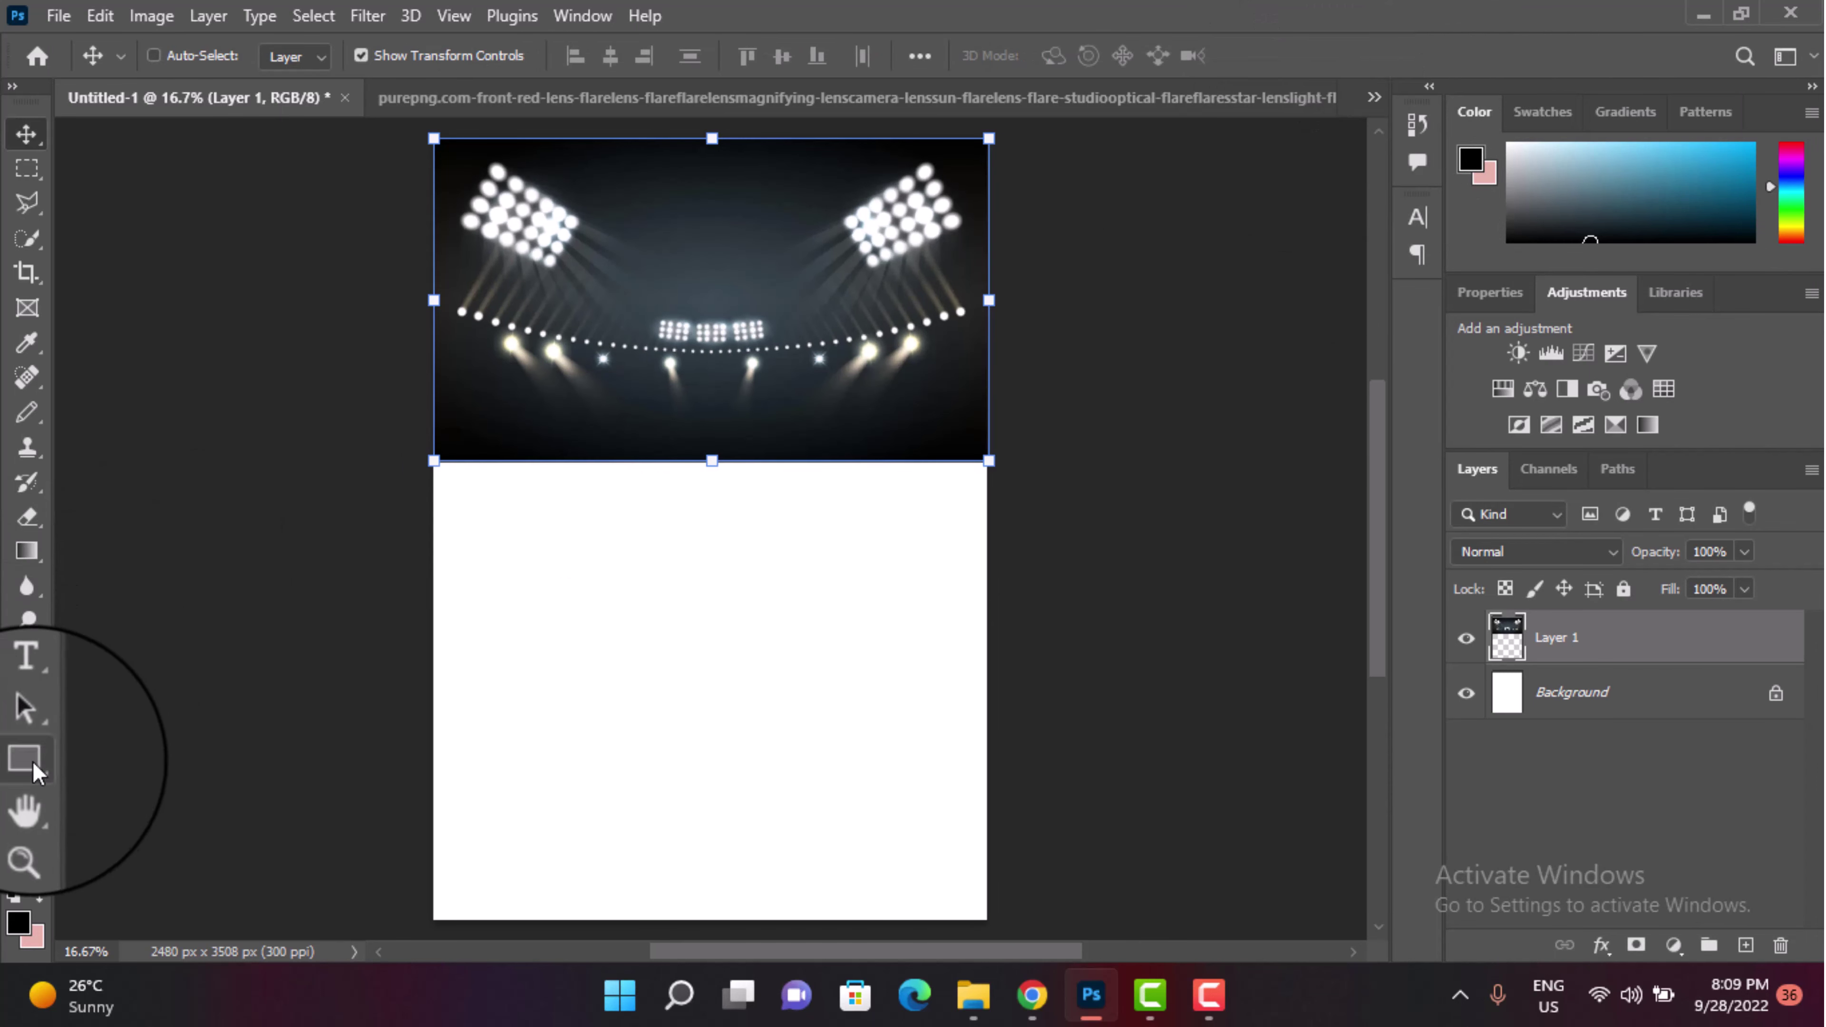
Step: Draw a full-canvas rectangle and place it below the stadium-lights layer
click(28, 761)
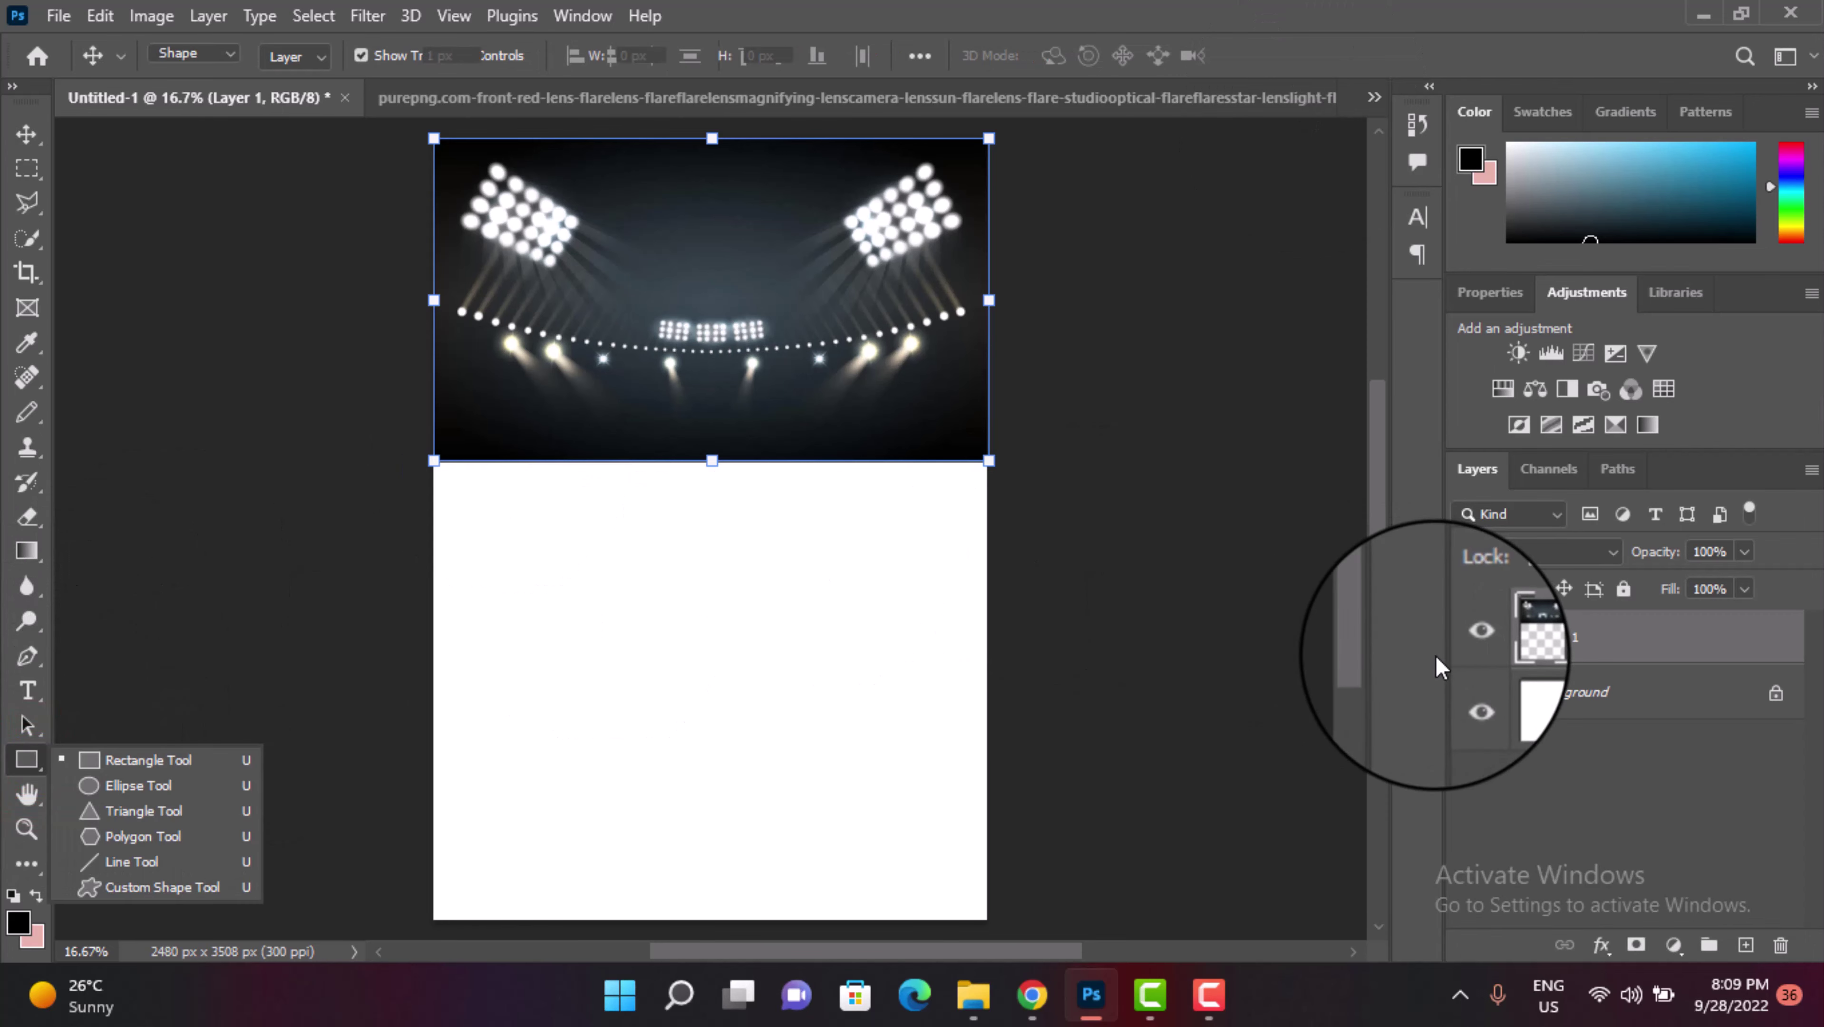
mouse_move(428, 131)
mouse_down()
mouse_move(1015, 653)
mouse_move(990, 918)
mouse_up()
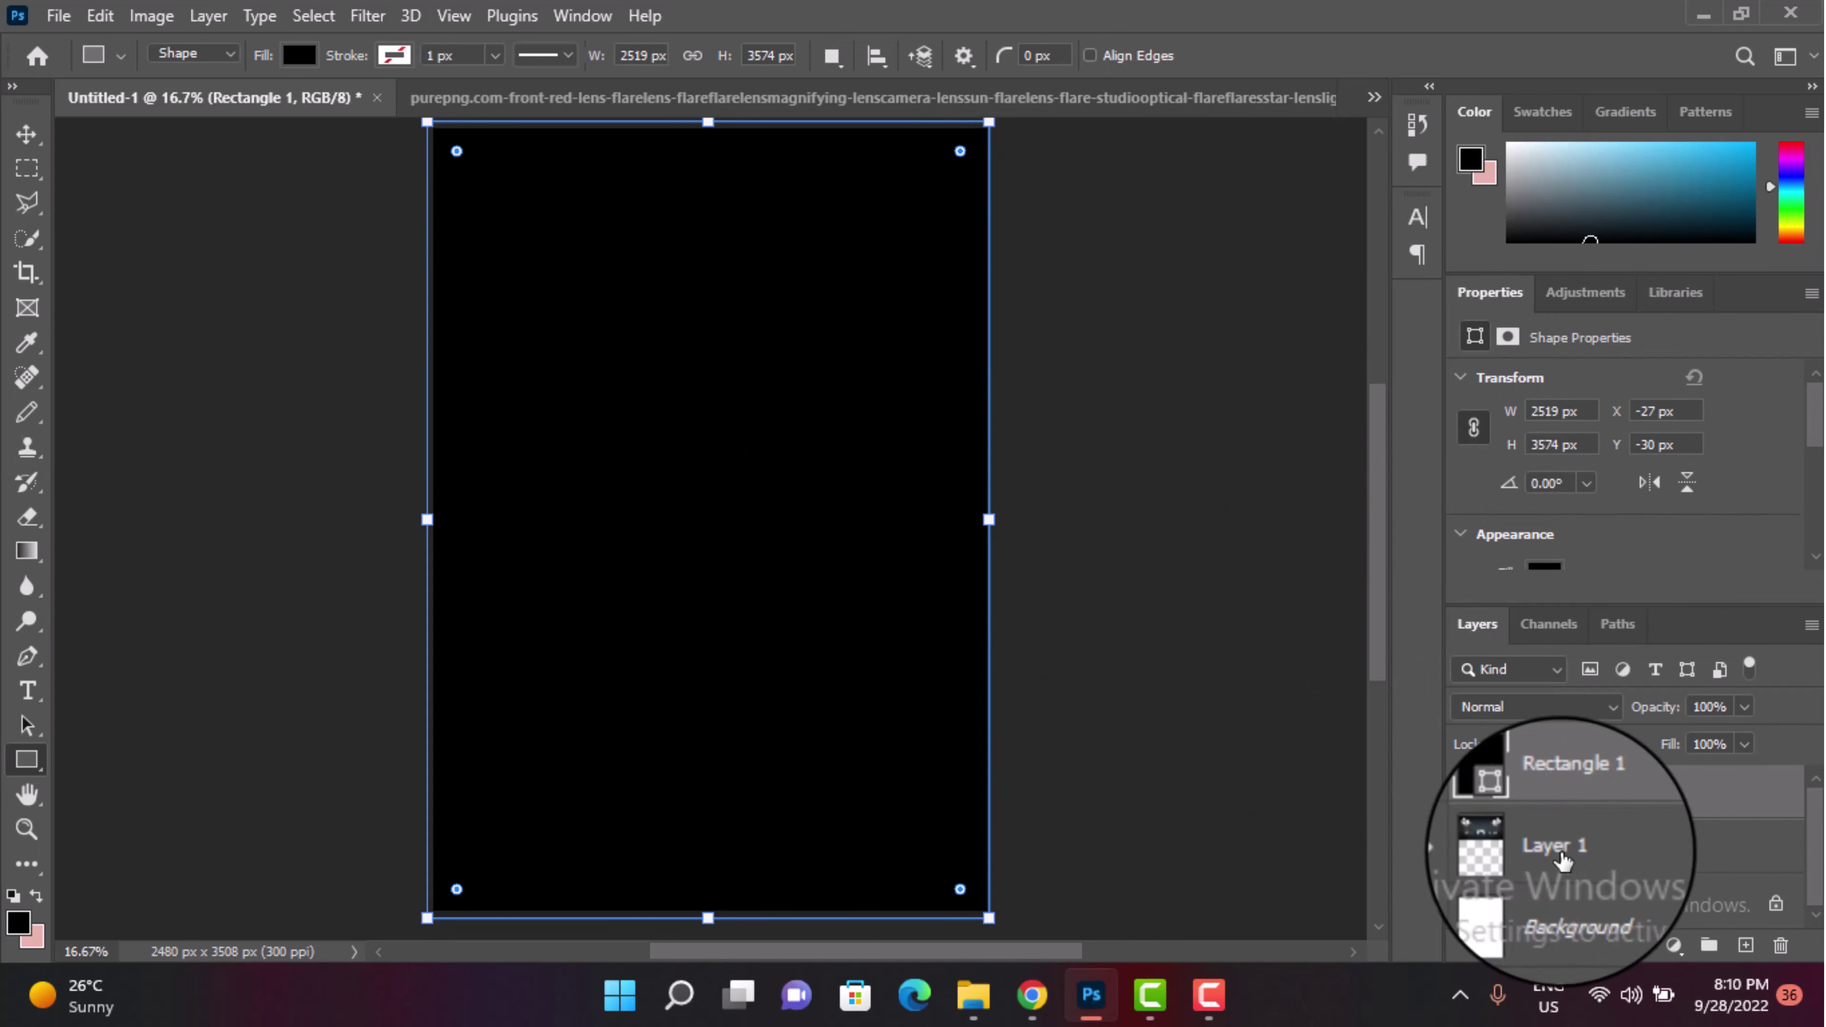
mouse_move(1589, 799)
mouse_down()
mouse_move(1600, 876)
mouse_move(1560, 837)
mouse_up()
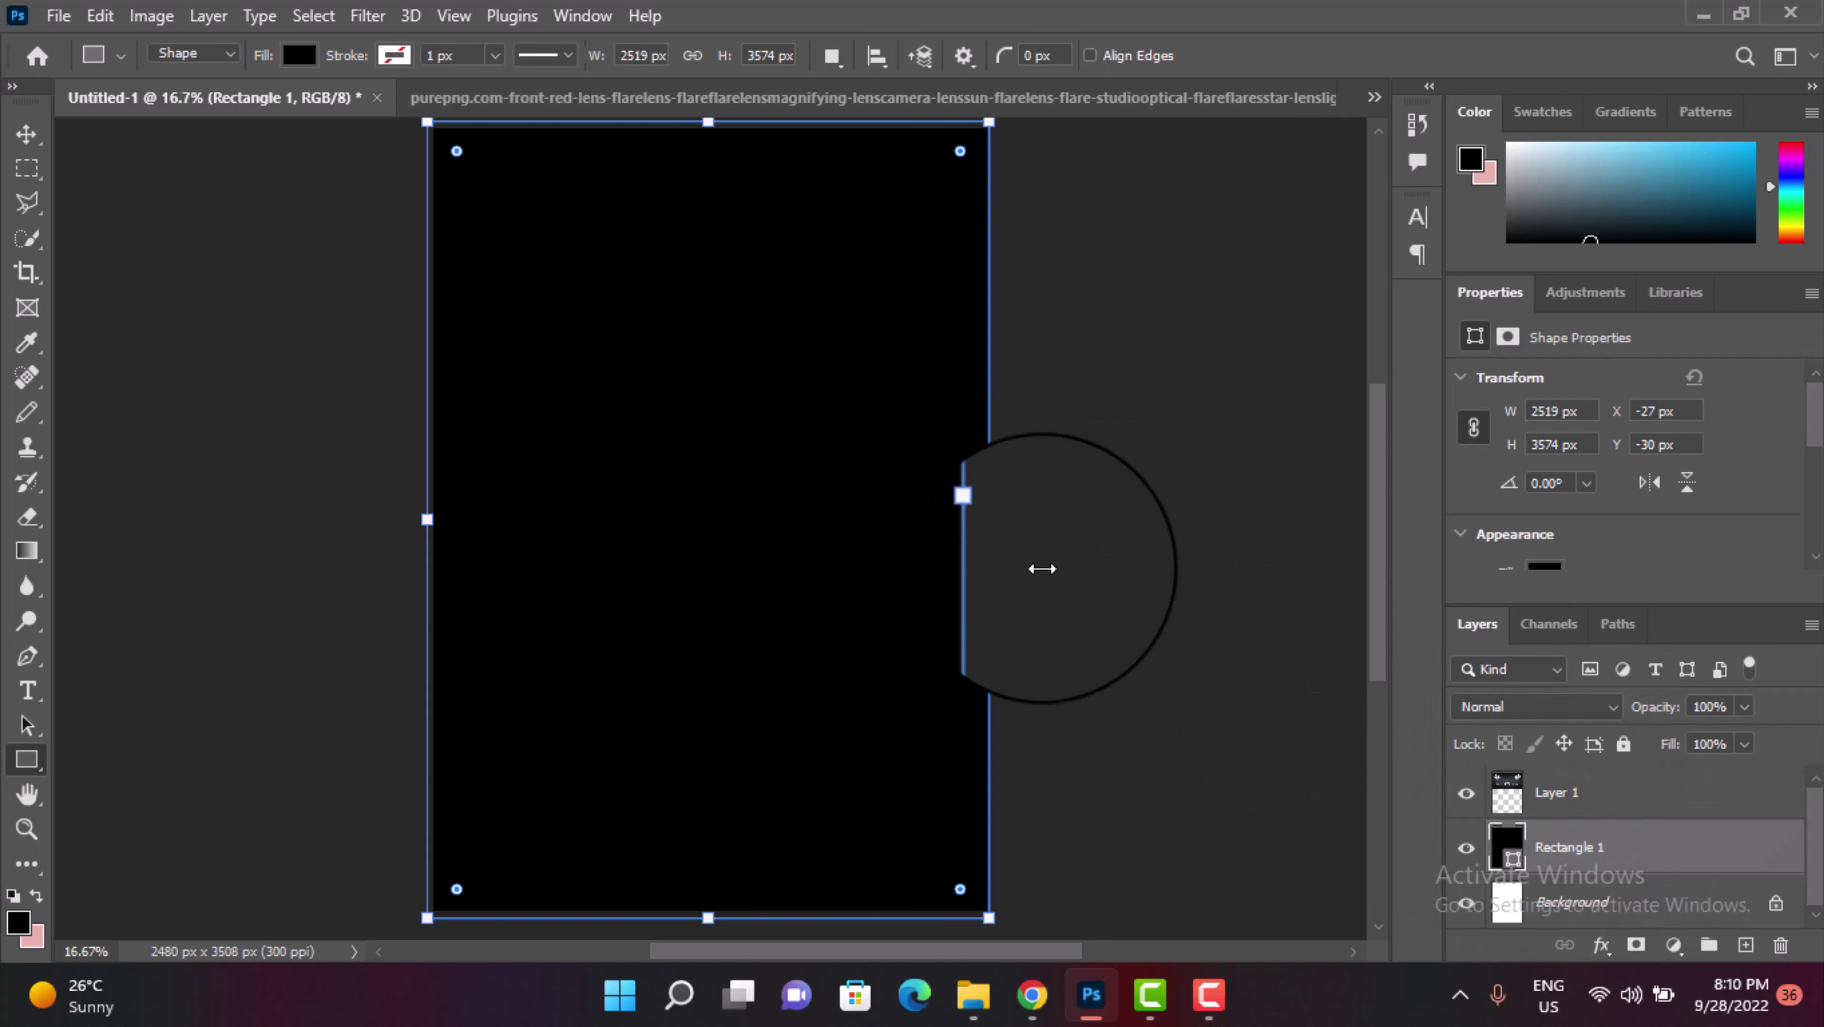
Step: Keep Rectangle 1's fill black (000000), then reselect the stadium-lights Layer 1
click(25, 136)
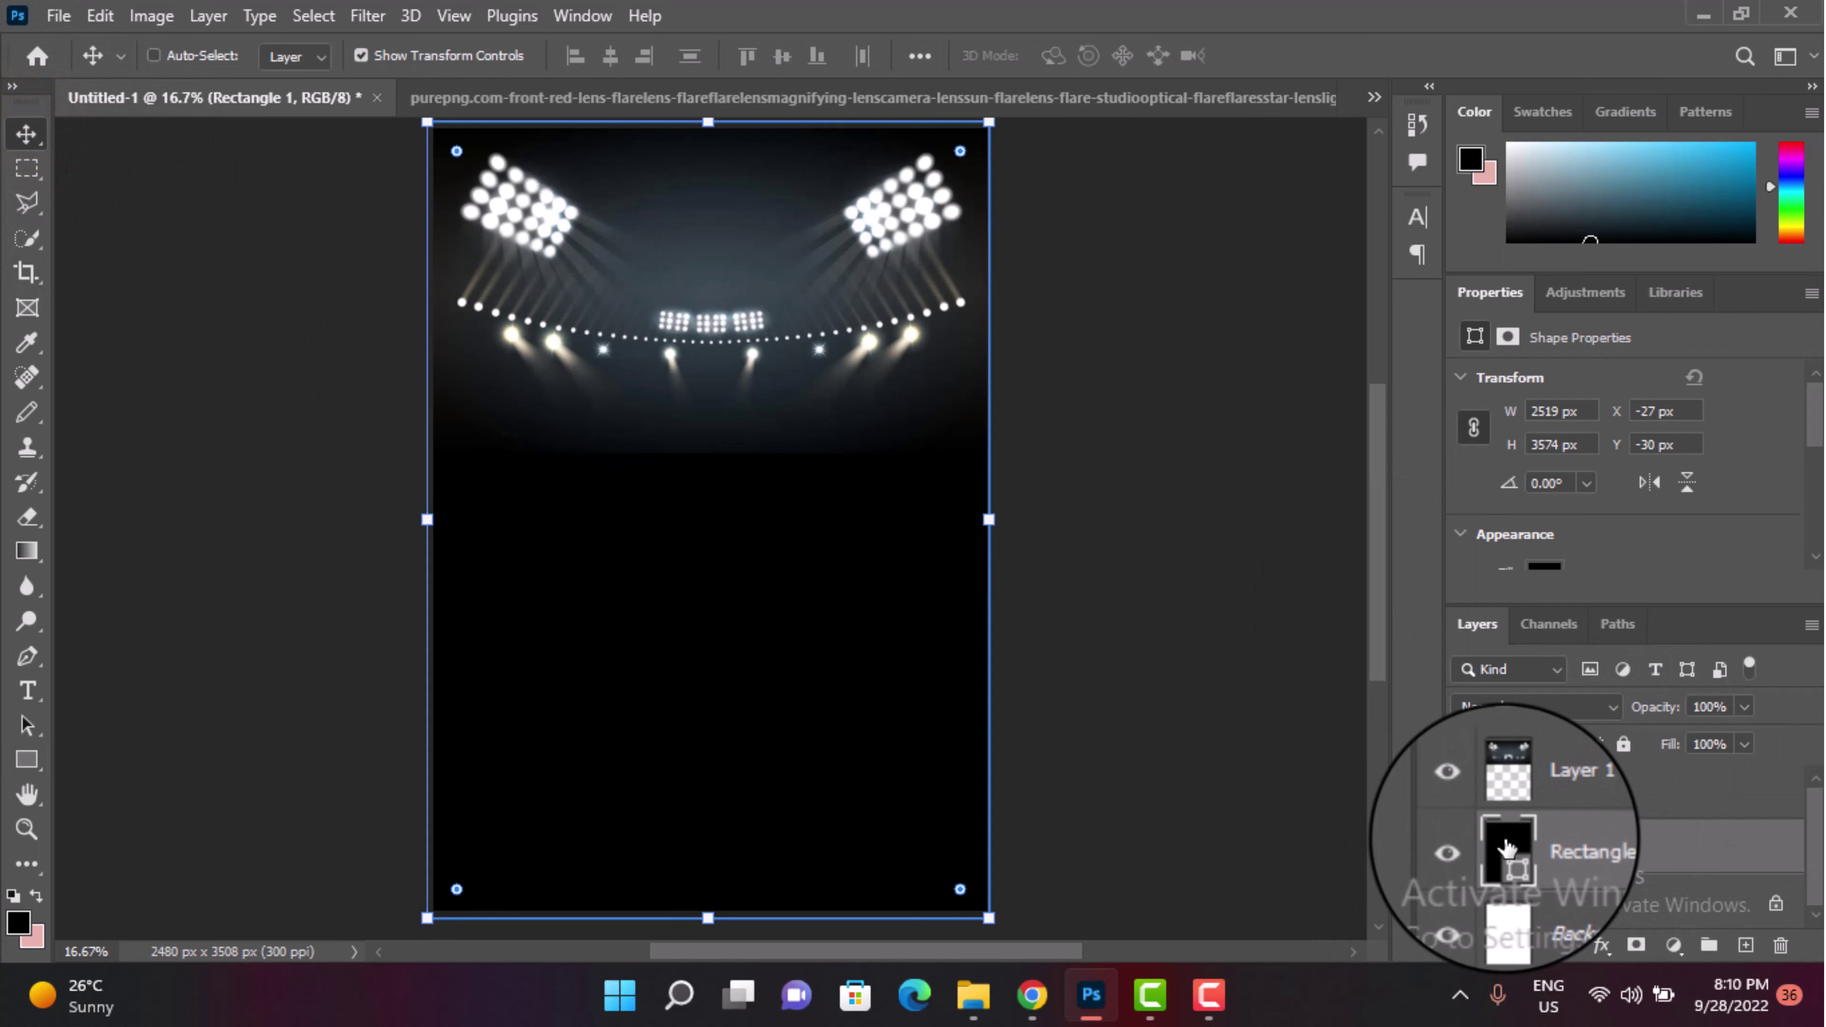
click(1507, 847)
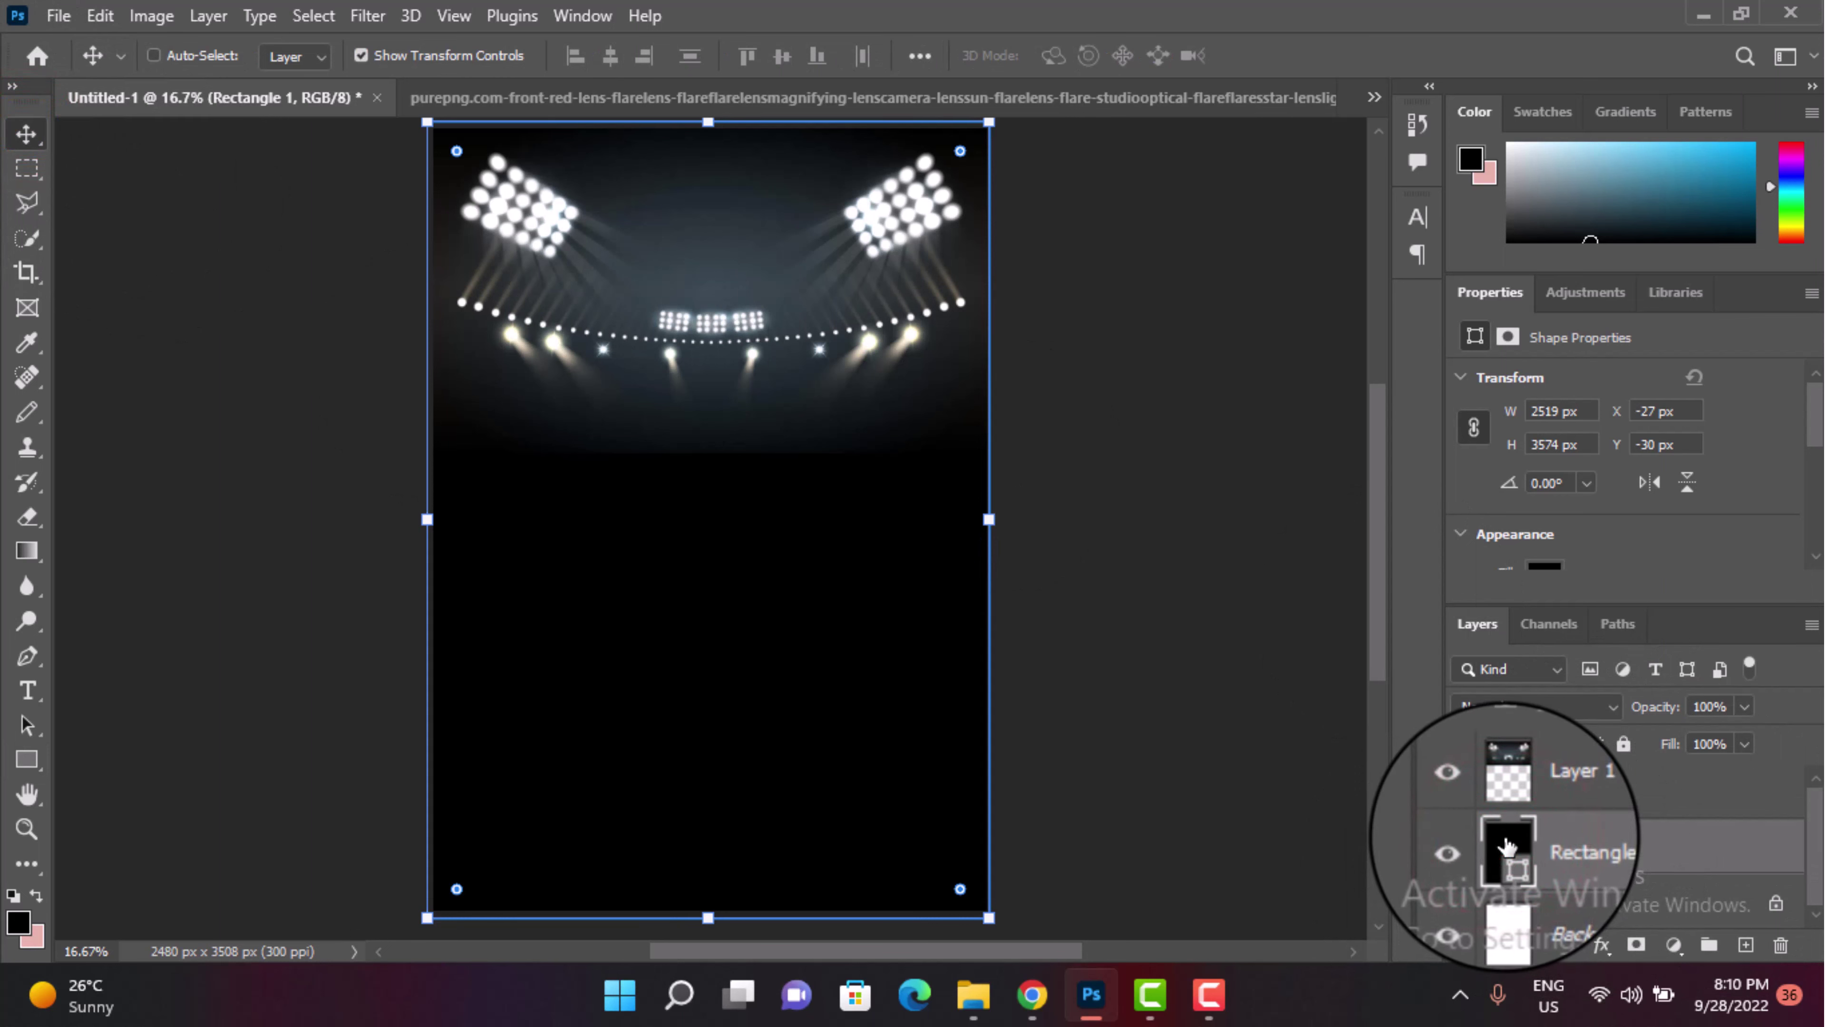
double_click(1507, 847)
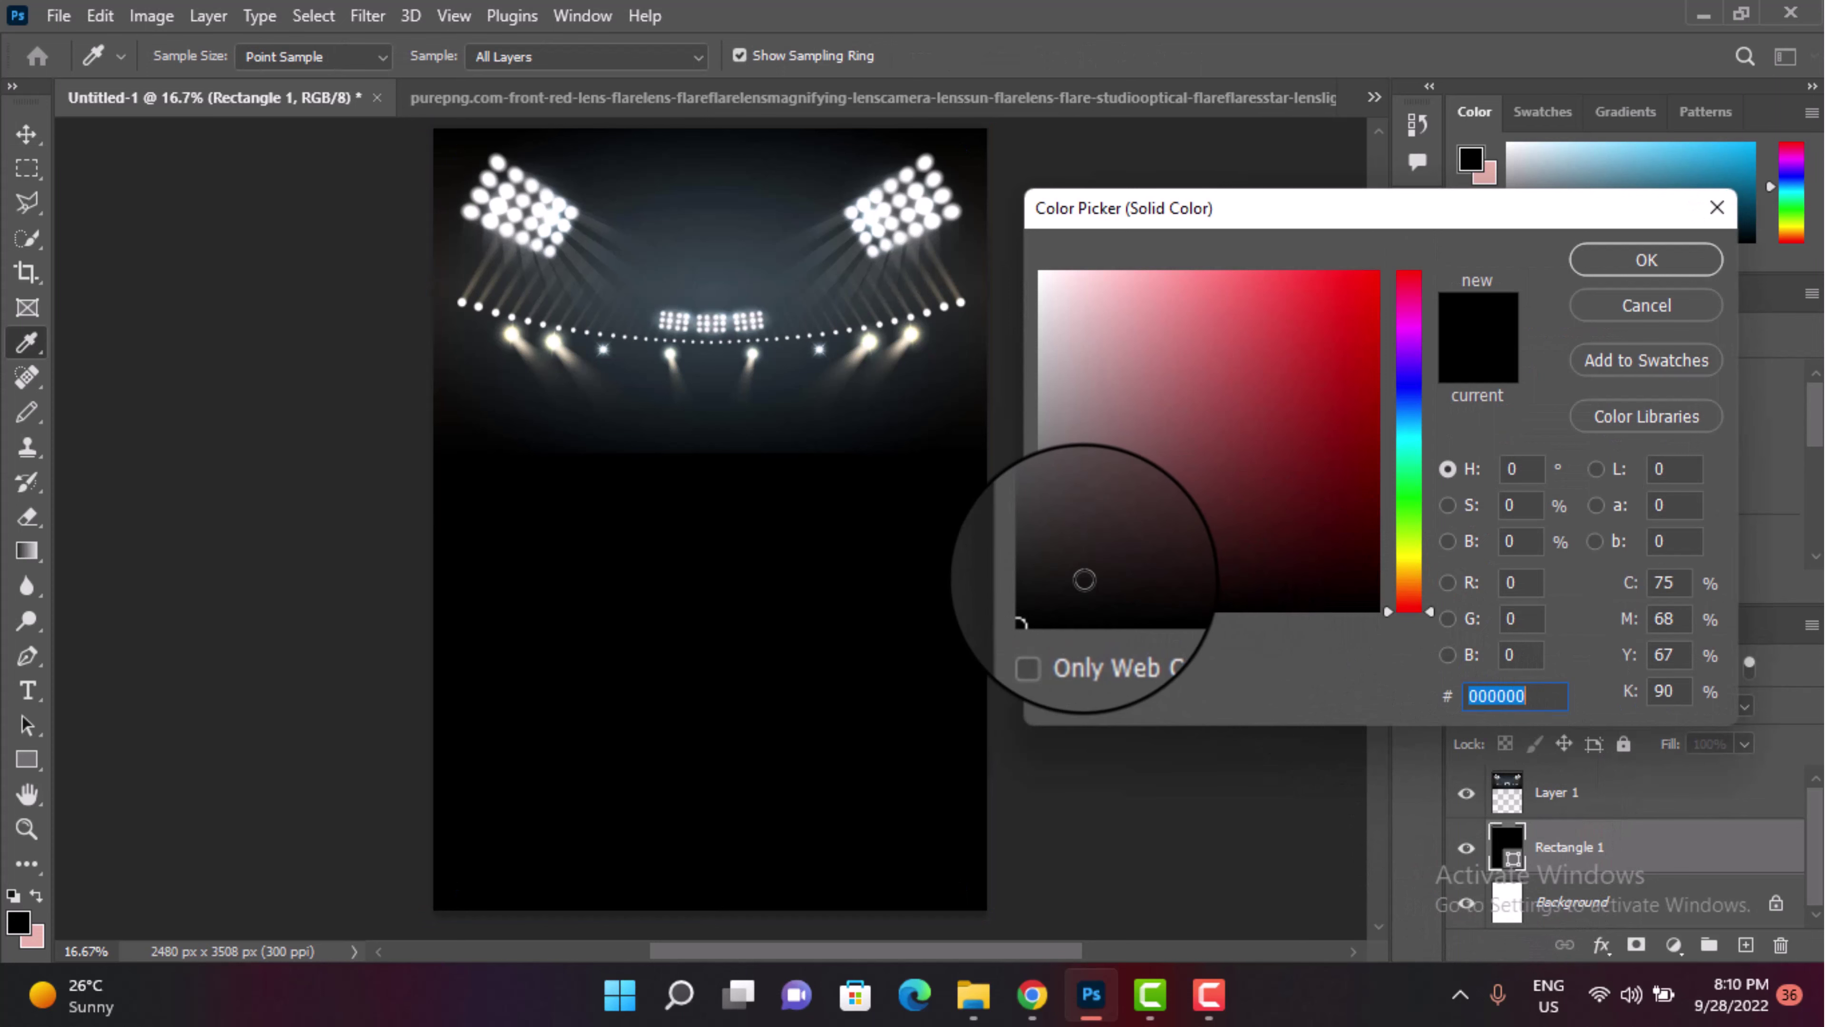
click(1647, 260)
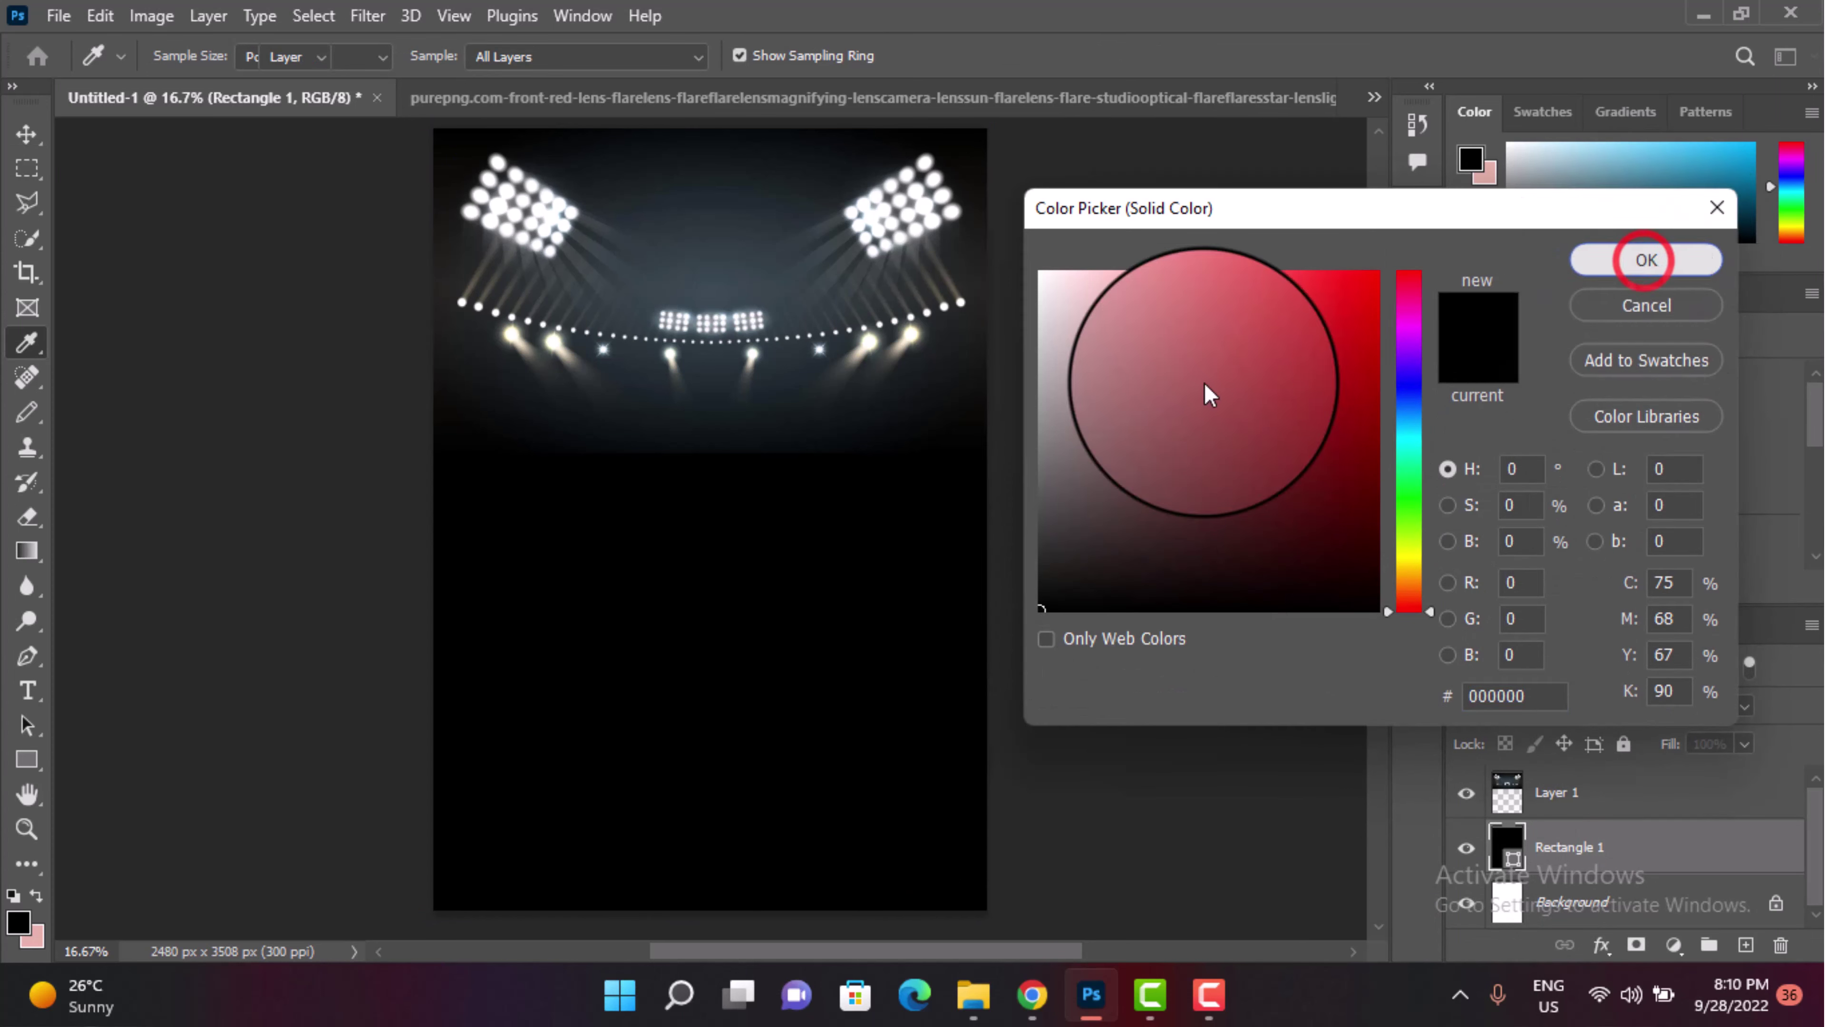
click(1547, 791)
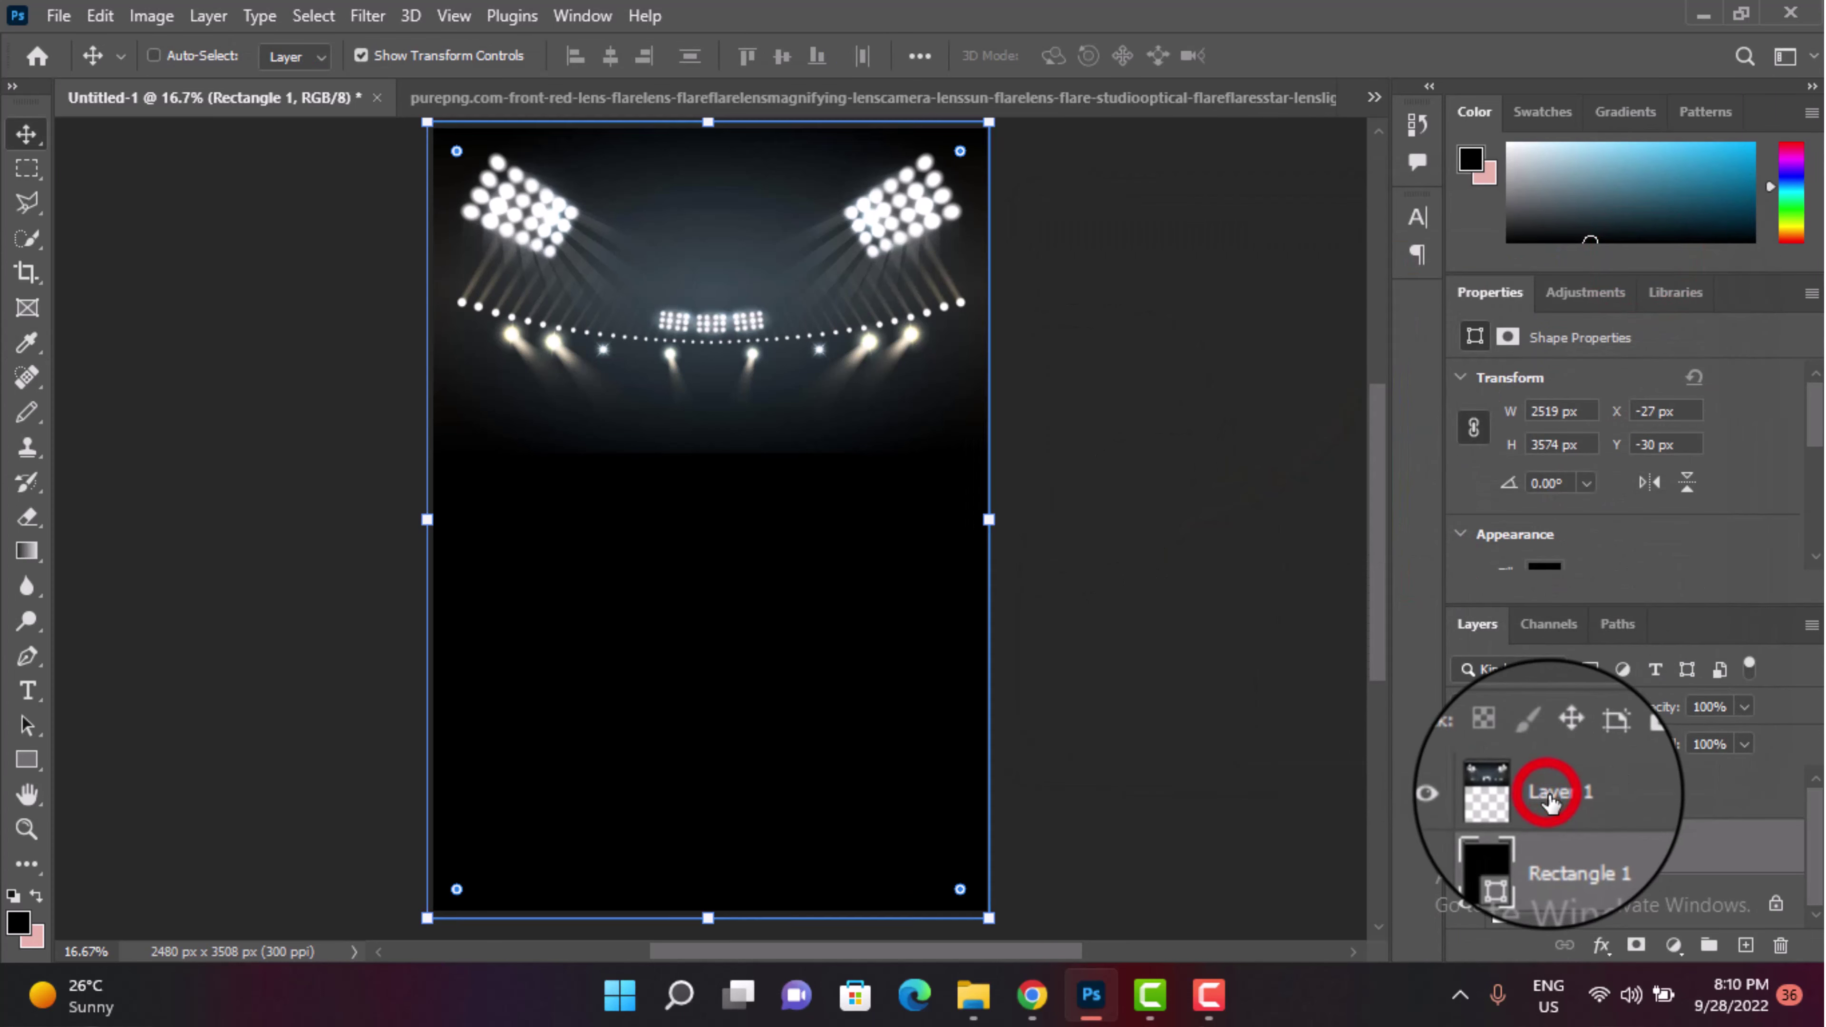
Step: Select the standard Eraser tool with a large soft brush
click(27, 516)
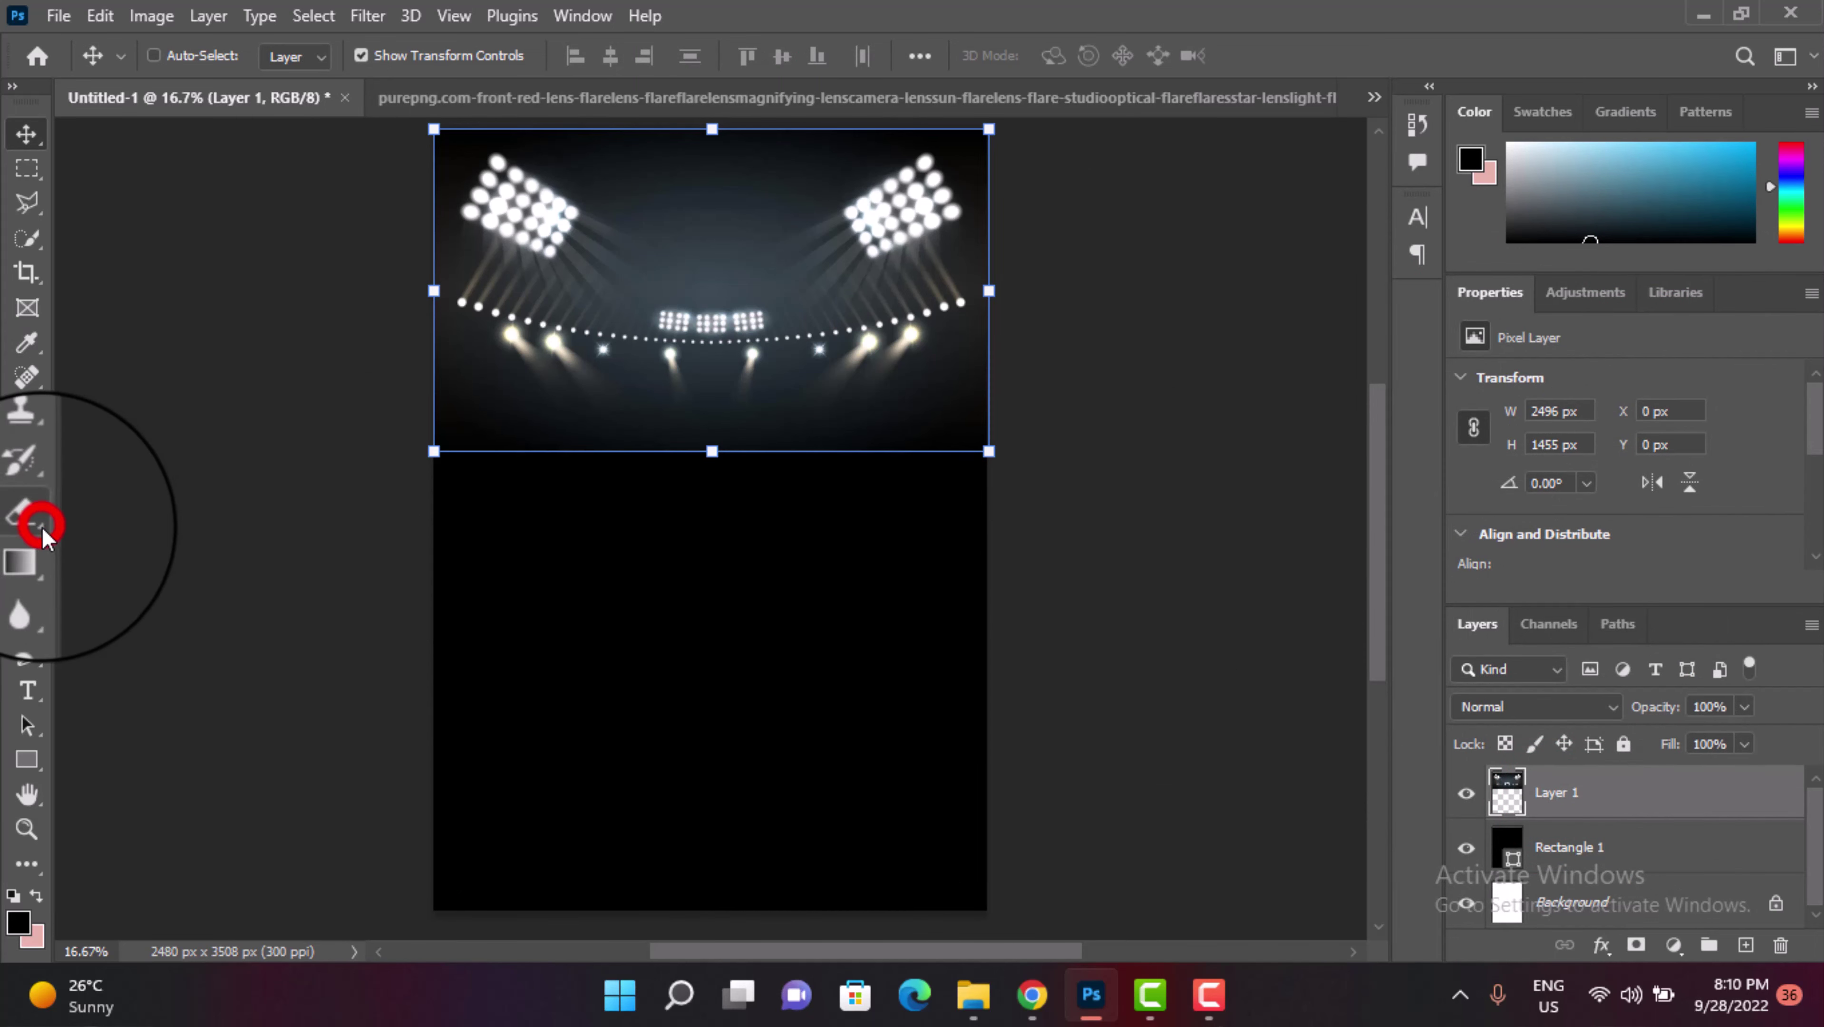
key(shift+e)
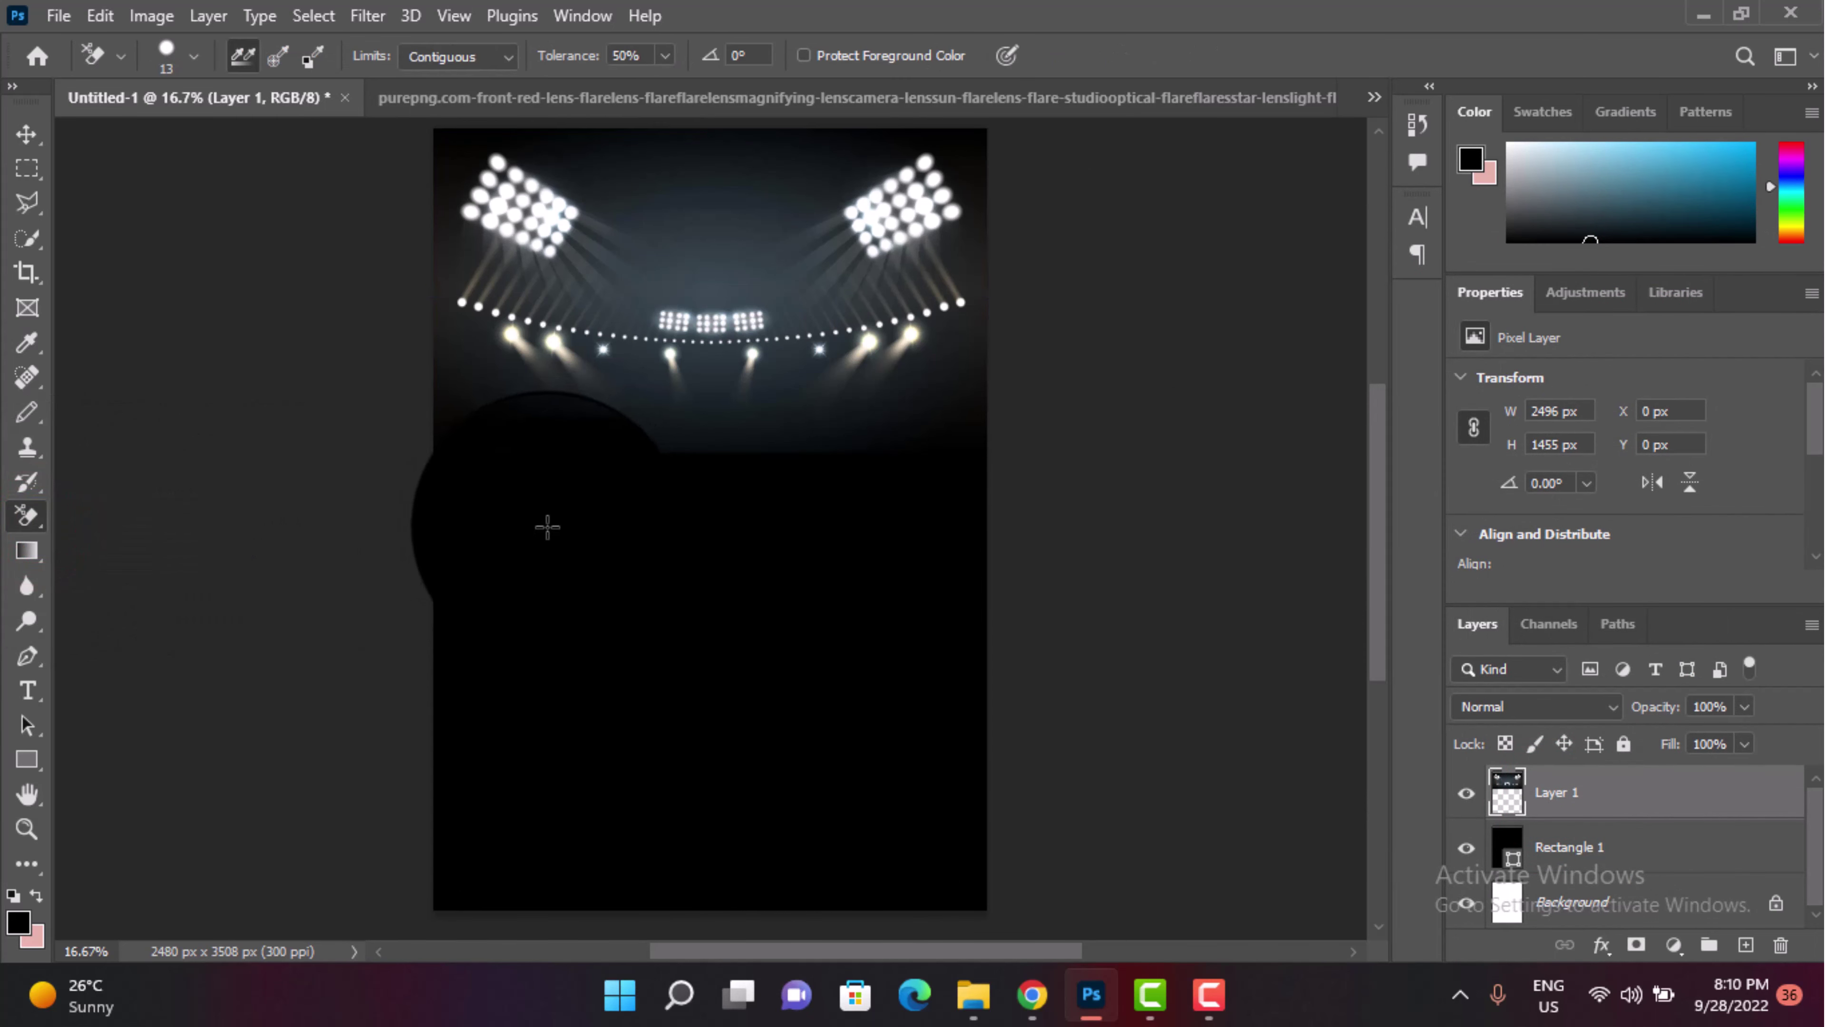
right_click(28, 516)
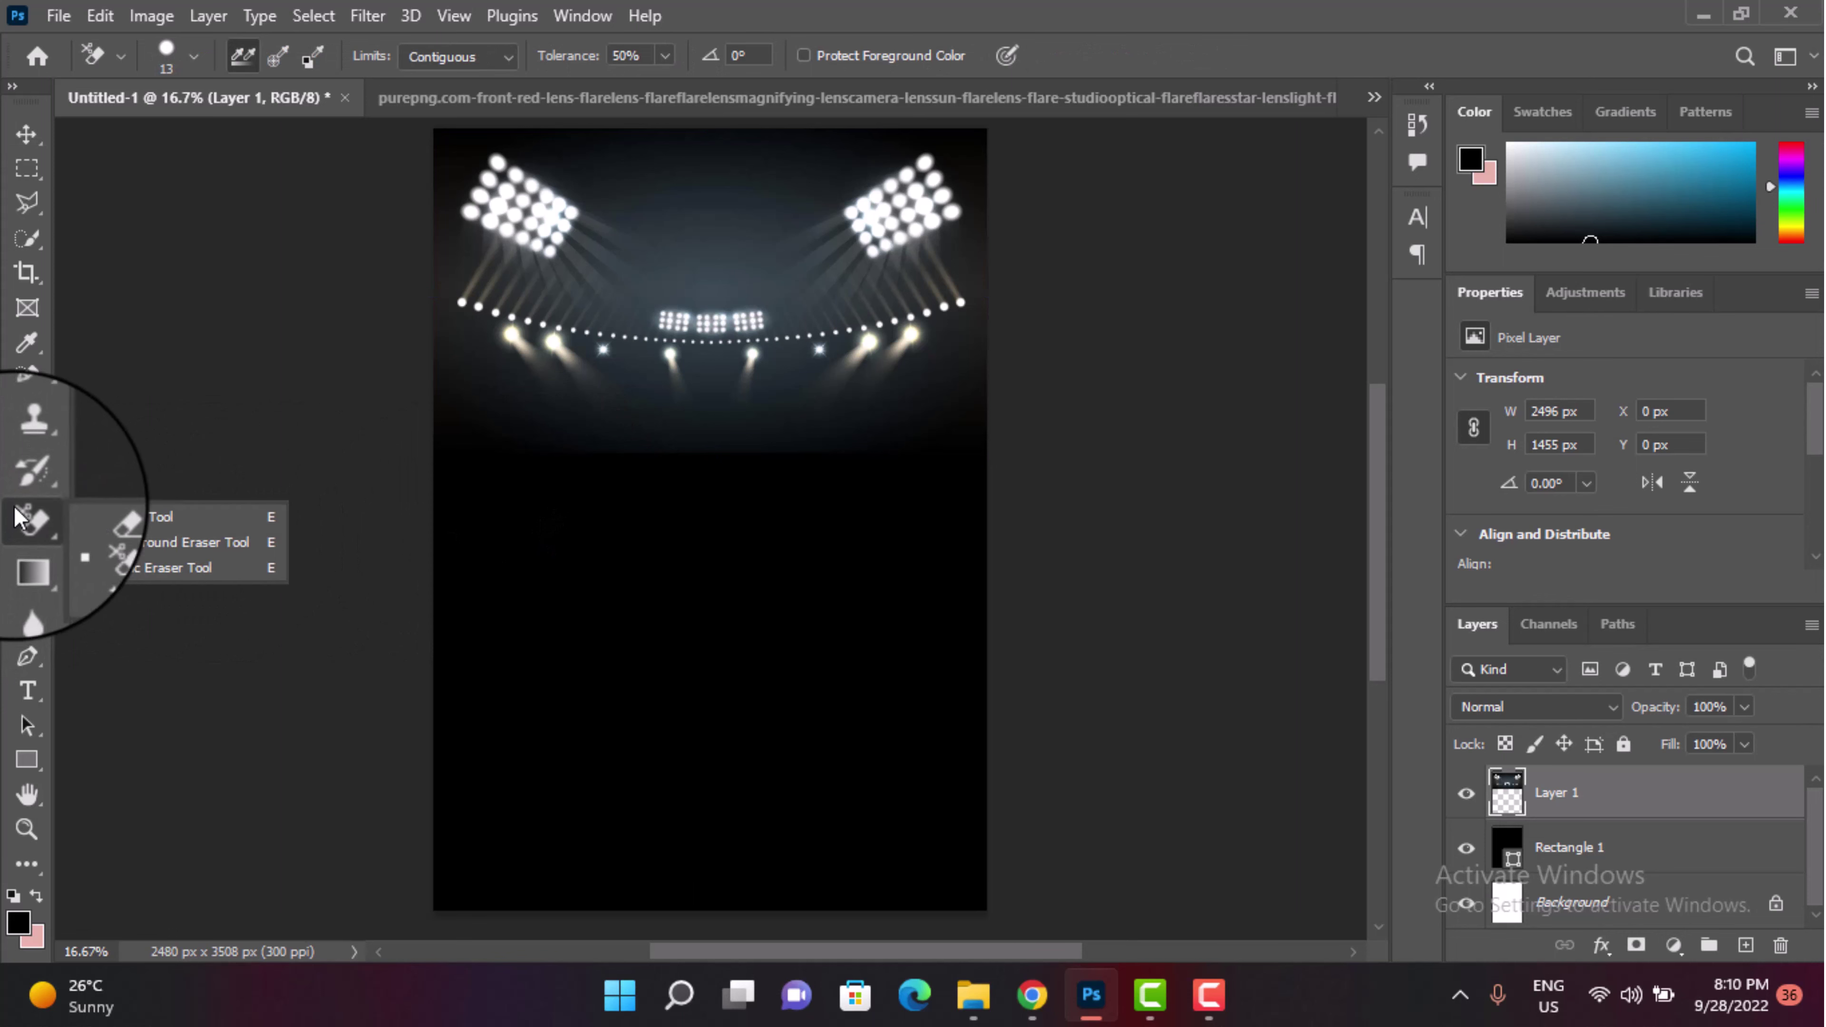
click(123, 521)
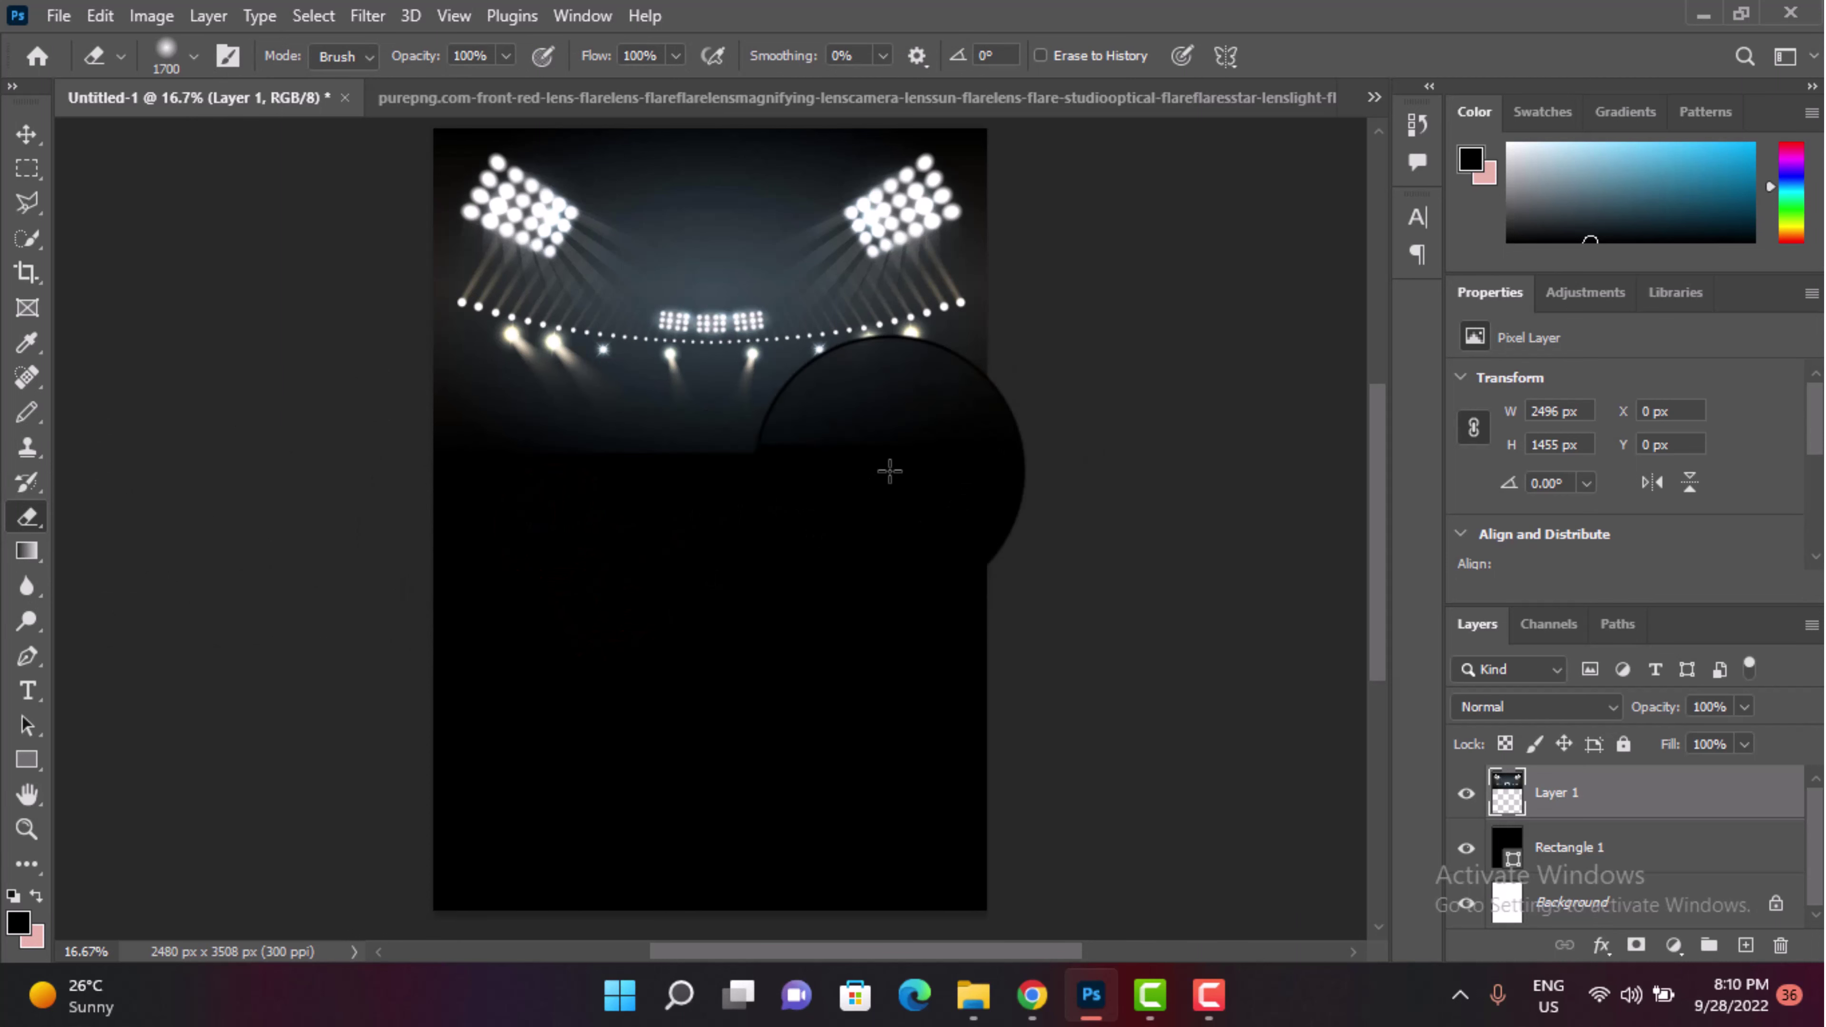
click(808, 469)
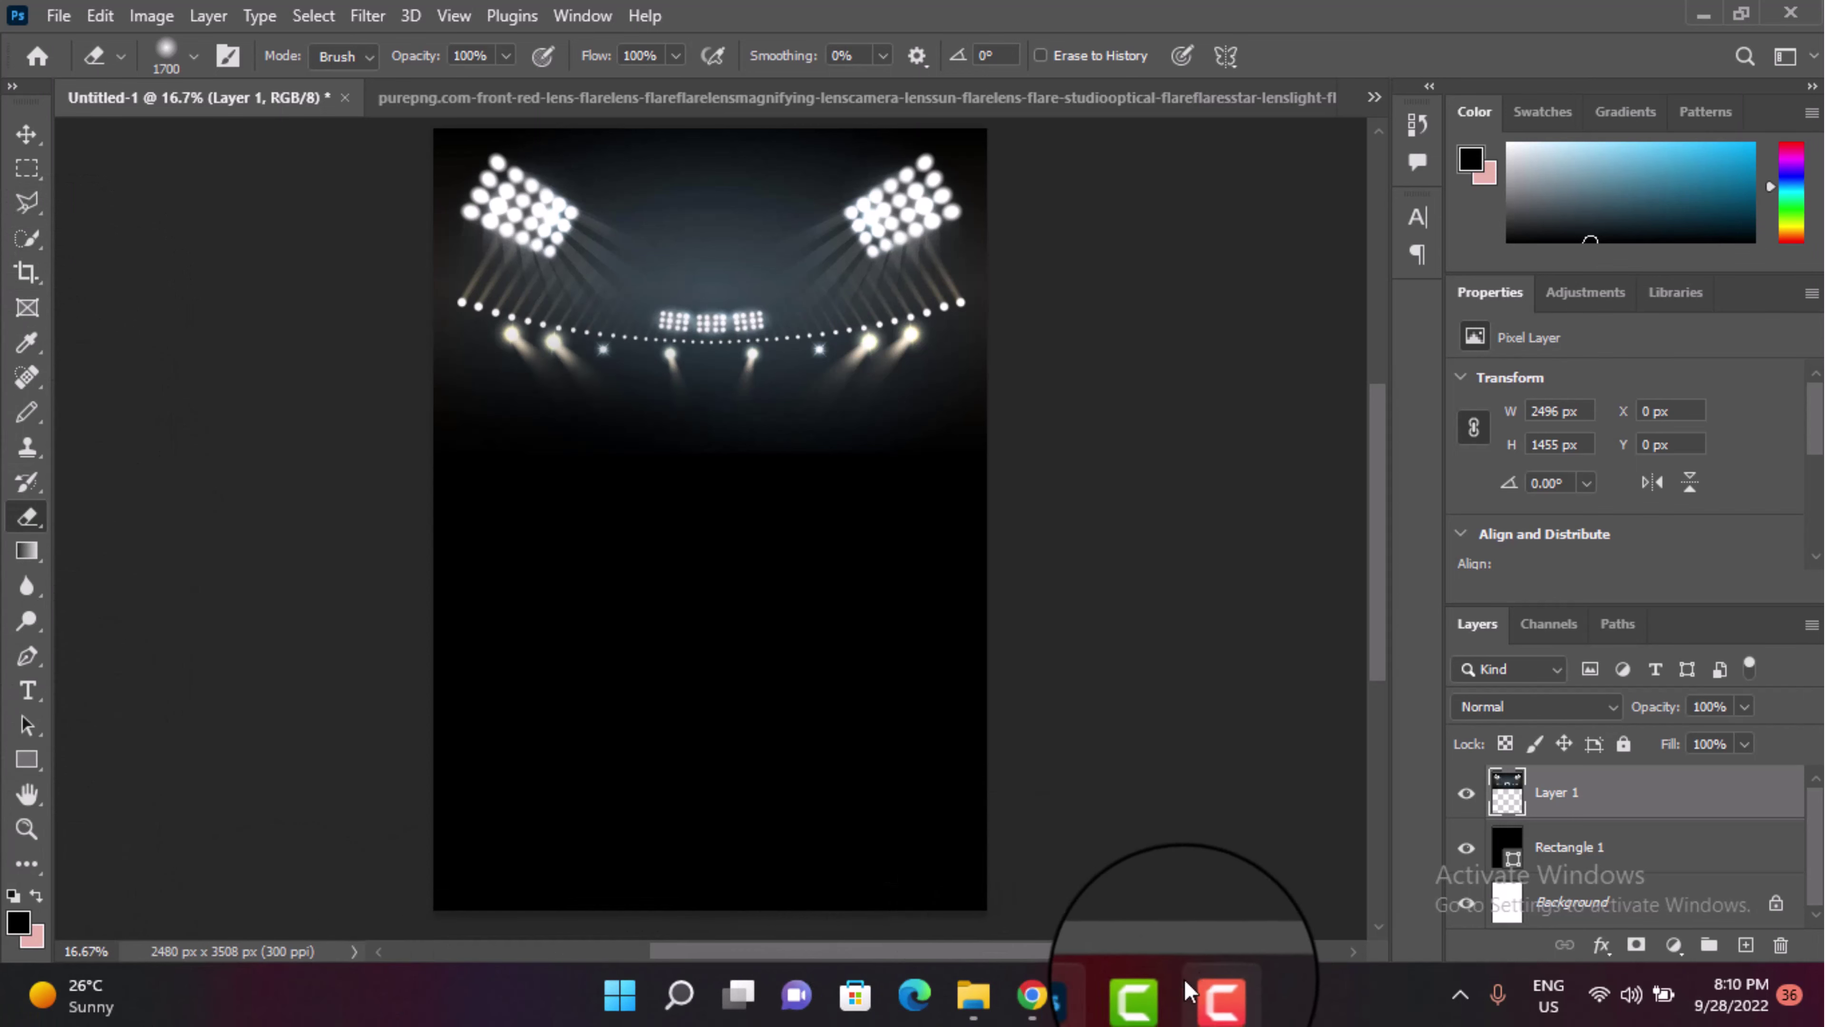
Step: Try soft erase strokes along the stadium image's lower edge, undoing unsatisfactory ones
click(846, 532)
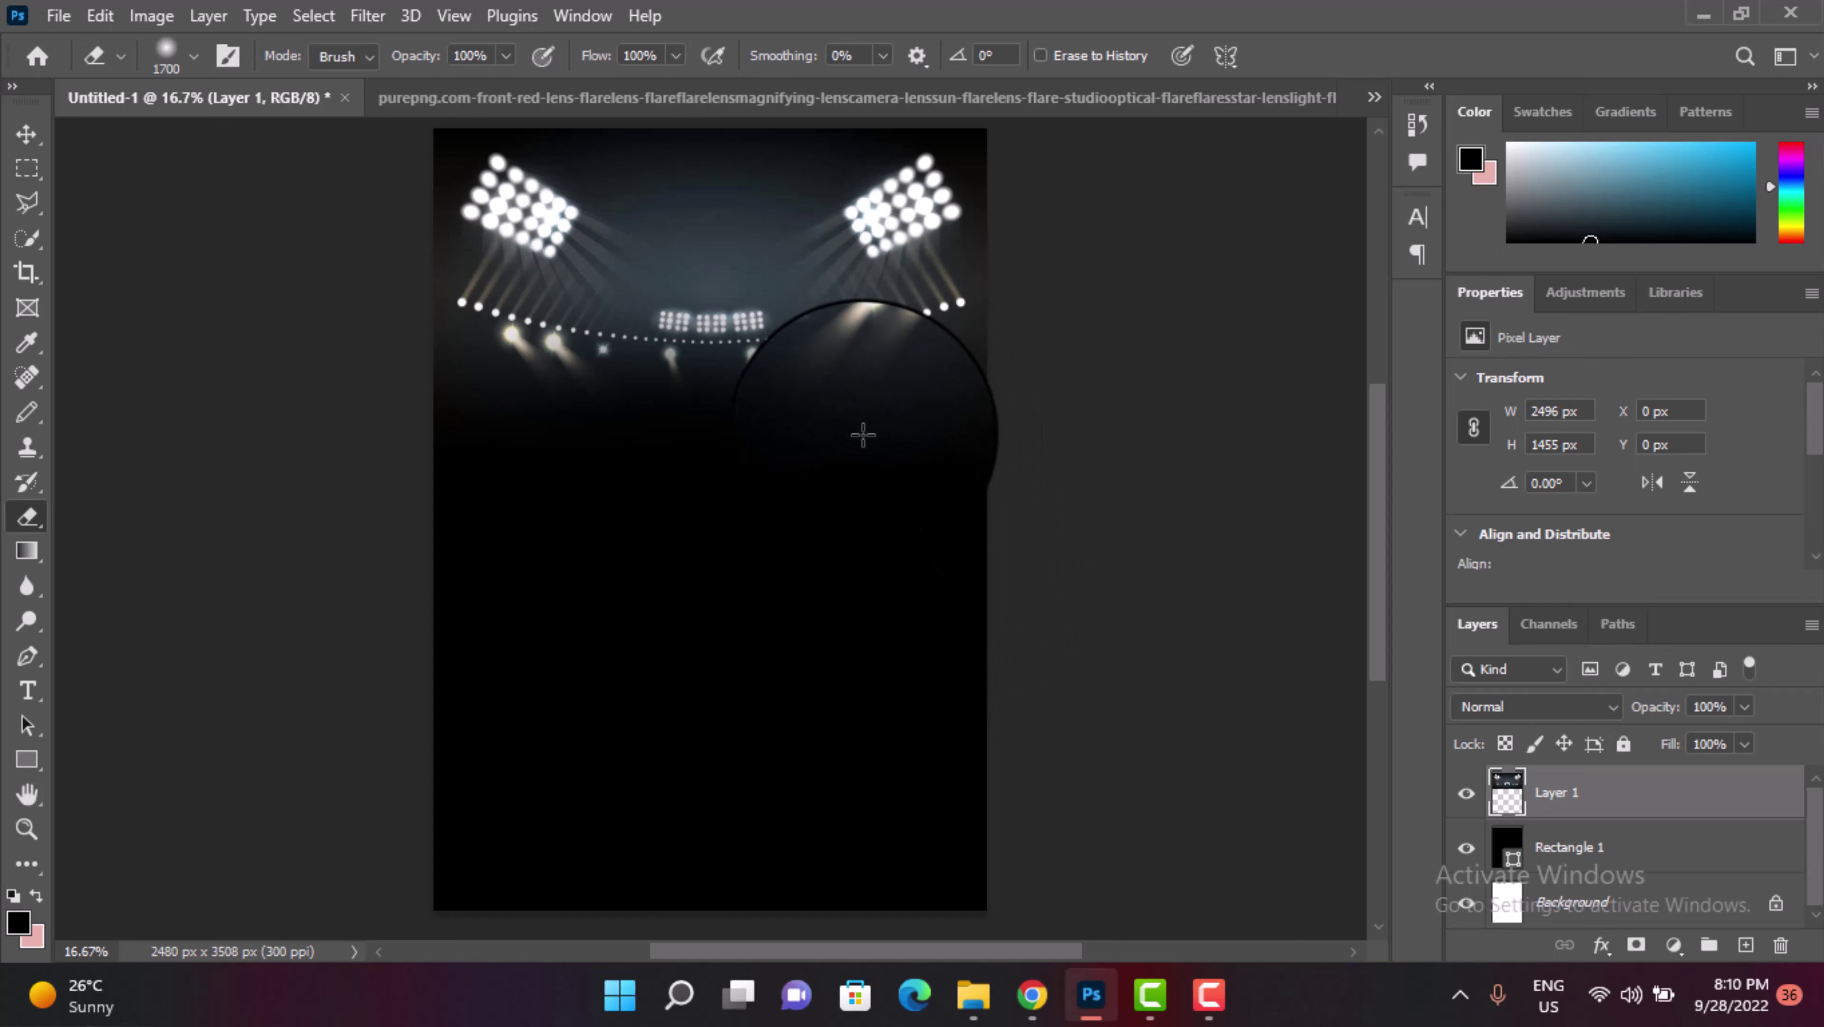
key(ctrl+z)
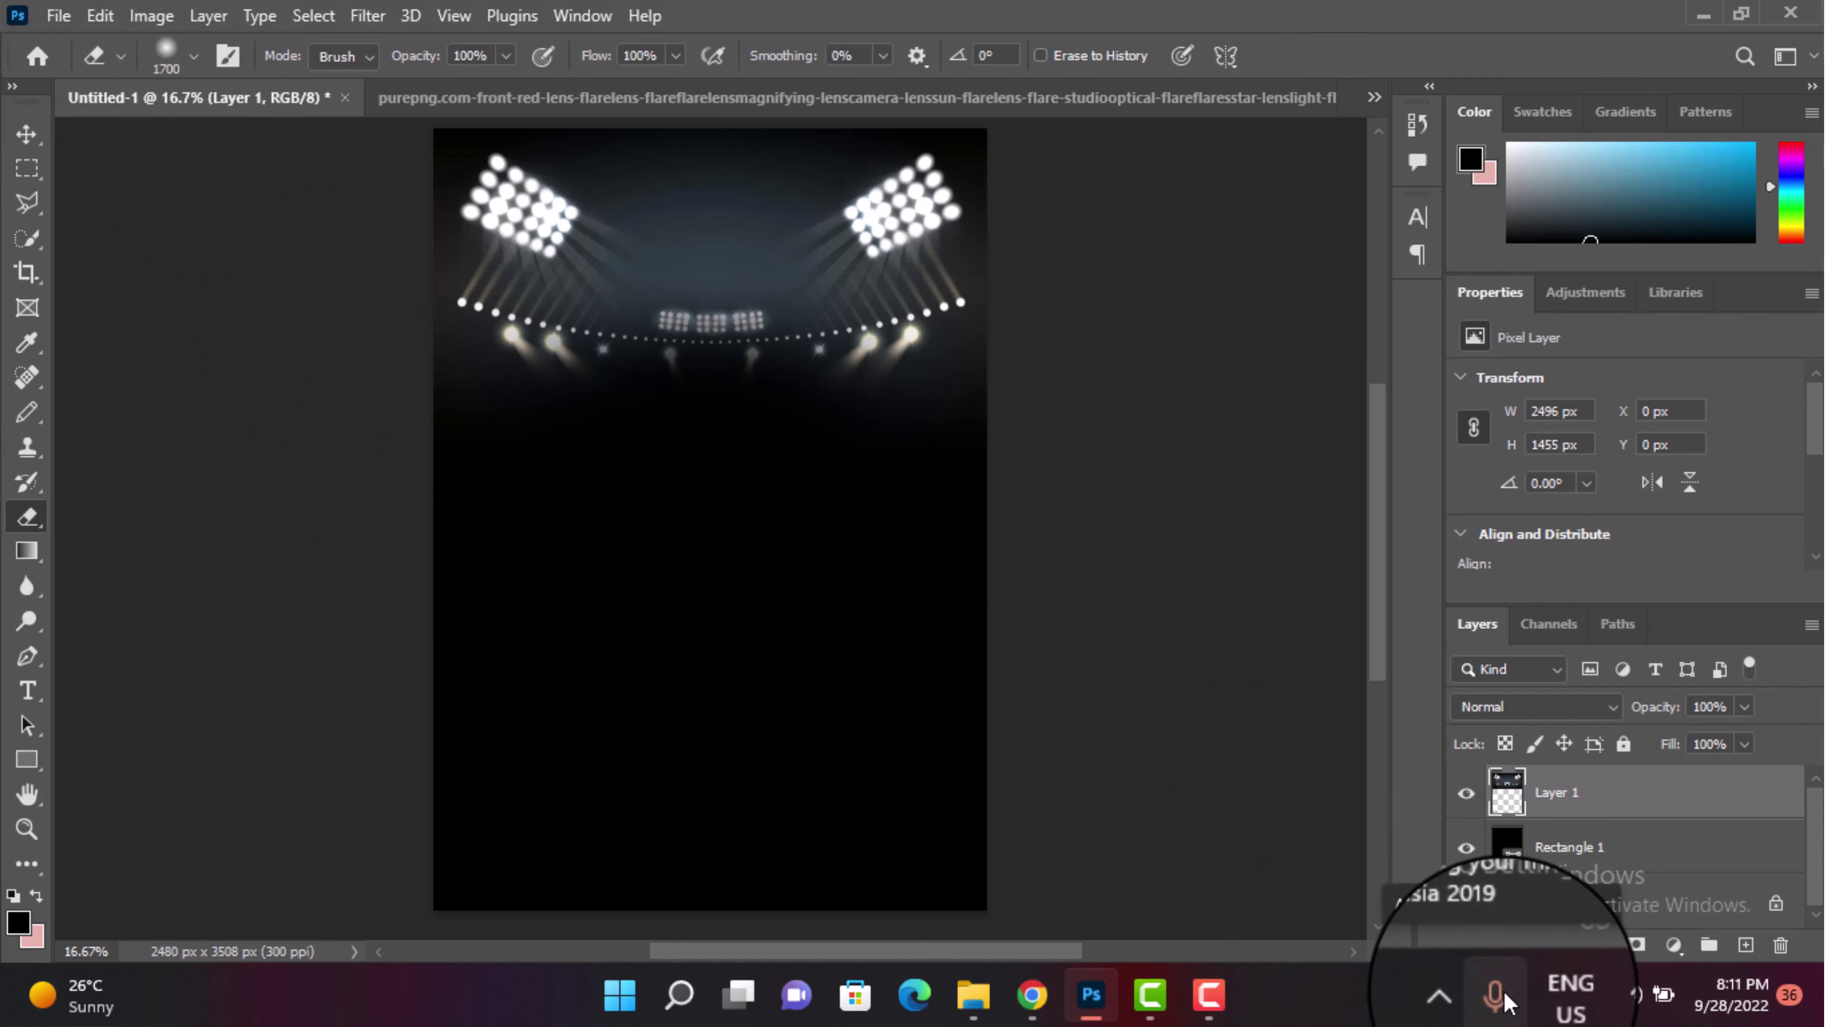
drag(547, 460, 870, 410)
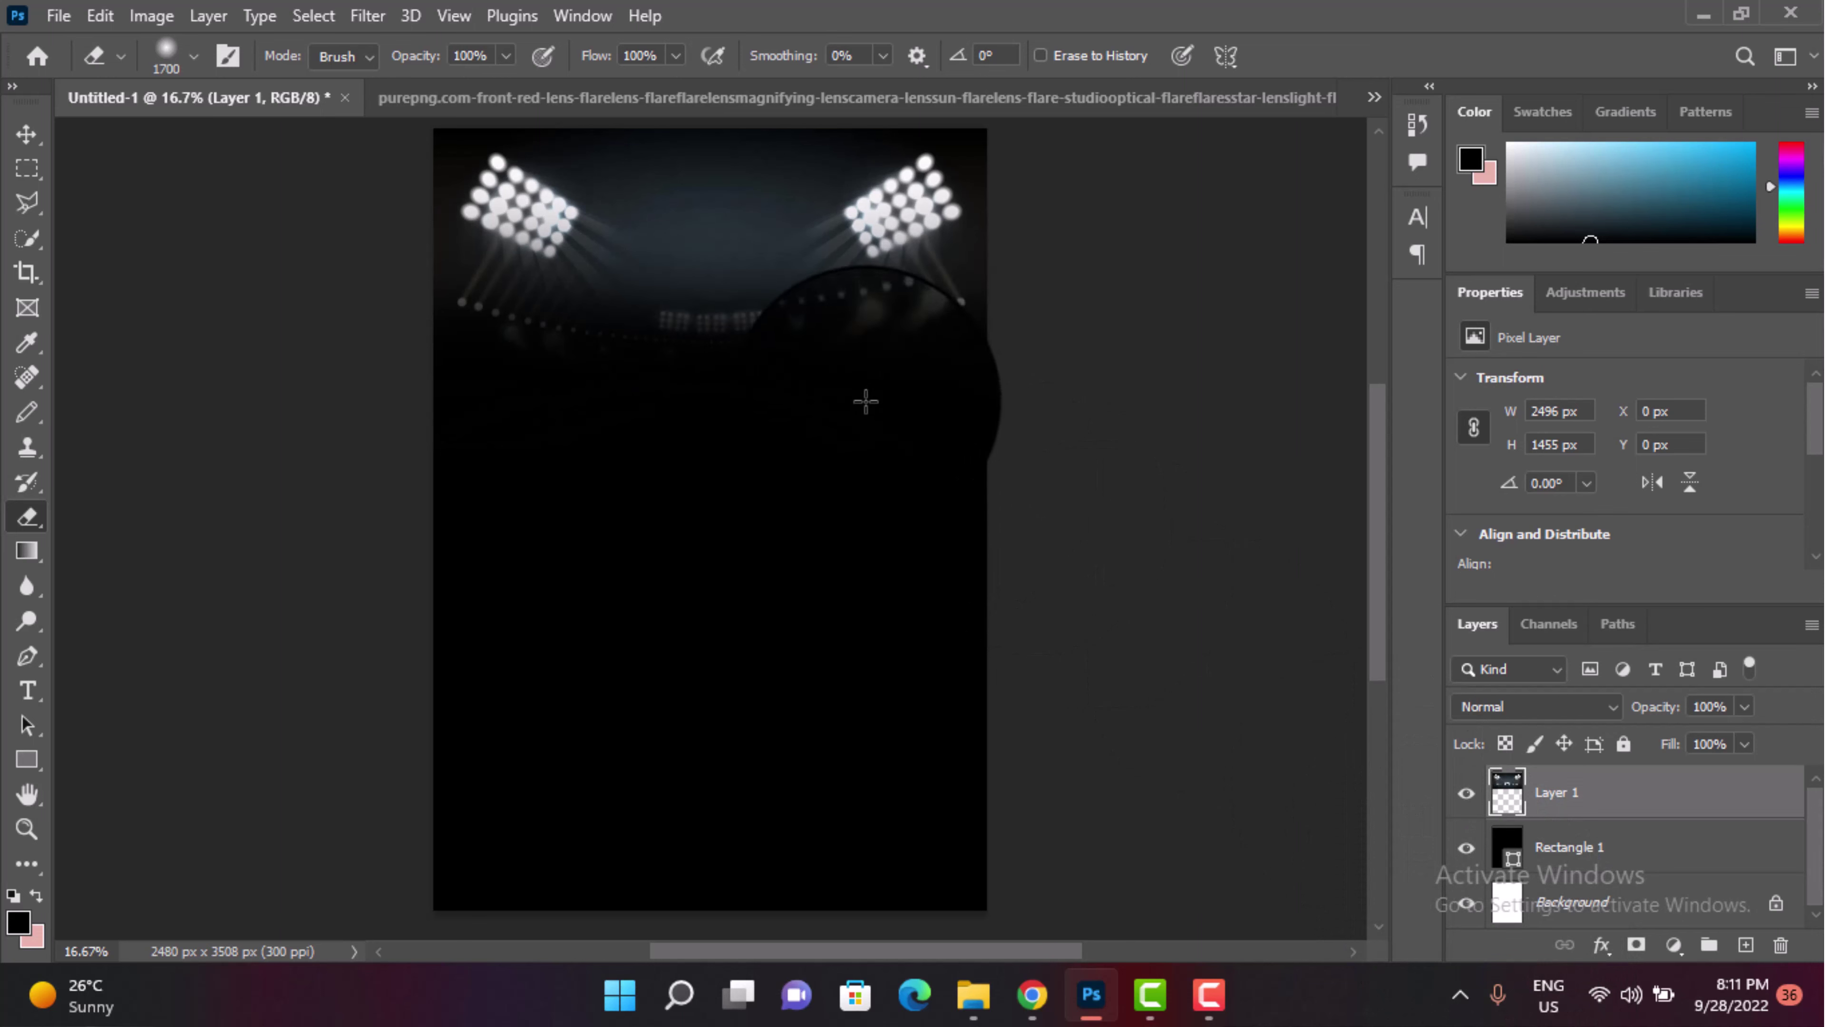
key(ctrl+z)
click(829, 475)
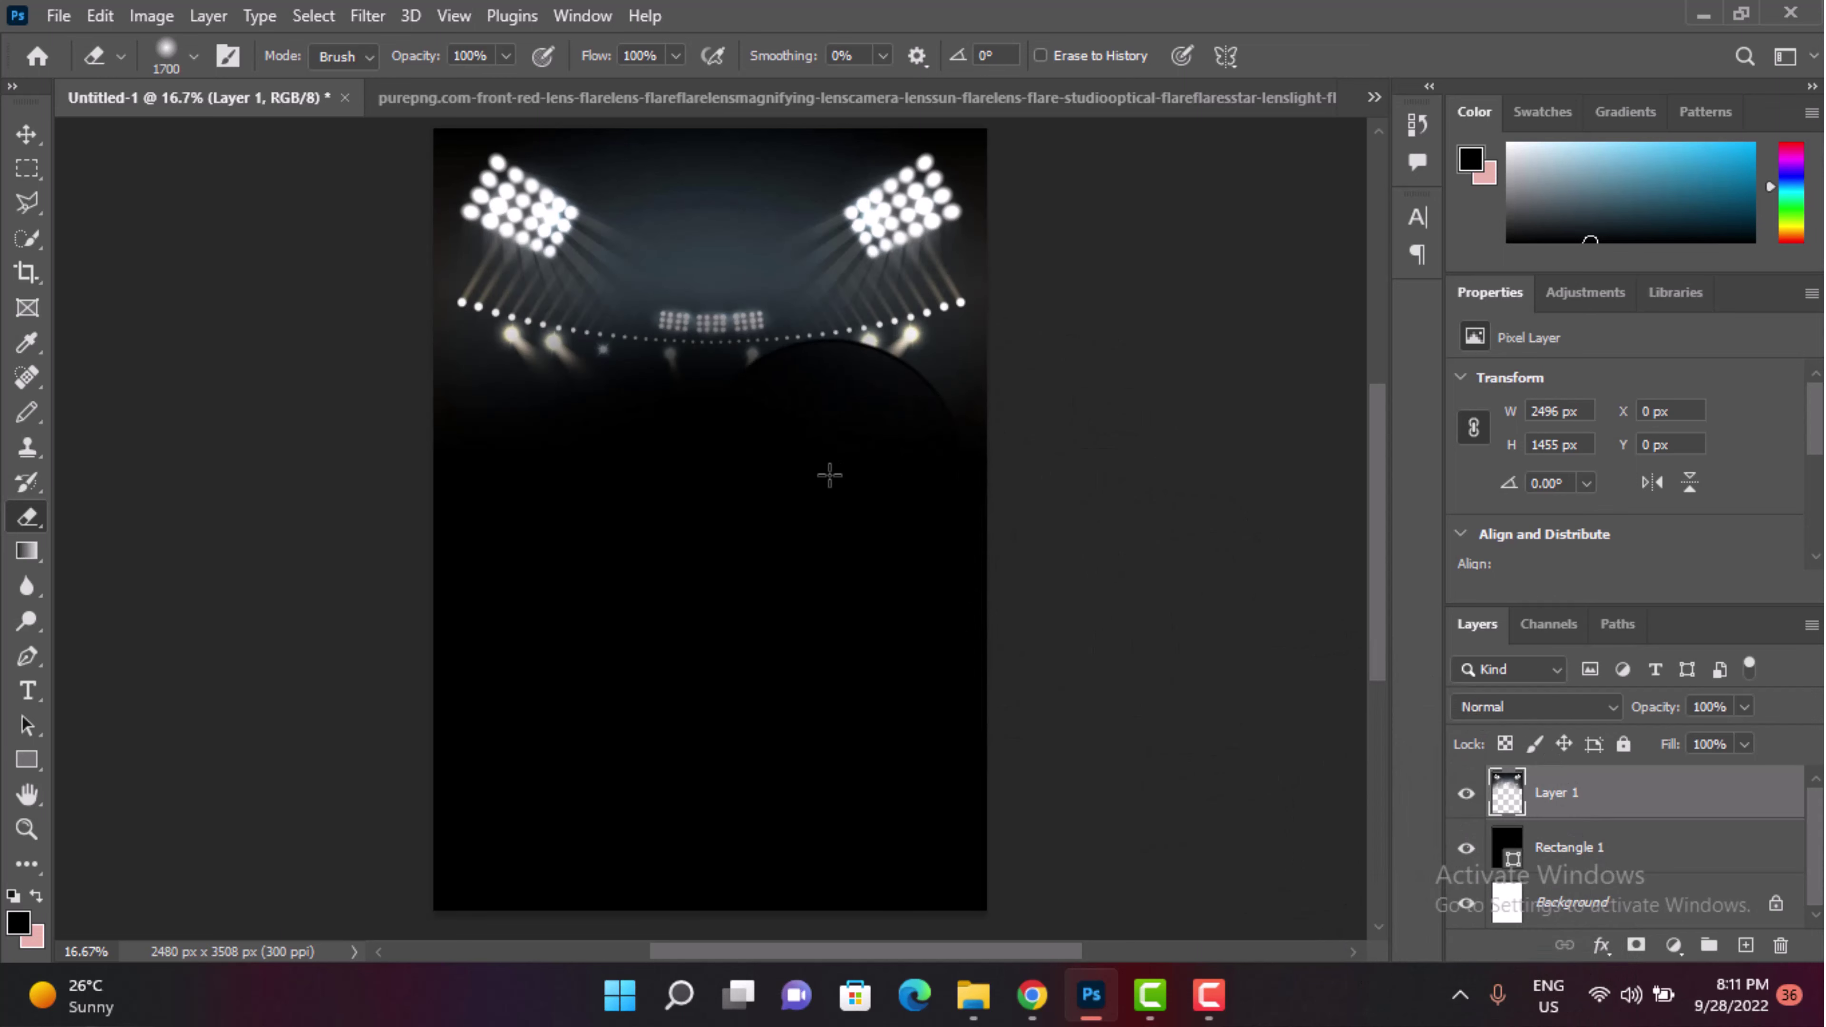
key(ctrl+z)
click(741, 461)
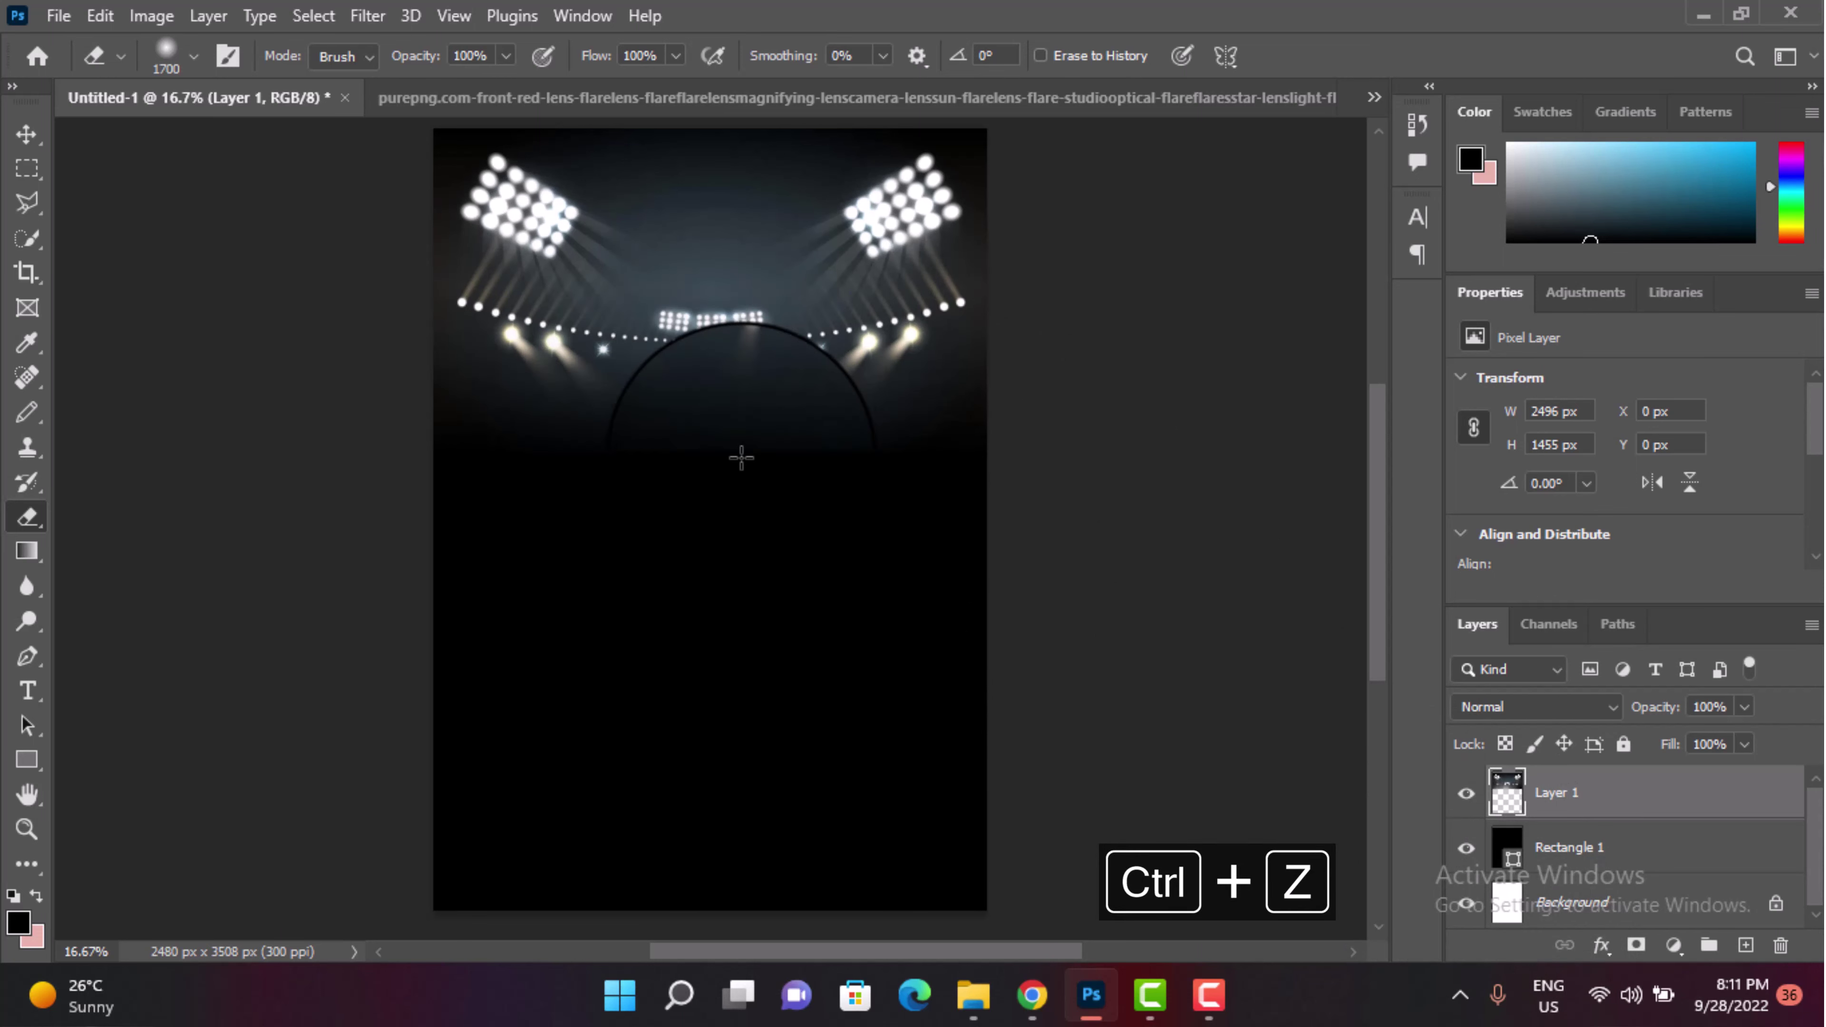
key(ctrl+z)
click(846, 487)
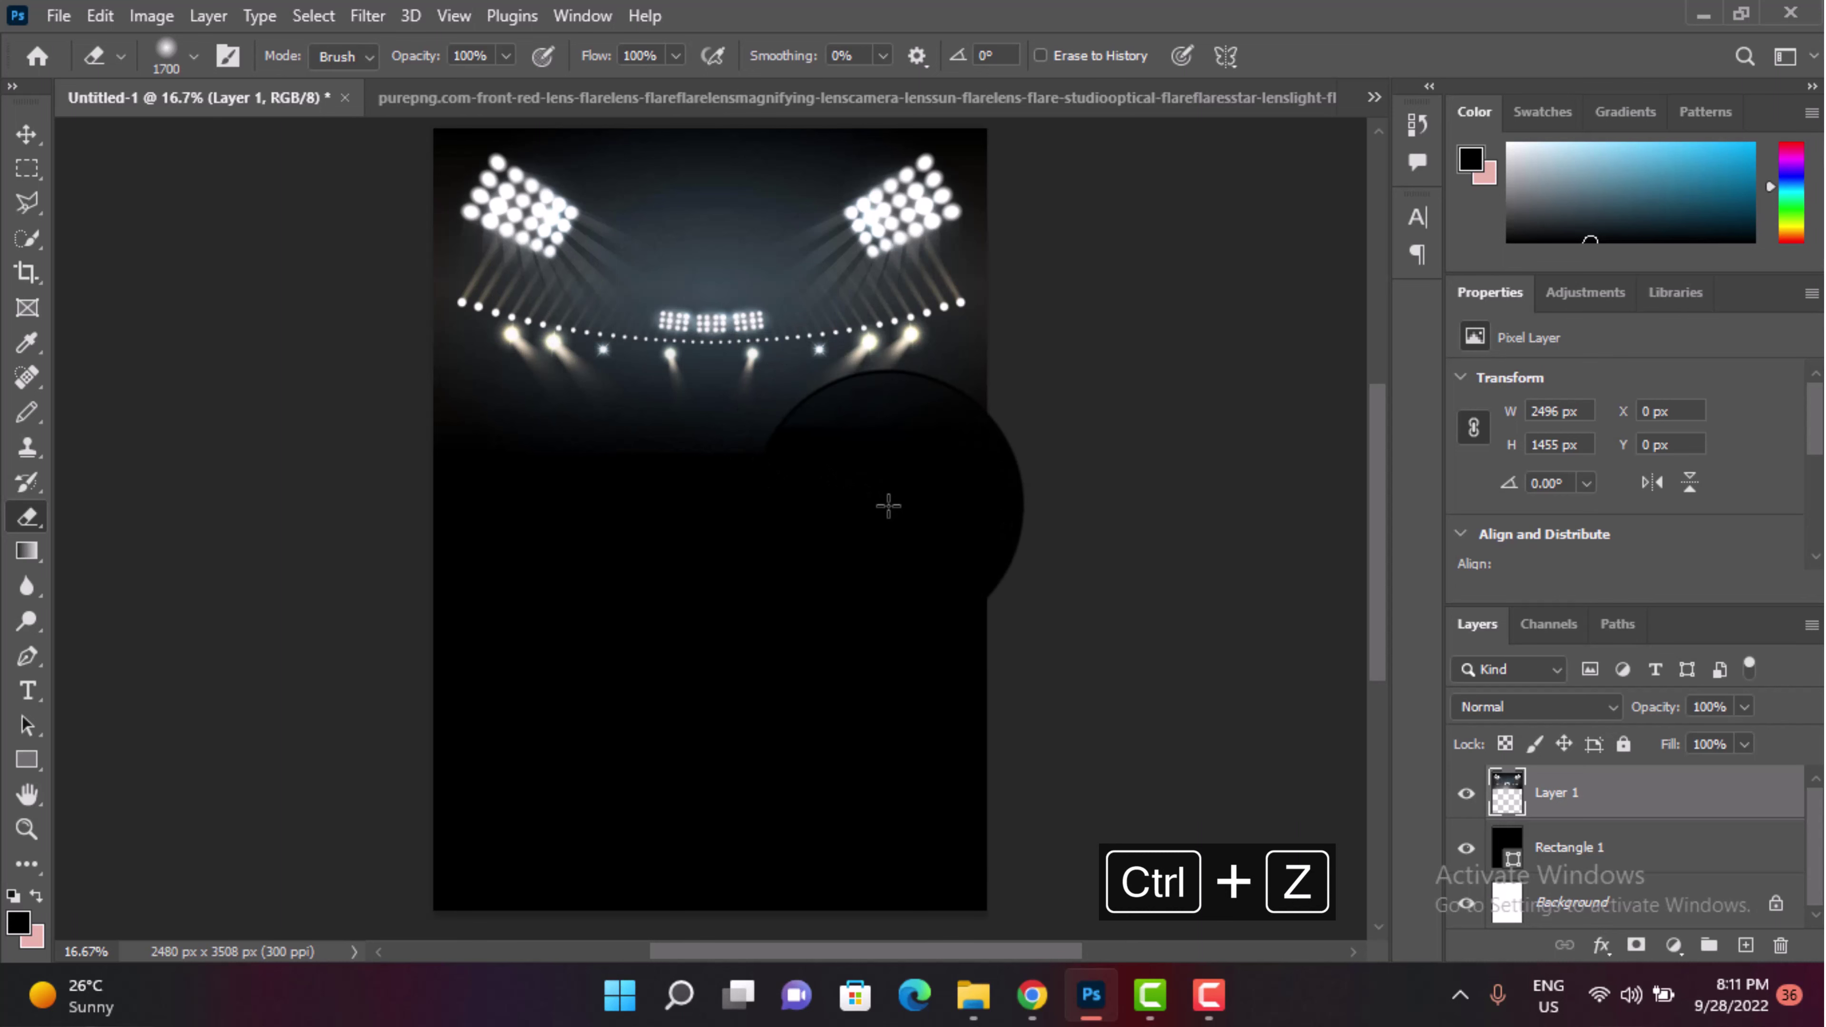
key(ctrl+z)
Step: Erase more patches of the lower glow so it fades into the black, undoing misplaced strokes
click(762, 505)
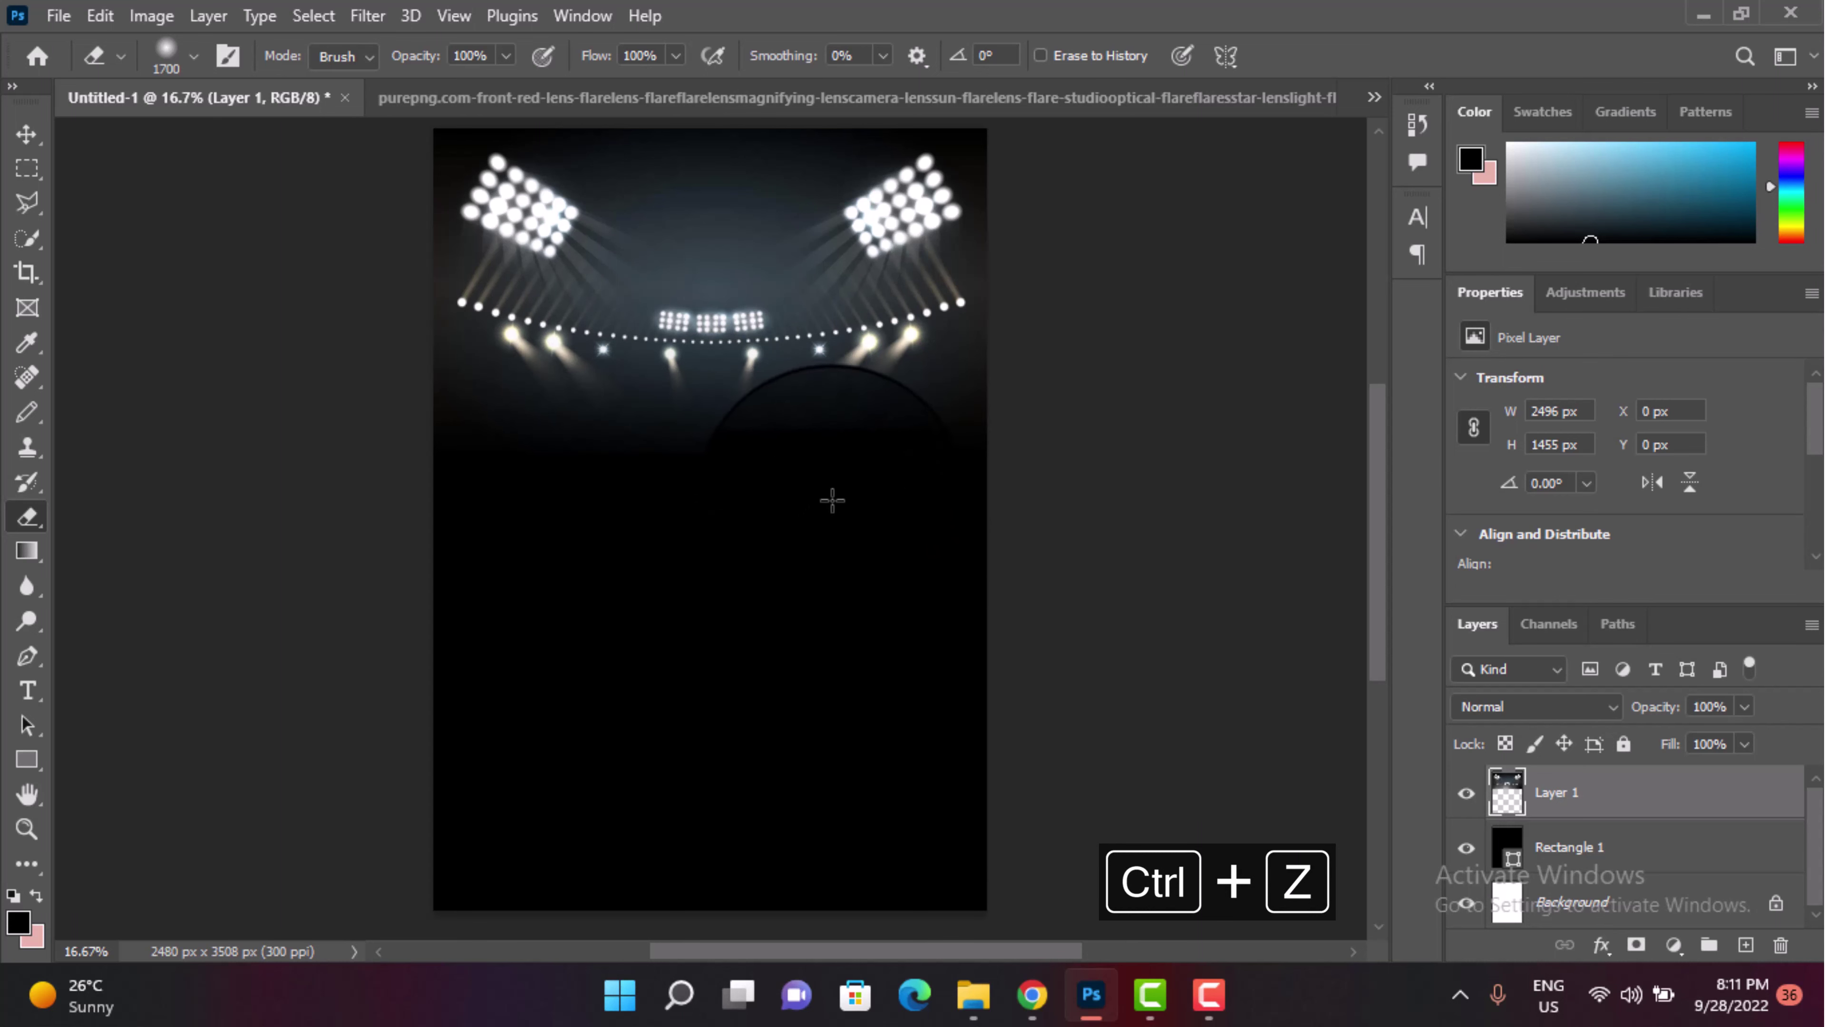
key(ctrl+z)
click(747, 476)
key(ctrl+z)
click(840, 519)
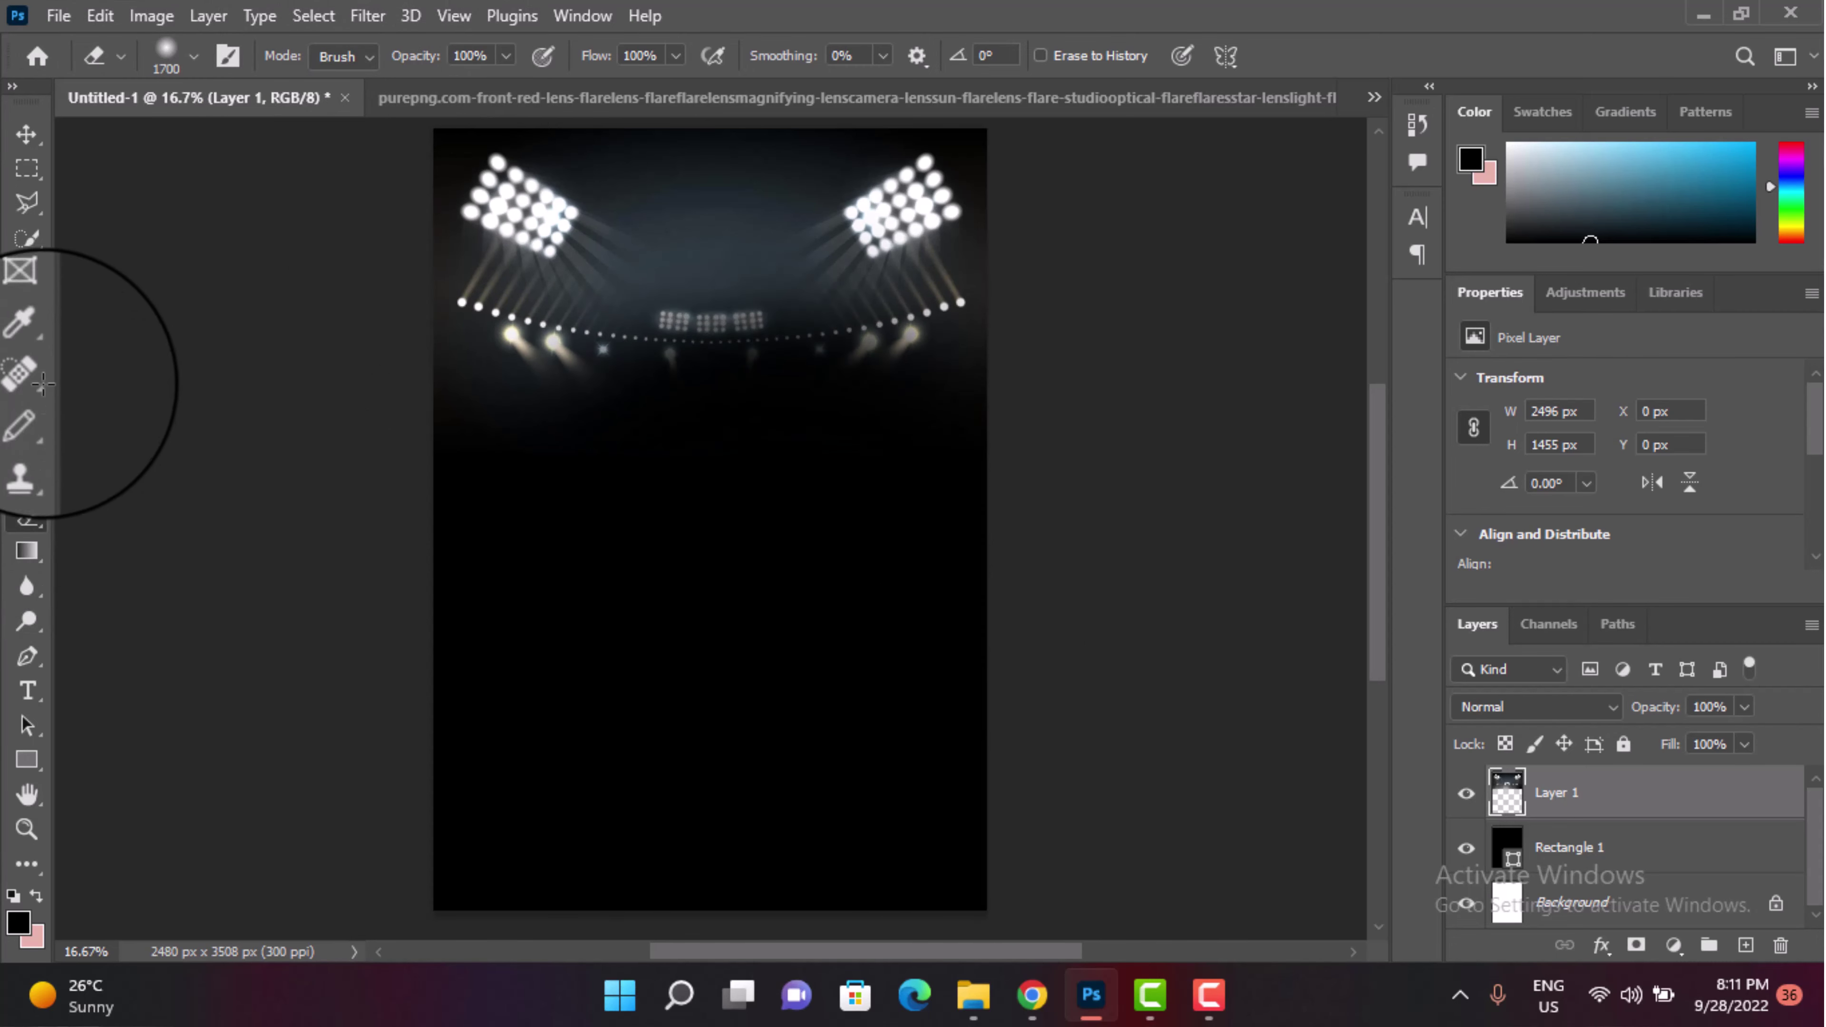
click(829, 478)
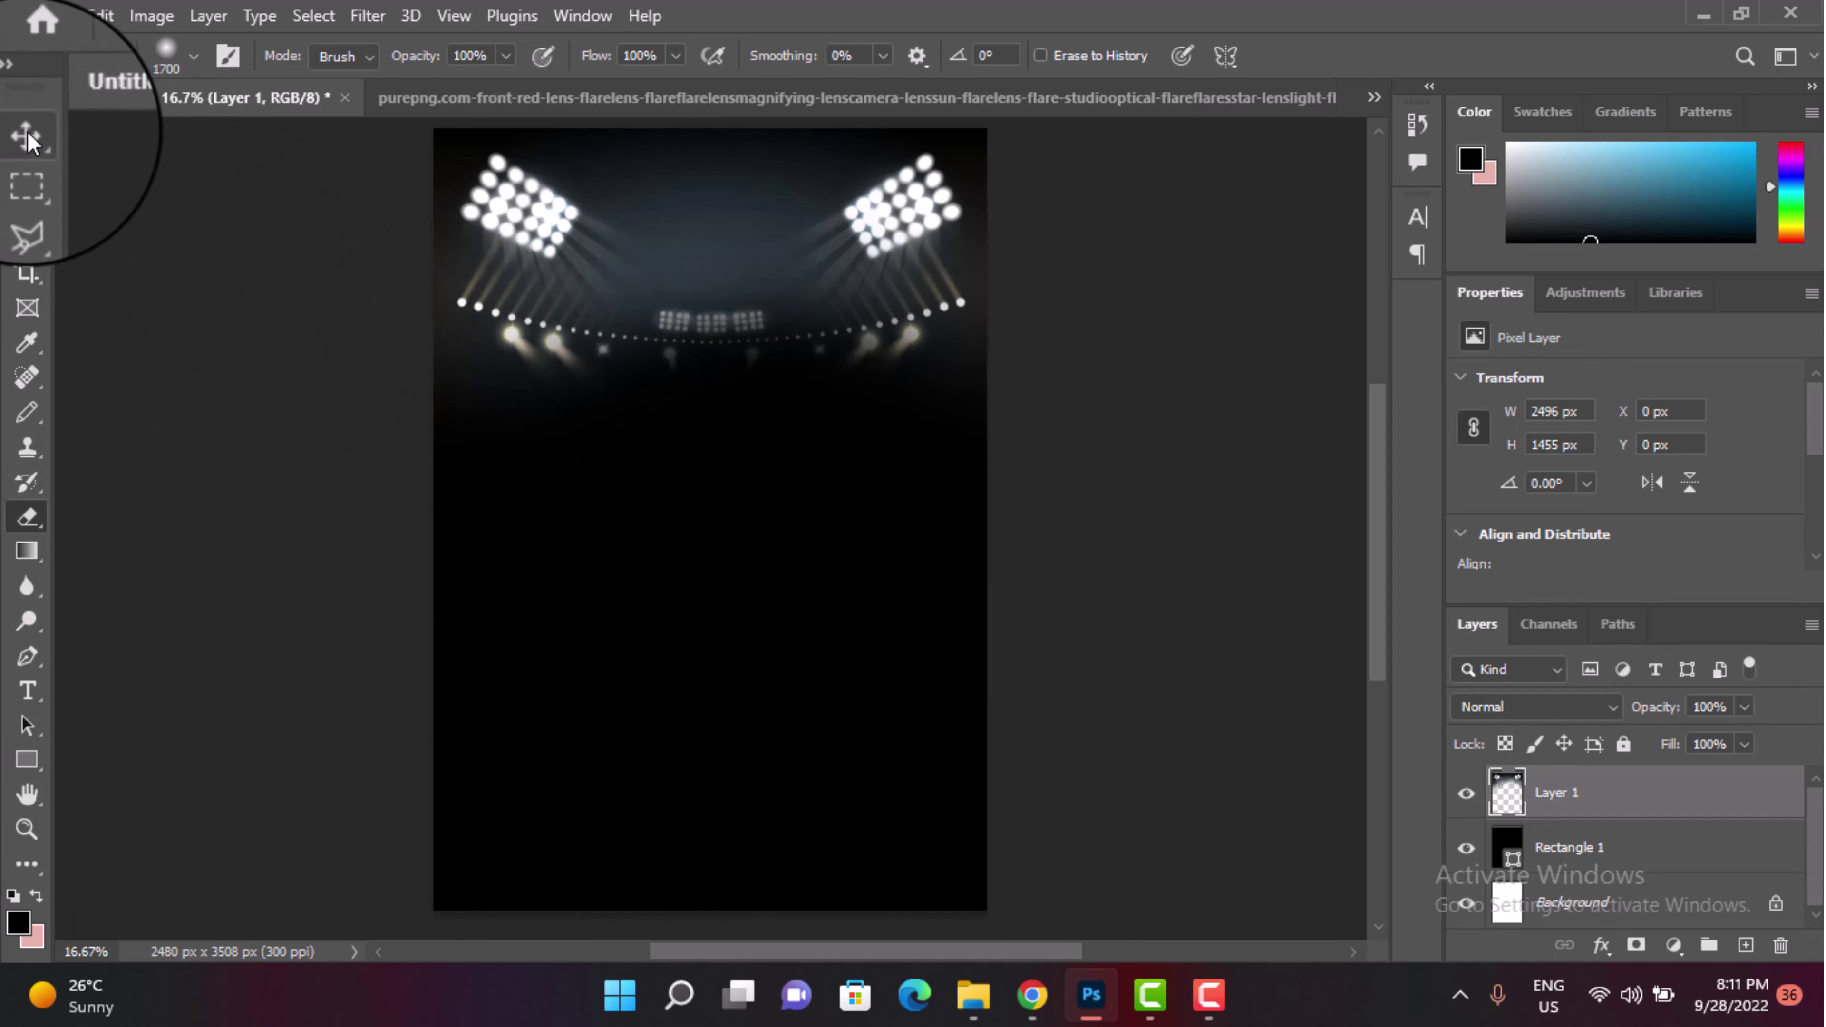
key(ctrl+z)
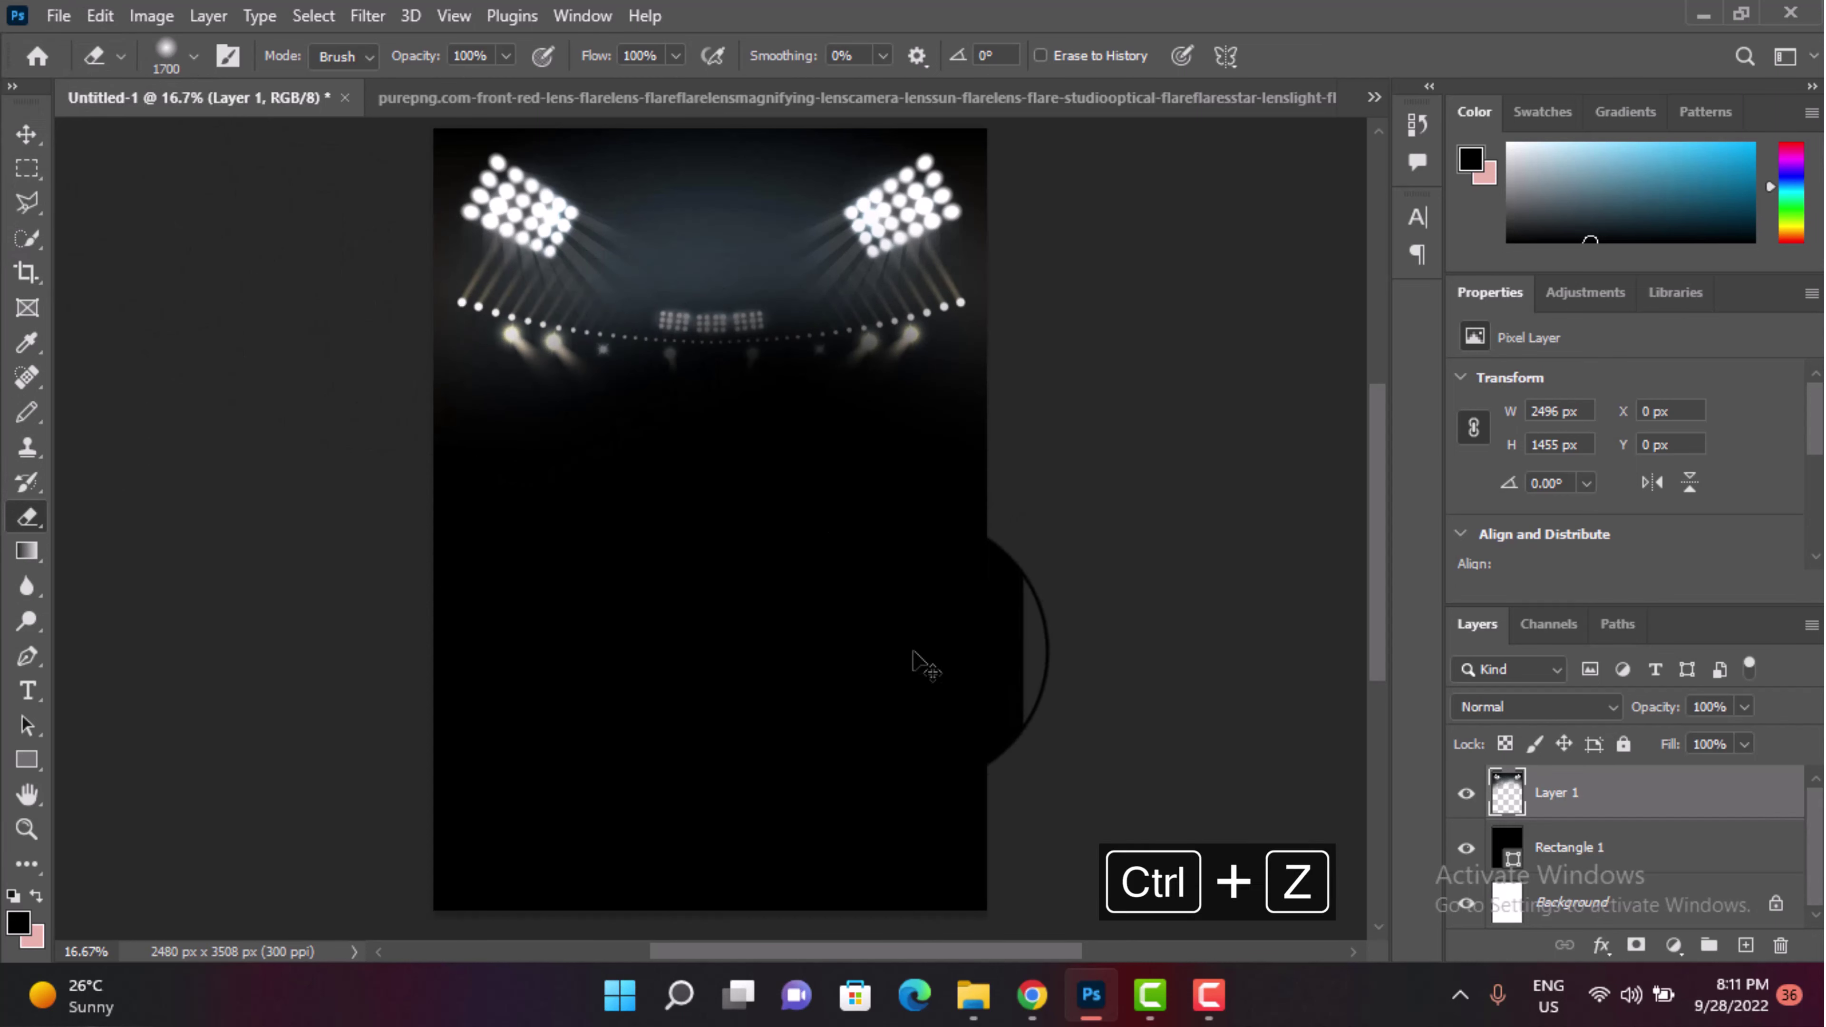
key(ctrl+z)
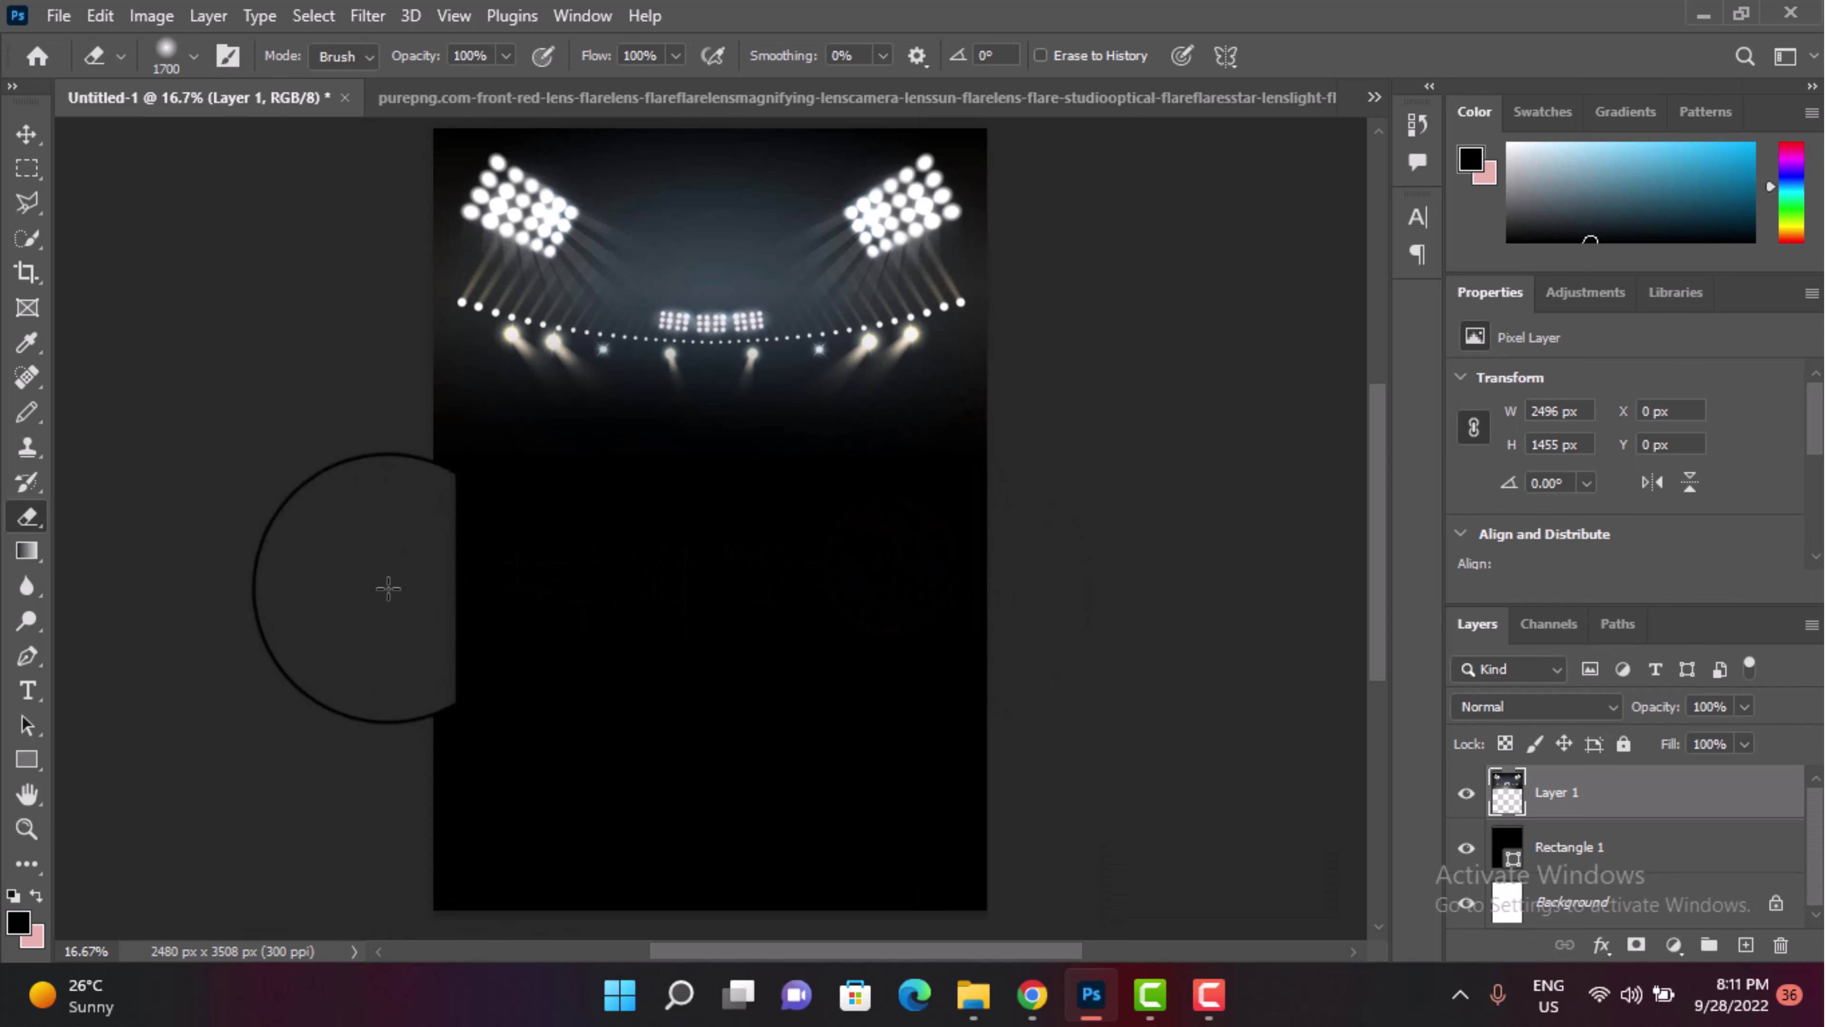
Step: Lower Layer 1's opacity to 16%, then make Rectangle 1 the active layer
click(1553, 847)
click(1592, 800)
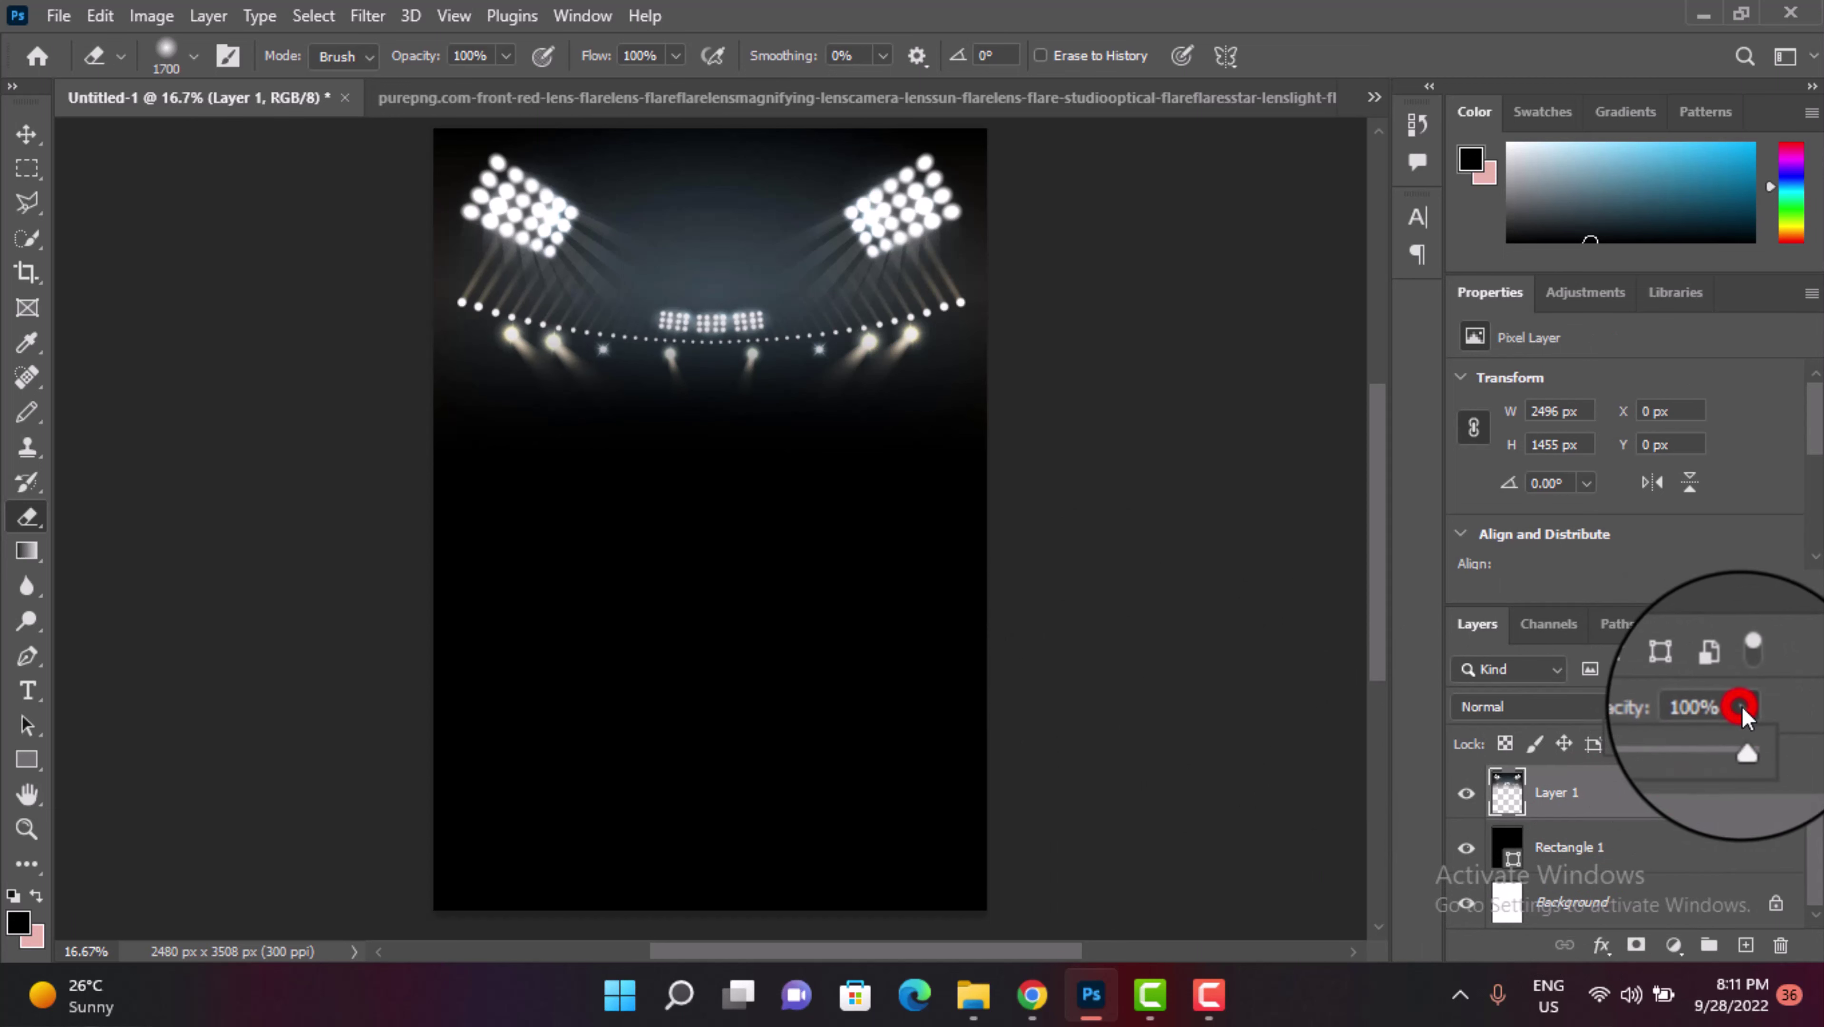
drag(1702, 738, 1645, 728)
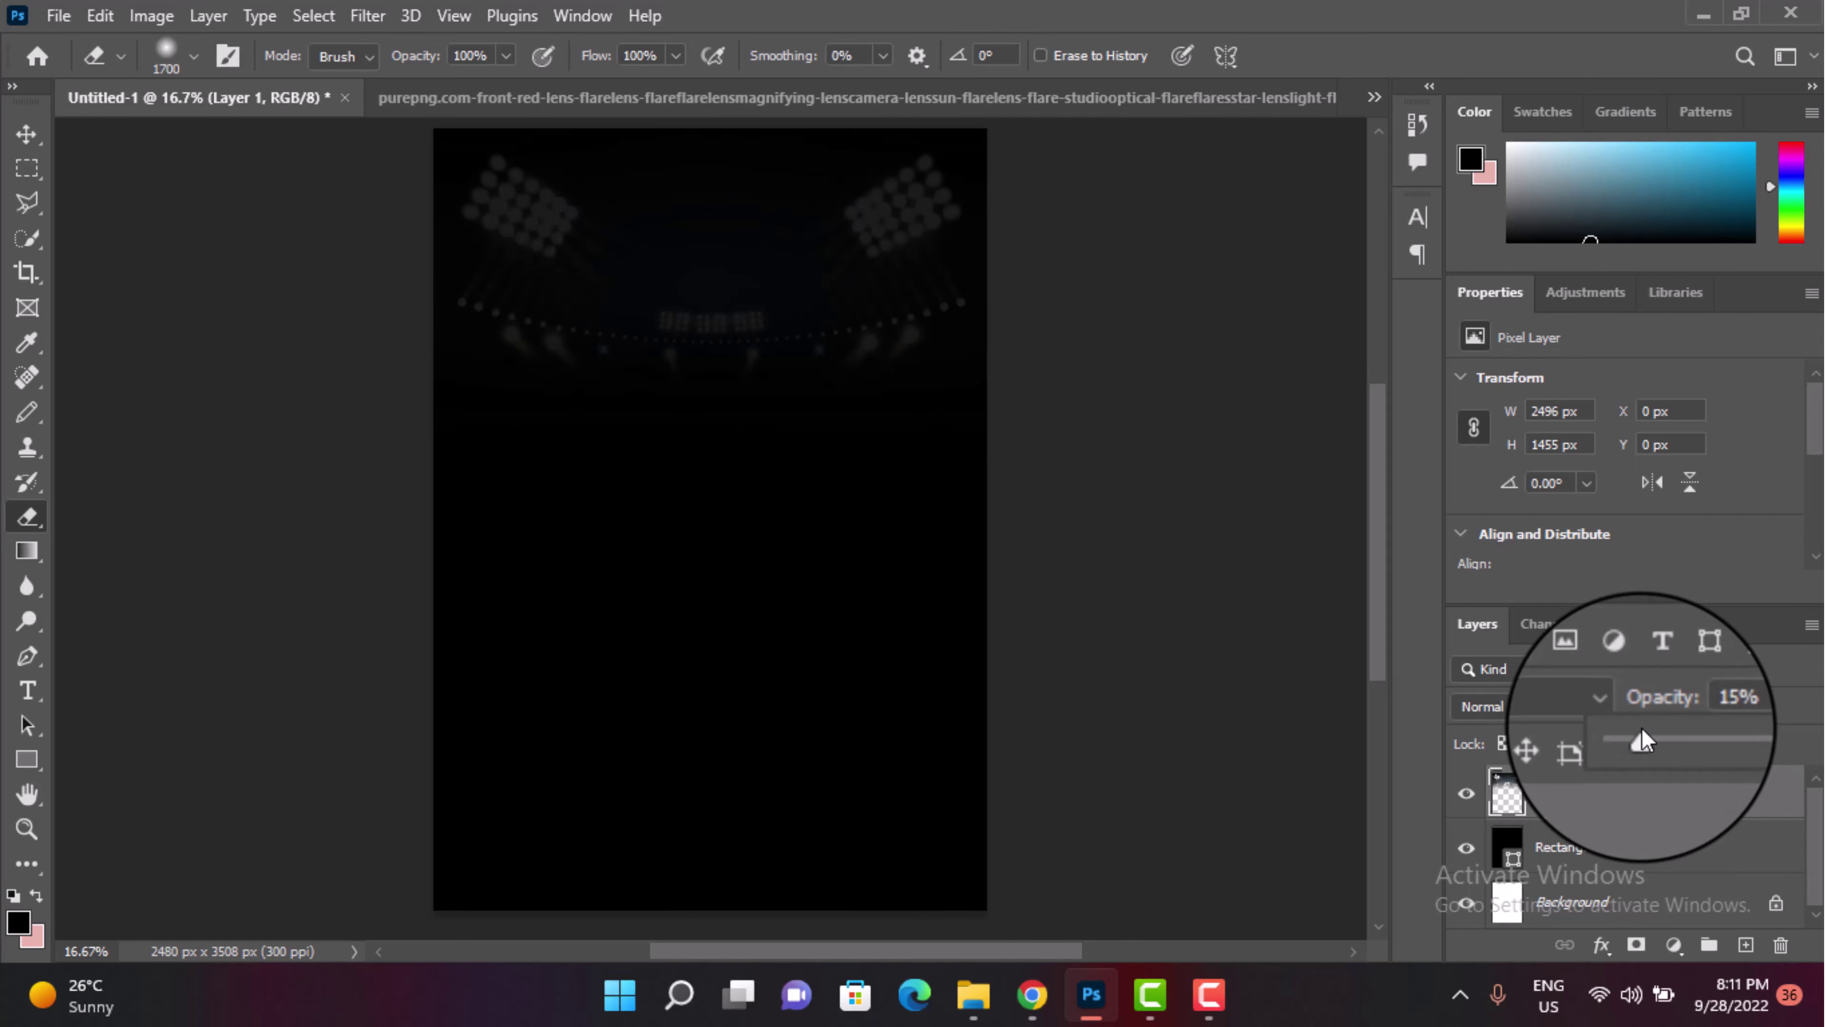
click(1500, 845)
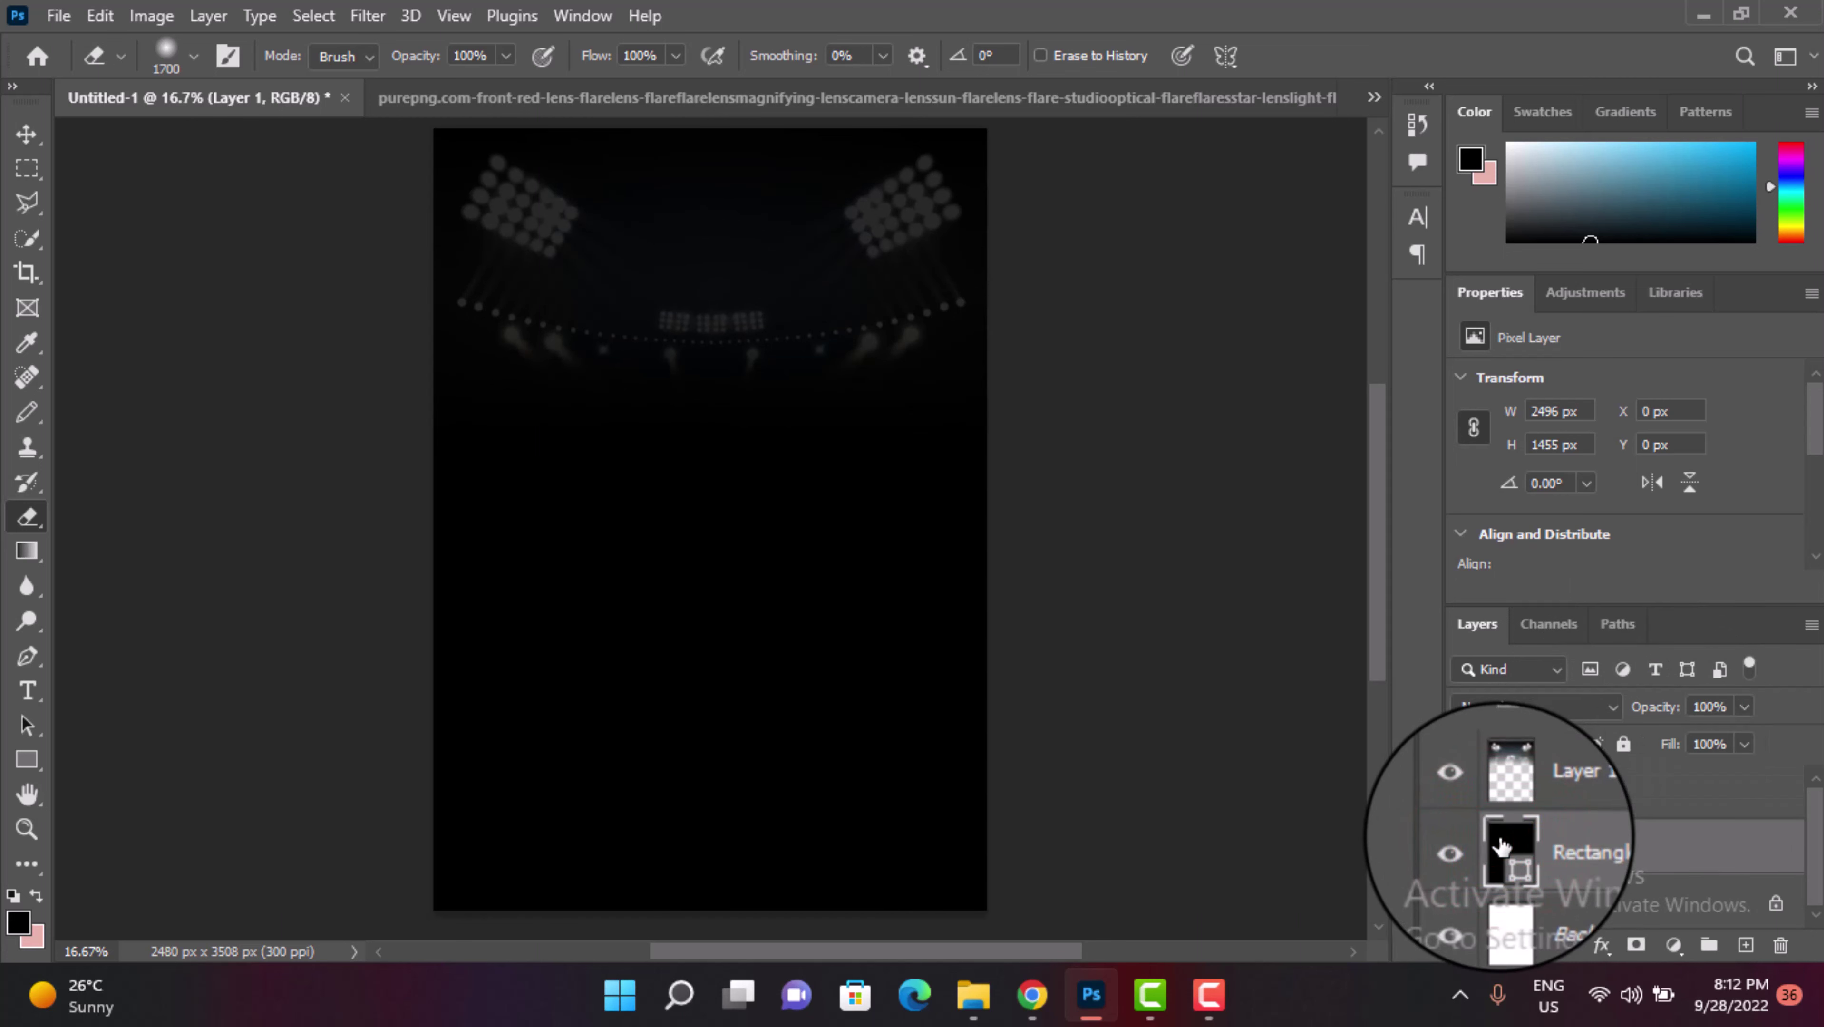
Step: Recolour Rectangle 1's fill to dark navy #020c27, then select Layer 1
double_click(1501, 845)
click(1409, 402)
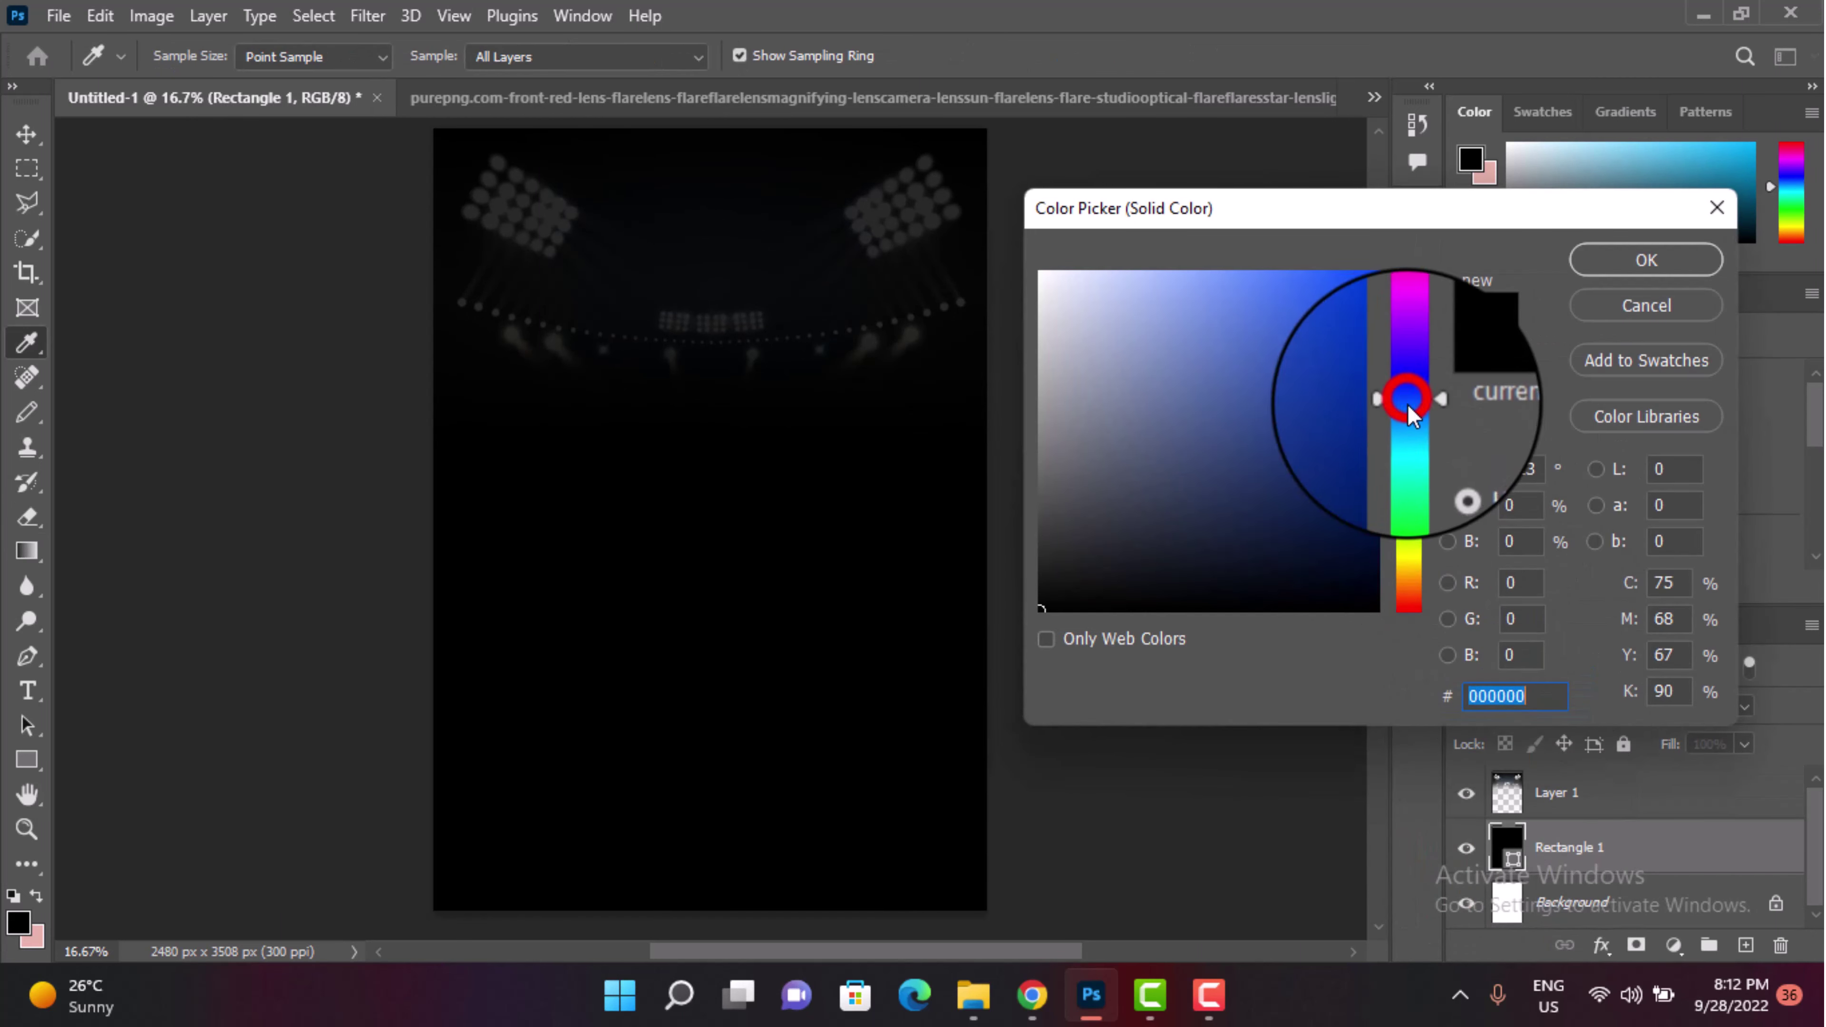
drag(1325, 518, 1366, 562)
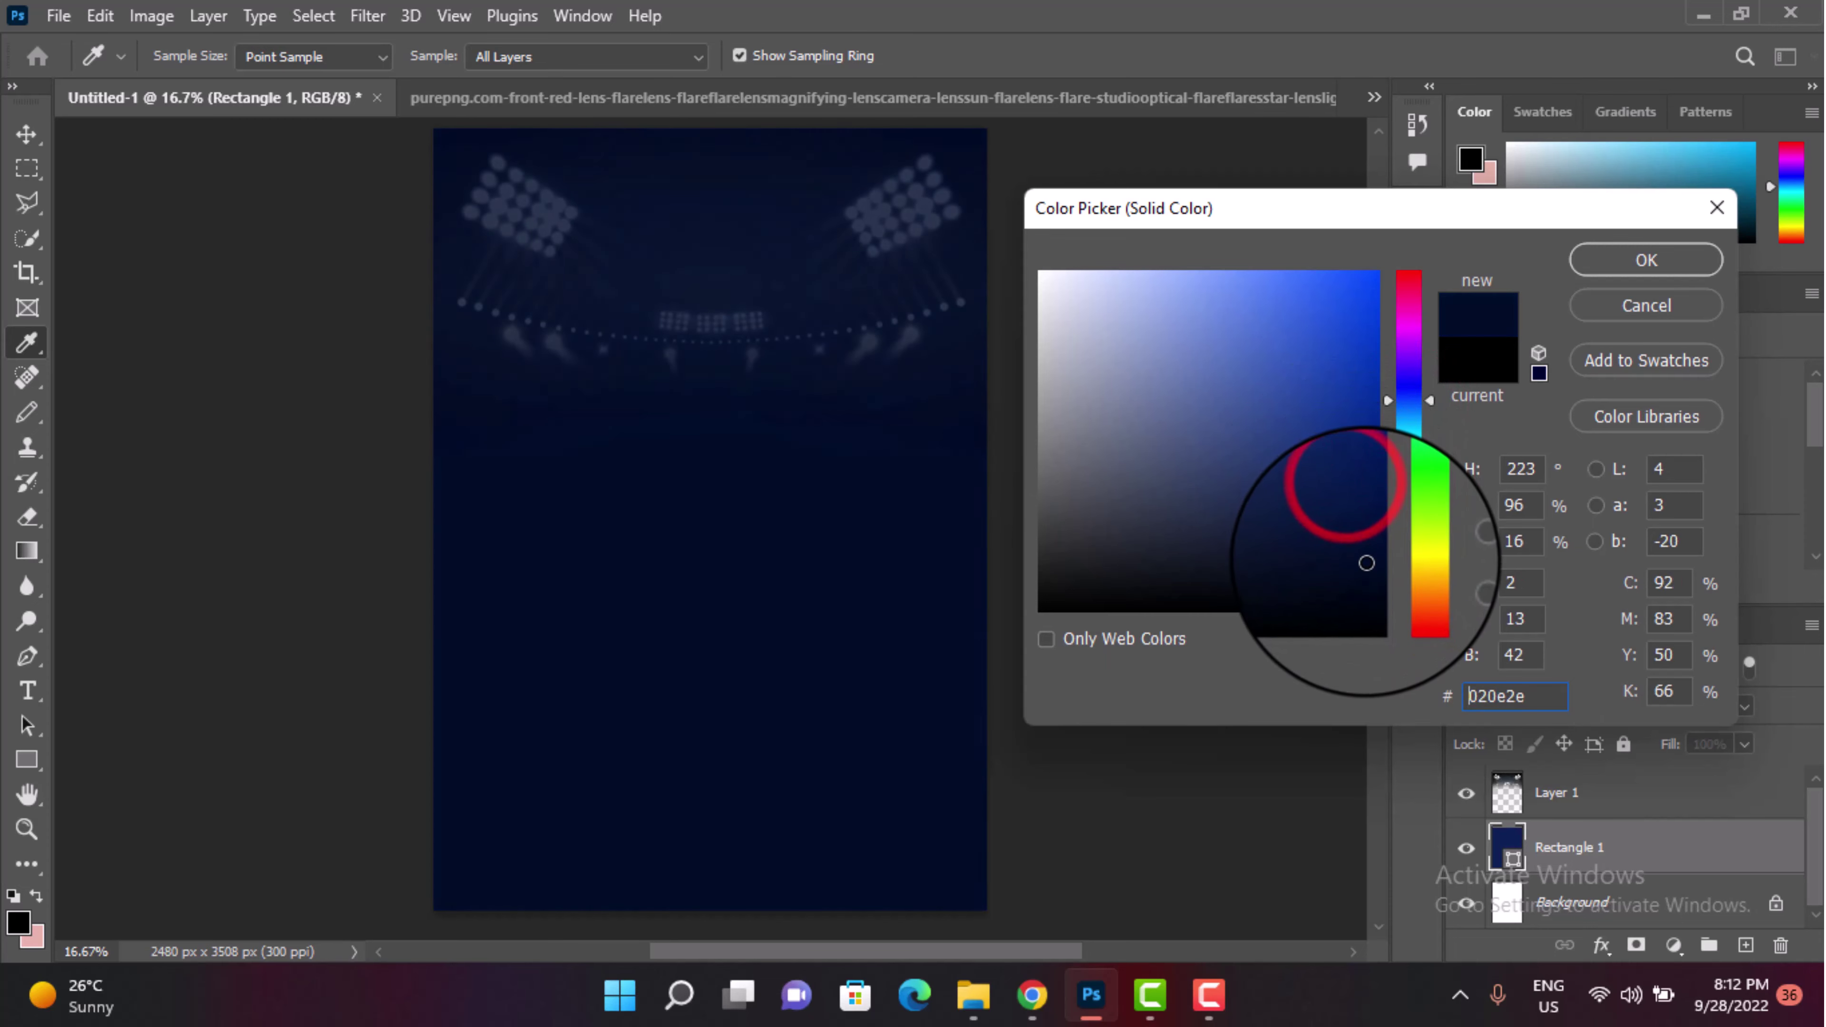
click(1364, 560)
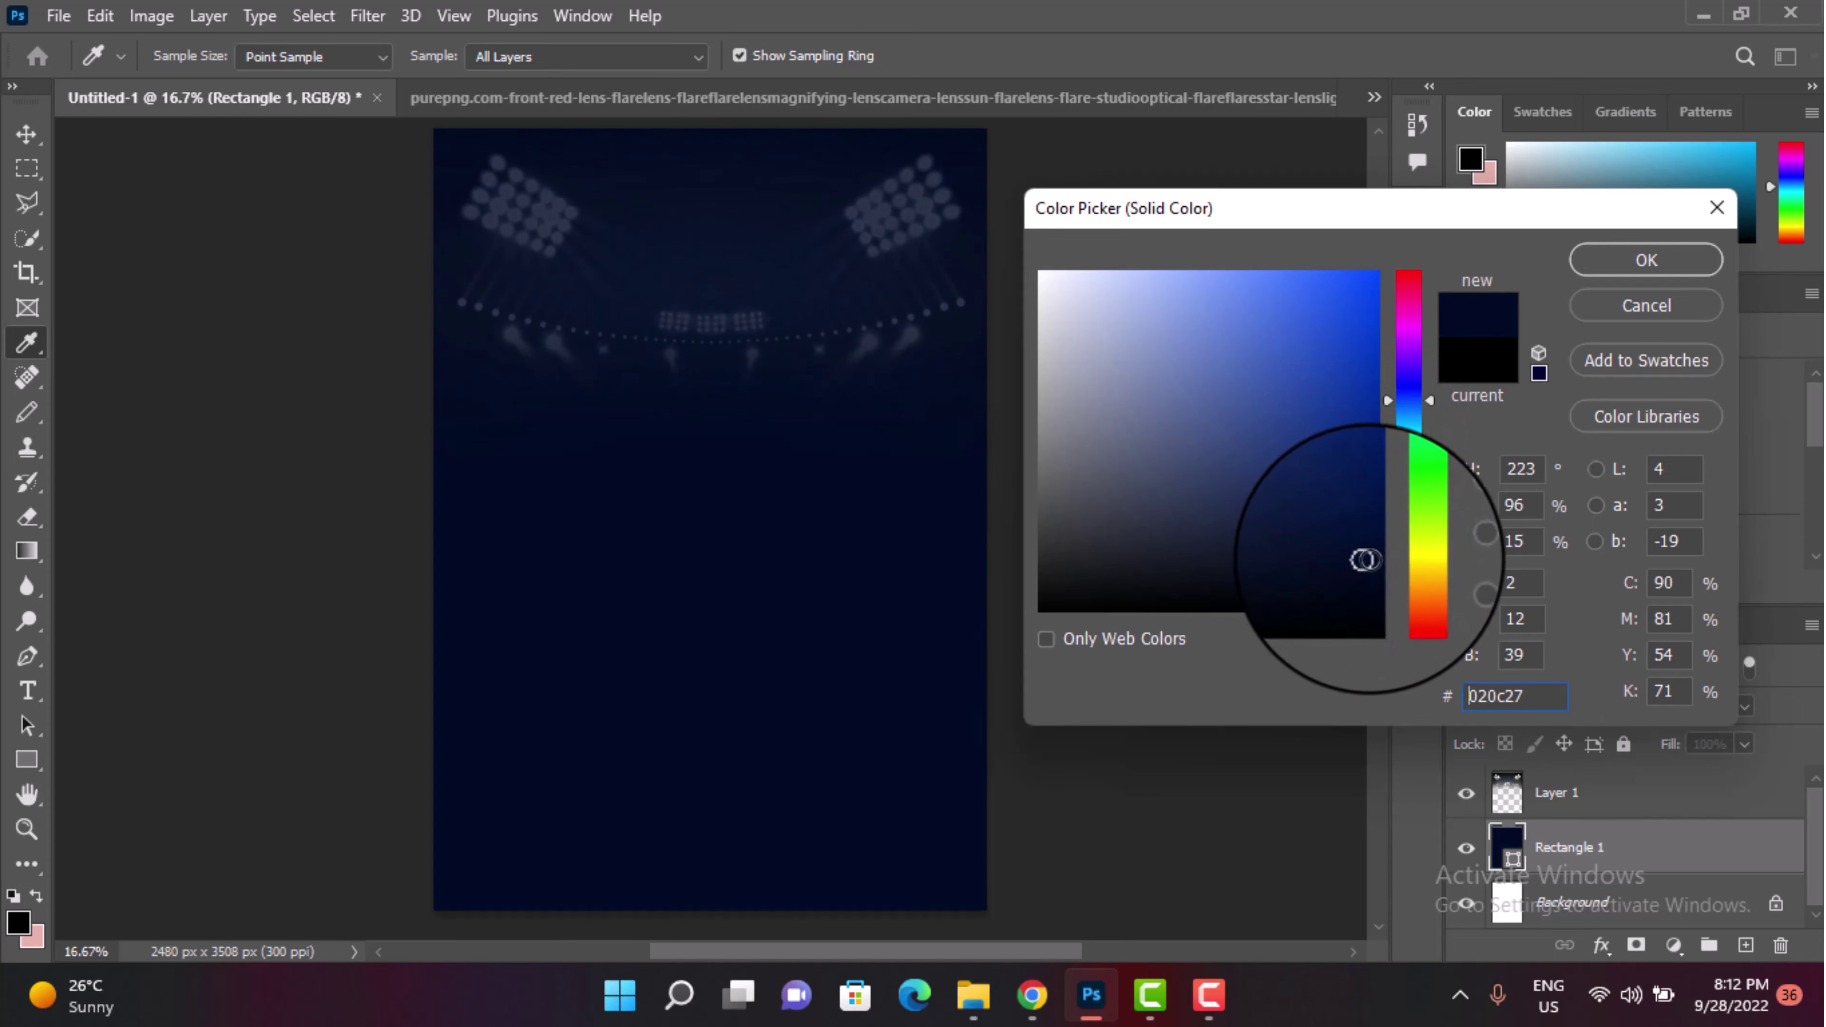
click(1614, 262)
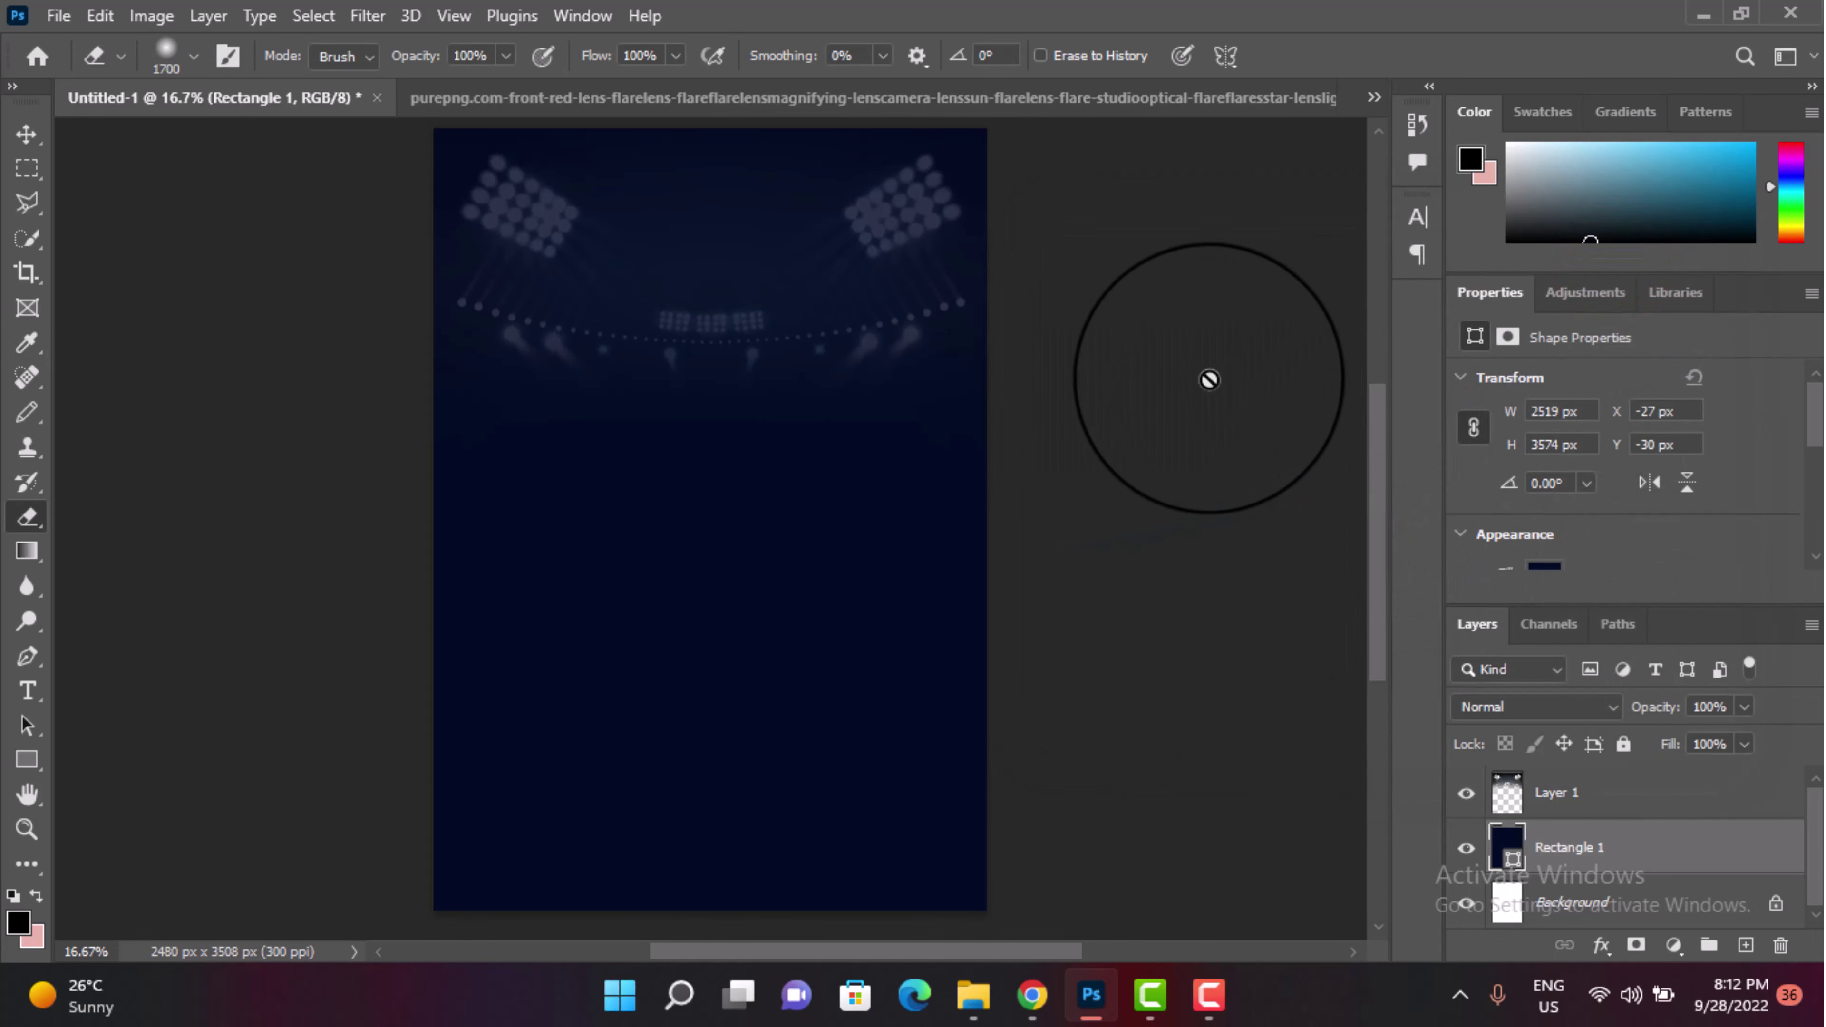
click(1584, 805)
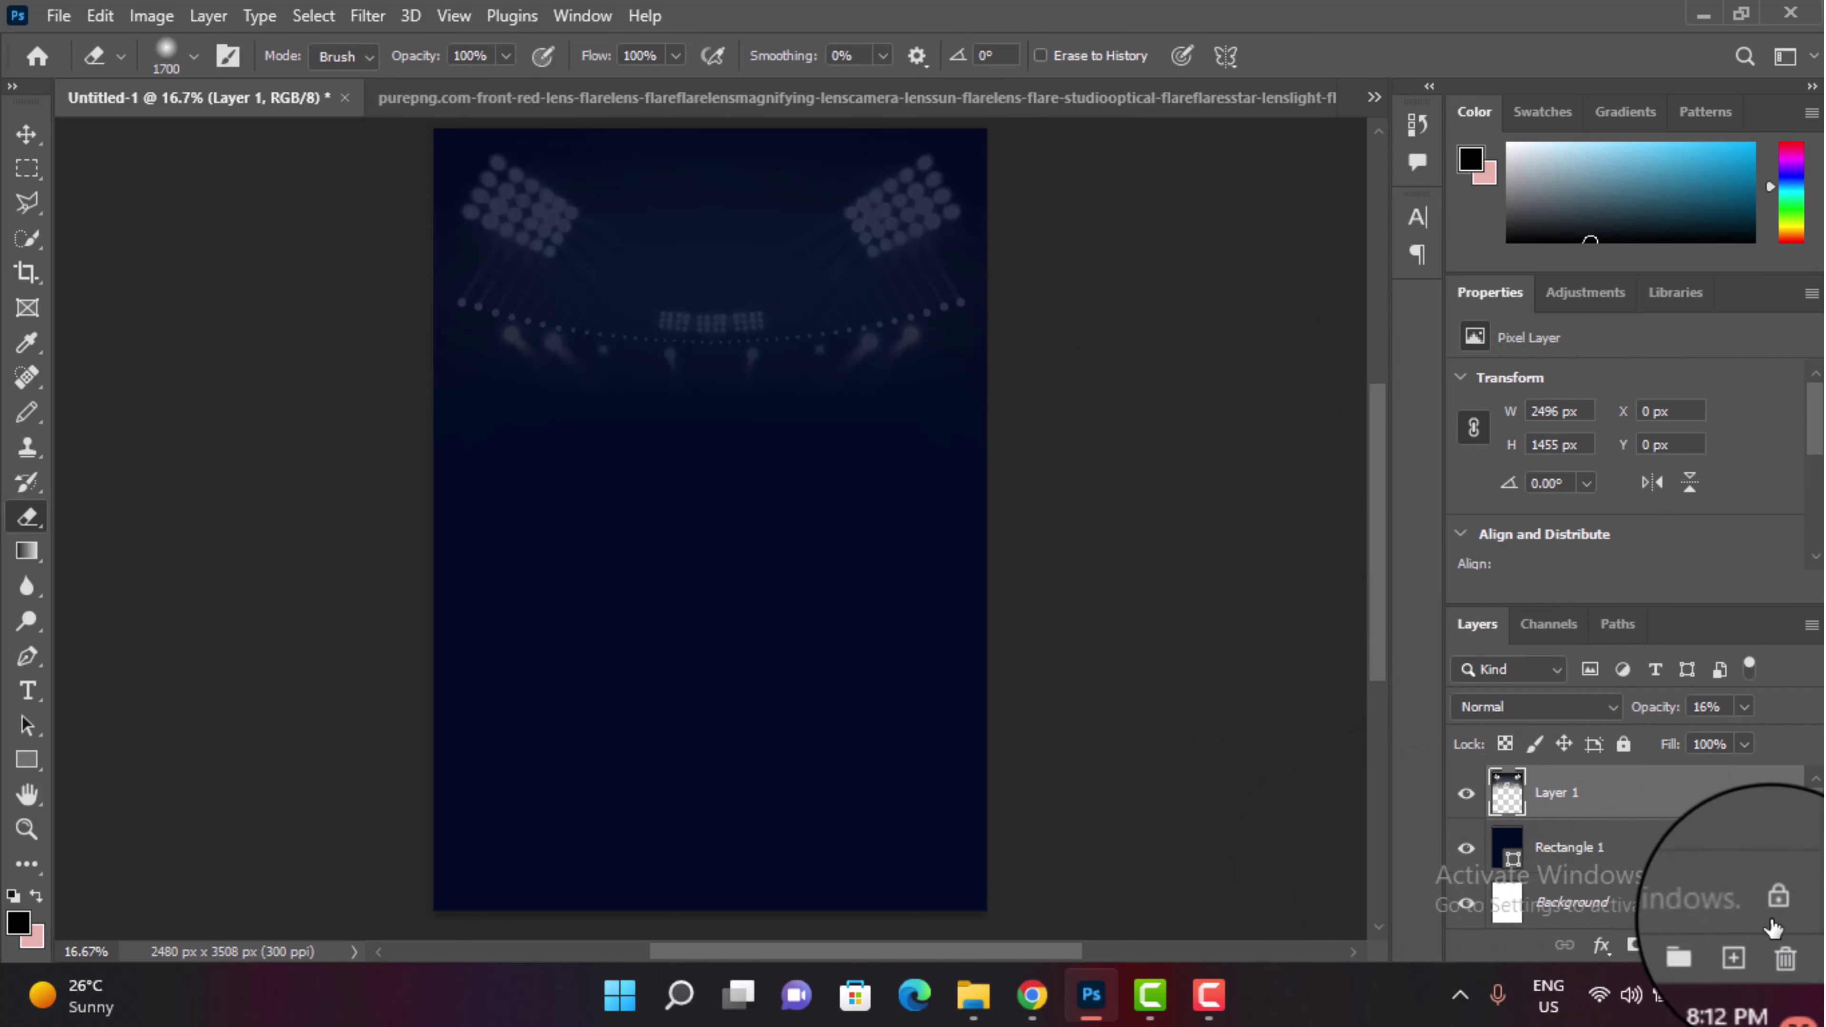
Step: Add a new layer and place an ATMOSPHERE text box near the poster's top
click(1750, 948)
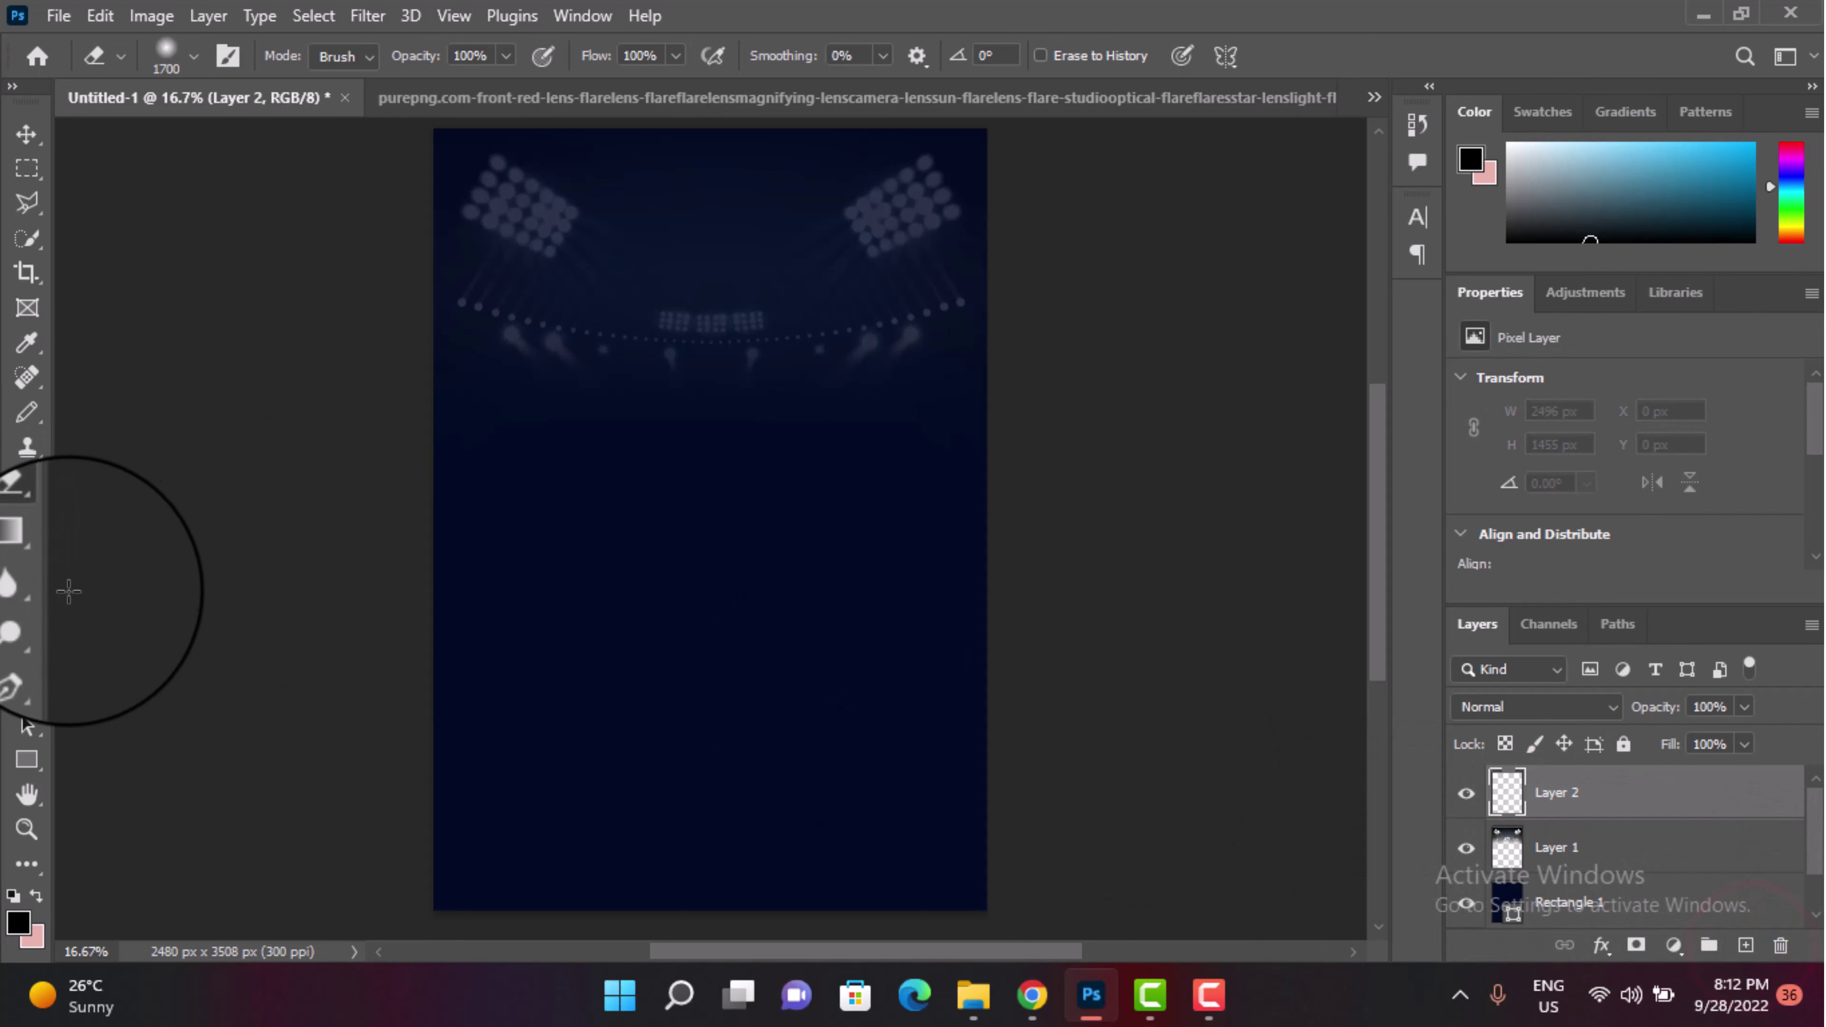
click(33, 696)
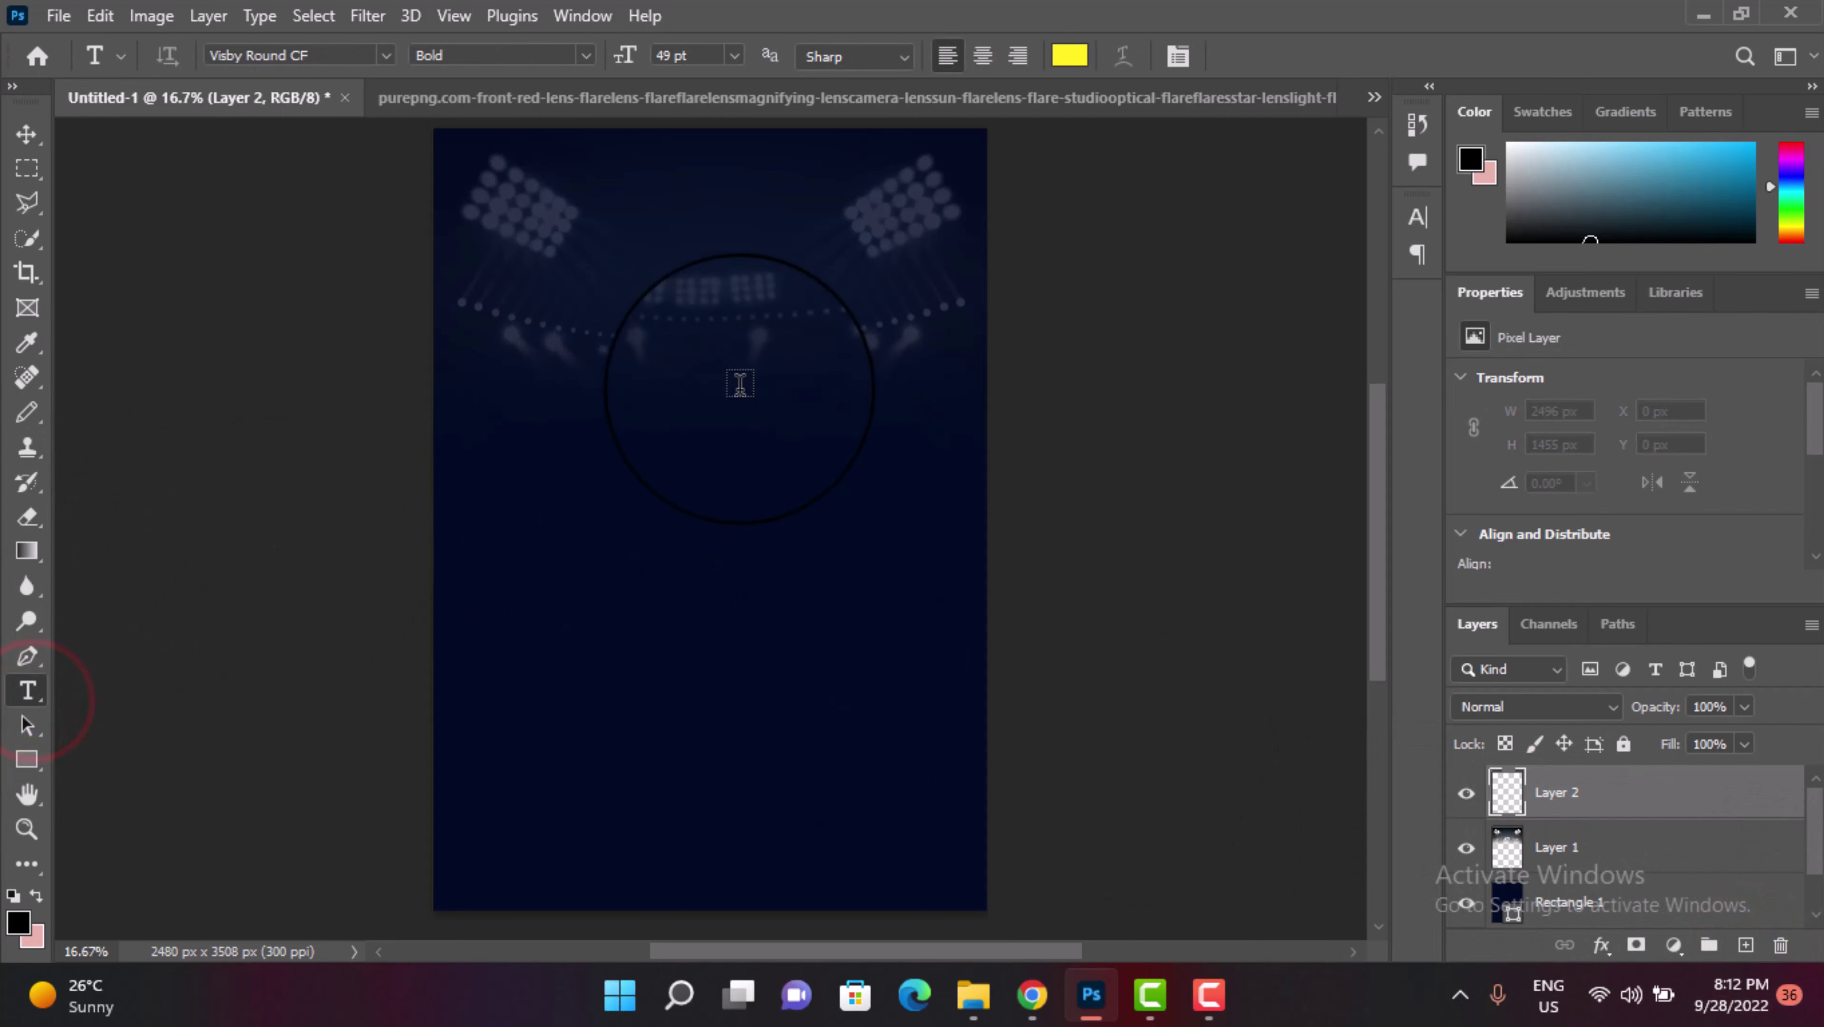
click(639, 337)
text(ATMOSPHERE)
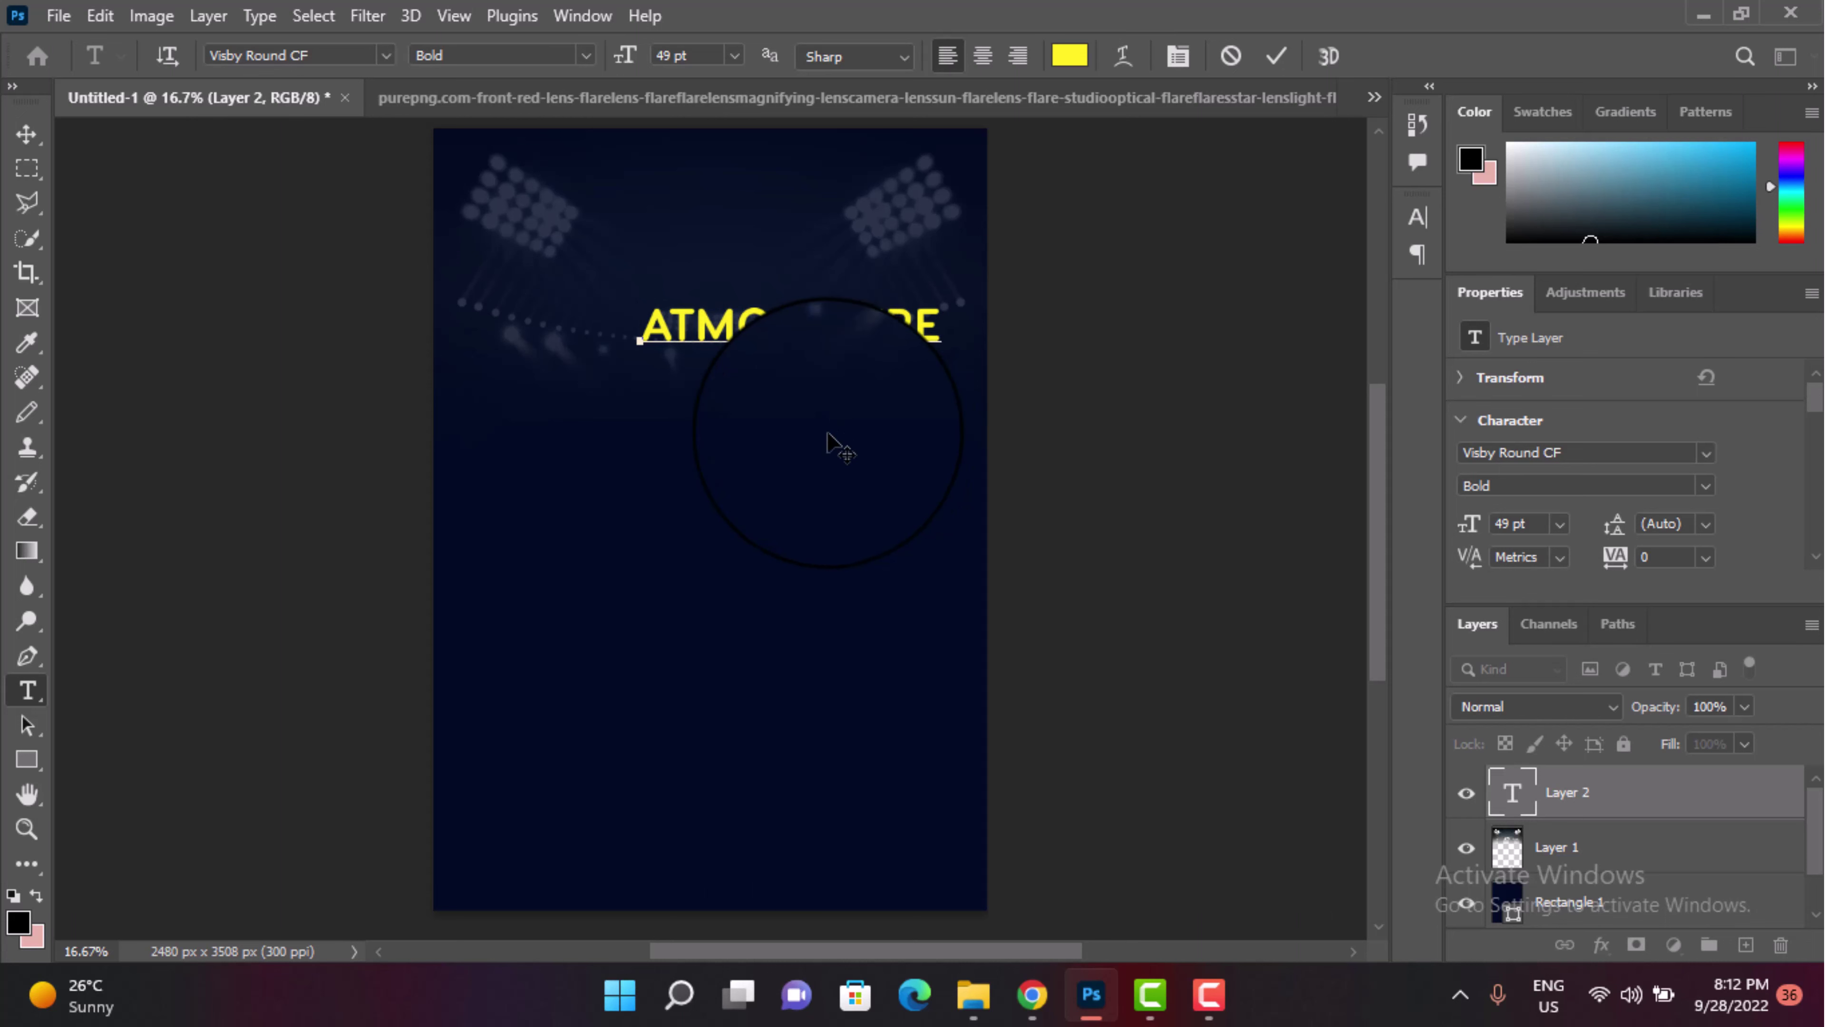
drag(837, 273, 756, 276)
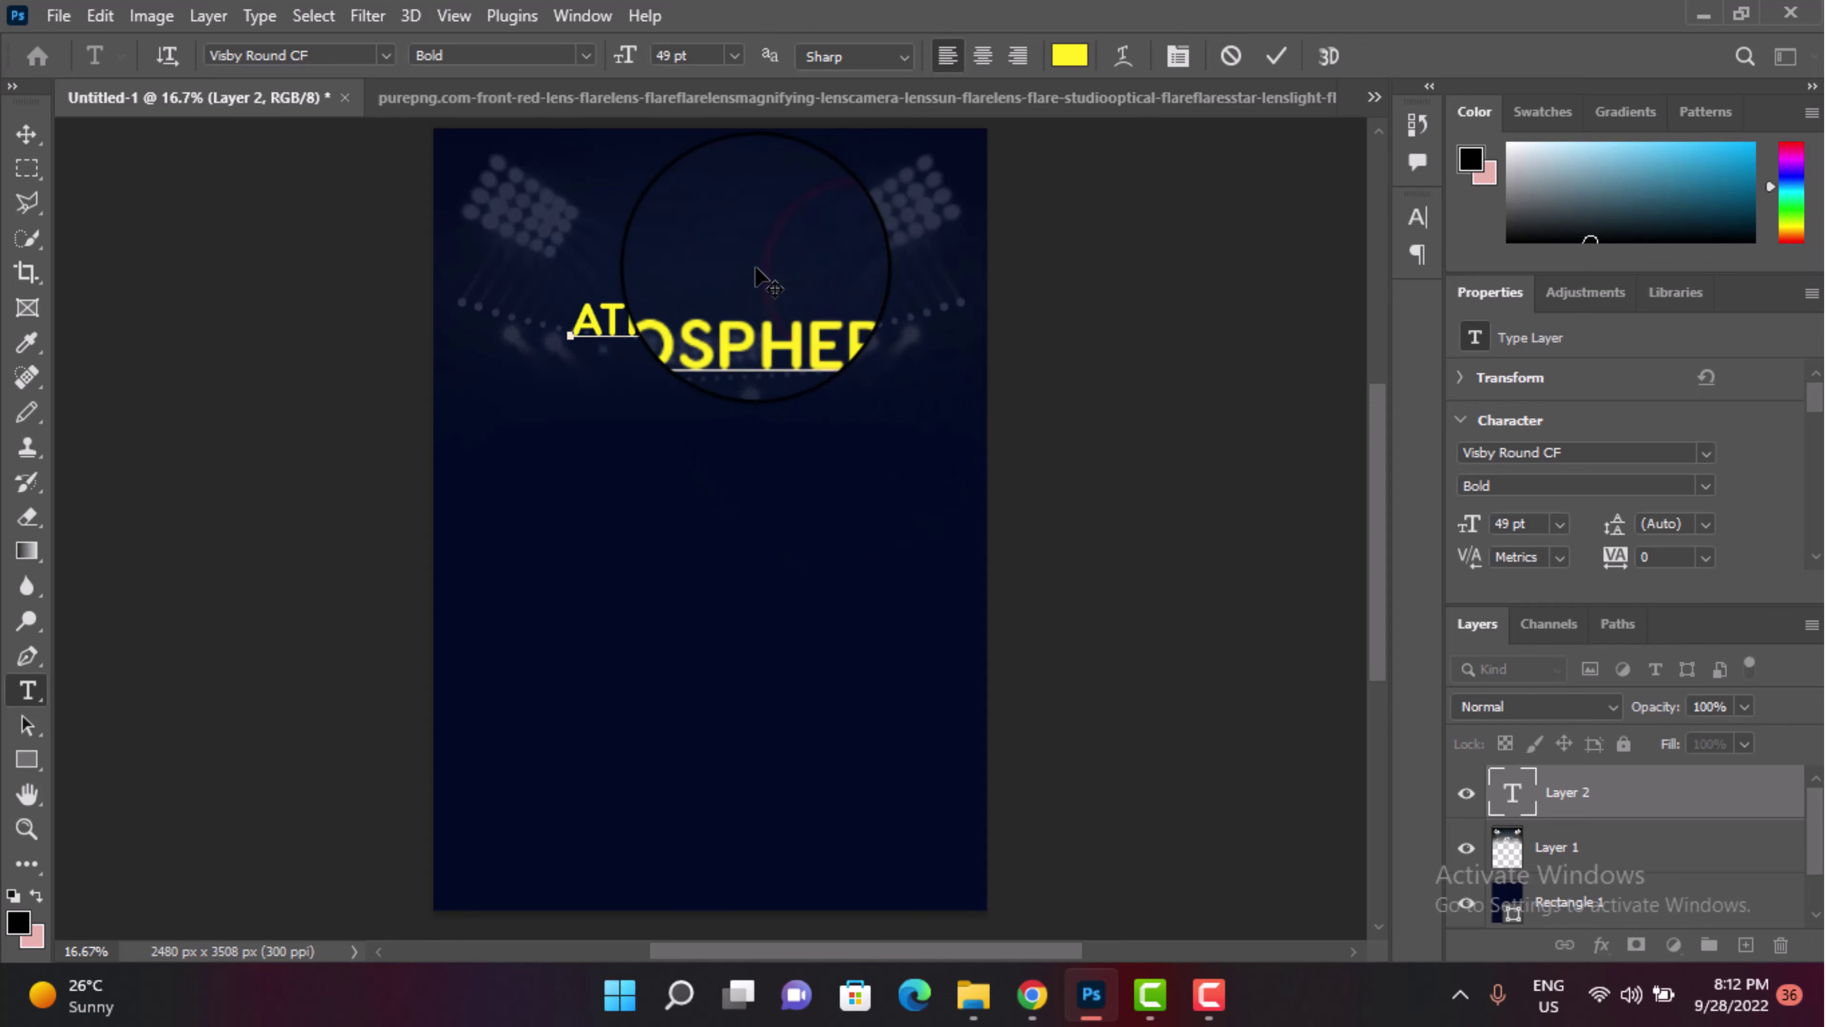
Step: Change the ATMOSPHERE text's font to Baby Kruffy
key(ctrl+a)
click(349, 54)
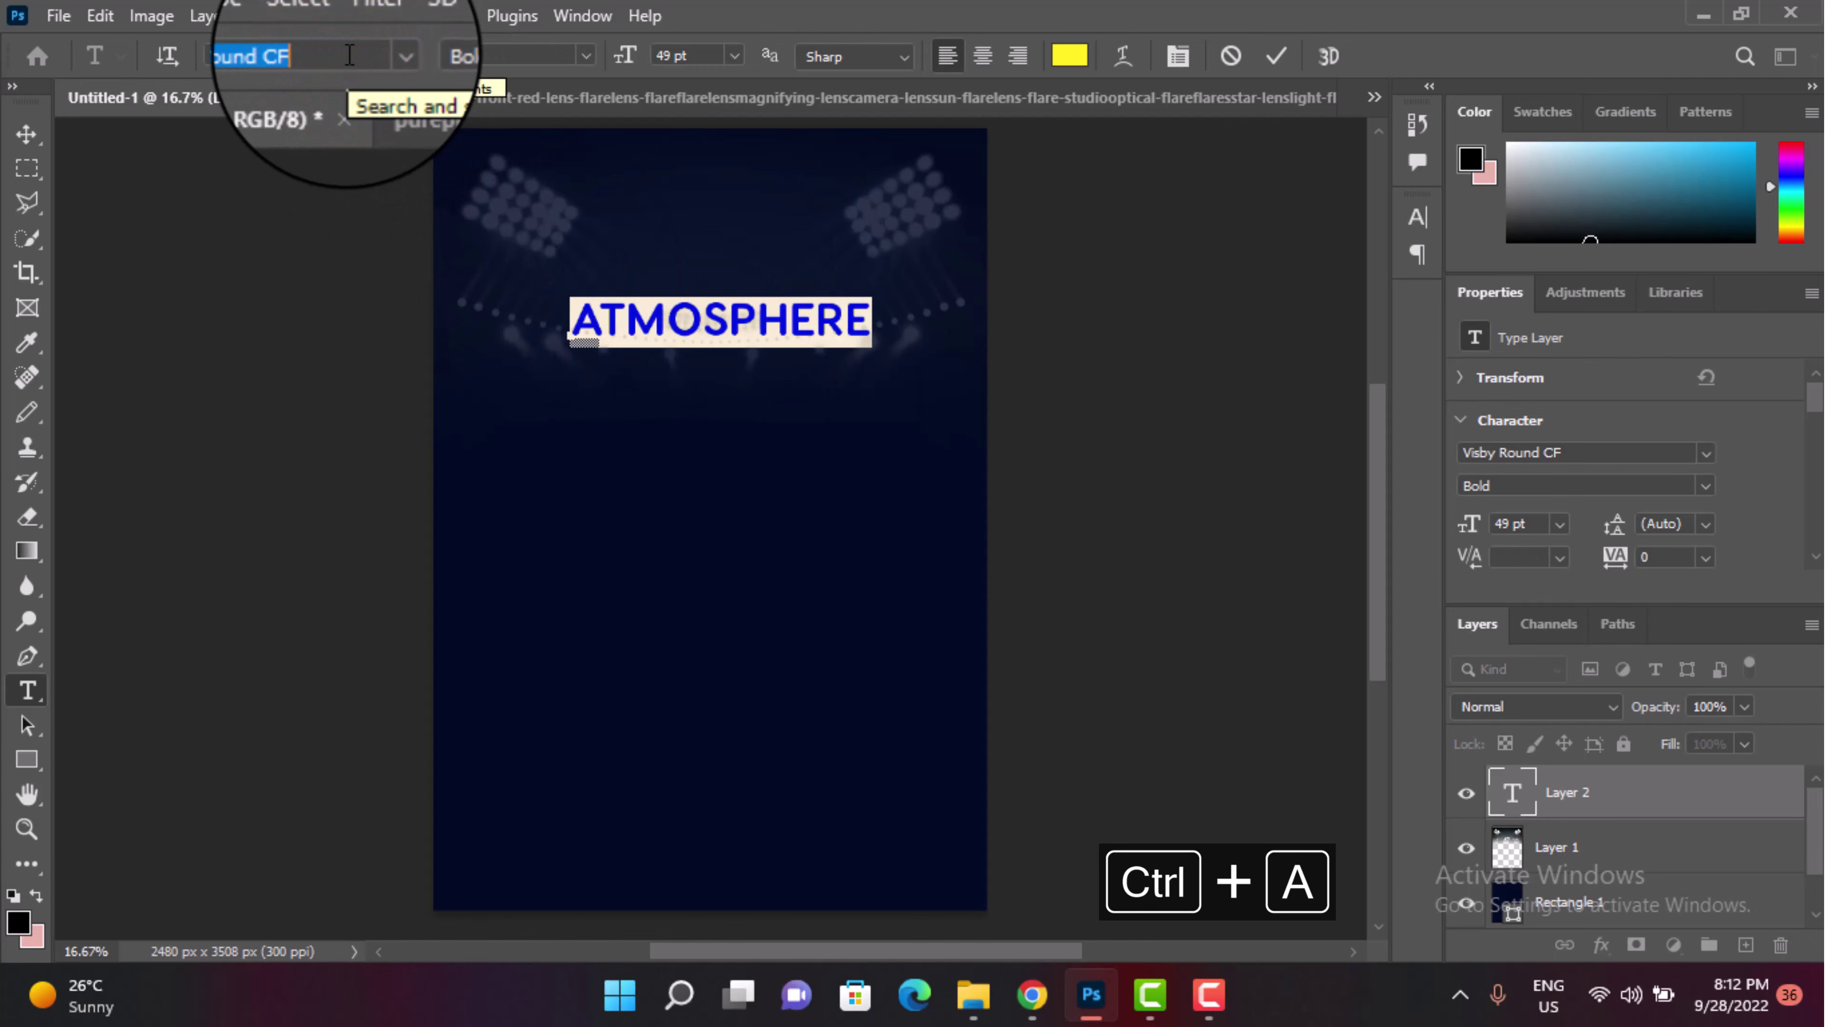
key(BackSpace)
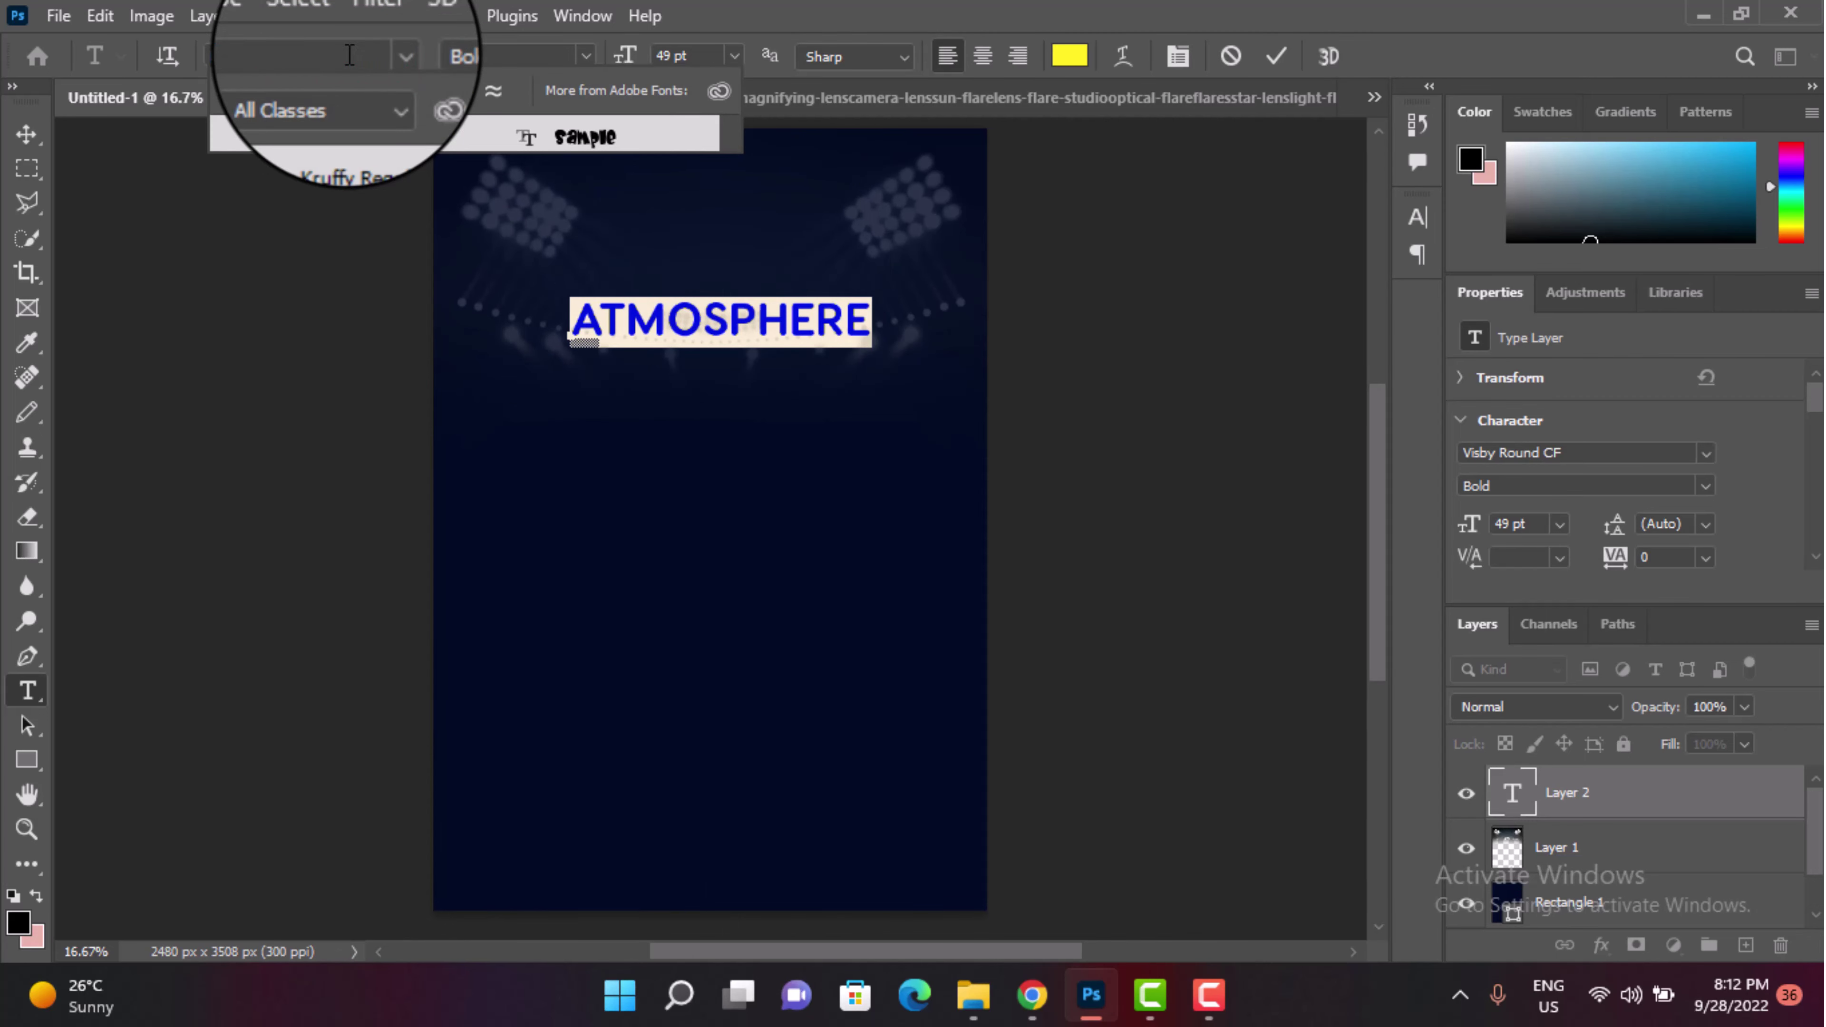
text(baby)
click(388, 147)
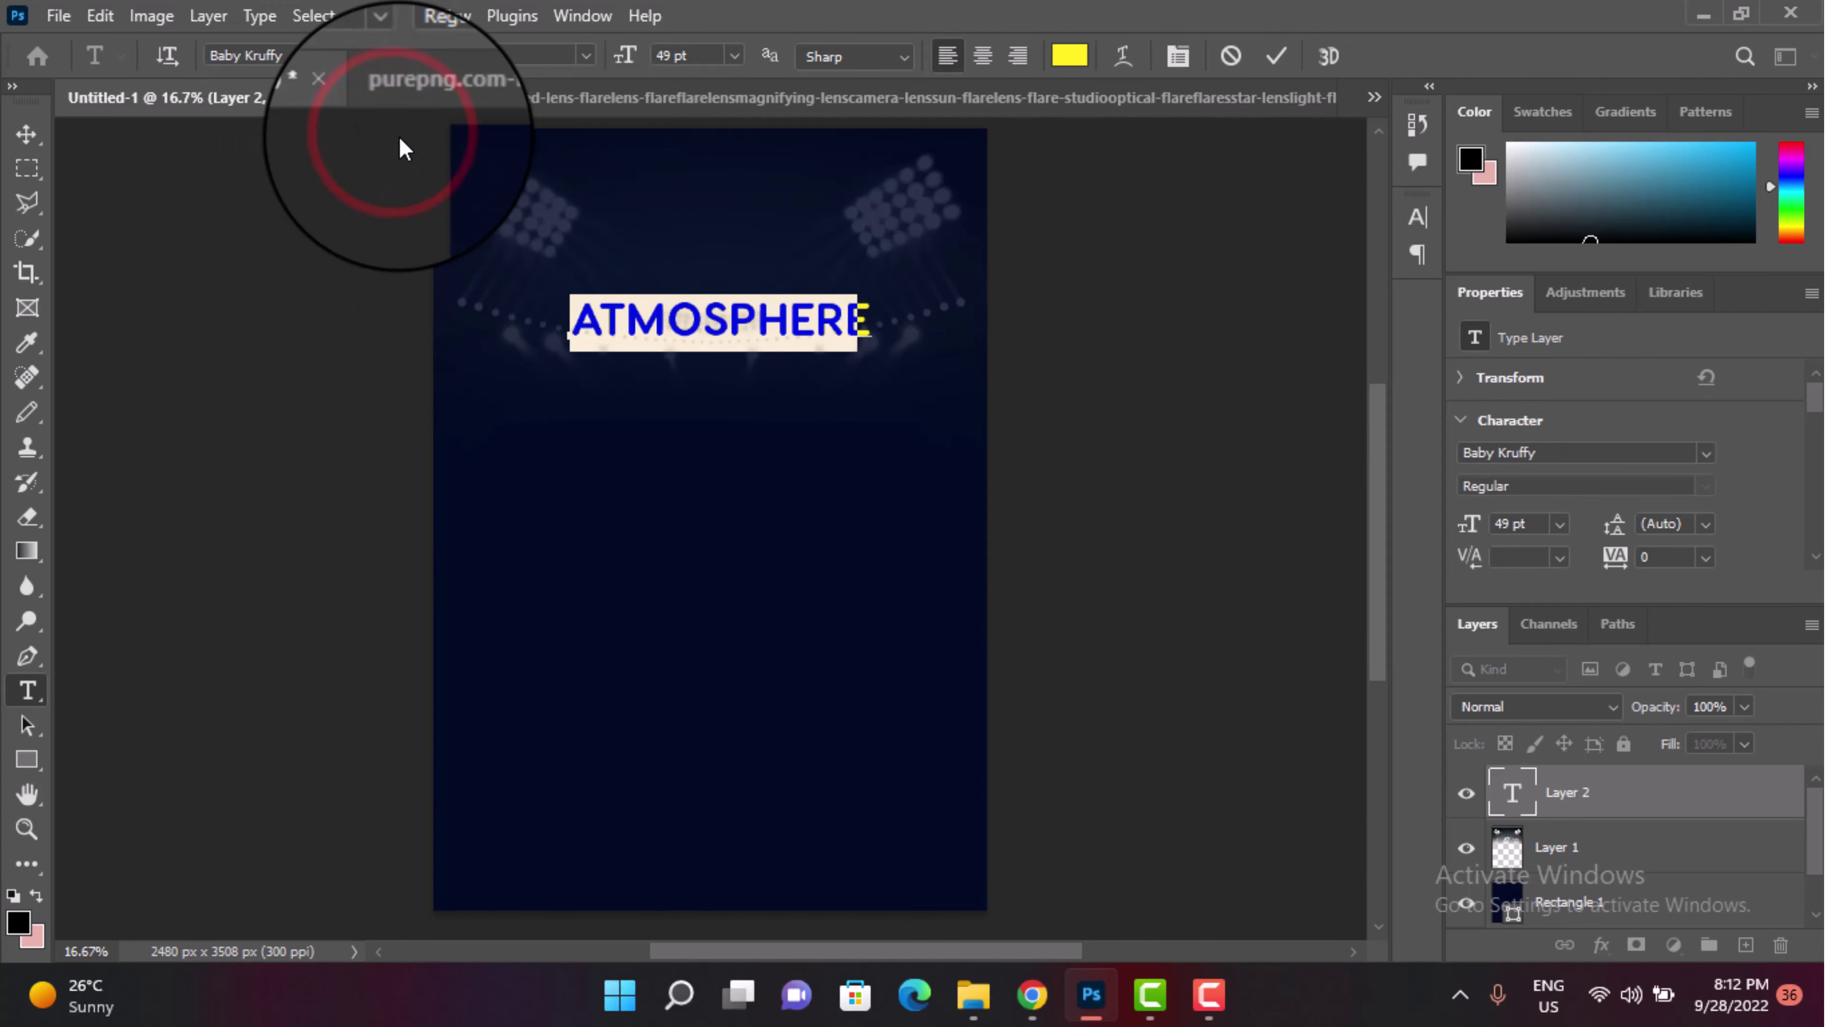
Step: Colour the title white (ffffff) and commit, undoing and redoing the last changes
click(1071, 56)
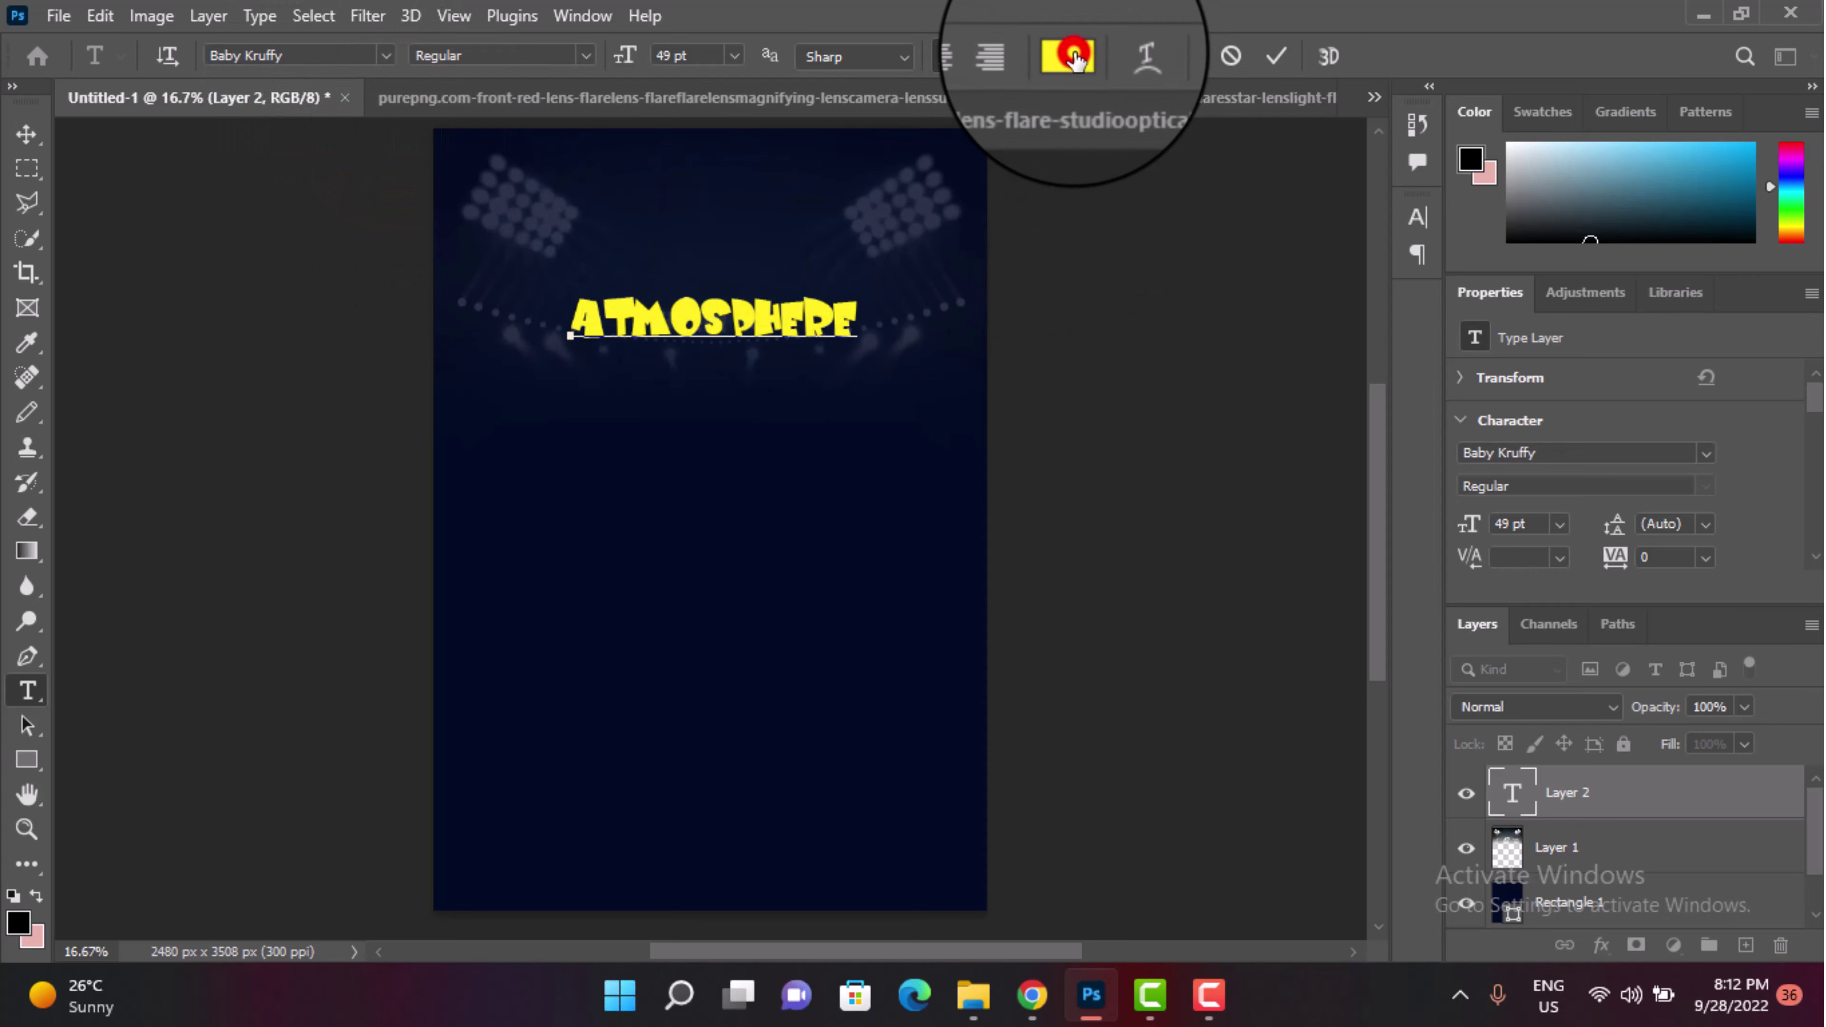
text(ffffff)
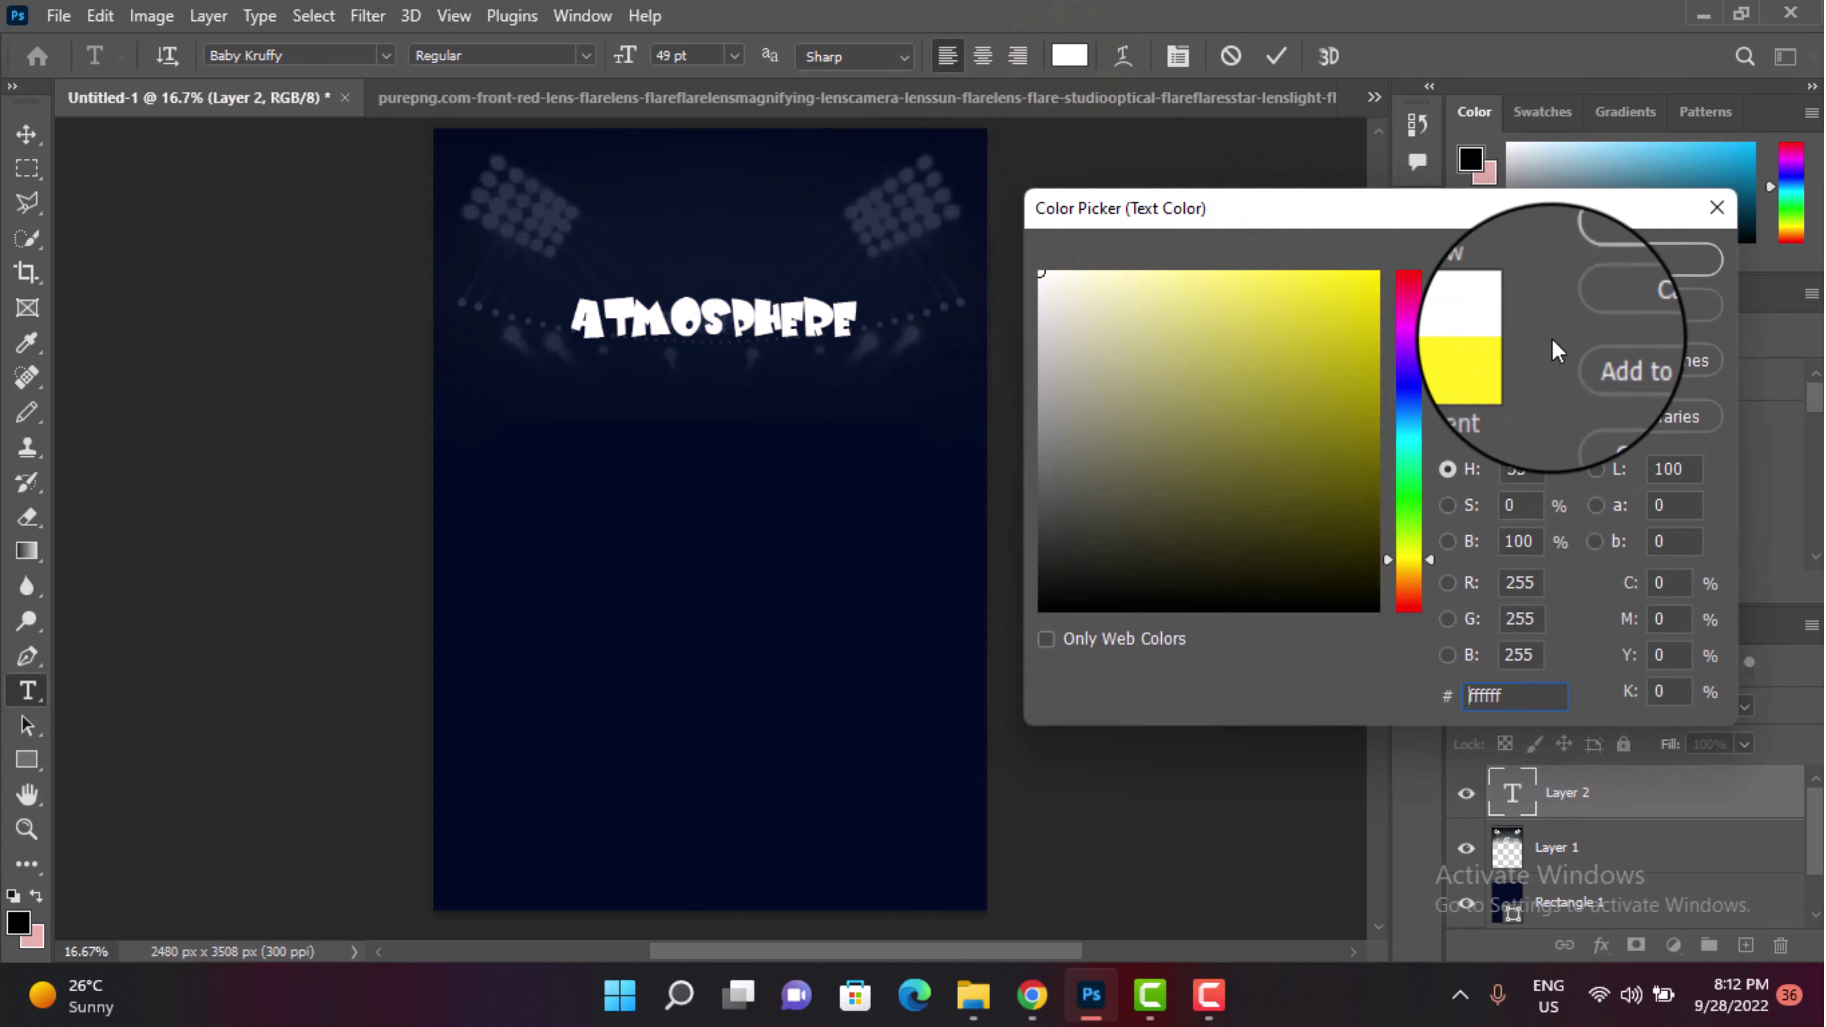
click(1636, 302)
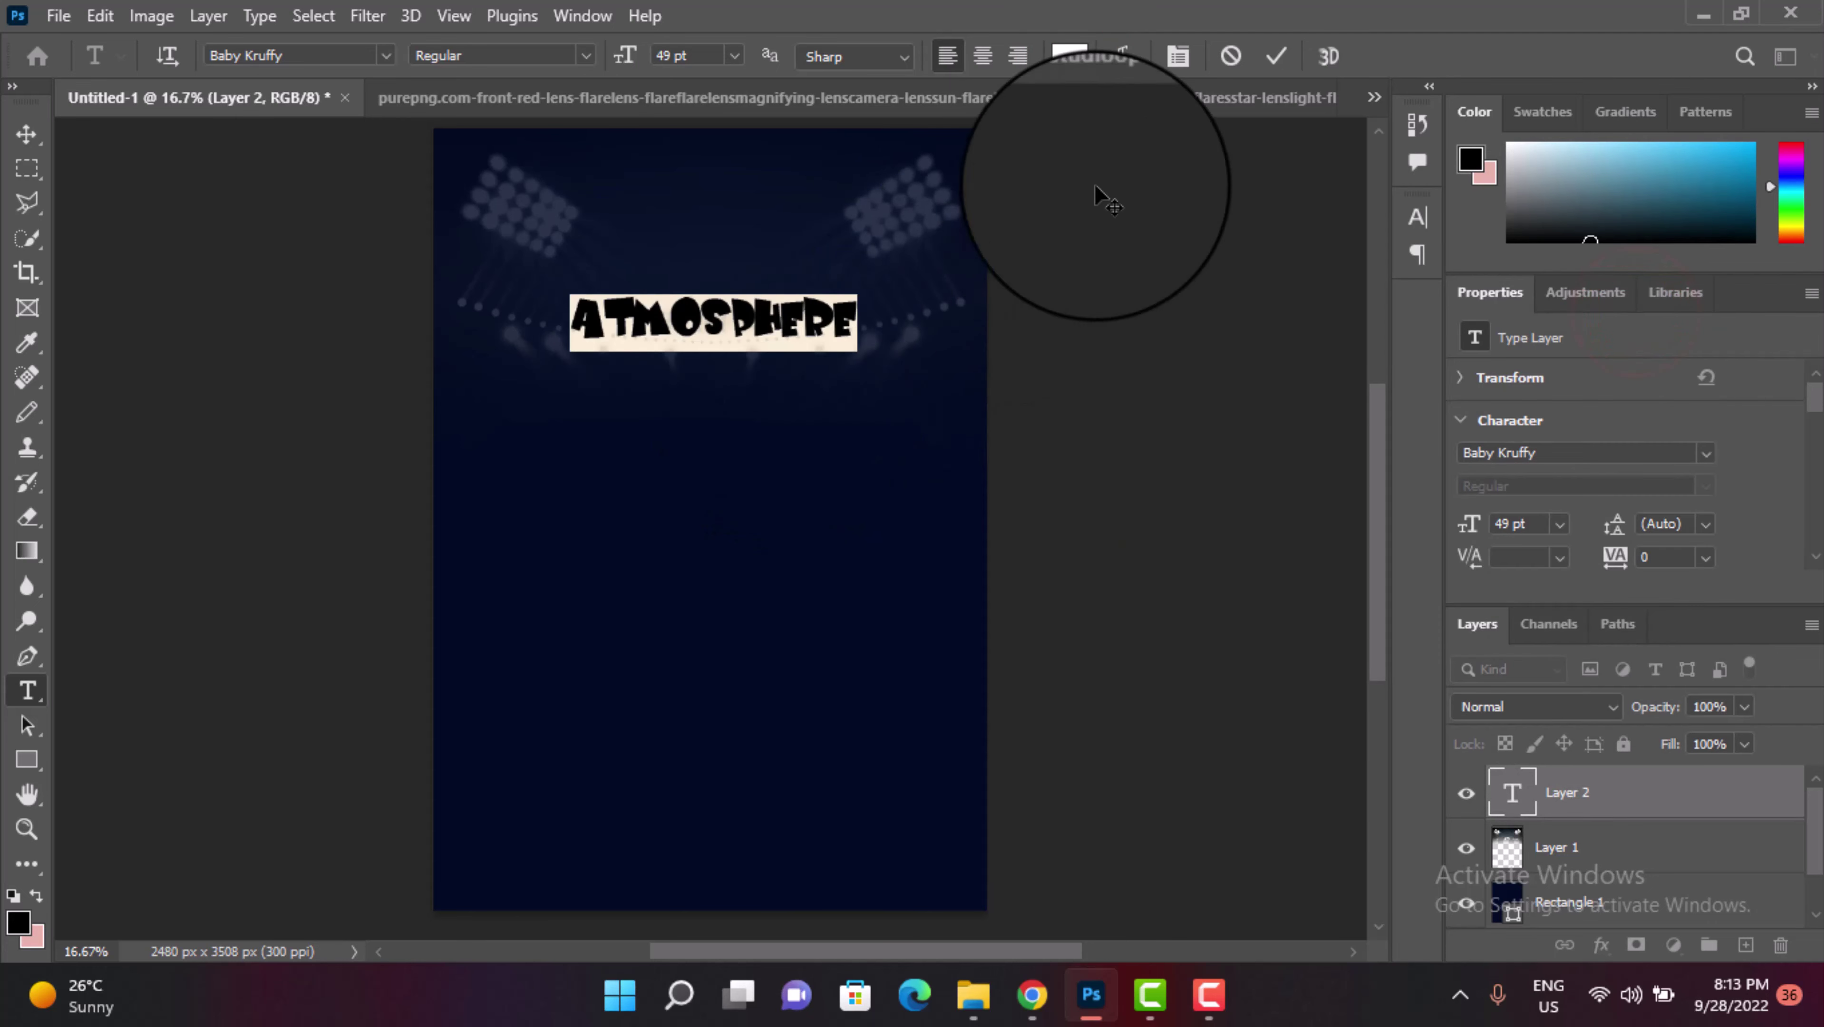
click(1276, 55)
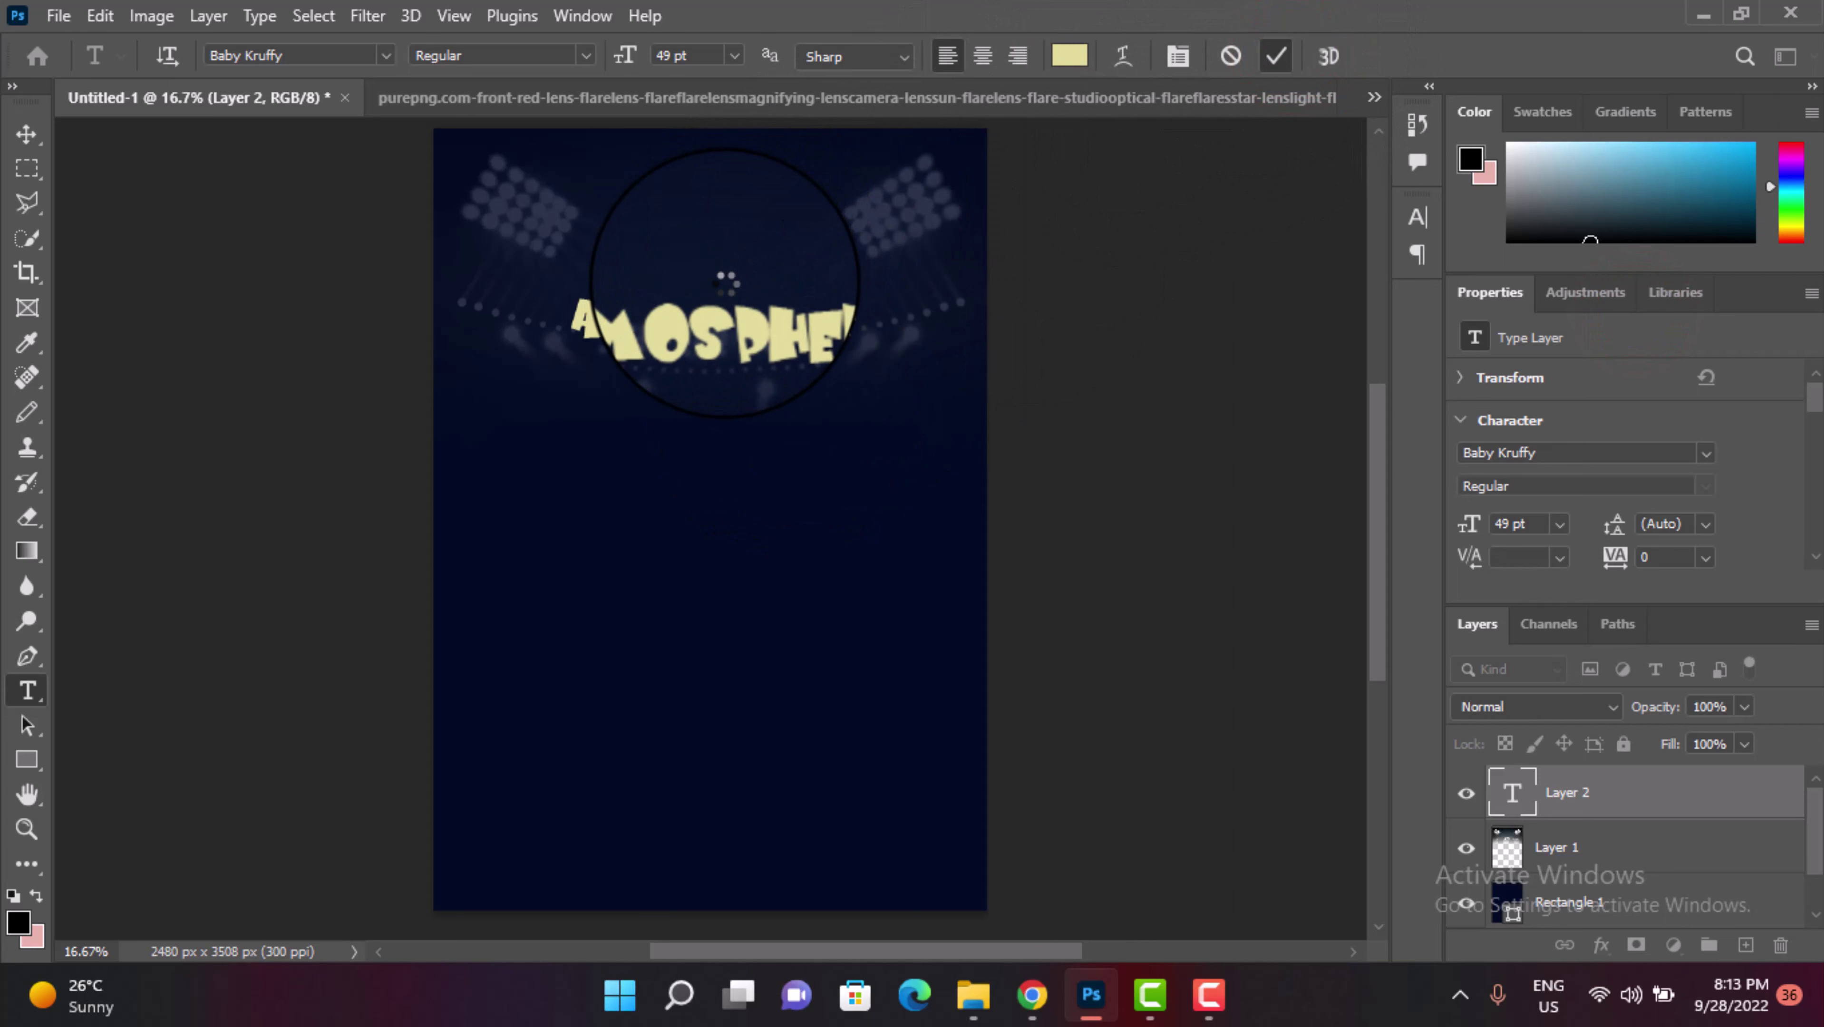
key(ctrl+z)
key(ctrl+z)
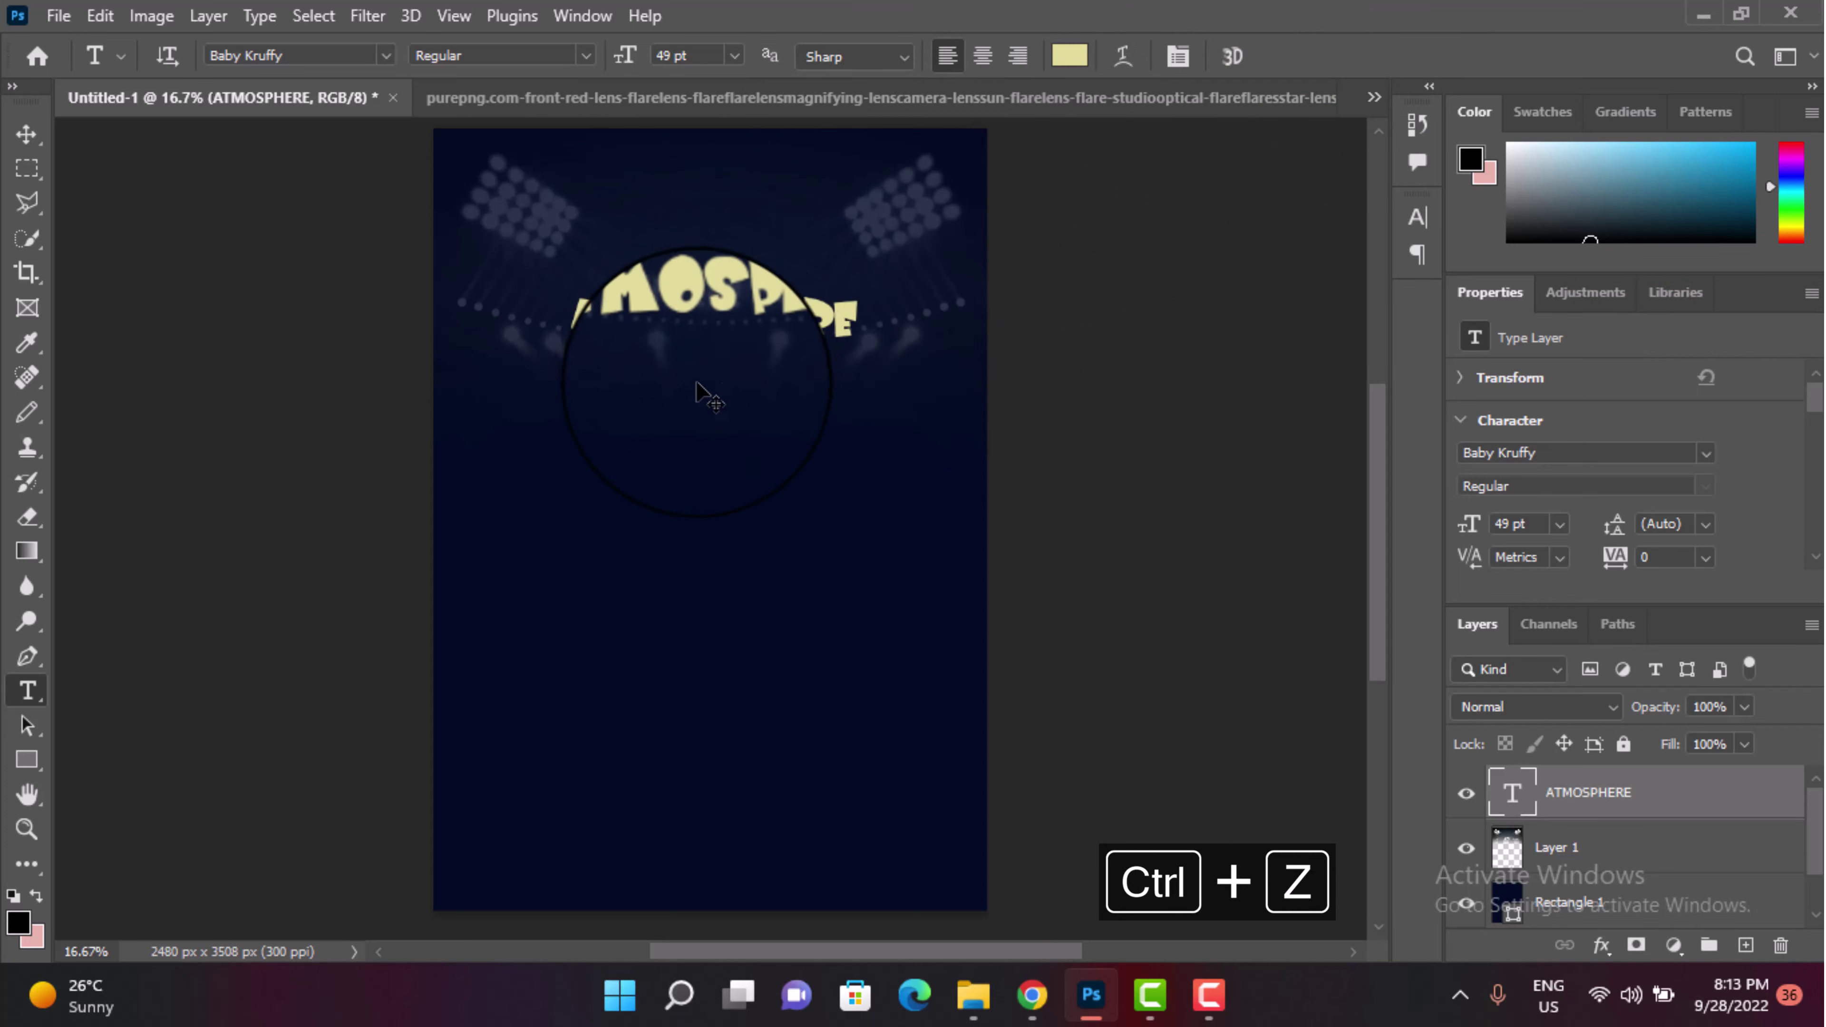
key(ctrl+z)
key(ctrl+z)
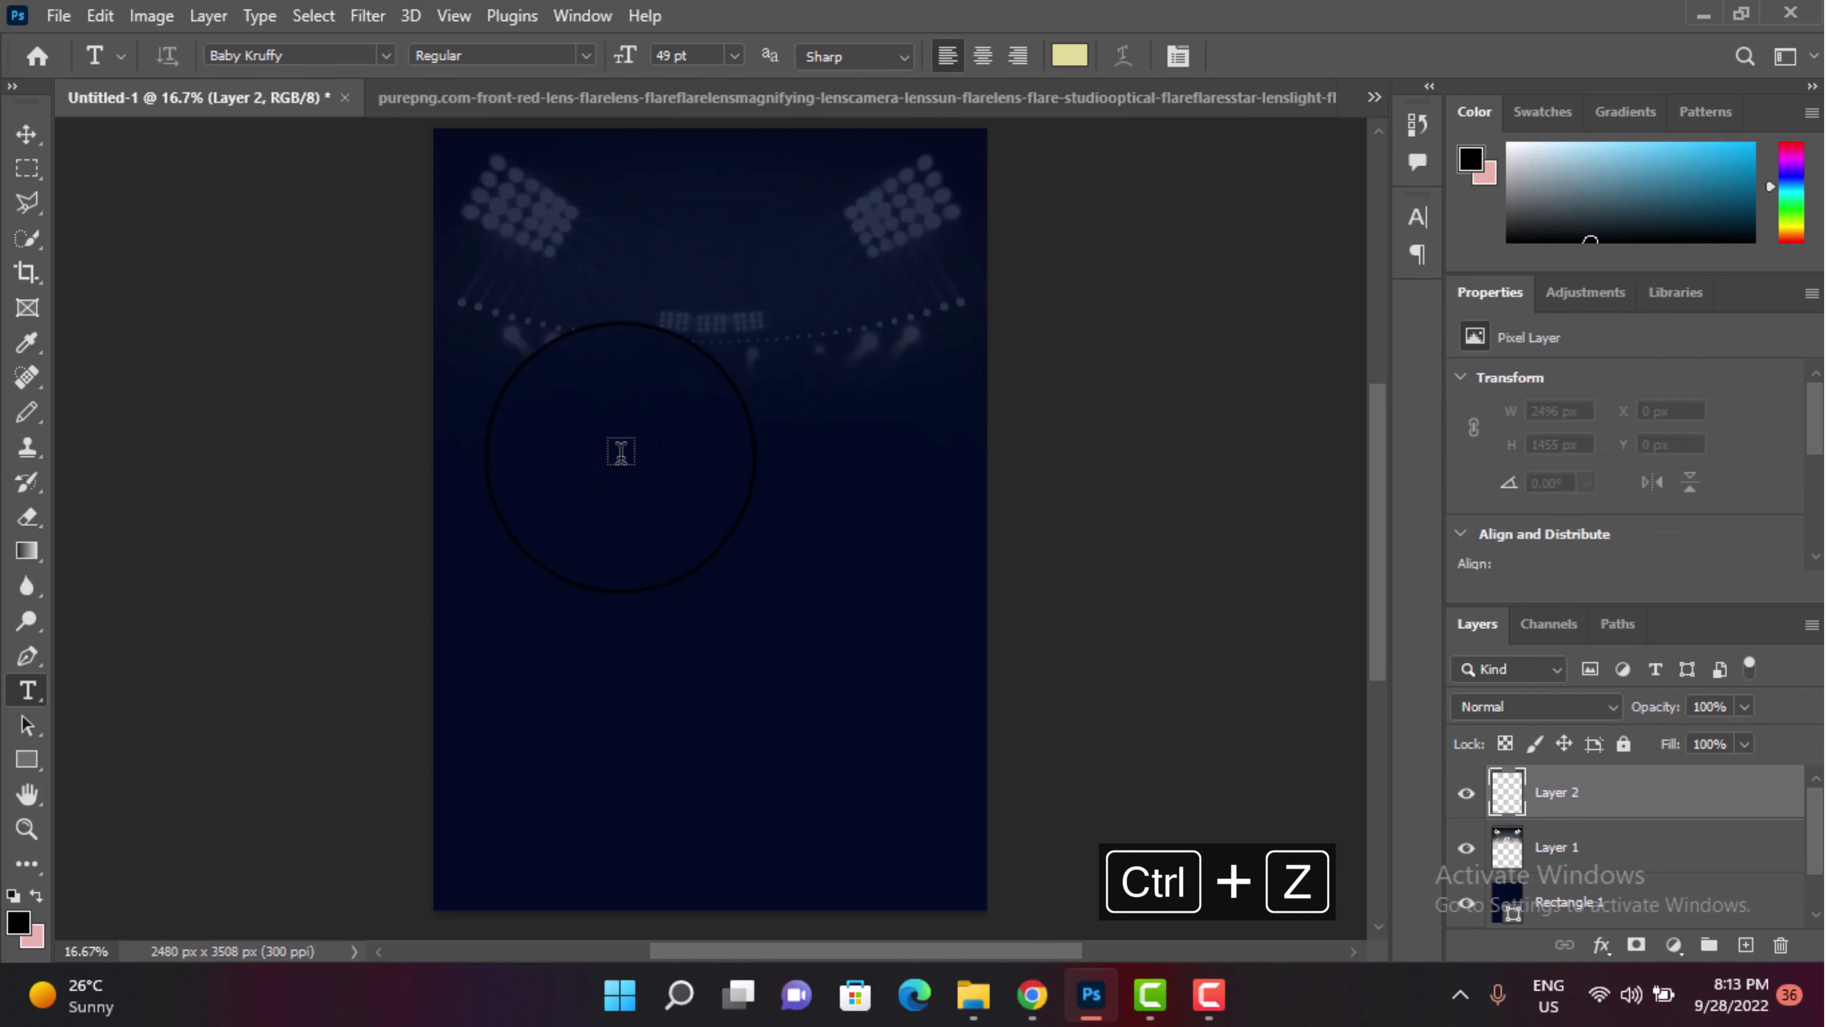
key(ctrl+shift+z)
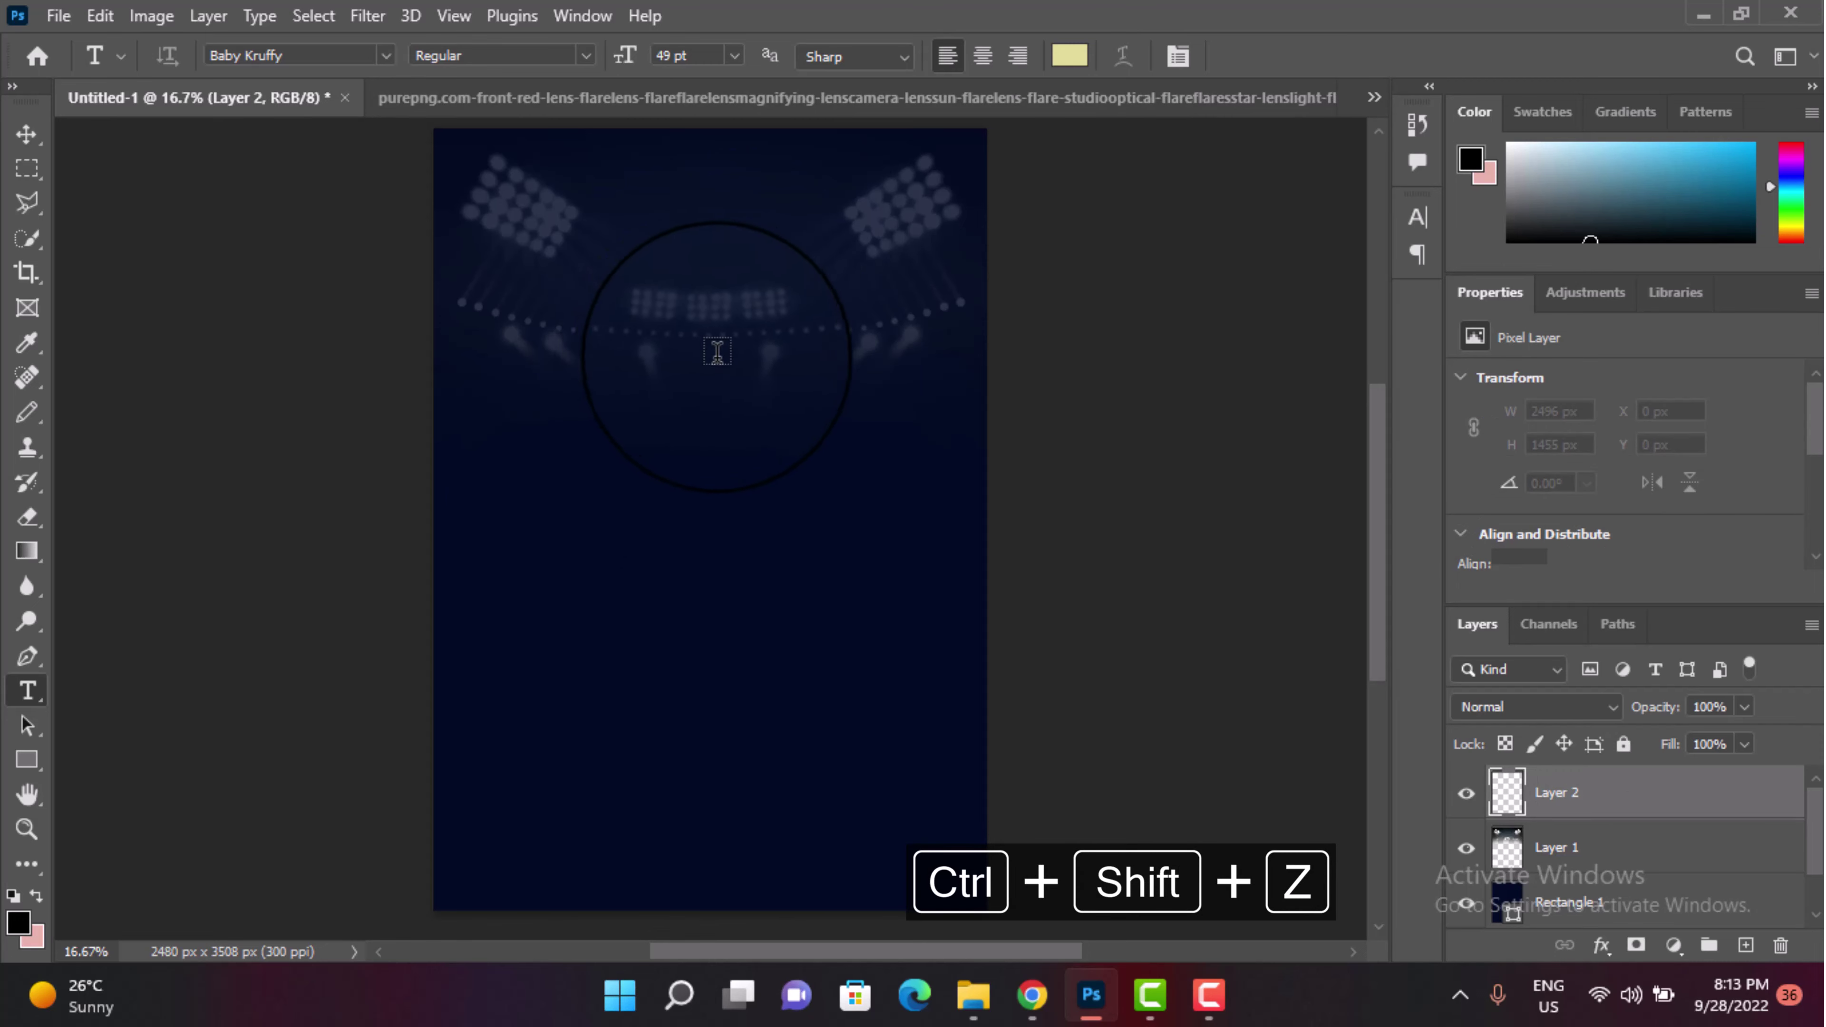
key(ctrl+shift+z)
key(ctrl+shift+z)
key(ctrl+shift+z)
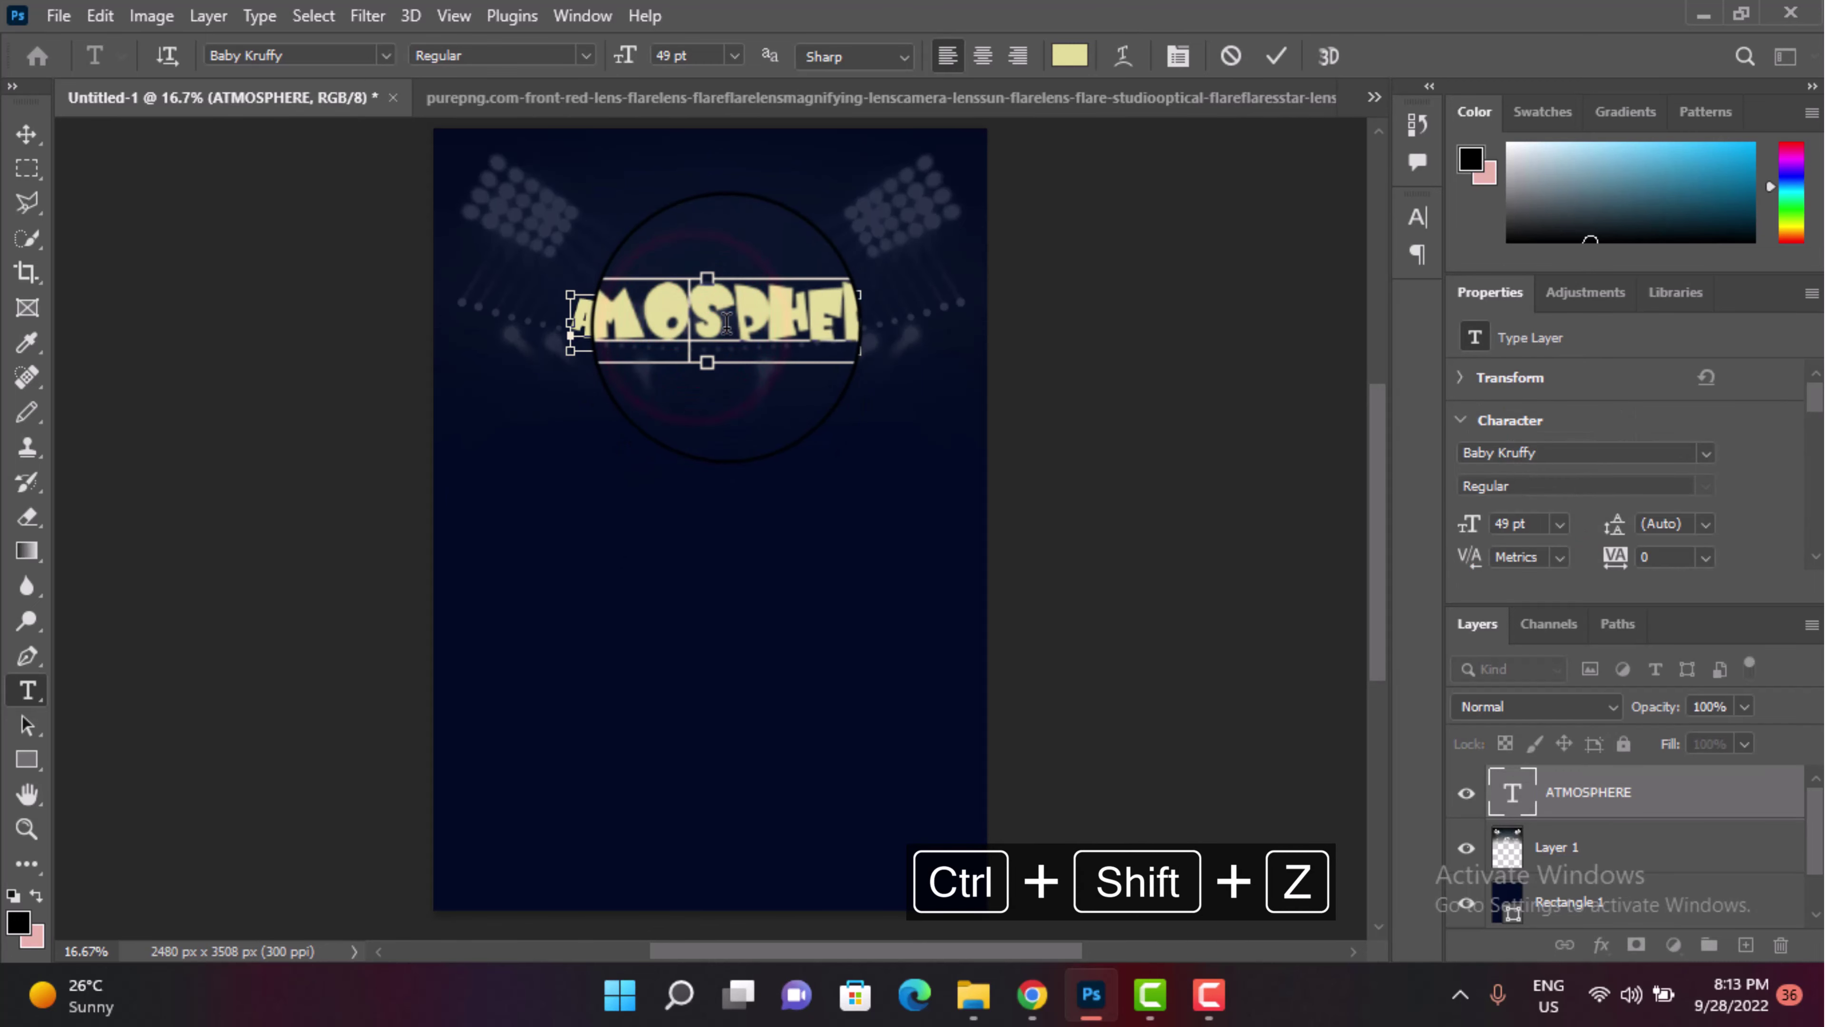
Step: Confirm the white colour, enlarge ATMOSPHERE to 67 pt and centre it under the lights
key(ctrl+a)
click(1069, 55)
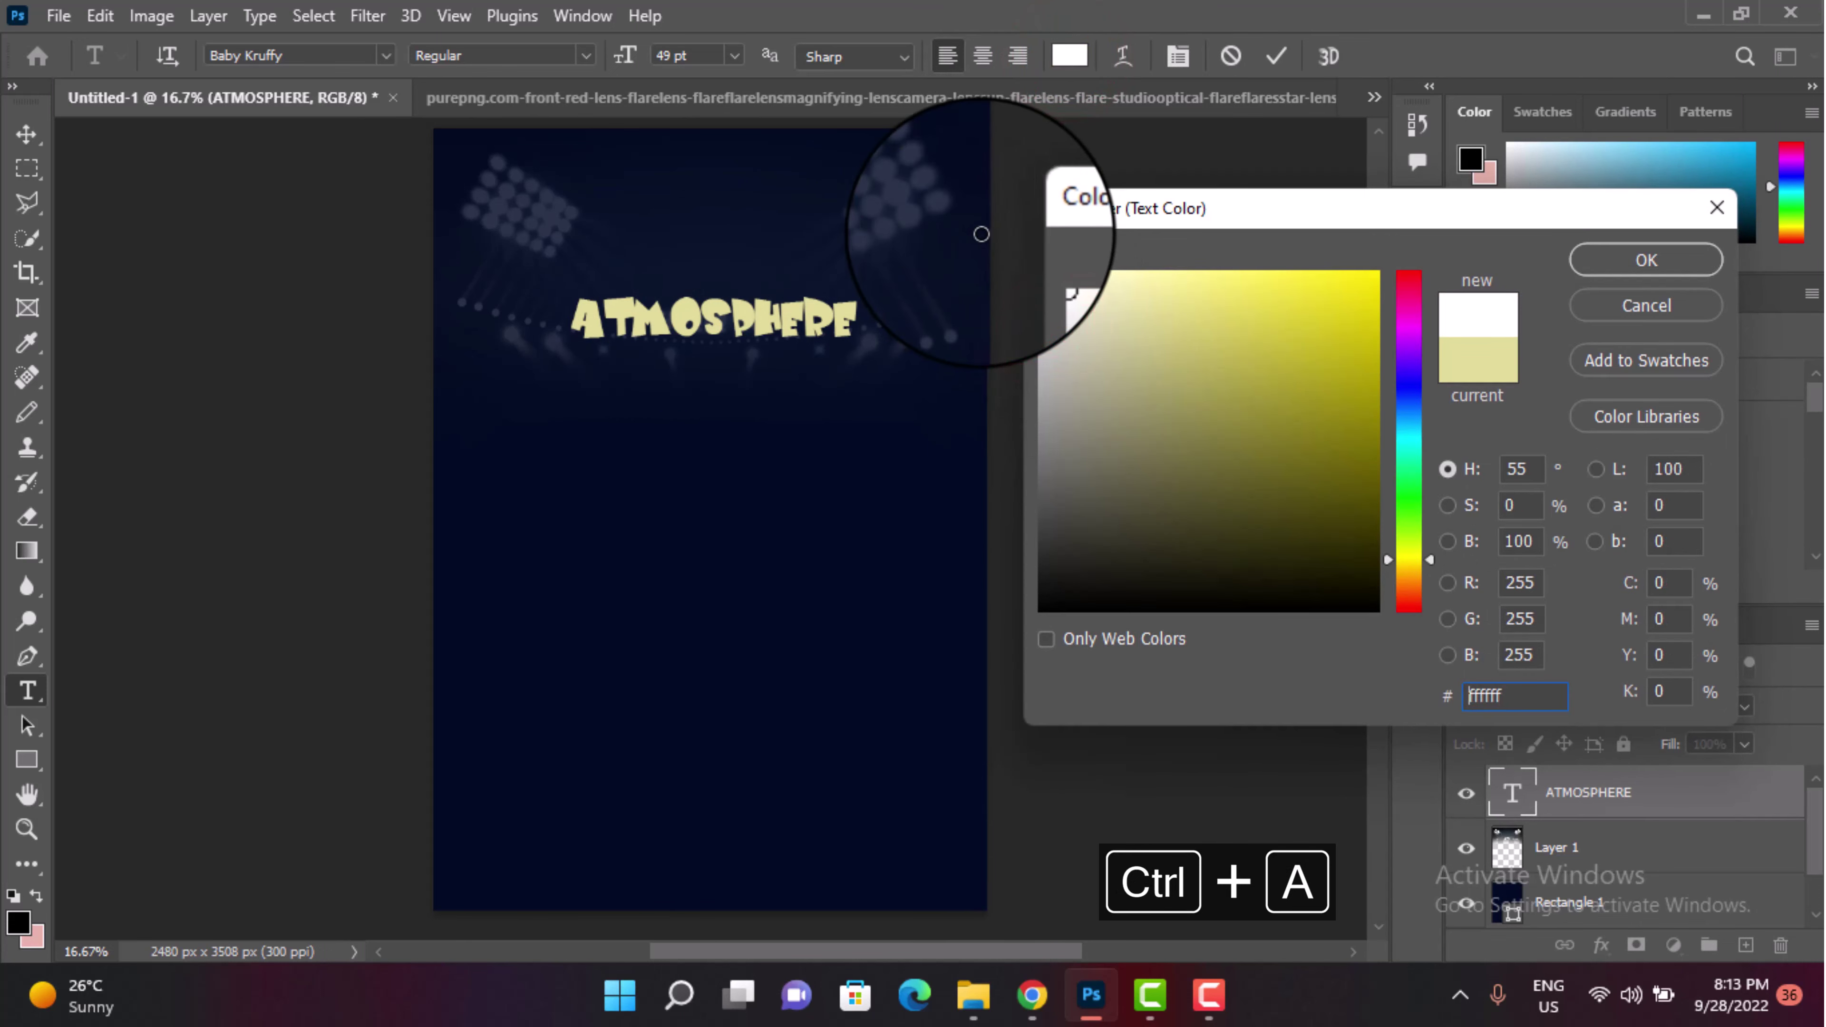
click(1611, 245)
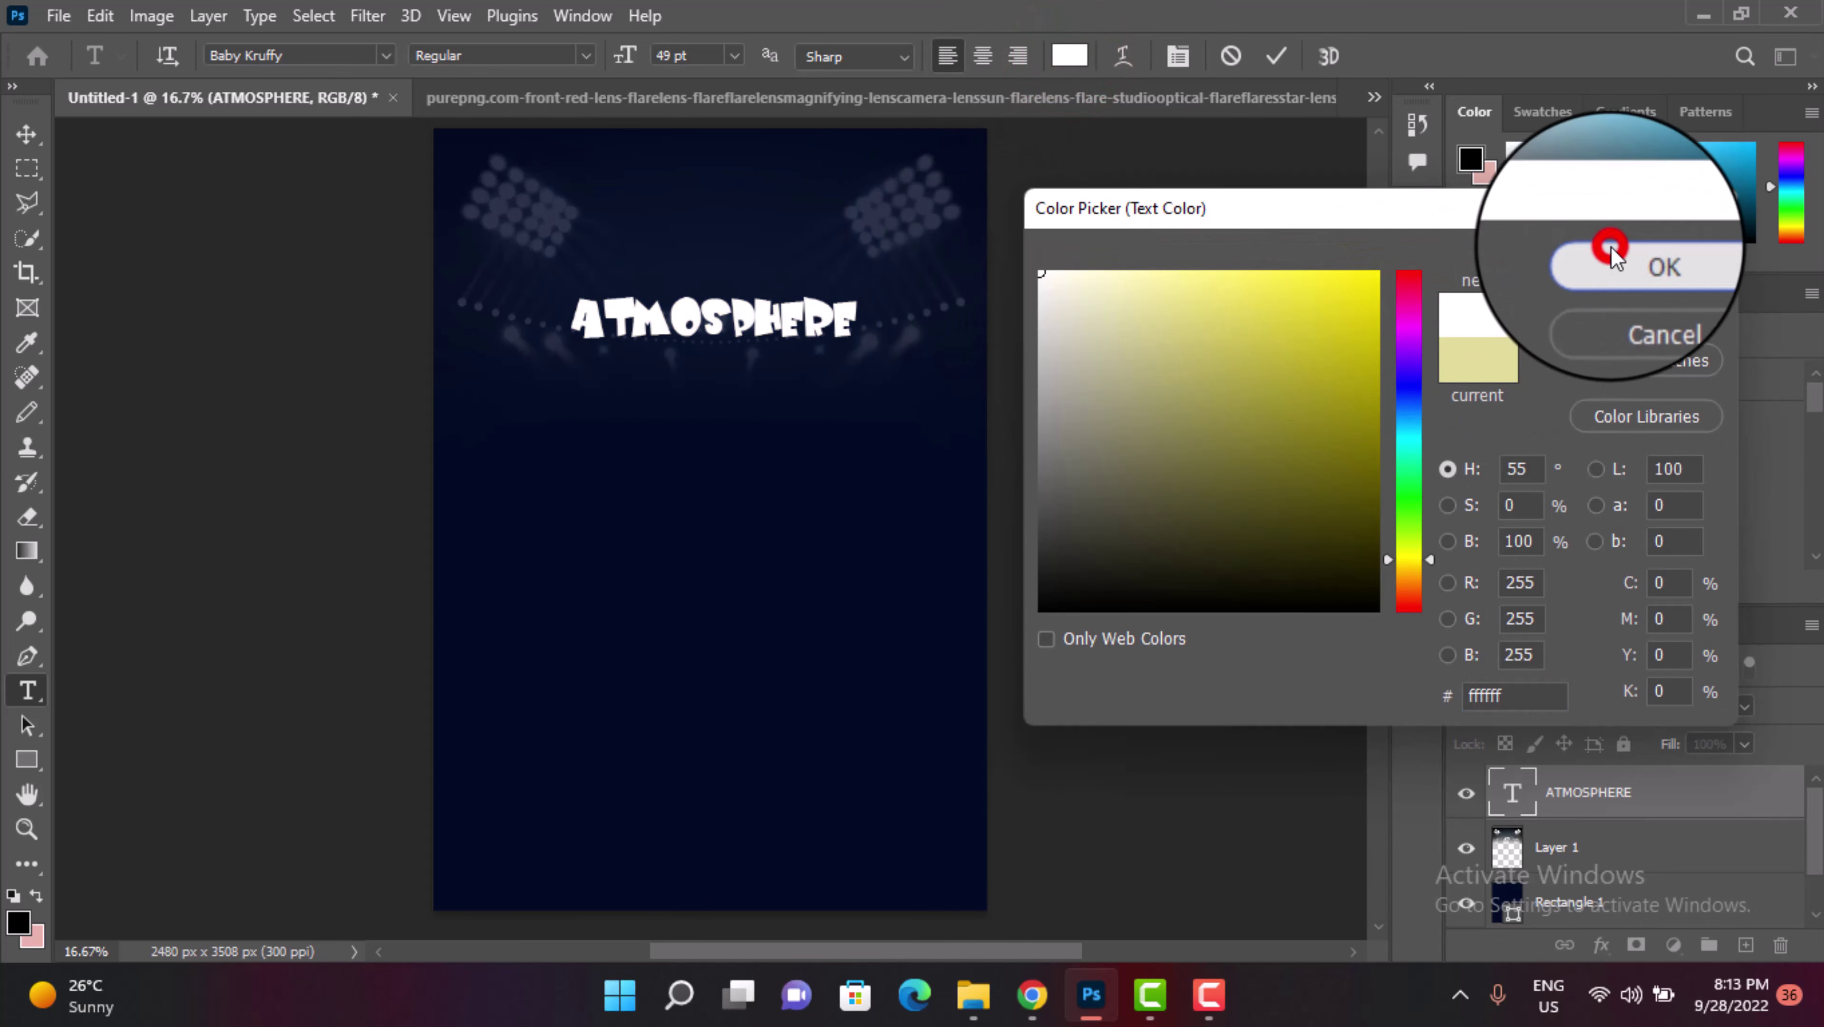
click(627, 60)
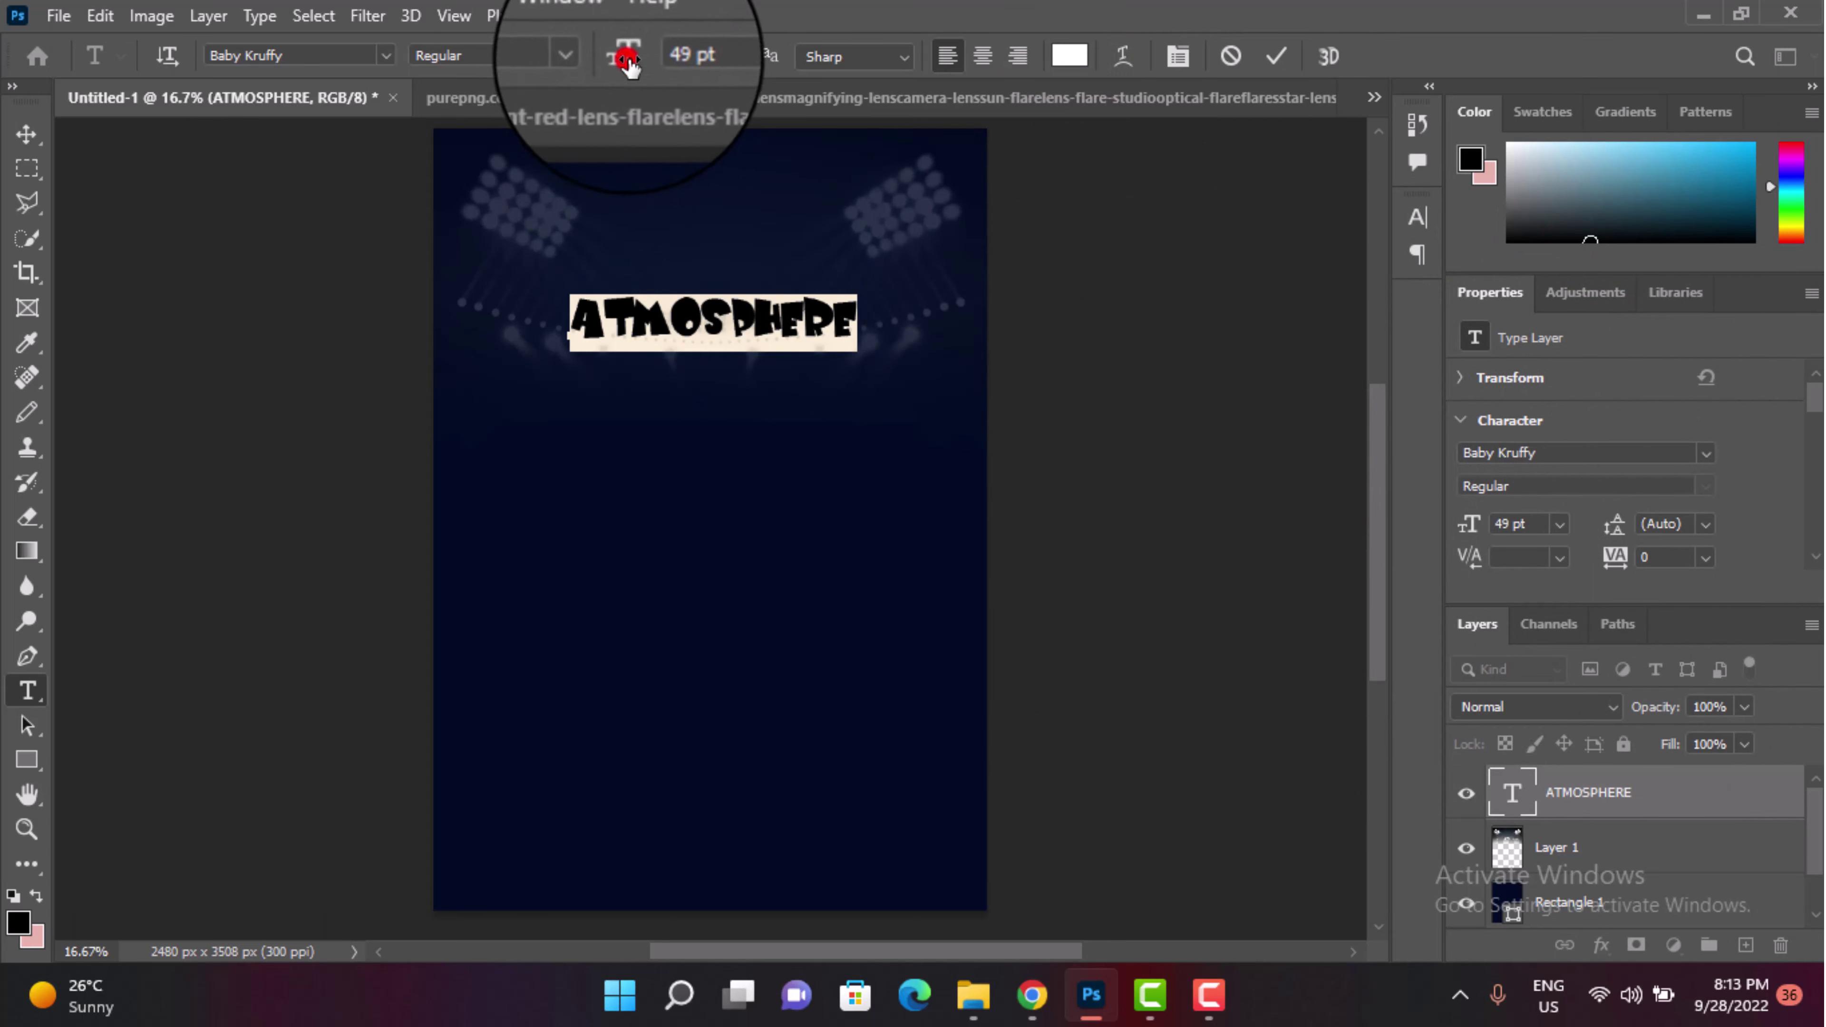
drag(627, 61, 656, 57)
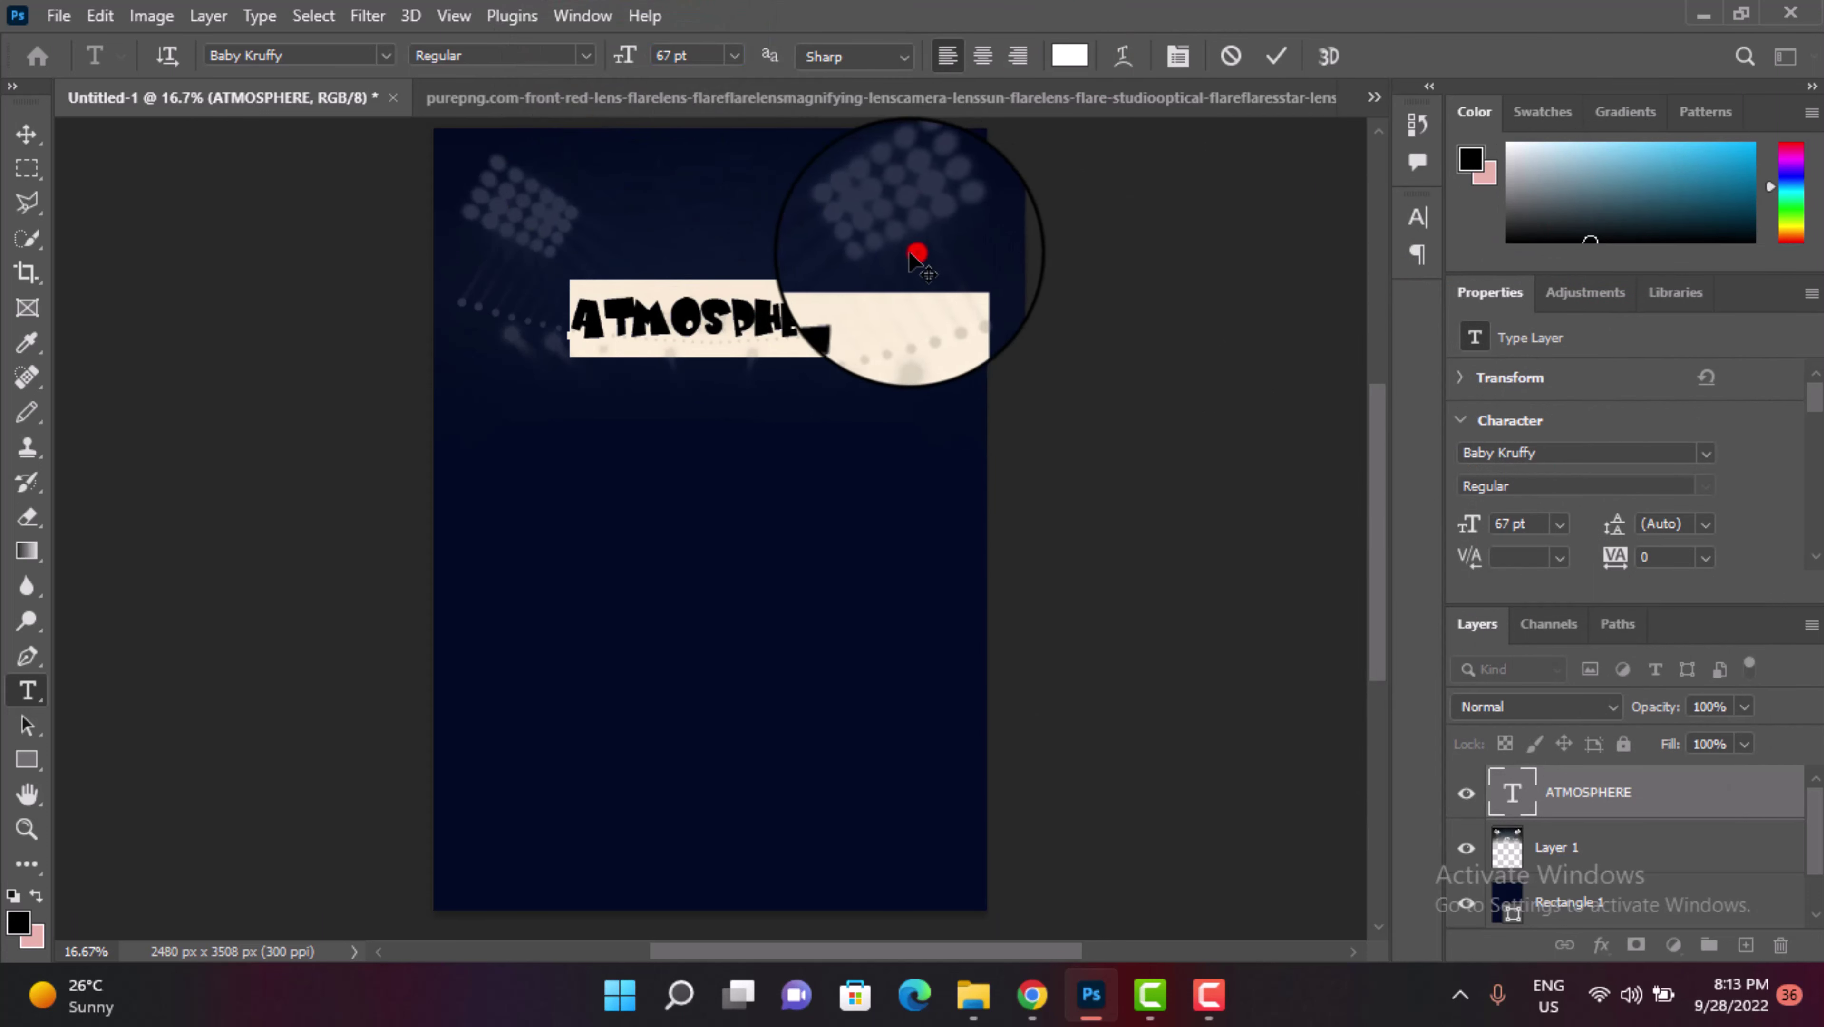
drag(935, 260, 869, 259)
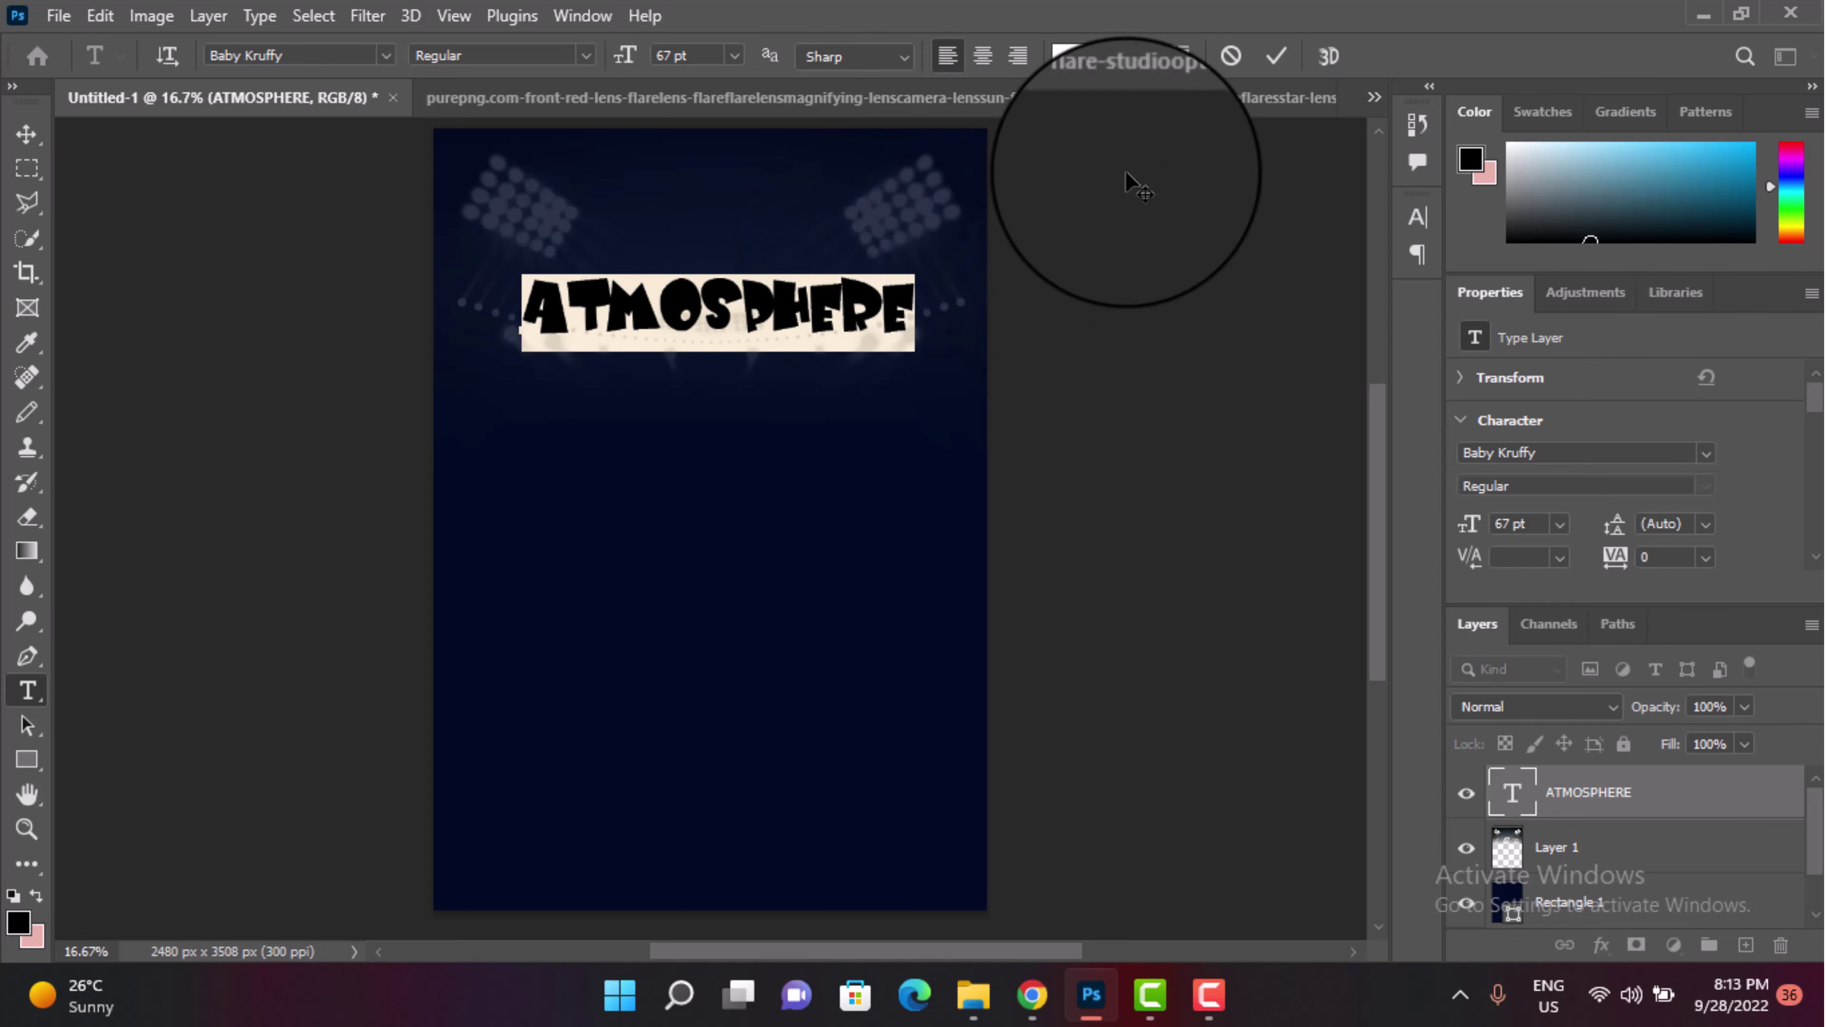
click(1276, 56)
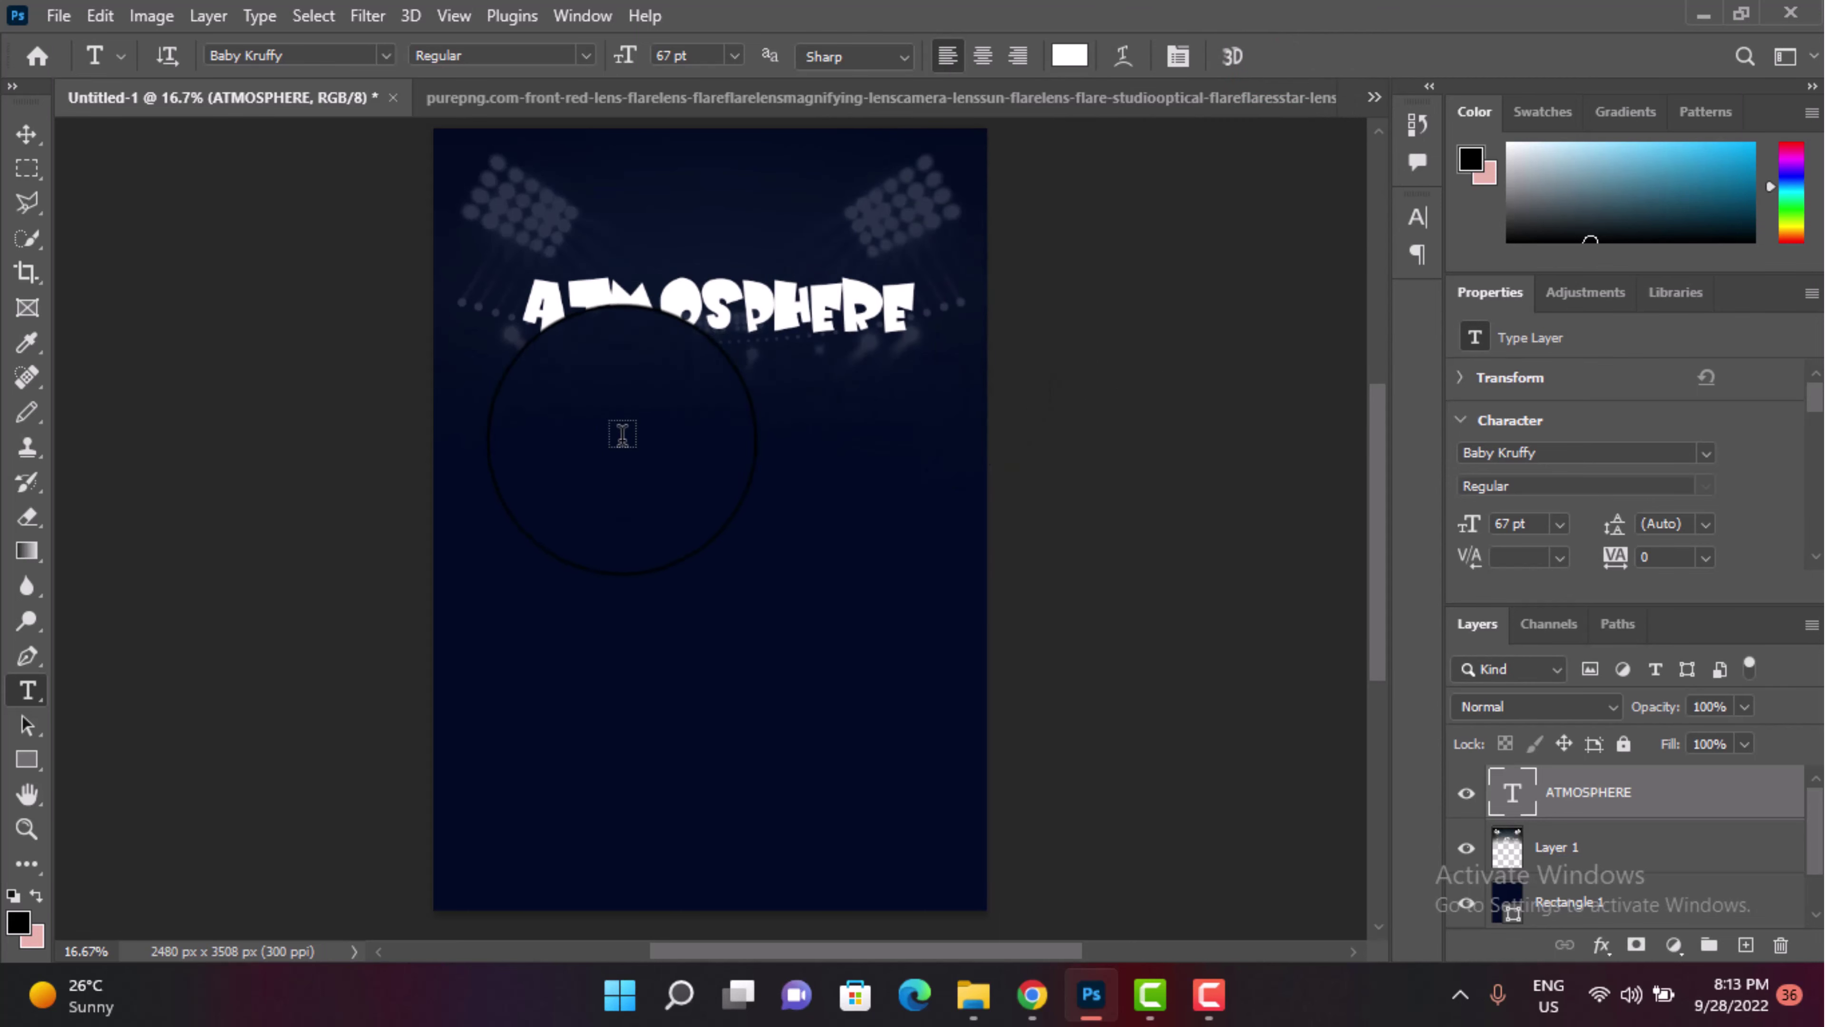
Step: Type WORSHIP beneath ATMOSPHERE and set its size to 109 pt
click(764, 491)
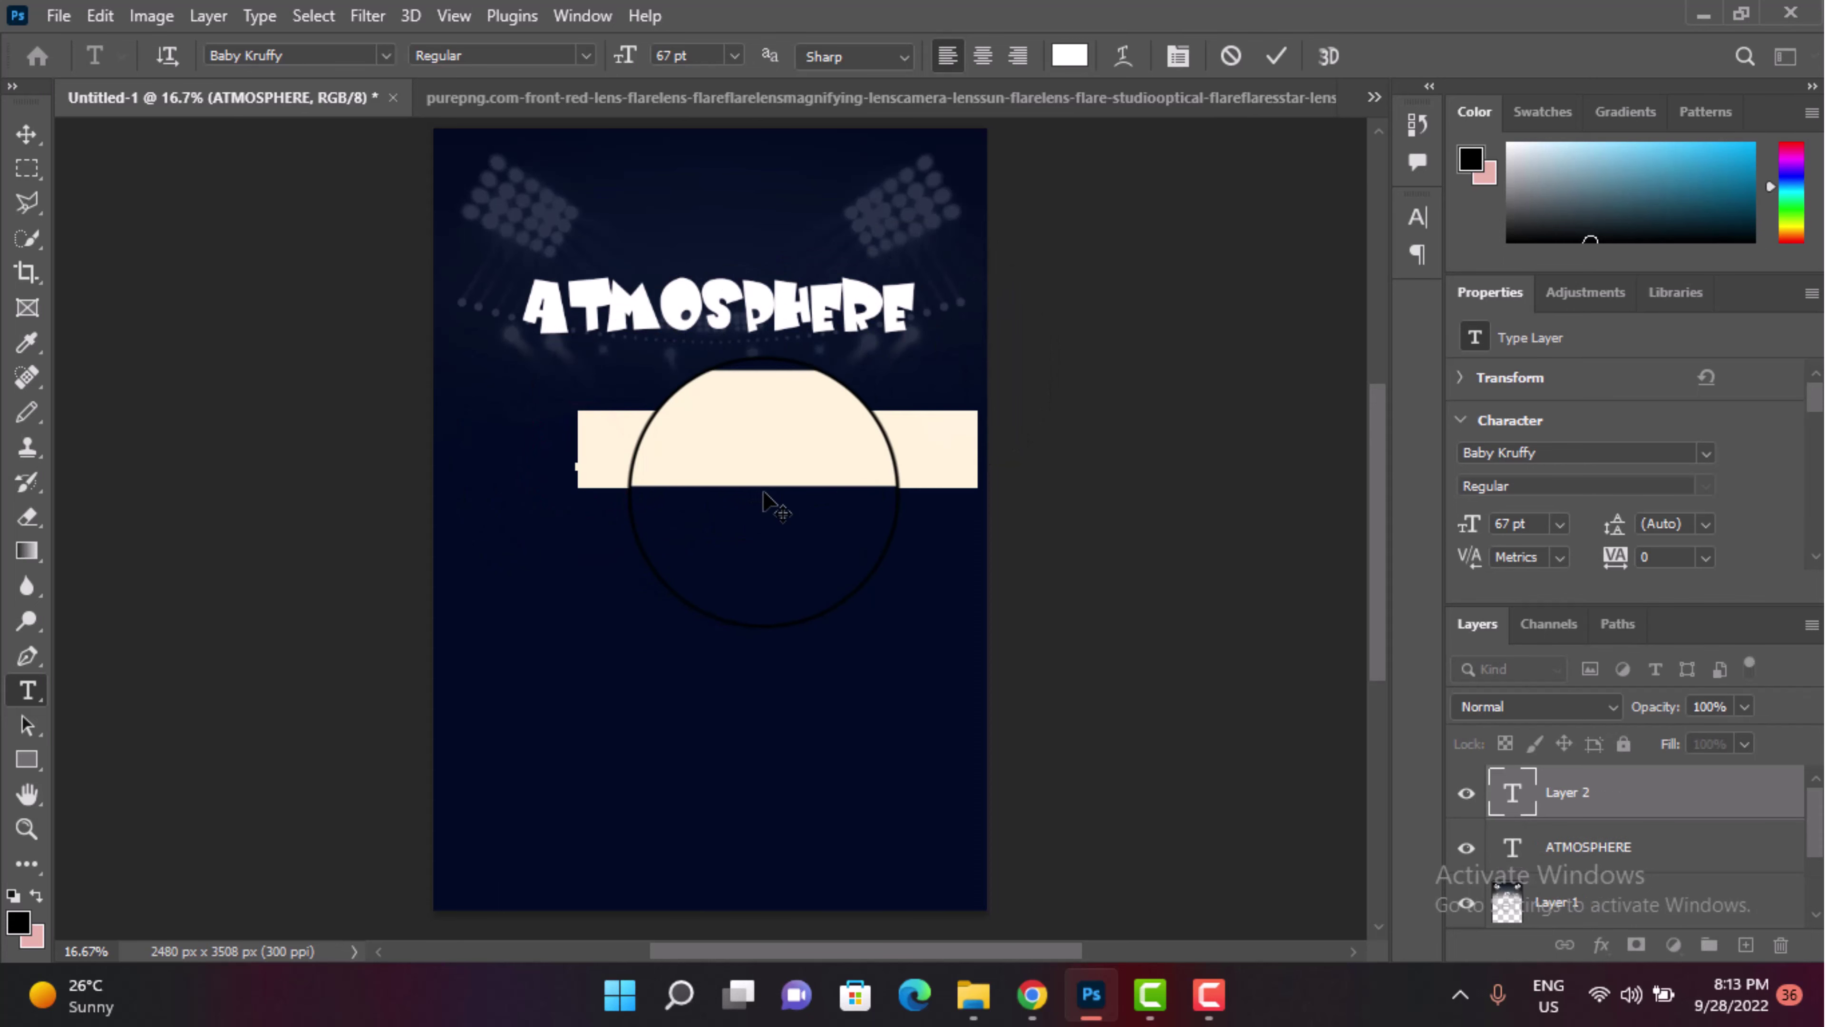
text(WOR)
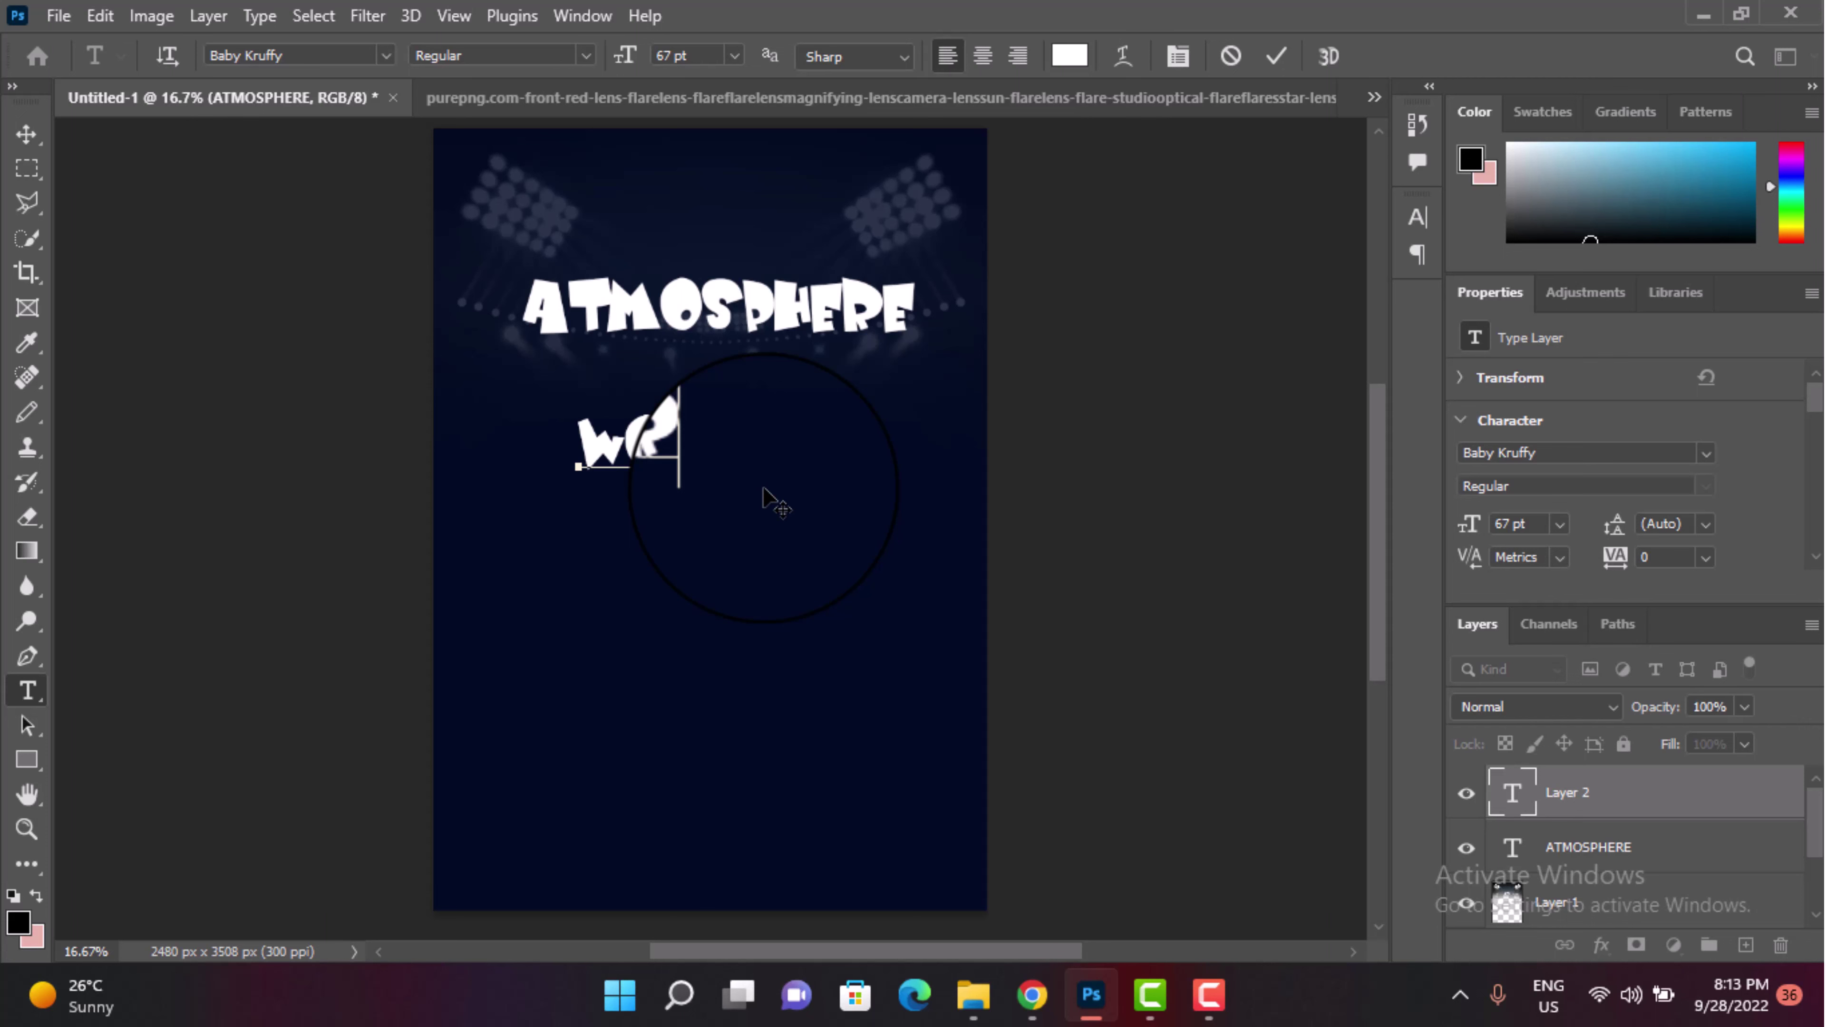
text(SHIP)
key(ctrl+a)
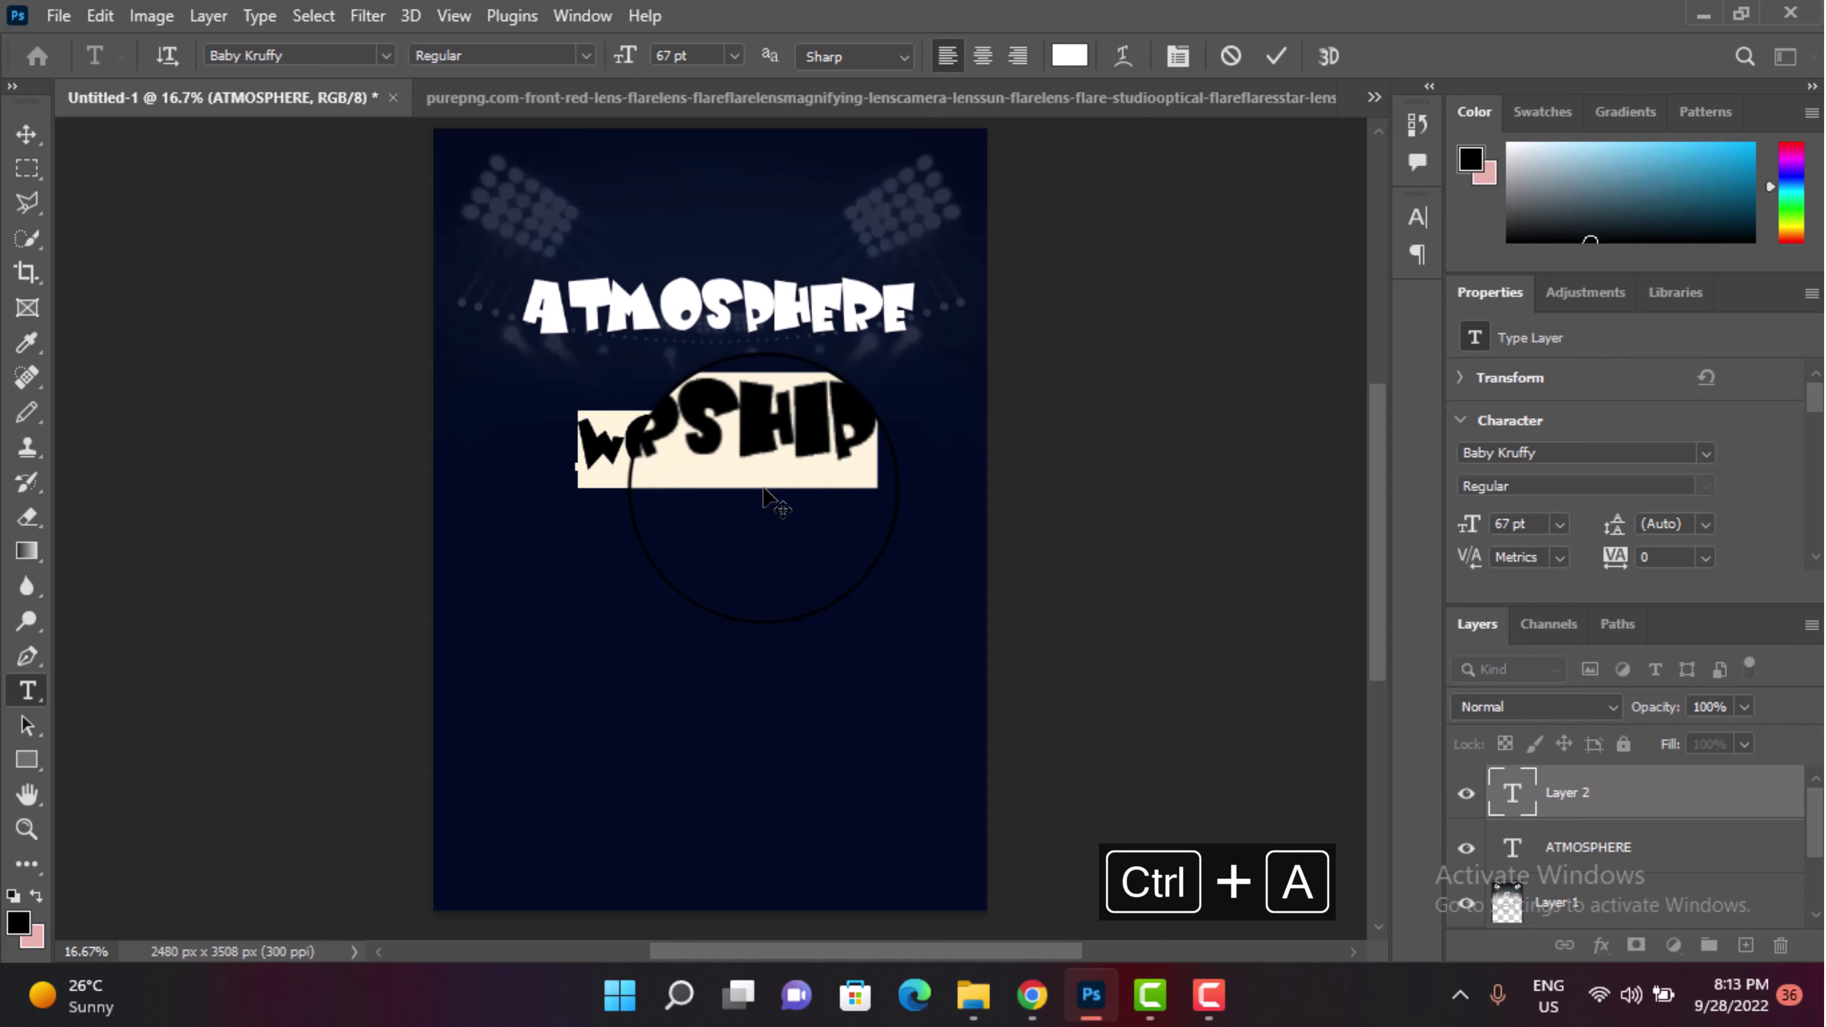
mouse_move(617, 56)
mouse_down()
mouse_move(645, 61)
mouse_move(658, 141)
mouse_move(827, 228)
mouse_up()
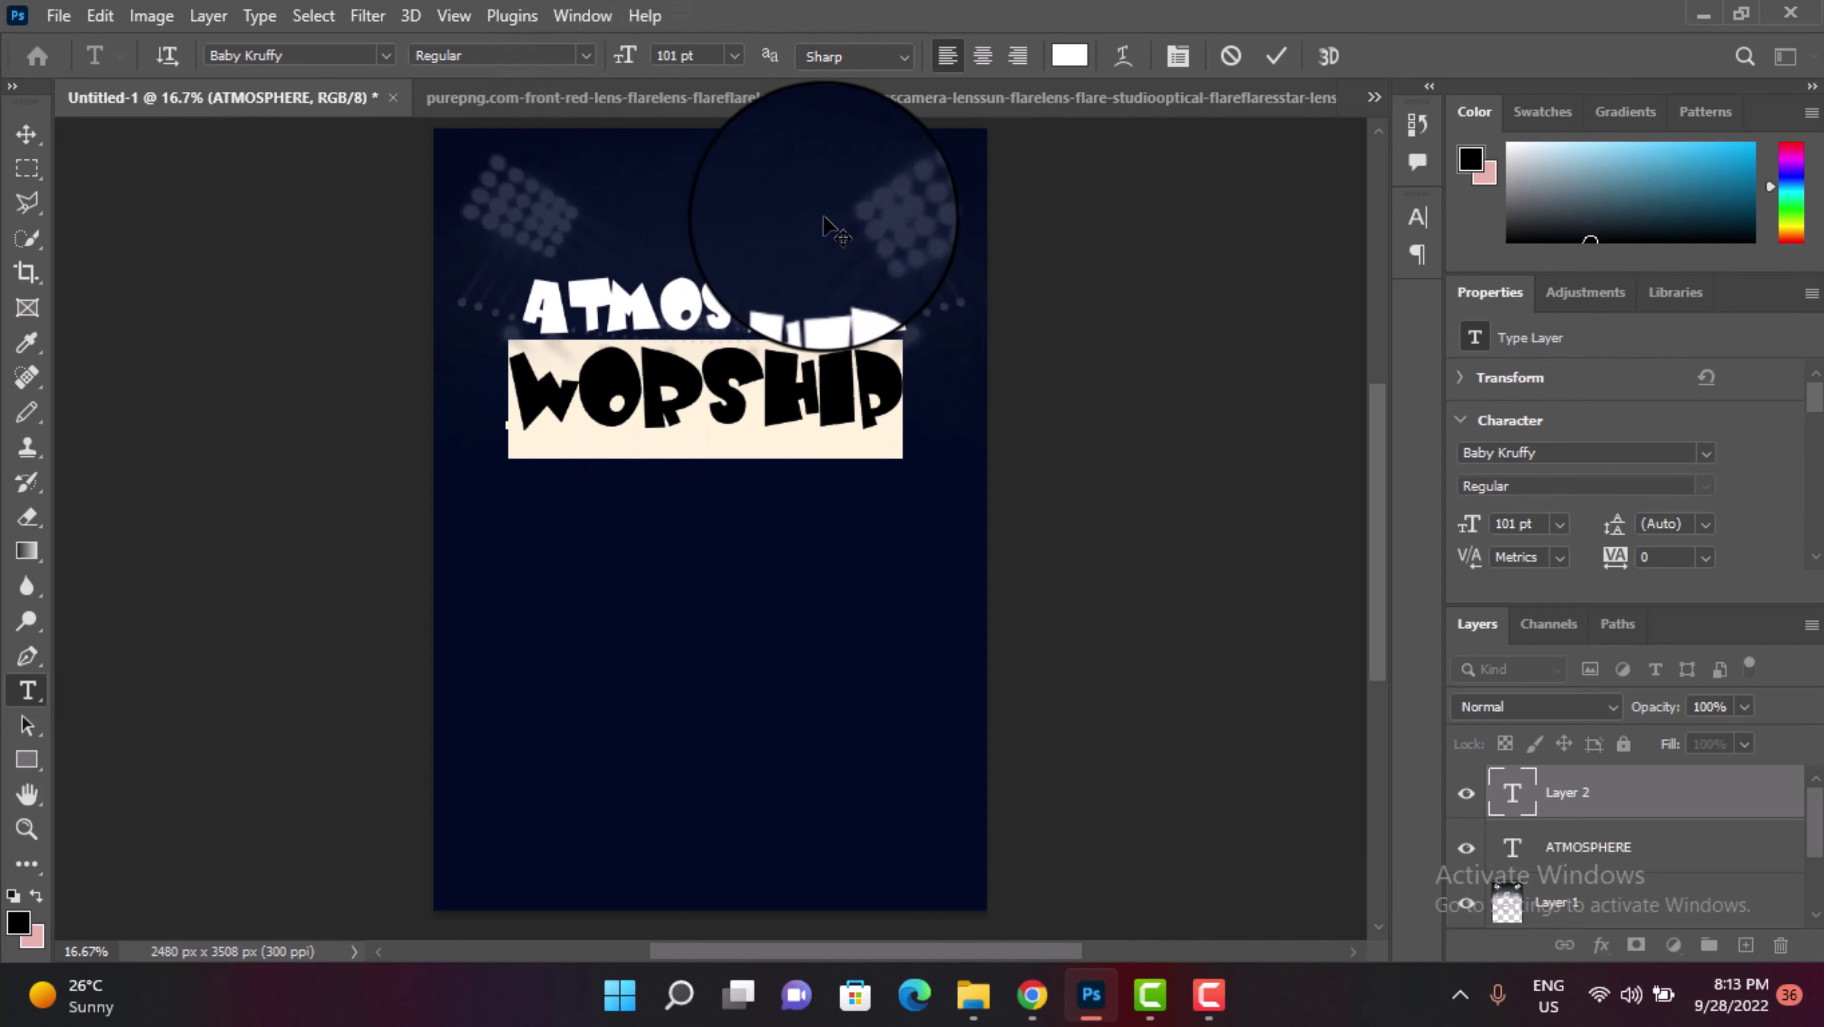
drag(623, 59, 637, 62)
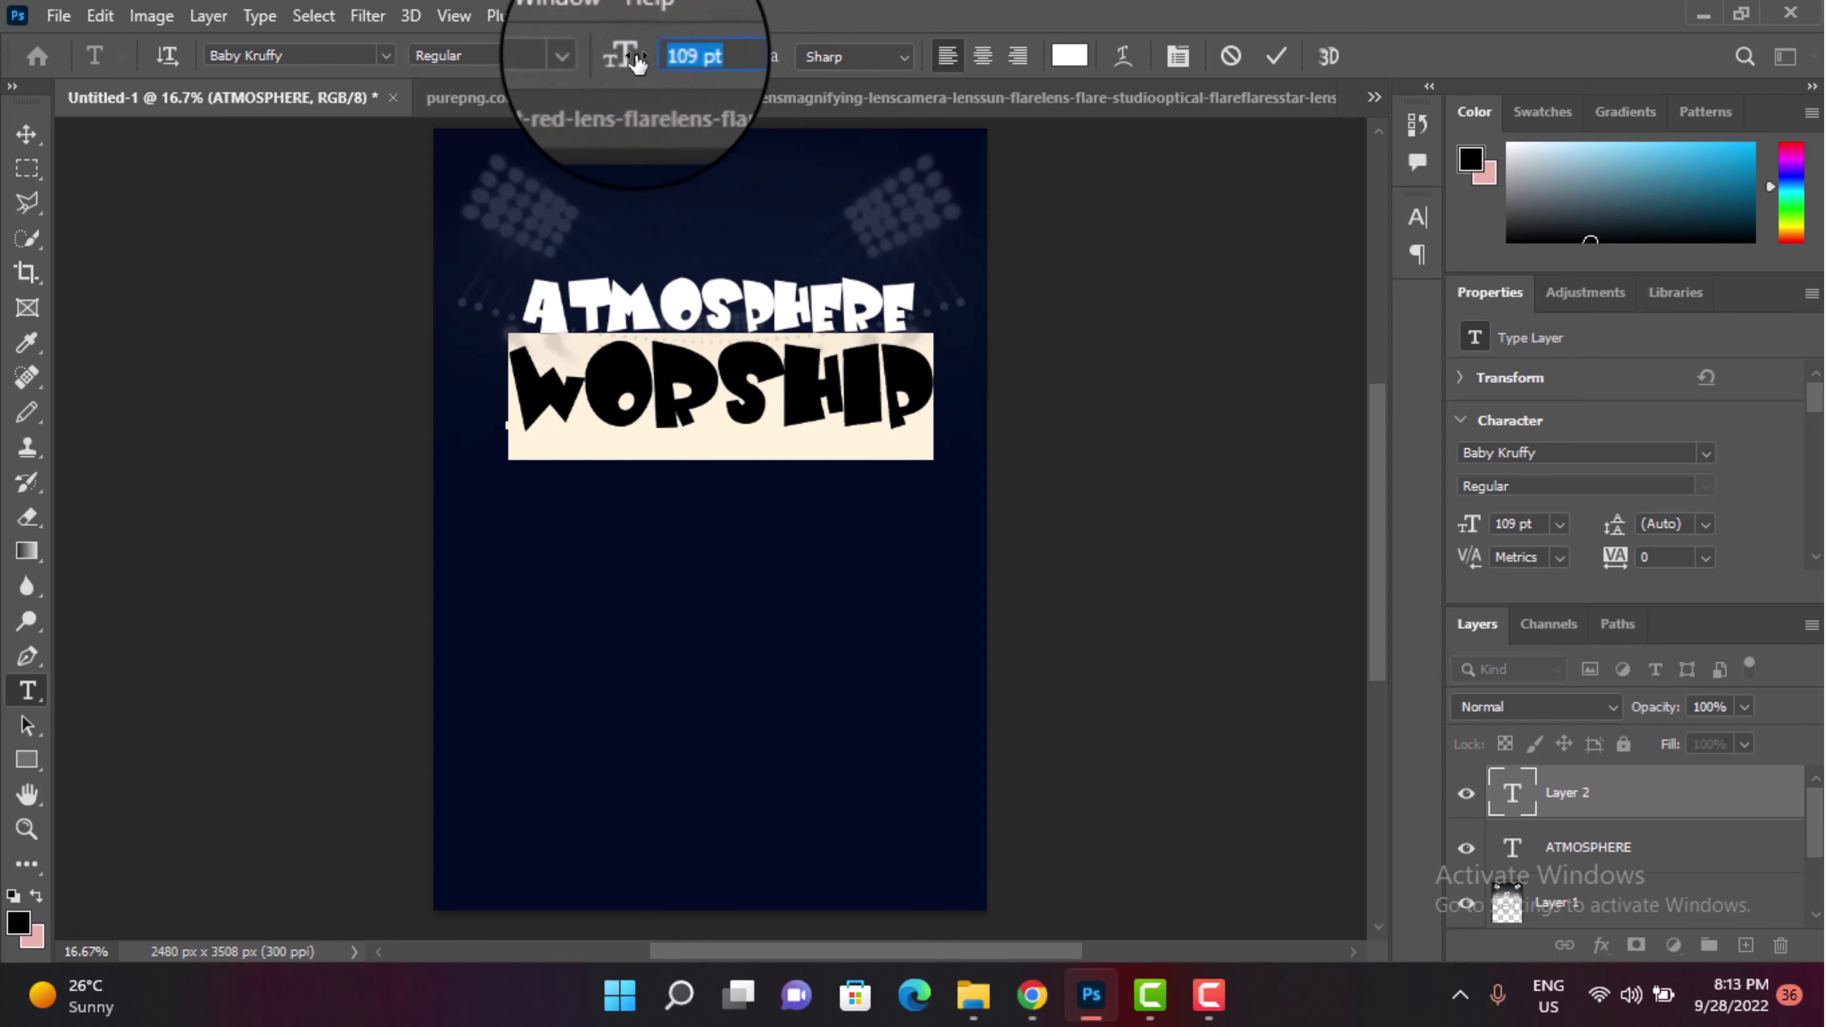
key(Return)
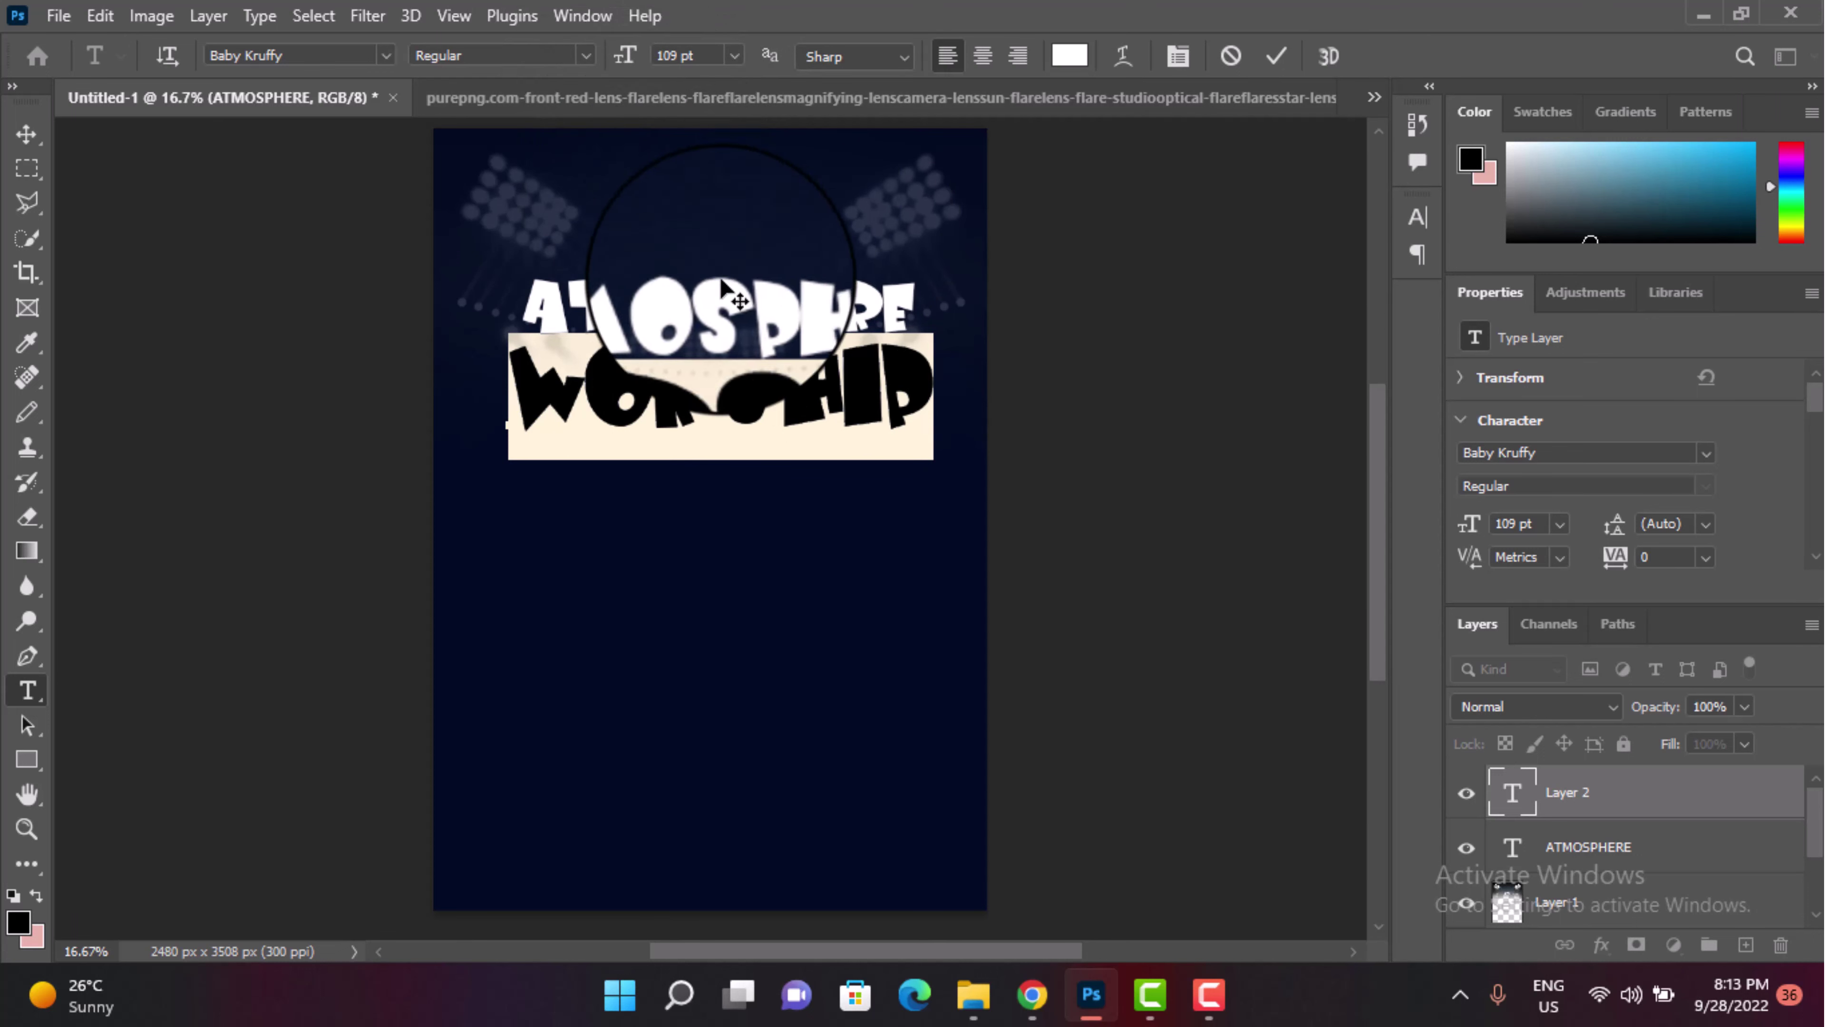
click(1274, 56)
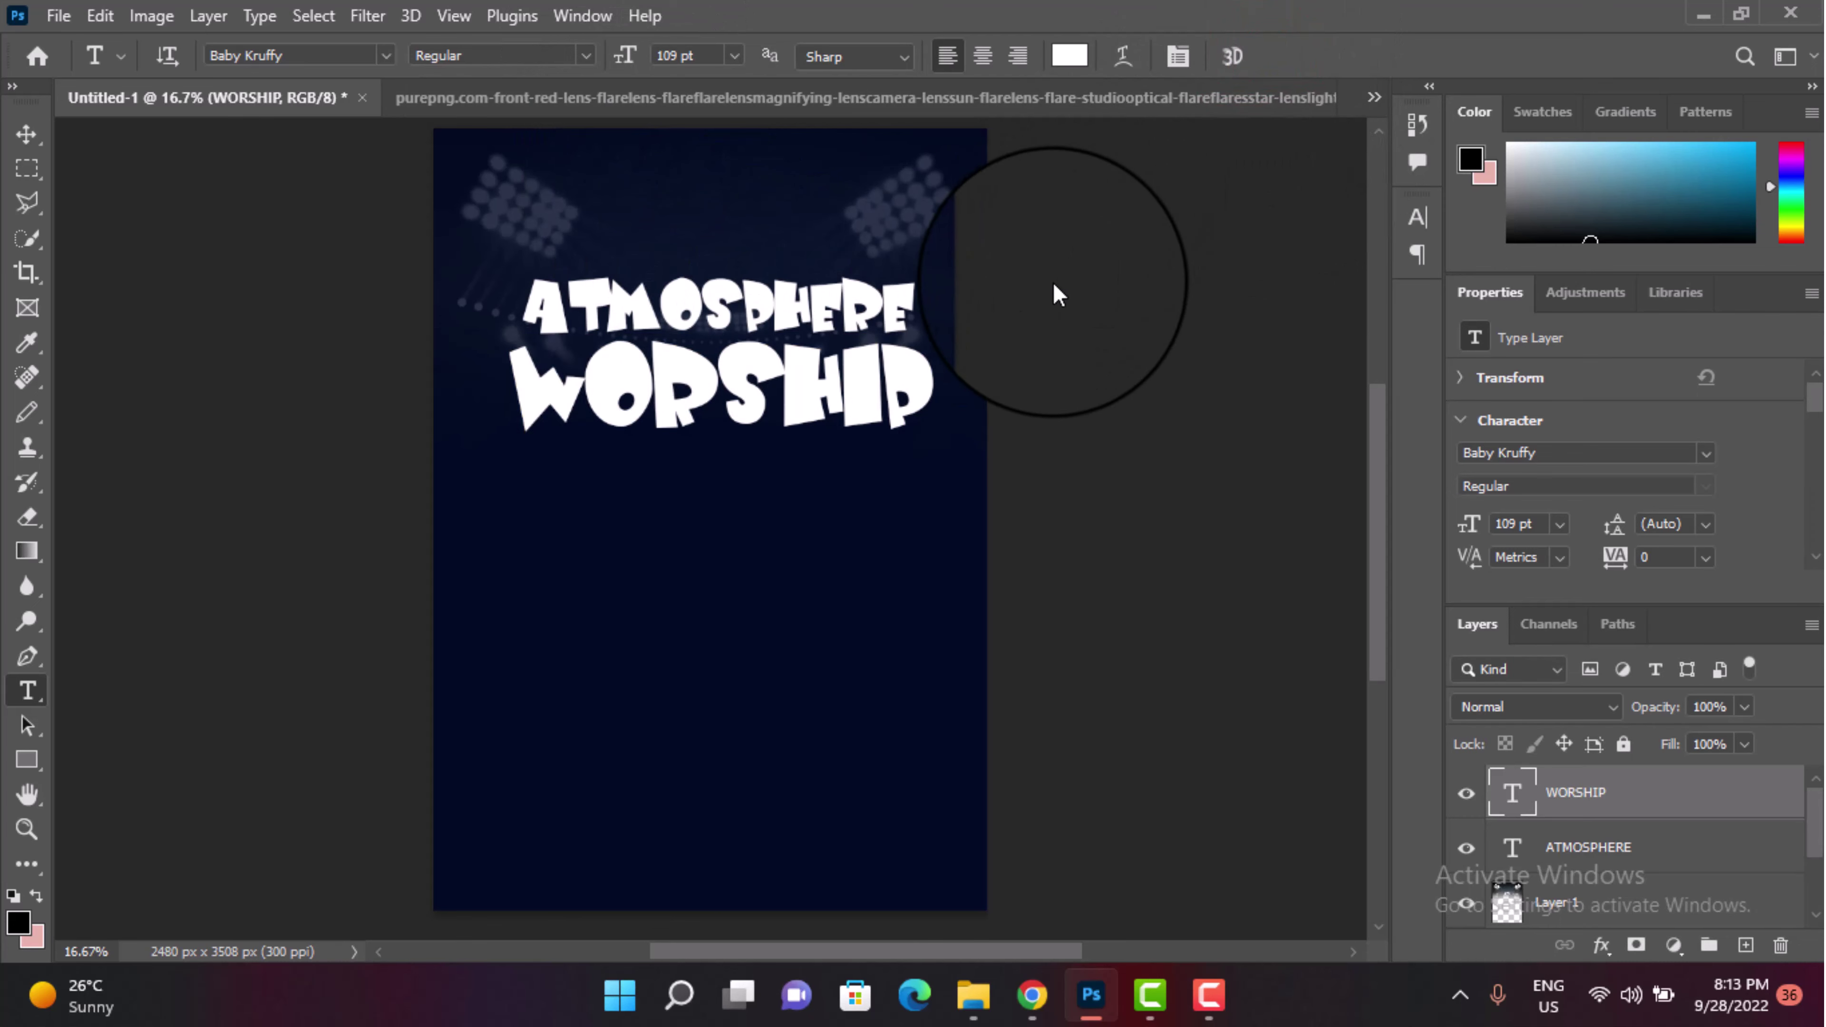
Step: Nudge WORSHIP up, move both titles together, then nudge ATMOSPHERE down toward WORSHIP
click(27, 132)
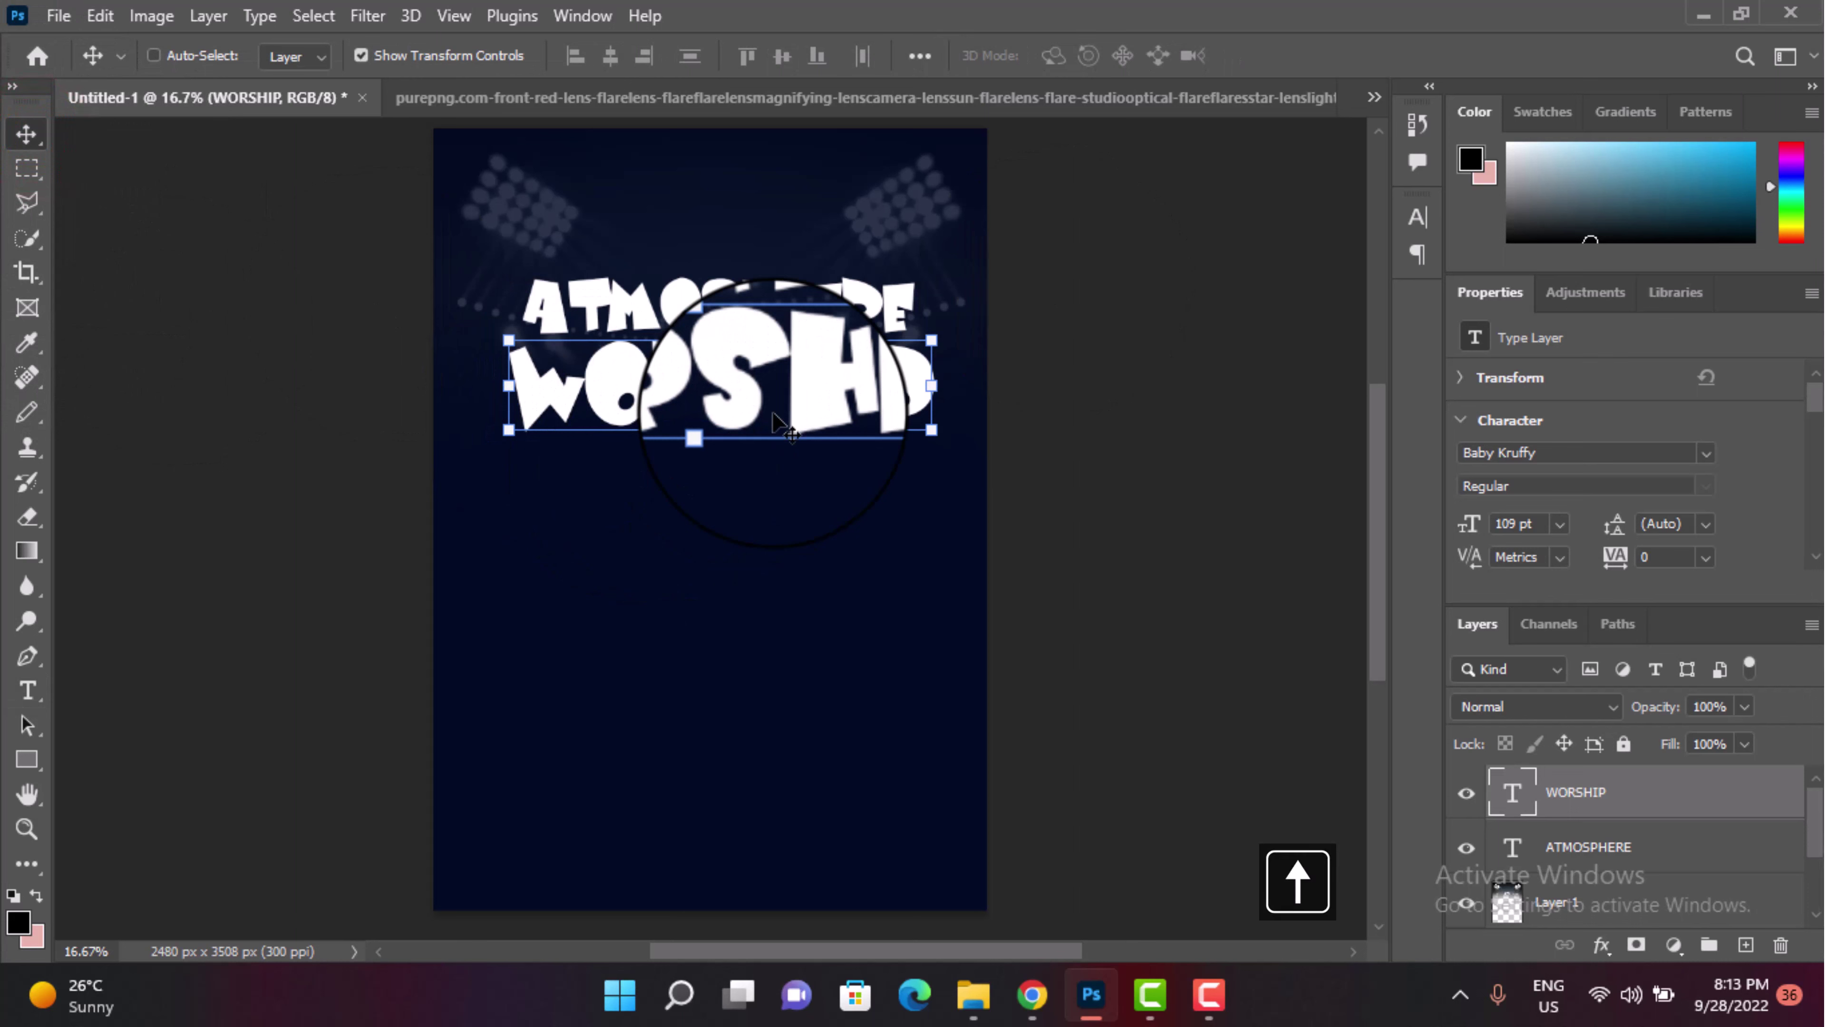
key(Up)
key(Up)
key(Up)
key(Up)
key(Up)
key(Up)
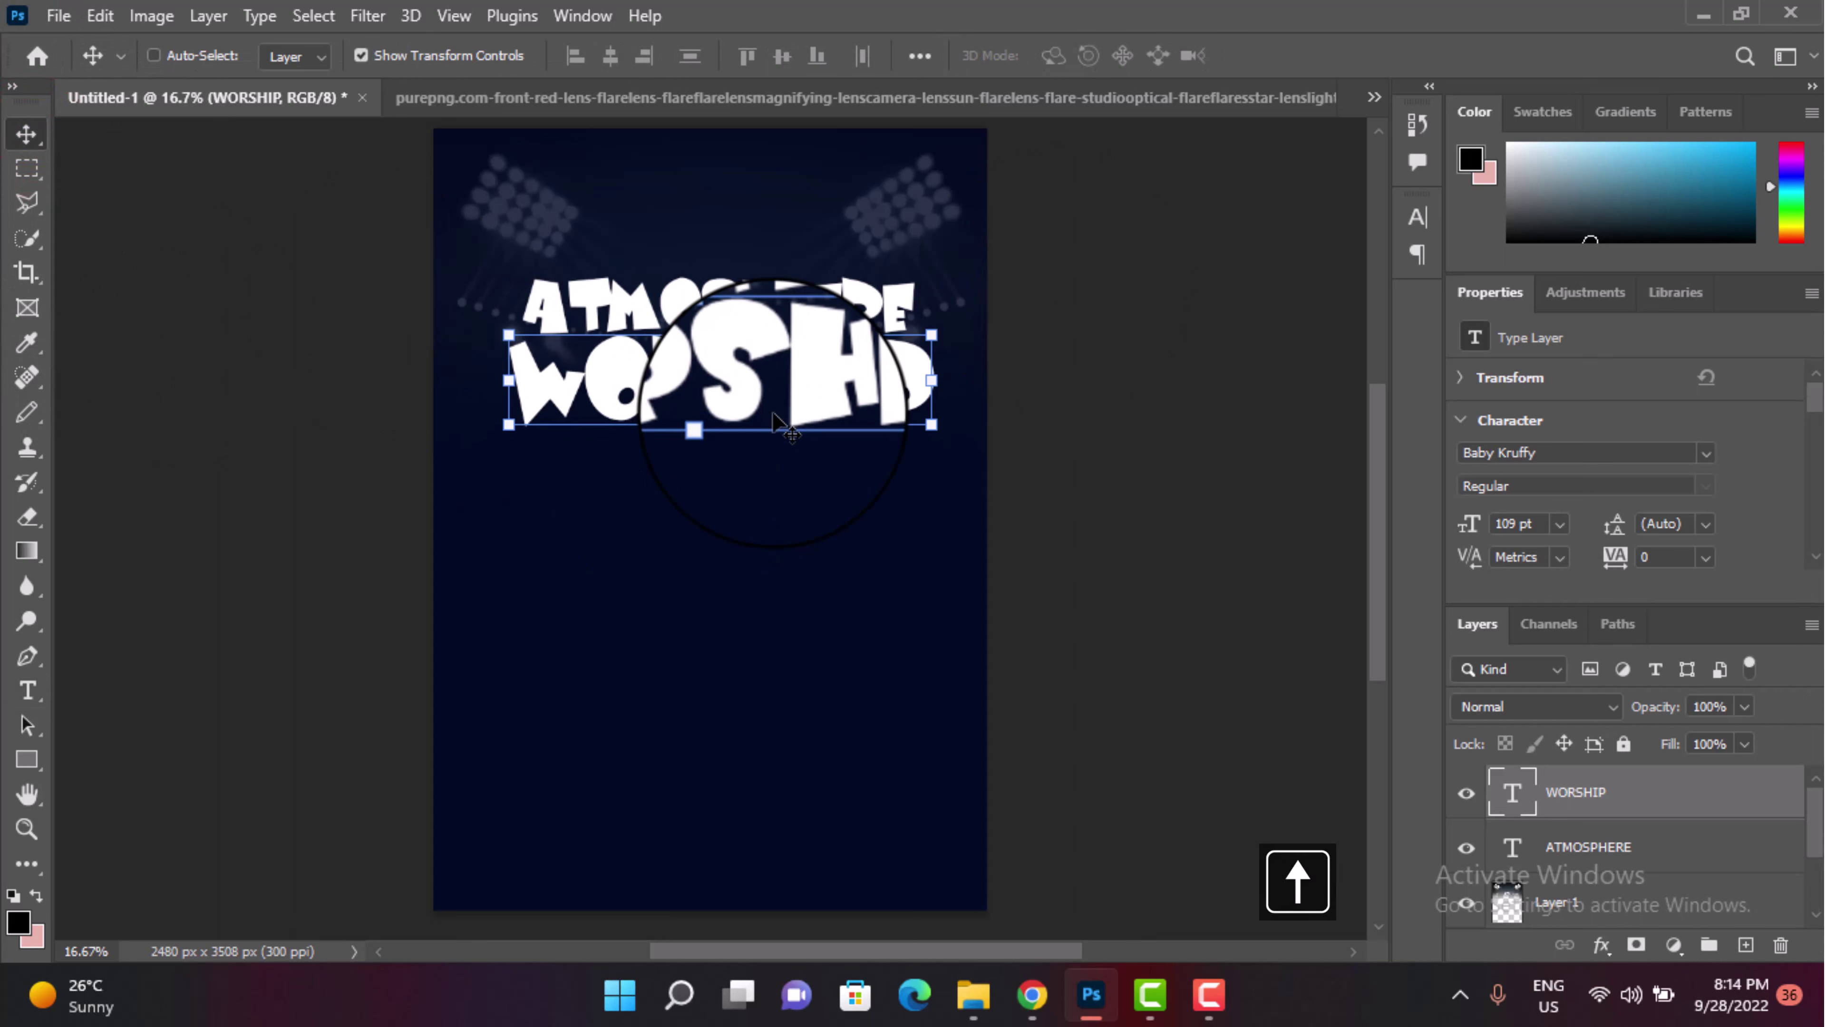
ctrl+click(1574, 853)
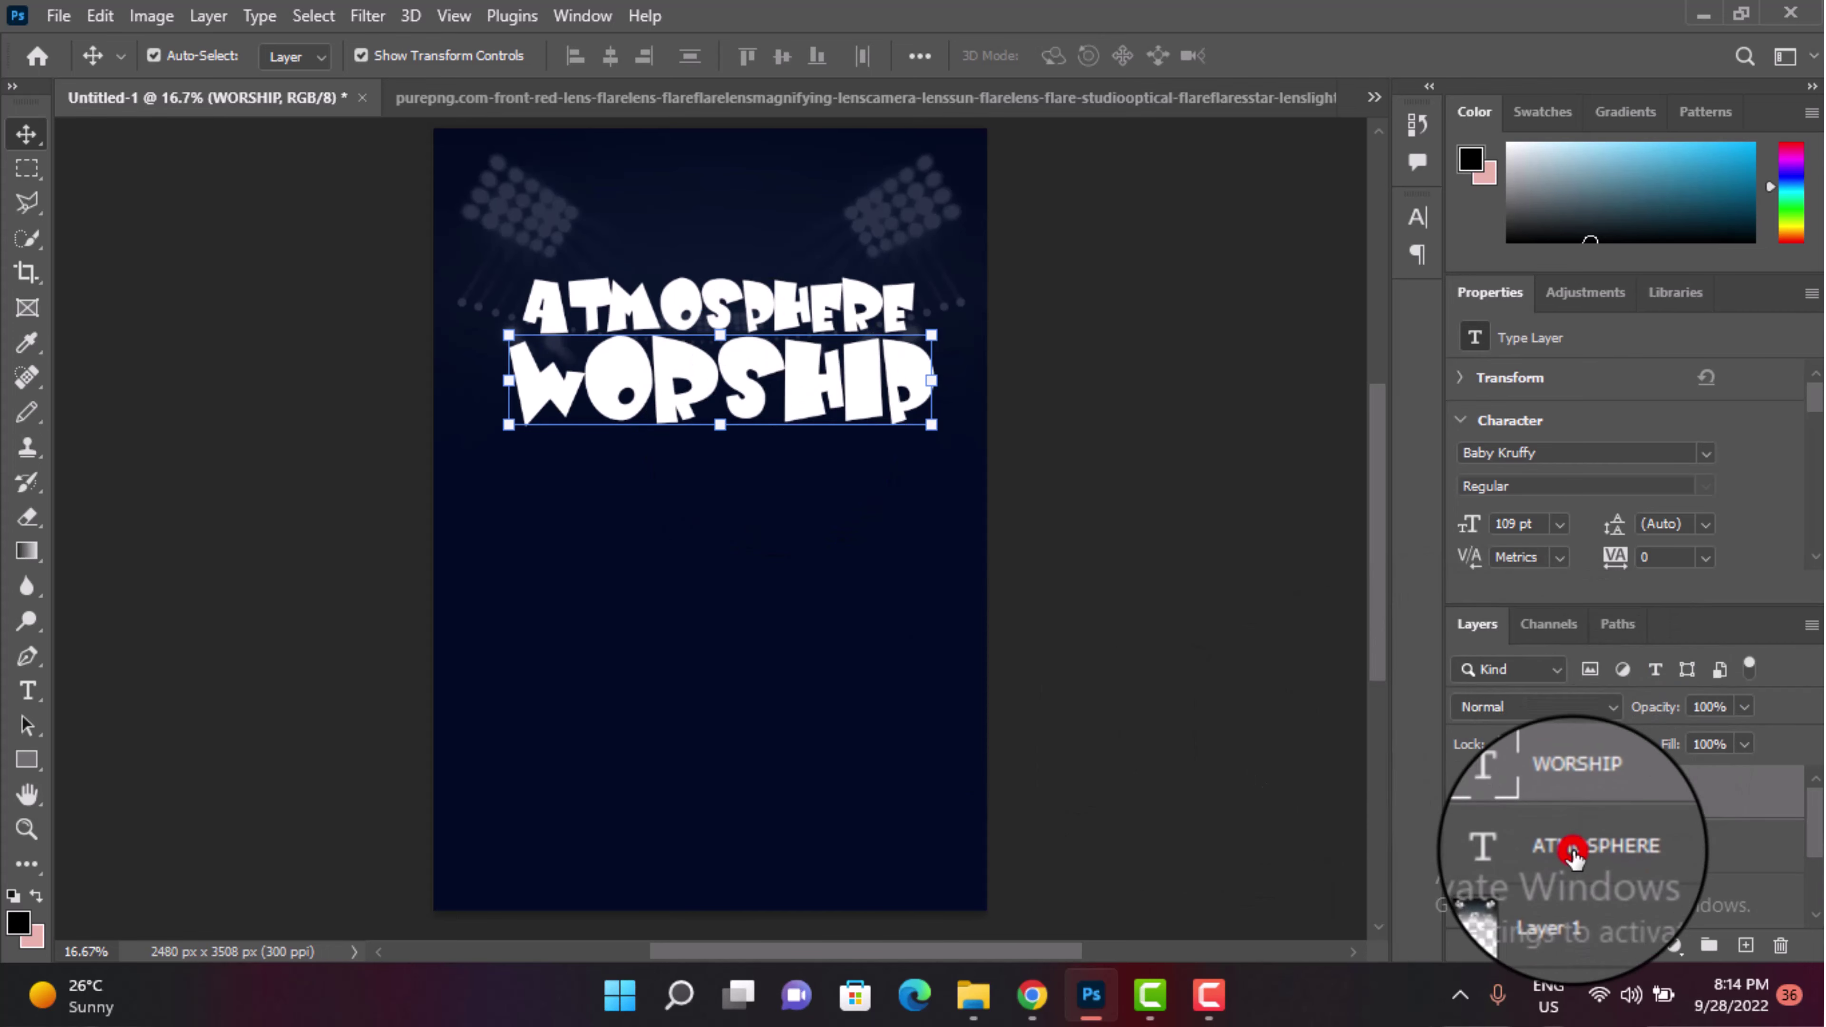
drag(800, 356, 787, 374)
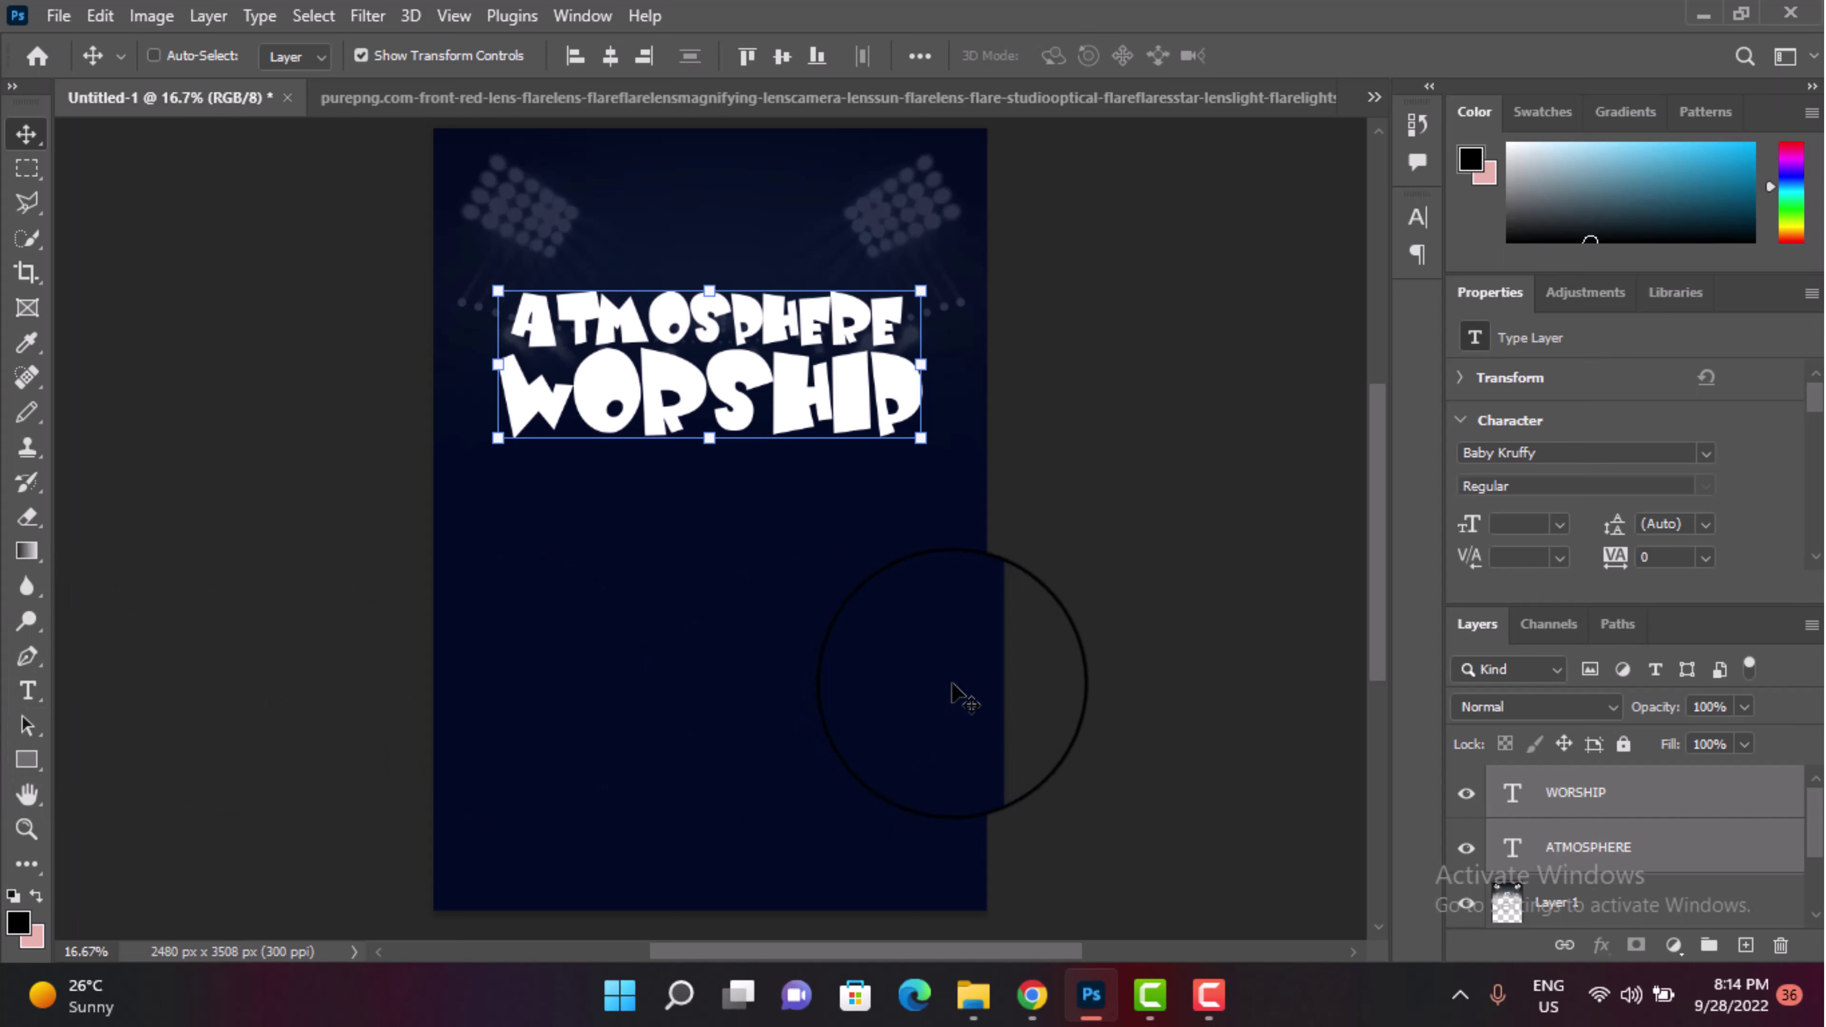
click(1603, 849)
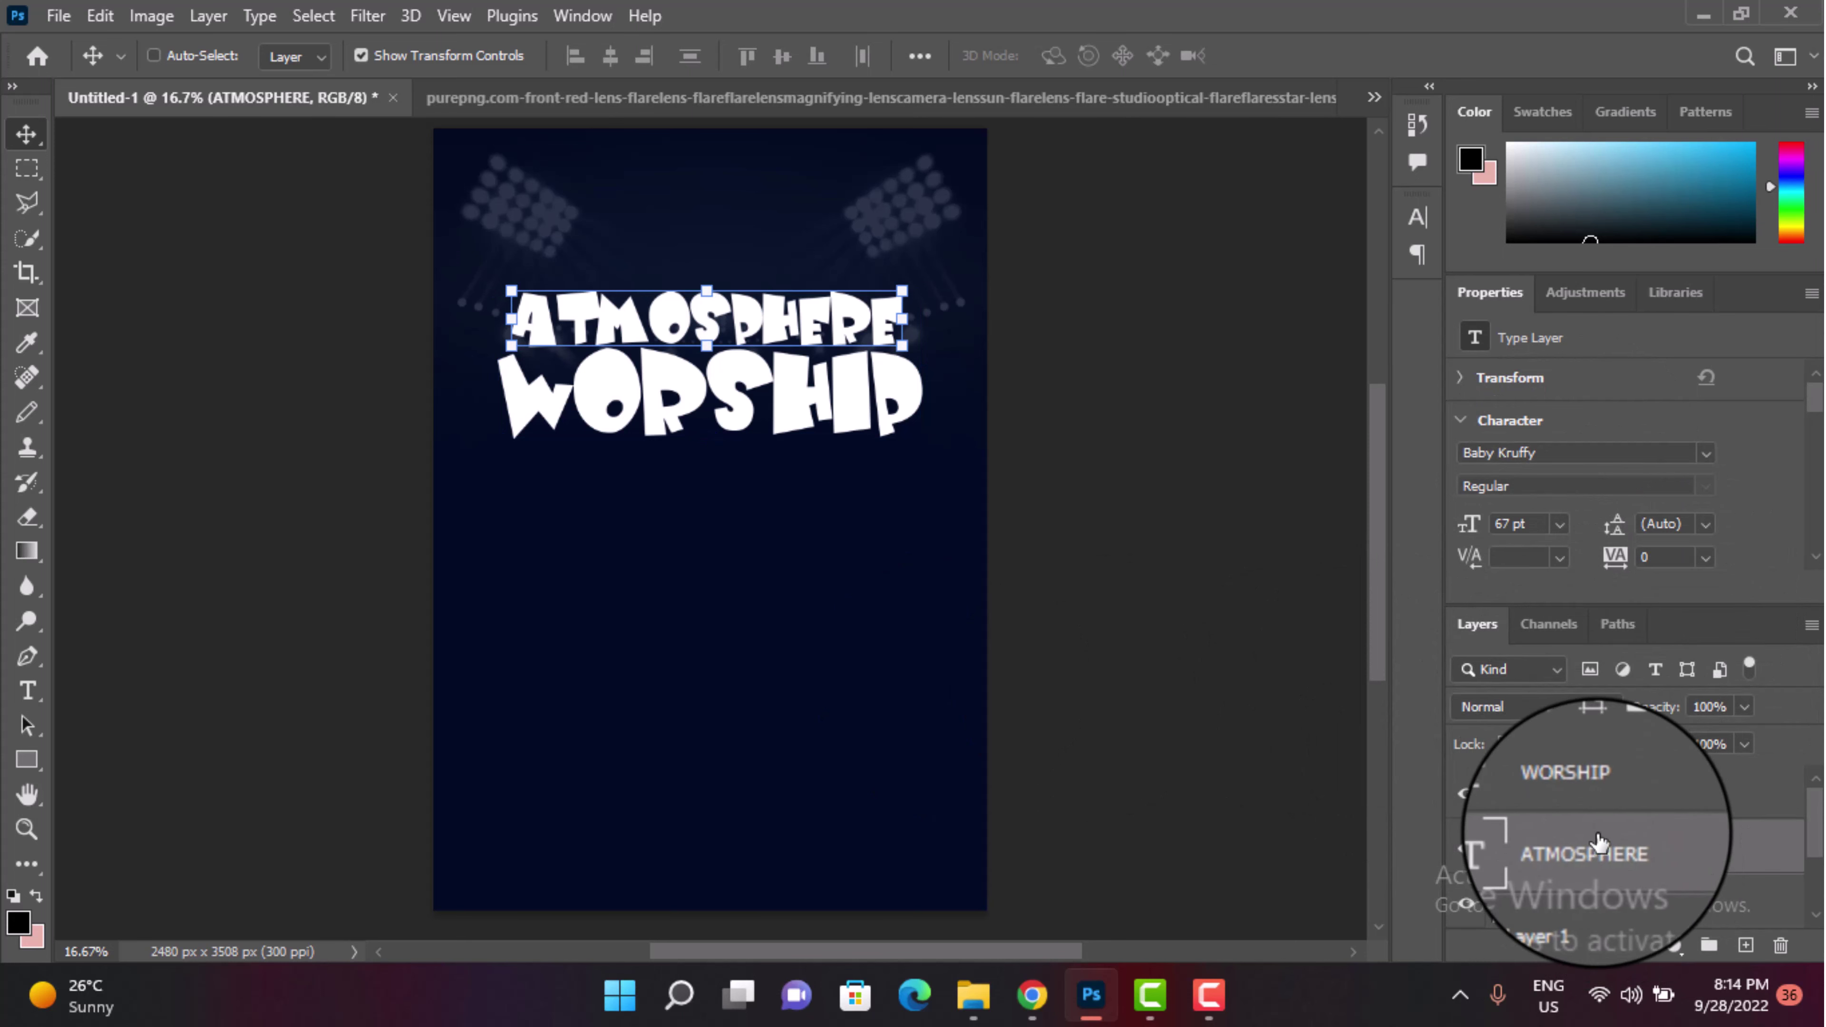
key(Down)
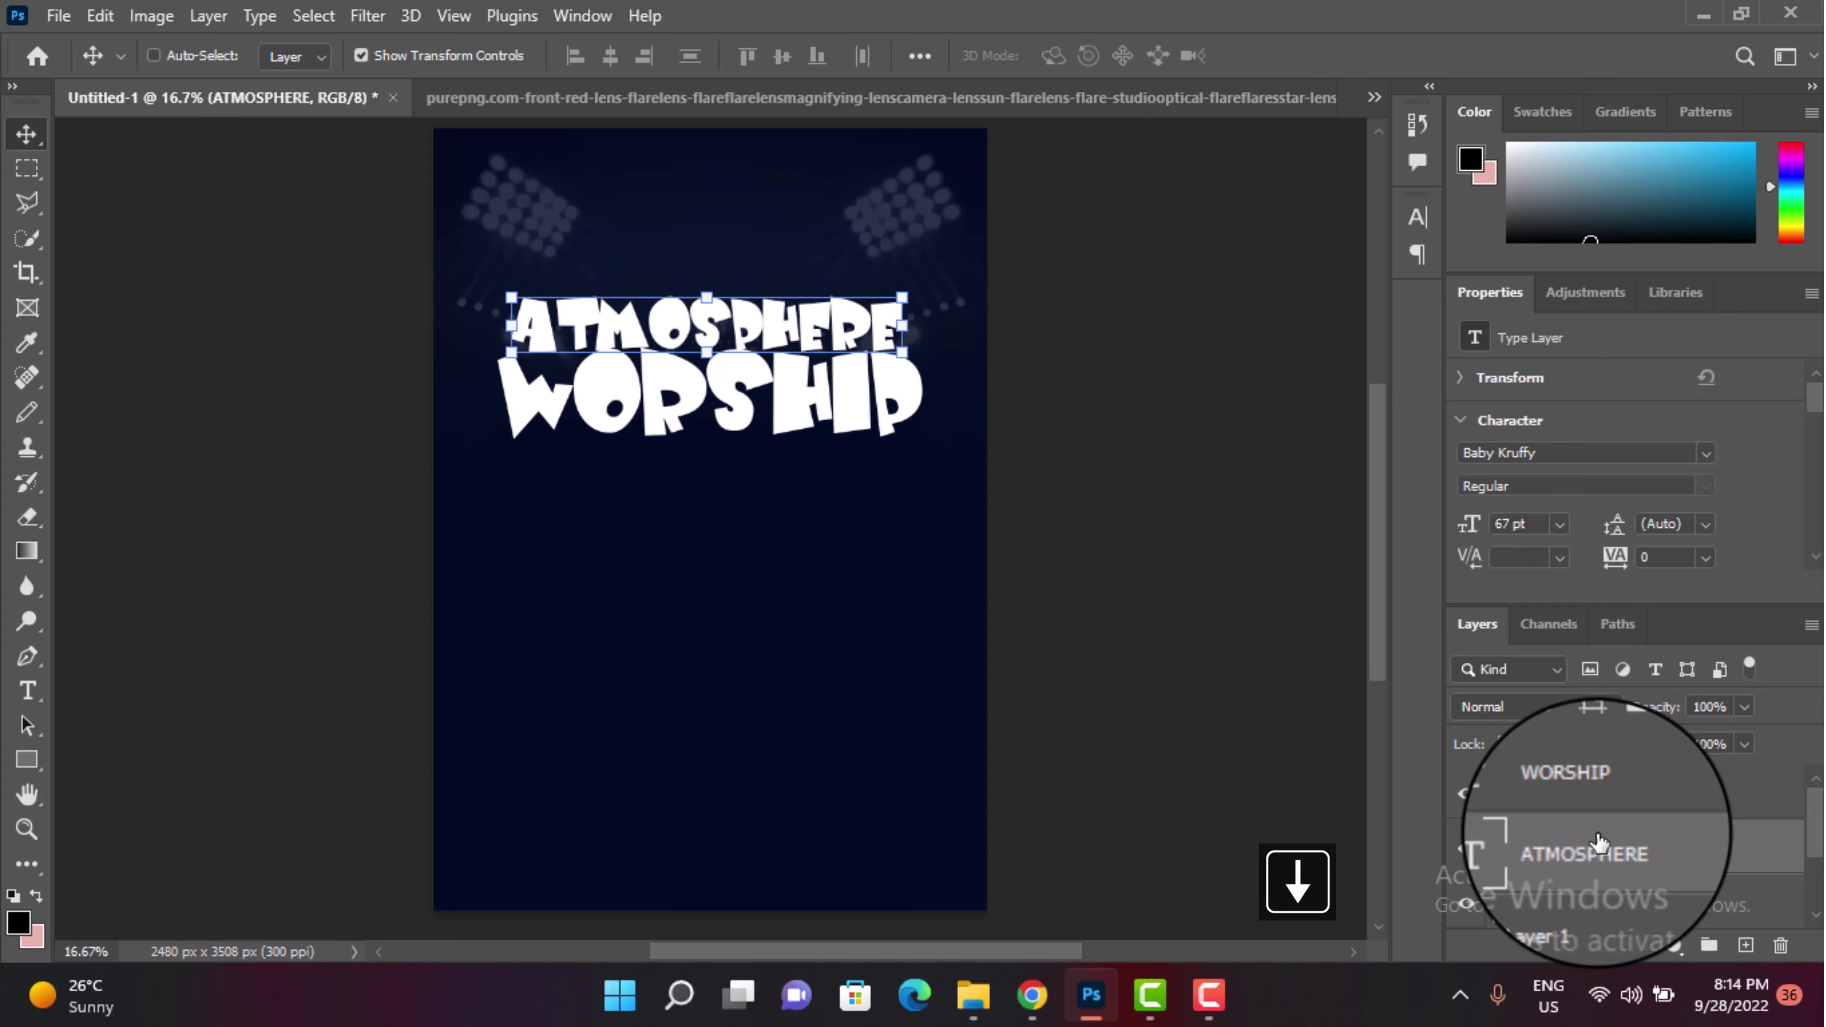
Step: Add a Drop Shadow to WORSHIP: opacity 57%, distance 38 px, spread 18%, size 84 px
click(1581, 792)
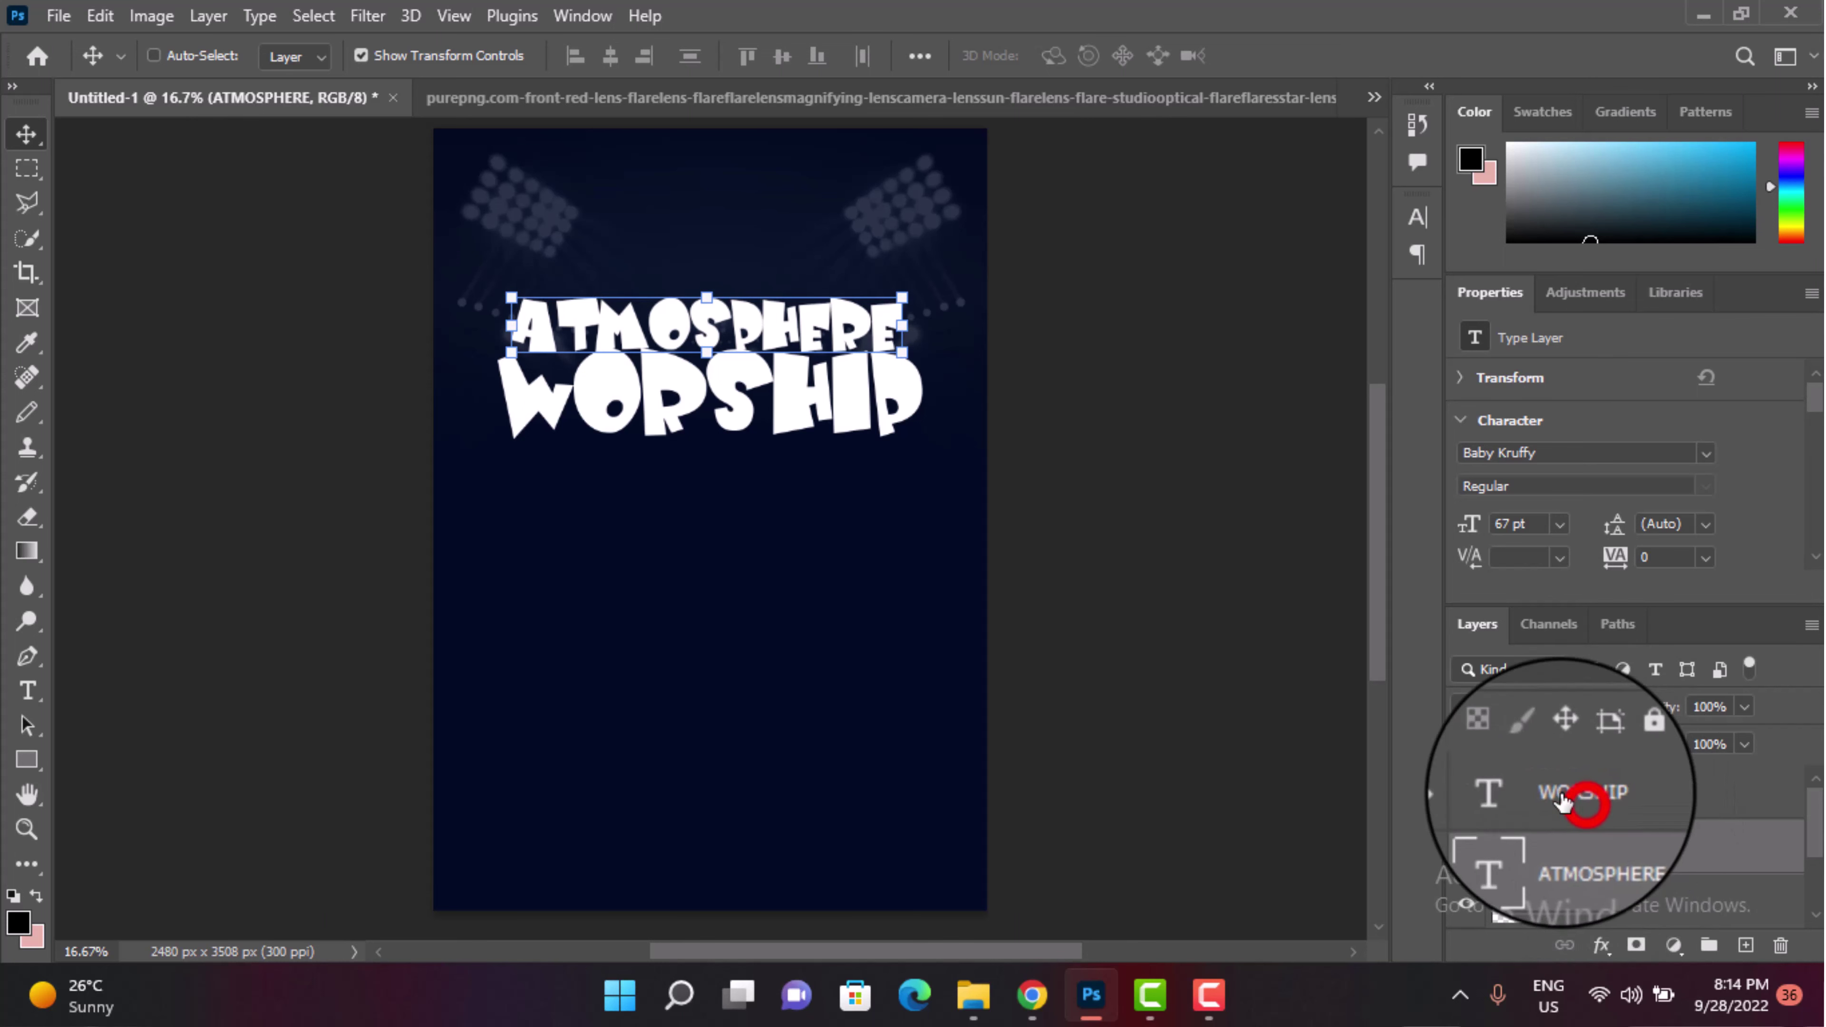
click(1593, 292)
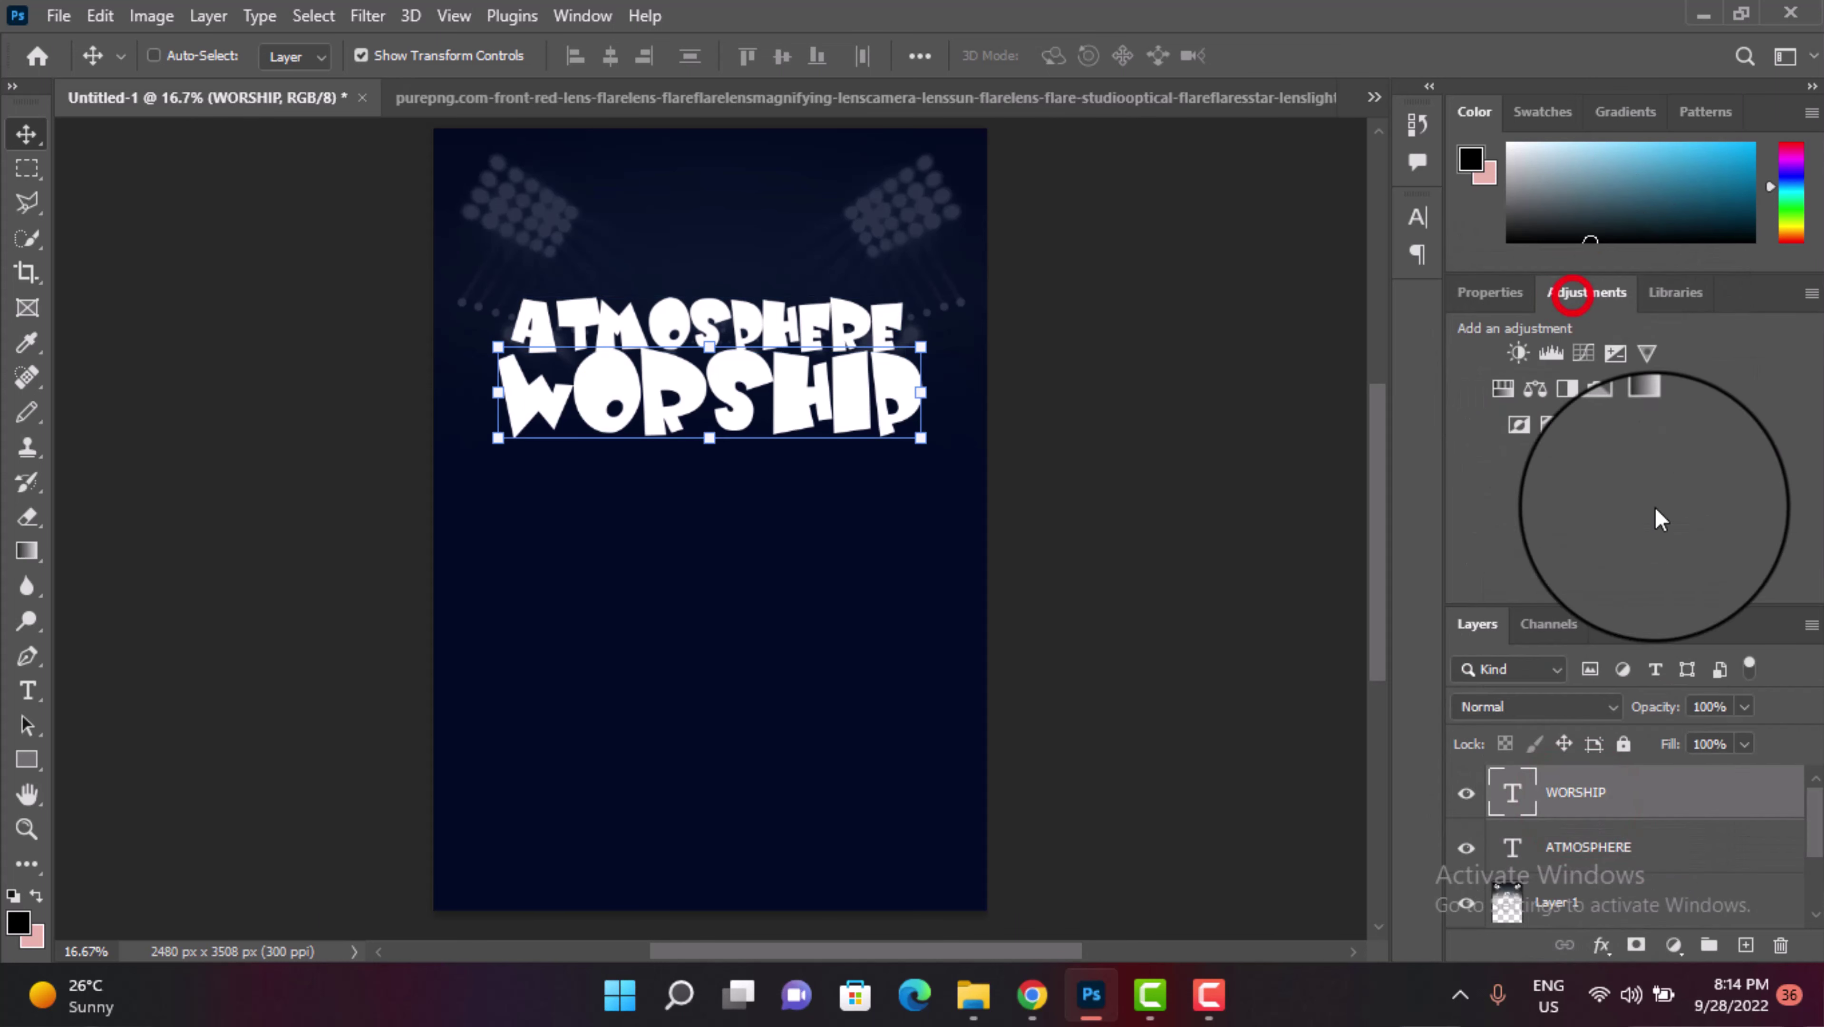
drag(1655, 610, 1704, 453)
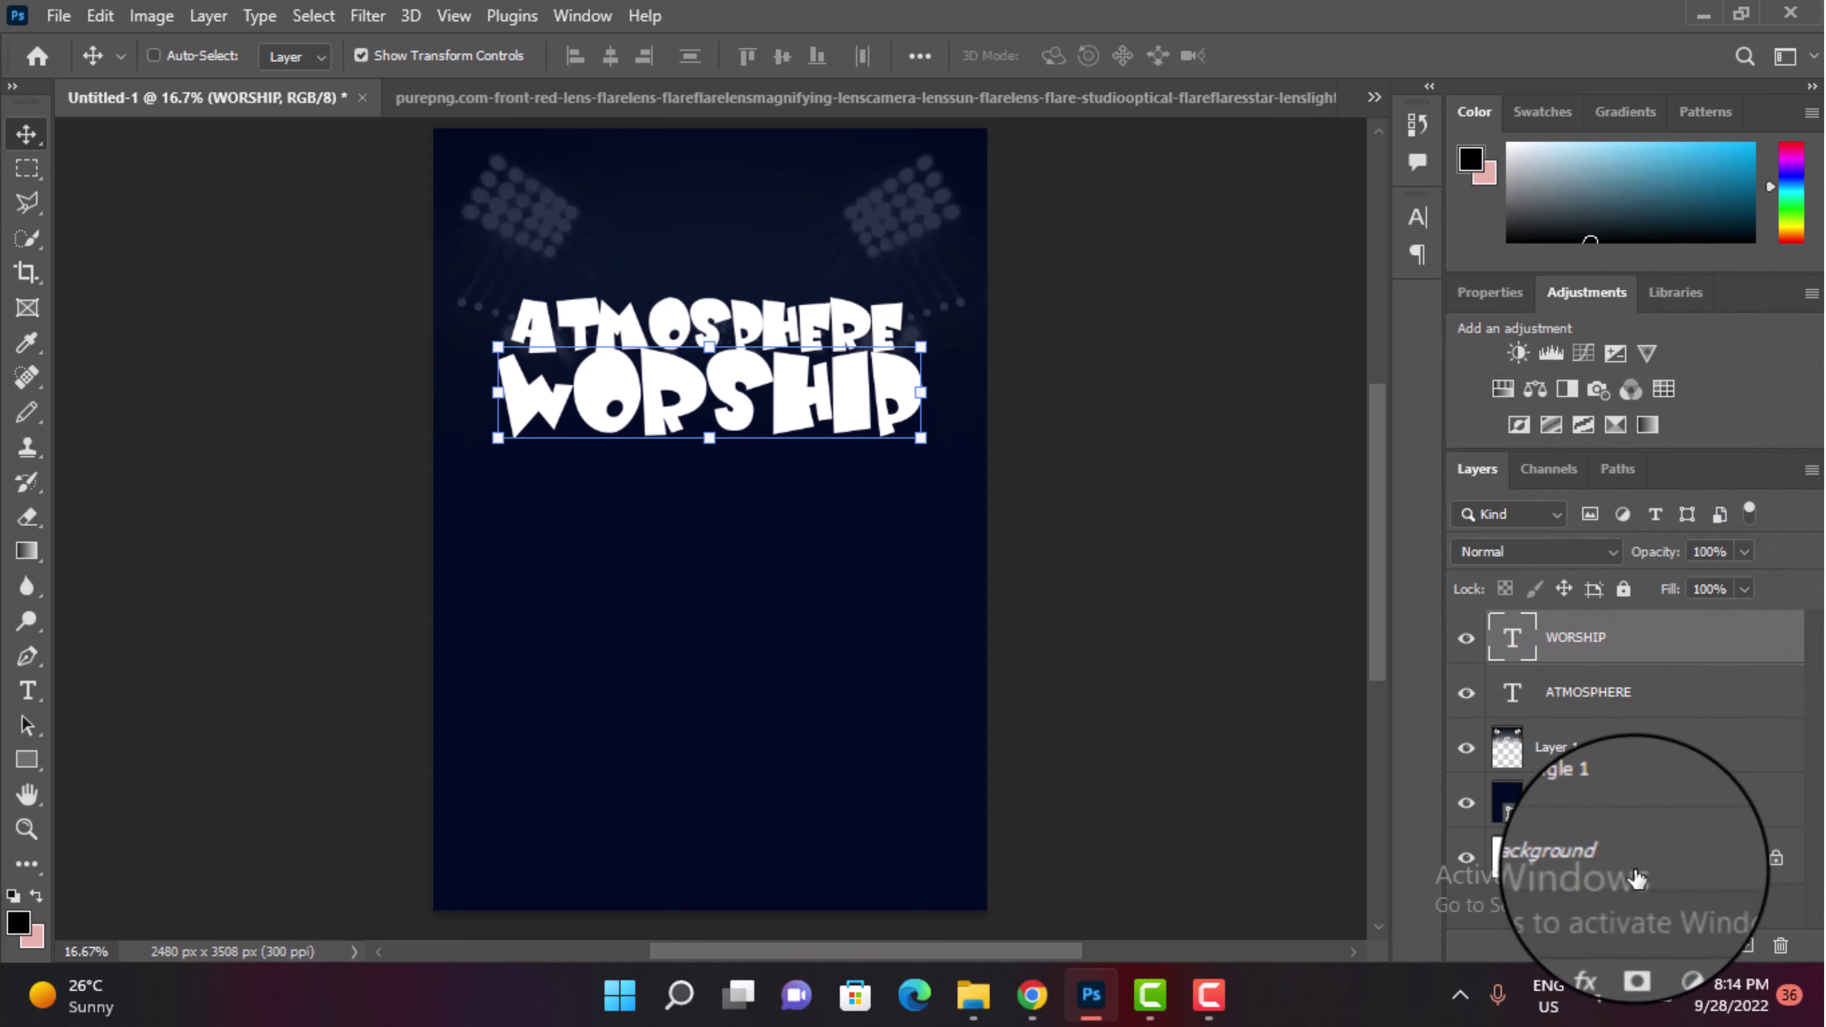
click(1600, 947)
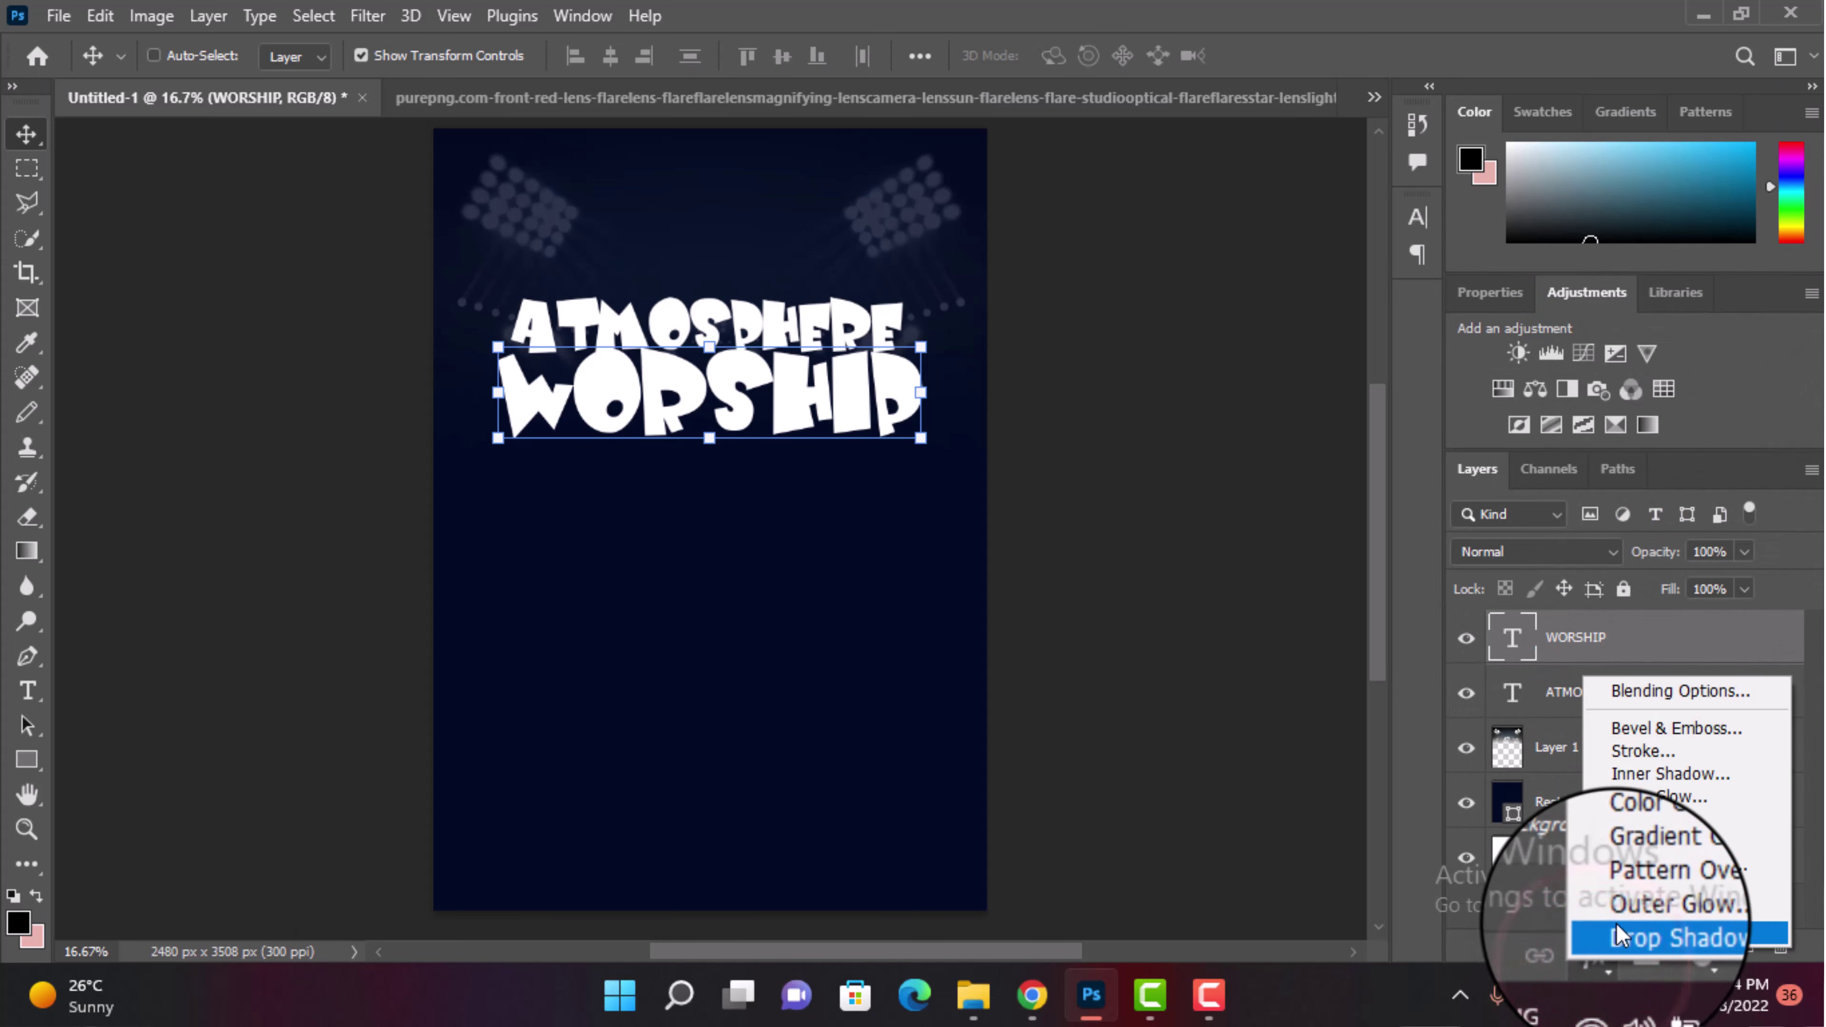
click(1613, 927)
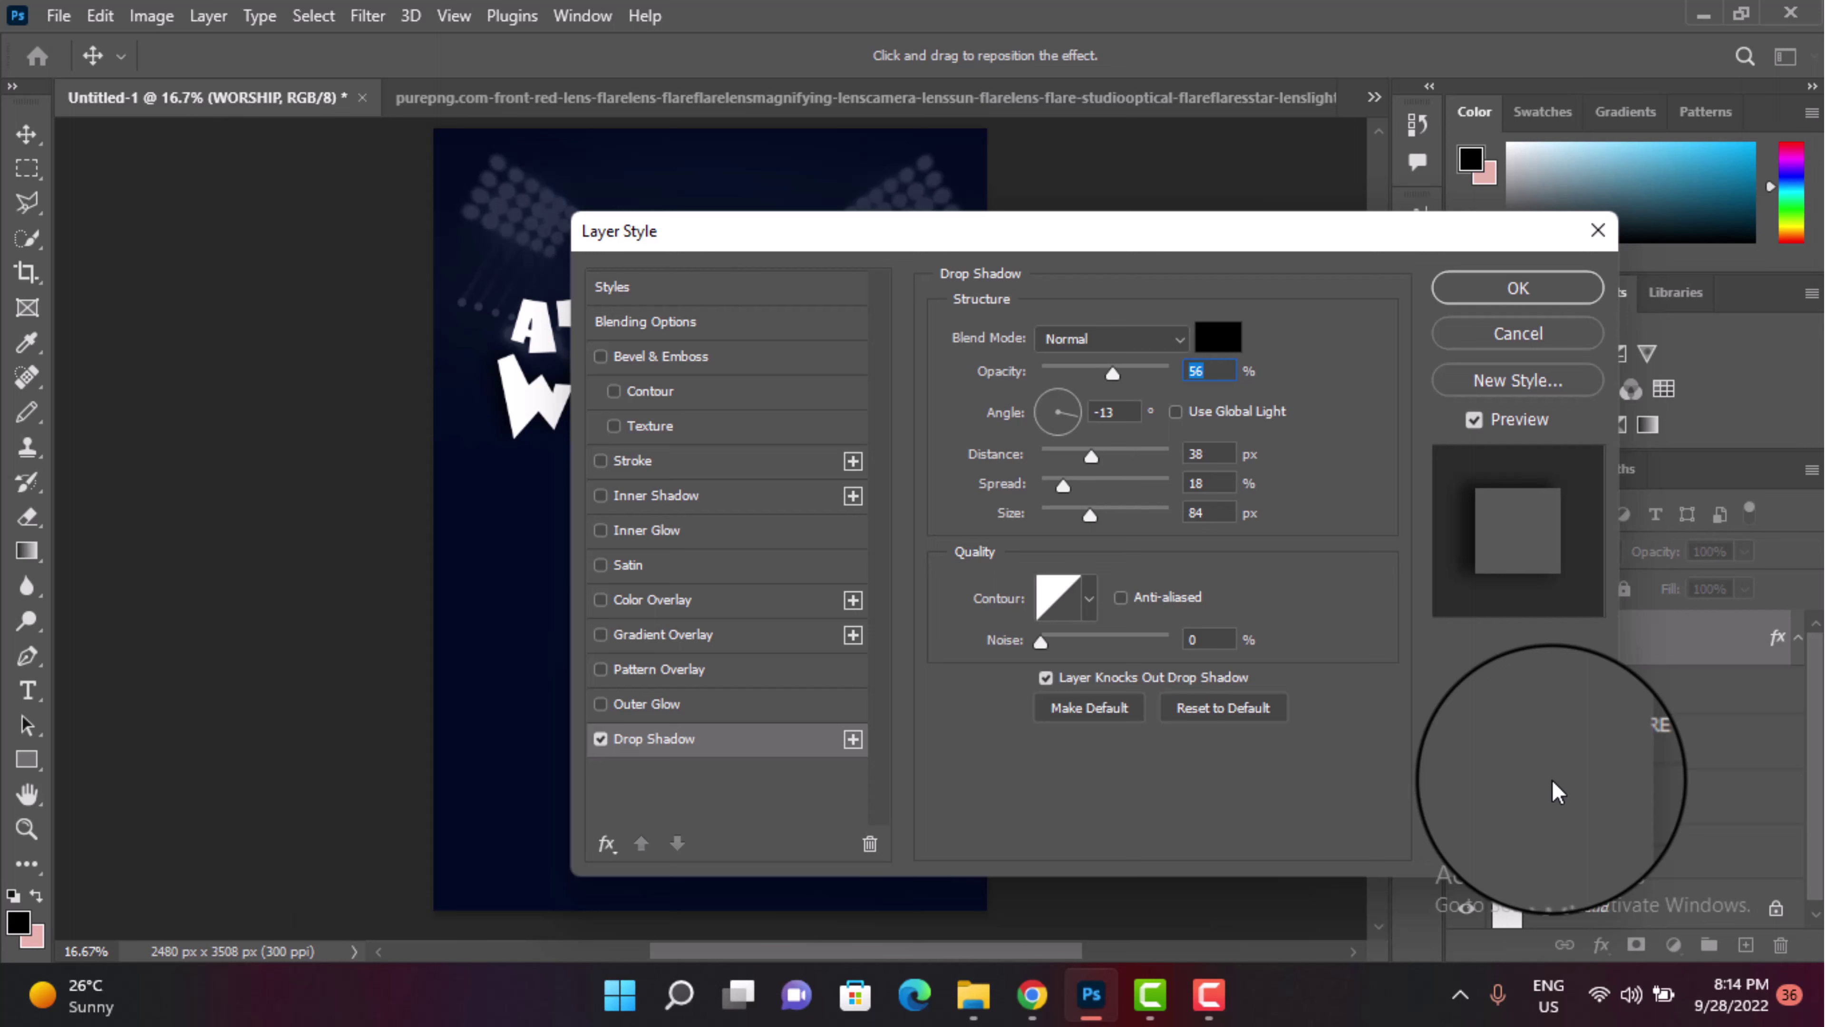
key(Up)
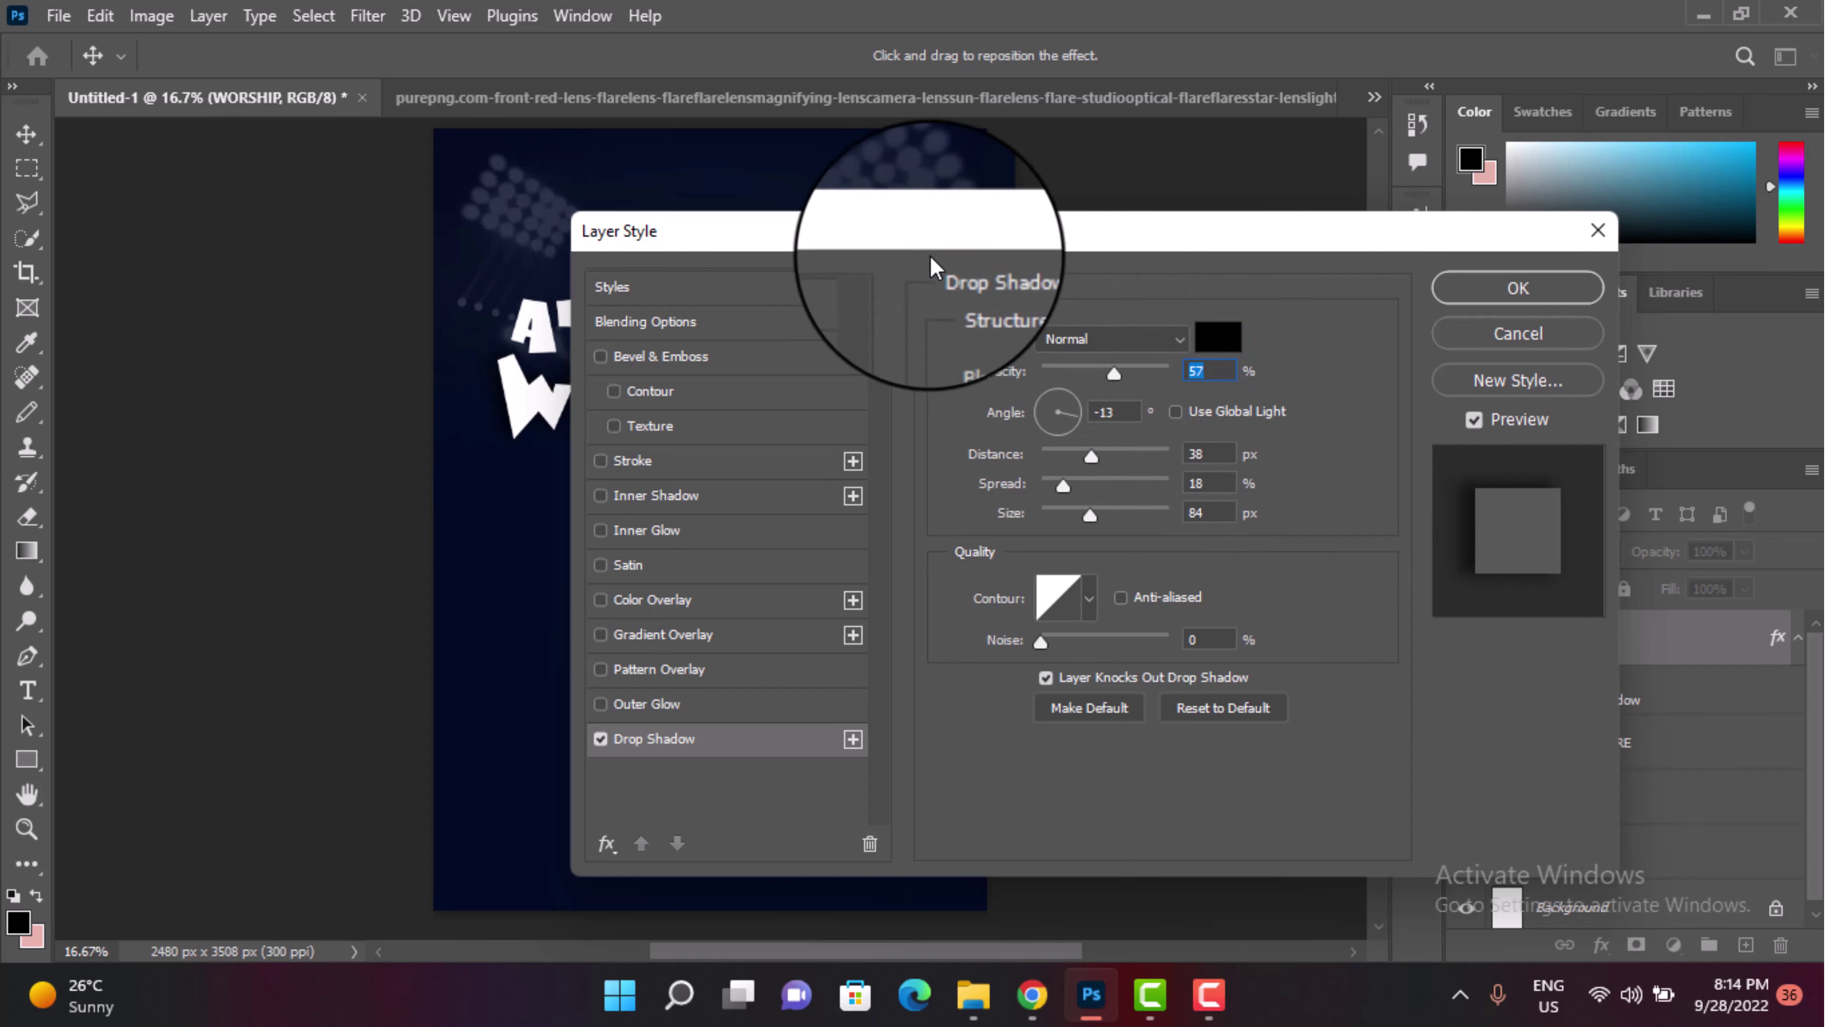
mouse_move(924, 237)
mouse_down()
mouse_move(1271, 170)
mouse_move(855, 200)
mouse_up()
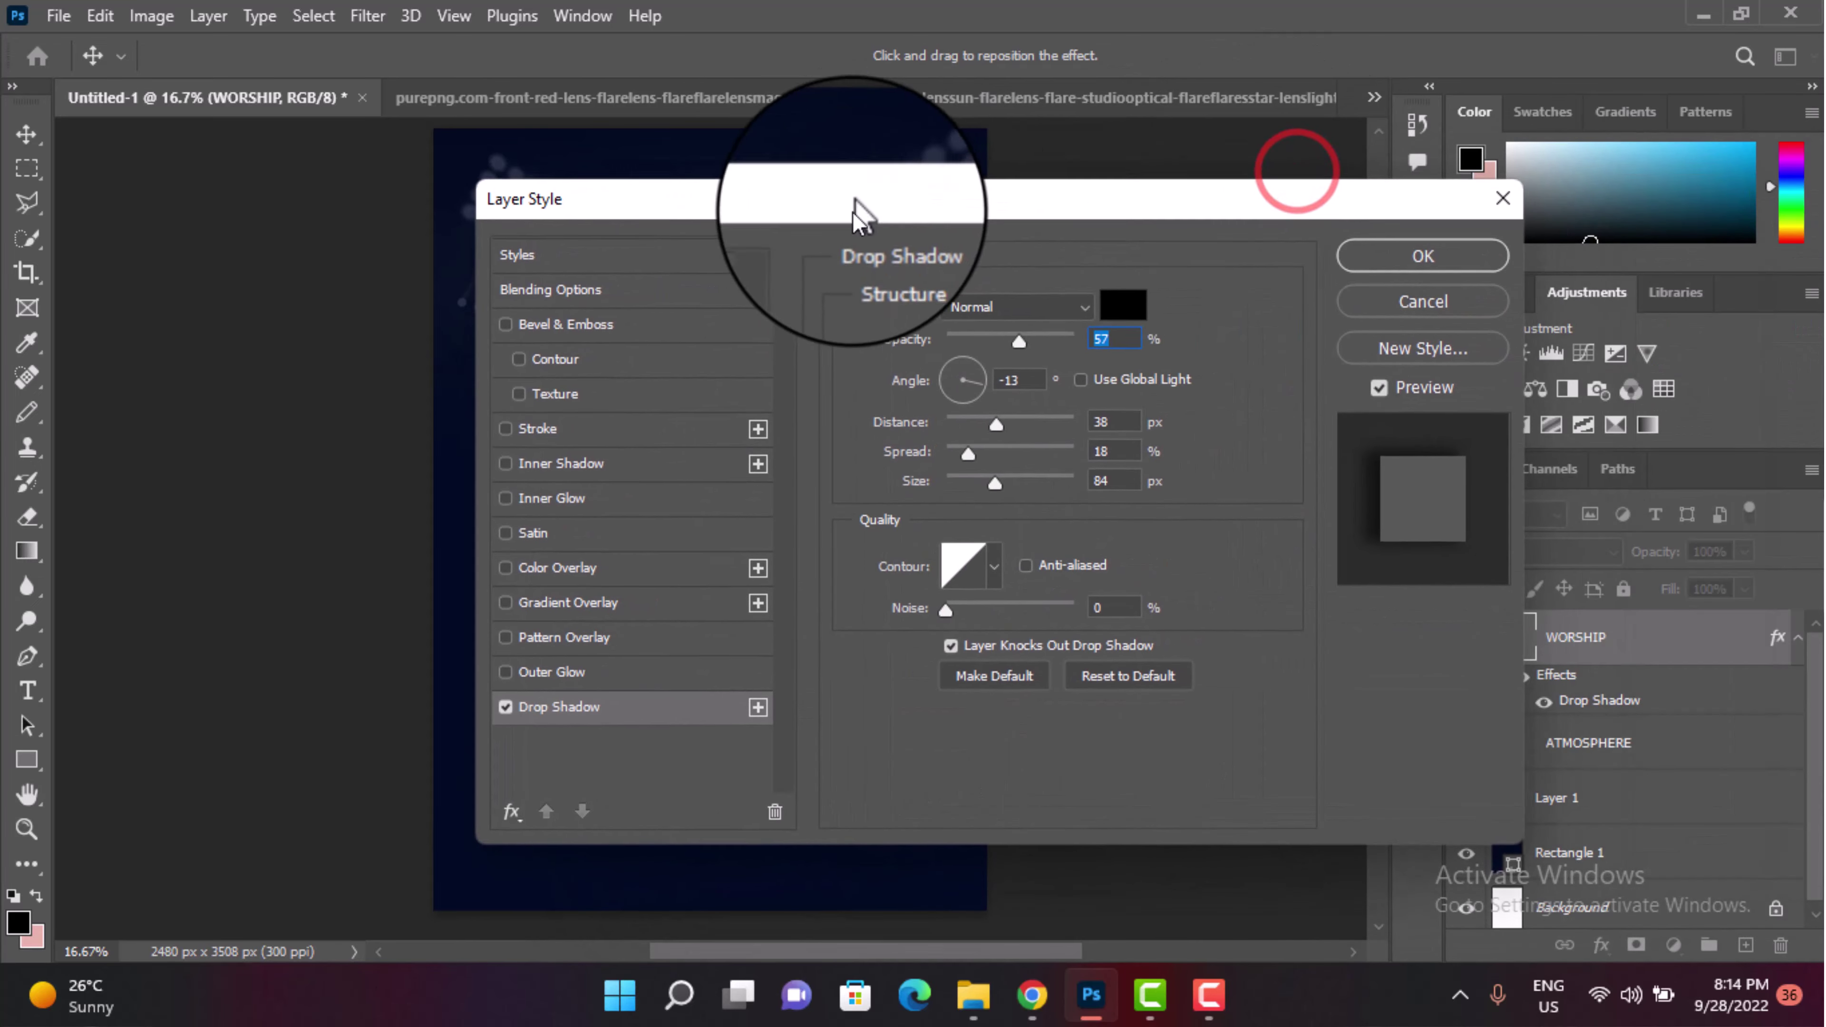
click(1423, 256)
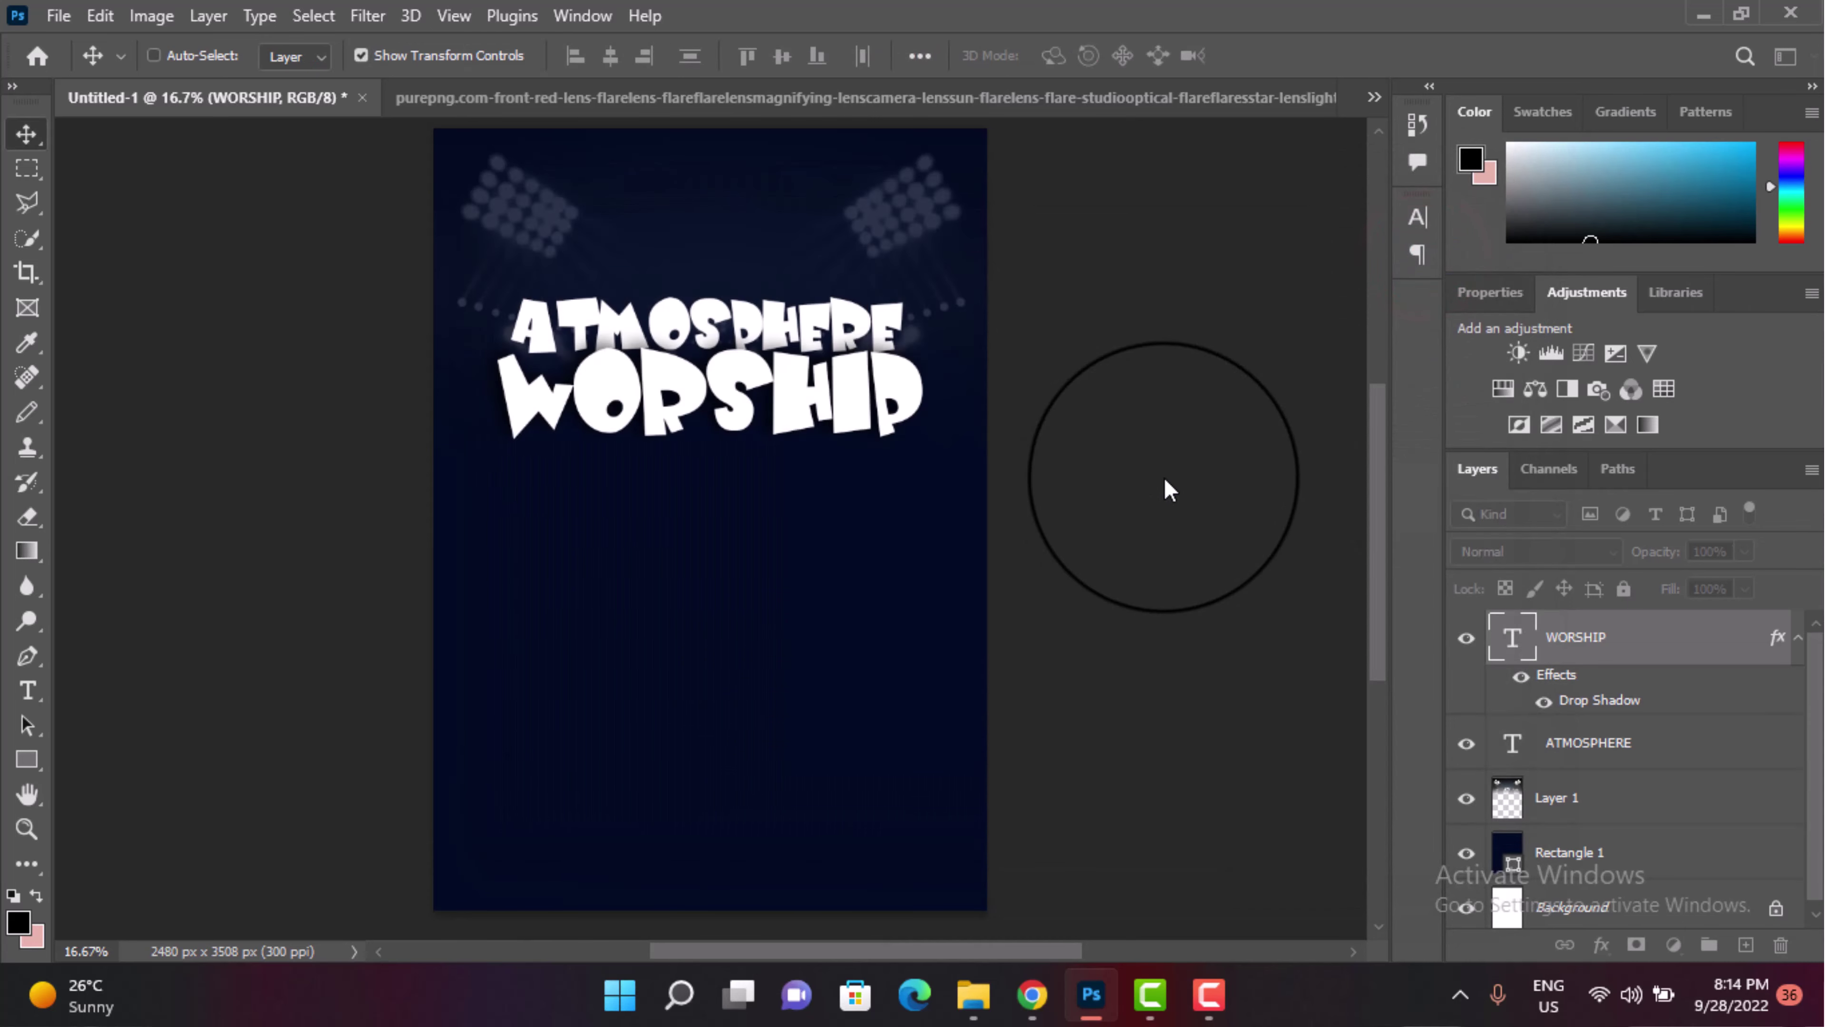
drag(1164, 490, 913, 610)
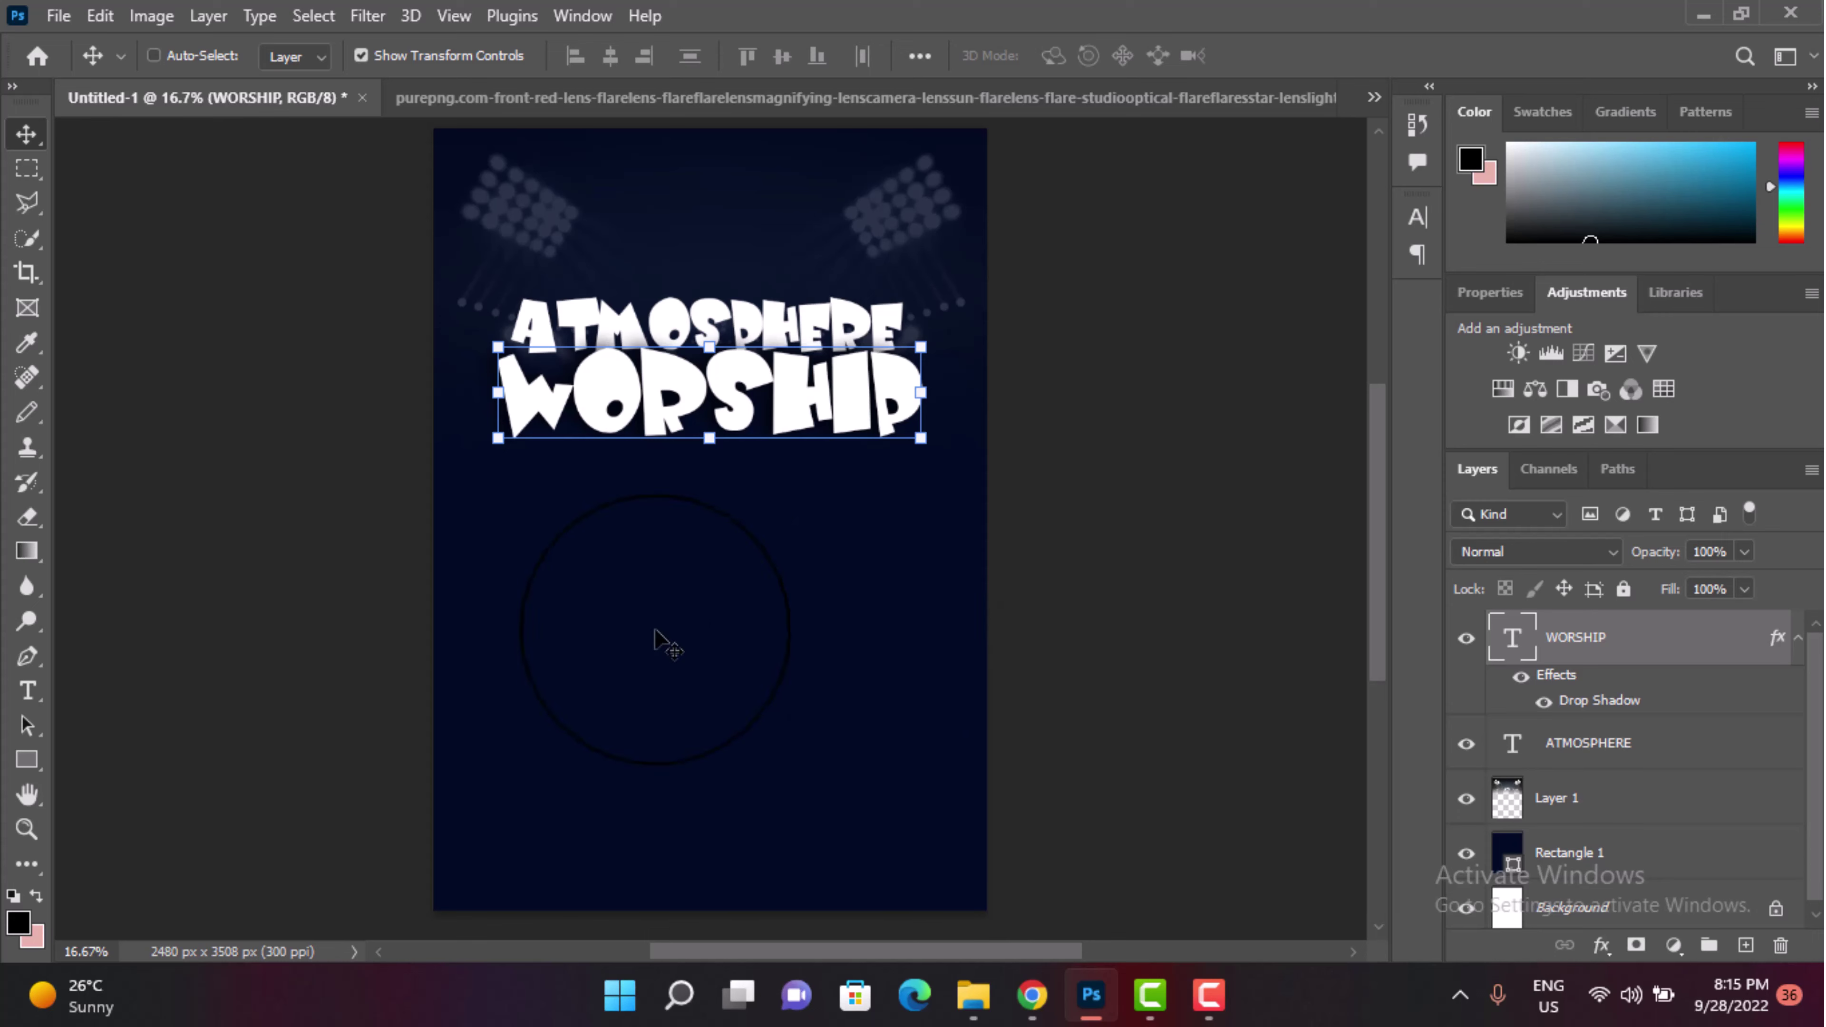
Step: Copy the lens-flare layer from its image document, then close that document
click(540, 95)
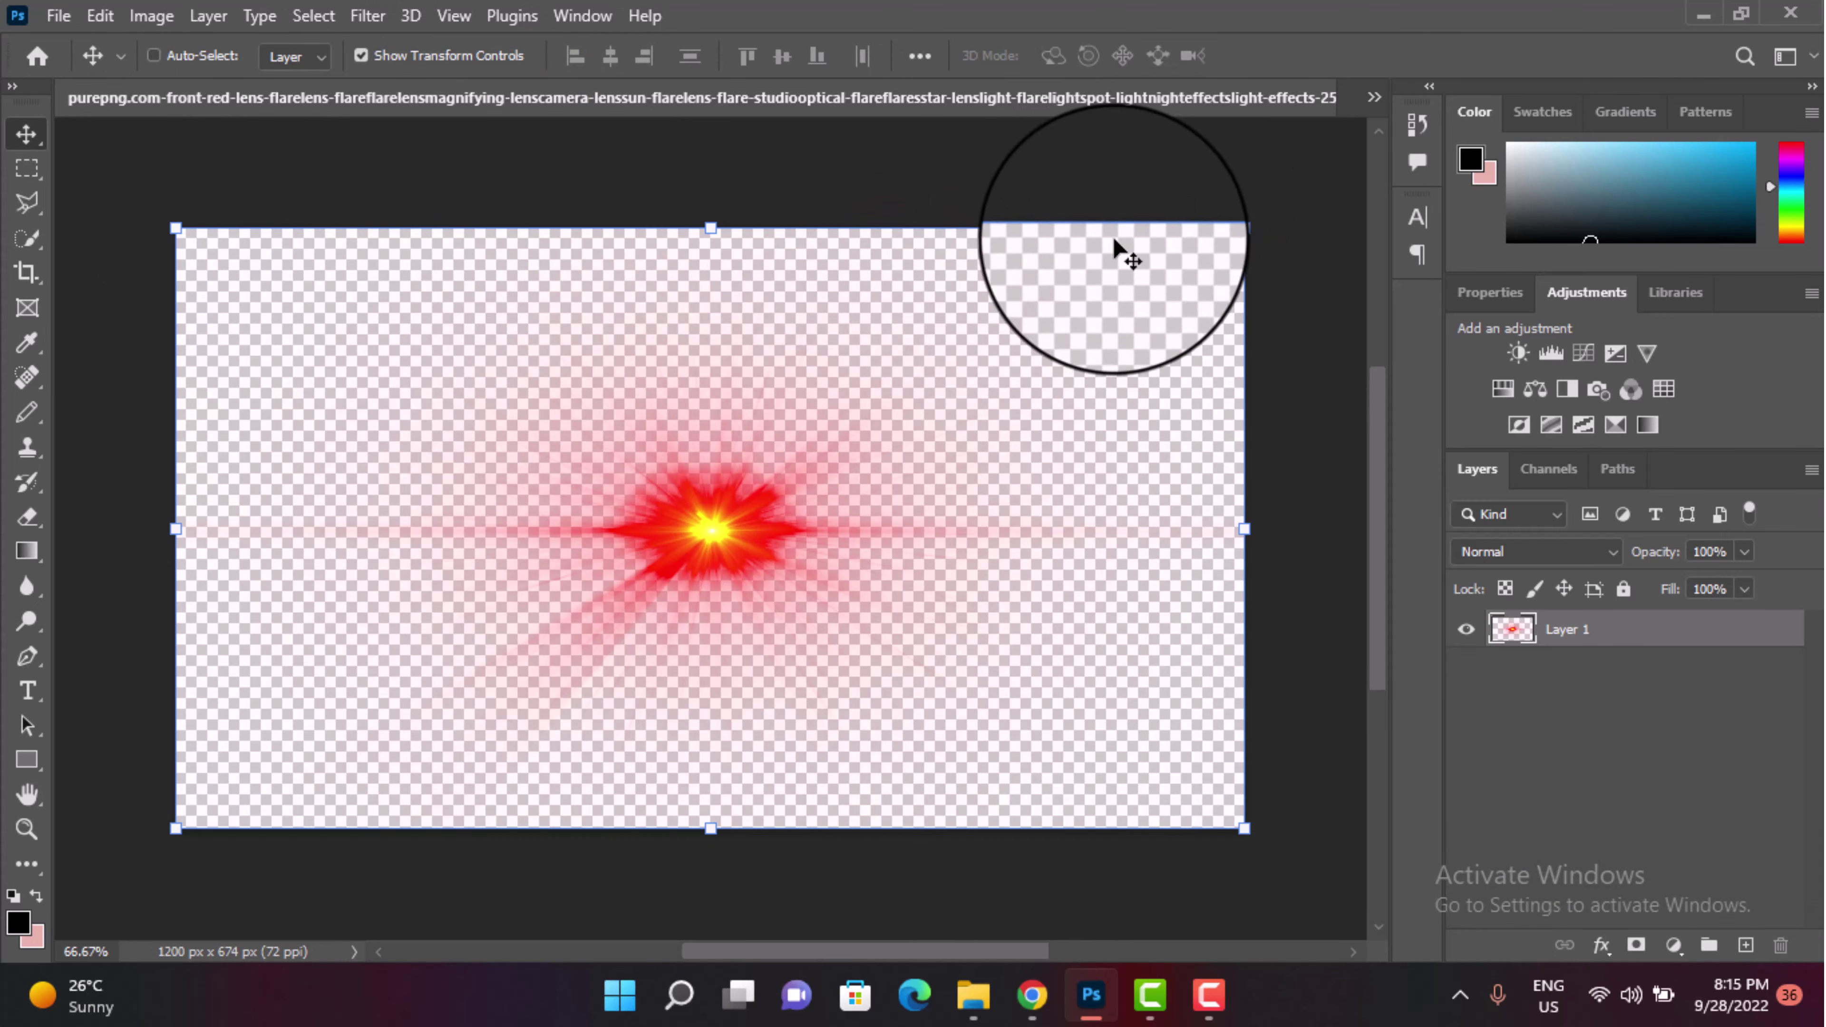
right_click(727, 484)
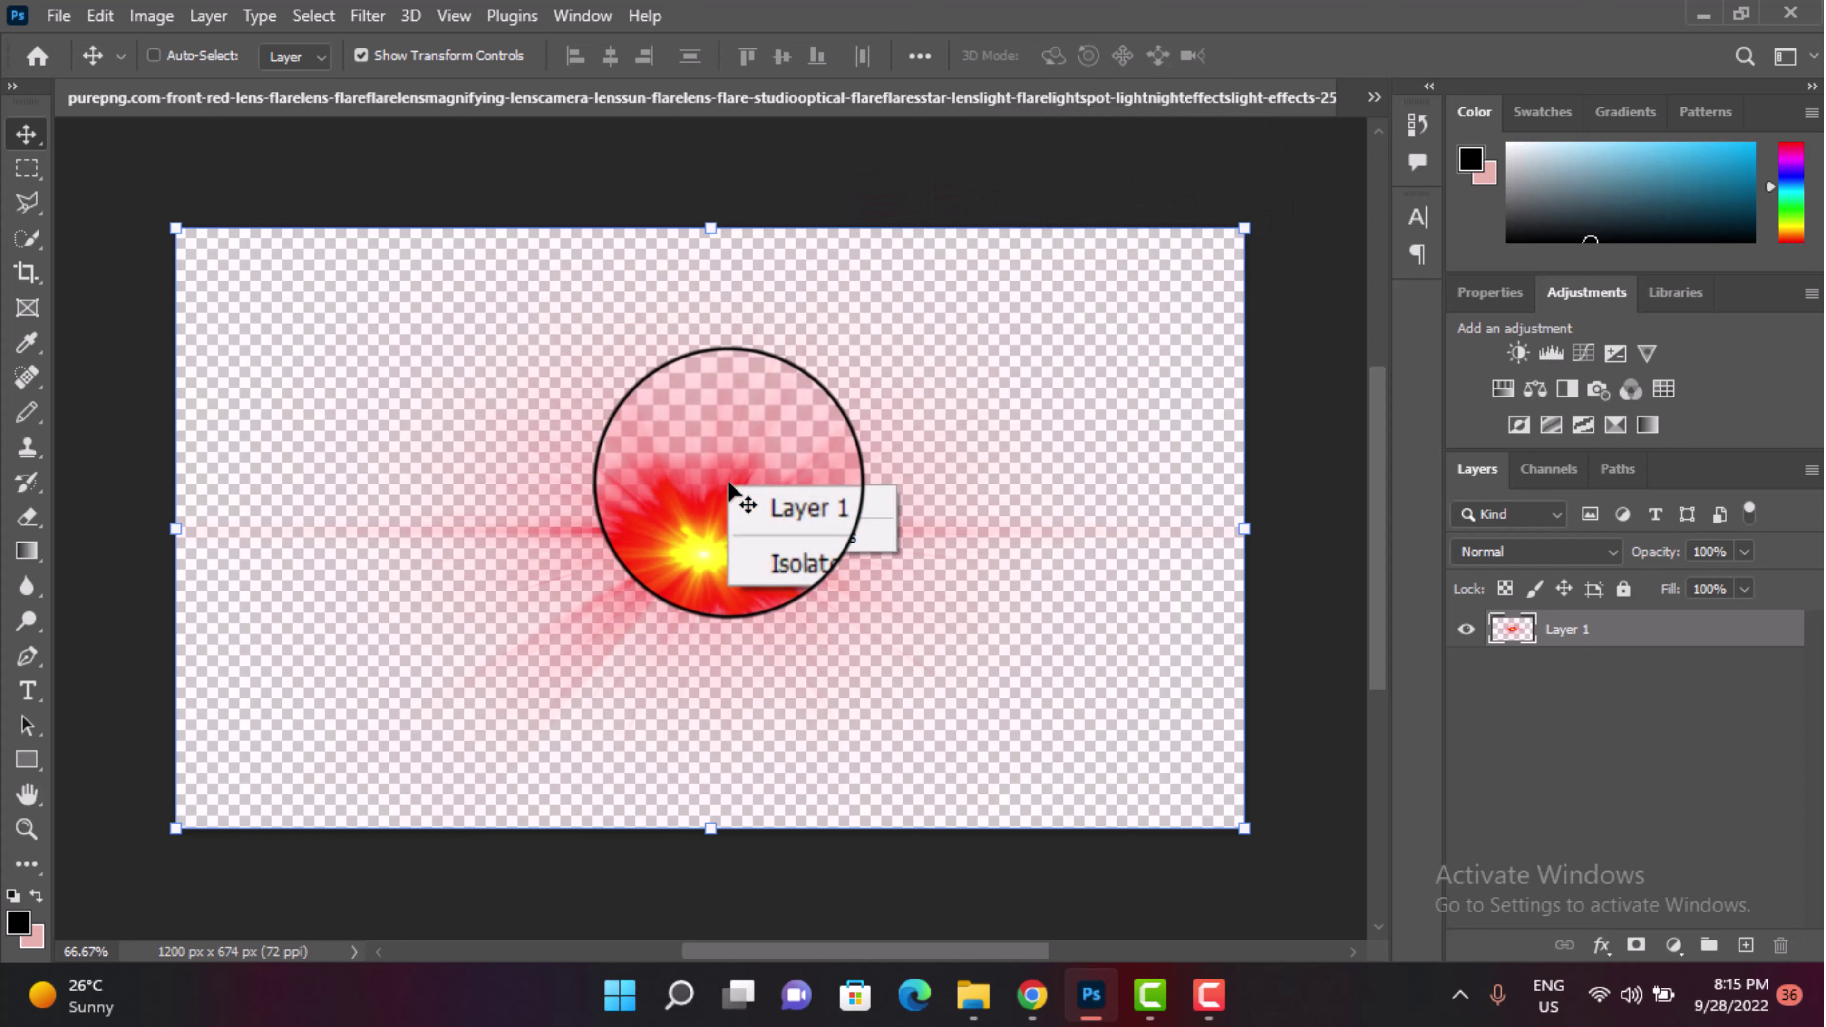
click(701, 394)
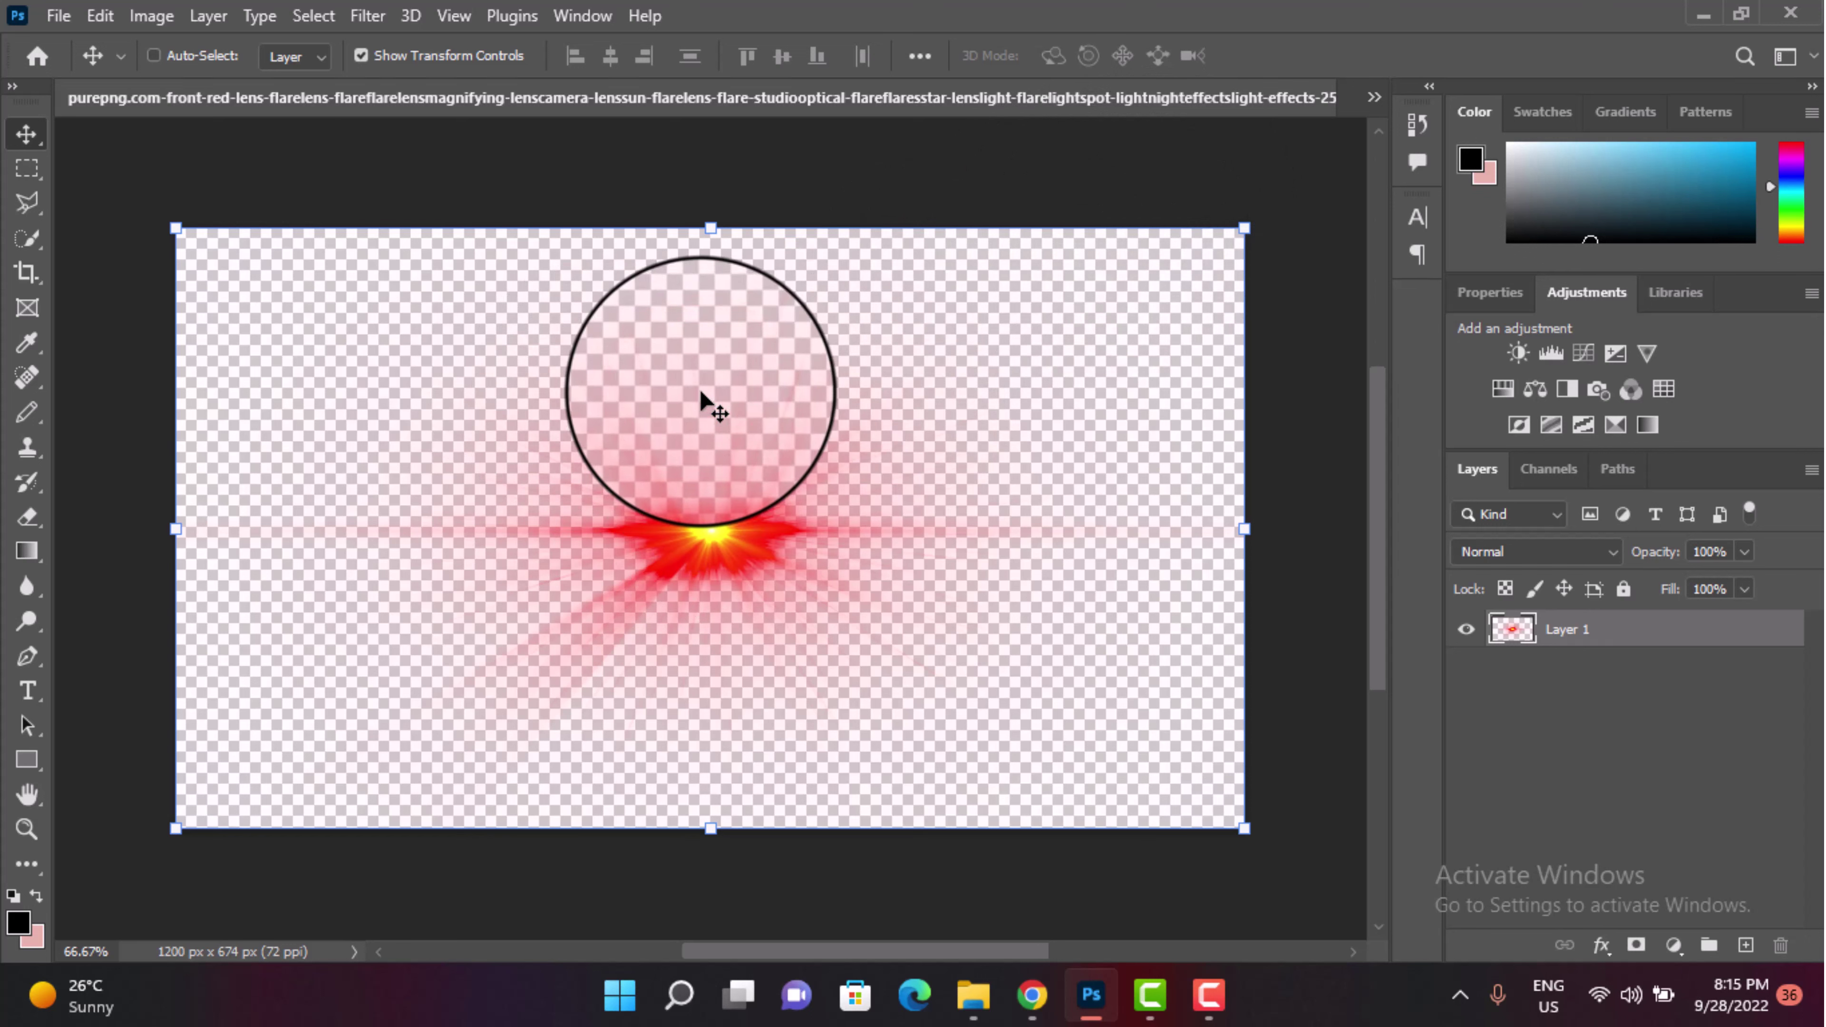
key(ctrl+c)
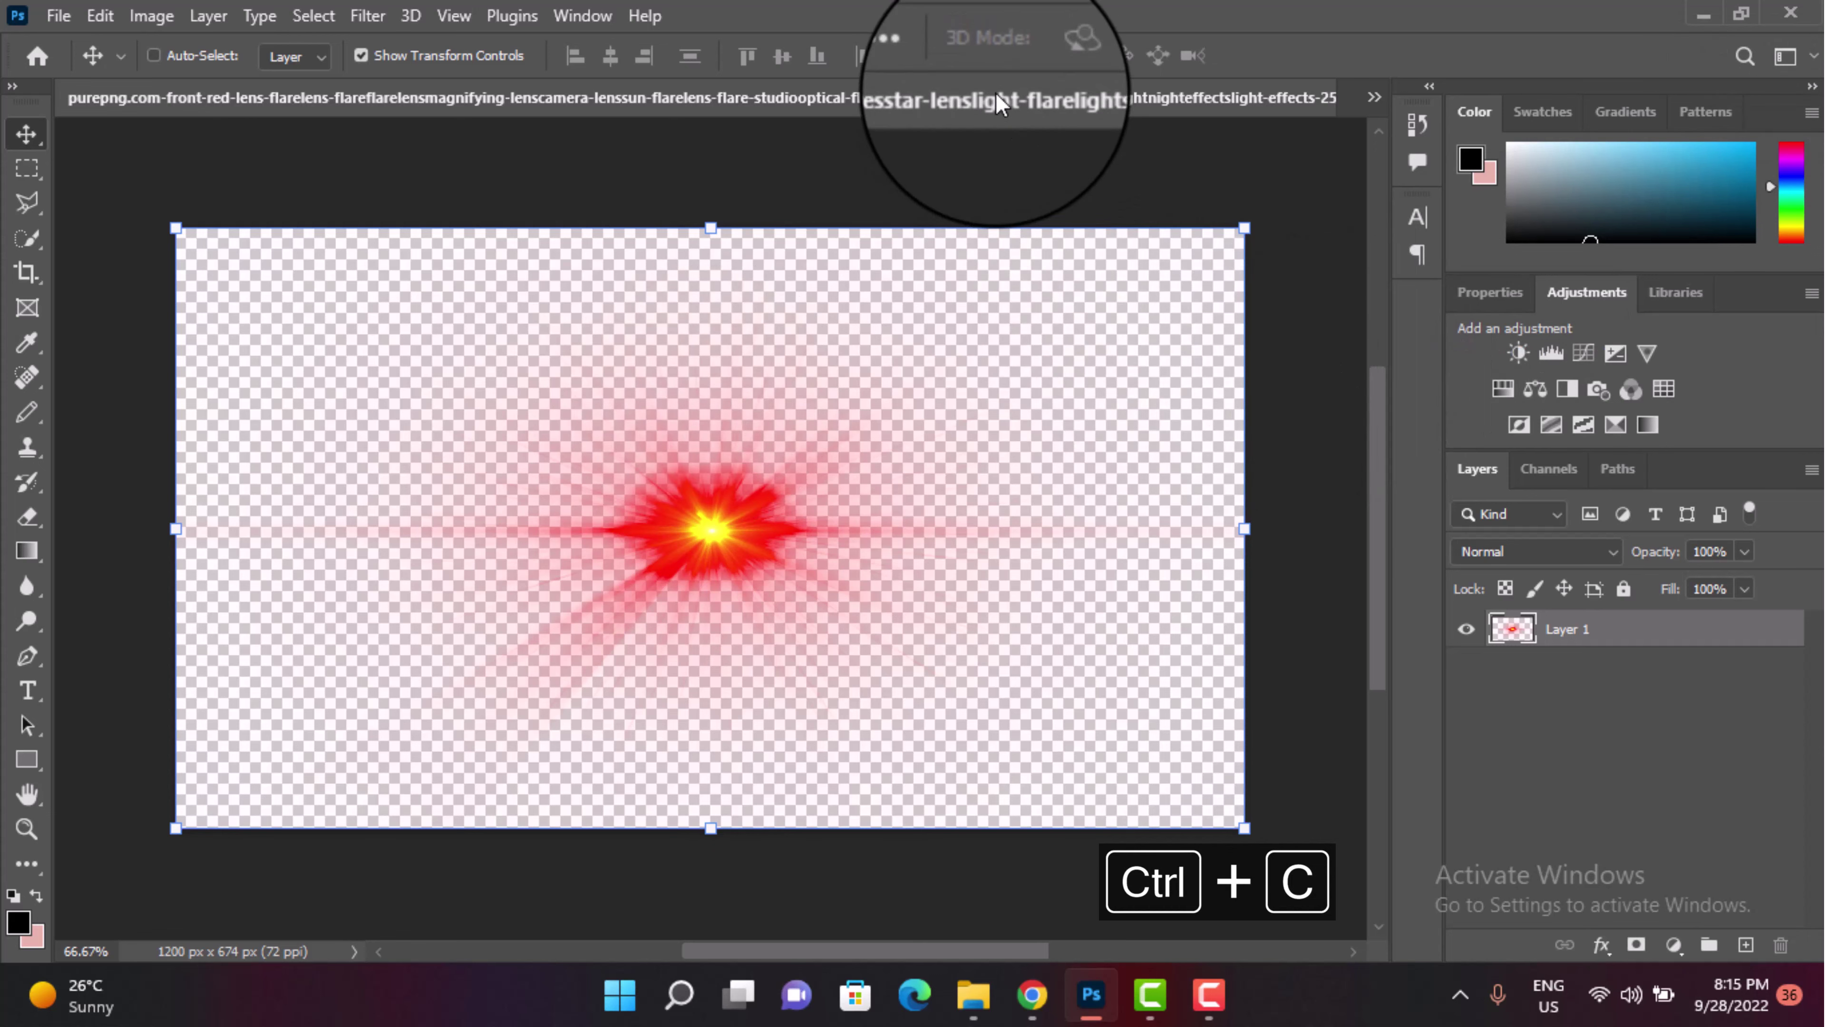
right_click(975, 97)
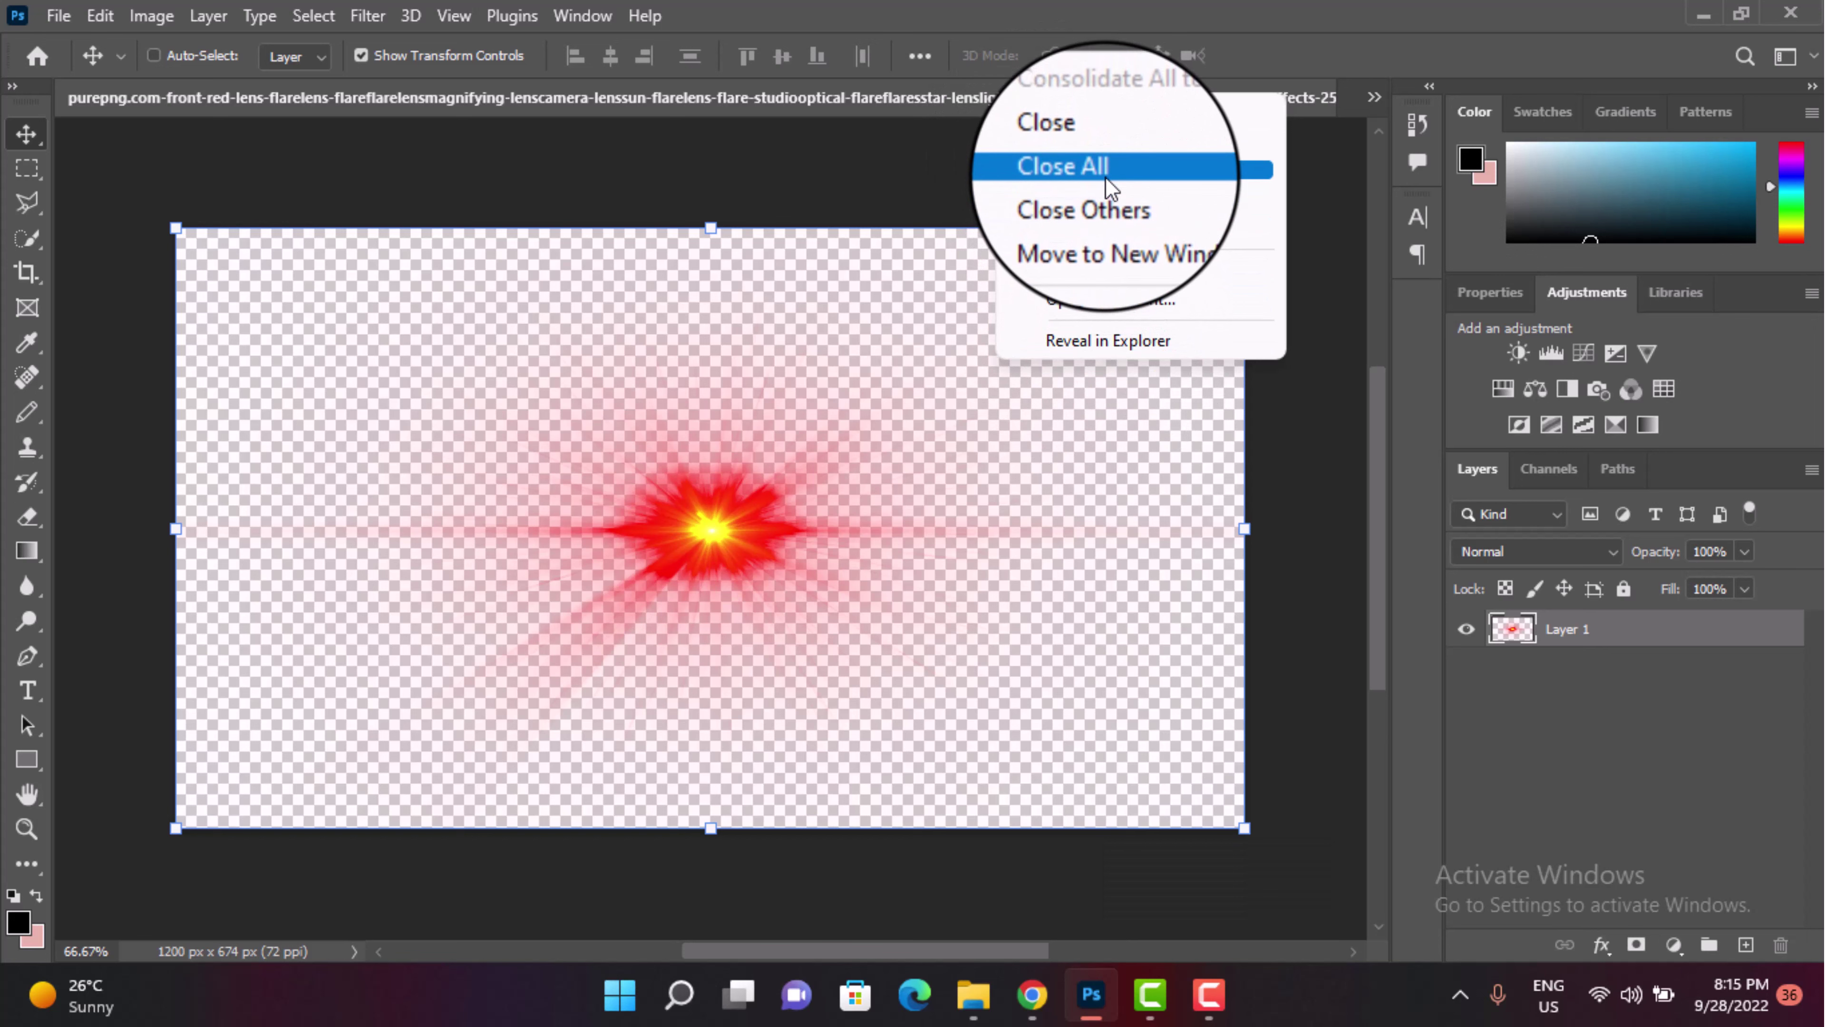
click(1105, 144)
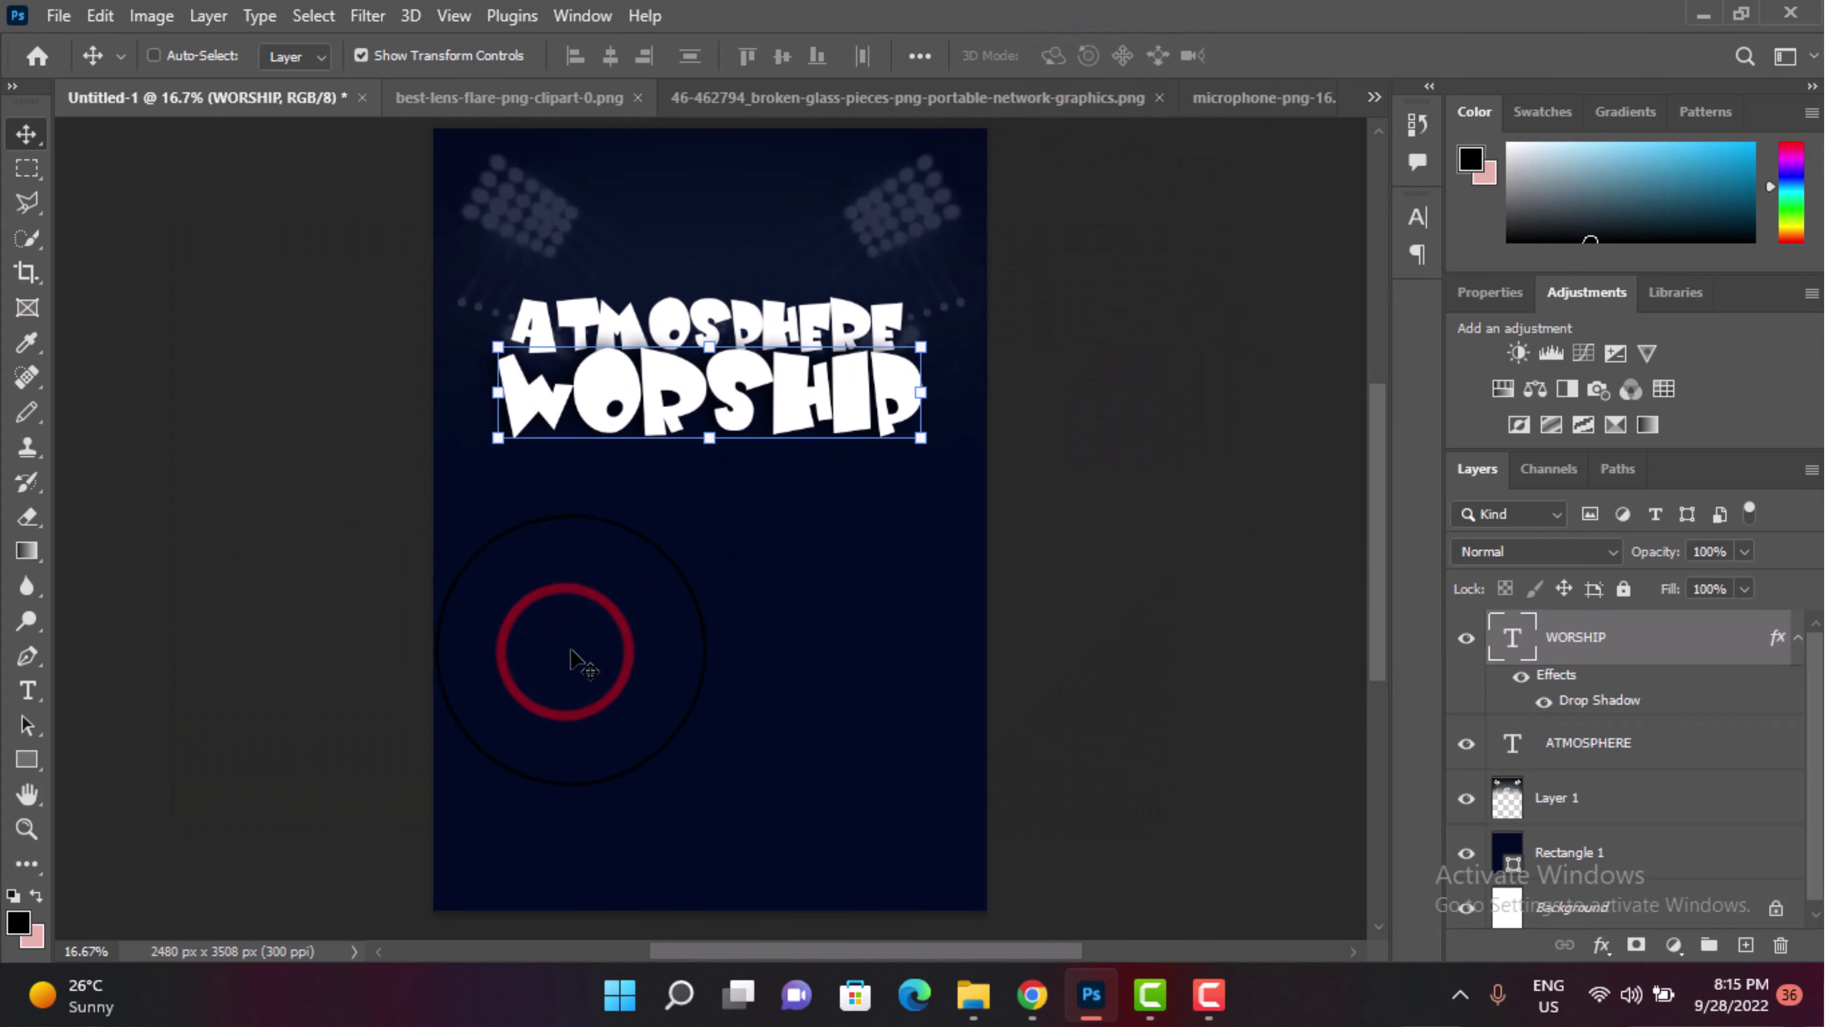
Step: Paste the lens flare into the poster over the titles and set it to Screen blending
key(ctrl+v)
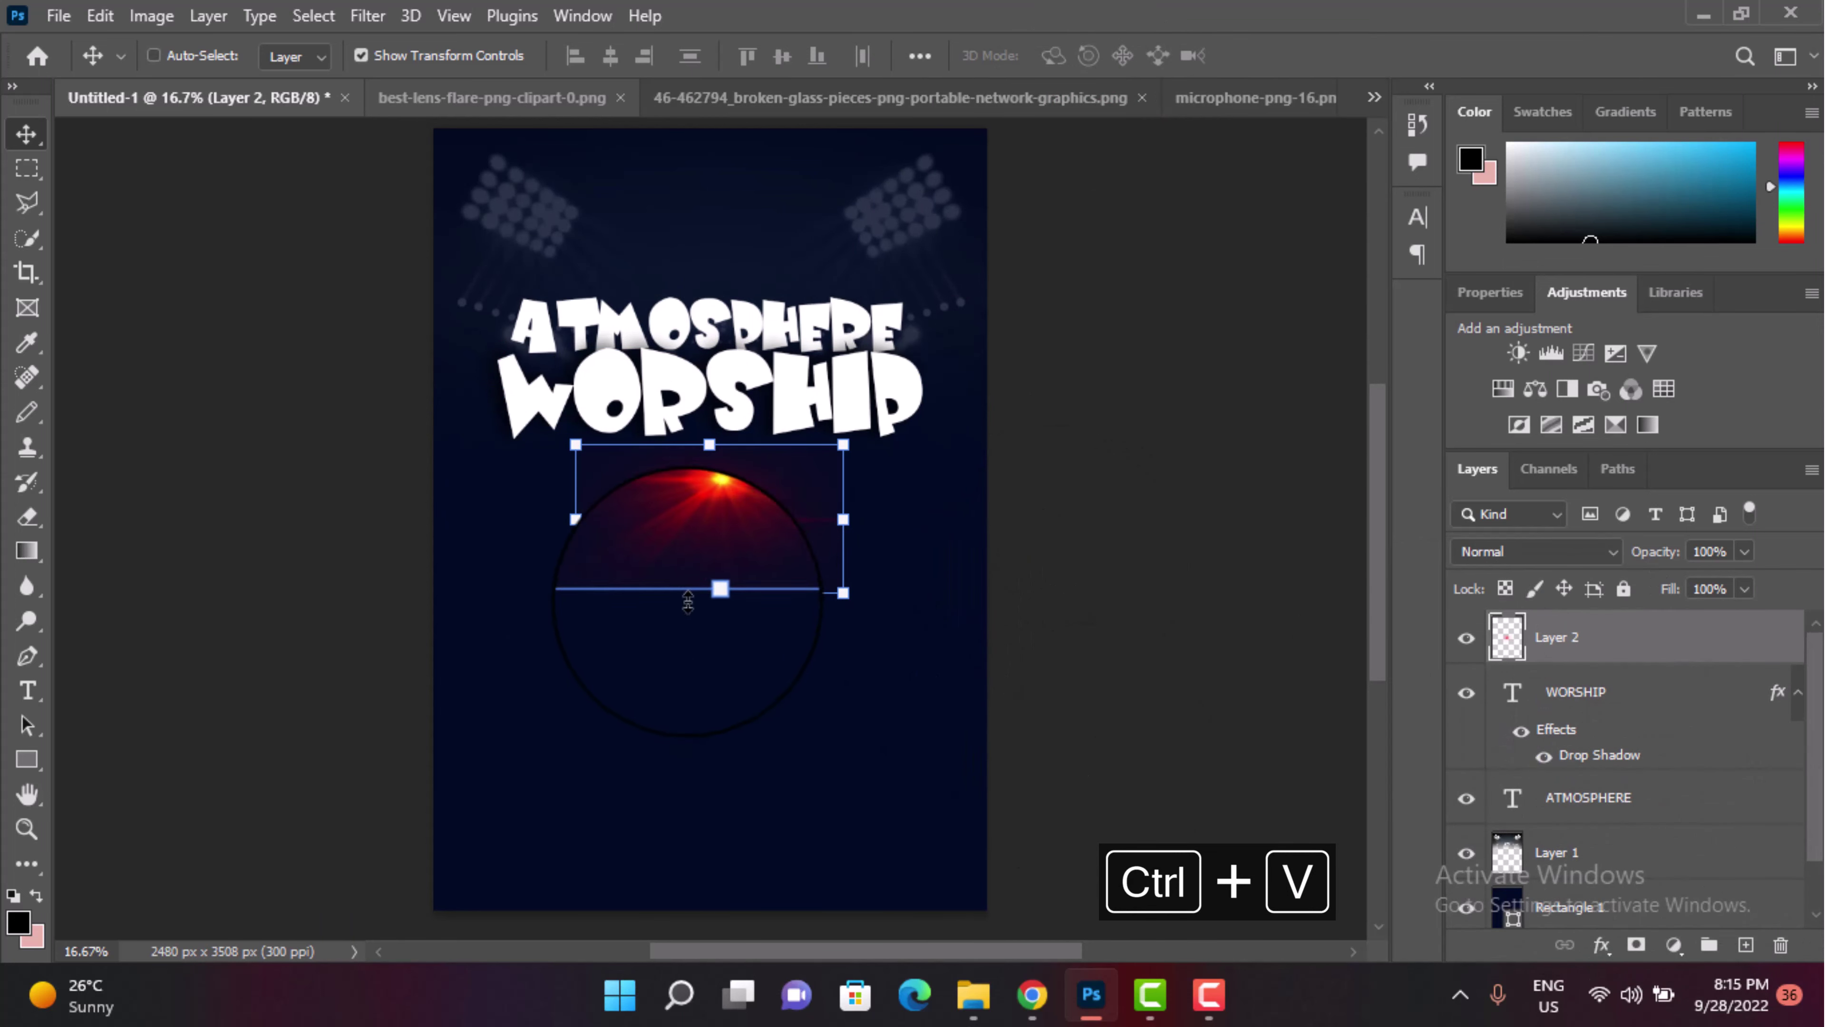
drag(705, 523, 680, 352)
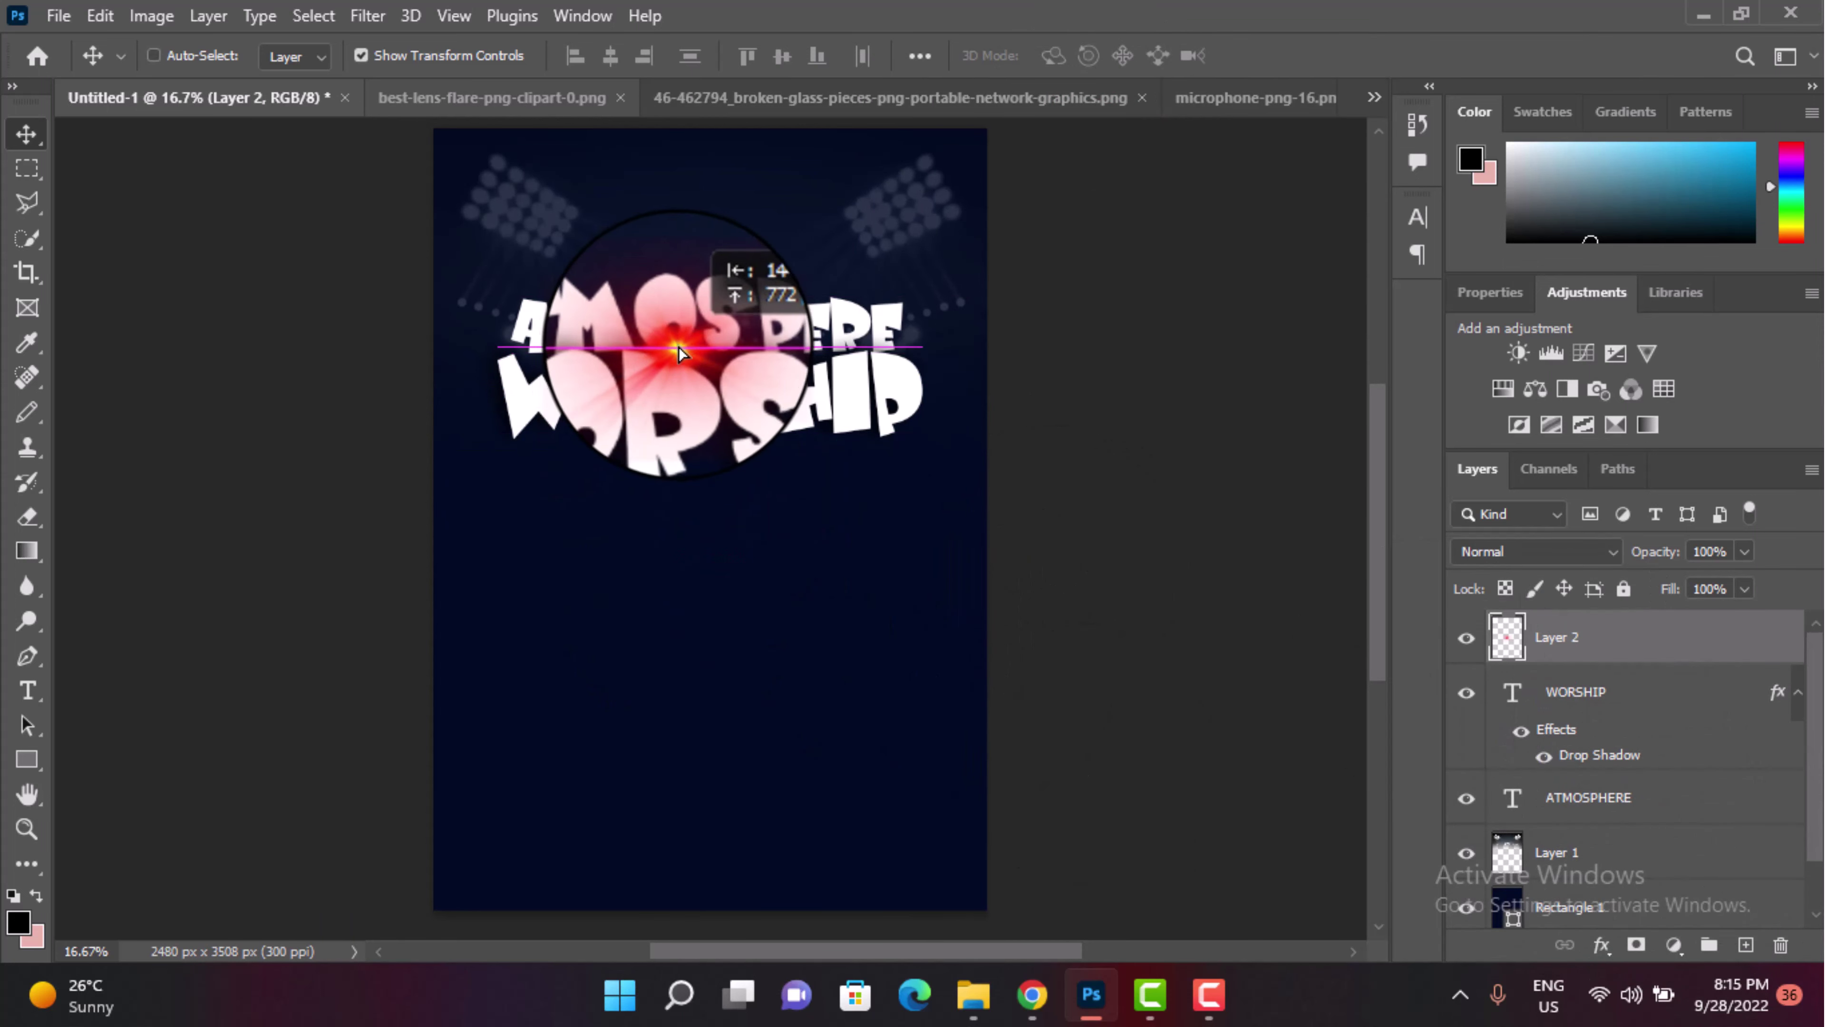
click(1601, 552)
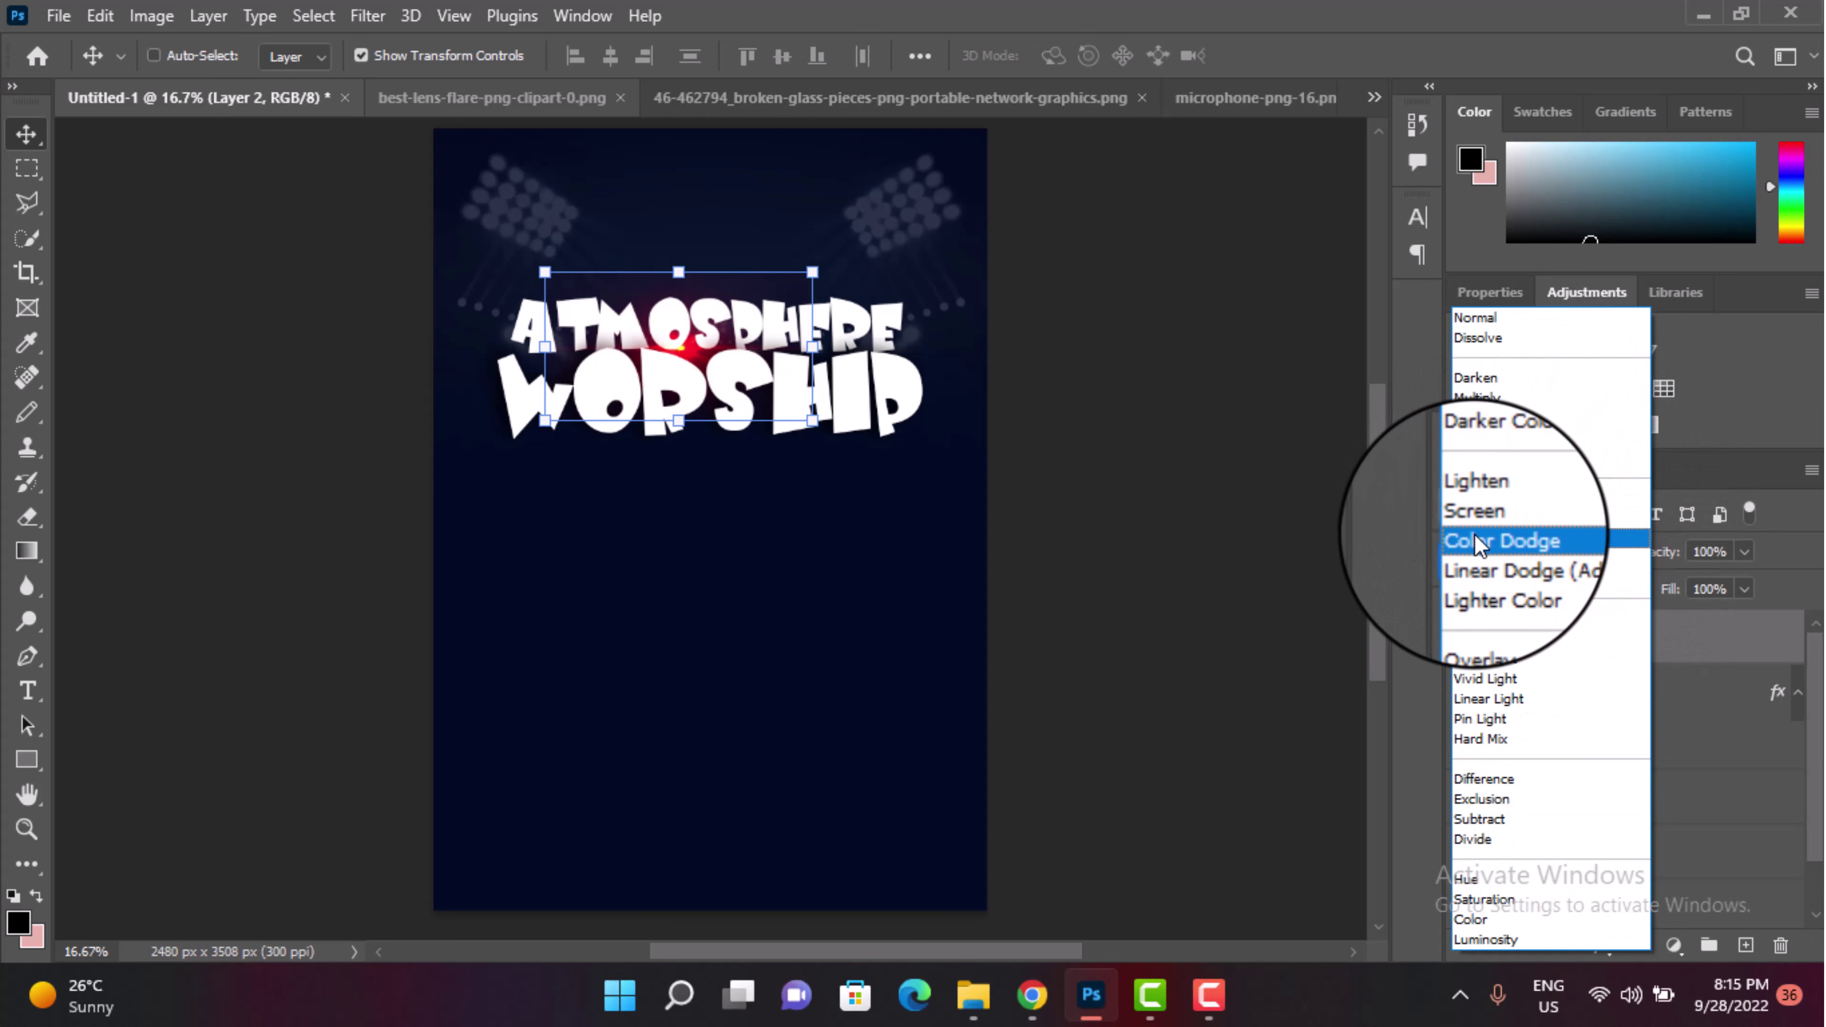
click(1477, 513)
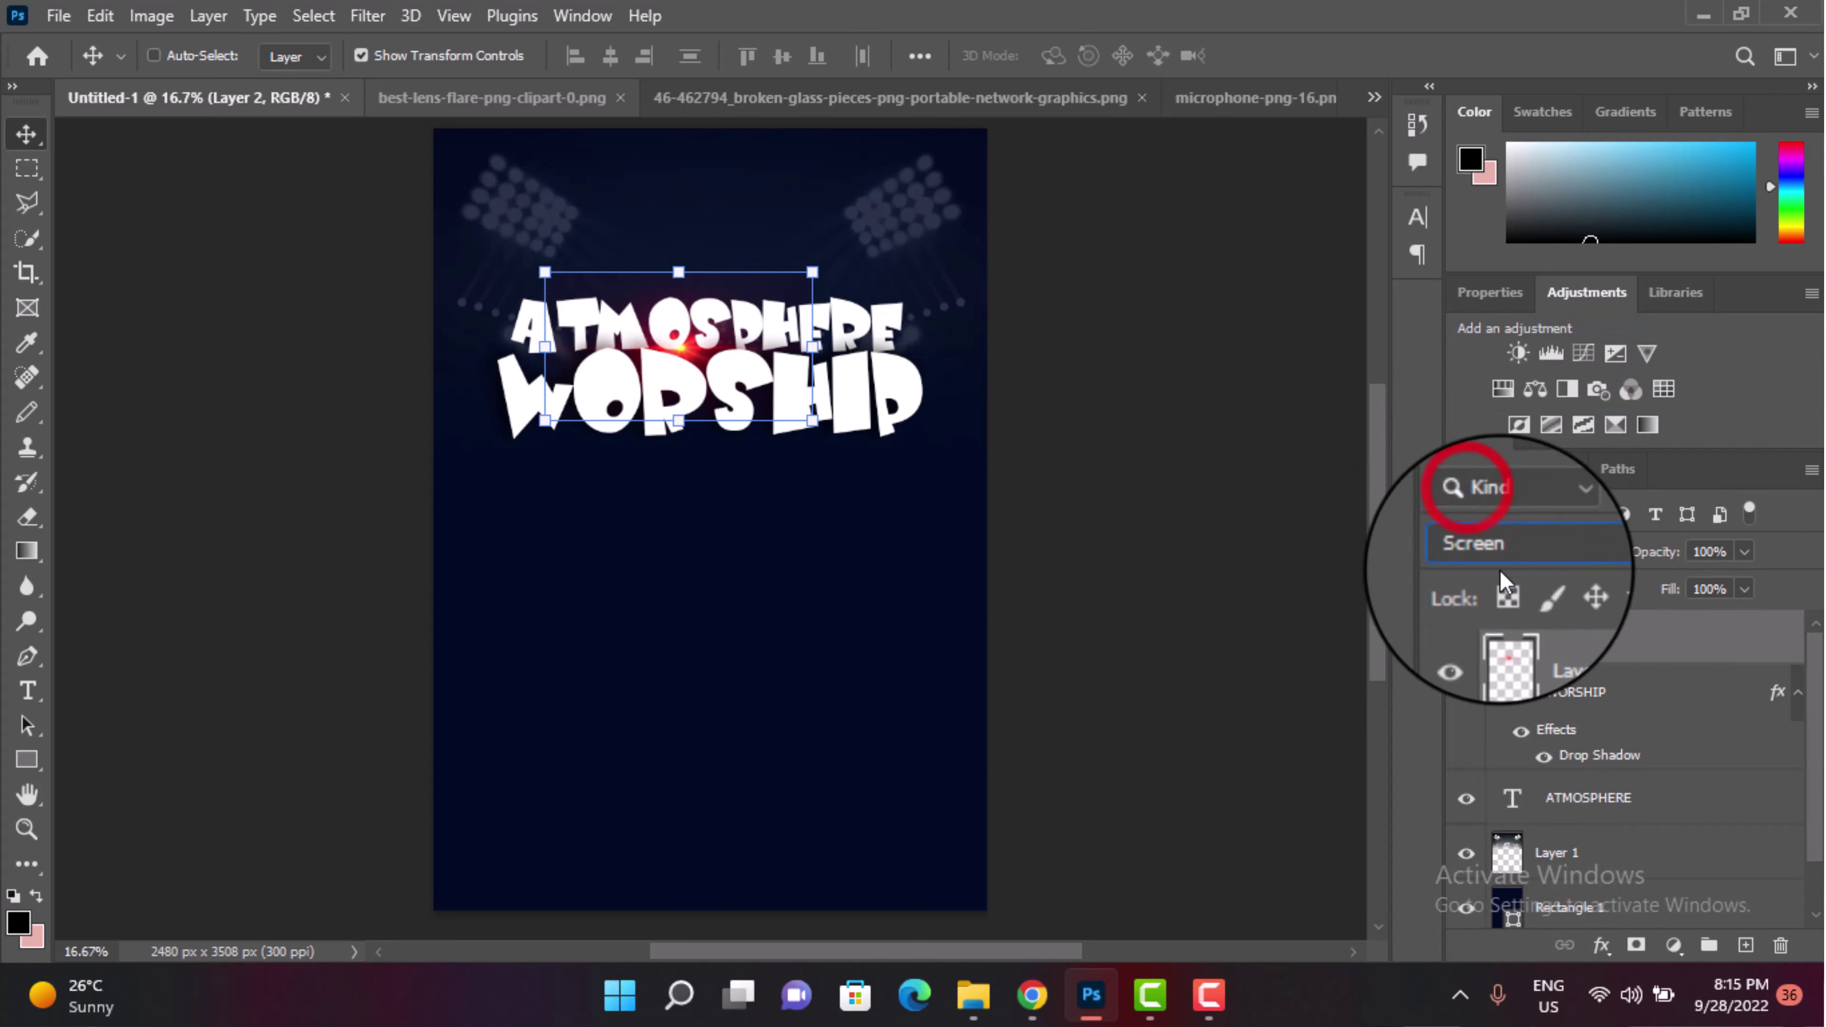
Step: Scale the lens-flare Layer 2 to about 153% and shift it slightly left behind the title
drag(812, 346, 932, 316)
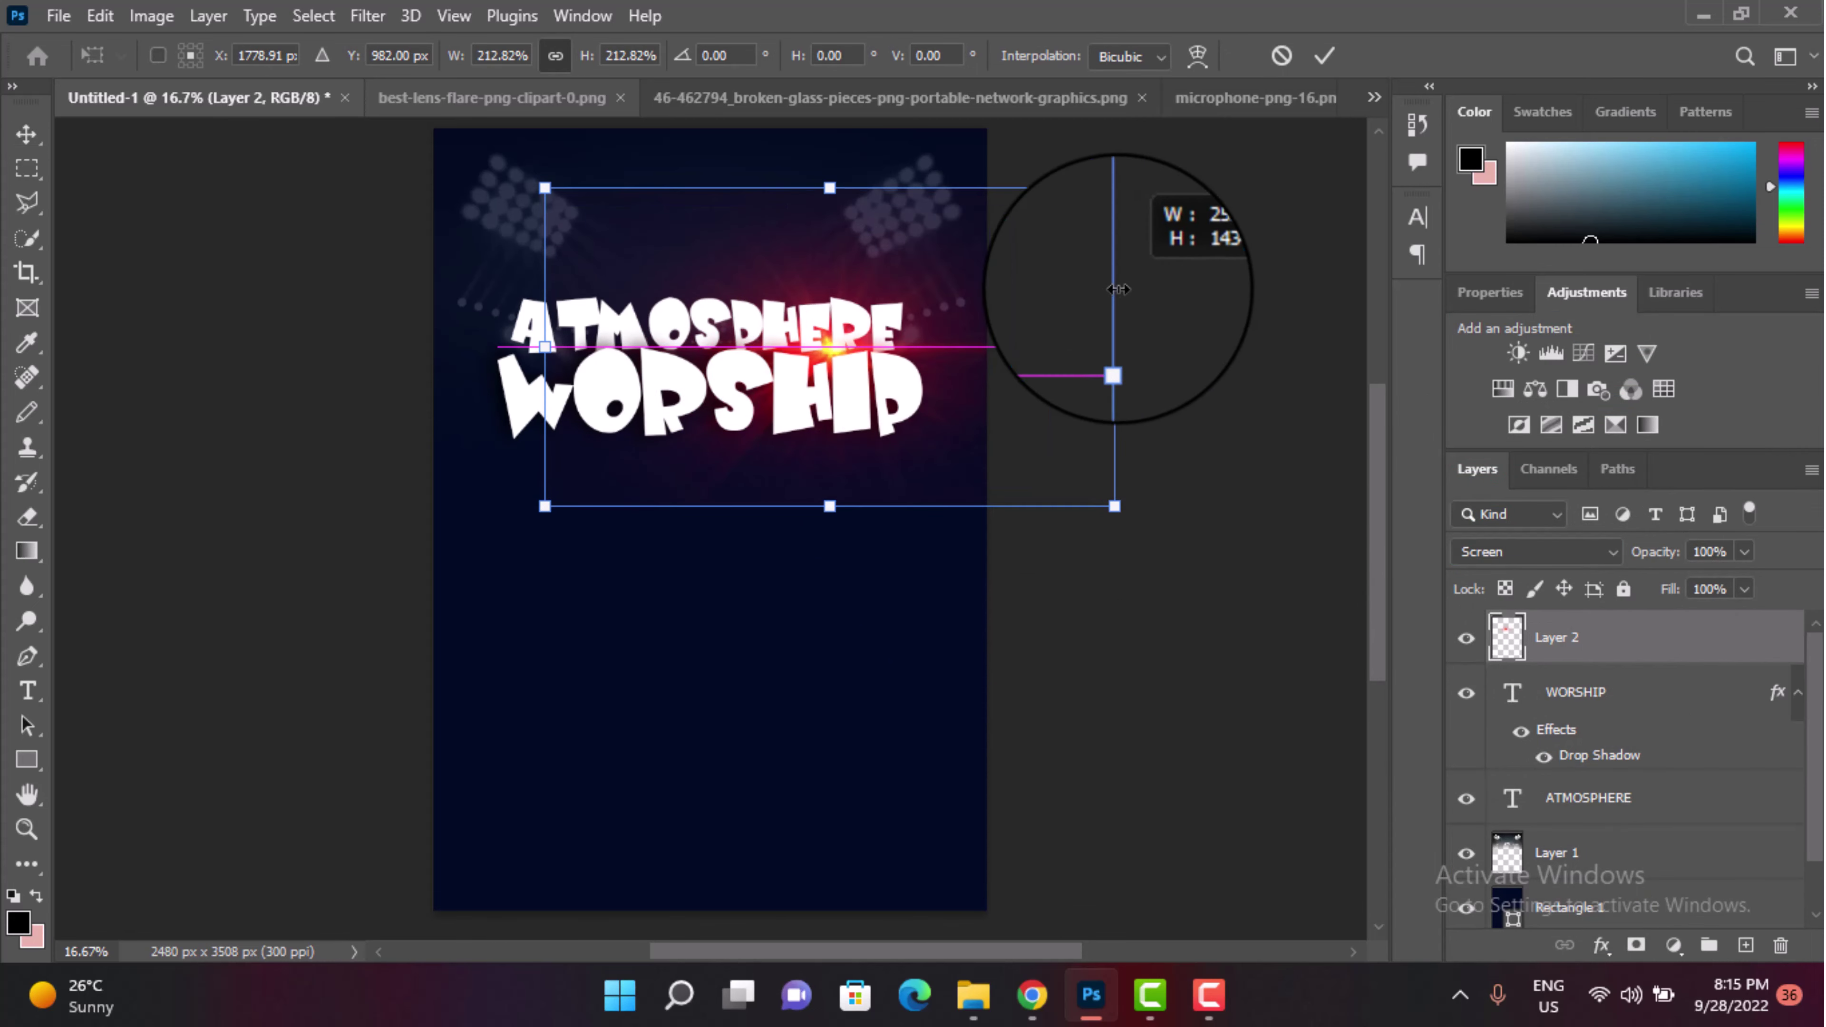
drag(931, 316, 1143, 317)
mouse_move(848, 421)
mouse_down()
mouse_move(1143, 354)
mouse_move(956, 352)
mouse_up()
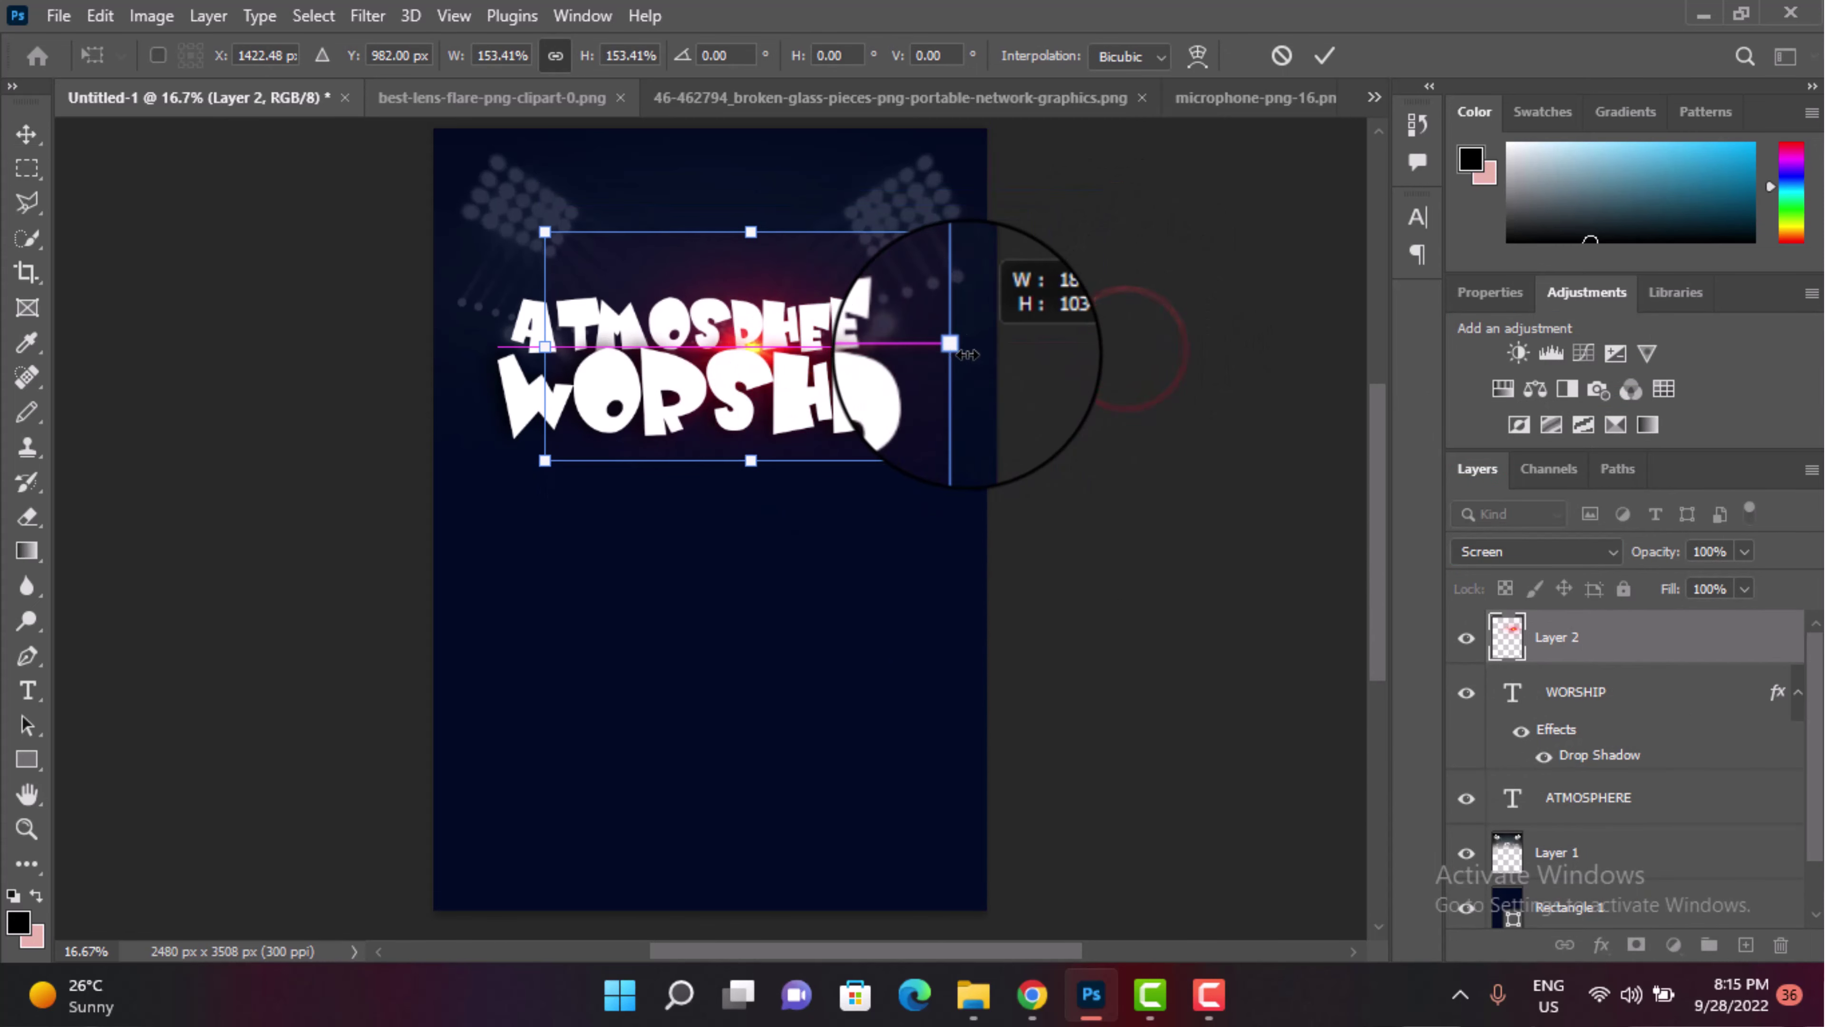
drag(838, 346, 993, 375)
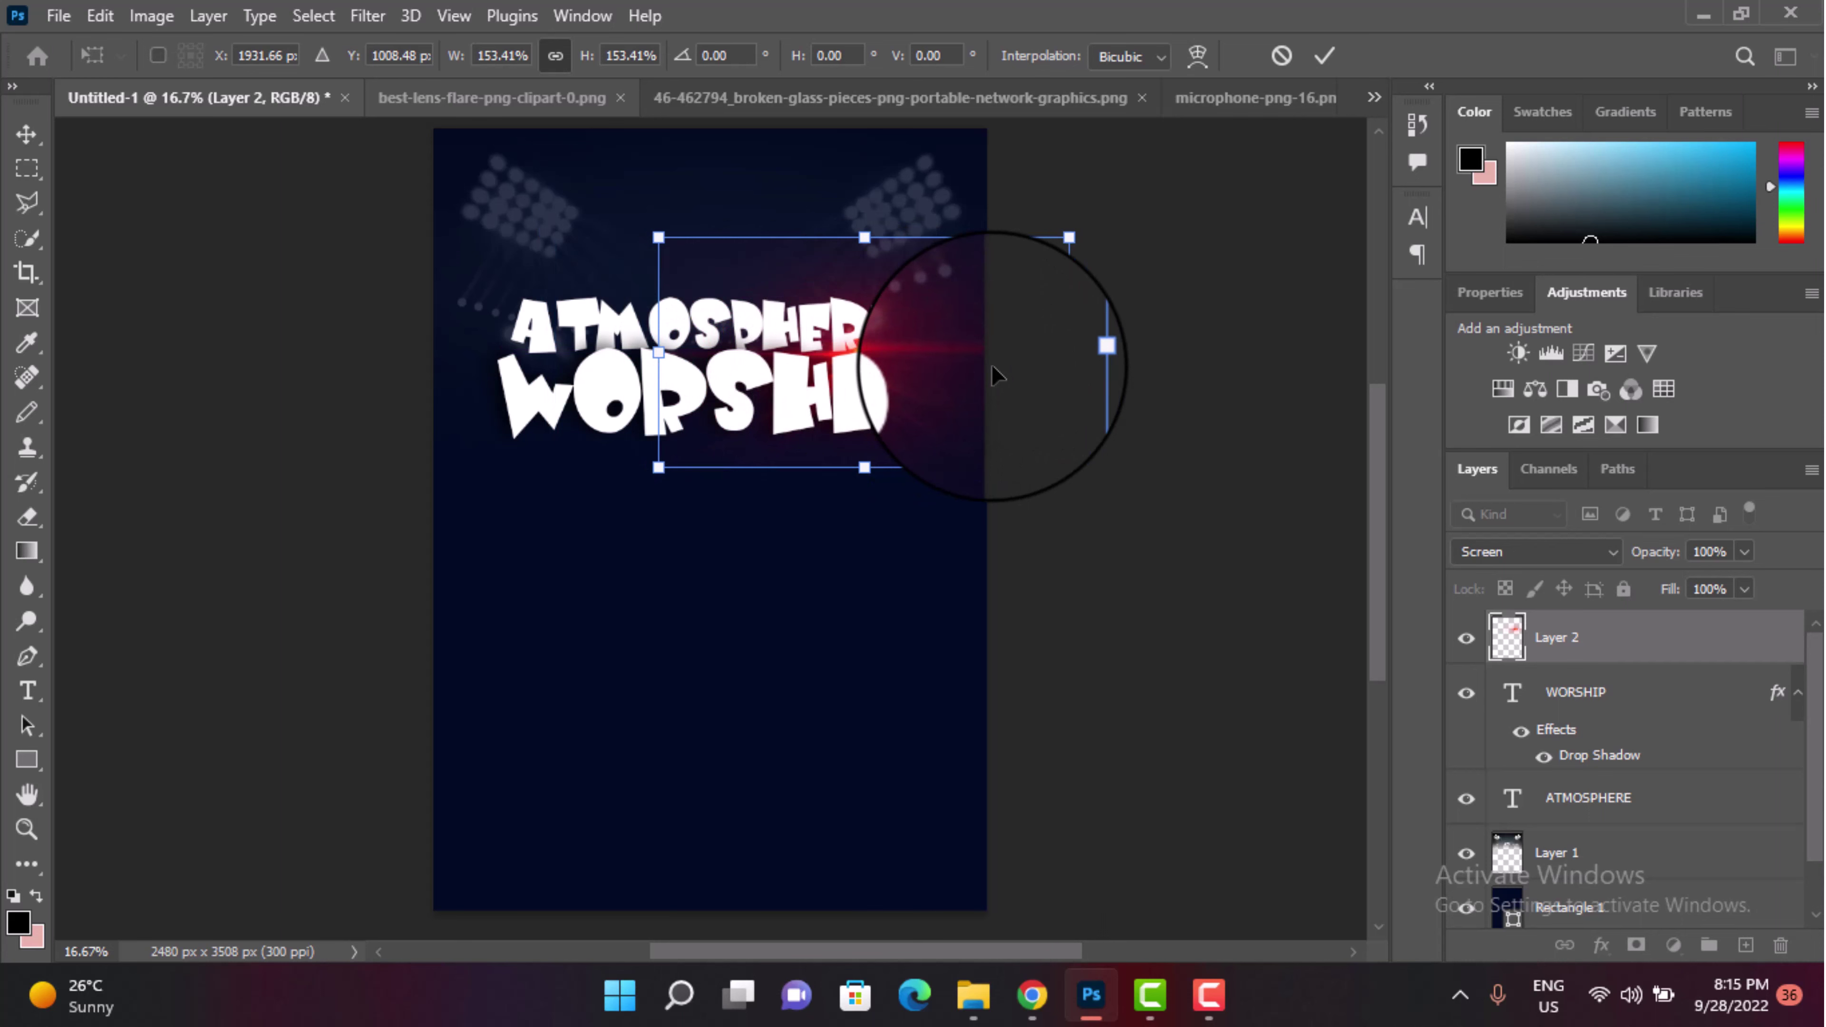
mouse_move(994, 374)
mouse_down()
mouse_move(590, 371)
mouse_move(646, 351)
mouse_up()
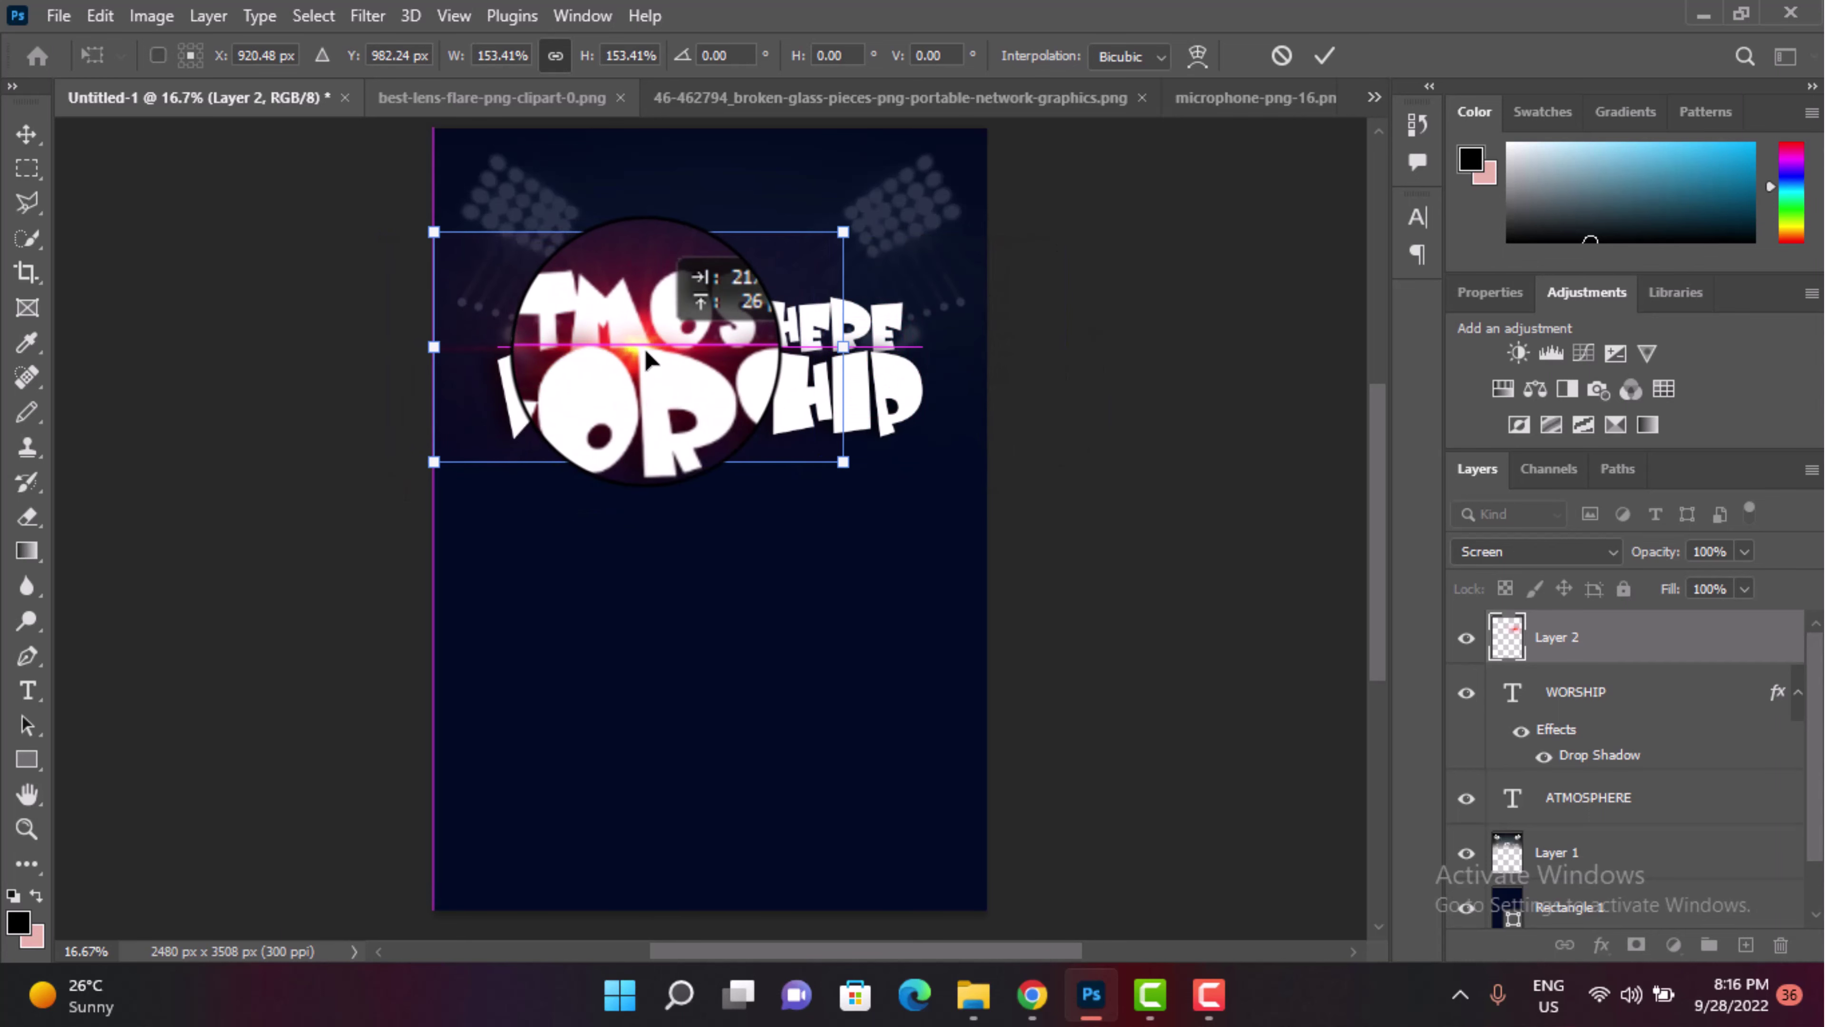
drag(646, 355, 652, 356)
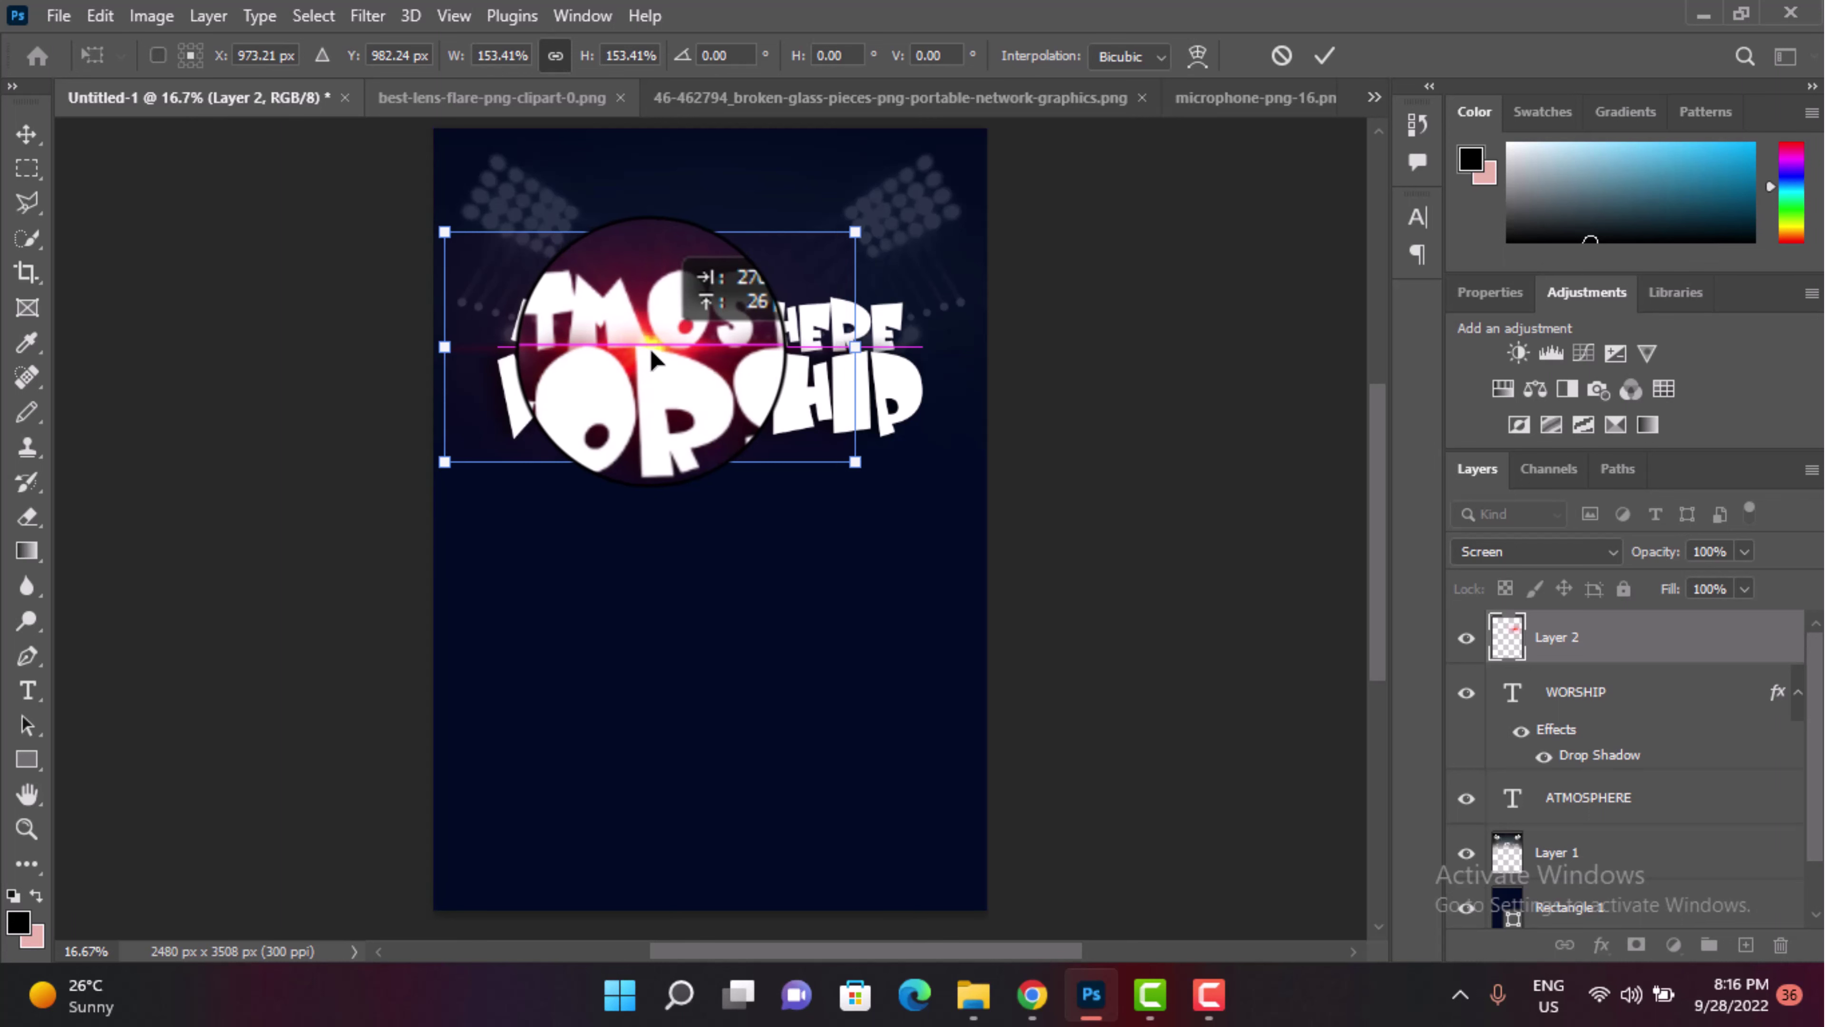
click(1324, 55)
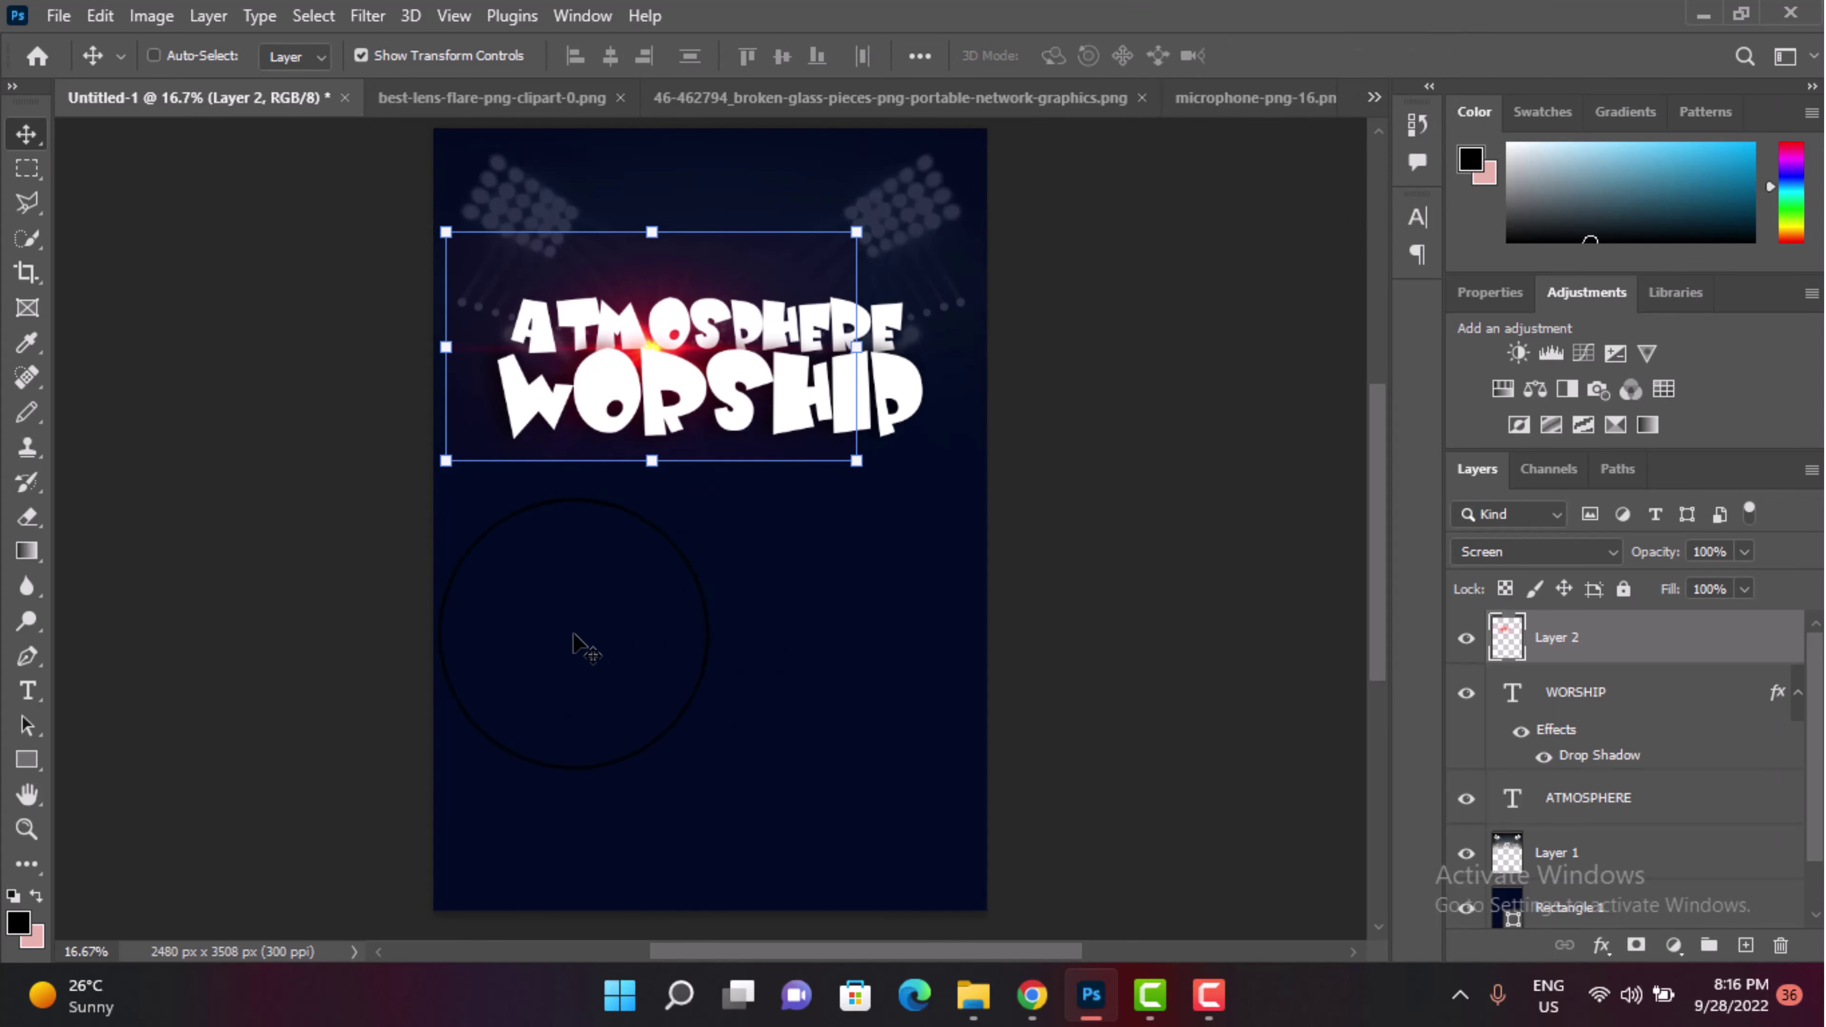
Step: Browse the lens-flare, broken-glass and microphone-png-16 files, then pick up the microphone
click(544, 94)
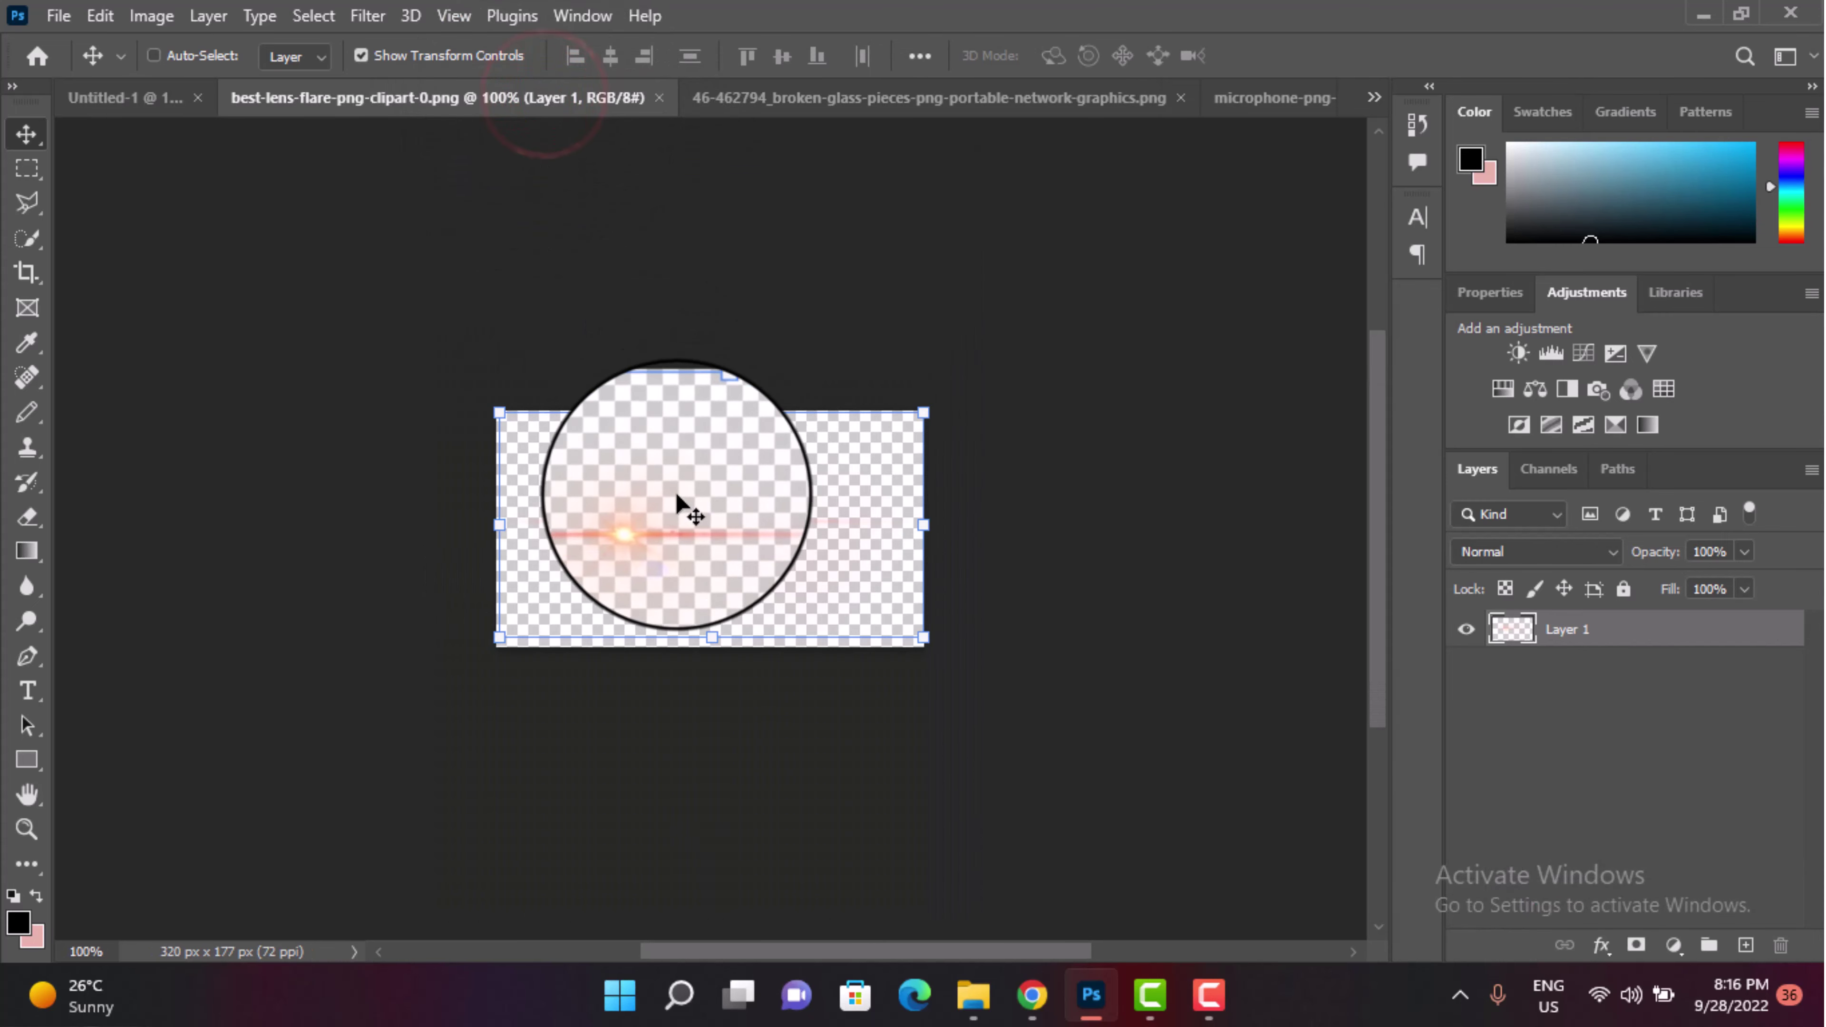
click(775, 101)
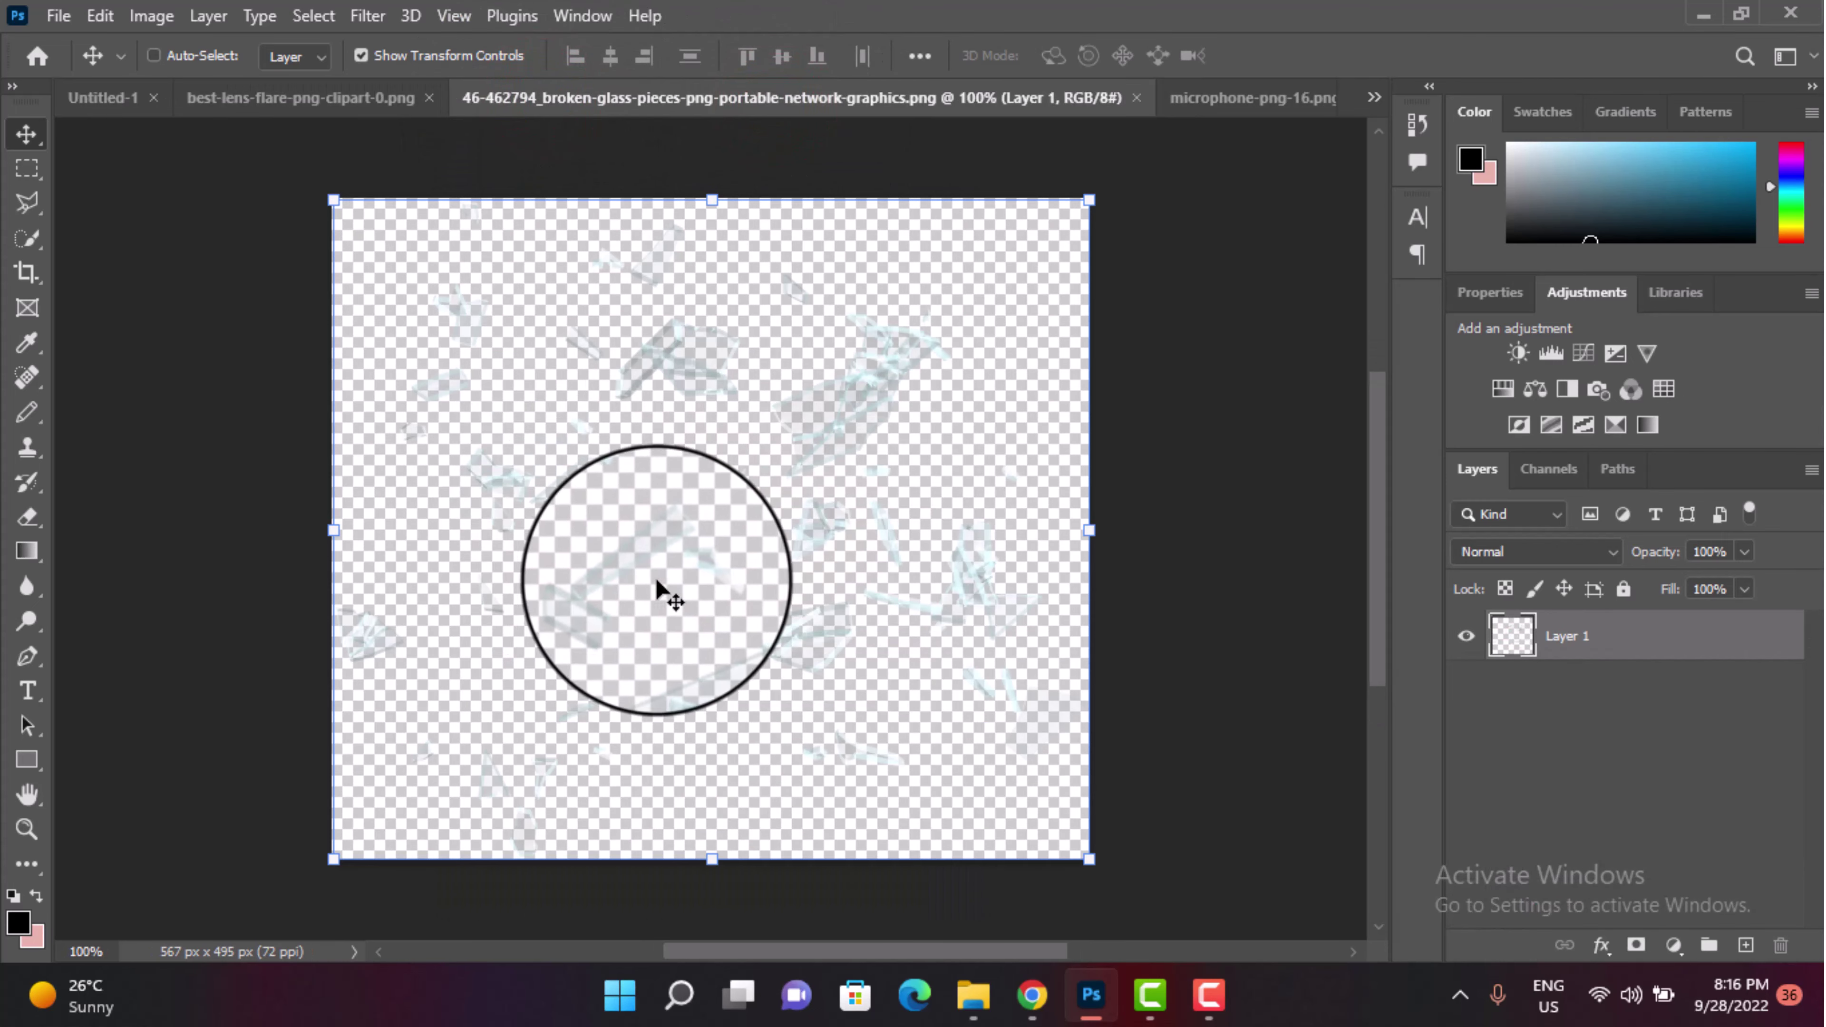
click(1200, 84)
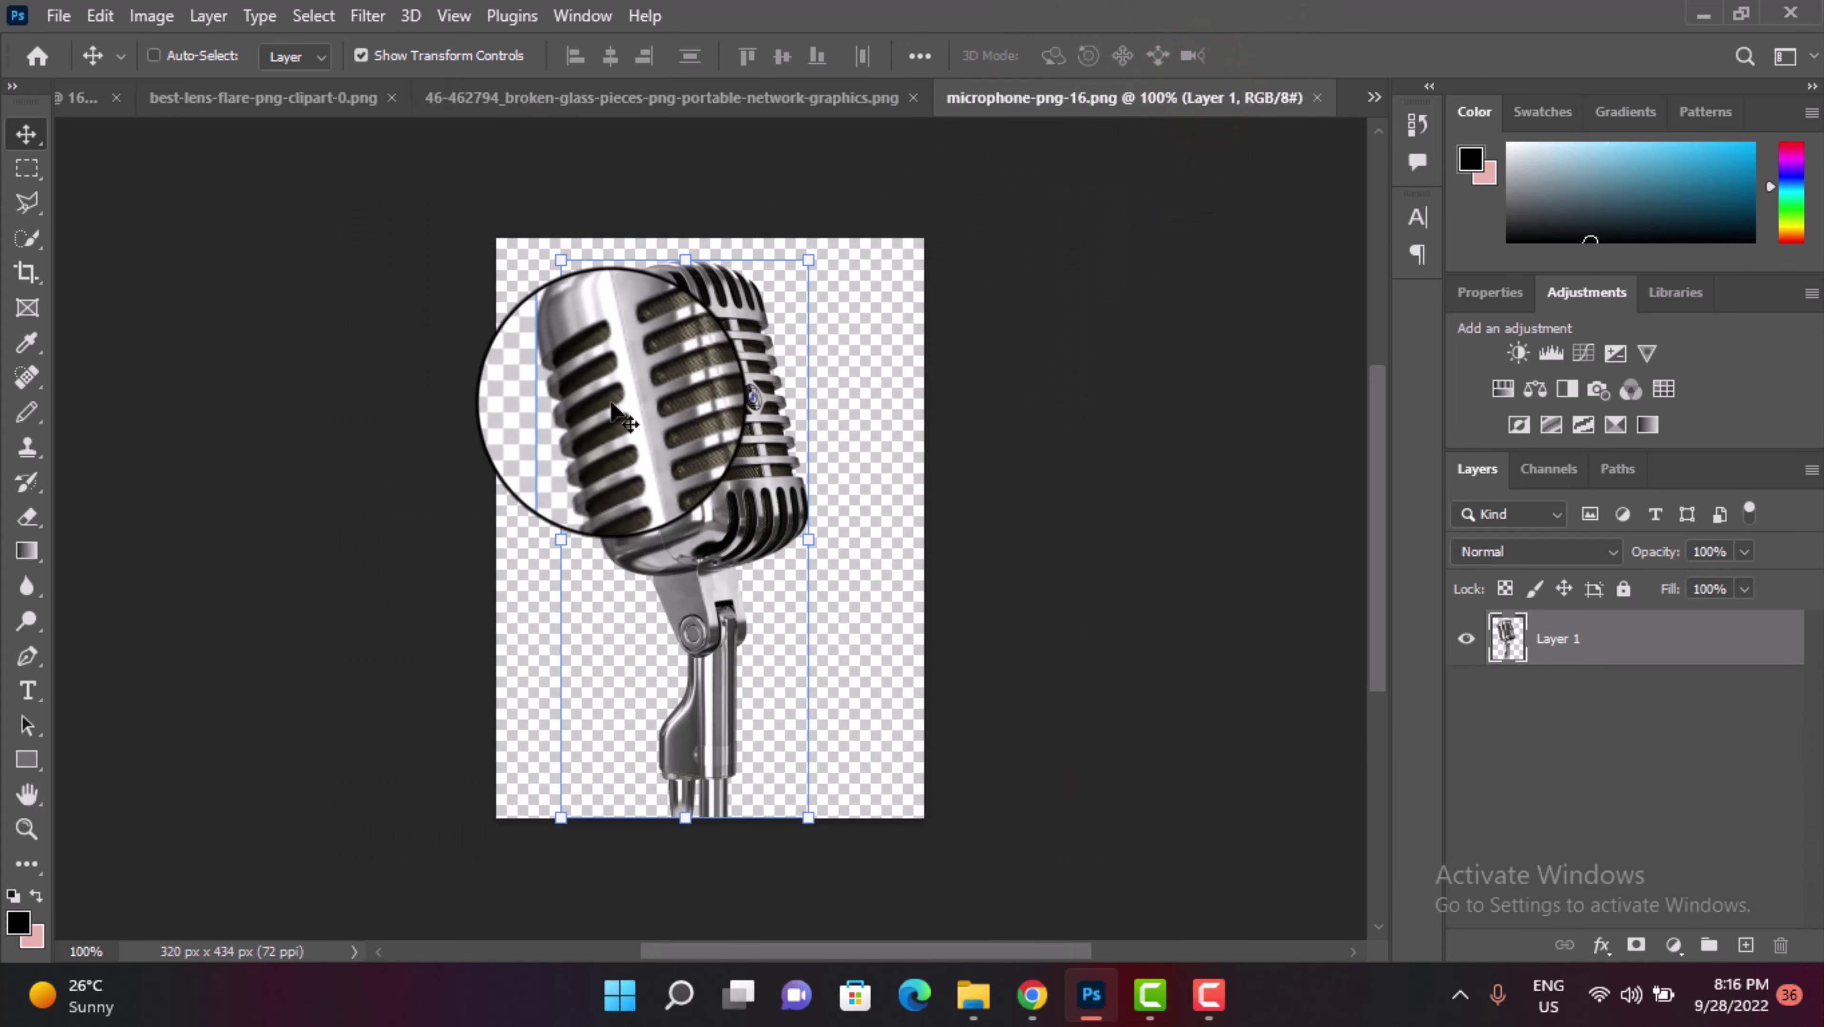
click(662, 381)
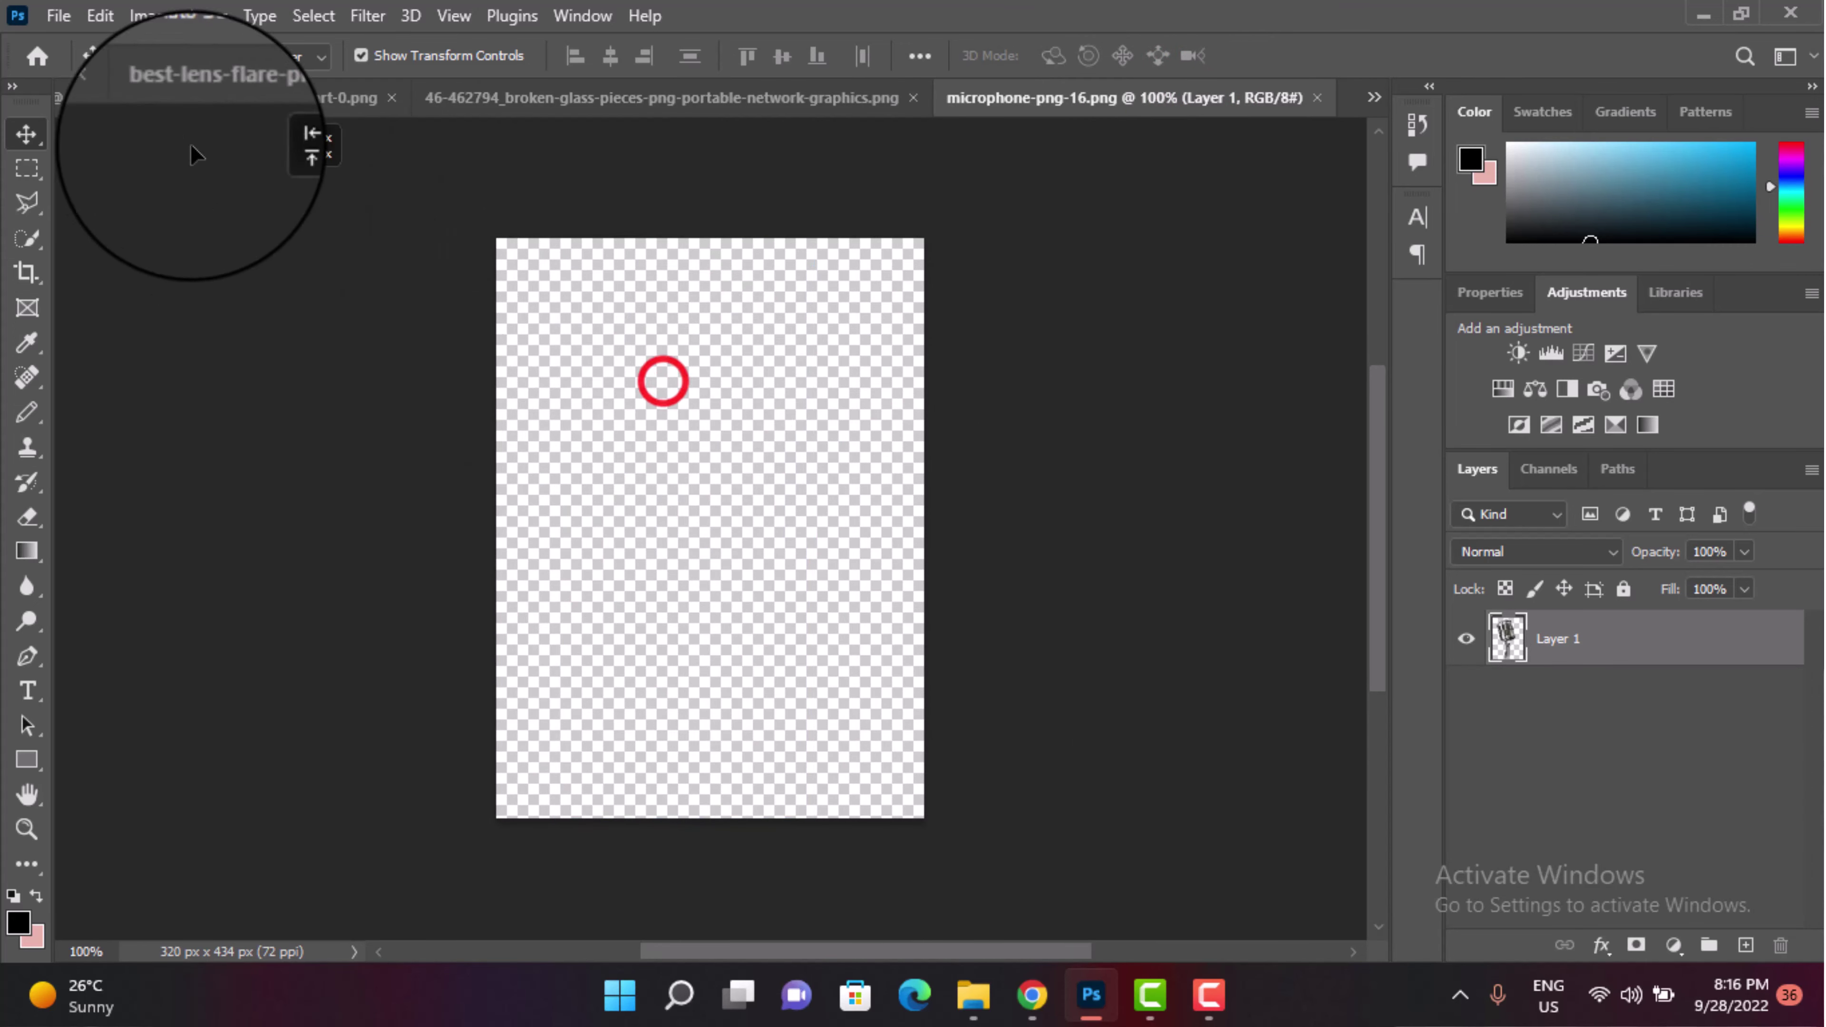
Step: Drop the microphone into the poster as Layer 3, below the text layers, just above ATMOSPHERE
drag(91, 113, 781, 513)
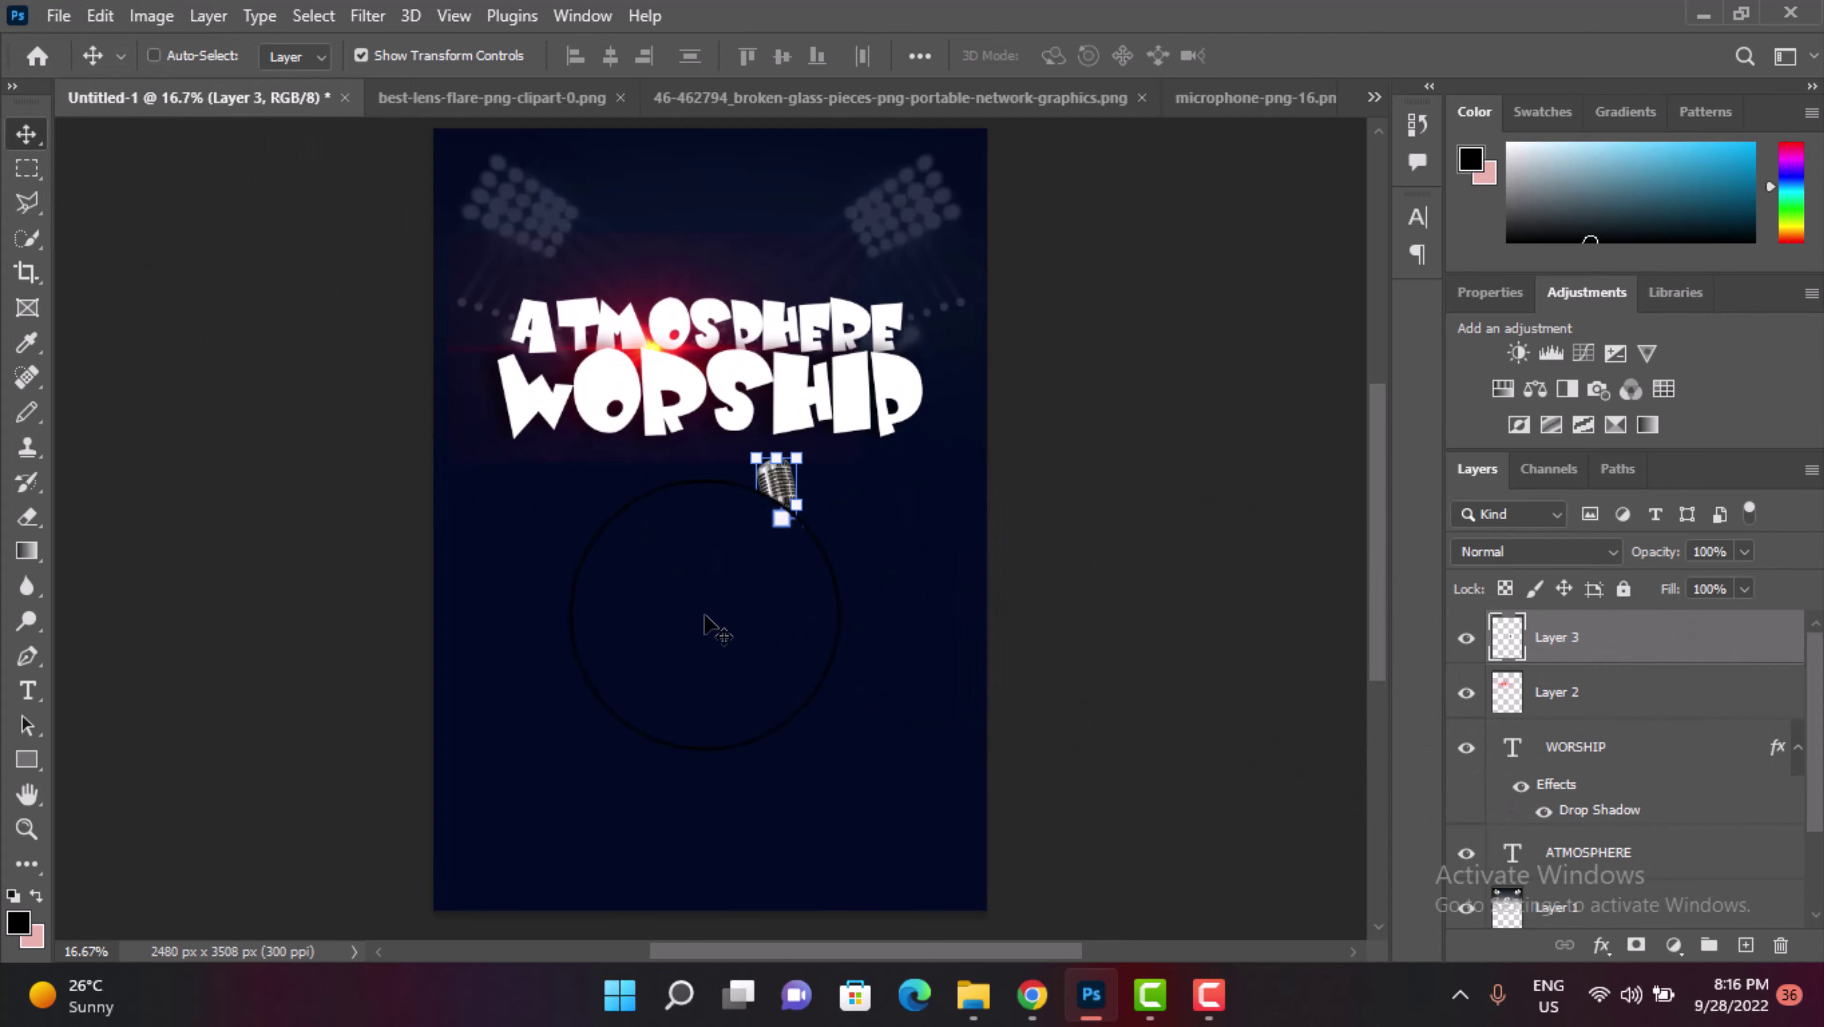
drag(1611, 640, 1601, 834)
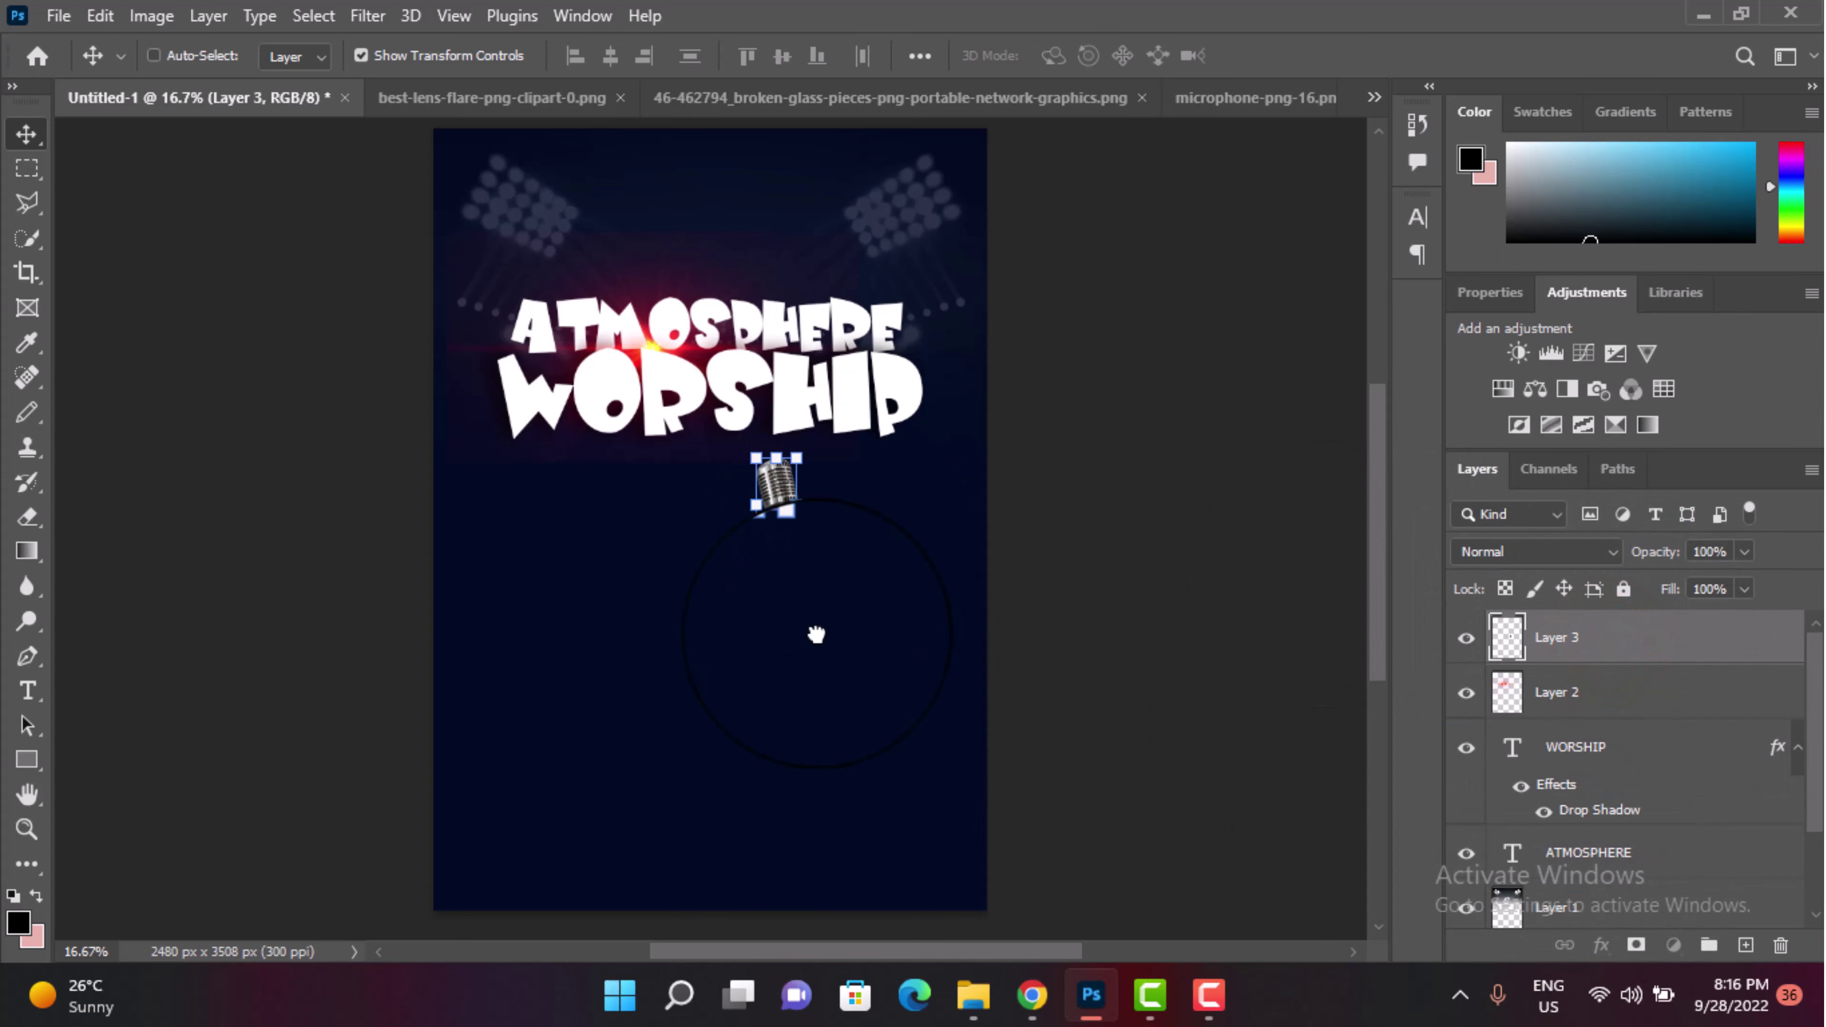
drag(710, 377, 769, 269)
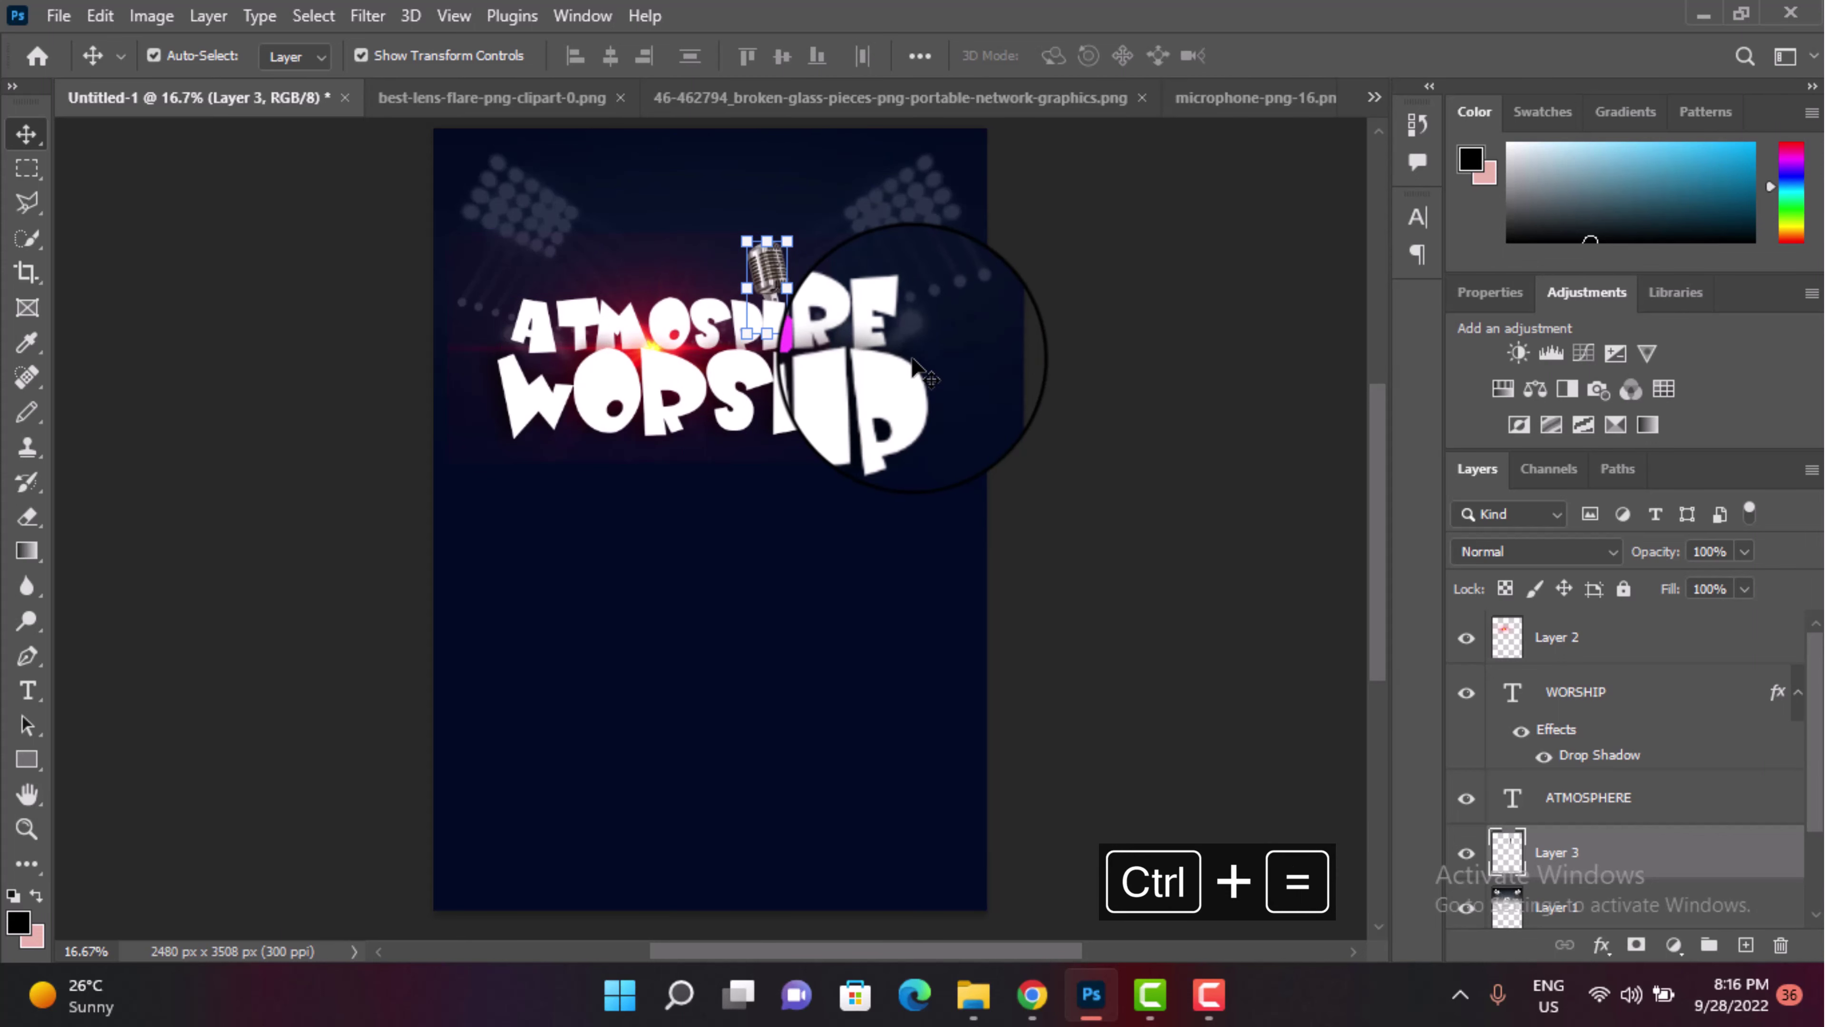
Step: Zoom in to check the microphone placement, zoom back out, and reselect lens-flare Layer 2
key(ctrl+equal)
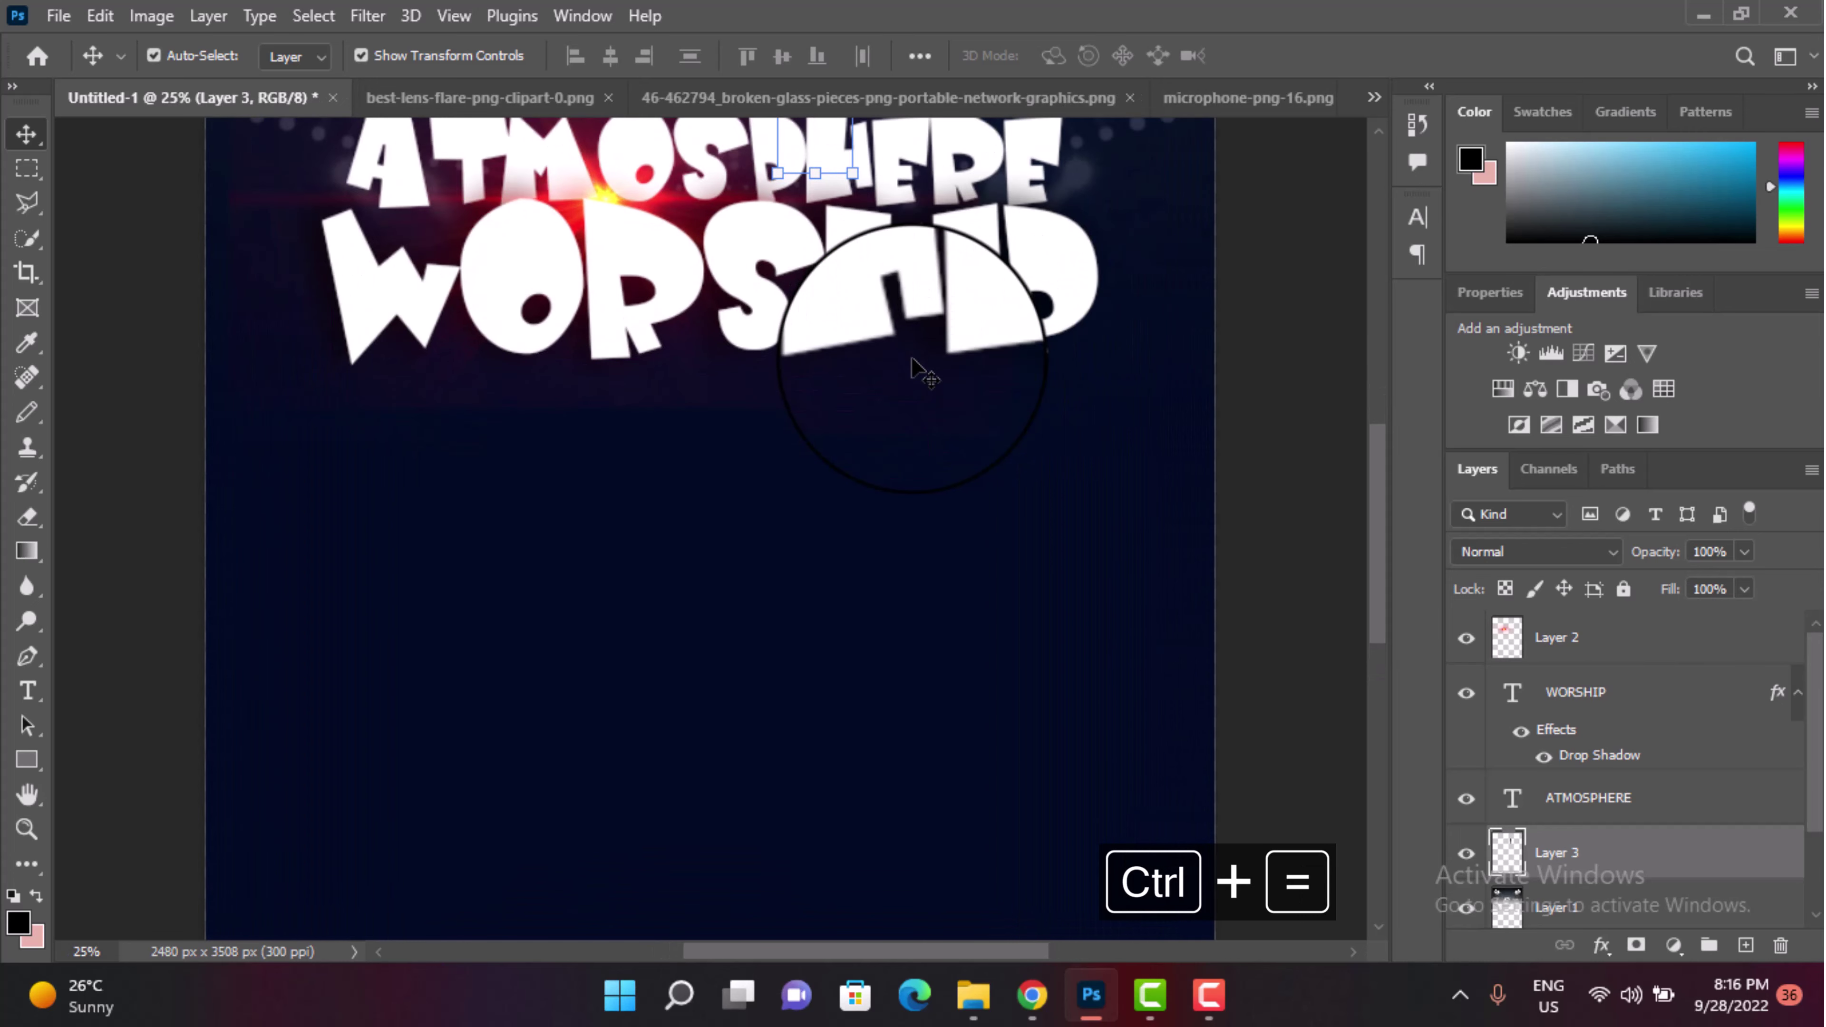
key(ctrl+equal)
scroll(899, 827, up, 3)
scroll(945, 695, up, 2)
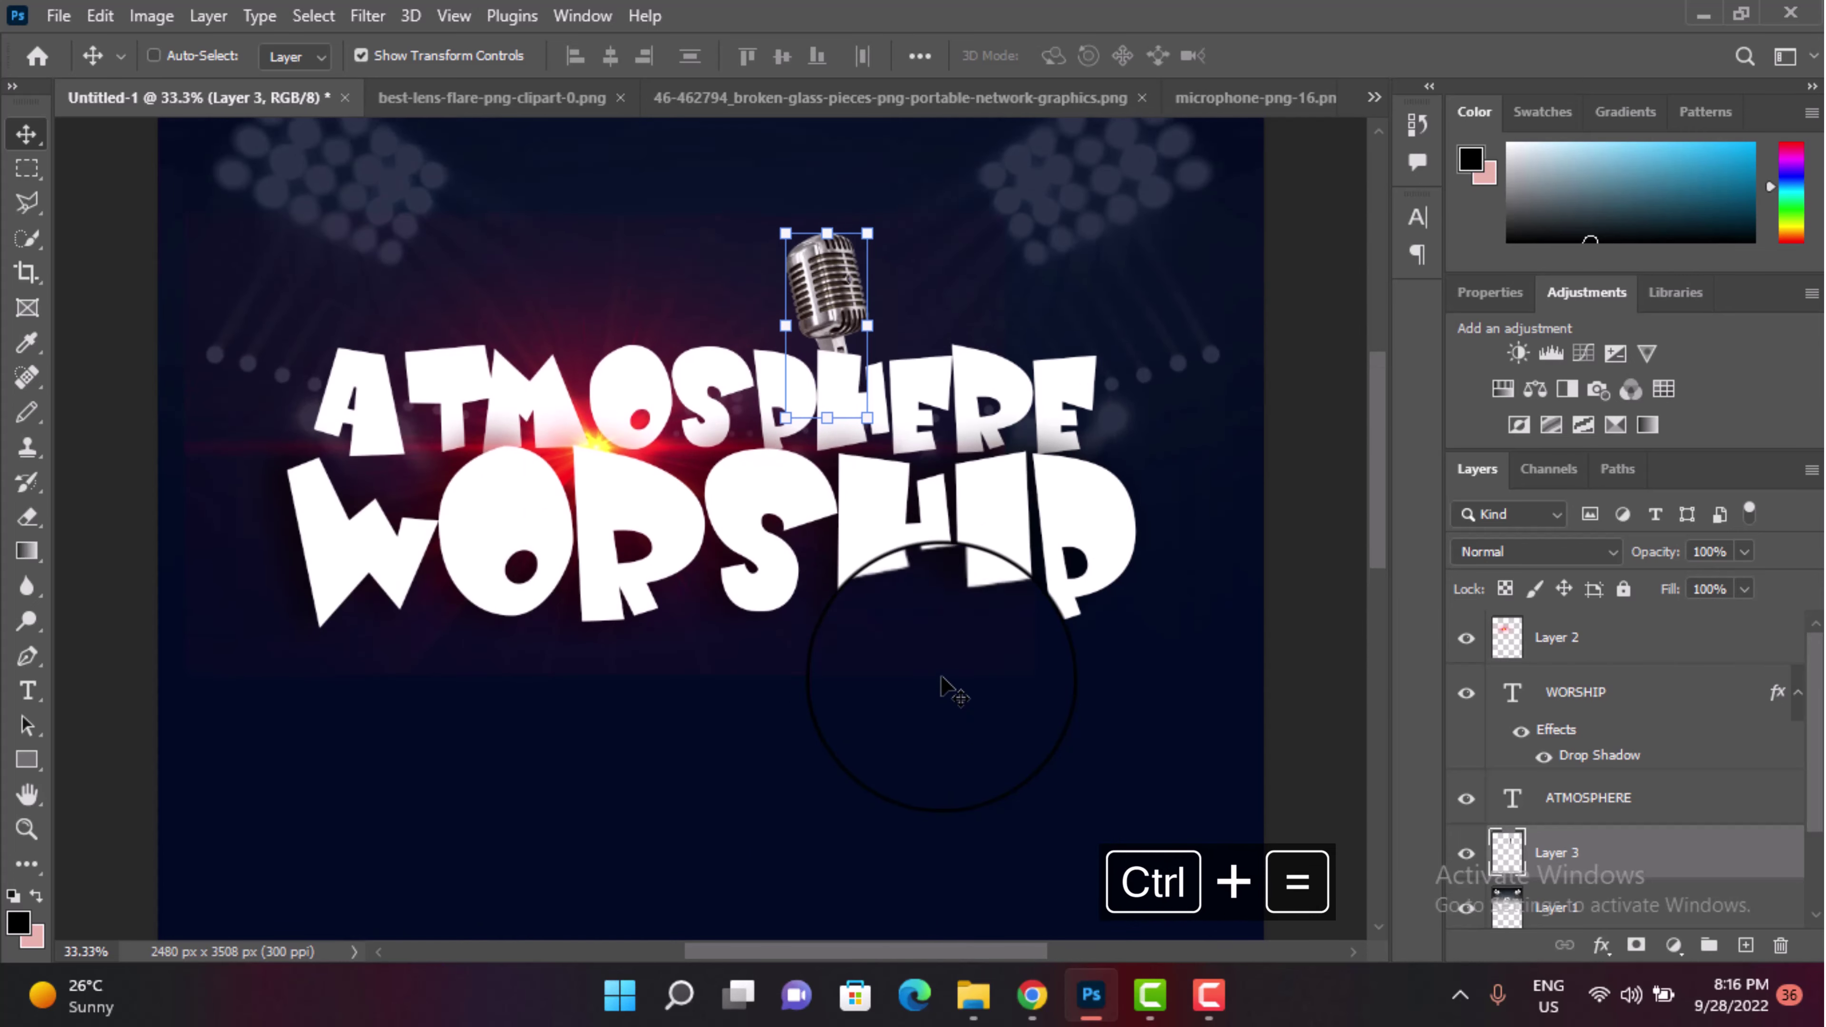
scroll(949, 684, up, 2)
scroll(938, 662, up, 1)
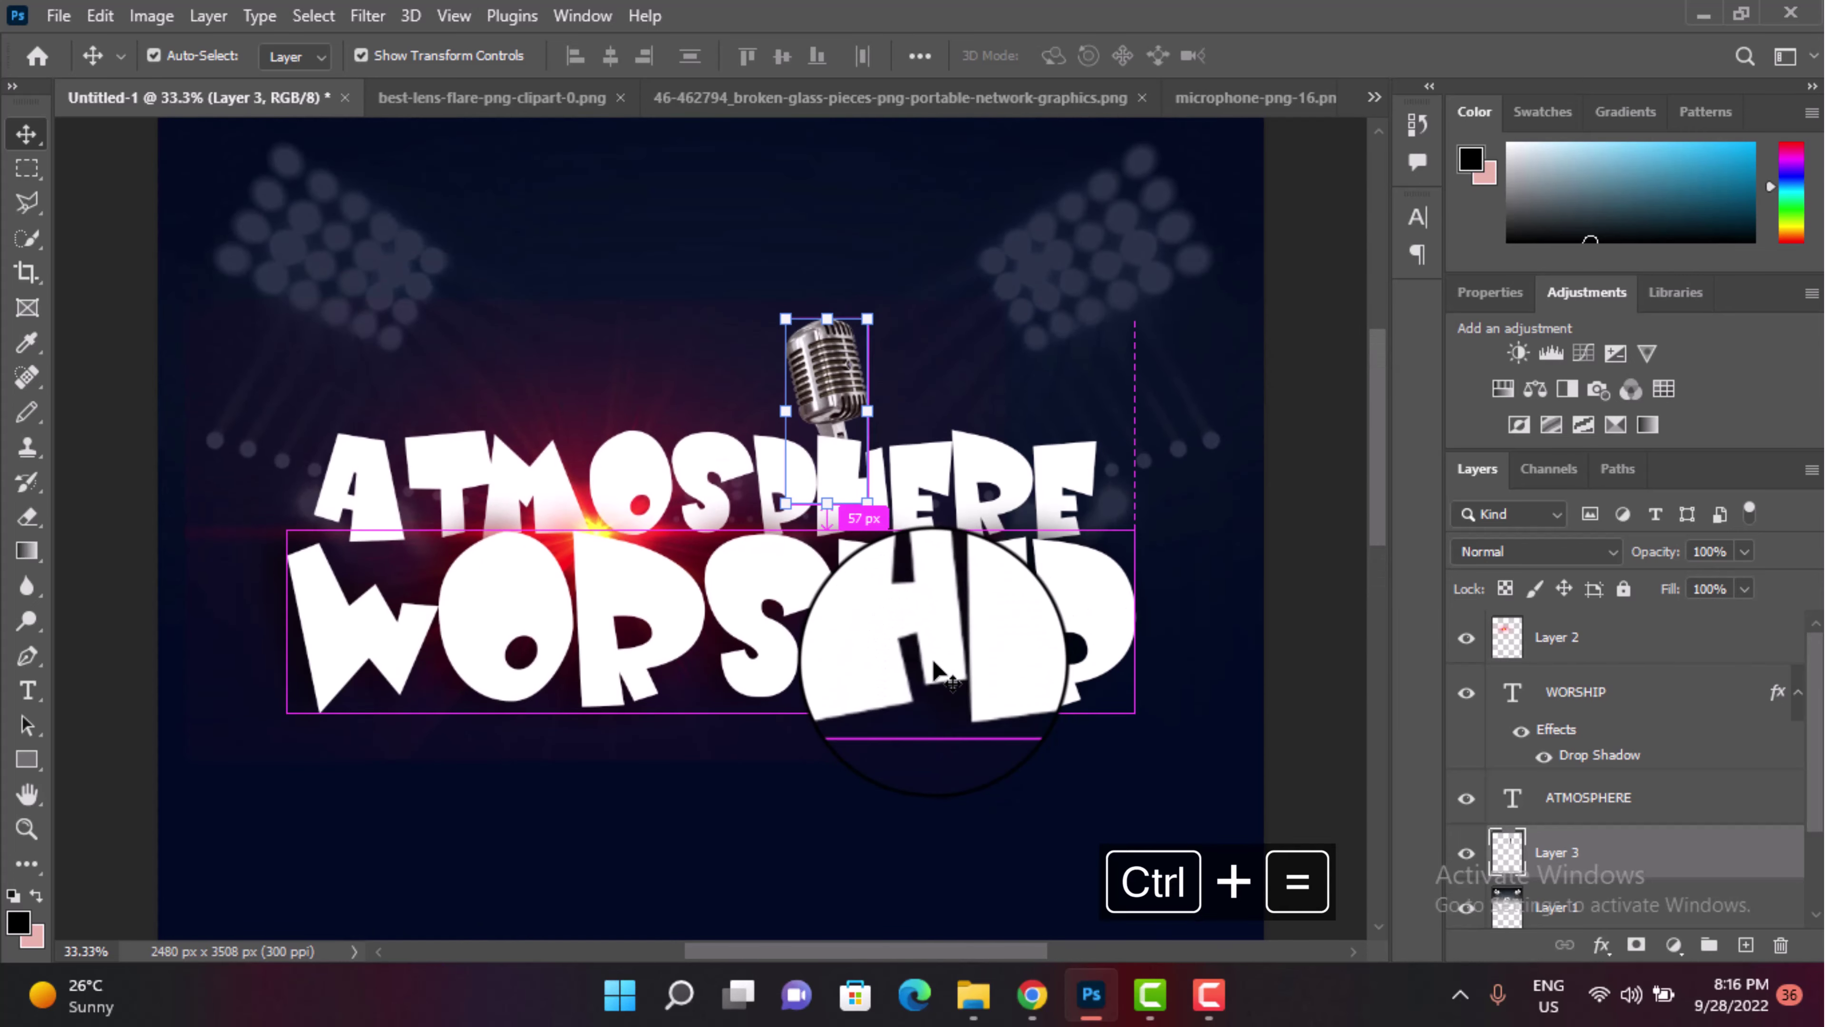
key(ctrl+equal)
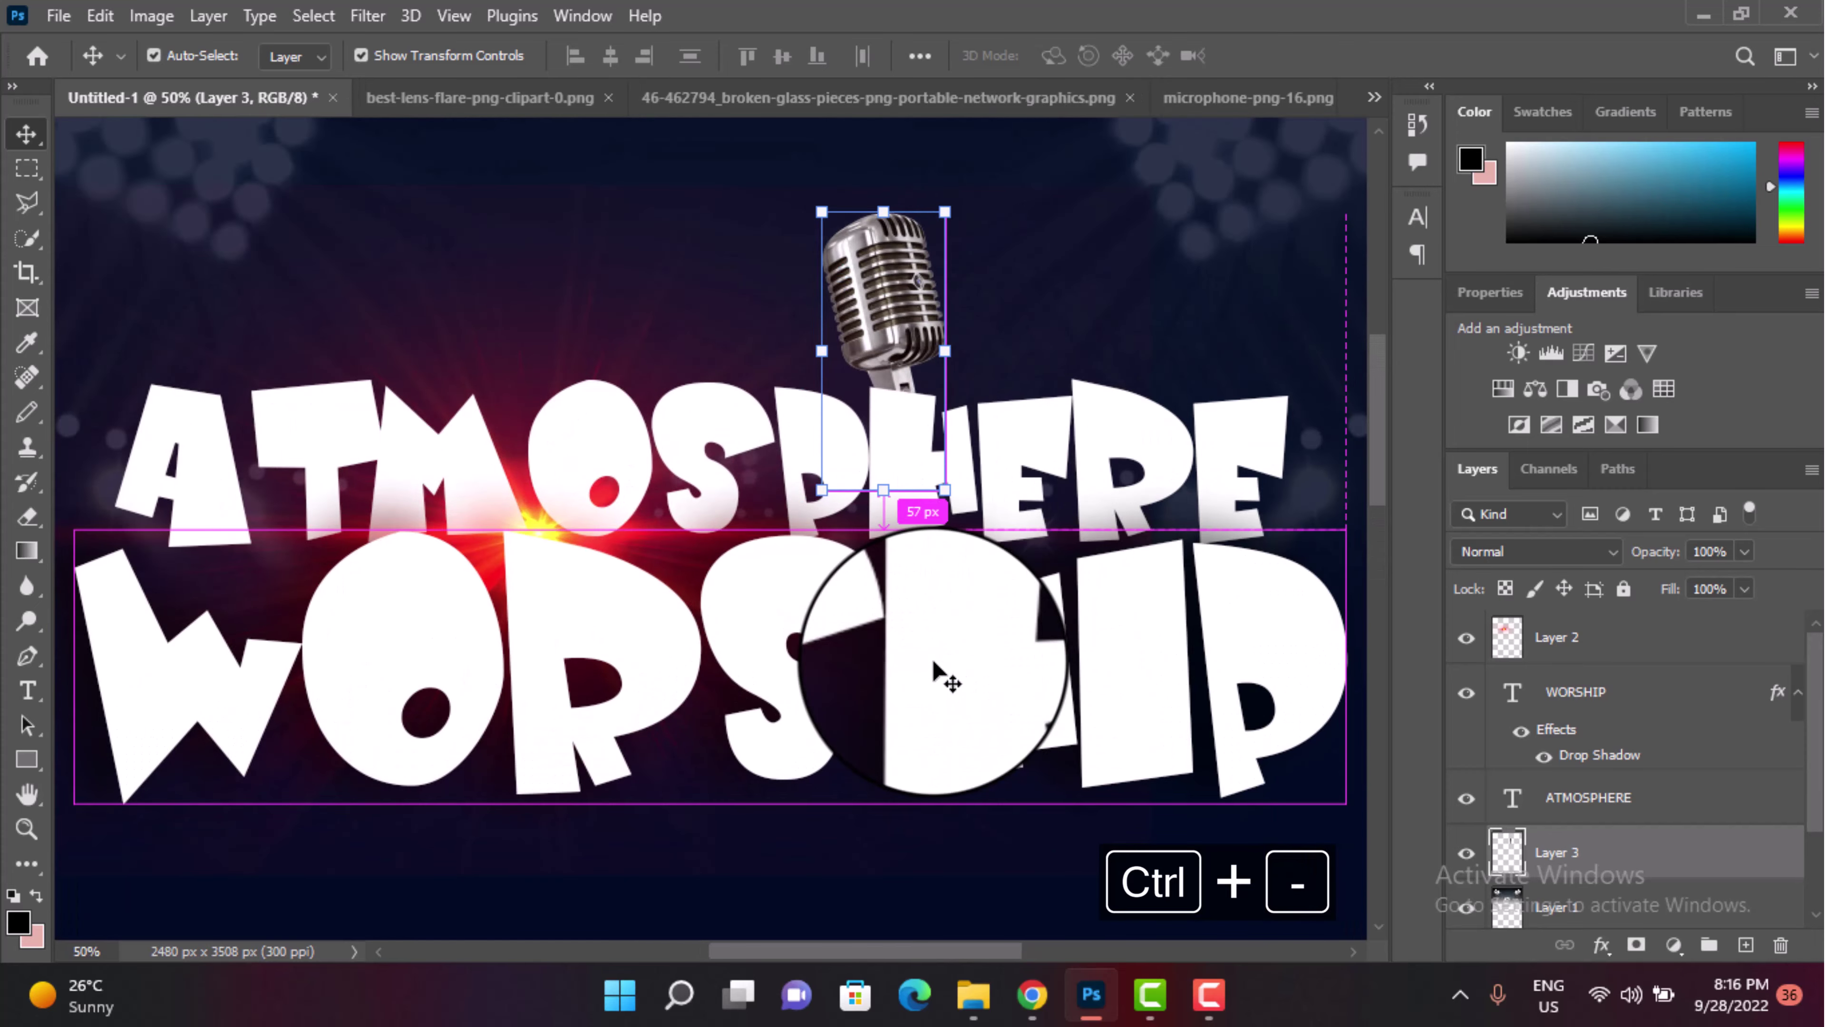
key(ctrl+minus)
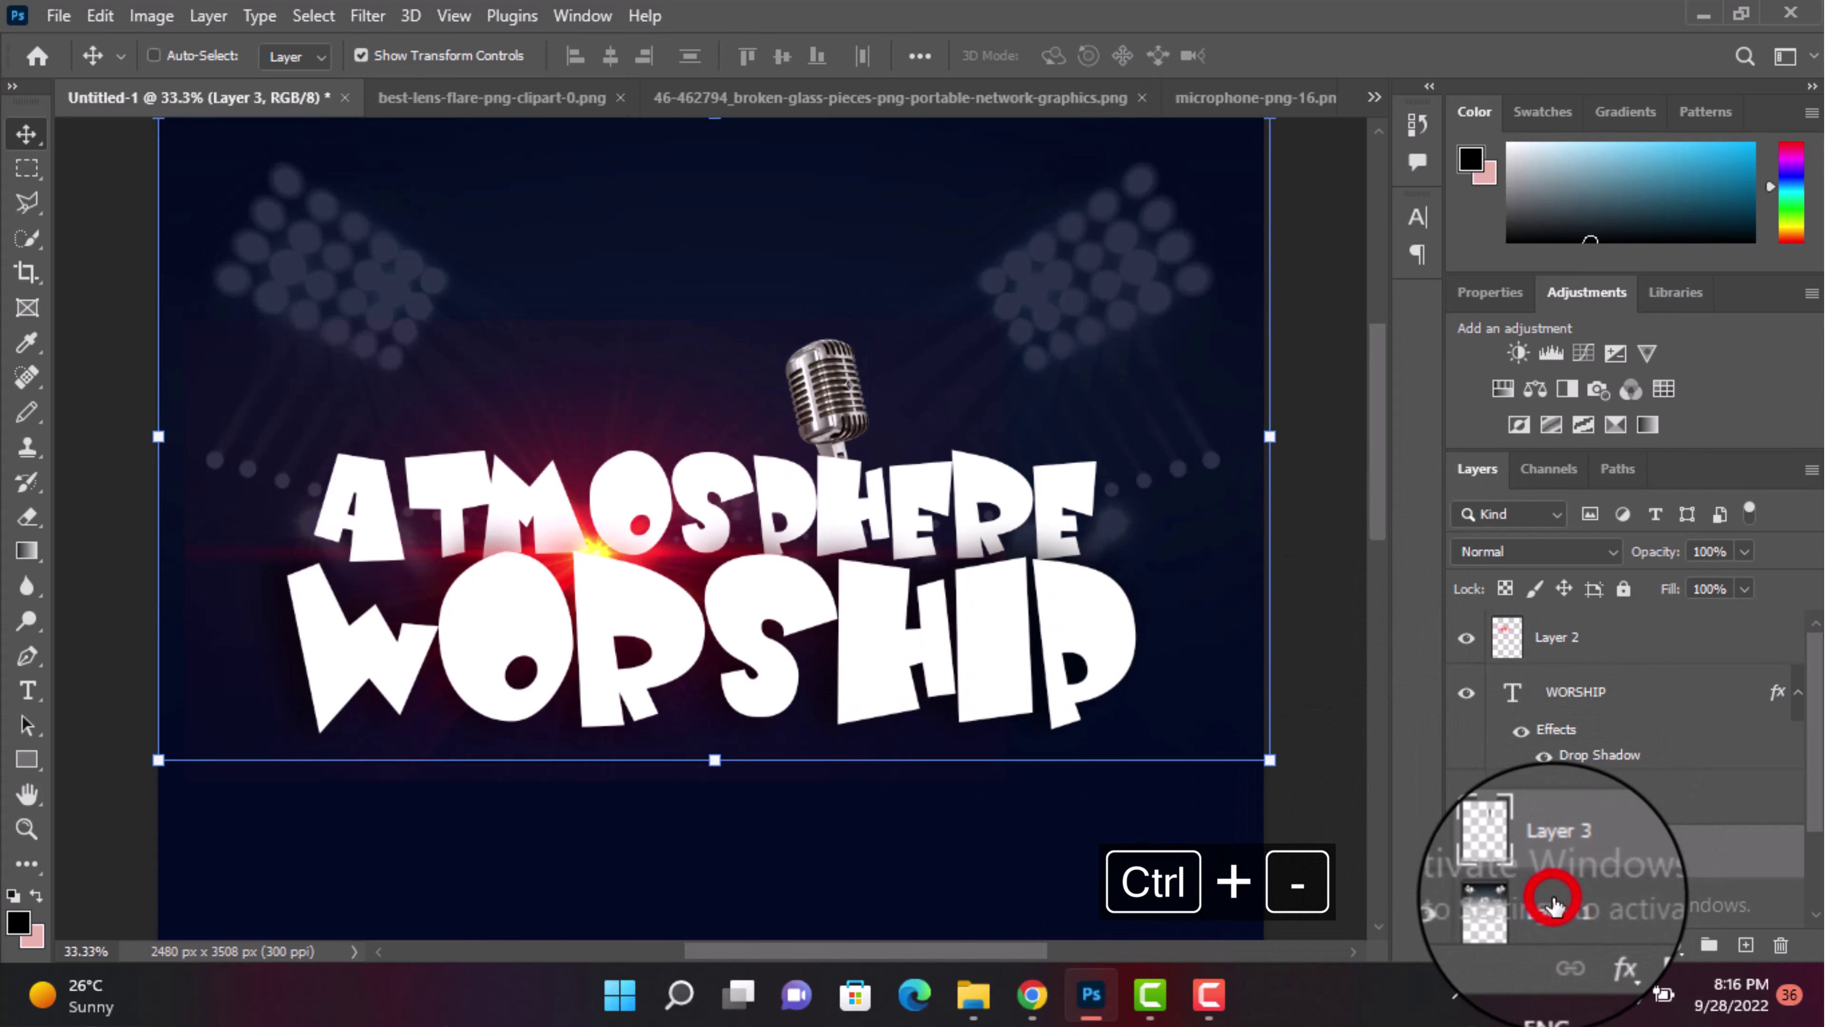
click(1559, 637)
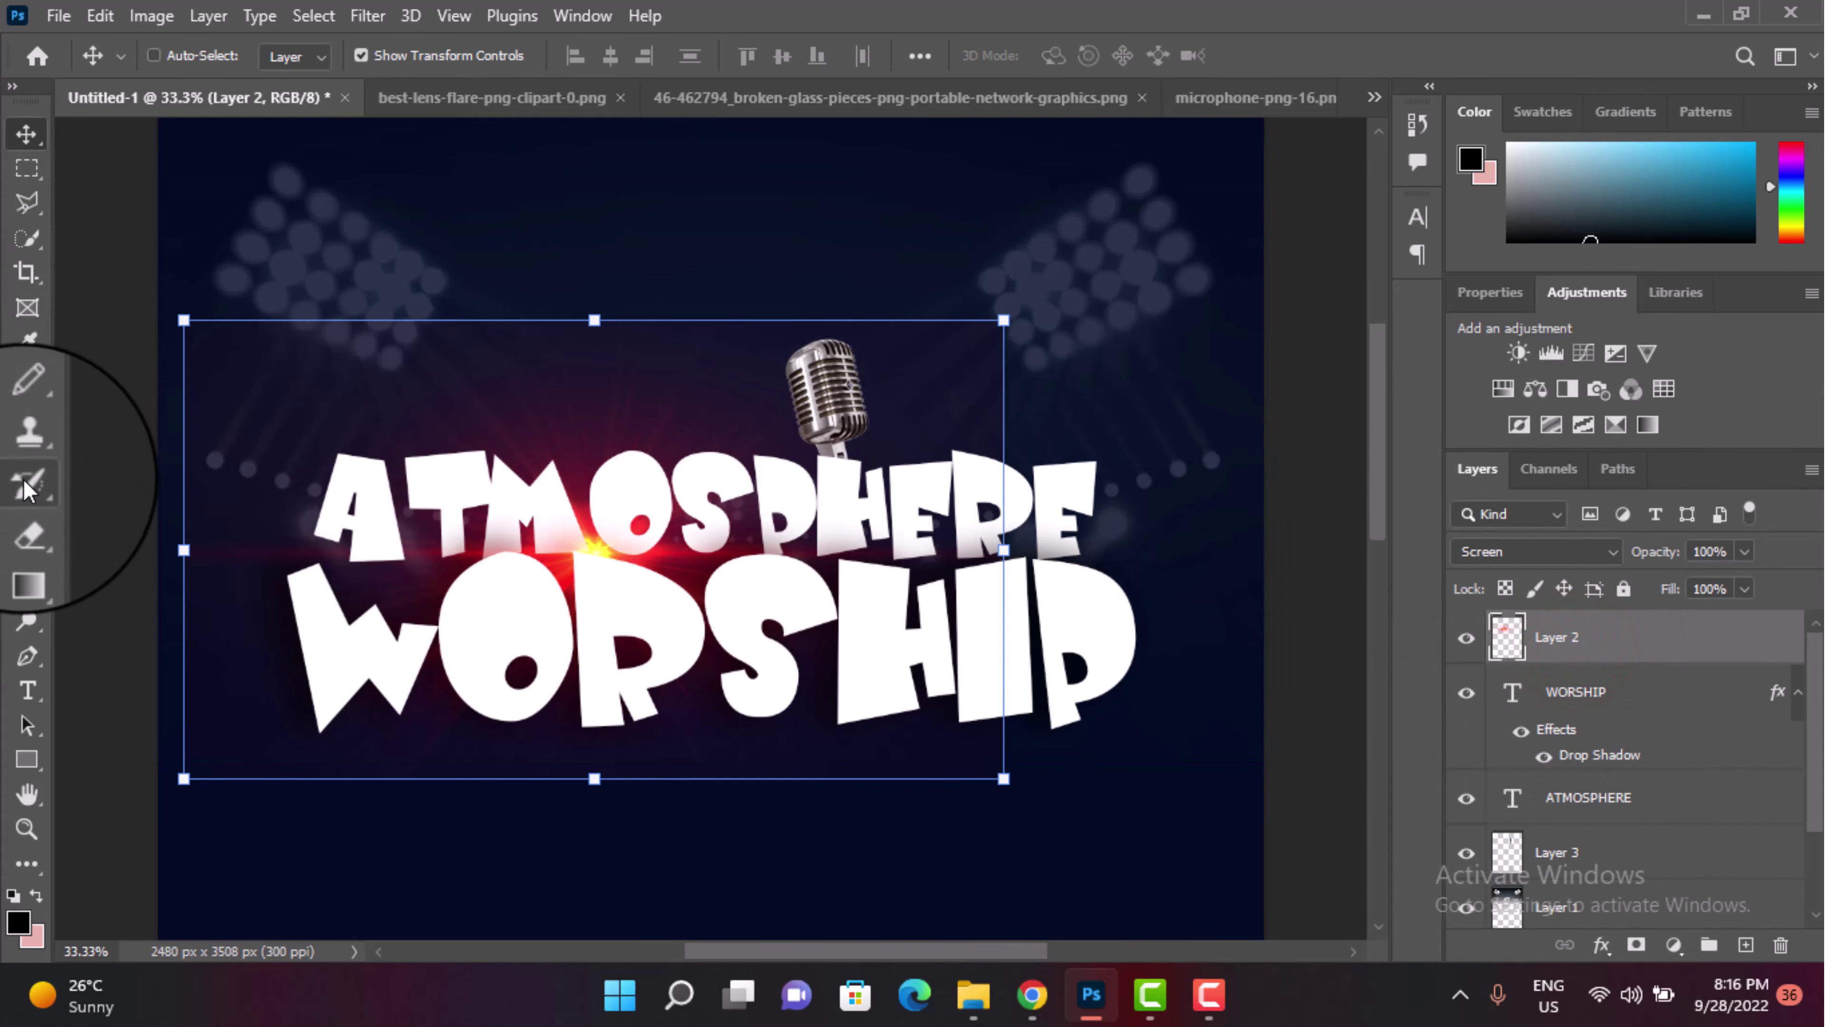
Step: Erase the lens flare's upper-right glow on Layer 2 so the top stays dark
click(29, 516)
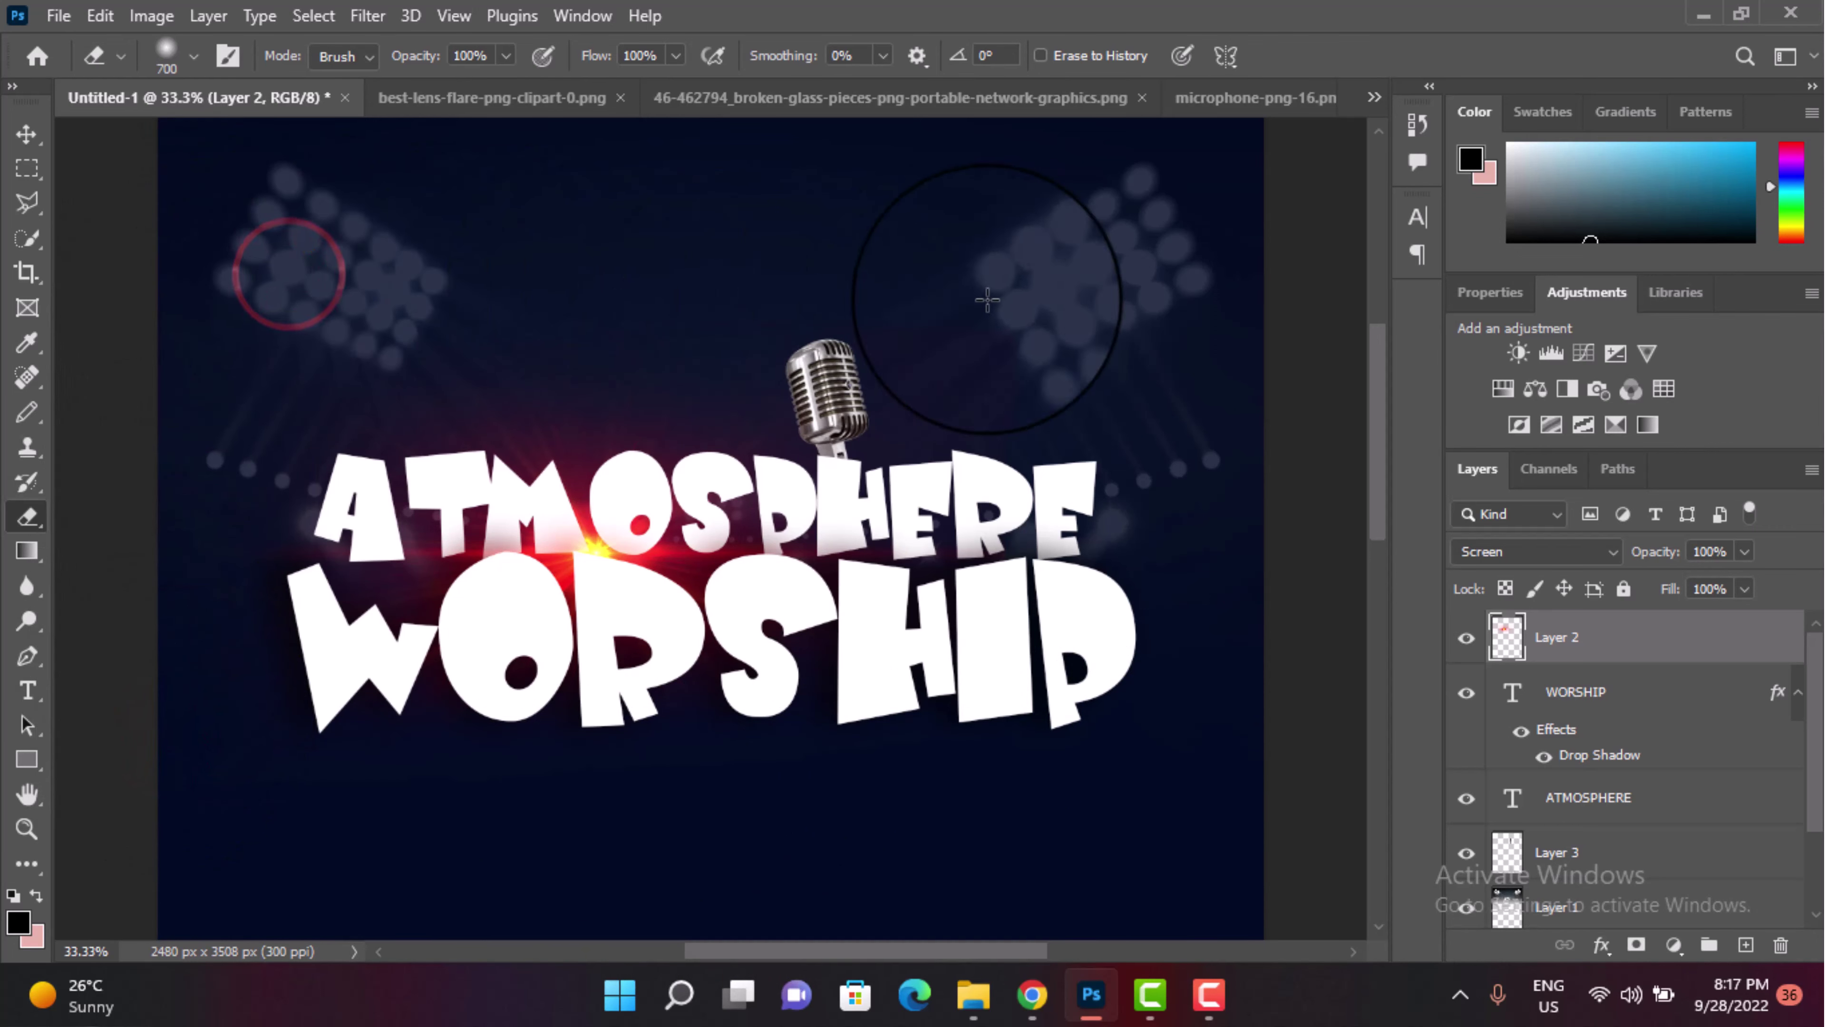
drag(980, 319, 1203, 421)
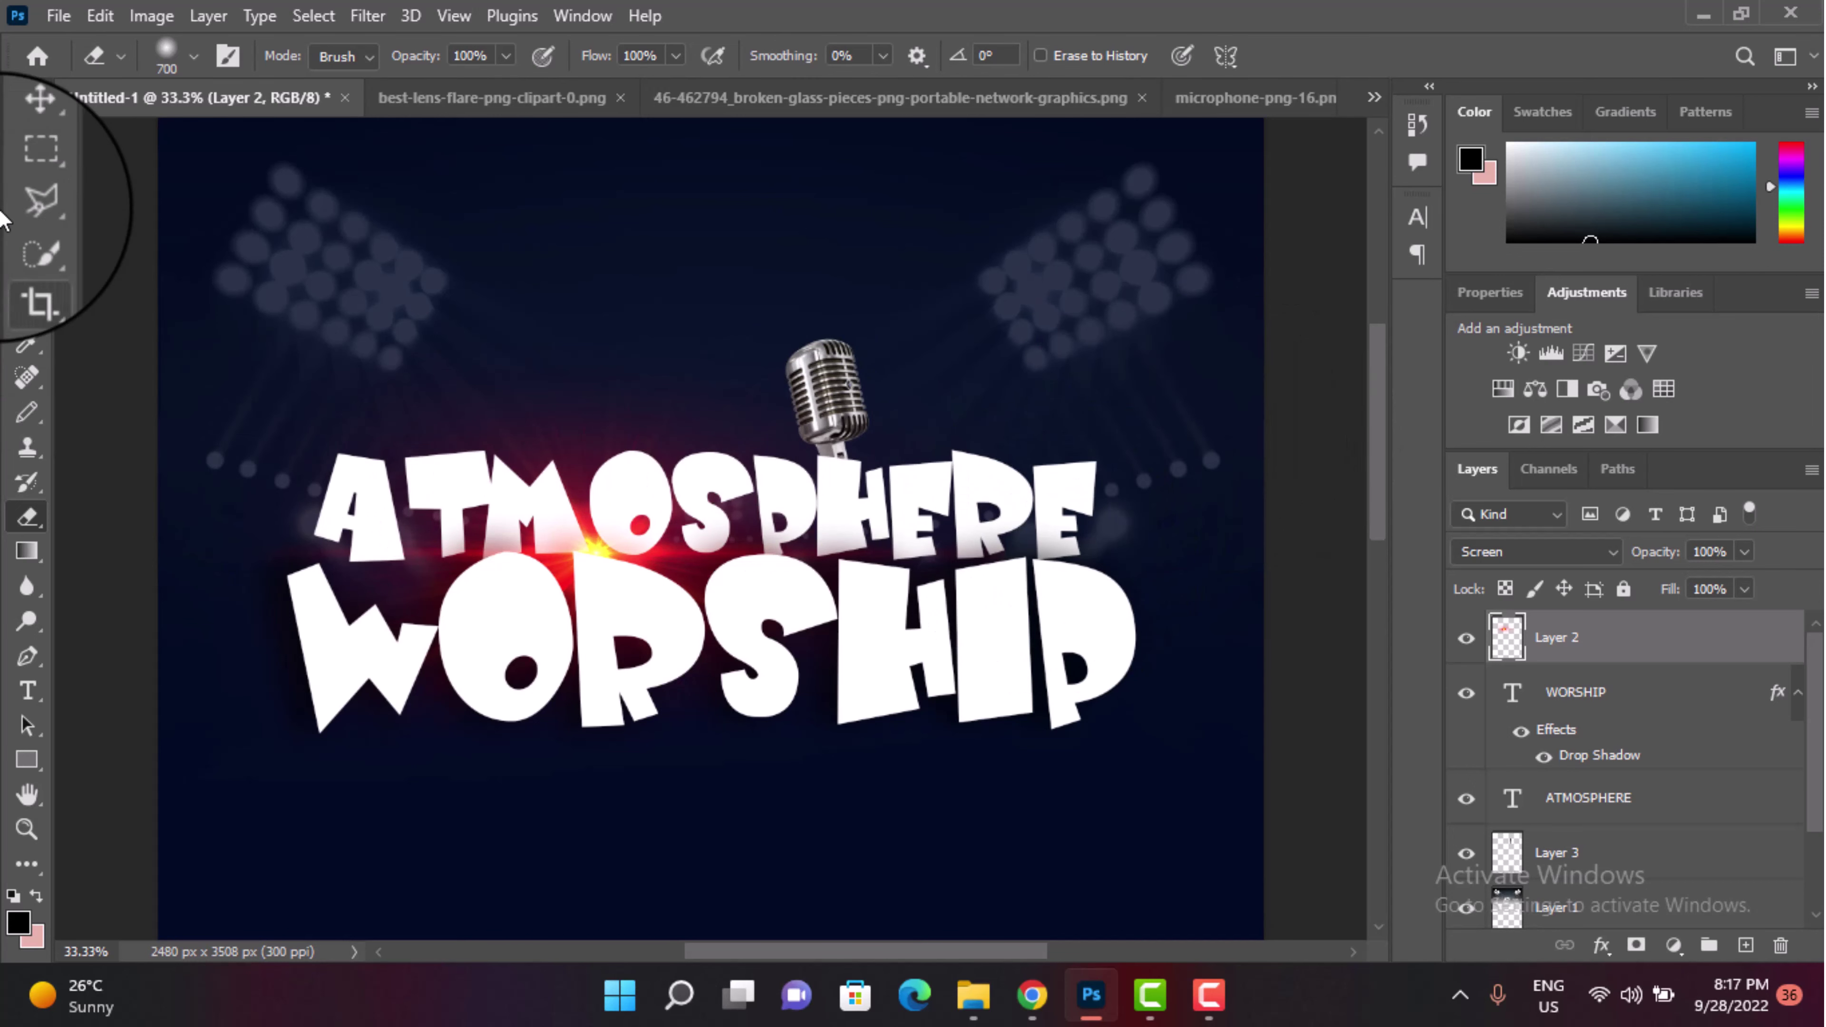
click(23, 135)
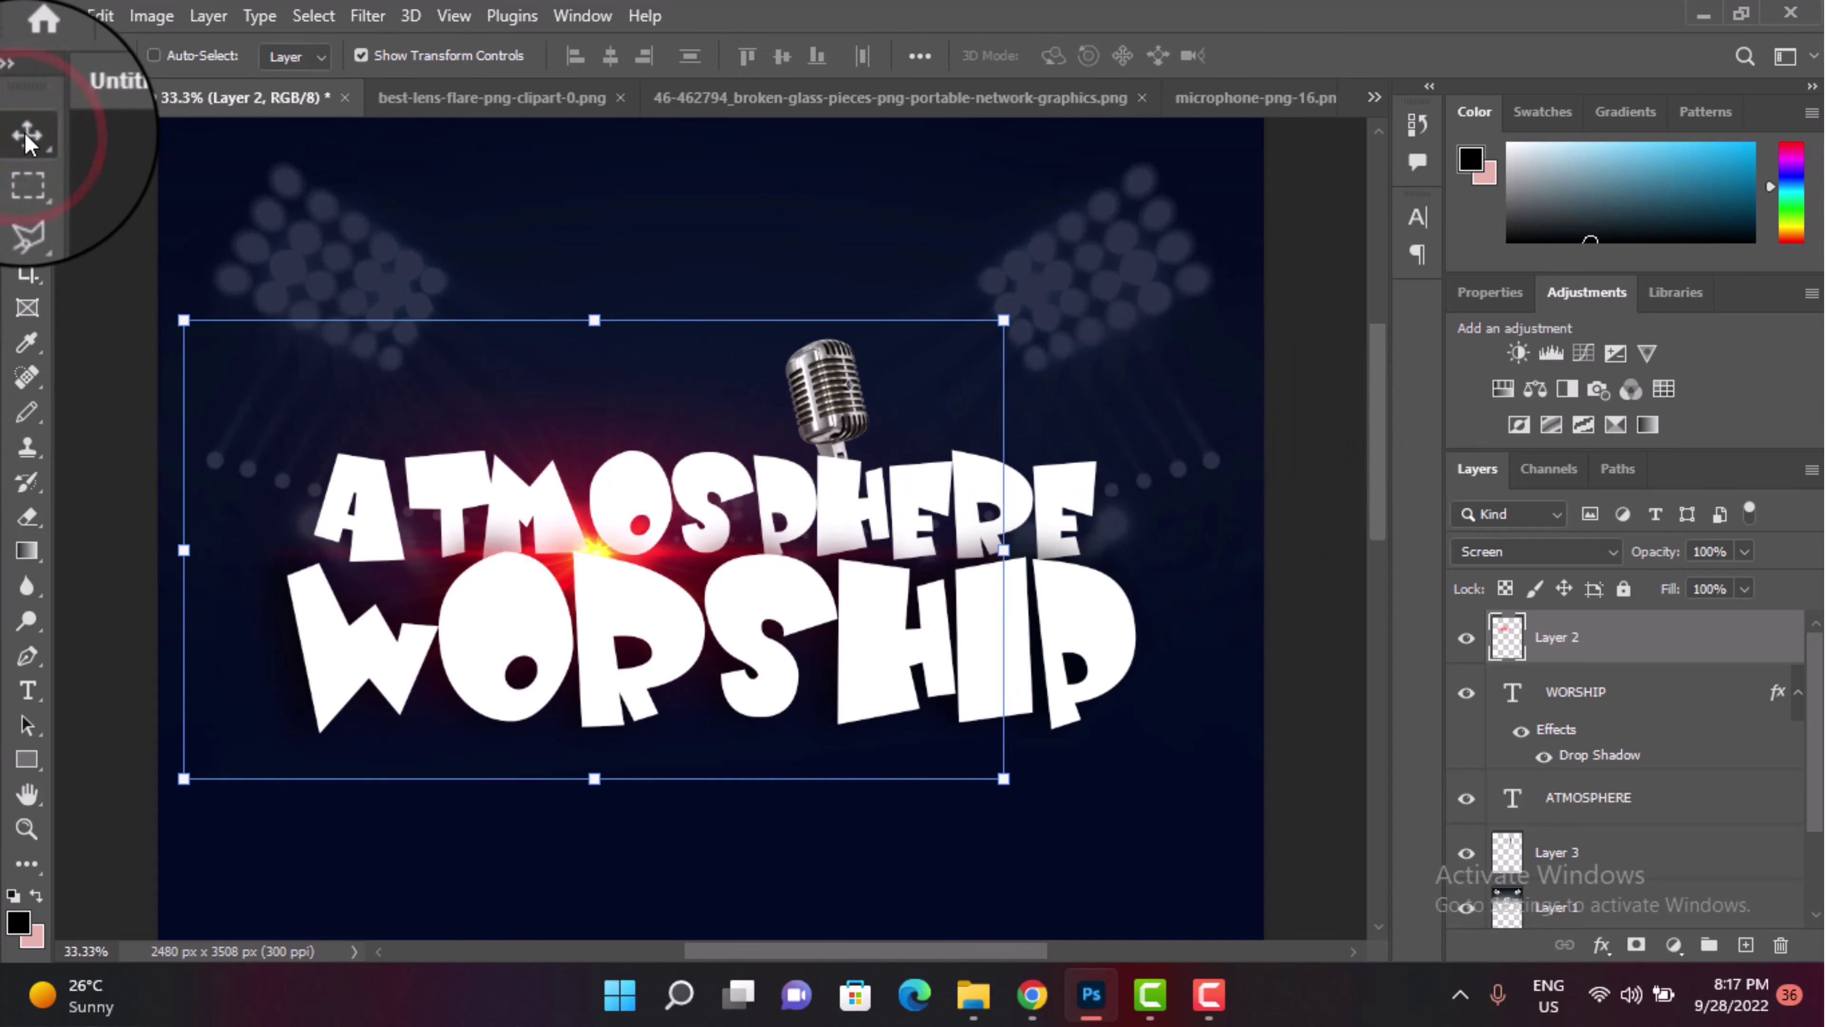
Step: Close the microphone-png-16 file and drag the speaker image into another open document
click(1265, 97)
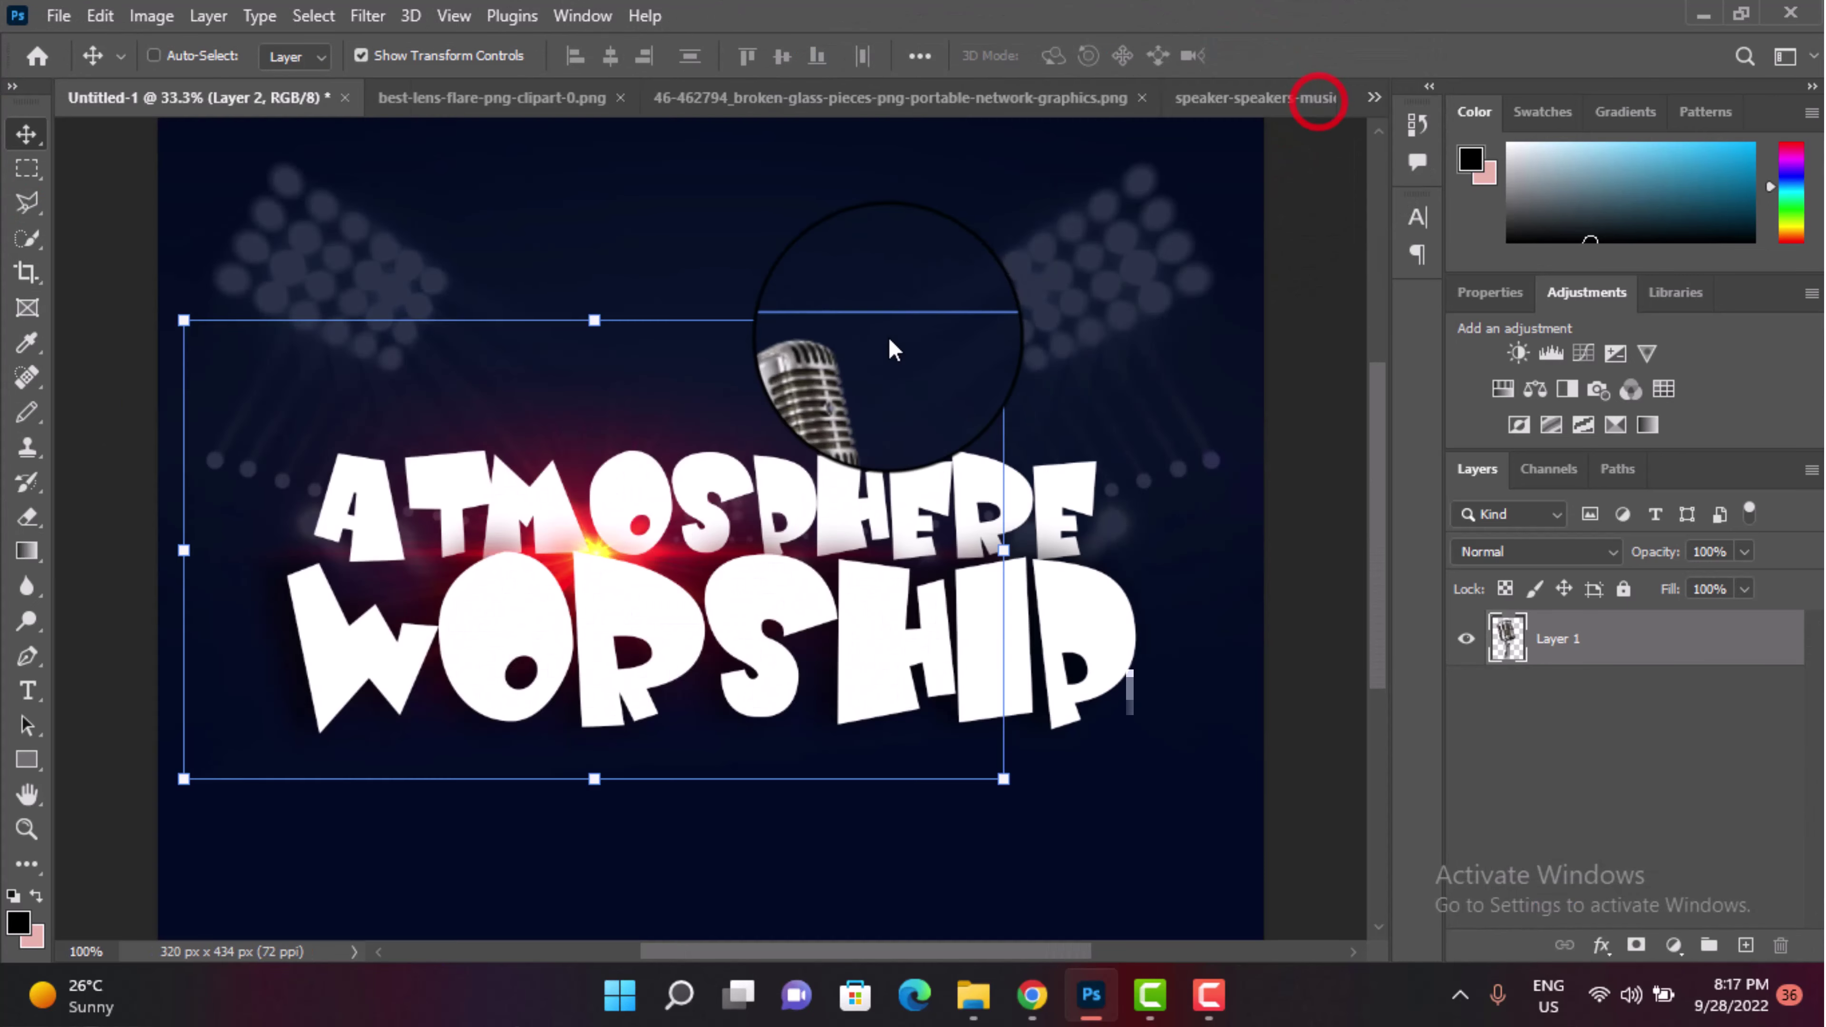
drag(1305, 137, 892, 349)
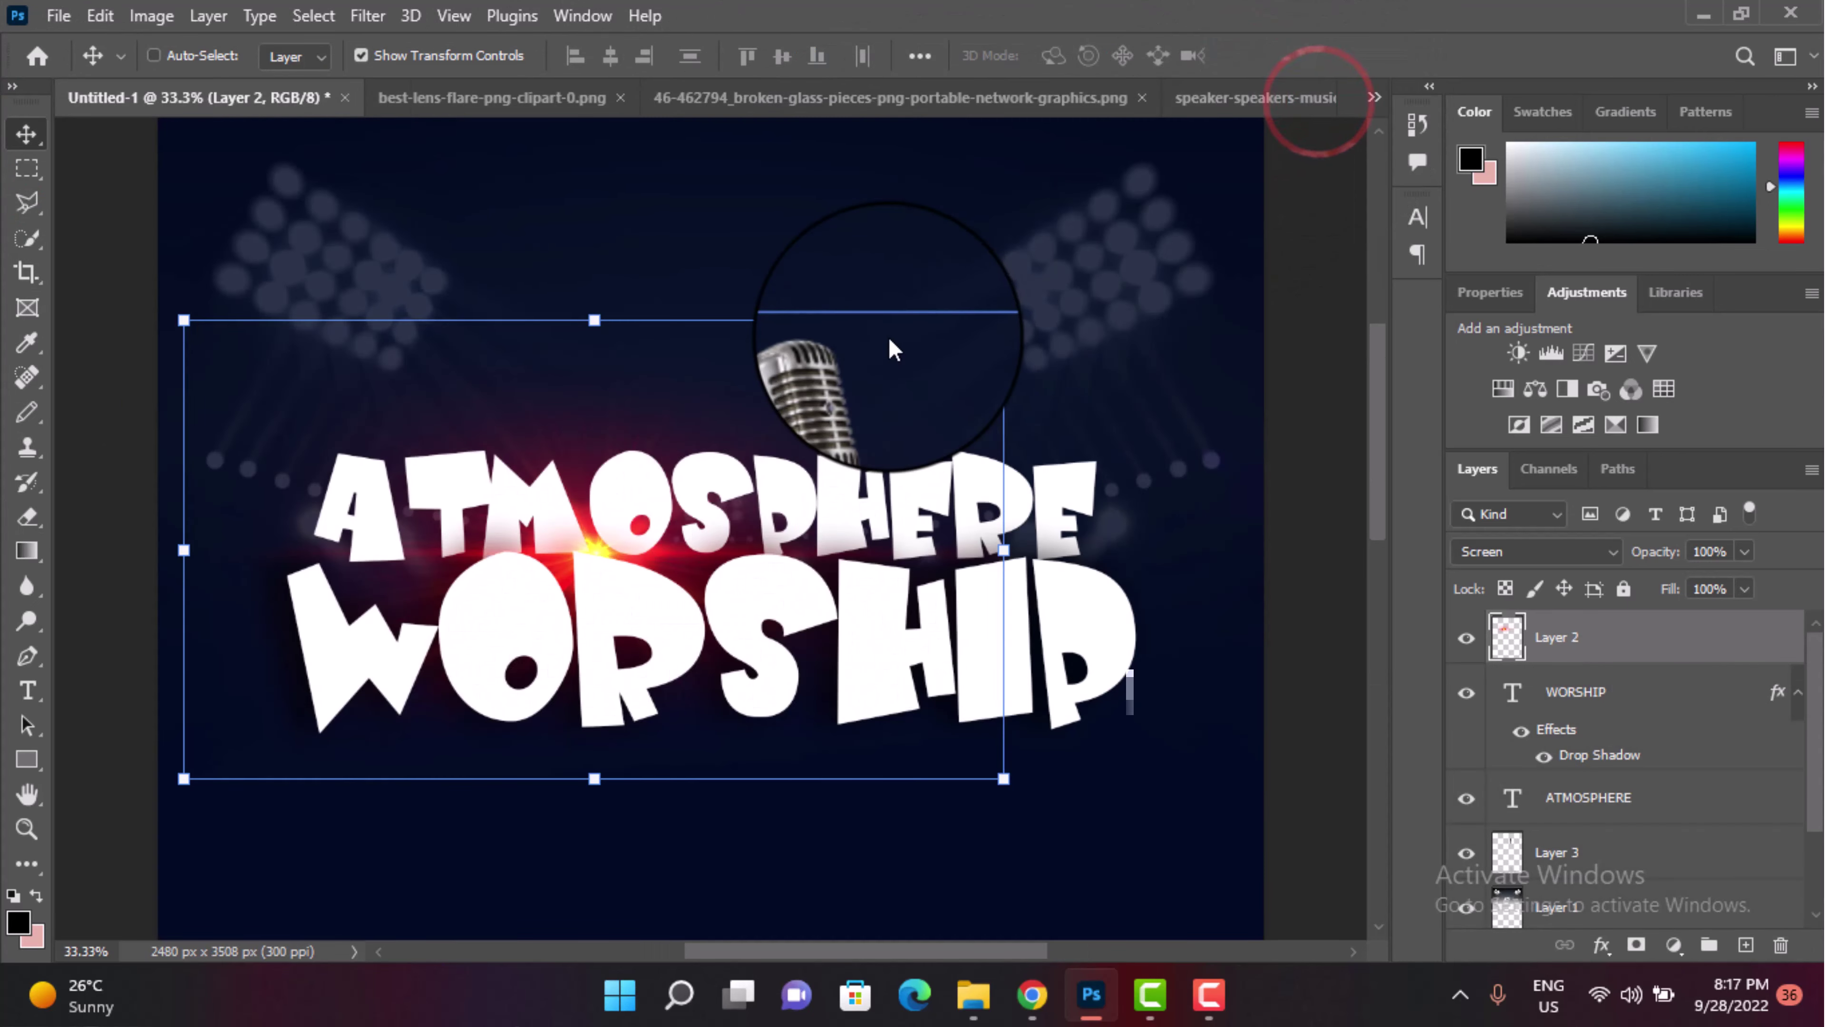
click(1194, 101)
mouse_move(685, 400)
mouse_down()
mouse_move(81, 91)
mouse_move(756, 524)
mouse_up()
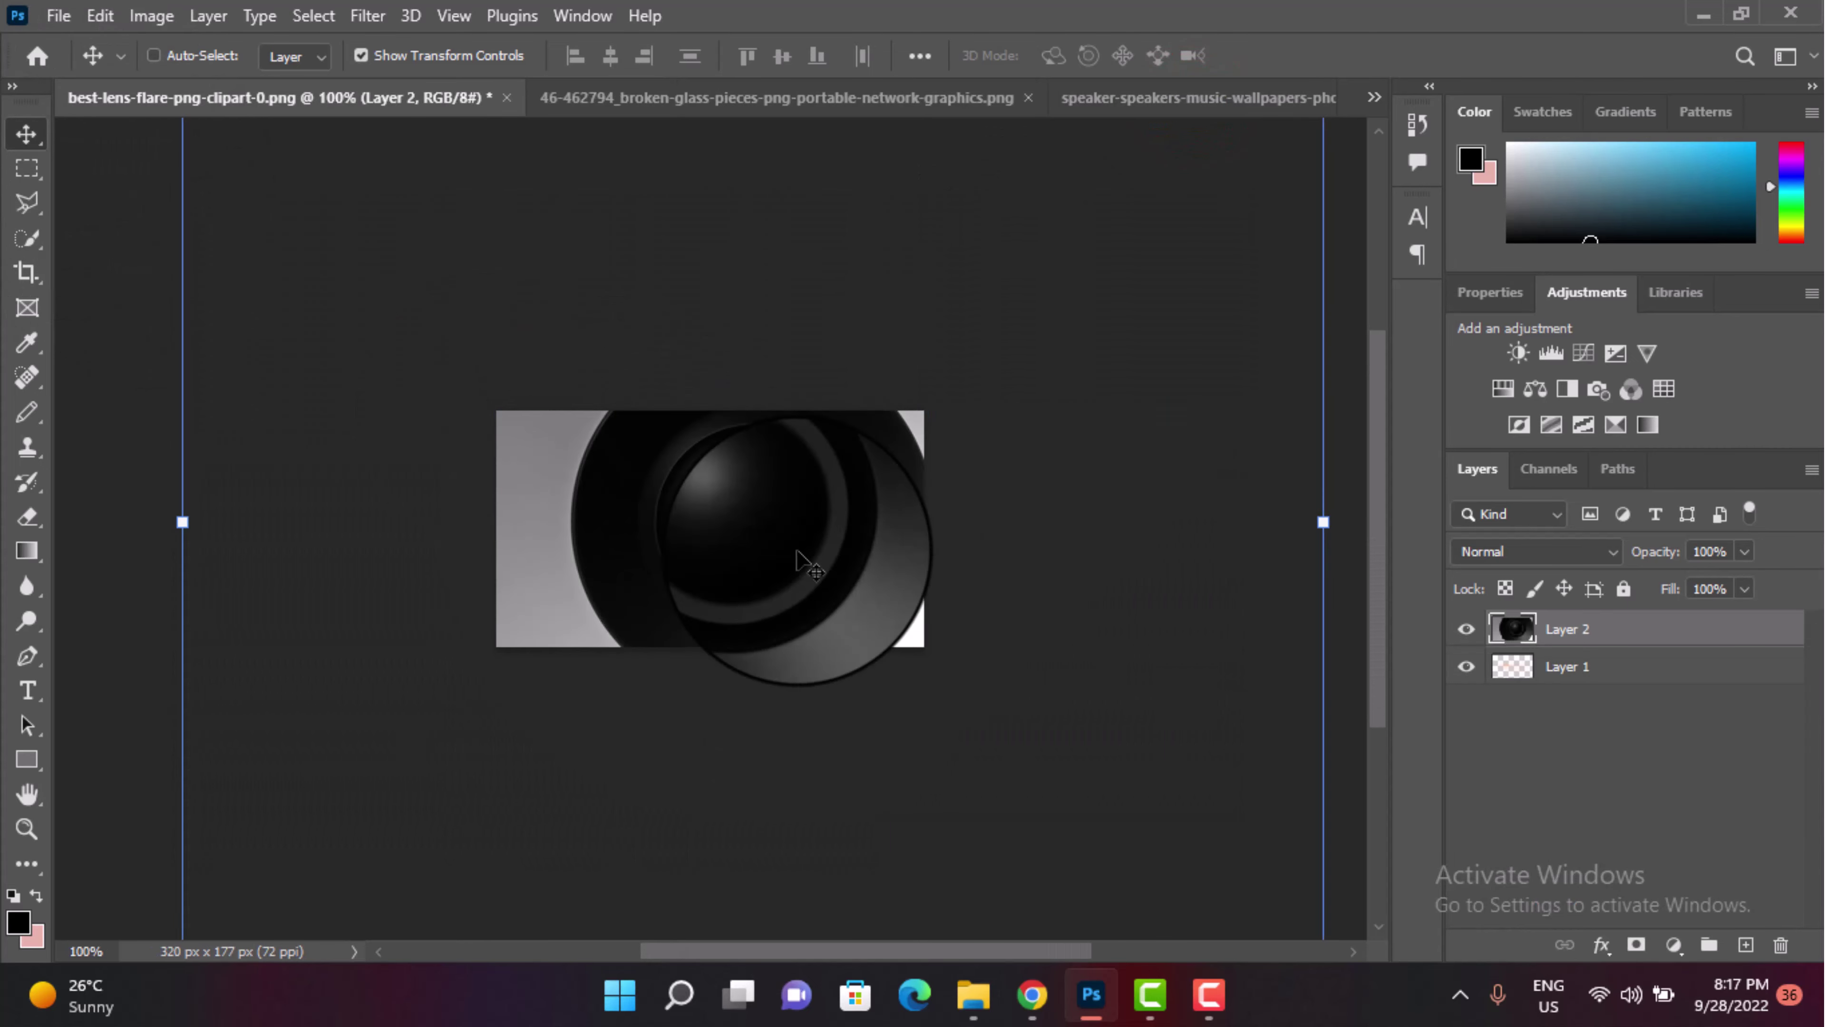
Step: Switch to the lens-flare file holding the speaker and carry the speaker toward the poster
click(1374, 97)
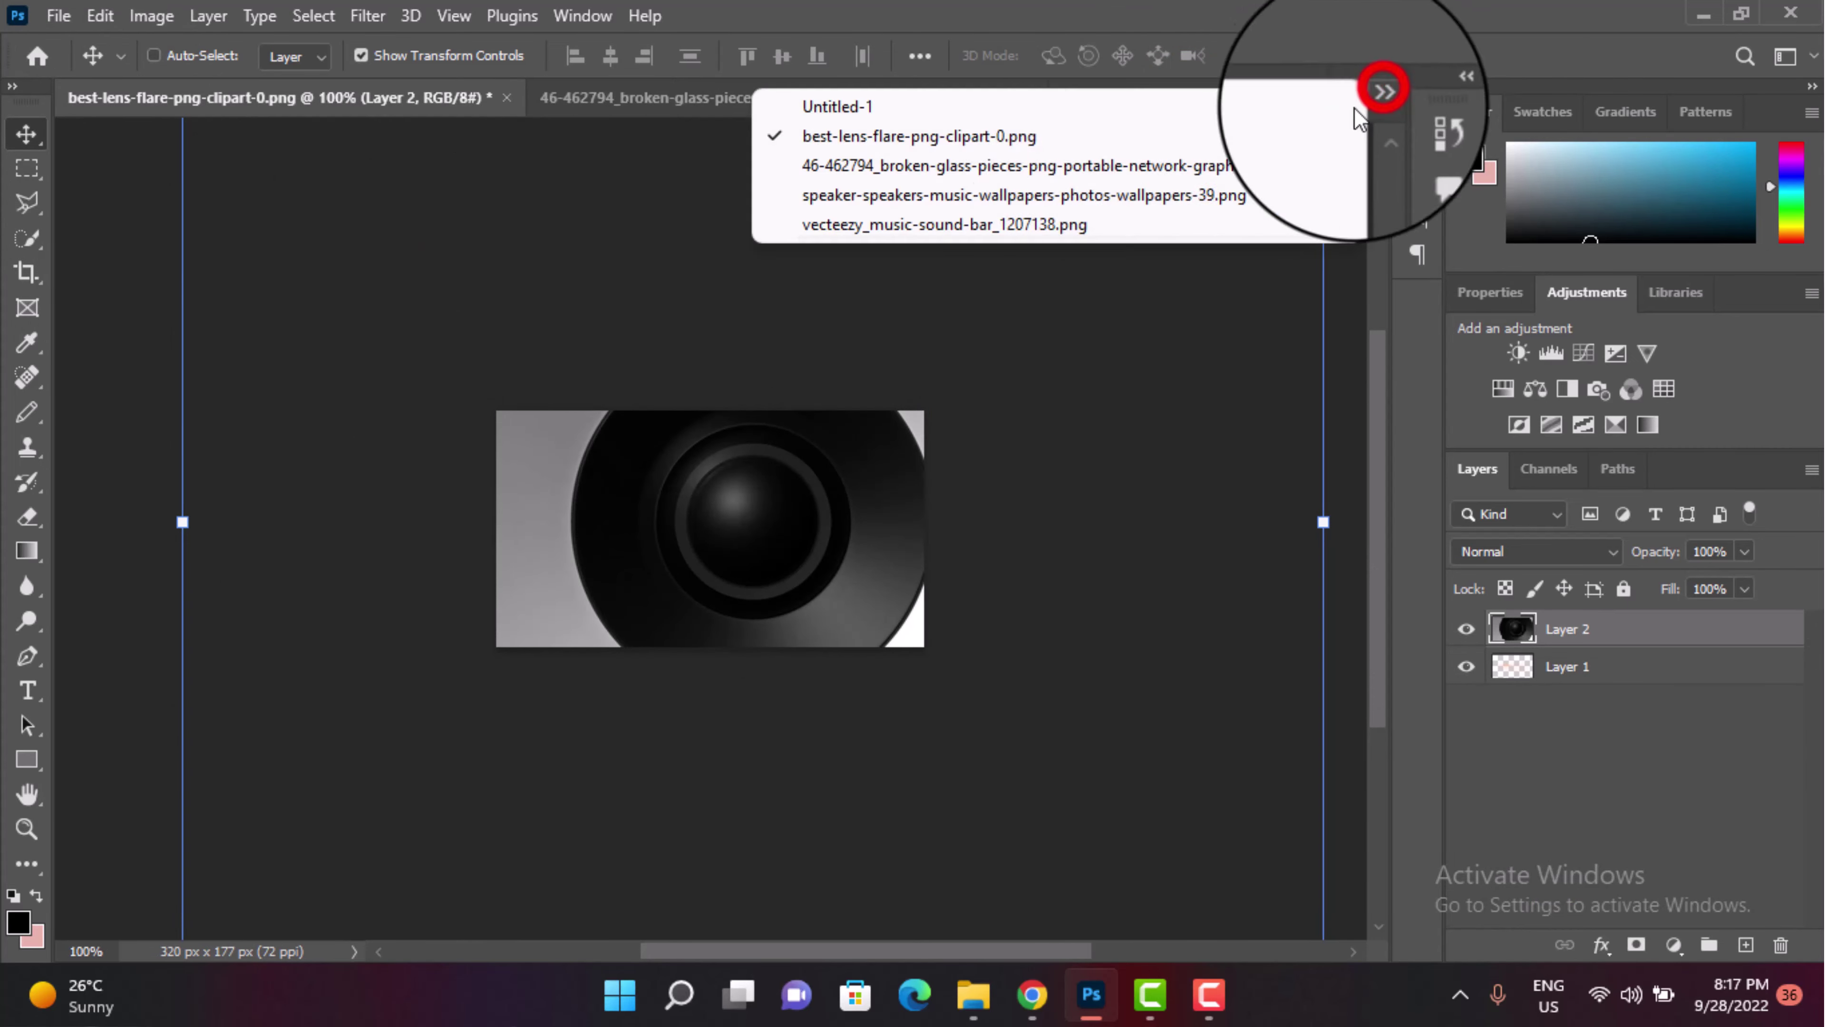
click(862, 102)
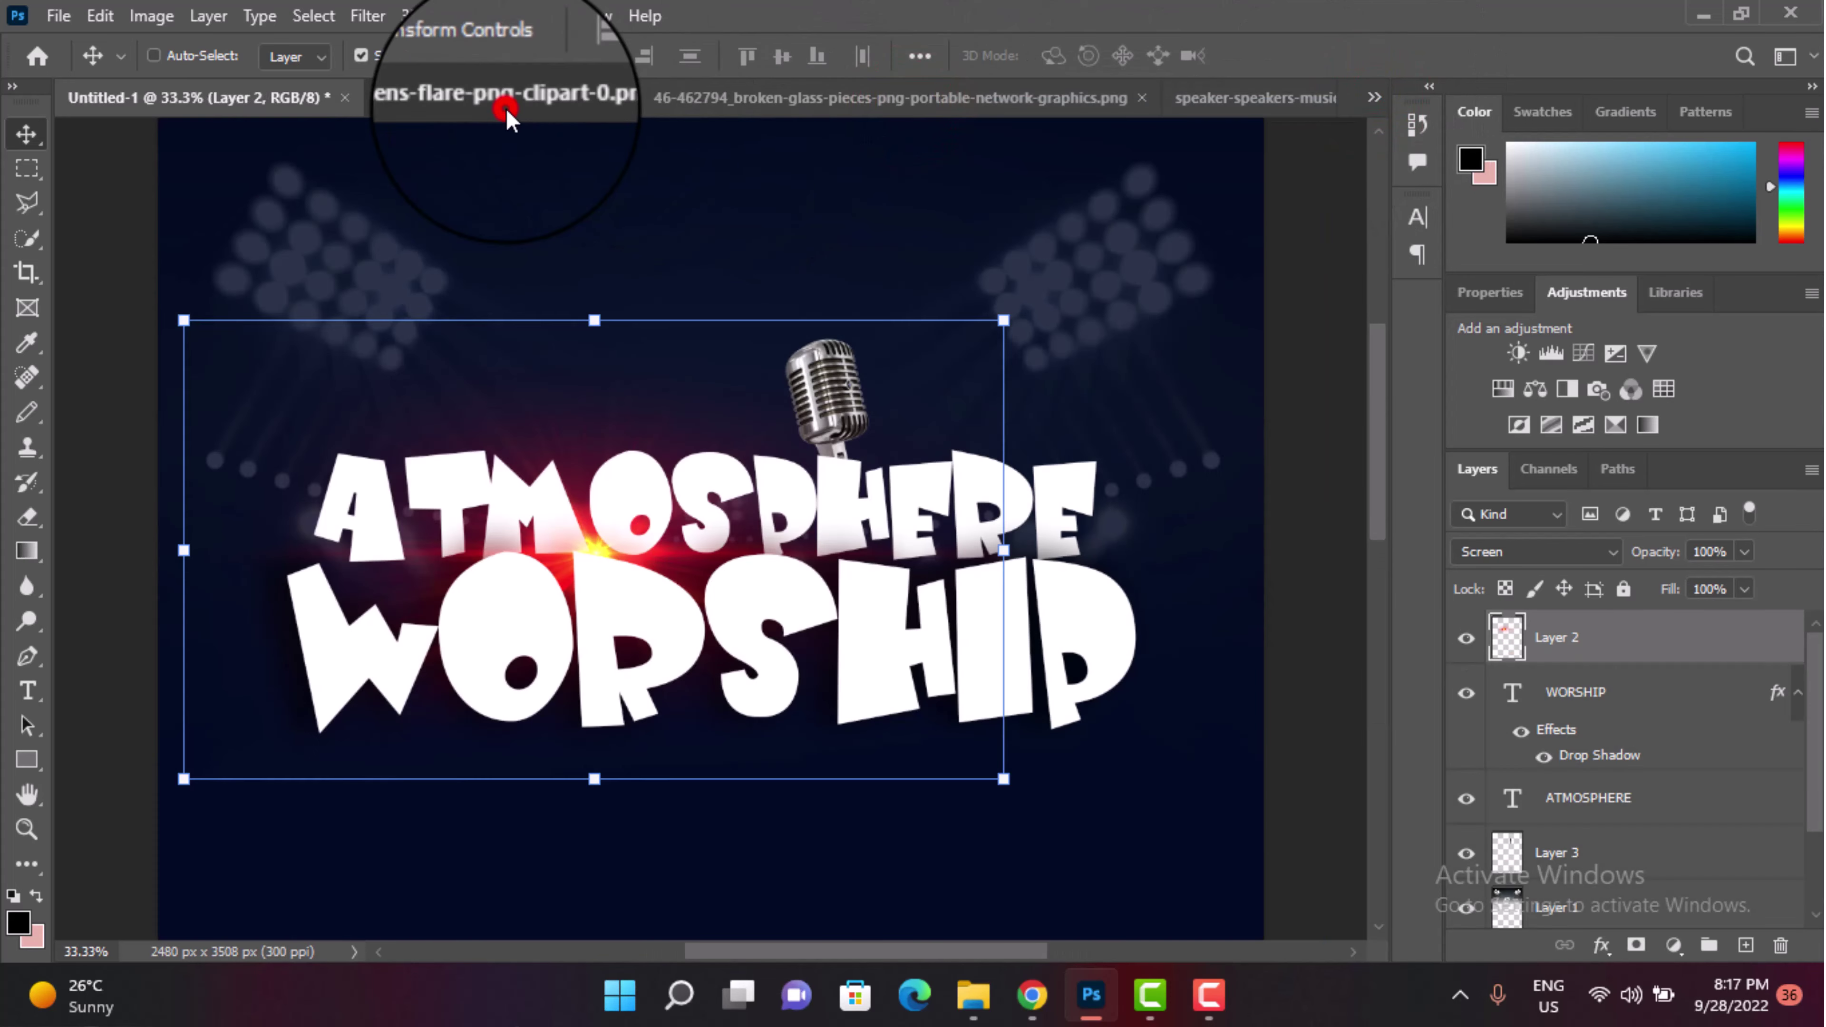
click(503, 99)
mouse_move(722, 445)
mouse_down()
mouse_move(196, 186)
mouse_move(719, 597)
mouse_up()
Step: Place the speaker over the O in WORSHIP, scaled to 34.17%
drag(960, 620, 556, 663)
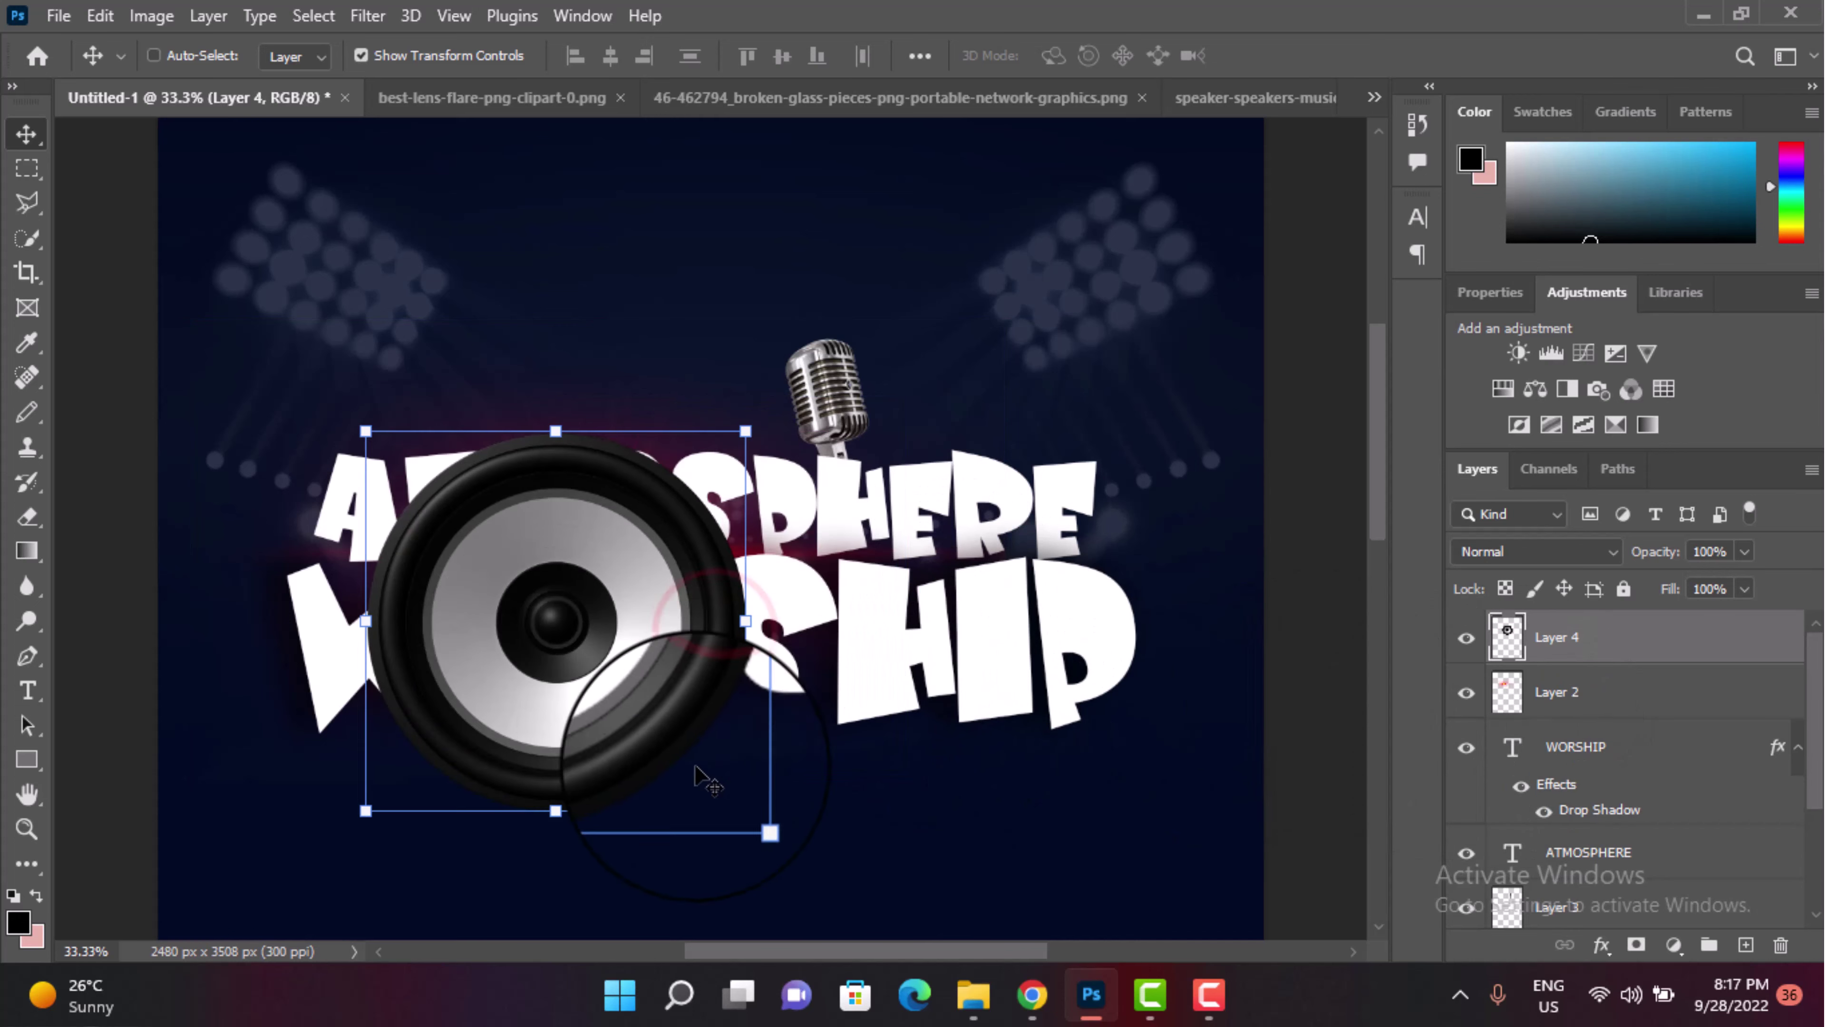
mouse_move(744, 811)
mouse_down()
mouse_move(547, 610)
mouse_move(593, 735)
mouse_move(565, 681)
mouse_up()
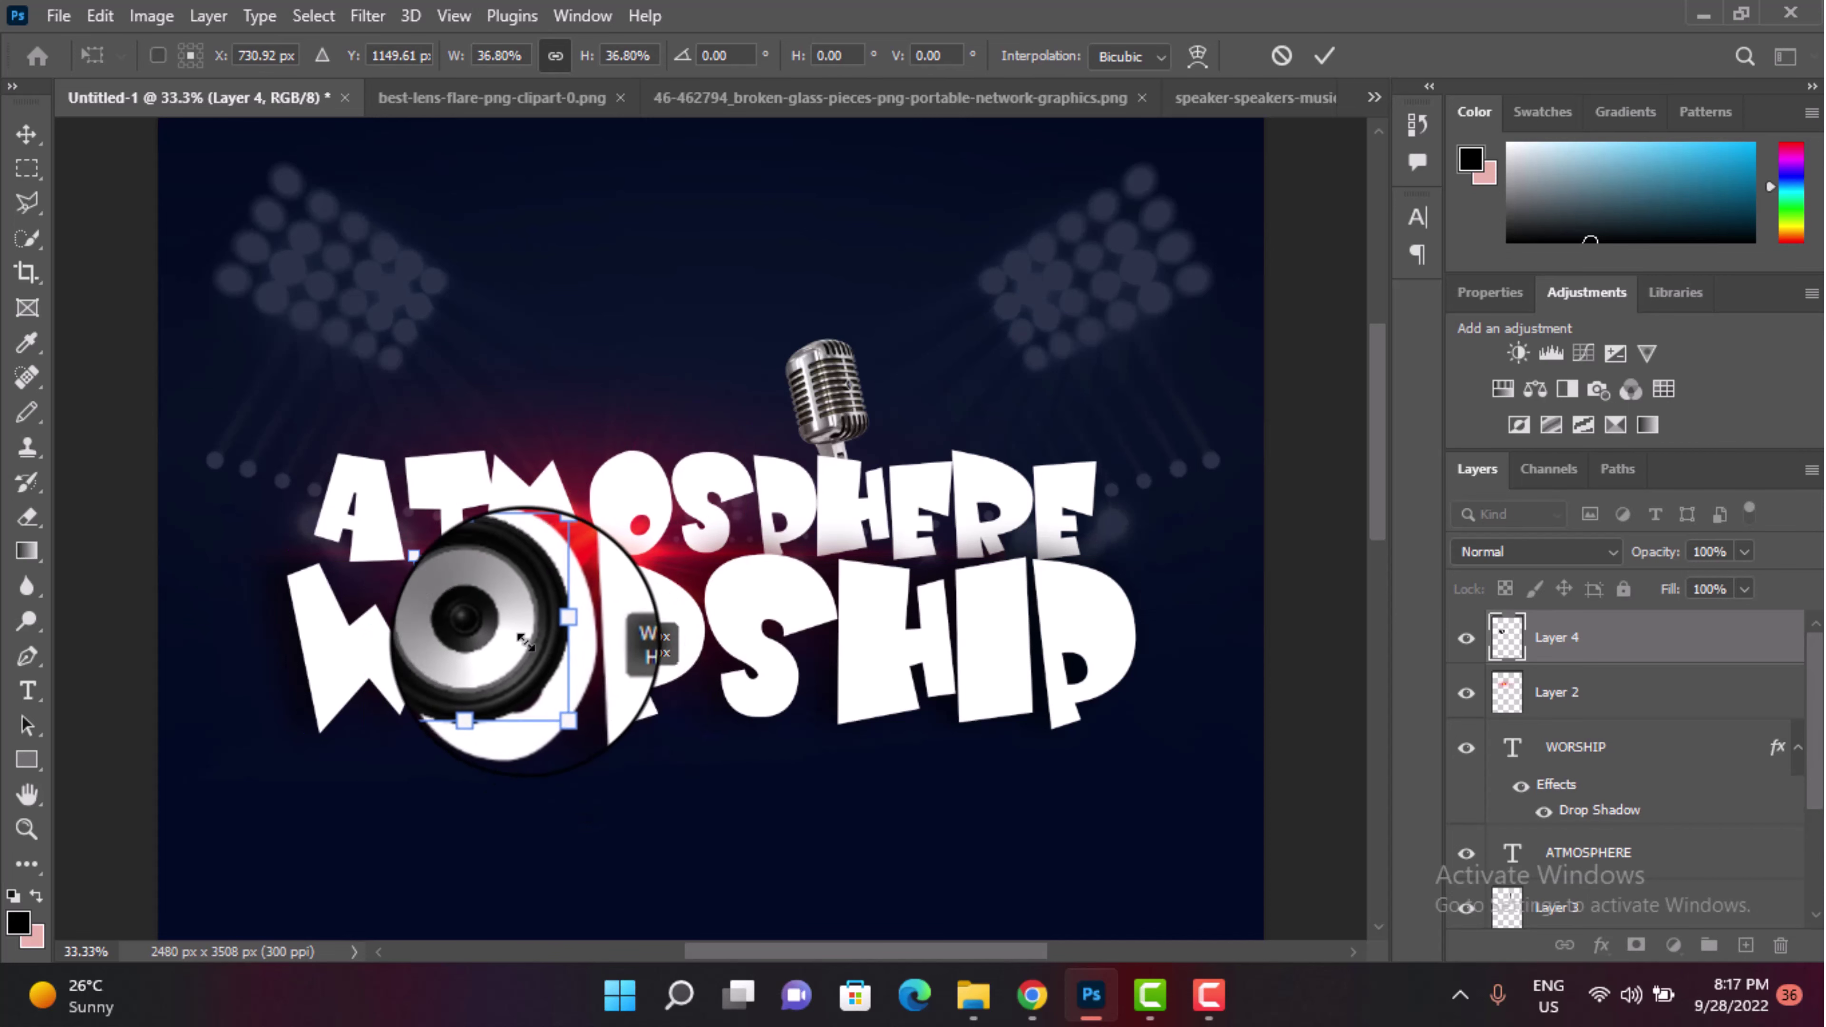
mouse_move(499, 631)
mouse_down()
mouse_move(591, 721)
mouse_move(524, 666)
mouse_up()
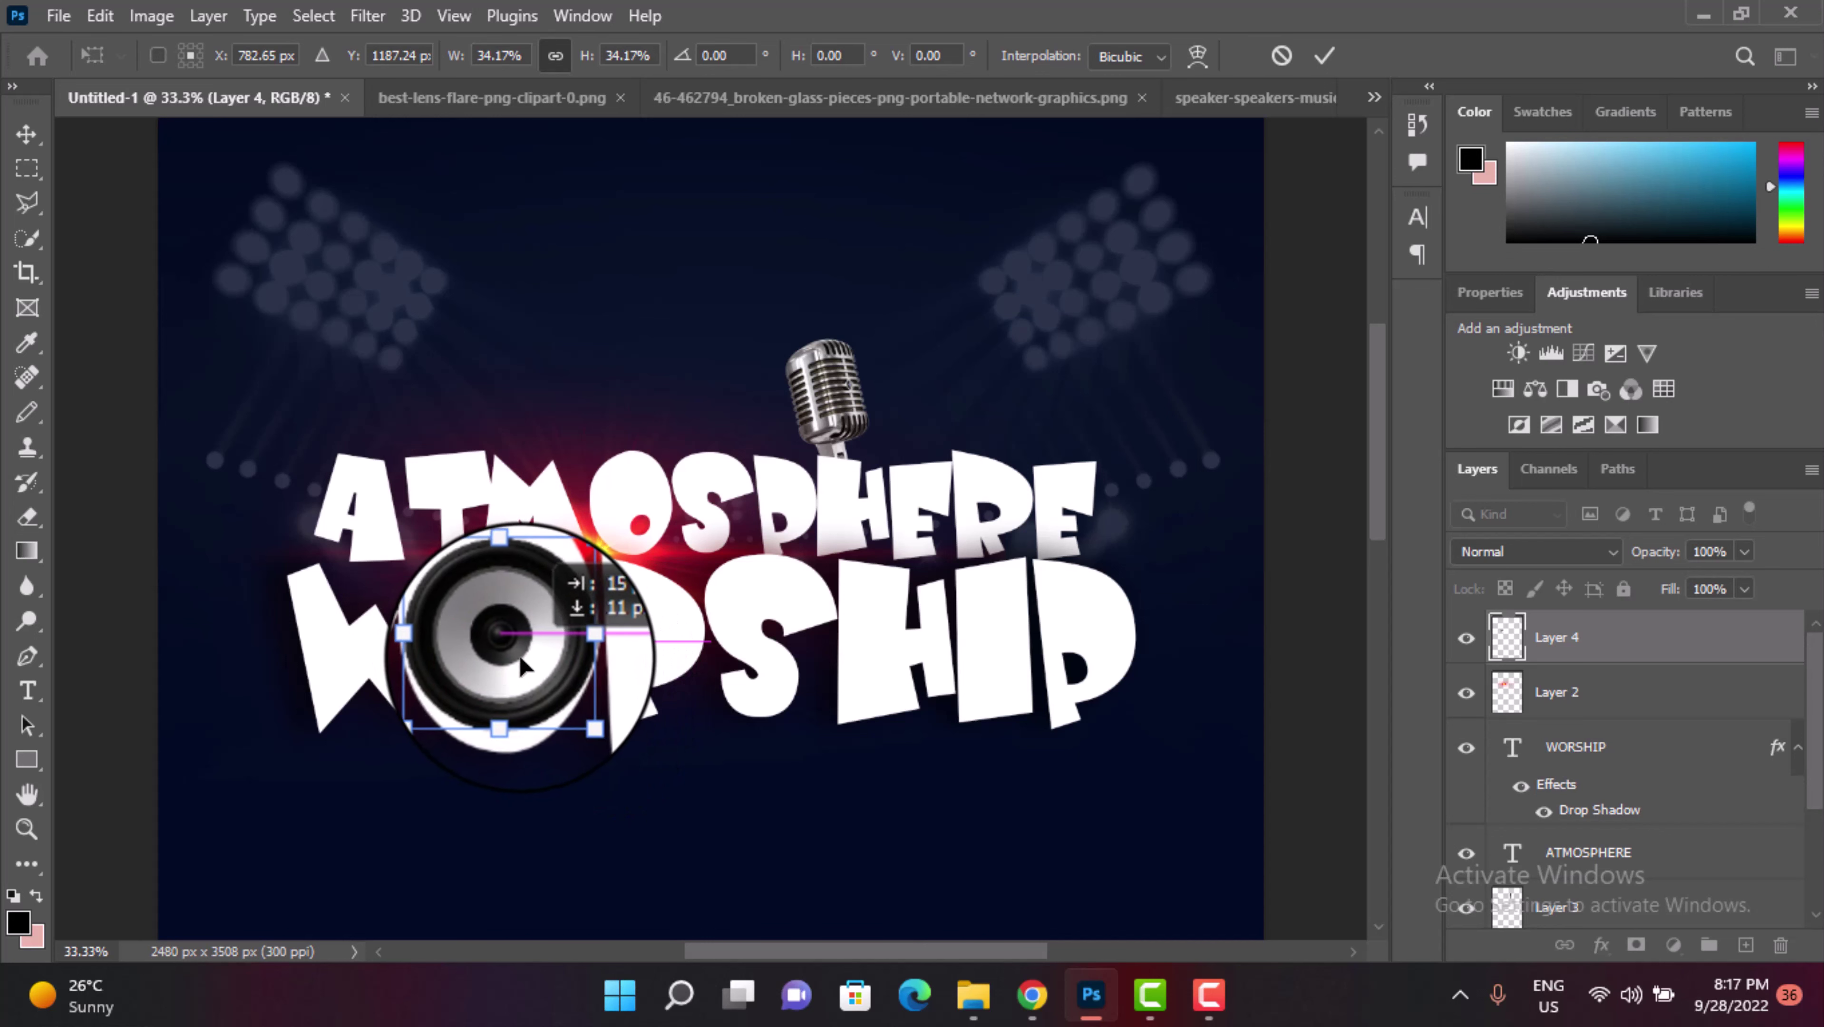
click(1323, 57)
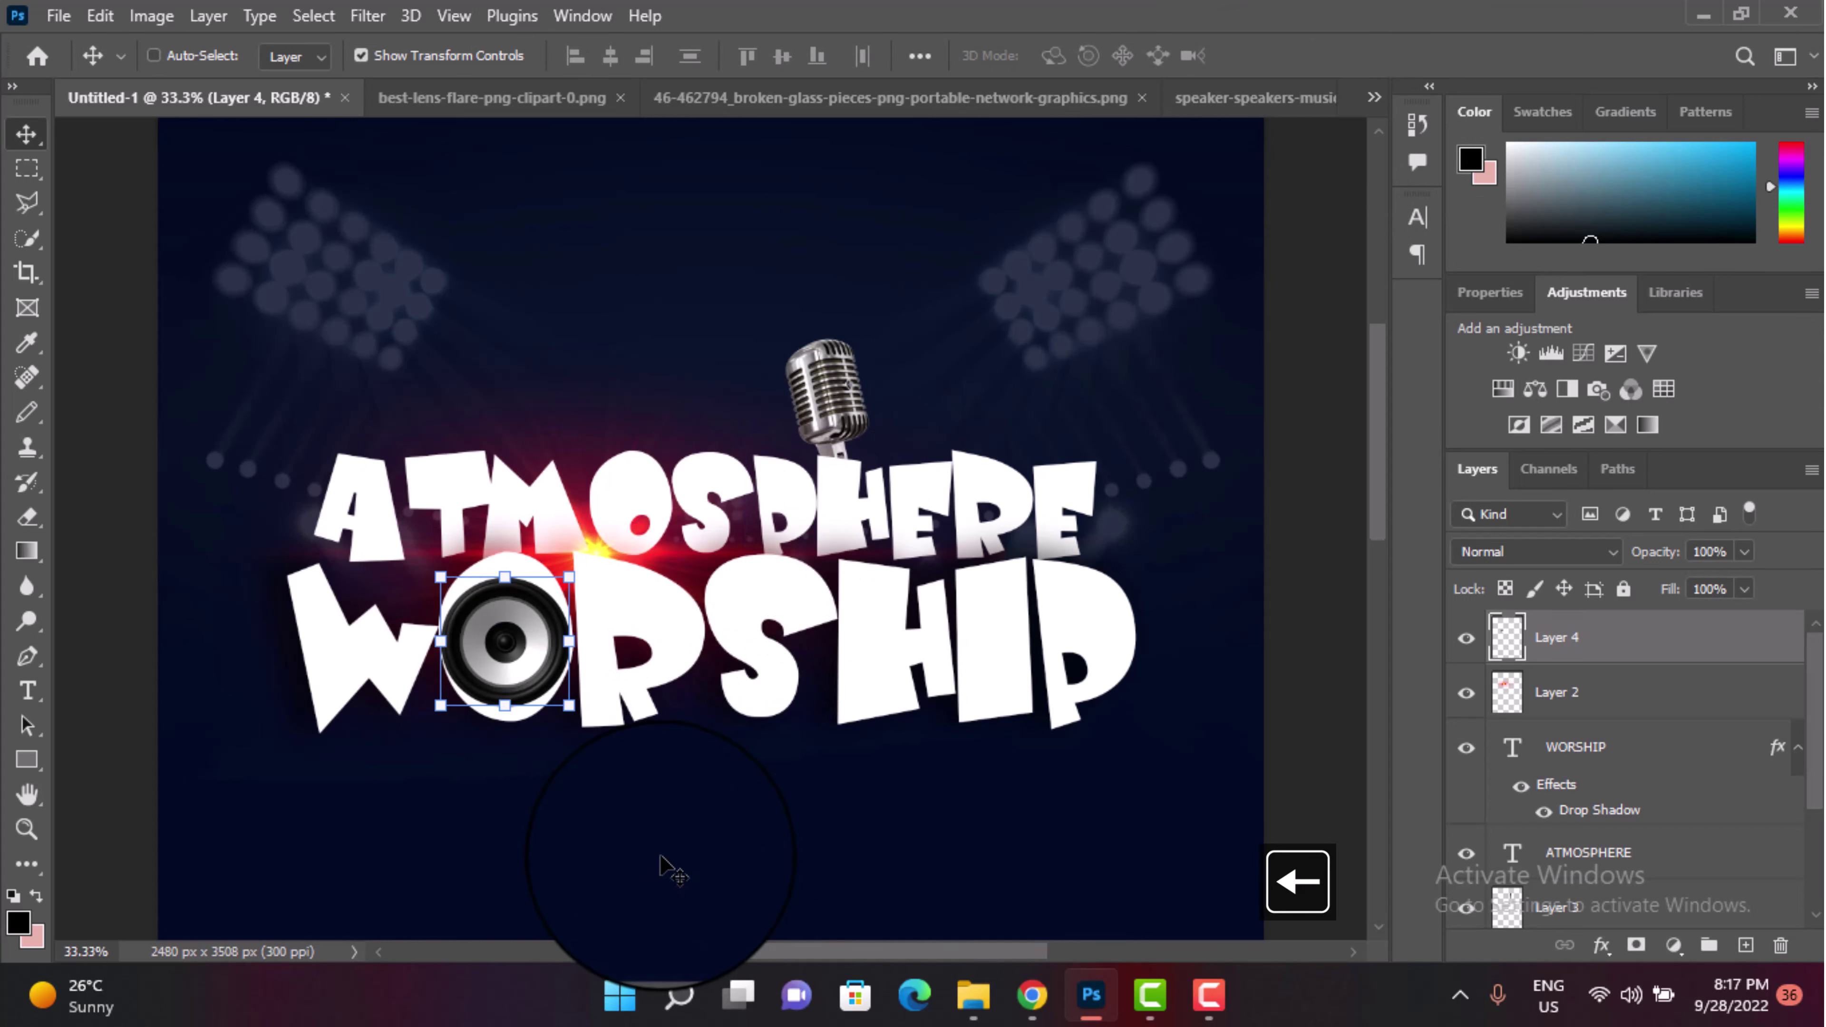
Step: Give speaker Layer 4 a Drop Shadow: 57% opacity, 38 px distance, 18% spread, 84 px size
click(1601, 945)
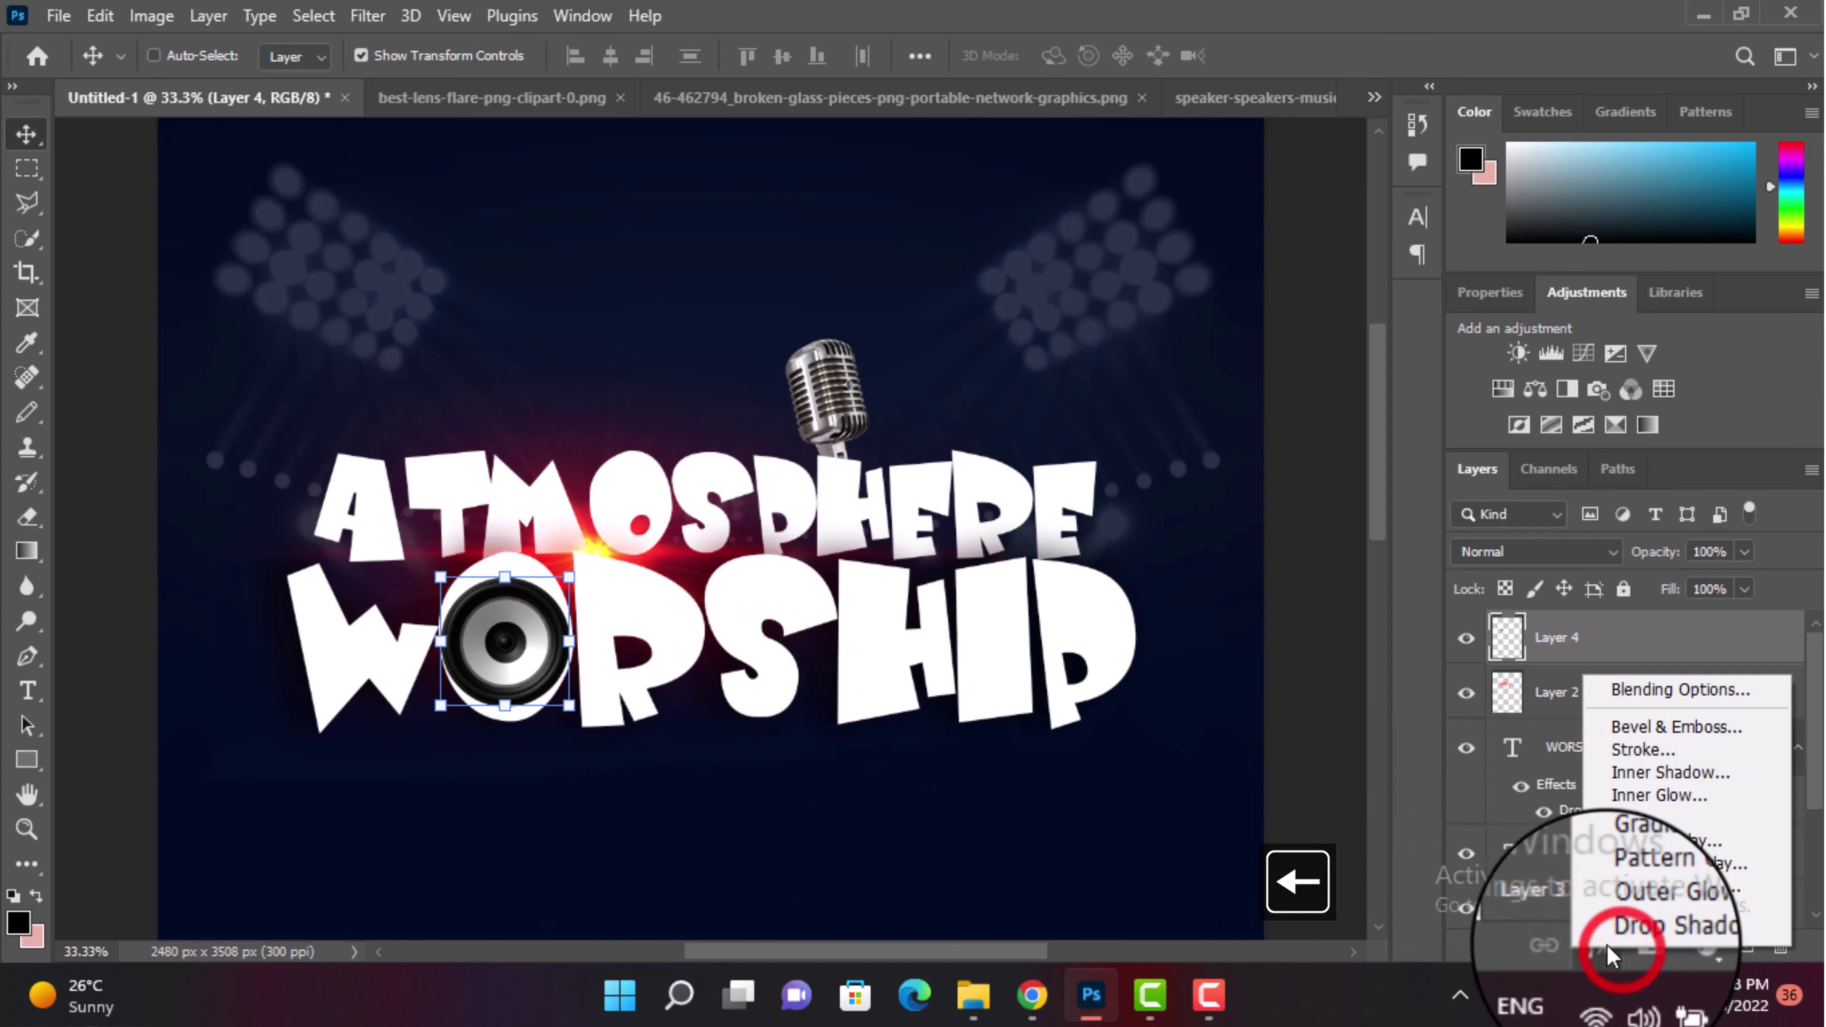
click(1614, 928)
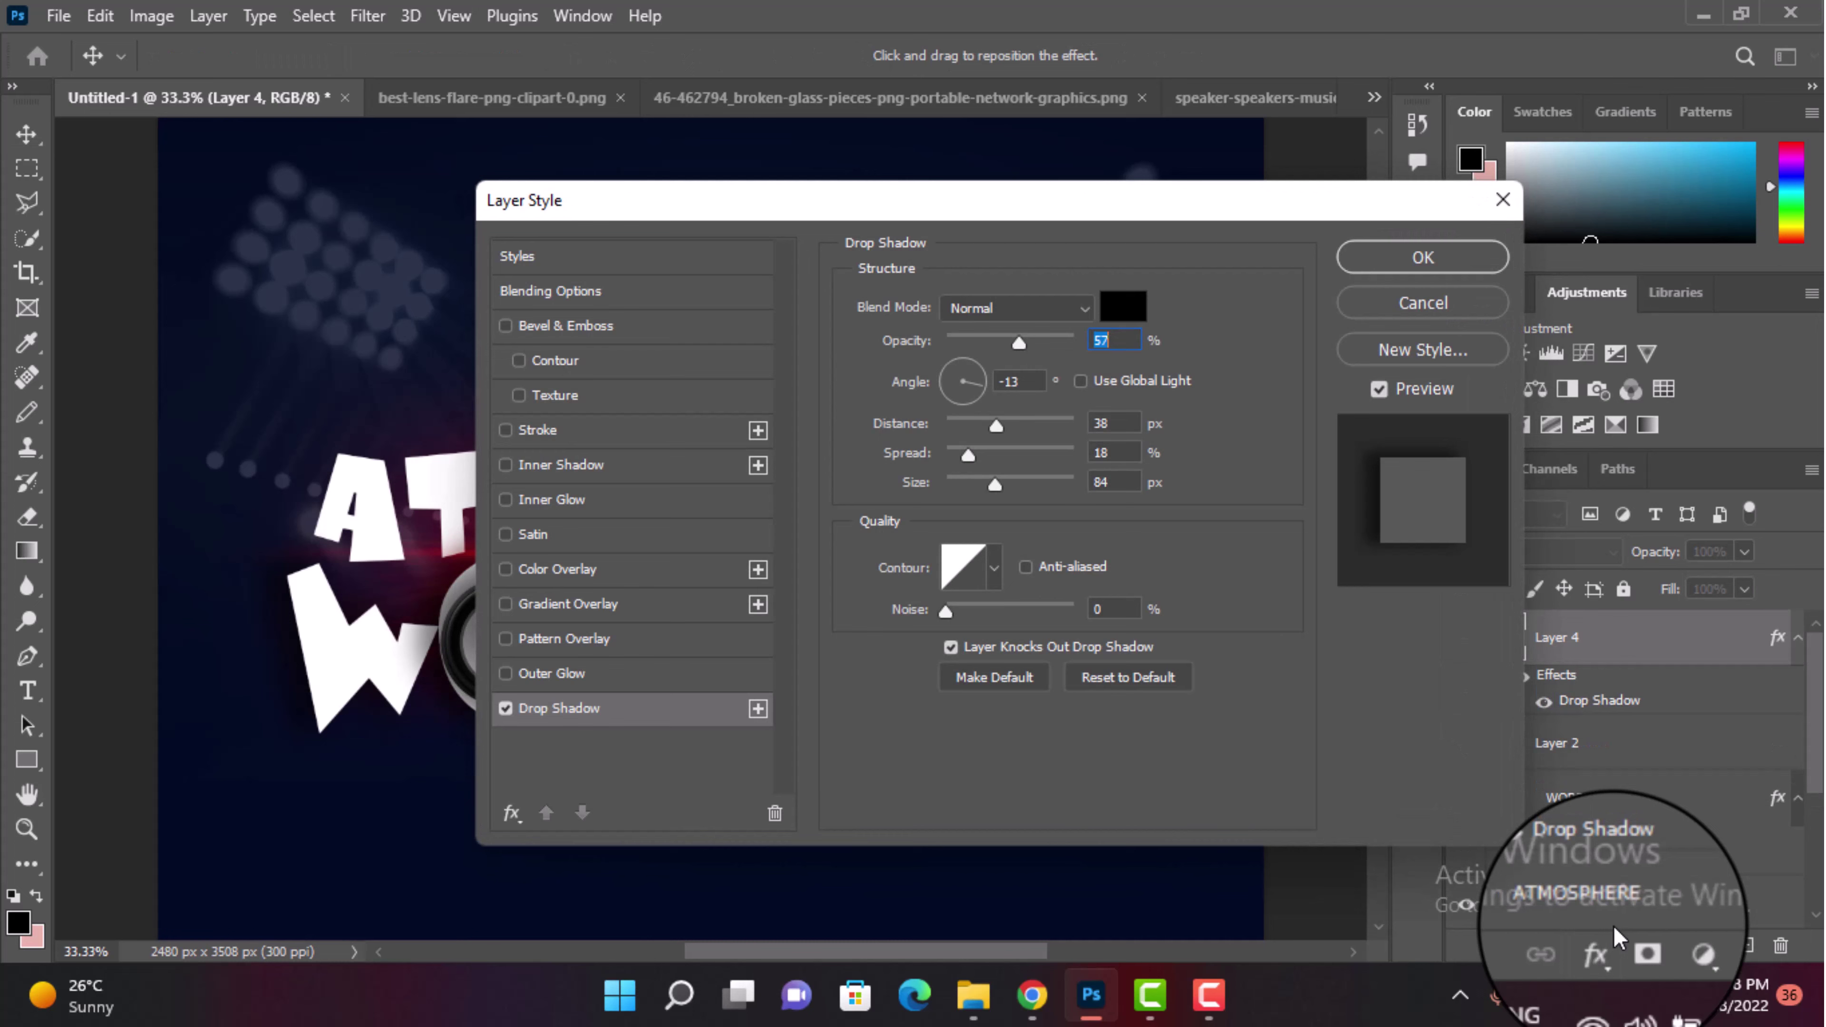
click(1423, 256)
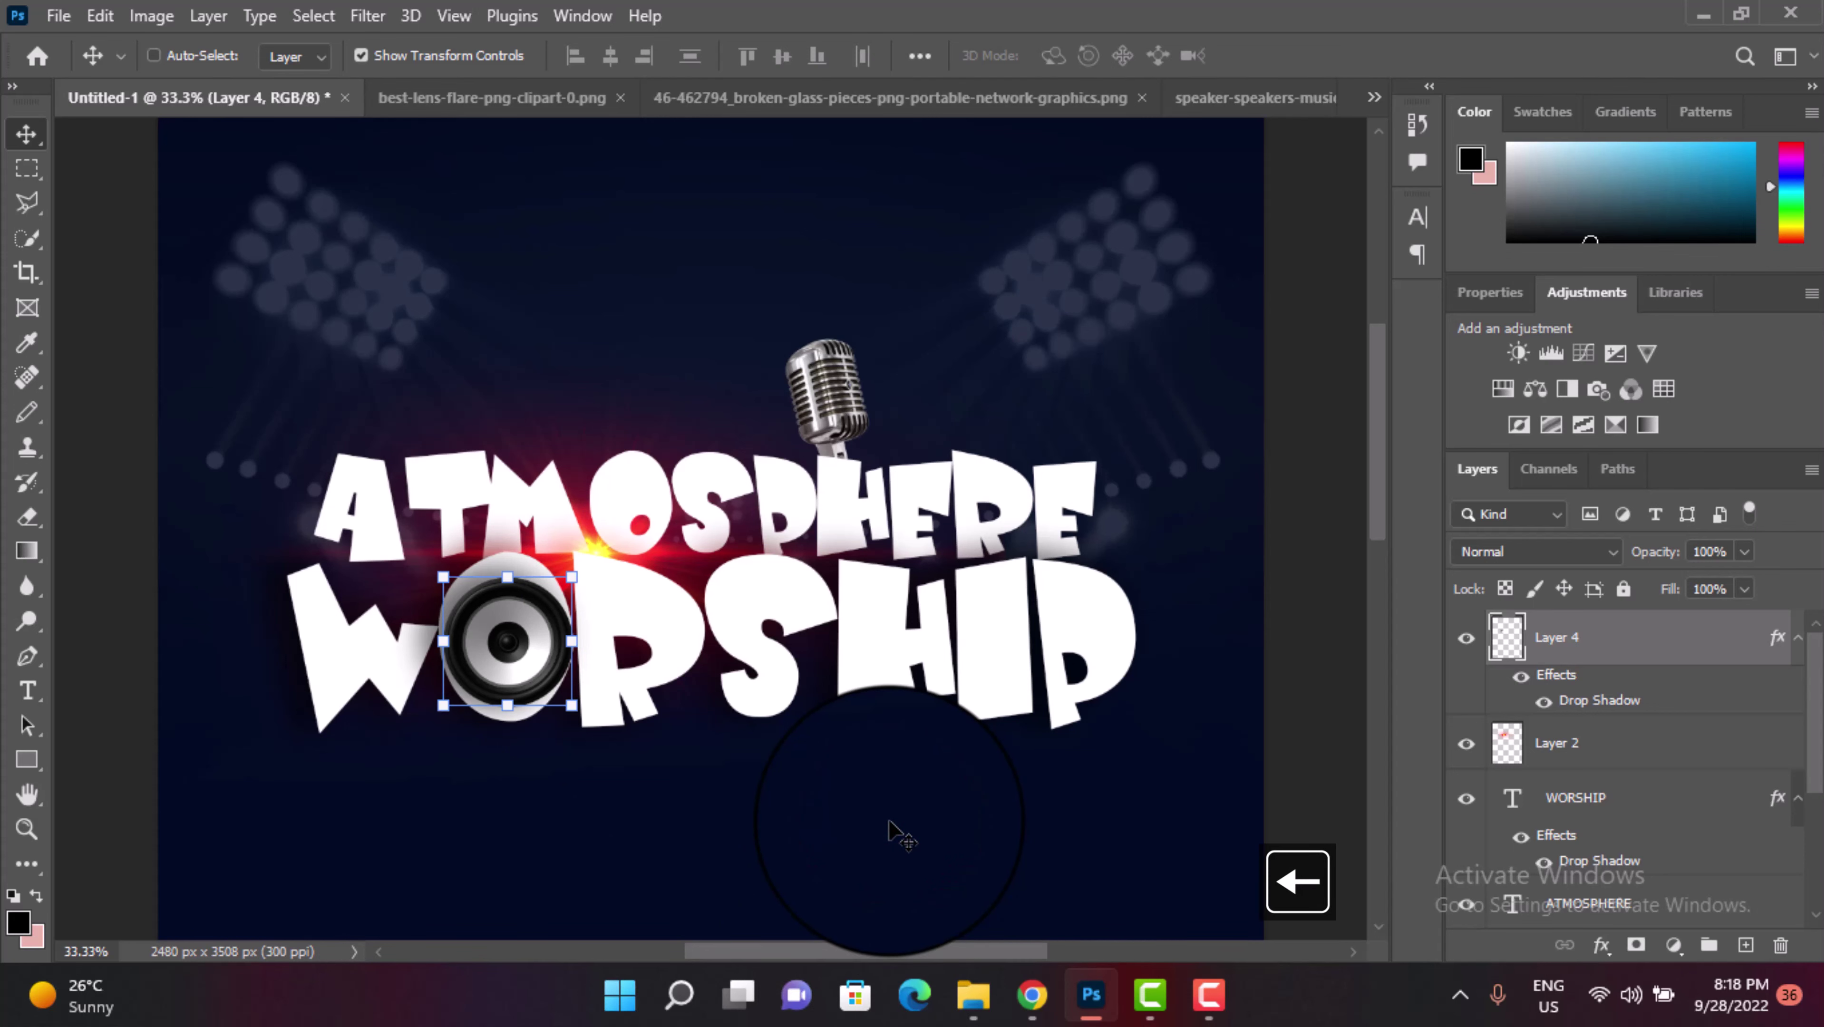
Step: Delete the speaker from the lens-flare file and bring the broken-glass layer into Untitled-1
click(428, 97)
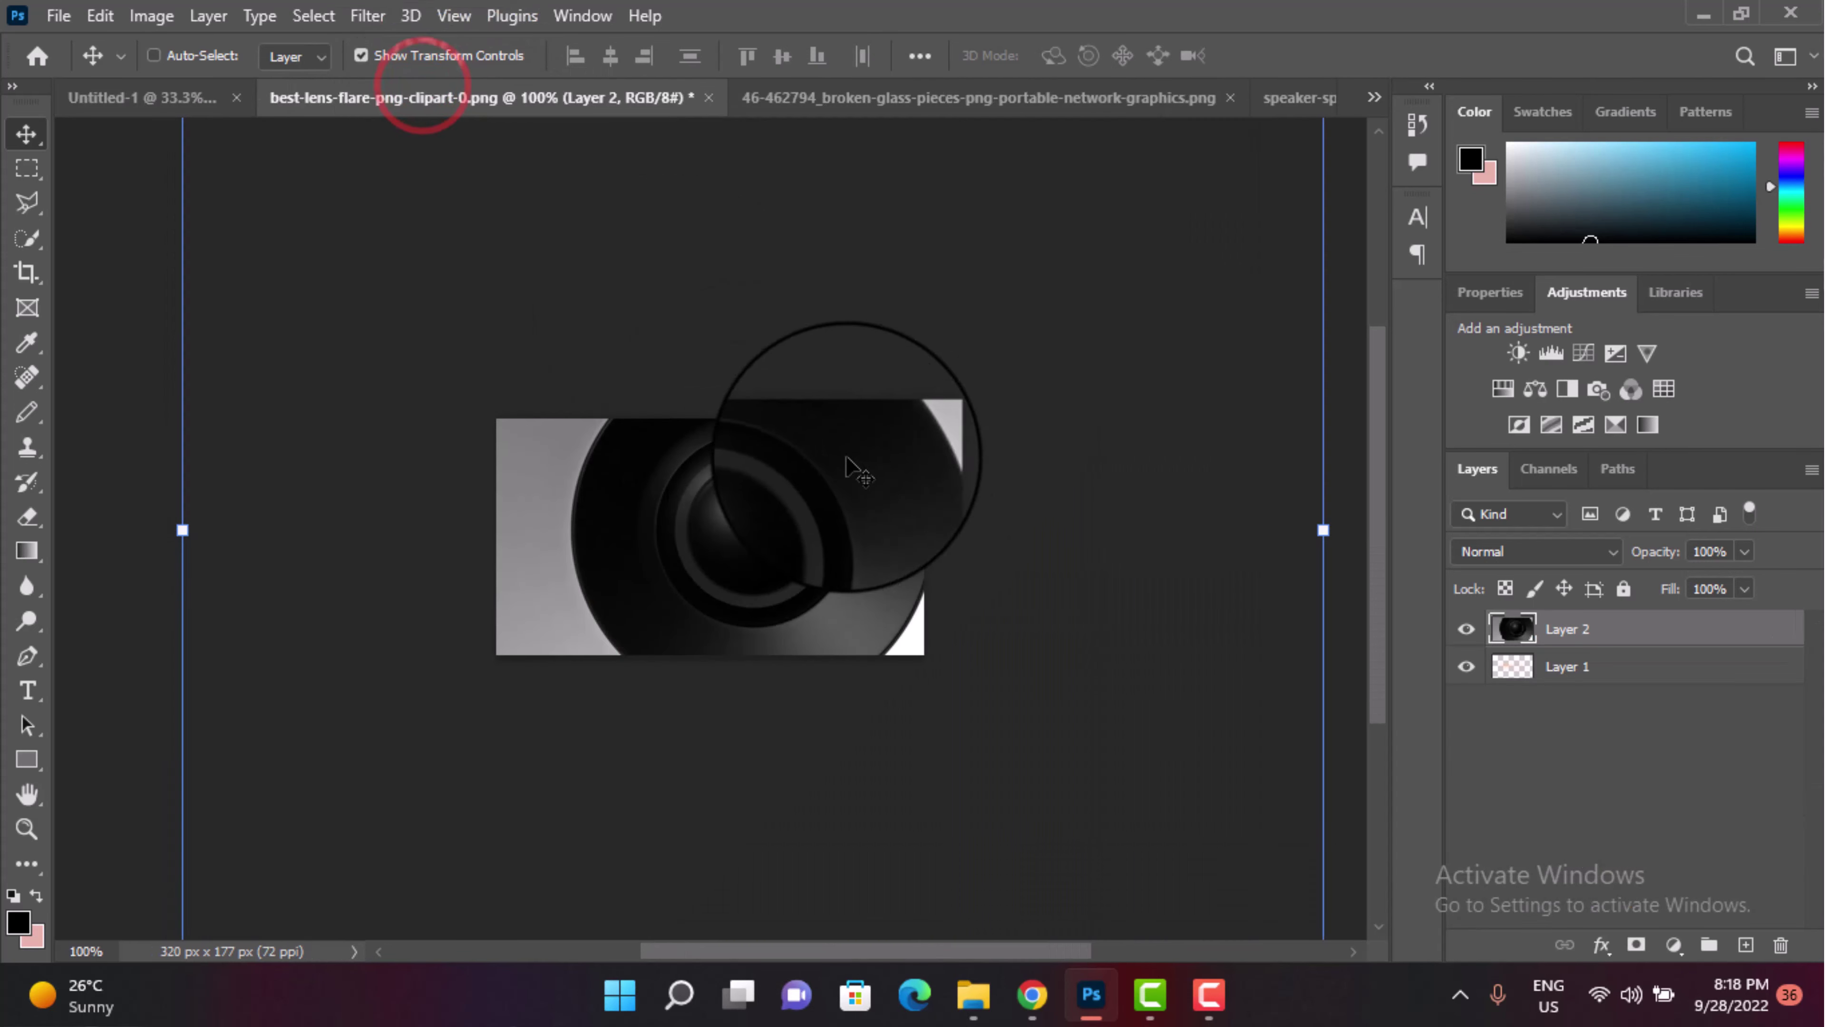
key(Delete)
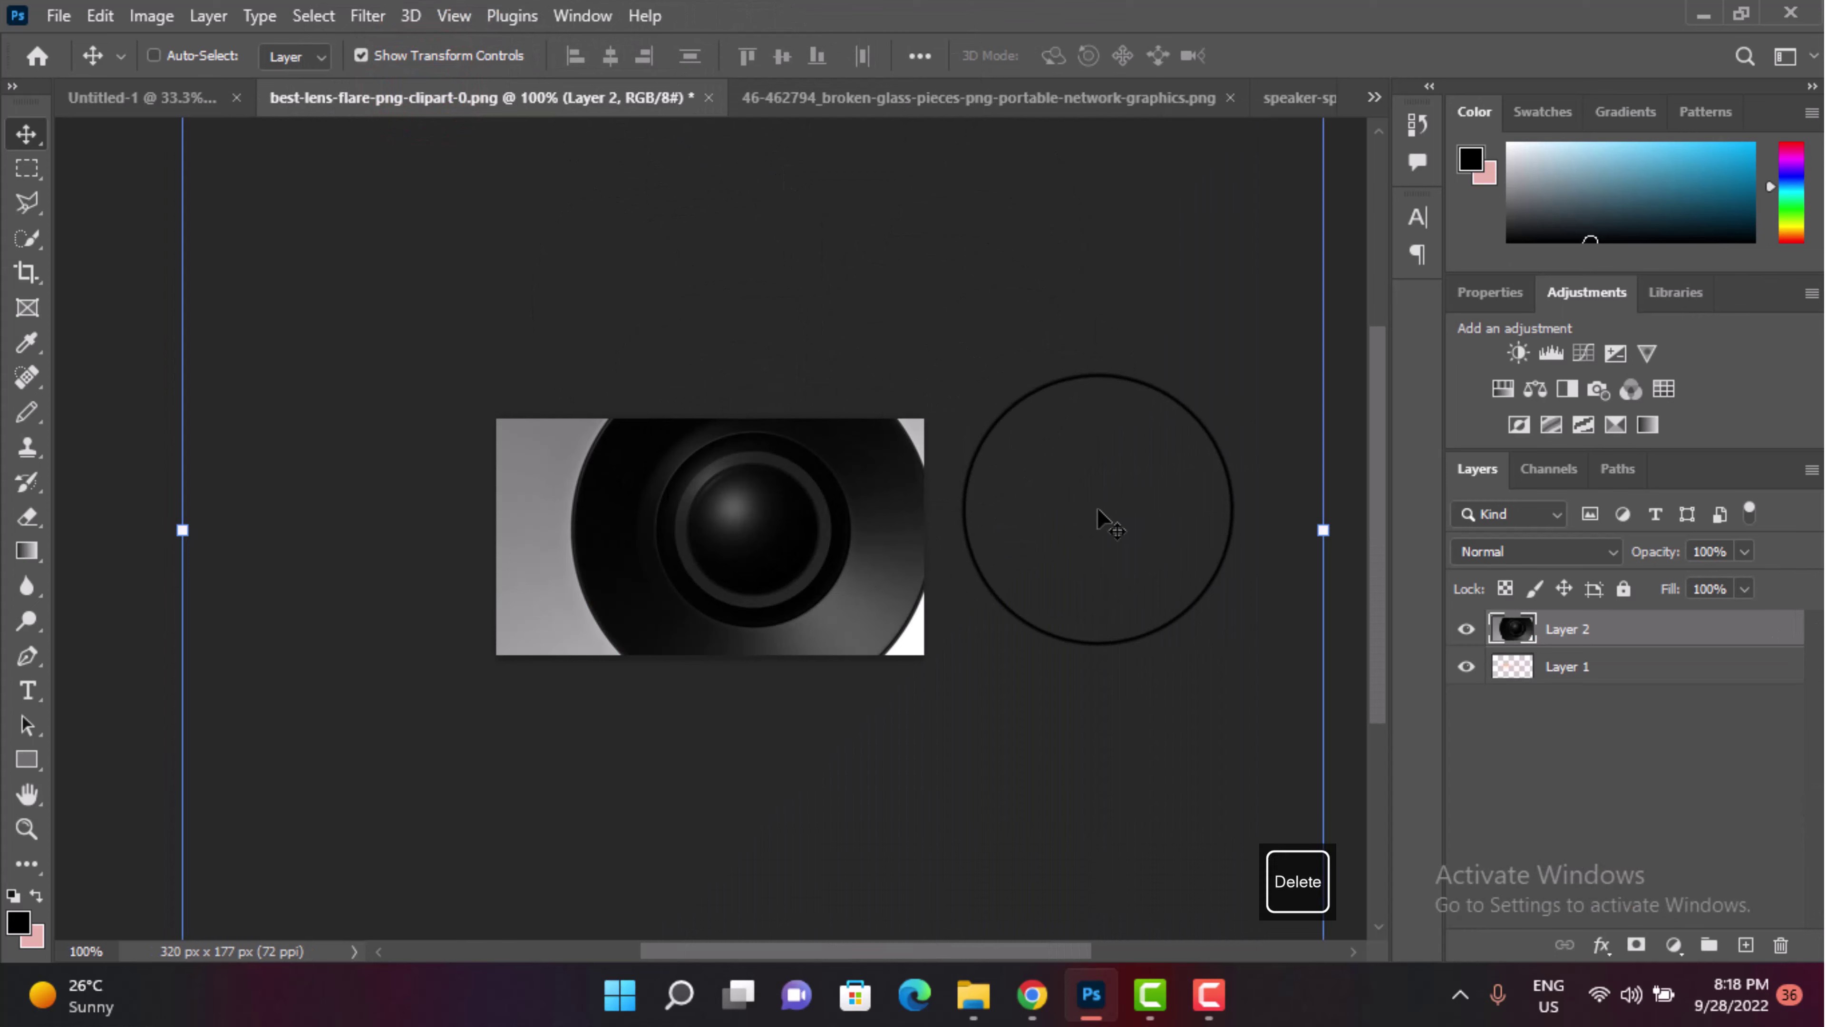
click(1049, 90)
mouse_move(688, 353)
mouse_down()
mouse_move(232, 137)
mouse_move(689, 529)
mouse_up()
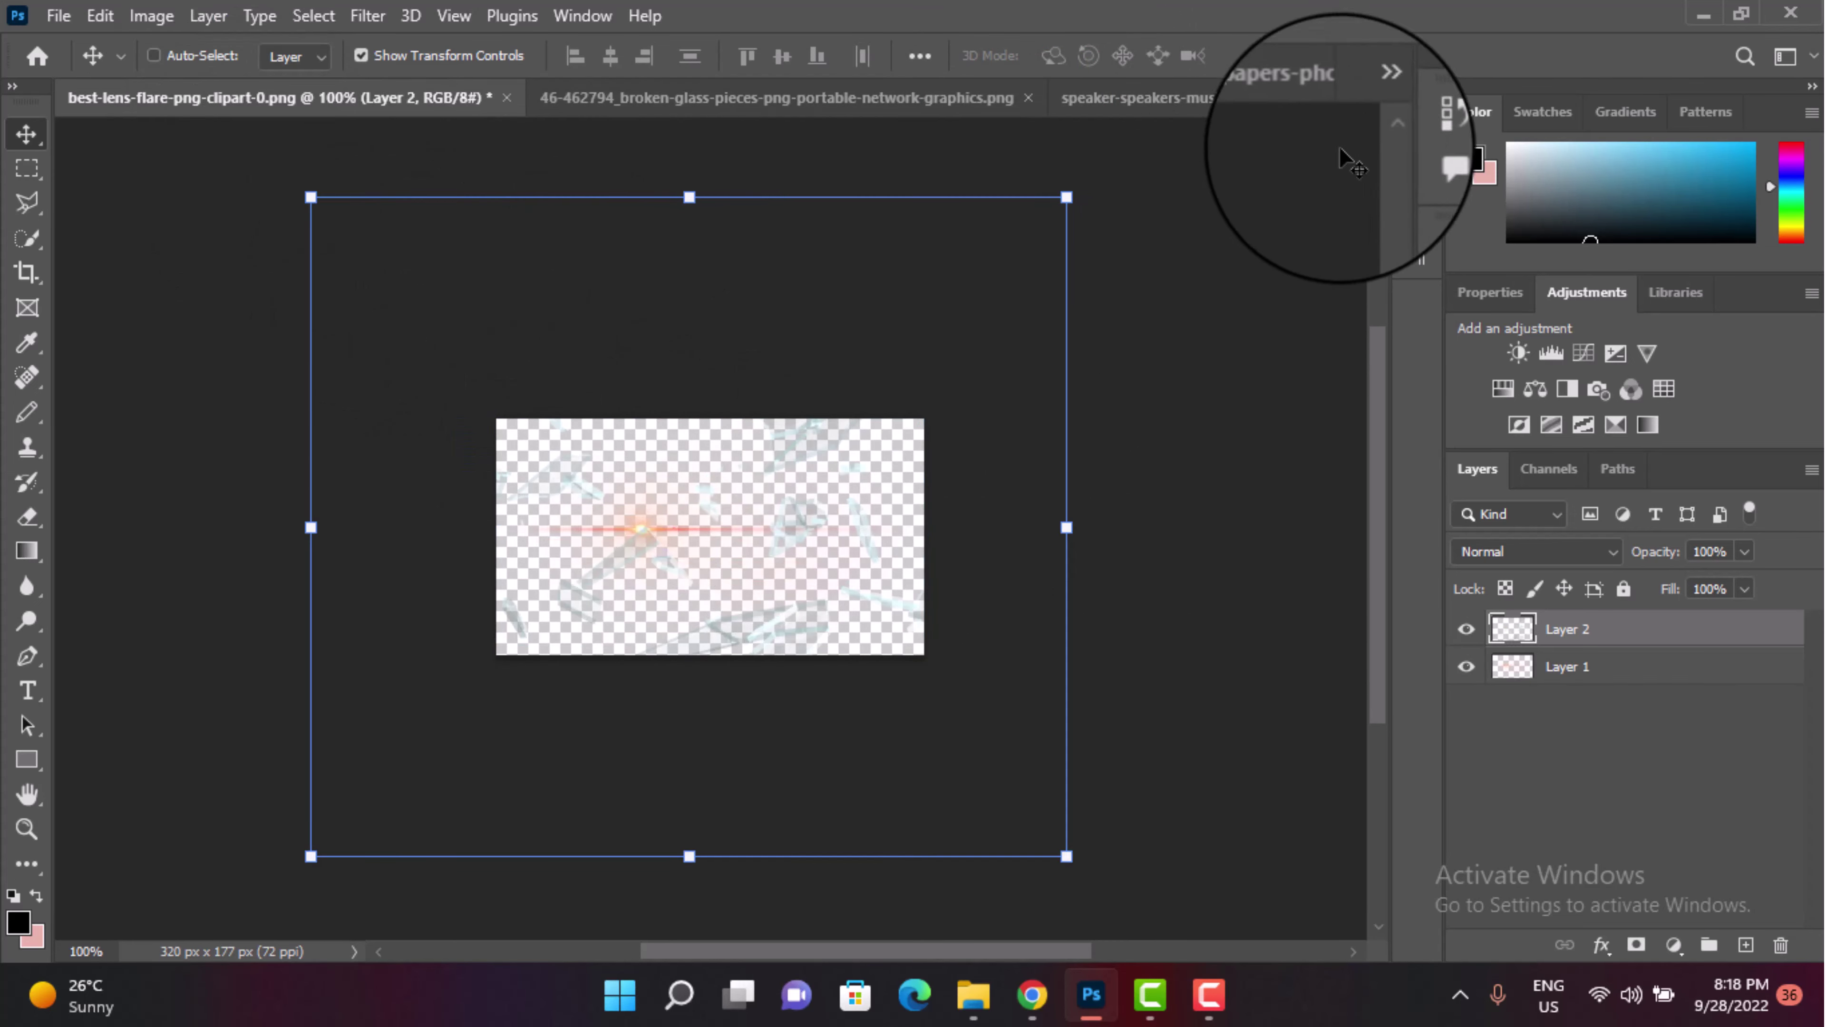
click(1374, 111)
click(958, 116)
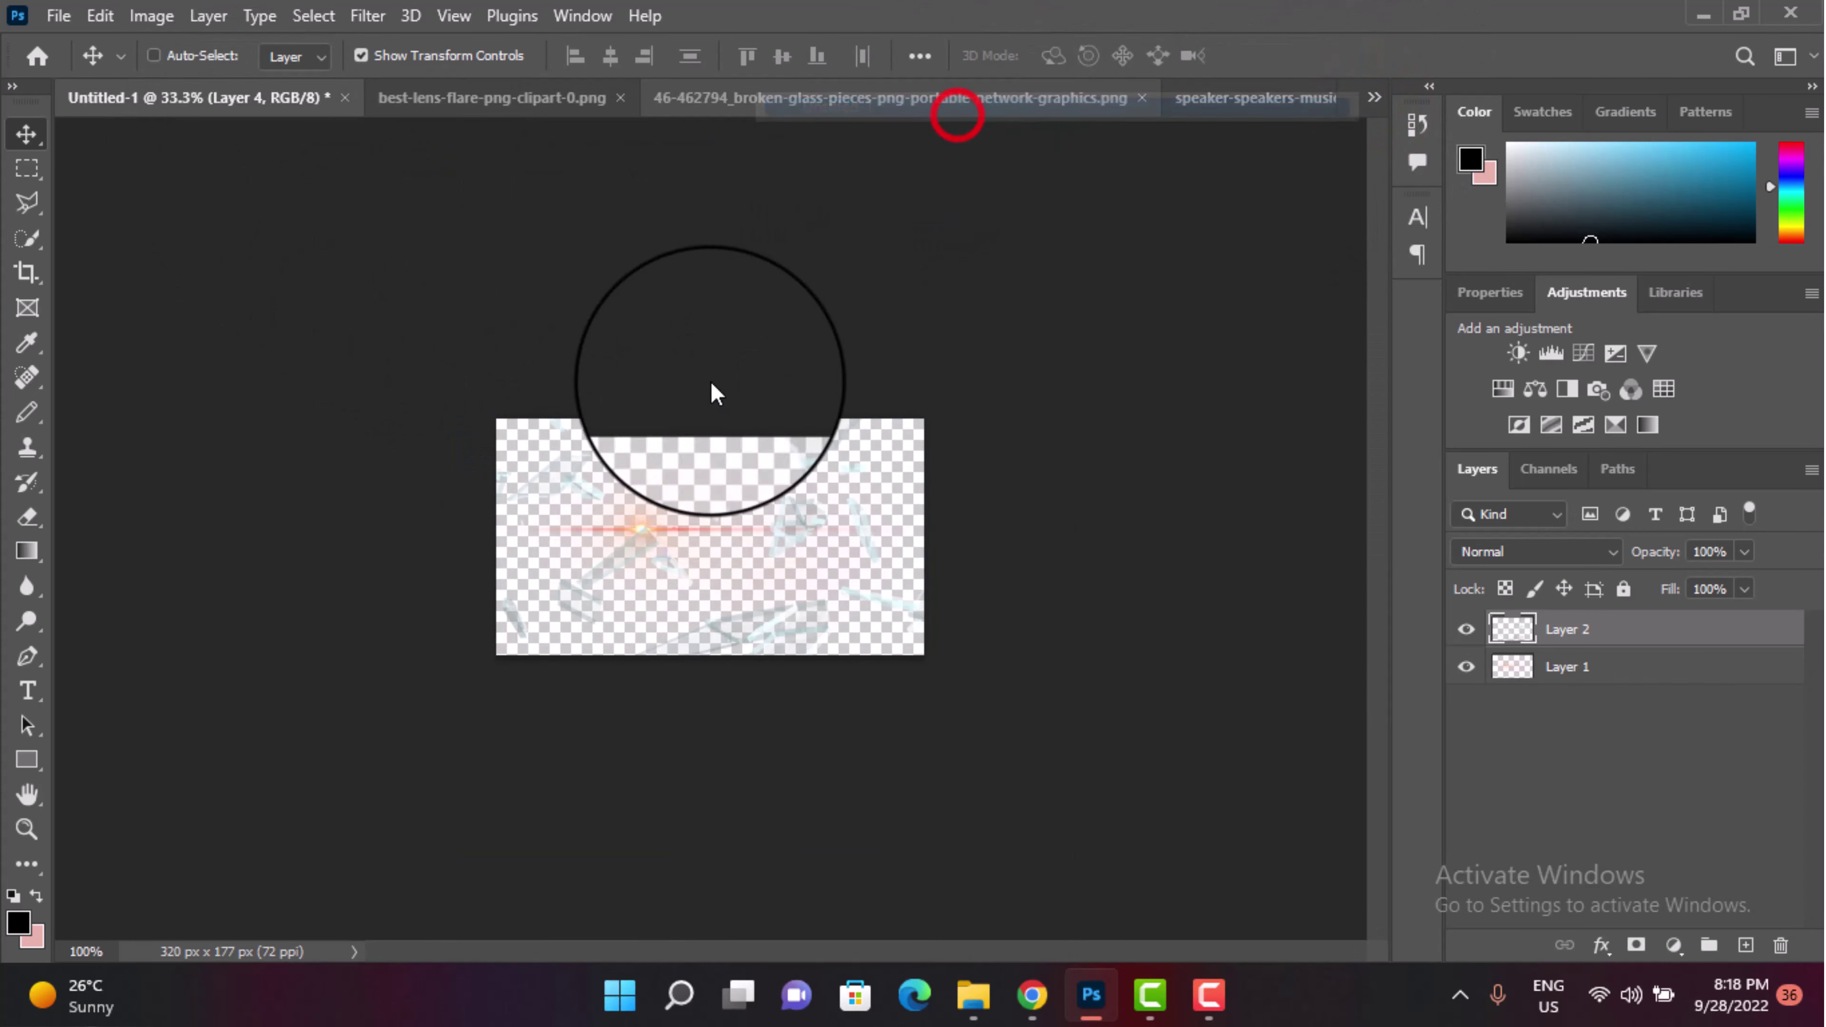
drag(663, 481, 324, 248)
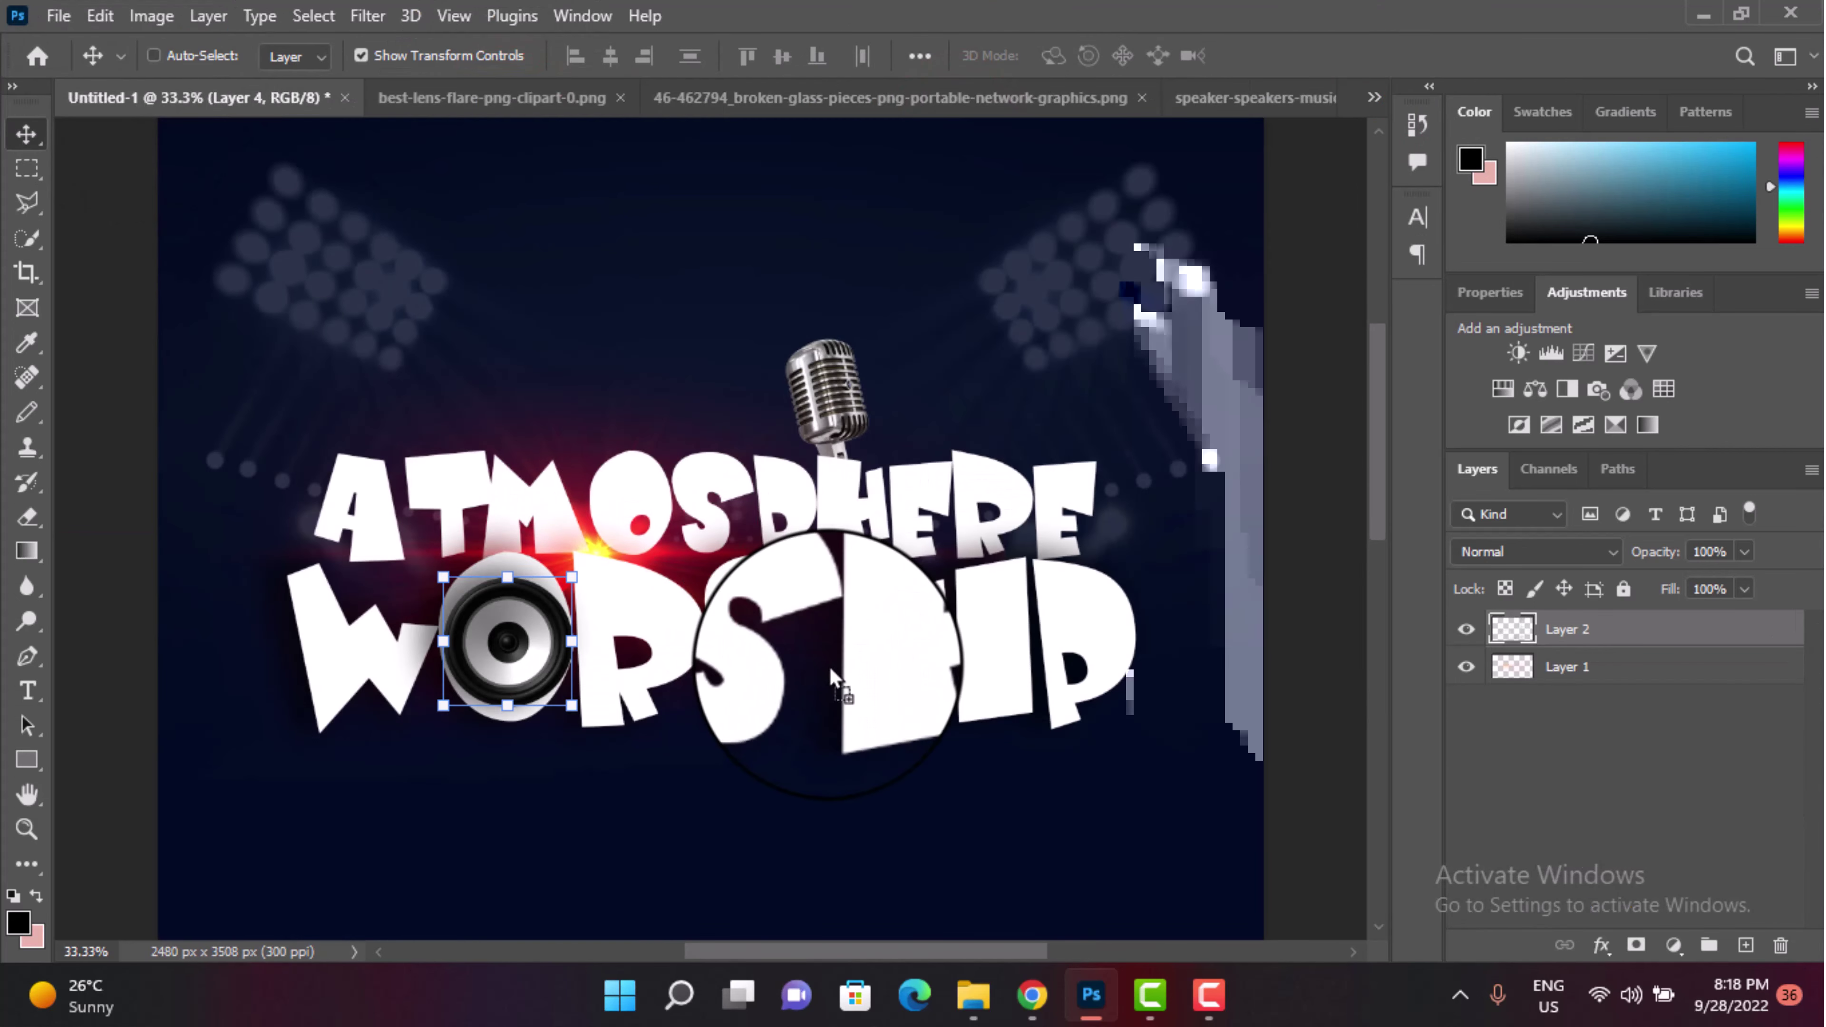
mouse_move(323, 249)
mouse_down()
mouse_move(1006, 752)
mouse_move(638, 539)
mouse_up()
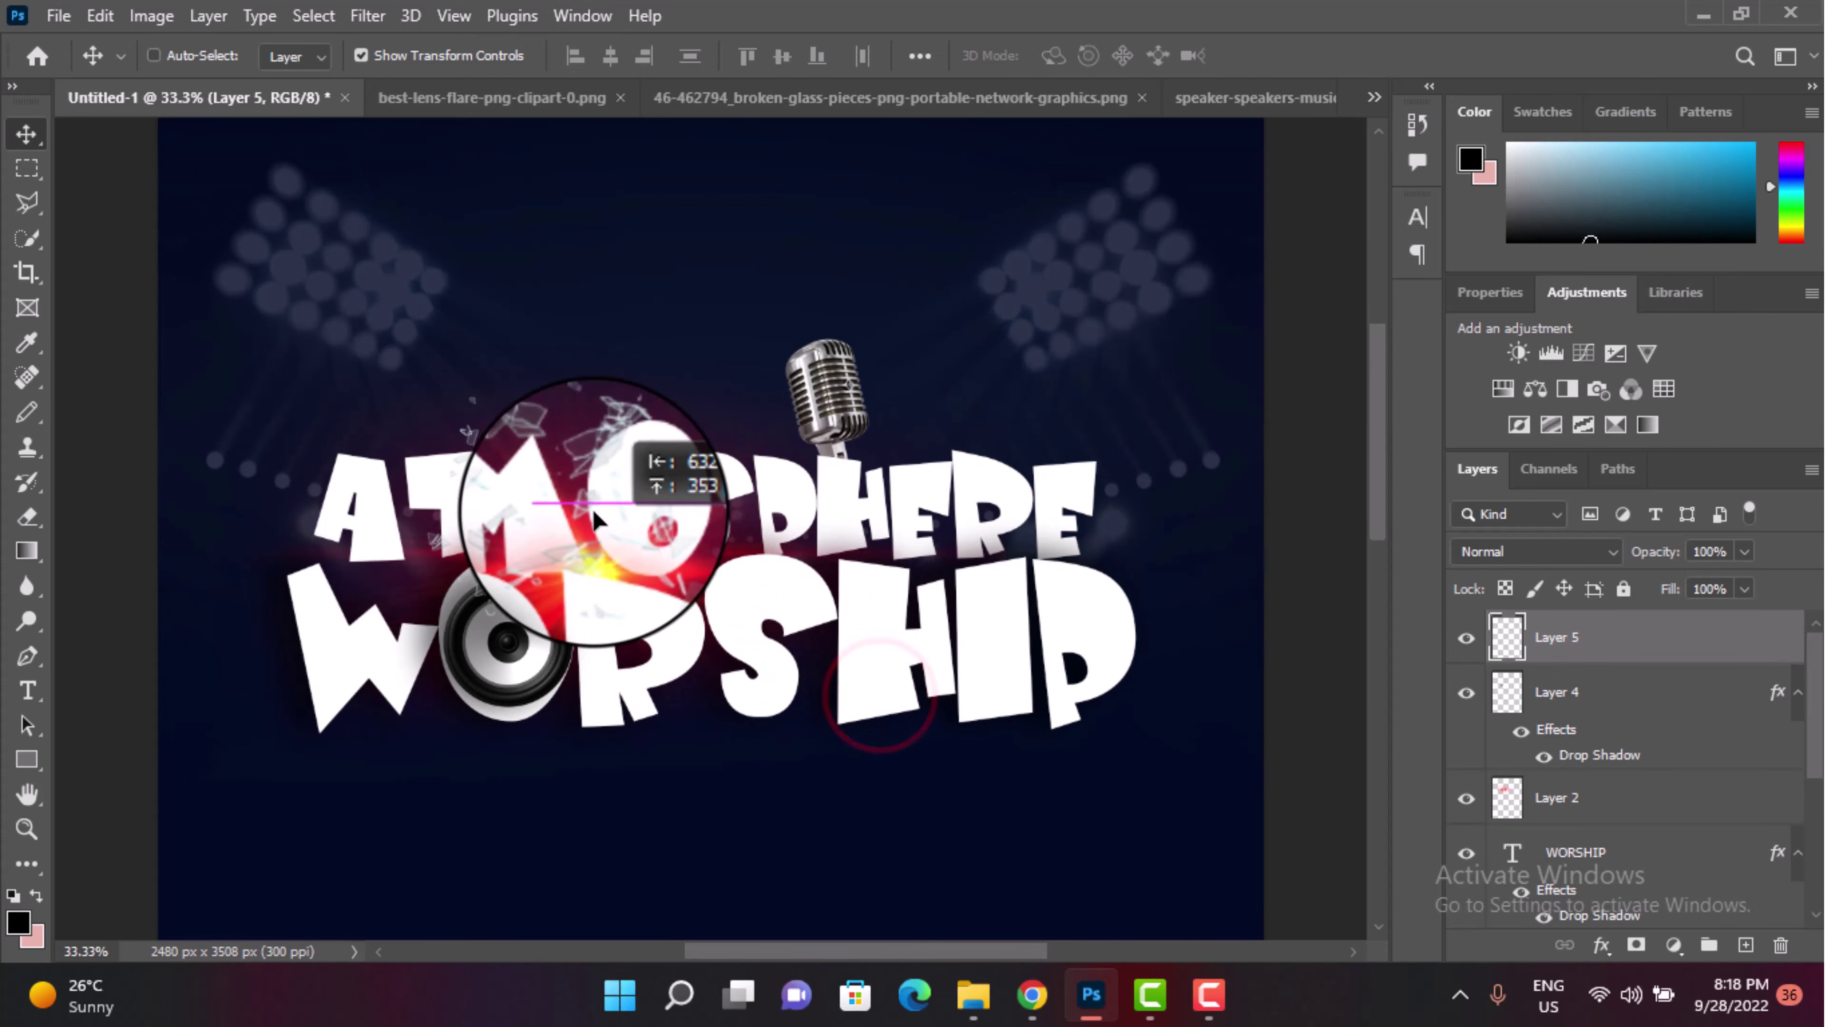
Step: Resize the broken-glass Layer 5 to 79.53% so the shards cover the title lettering
drag(665, 561, 1118, 845)
drag(851, 727, 886, 665)
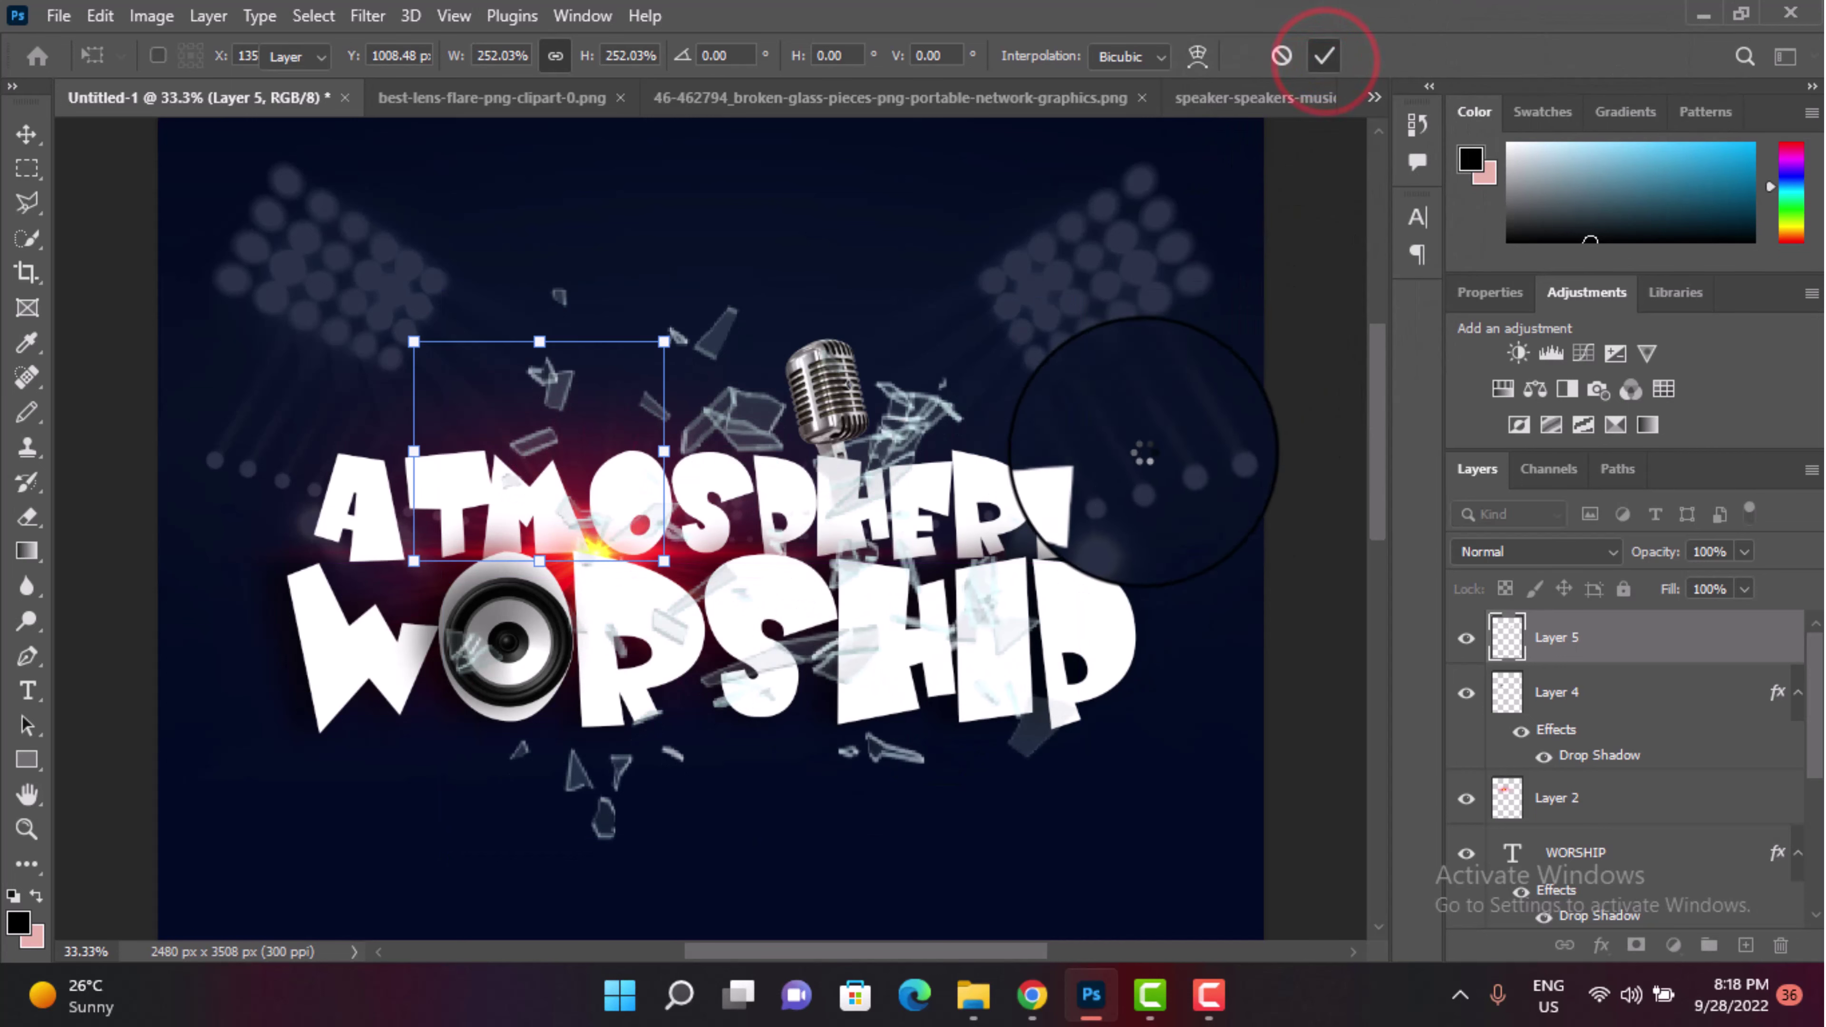
key(Return)
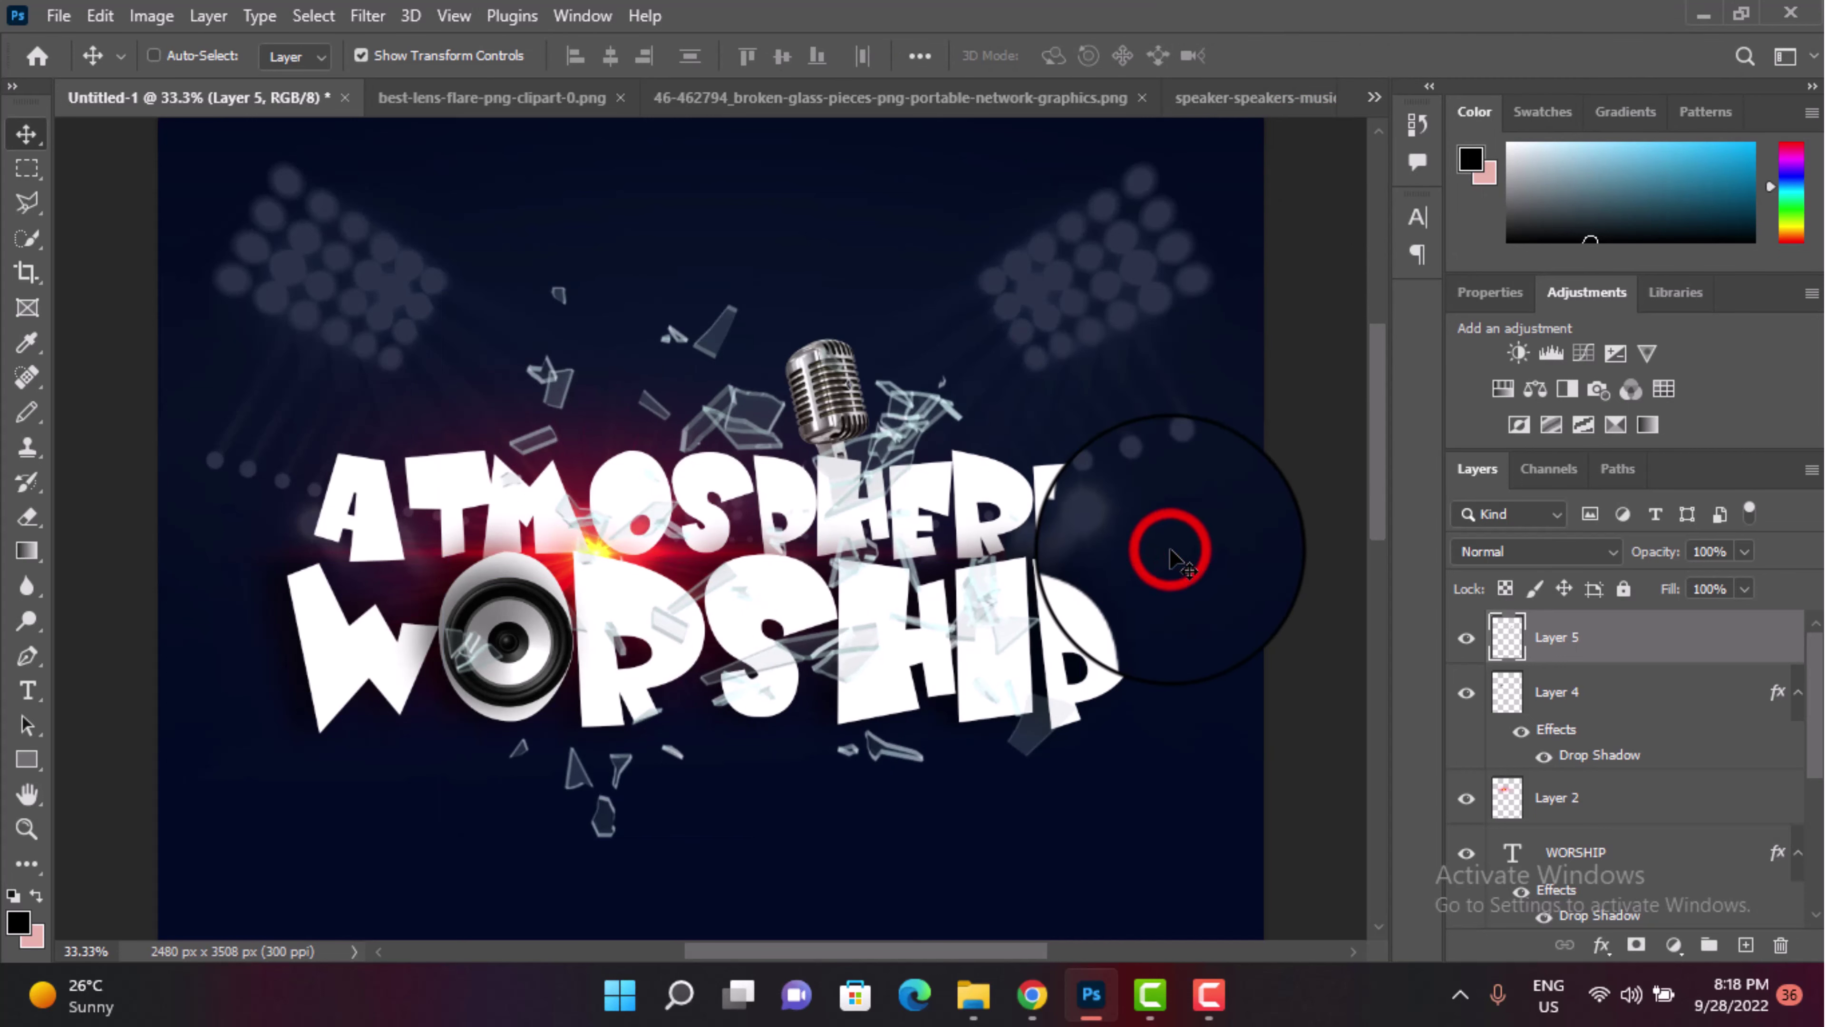
key(ctrl+t)
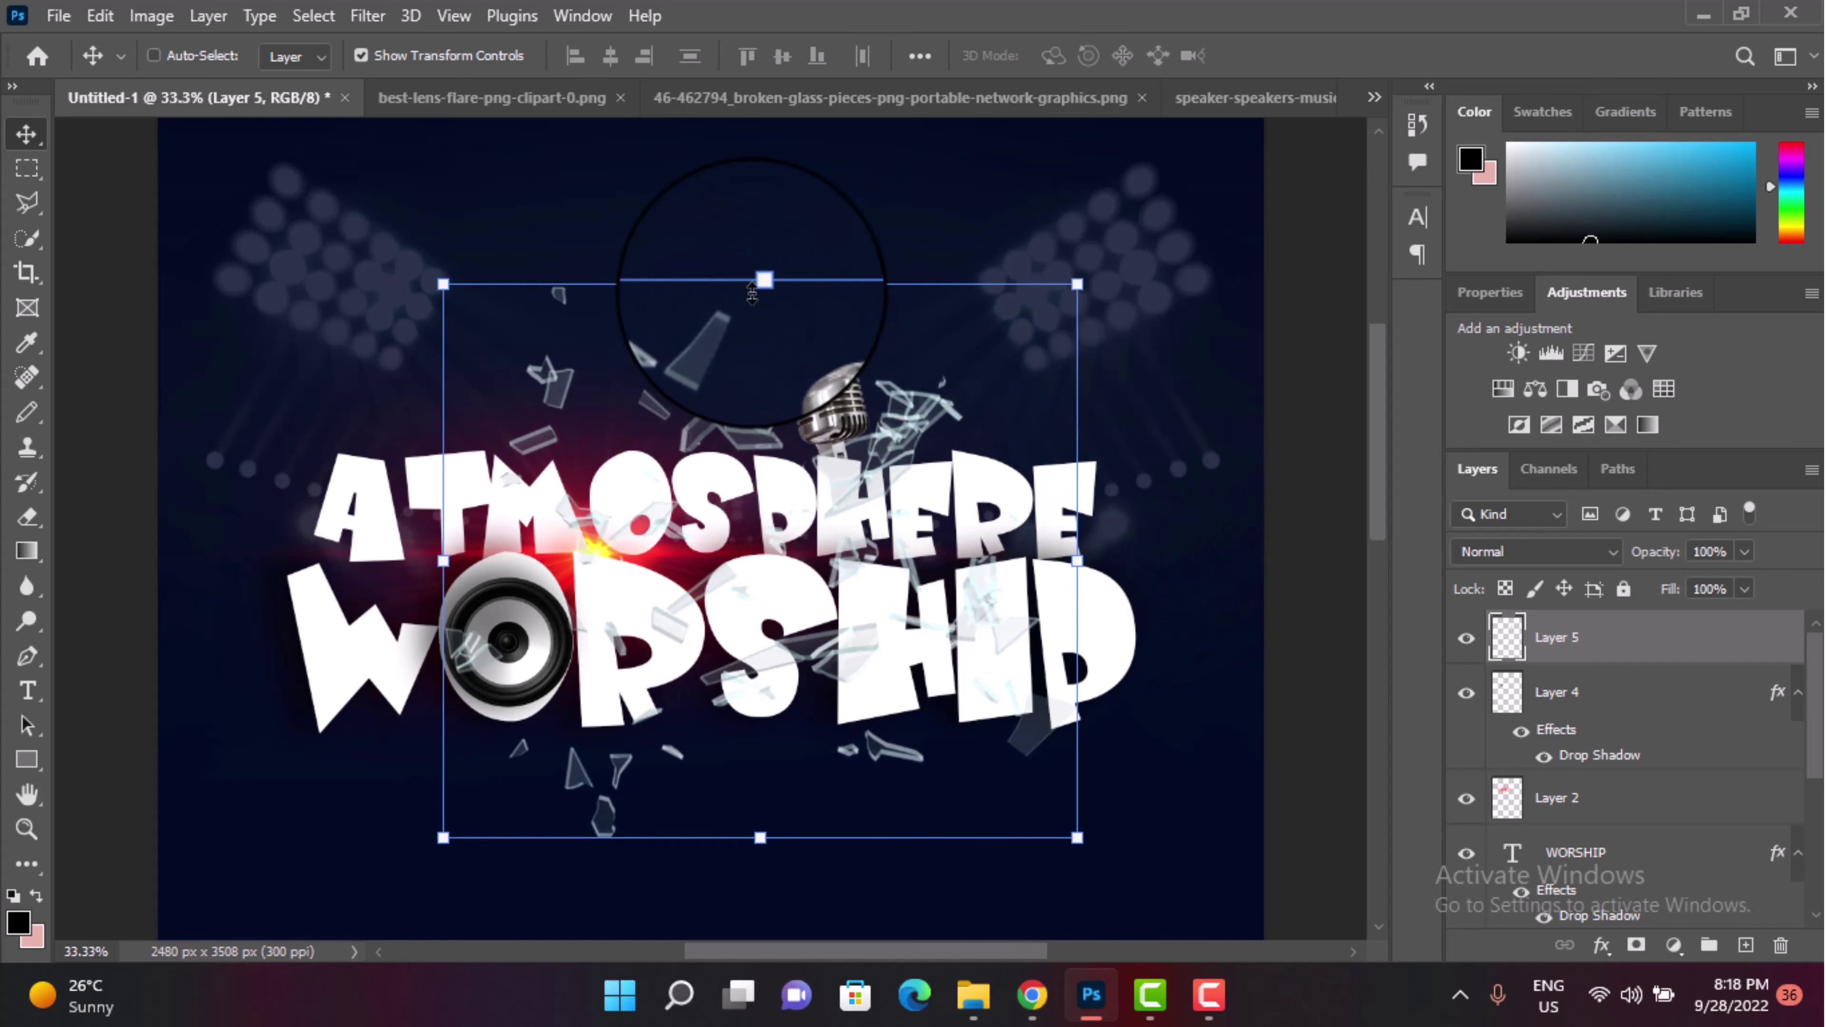
drag(760, 284, 760, 359)
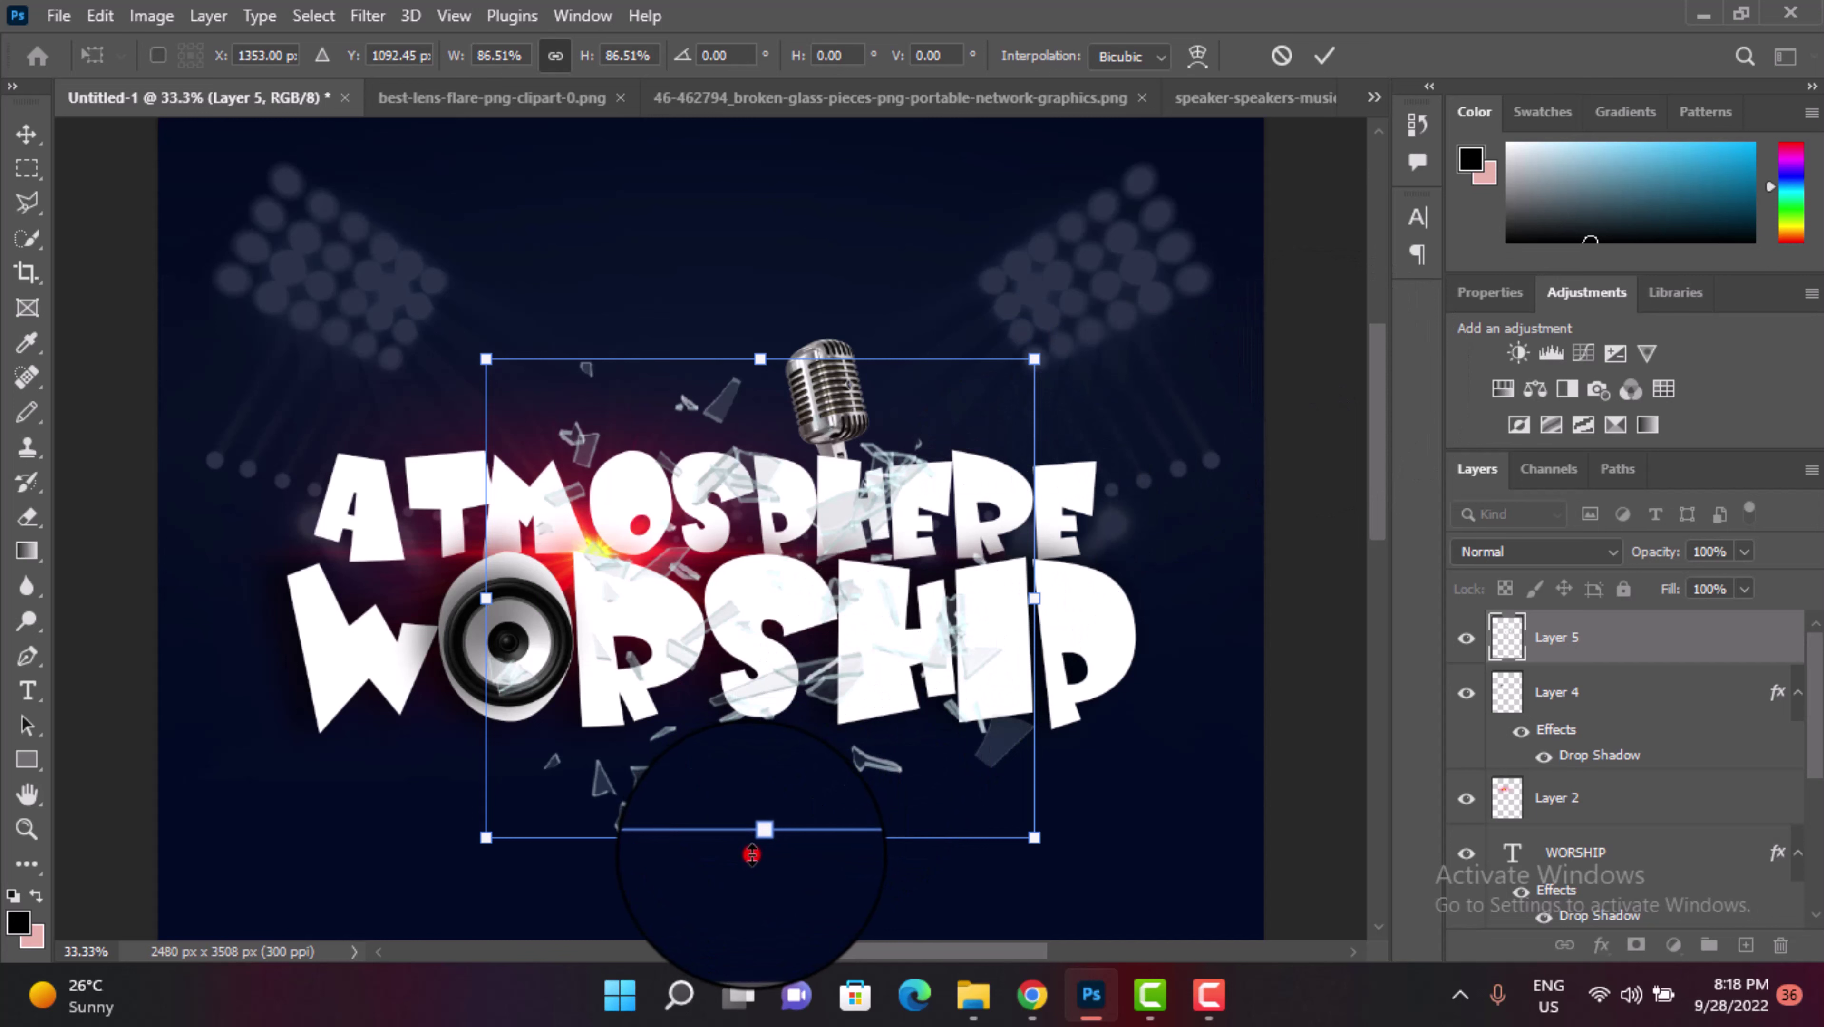
drag(771, 818, 762, 798)
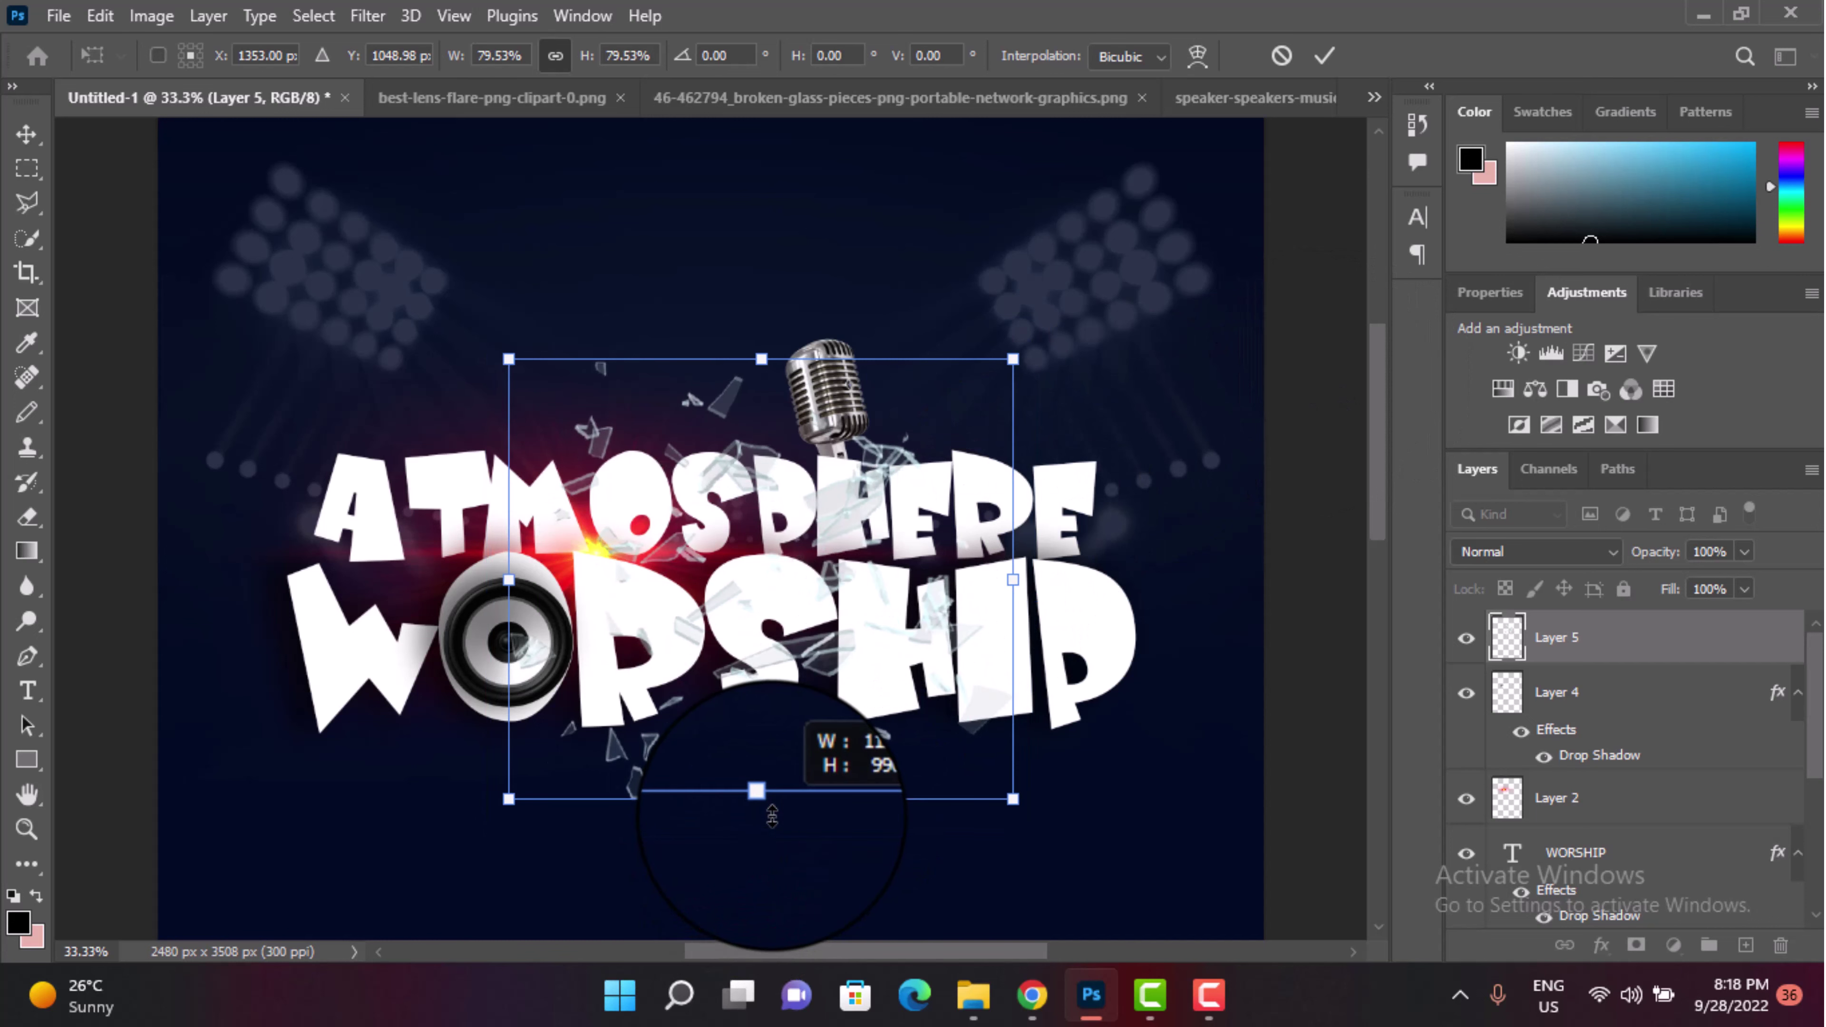
click(1325, 55)
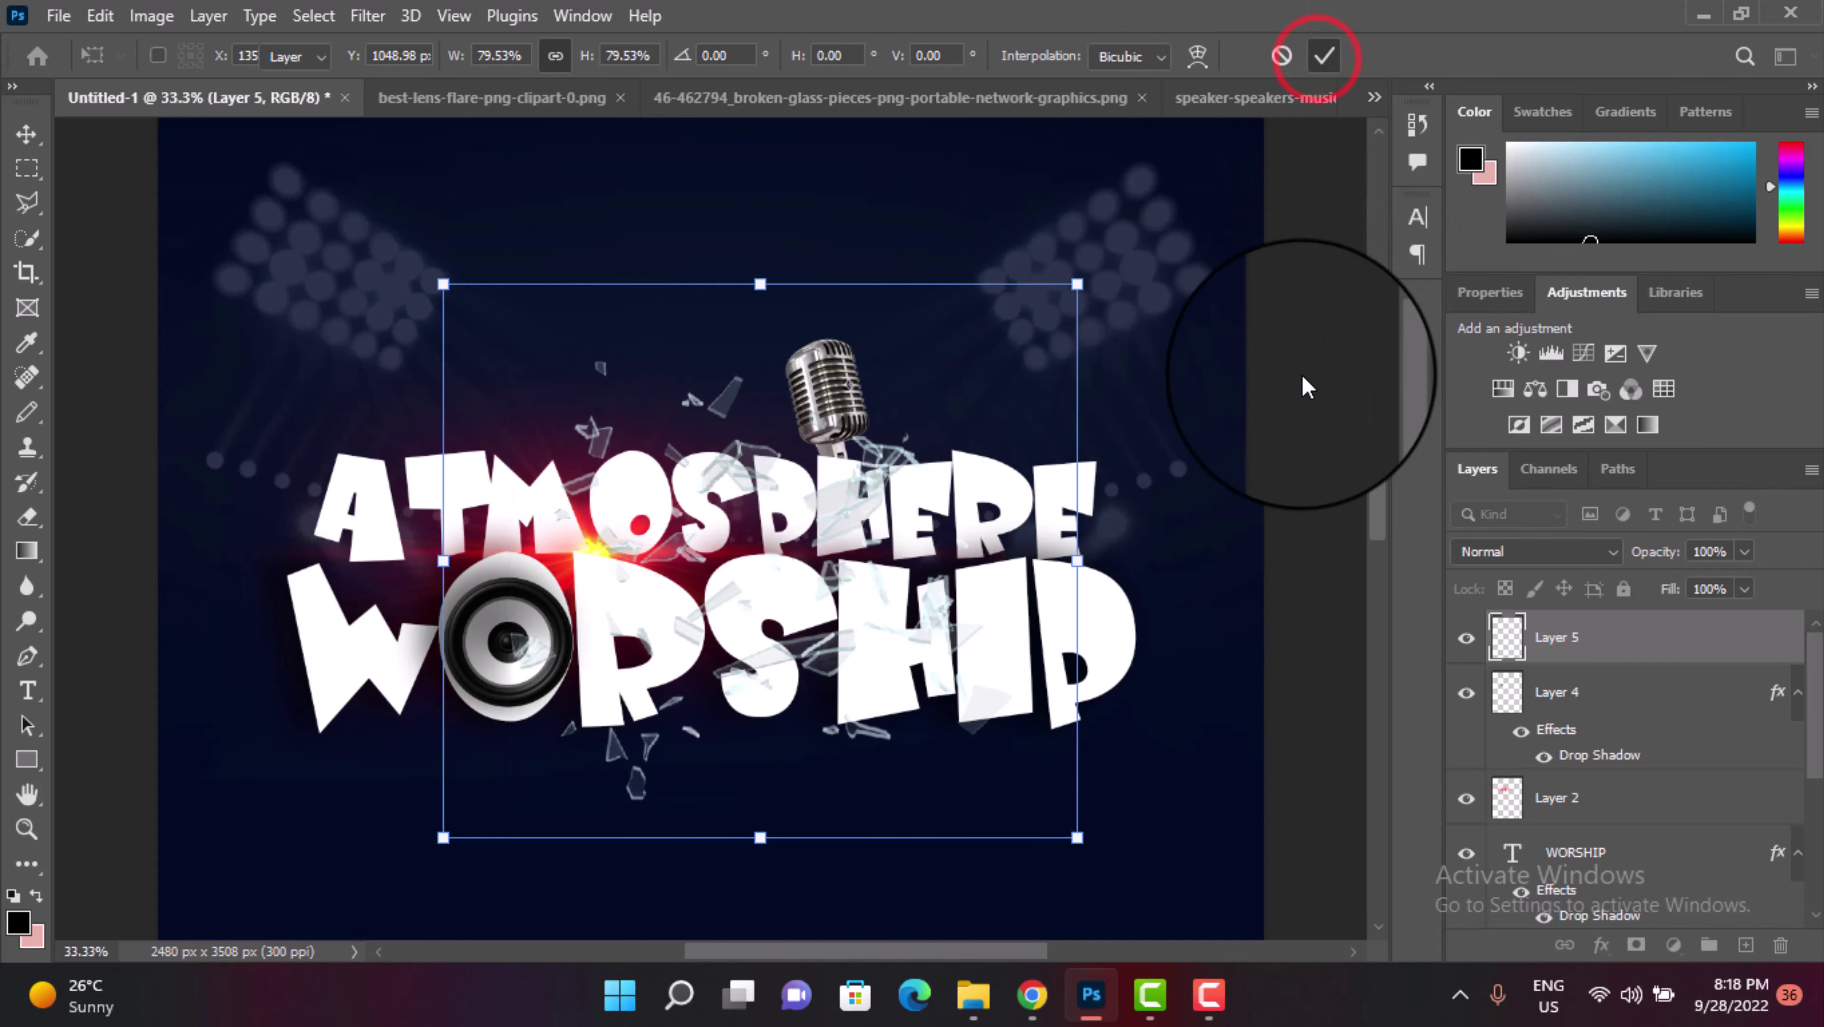
Step: Copy the lens flare into the poster as Layer 6, scaled to 398.94% beneath WORSHIP
click(495, 97)
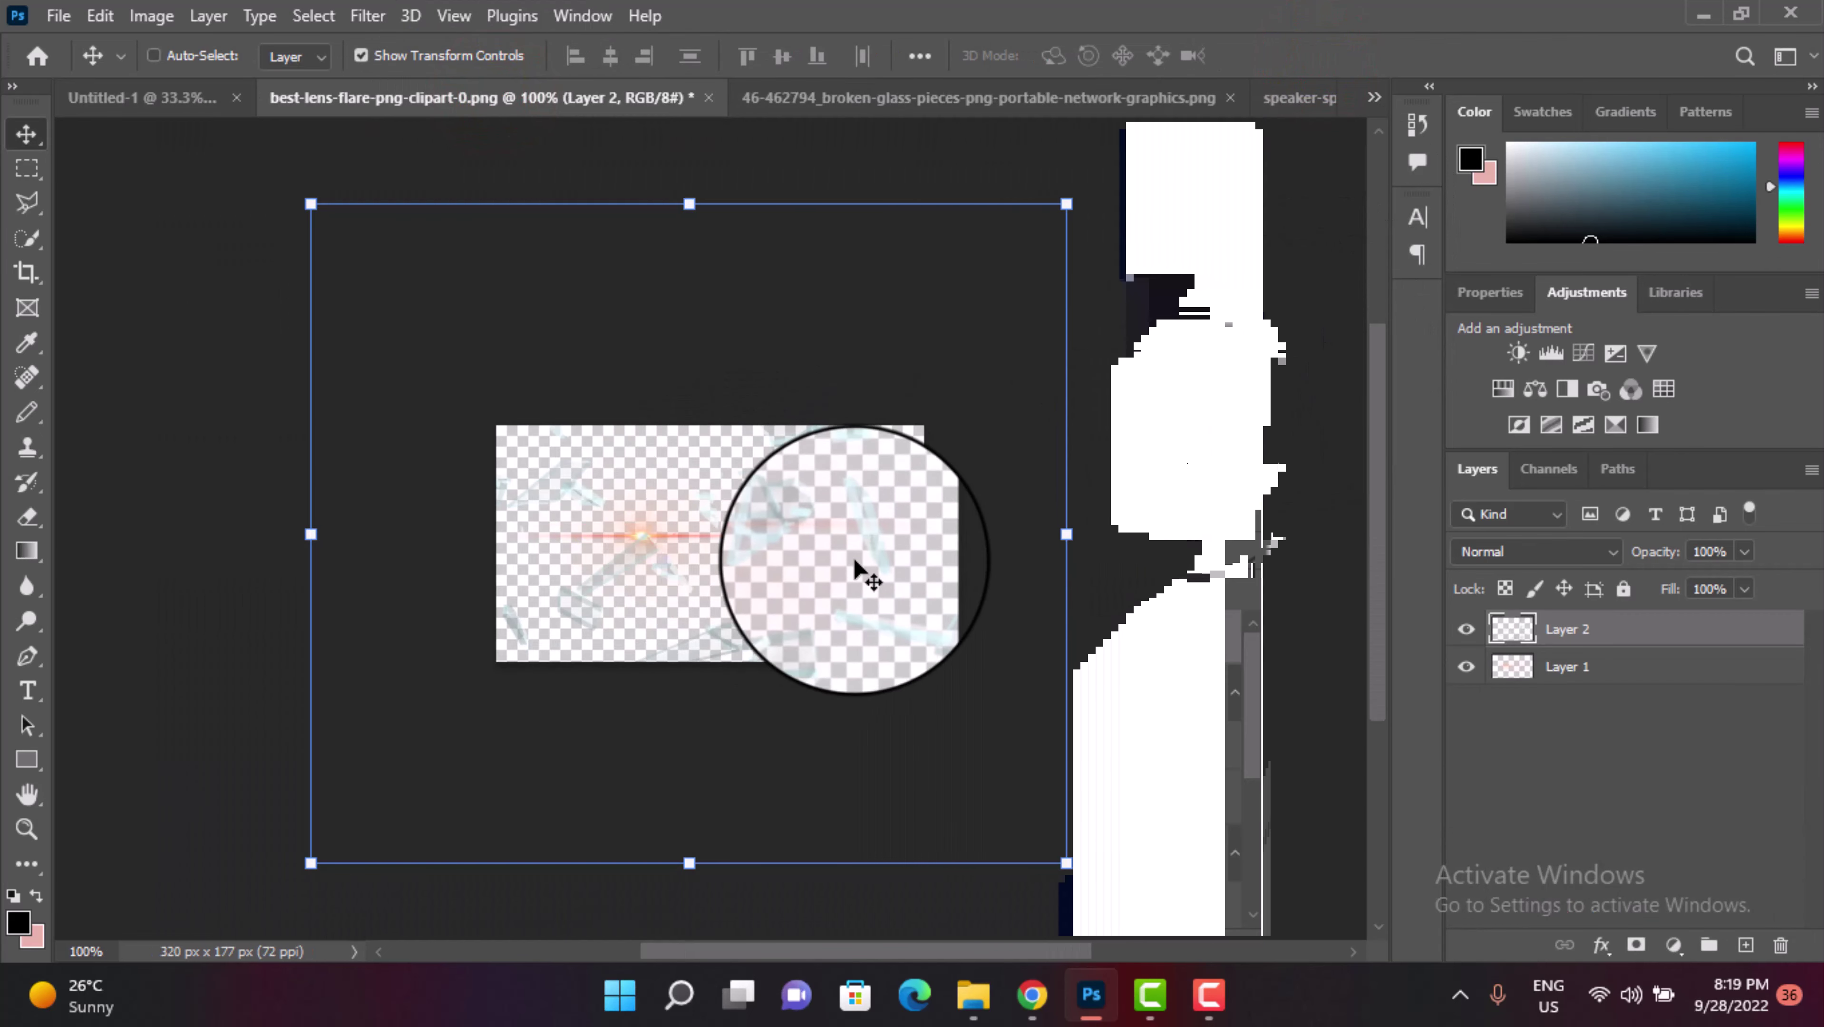
click(688, 529)
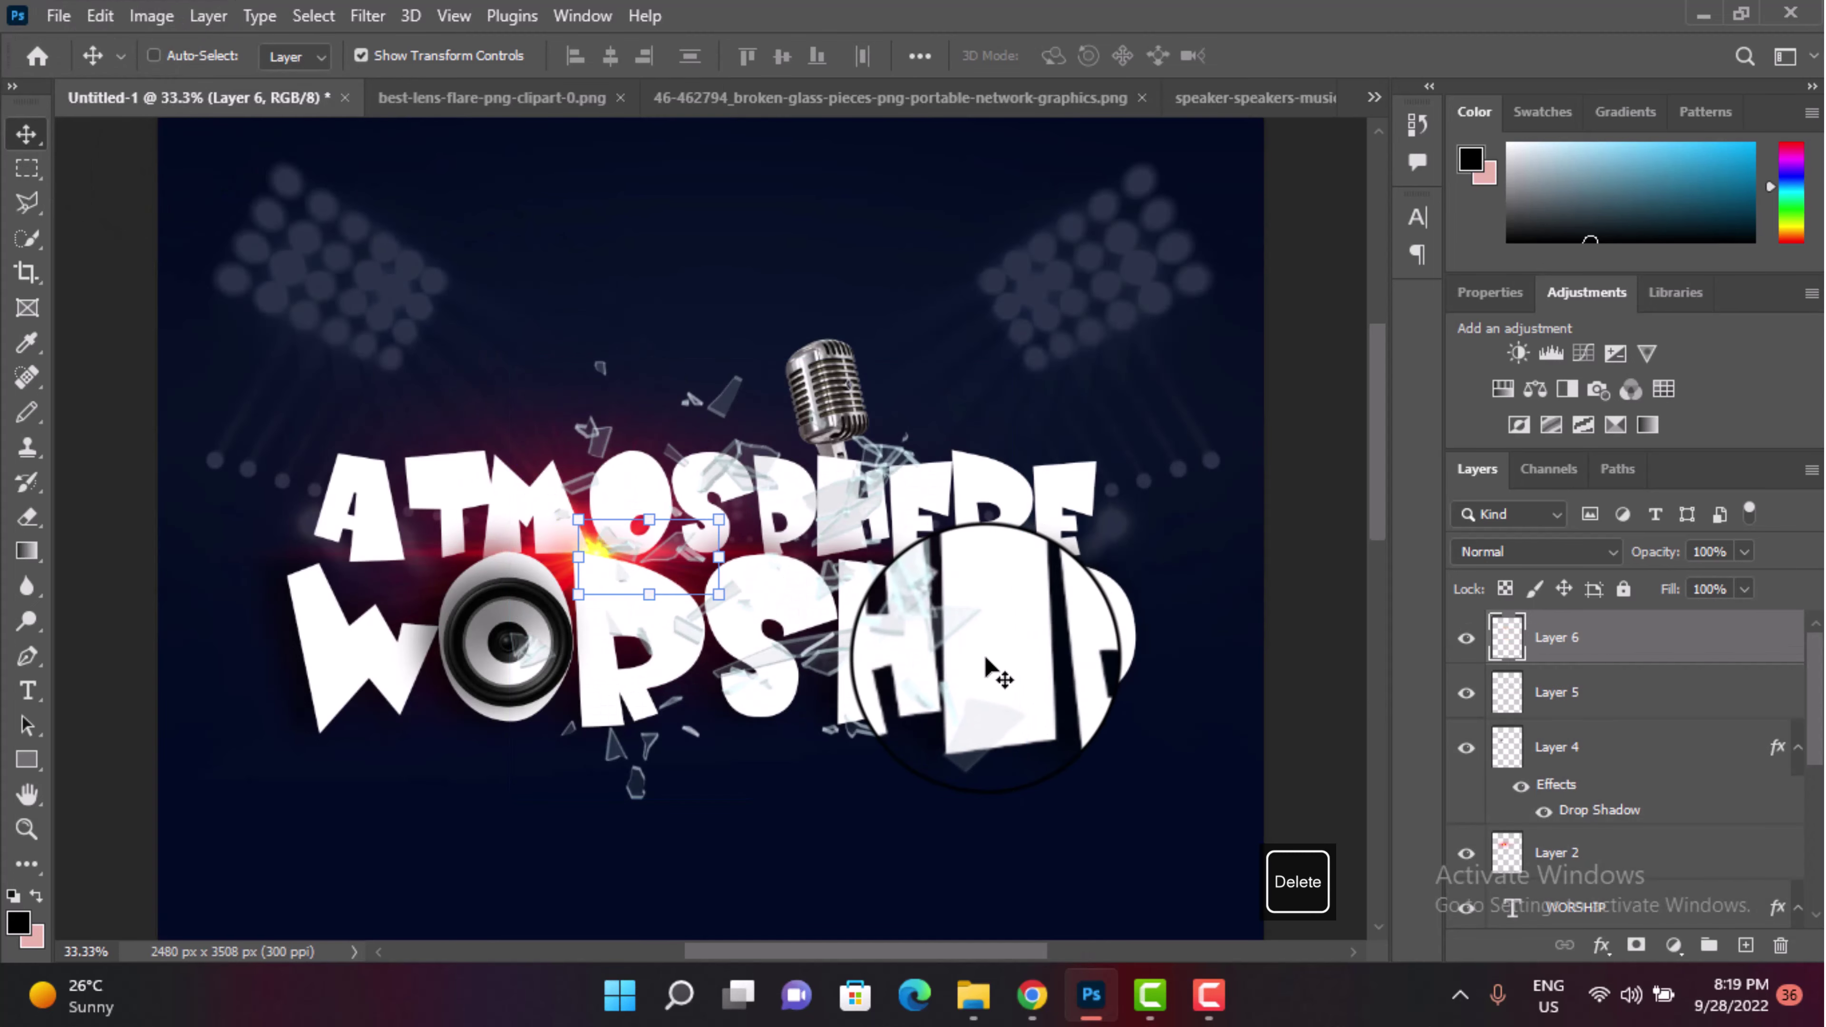
drag(137, 97, 687, 568)
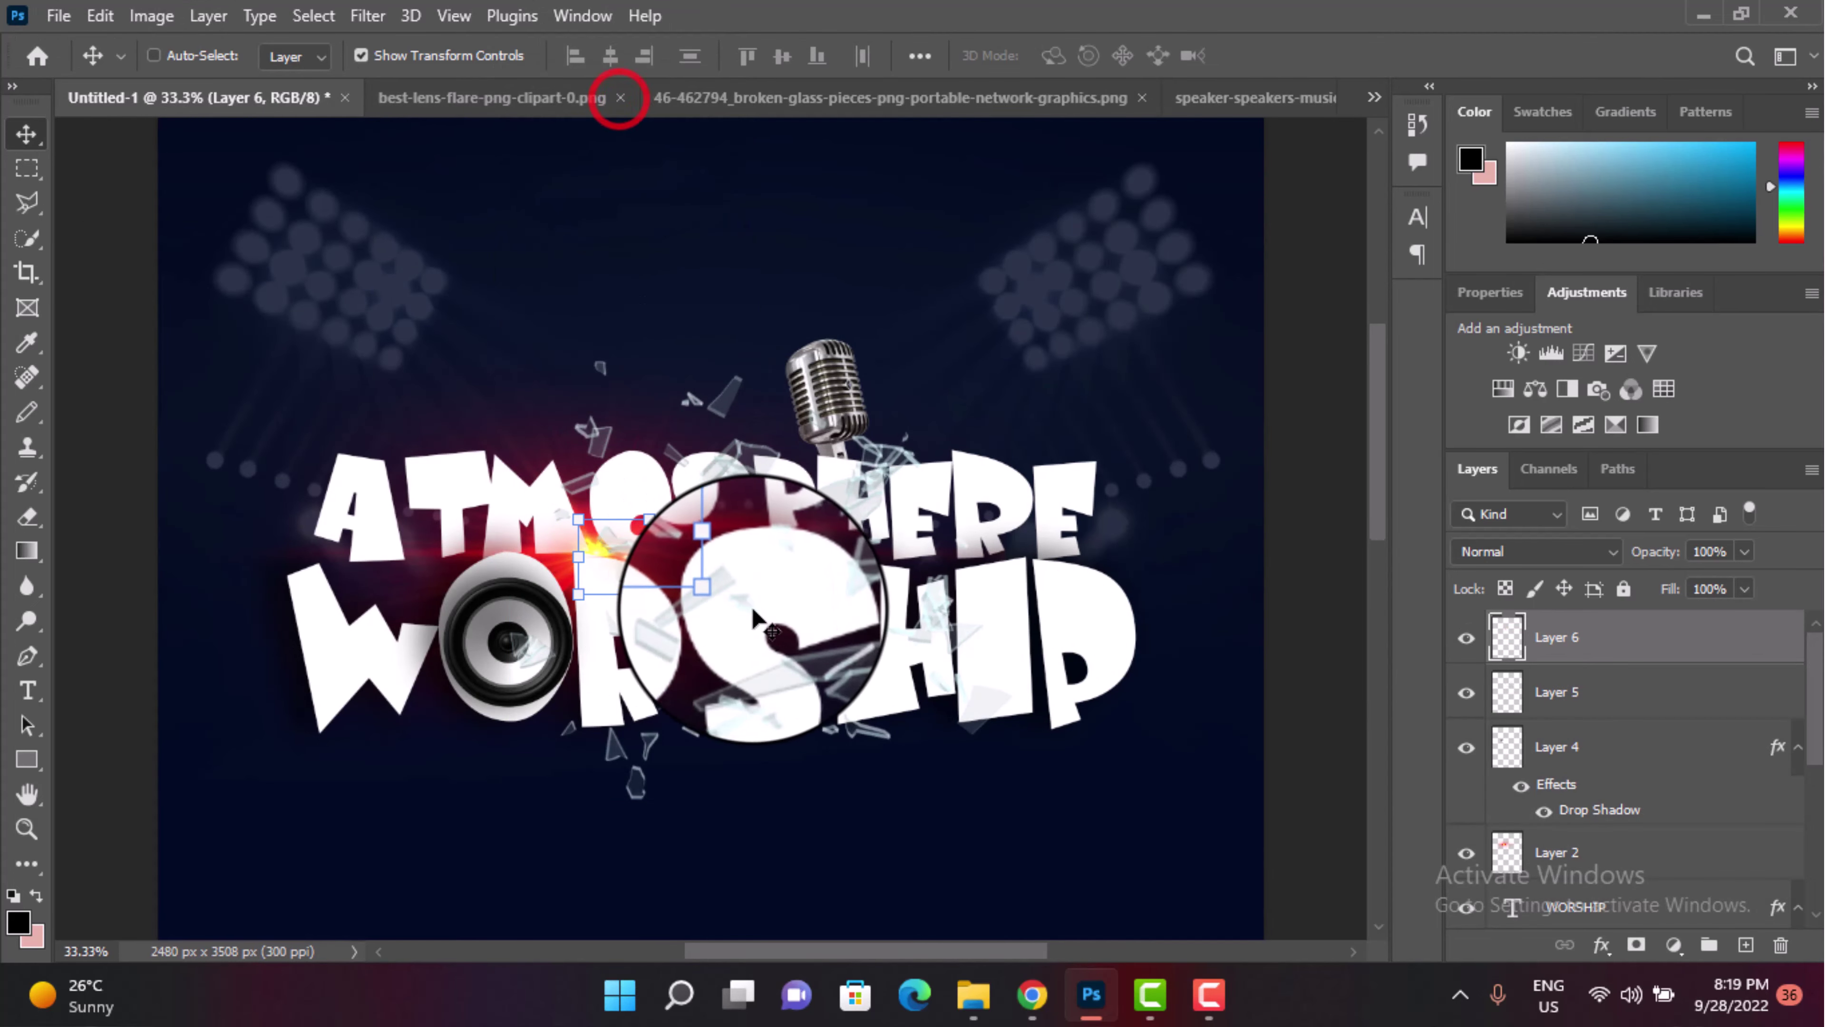
mouse_move(615, 98)
mouse_down()
mouse_move(682, 557)
mouse_move(1350, 554)
mouse_up()
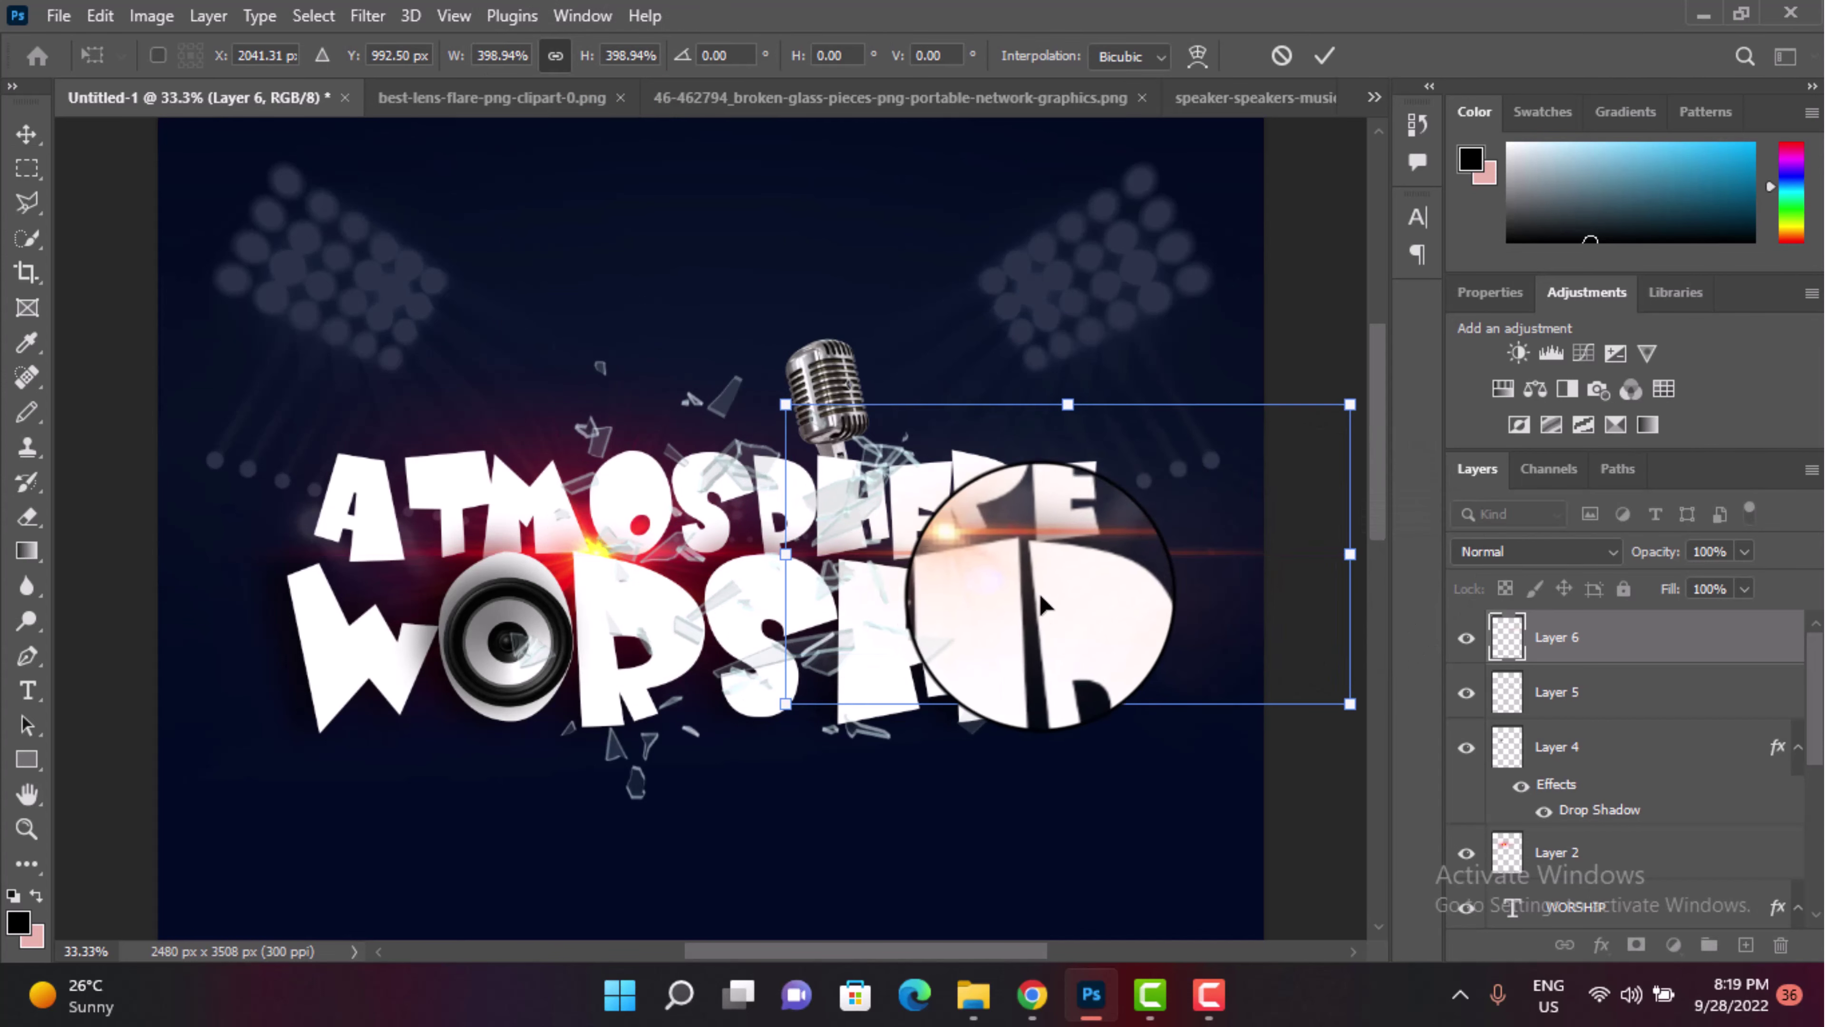
drag(970, 557, 883, 720)
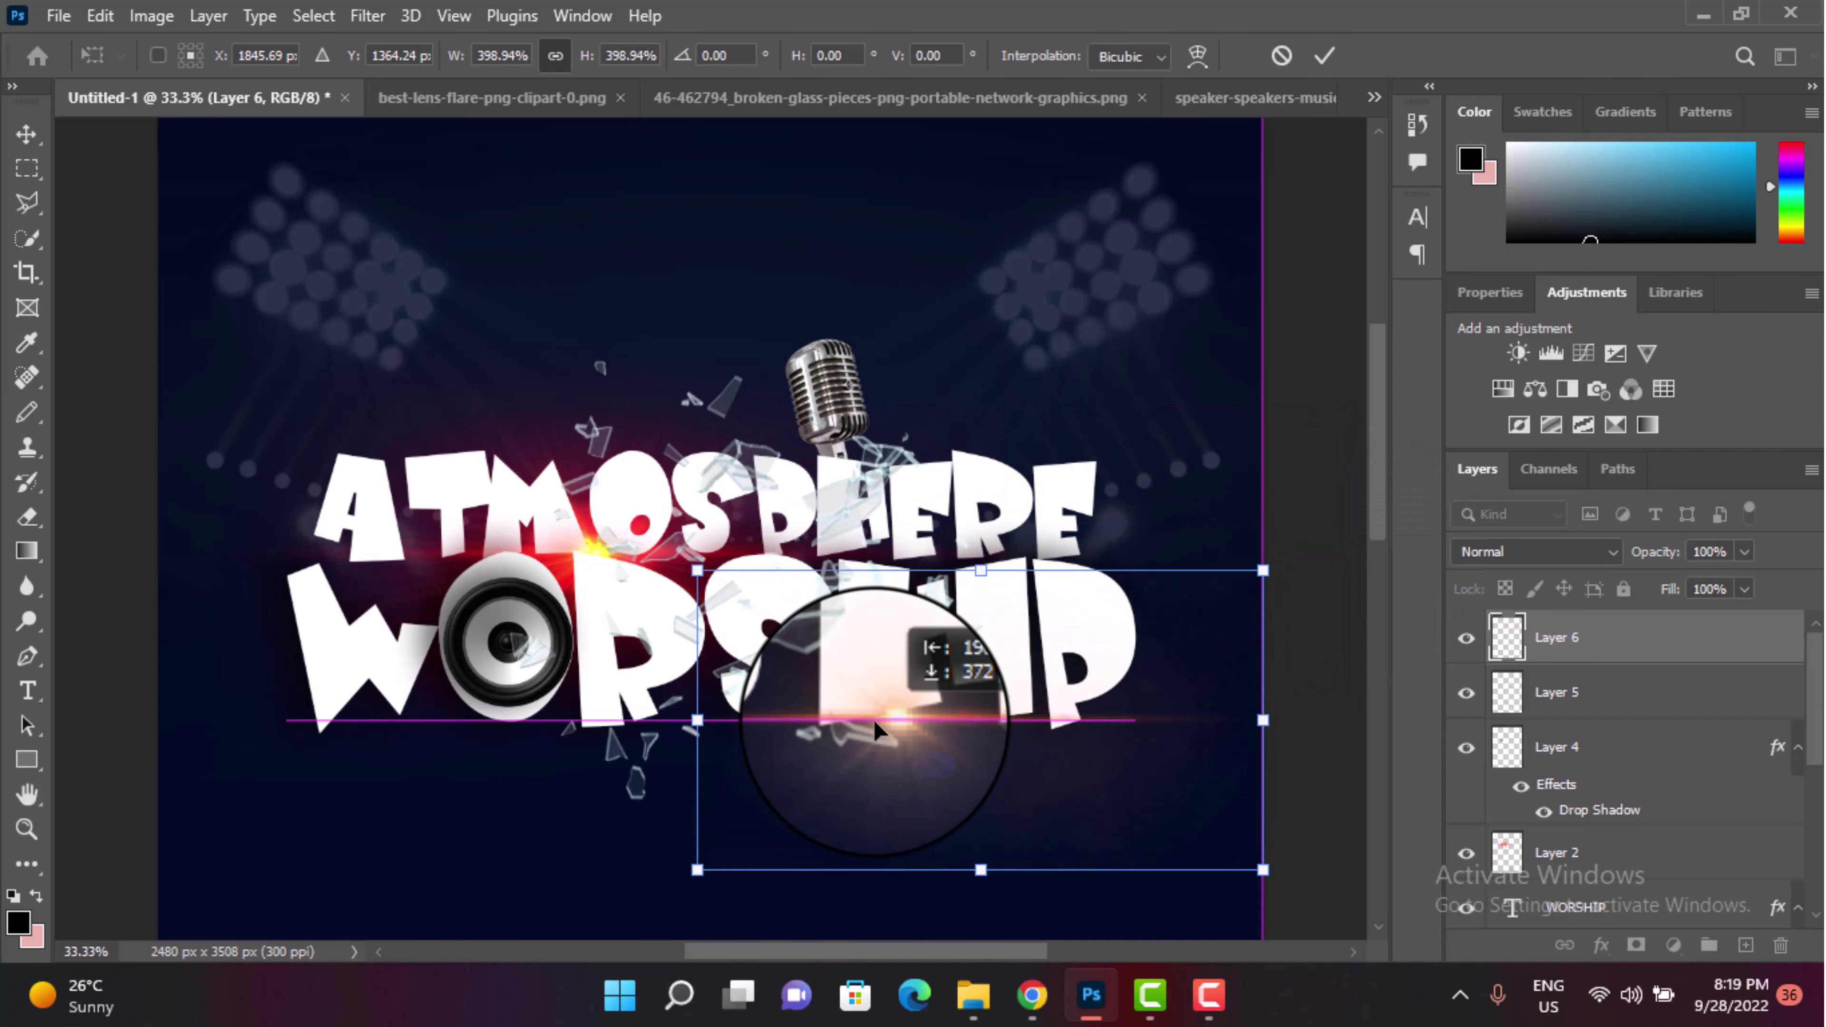
click(1327, 52)
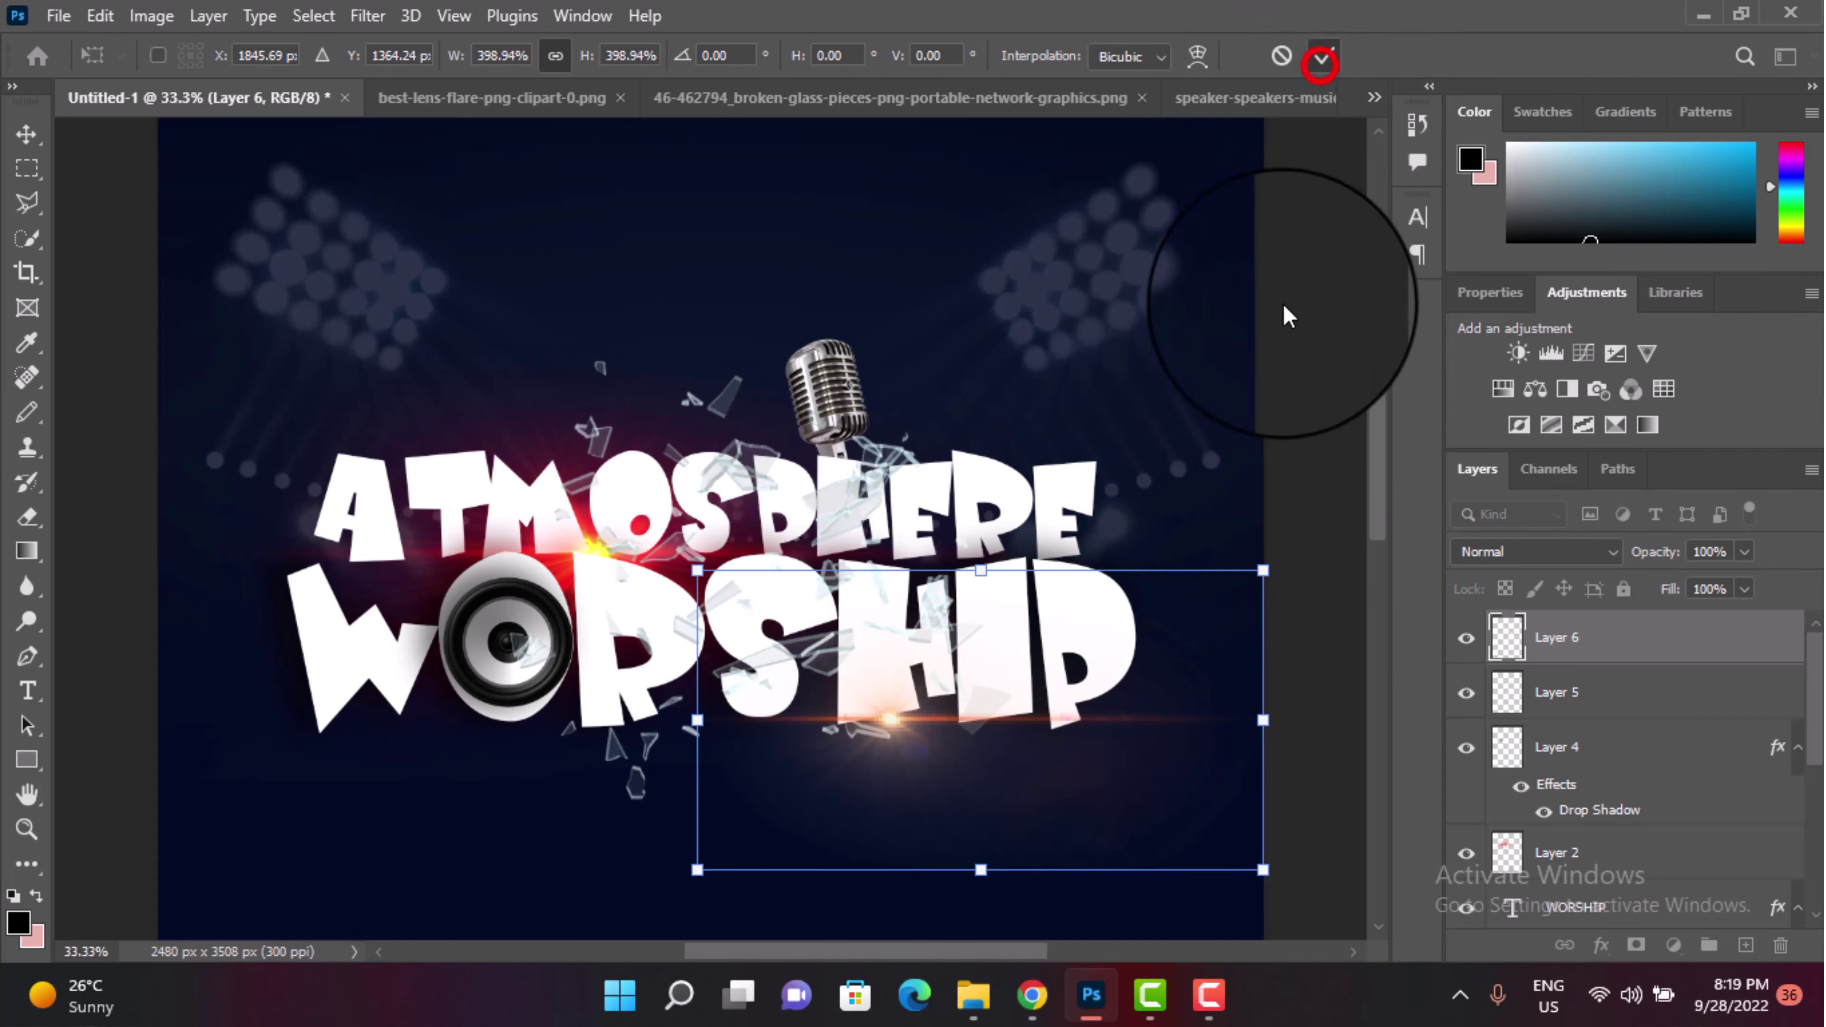
Step: Set Layer 6 to Lighten blend mode and move it between ATMOSPHERE and WORSHIP on the right
click(1618, 554)
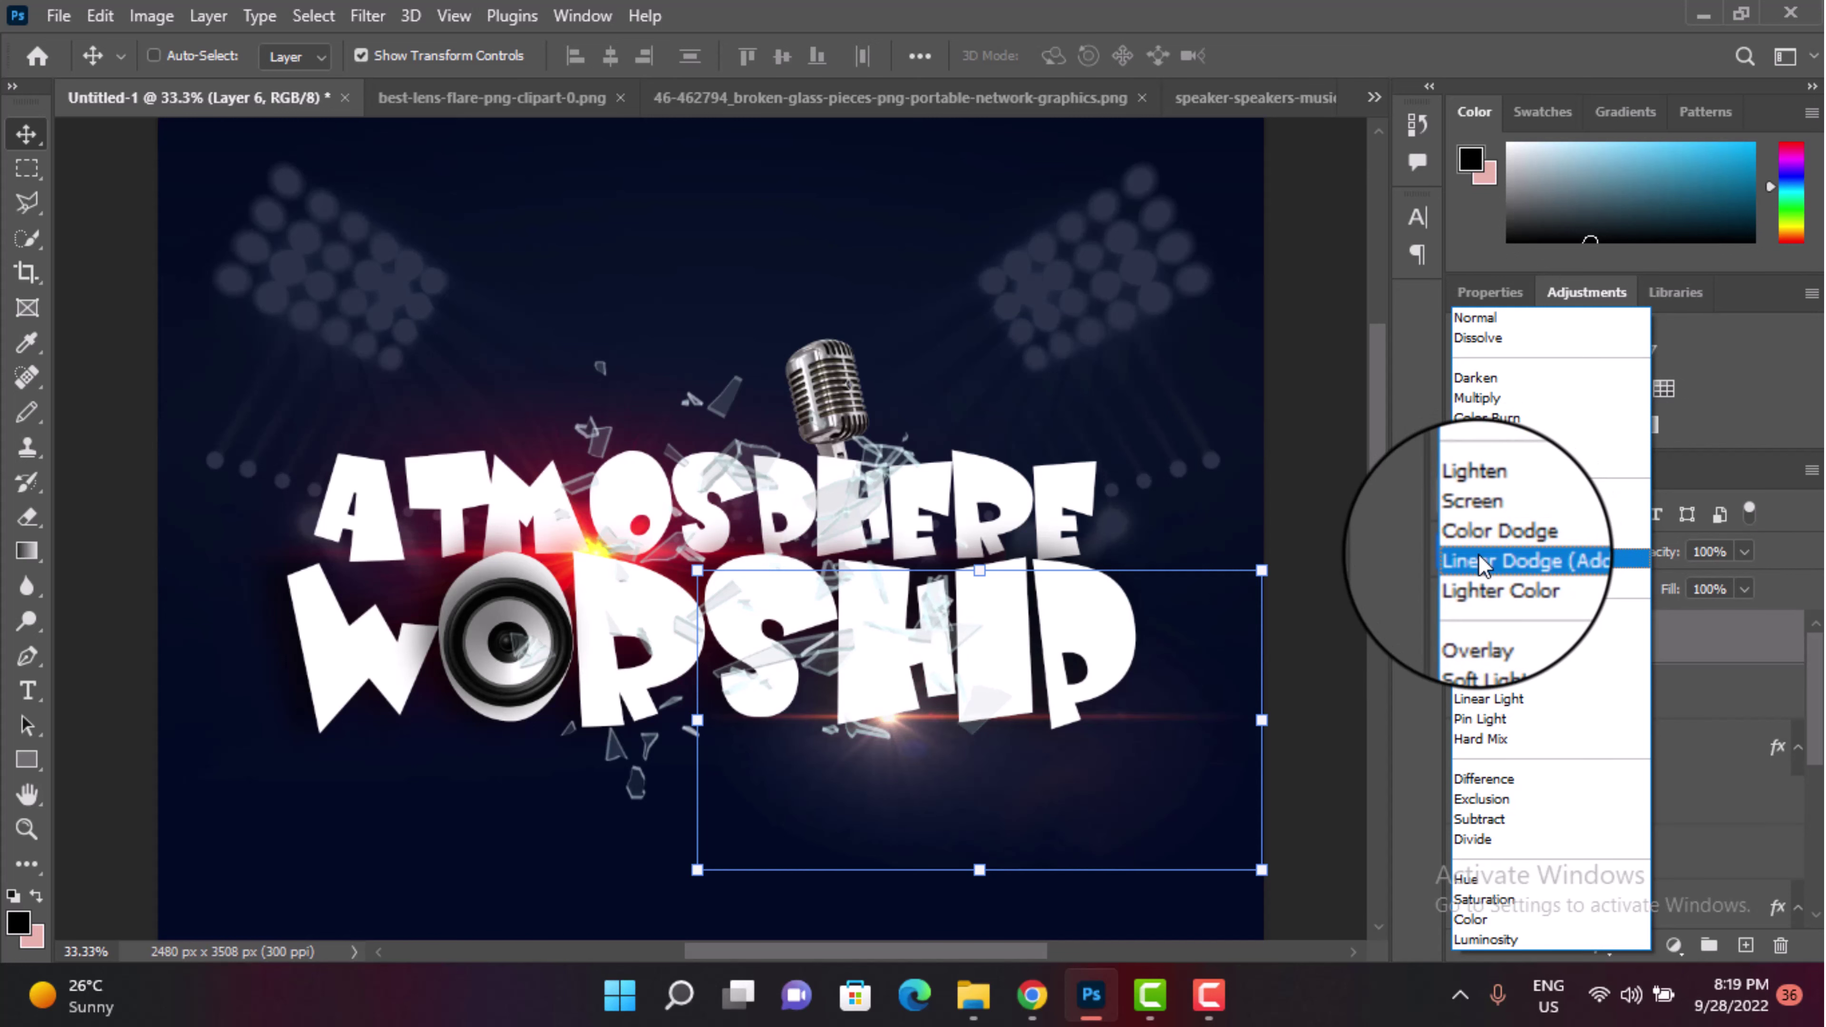
click(1491, 496)
click(807, 683)
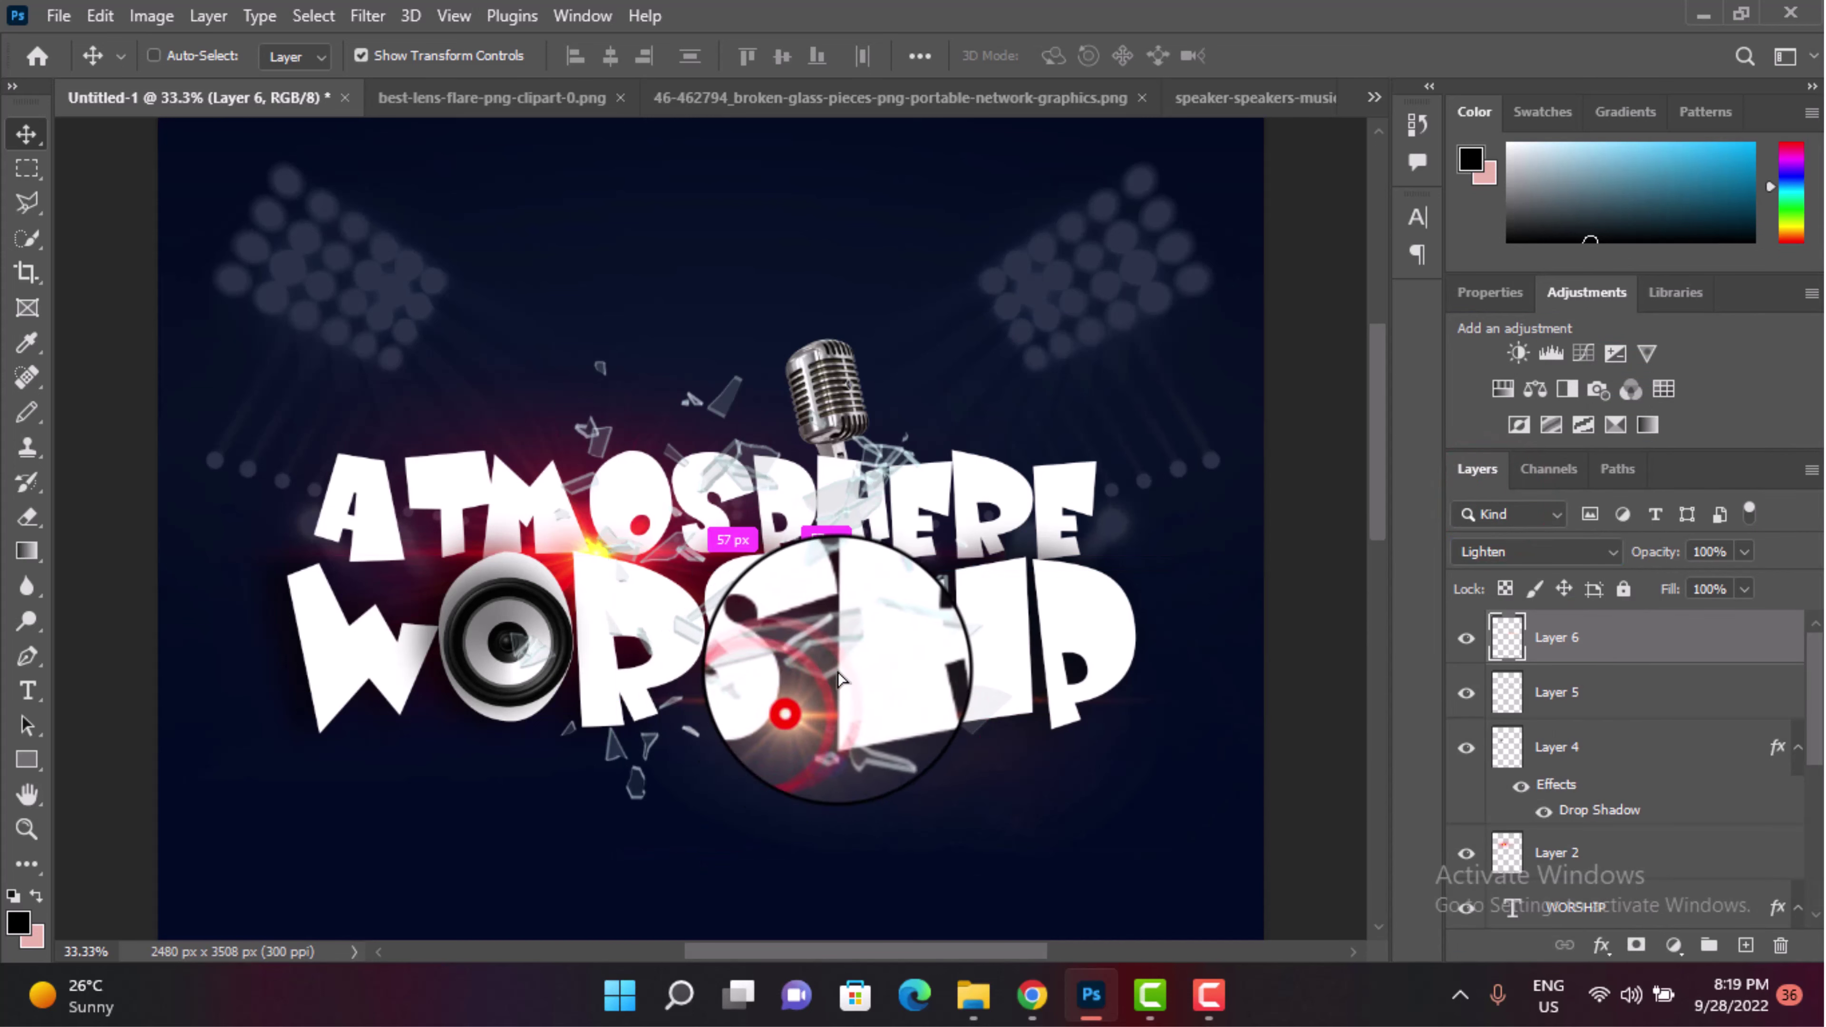
mouse_move(806, 696)
mouse_down()
mouse_move(937, 568)
mouse_move(1017, 567)
mouse_up()
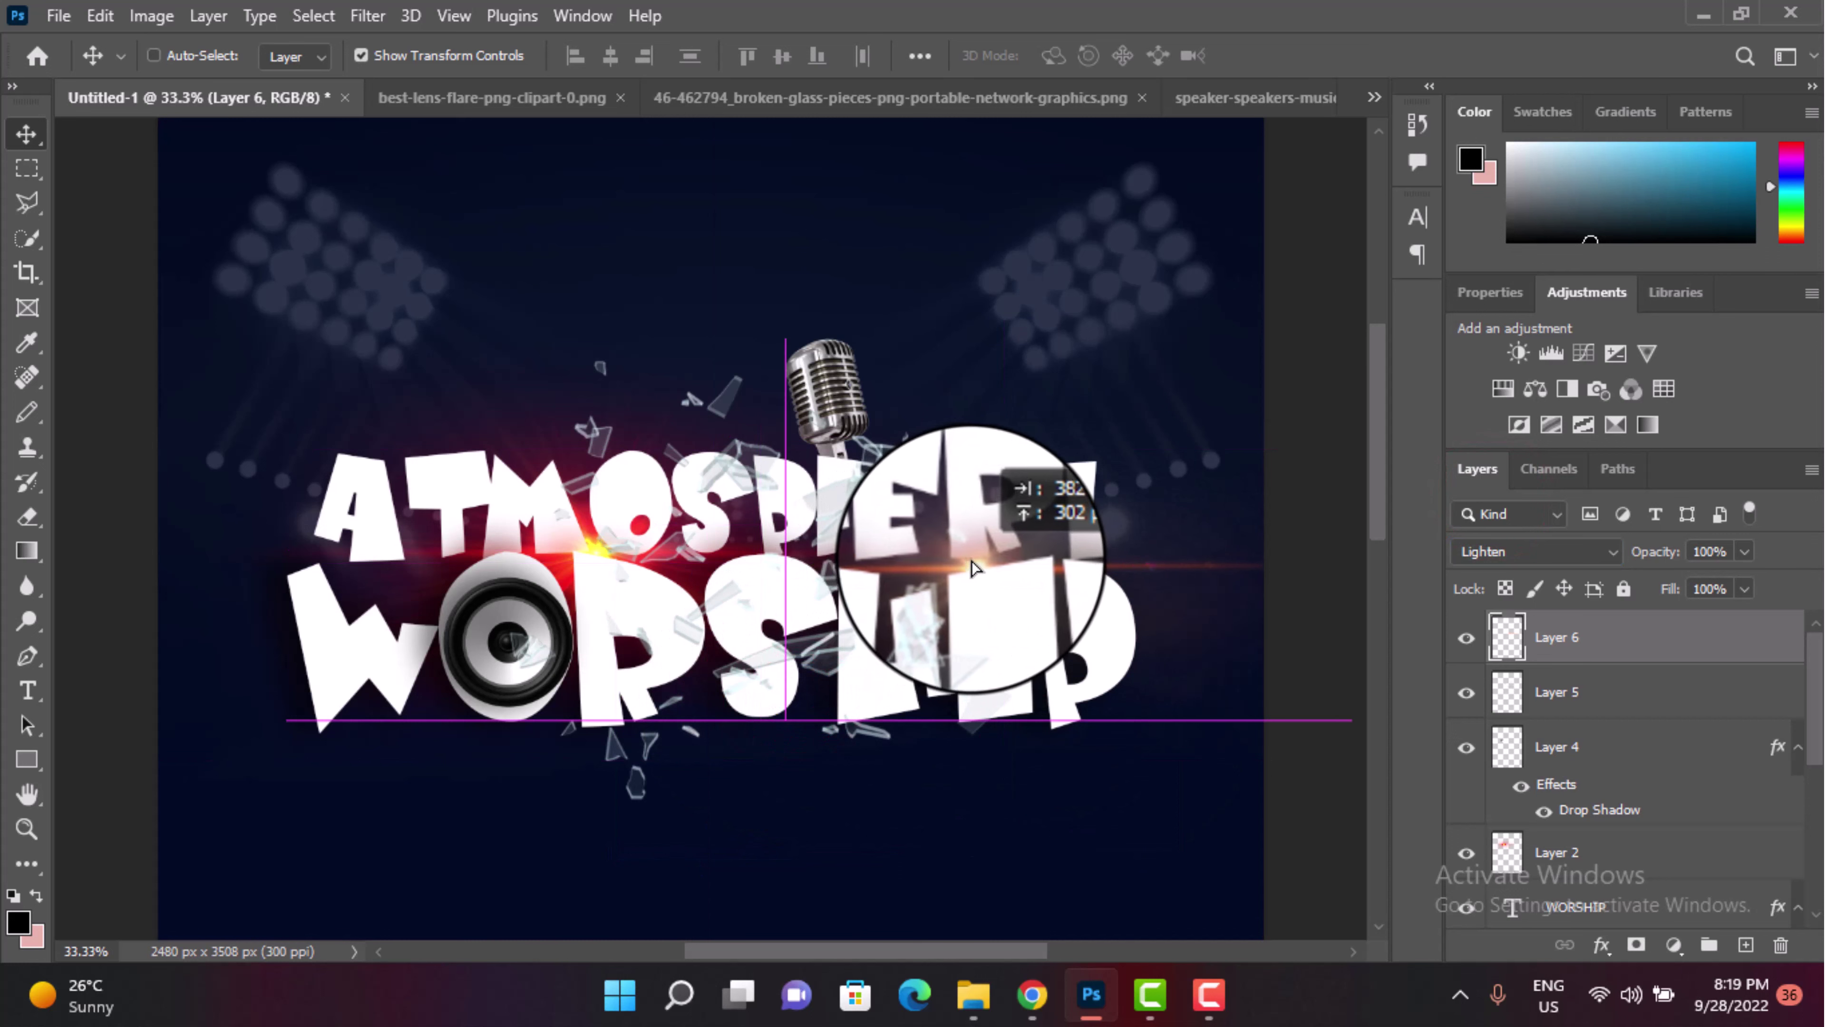
drag(1021, 560, 1041, 858)
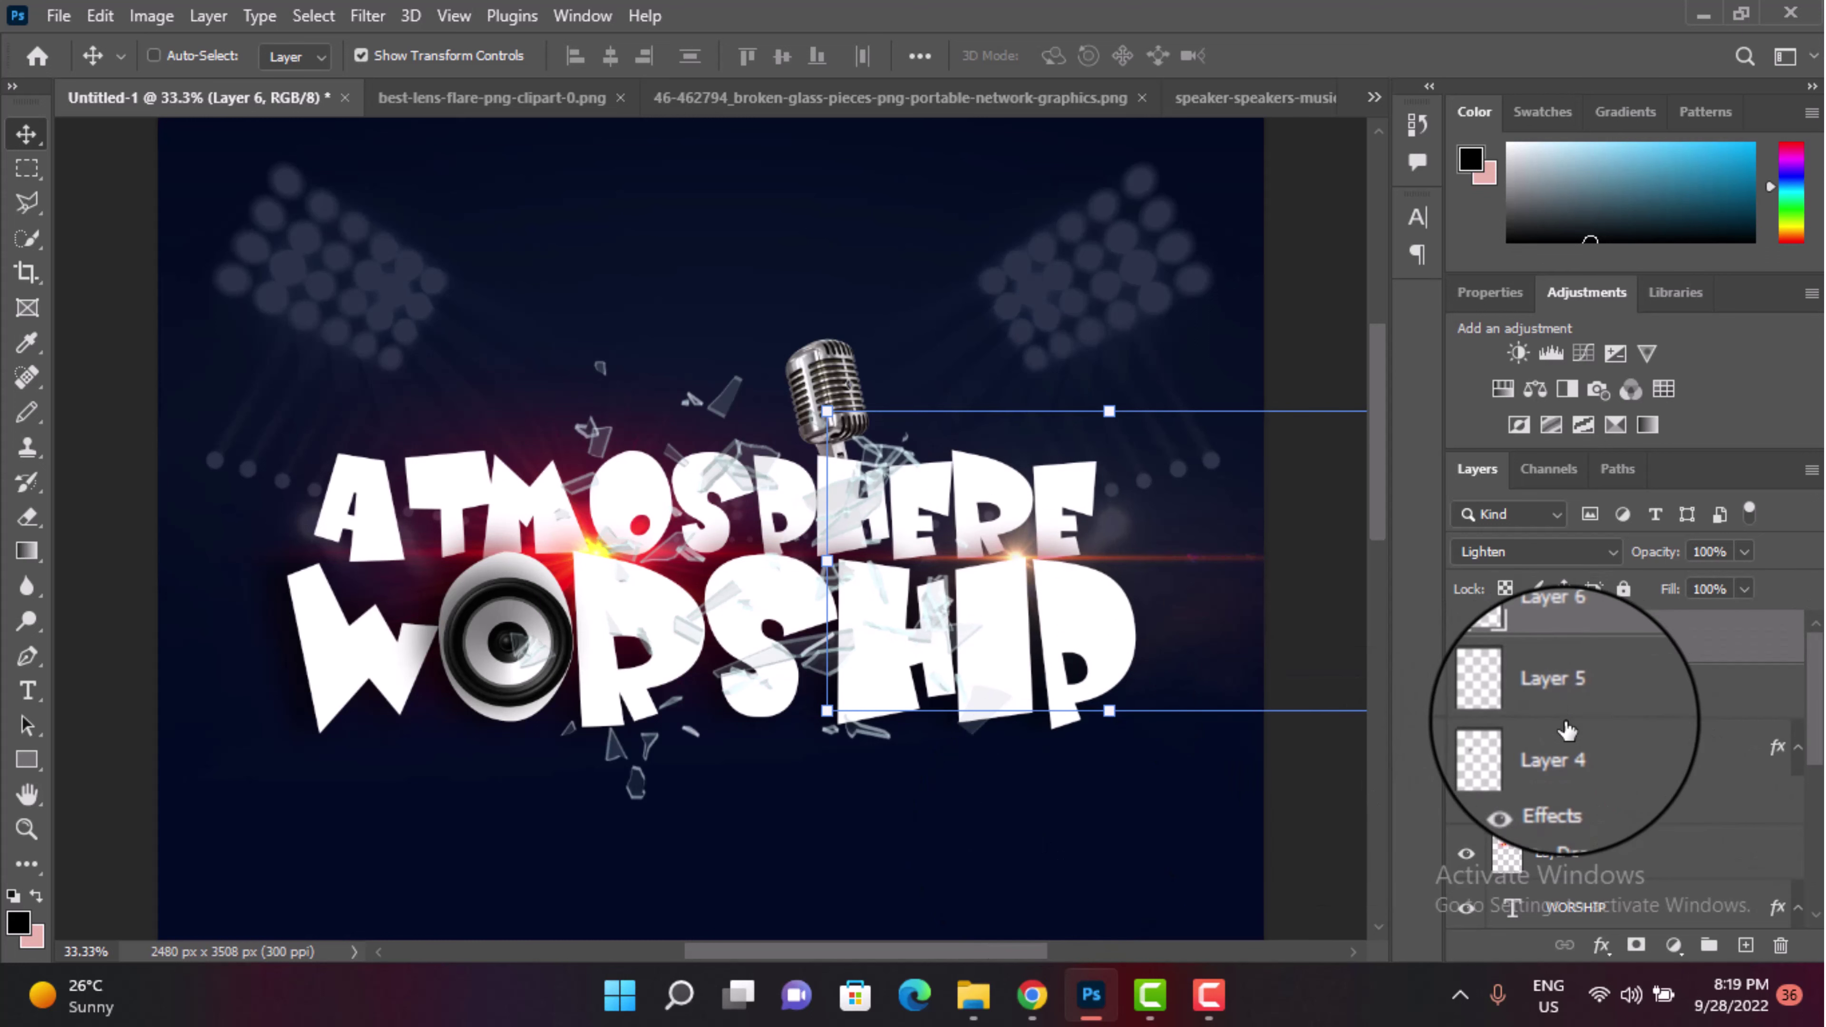
scroll(1574, 744, down, 5)
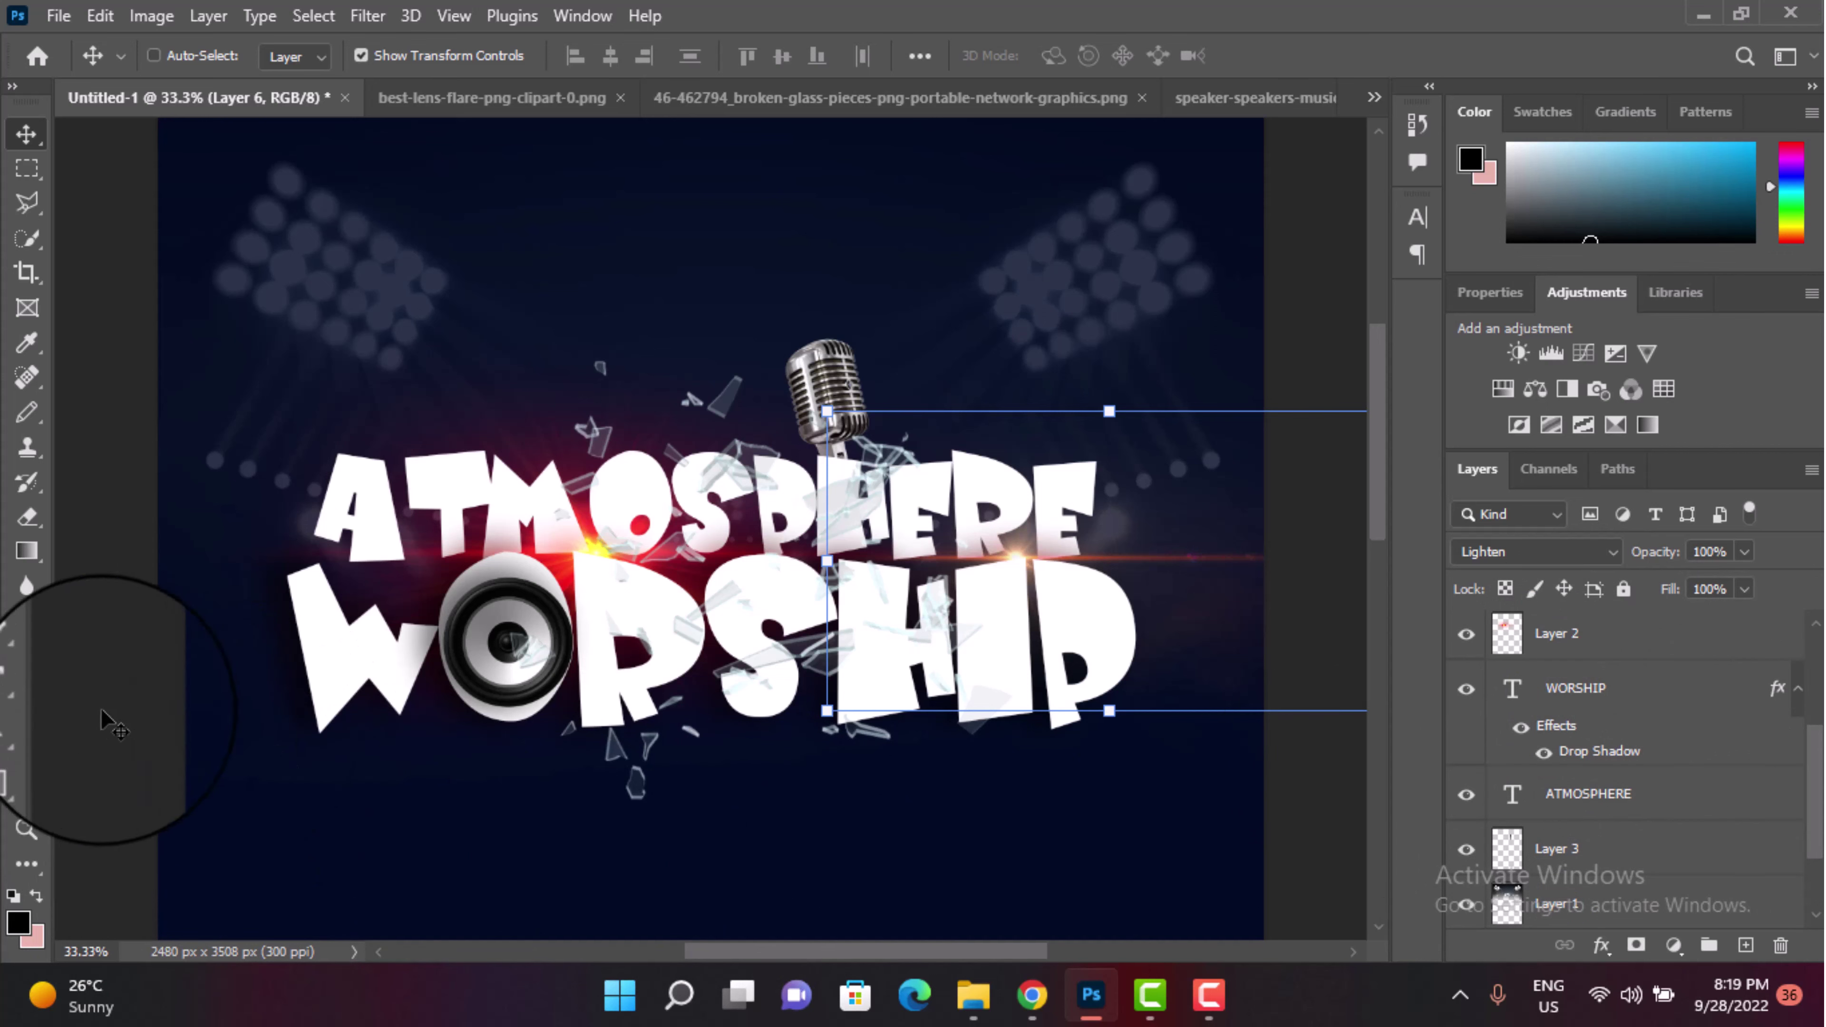
Step: Start a new text block below the titles and type the letter O
click(27, 690)
scroll(771, 822, down, 2)
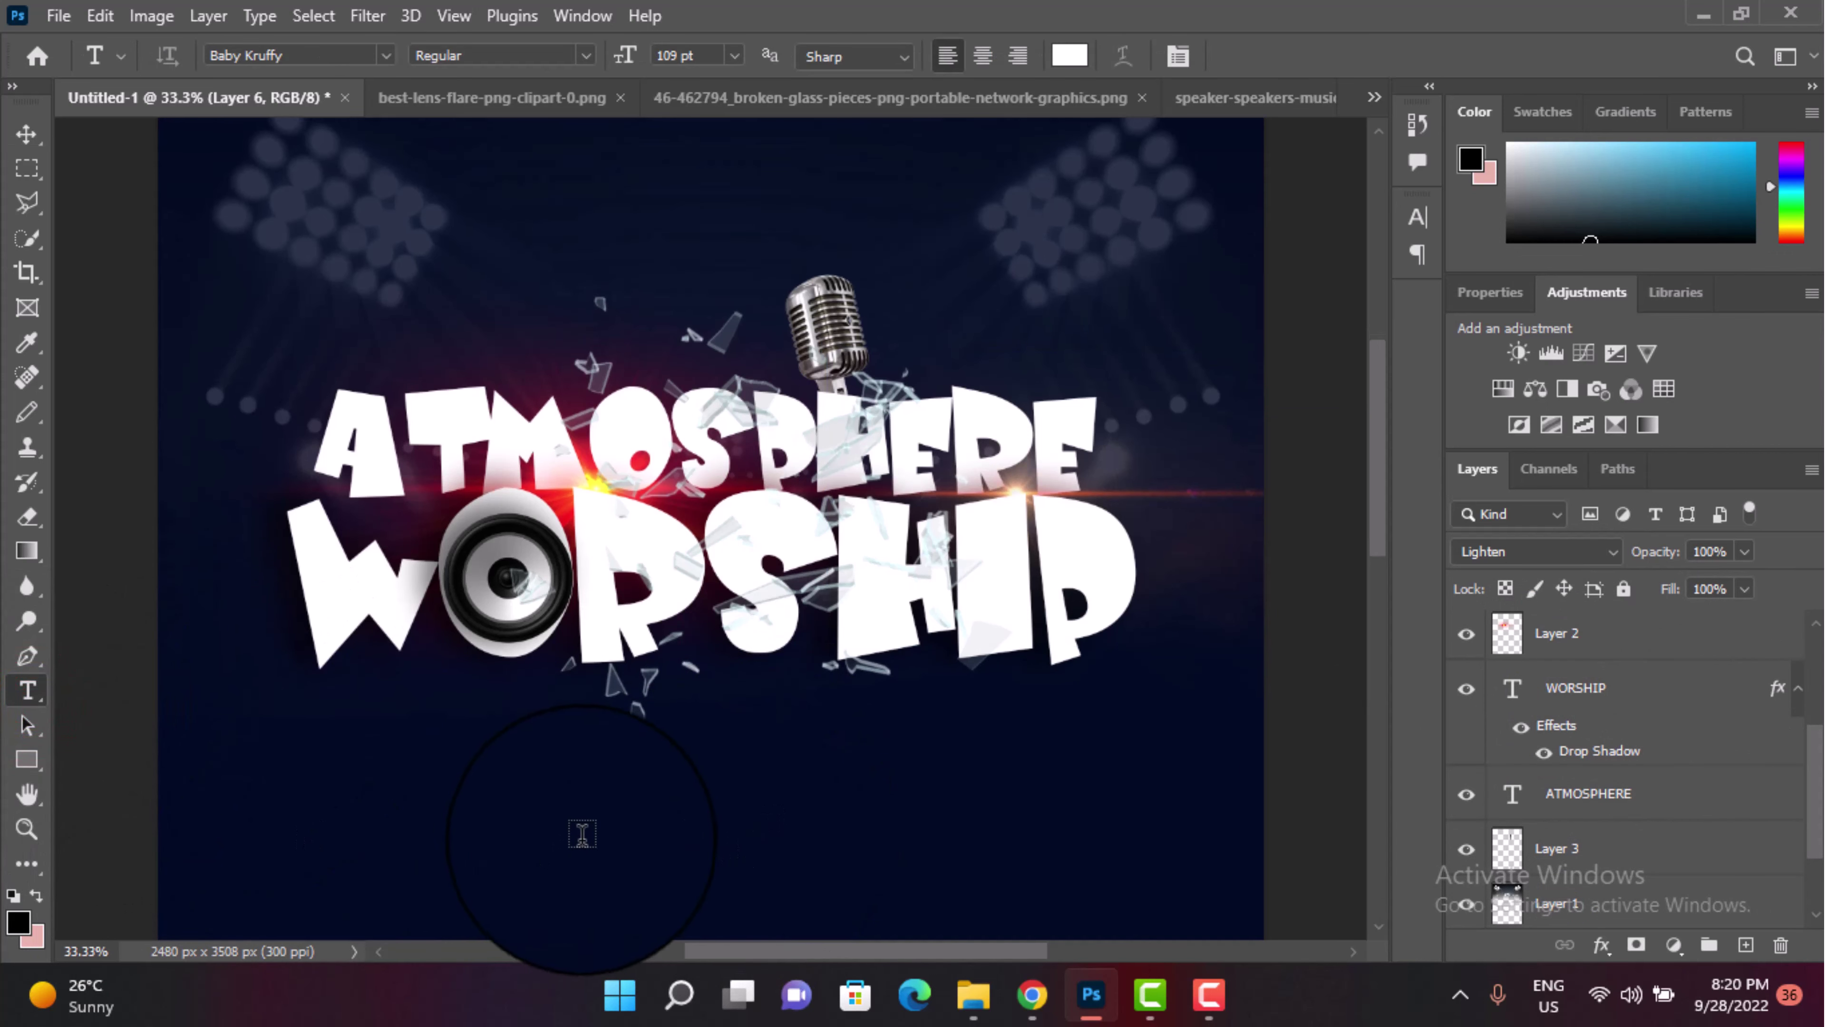
scroll(599, 827, down, 5)
click(599, 840)
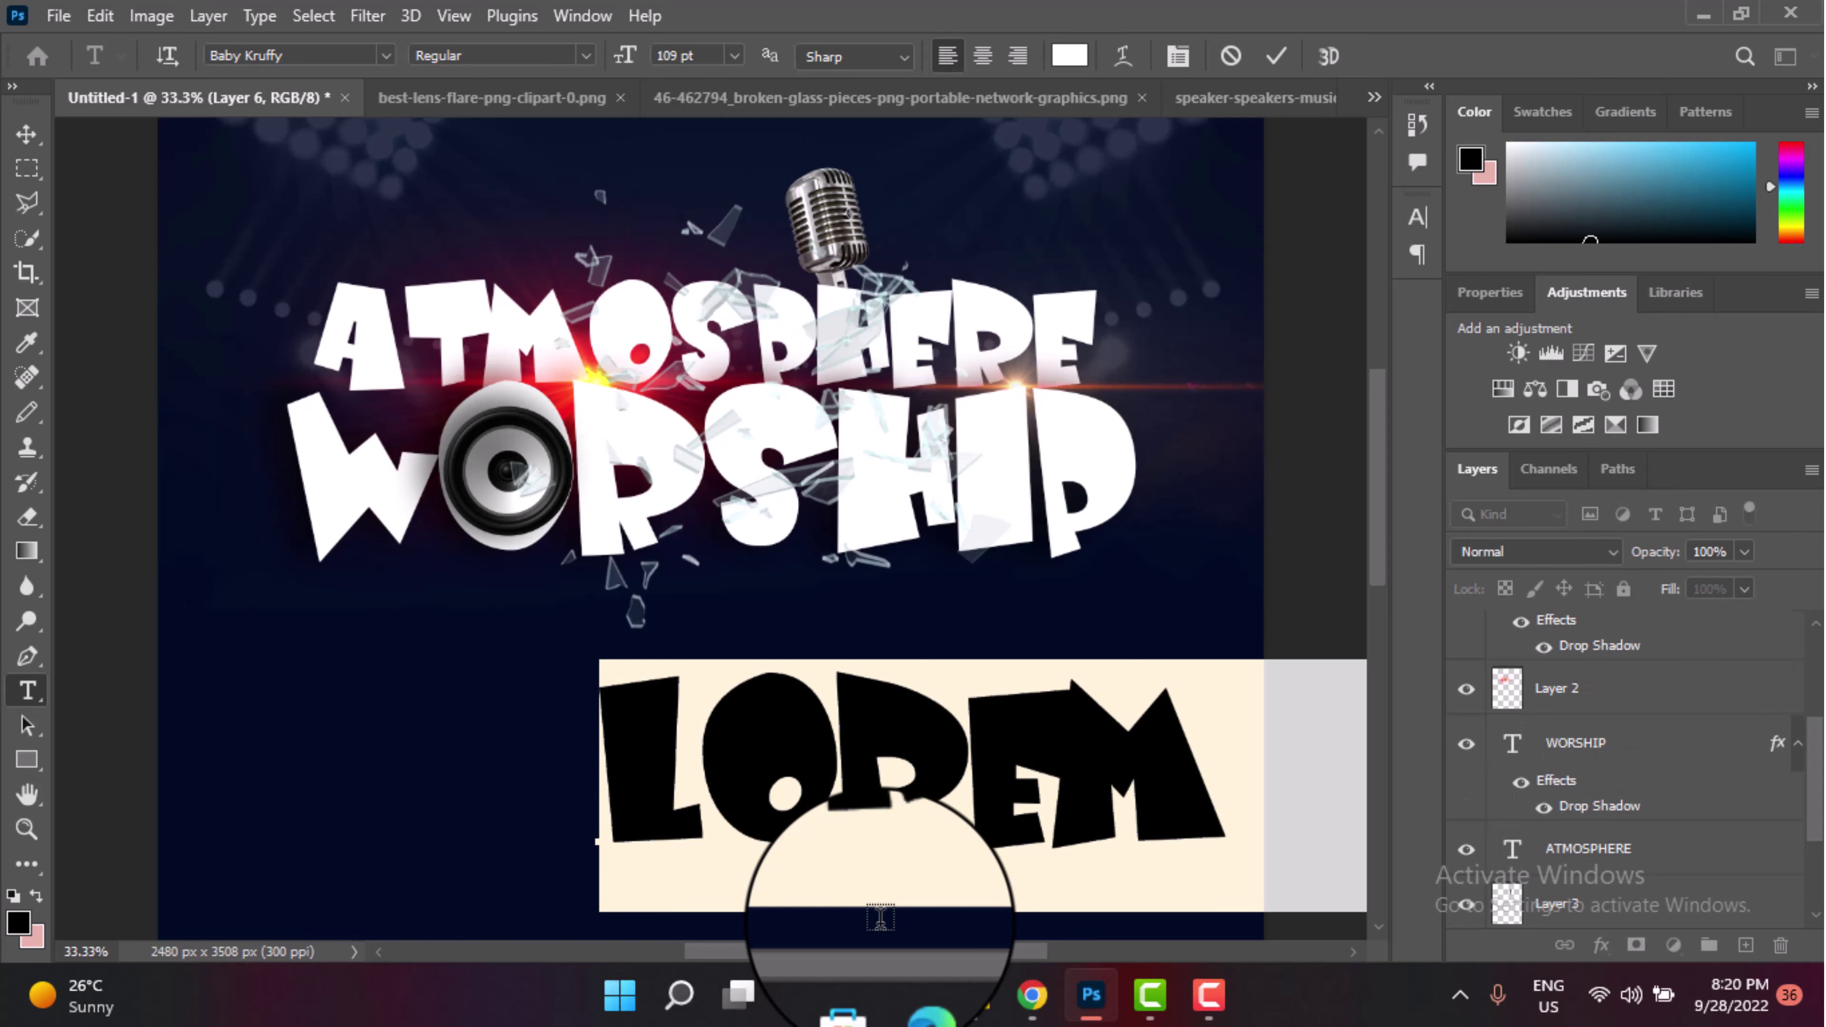
text(OF)
Step: Switch the text to the Signatrue script font and review the character settings
key(ctrl+a)
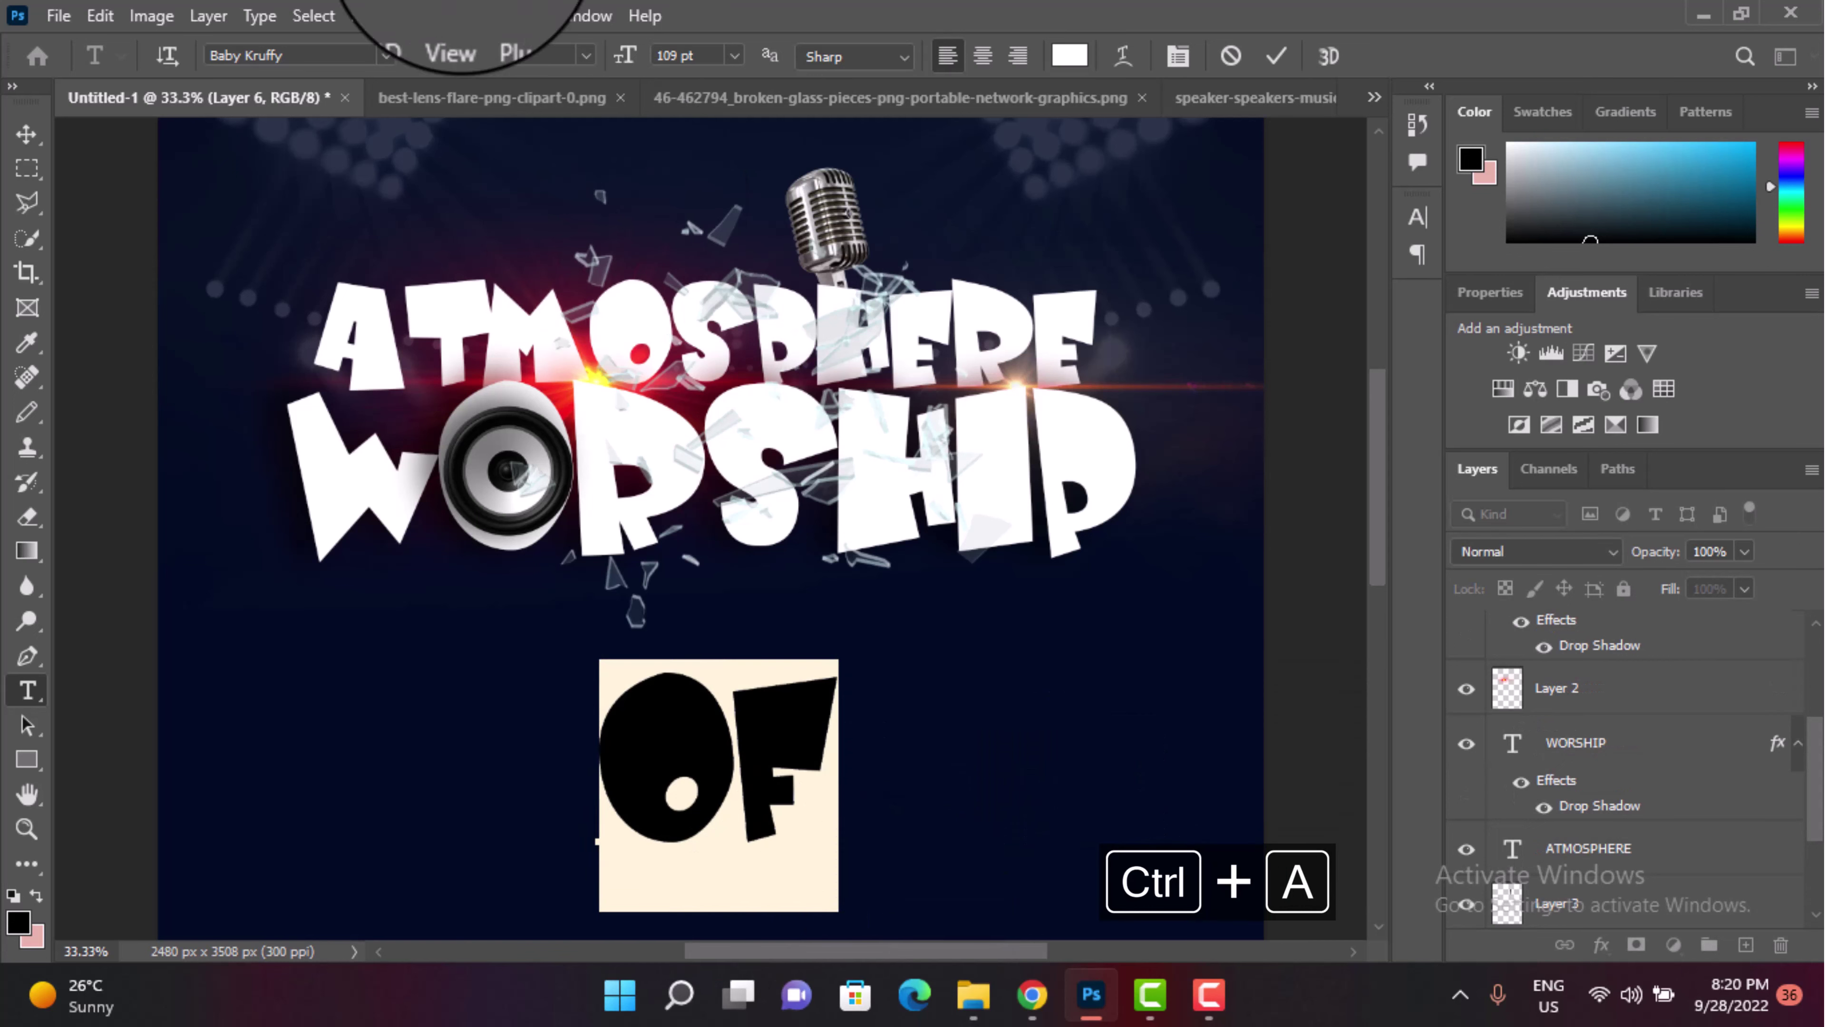
click(374, 55)
click(387, 58)
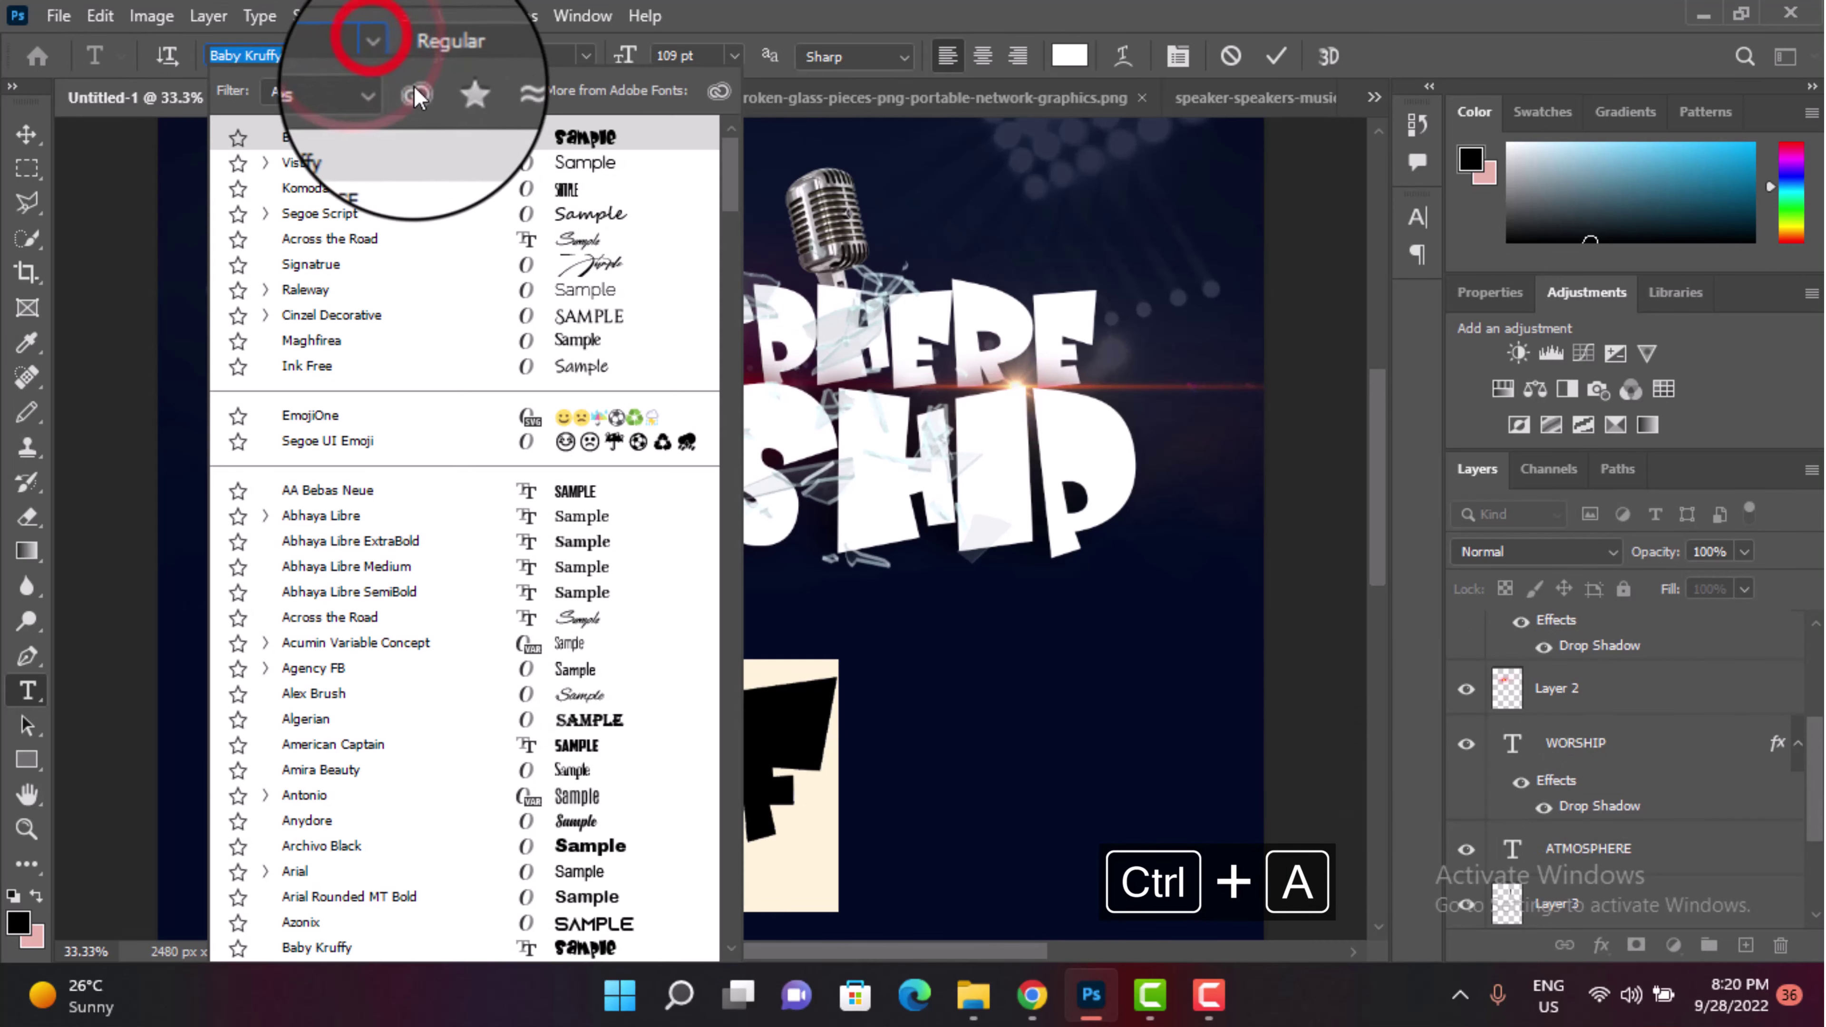
click(584, 273)
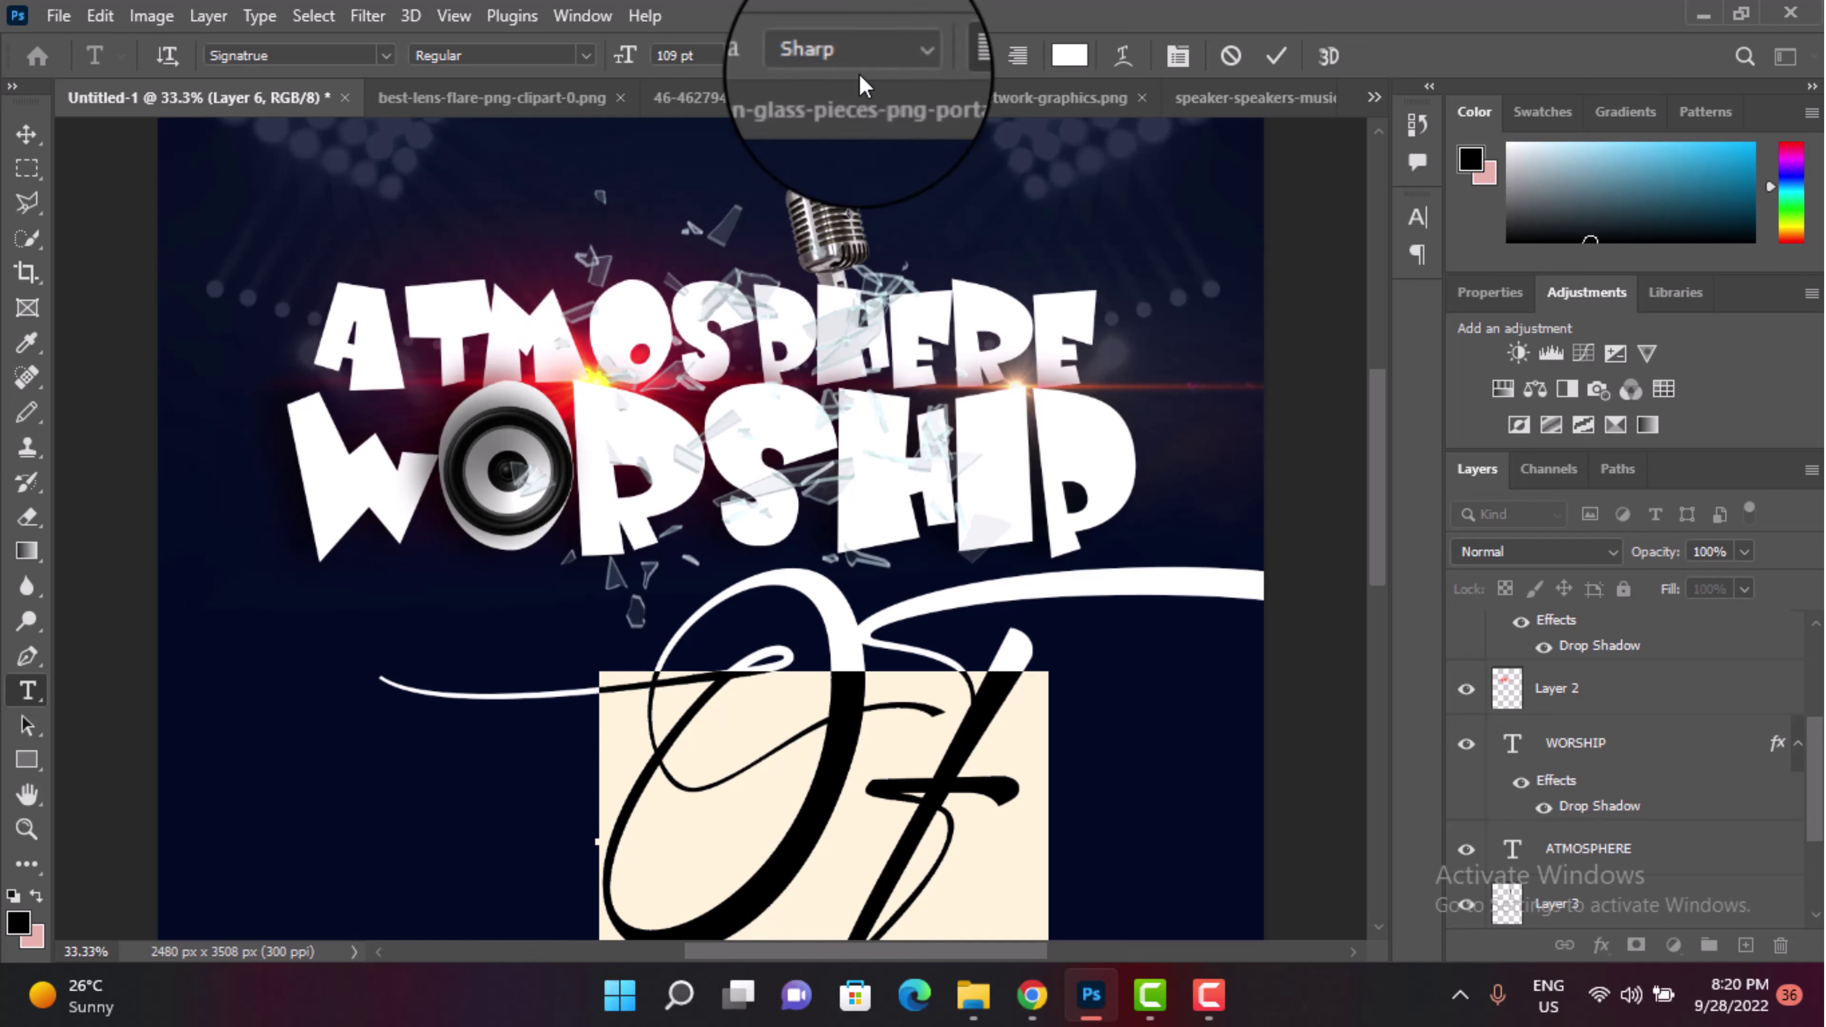
click(1417, 217)
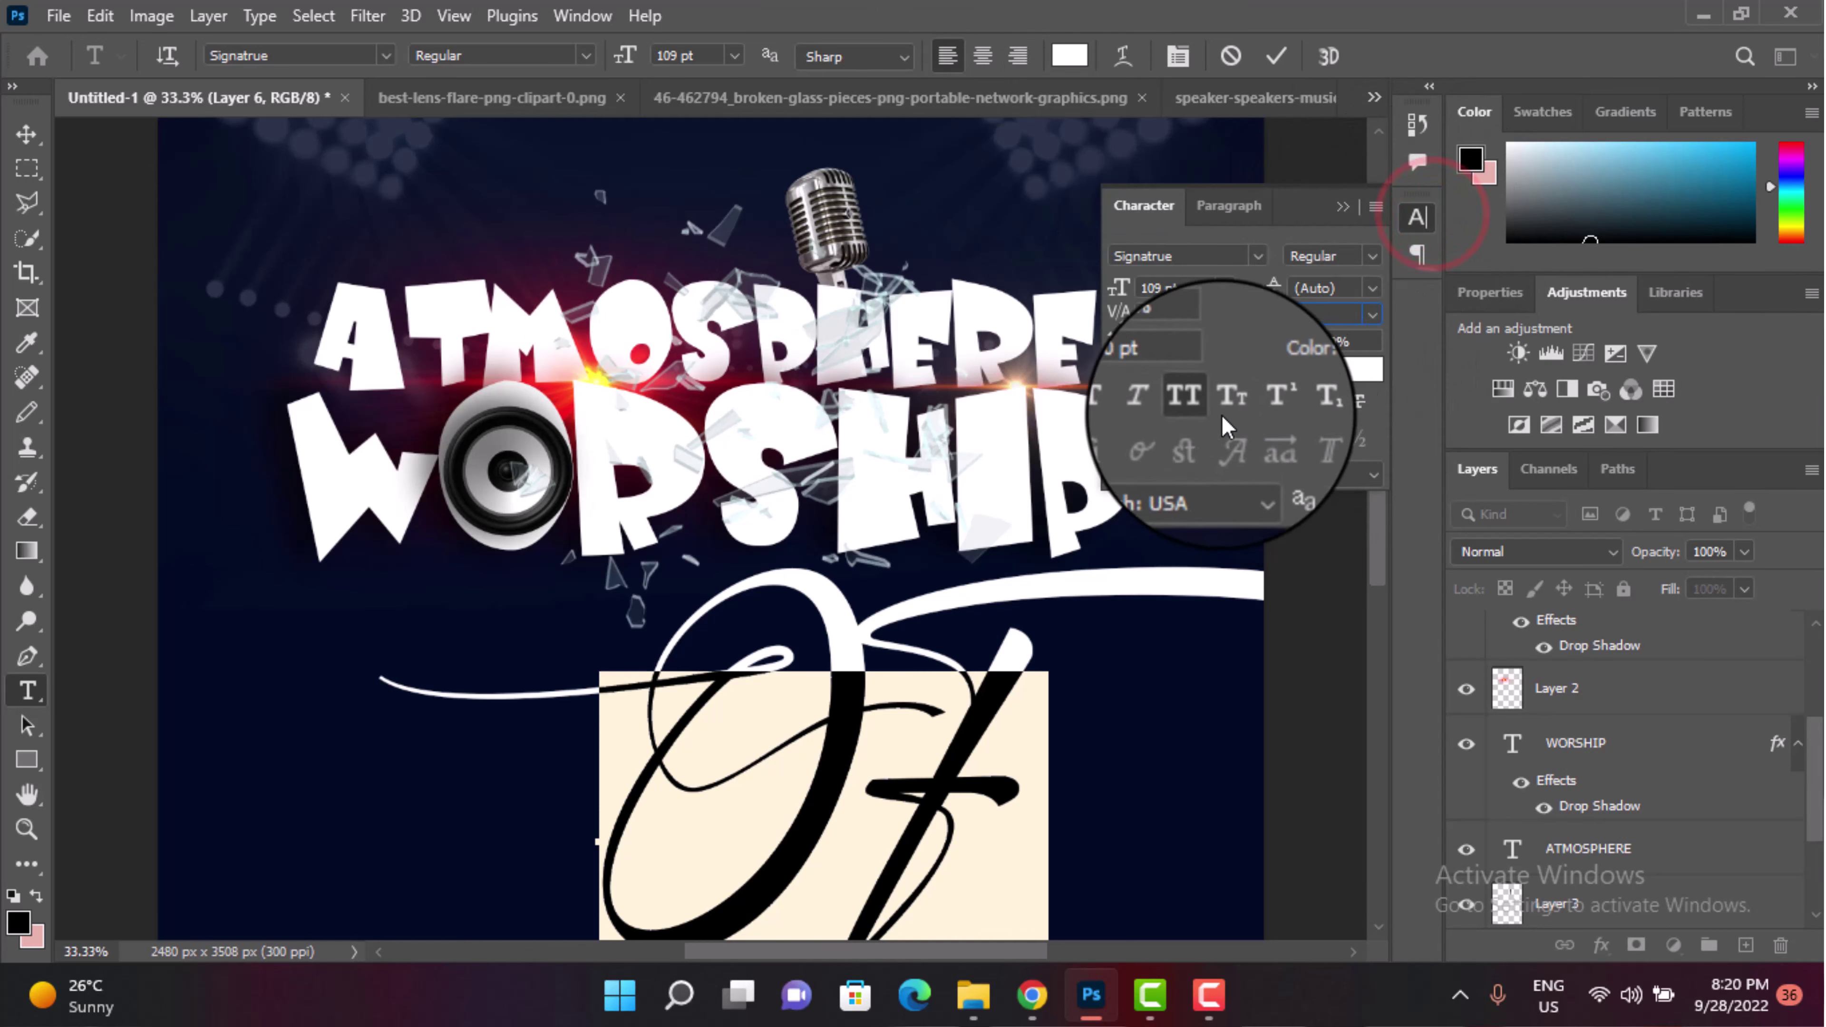
click(1201, 402)
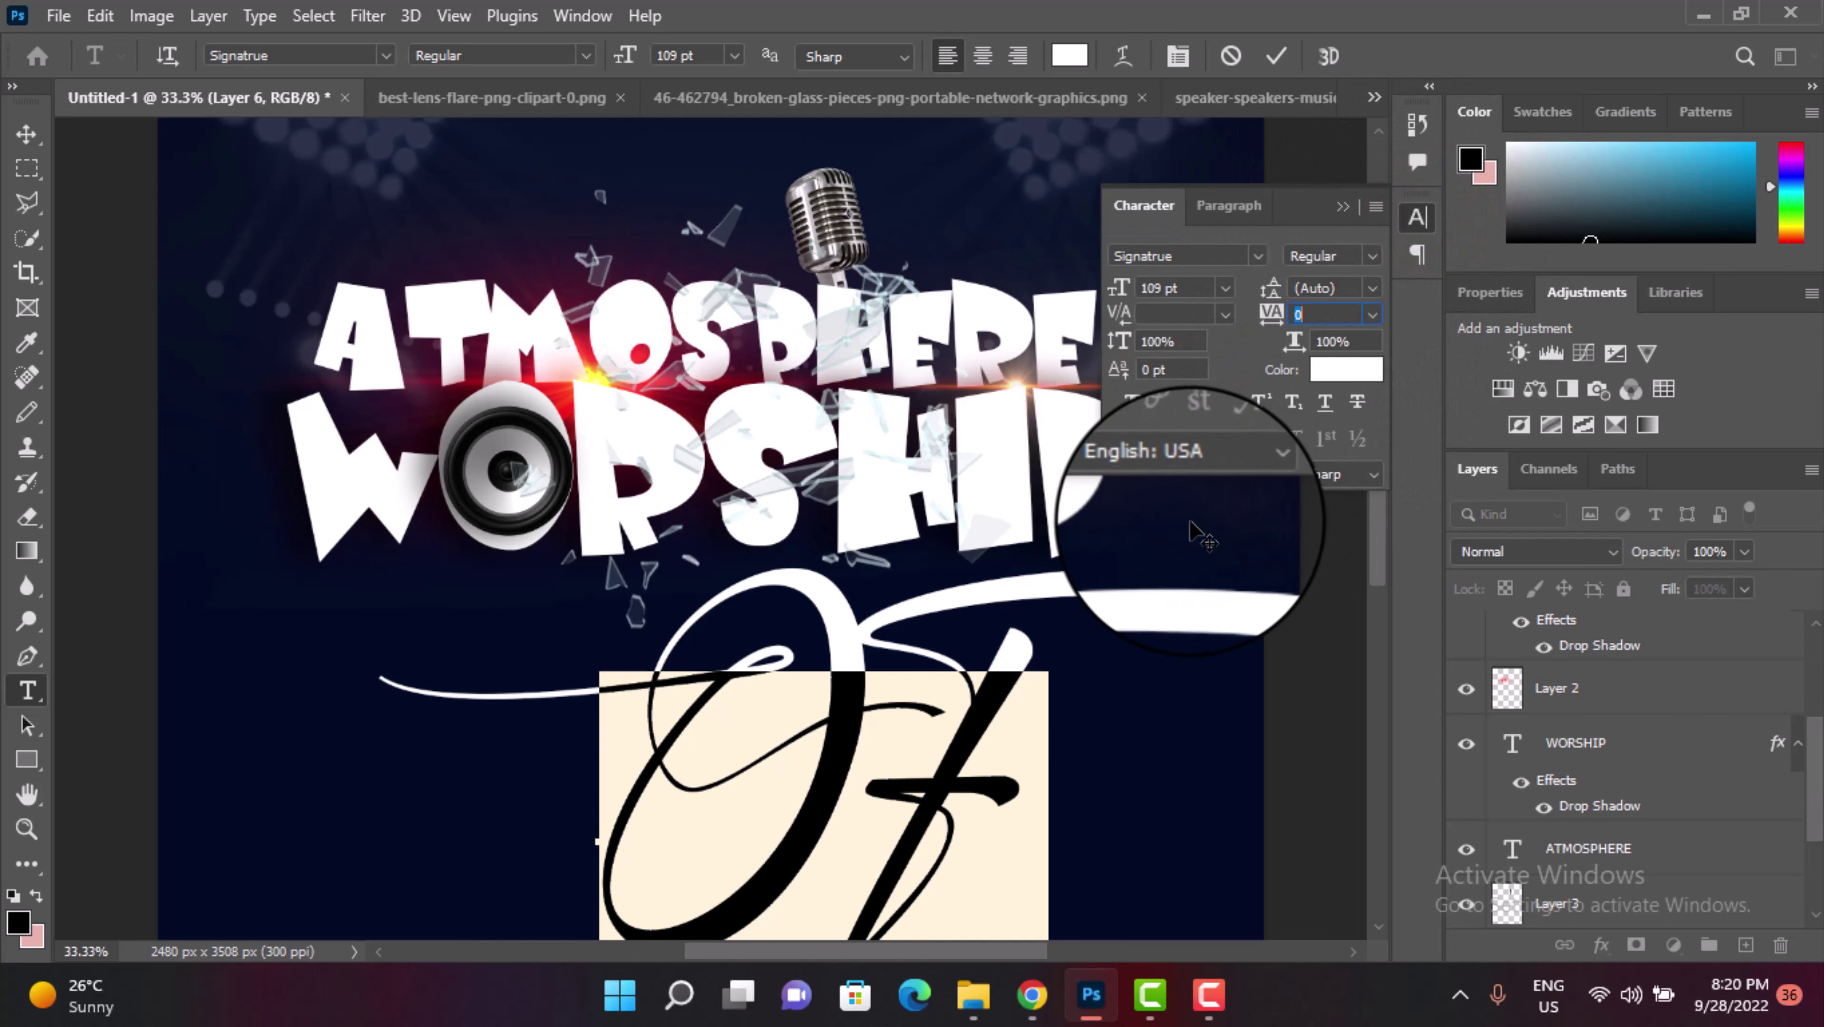
click(1342, 211)
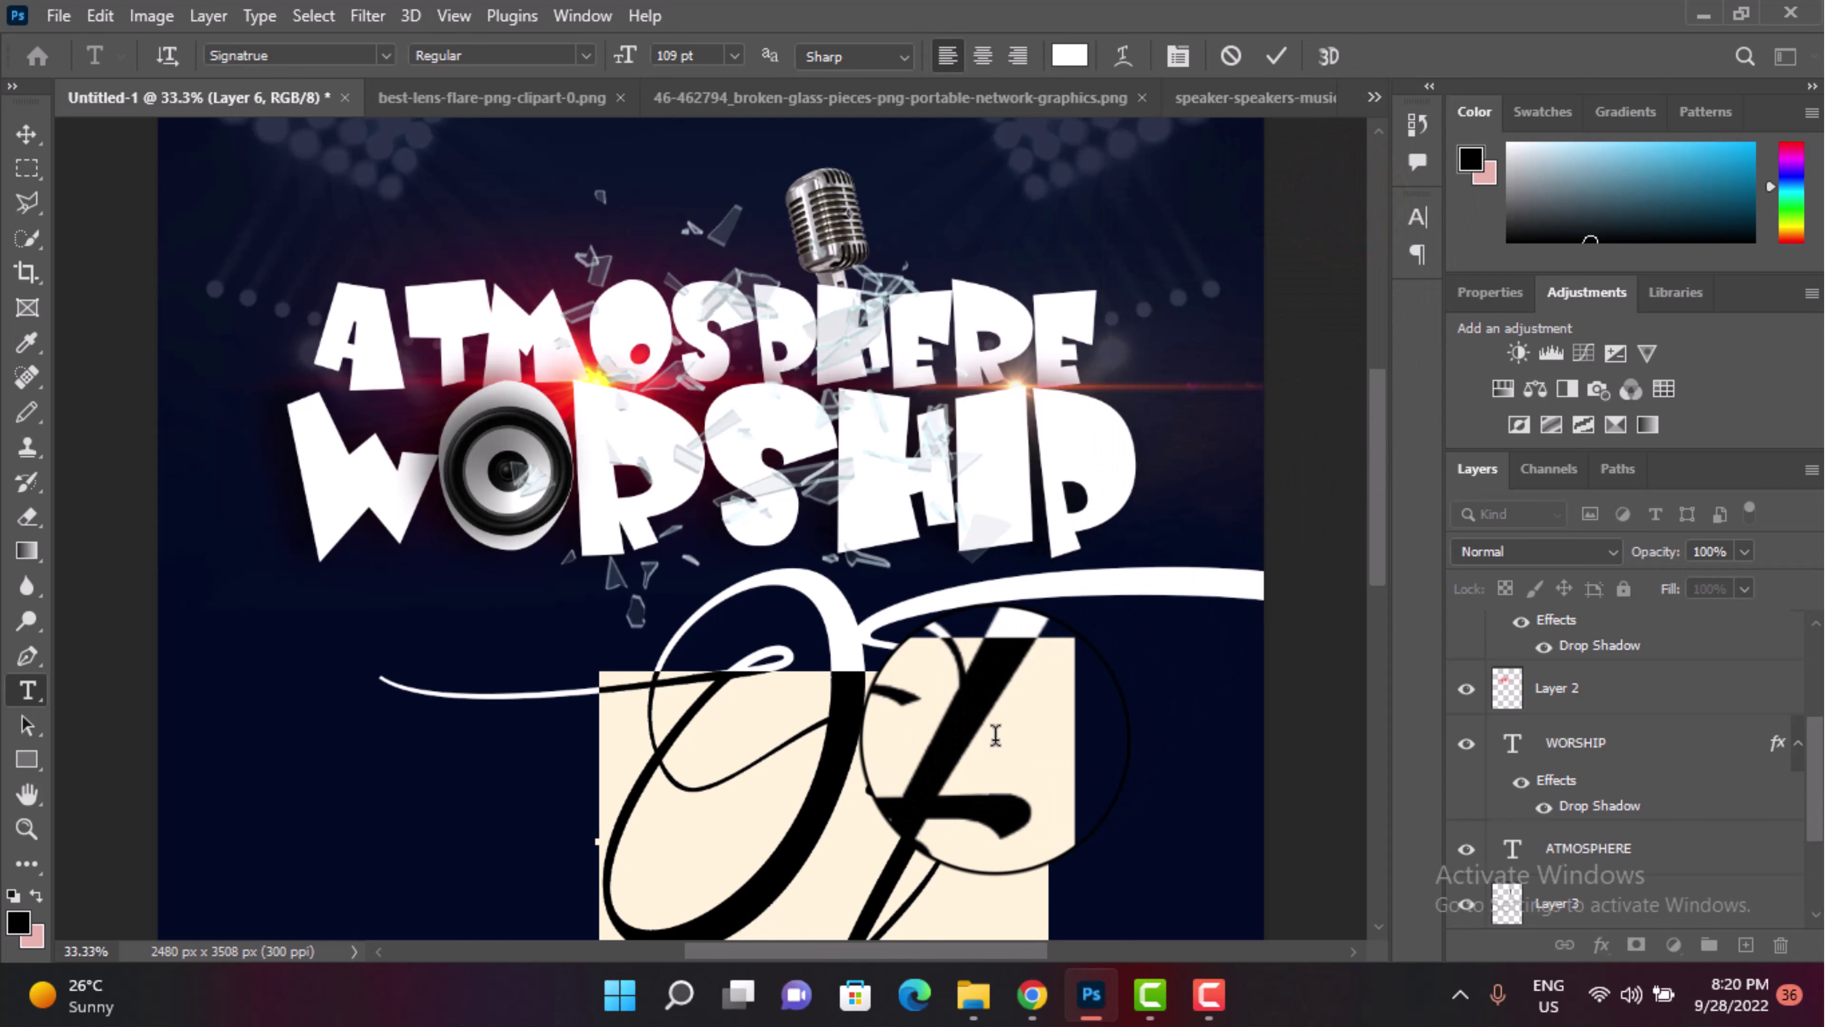
Step: Replace the script letters with lowercase 'of' and select the whole text
key(BackSpace)
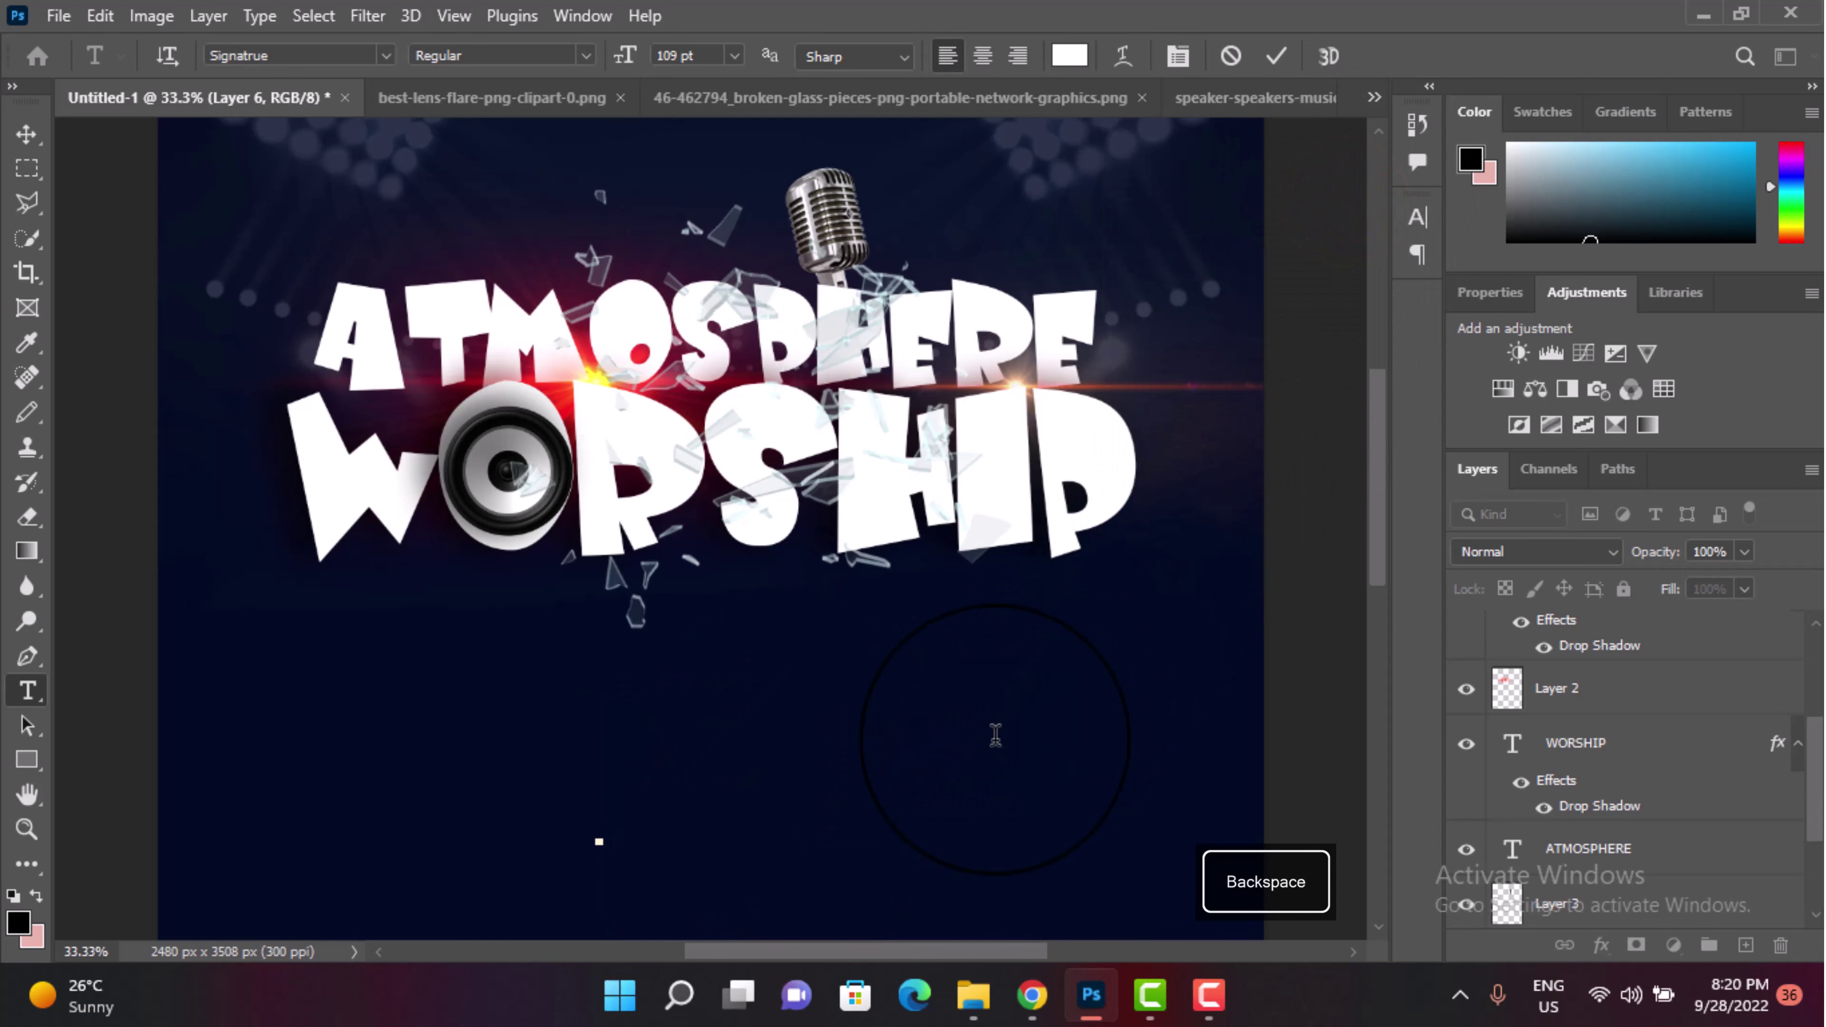
text(J)
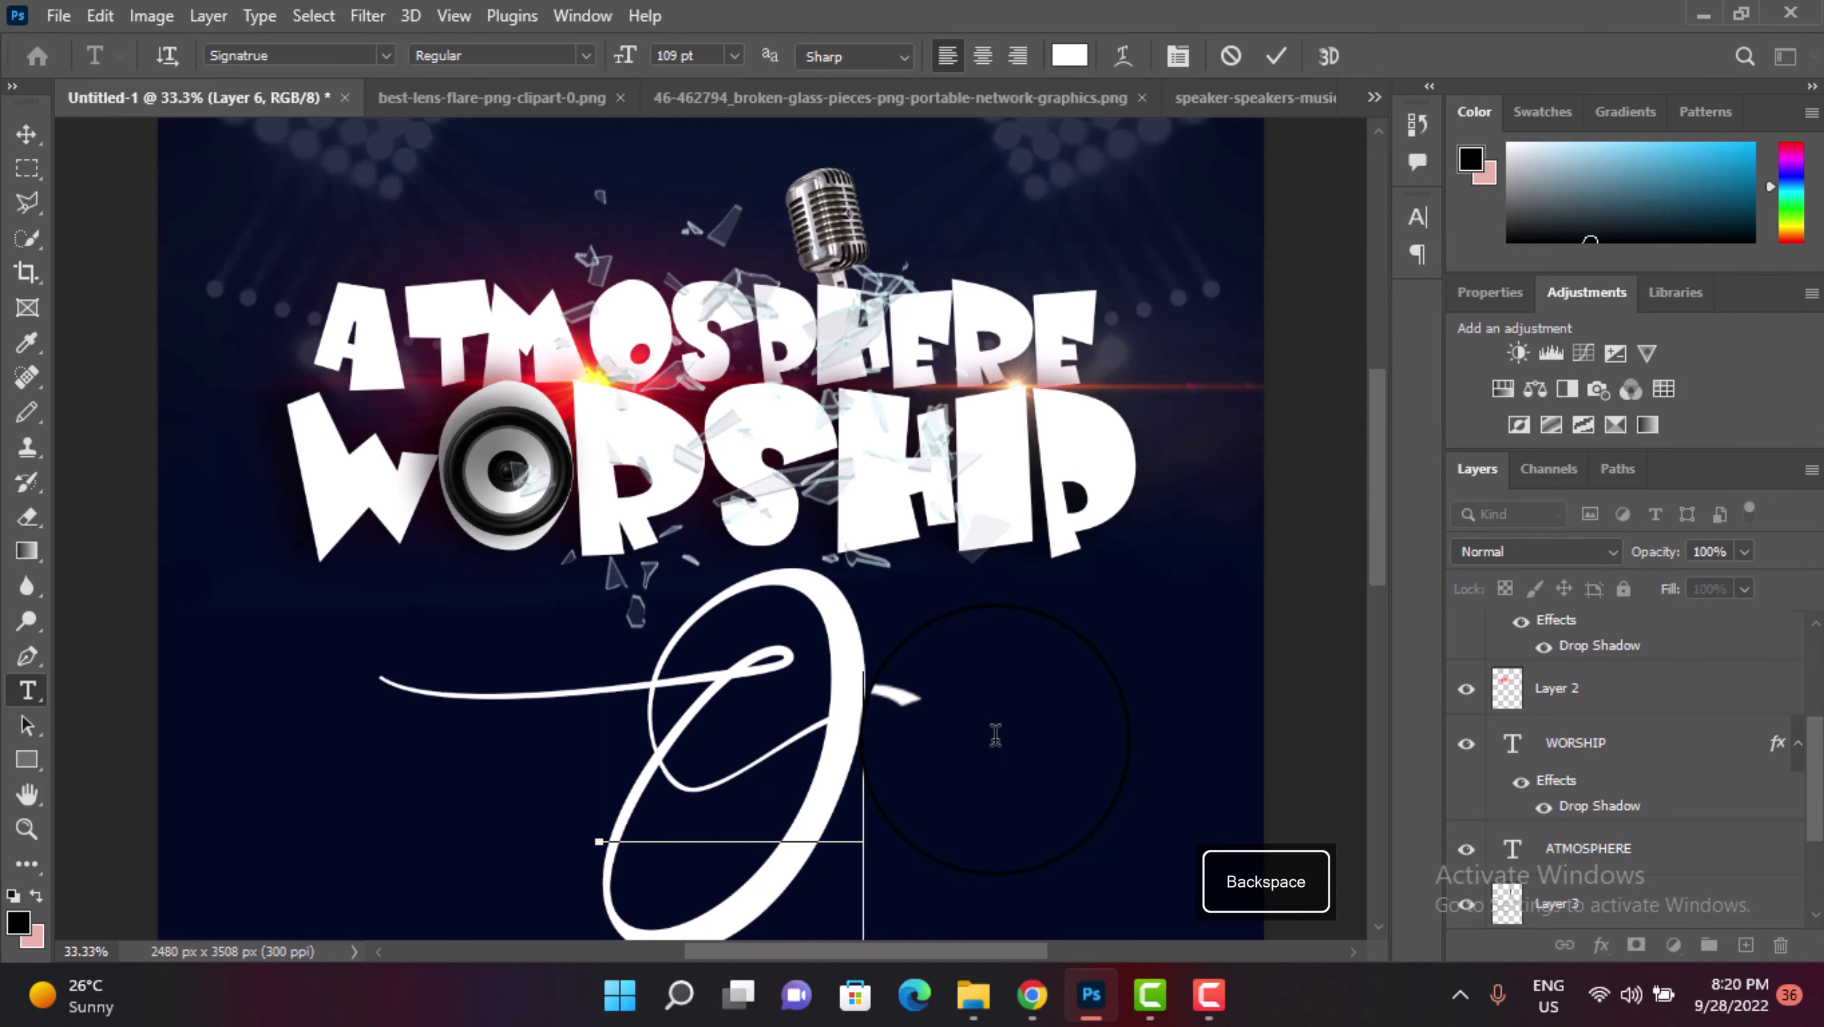
text(L)
key(ctrl+a)
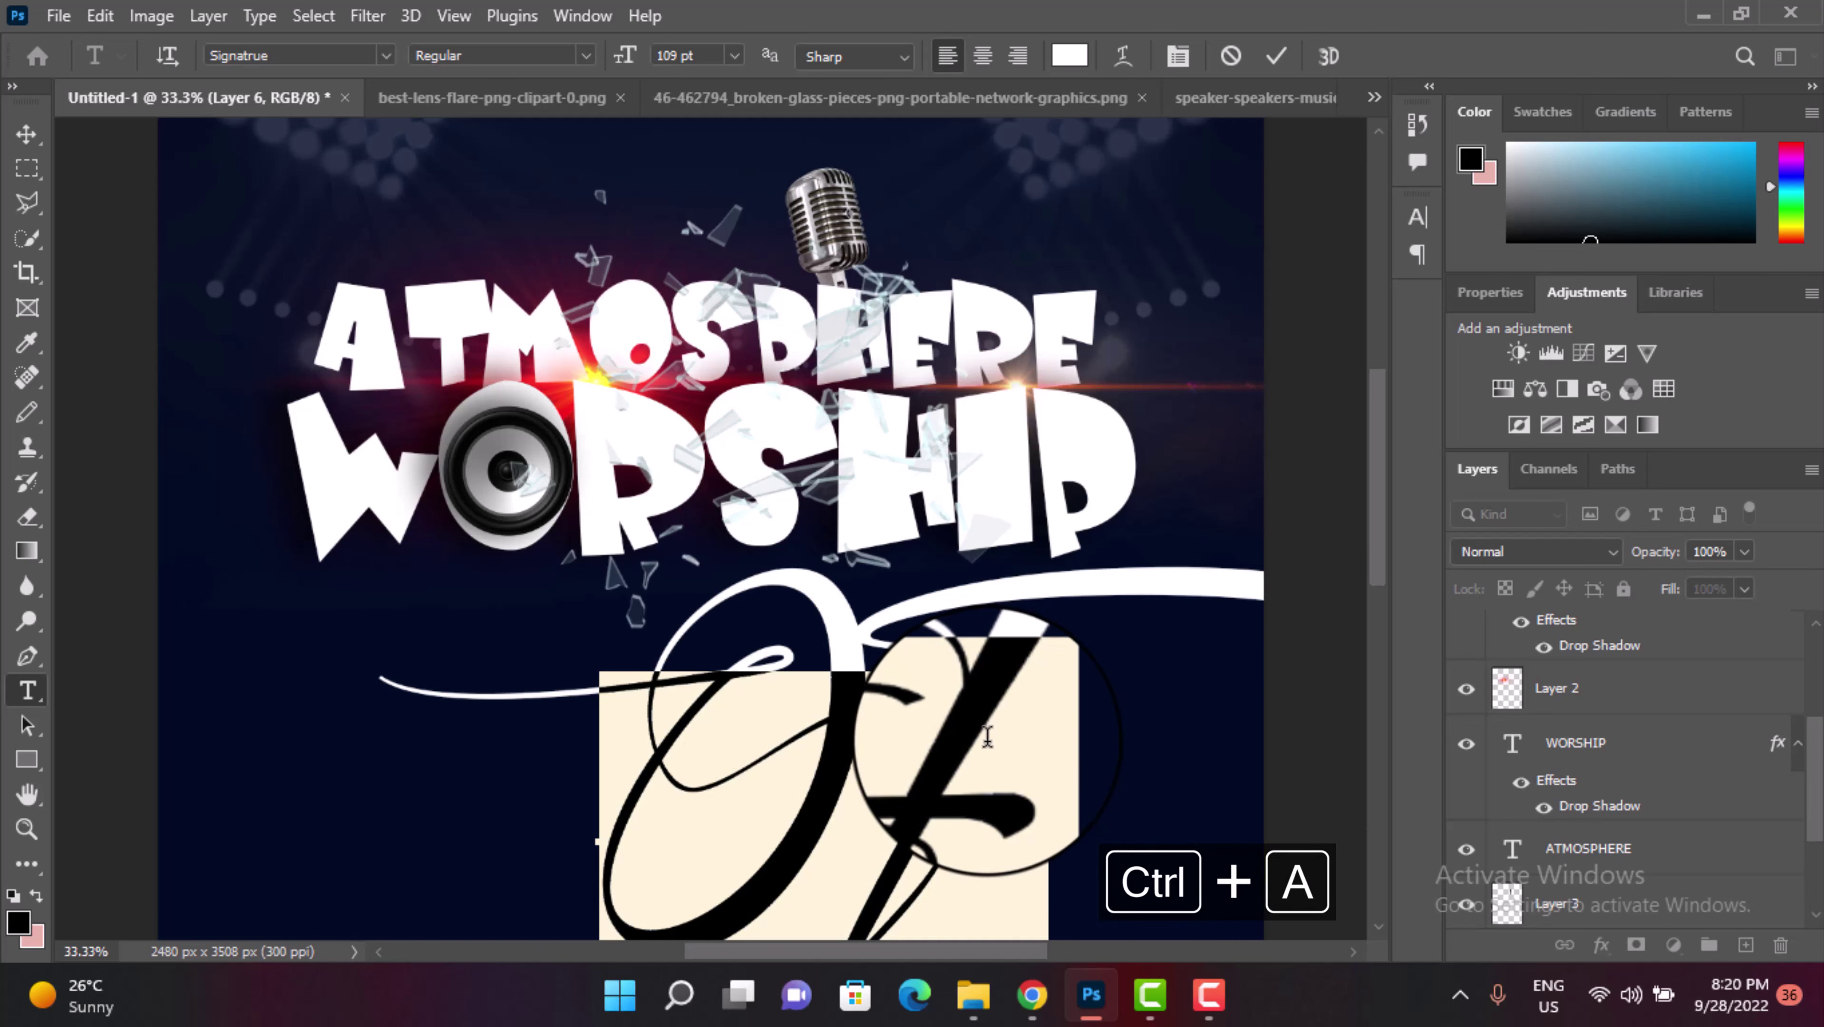
key(BackSpace)
text(o)
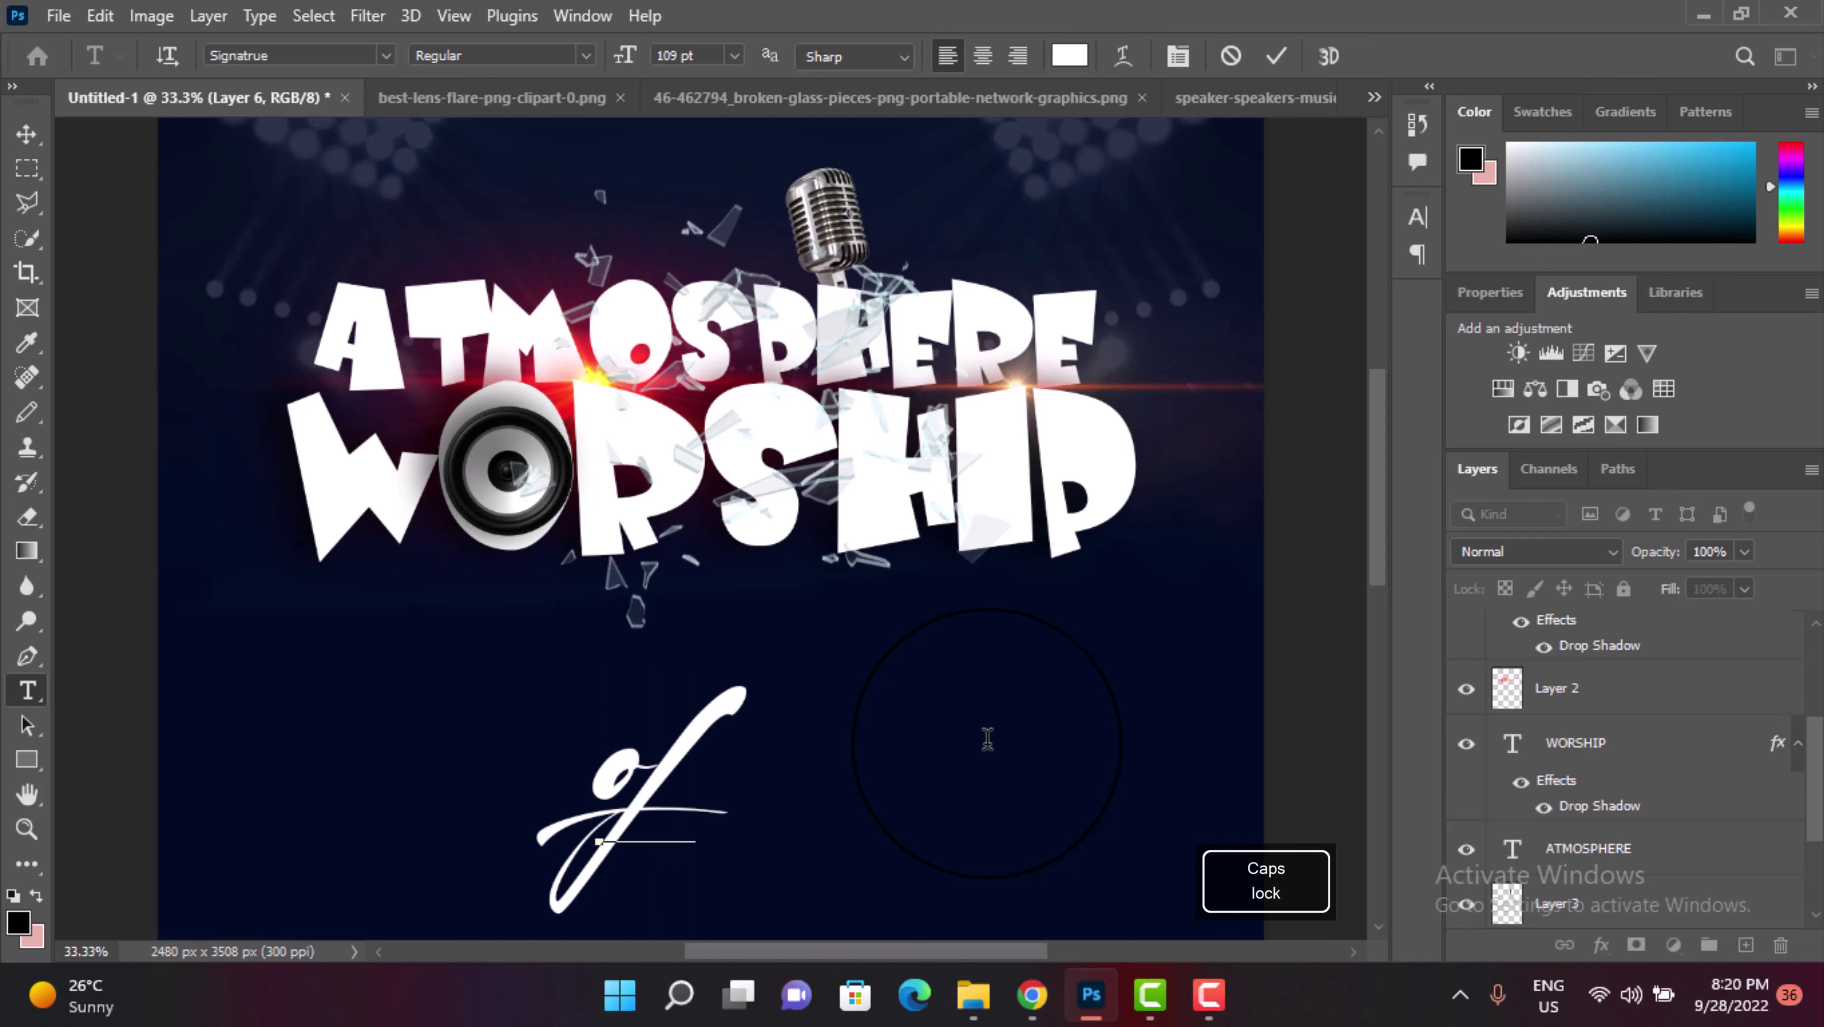
key(ctrl+a)
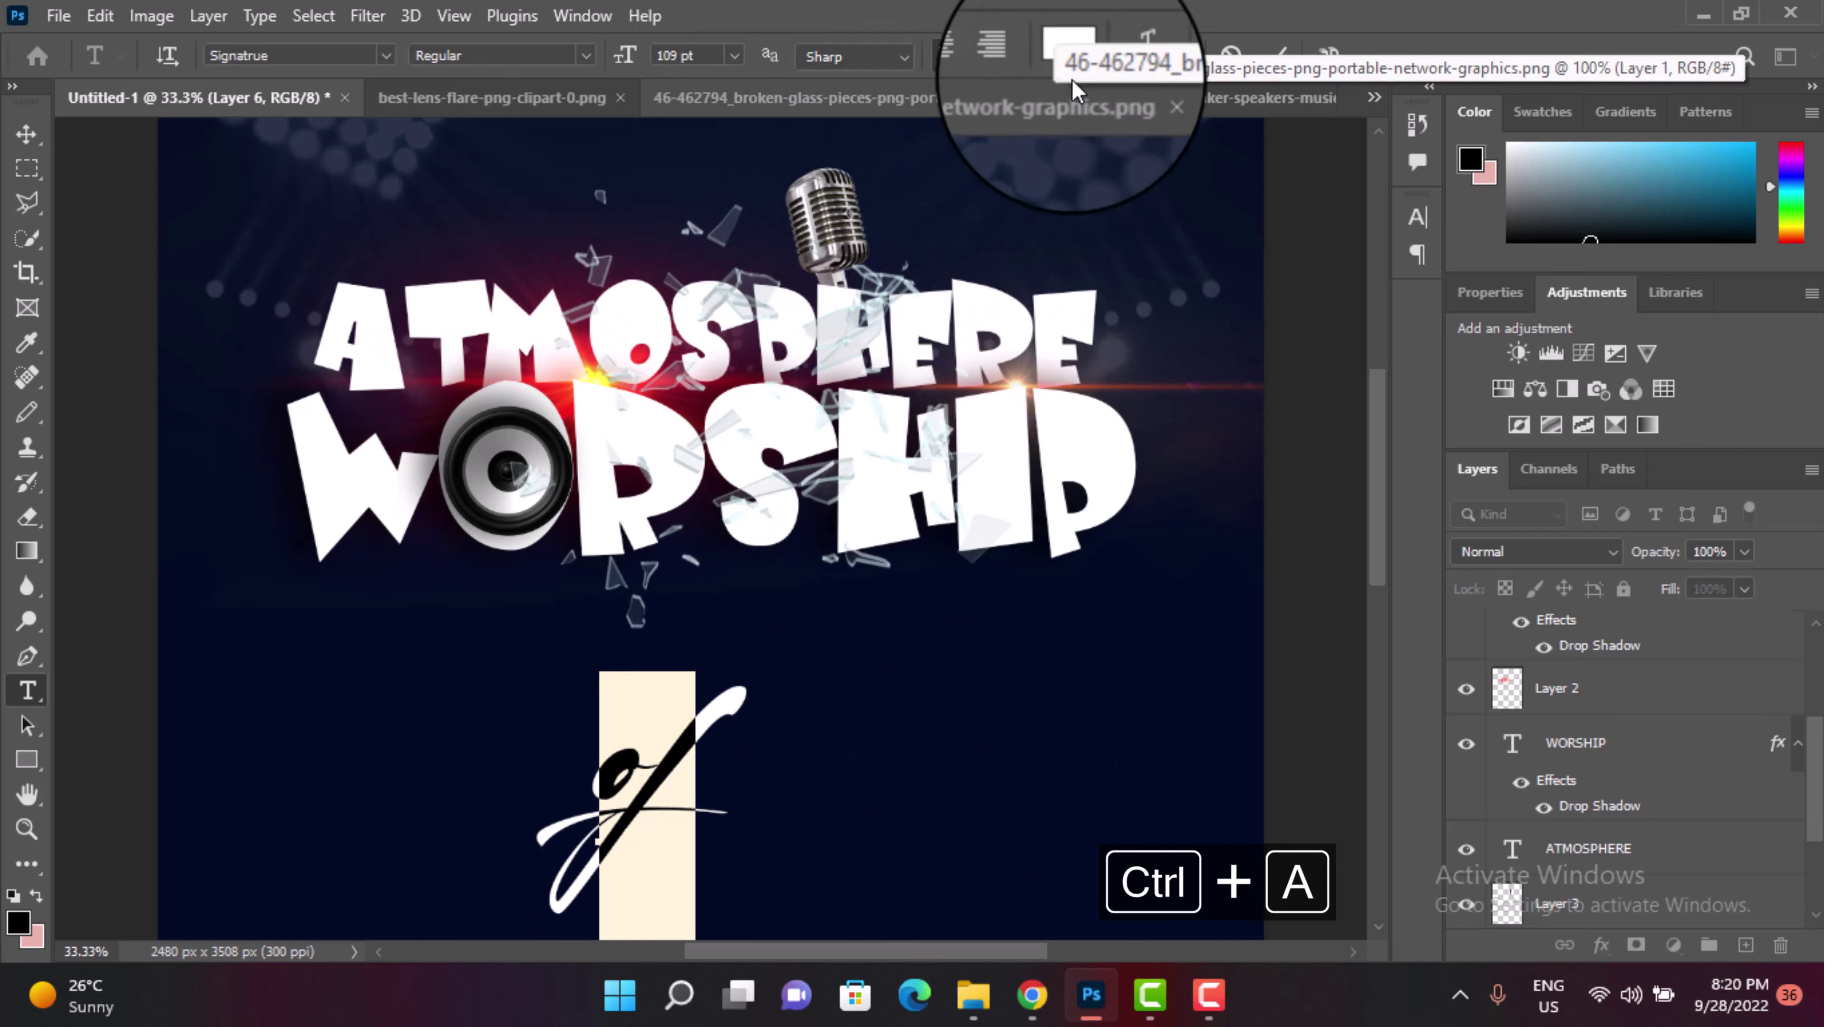
Step: Colour the script 'of' text bright yellow (fff000)
click(1069, 55)
click(1407, 550)
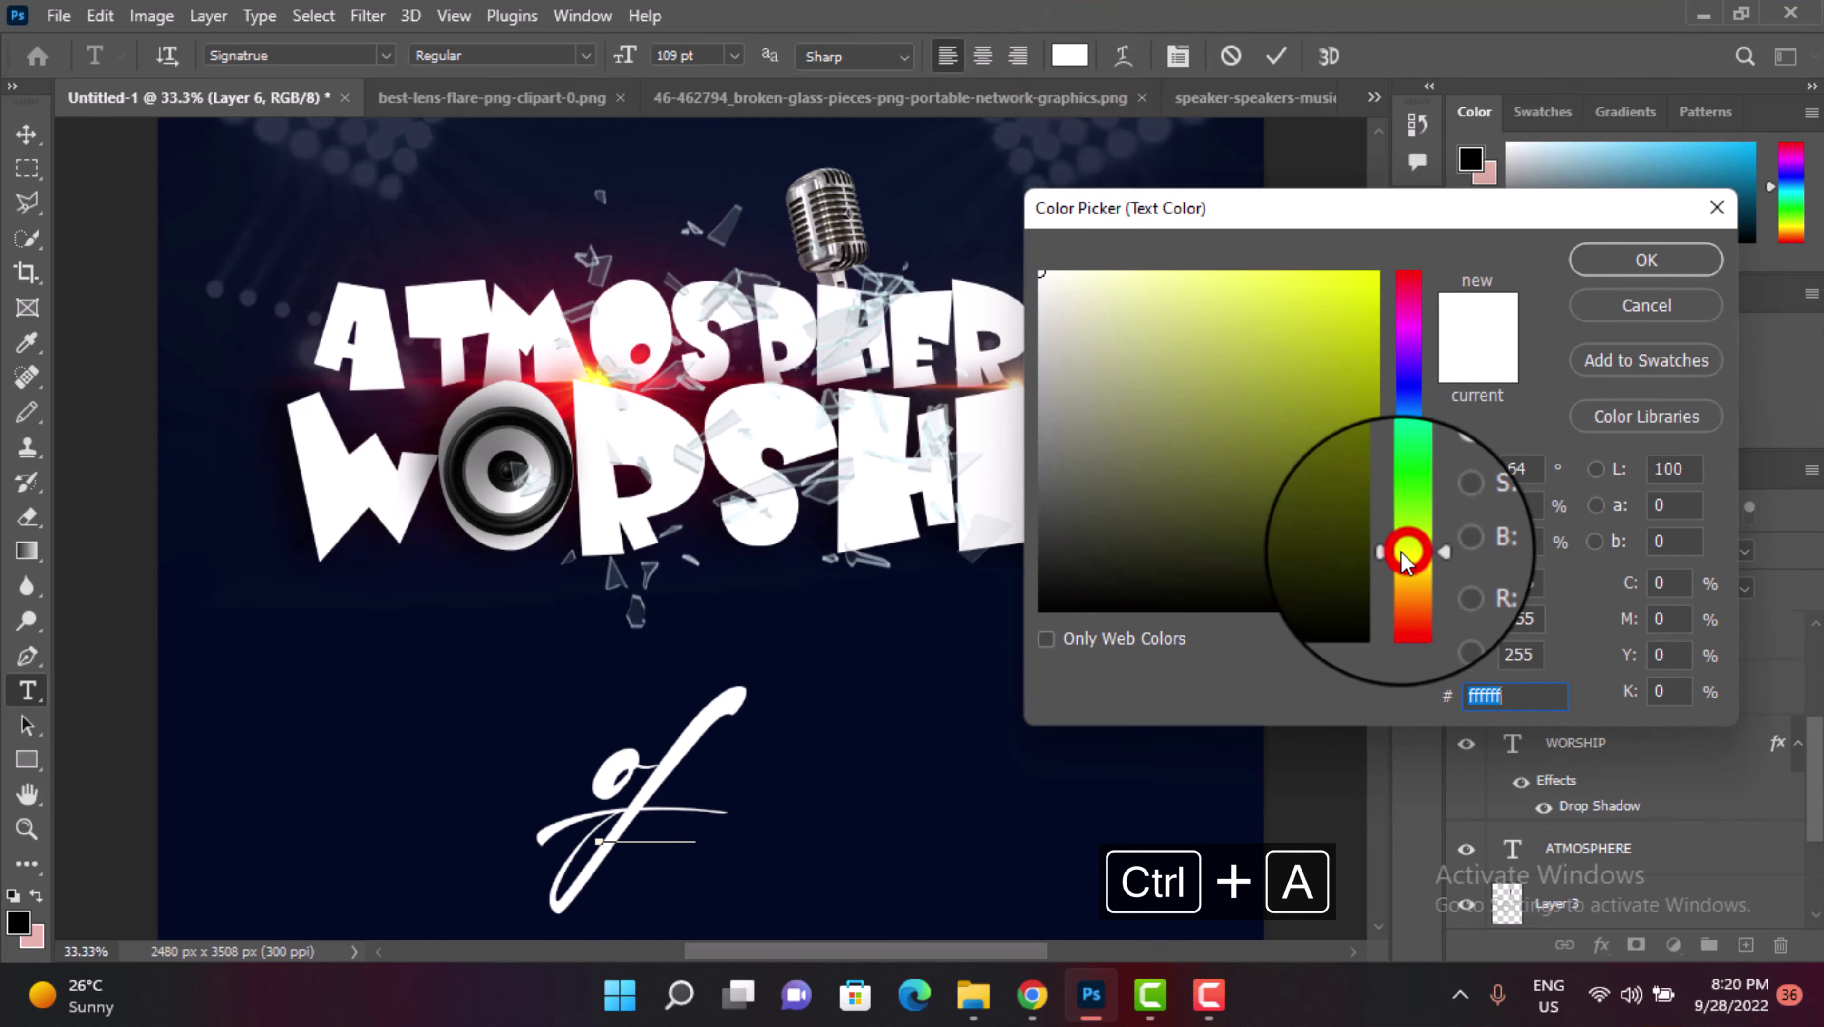
drag(1349, 488, 1438, 281)
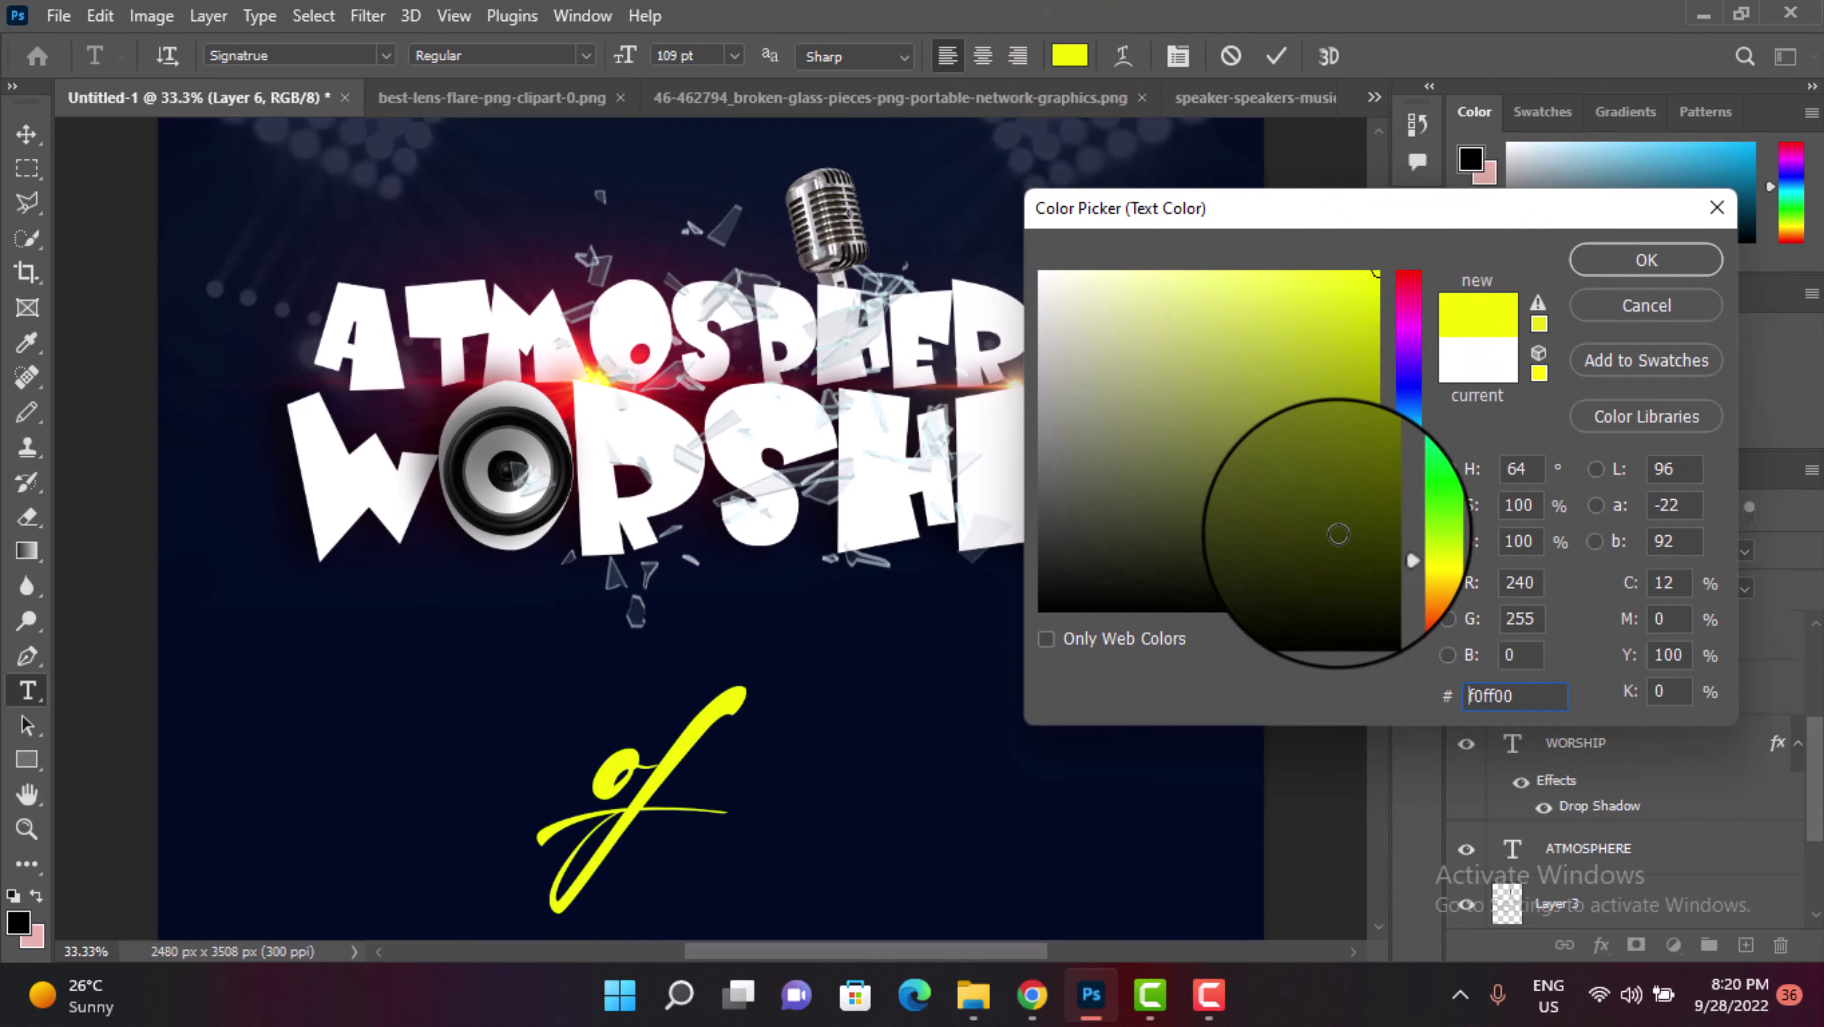
click(1409, 557)
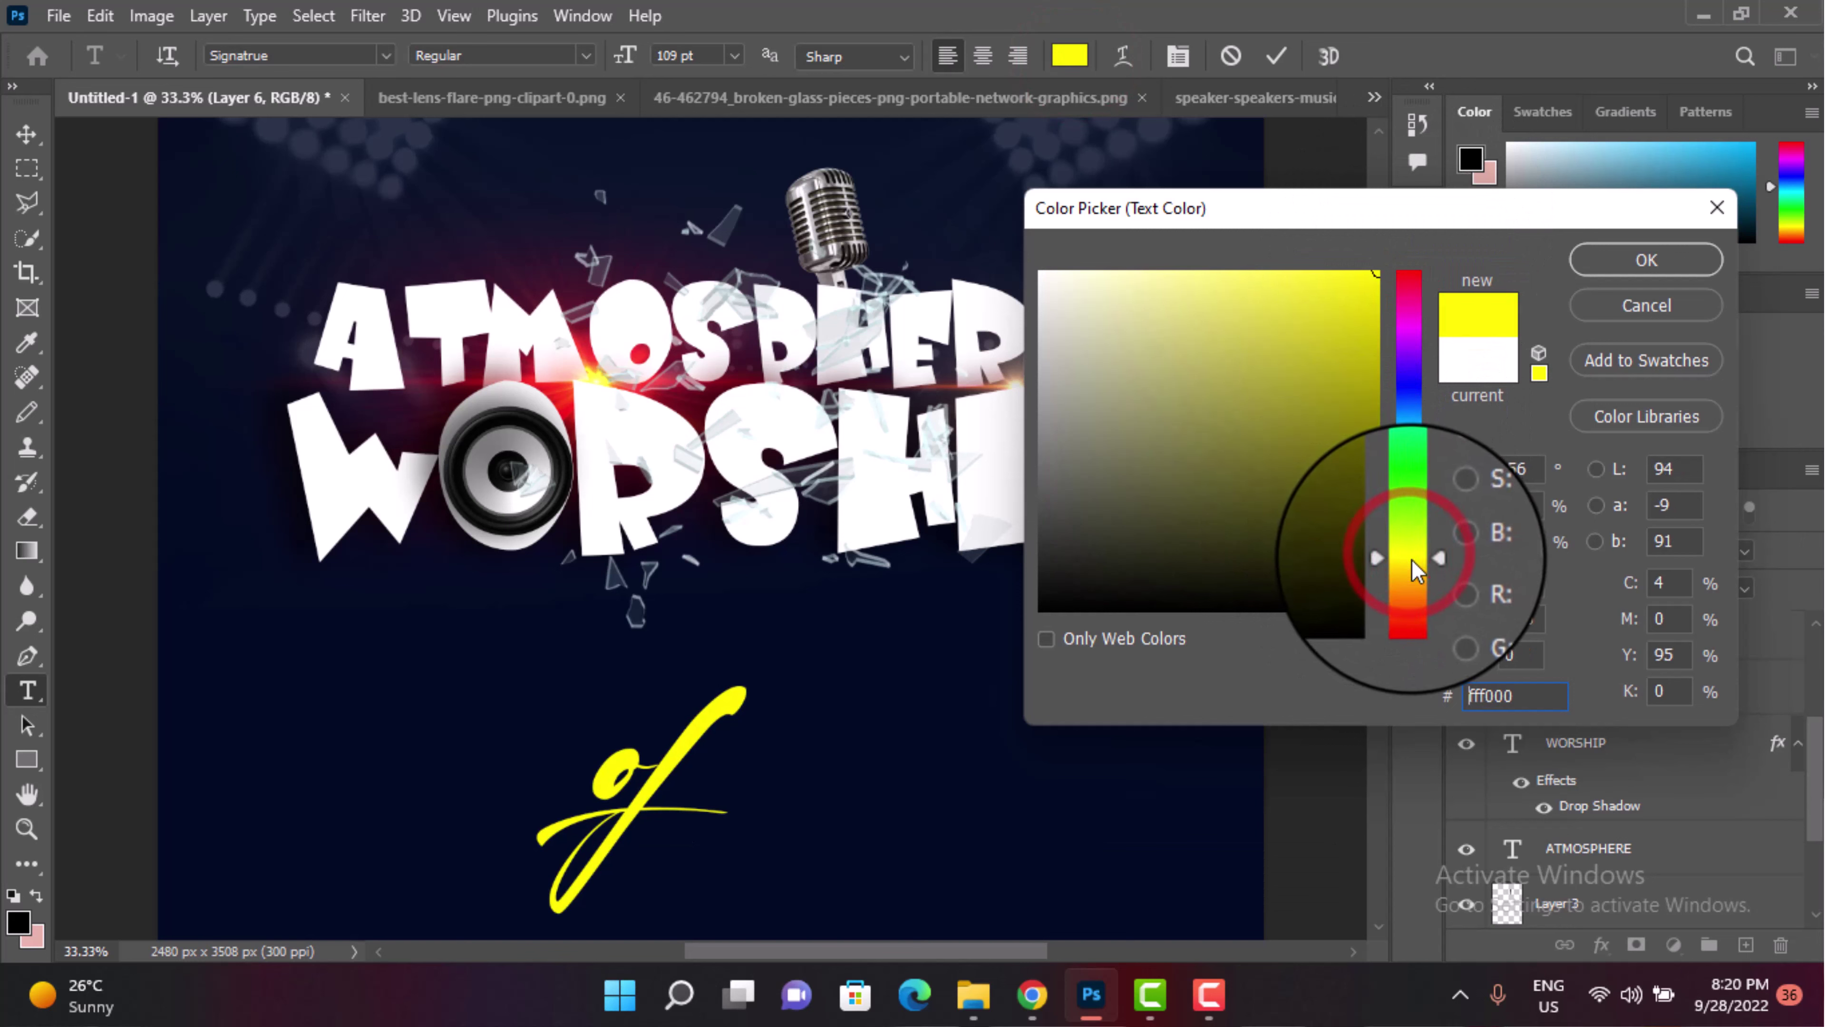
click(1618, 263)
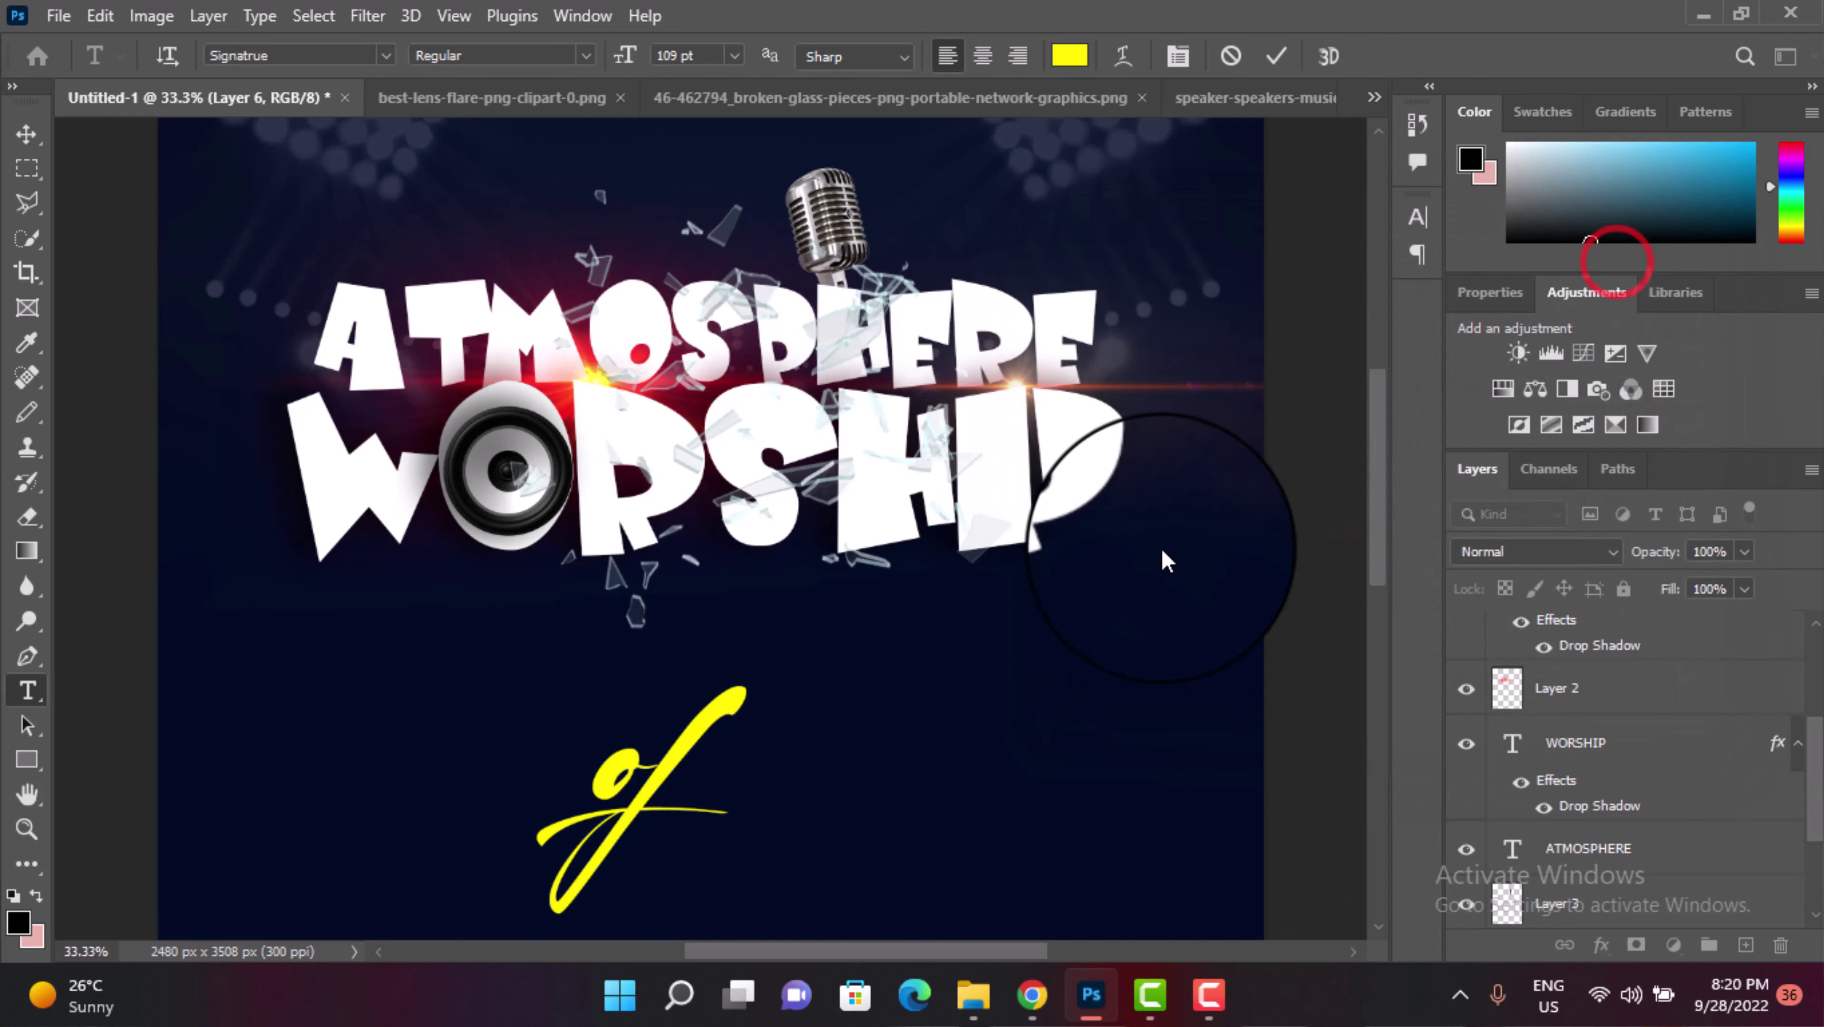
Step: Commit the 'of' text and move it up beside ATMOSPHERE at the title's right
click(1277, 56)
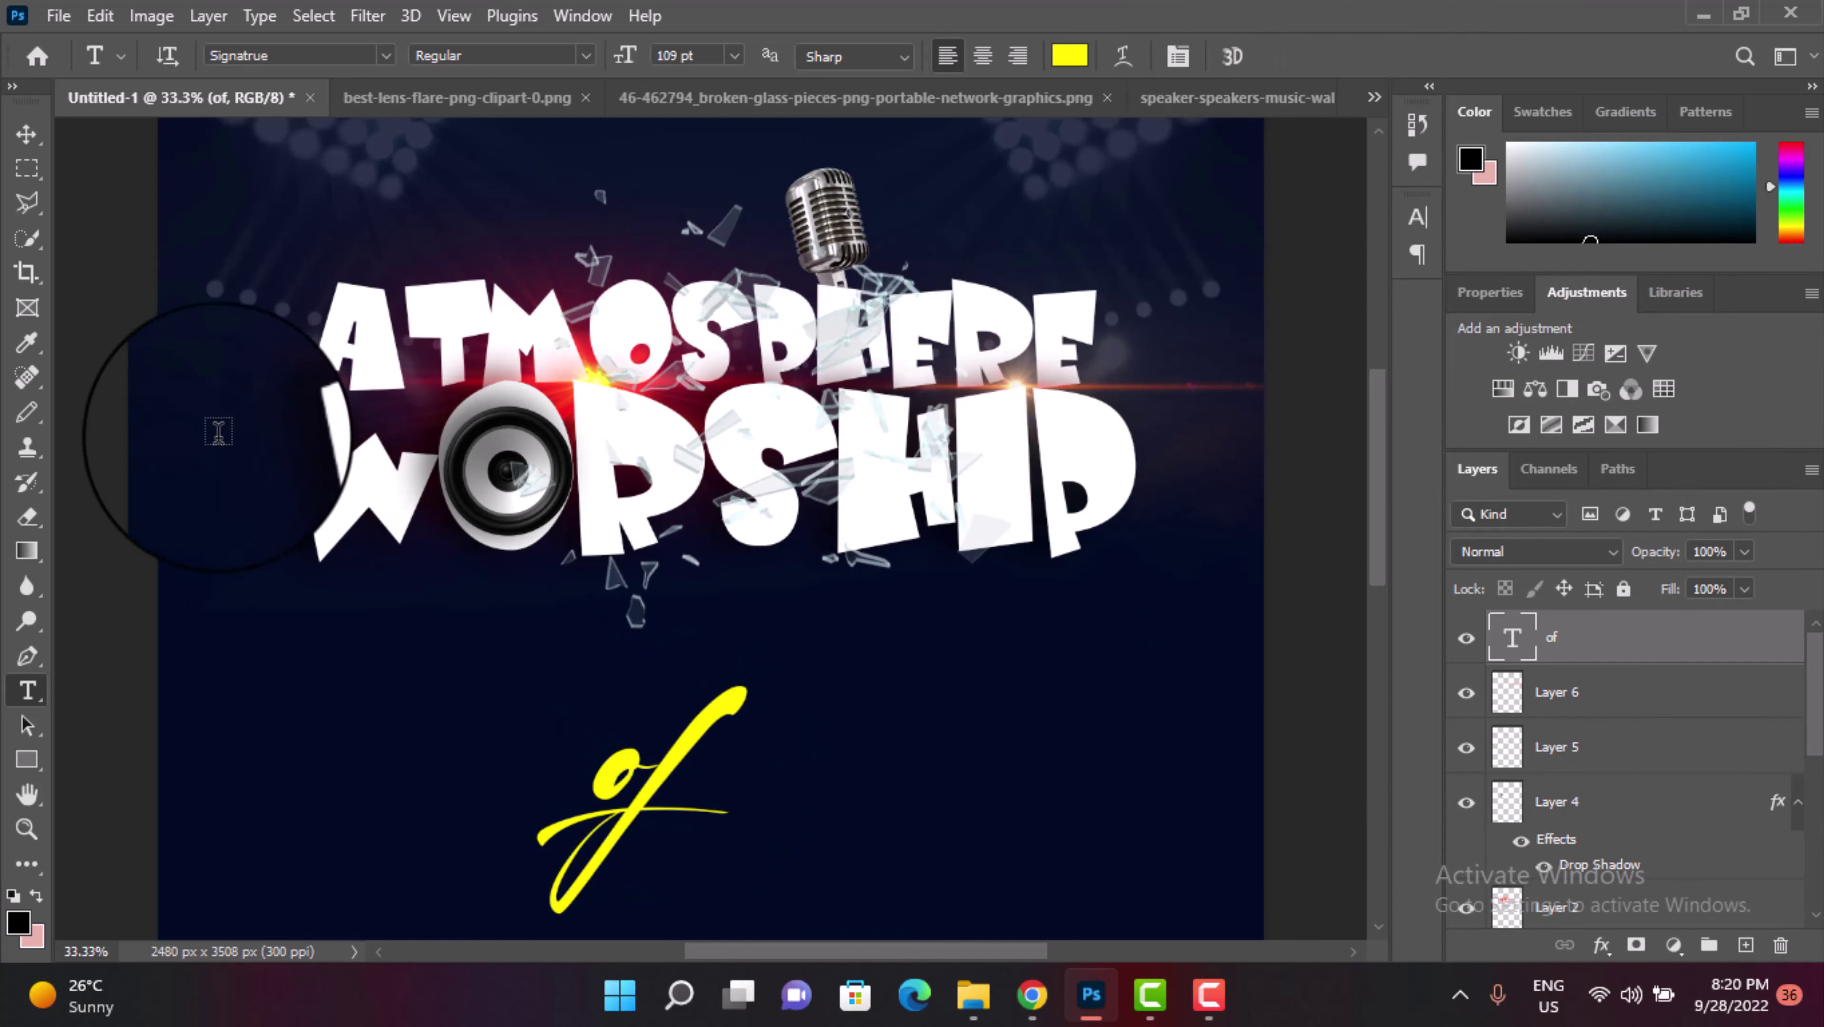
click(27, 131)
drag(648, 803, 1126, 399)
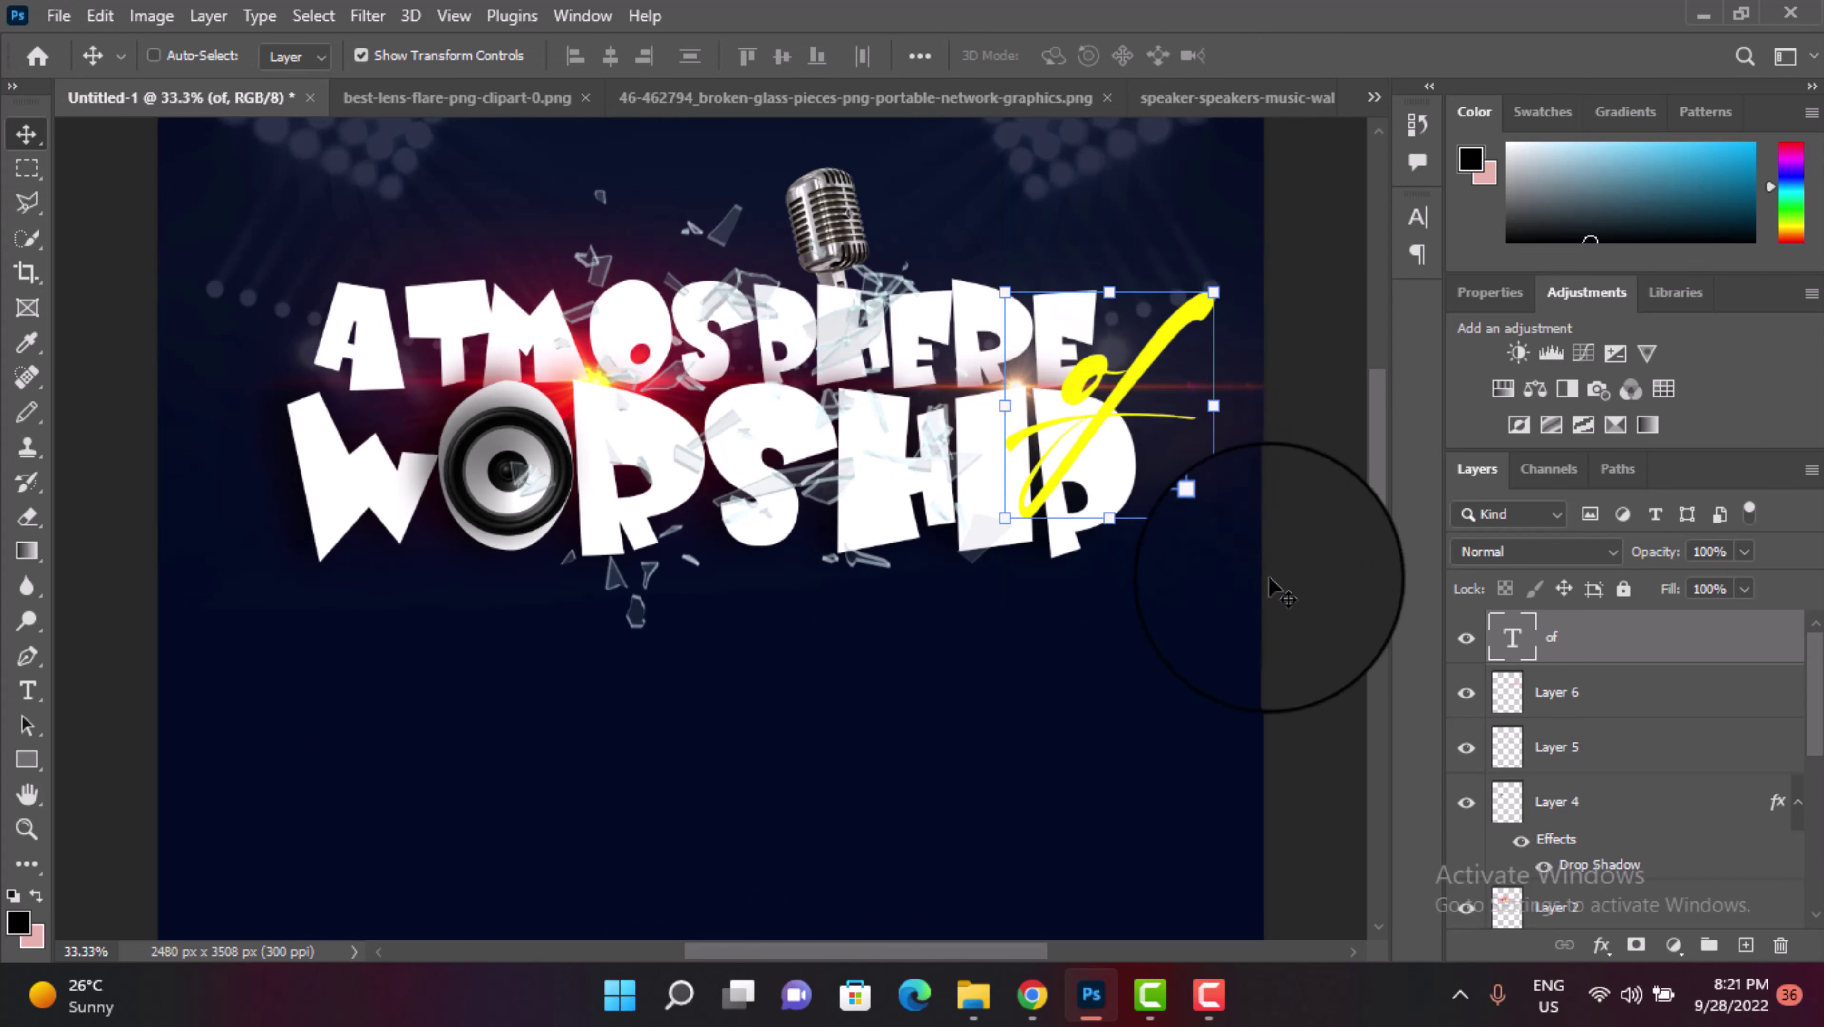
Step: Add a Drop Shadow to 'of': 57% opacity, 18 px distance, 18% spread, 21 px size
click(1601, 945)
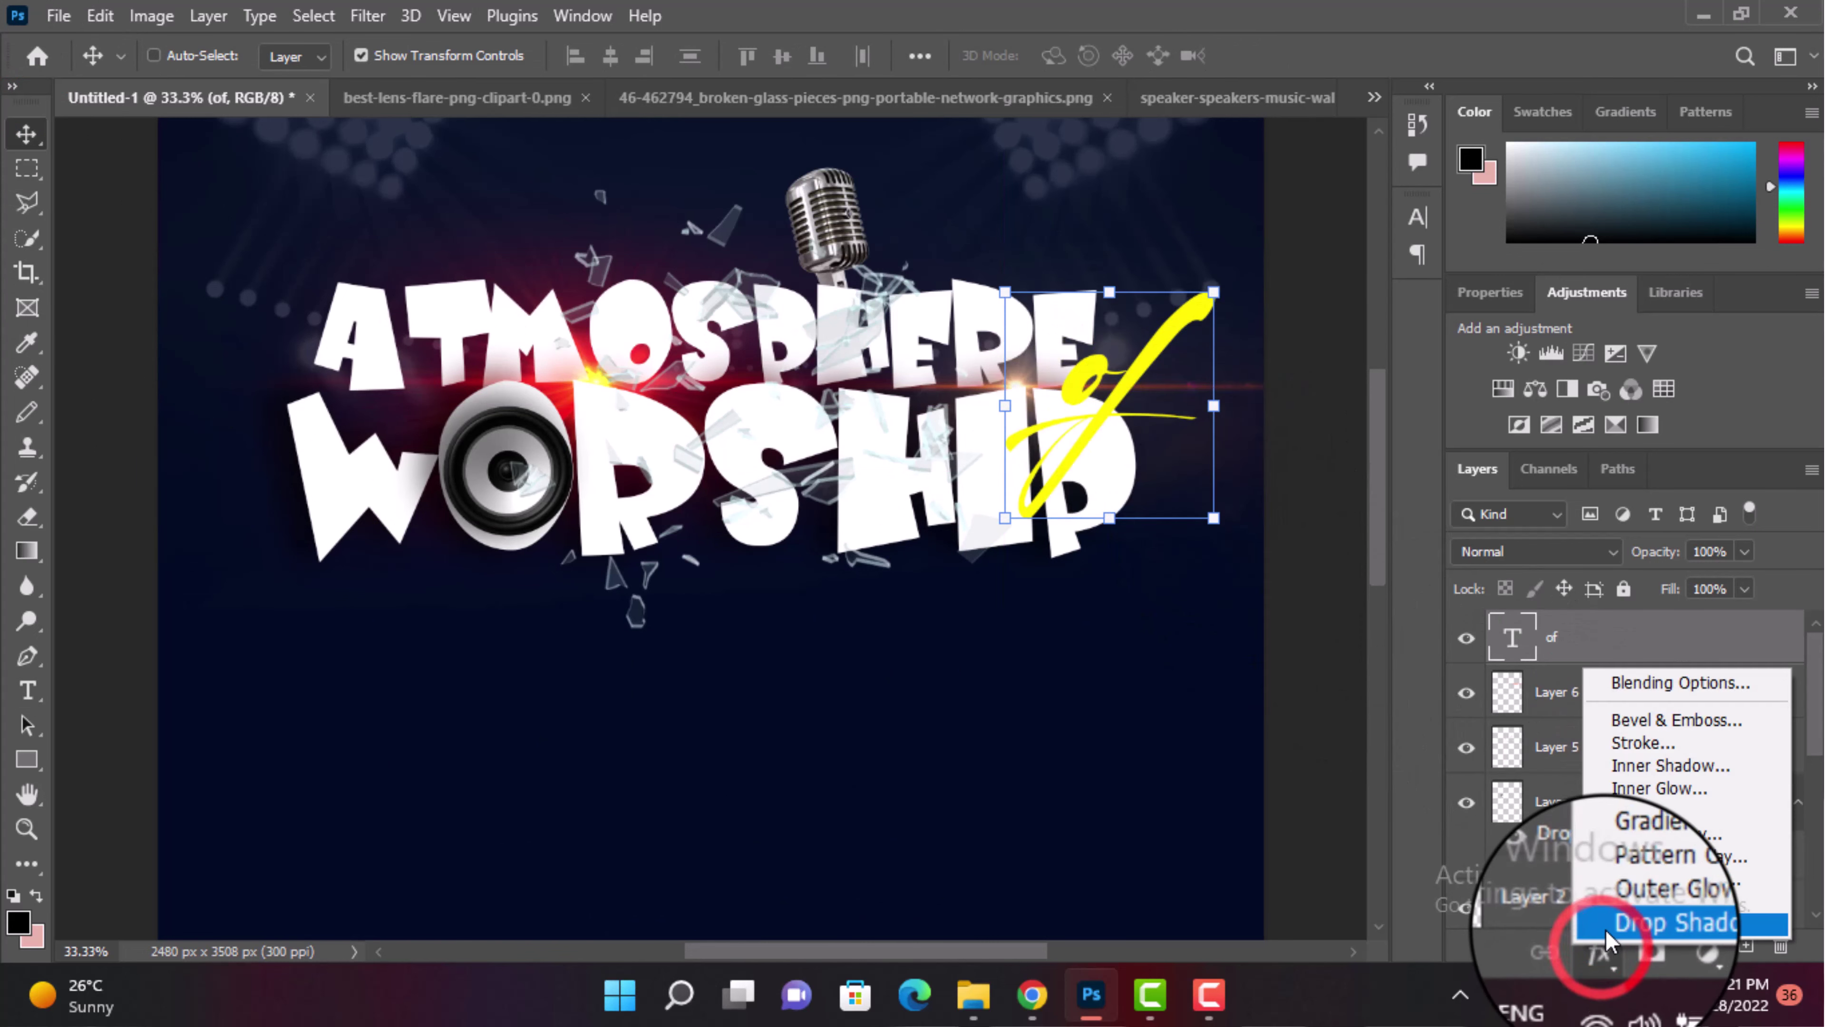
click(1604, 926)
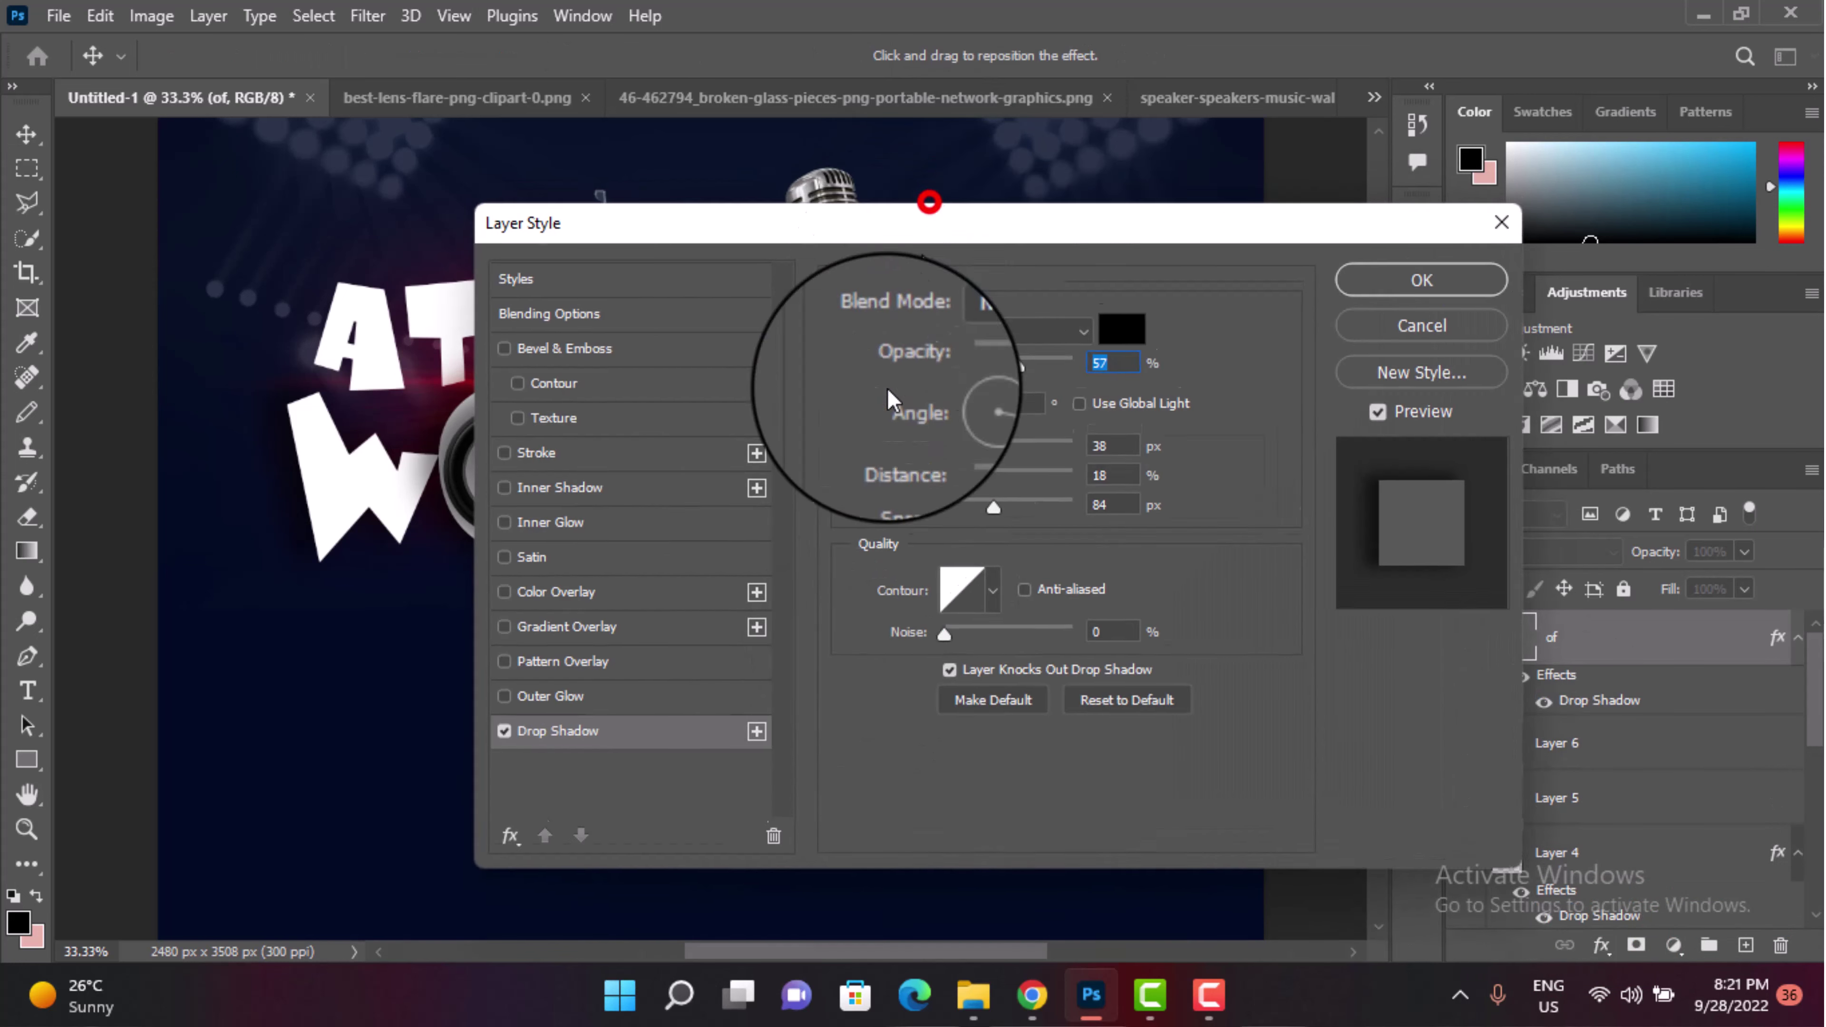
mouse_move(930, 201)
mouse_down()
mouse_move(848, 574)
mouse_move(848, 525)
mouse_up()
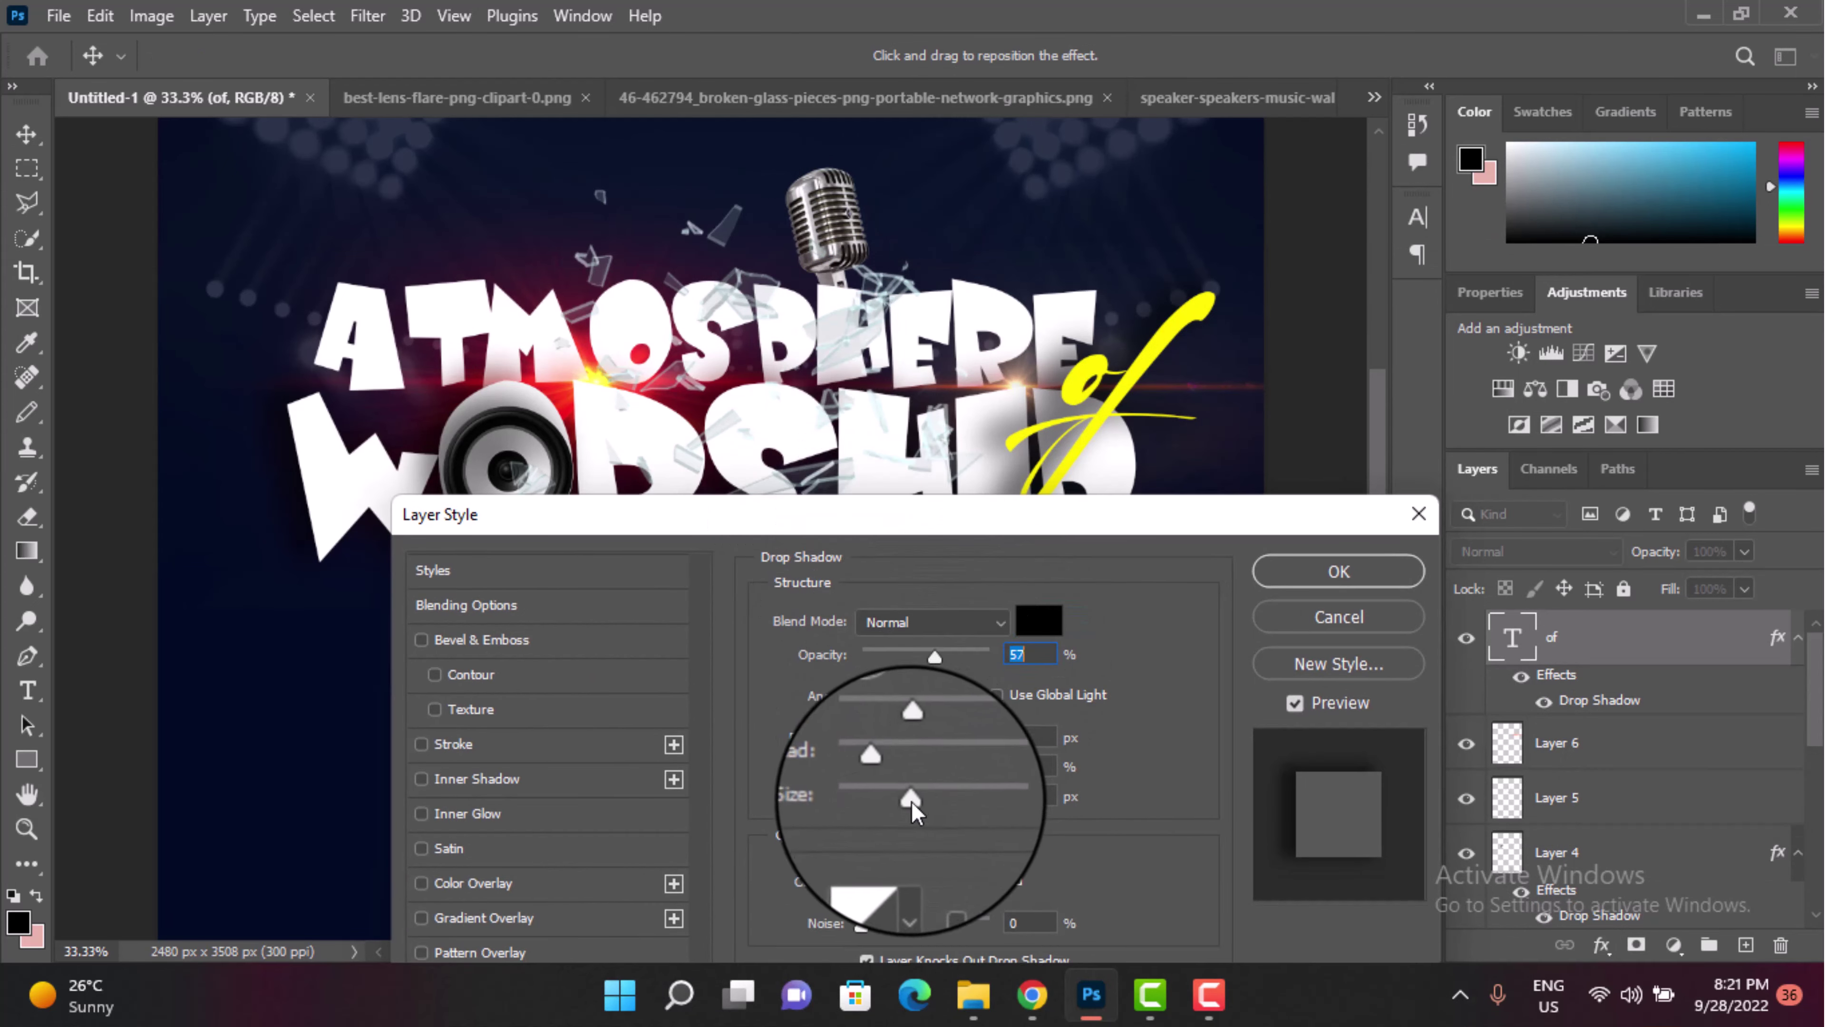
drag(911, 803, 881, 799)
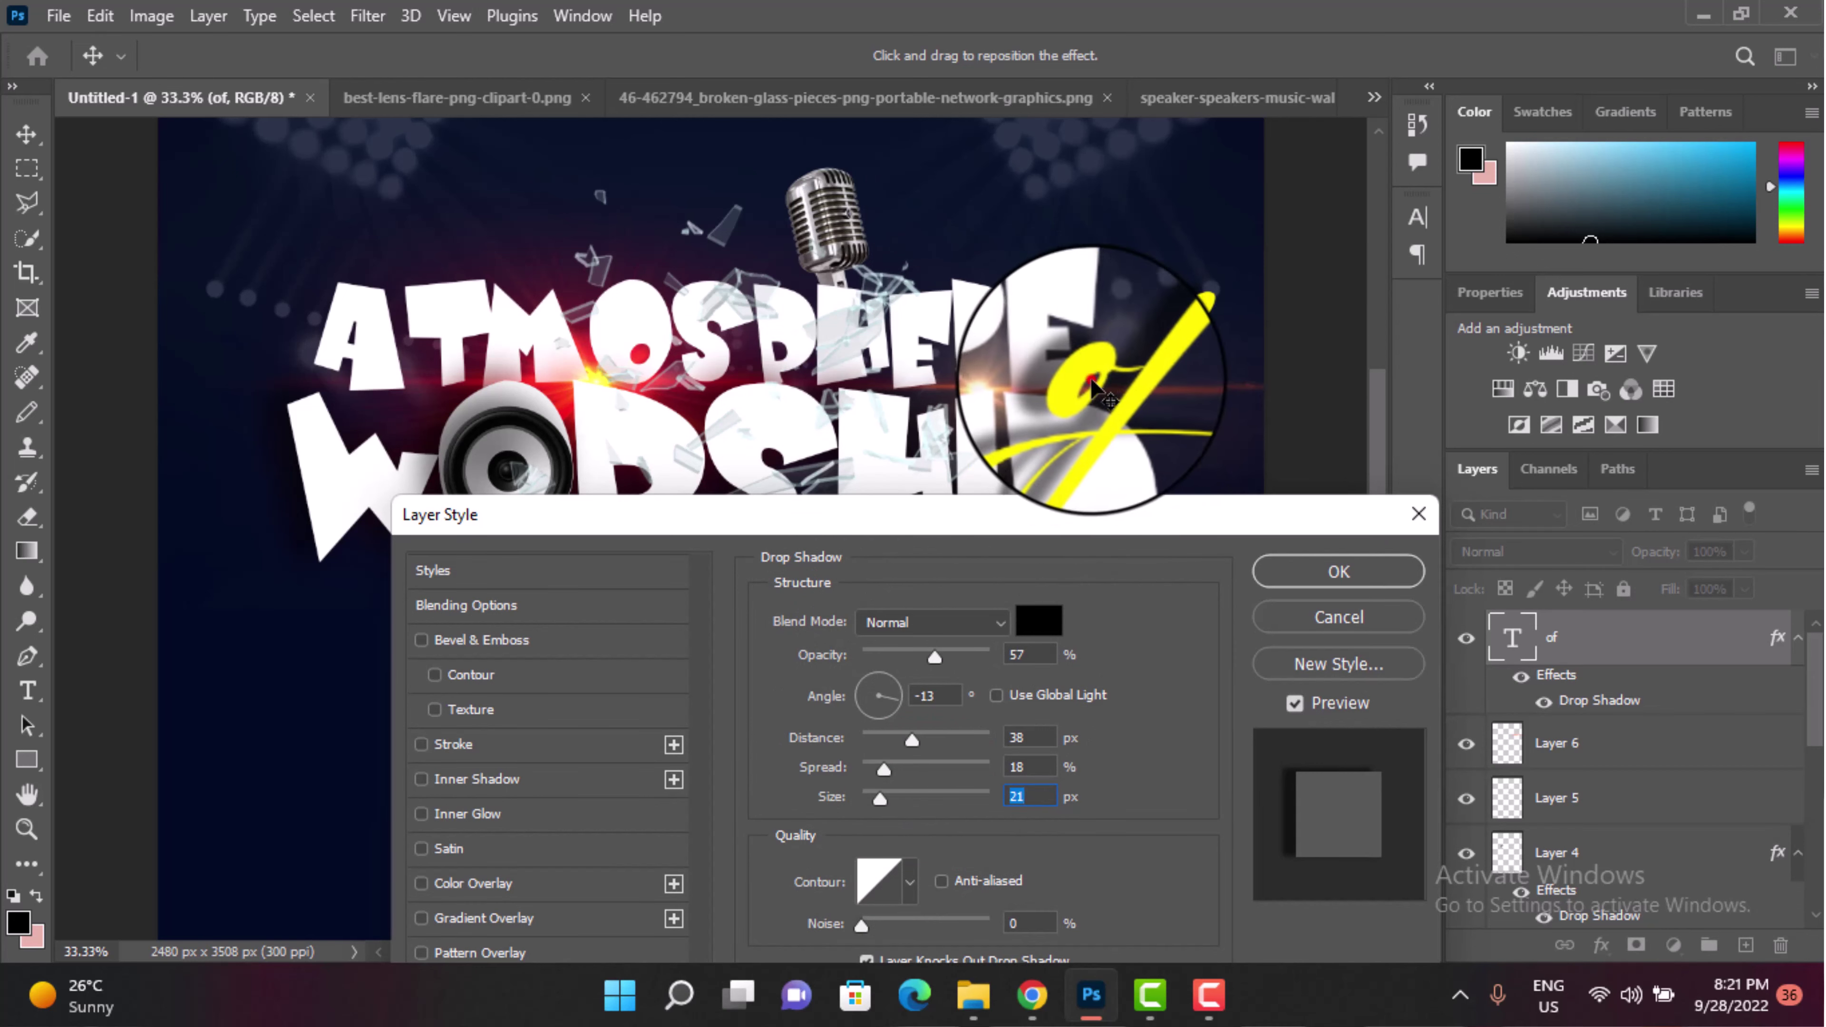
drag(1092, 390, 1108, 403)
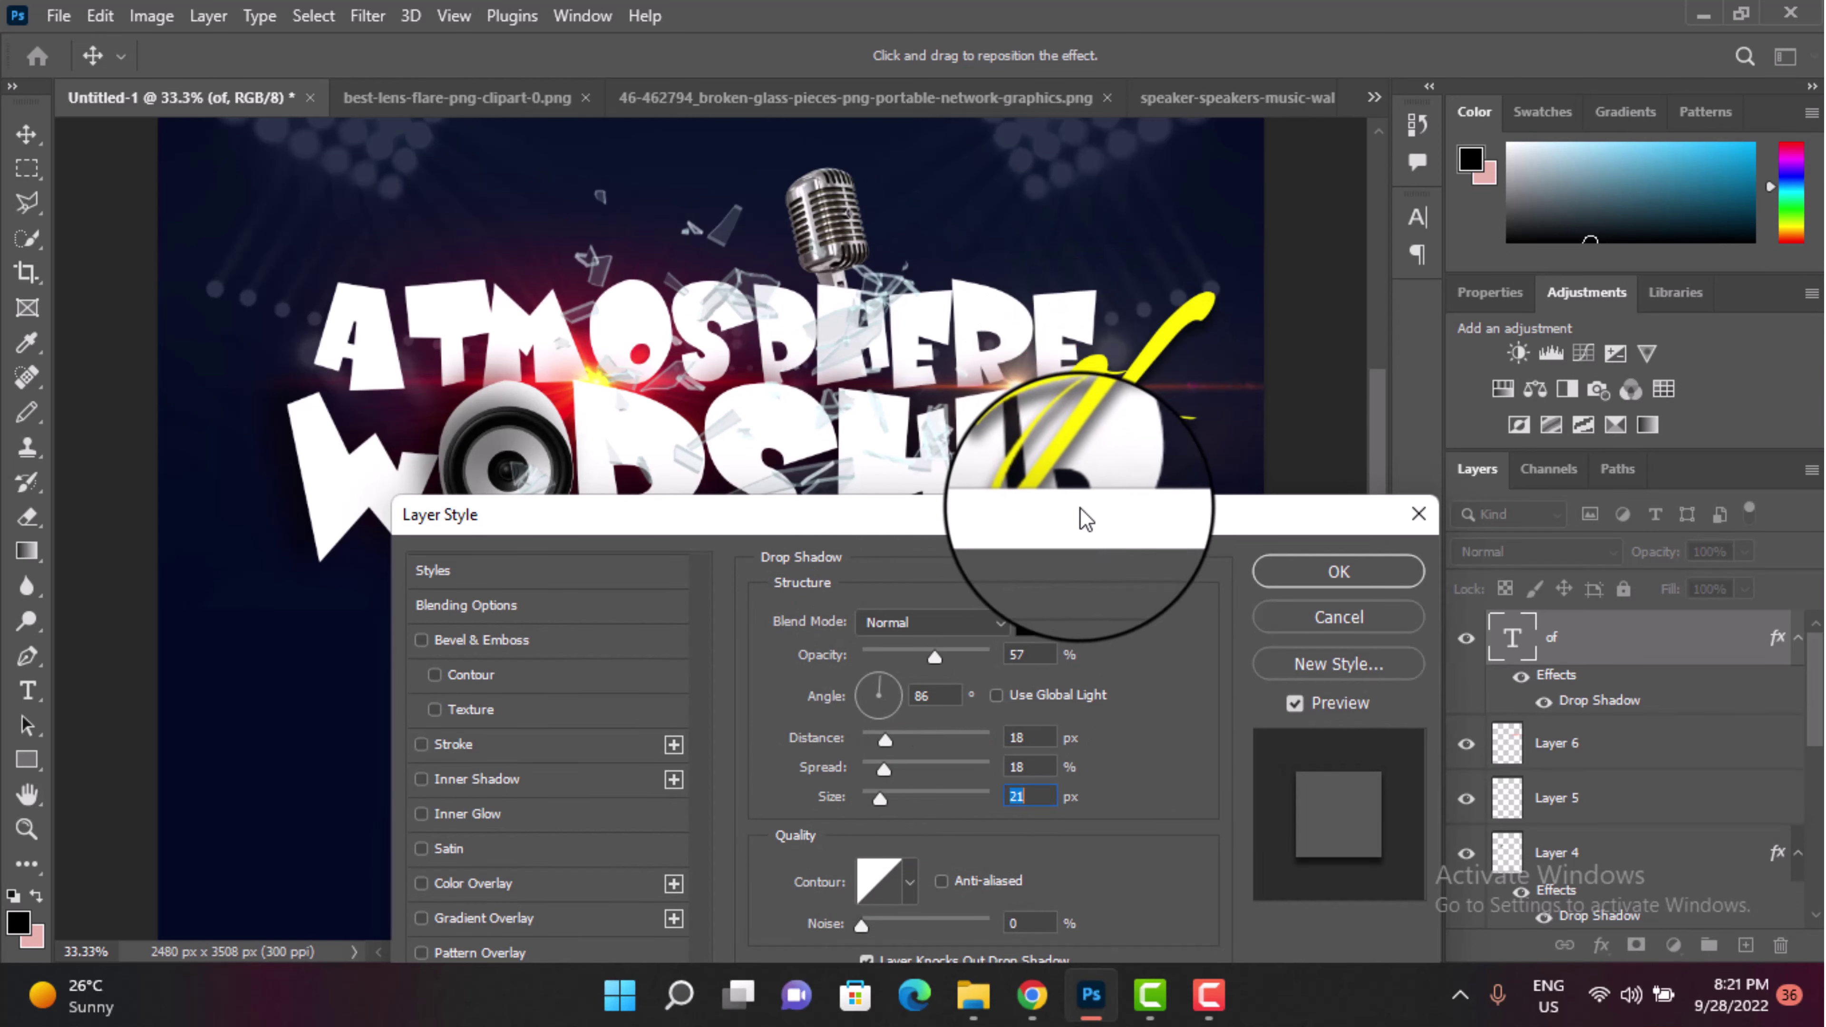
mouse_move(1075, 525)
mouse_down()
mouse_move(827, 705)
mouse_move(986, 712)
mouse_move(964, 555)
mouse_up()
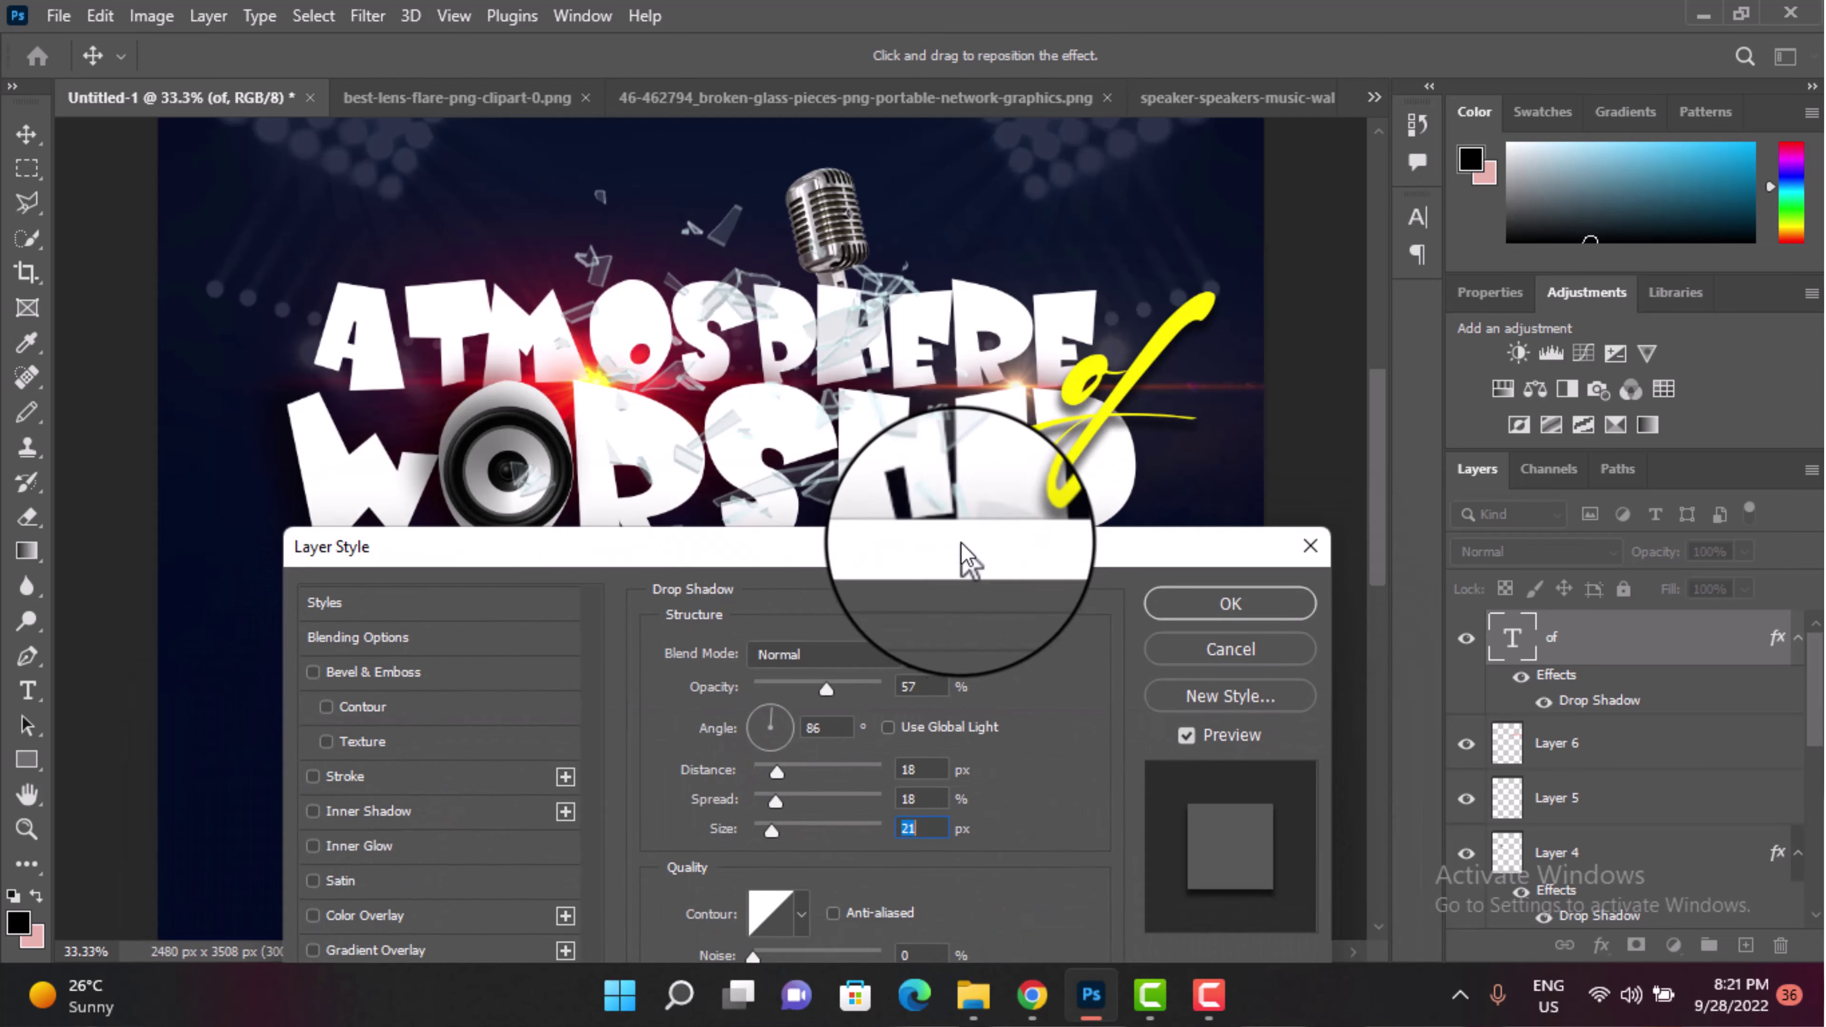
click(1188, 601)
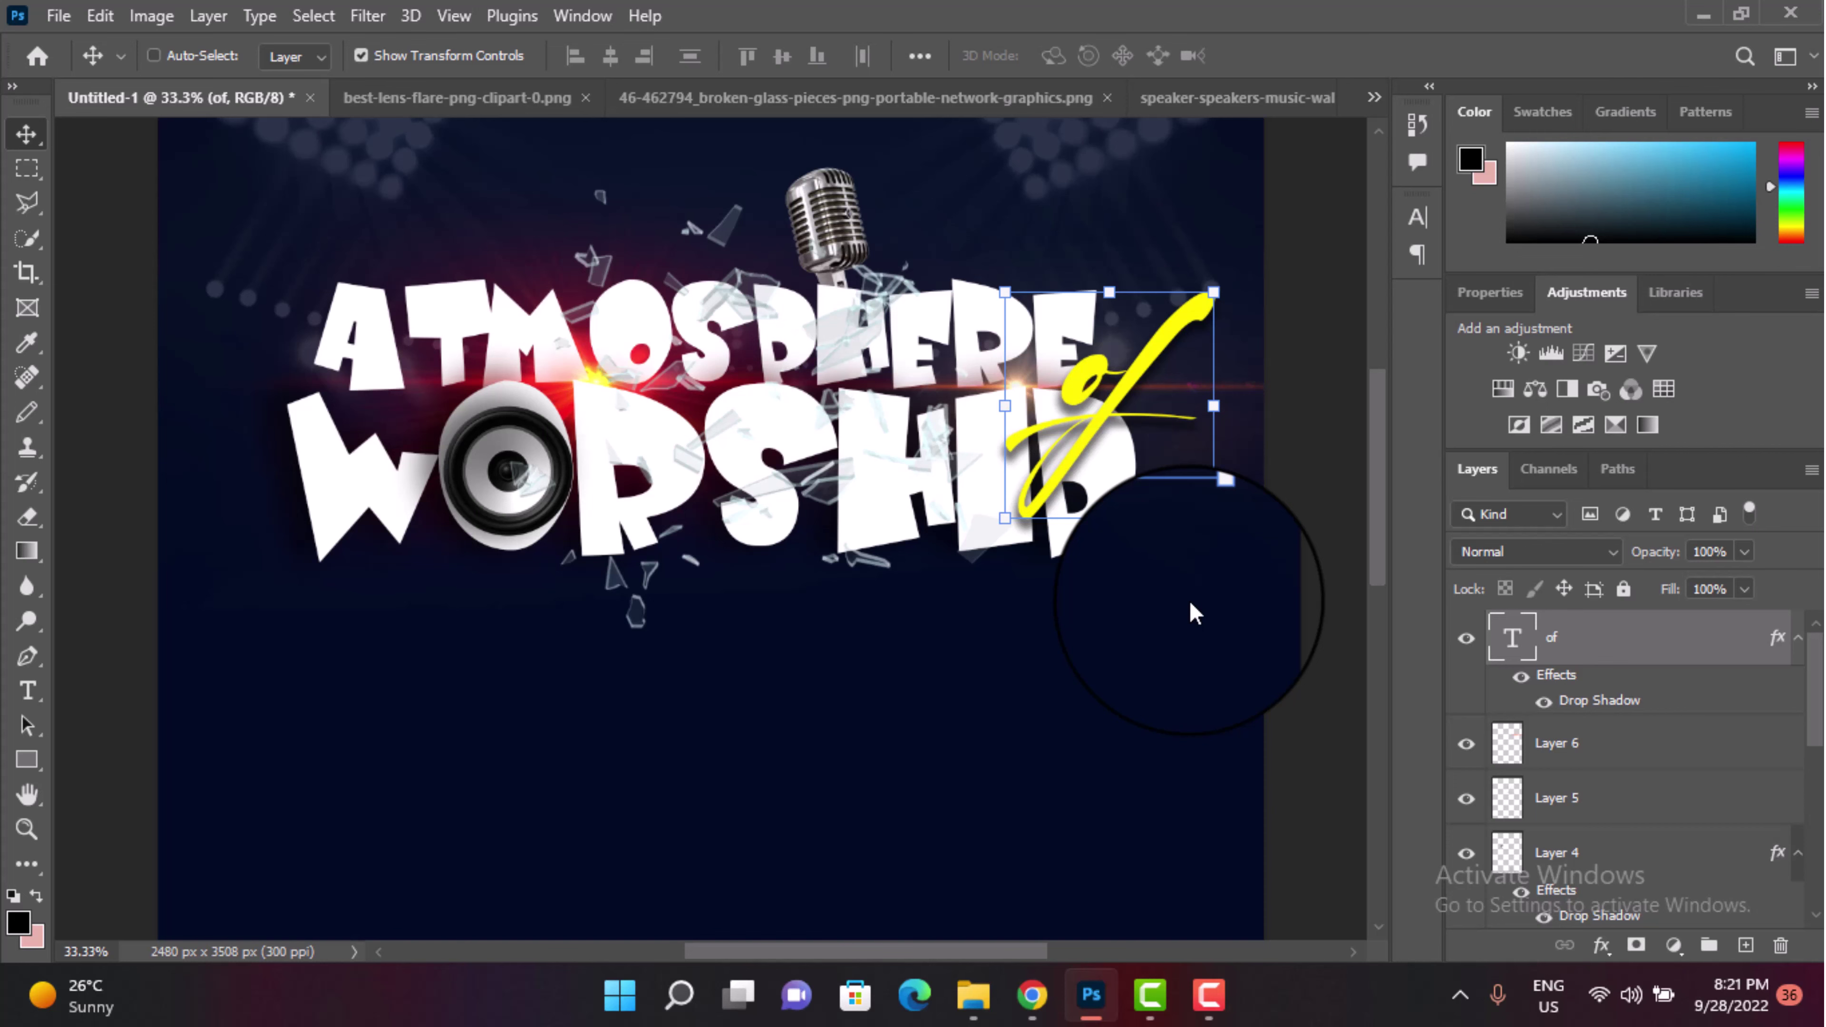
Step: Close the lens-flare, broken-glass and speaker files, then drag the sound-bar graphic into the poster
click(402, 98)
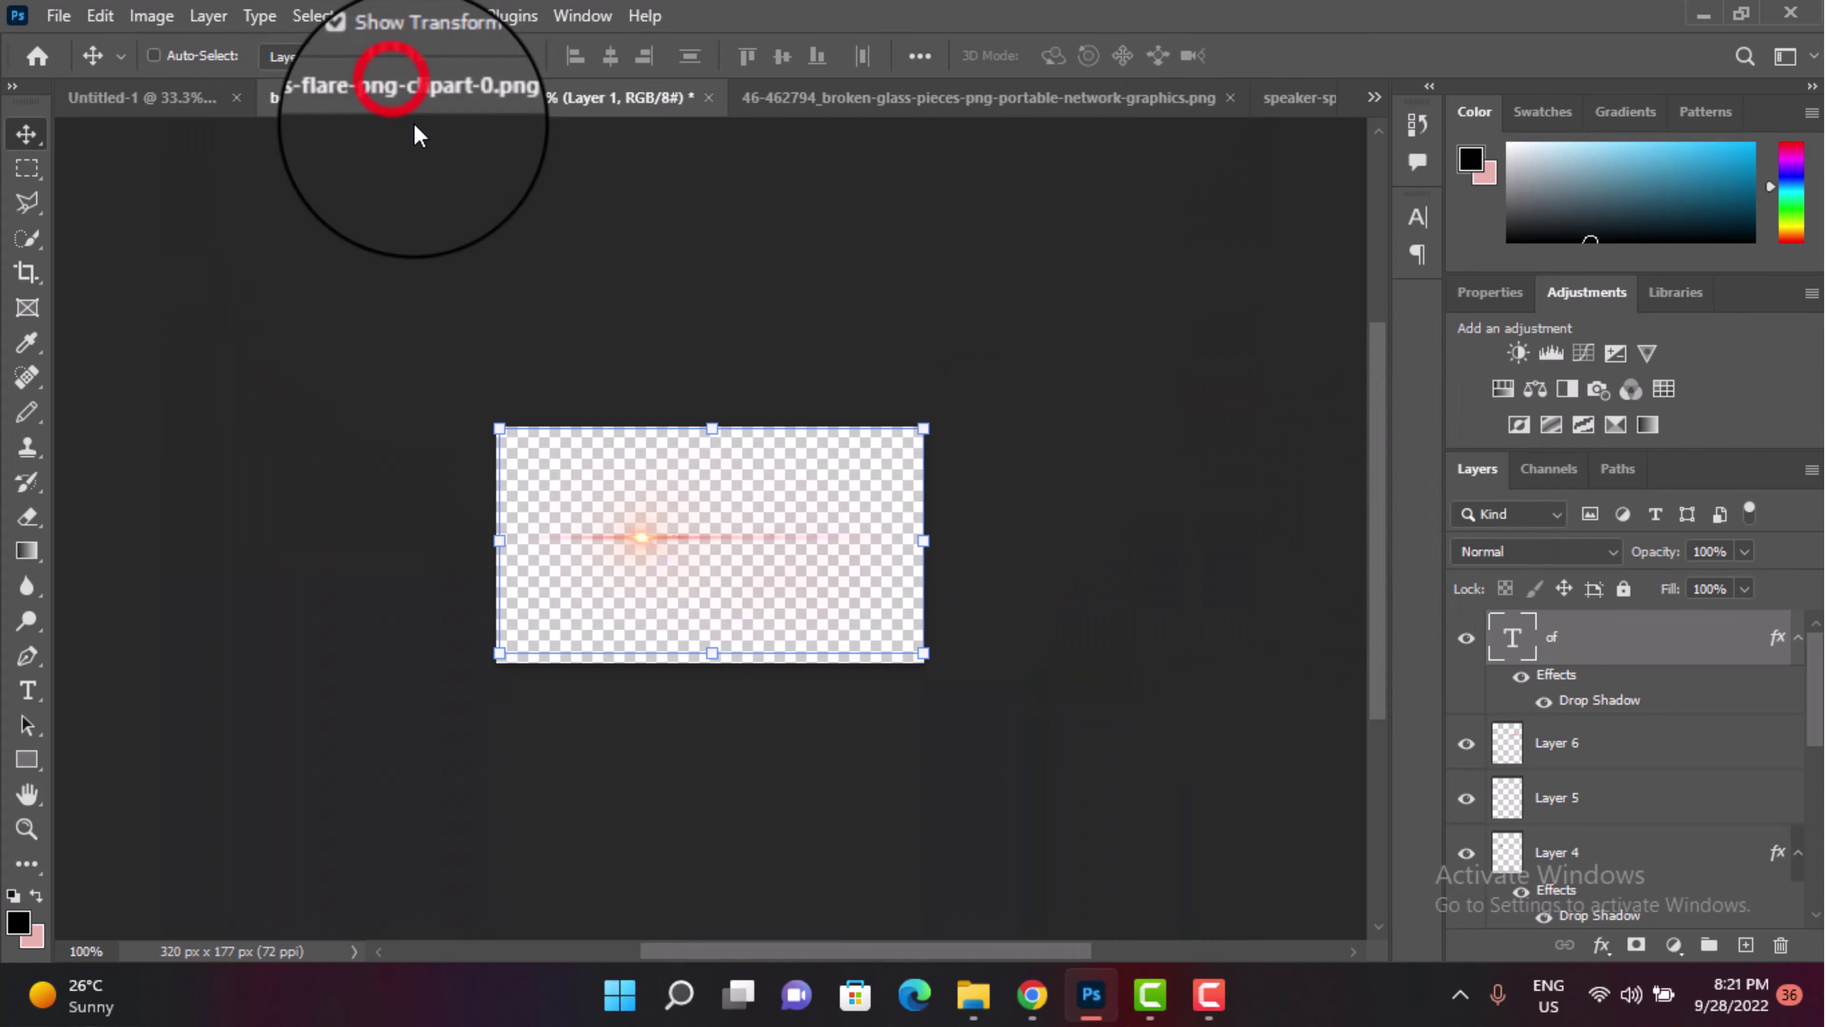
click(708, 97)
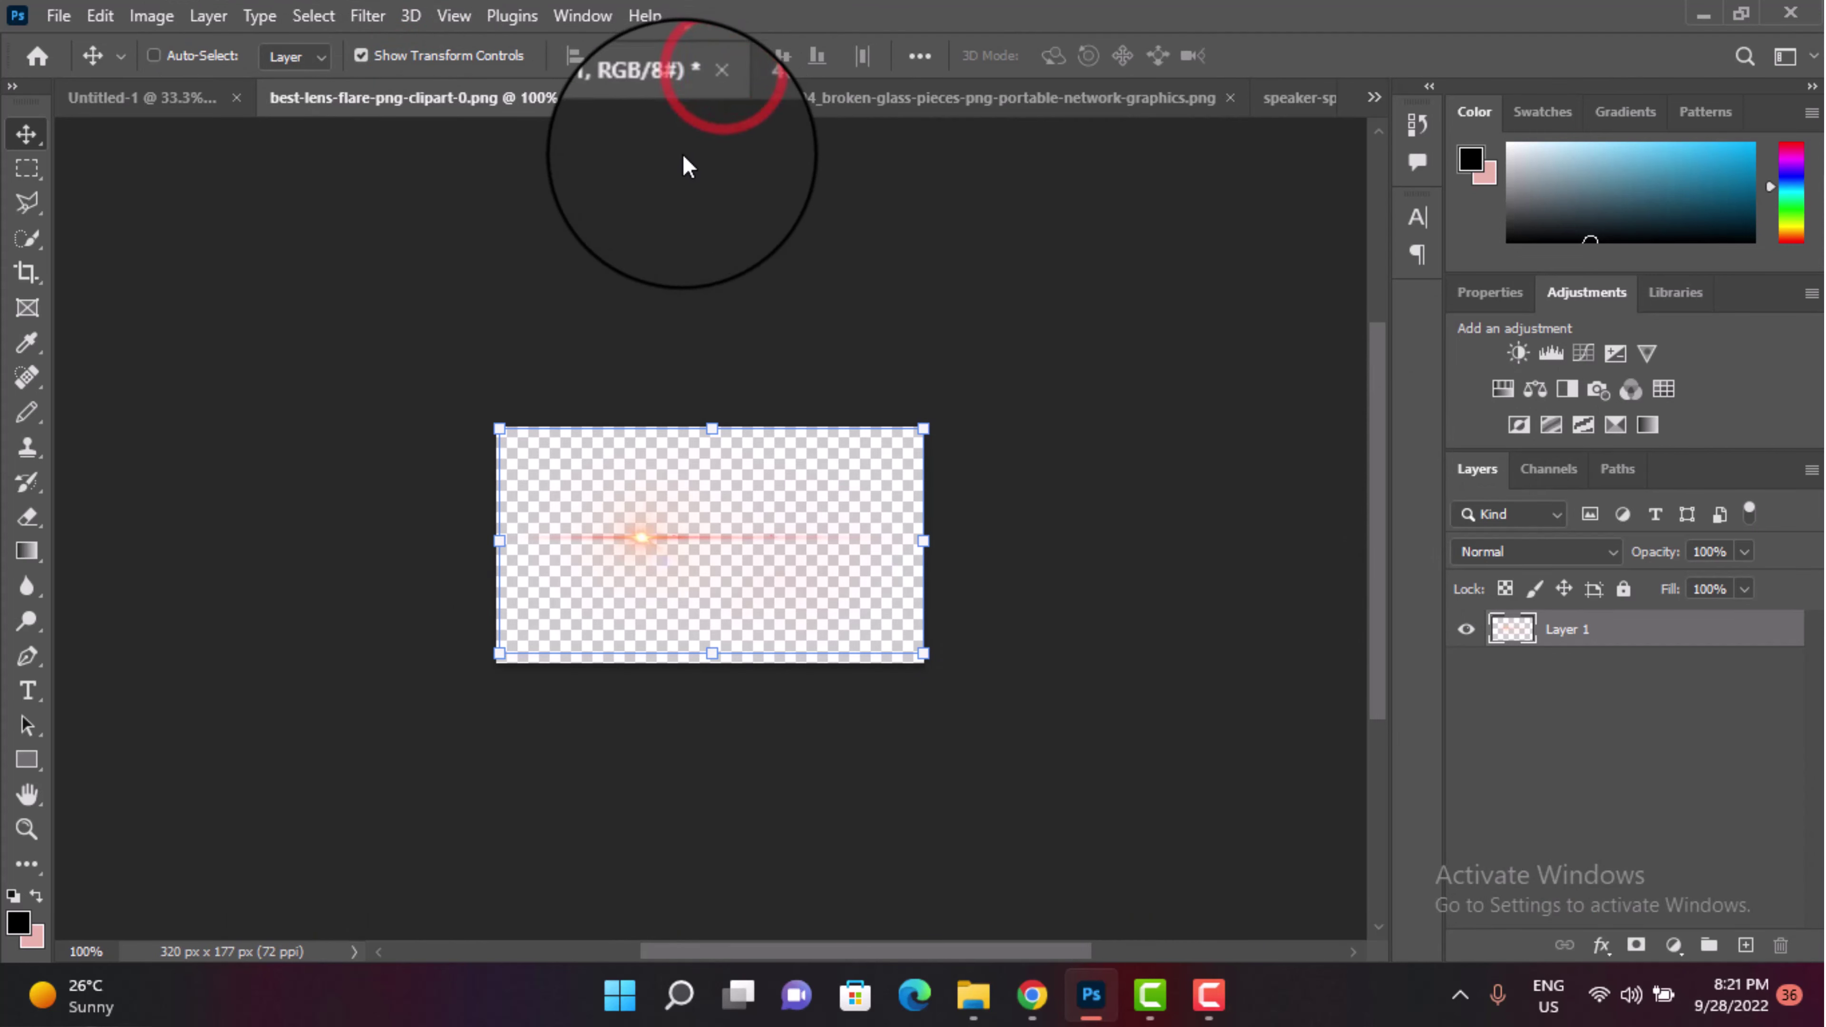
click(829, 372)
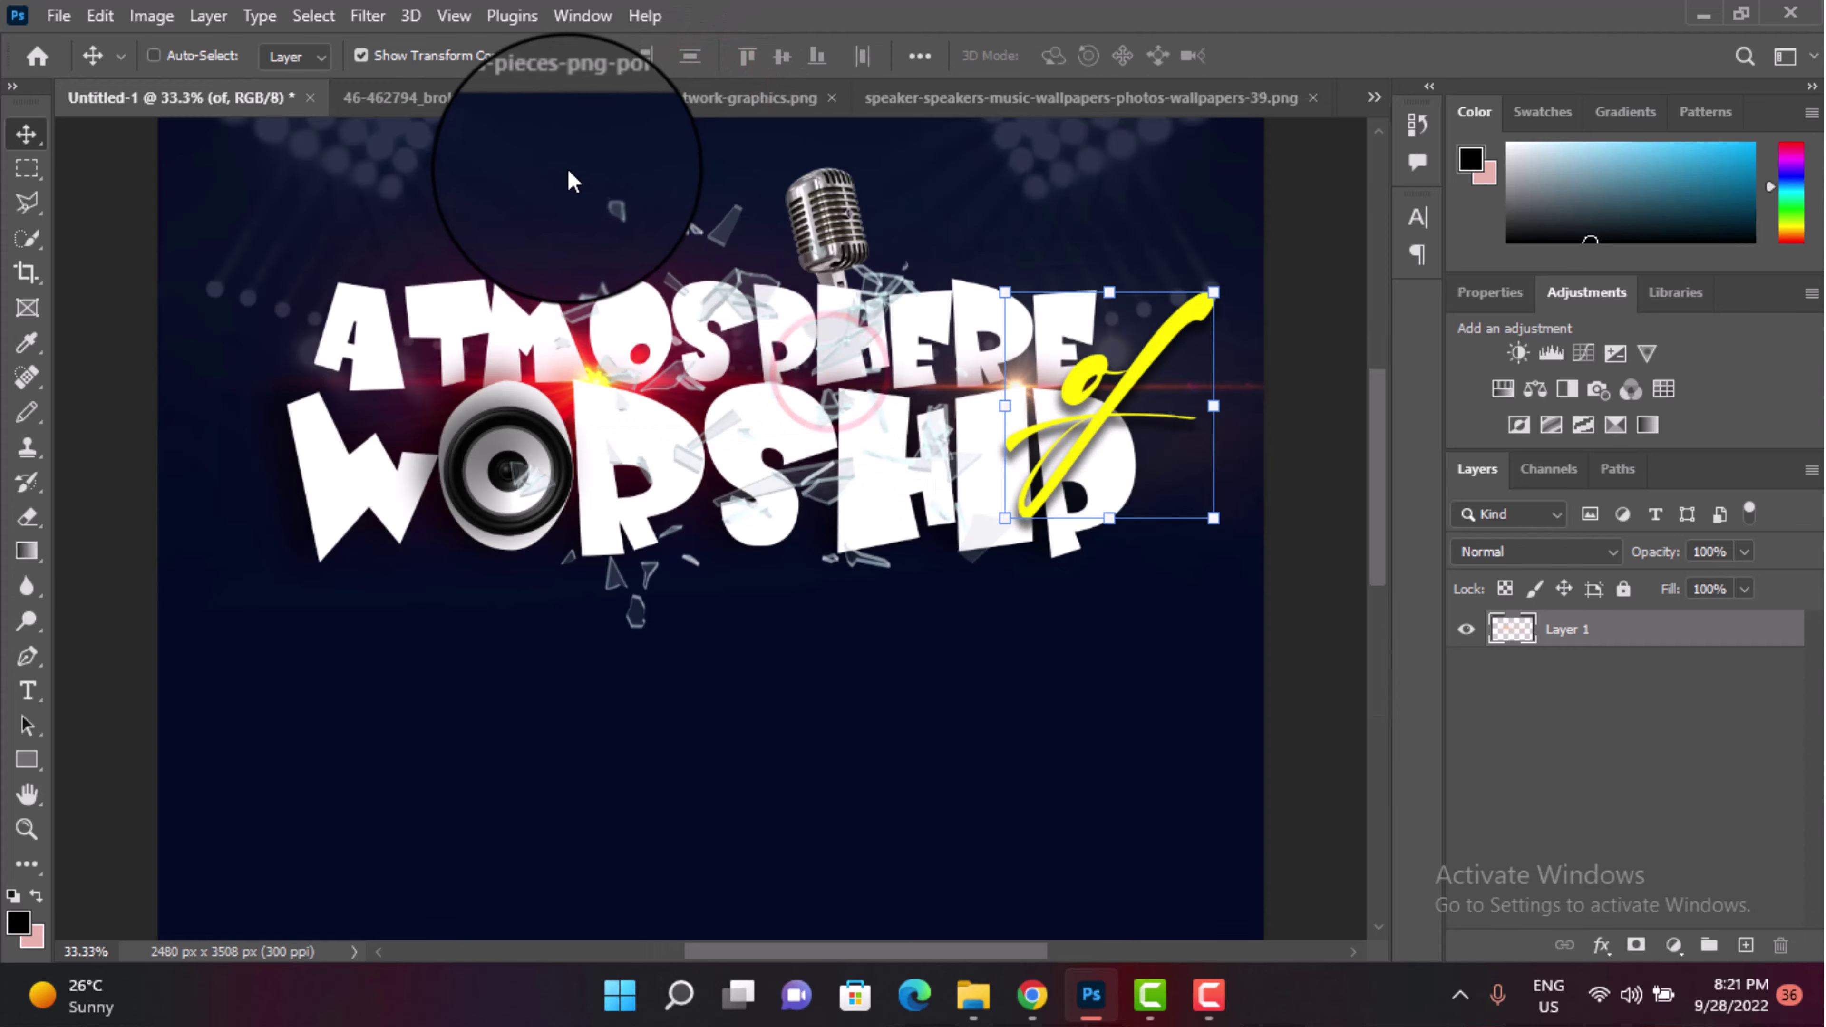
click(541, 100)
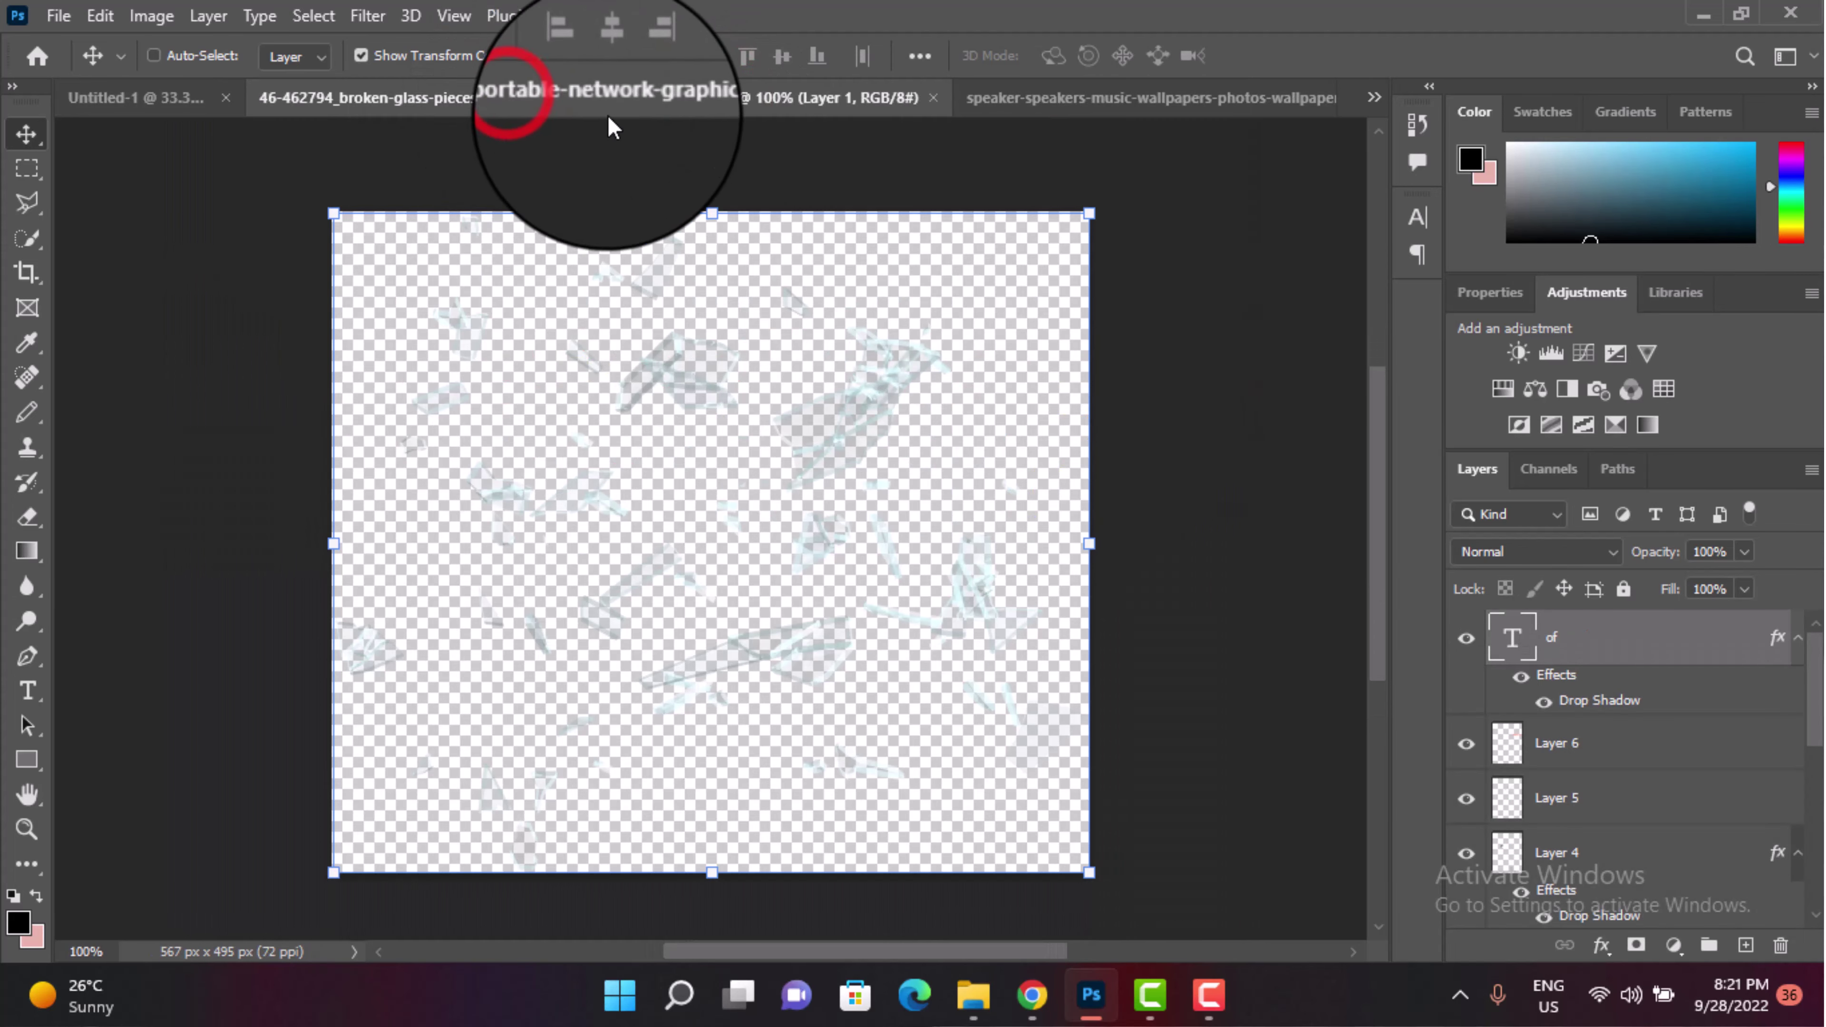
click(934, 96)
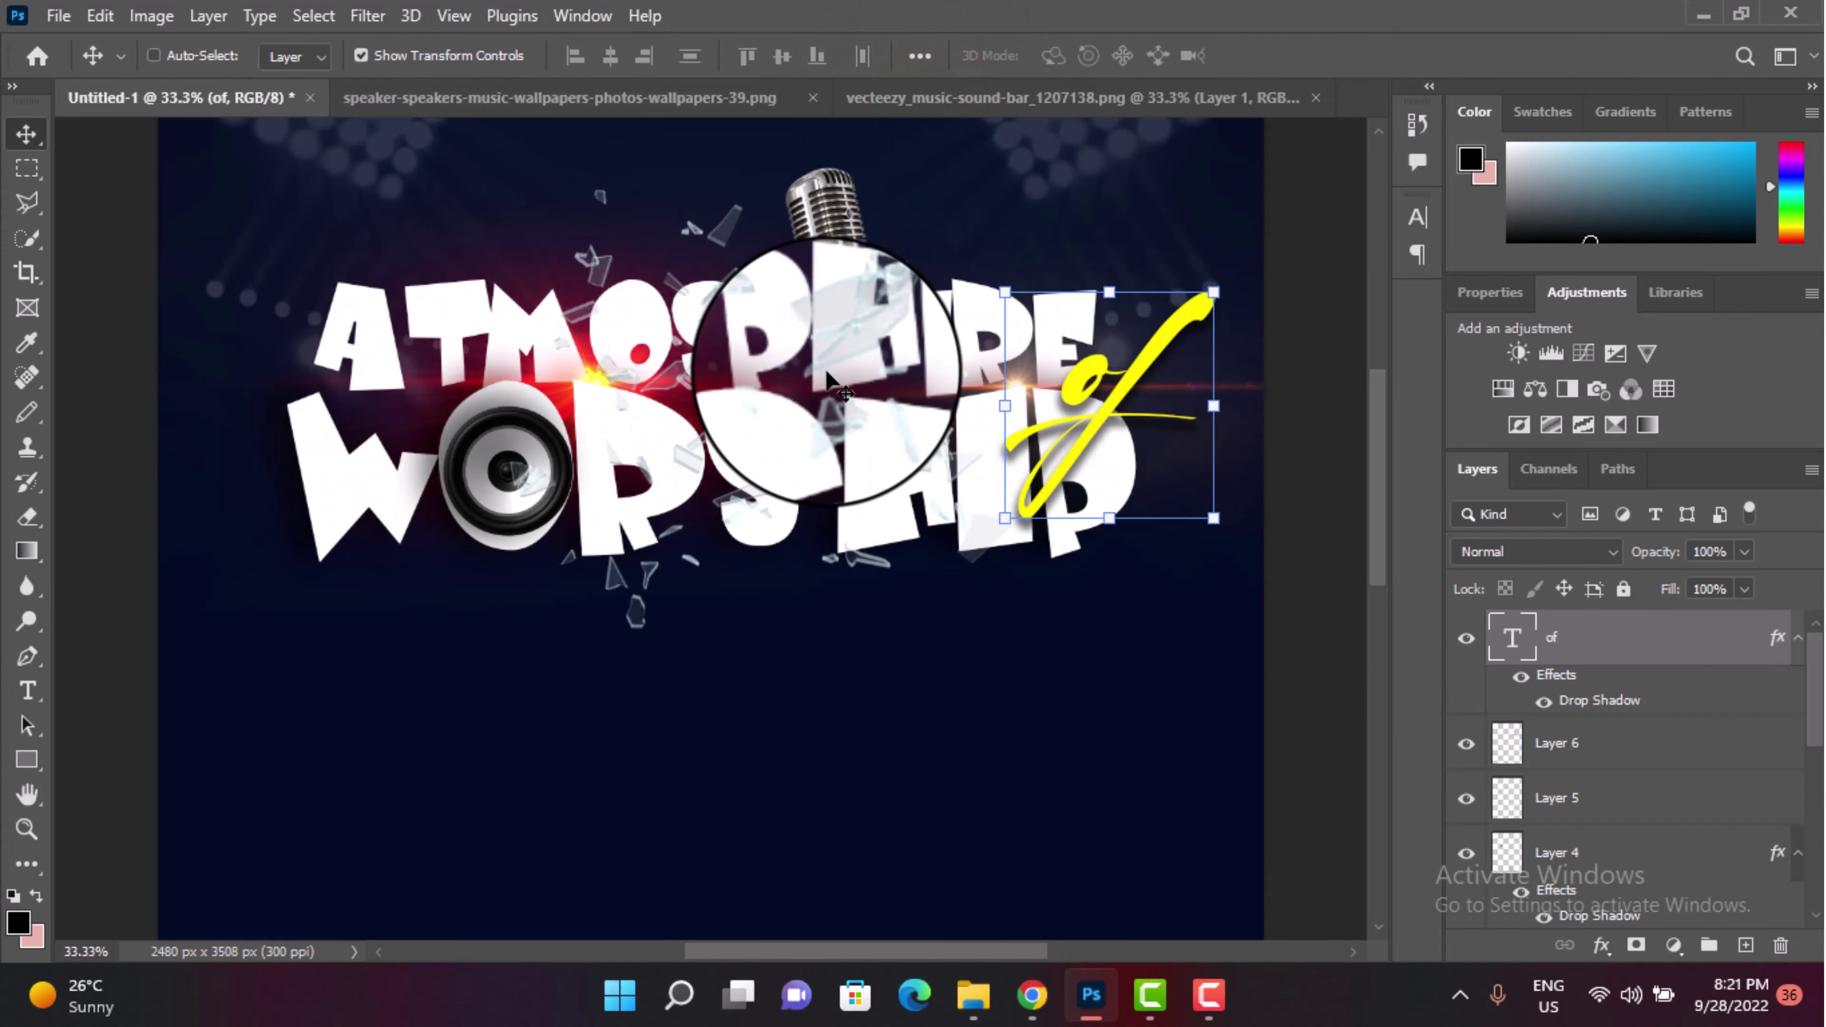
click(719, 101)
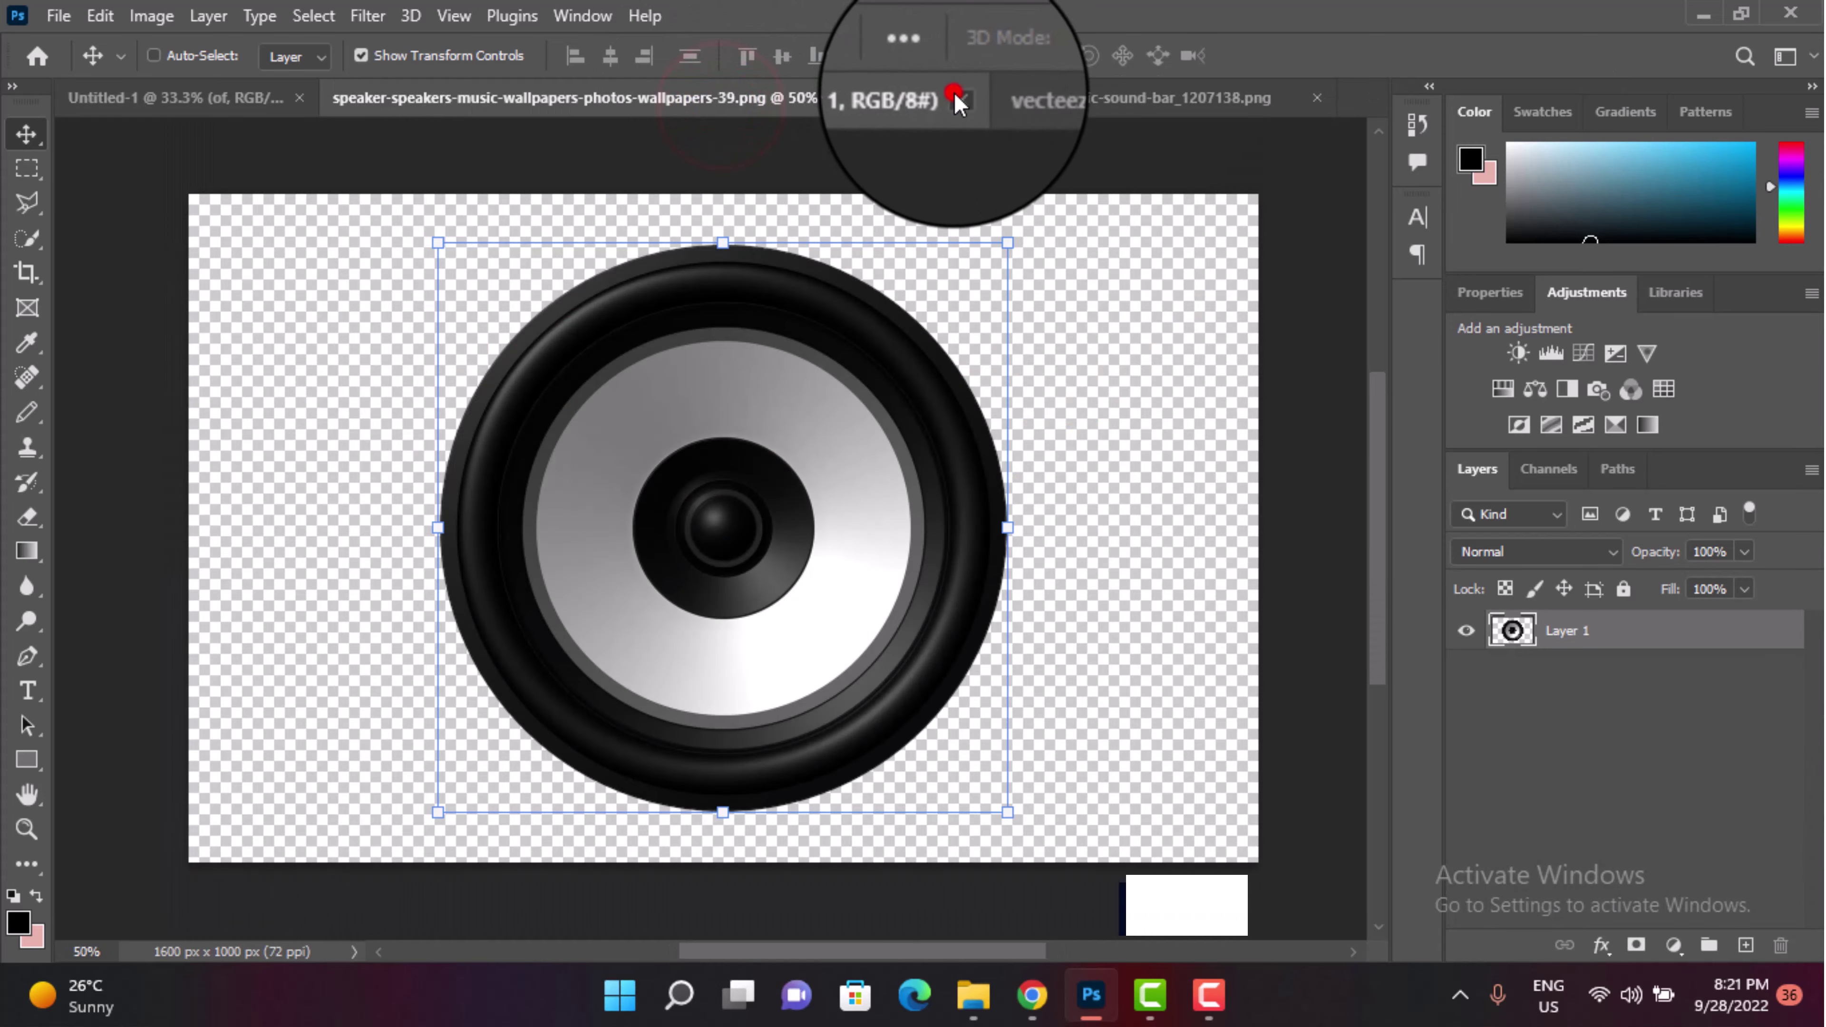
click(956, 99)
click(684, 101)
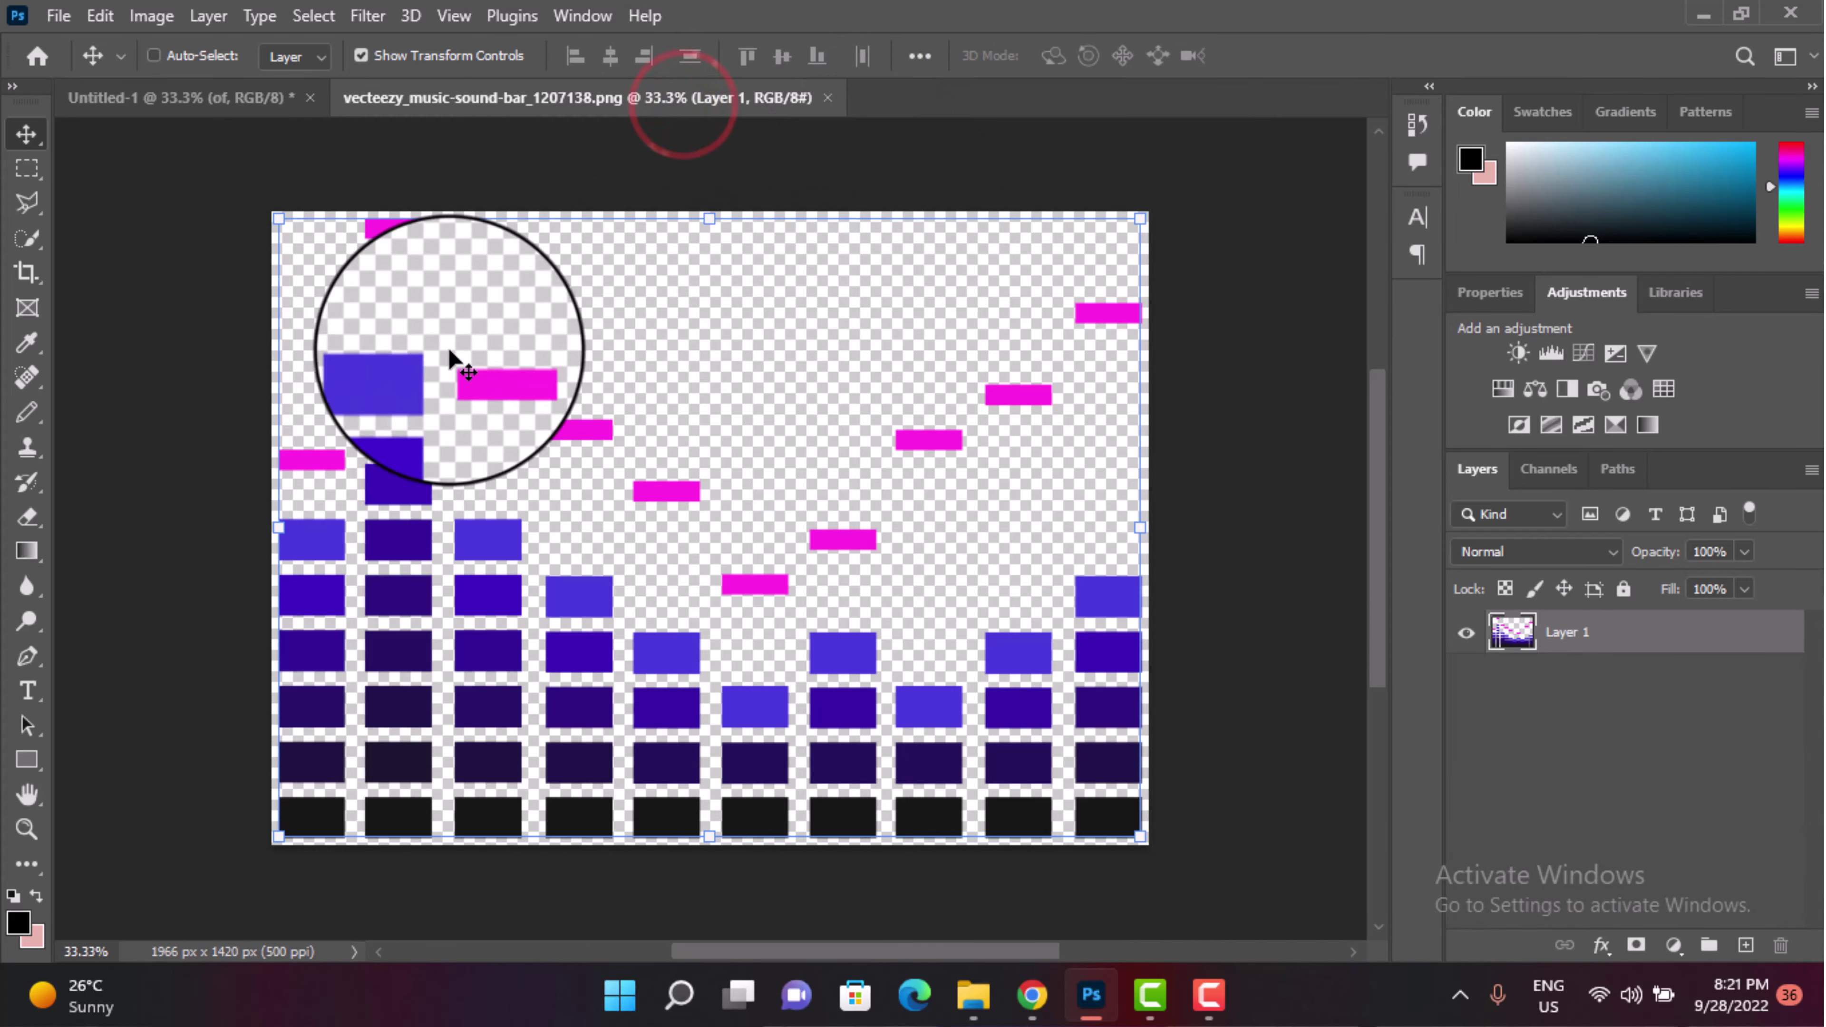
mouse_move(420, 373)
mouse_down()
mouse_move(209, 94)
mouse_move(802, 291)
mouse_up()
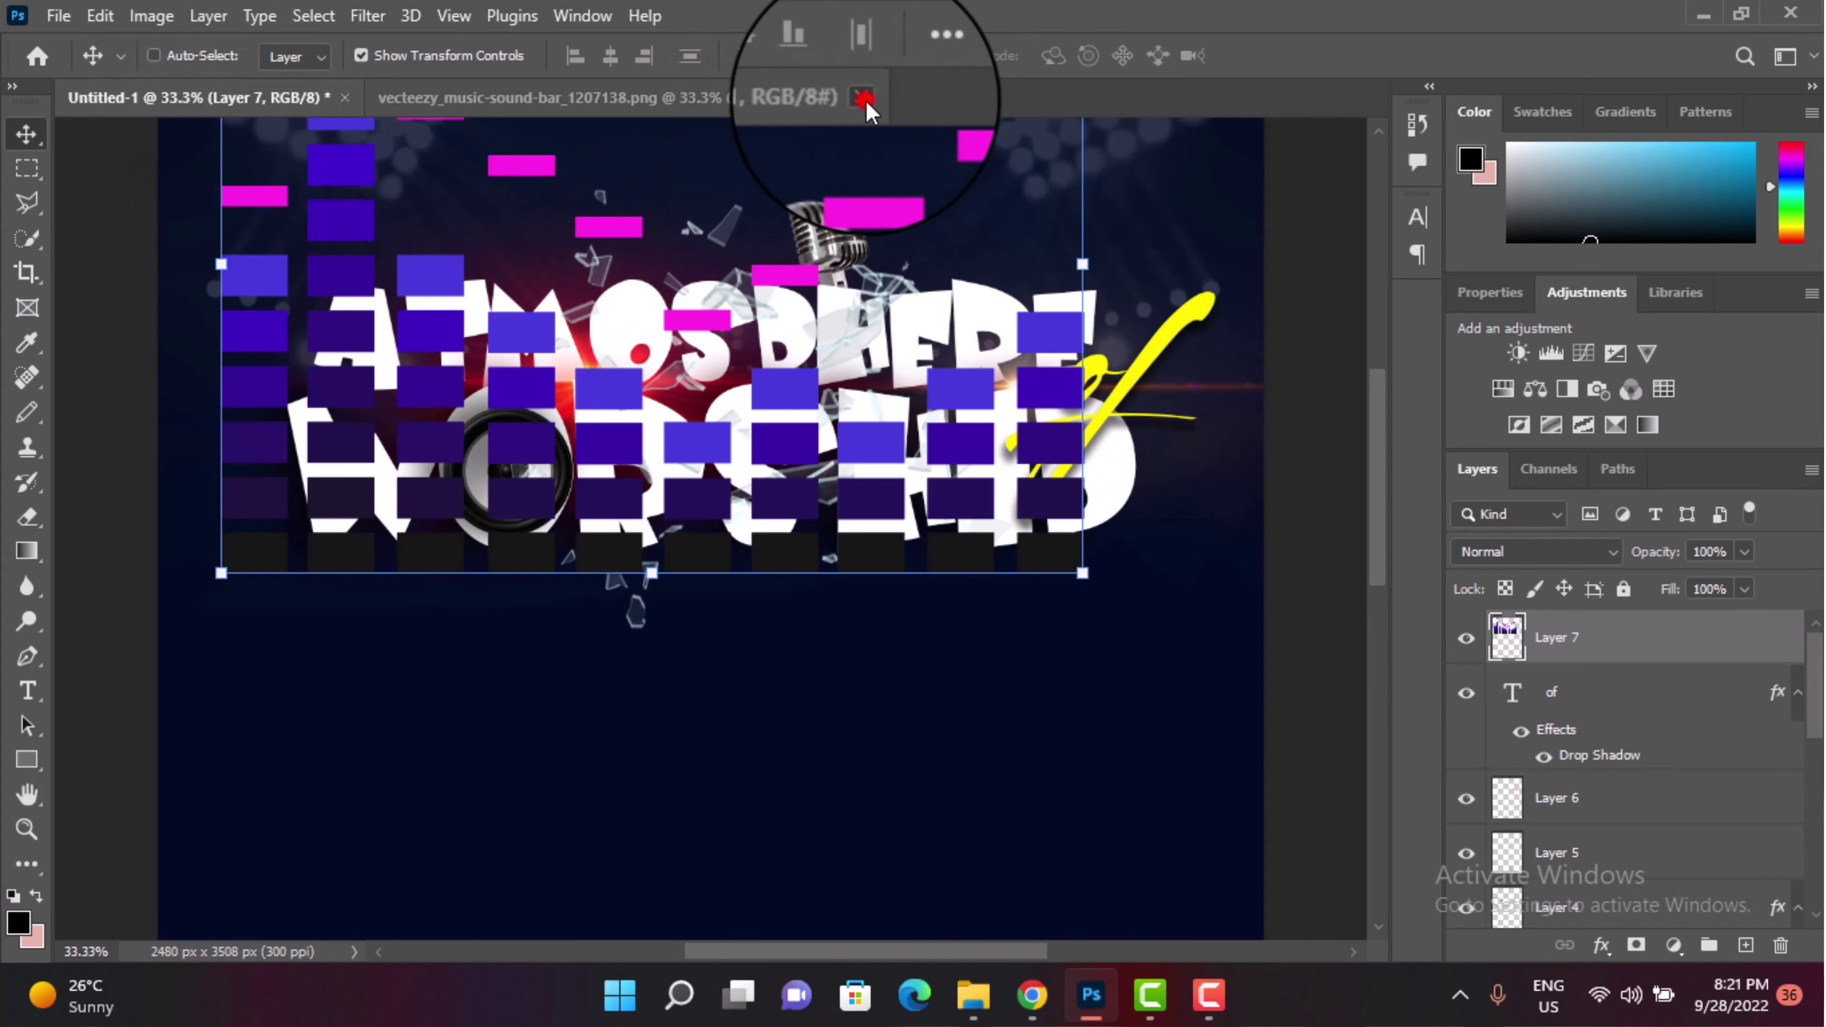
Step: Close the sound-bar source file and scale Layer 7 down to 57.51%
click(853, 90)
mouse_move(1661, 637)
mouse_down()
mouse_move(1594, 973)
mouse_move(1563, 842)
mouse_up()
scroll(1075, 691, up, 2)
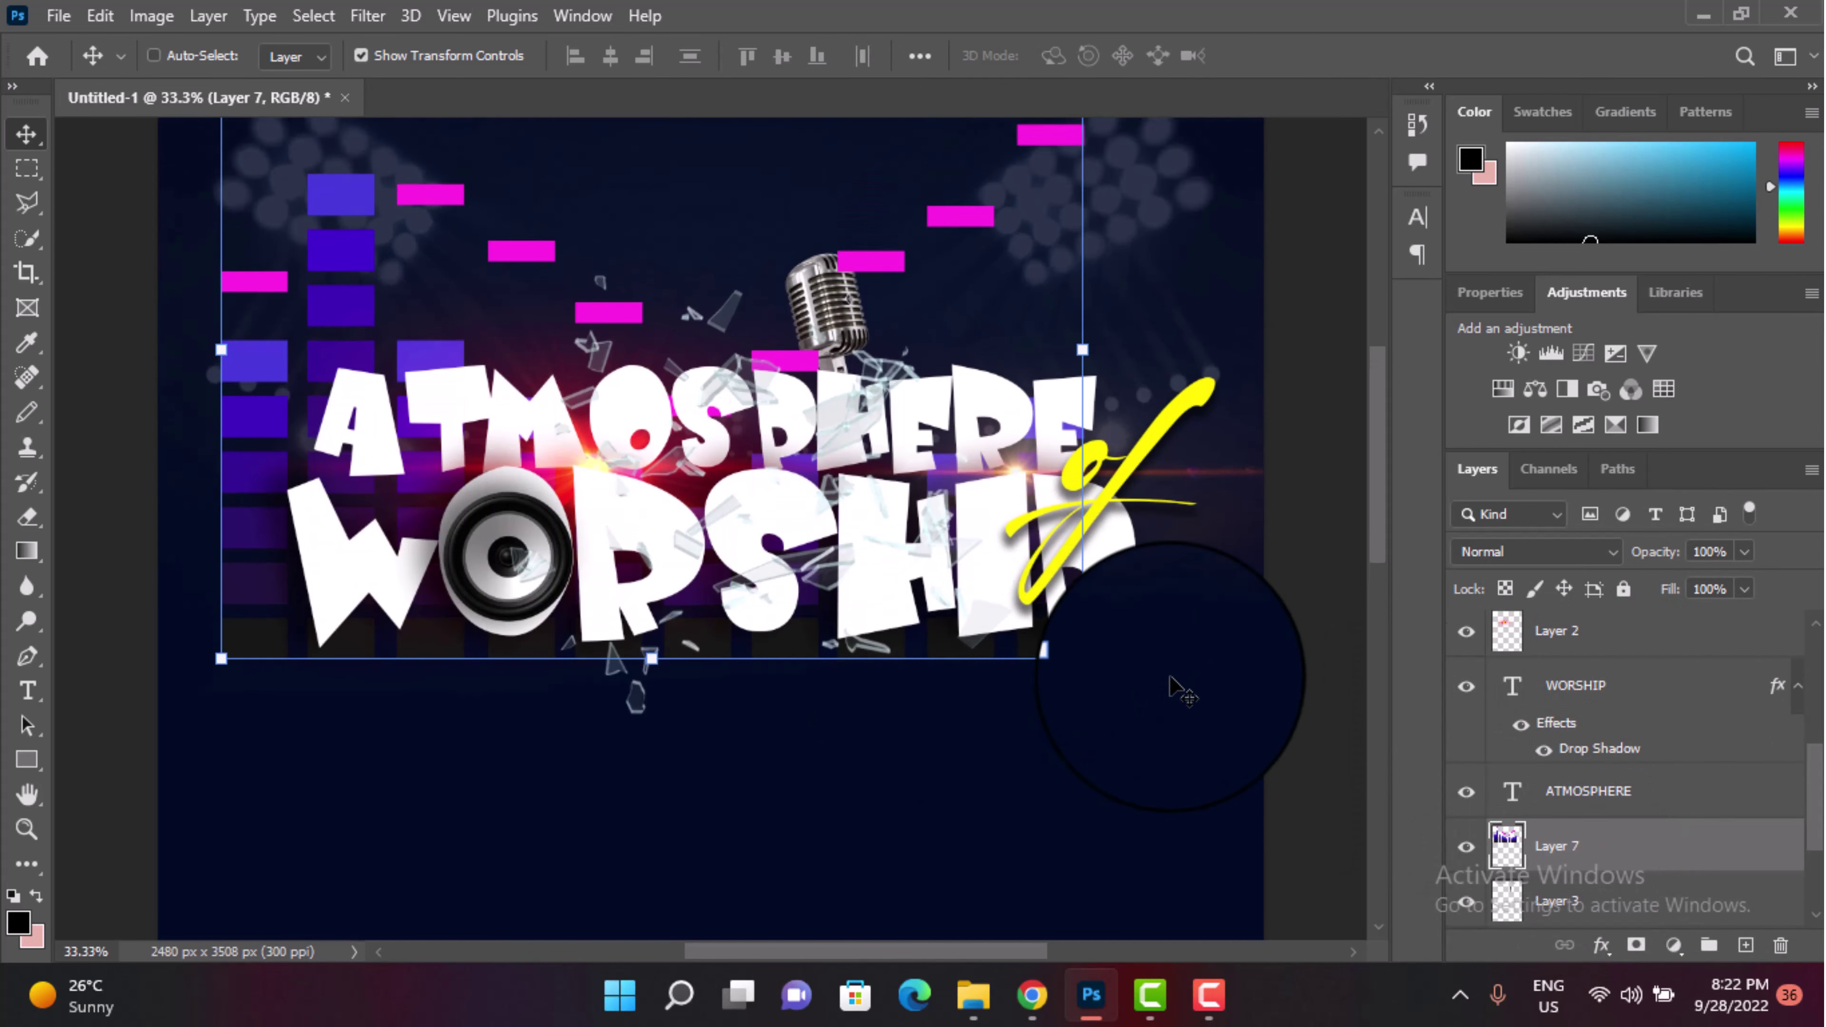
scroll(1161, 694, up, 1)
scroll(1179, 691, up, 1)
scroll(1179, 676, up, 1)
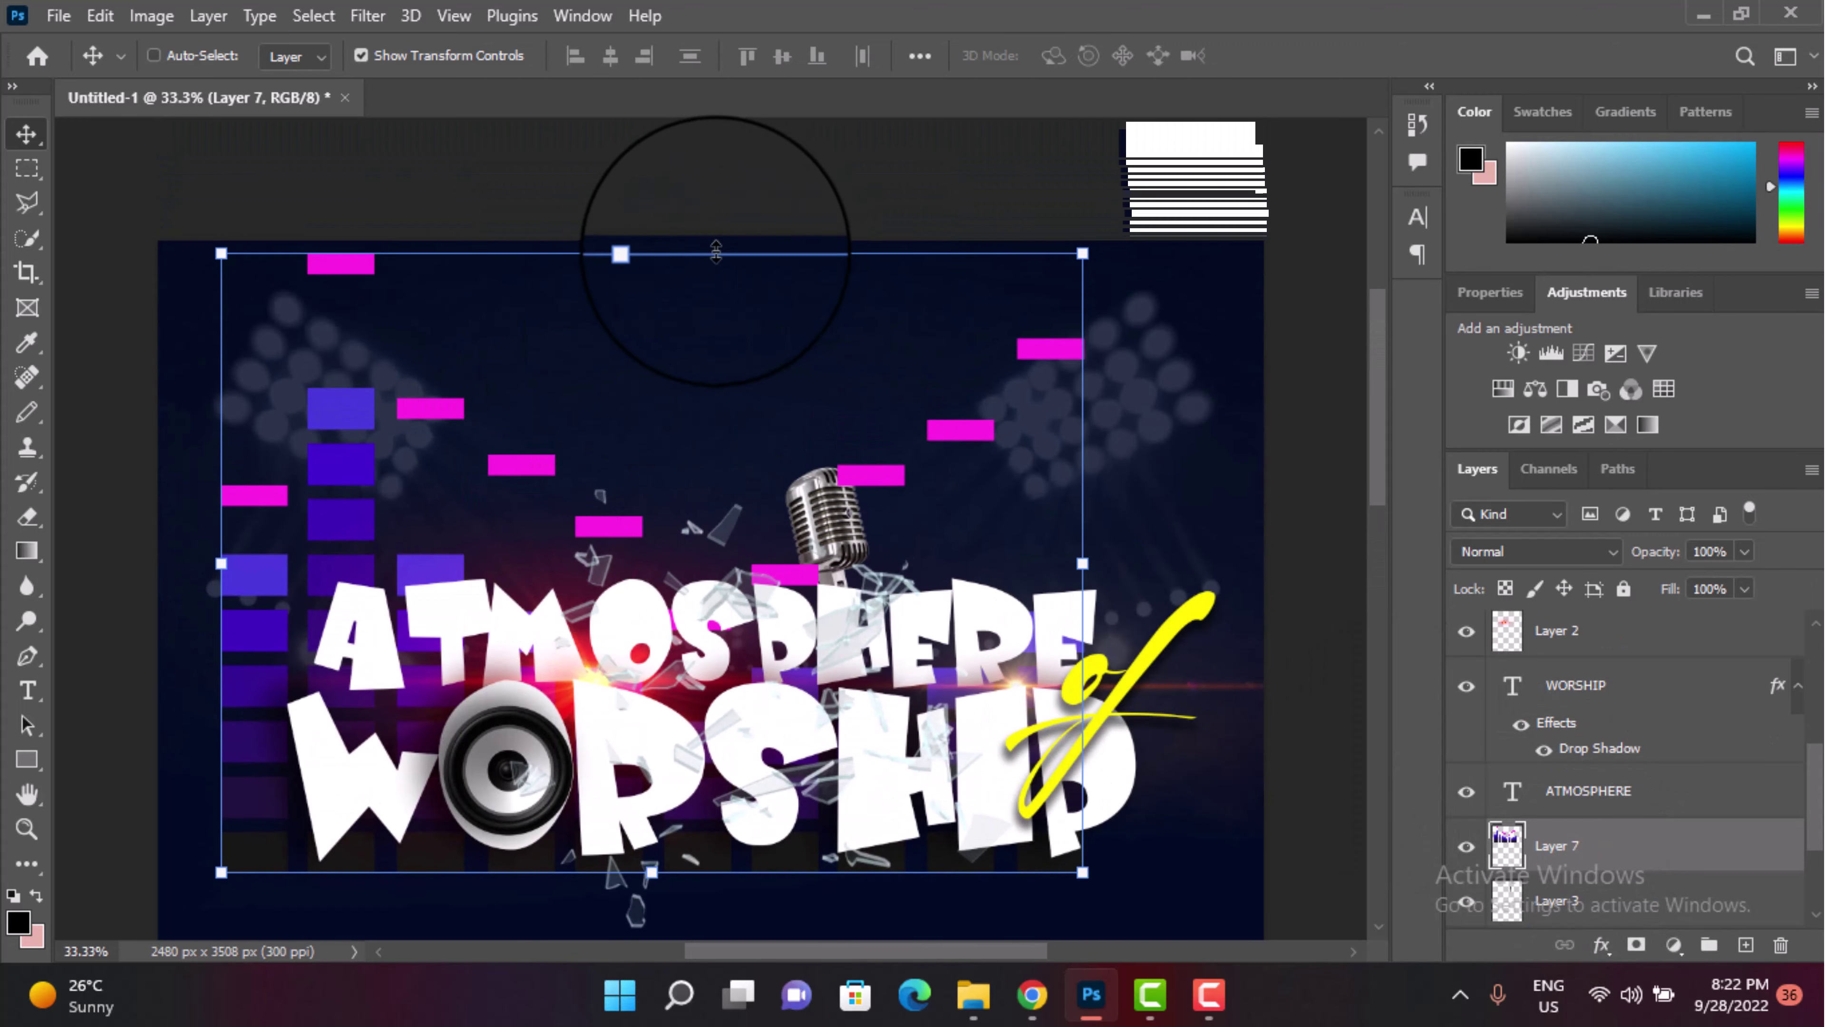
mouse_move(652, 253)
mouse_down()
mouse_move(662, 539)
mouse_move(854, 421)
mouse_move(830, 370)
mouse_up()
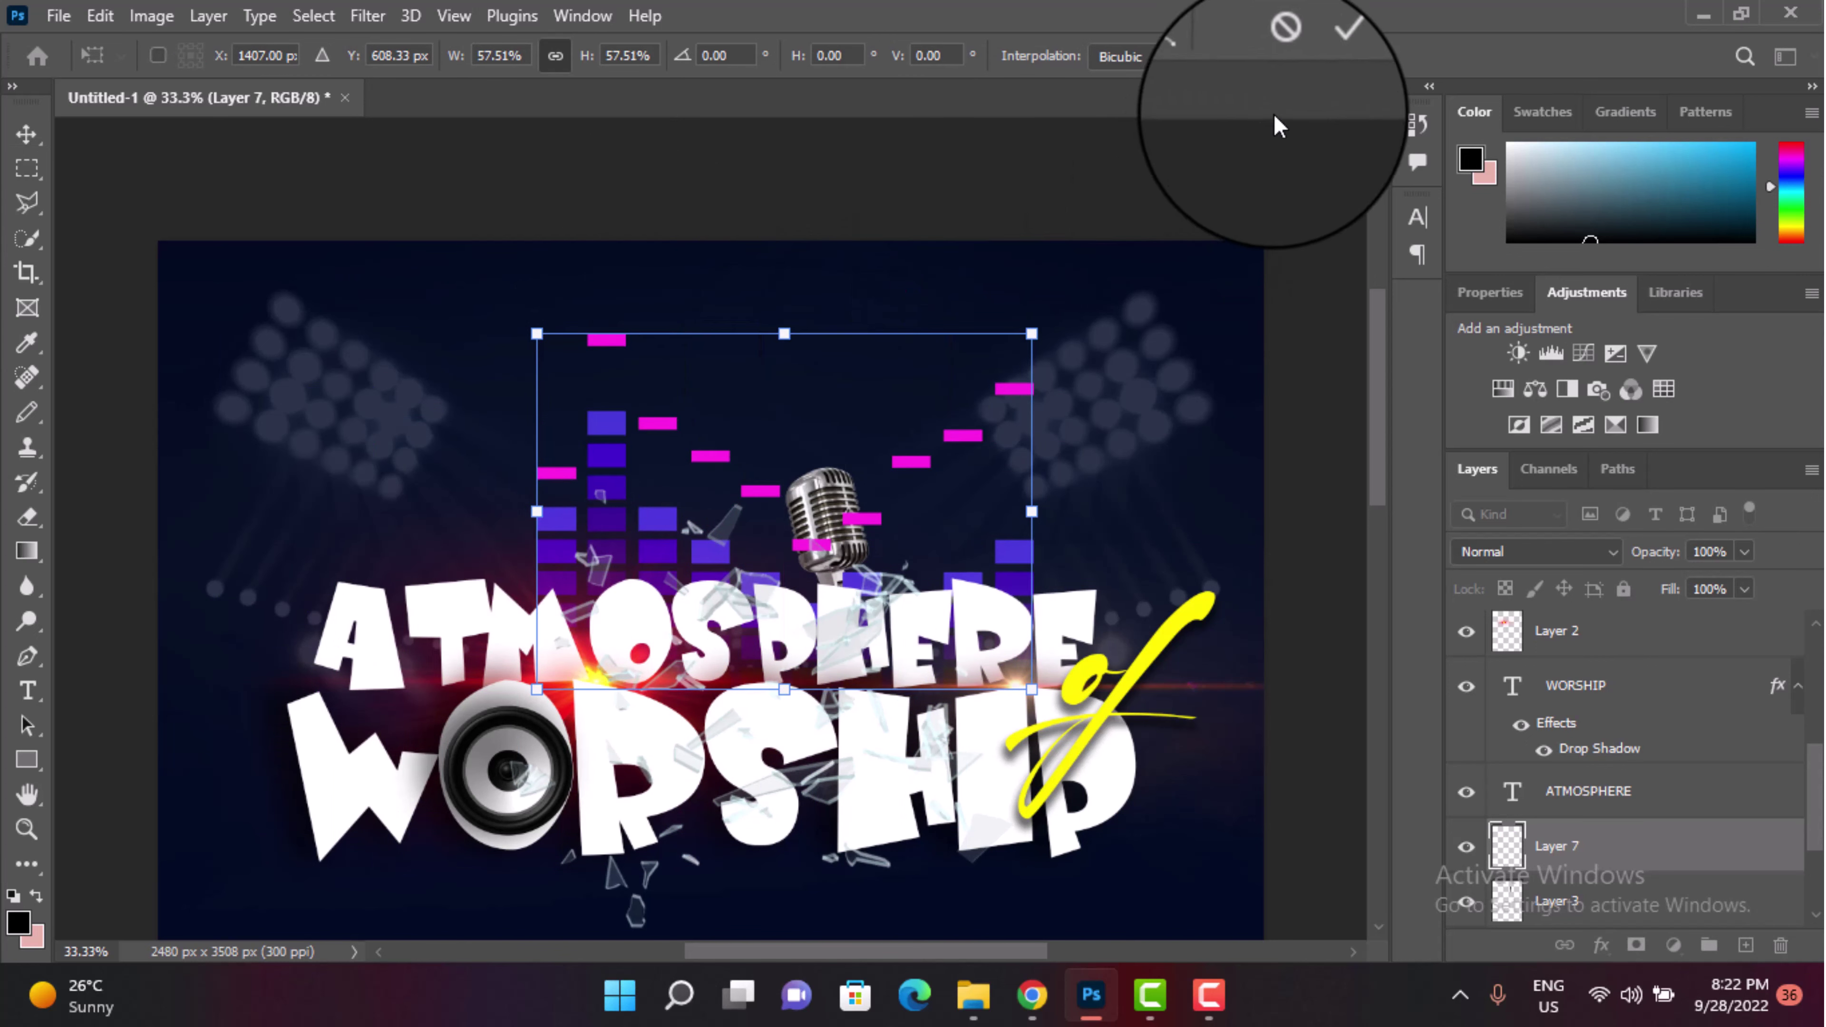
click(1325, 55)
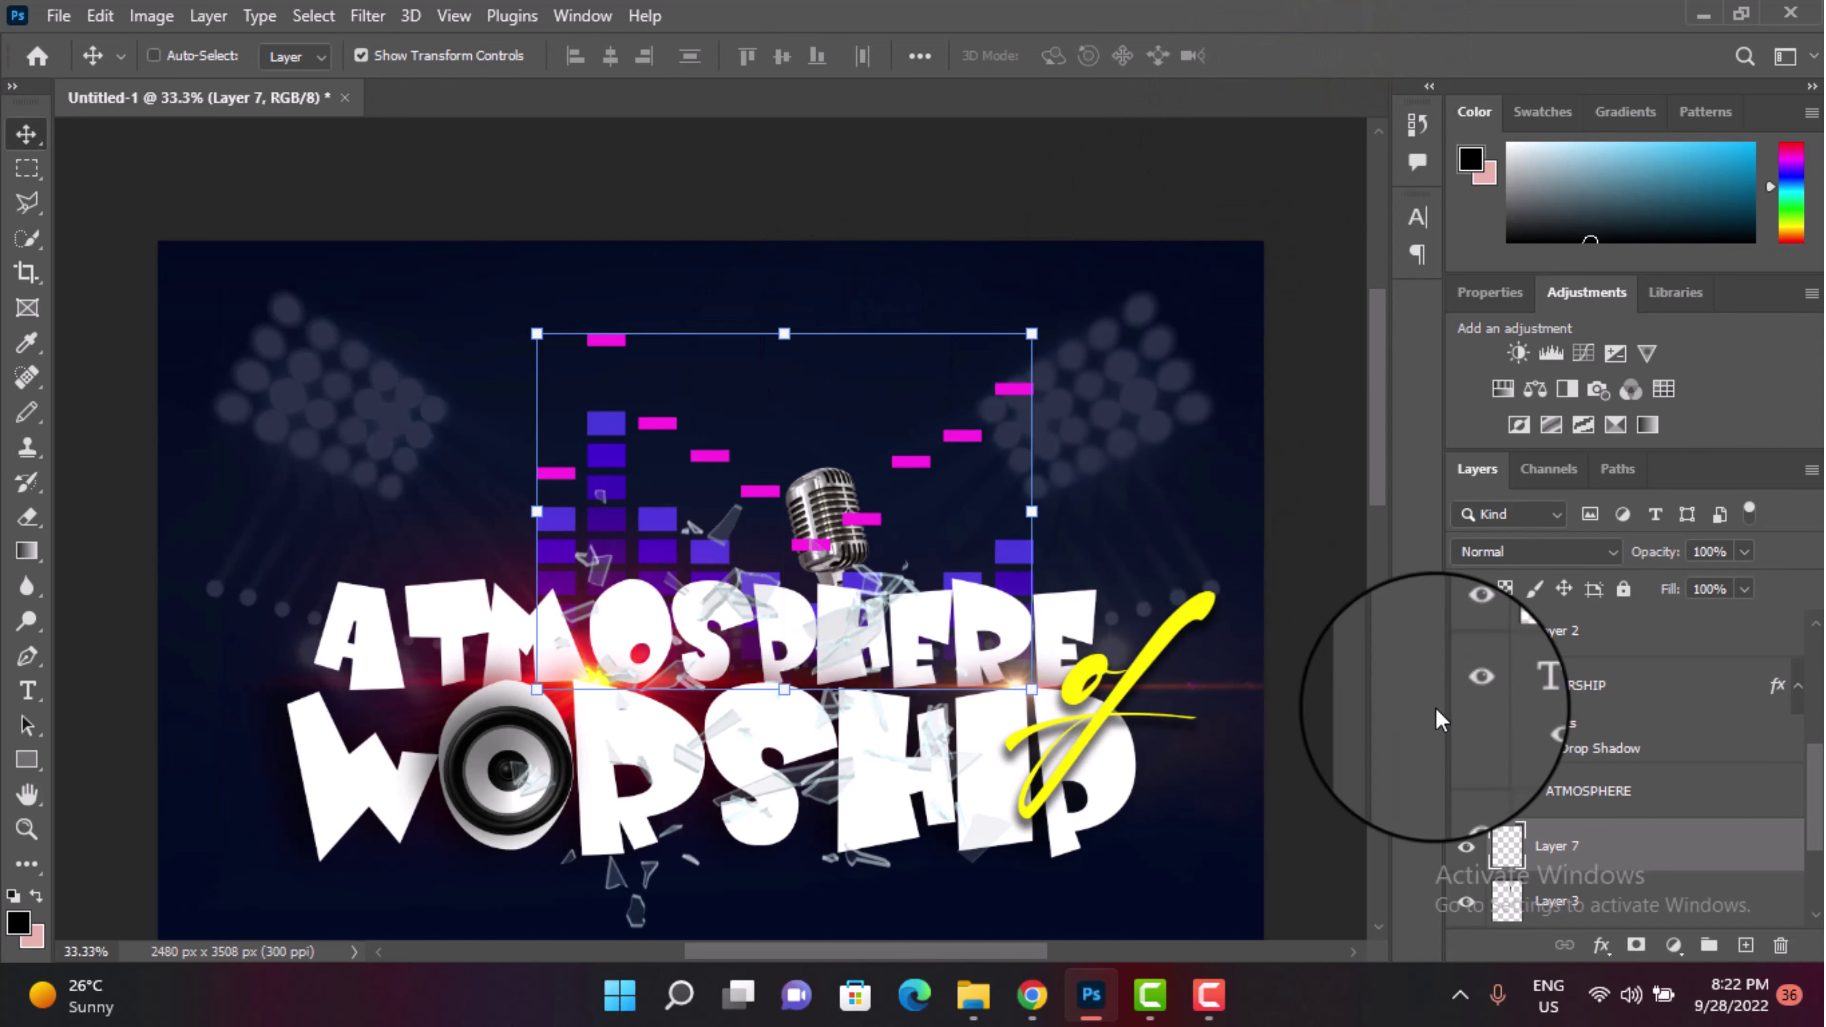
Step: Place the sound bars below Layer 3 and centre them above the title
scroll(1582, 720, down, 2)
drag(1601, 683, 1579, 742)
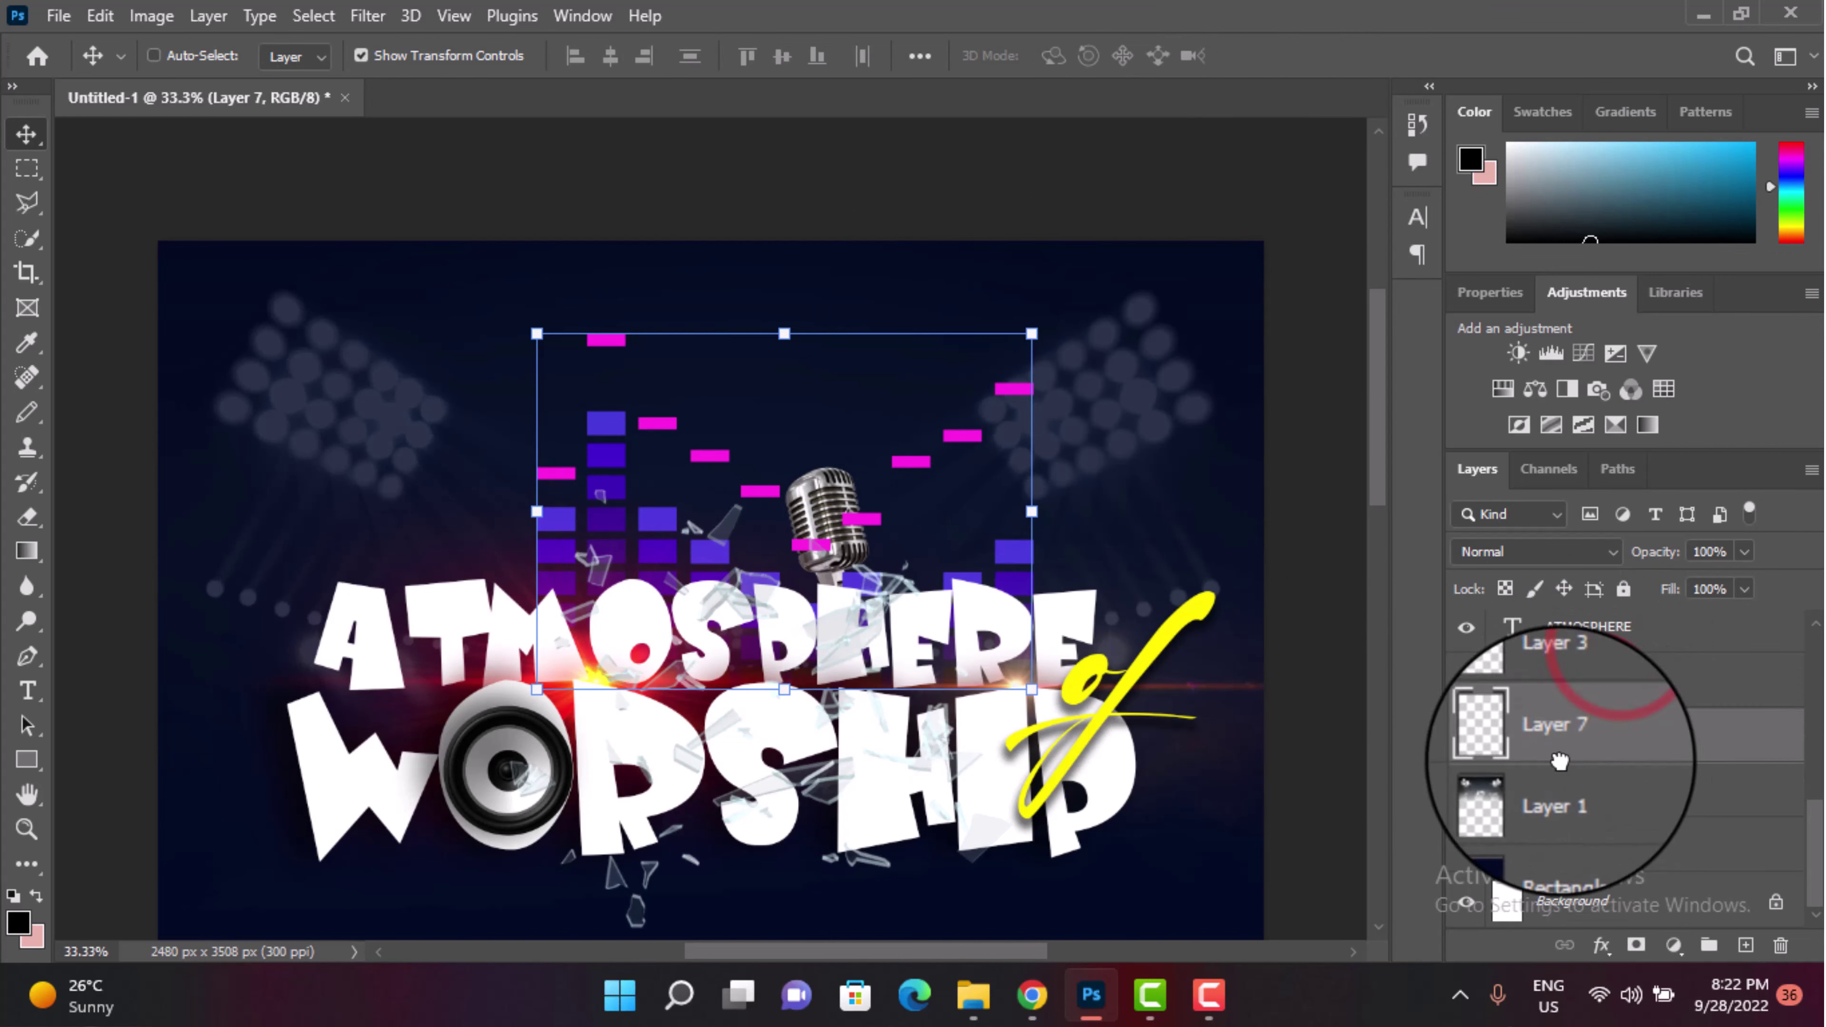
drag(923, 537, 909, 515)
Step: Set Layer 7 to Subtract blend mode at 55% opacity and nudge it into place
click(1608, 561)
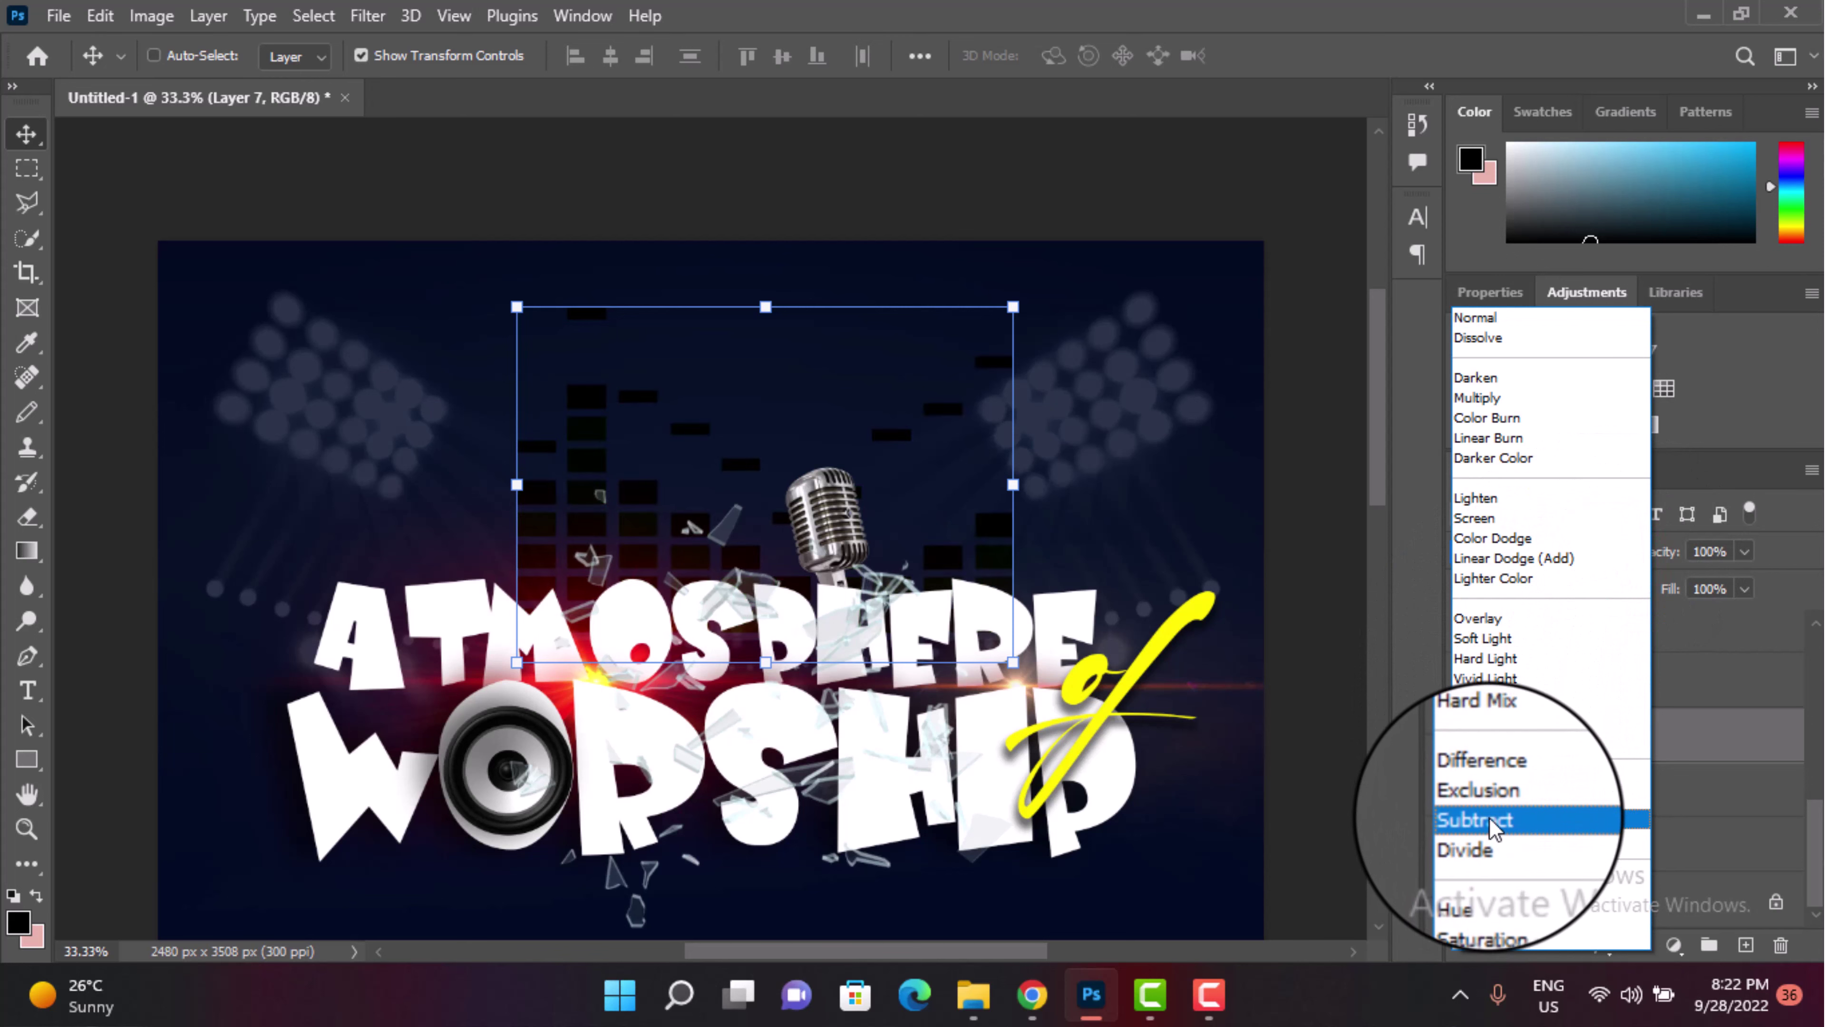
click(1491, 819)
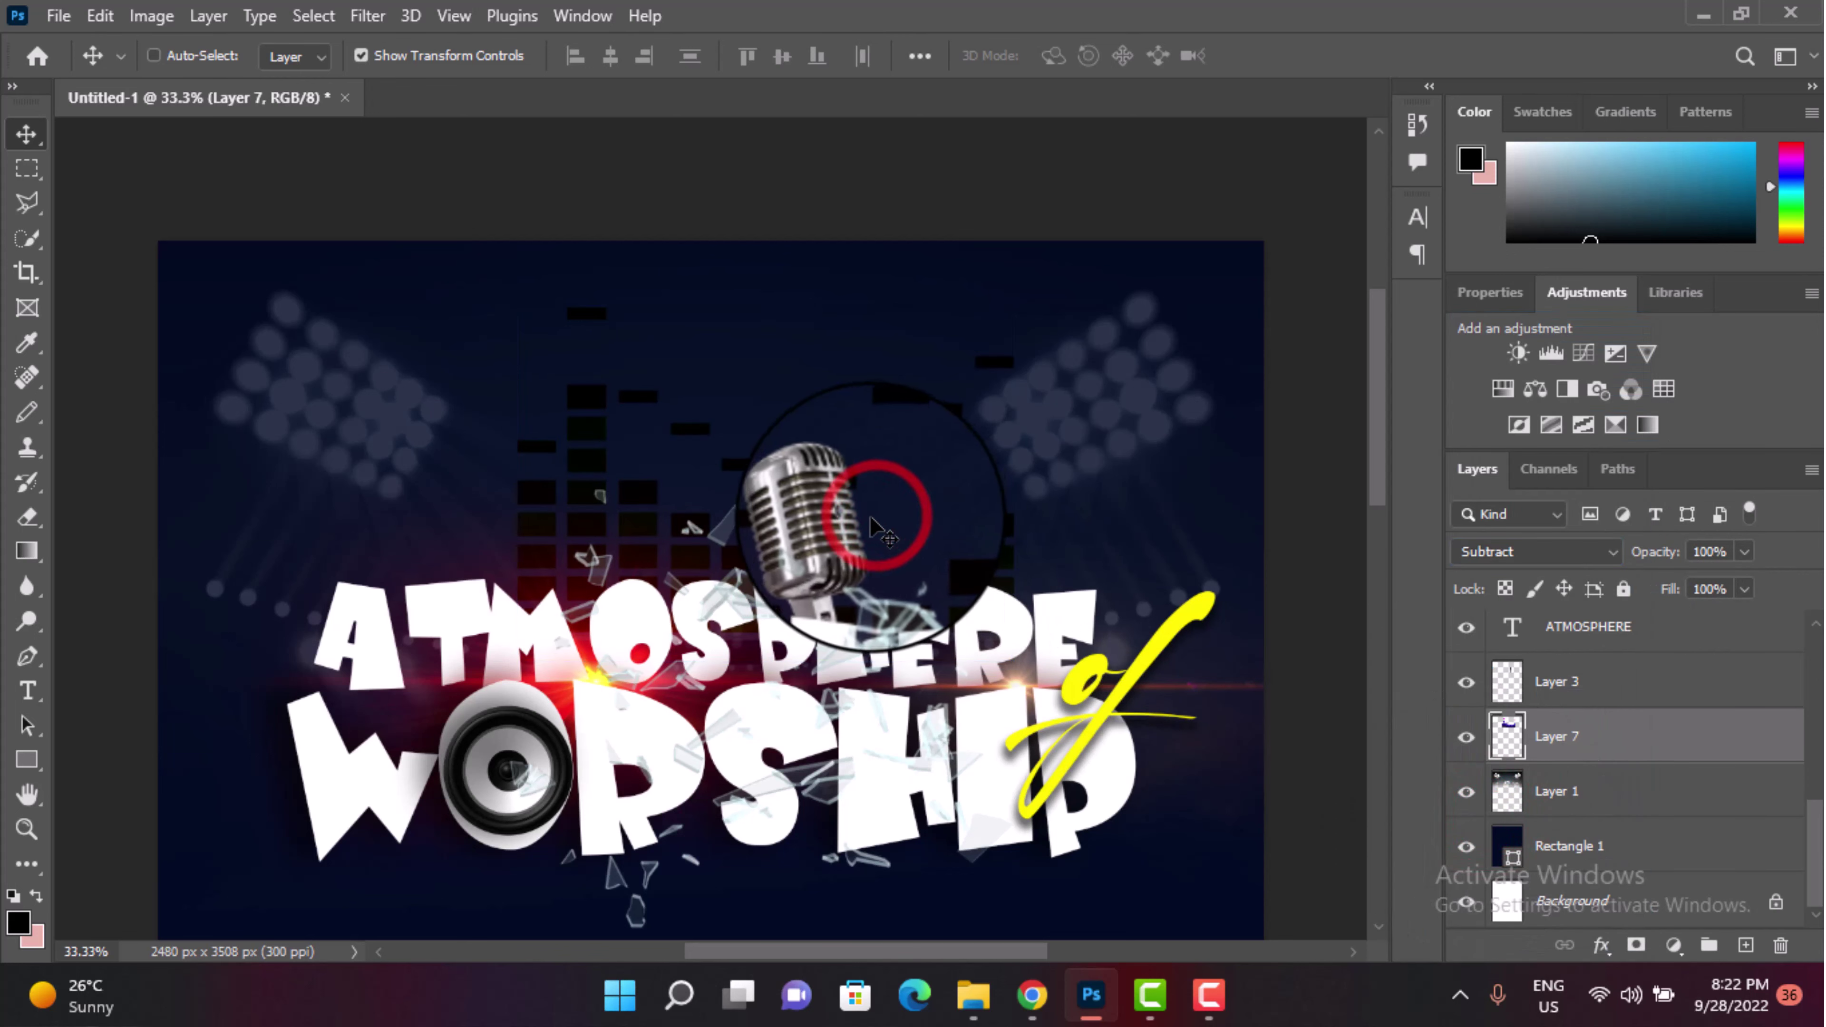
mouse_move(870, 518)
mouse_down()
mouse_move(851, 552)
mouse_move(878, 495)
mouse_up()
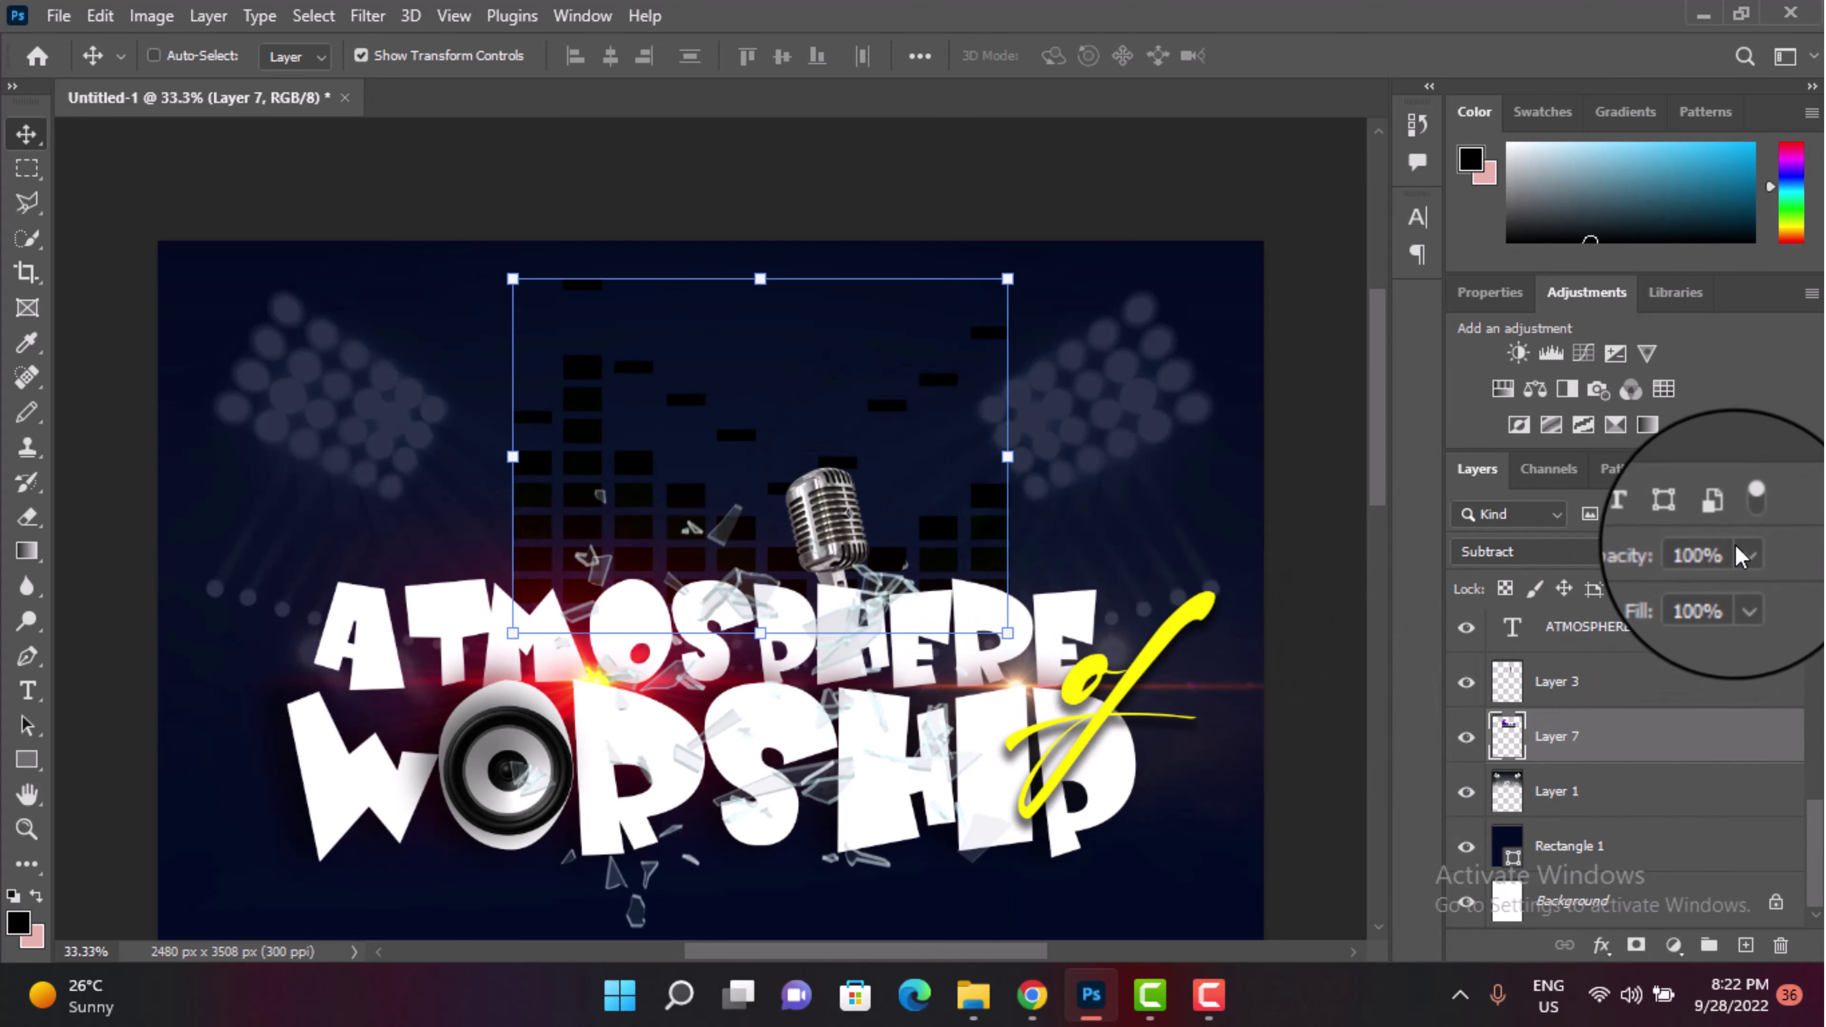
click(1747, 556)
drag(1774, 581, 1705, 584)
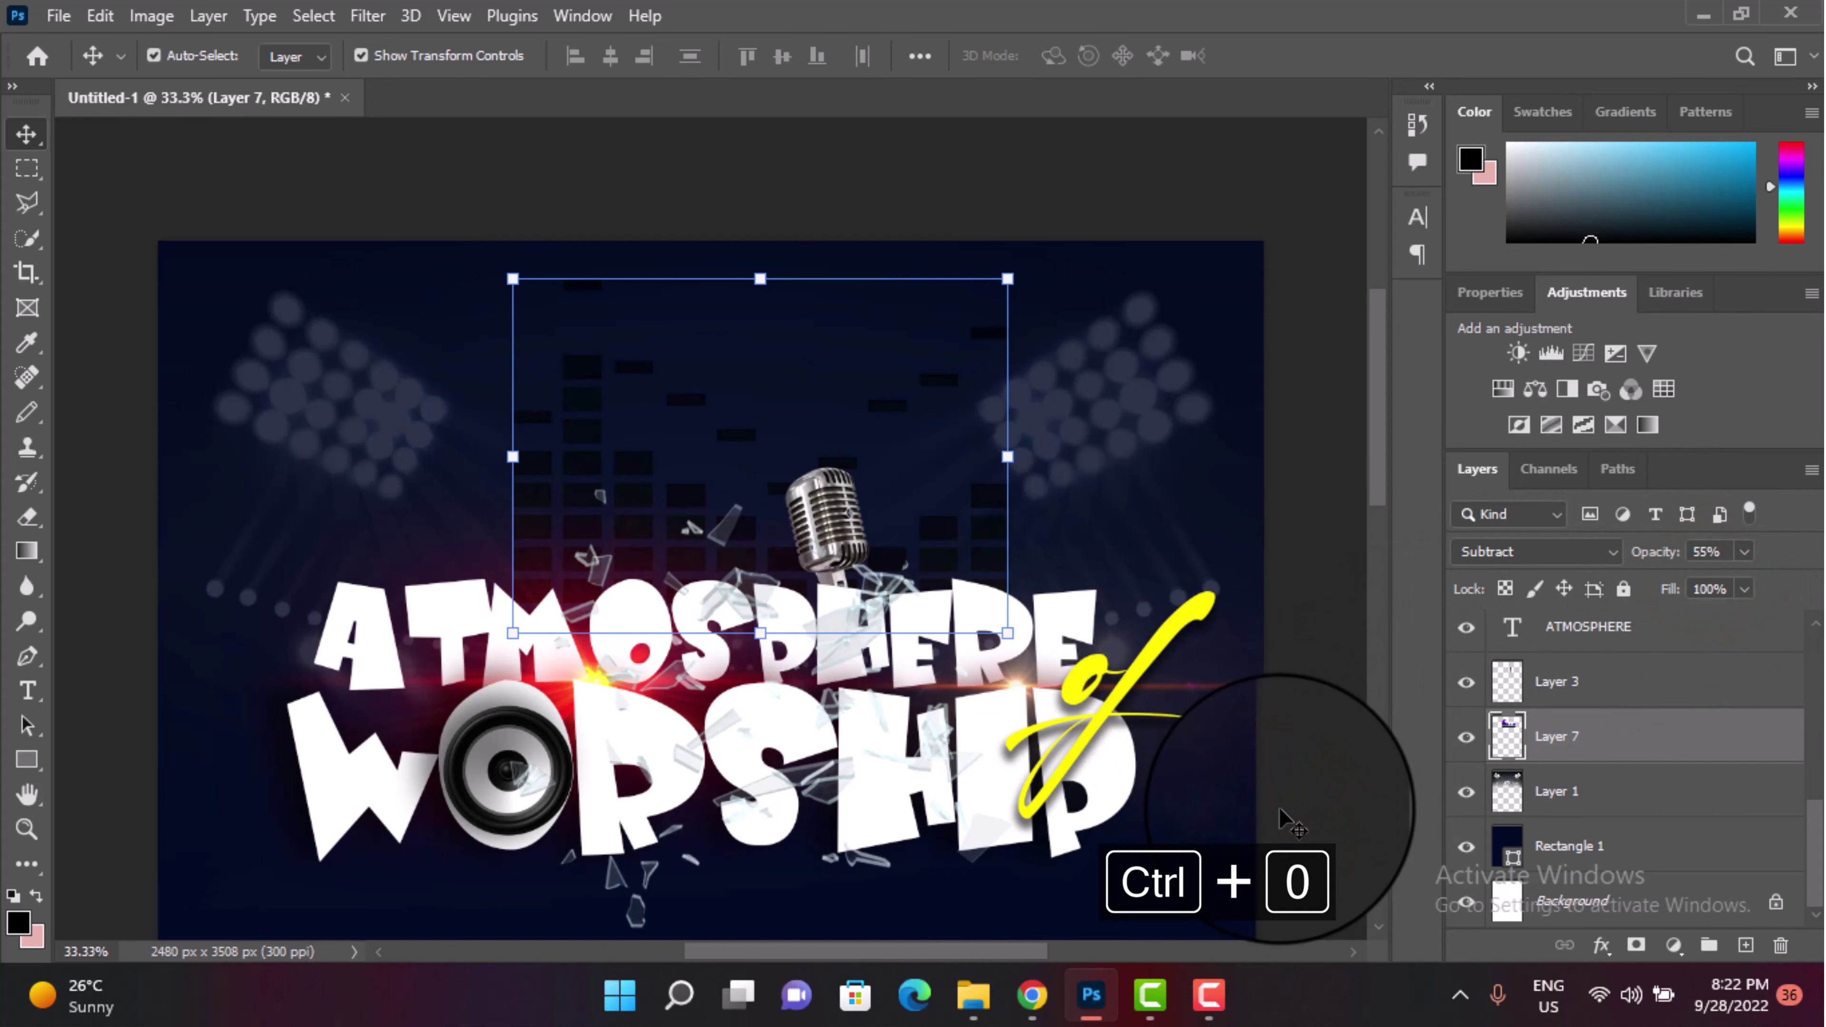
key(ctrl+0)
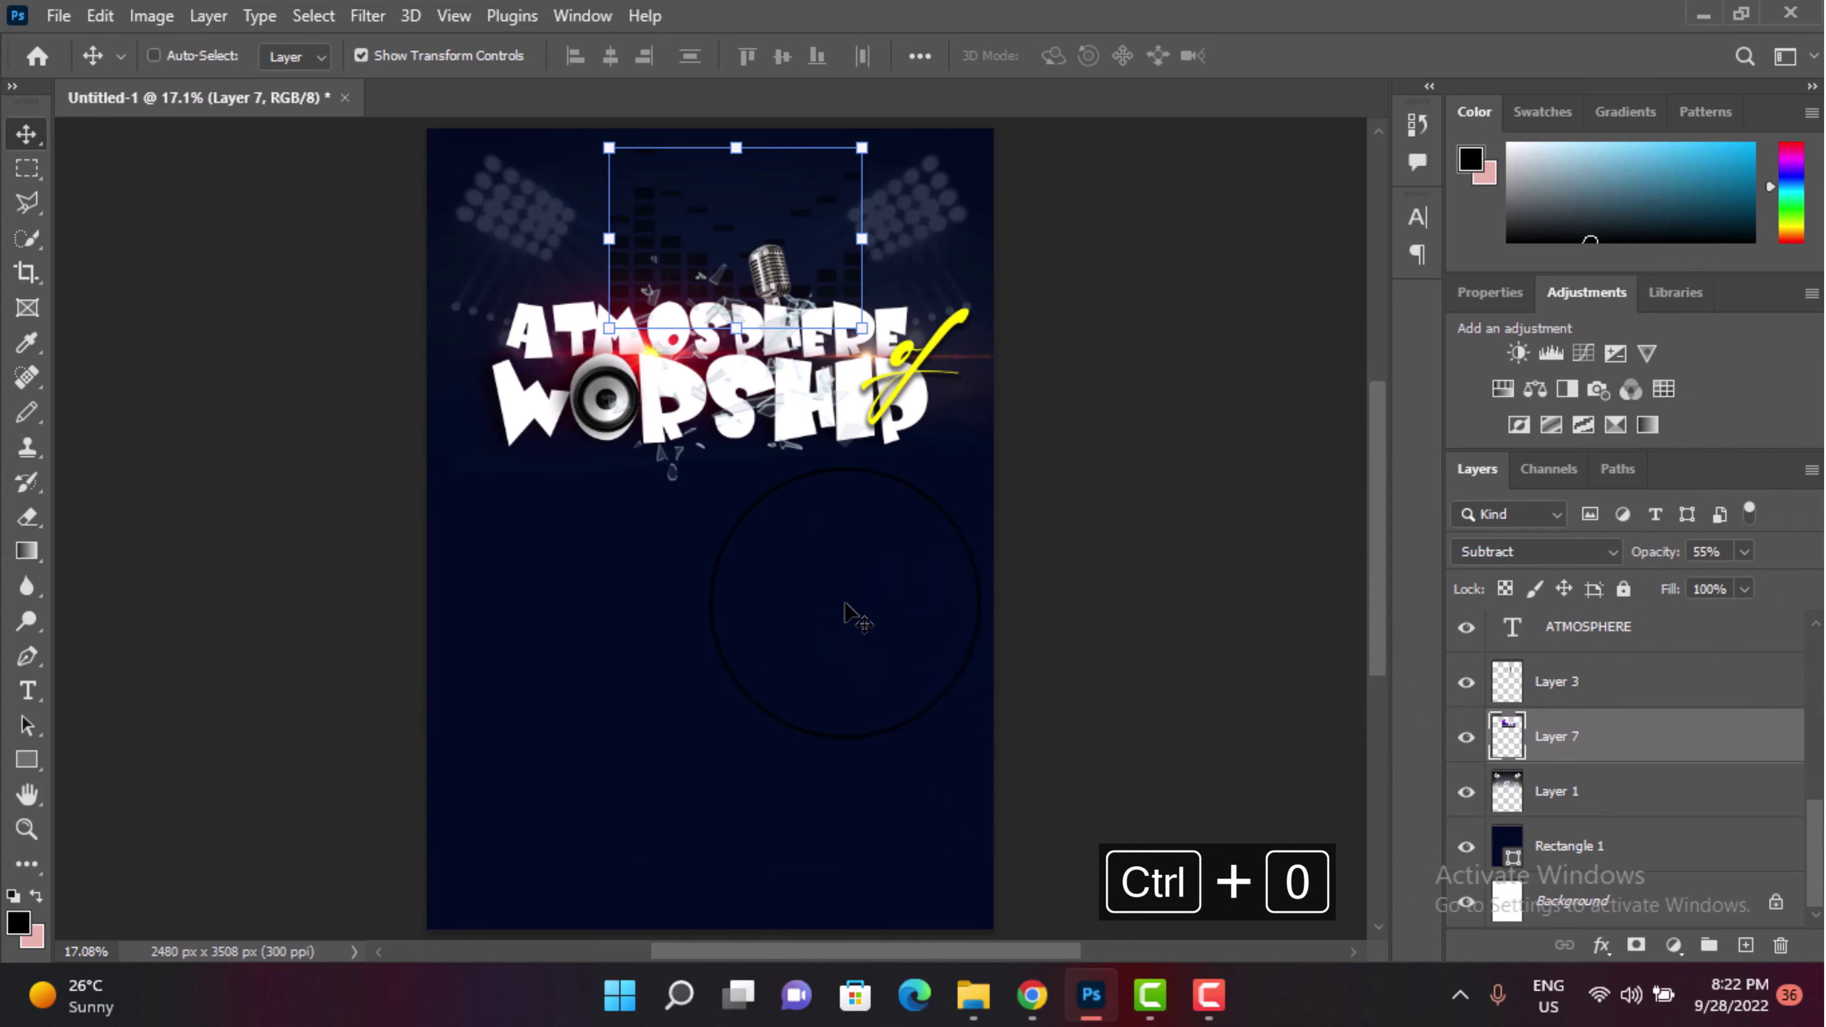
Step: Lower the Screen-blended light Layer 2 to 67% opacity
key(ctrl)
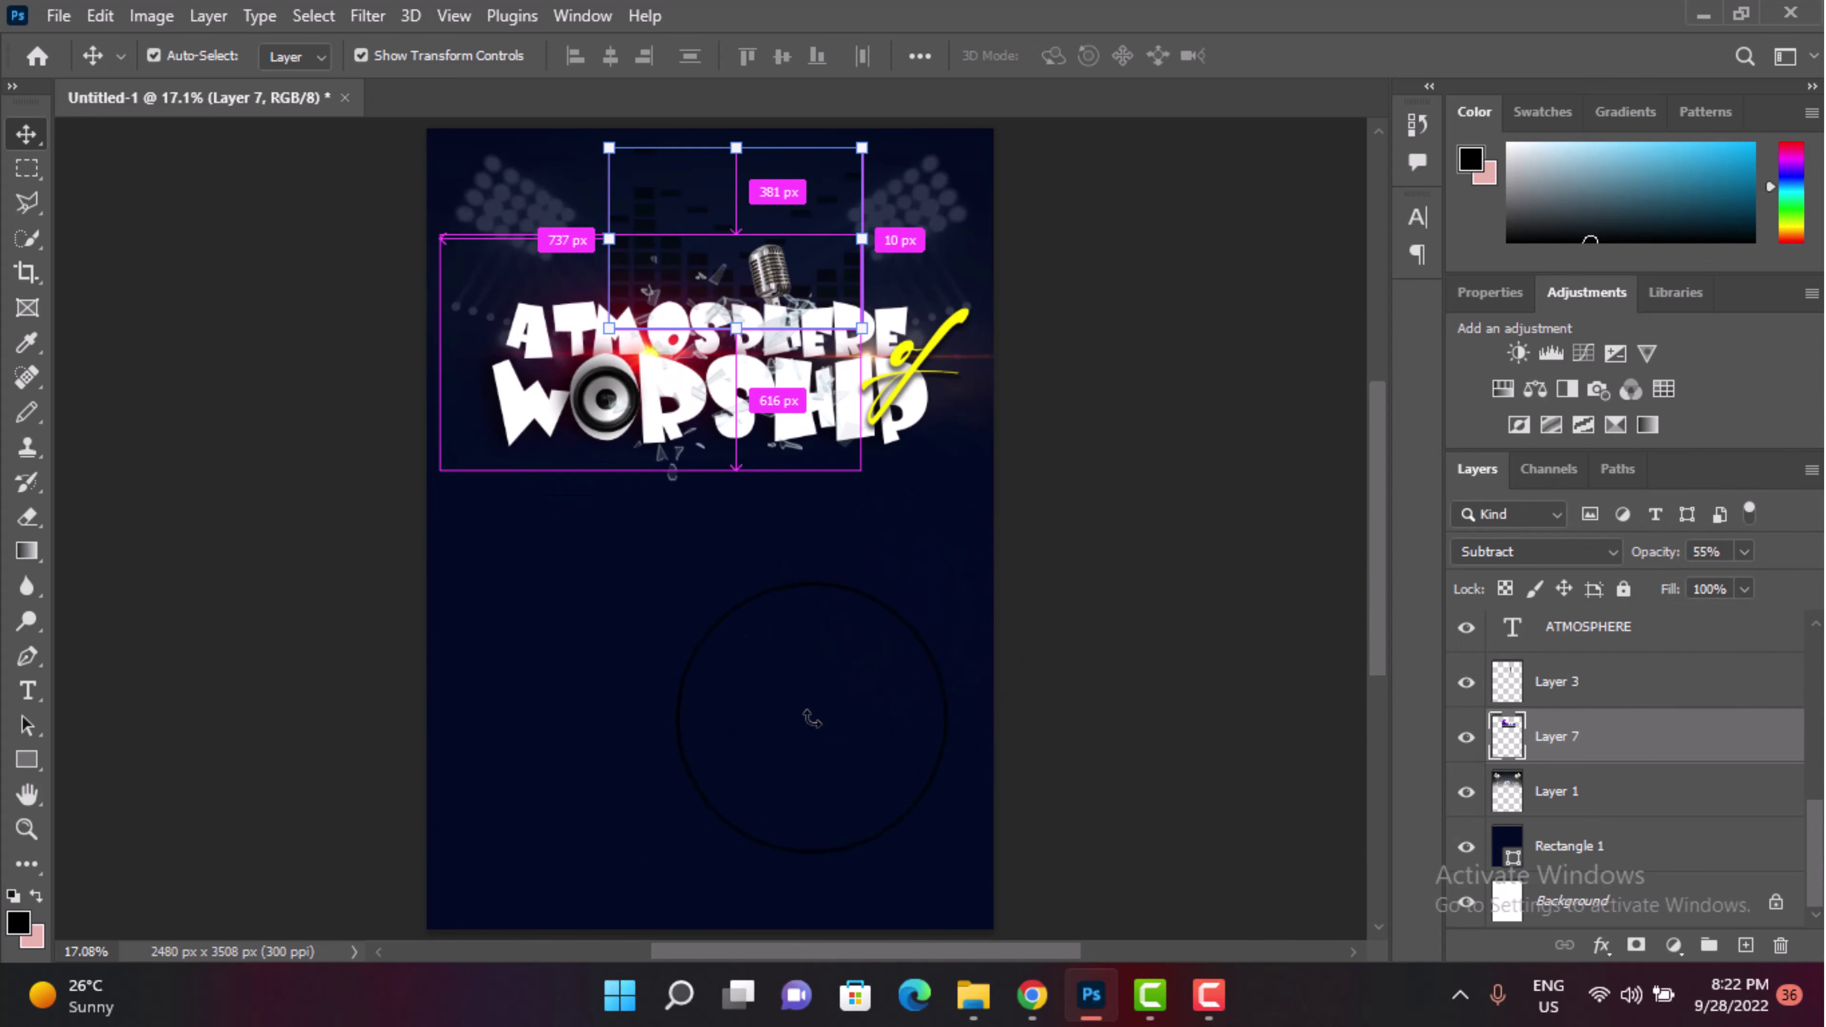
scroll(1631, 762, up, 5)
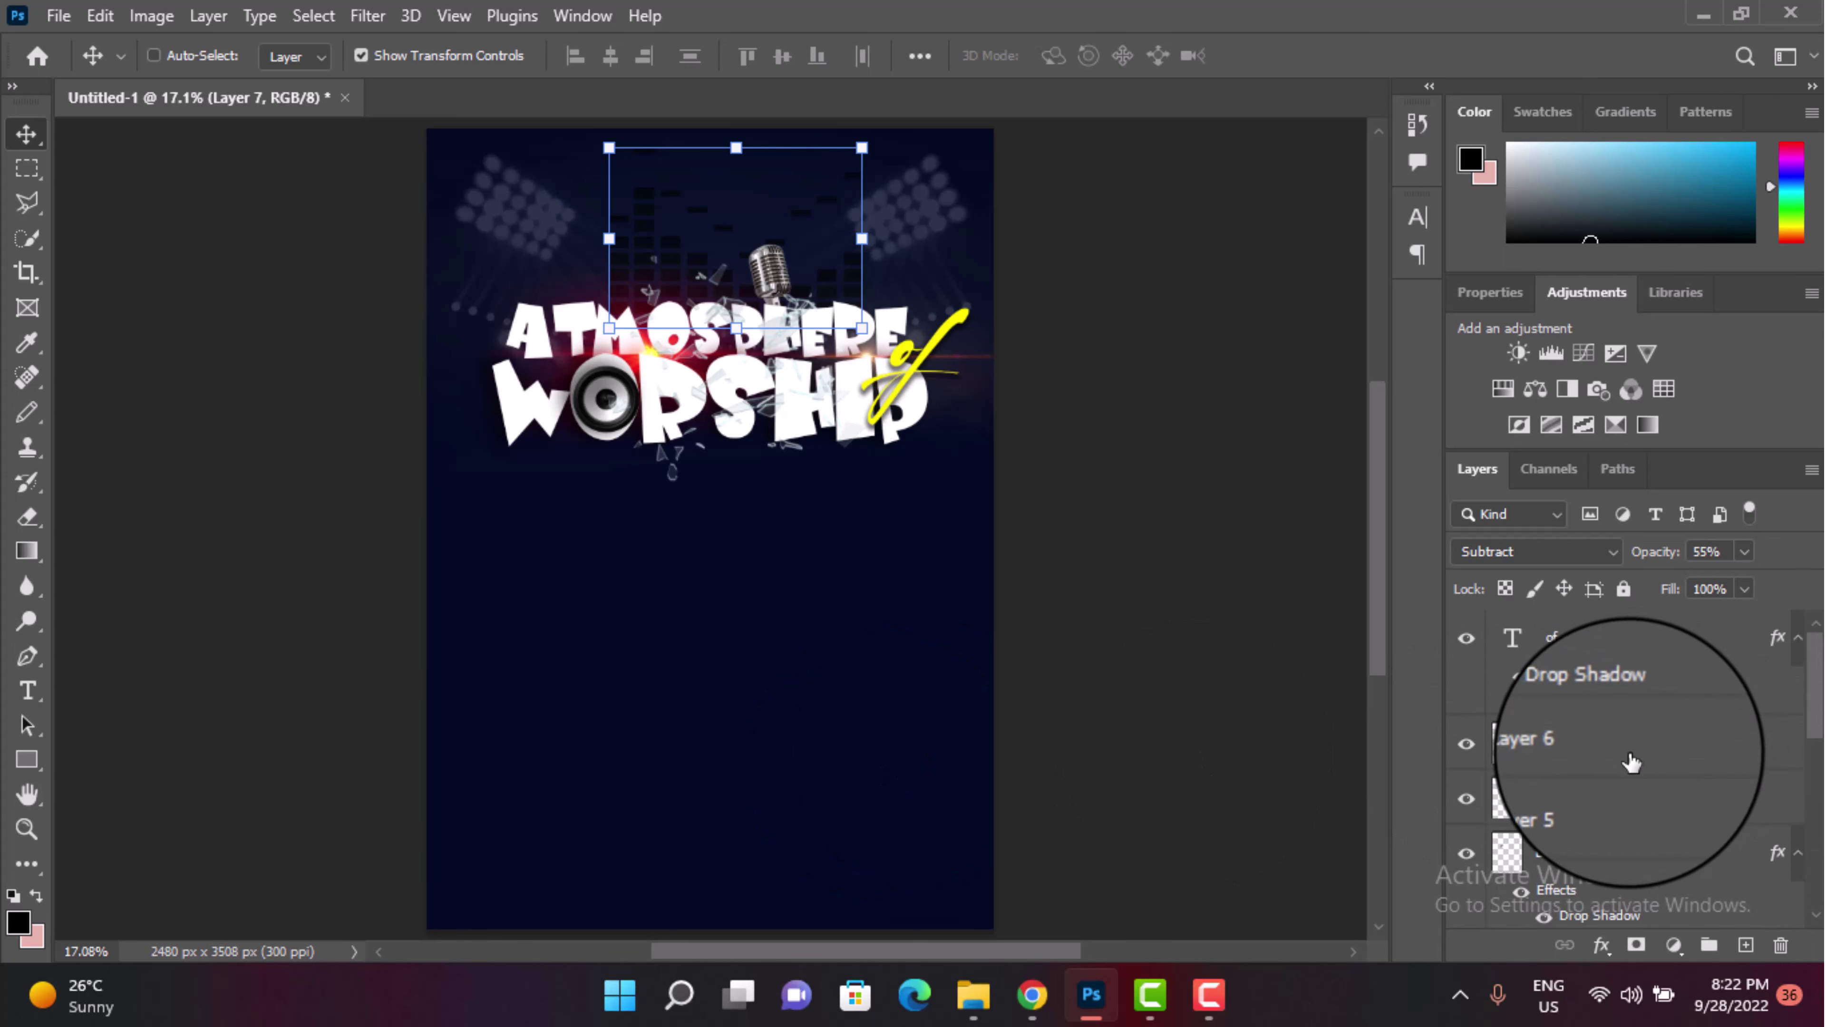
scroll(1626, 769, down, 2)
scroll(1588, 800, down, 1)
scroll(1582, 841, down, 1)
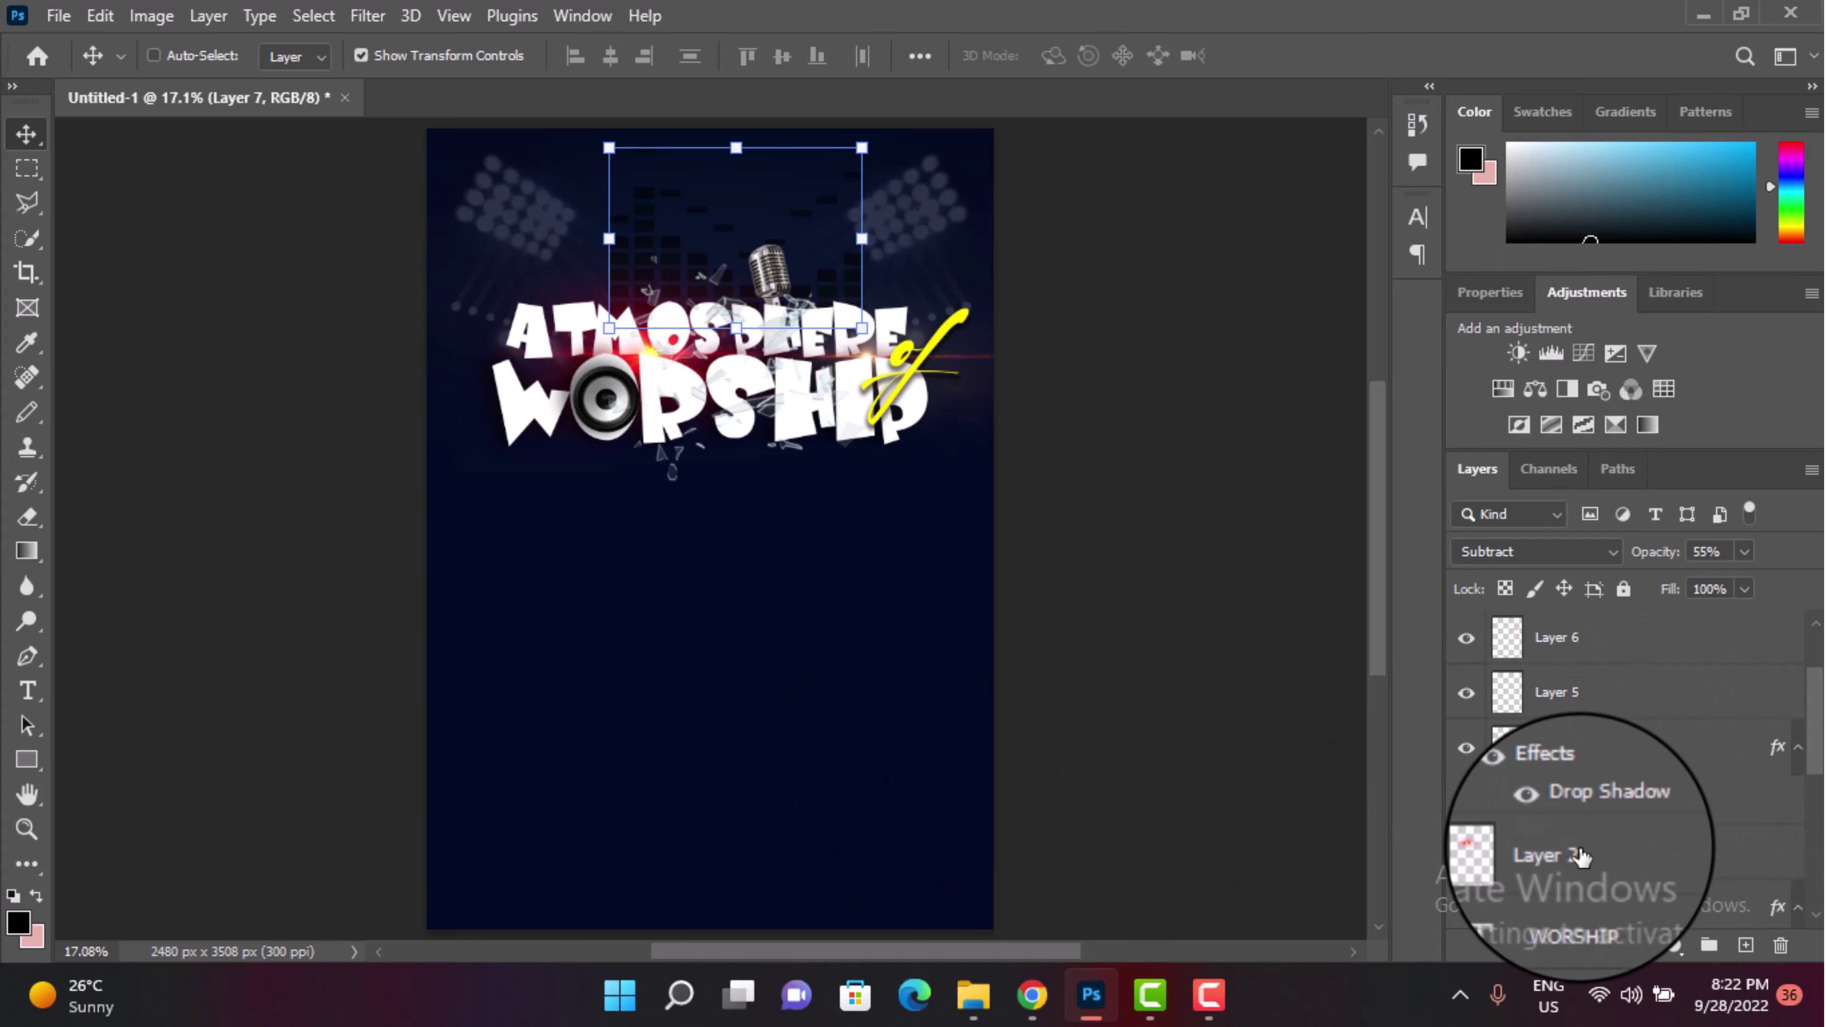
click(1580, 855)
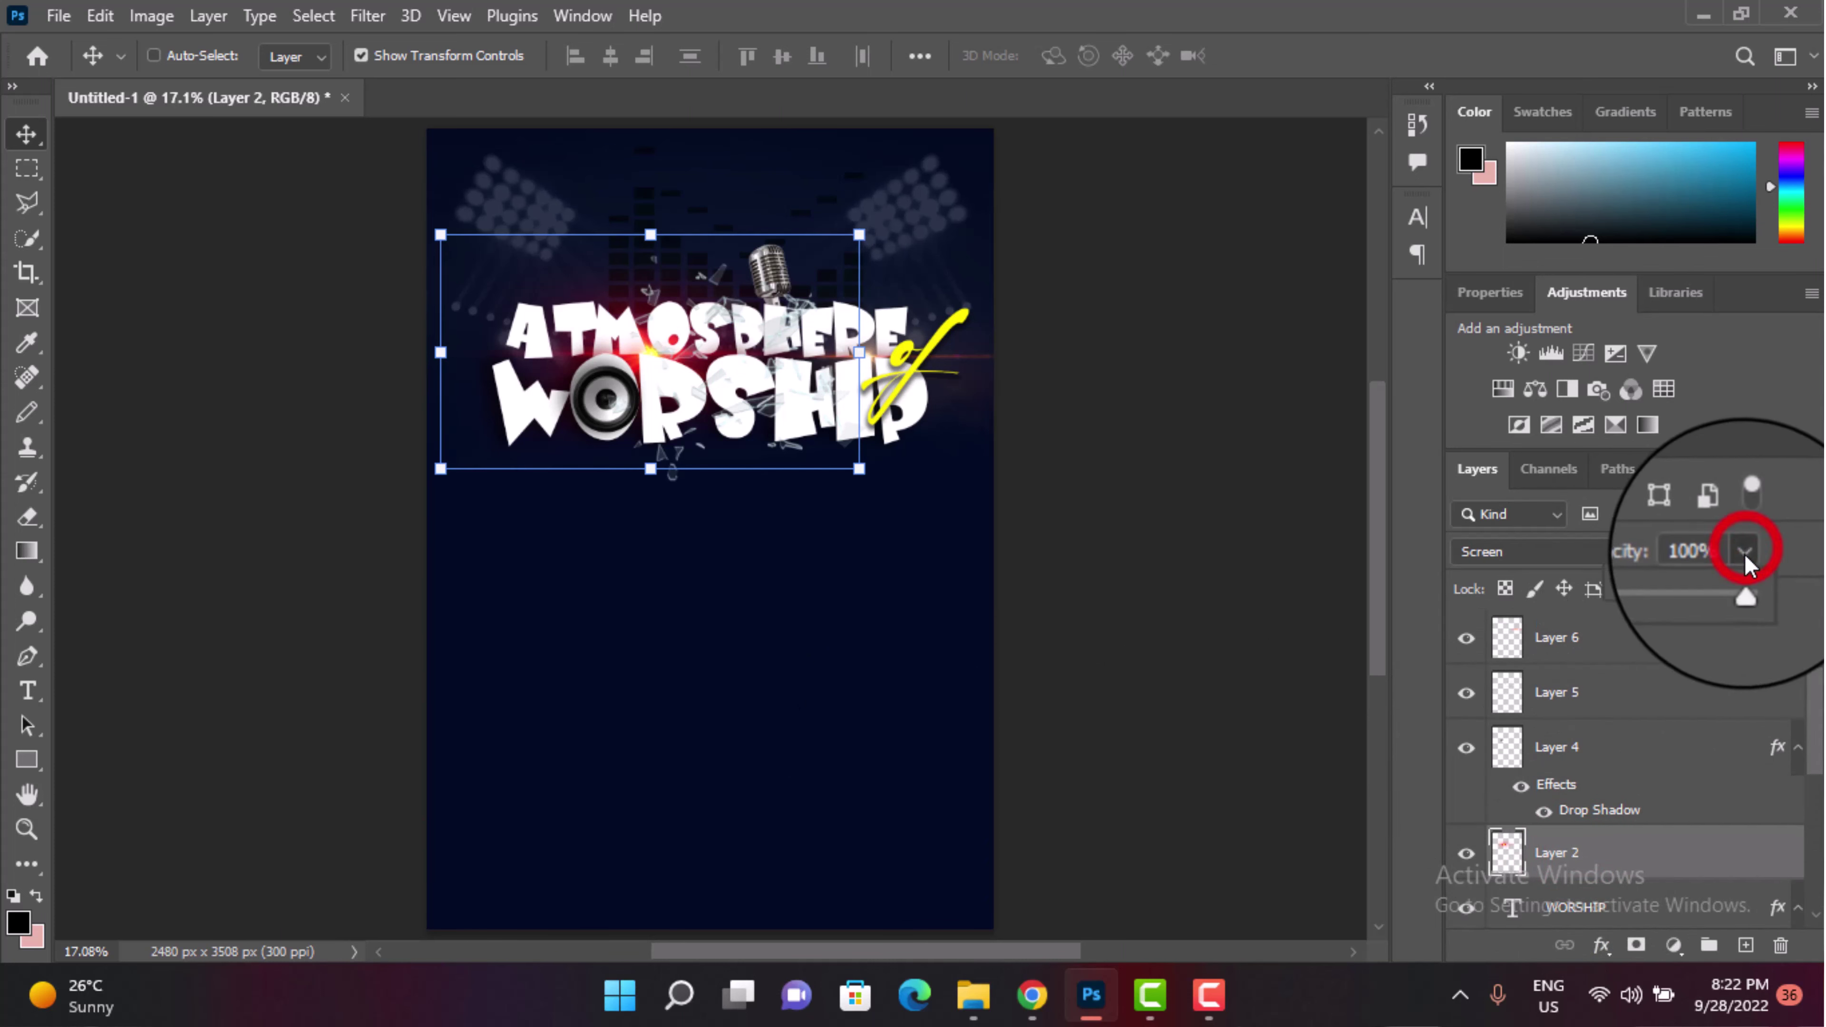
drag(1746, 597, 1707, 584)
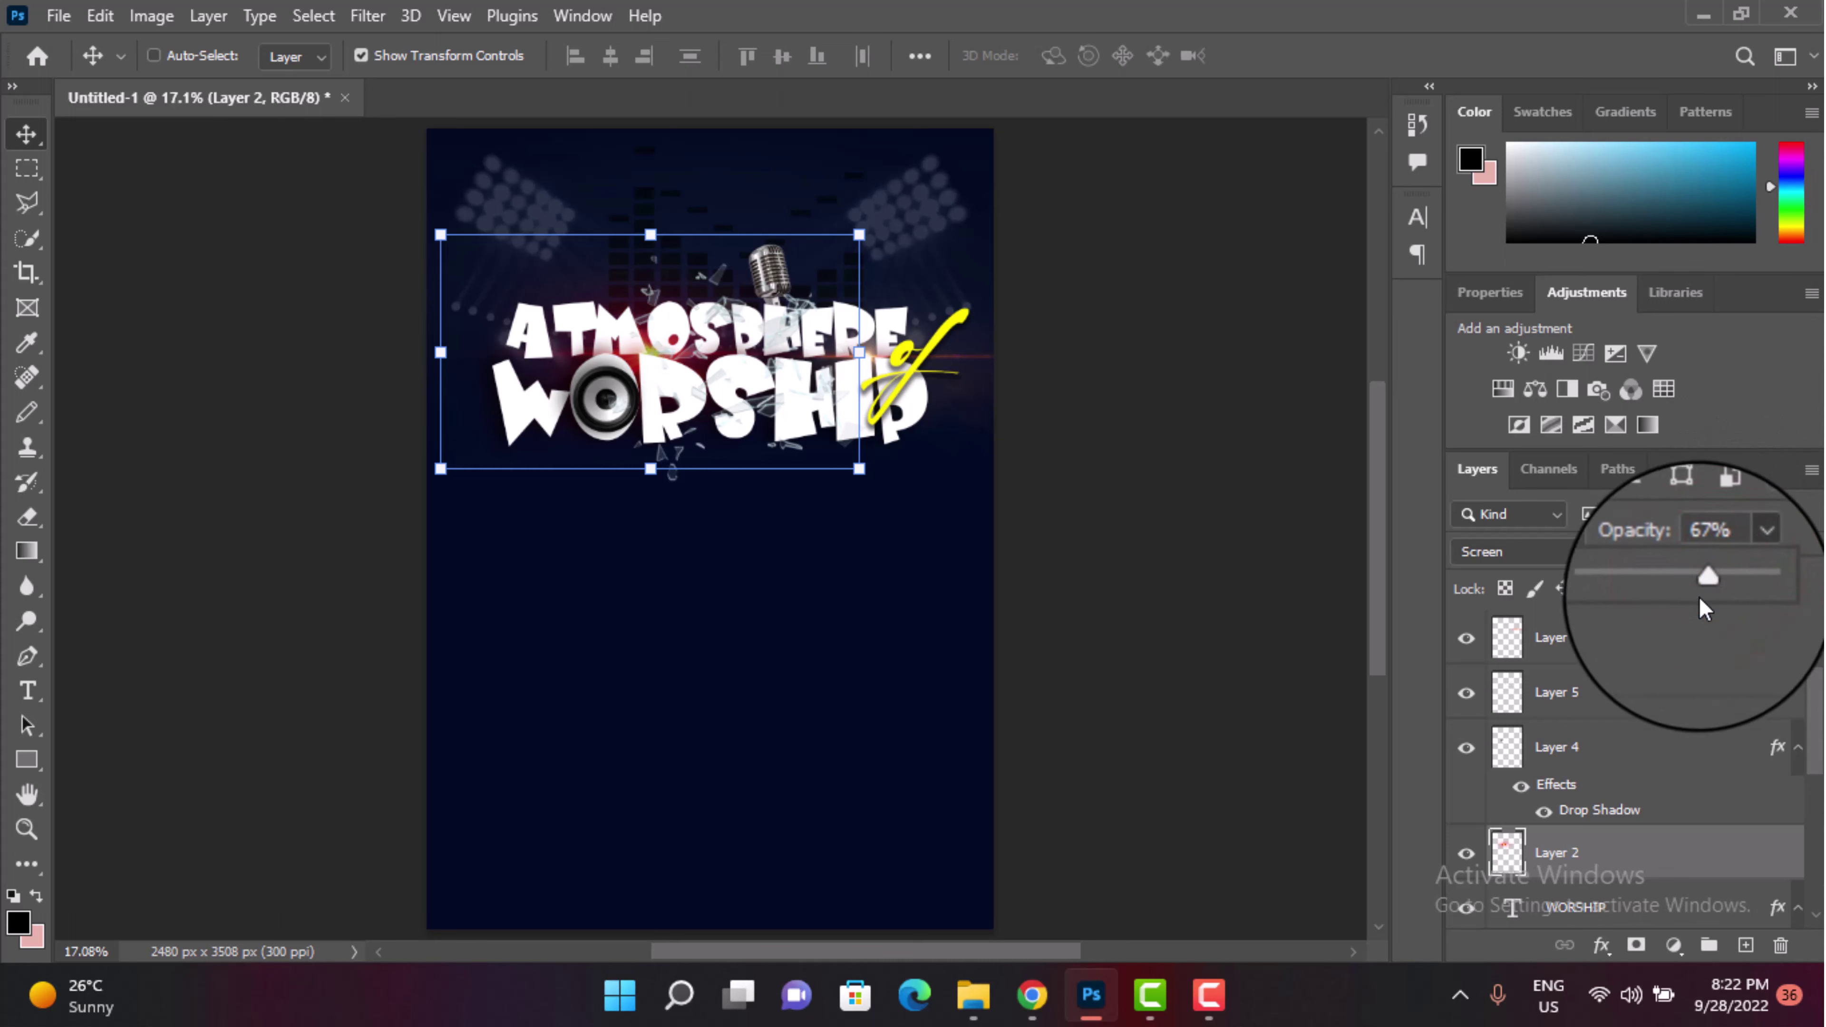
Step: Select the speaker Layer 4 and reopen its Drop Shadow settings
scroll(1598, 787, down, 2)
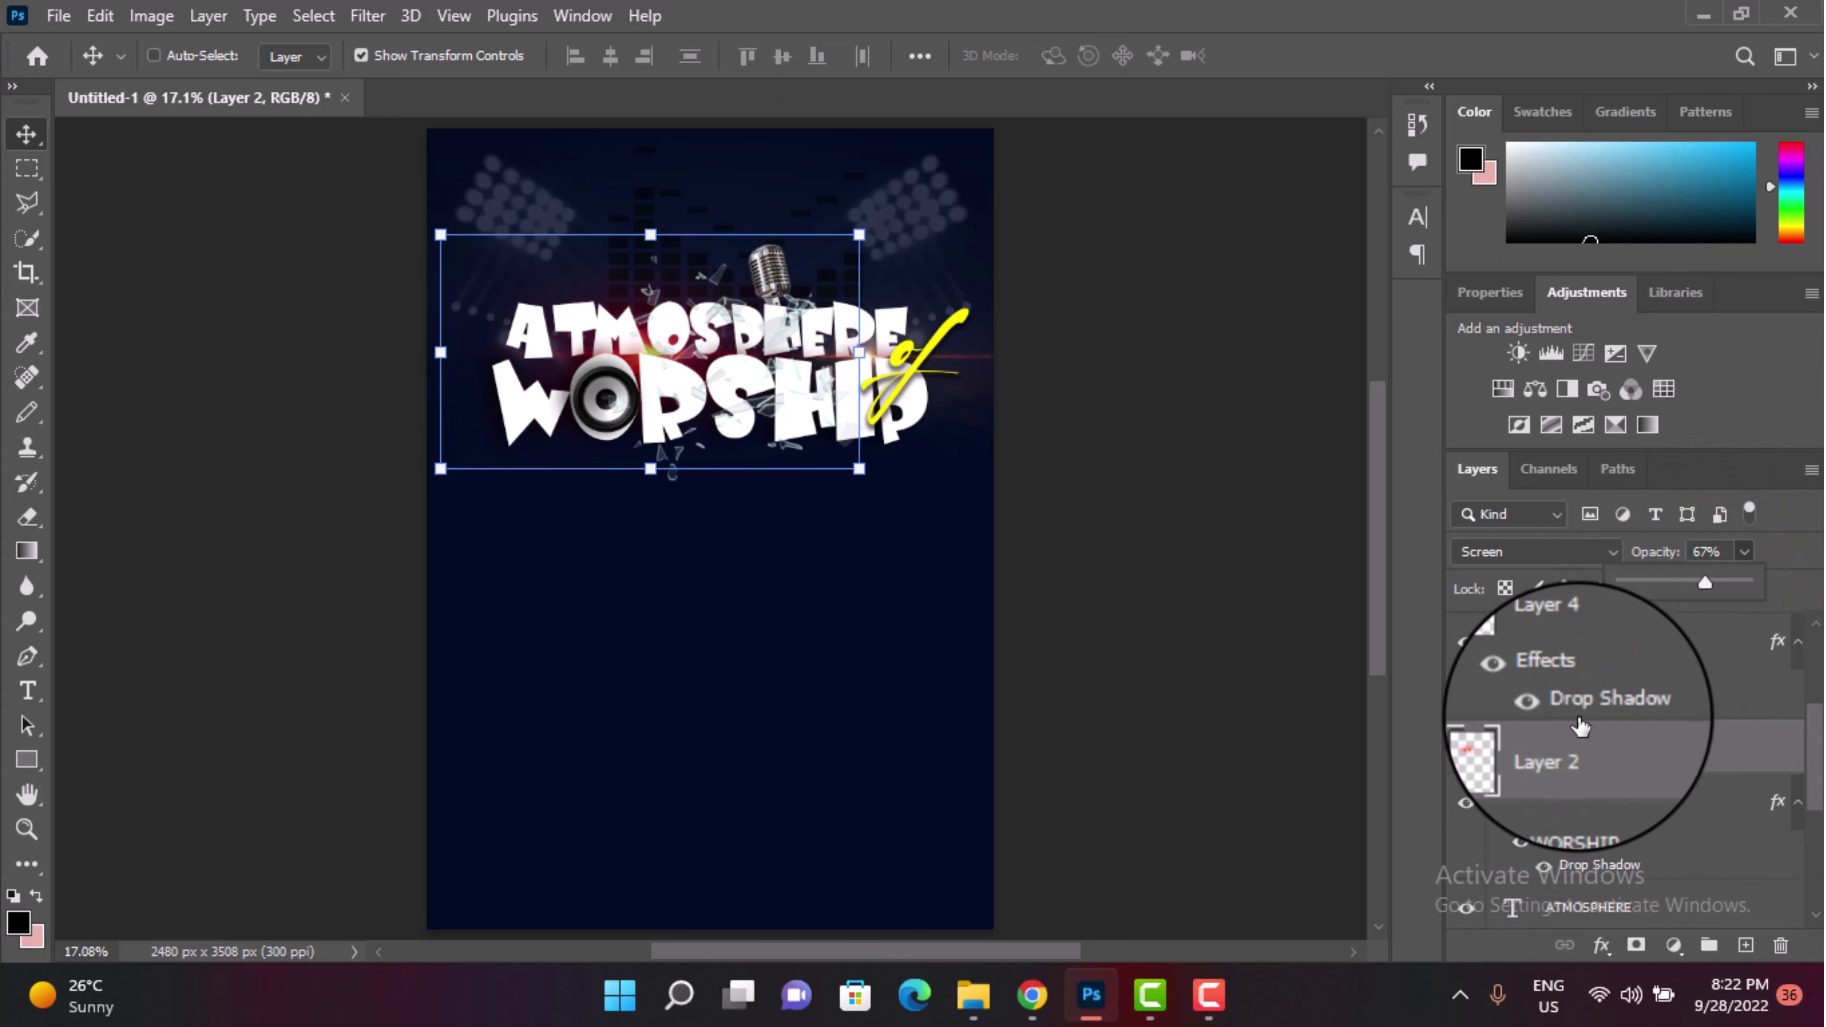
scroll(1550, 814, up, 3)
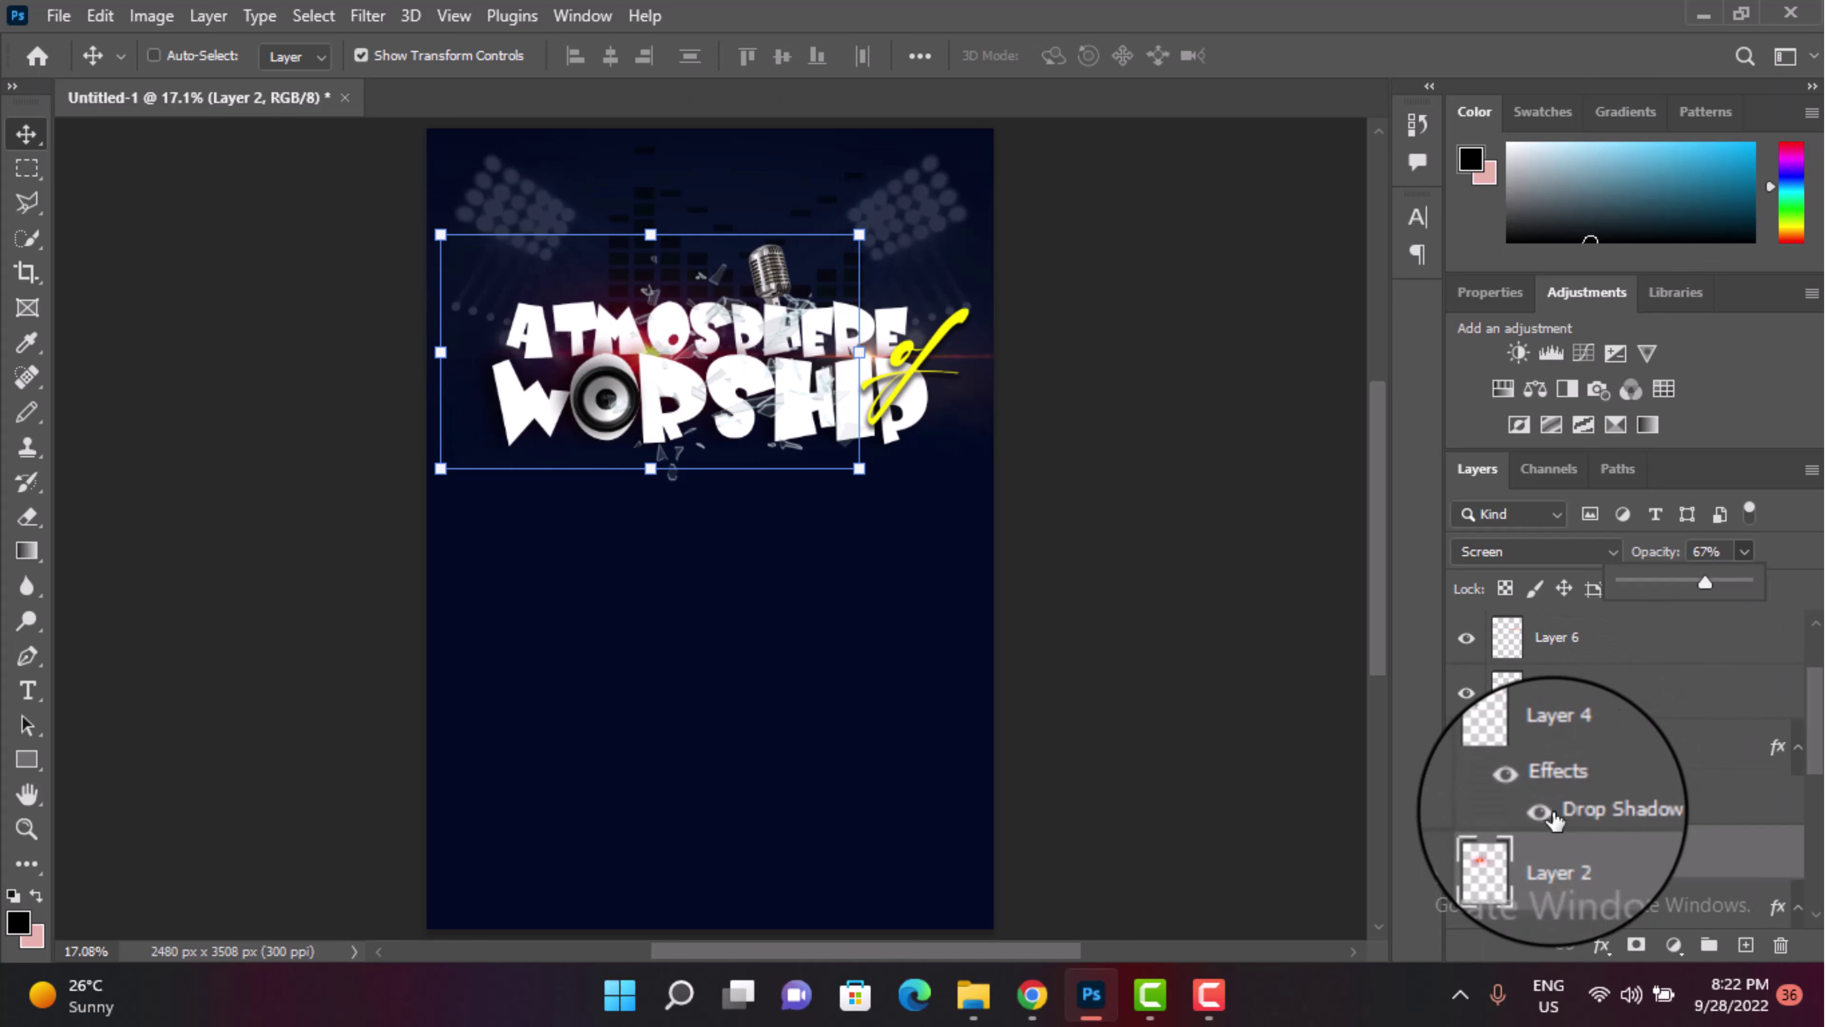
click(1569, 745)
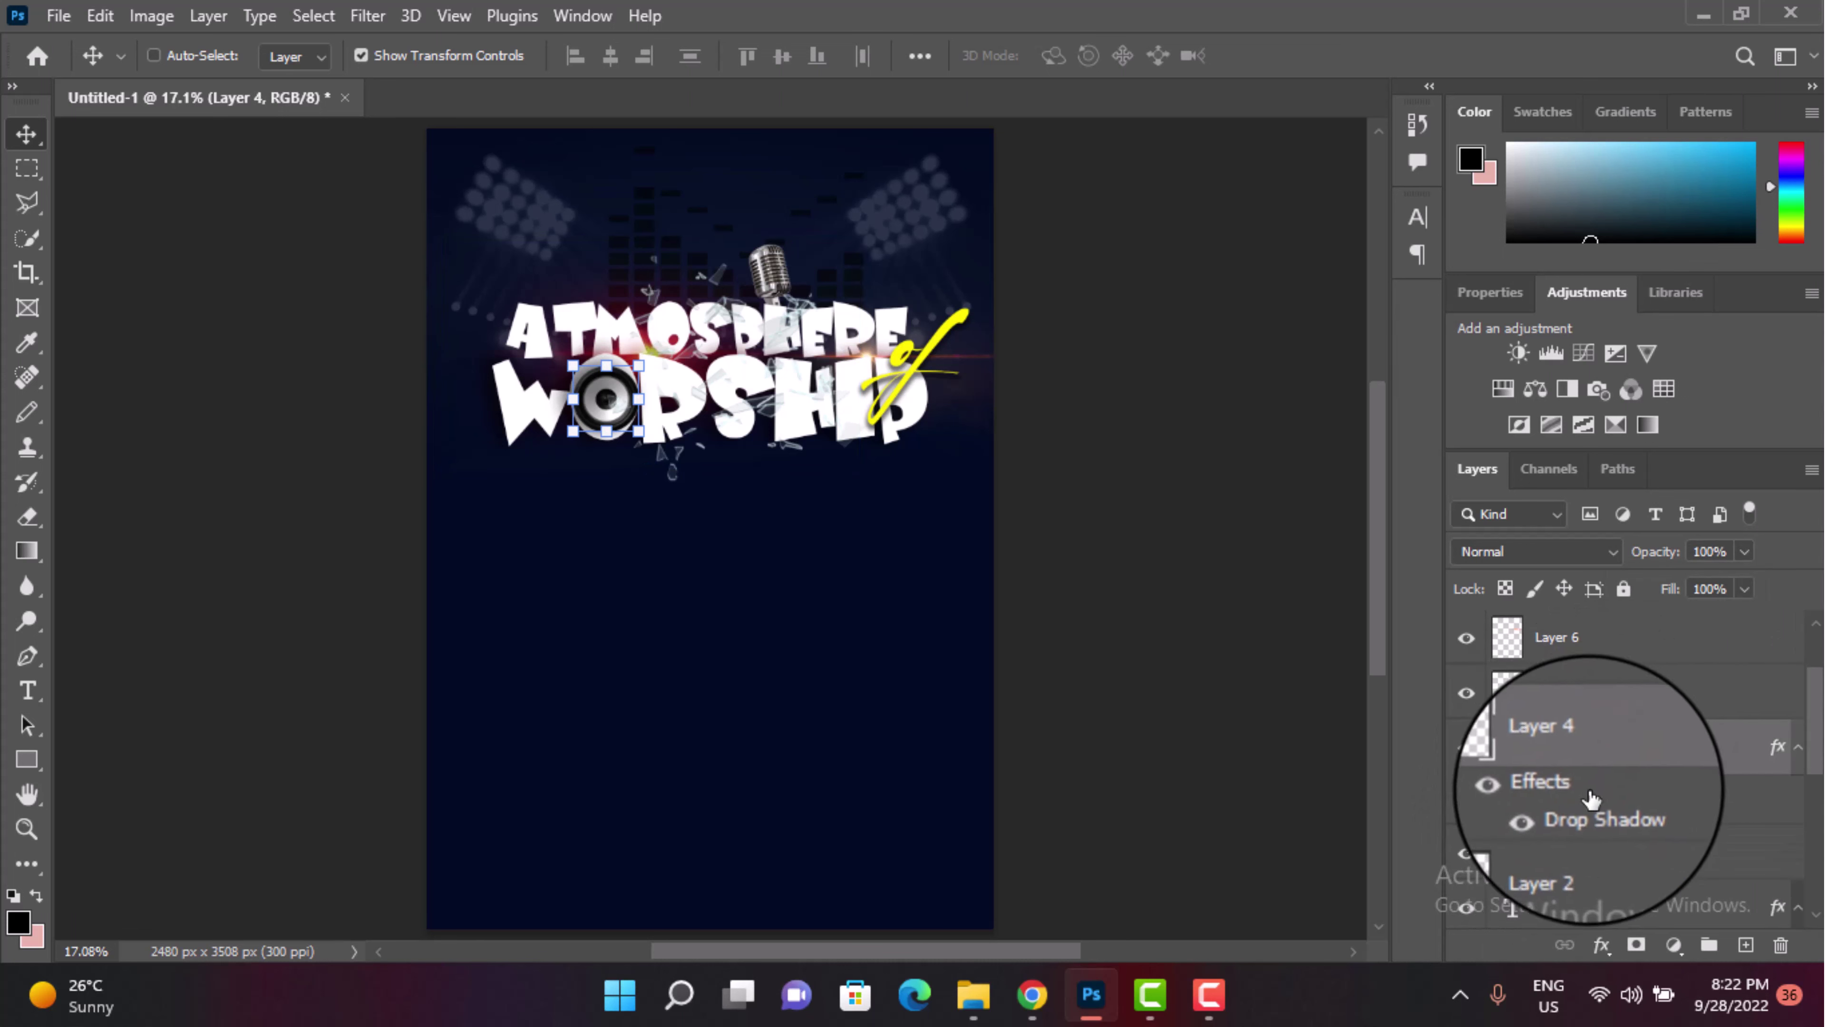
click(1586, 813)
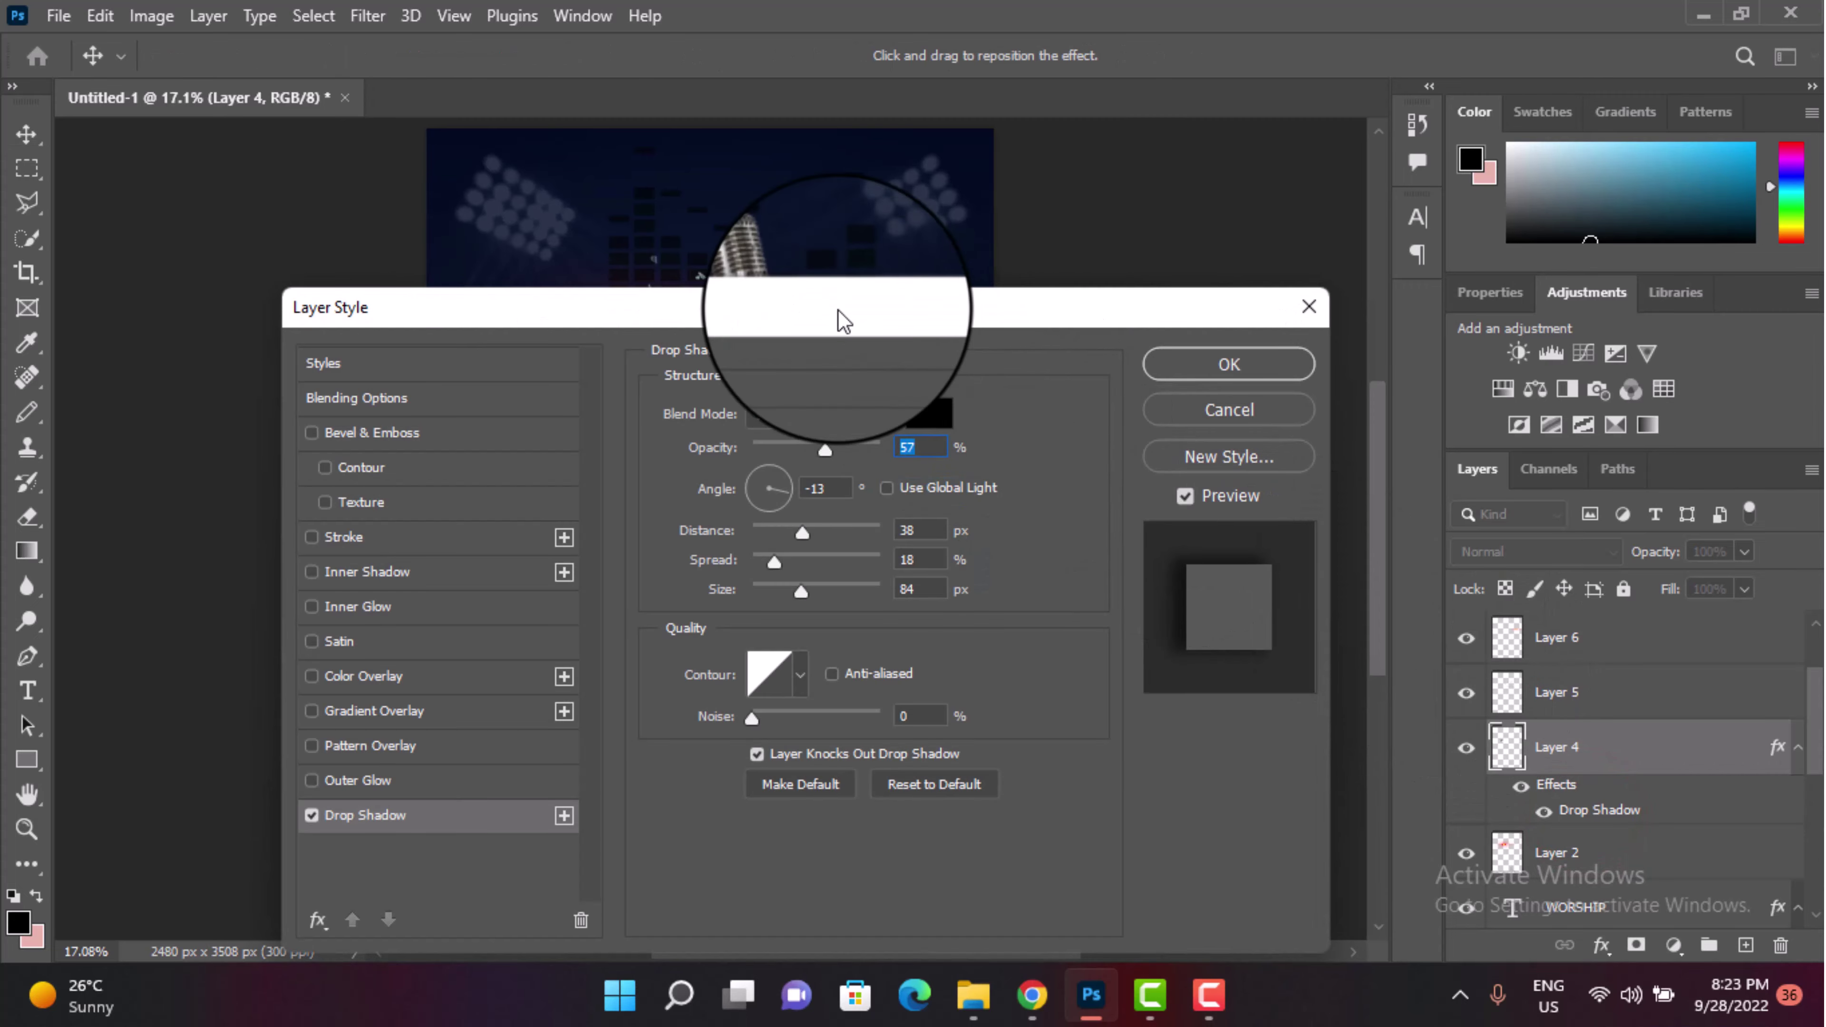
Step: Reduce the speaker Layer 4 drop shadow opacity to 18% and apply it
mouse_move(837, 307)
mouse_down()
mouse_move(1361, 239)
mouse_move(1419, 110)
mouse_up()
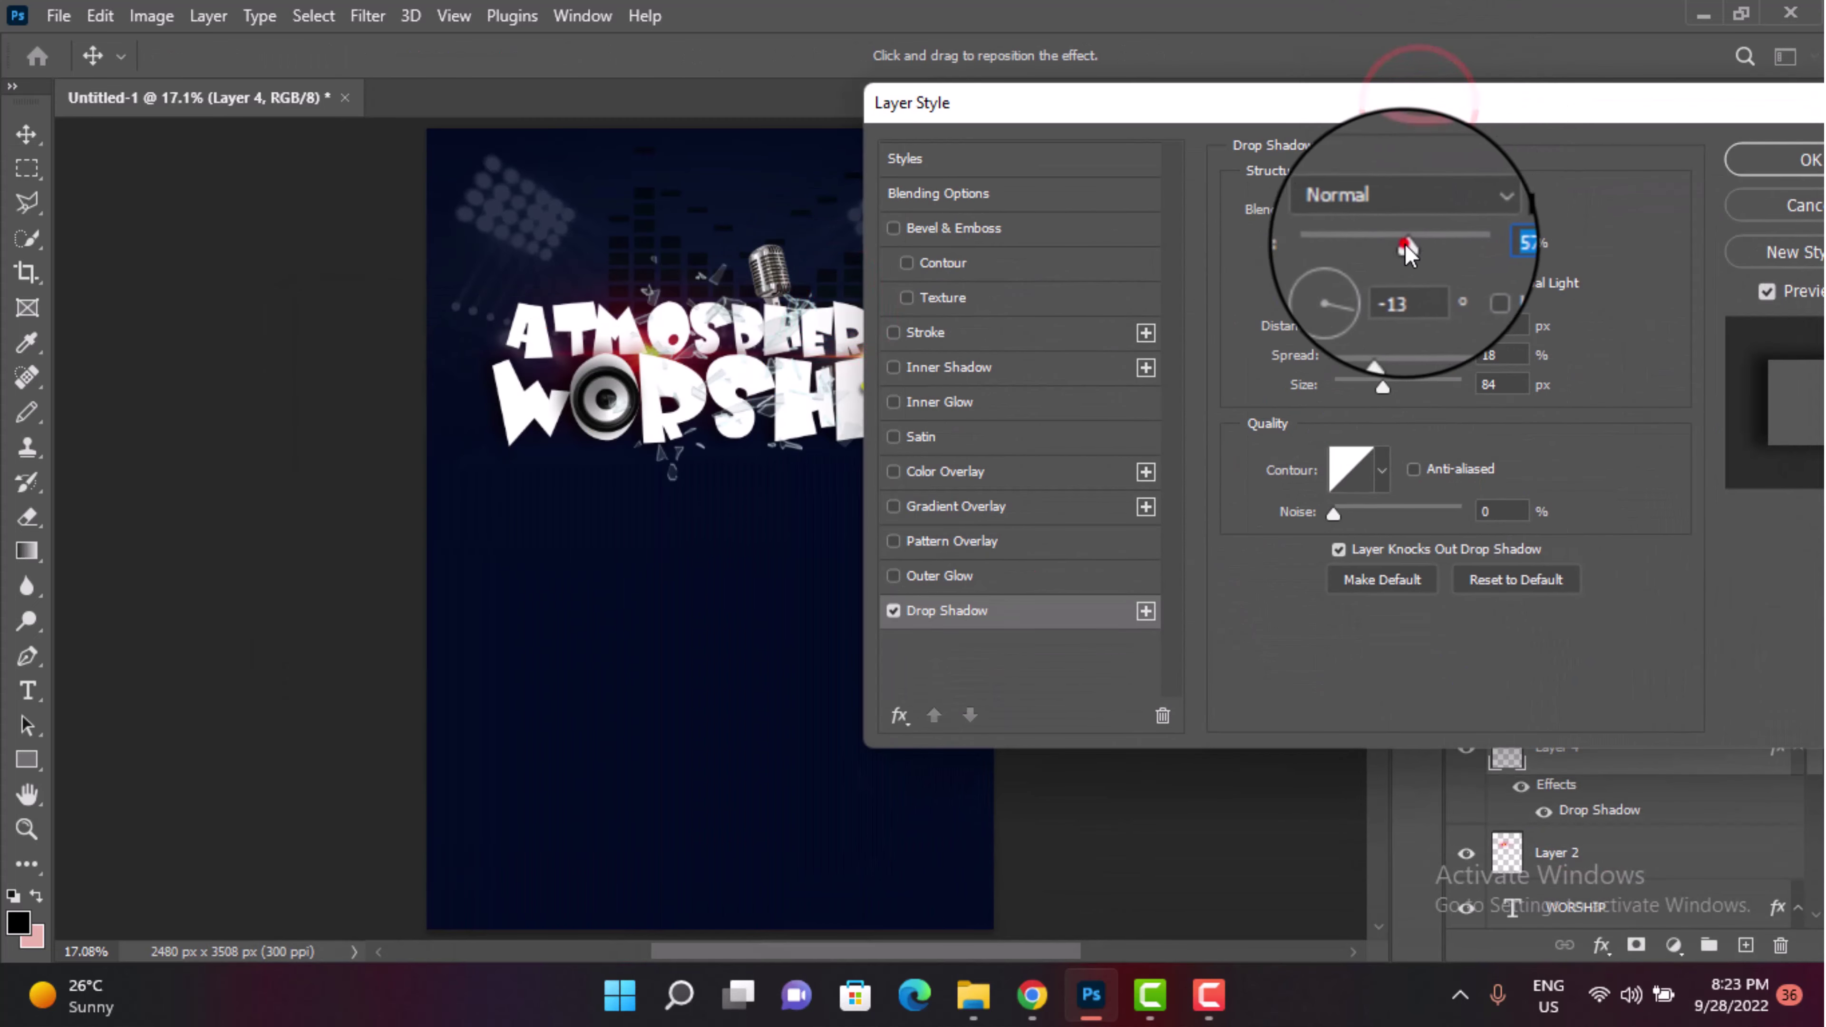
drag(1406, 242, 1364, 244)
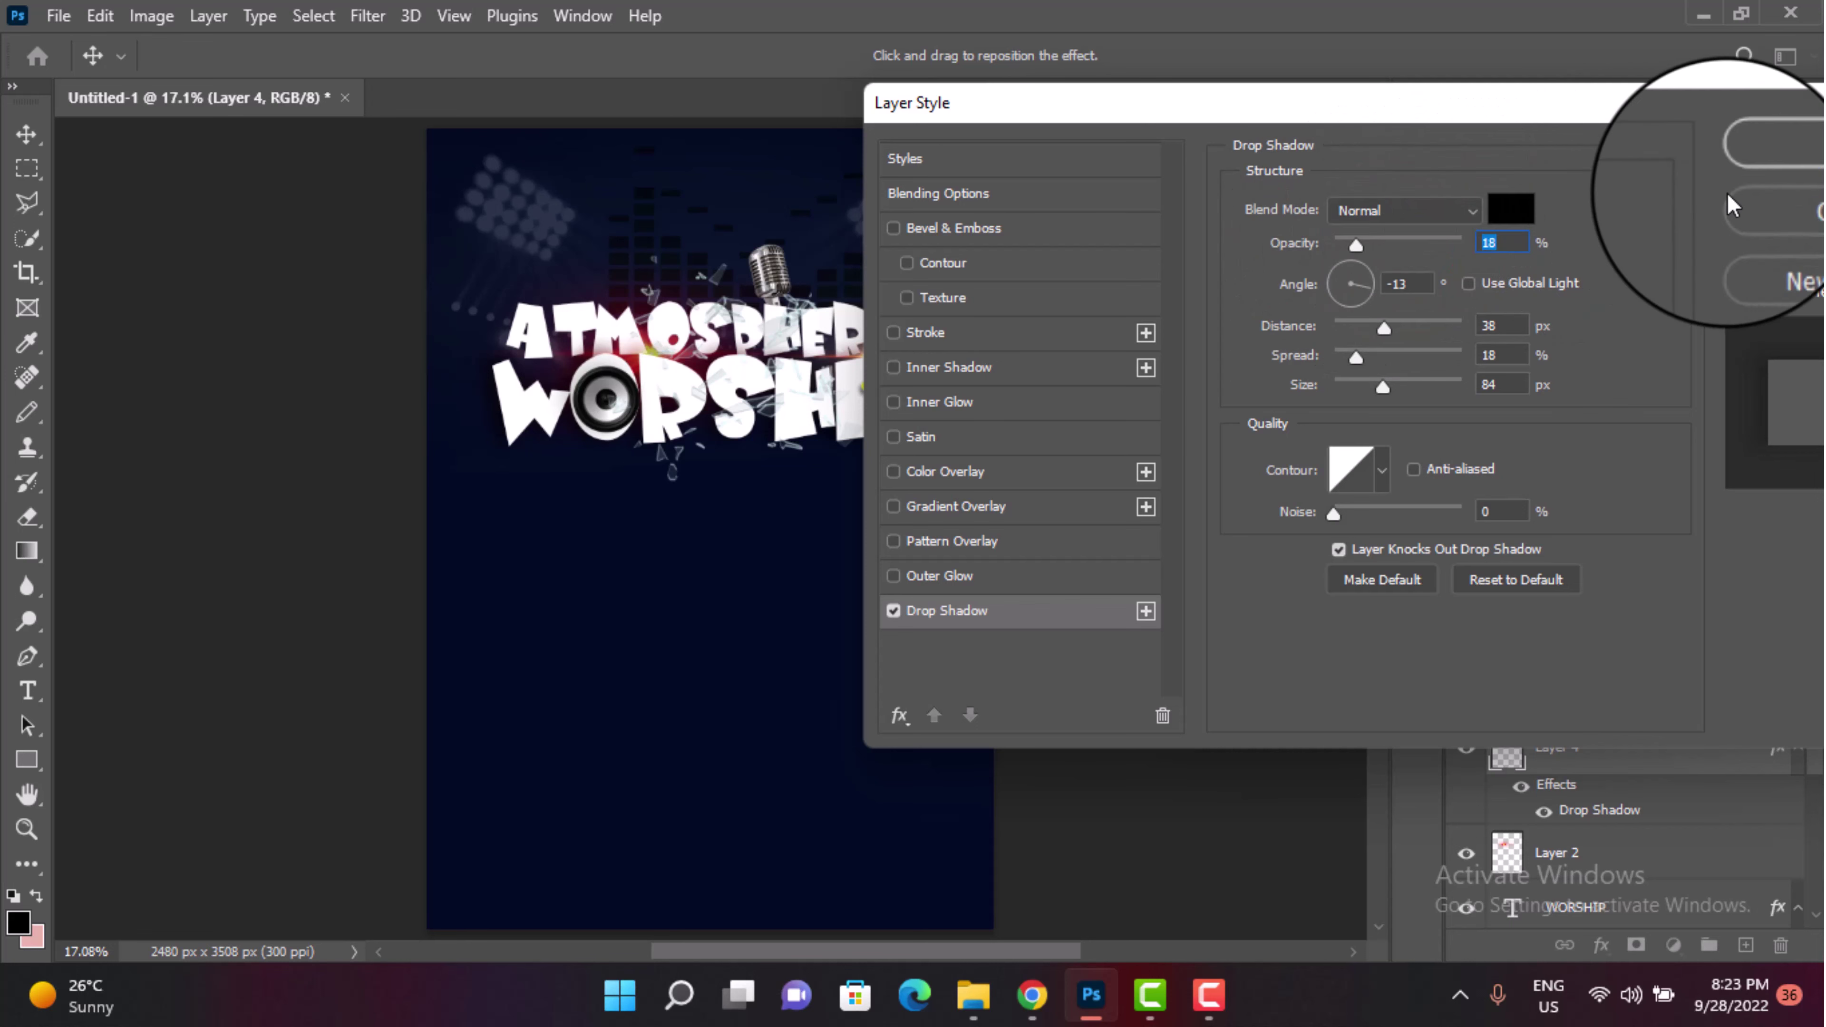
click(1780, 155)
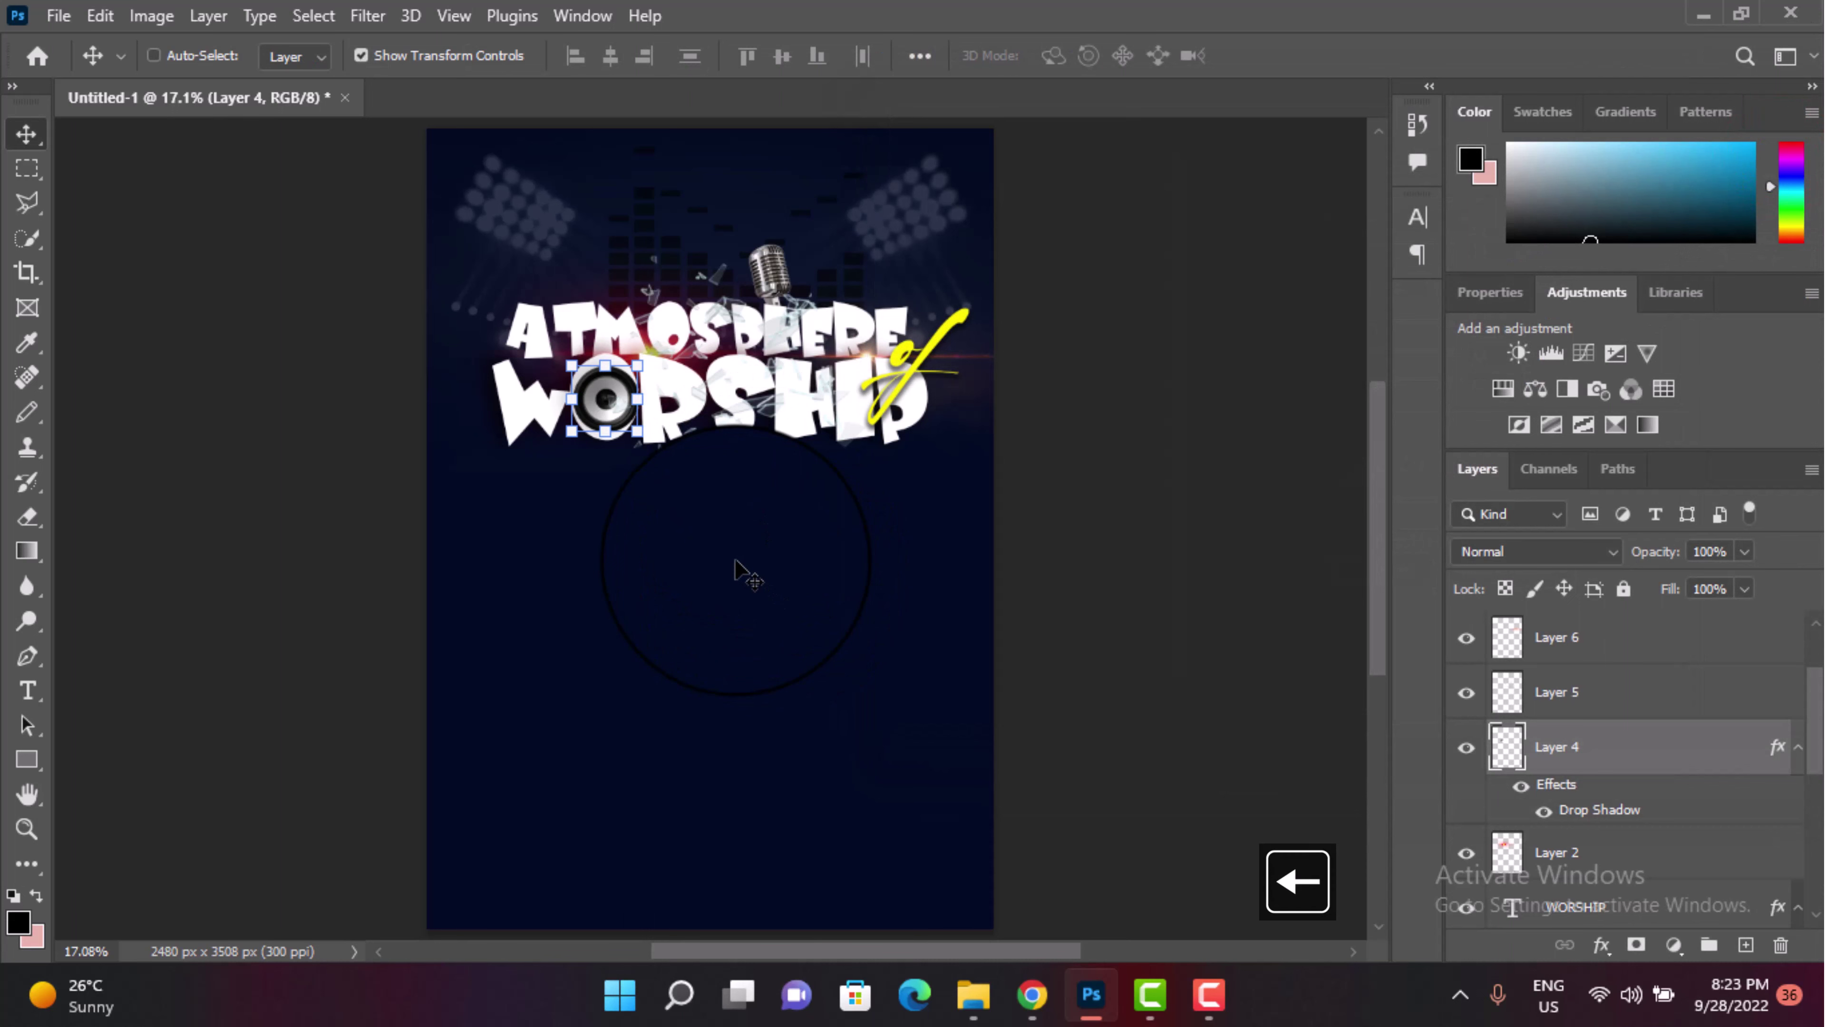
key(Left)
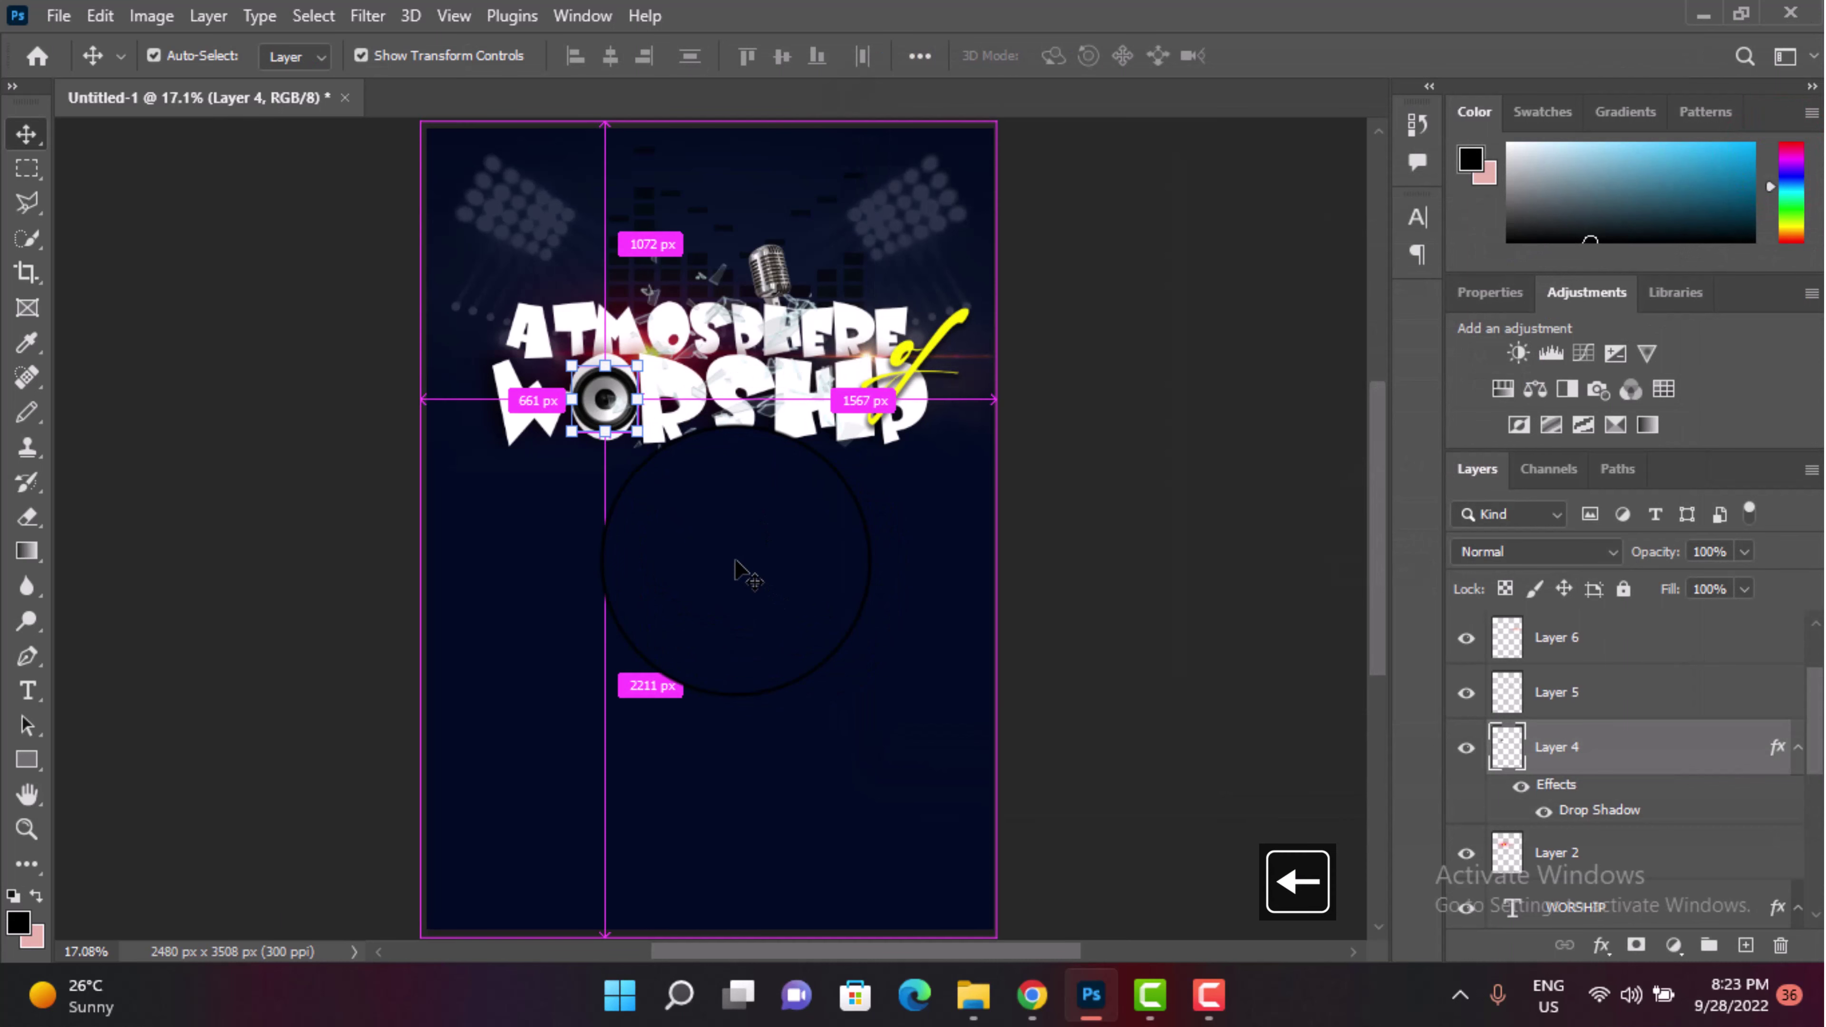
key(ctrl+equal)
key(ctrl+equal)
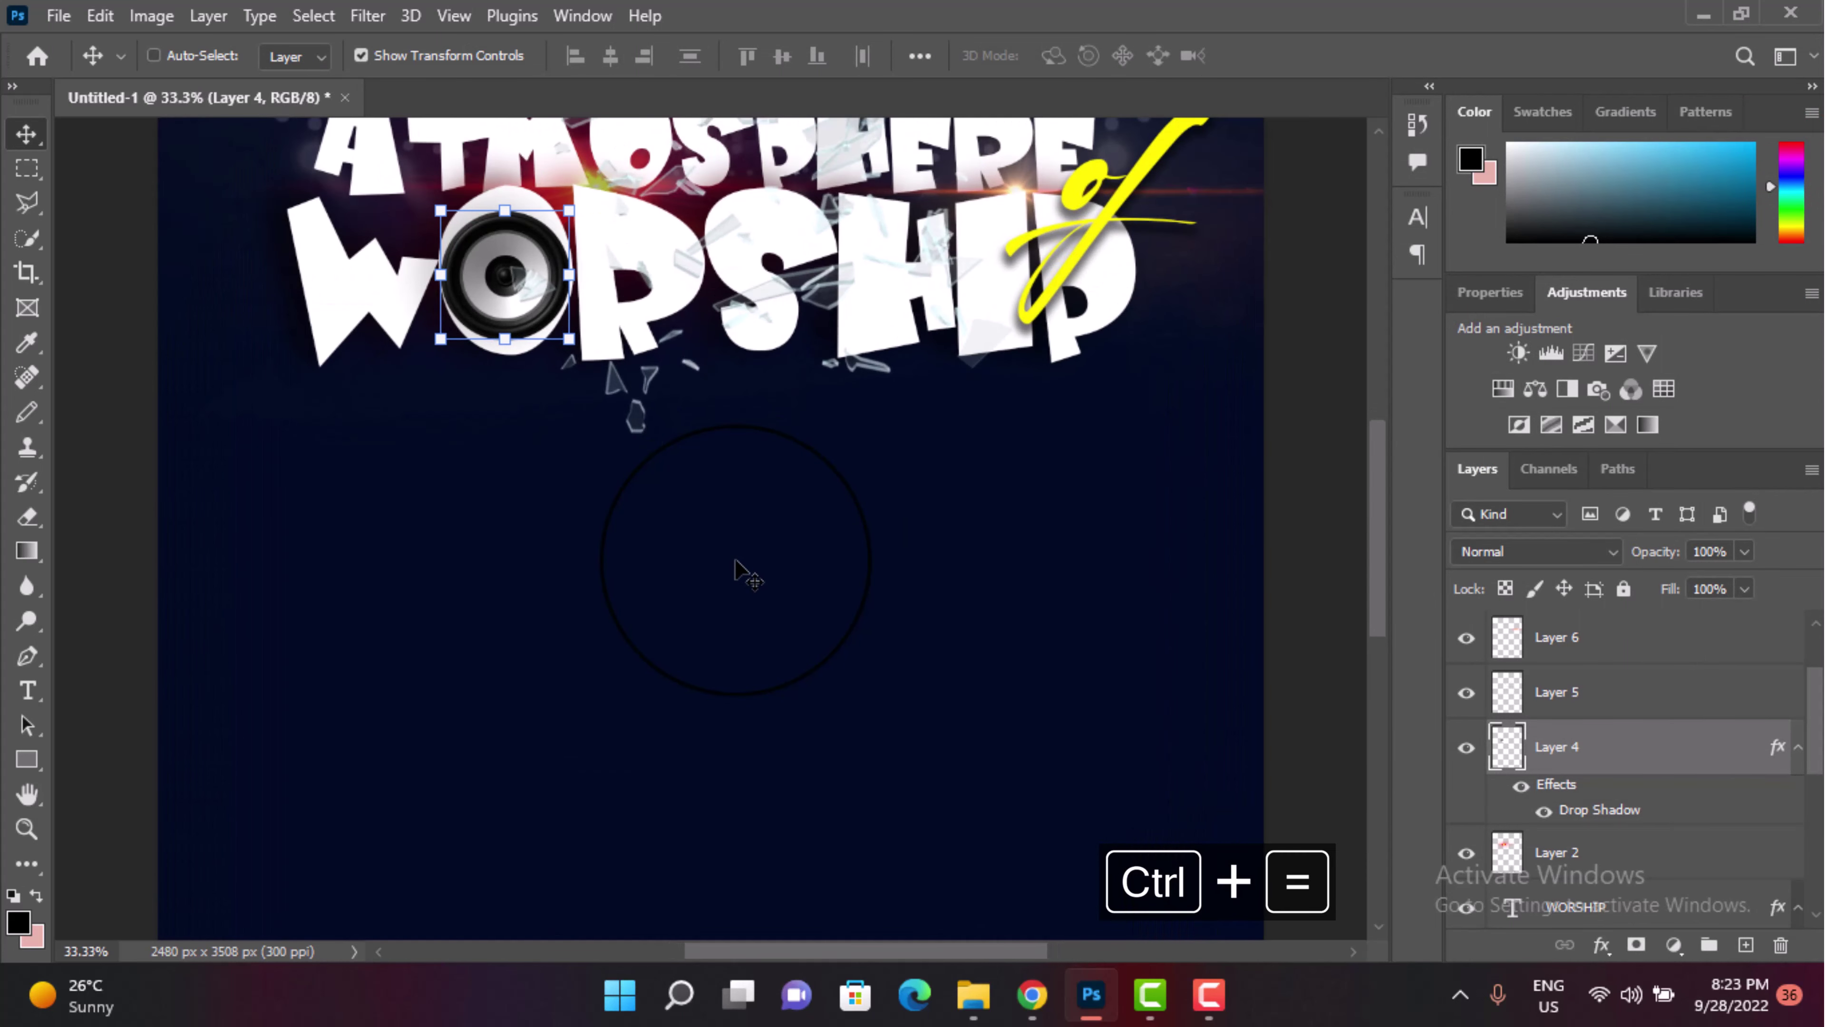
key(ctrl+0)
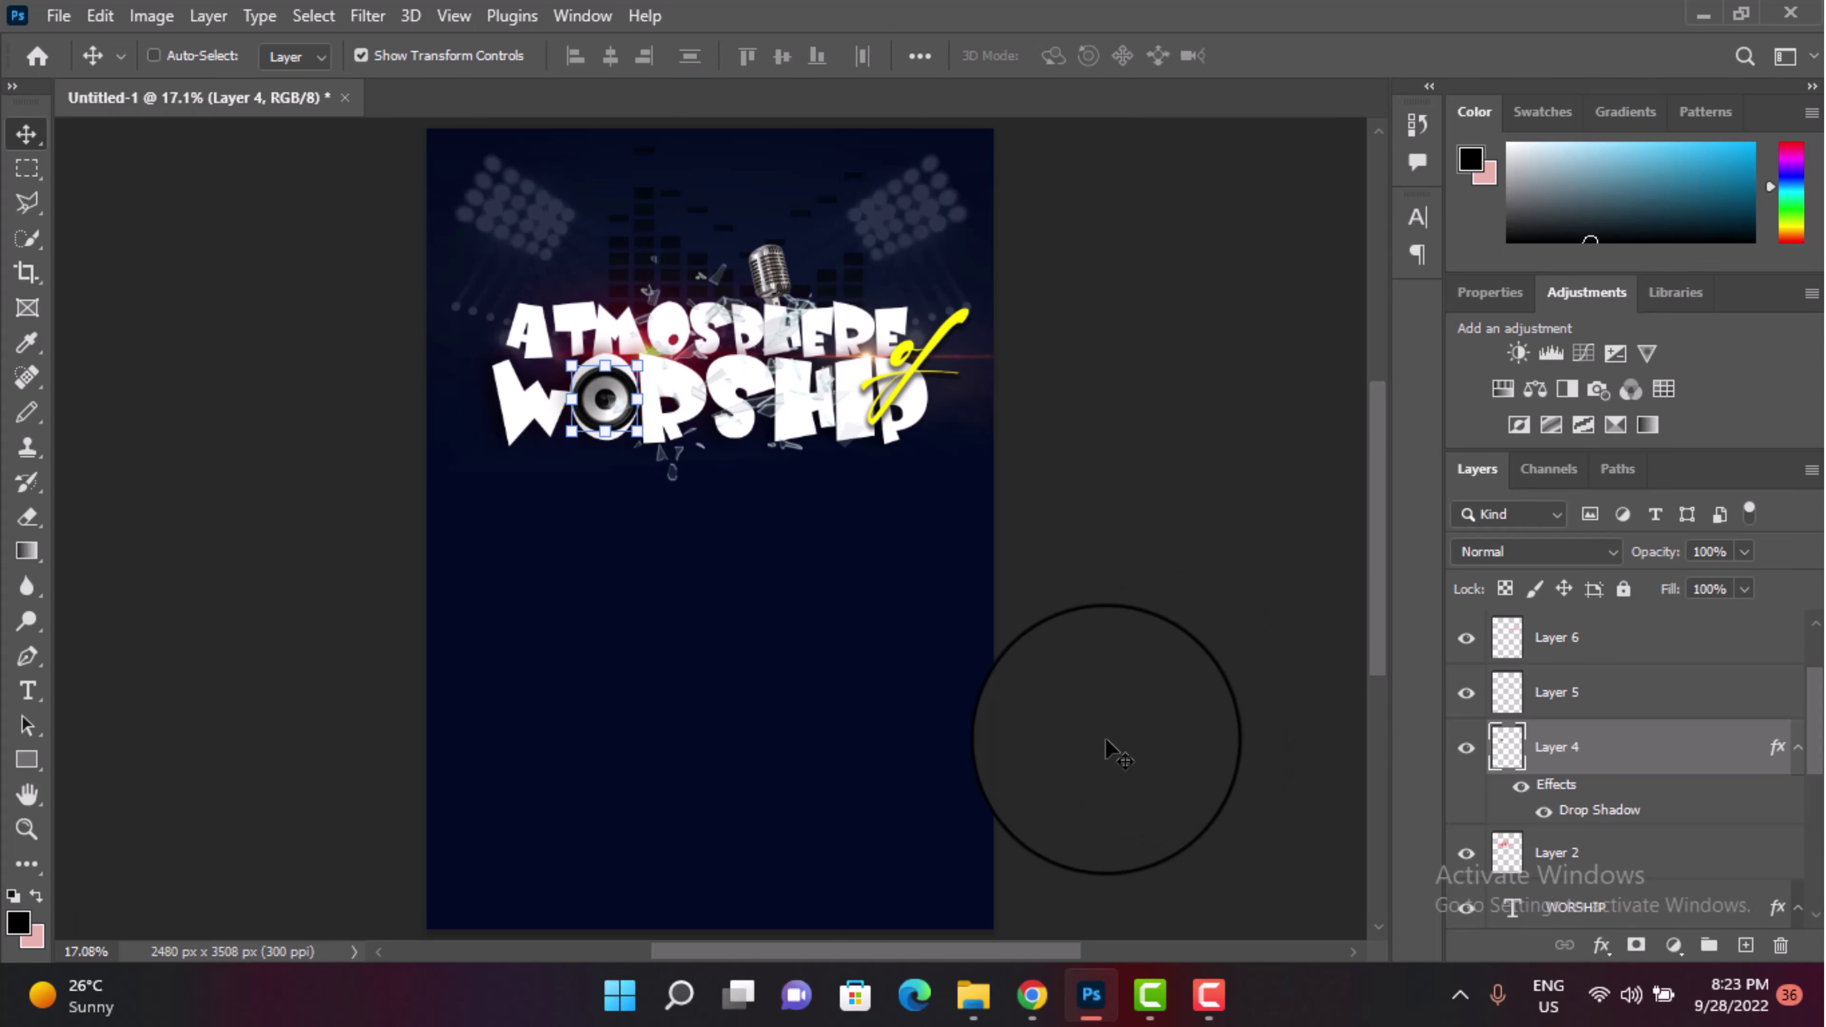
click(904, 772)
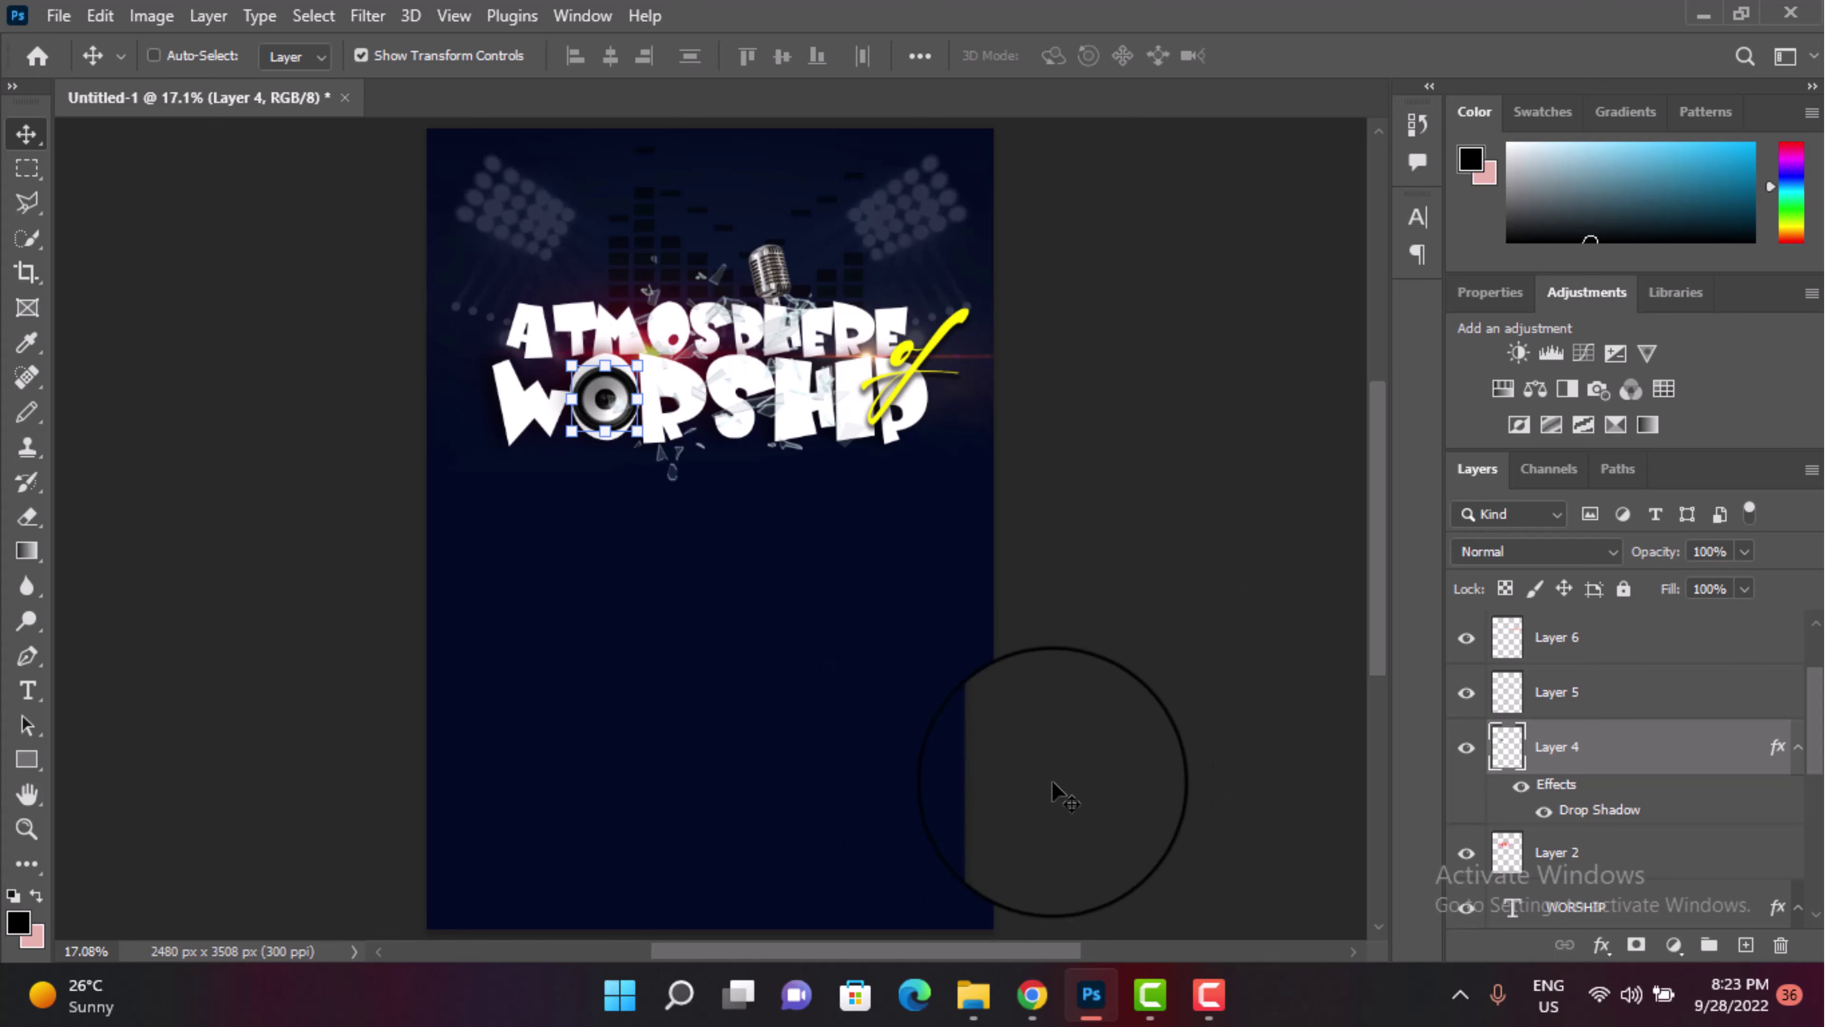
click(1215, 1003)
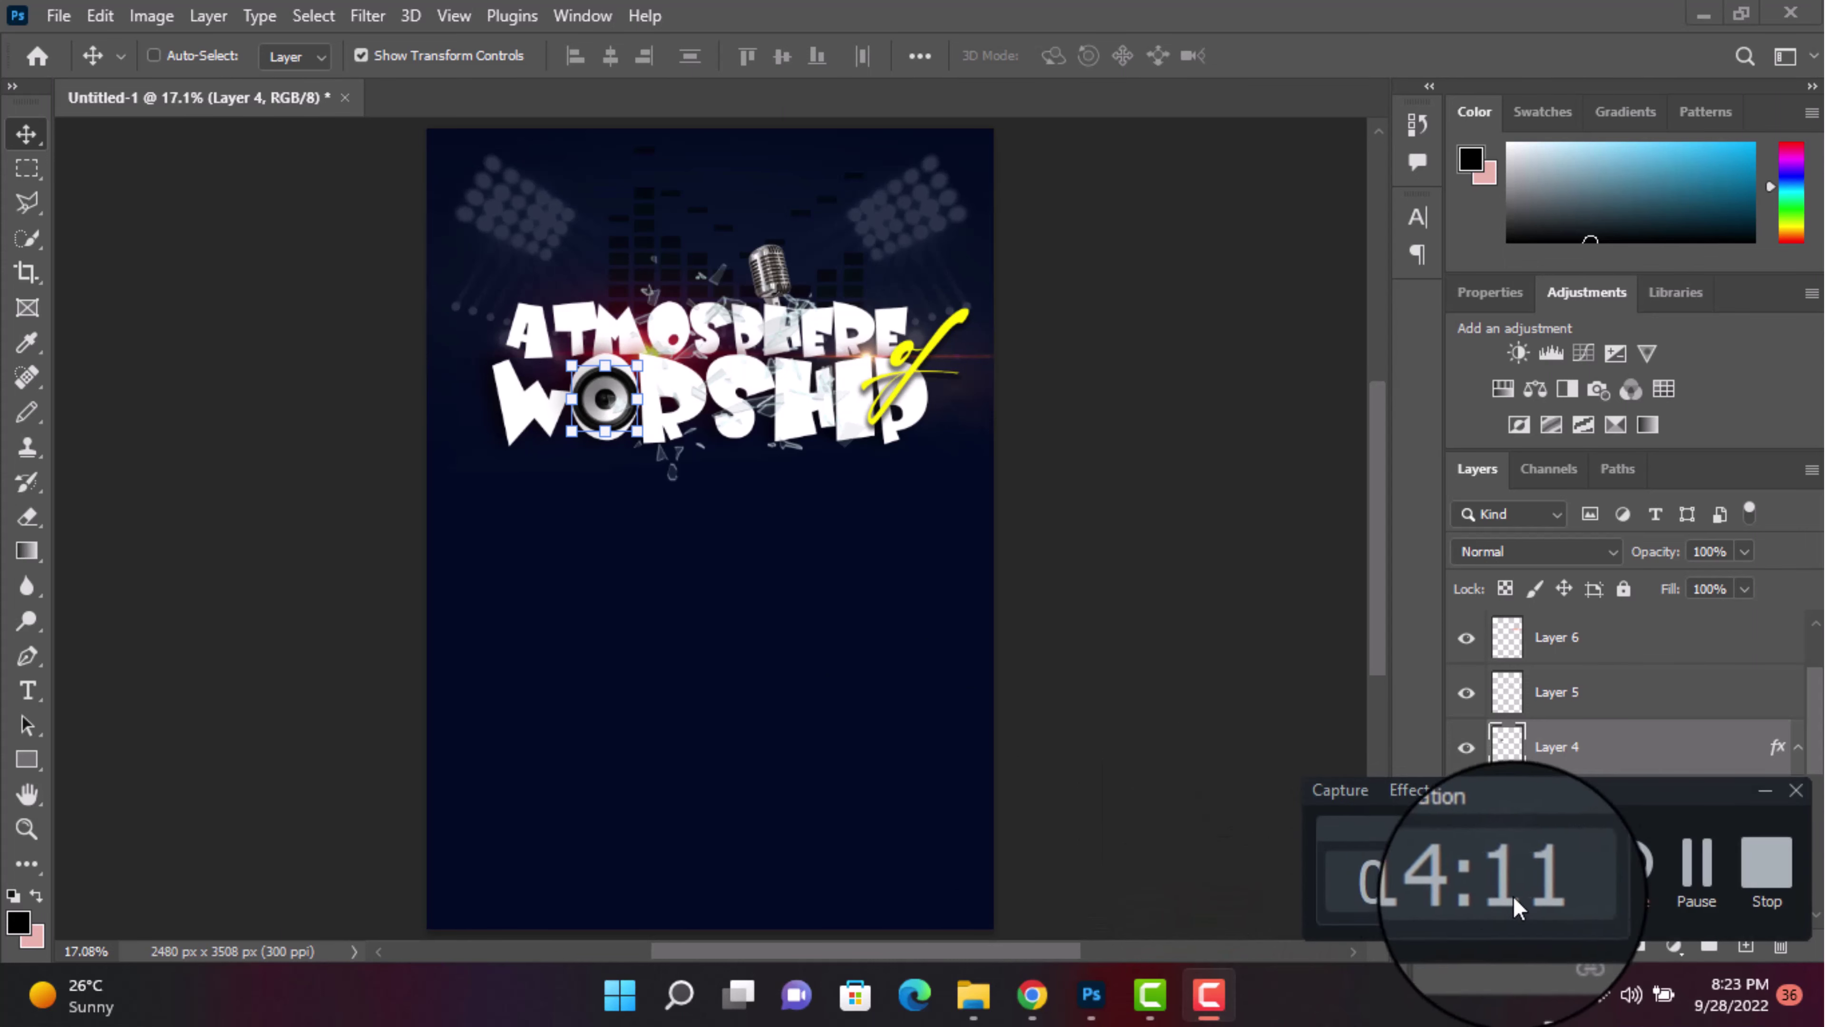
Step: In the worship flyer, select the 3.0 text and gold badge layers and drag them toward the poster
click(1683, 874)
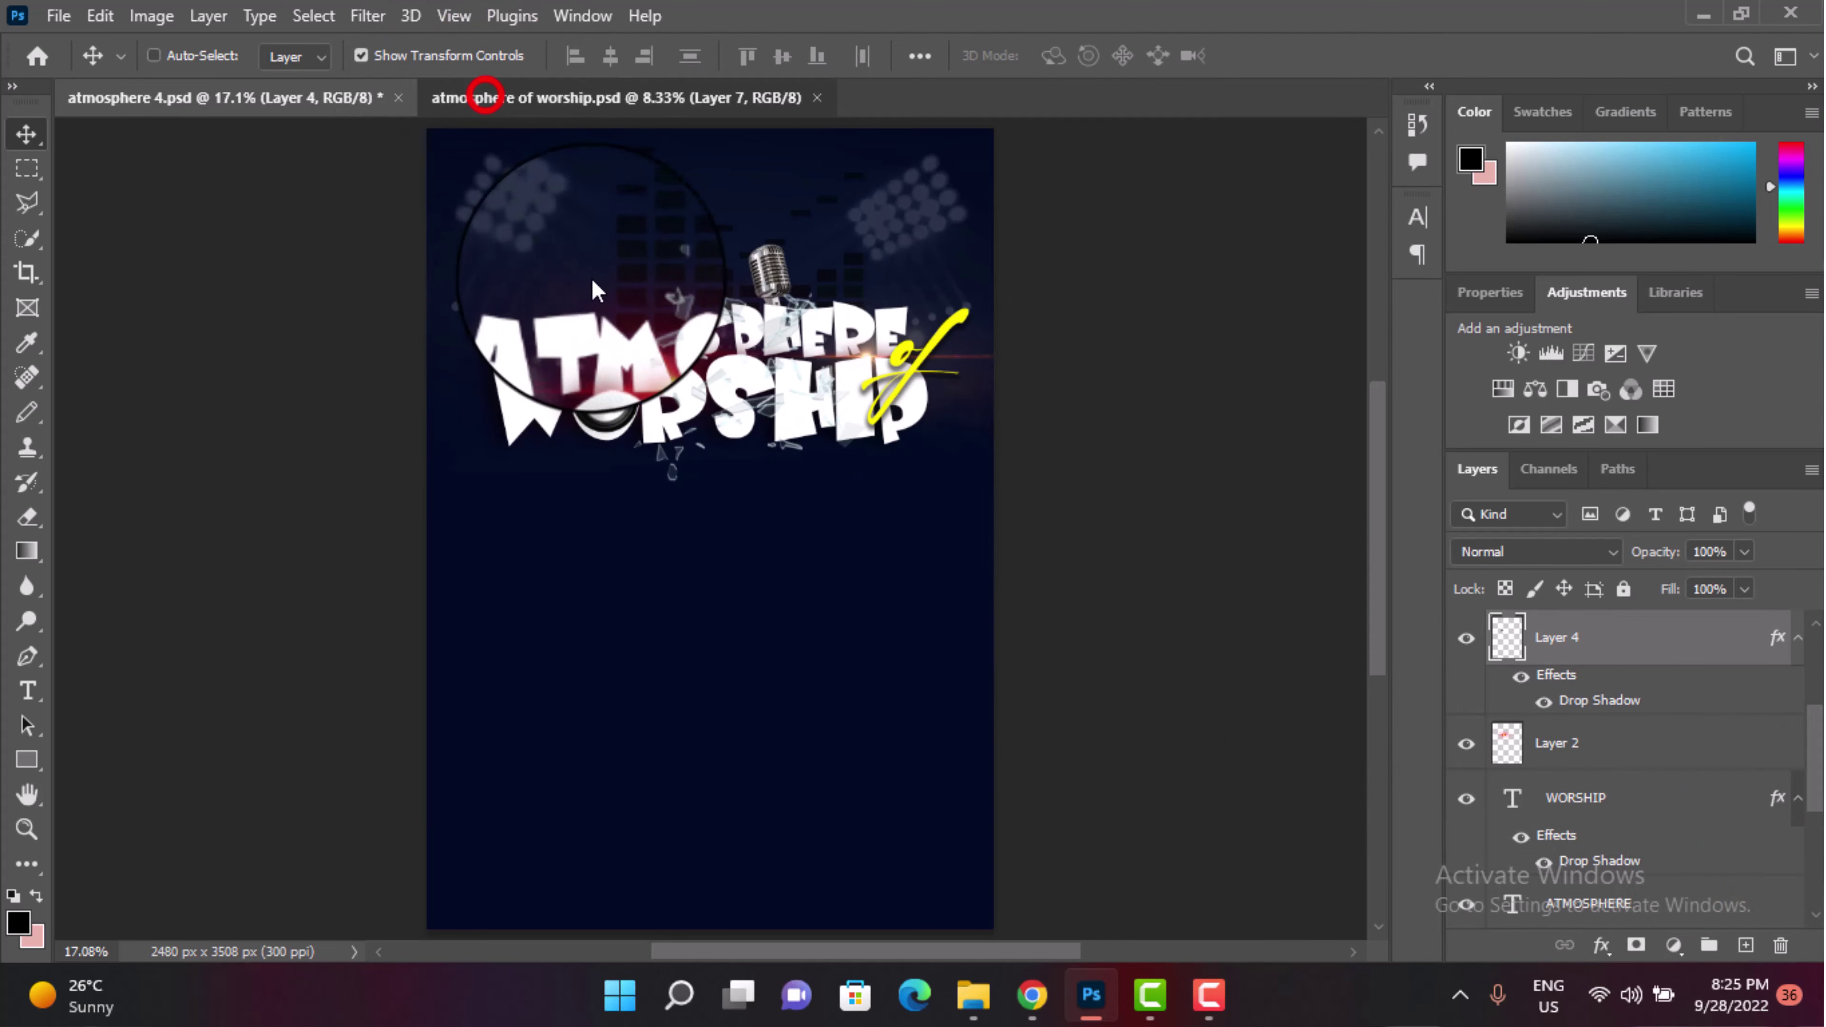
click(481, 98)
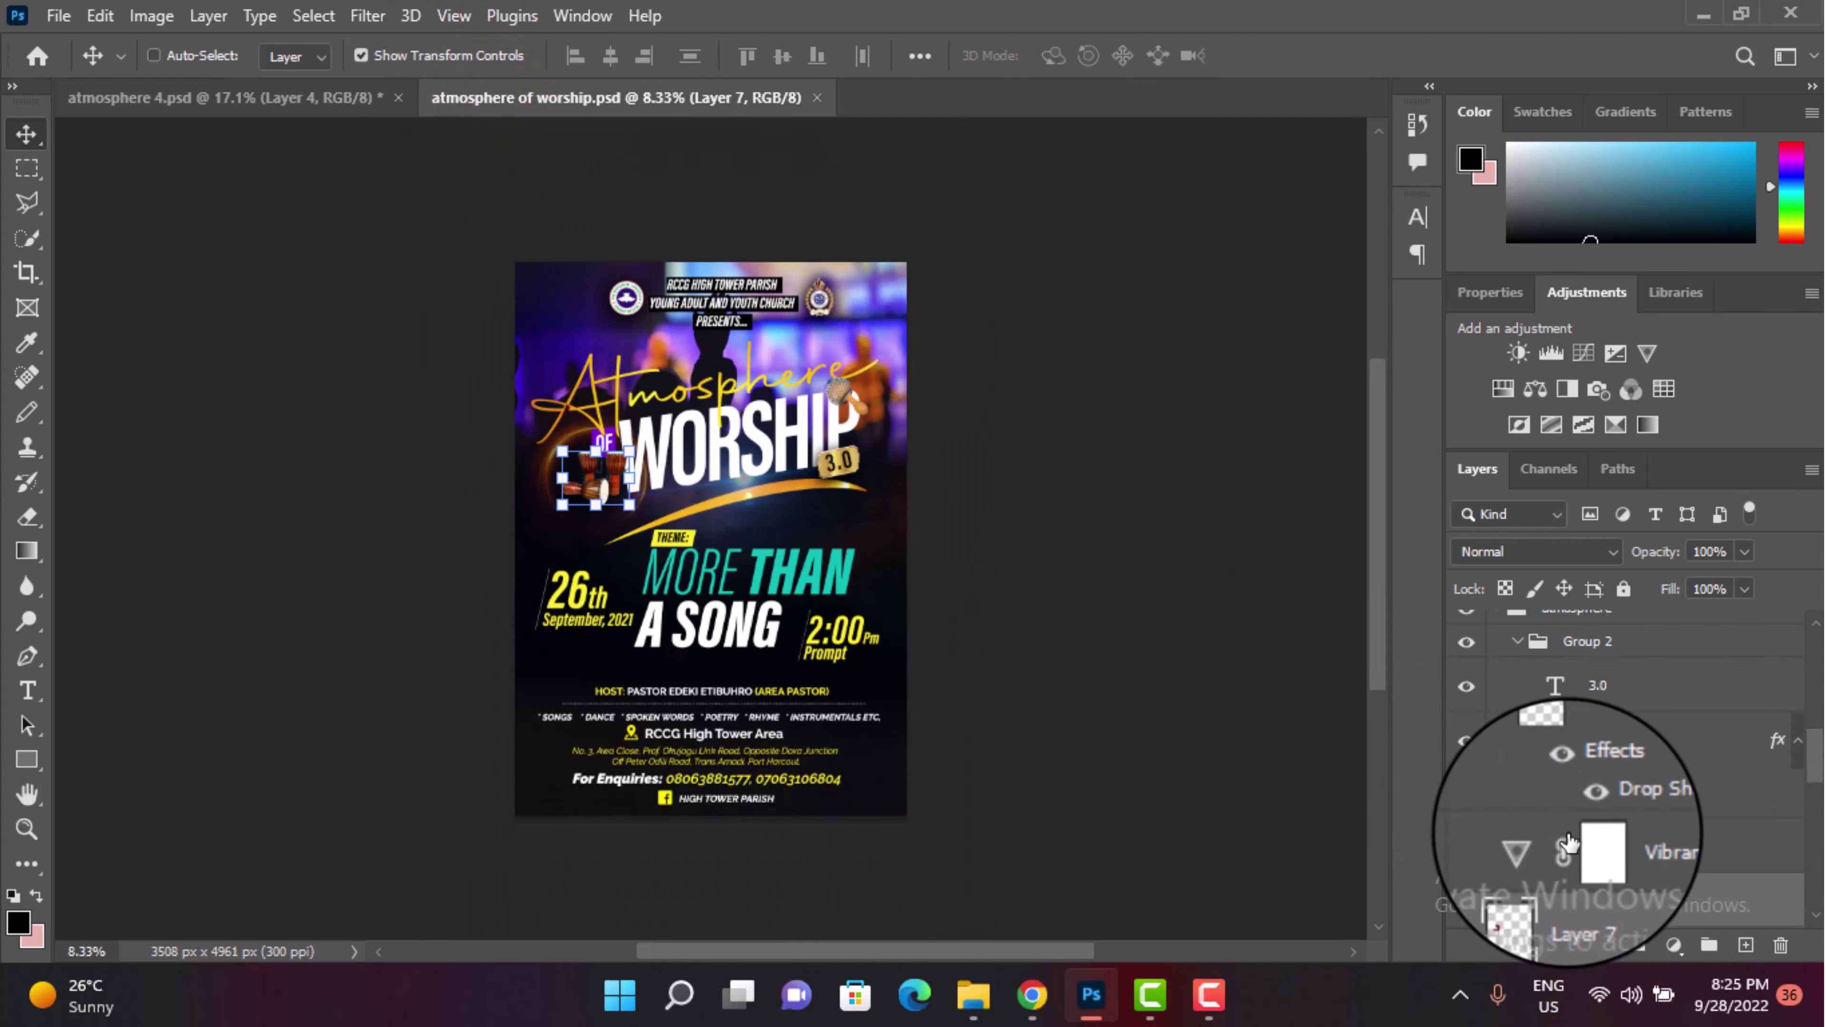
scroll(1574, 813, down, 2)
scroll(1600, 855, down, 1)
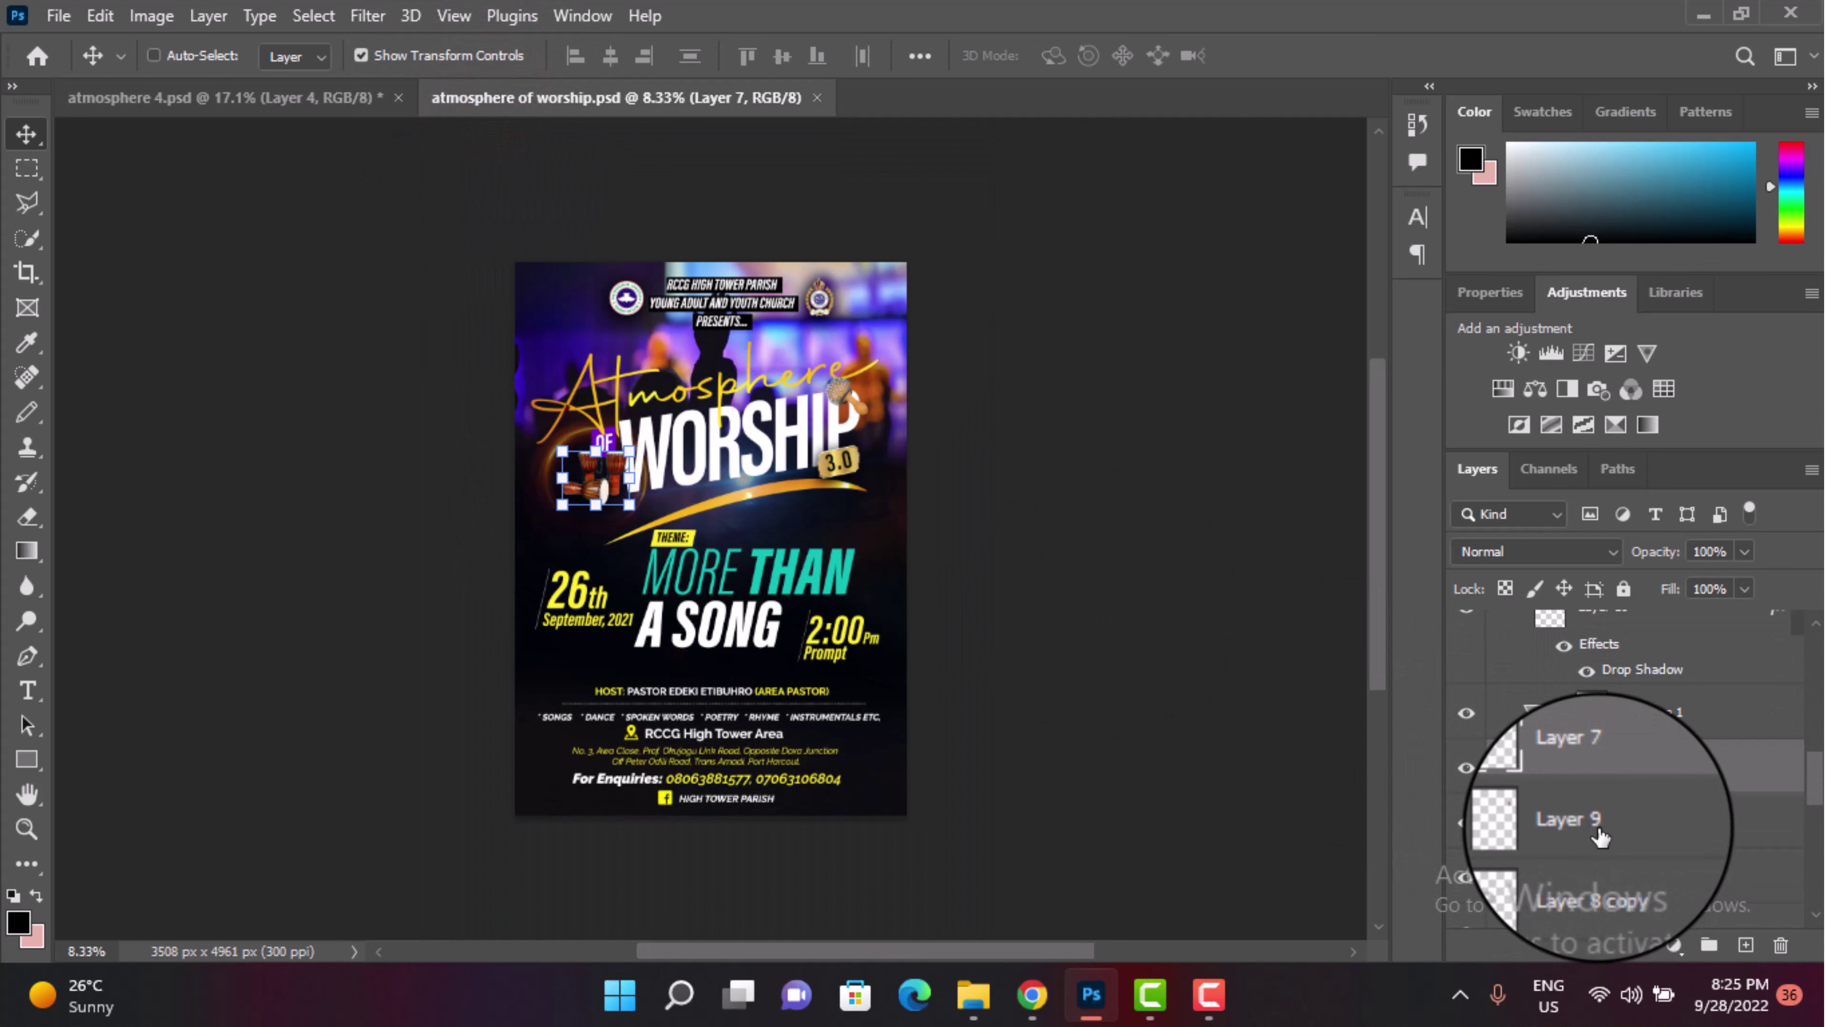
scroll(1599, 827, up, 1)
scroll(1596, 805, up, 2)
scroll(1592, 777, up, 2)
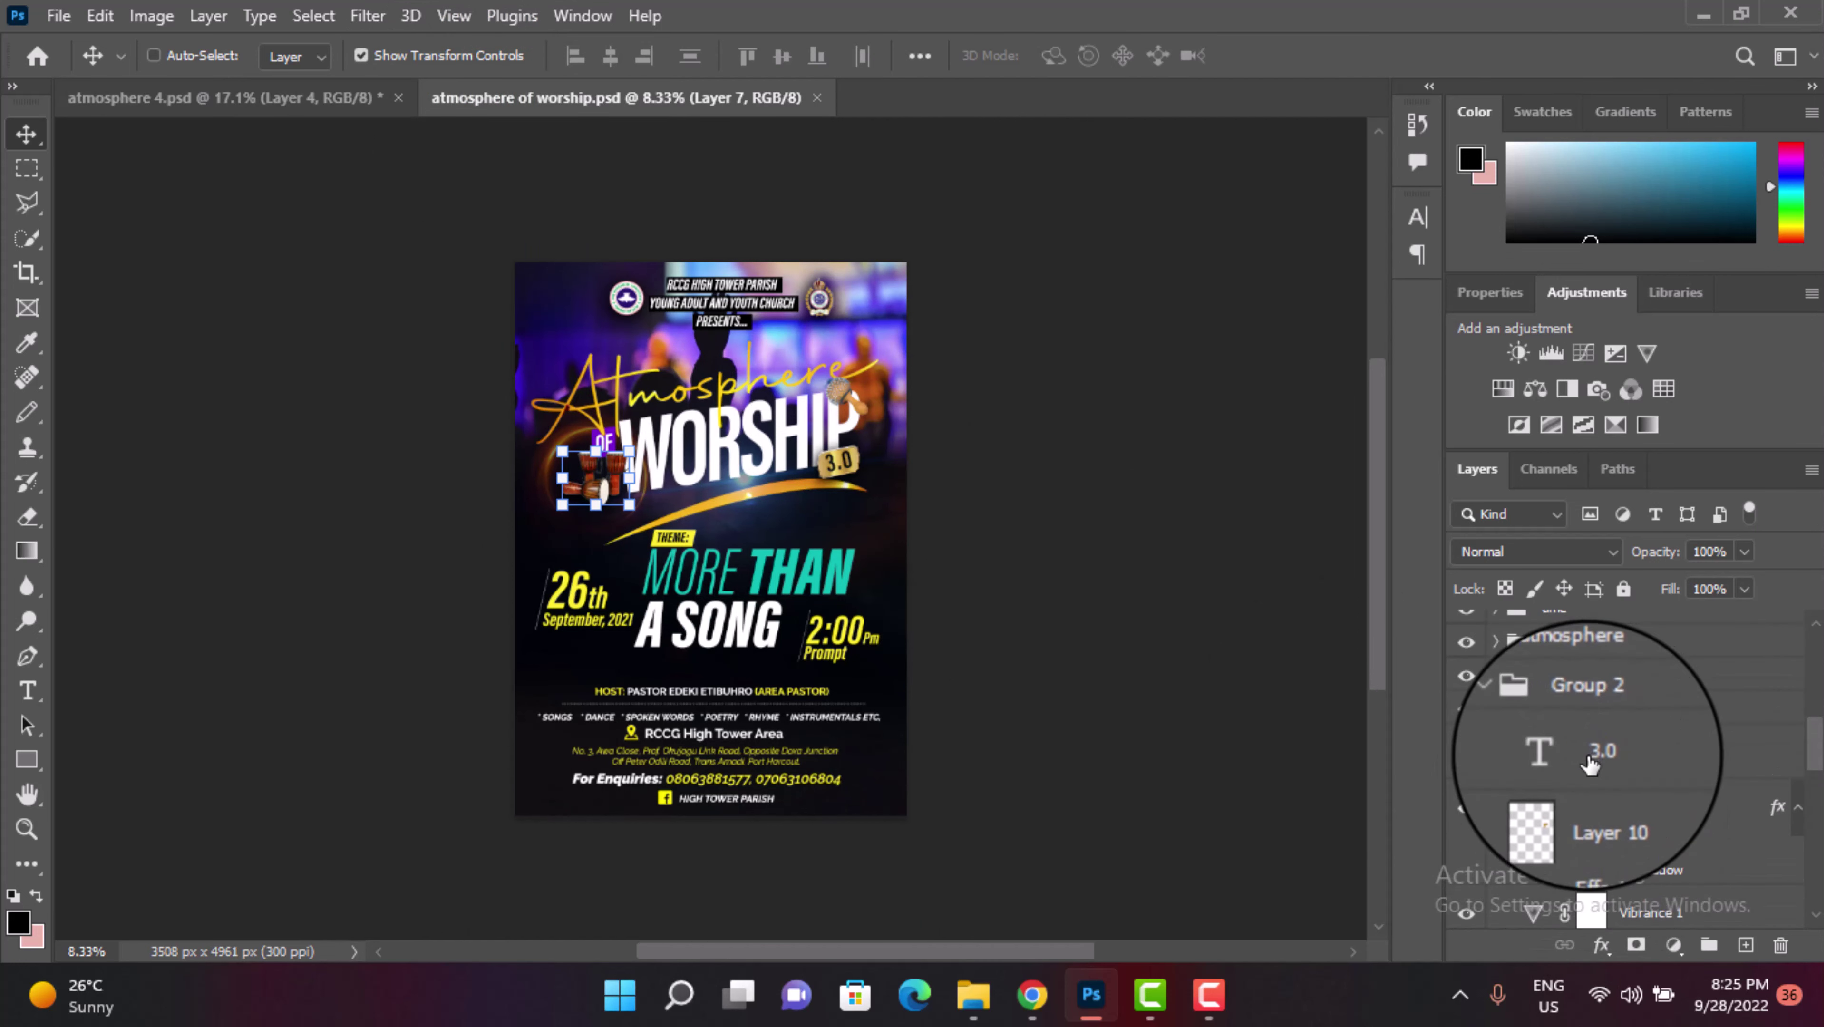
click(1599, 777)
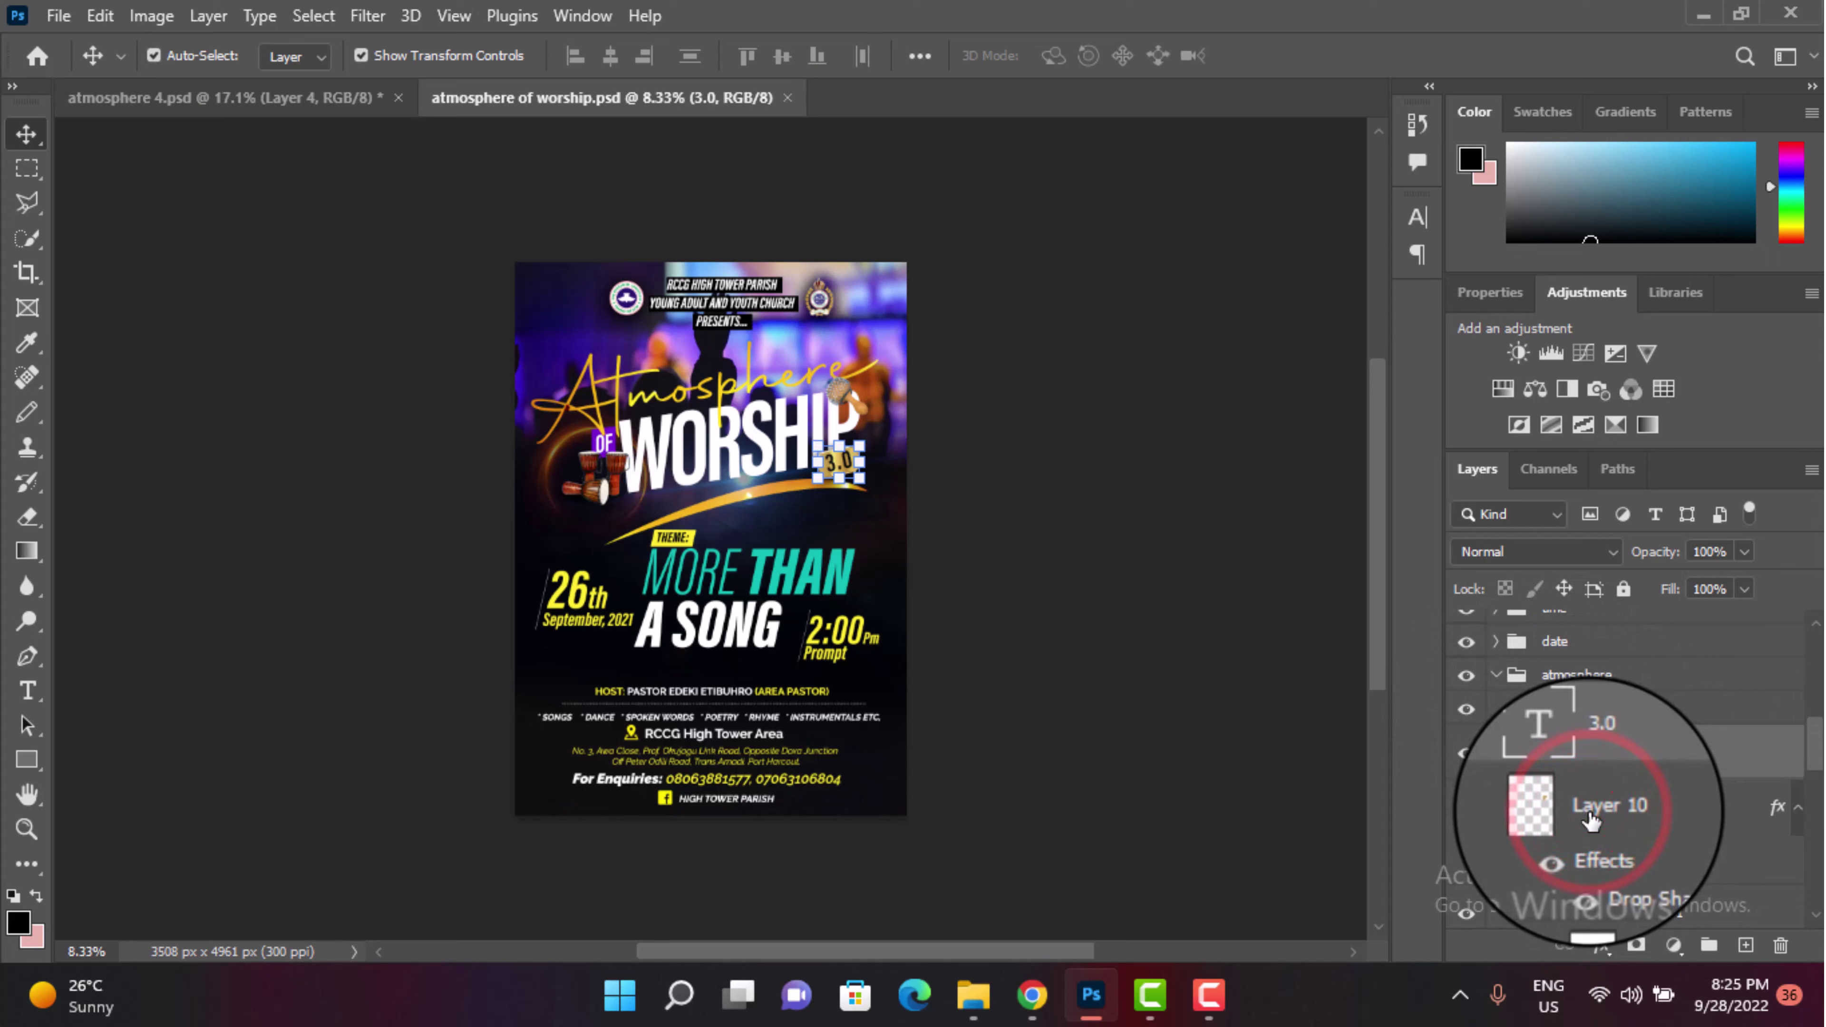
ctrl+click(1591, 820)
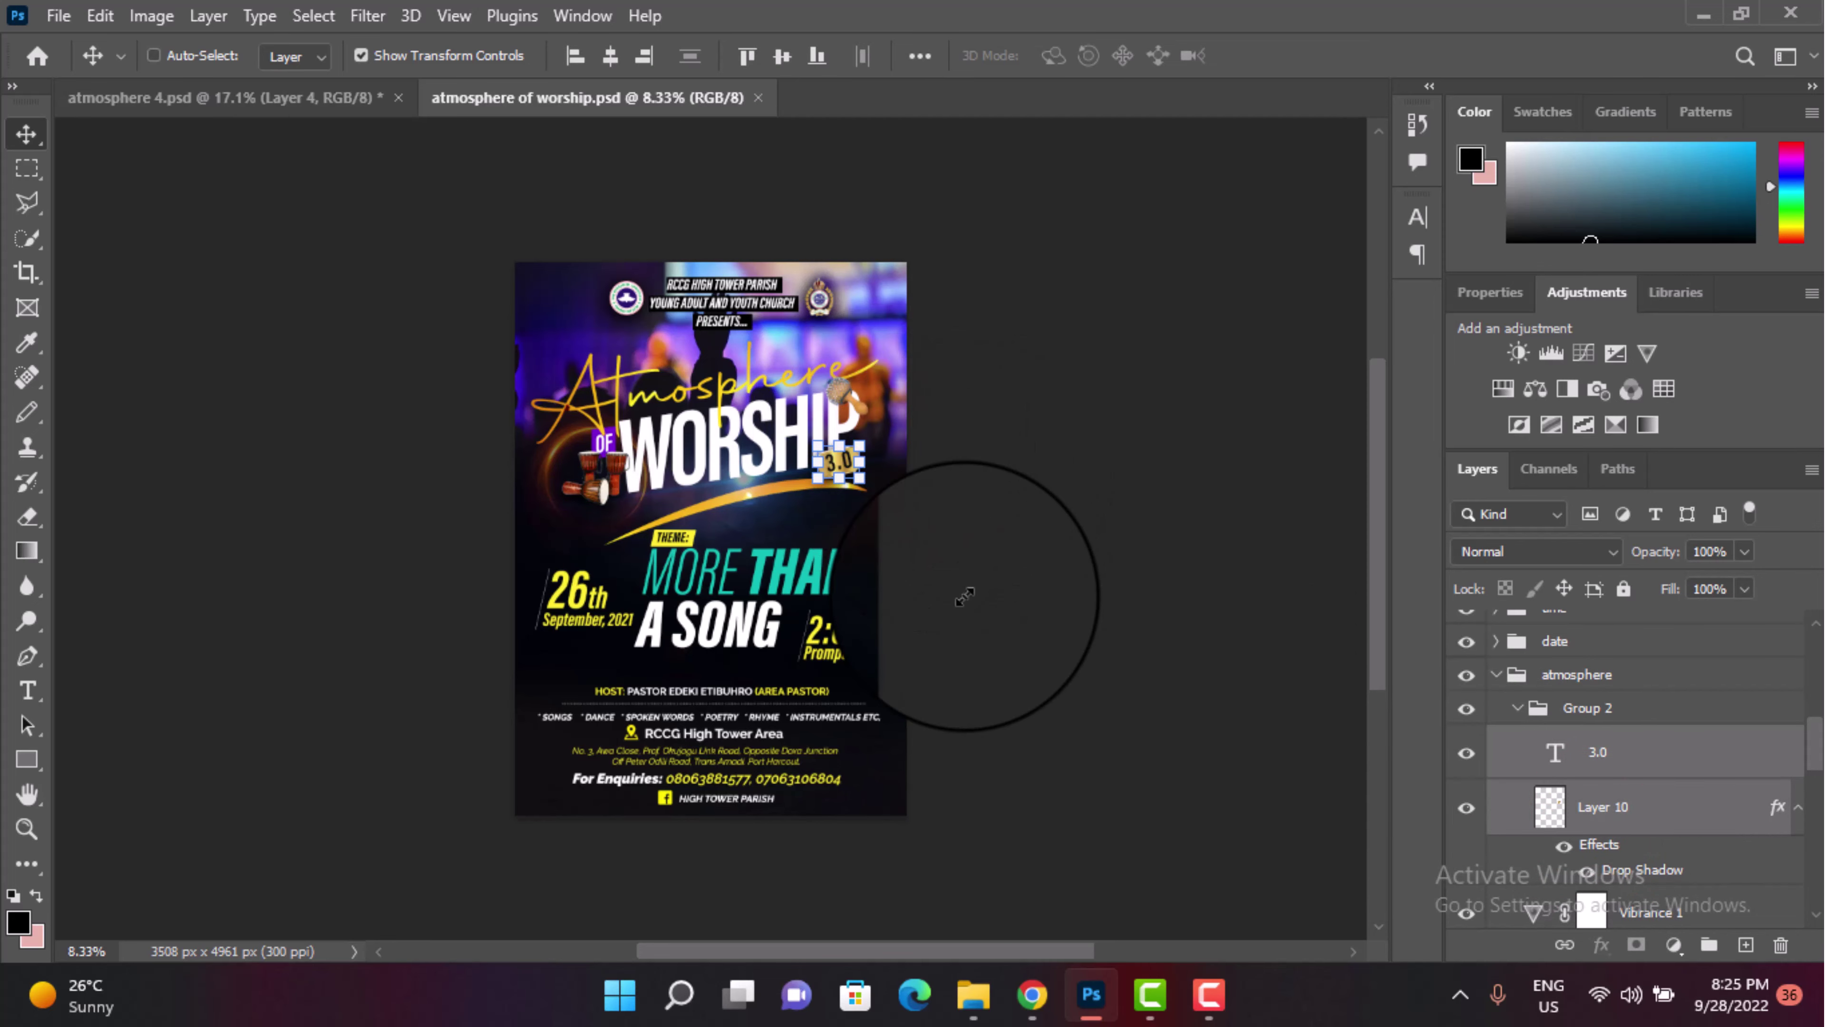
mouse_move(902, 543)
mouse_down()
mouse_move(229, 216)
mouse_move(865, 495)
mouse_up()
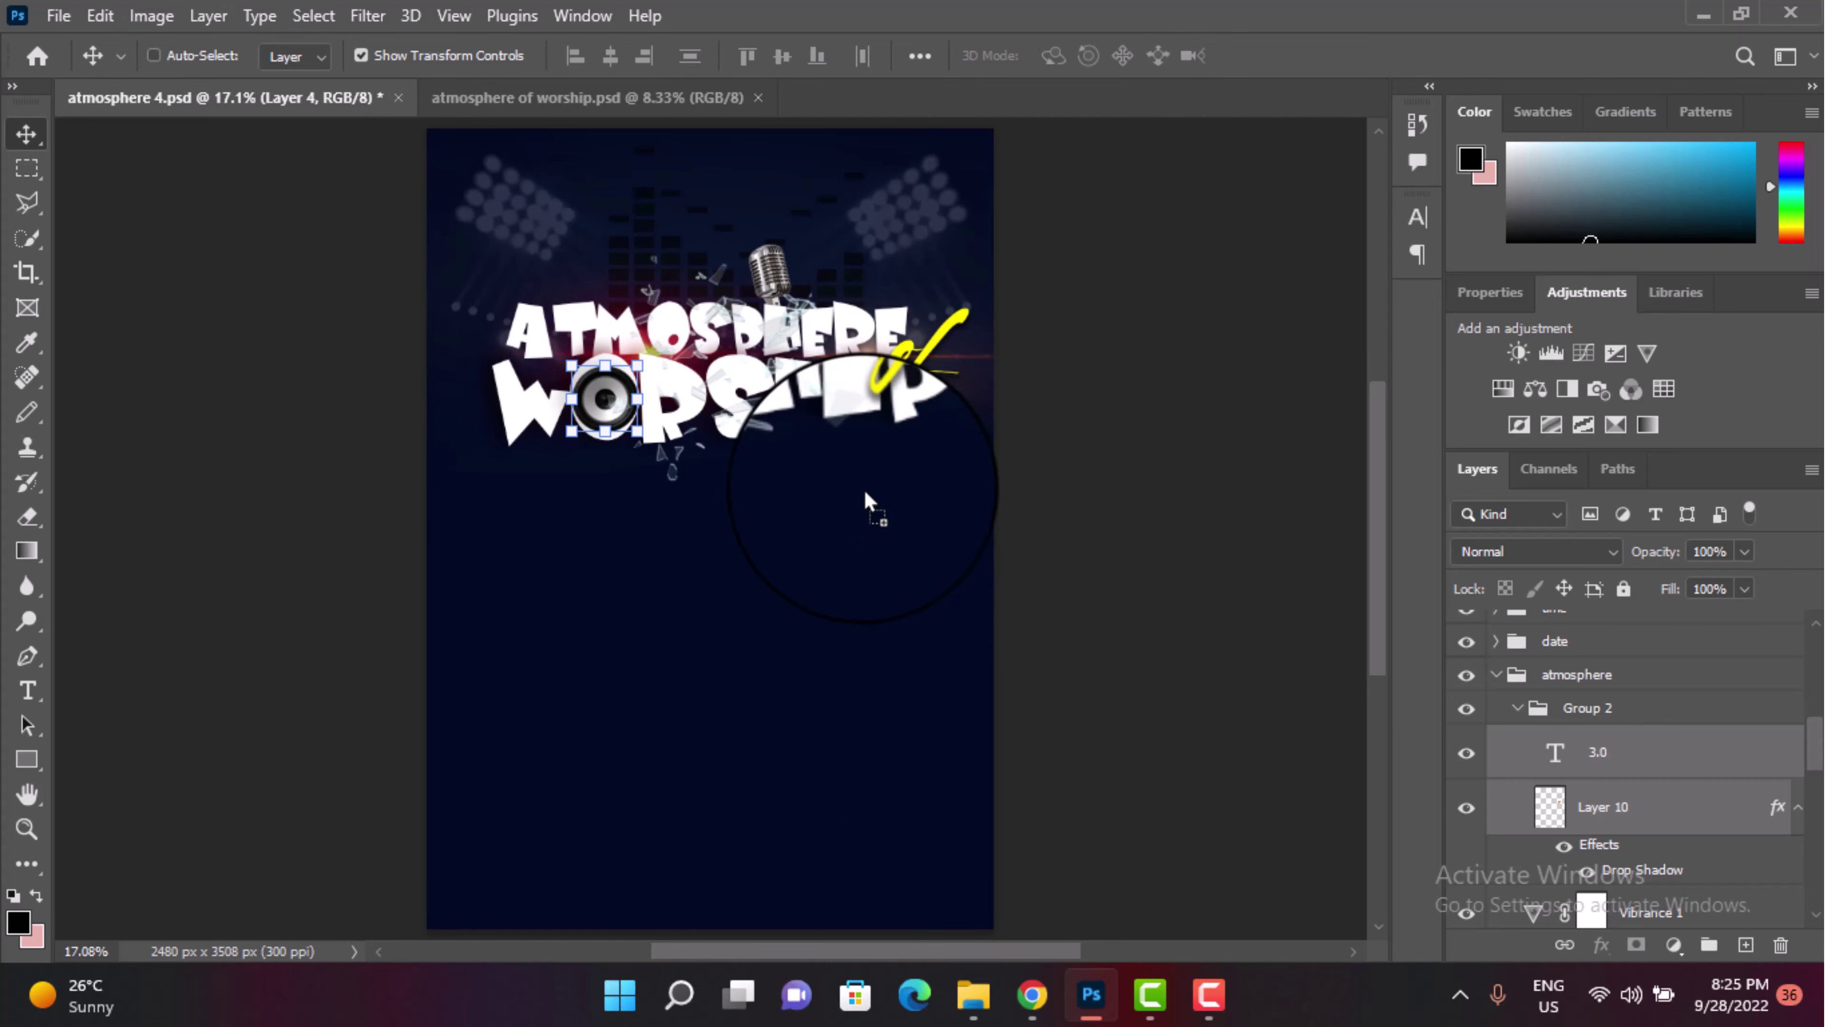
Step: Drop the gold badge onto the navy poster and change its text to 4.0
drag(866, 495, 918, 452)
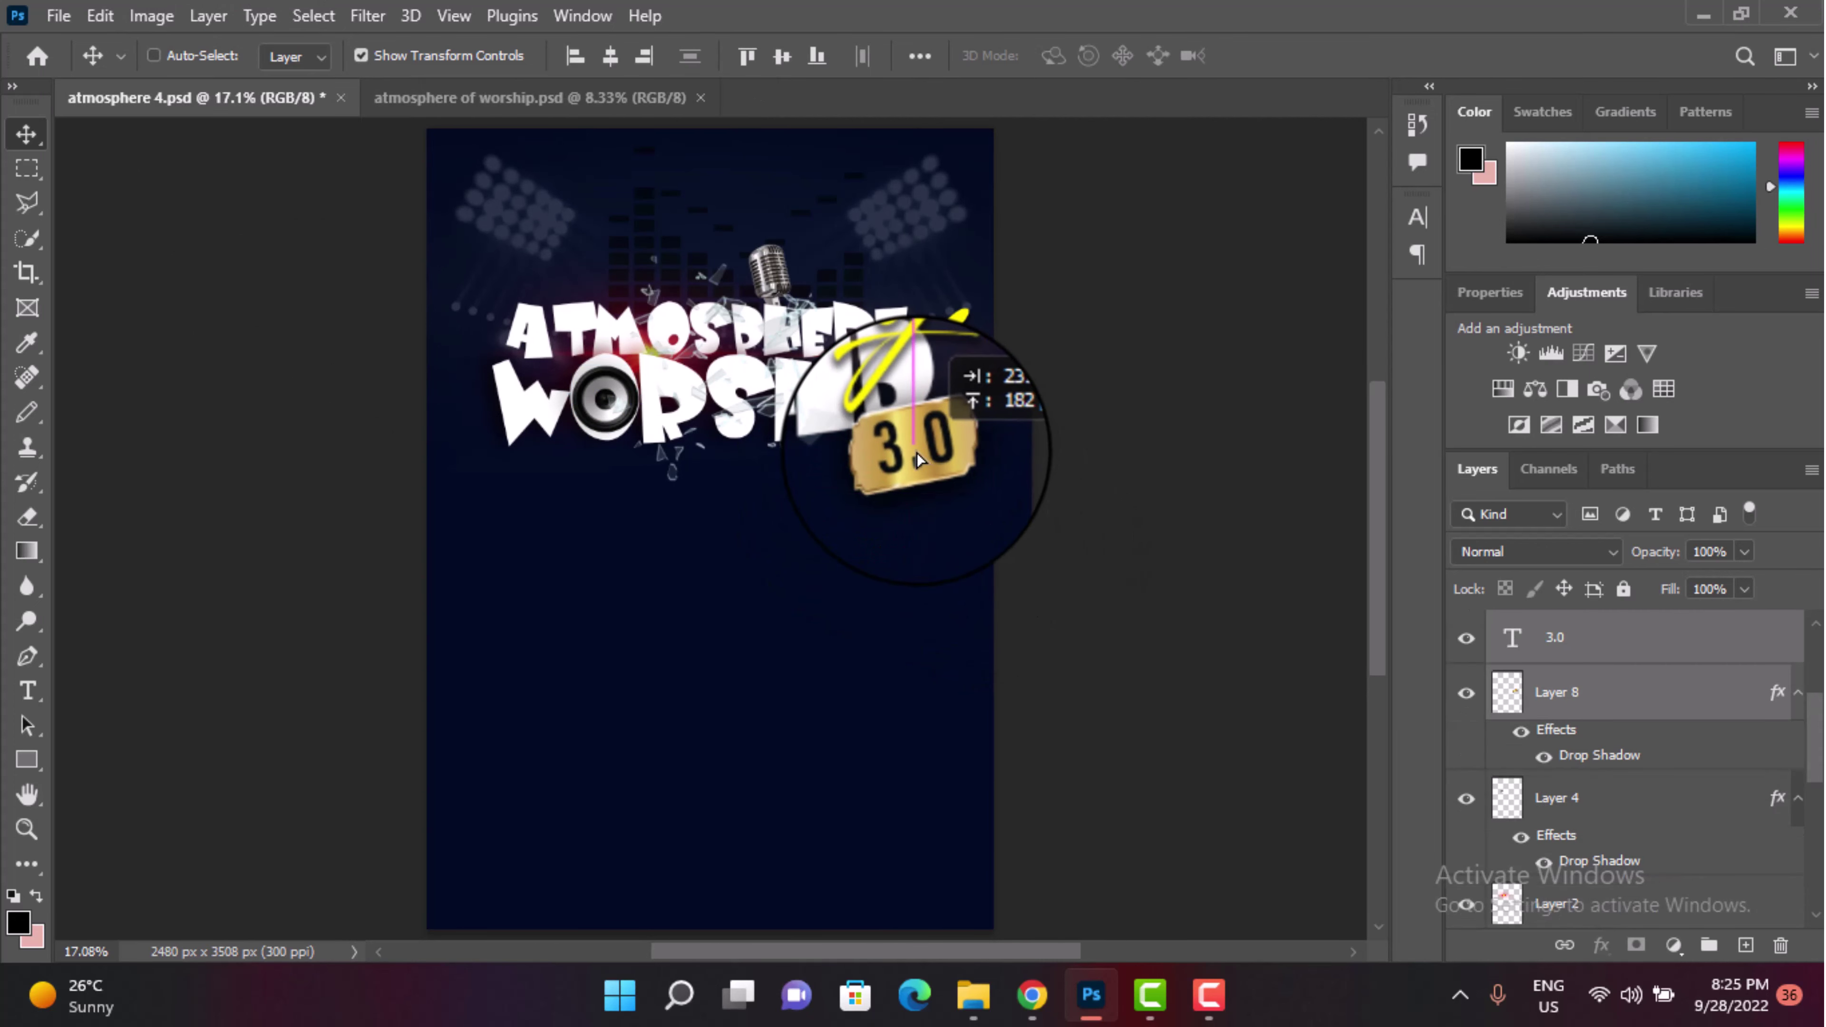
click(1510, 639)
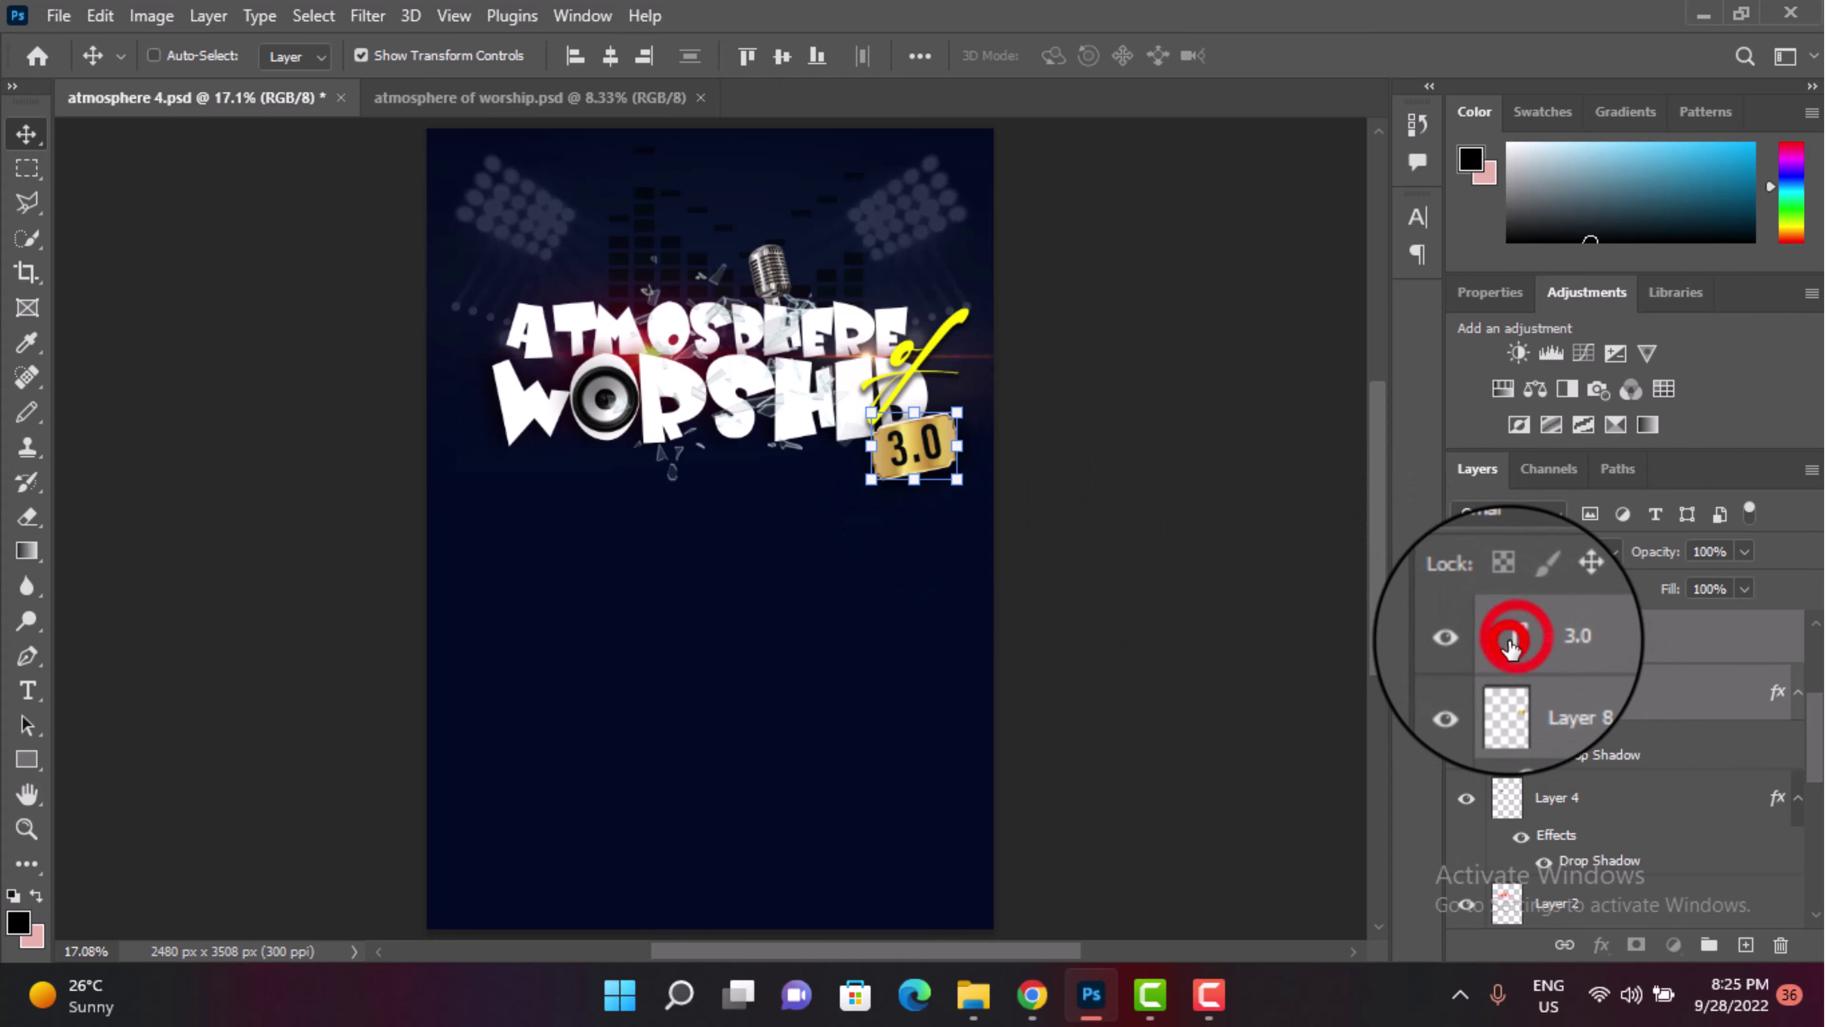
double_click(1510, 639)
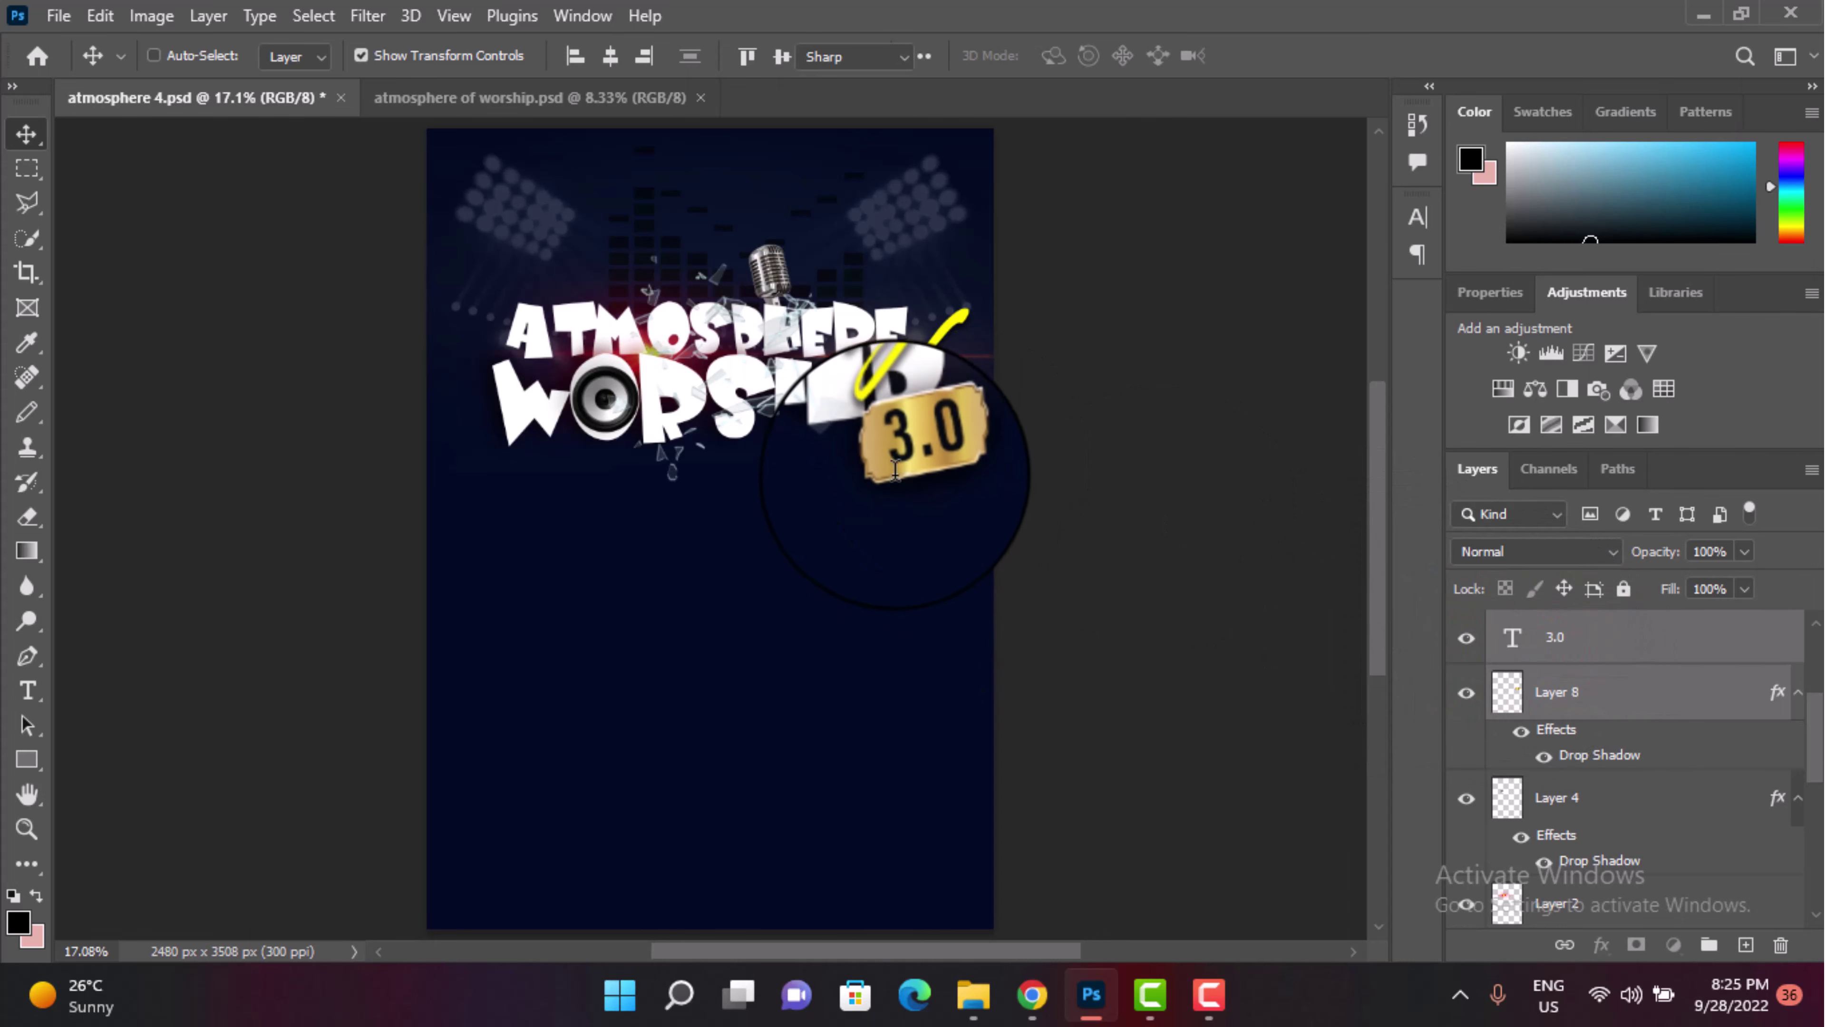
click(904, 450)
text(4)
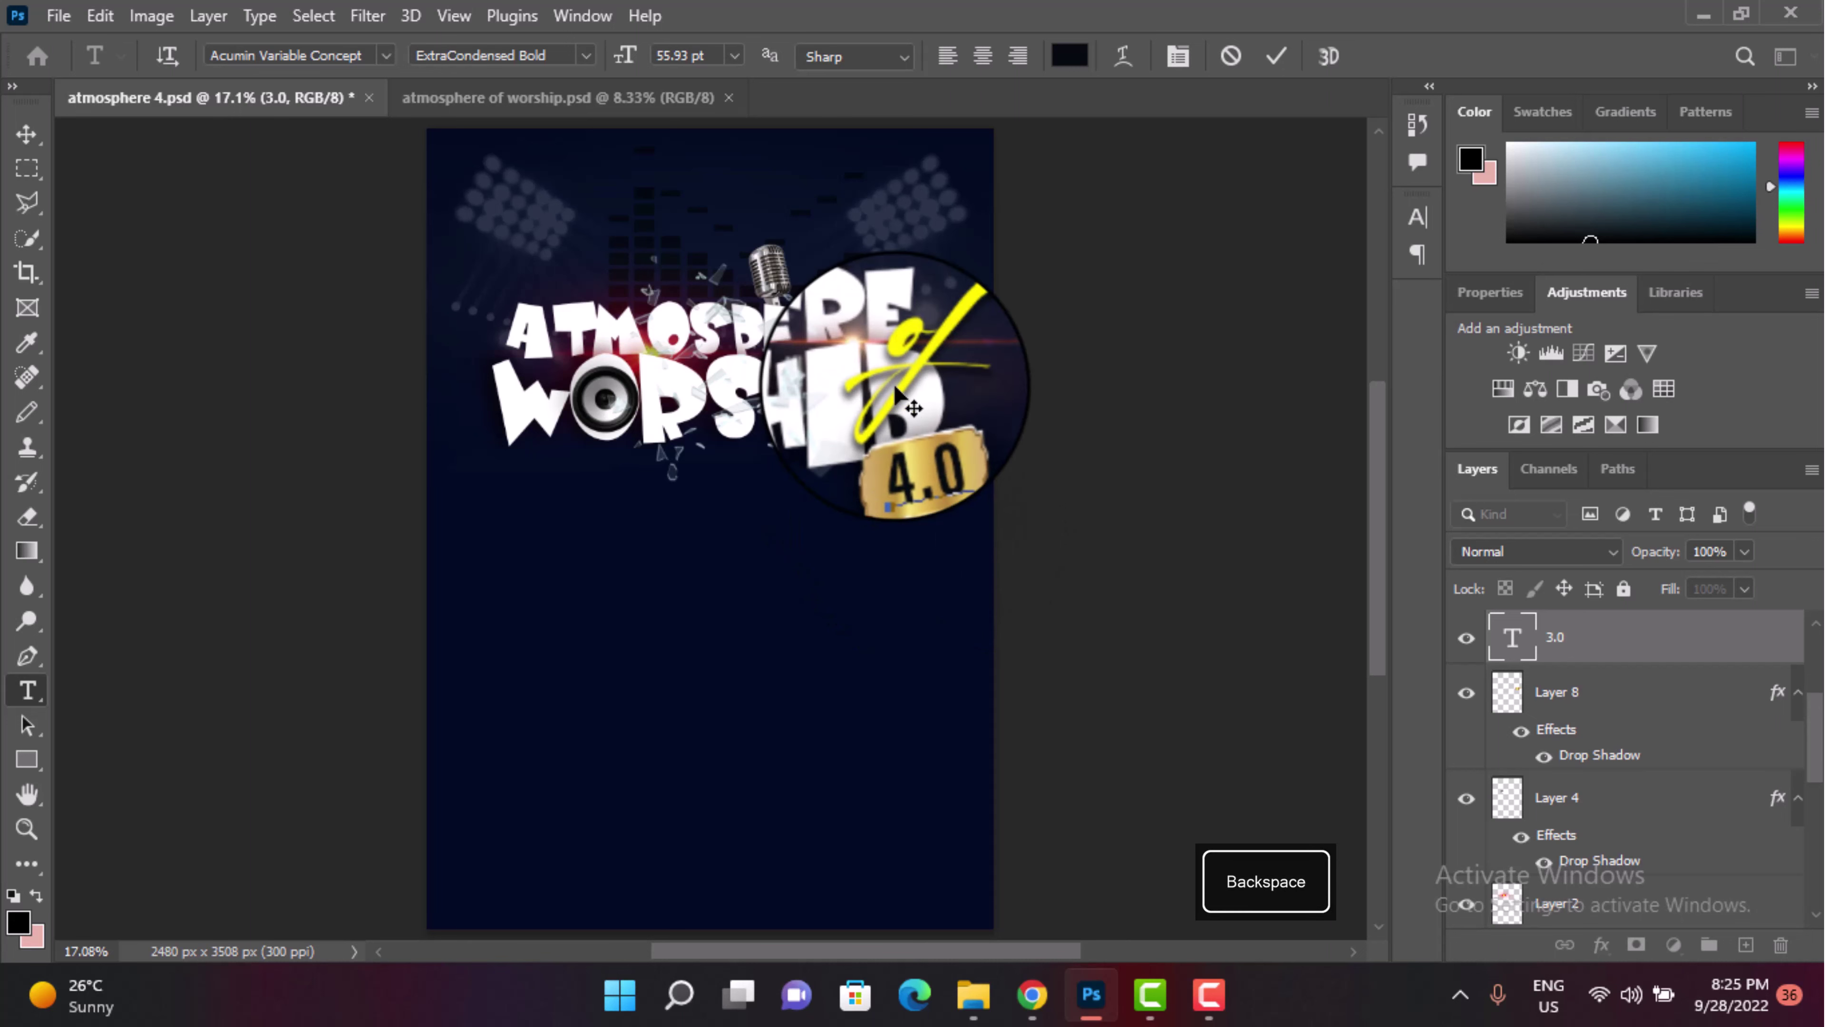
click(1277, 58)
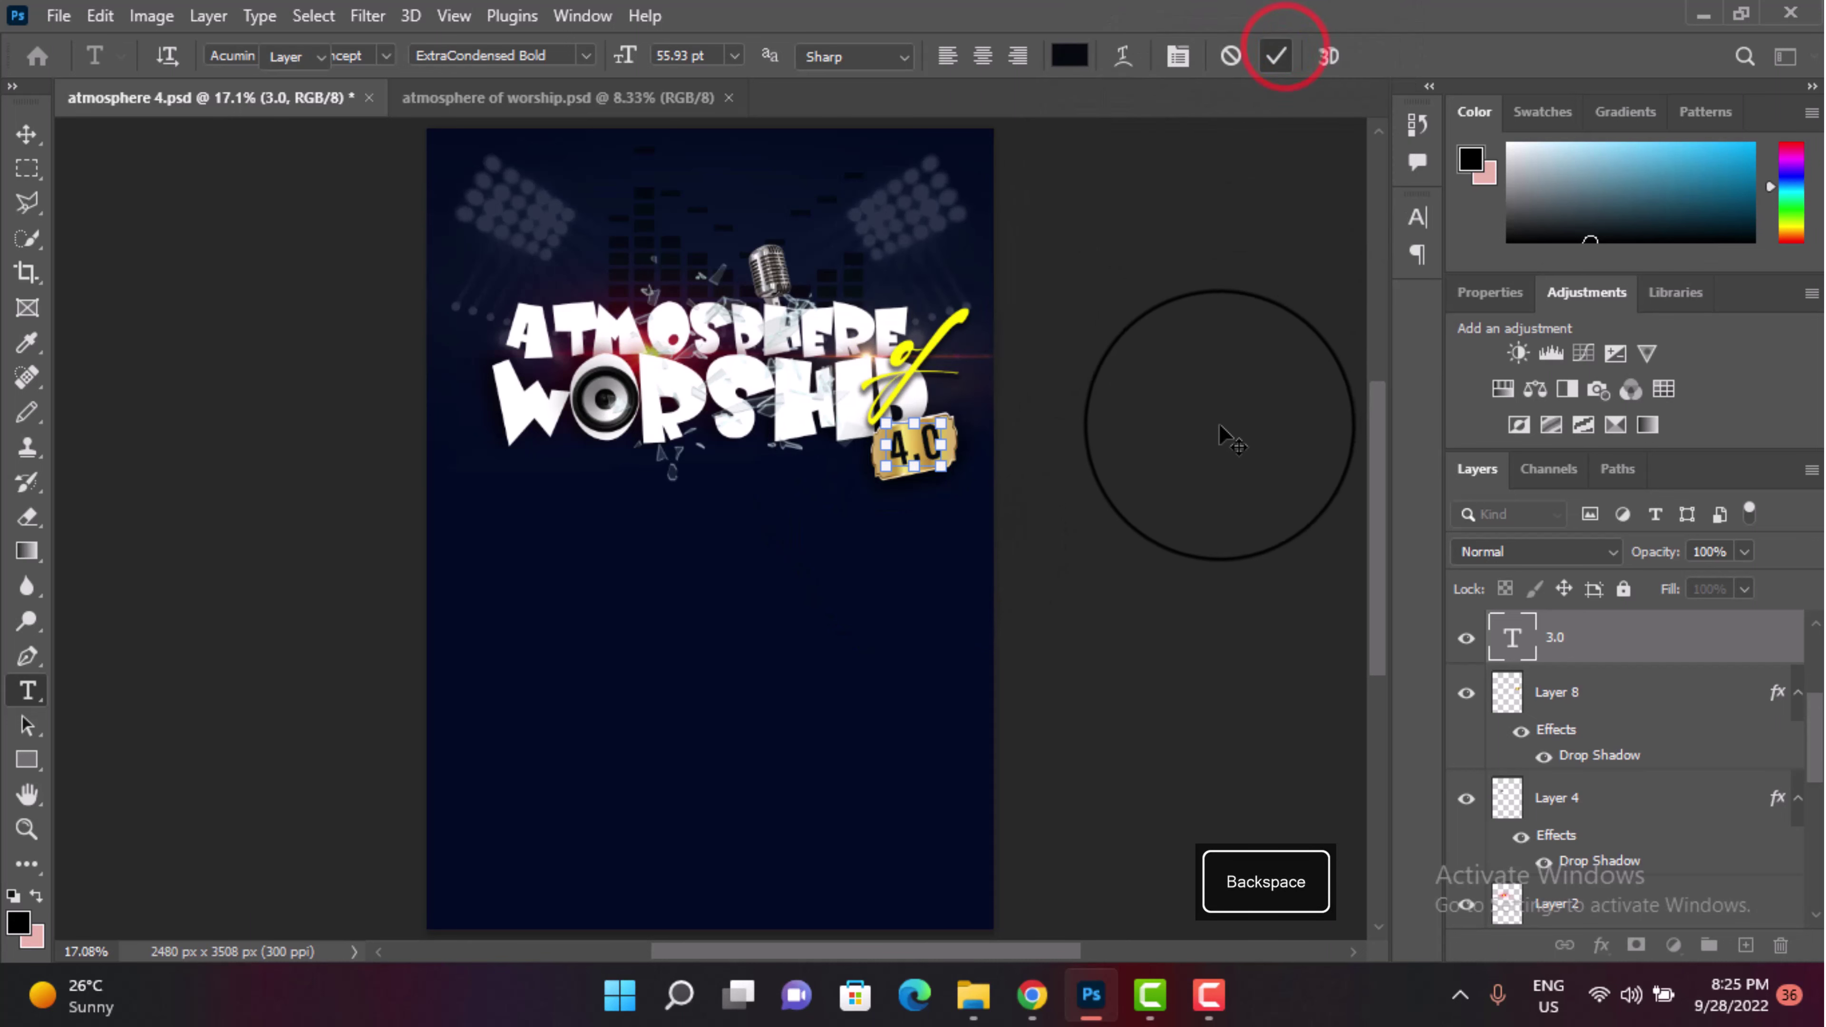
Step: Group the 4.0 text with its badge shape Layer 8 and name the group 'tag'
key(v)
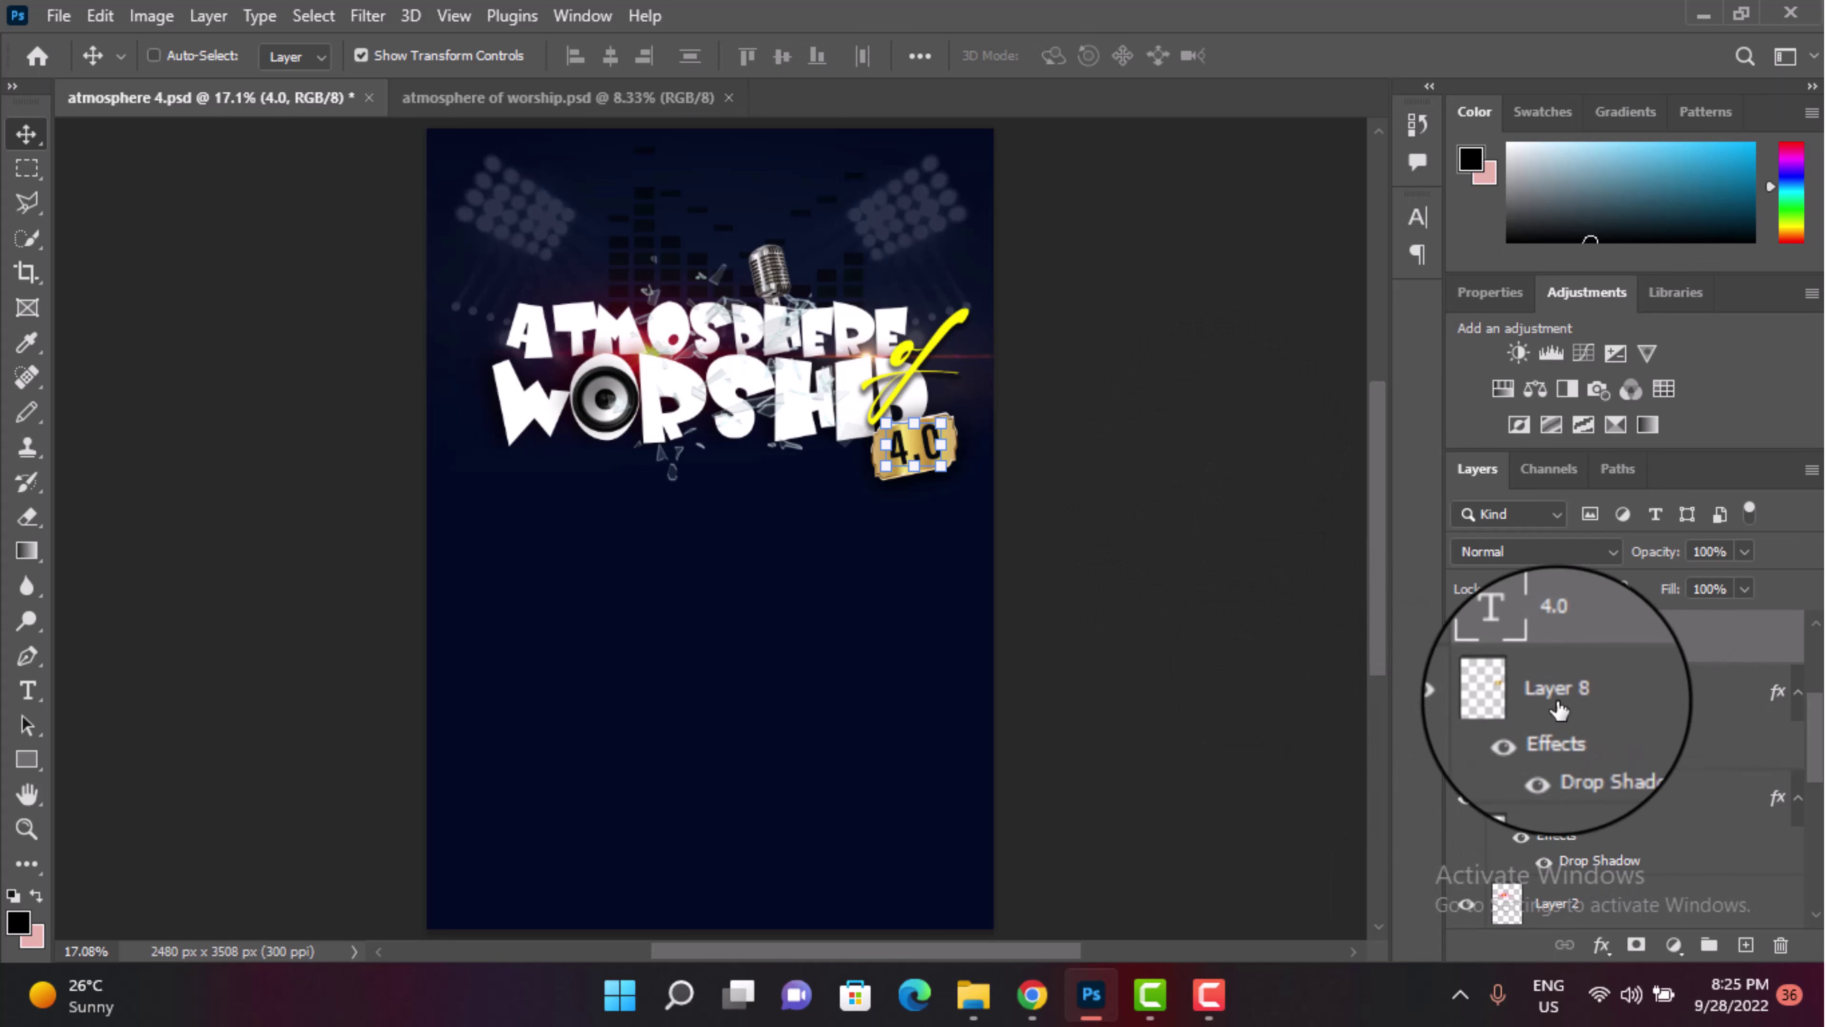
click(1561, 720)
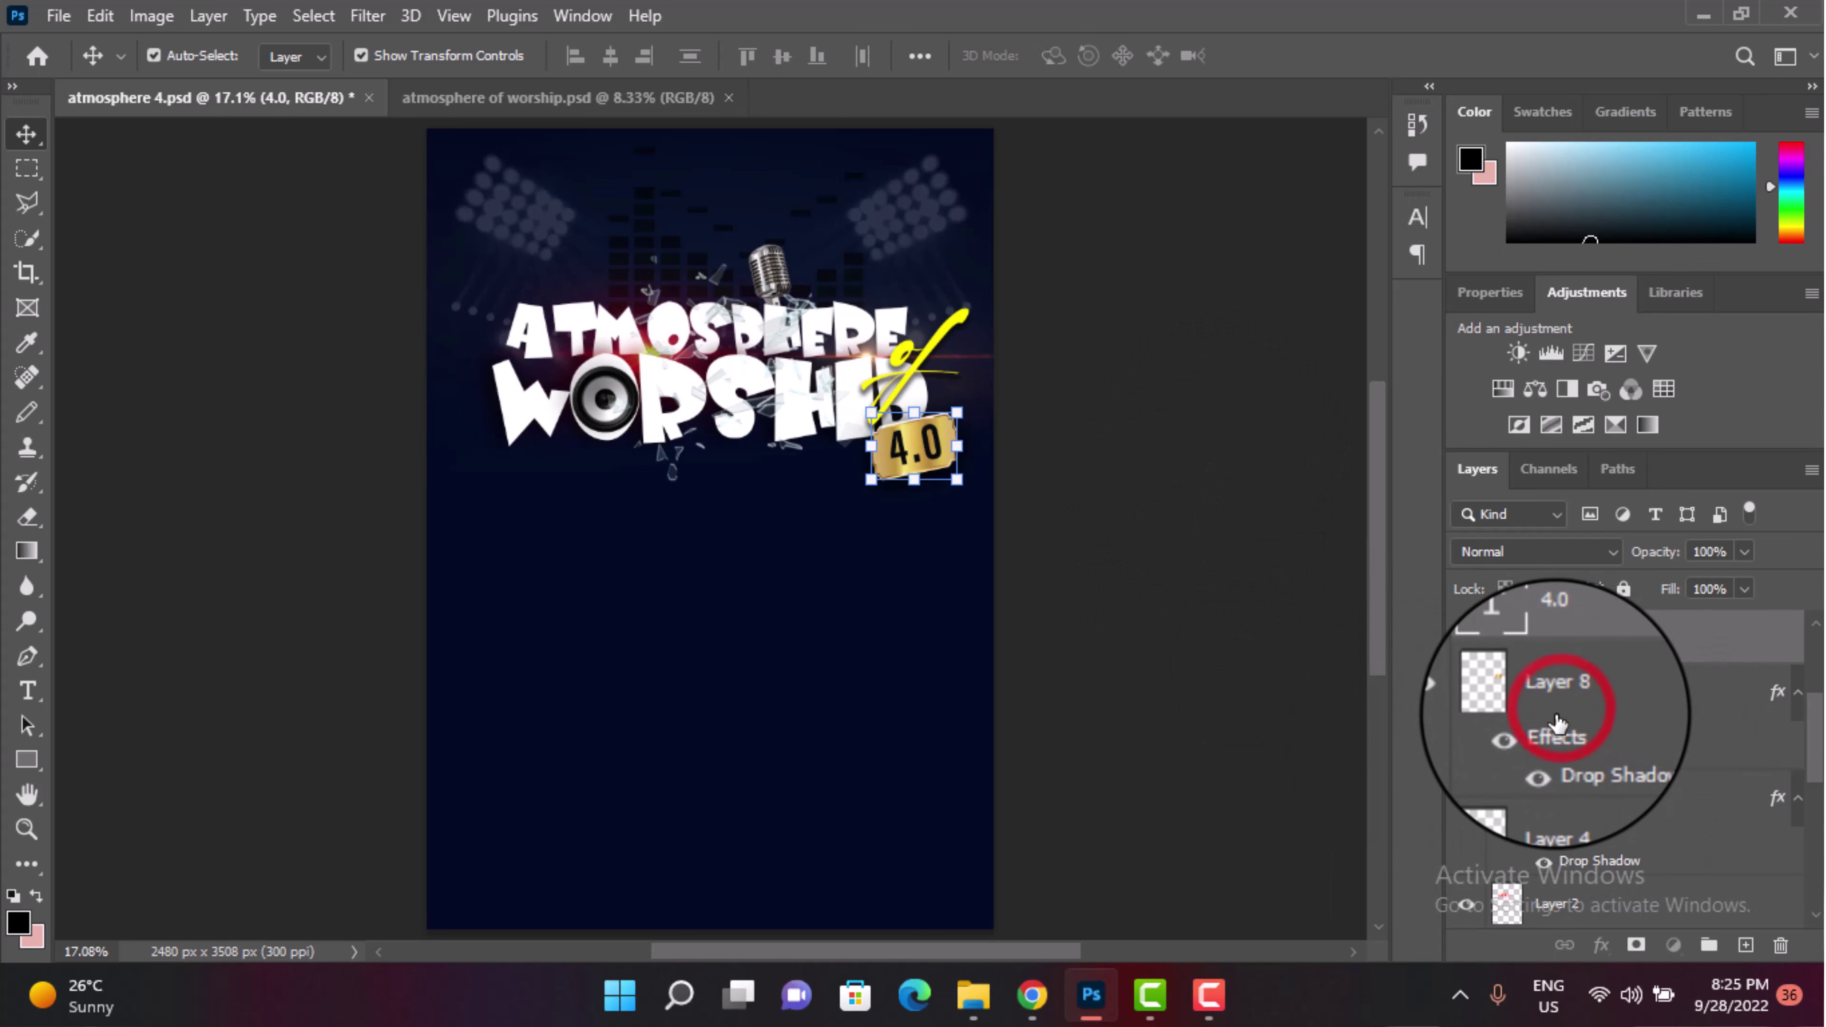
key(ctrl+g)
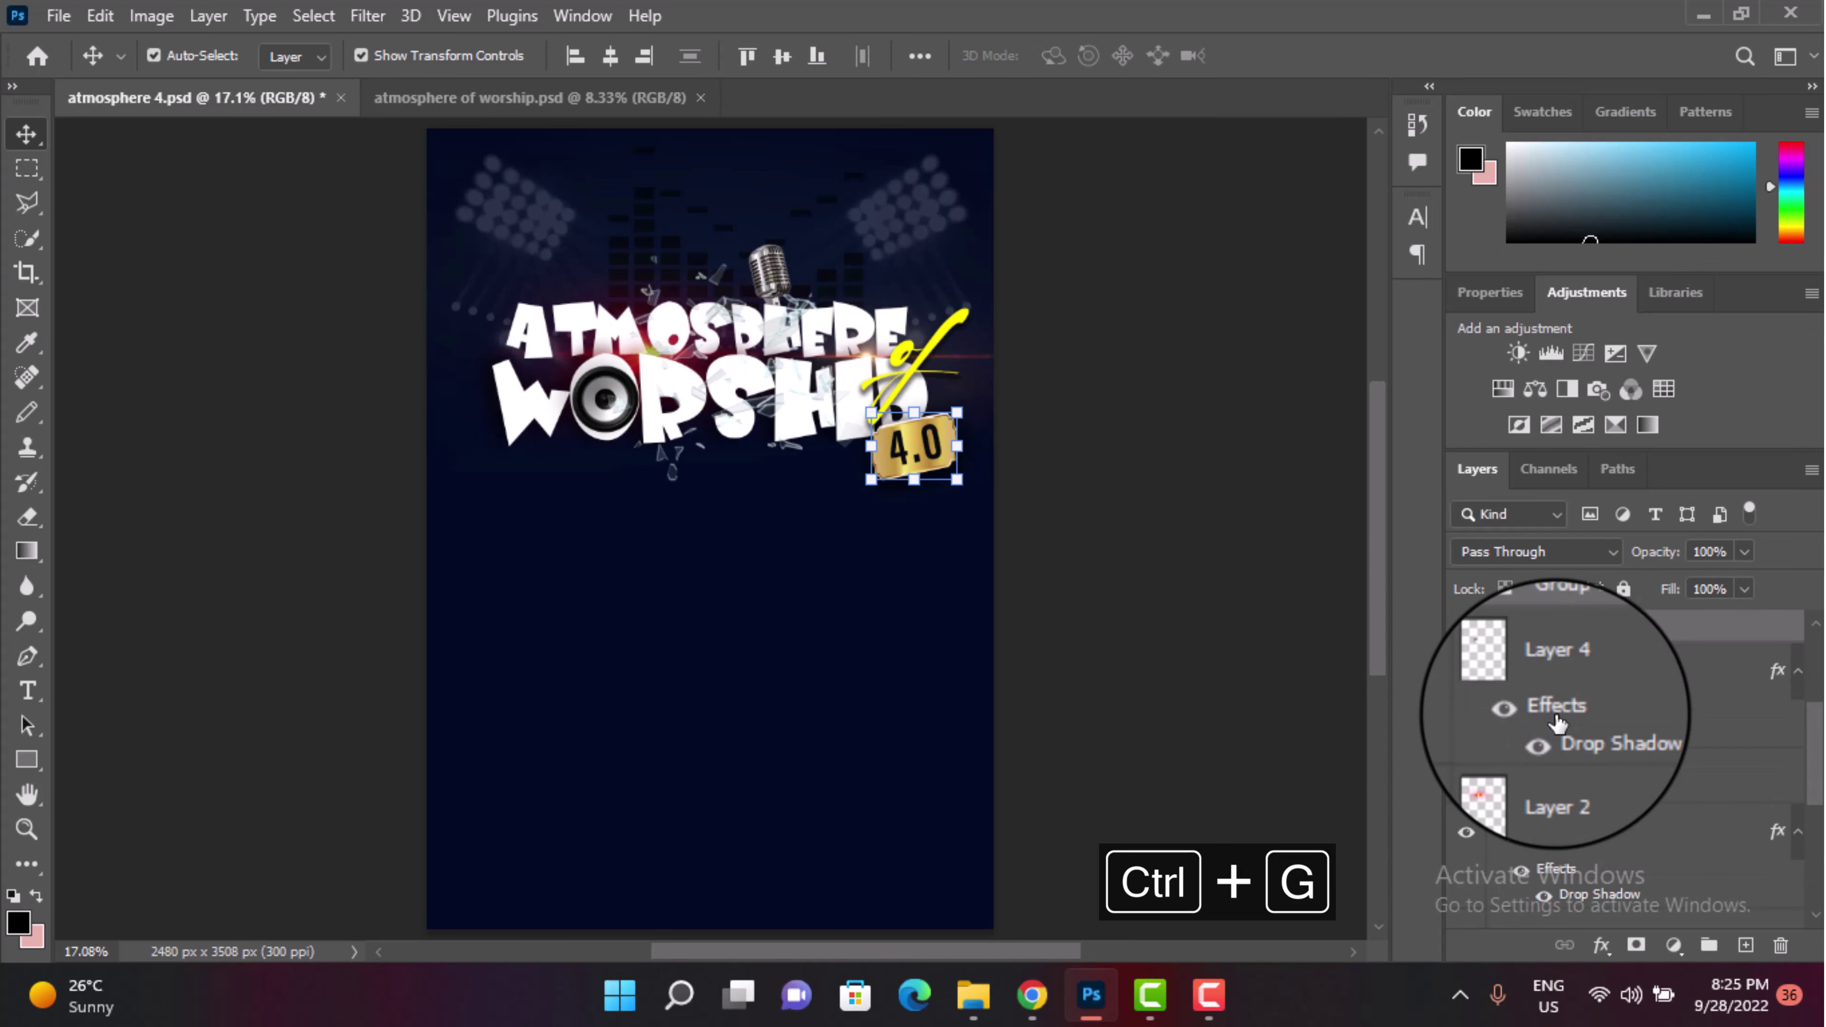
double_click(1566, 631)
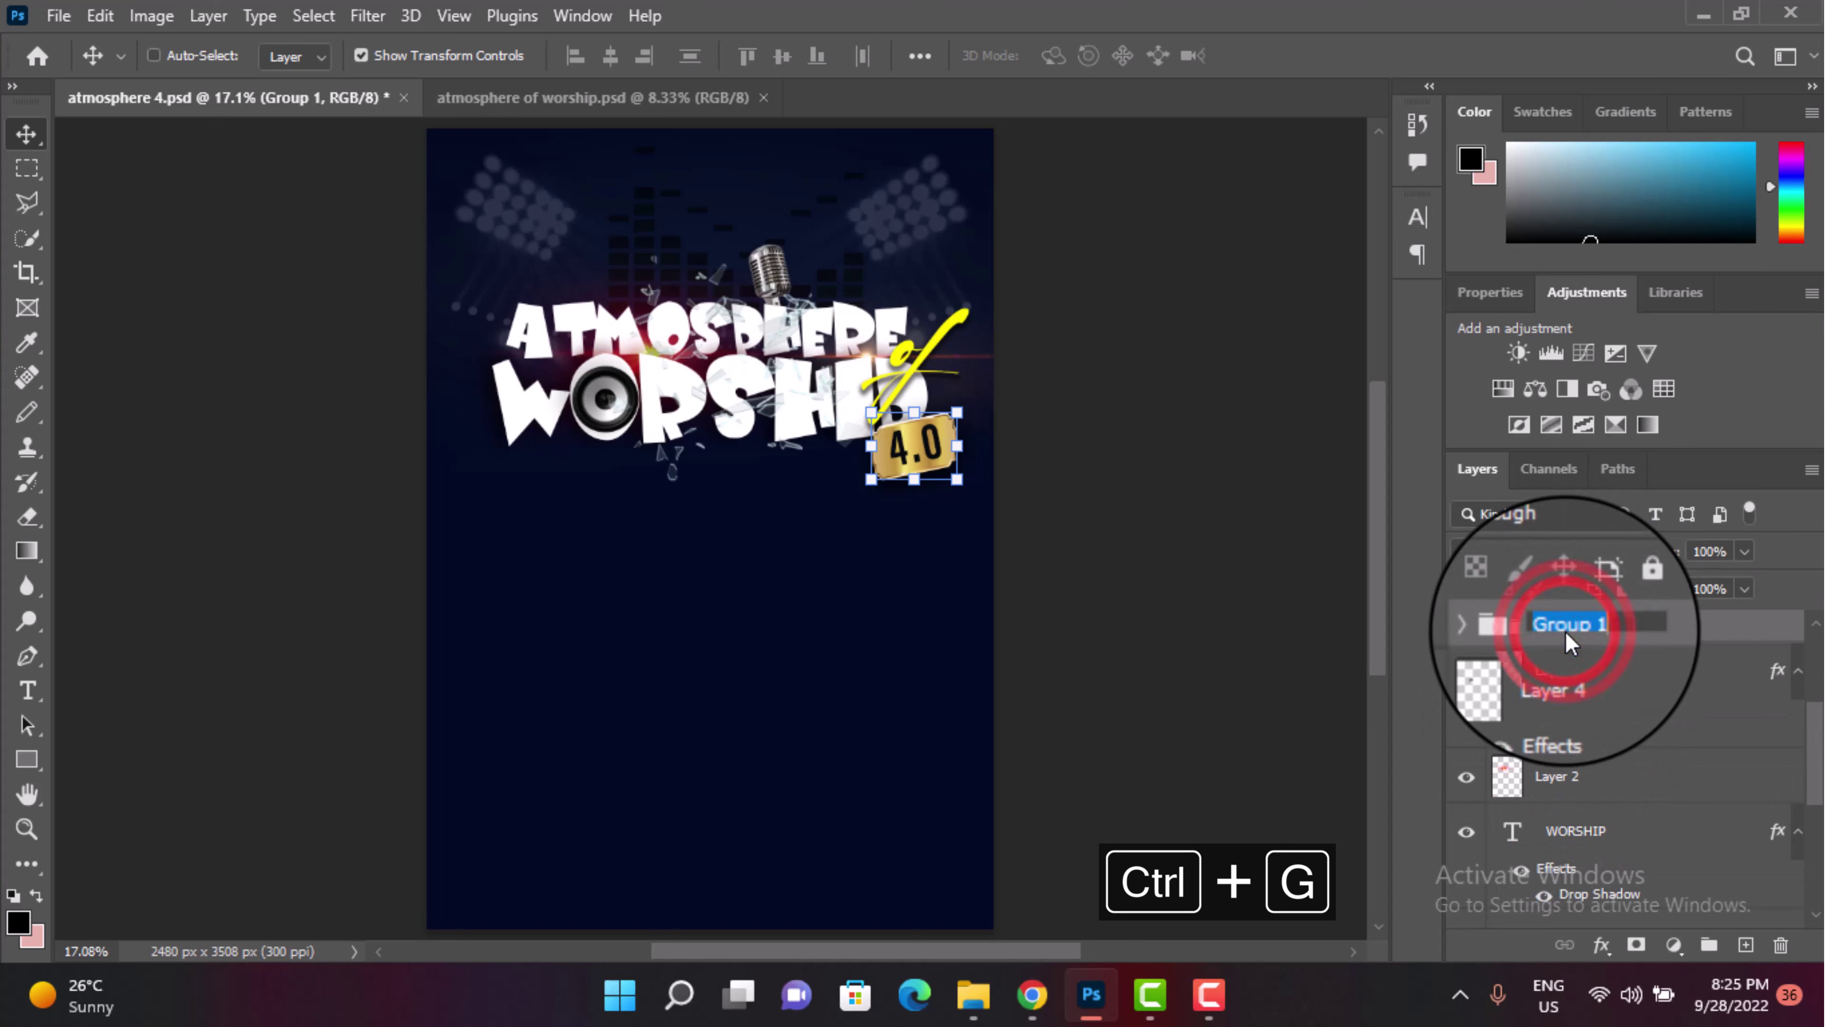
text(tag)
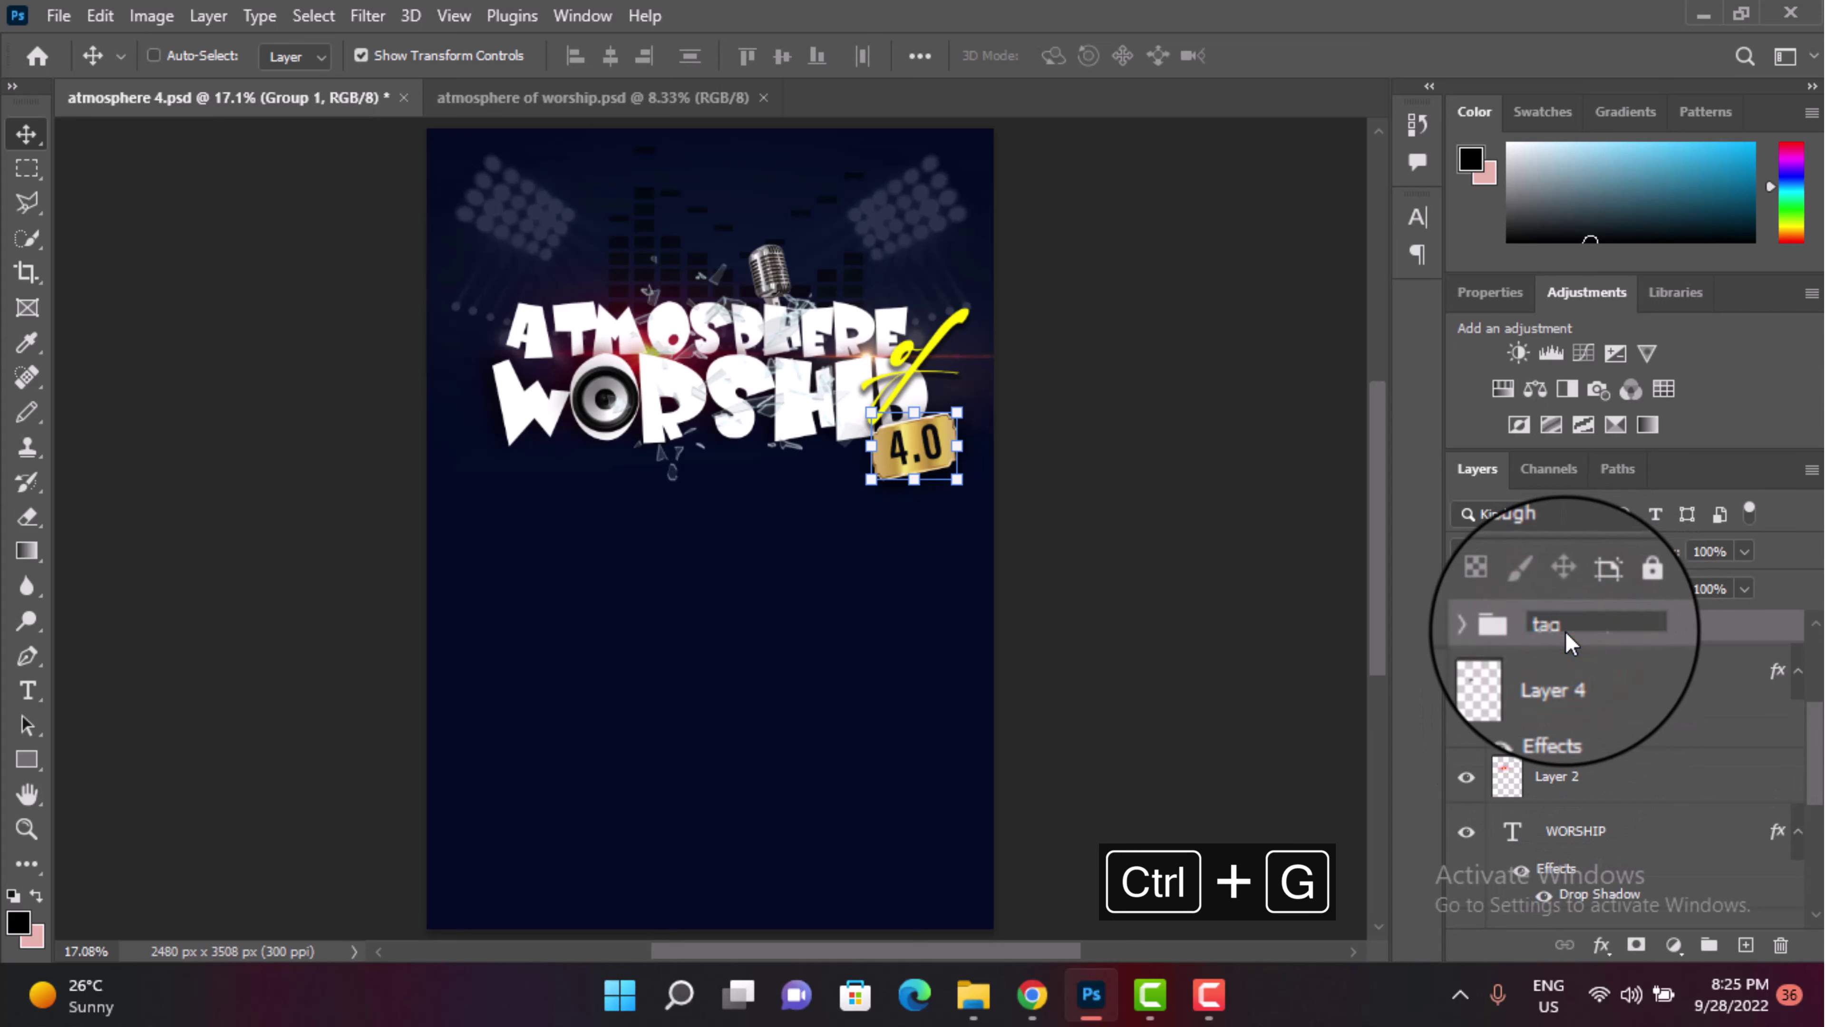
key(Return)
Step: Scale the tag group to 69.50% and settle it under the end of WORSHIP
drag(978, 518, 933, 460)
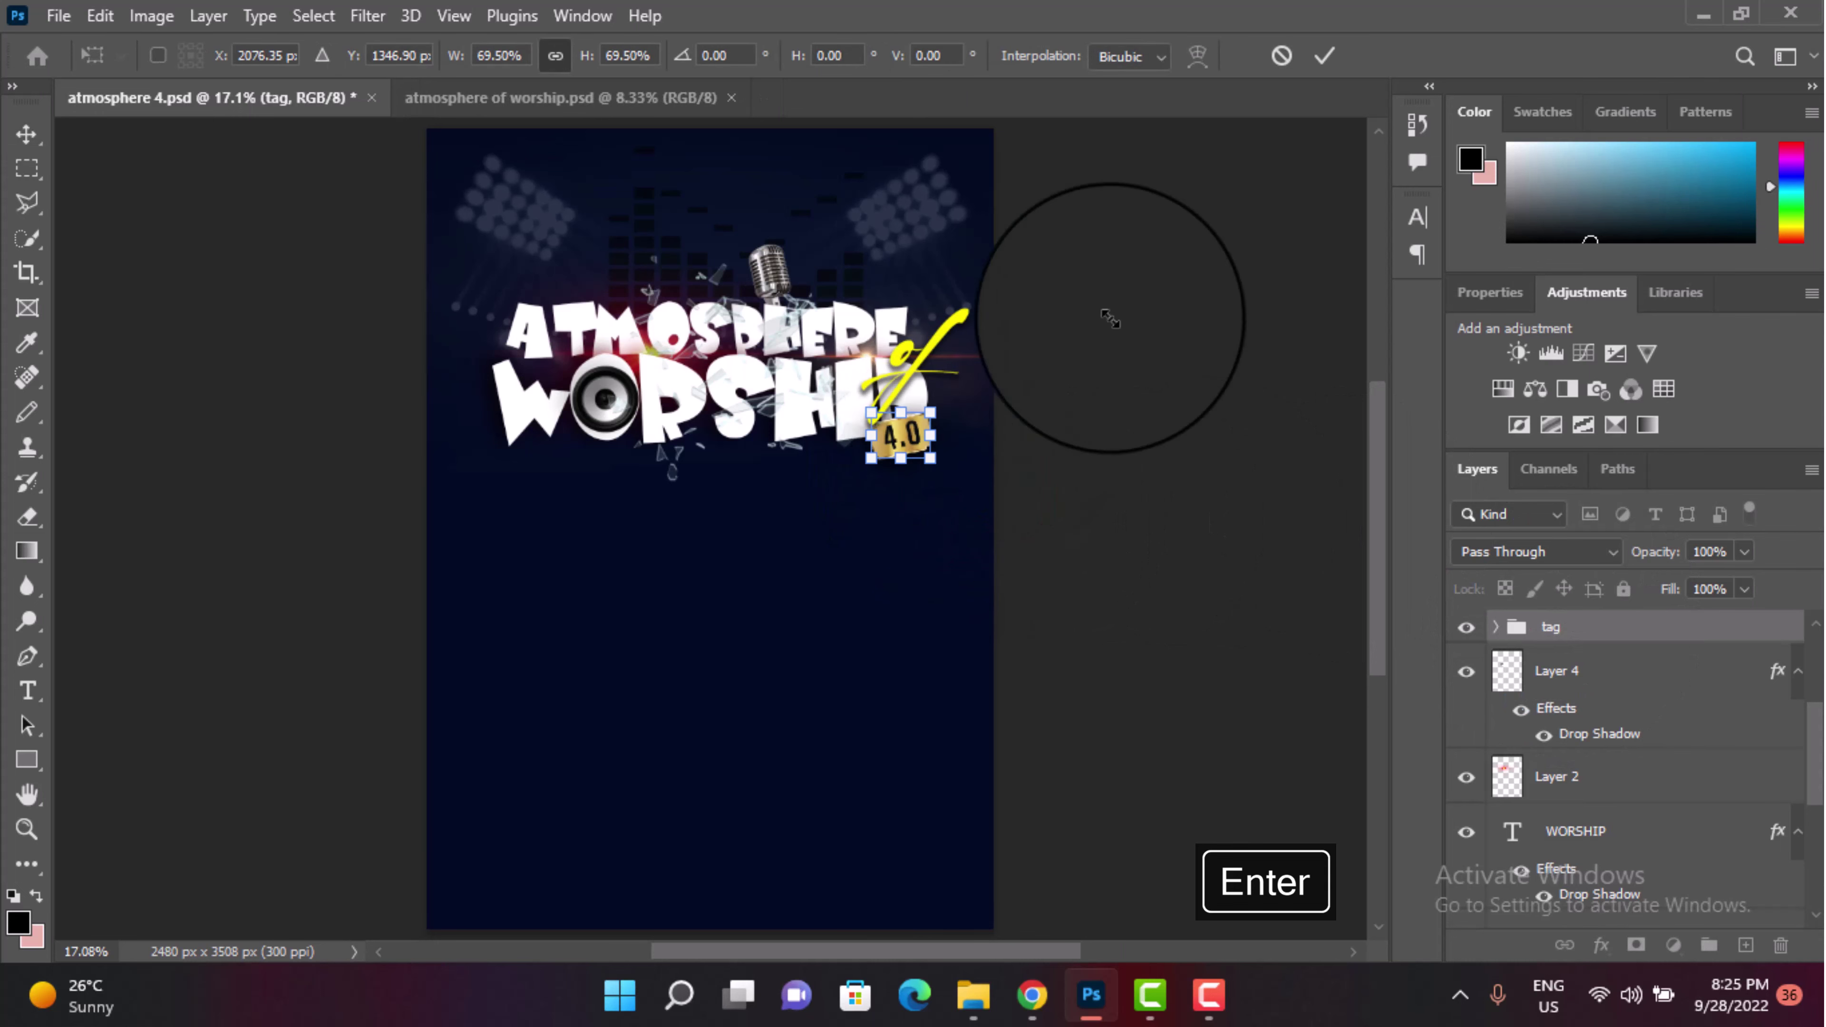
click(1326, 52)
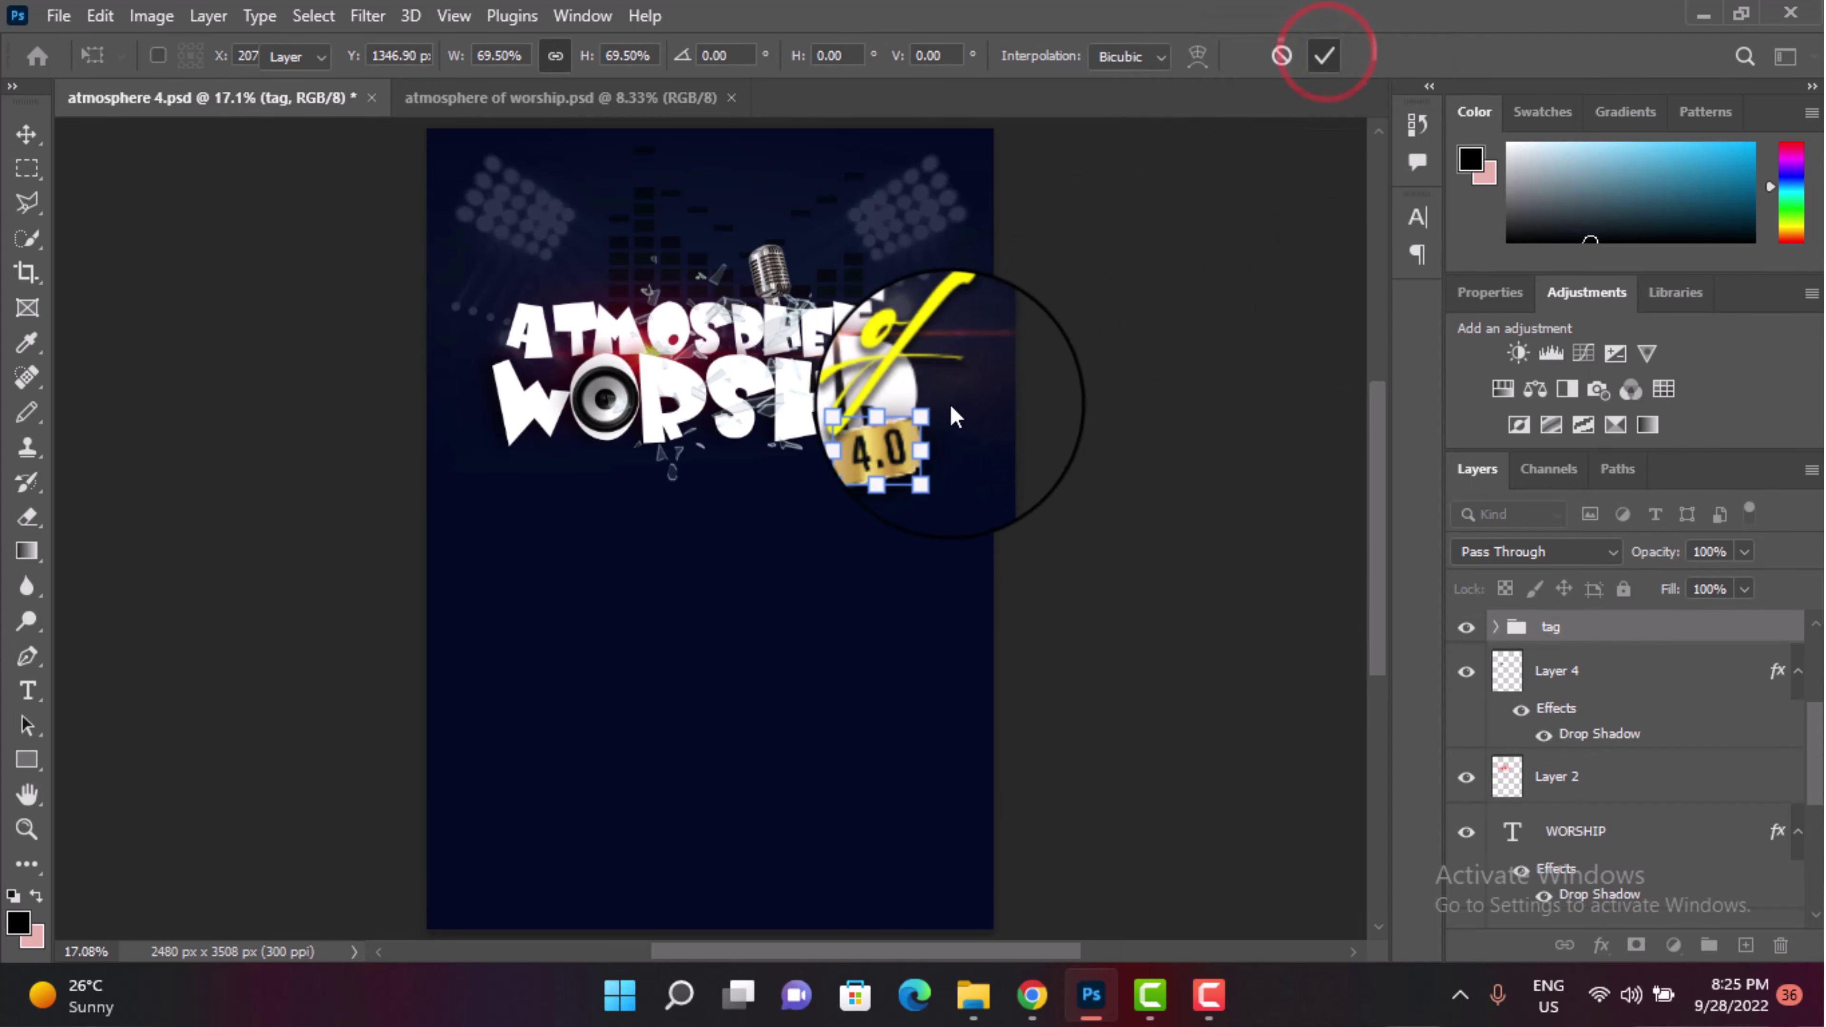
mouse_move(913, 462)
mouse_down()
mouse_move(938, 440)
mouse_move(868, 465)
mouse_up()
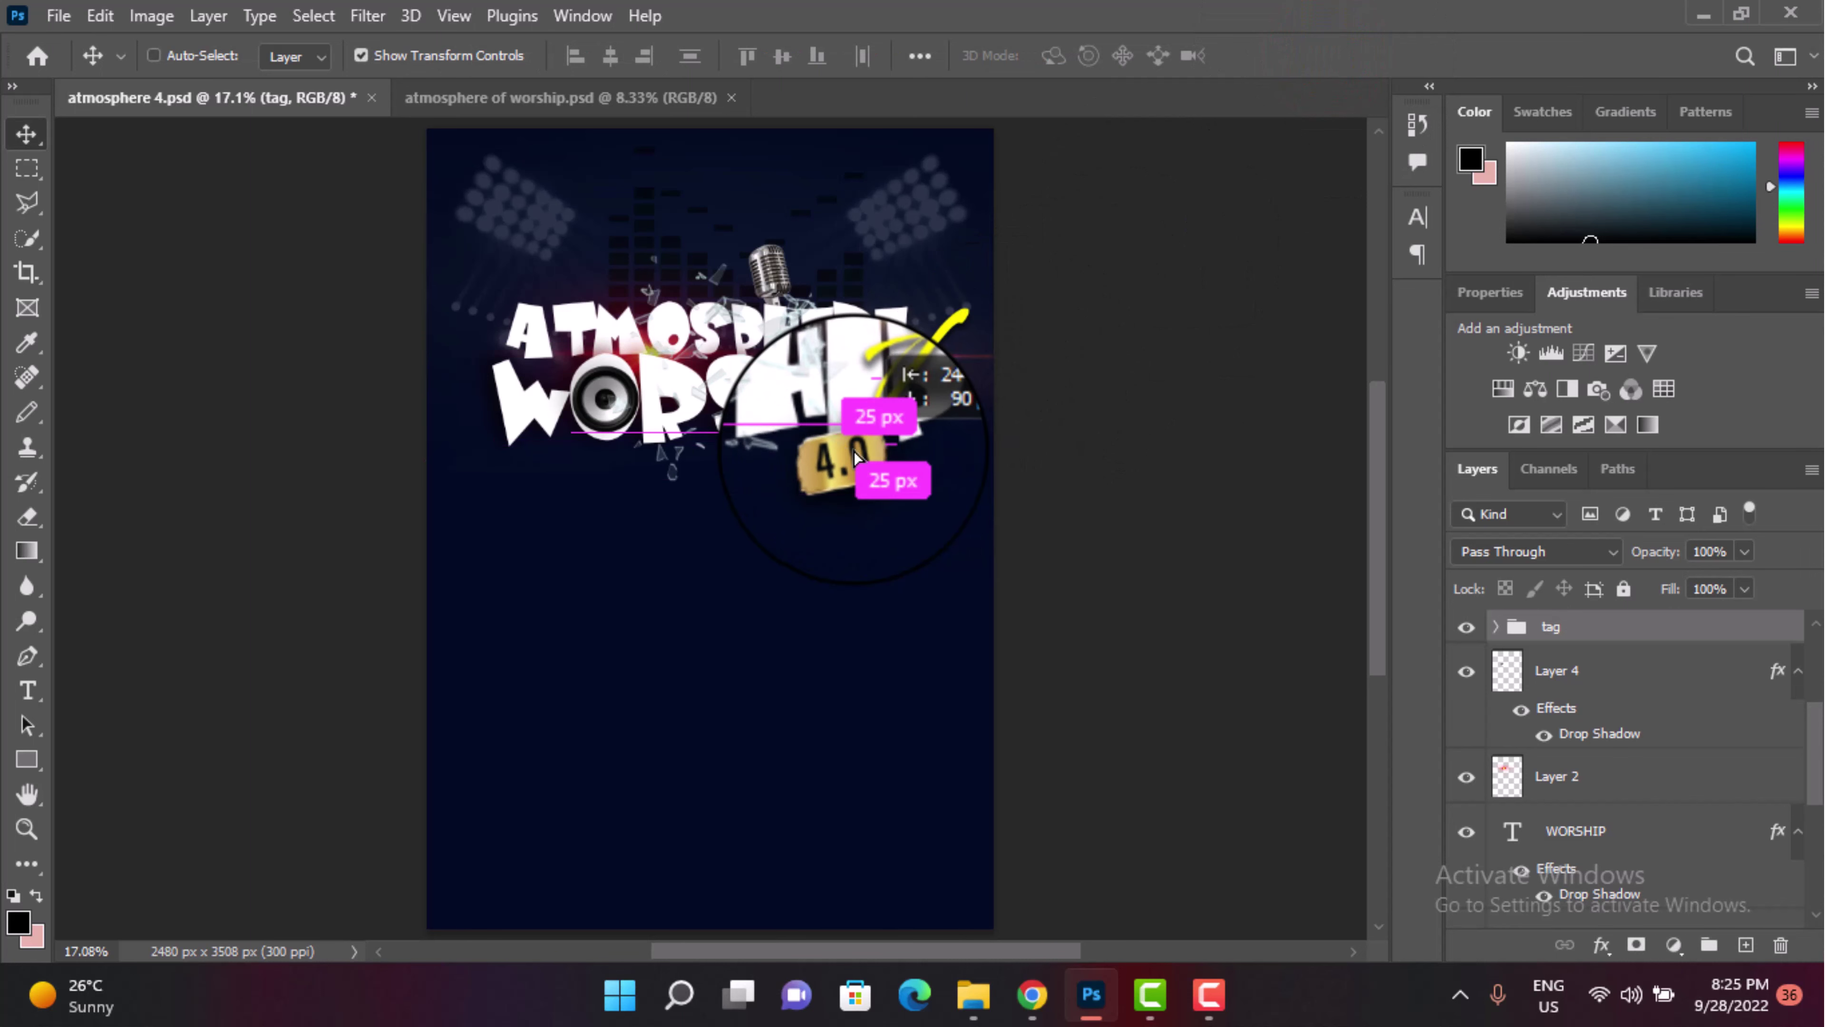
drag(869, 464, 834, 434)
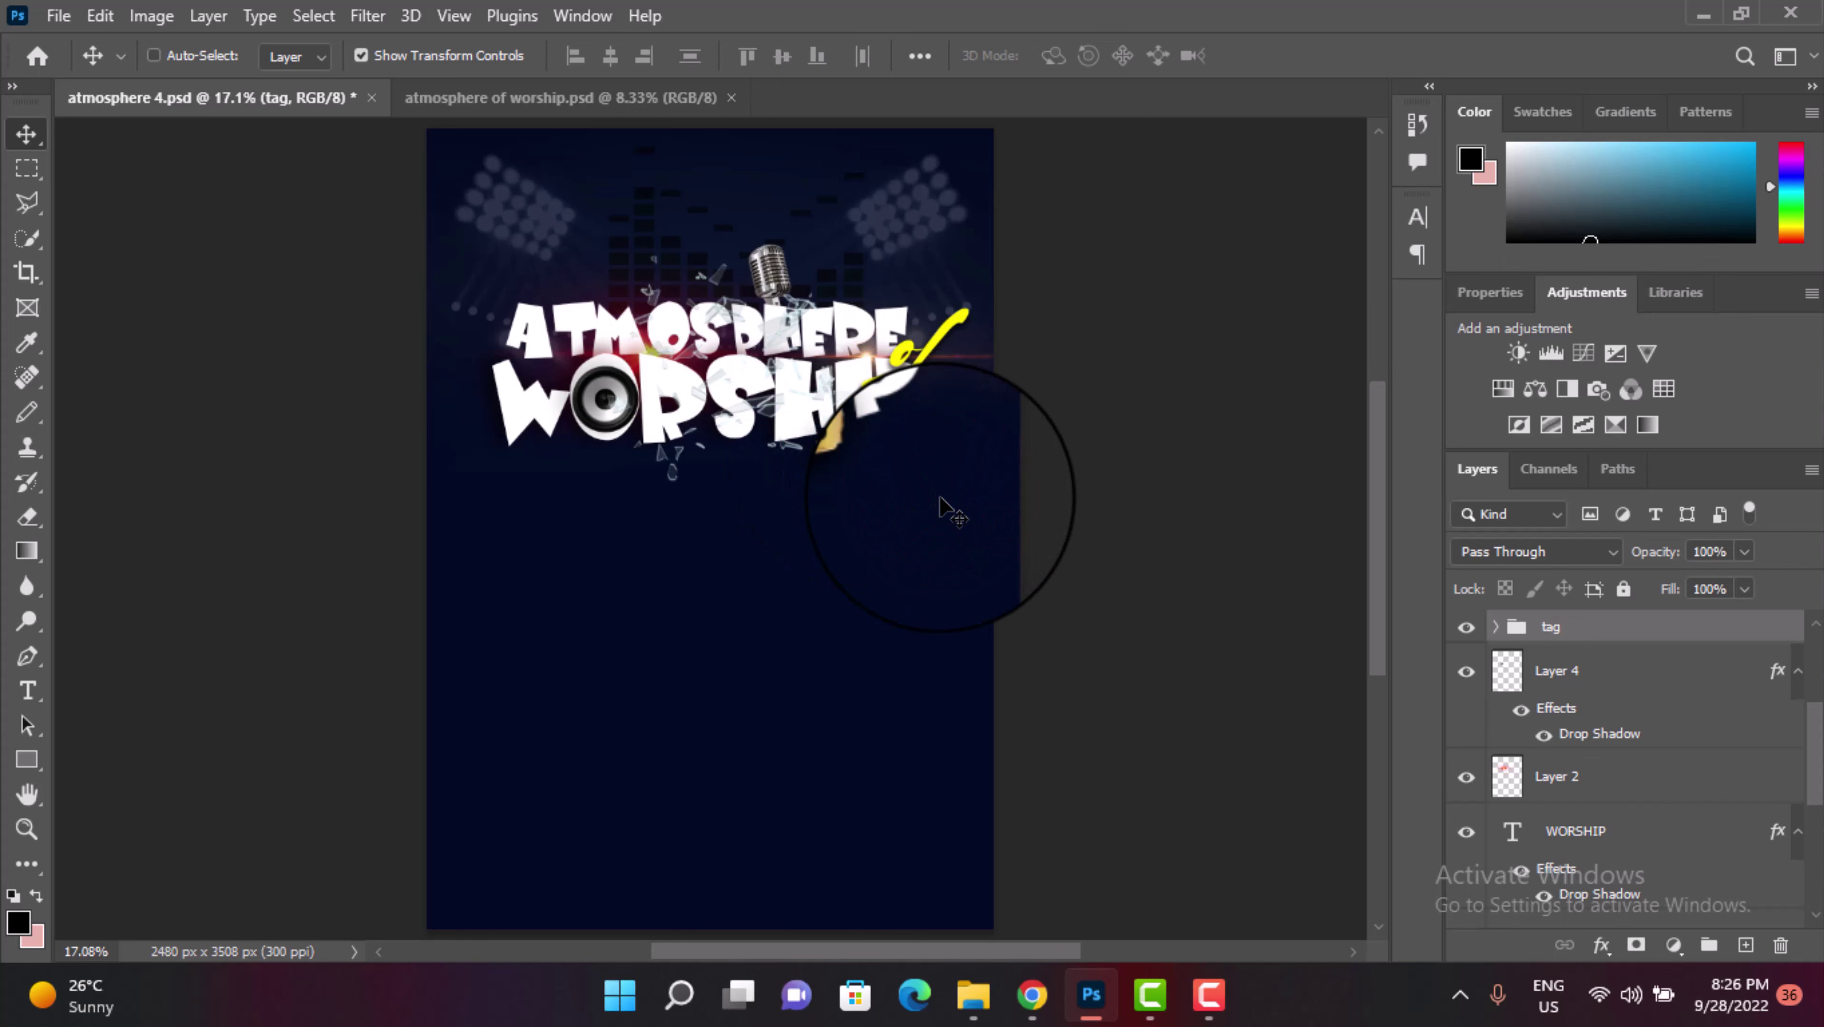
click(607, 97)
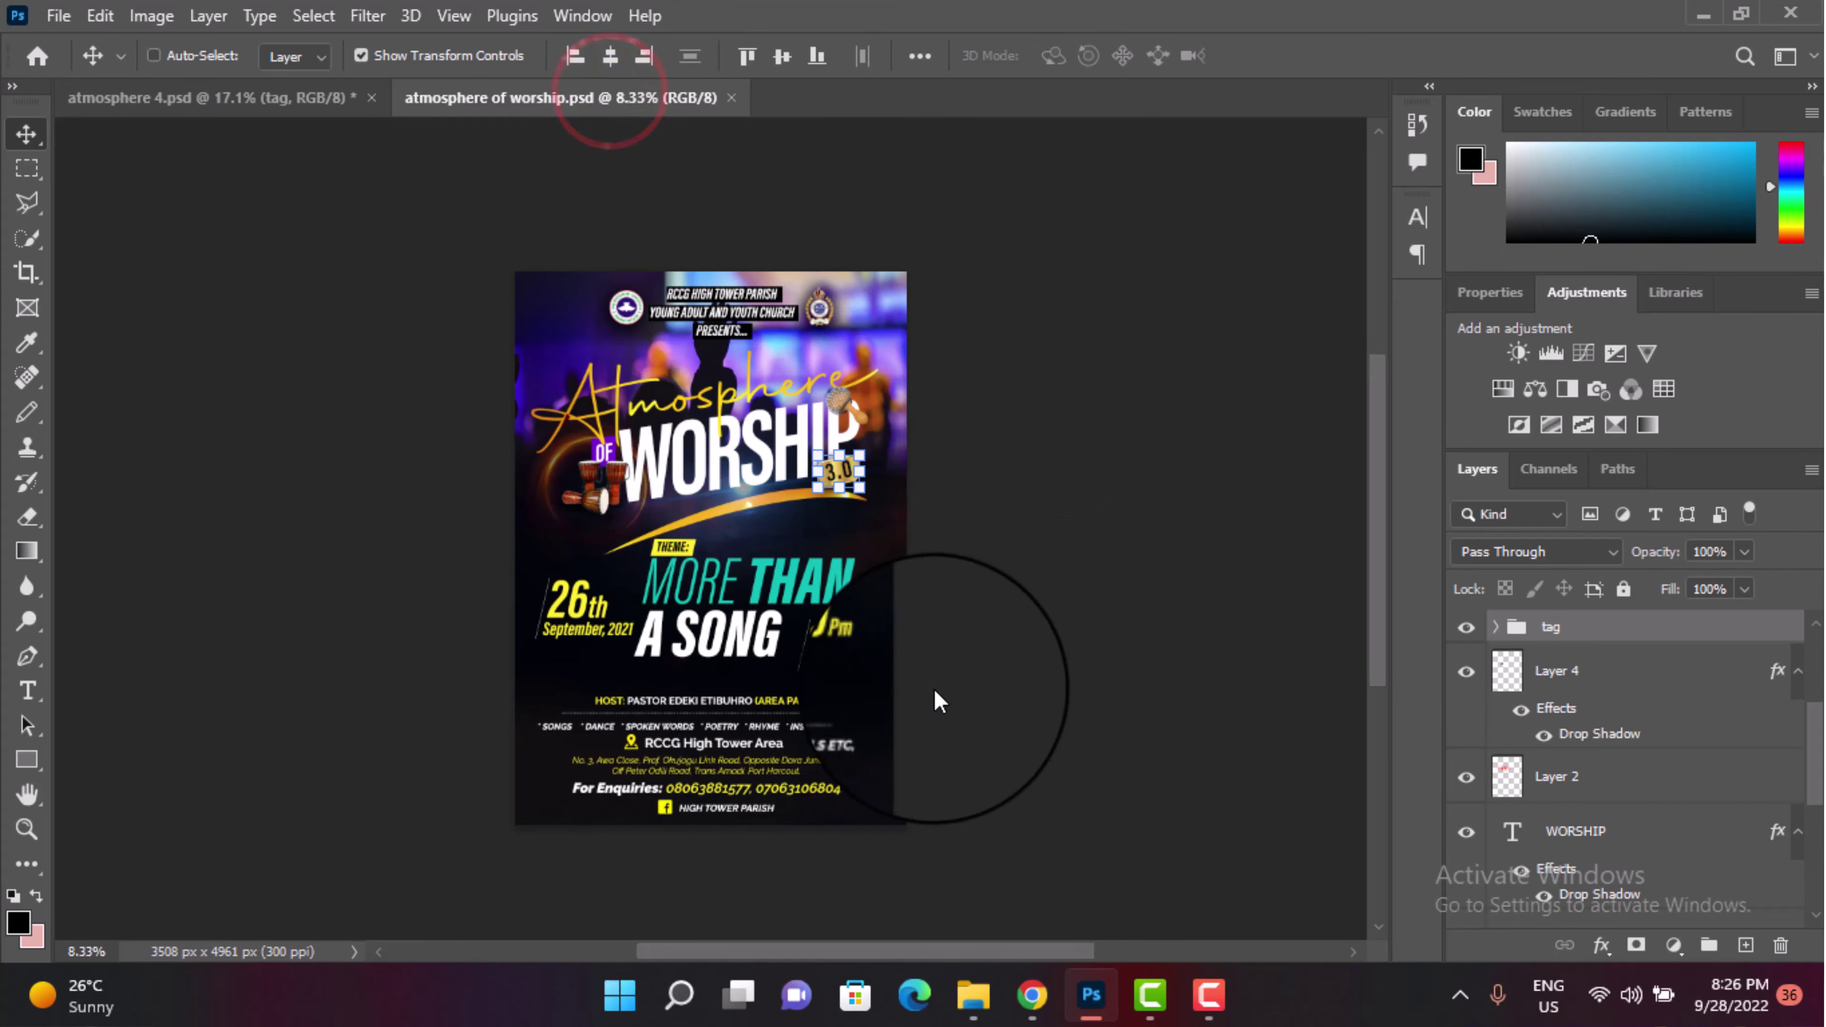
Step: Select the maraca on Layer 9 in the worship flyer
scroll(1581, 792, down, 10)
drag(600, 483, 594, 488)
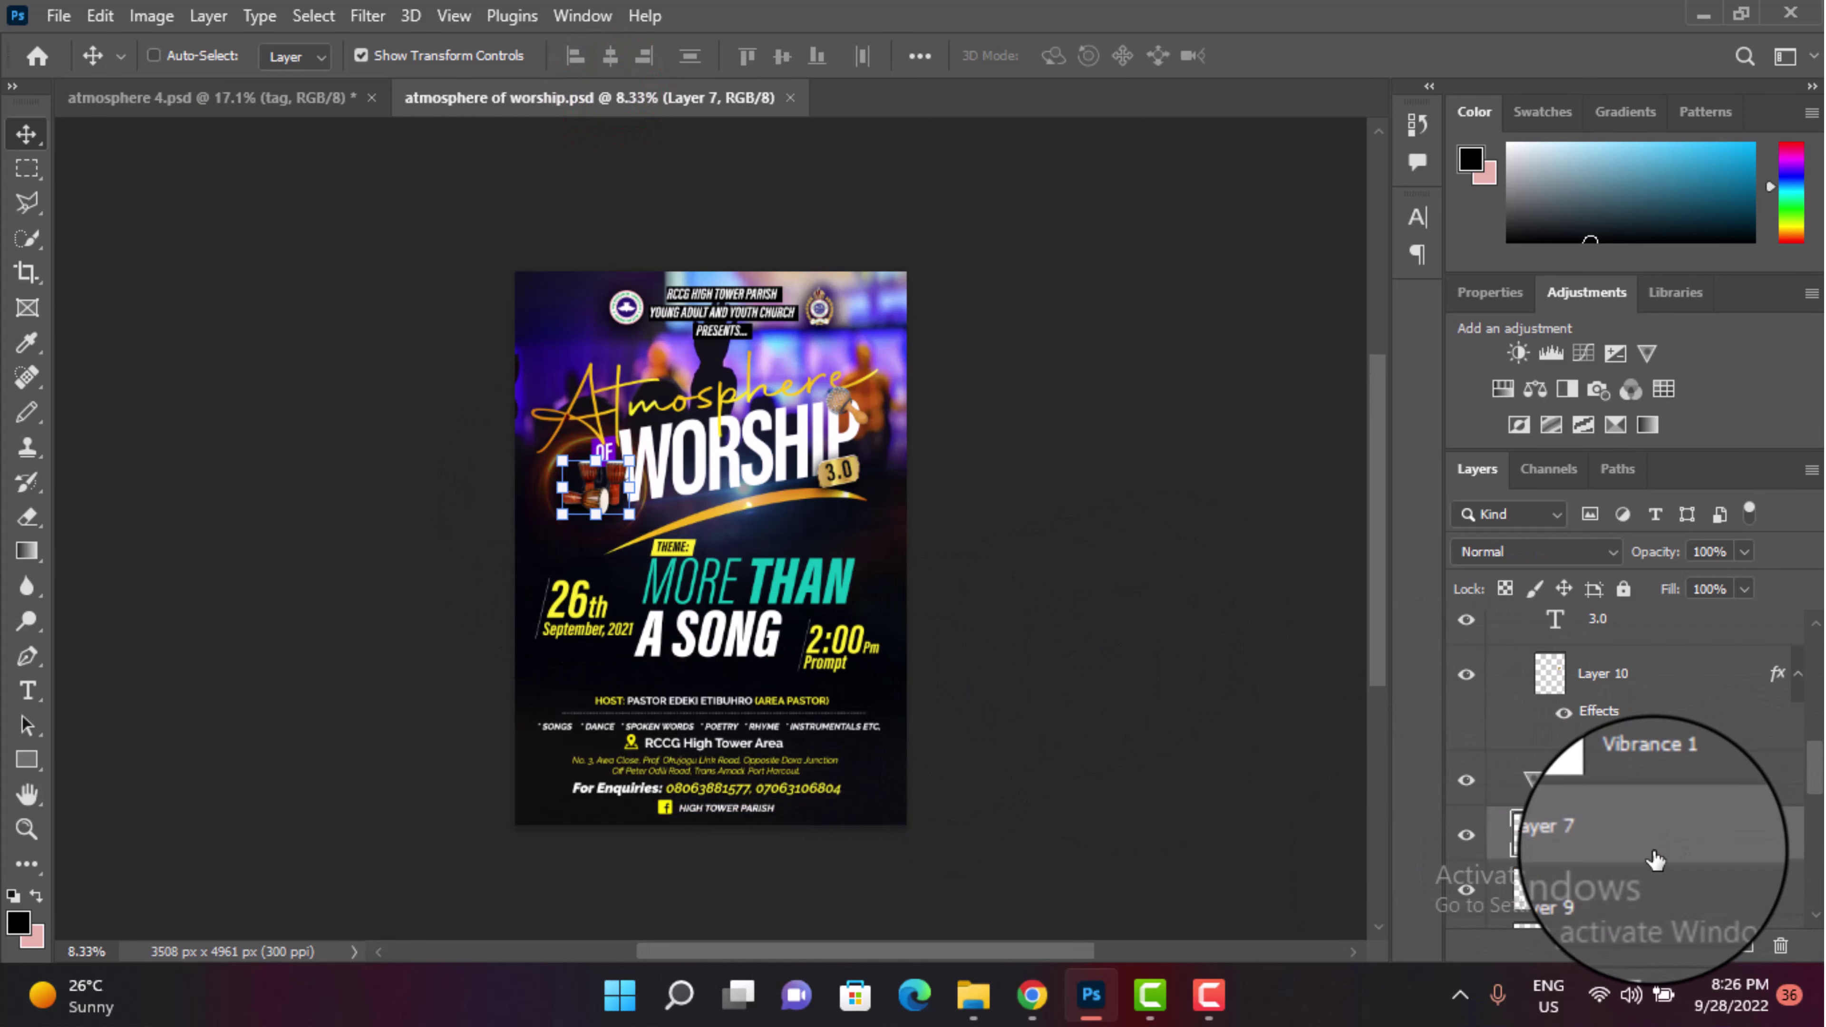
scroll(1646, 827, down, 1)
click(1611, 829)
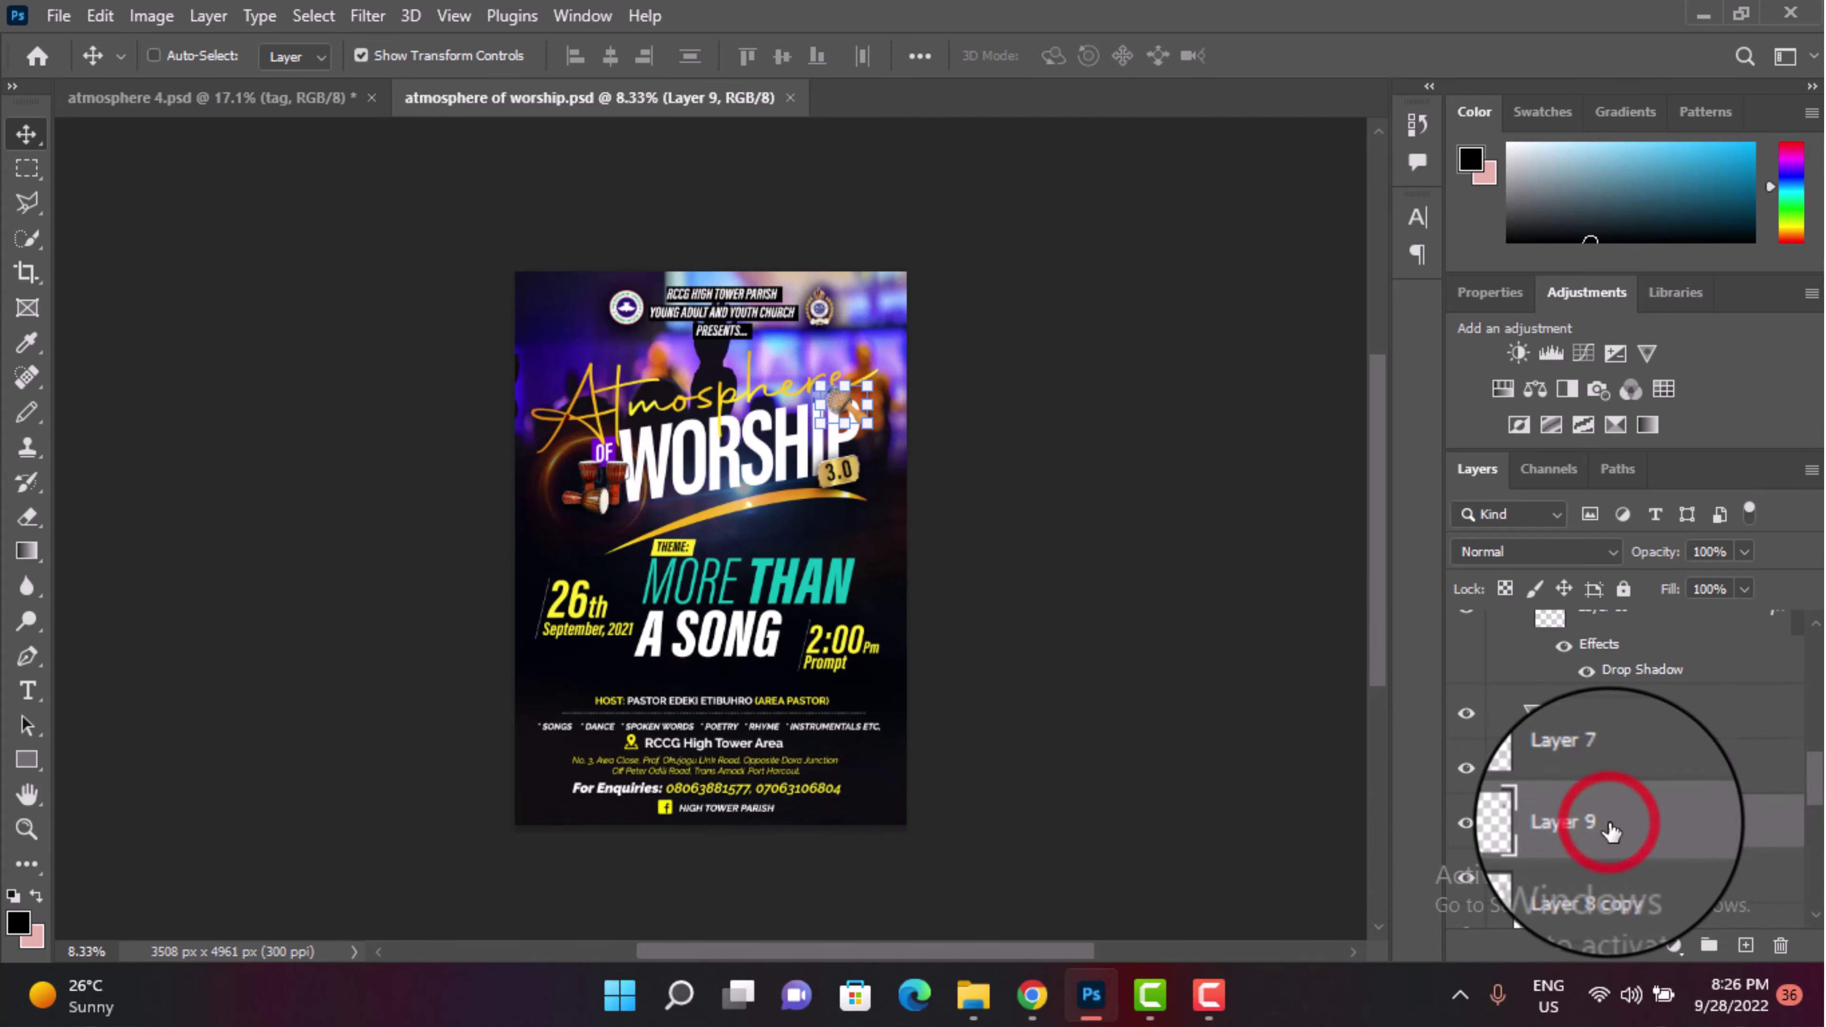
click(854, 410)
click(1325, 55)
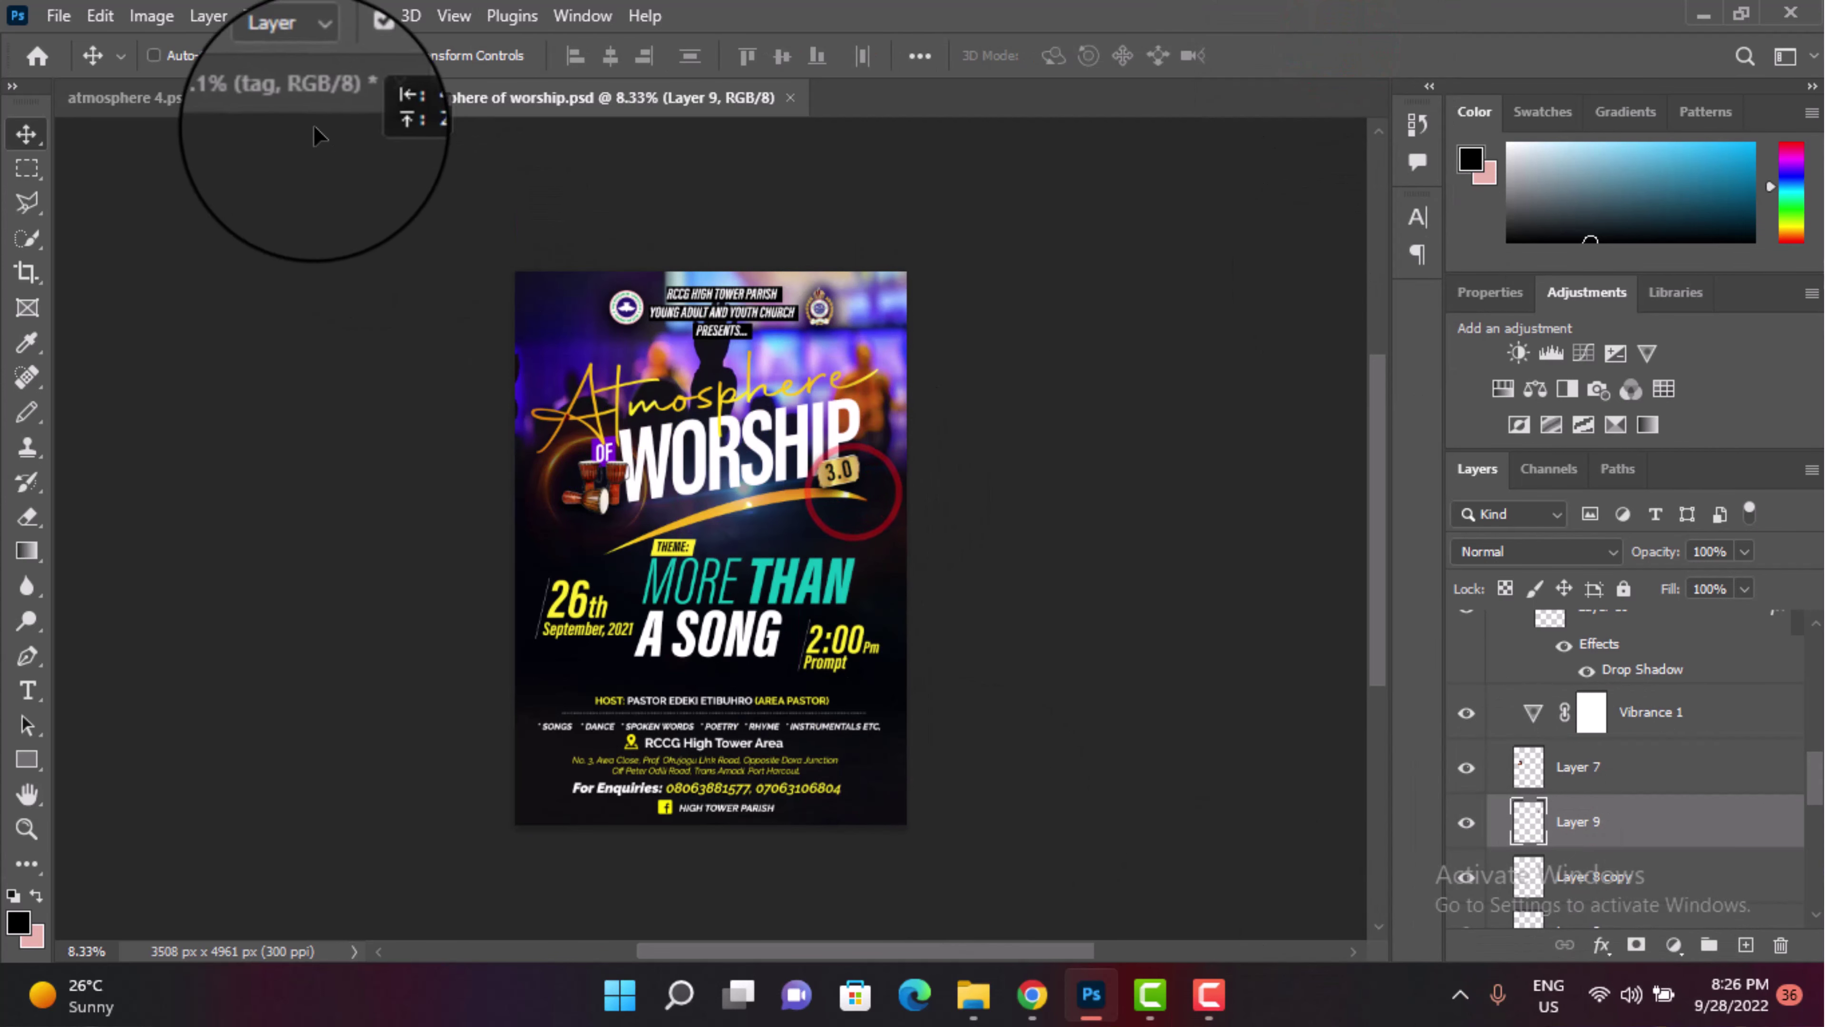
Step: Drop the maraca onto the navy poster left of WORSHIP and begin scaling it
click(305, 108)
mouse_move(305, 115)
mouse_down()
mouse_move(831, 548)
mouse_move(467, 424)
mouse_move(485, 445)
mouse_up()
key(ctrl+t)
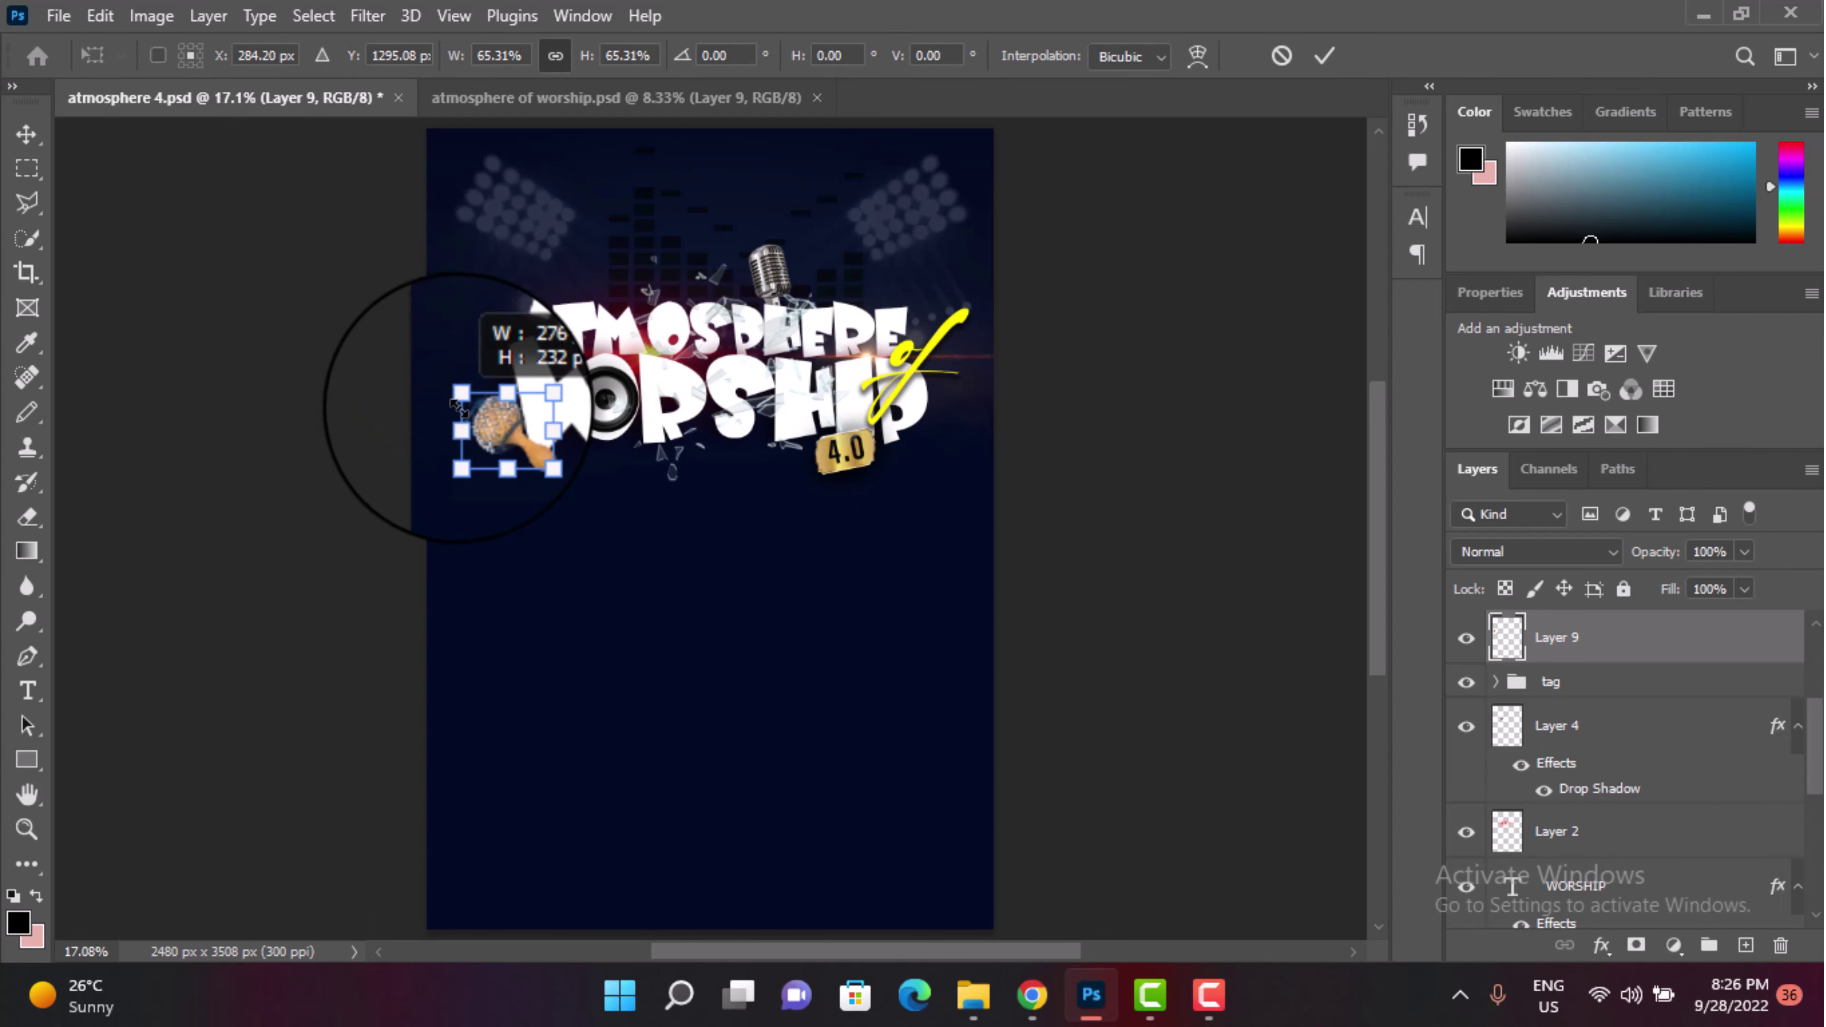
Step: Commit the 65% maraca, trial it at the title centre, then undo back beside the W
click(1326, 56)
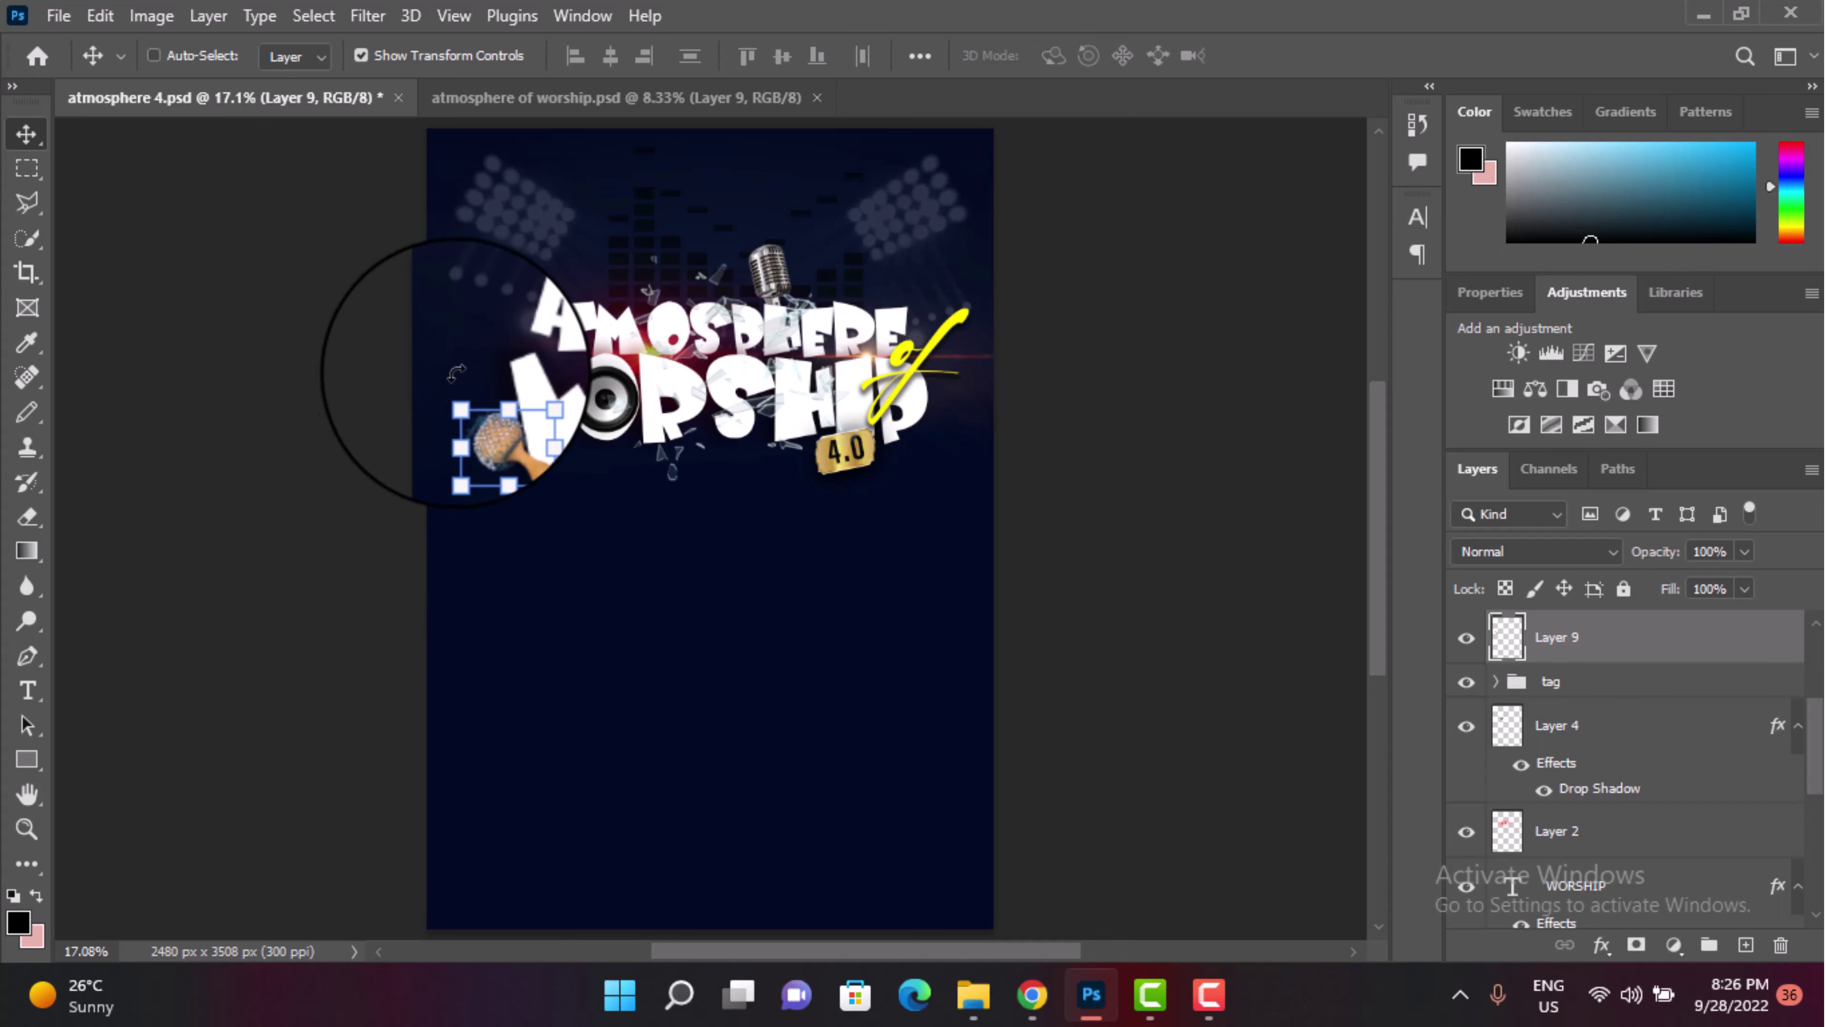
drag(523, 447, 730, 370)
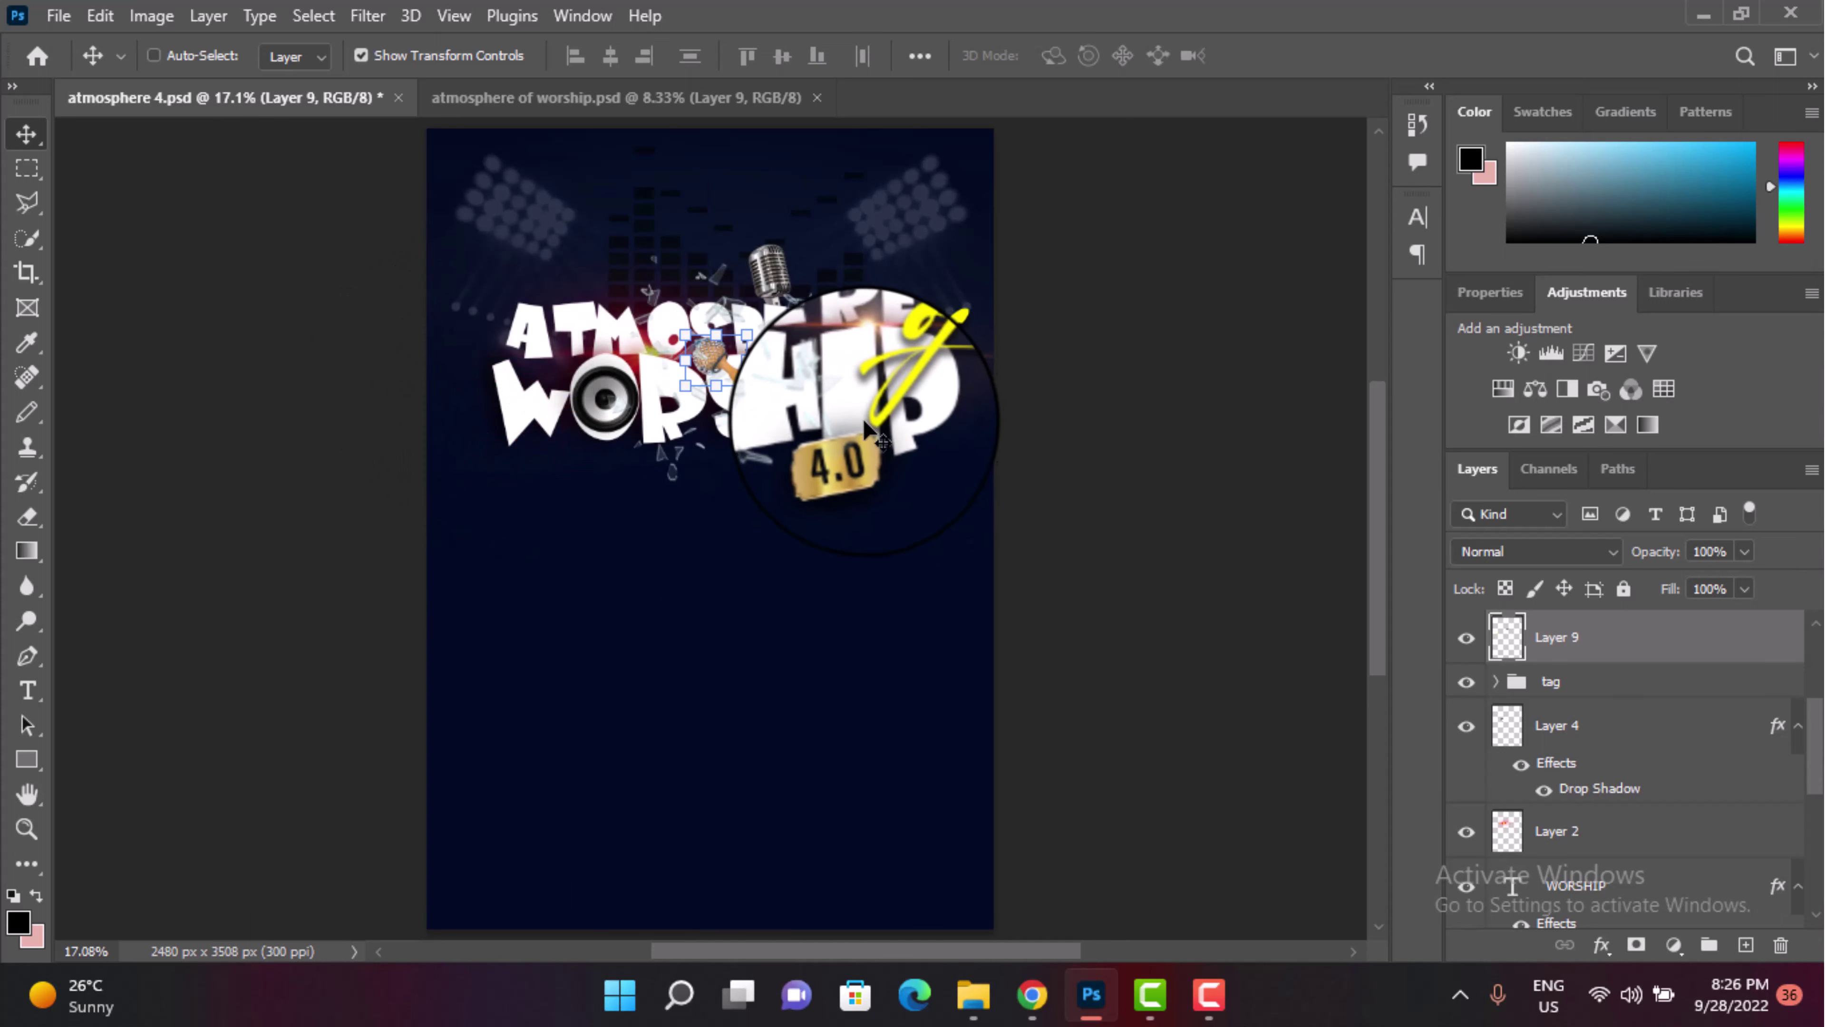
key(ctrl+z)
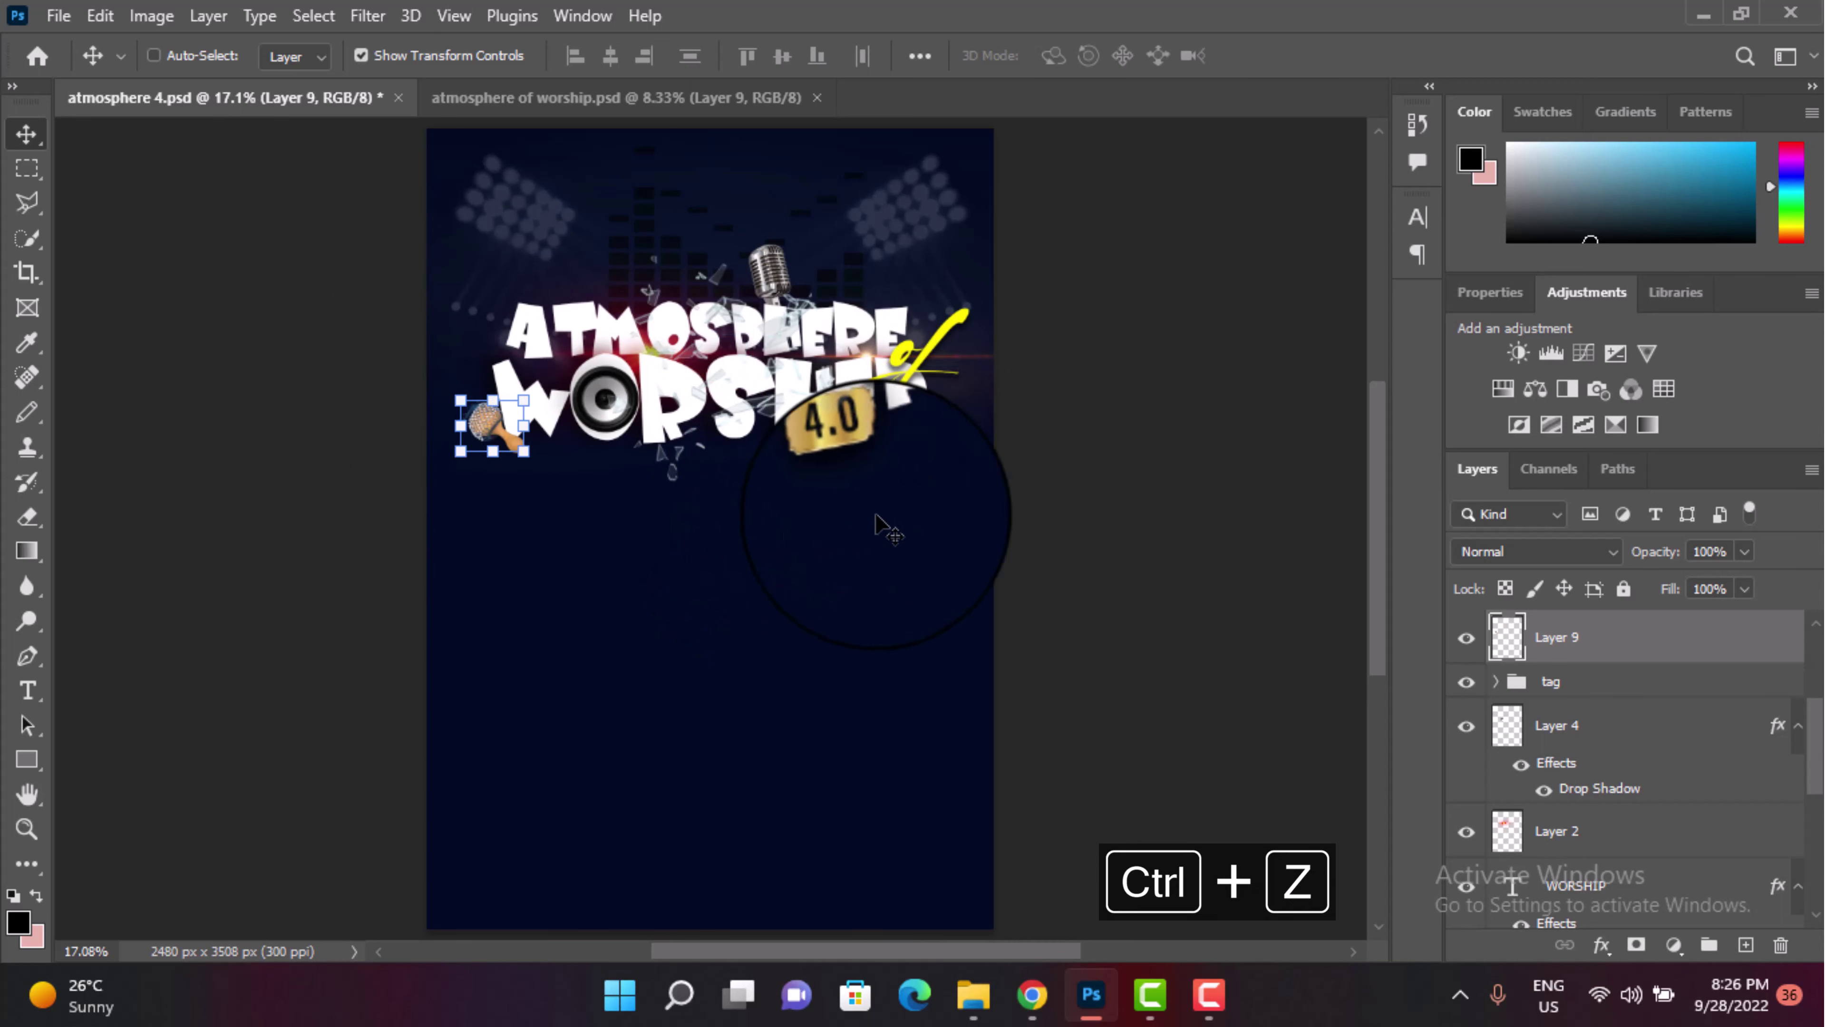
click(559, 509)
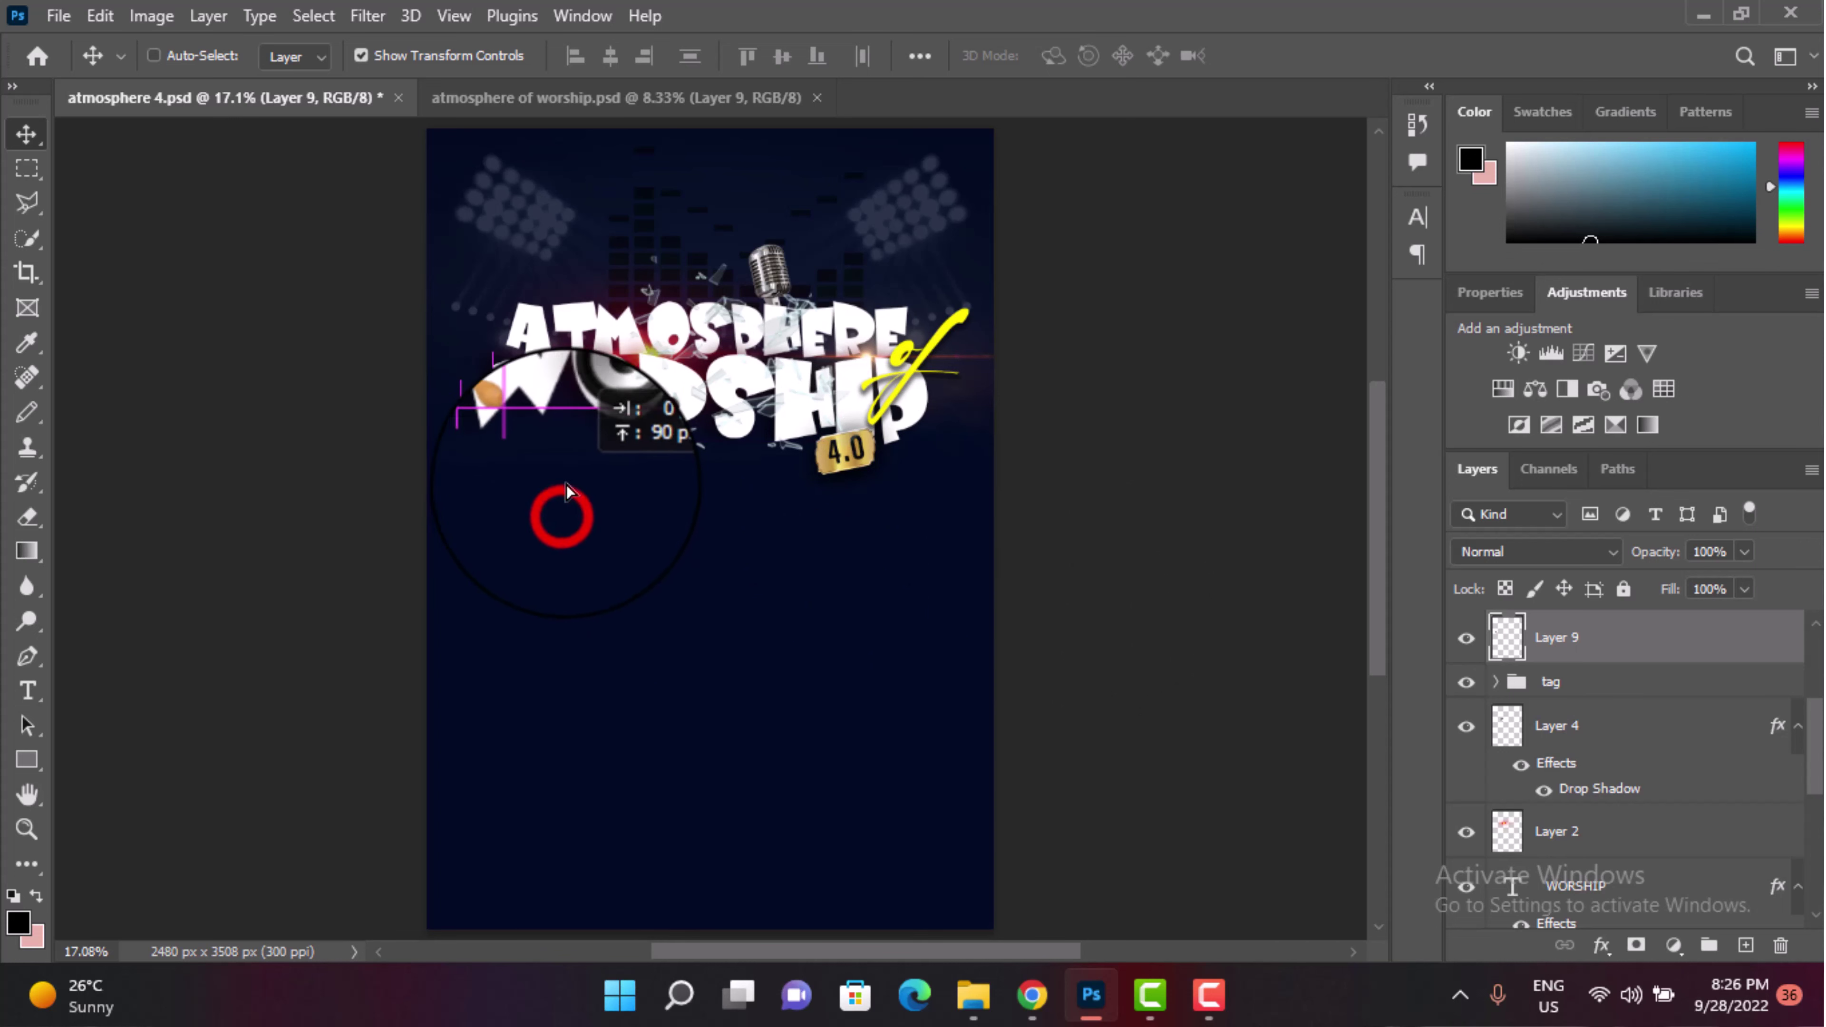
click(1004, 539)
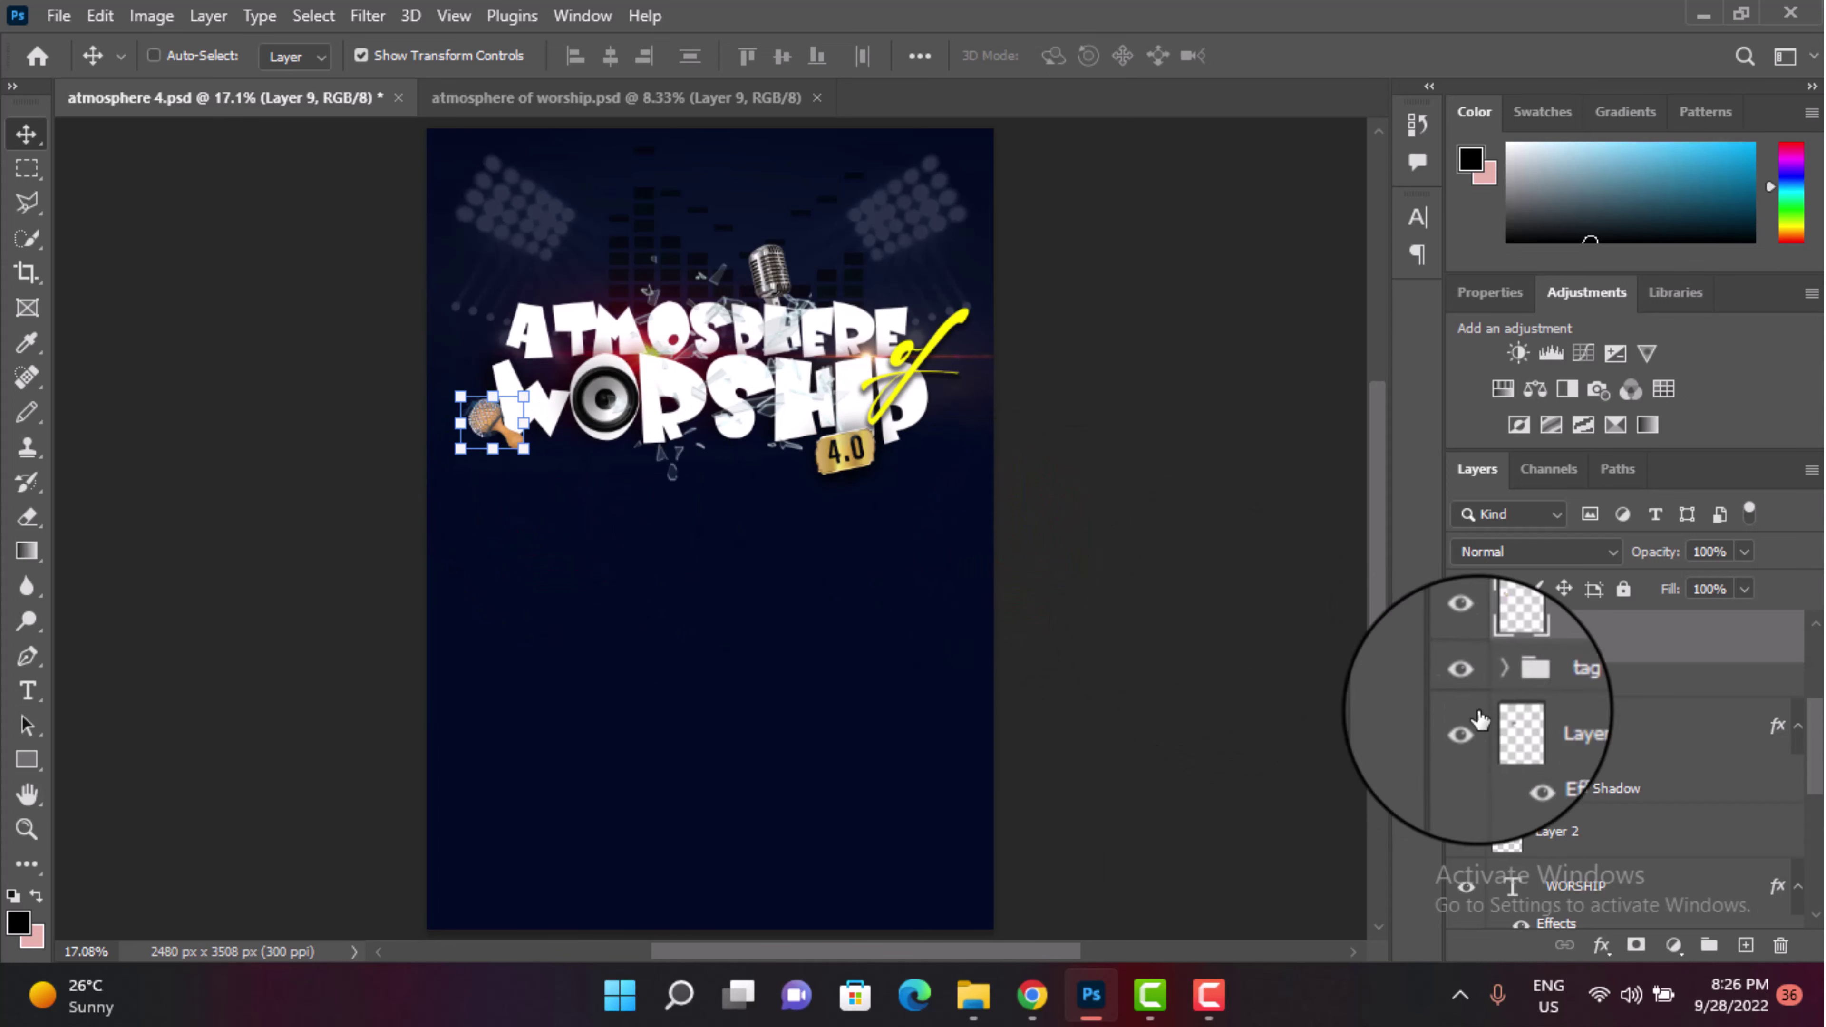
scroll(1582, 691, up, 3)
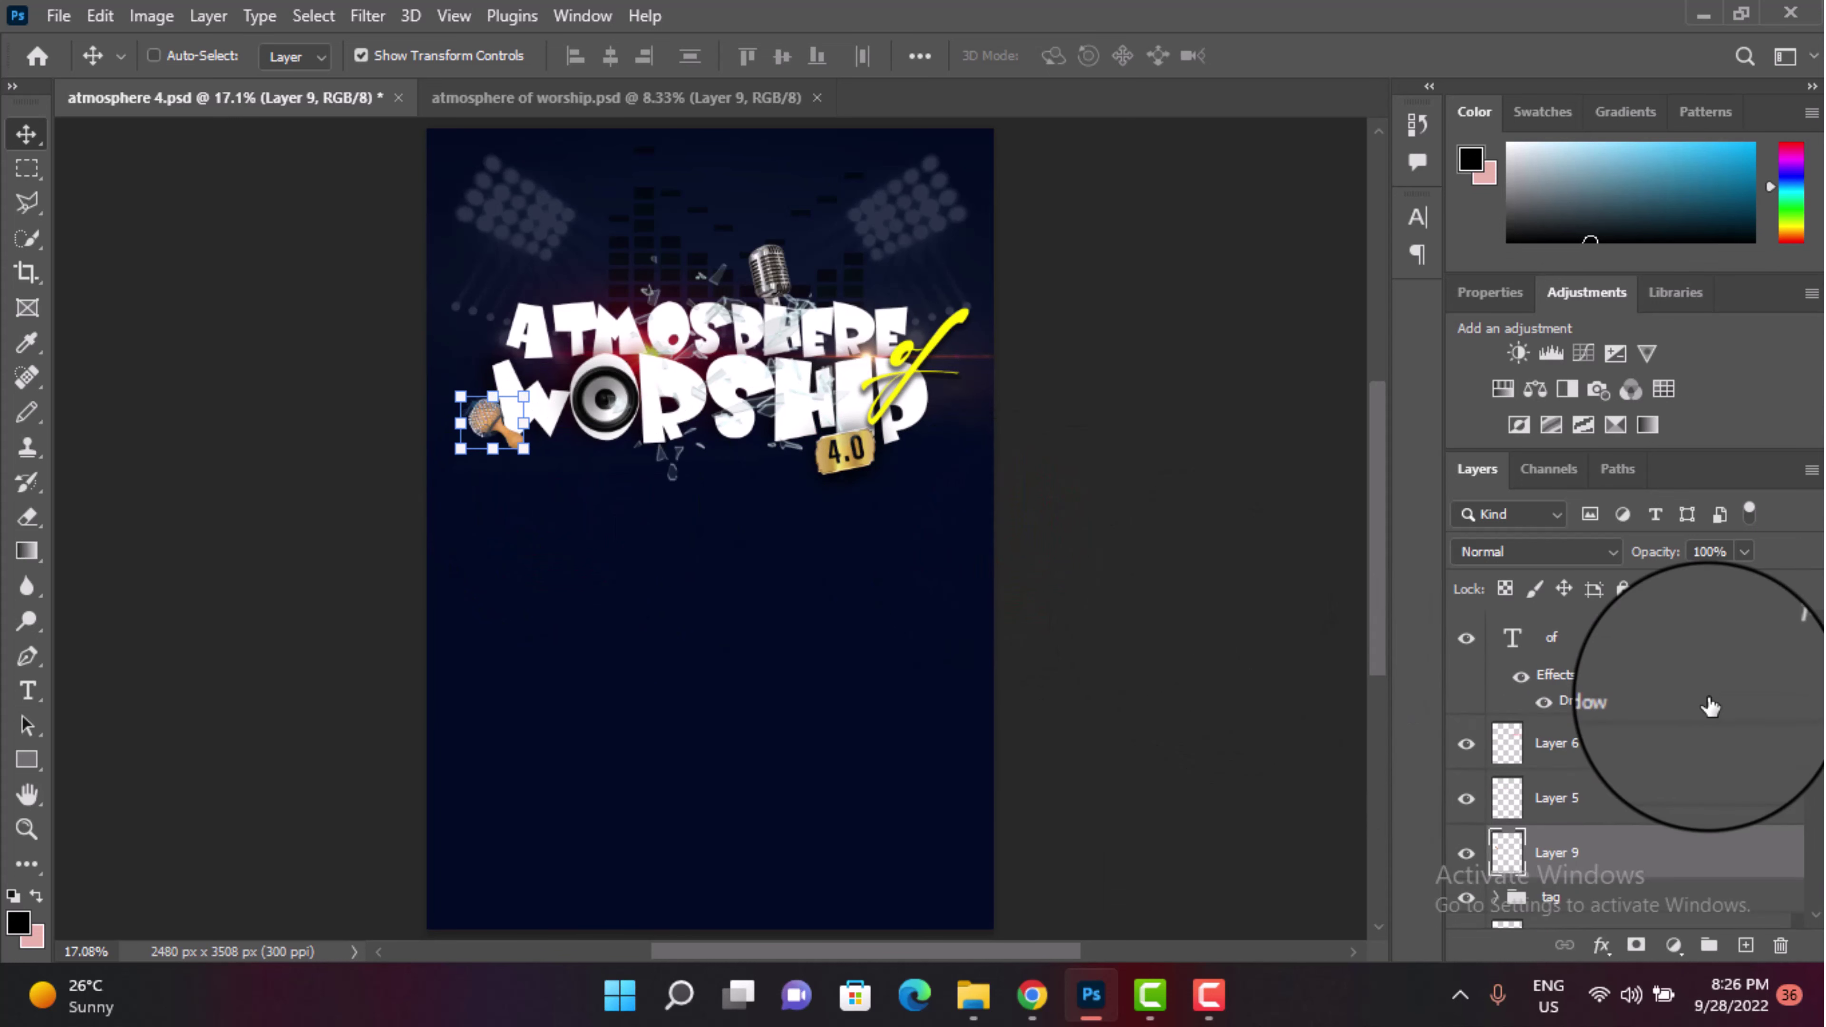
Step: Group the 'of' through Layer 7 title layers as 'title', then return to the worship flyer
click(1596, 657)
scroll(1582, 705, down, 3)
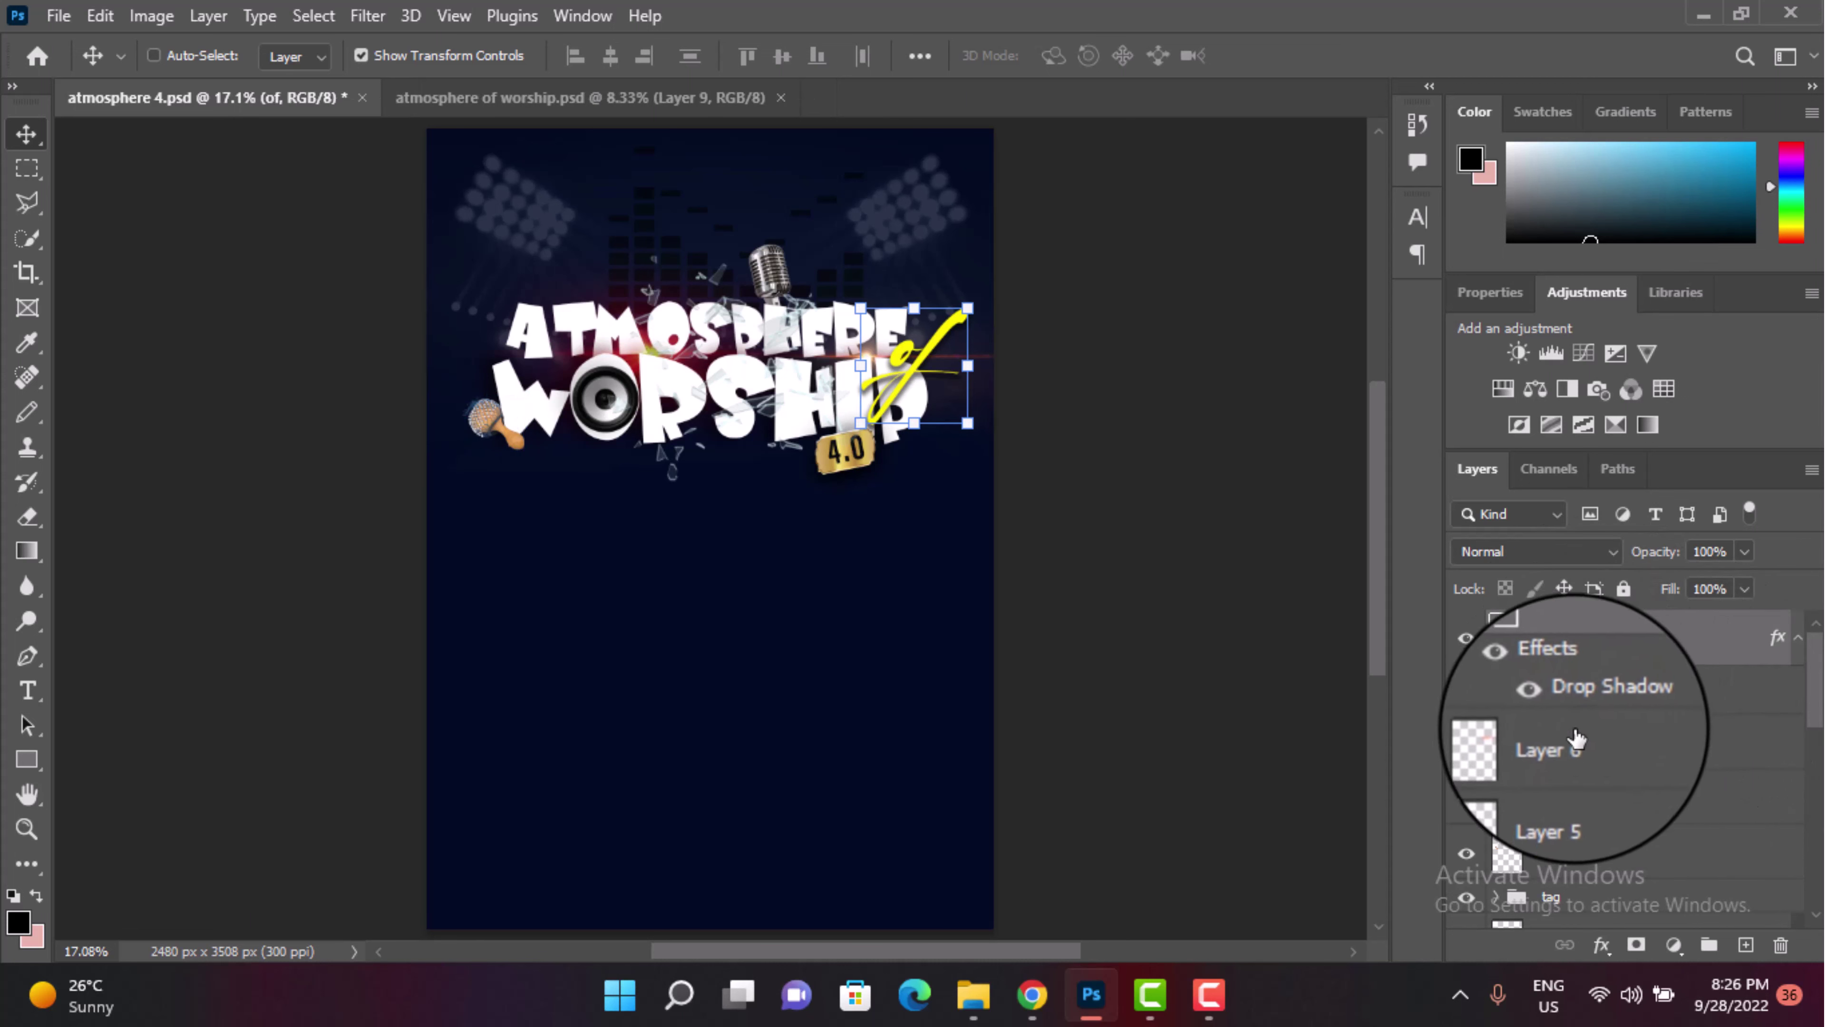
scroll(1571, 752, down, 3)
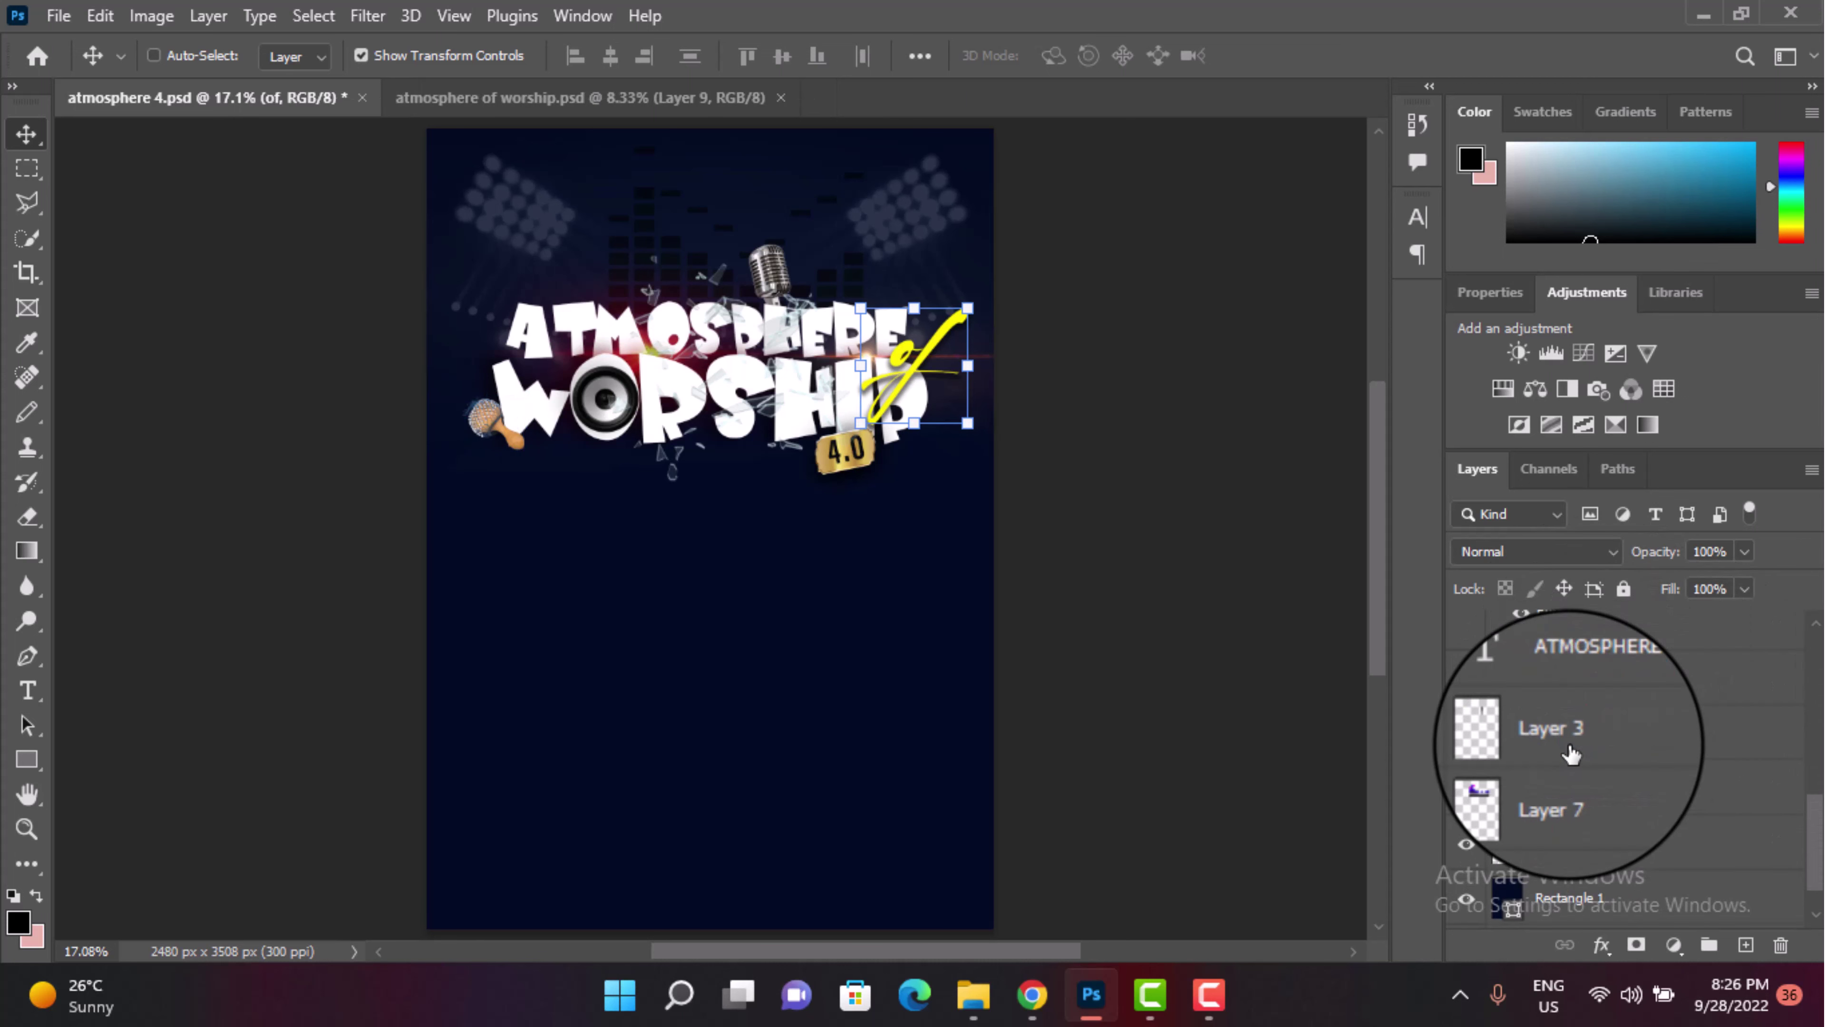
click(1555, 791)
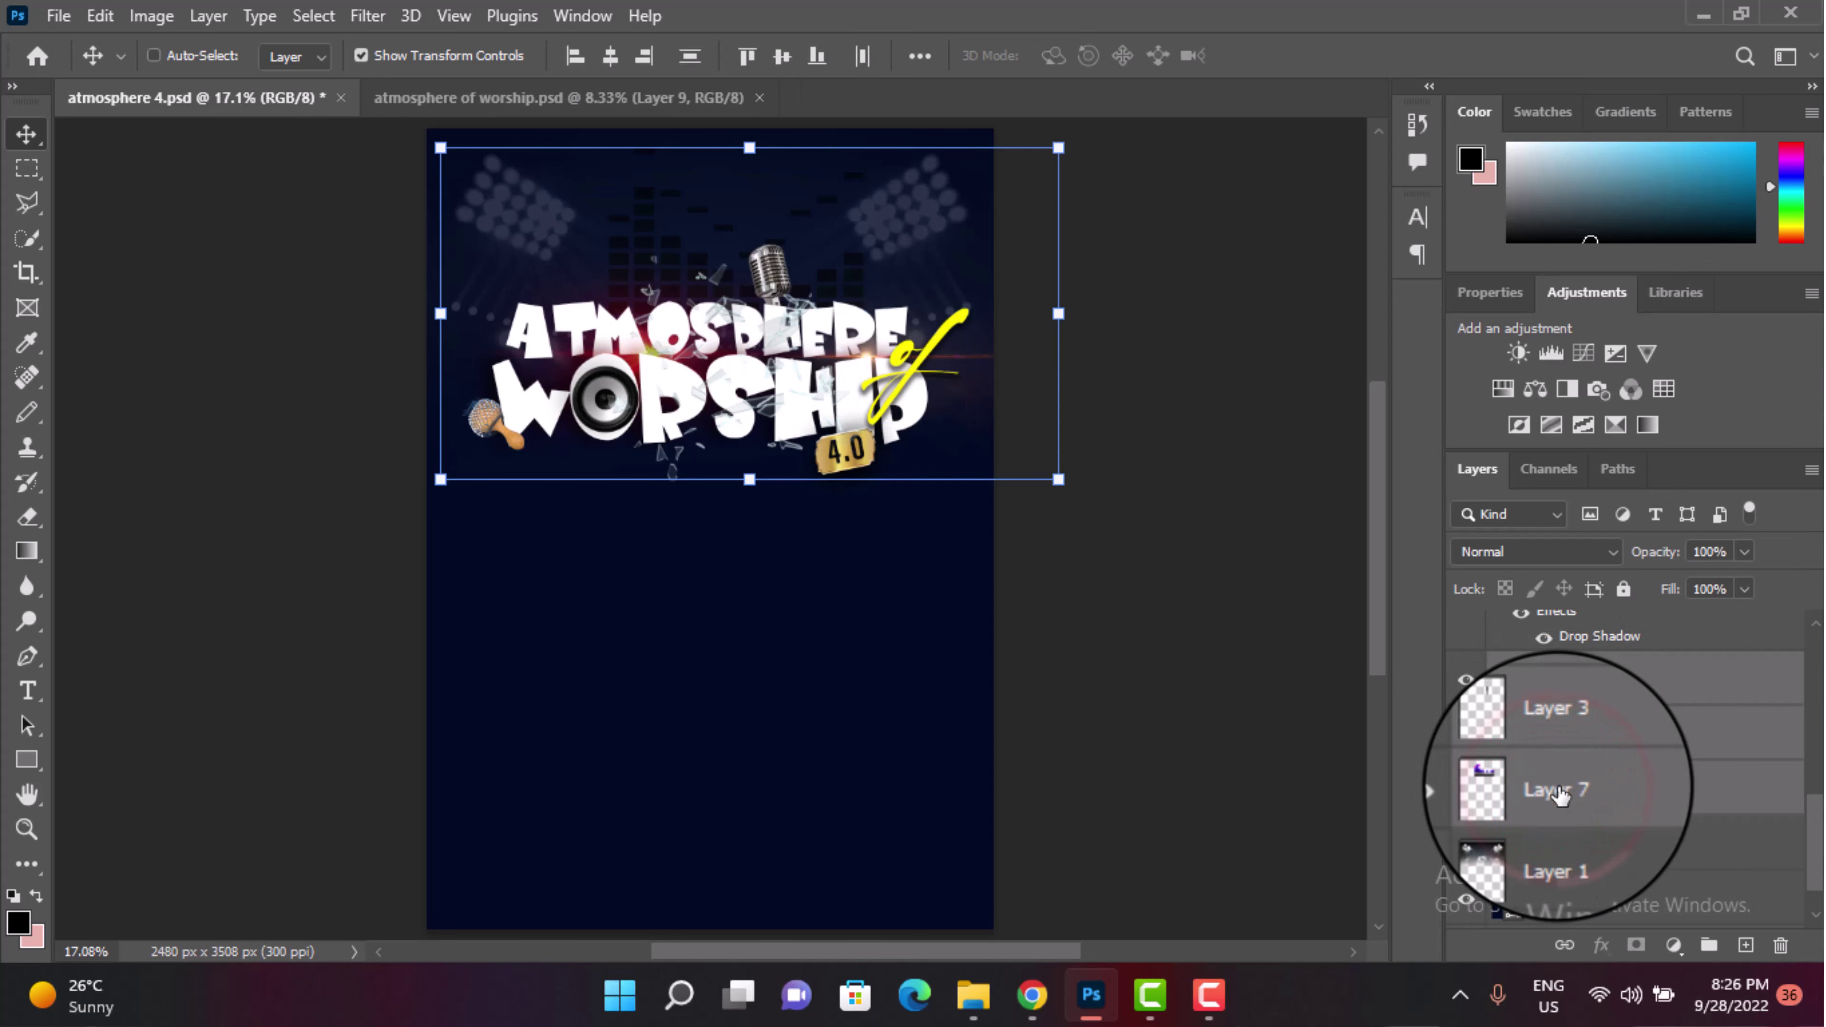
key(ctrl+g)
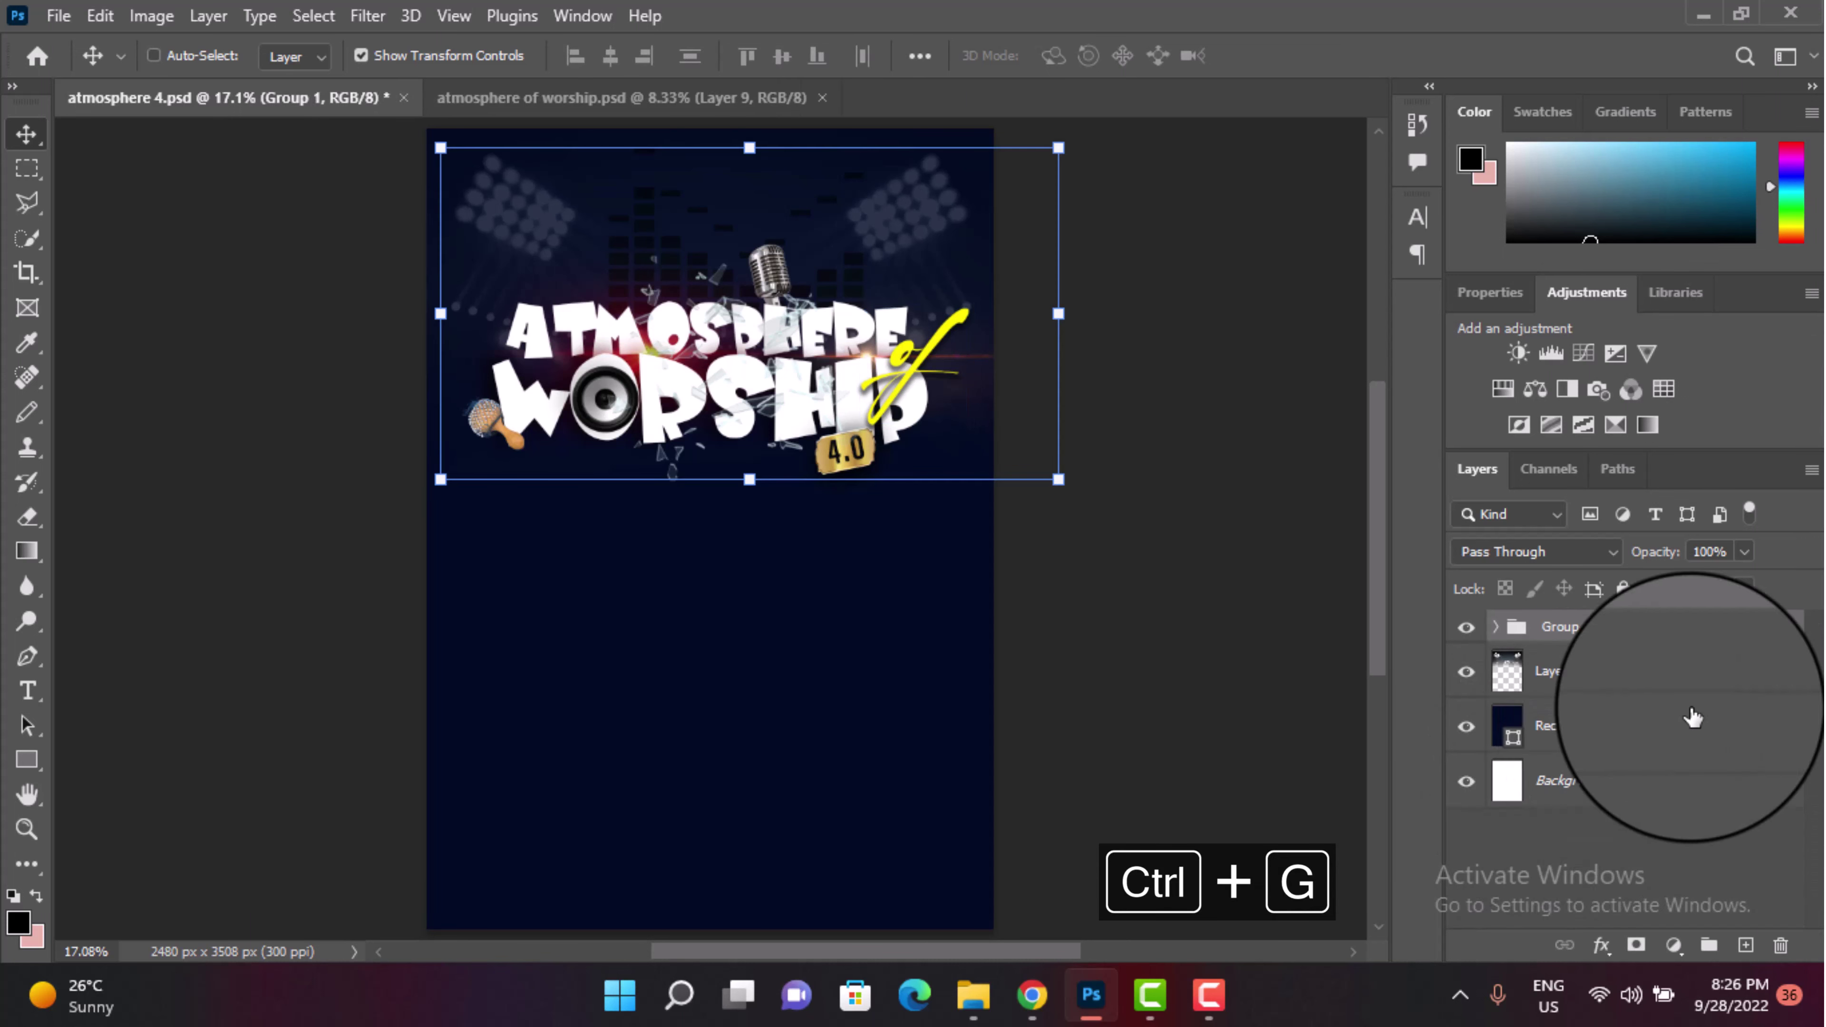
click(1566, 630)
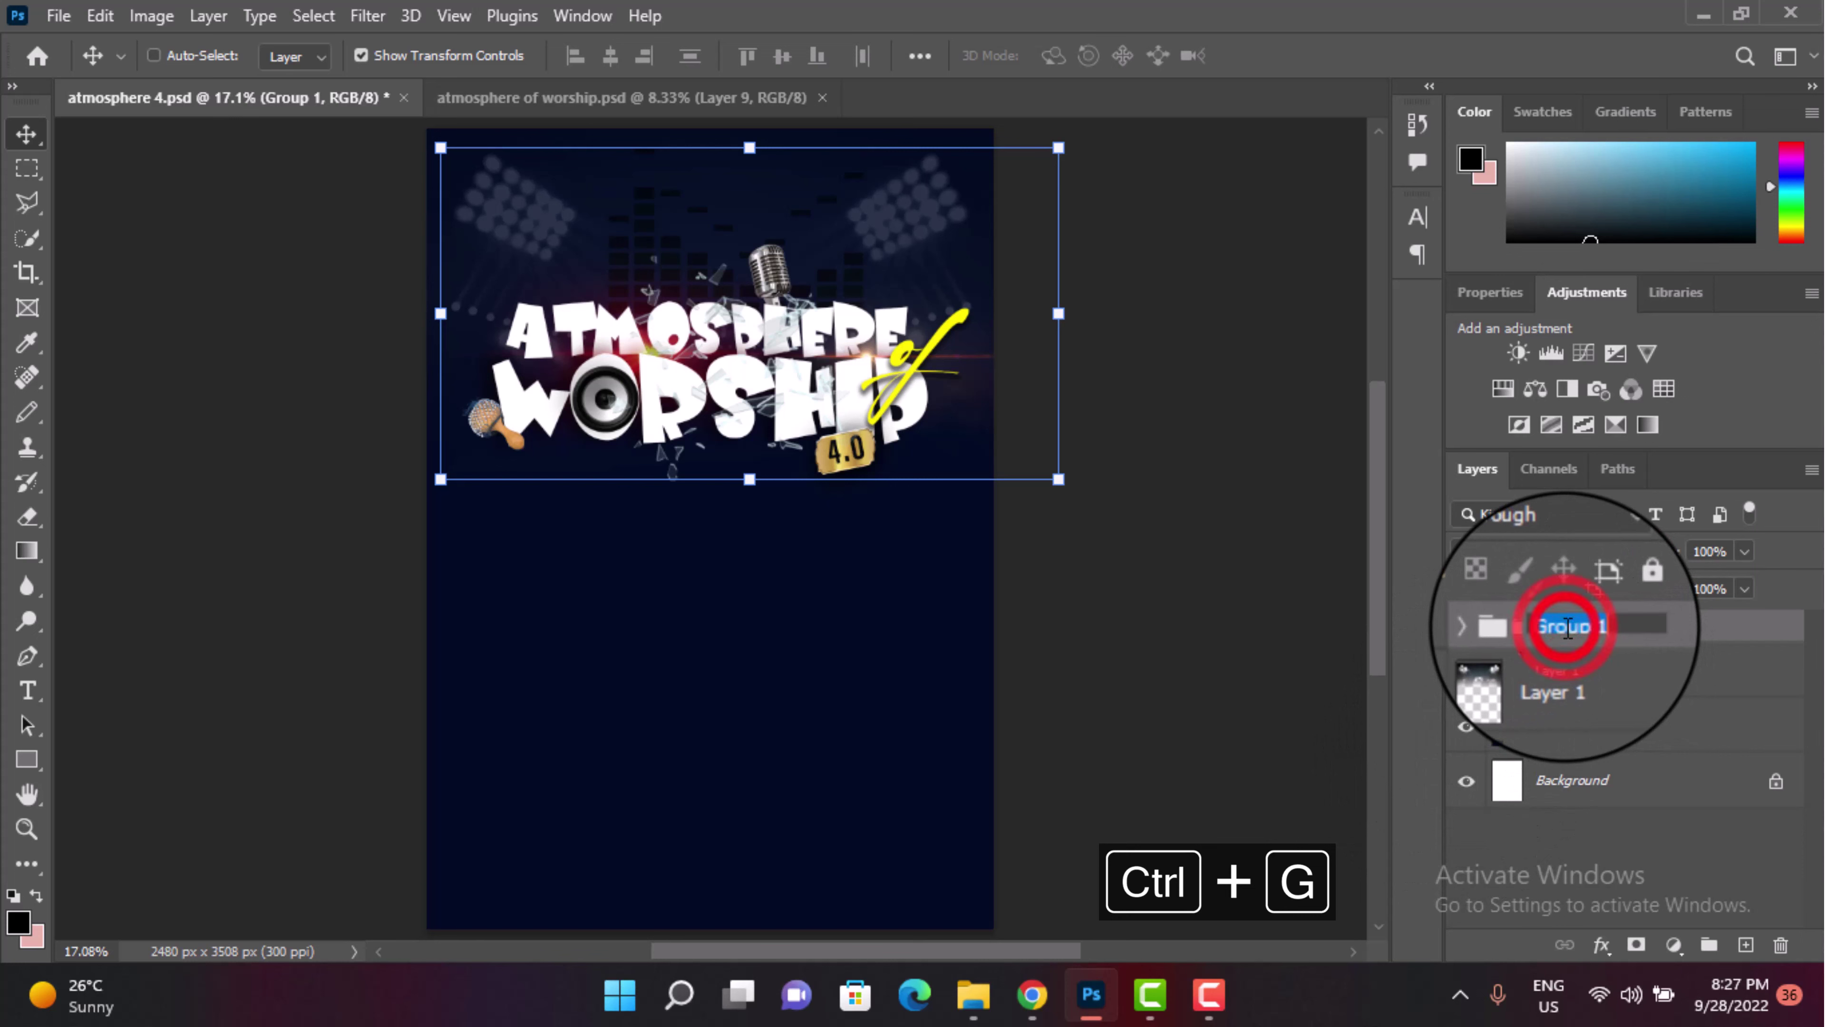
text(title)
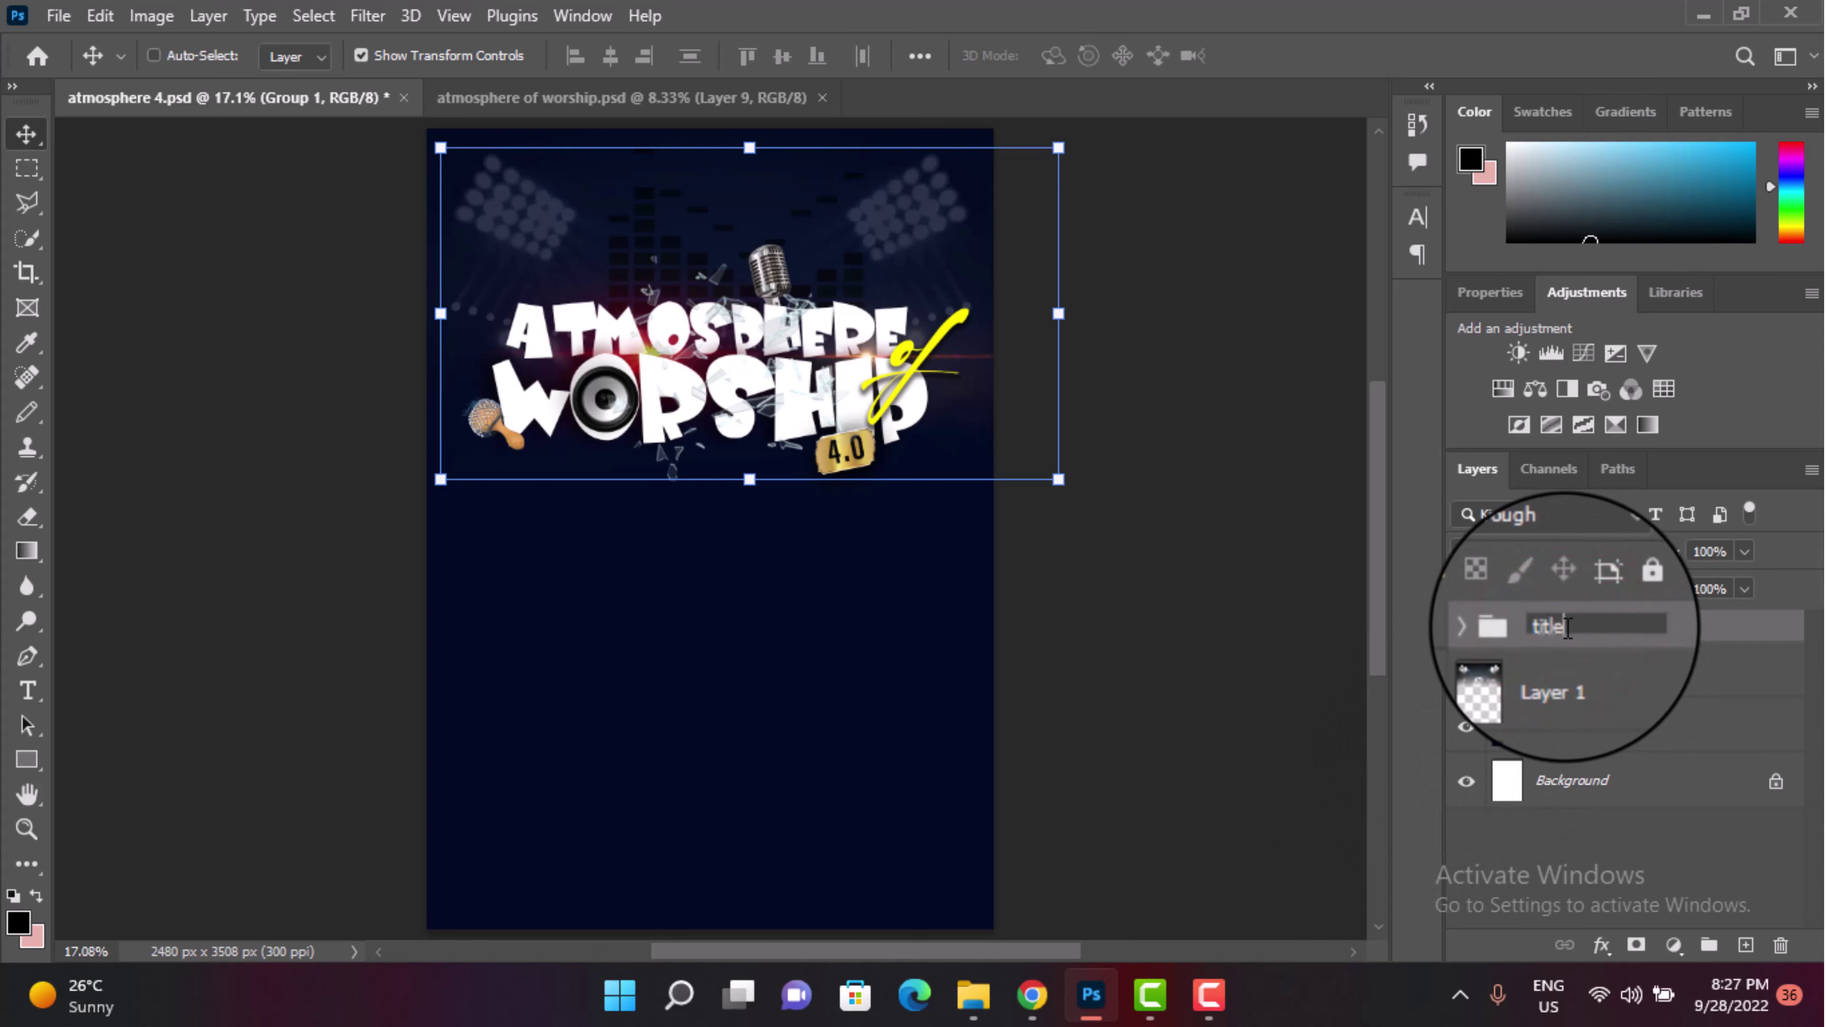
key(Return)
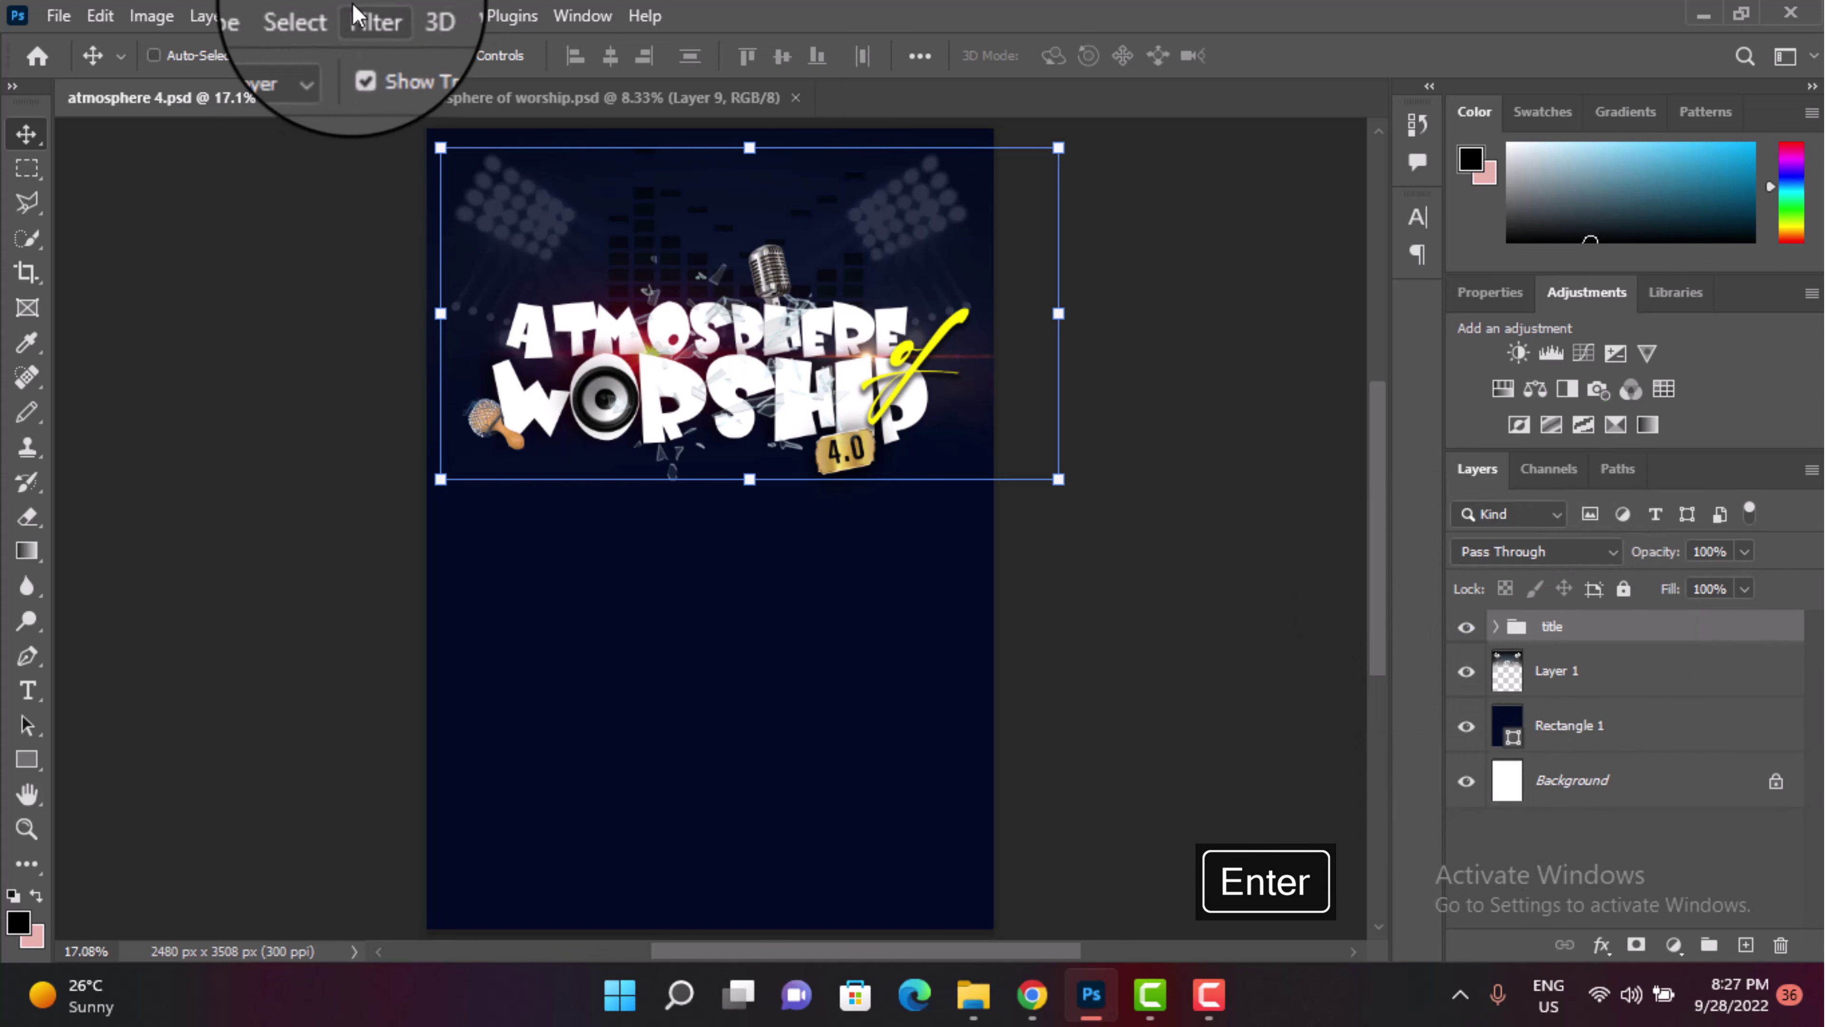
click(431, 97)
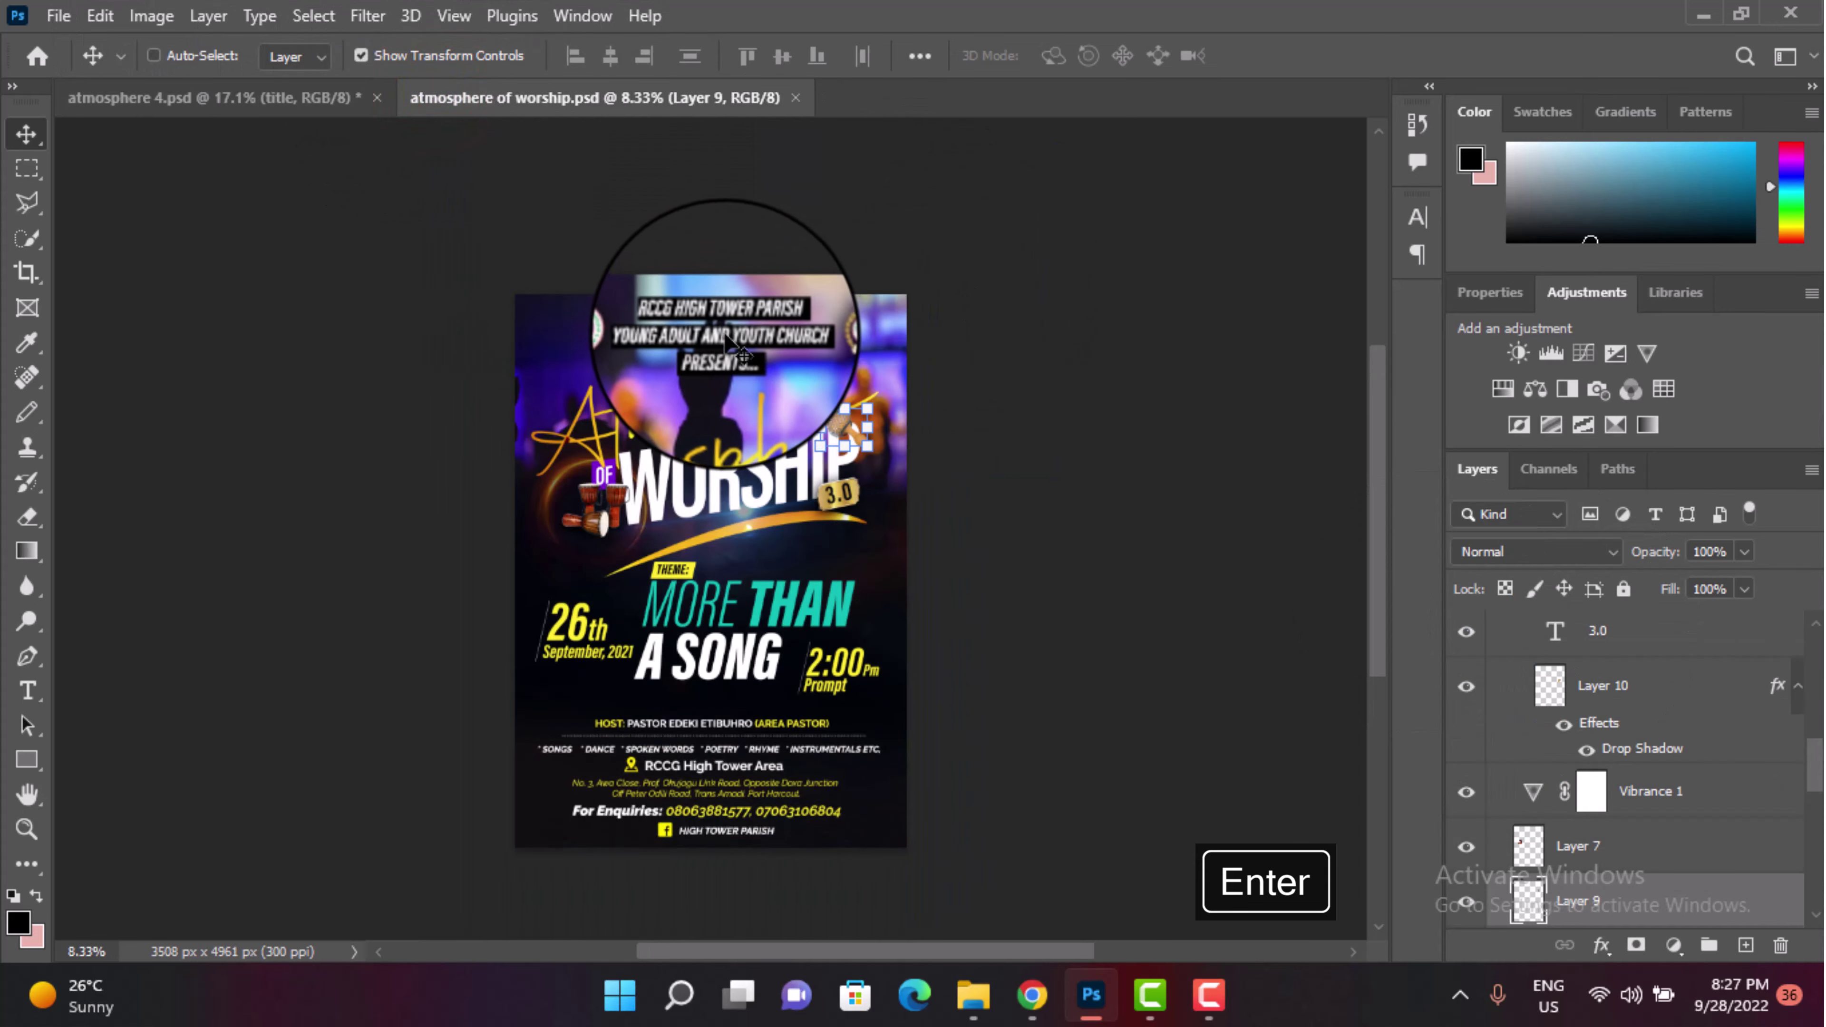
Step: Copy the RCCG header Group 5 with both logos into the atmosphere 4 poster
click(722, 320)
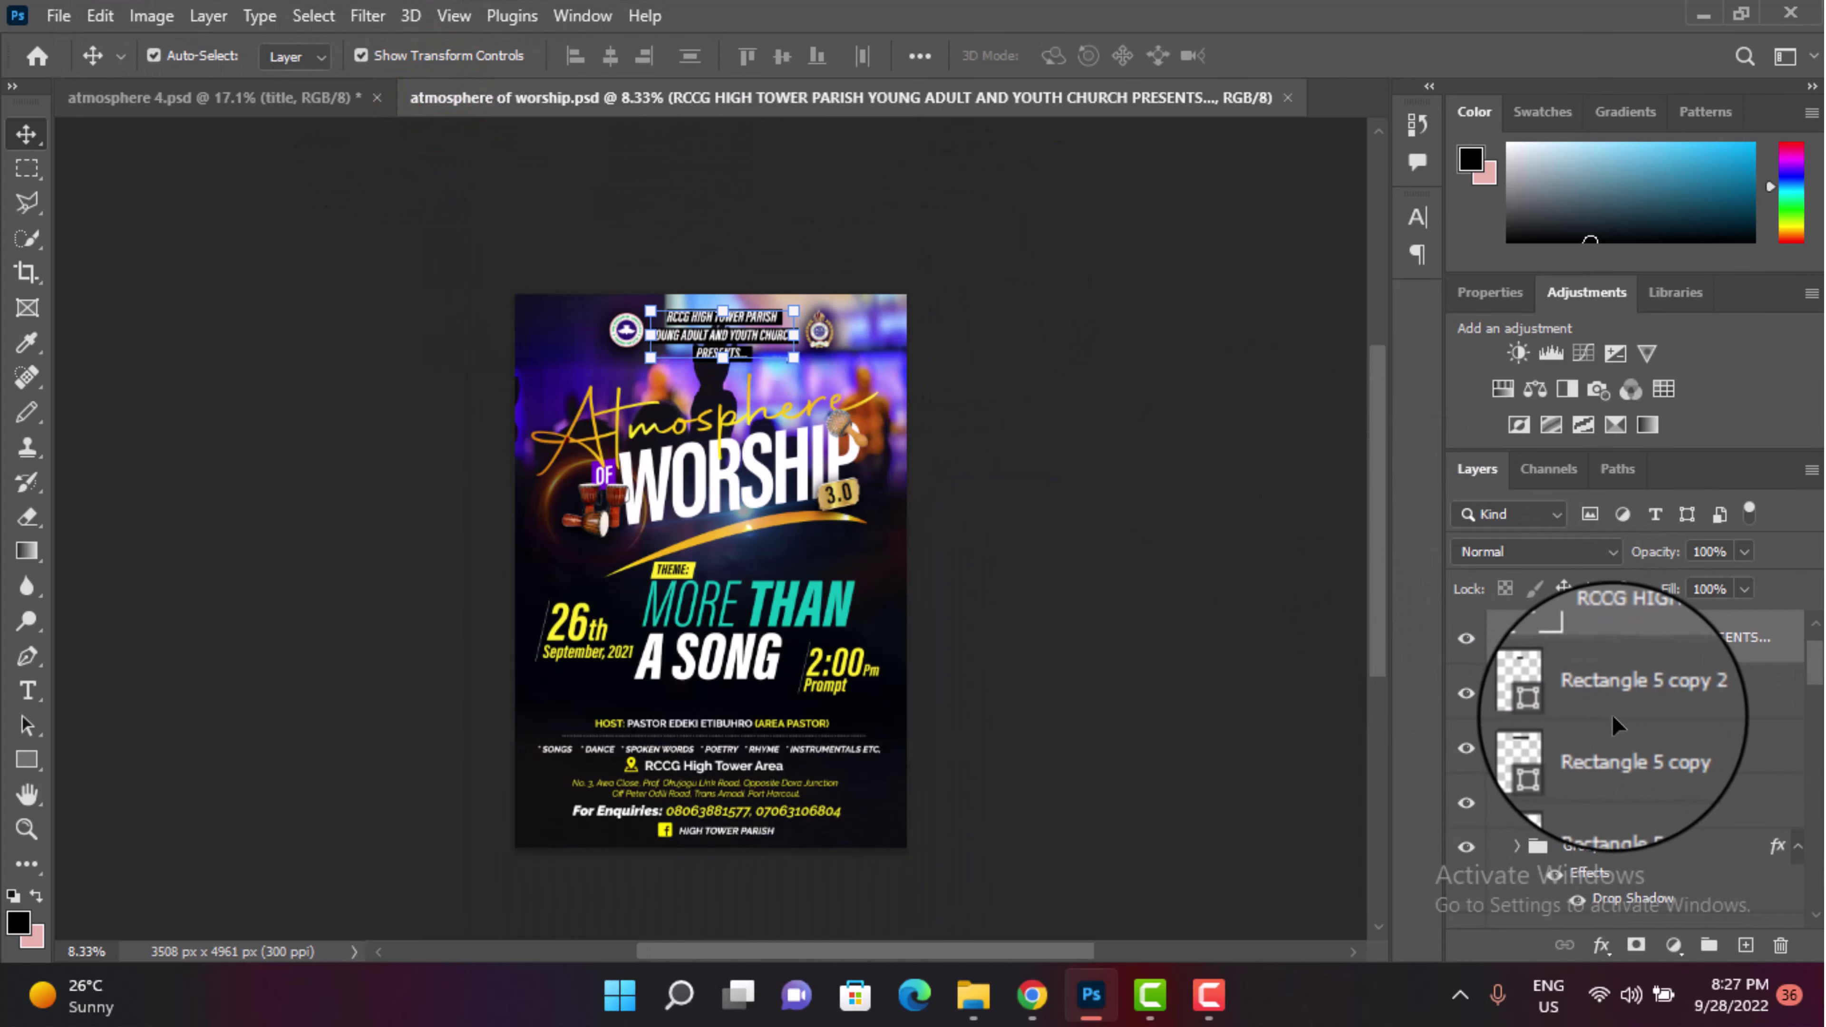
click(1608, 675)
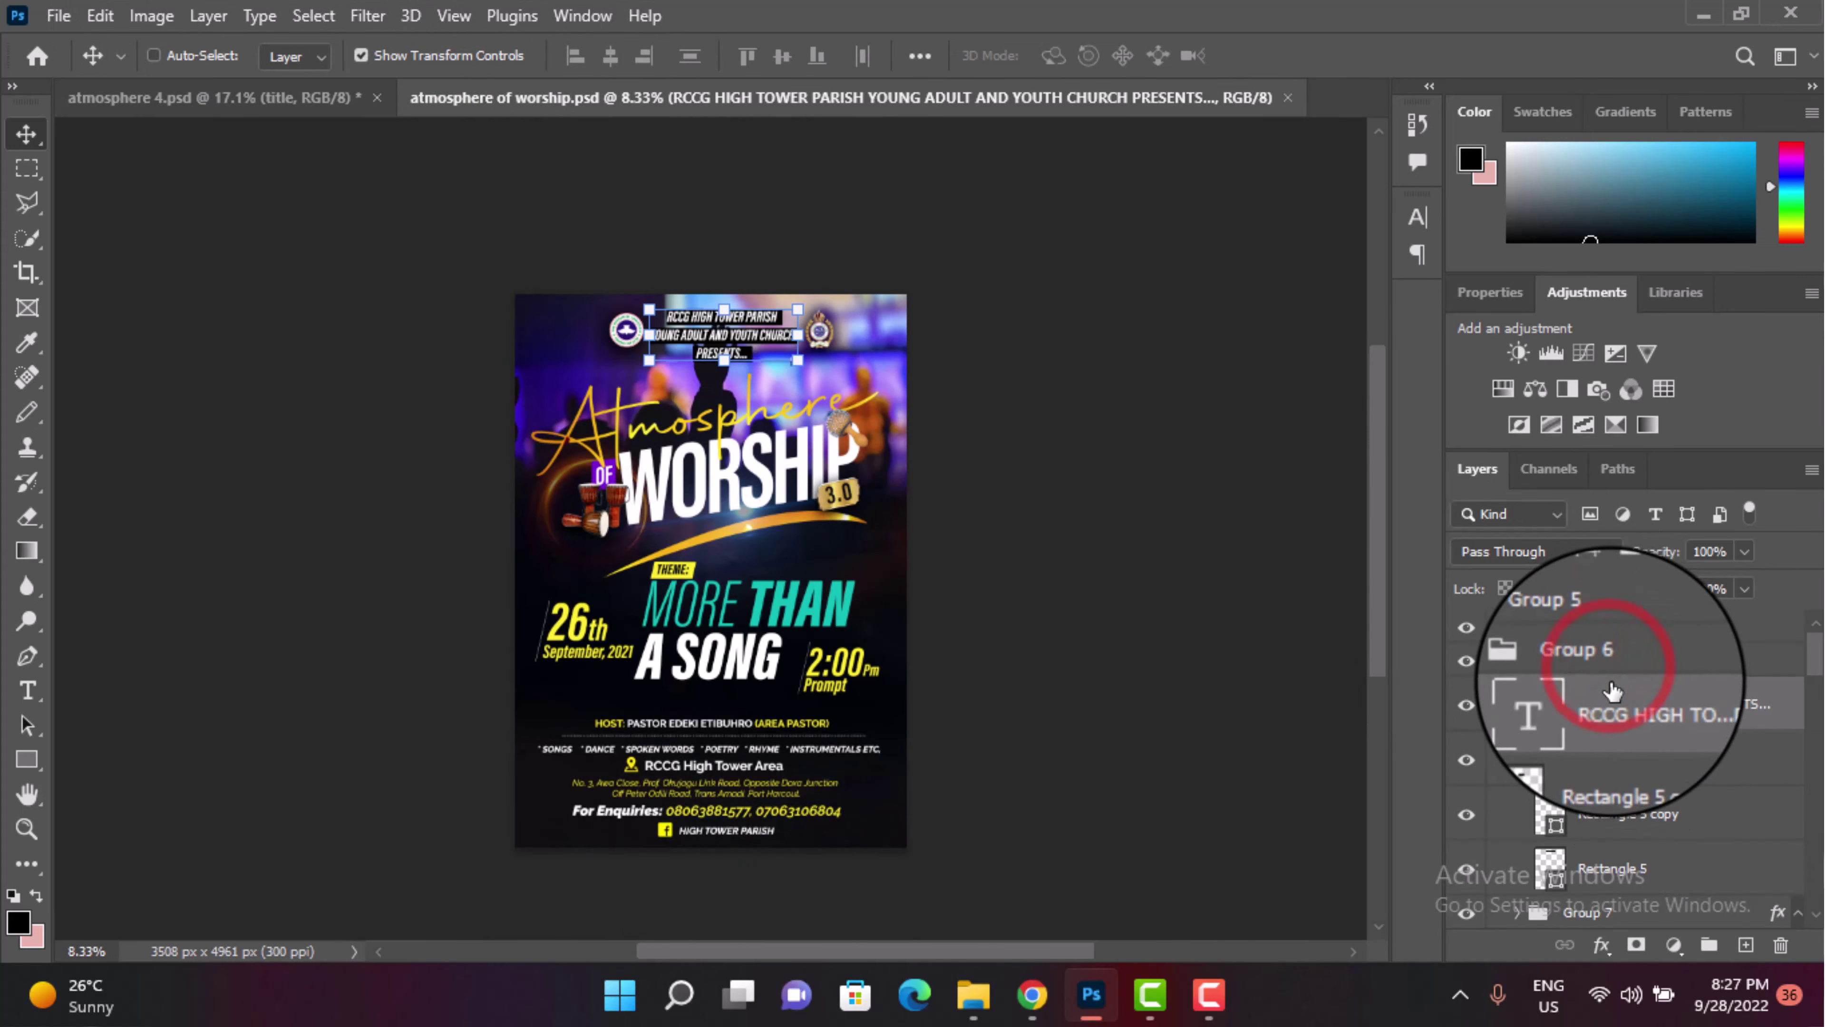
click(1524, 665)
click(1517, 666)
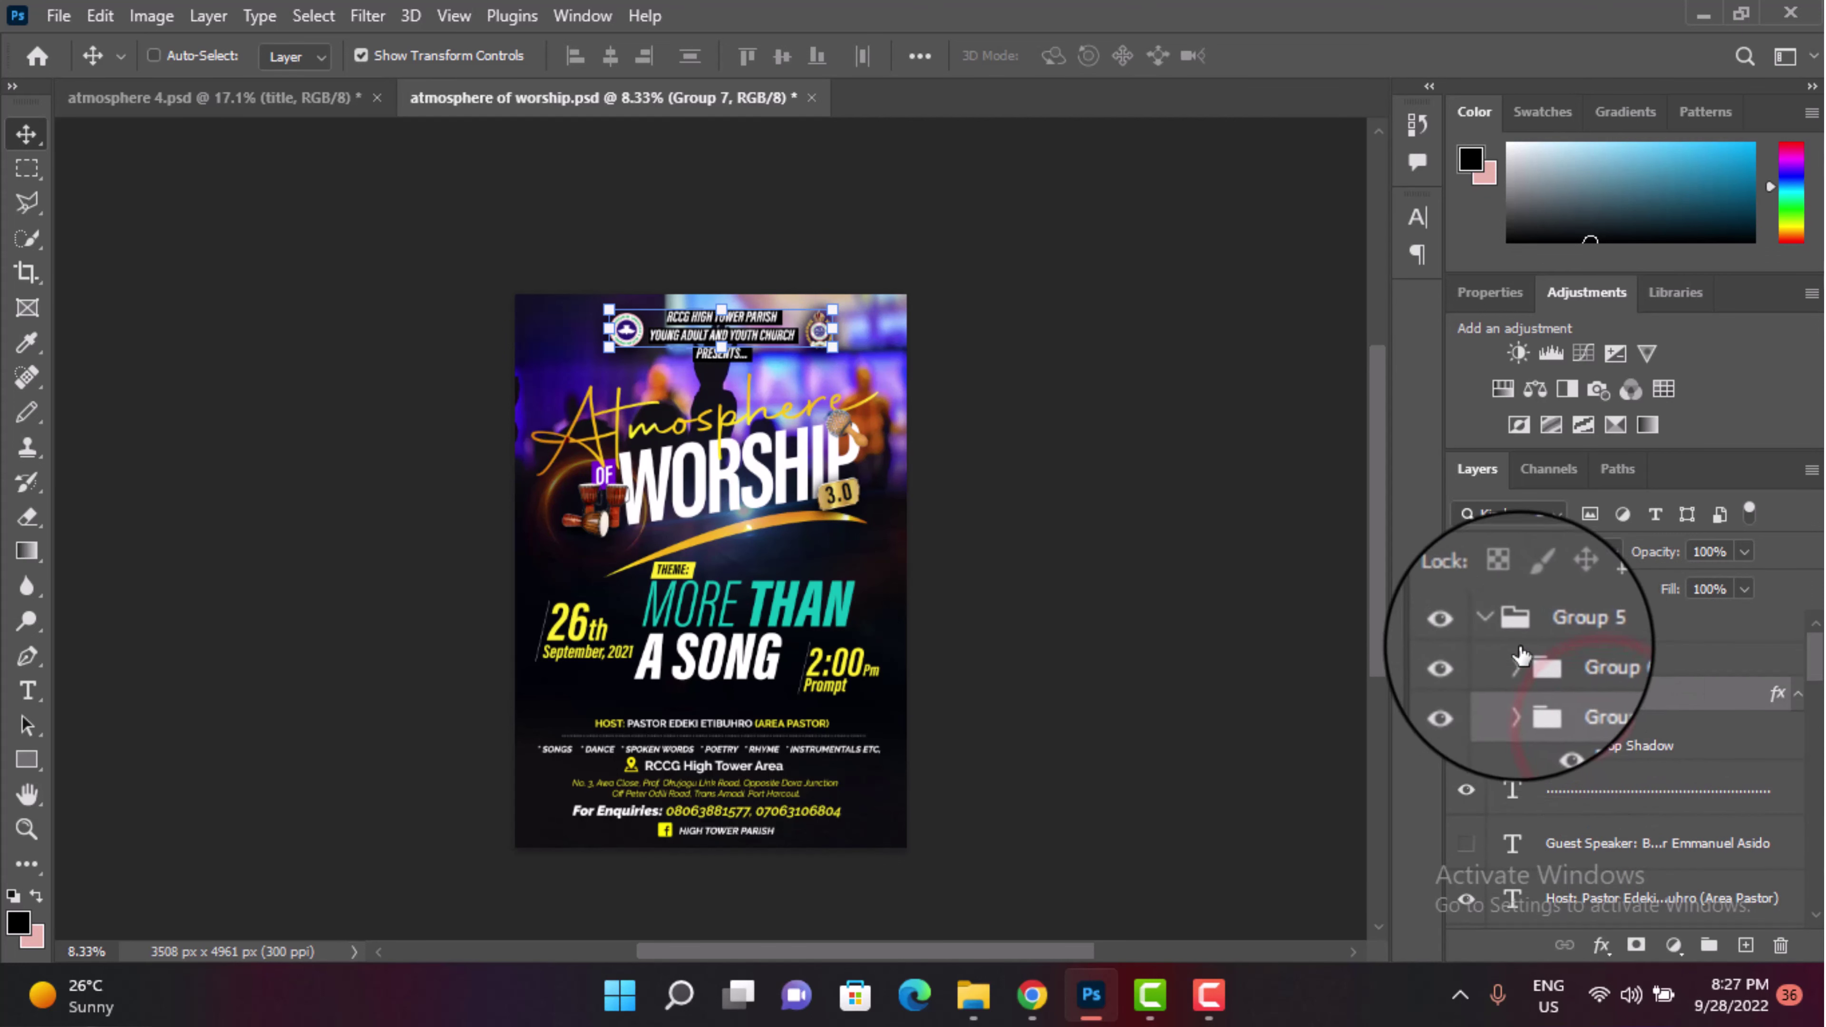
click(1545, 633)
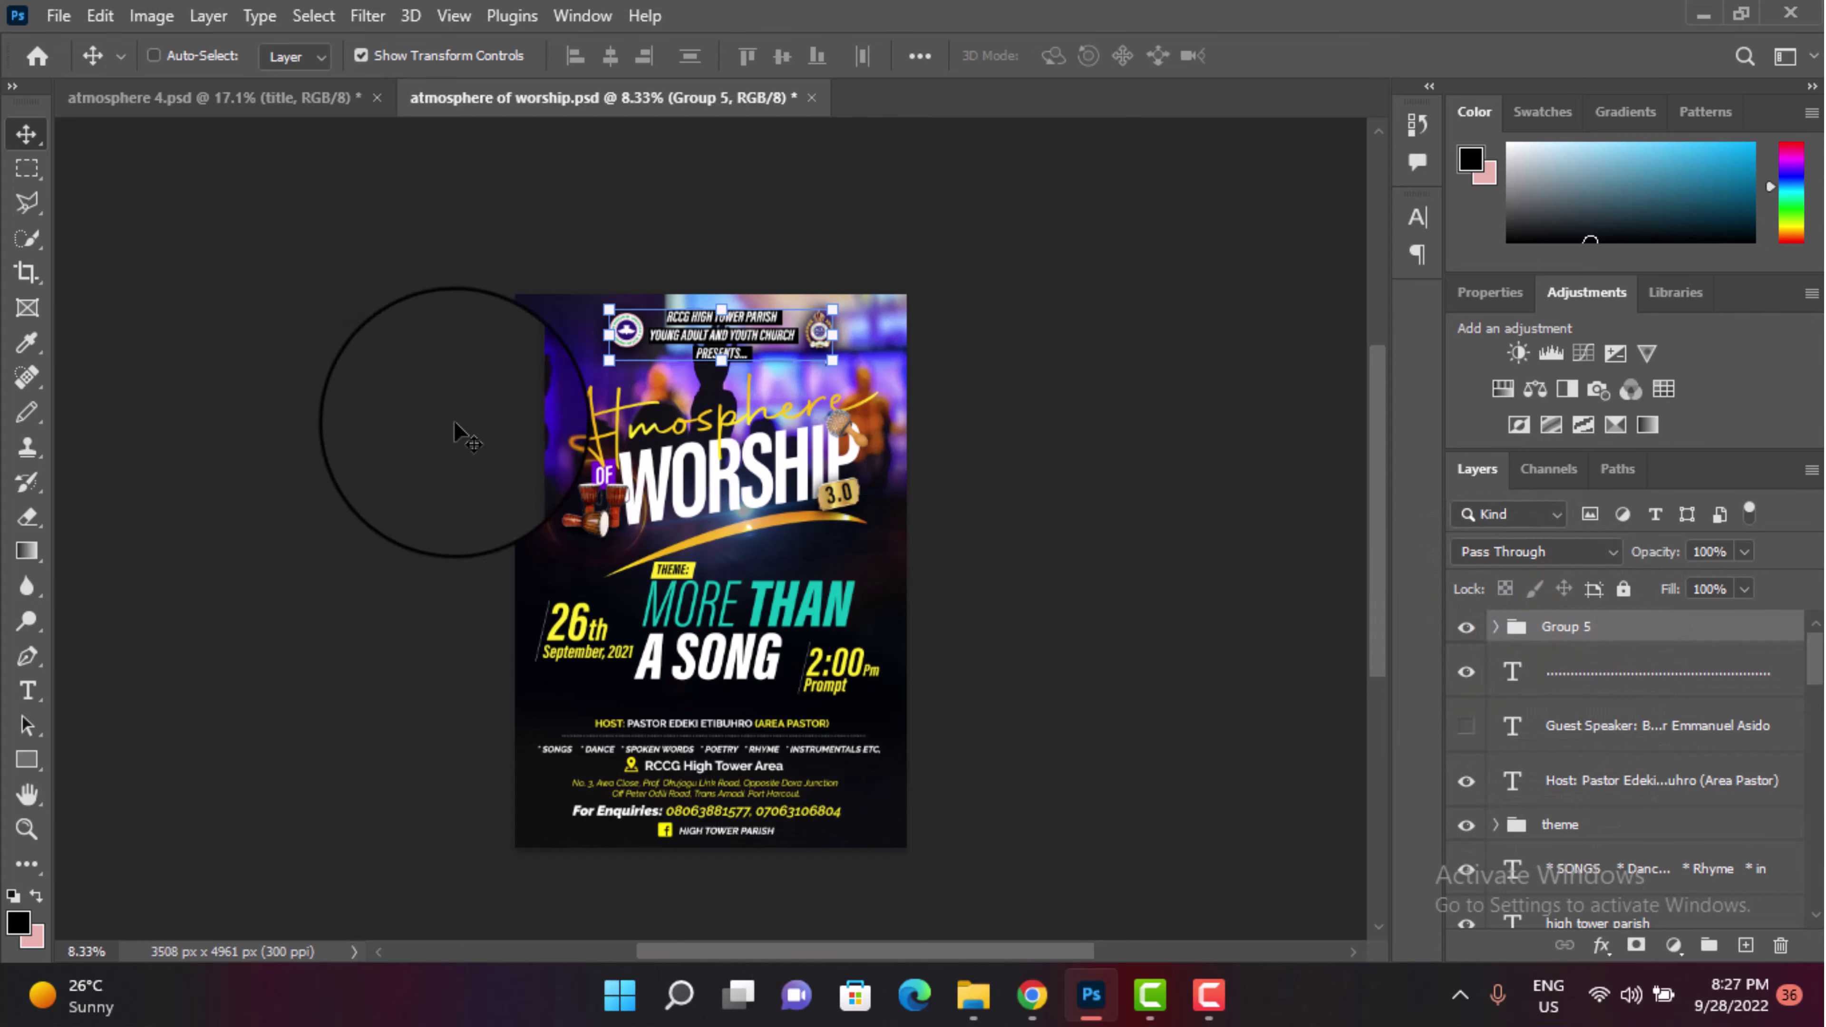
mouse_move(748, 338)
mouse_down()
mouse_move(294, 77)
mouse_move(864, 235)
mouse_move(818, 211)
mouse_move(831, 227)
mouse_up()
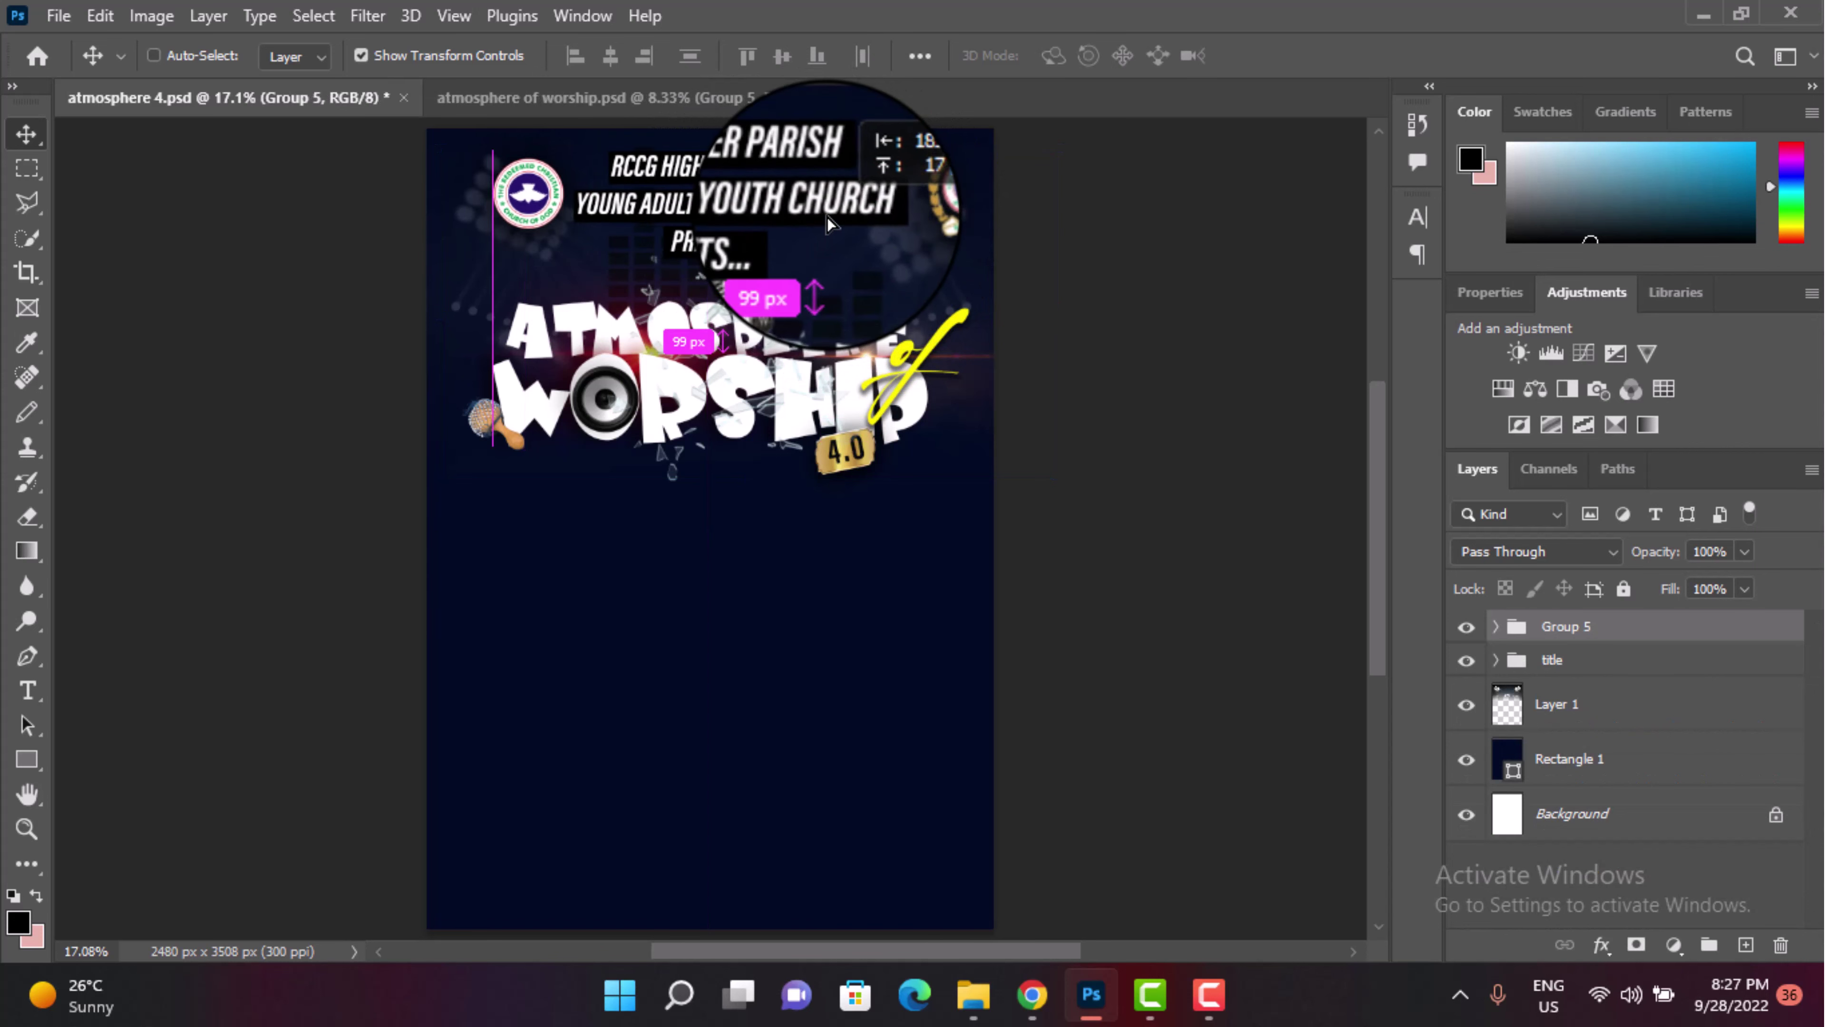
Step: Lower the title group and shrink the header to about 52.69% at the top
click(1544, 665)
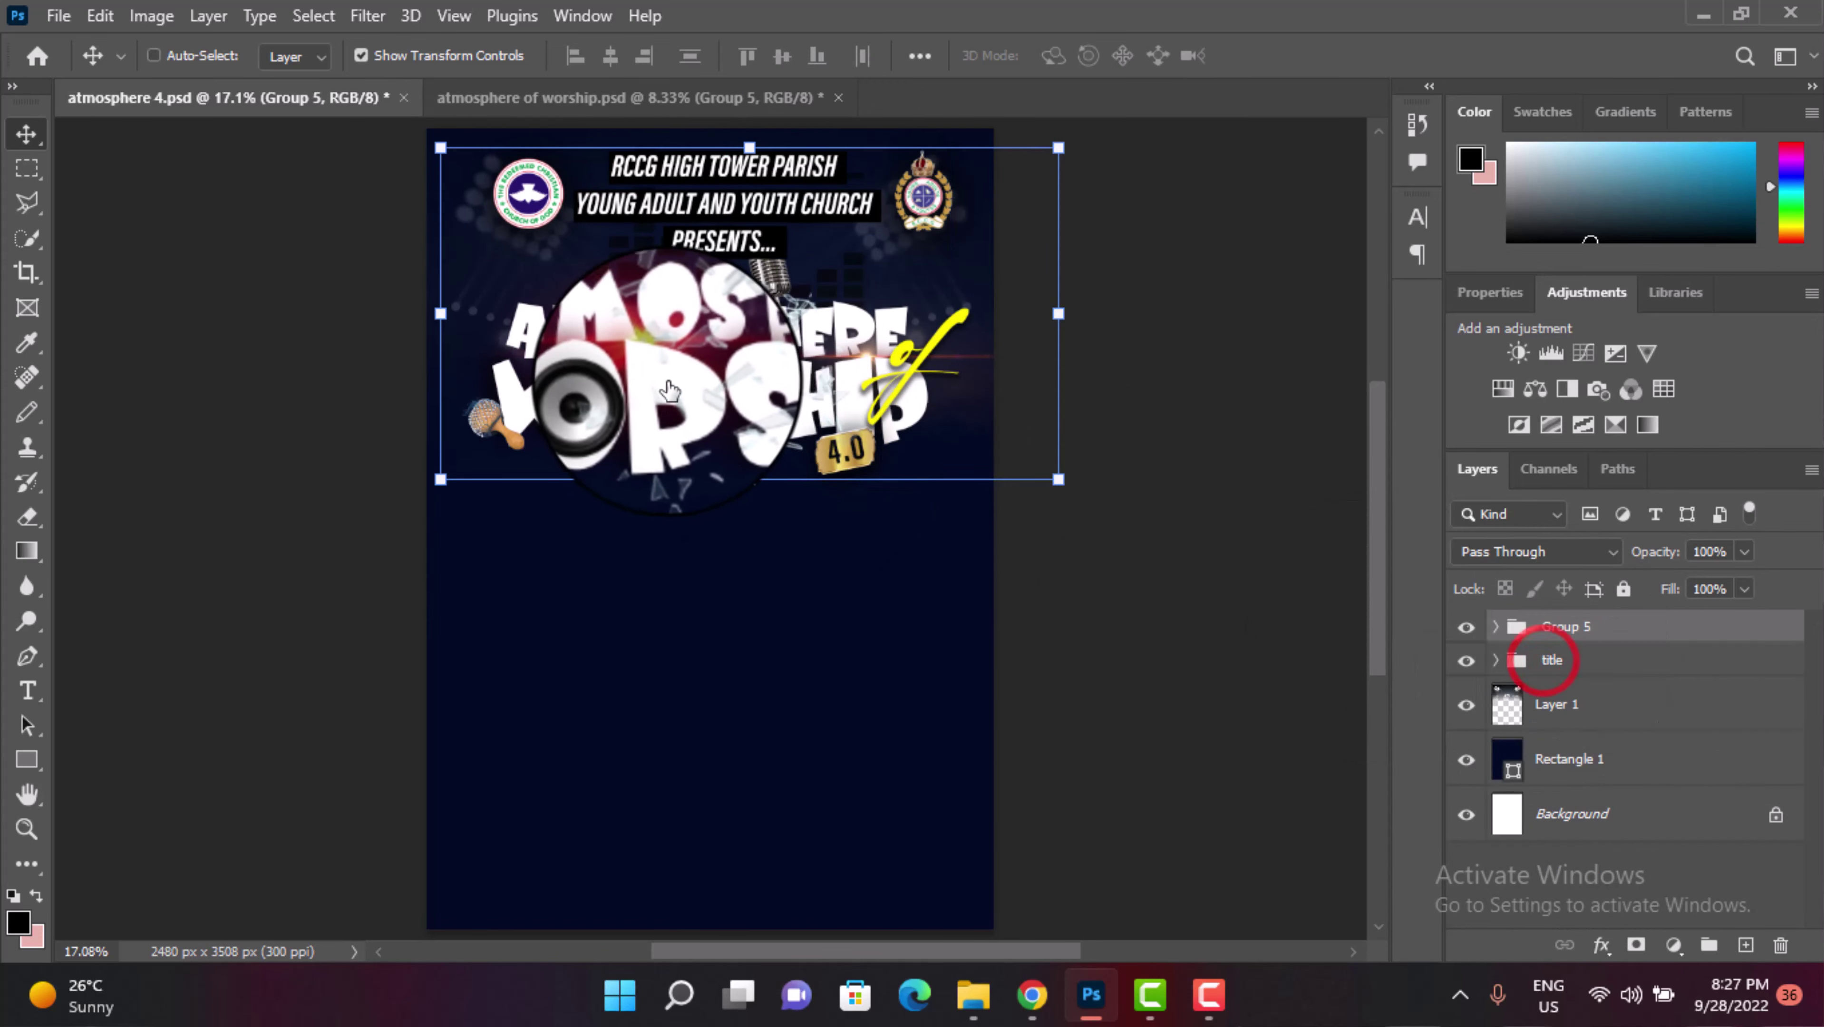
drag(691, 364, 683, 417)
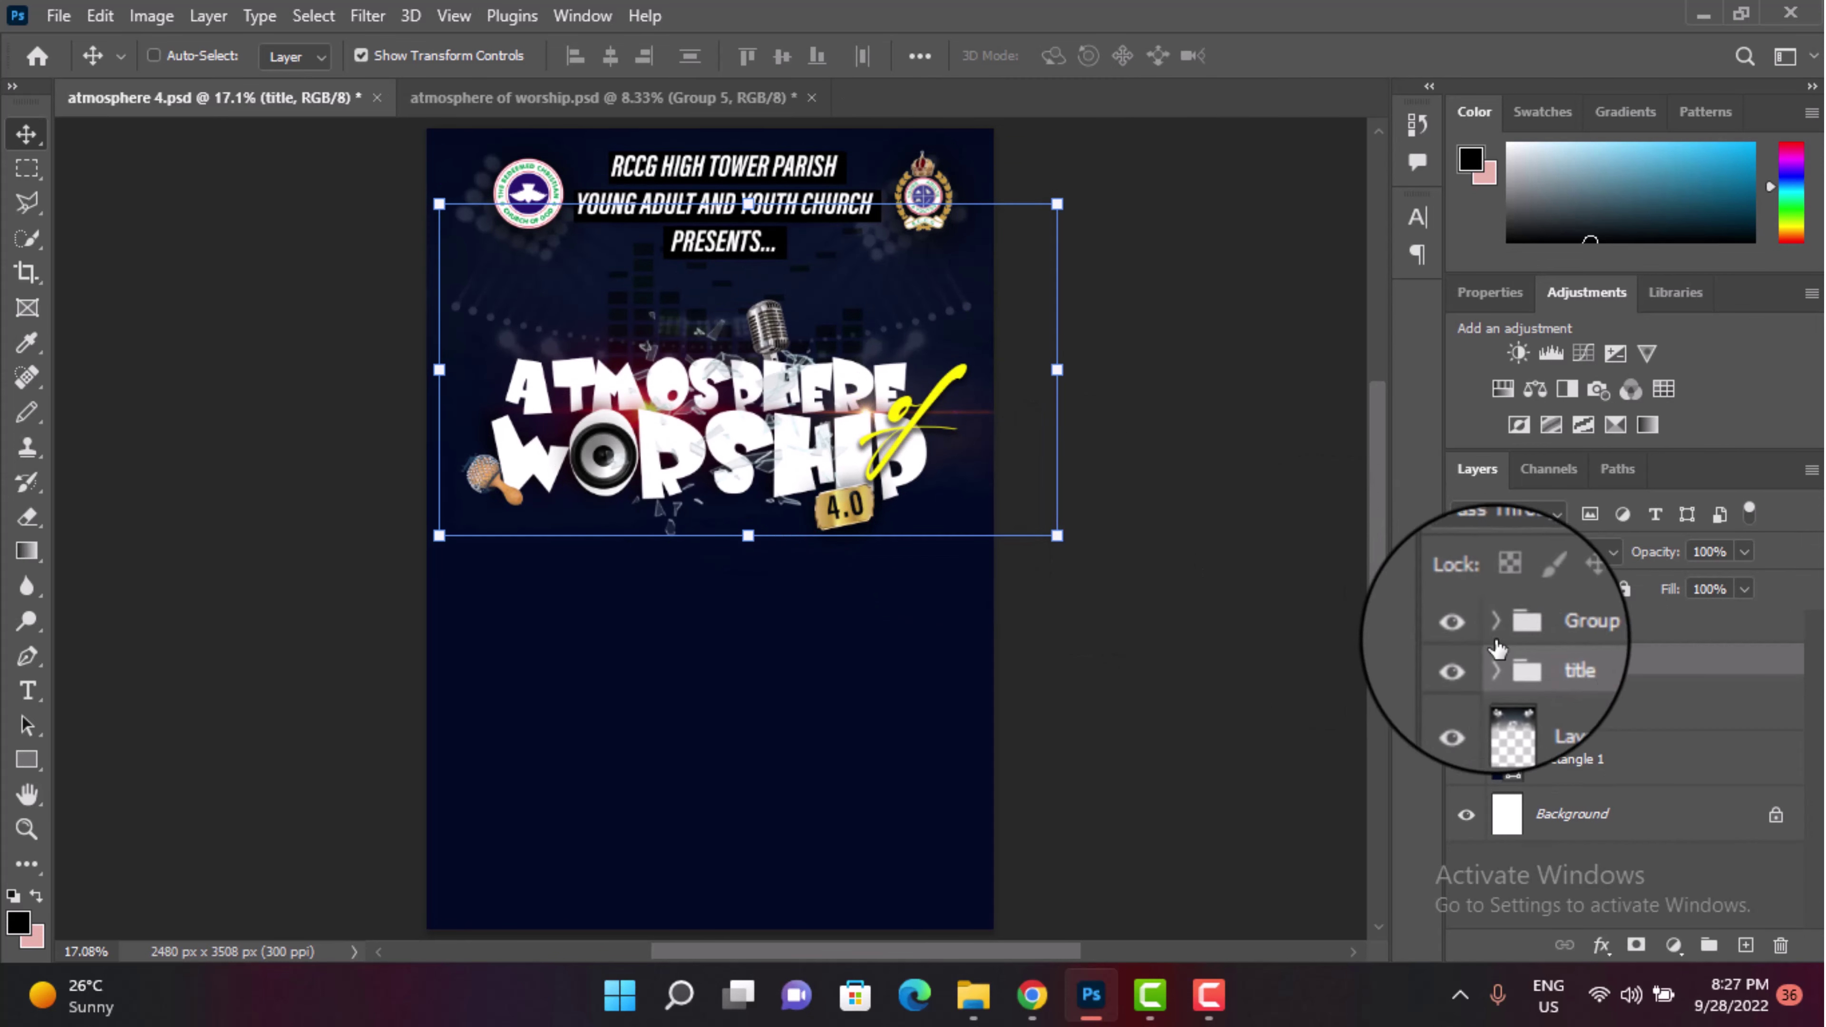
click(1569, 626)
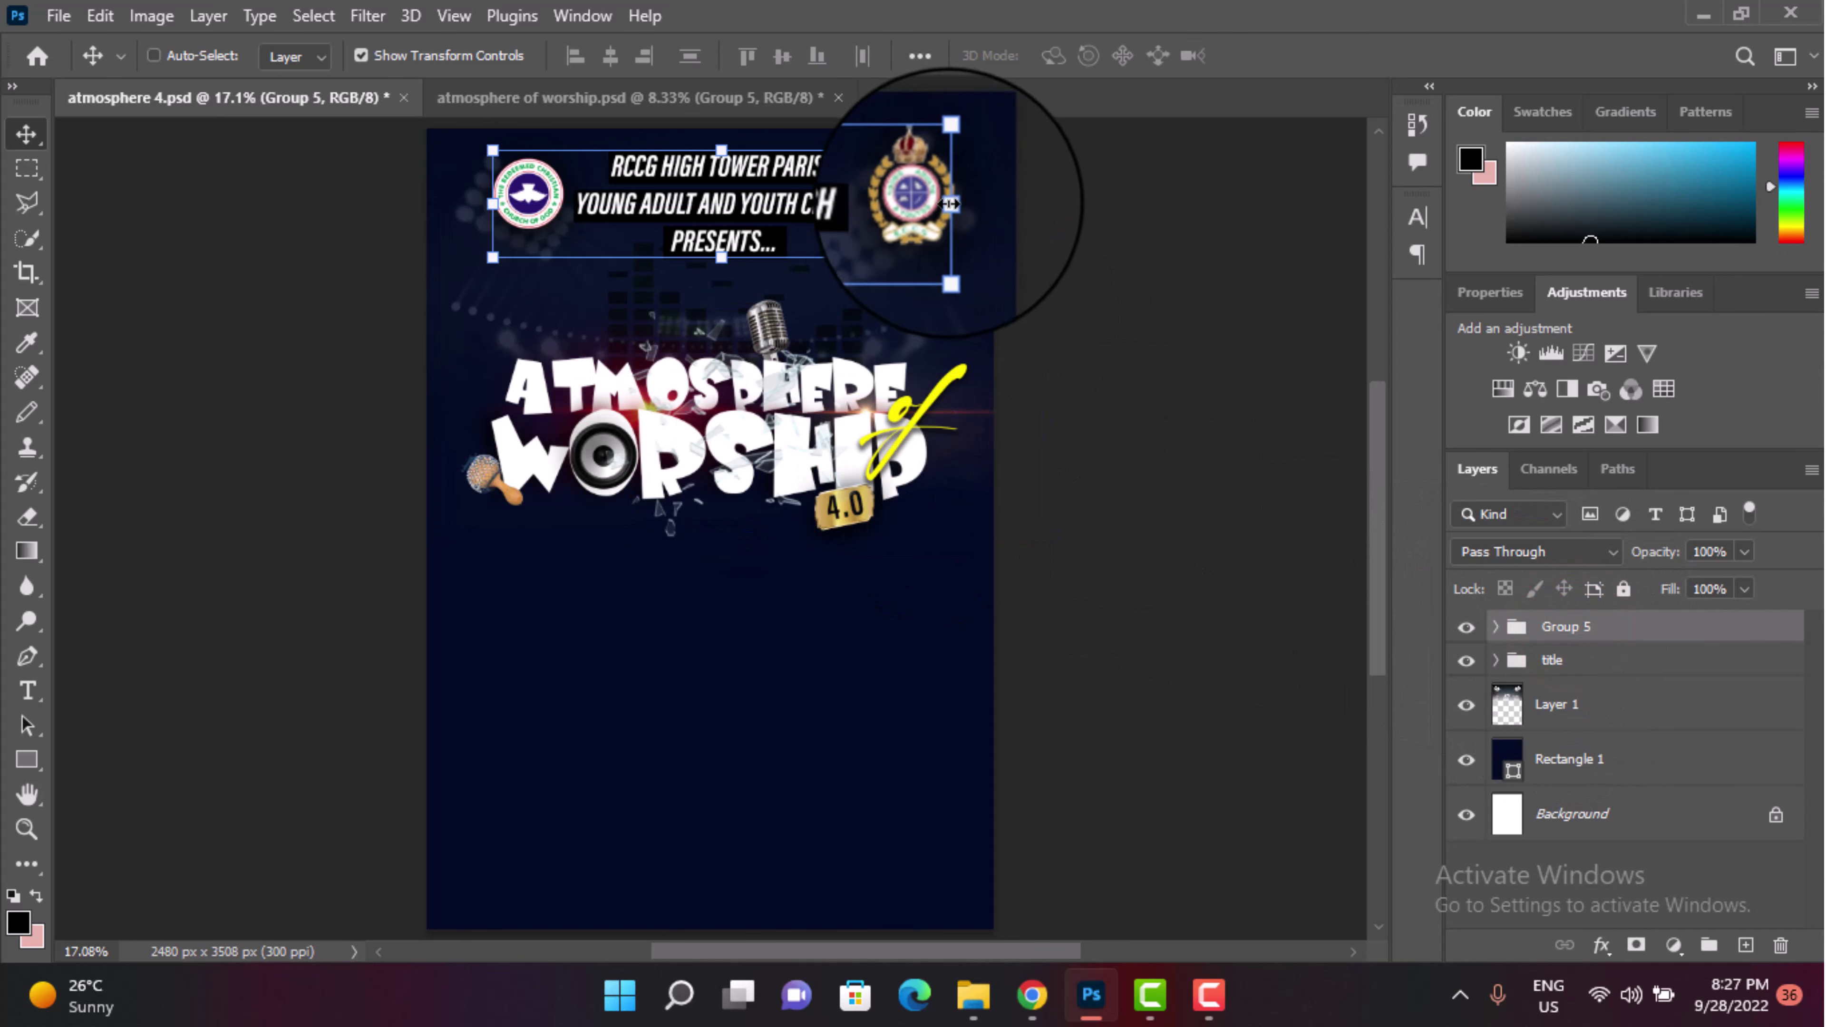
key(ctrl+t)
mouse_move(950, 204)
mouse_down()
mouse_move(714, 198)
mouse_move(757, 194)
mouse_up()
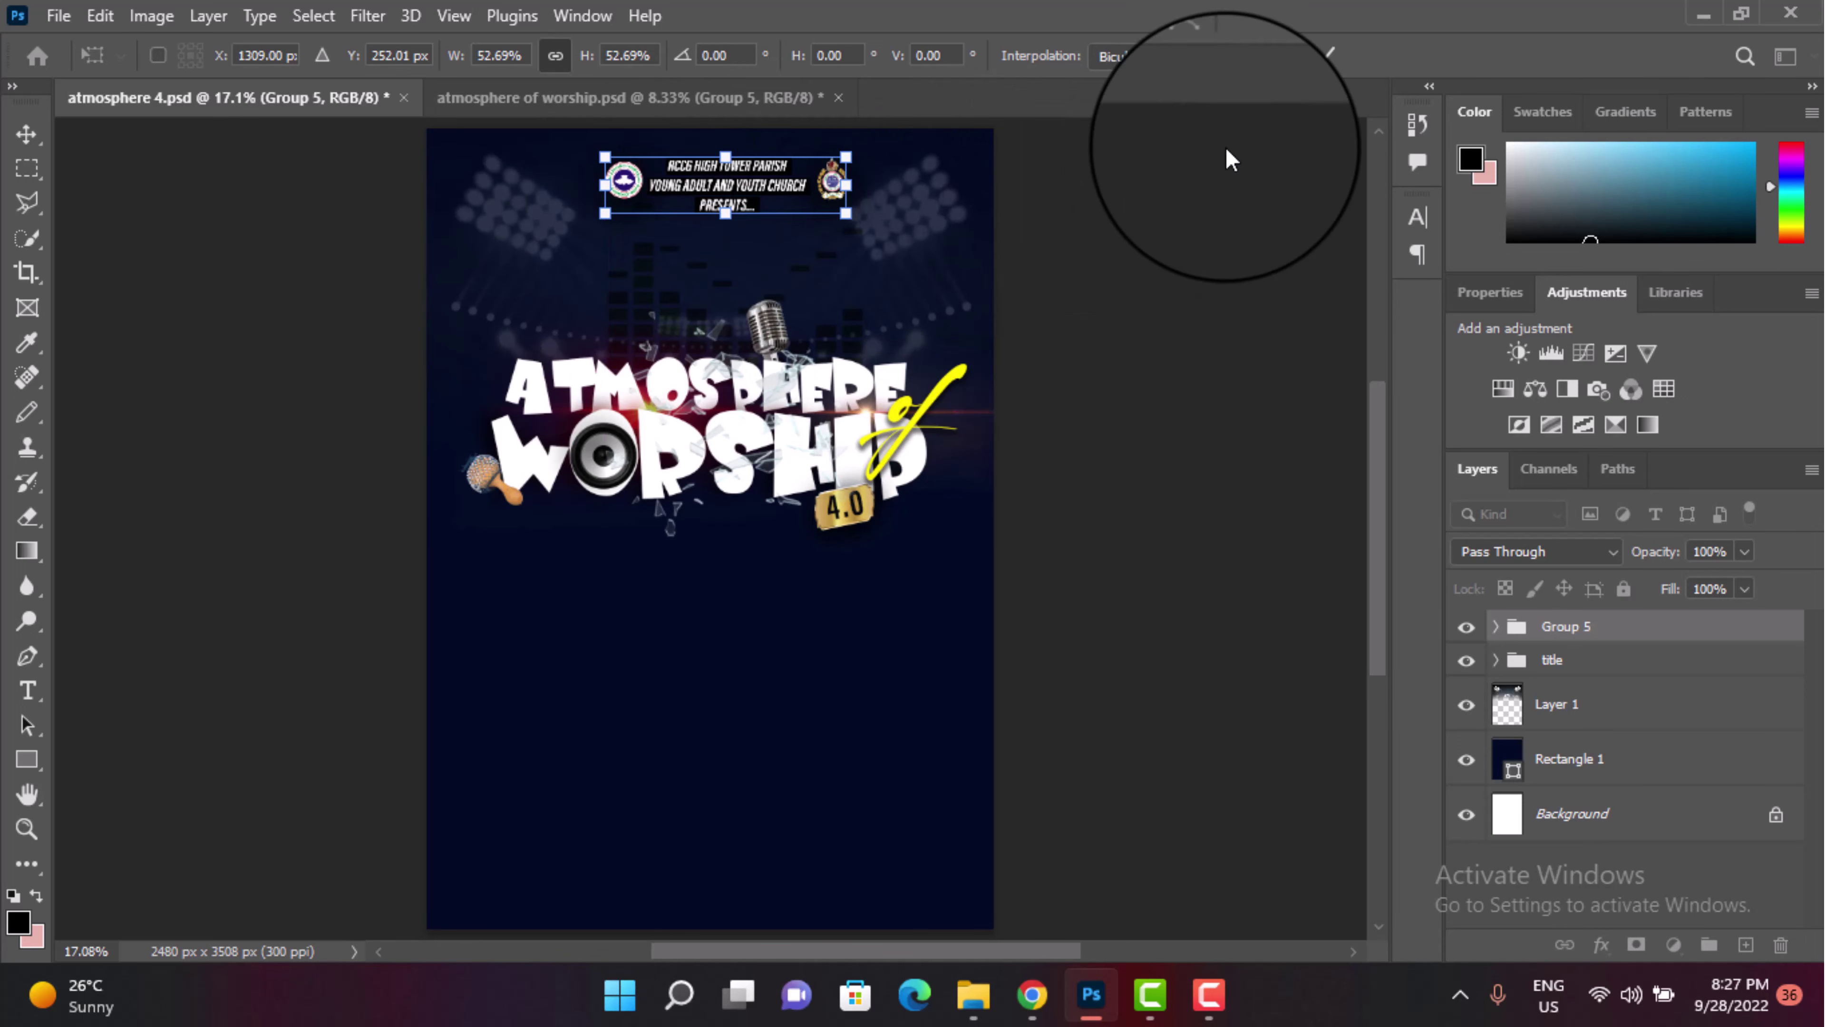
click(1323, 59)
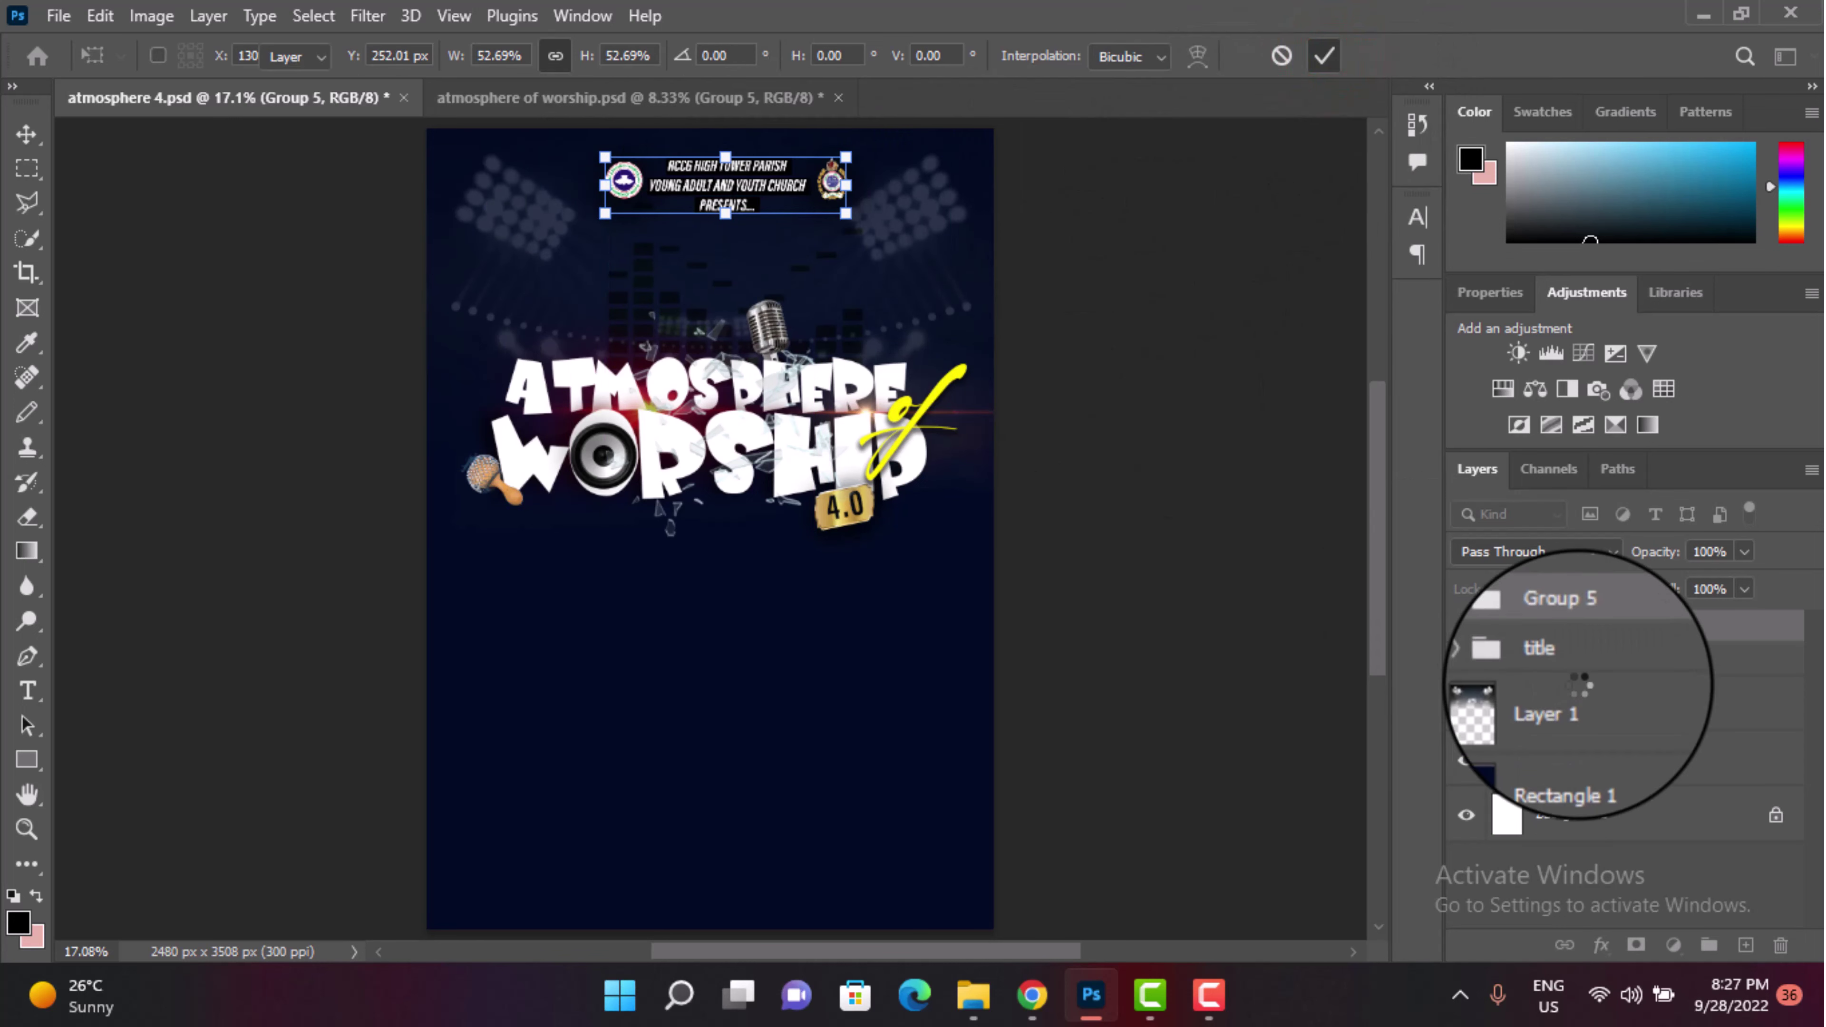
Step: Hide Group 7's Drop Shadow and select the RCCG header text layer in Group 6
click(1492, 625)
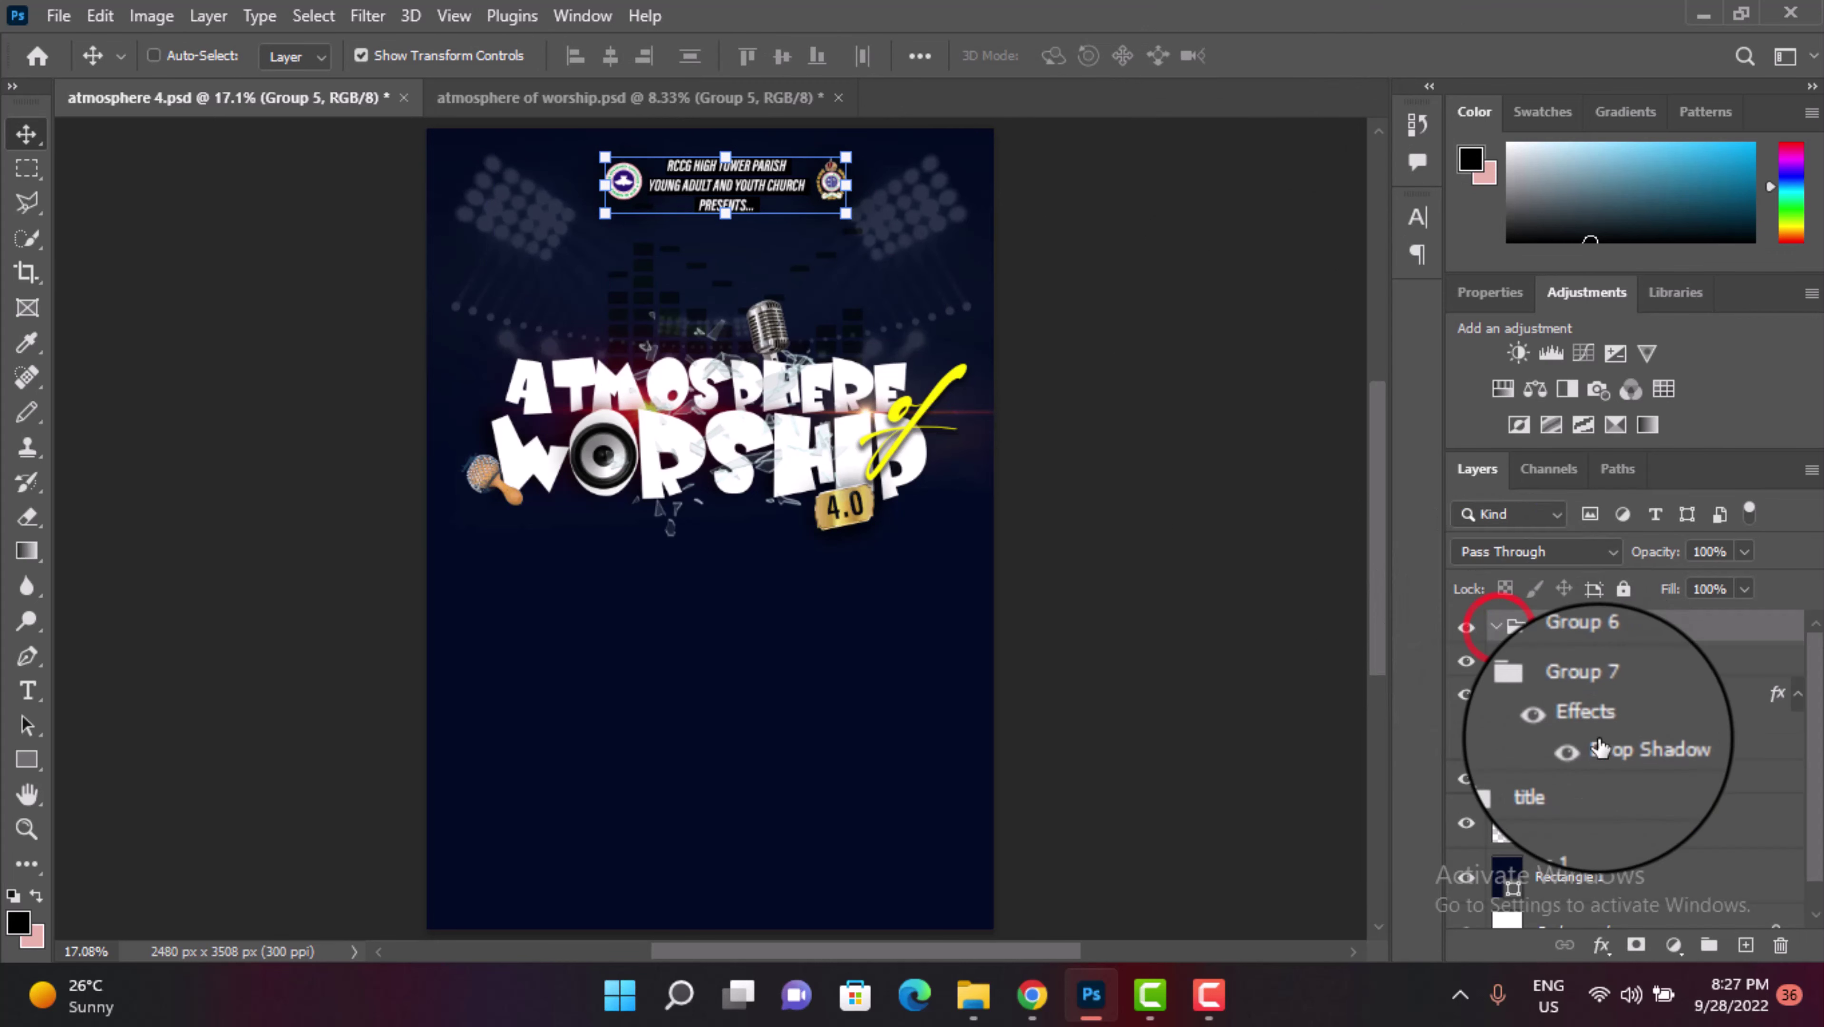
click(1555, 720)
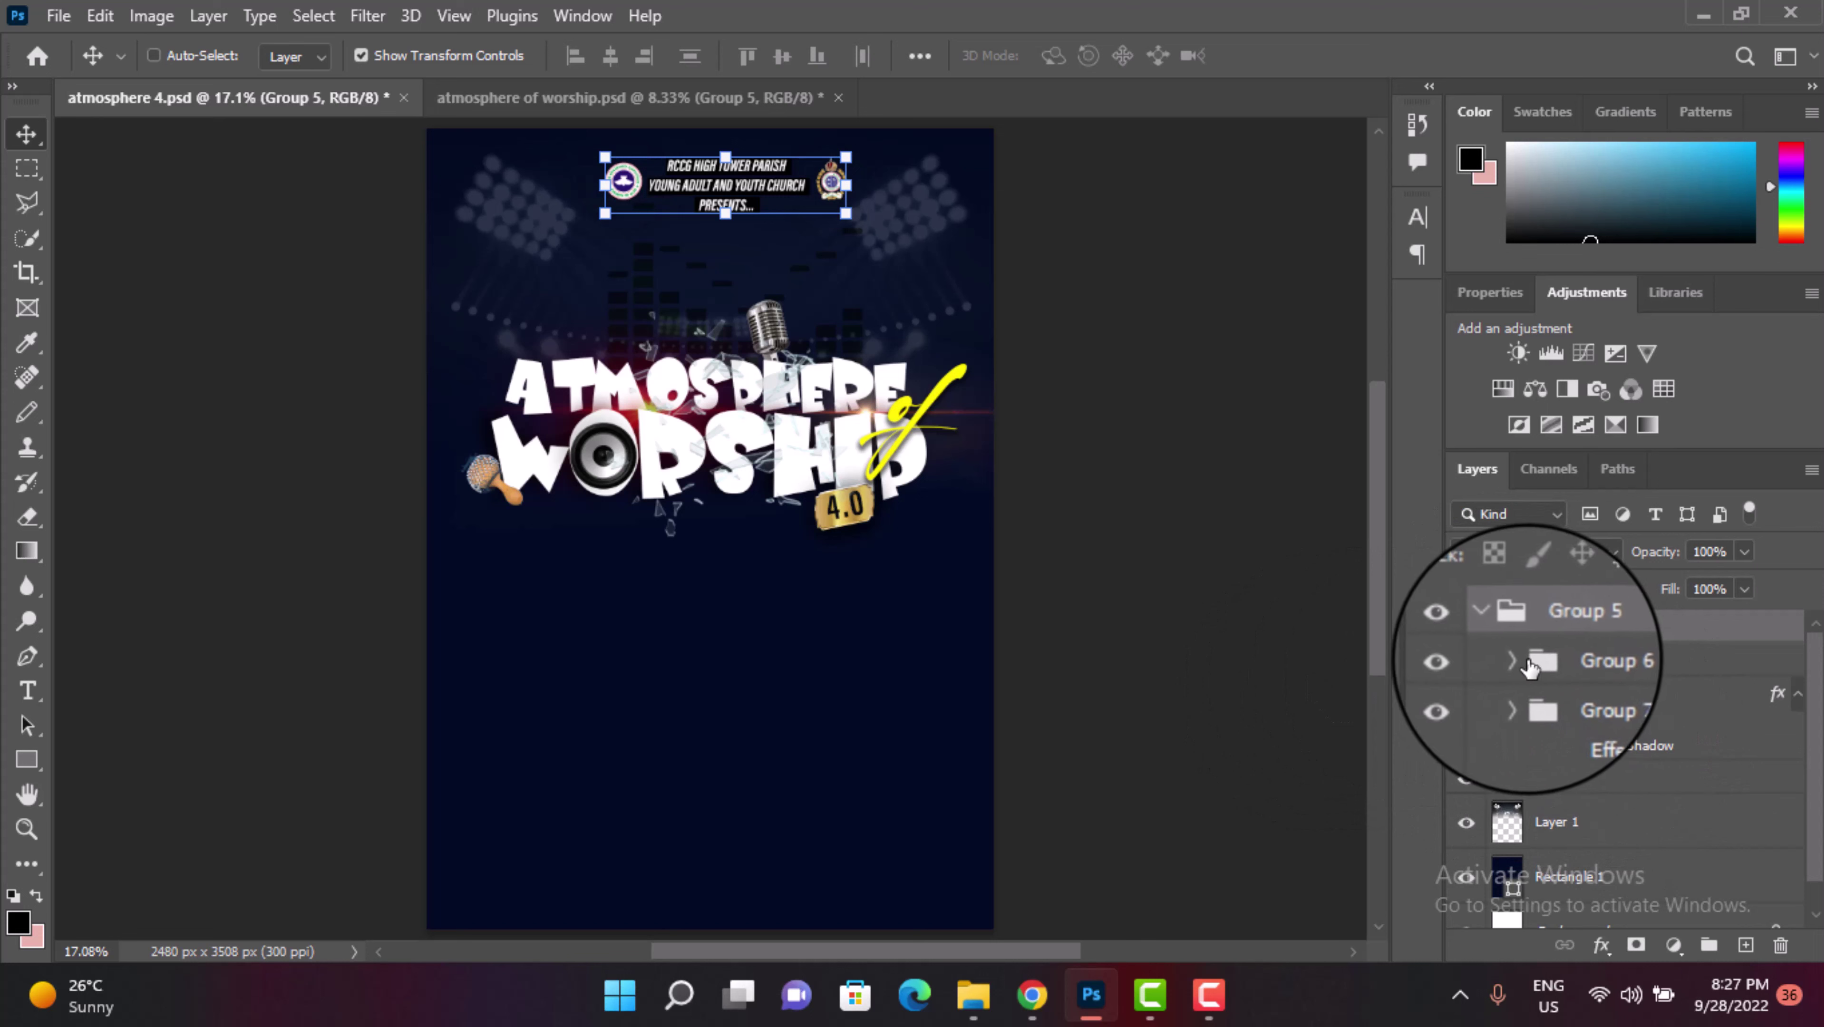
click(1517, 660)
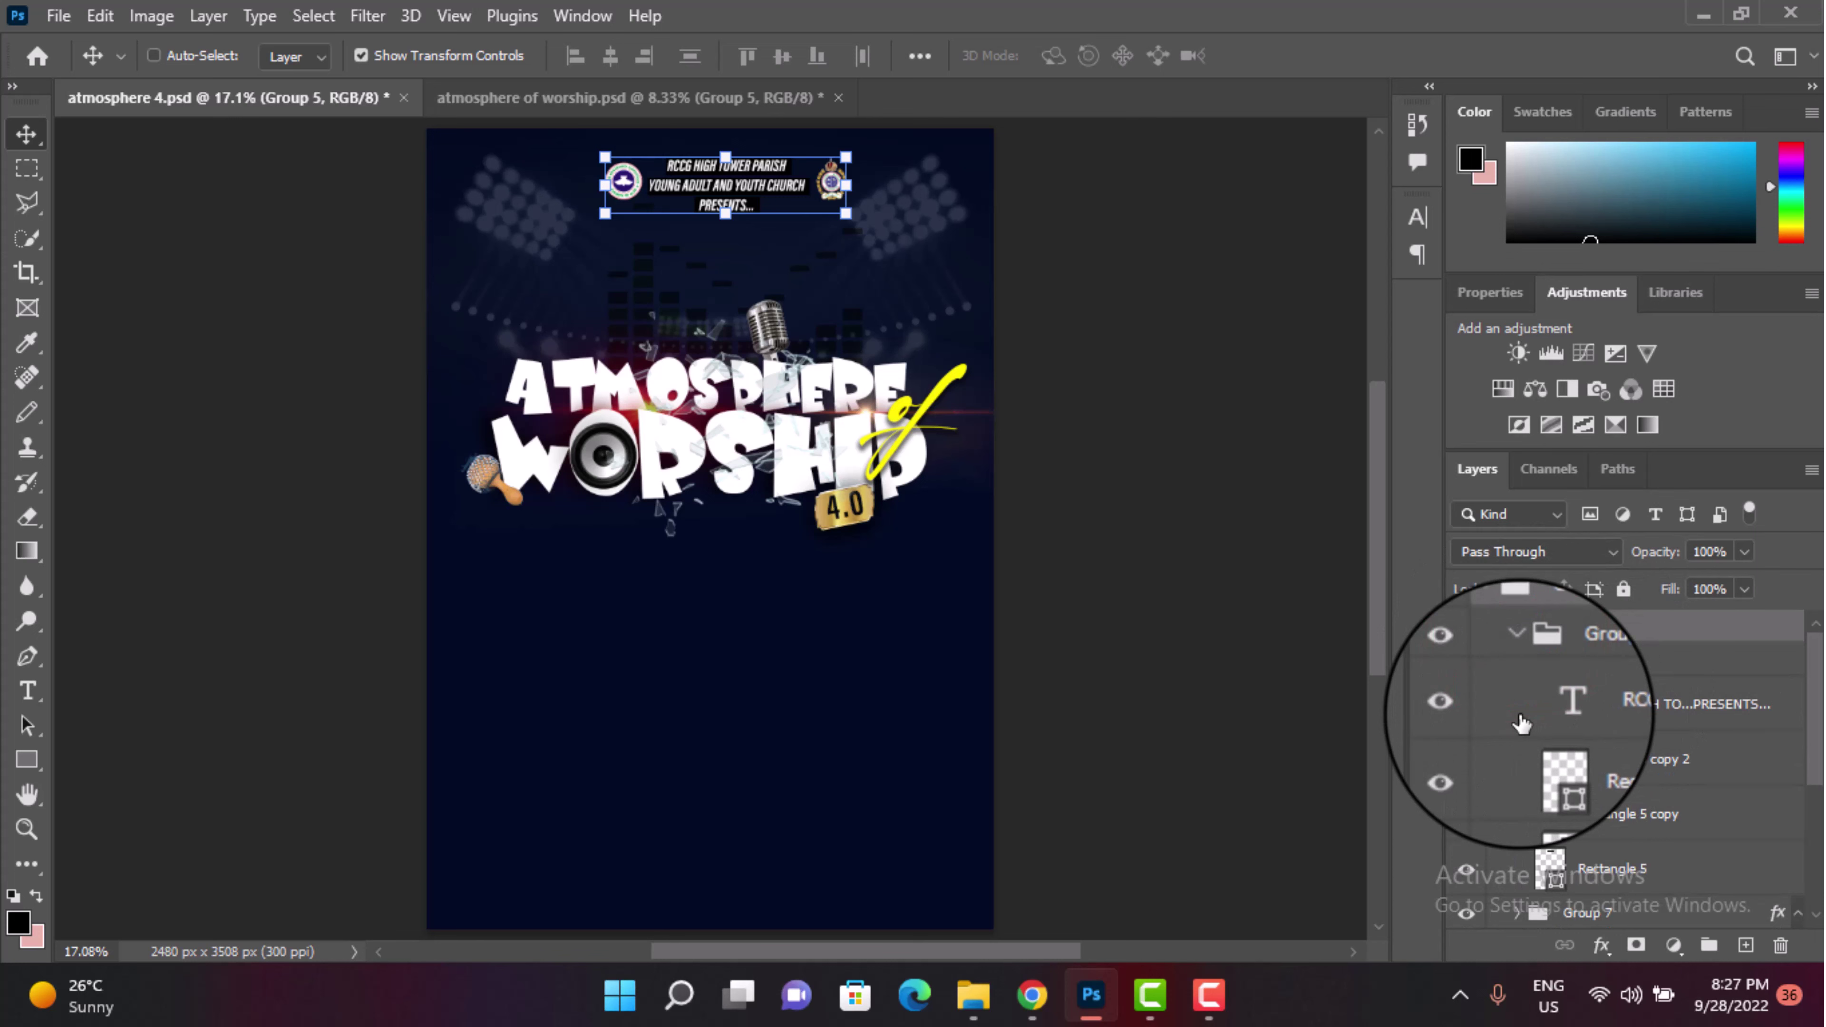
click(1558, 703)
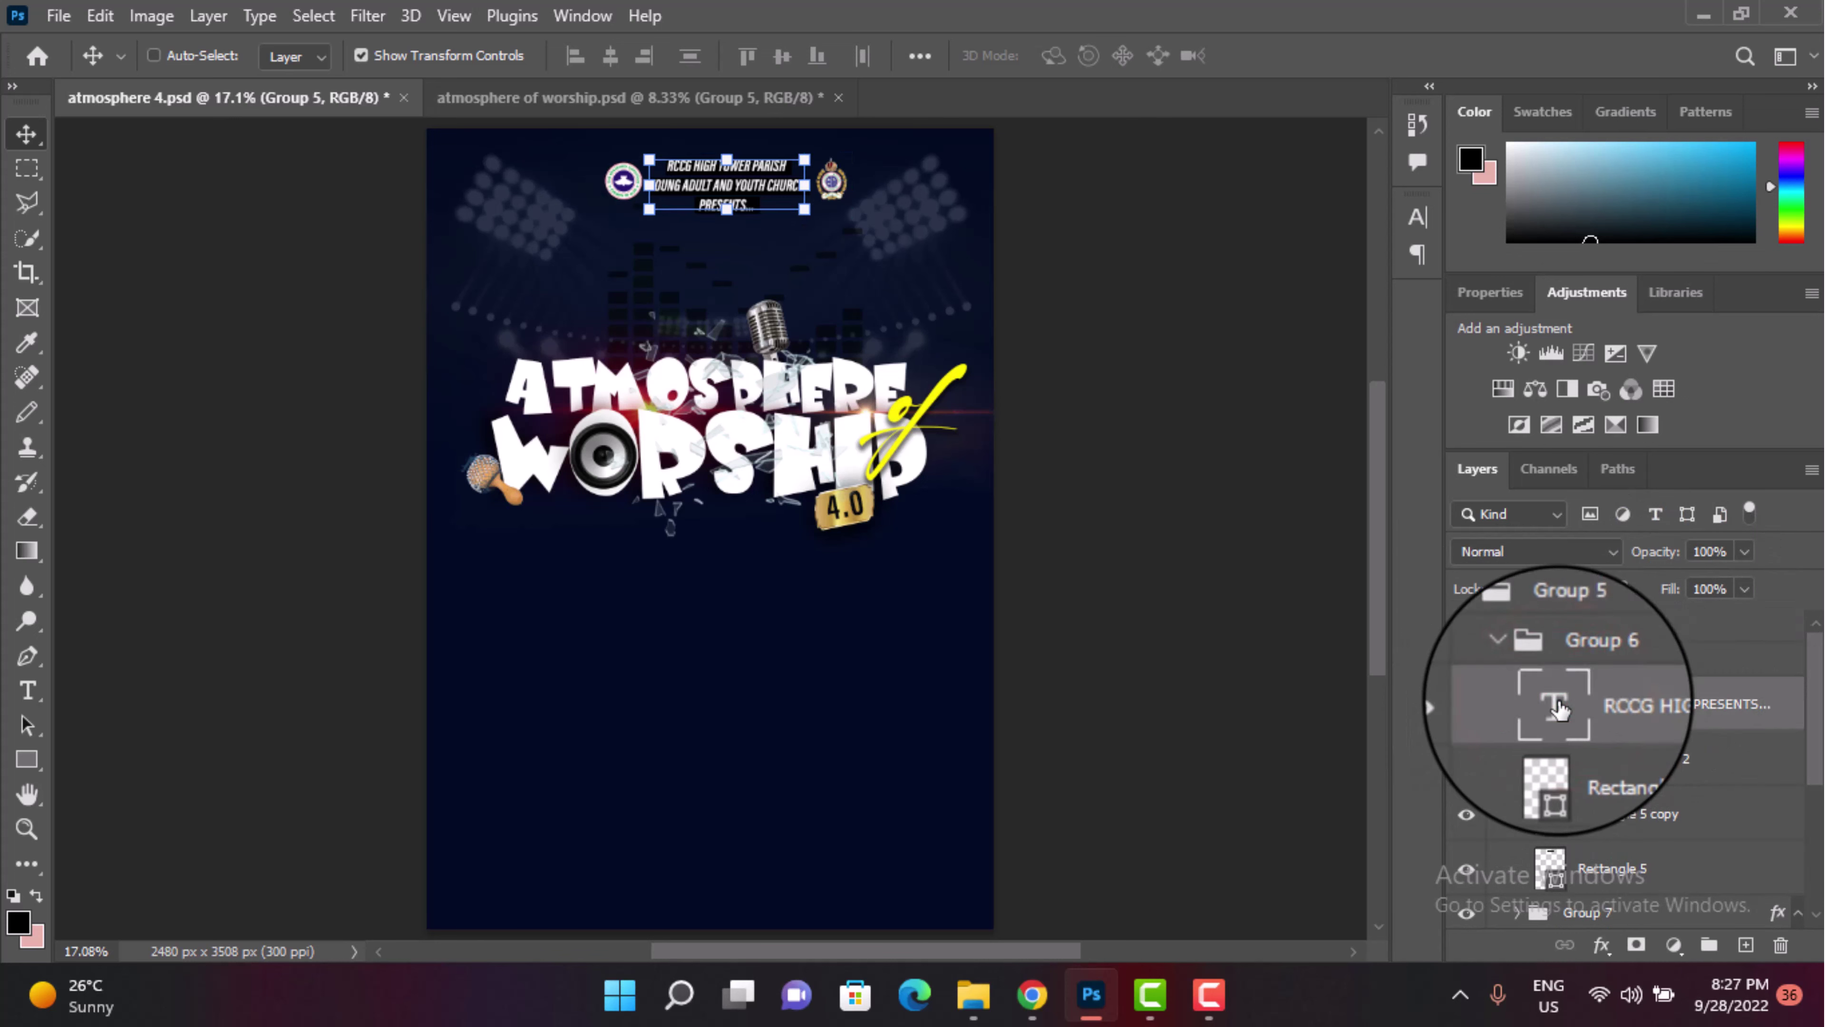
Step: Restyle the header text in Visby Round CF, 16 pt, with a heavier weight
double_click(1555, 706)
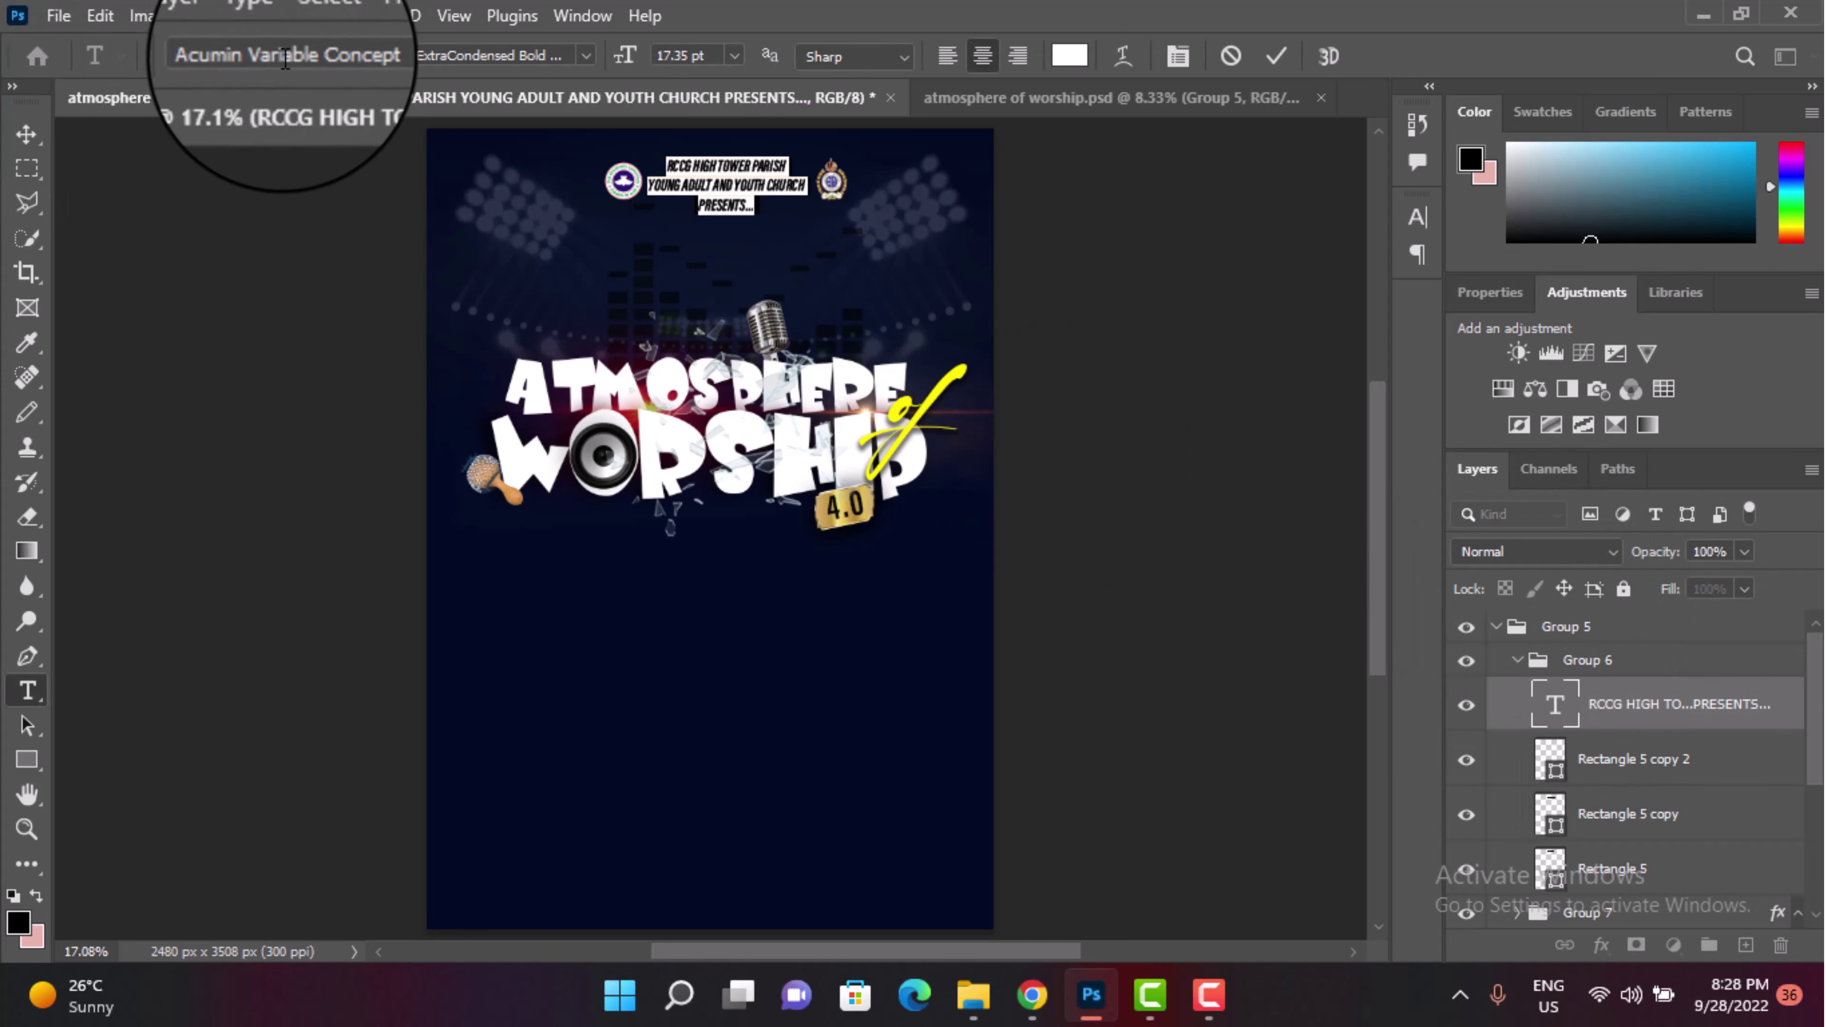
click(374, 56)
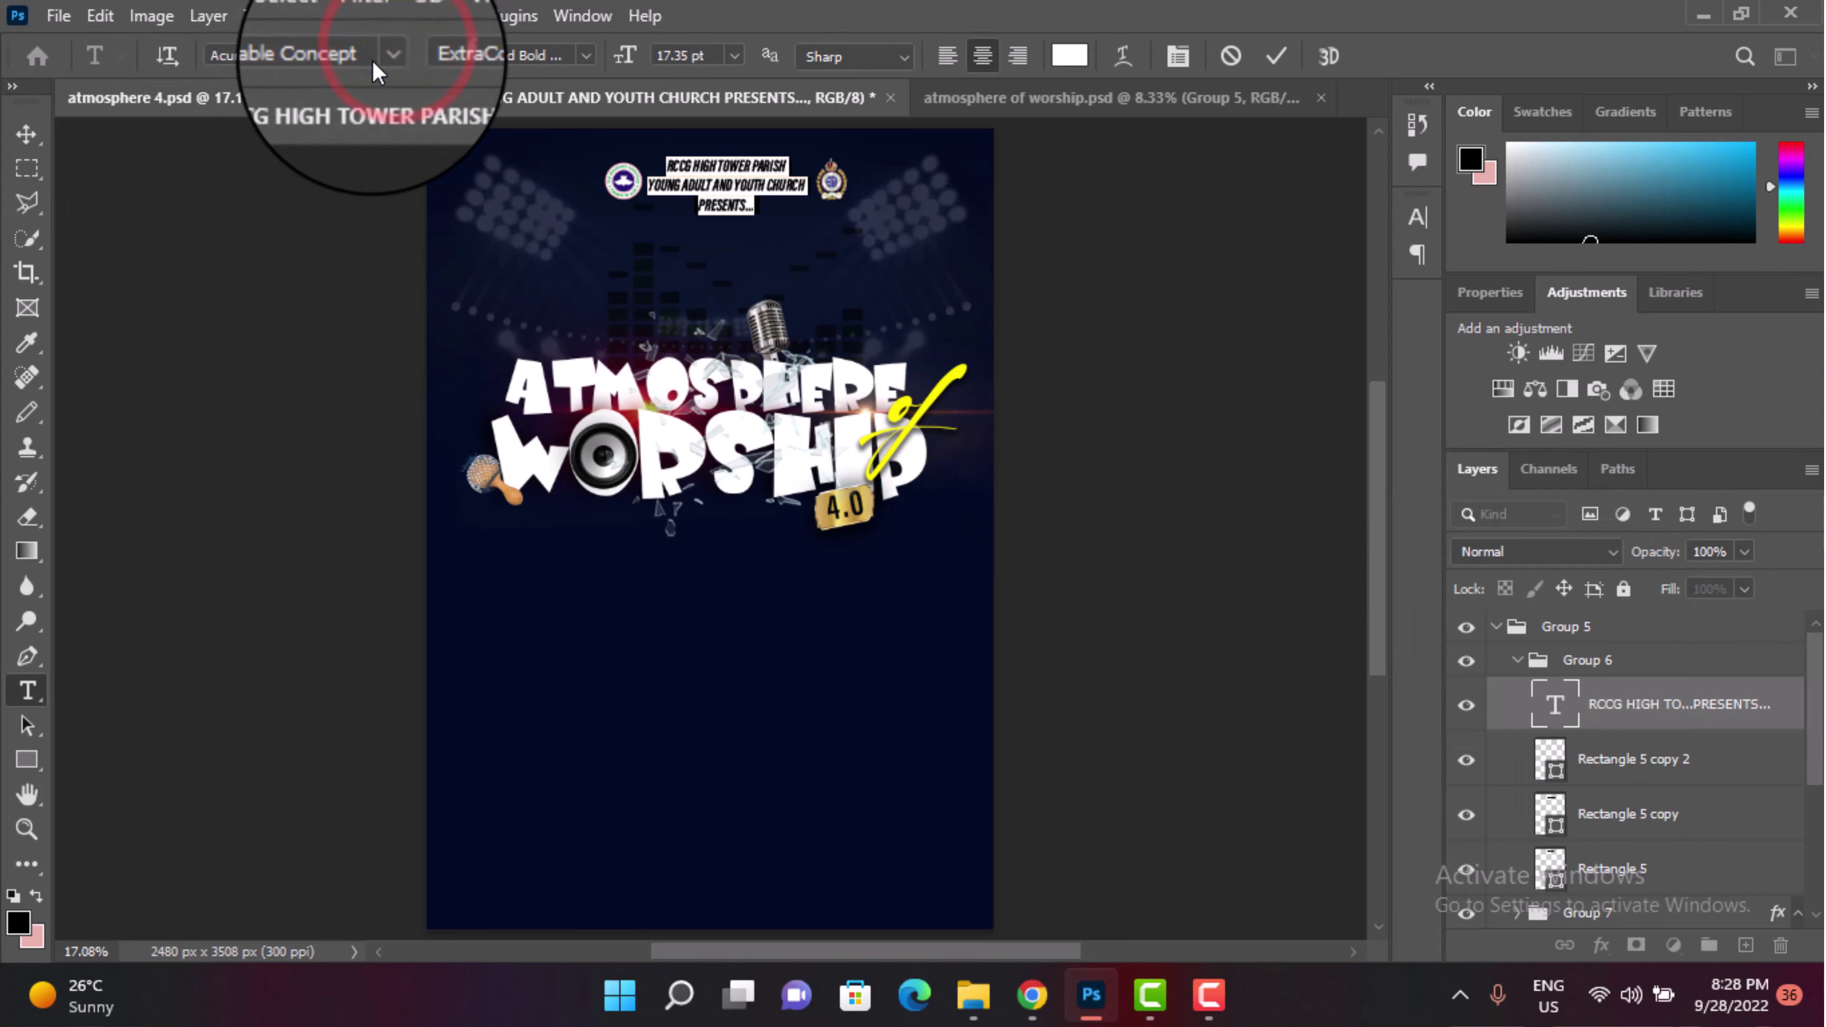
click(373, 62)
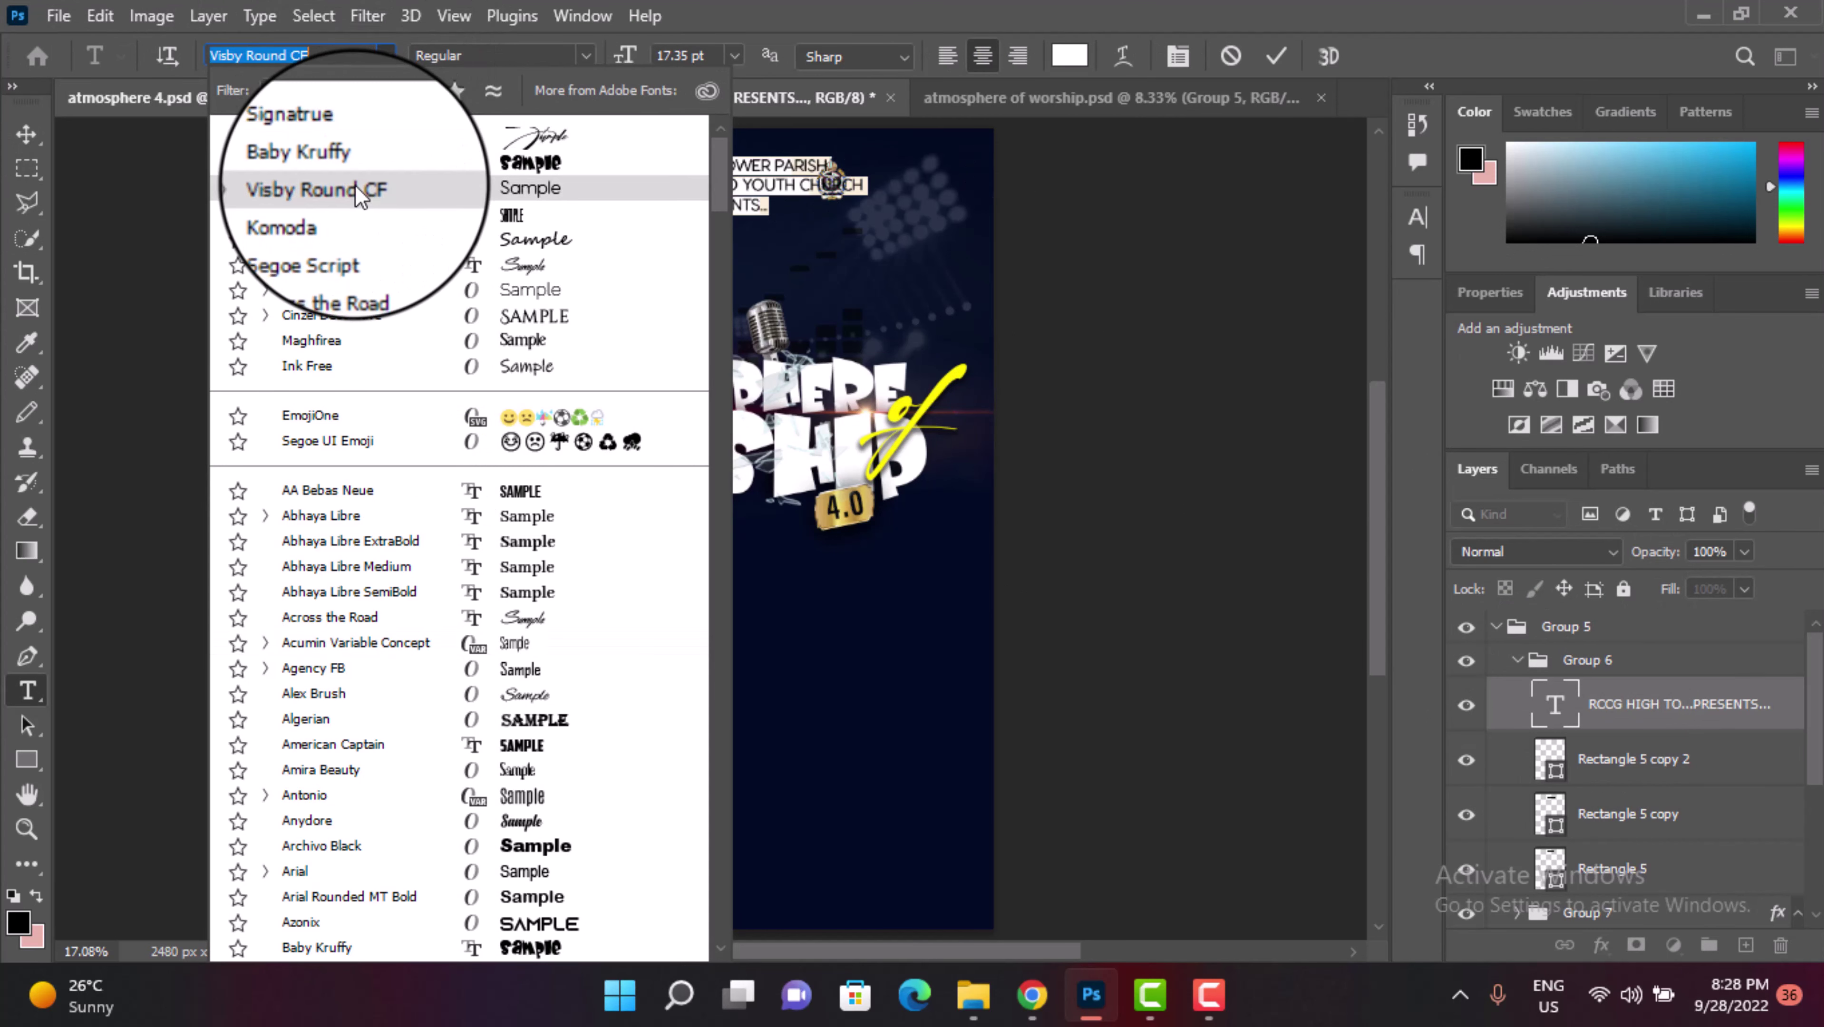
click(355, 189)
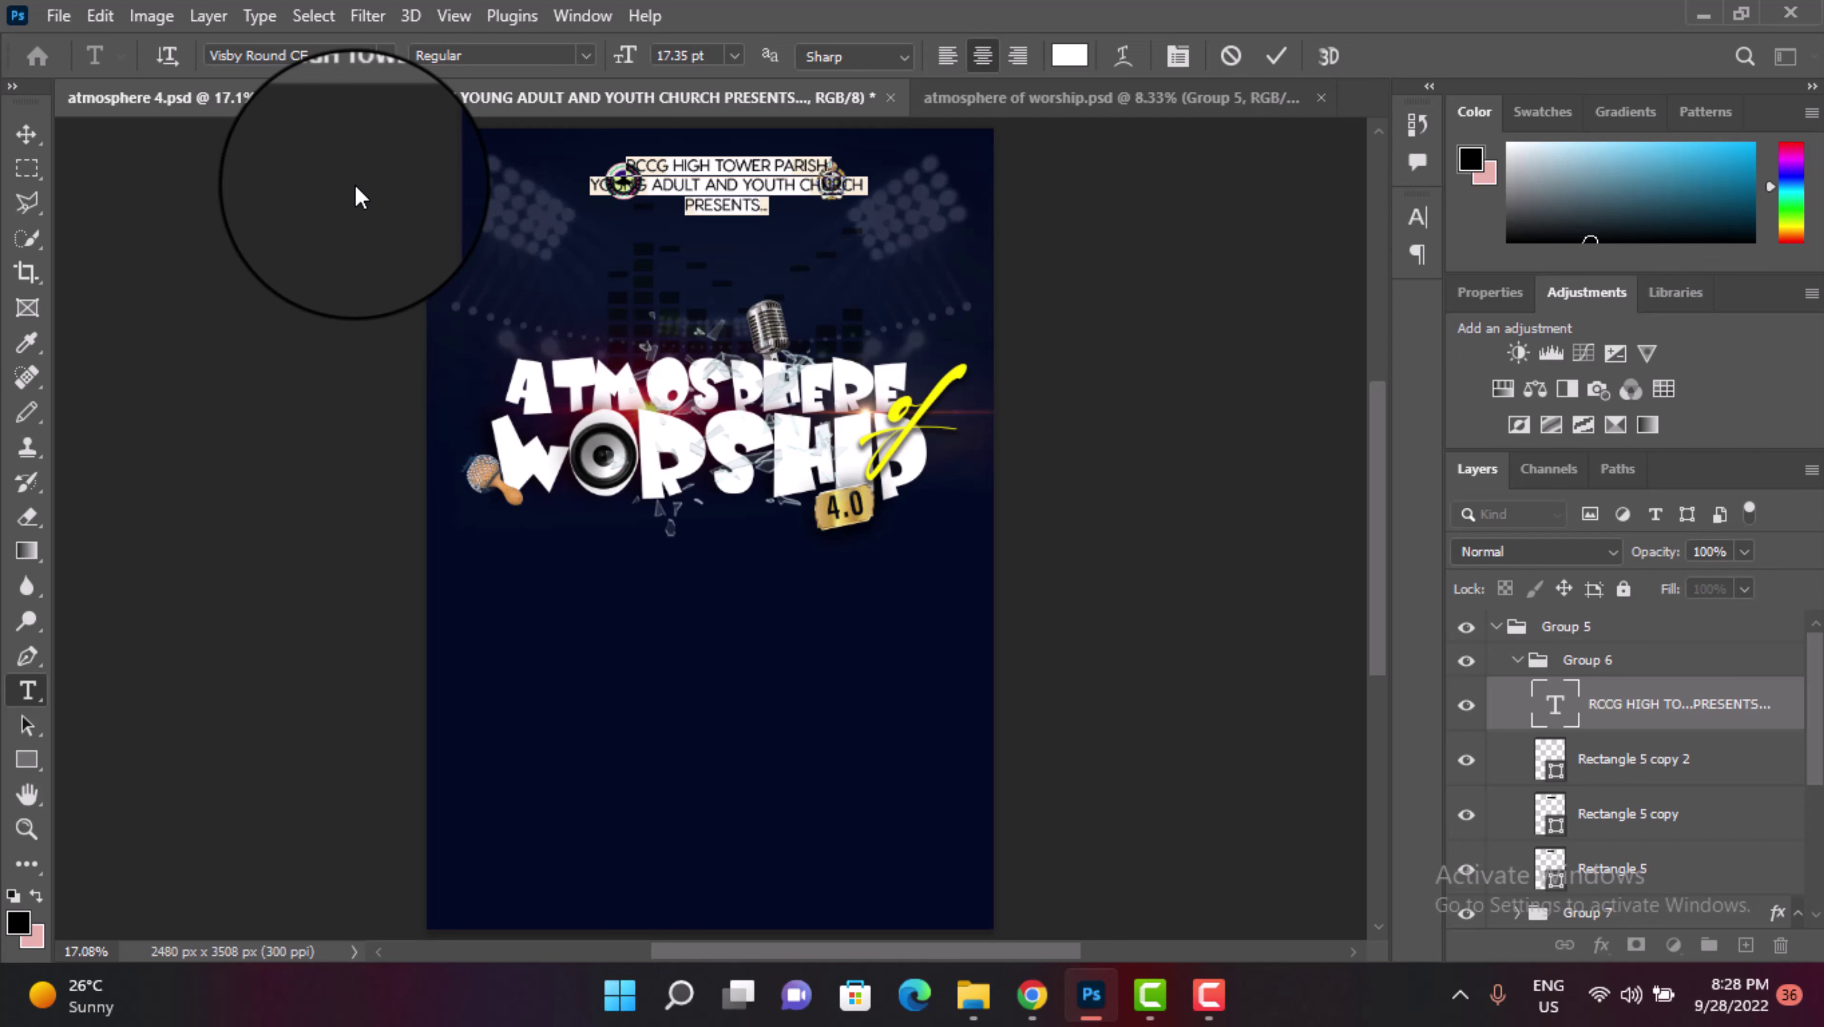
drag(631, 59, 808, 155)
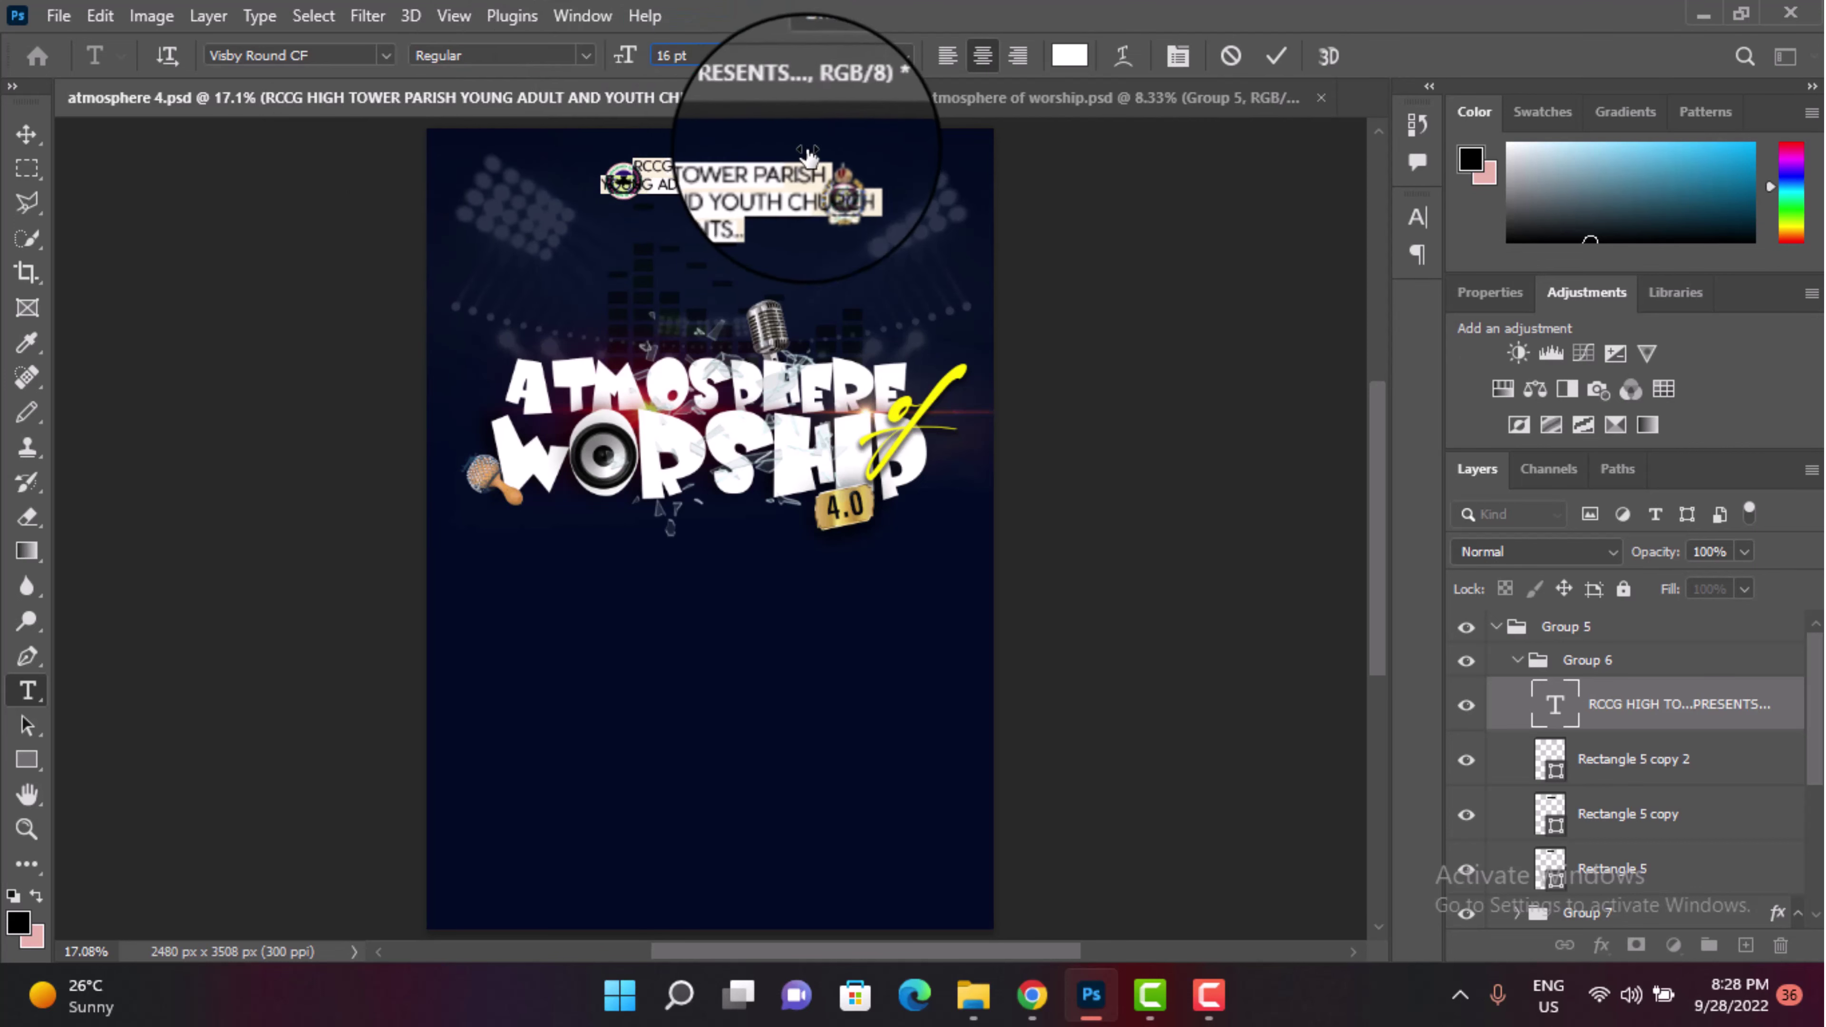
click(826, 166)
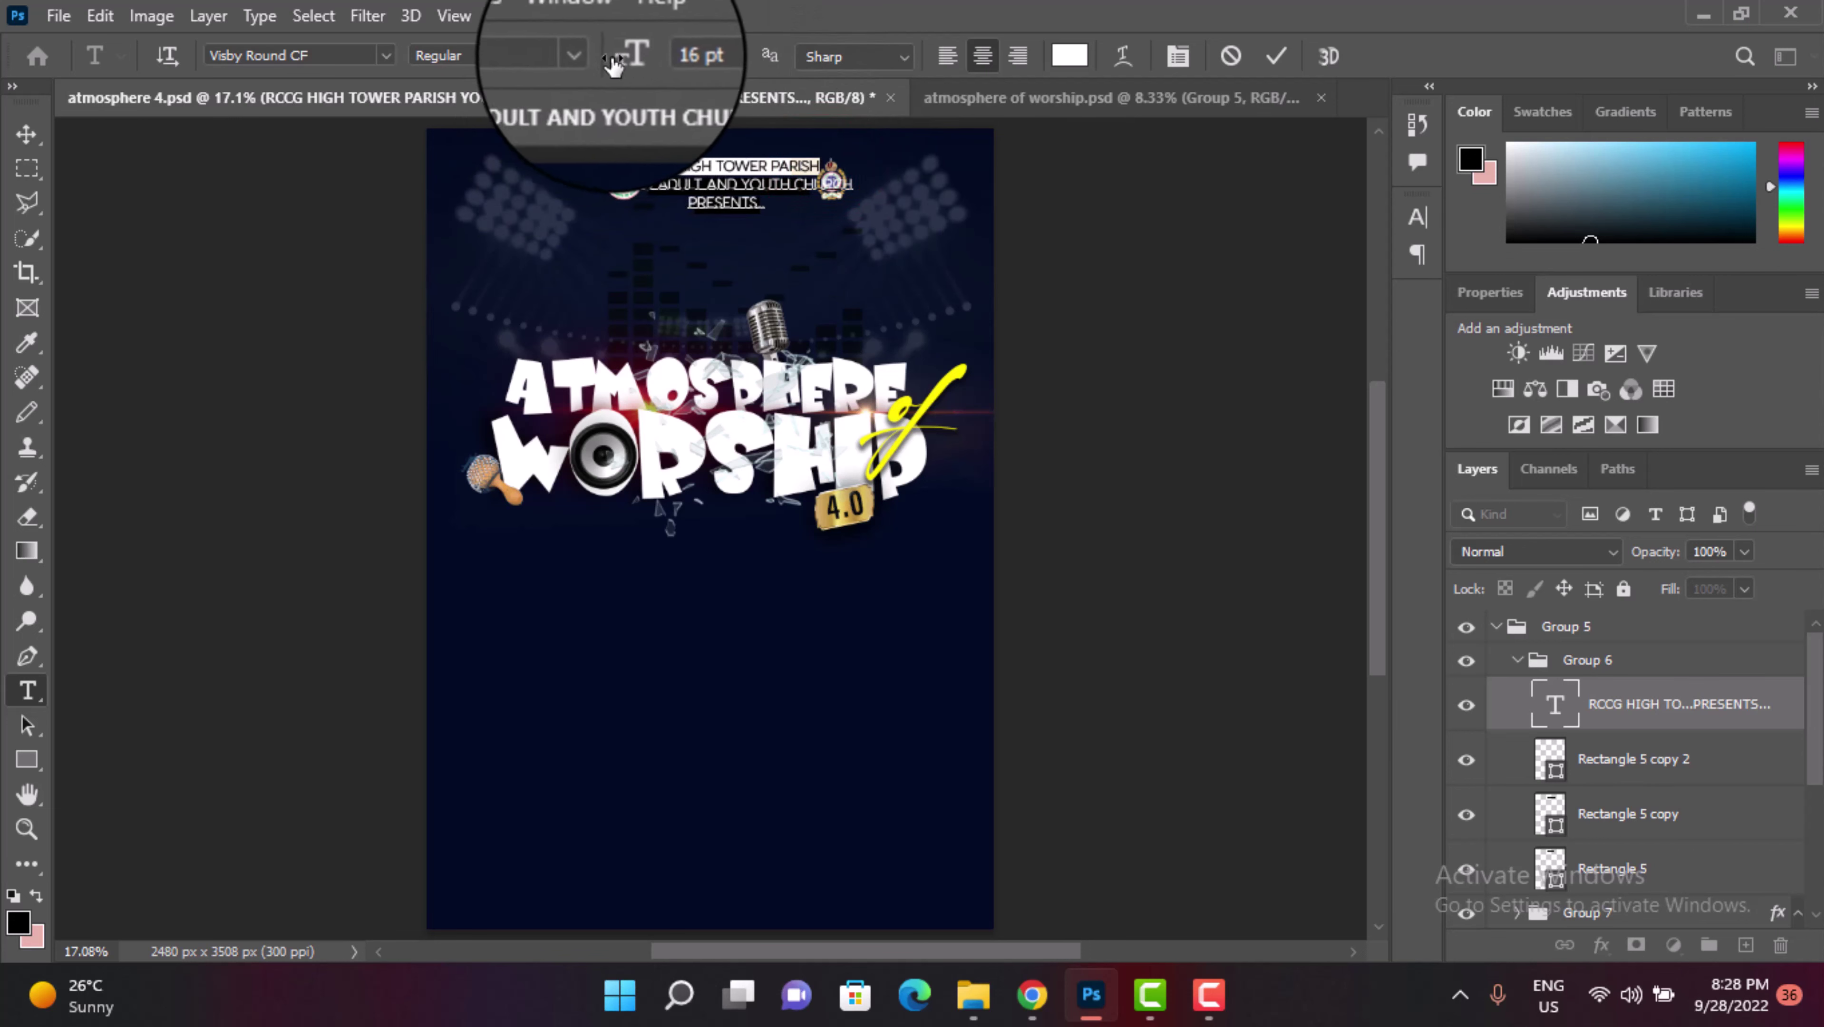
click(586, 55)
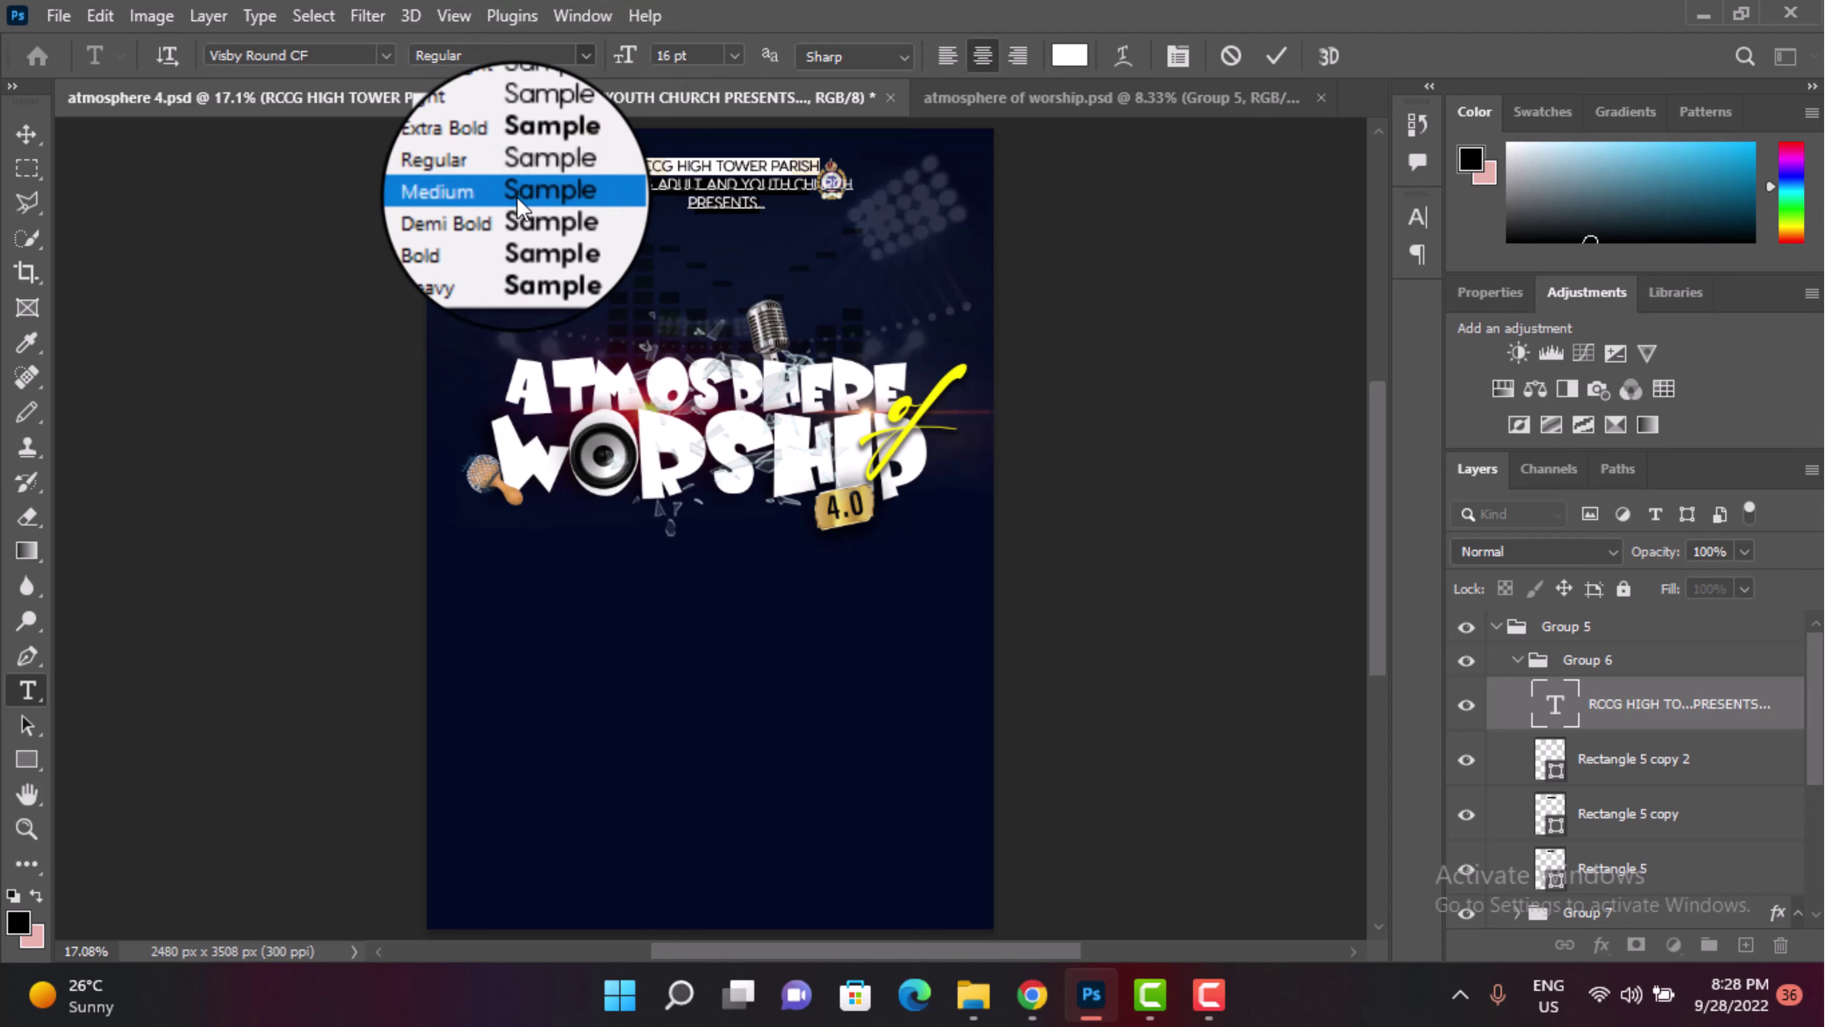
click(490, 237)
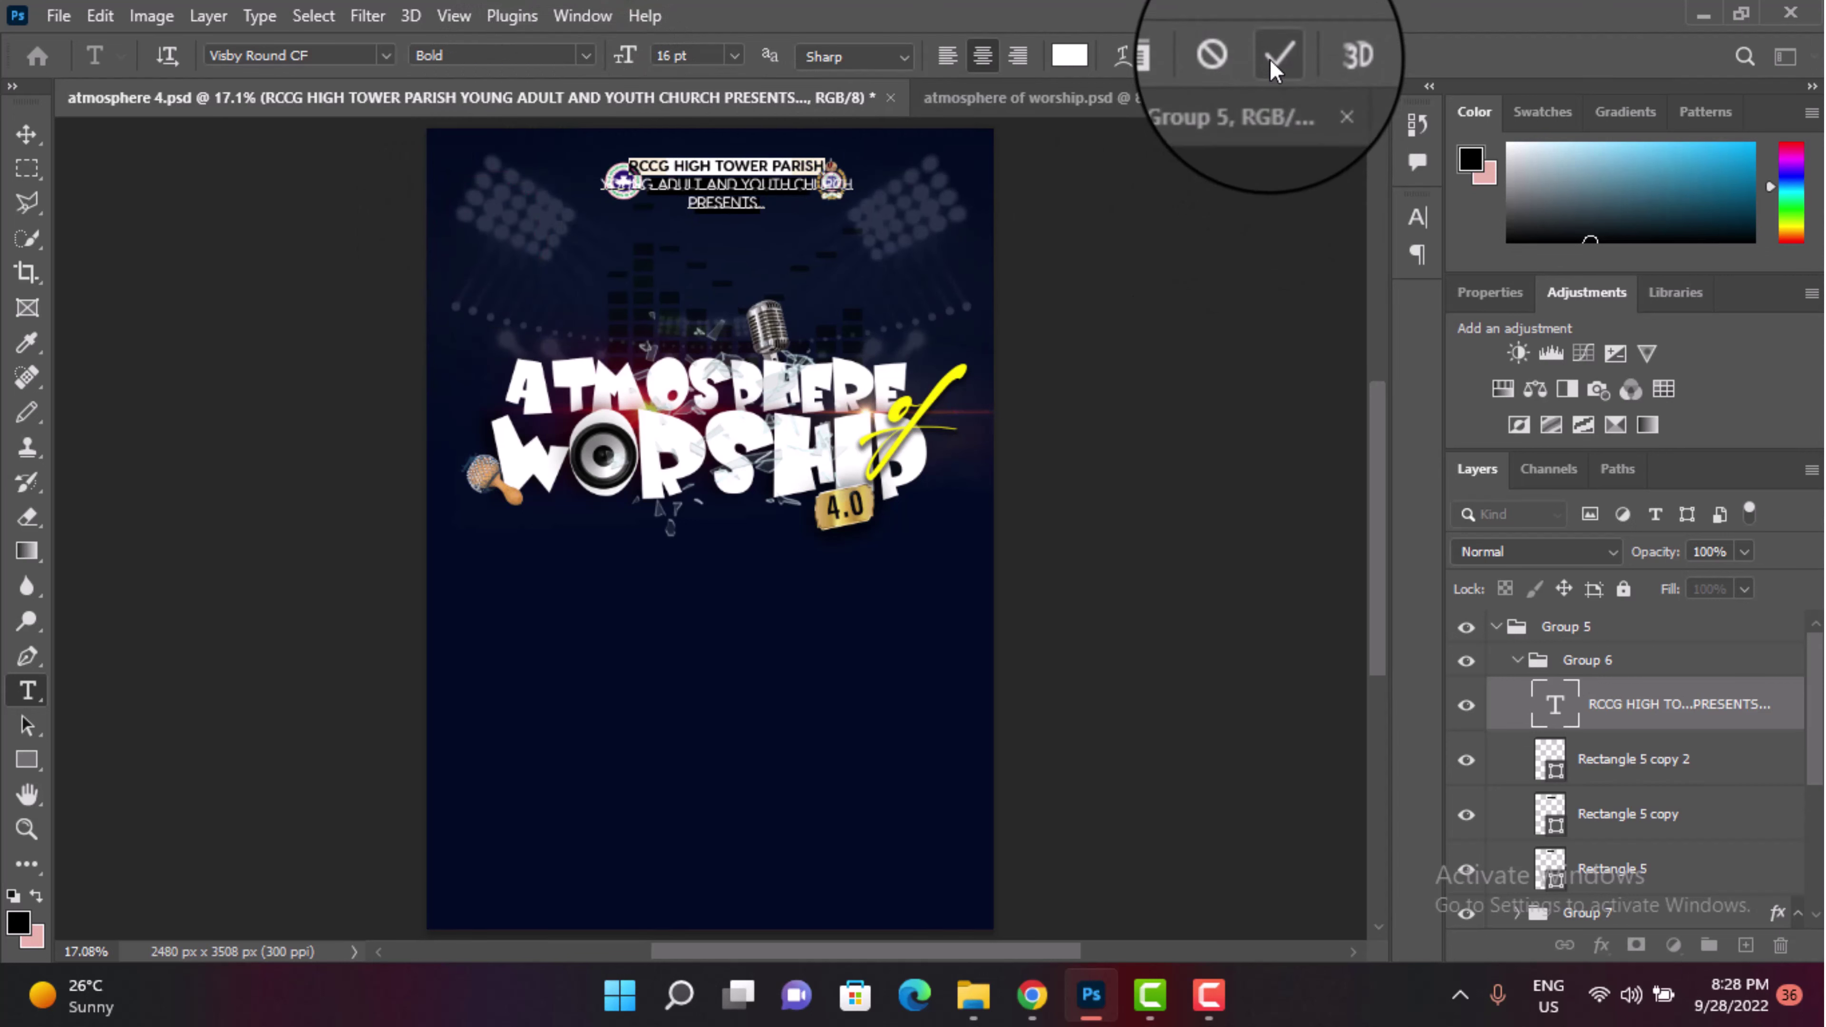
Step: Delete the word PRESENTS and left-align the remaining header lines
drag(764, 203, 662, 202)
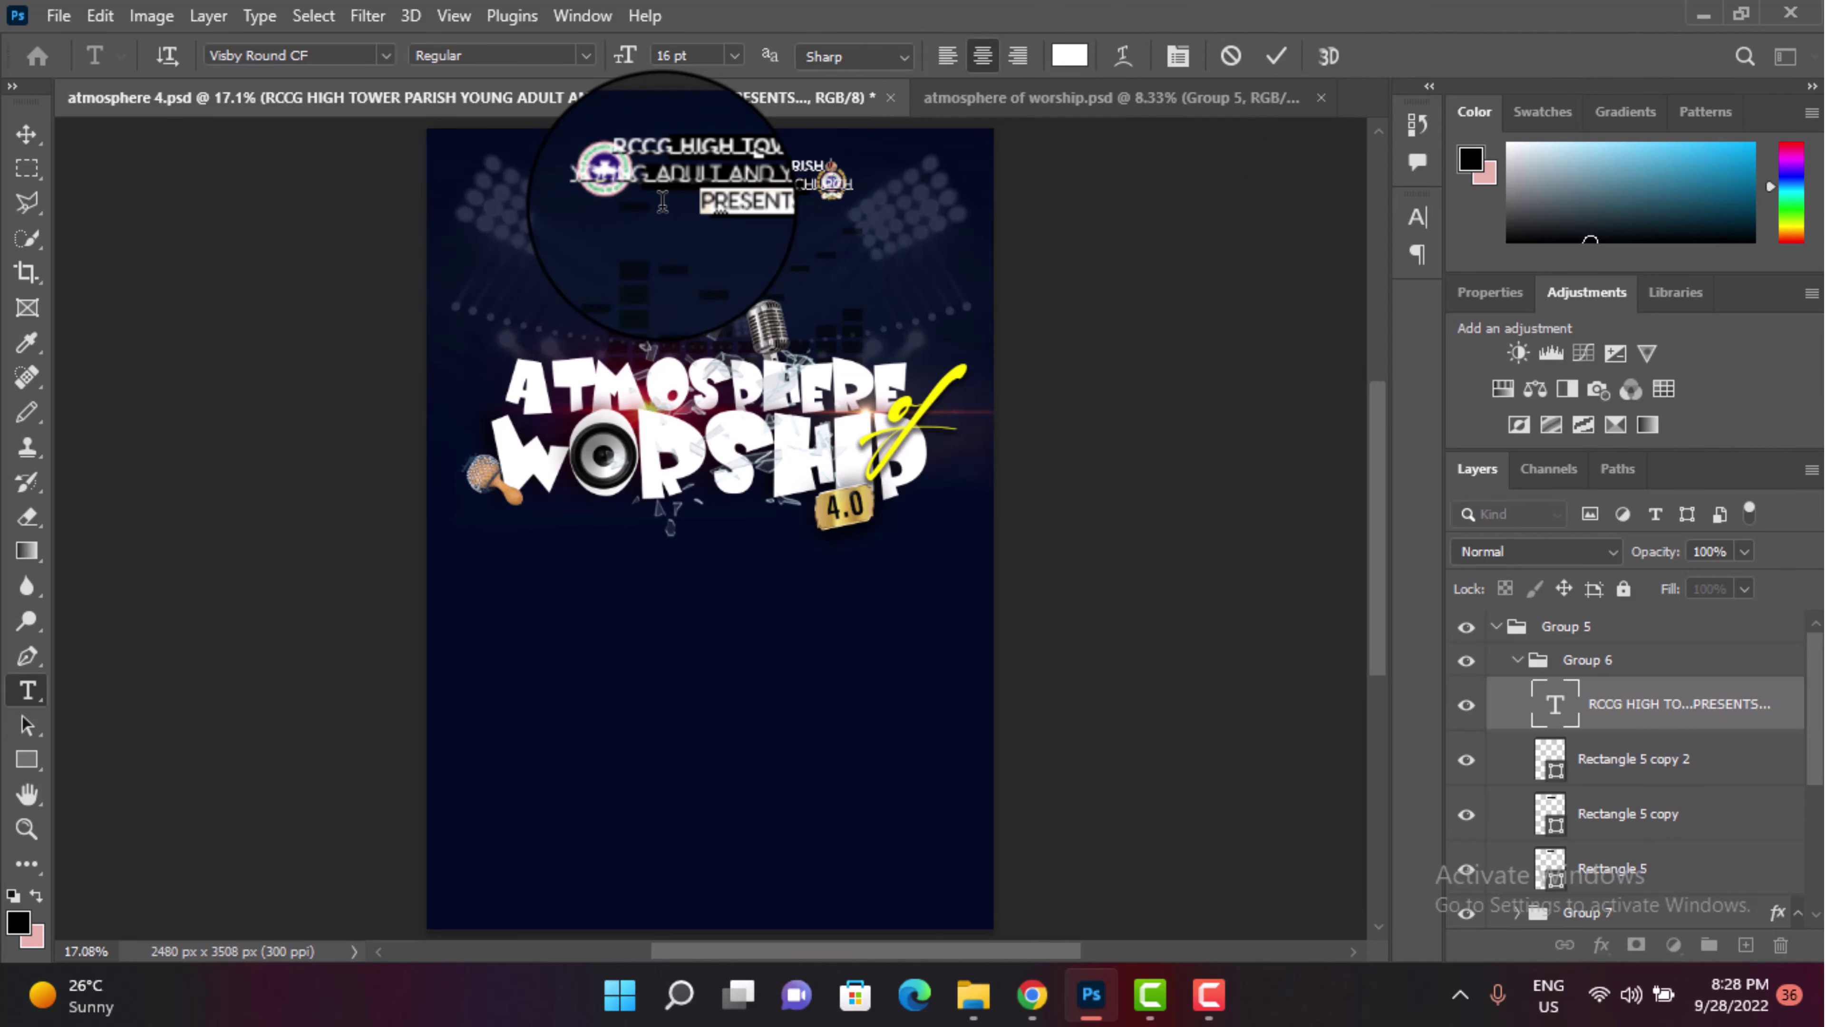
key(BackSpace)
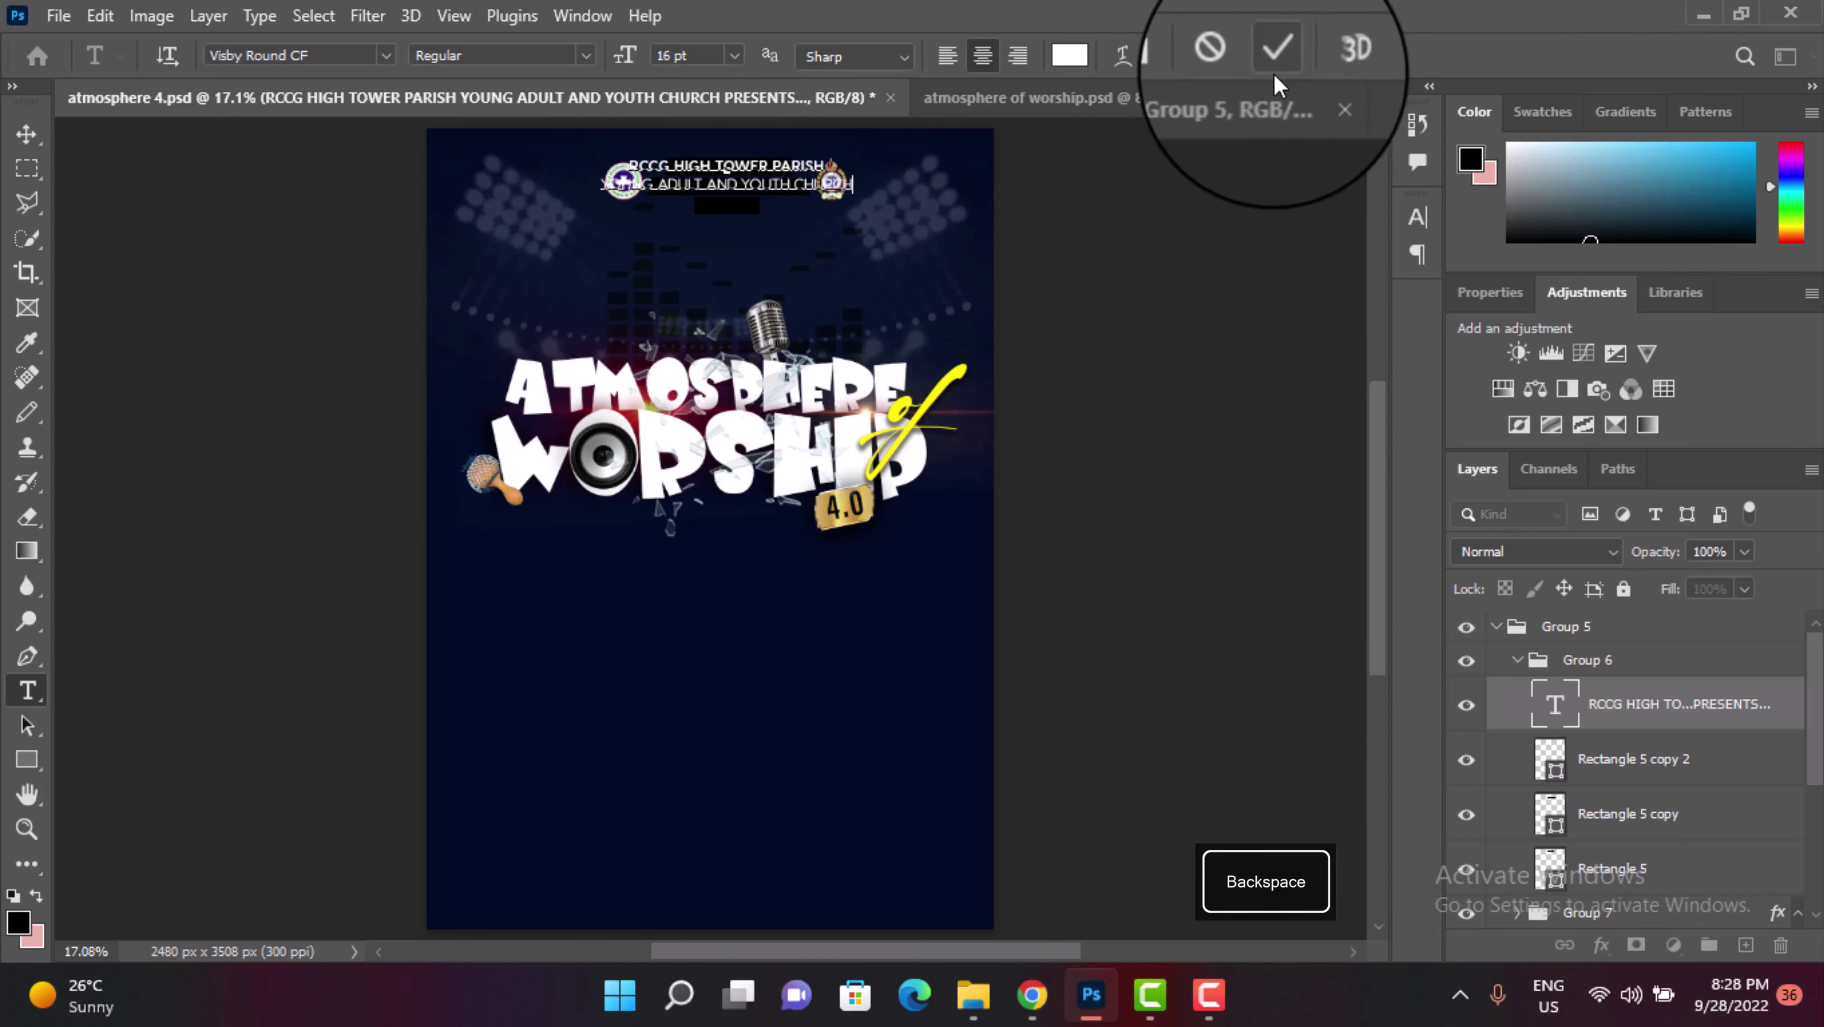
key(ctrl+a)
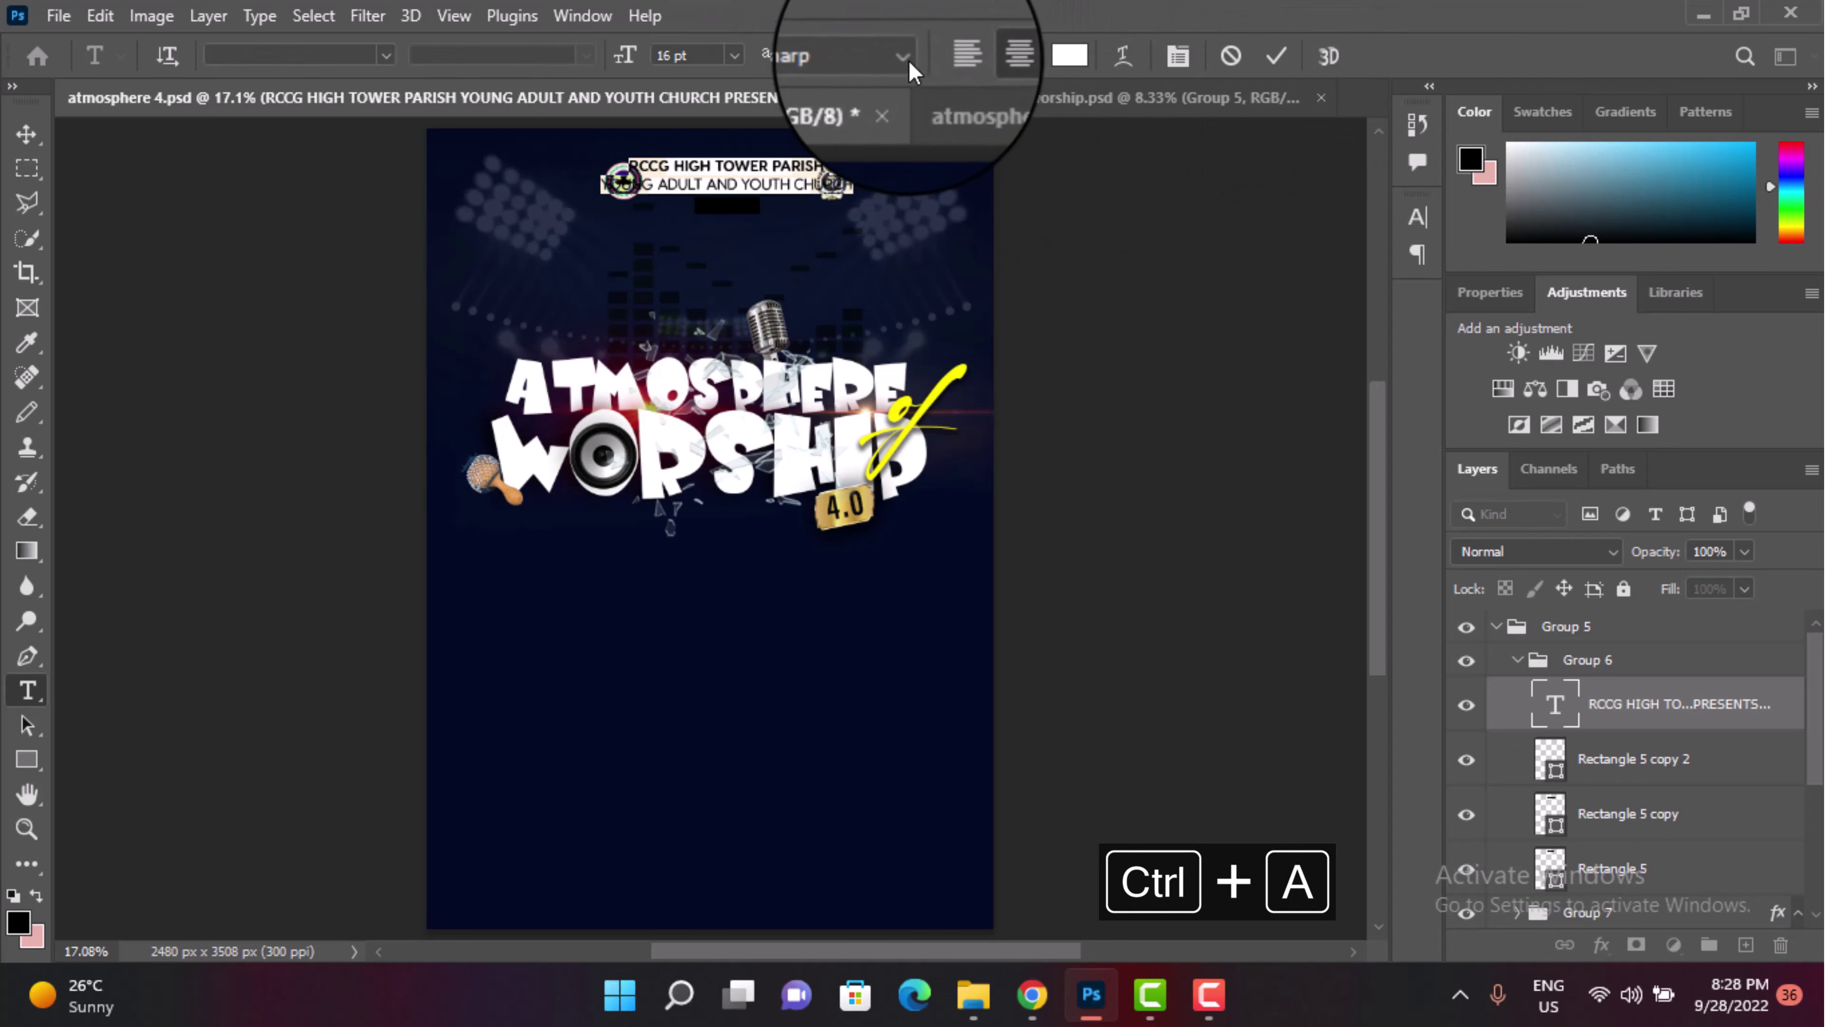
click(947, 57)
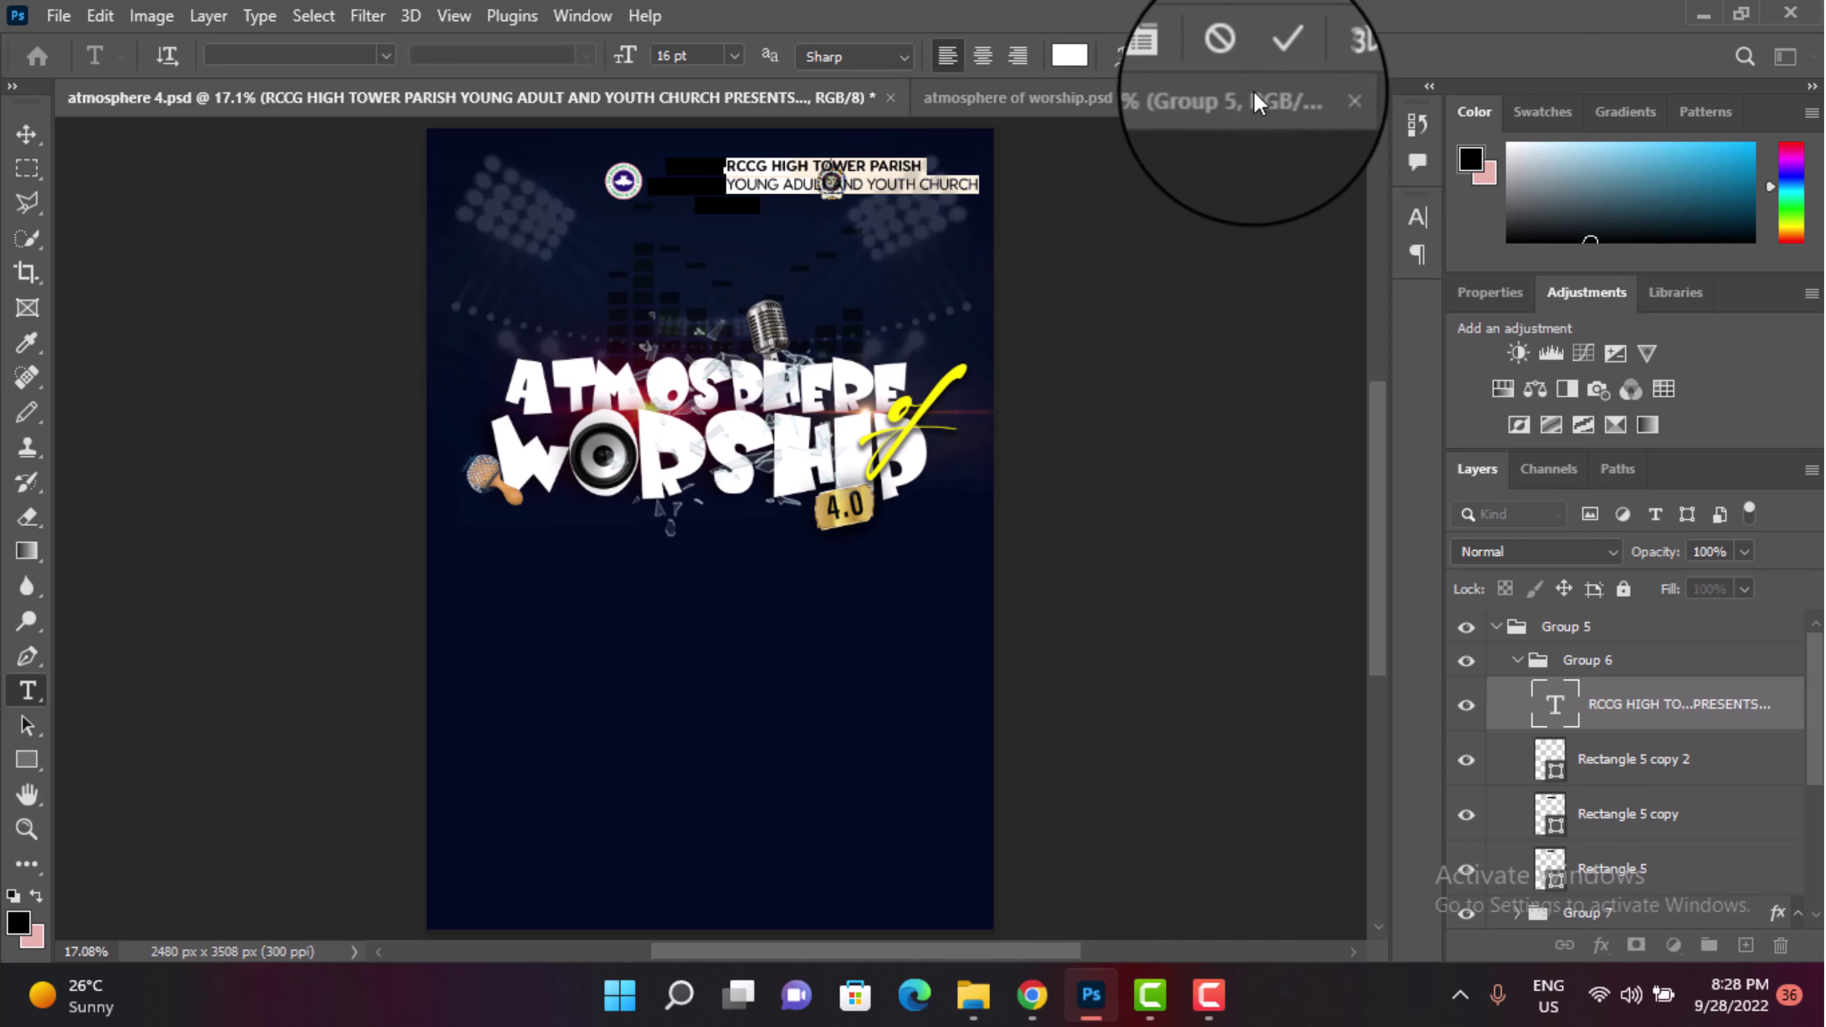
Step: Commit the header text, delete the Rectangle 5 layers, and shift the text left toward the logo
click(1276, 57)
click(1639, 761)
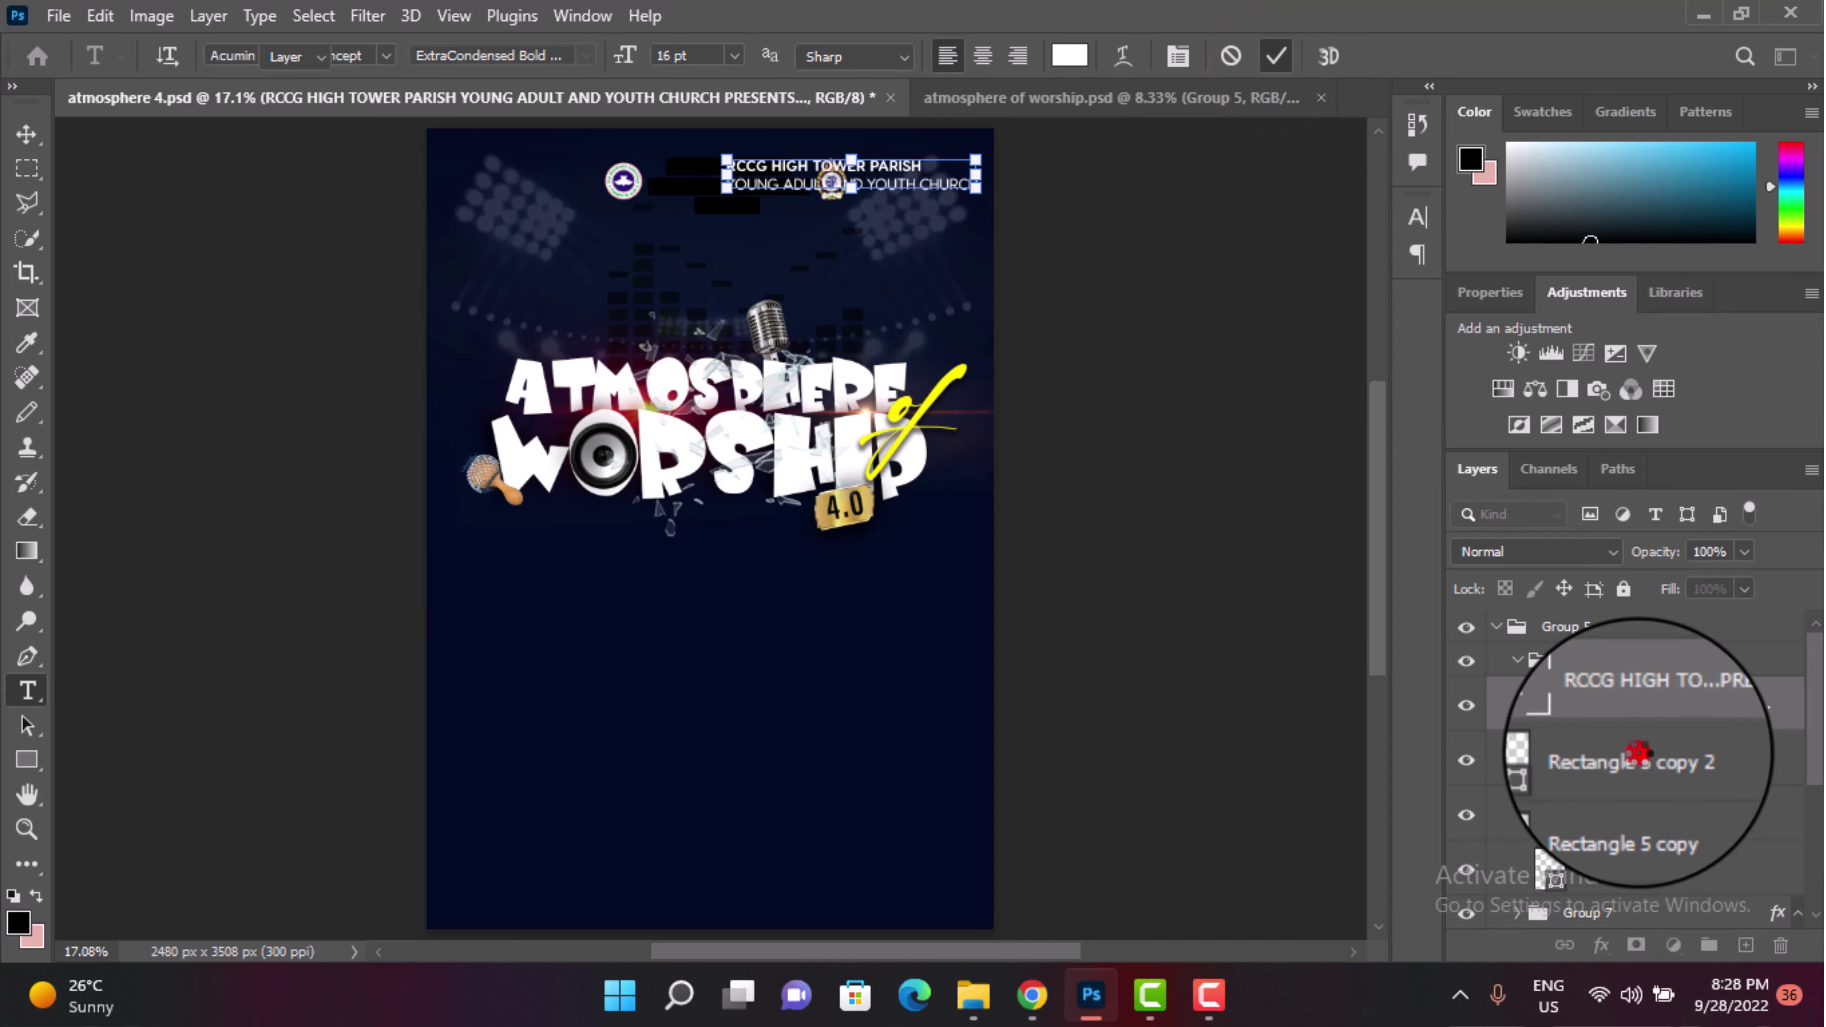
key(v)
key(Delete)
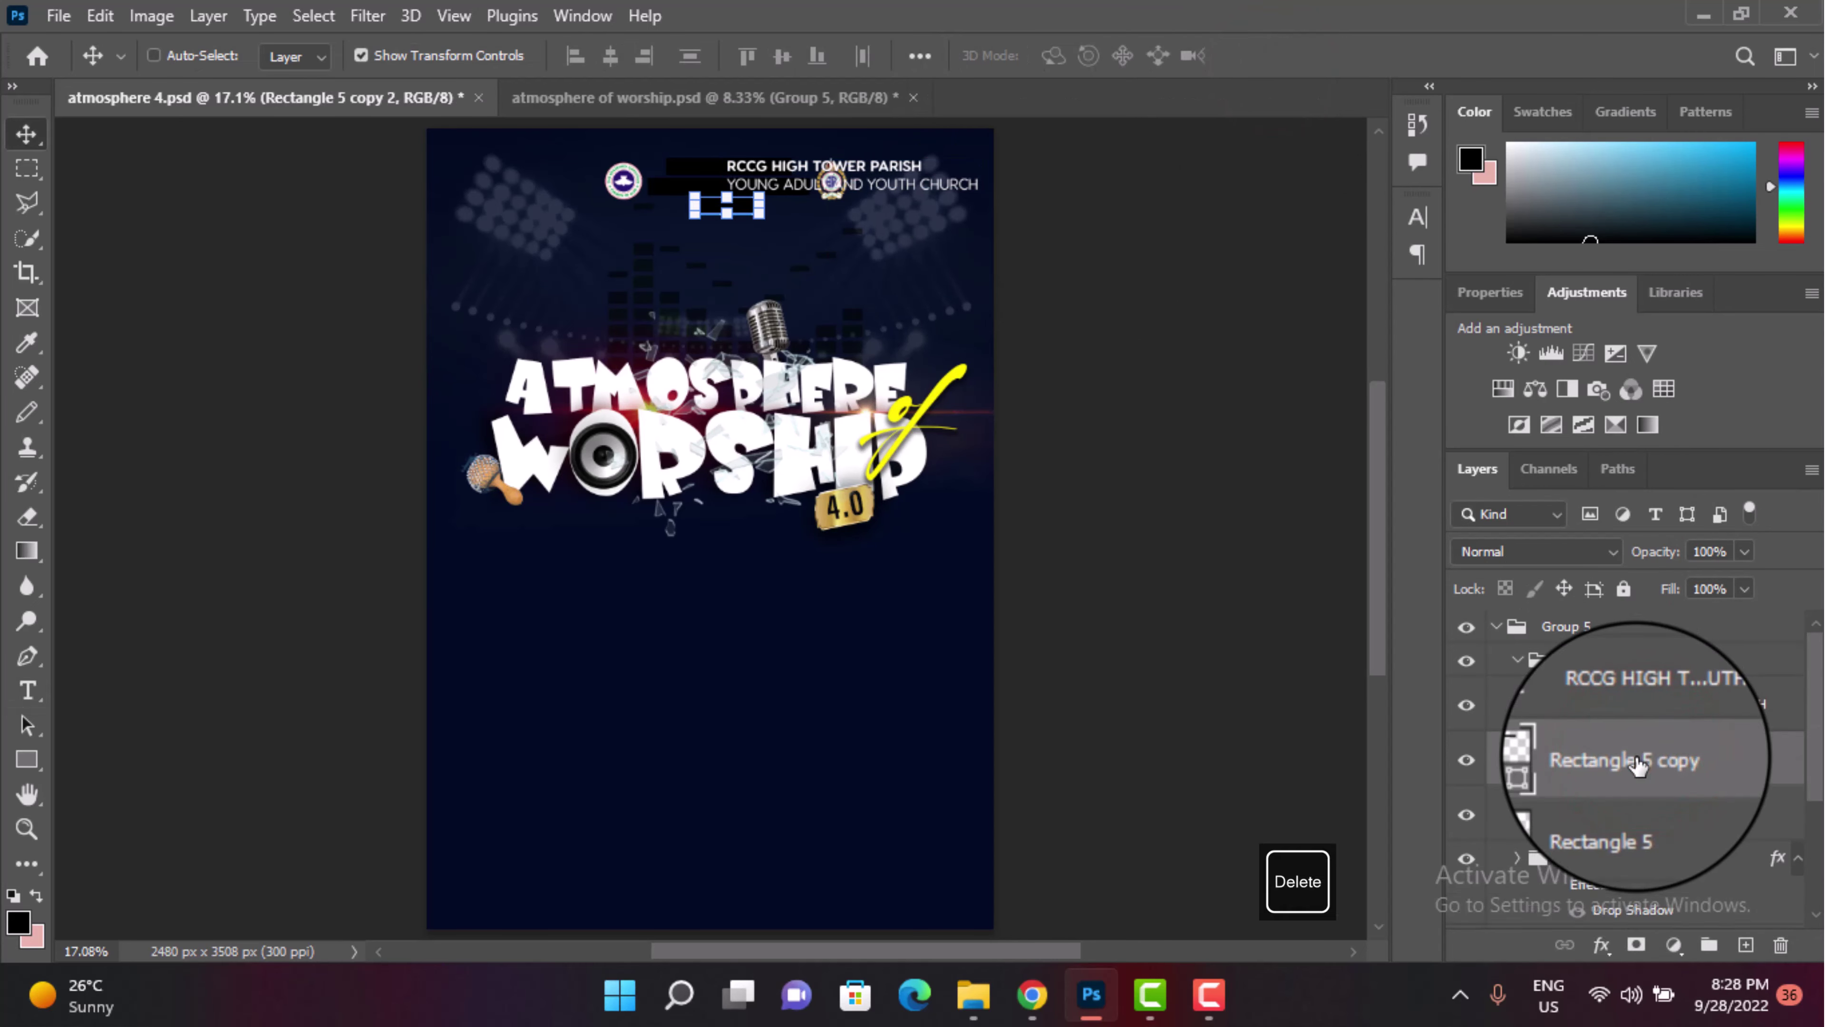
key(Delete)
key(Delete)
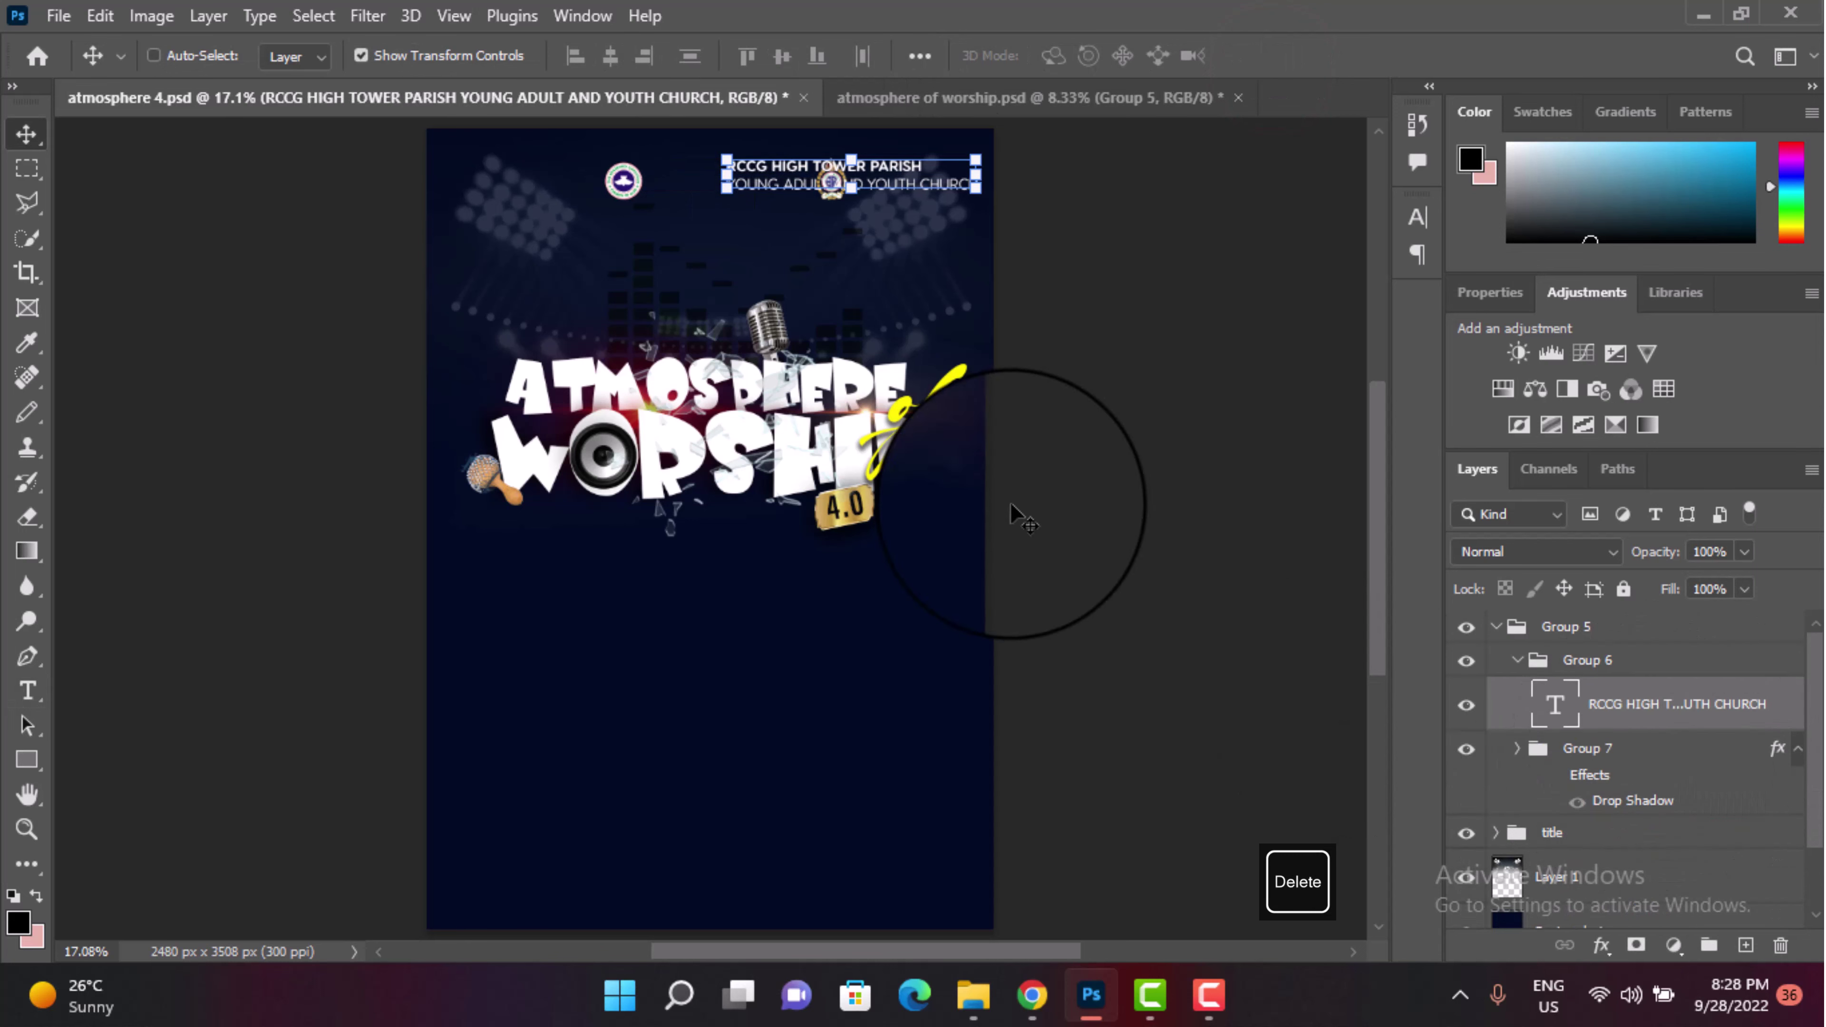
drag(899, 188, 832, 195)
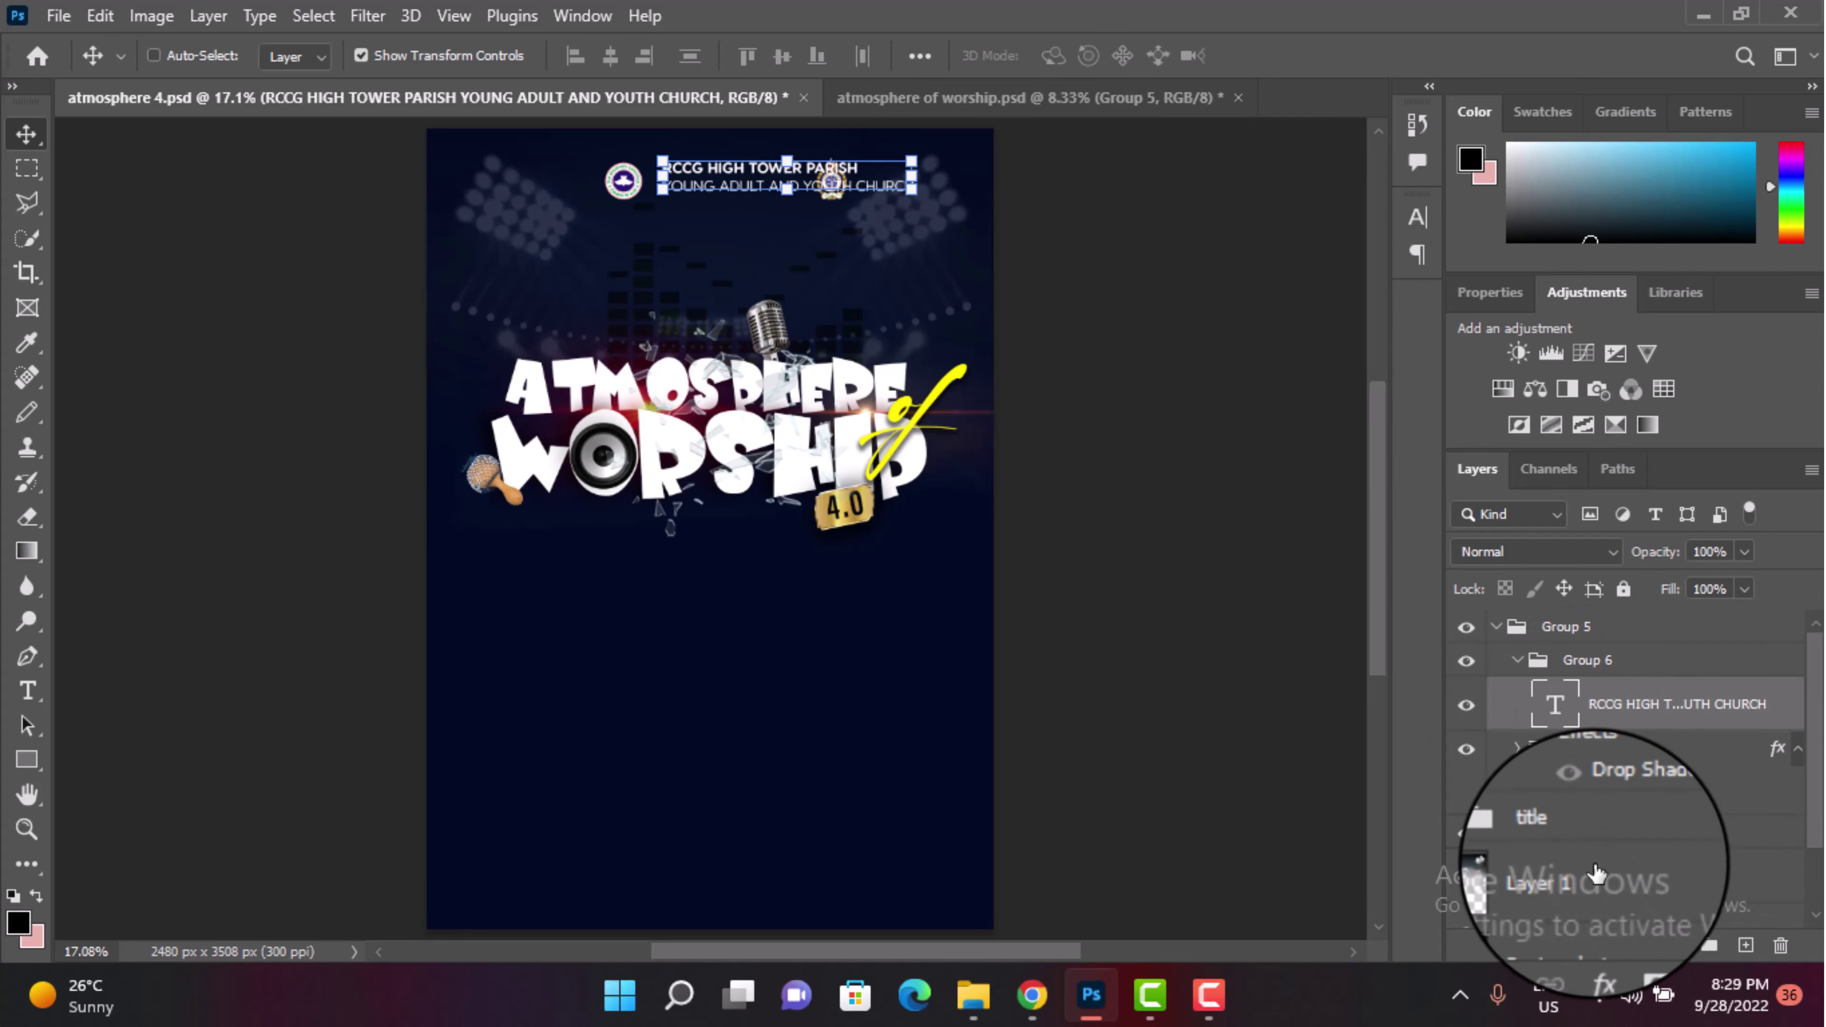
click(1518, 752)
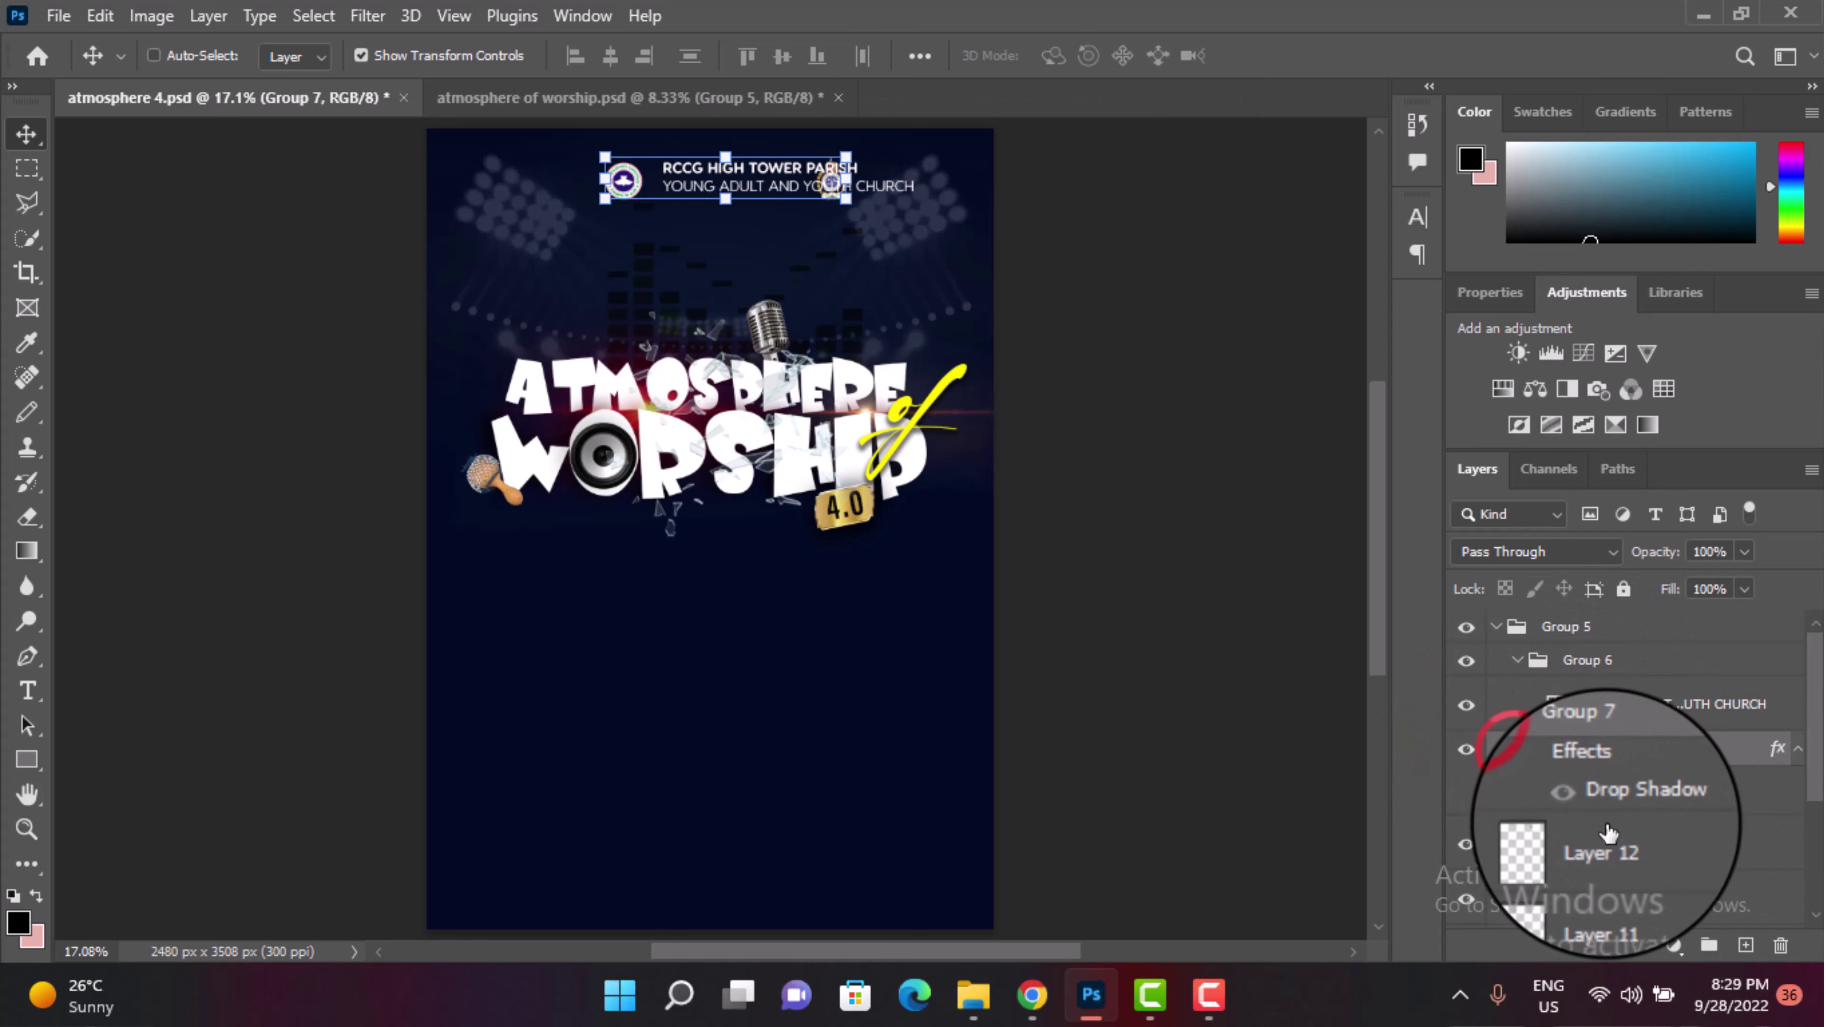
Step: Place the Layer 12 logo beside the first logo, nudged up slightly
click(1603, 809)
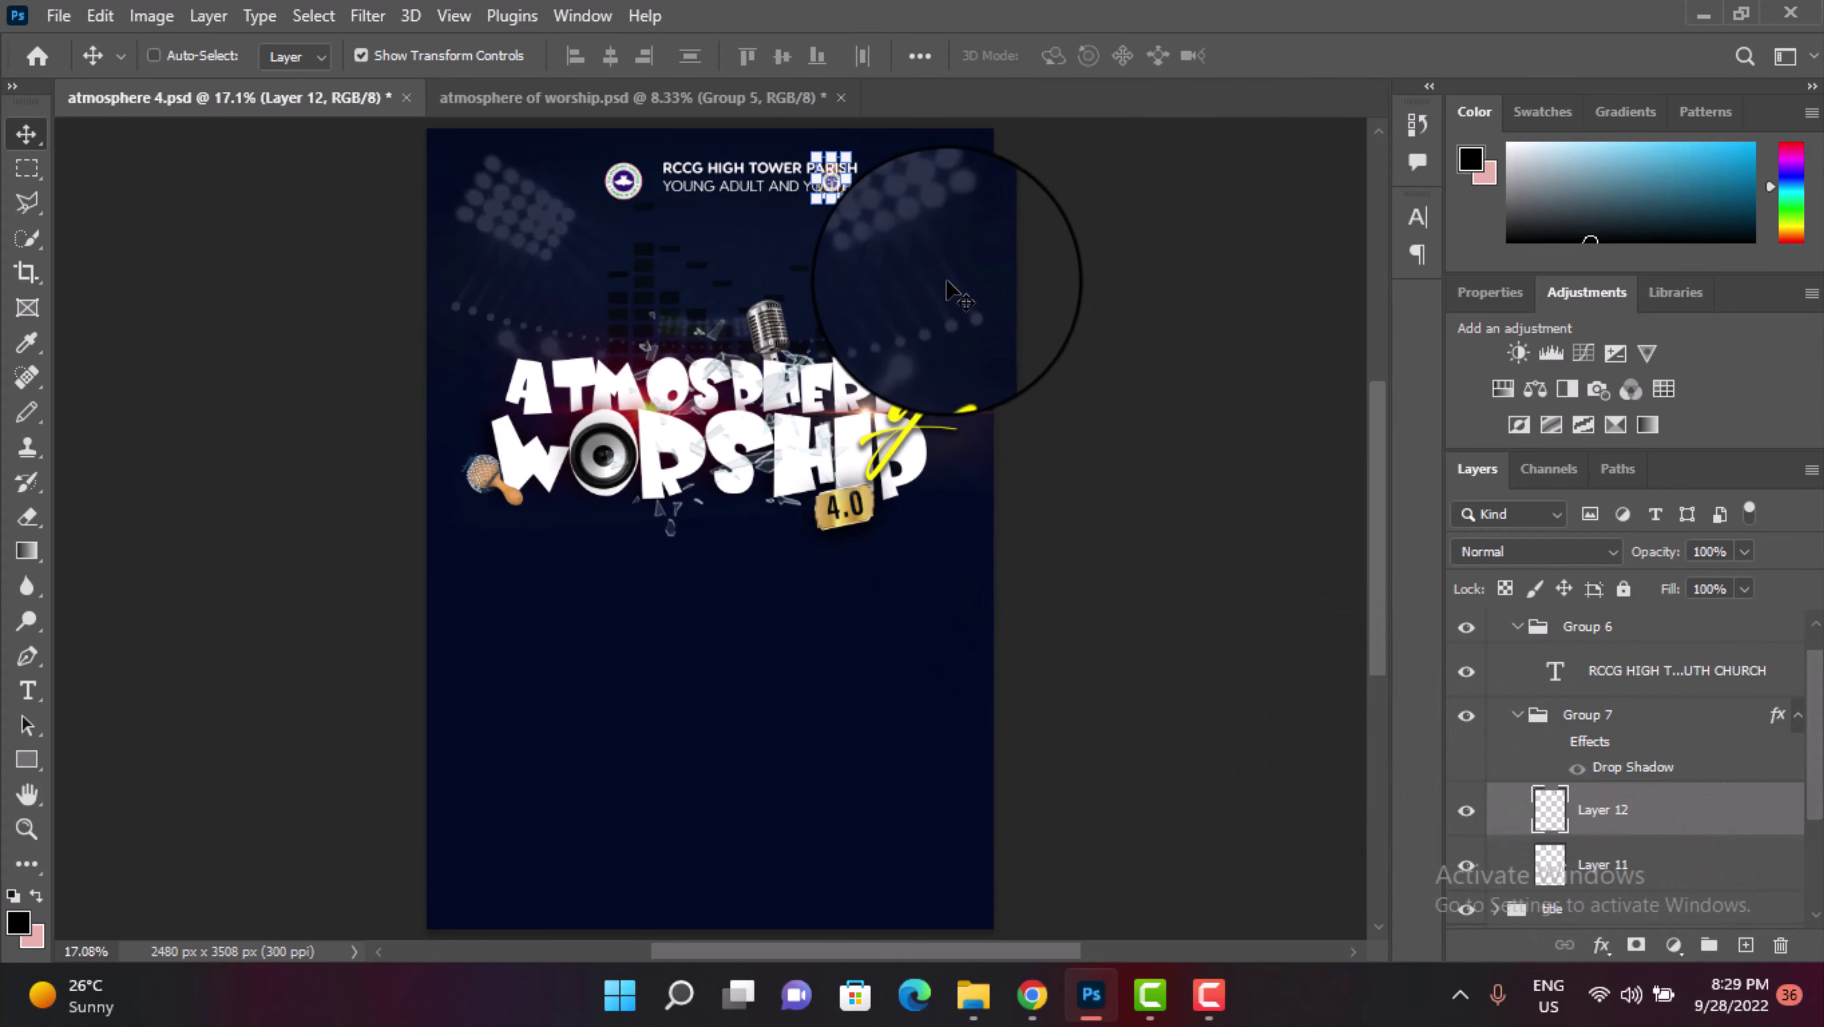
drag(934, 245, 777, 236)
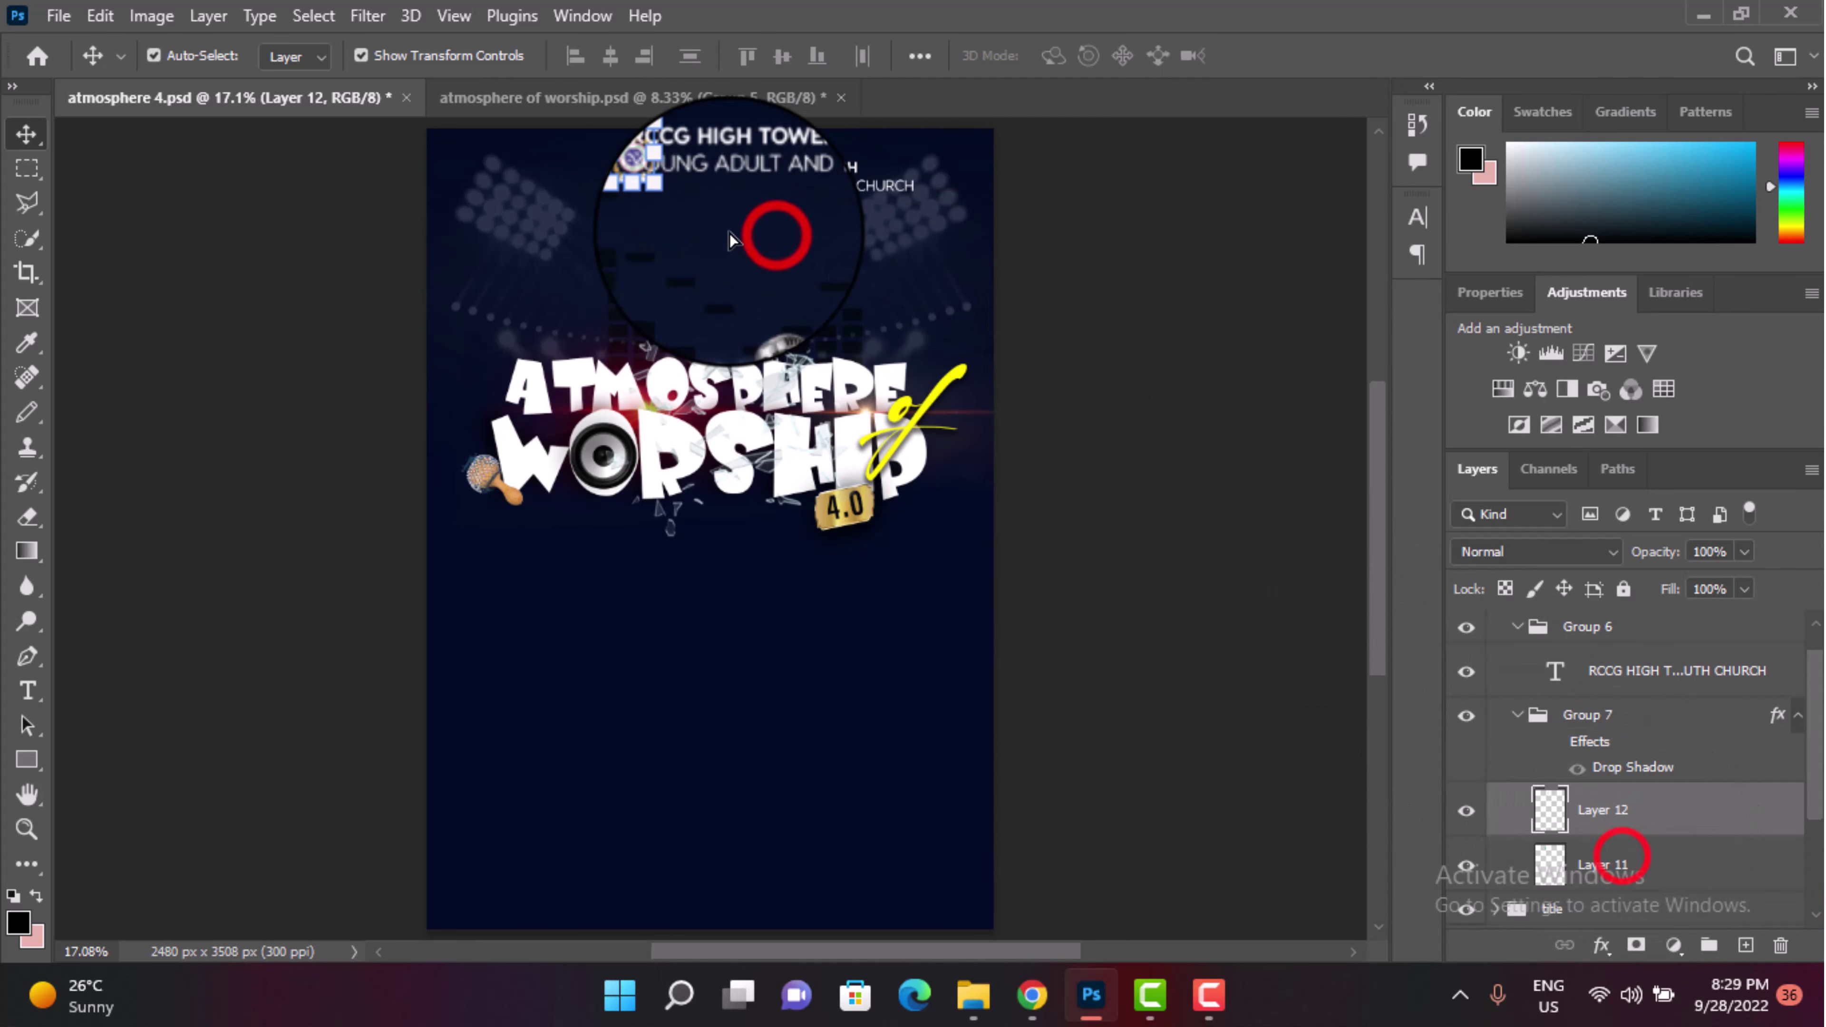
ctrl+click(732, 240)
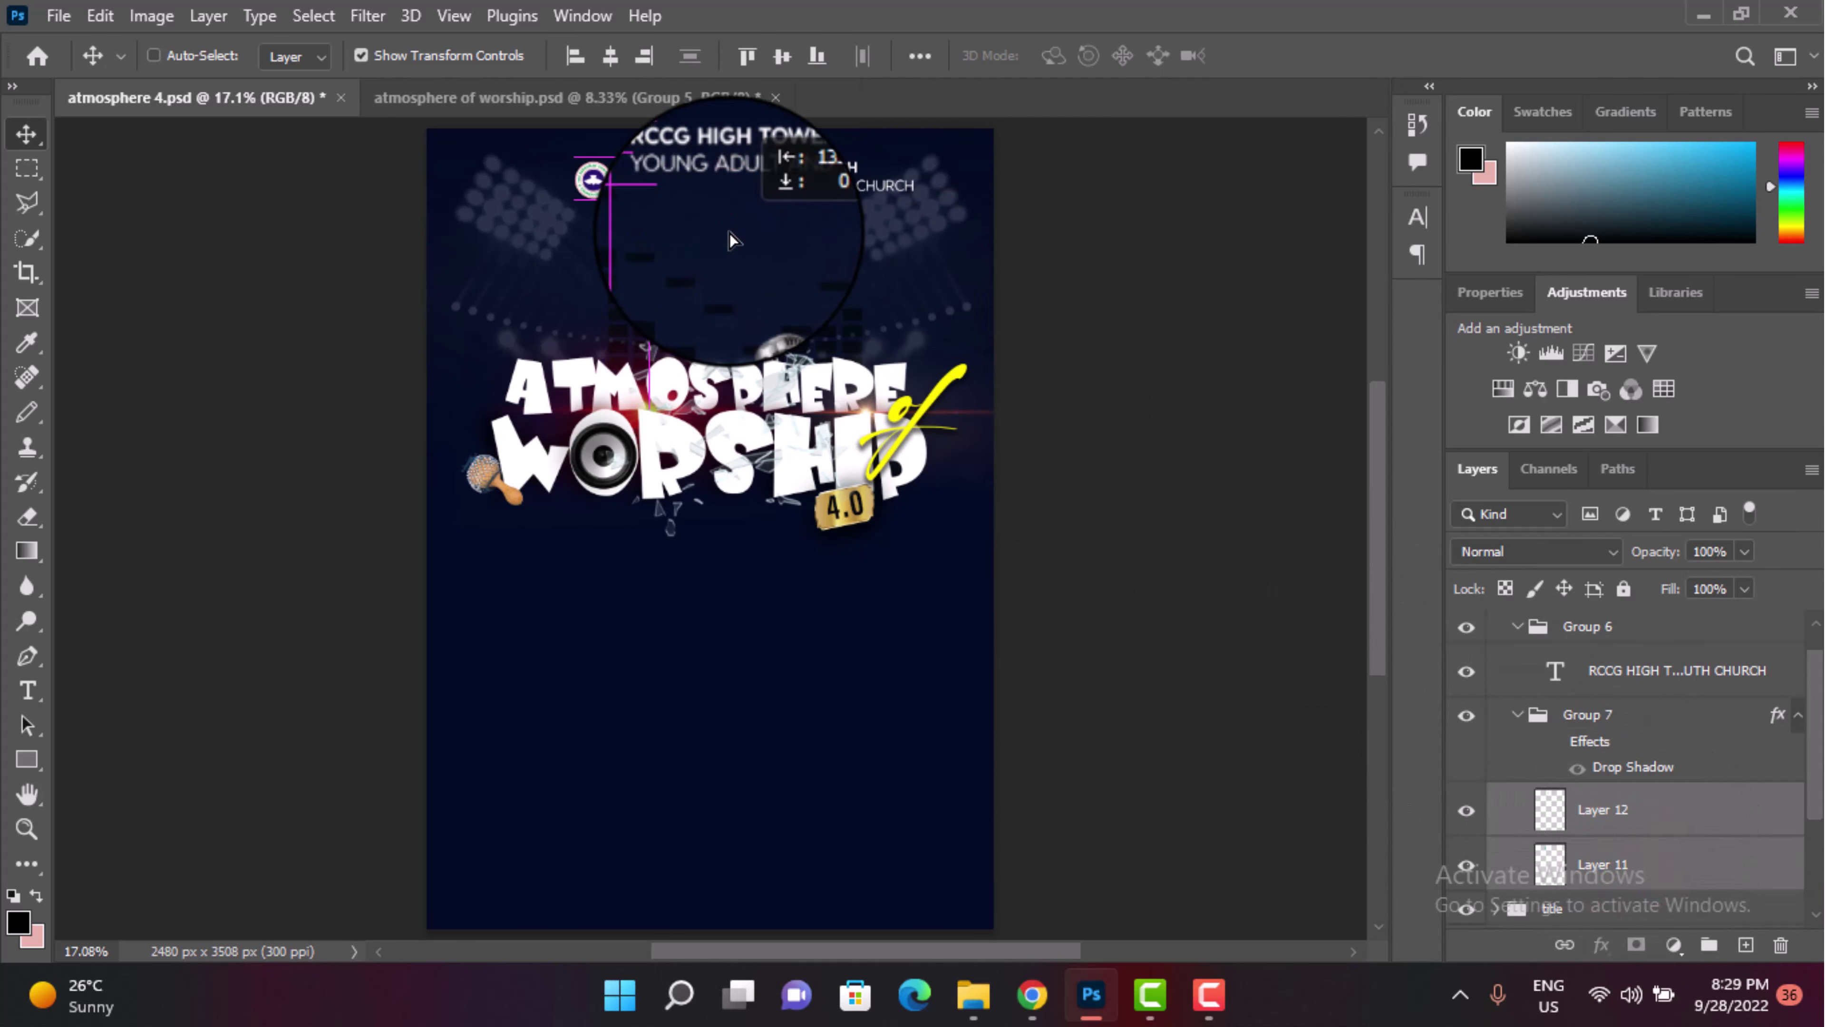
drag(731, 240, 734, 240)
key(Up)
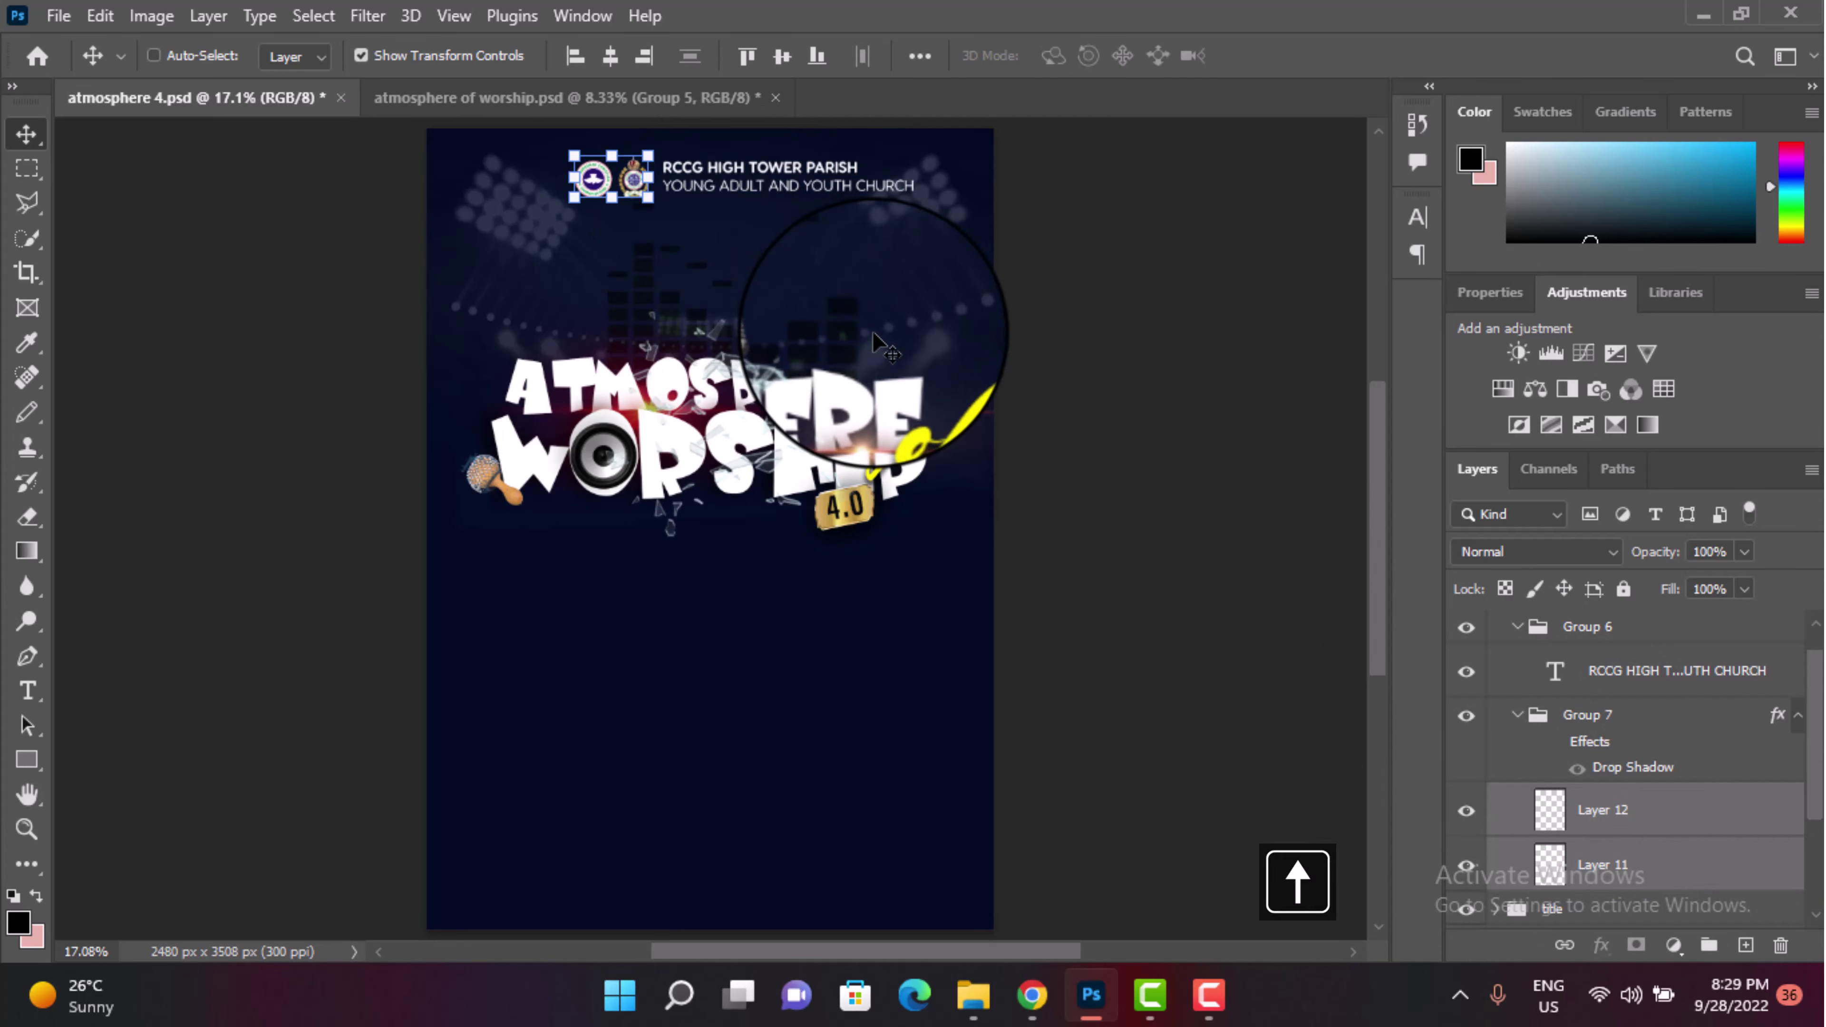
key(Up)
key(Up)
key(Up)
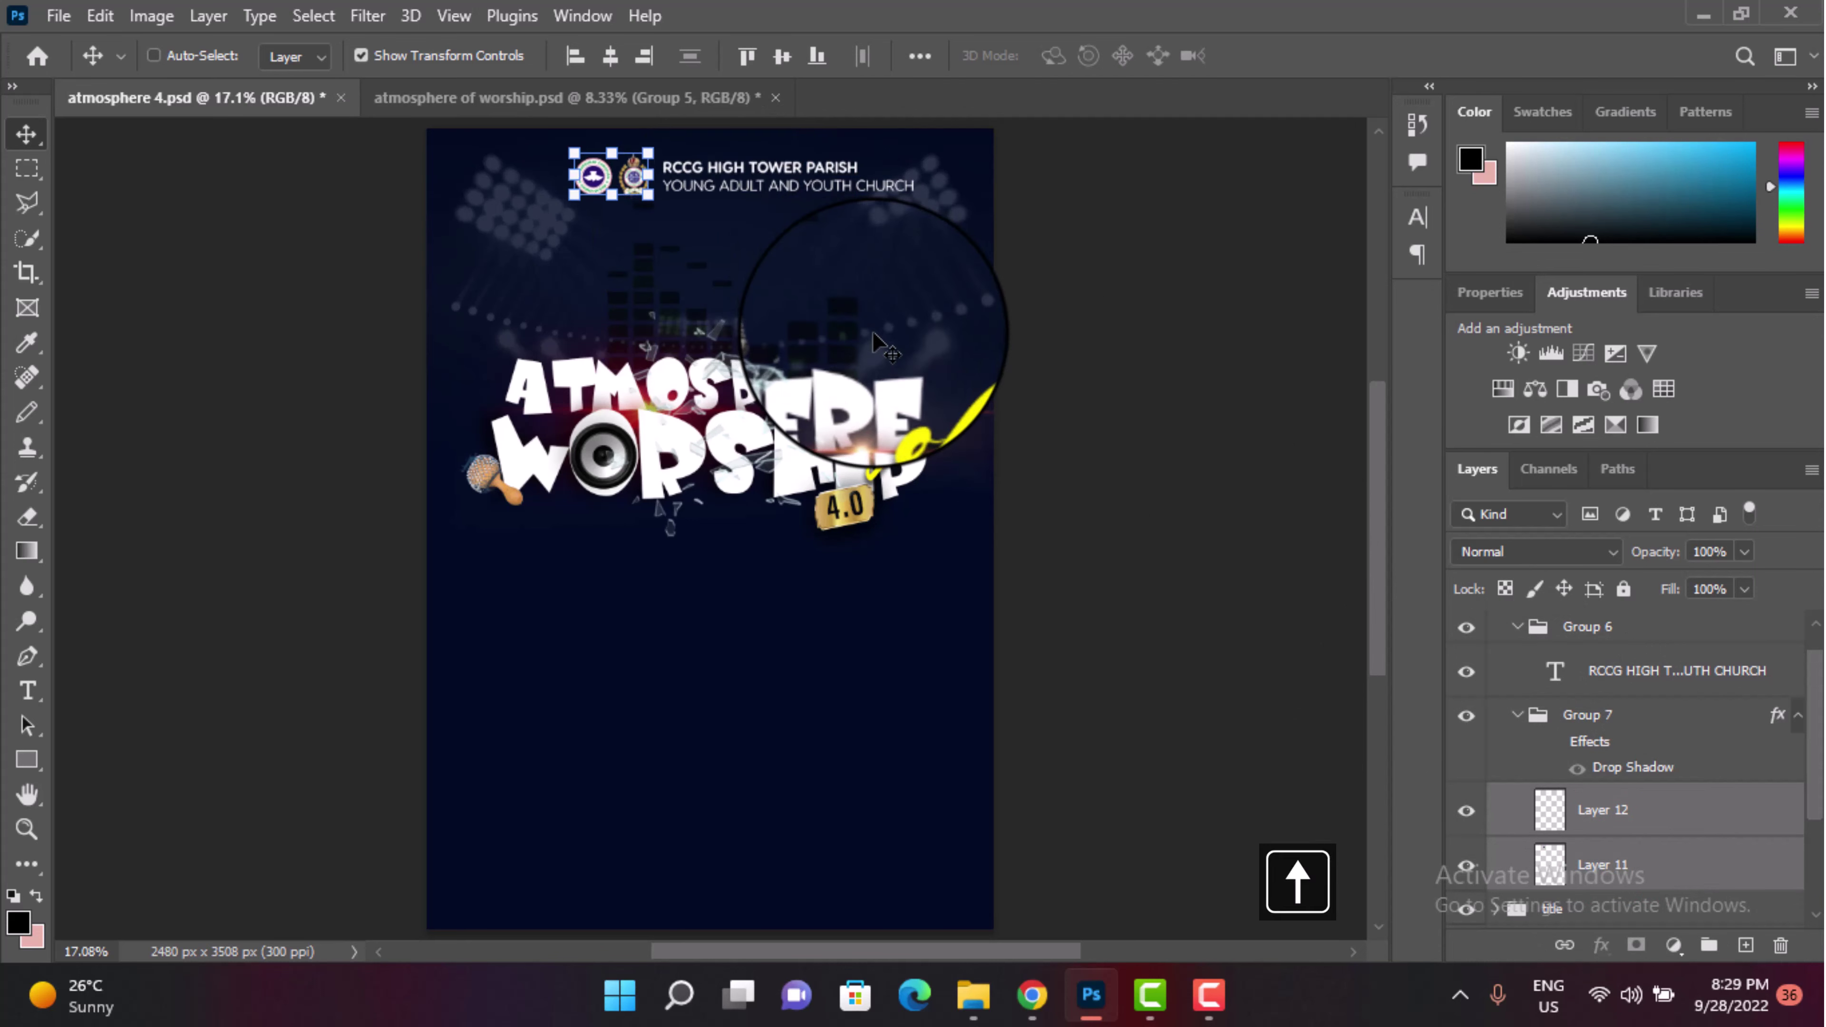
Step: Nudge the church header text left and select header Group 5
key(ctrl)
ctrl+click(782, 167)
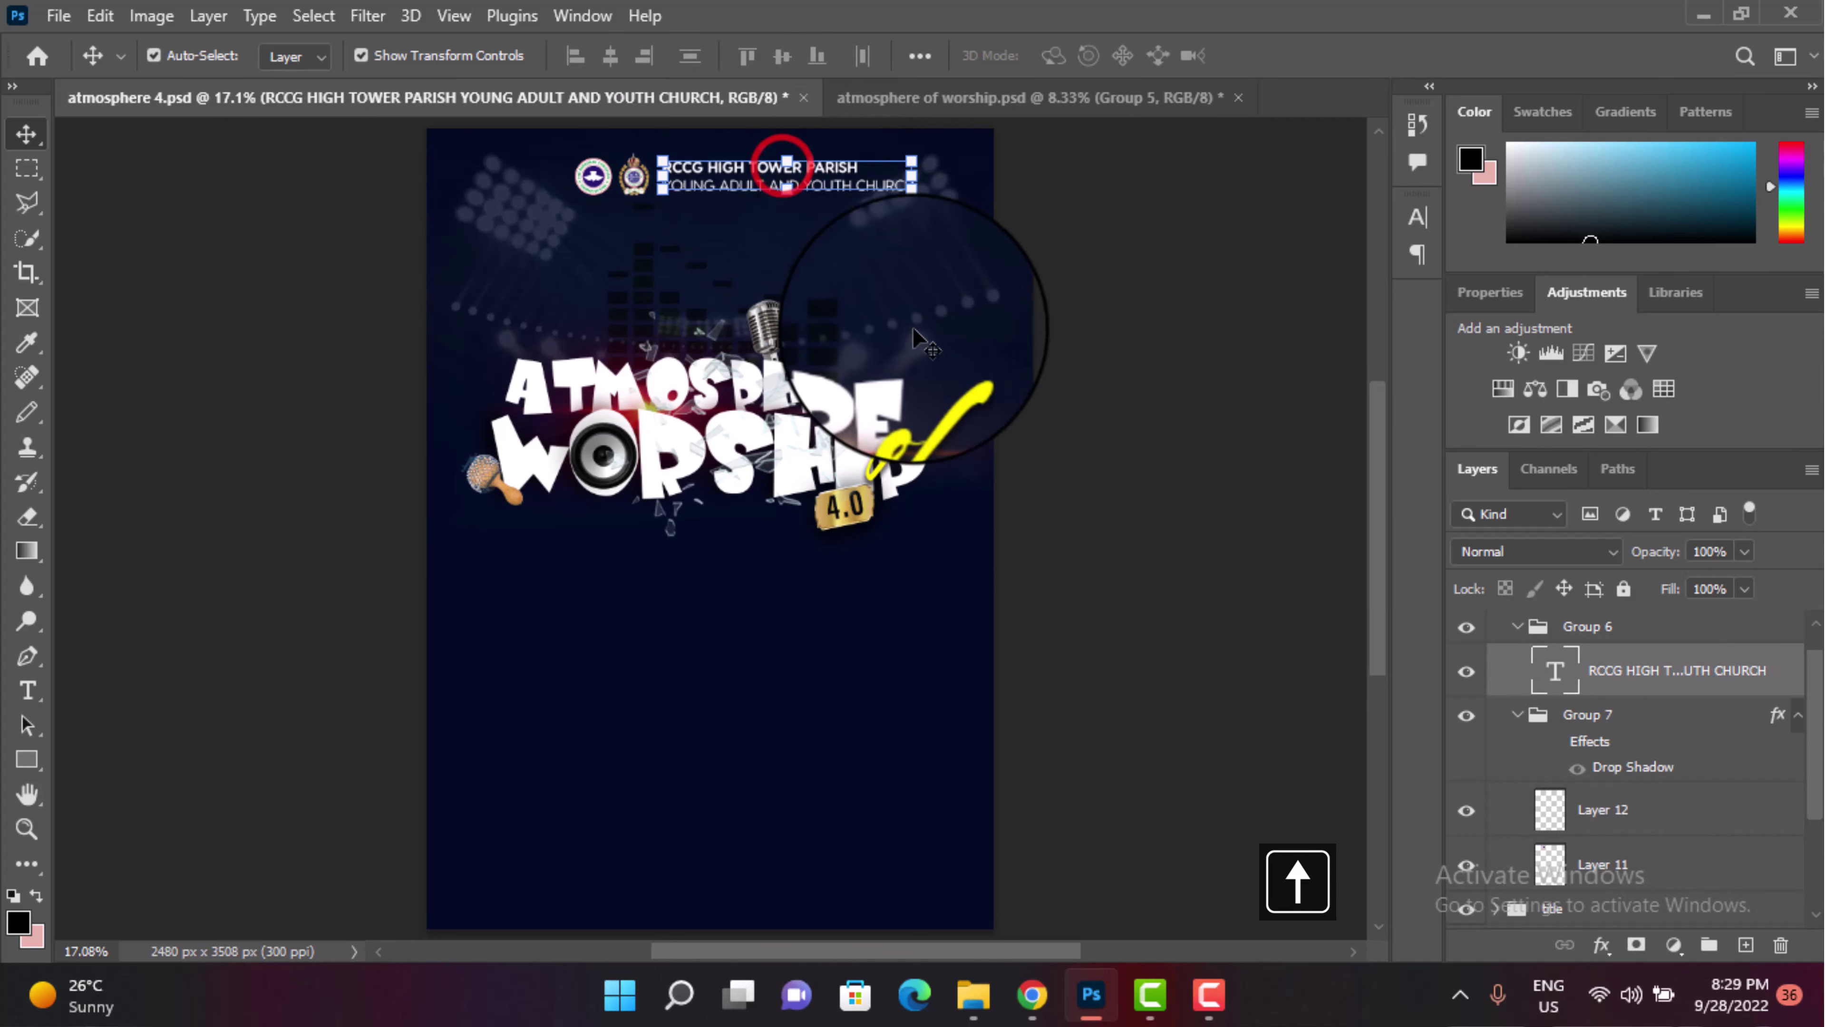
key(Left)
key(Left)
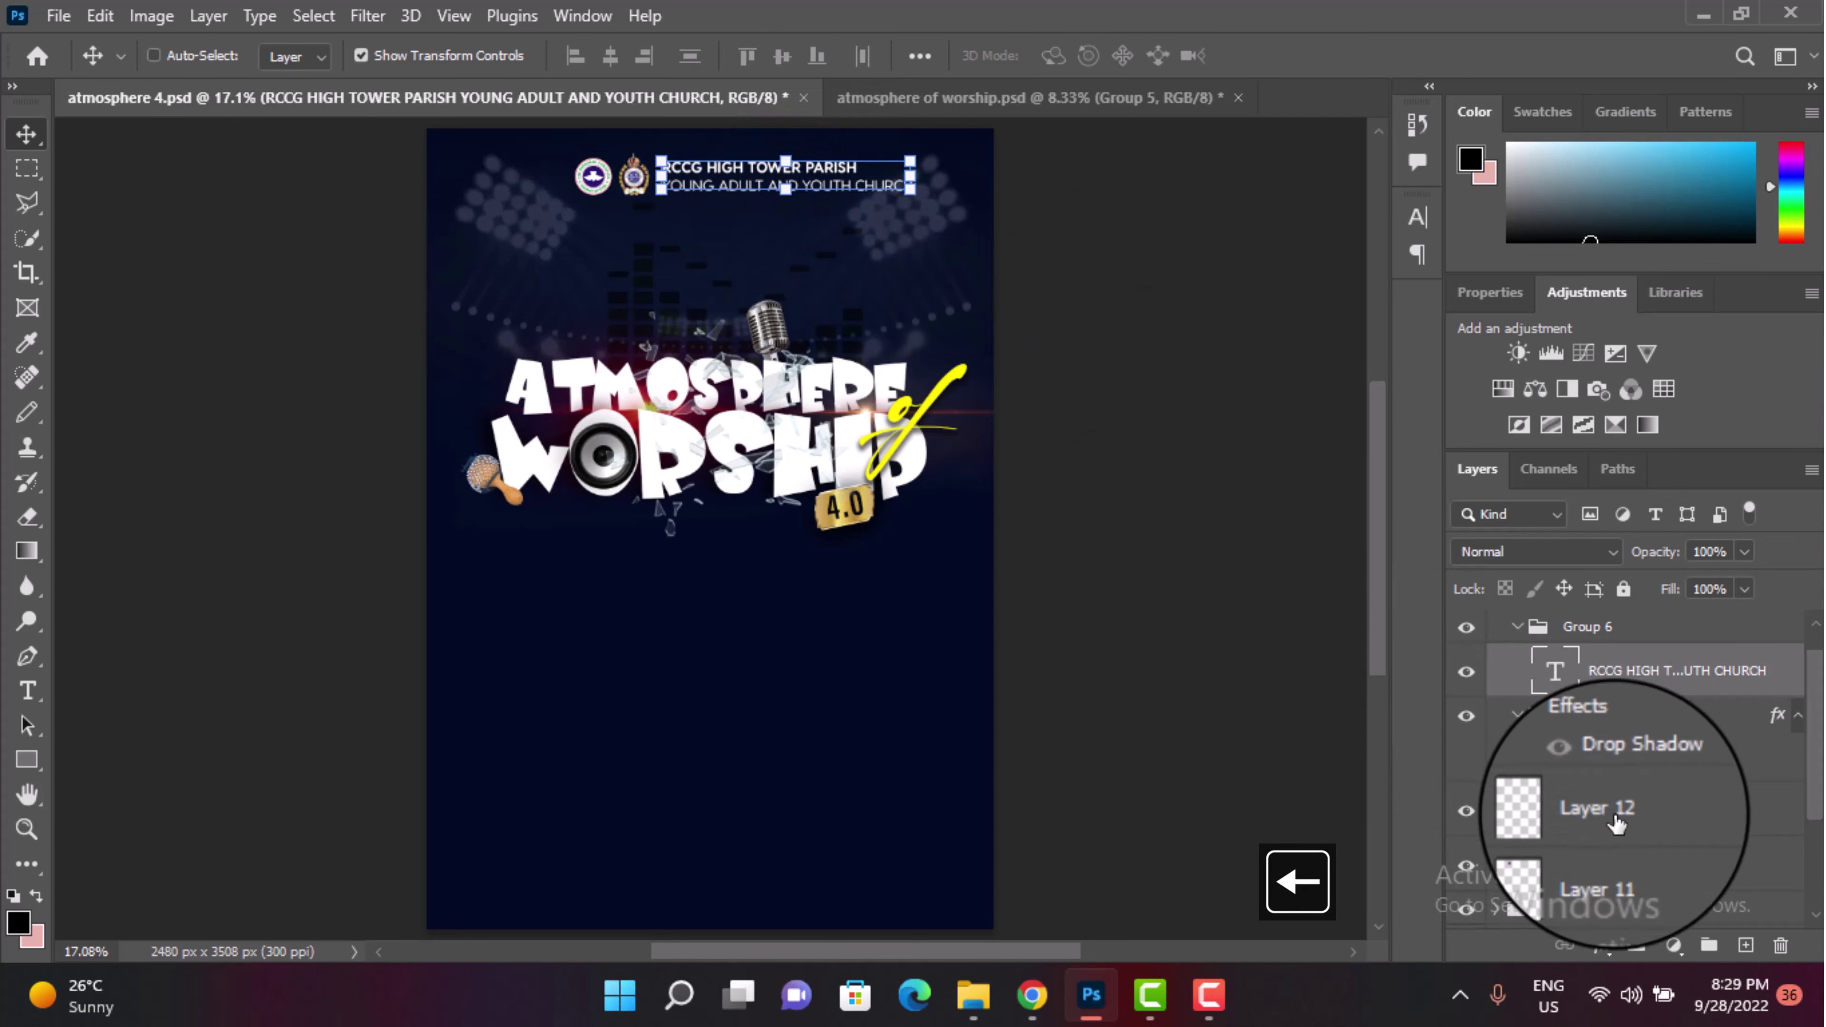
scroll(1582, 691, up, 1)
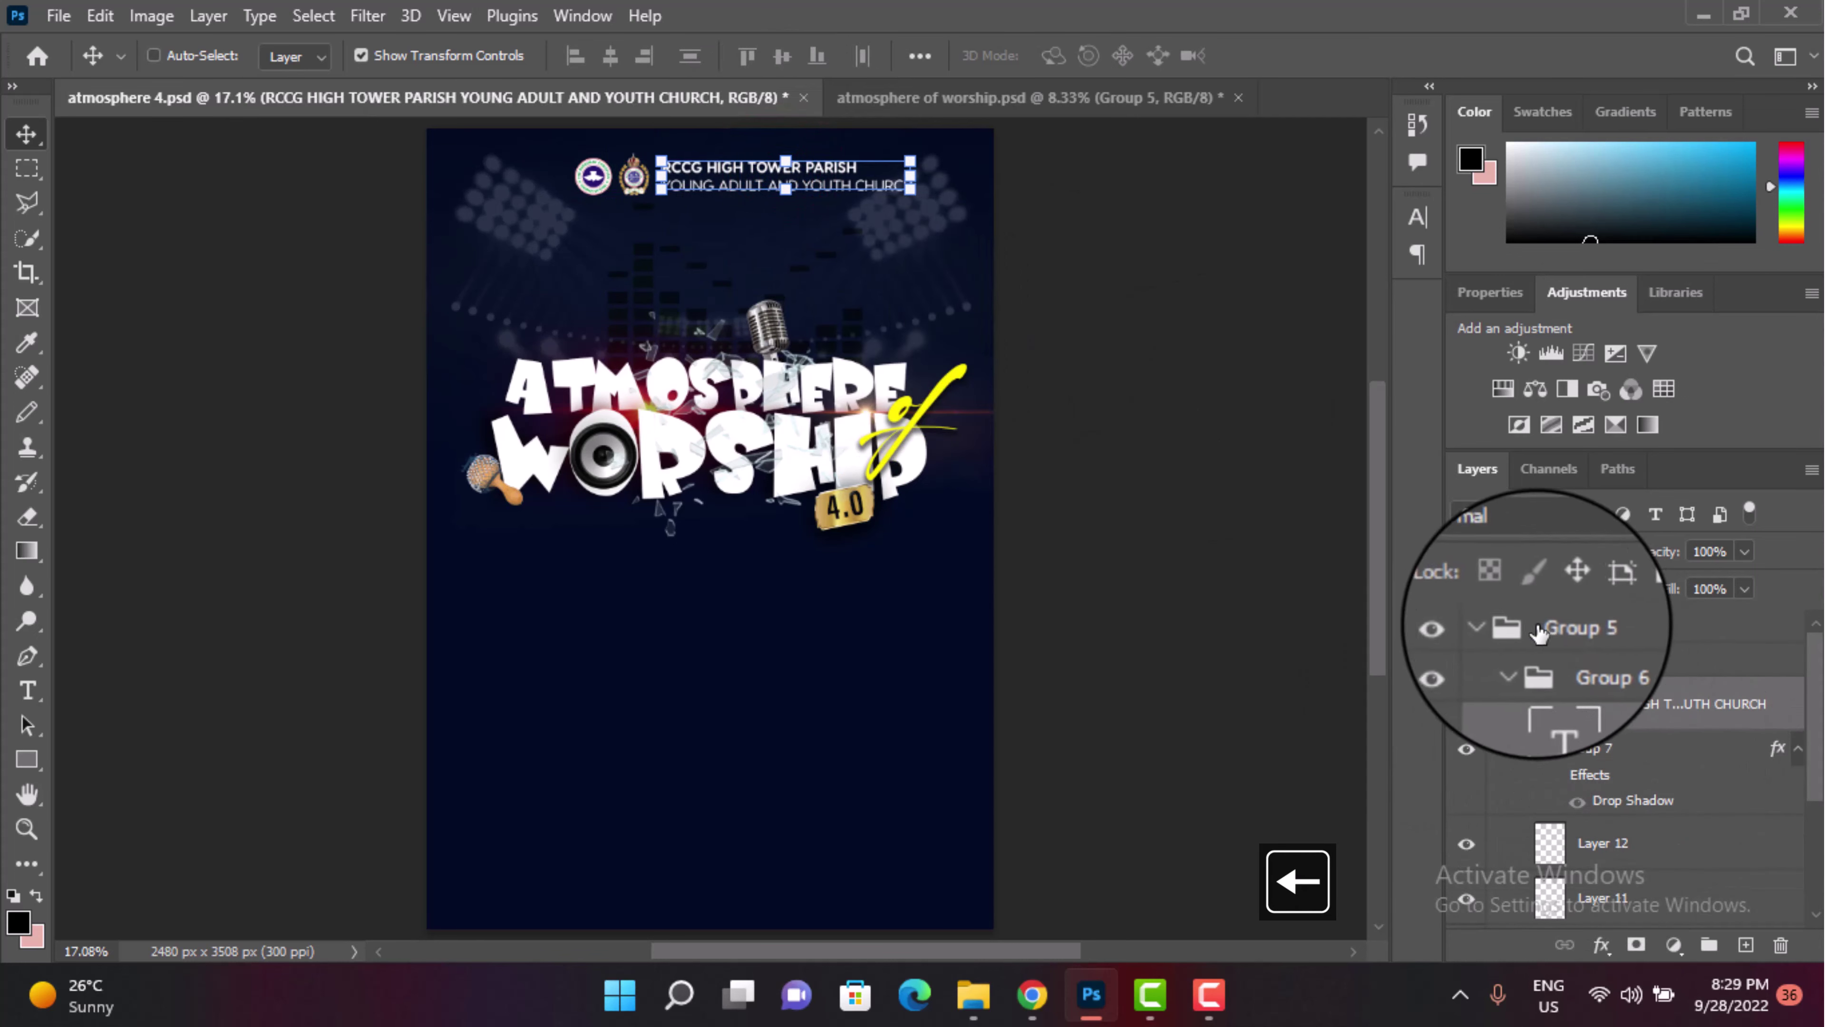
click(1486, 631)
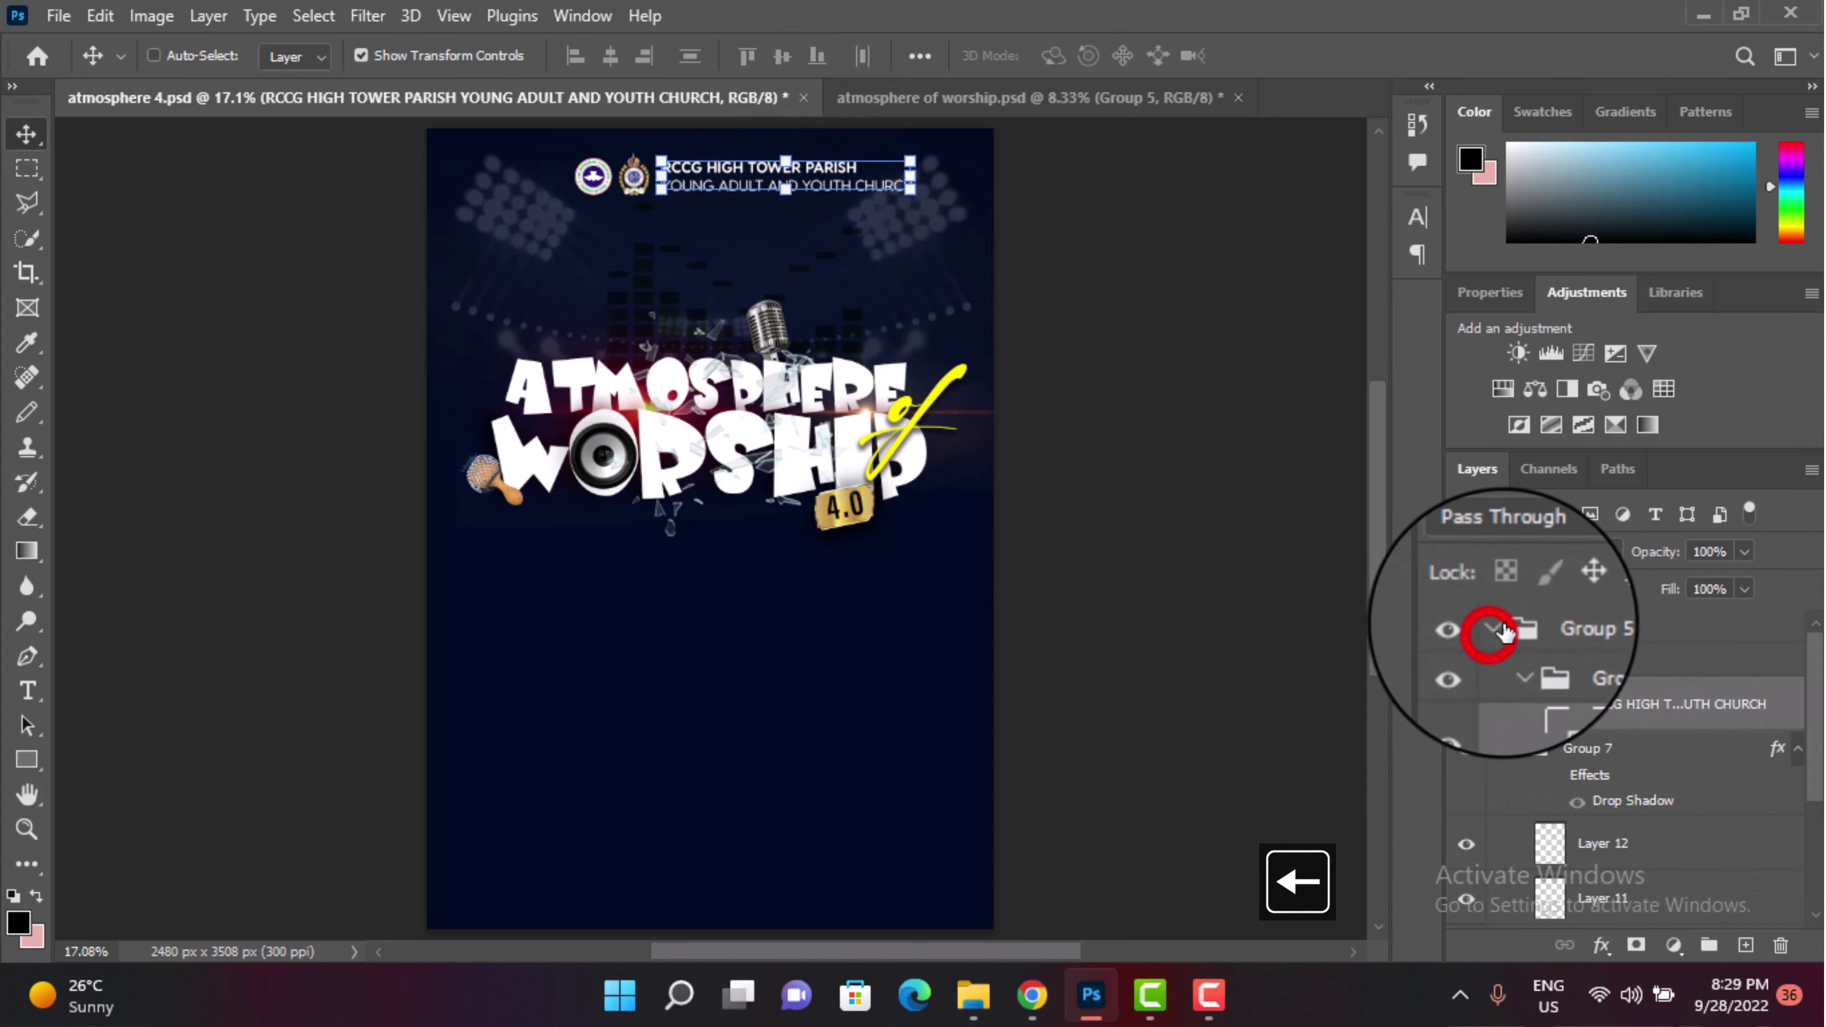
Step: Rename Group 5 to 'logo' and centre it across the top of the poster
double_click(1557, 630)
text(logo)
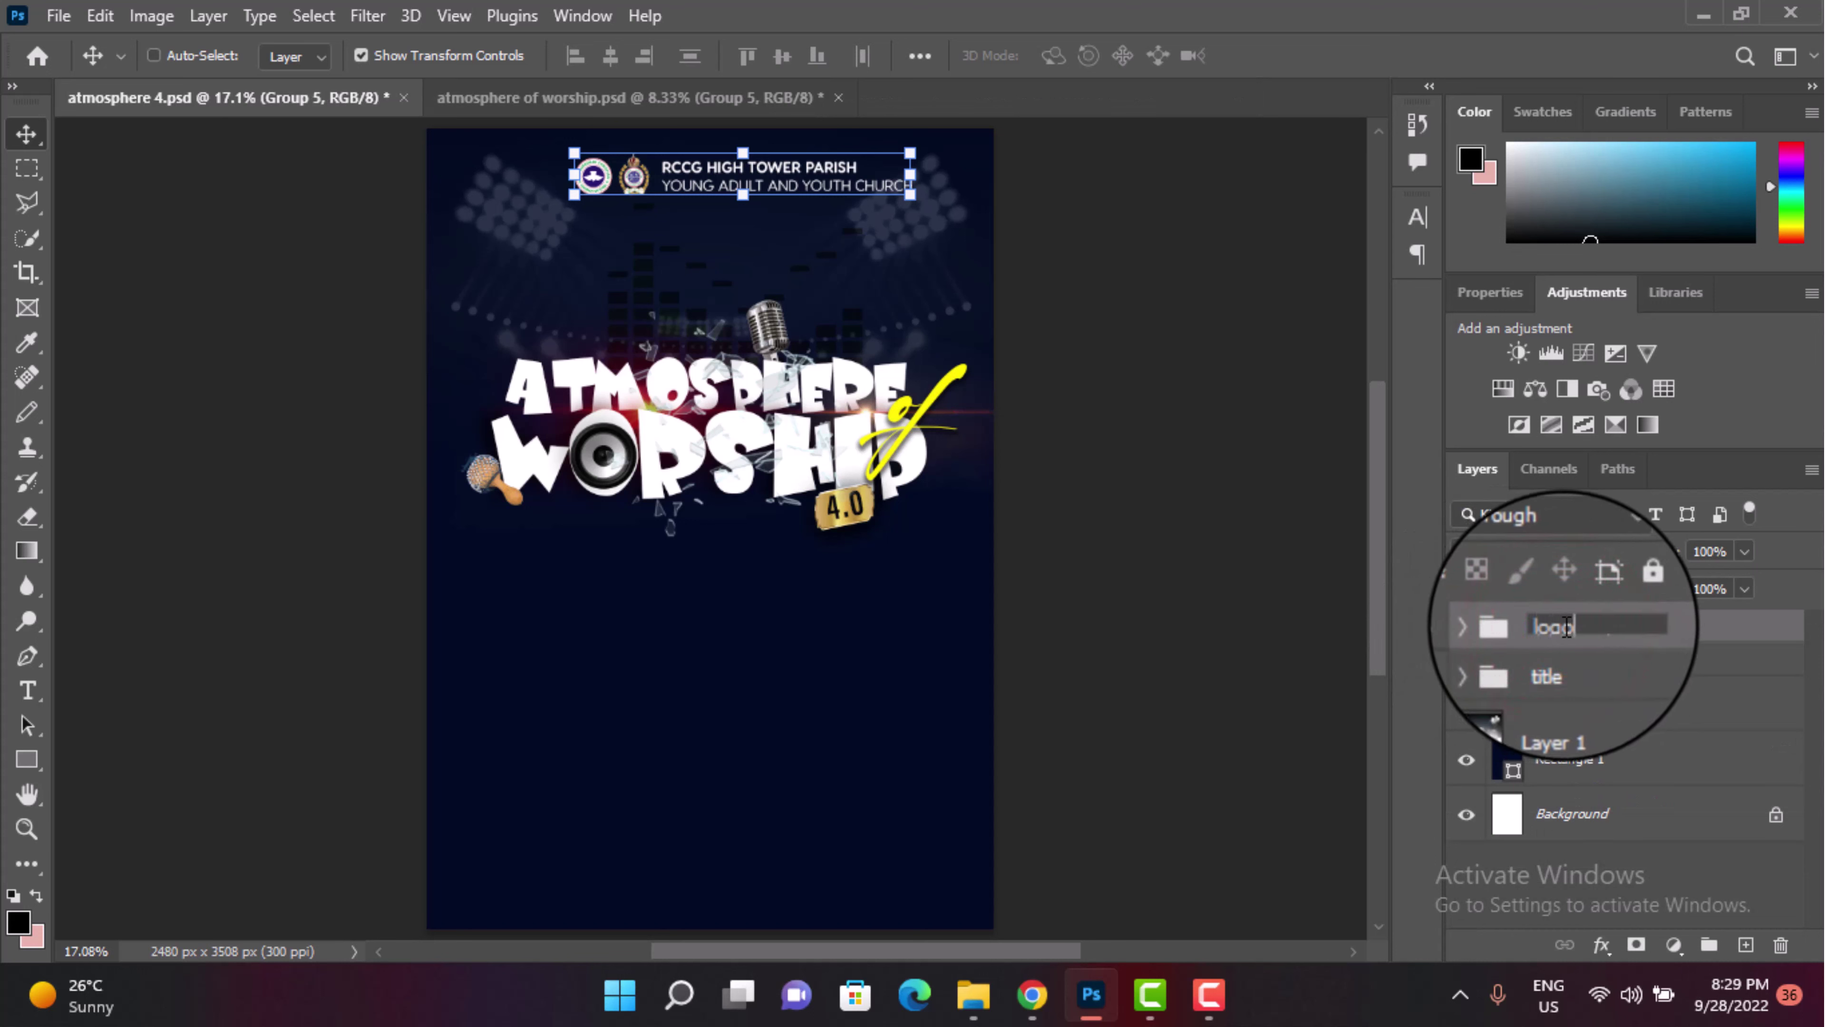
key(Return)
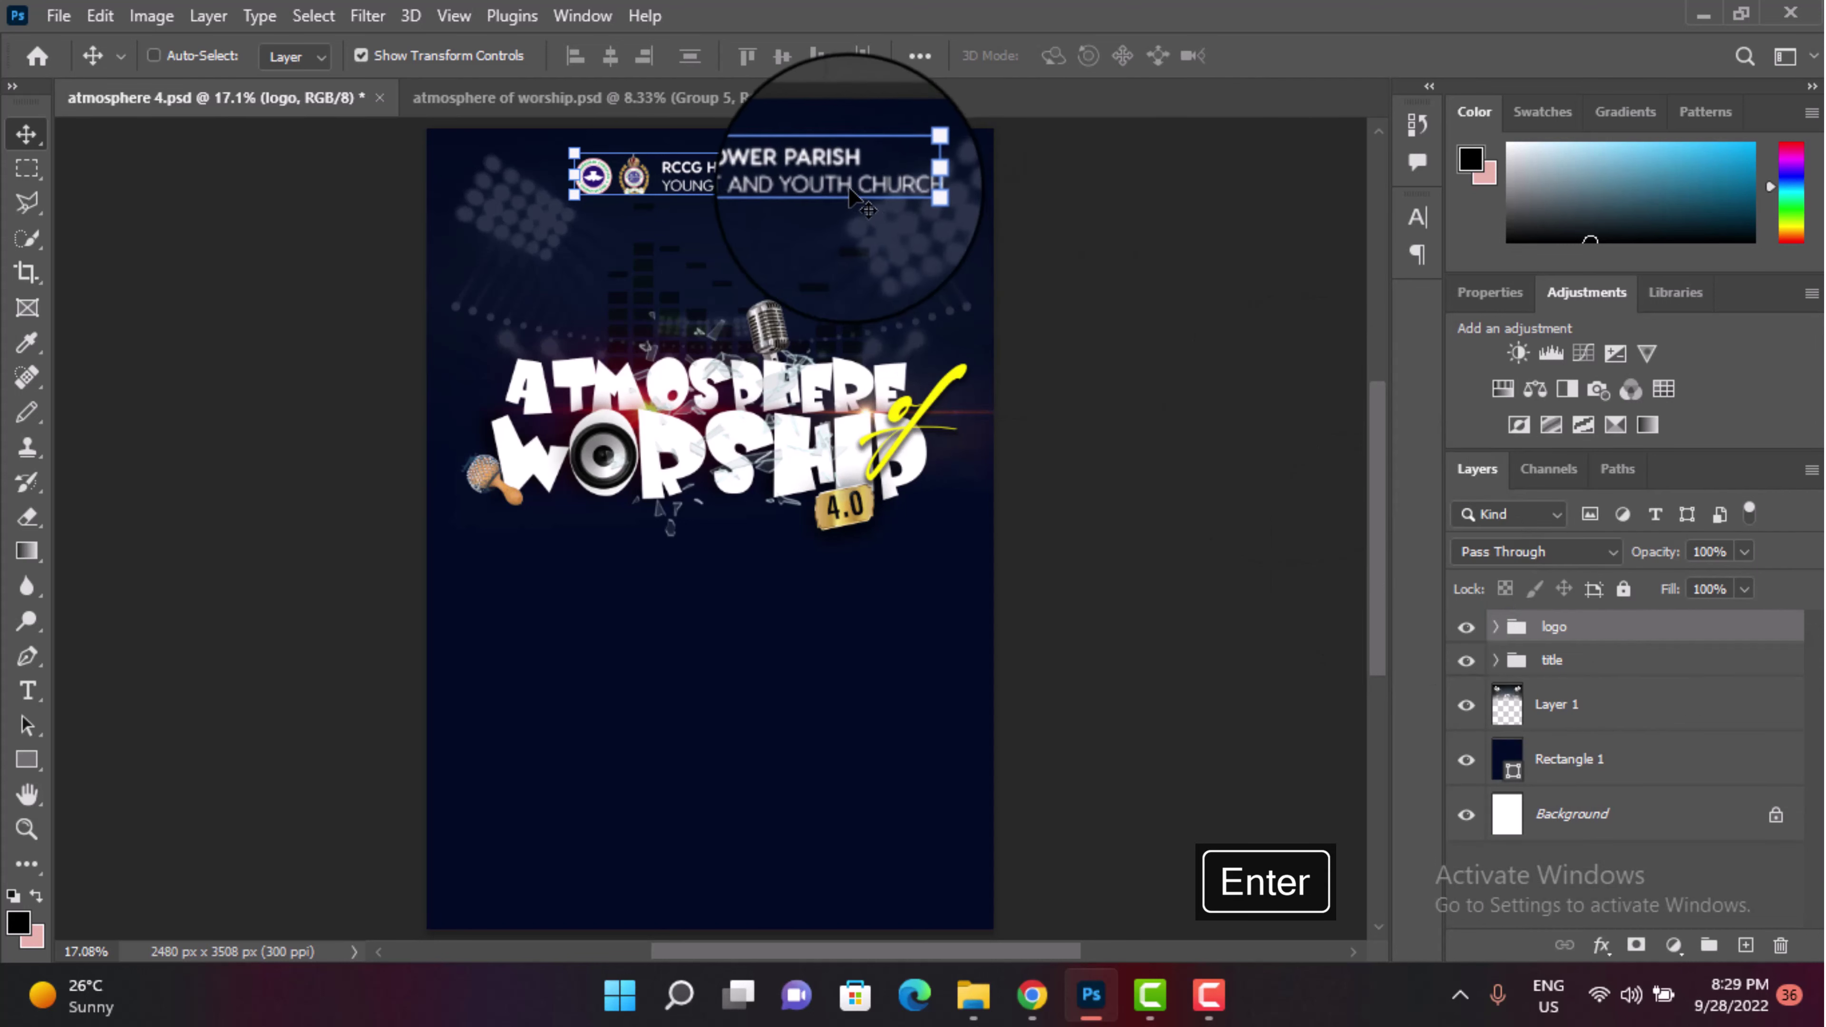
click(838, 185)
drag(838, 185, 821, 185)
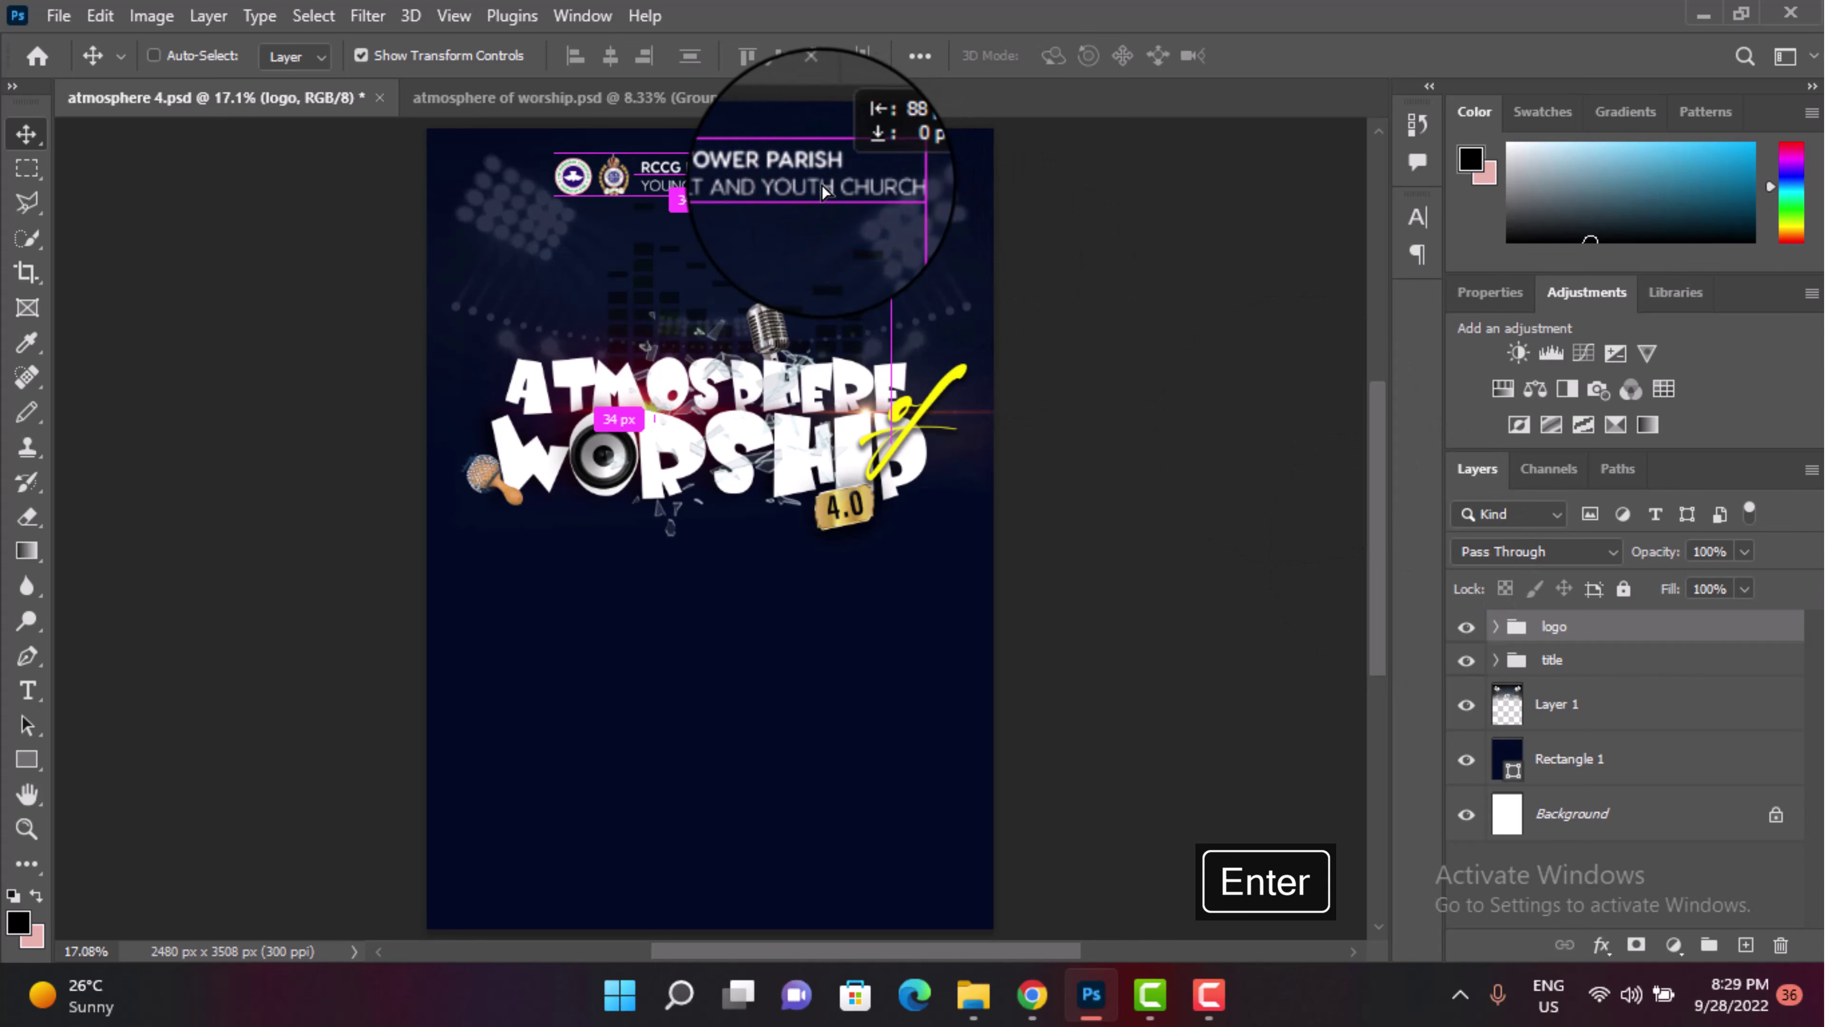
click(1129, 273)
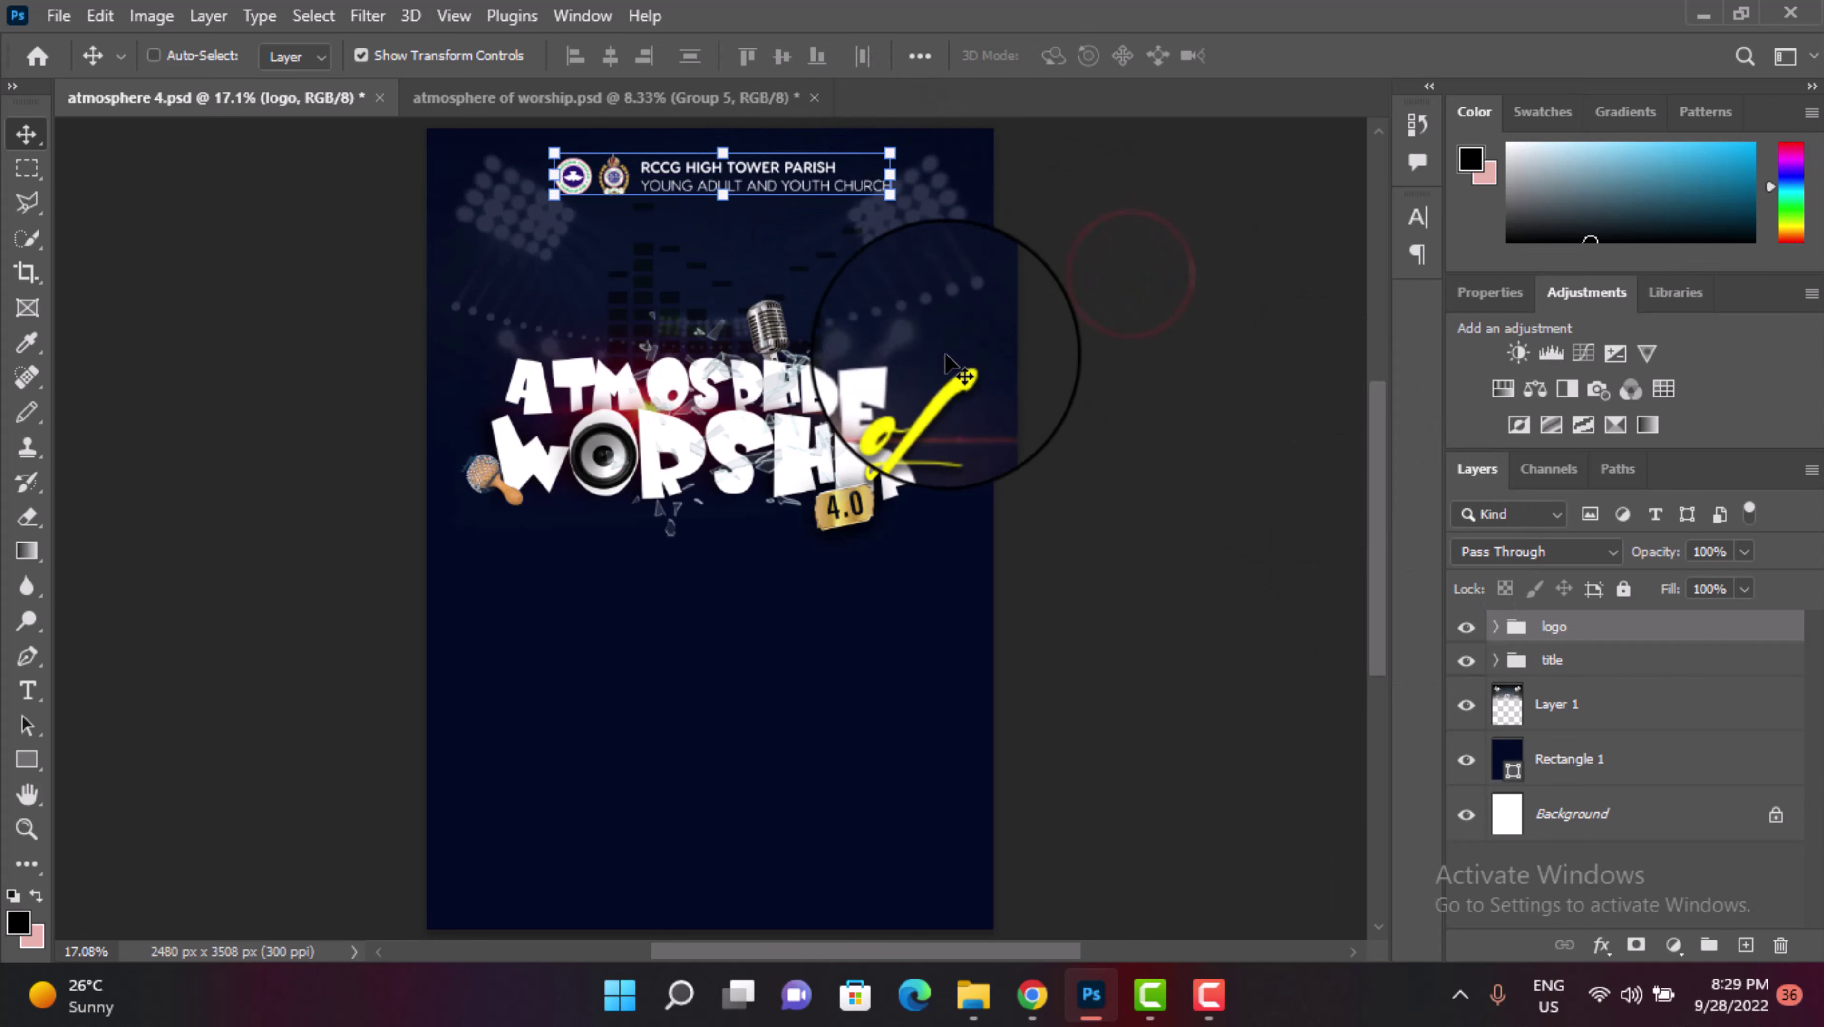
click(1576, 703)
Step: Lower Layer 1's fill to 52% and move the title group higher
click(1747, 552)
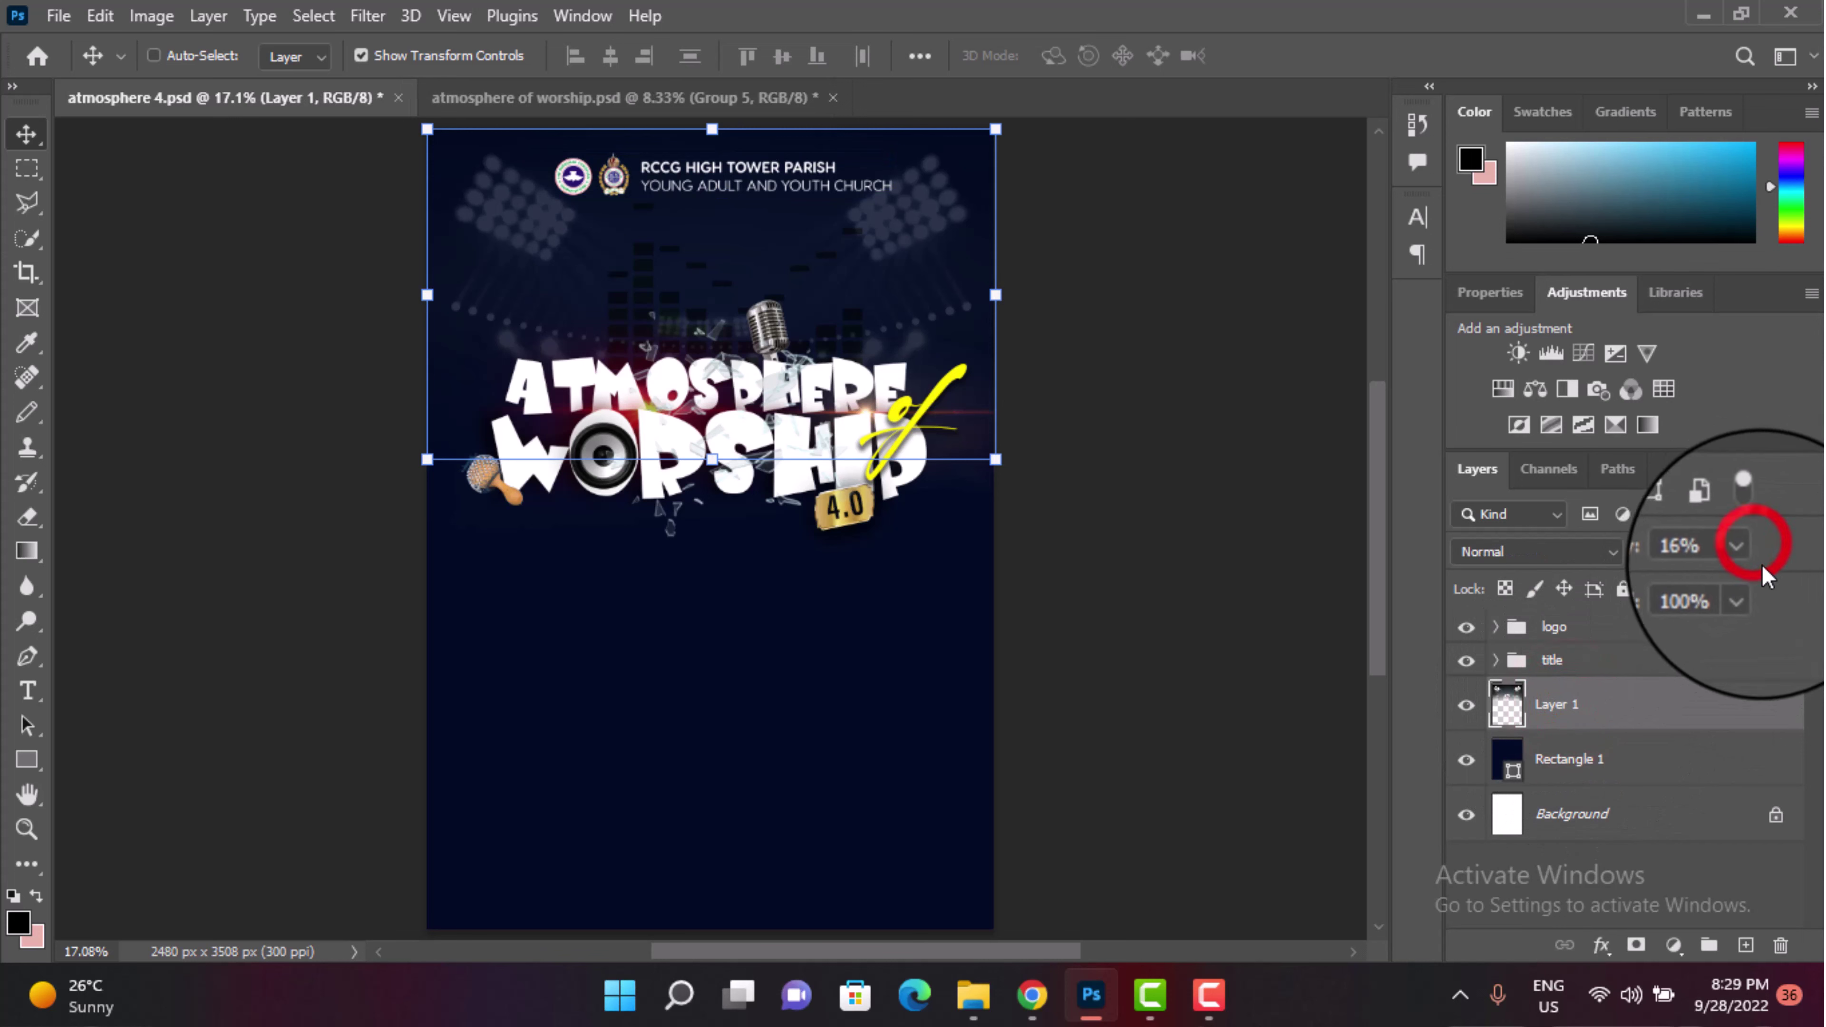
mouse_move(1753, 581)
mouse_down()
mouse_move(1711, 623)
mouse_move(1688, 615)
mouse_up()
click(1581, 658)
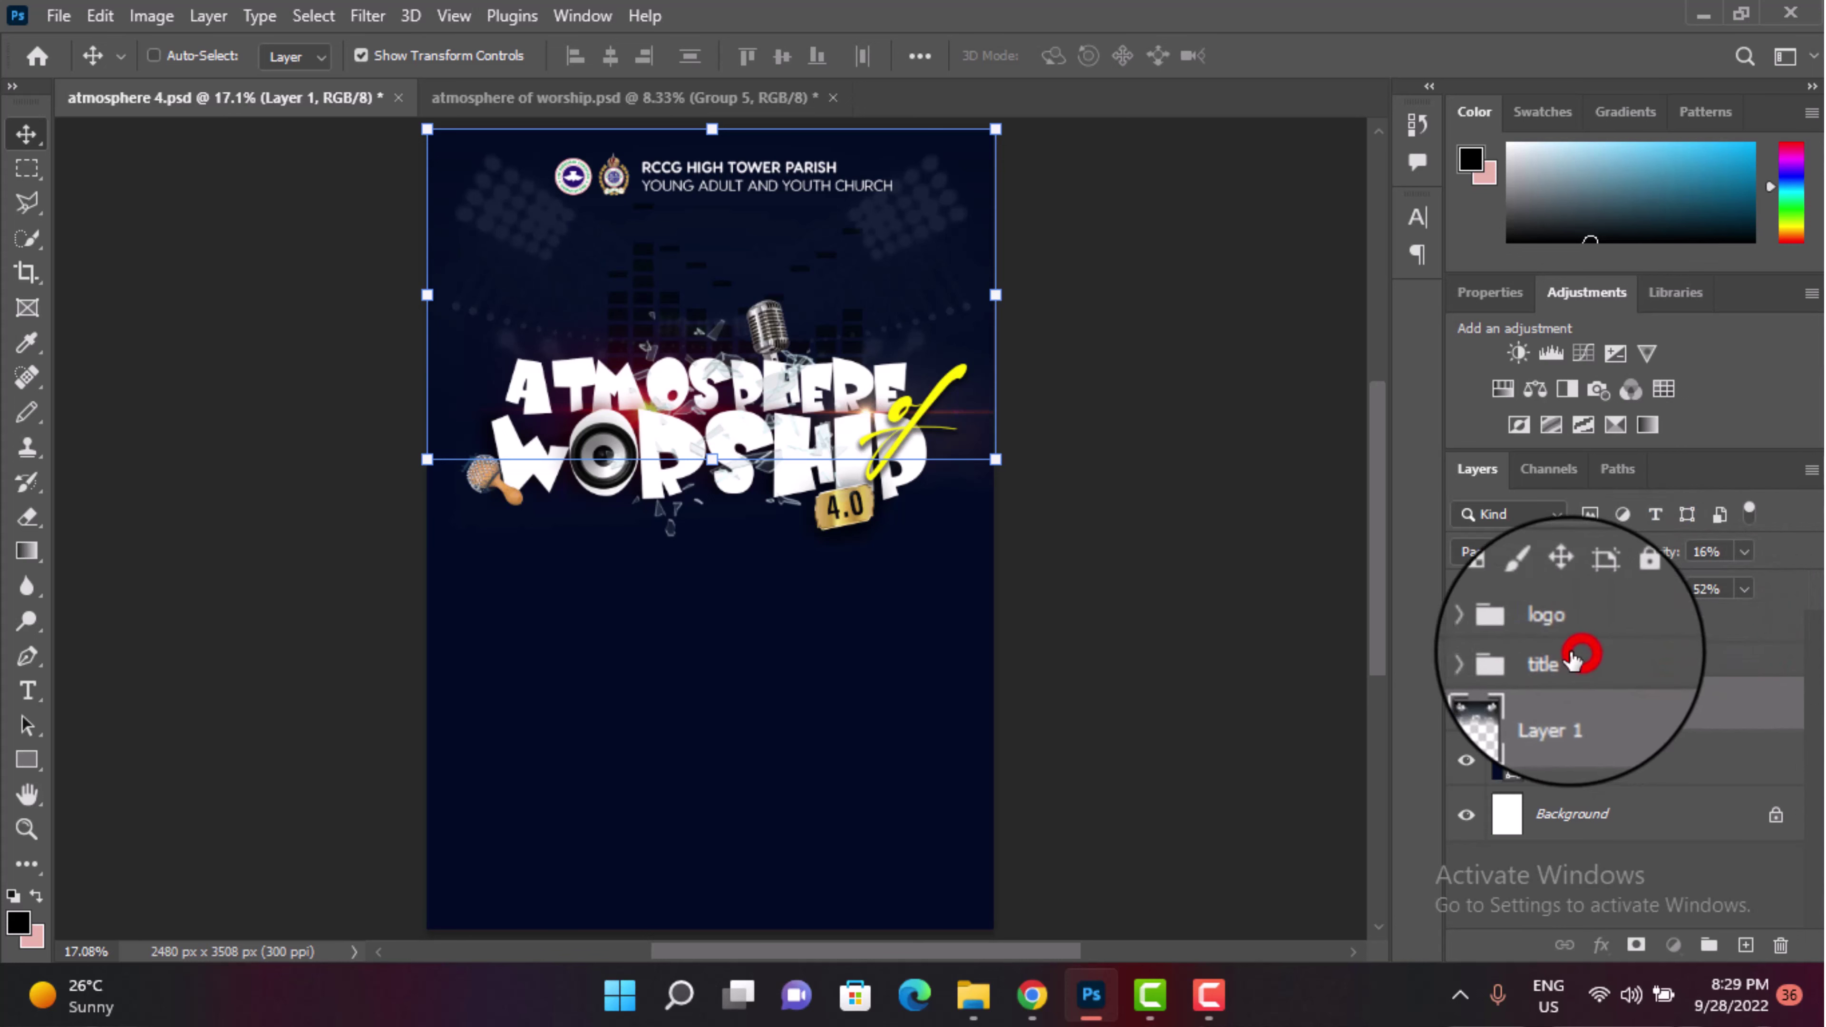
drag(665, 424, 661, 401)
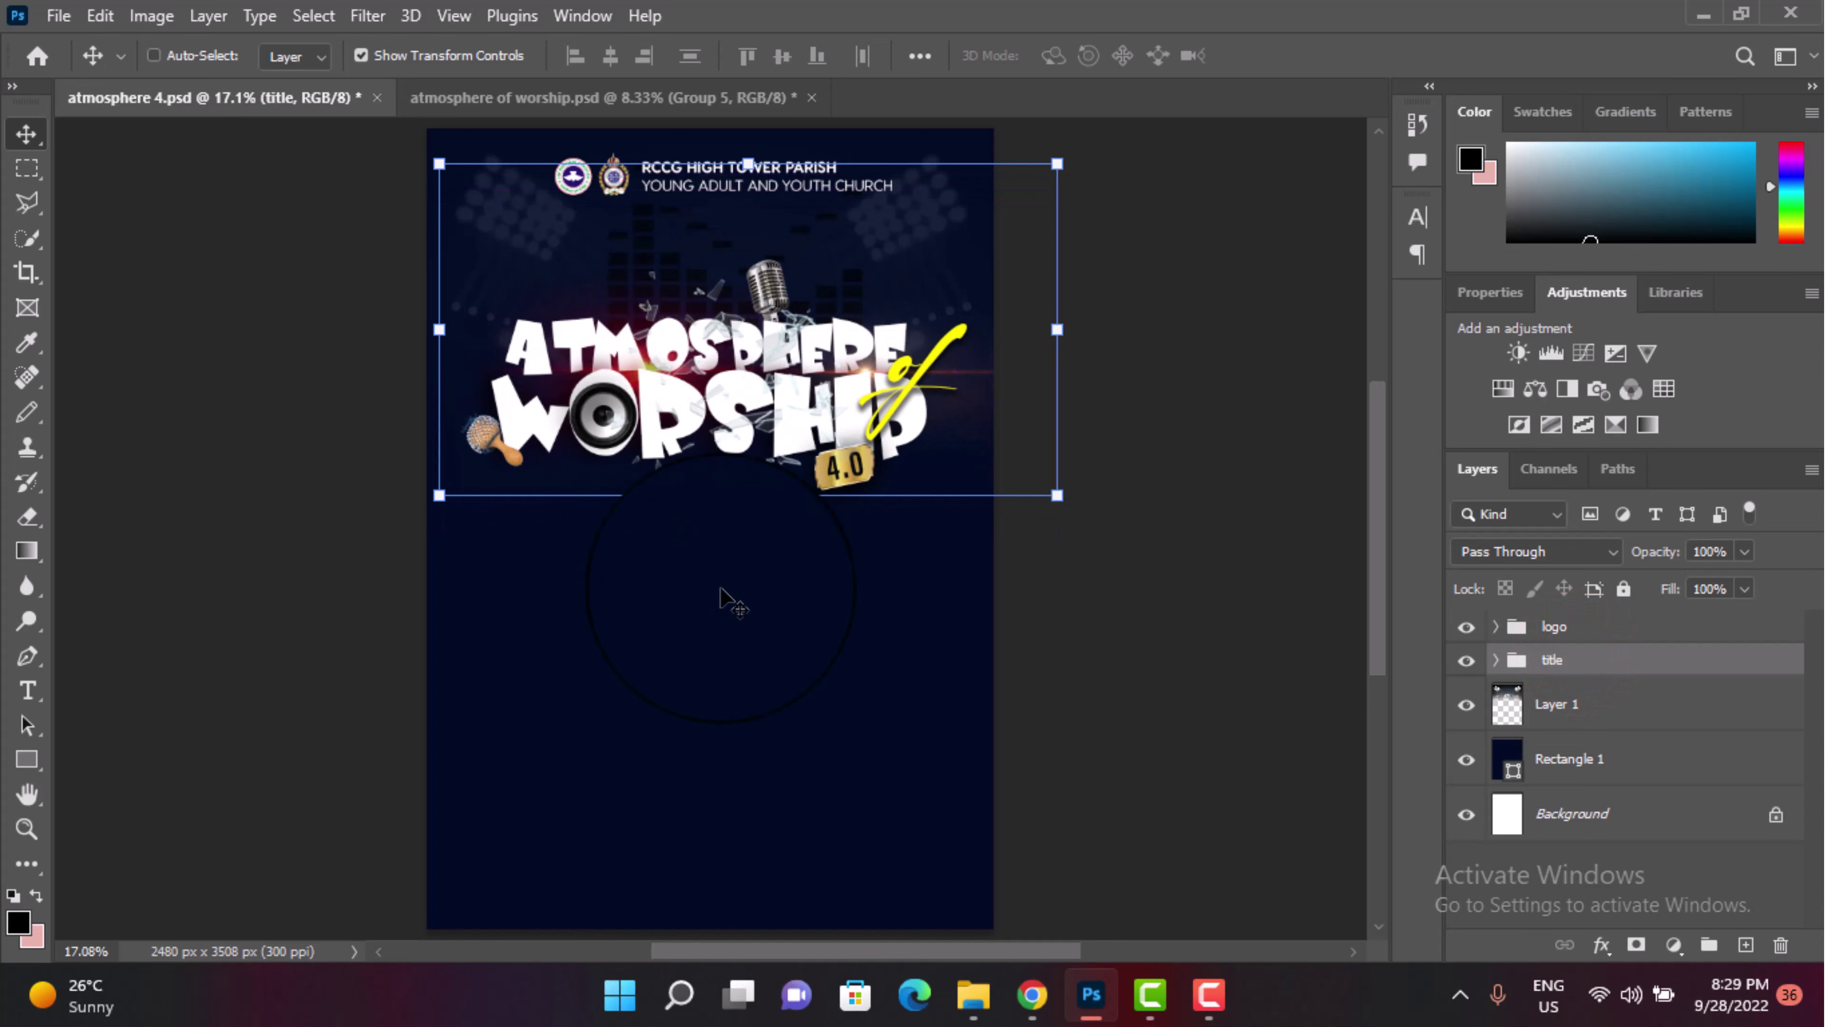
click(883, 703)
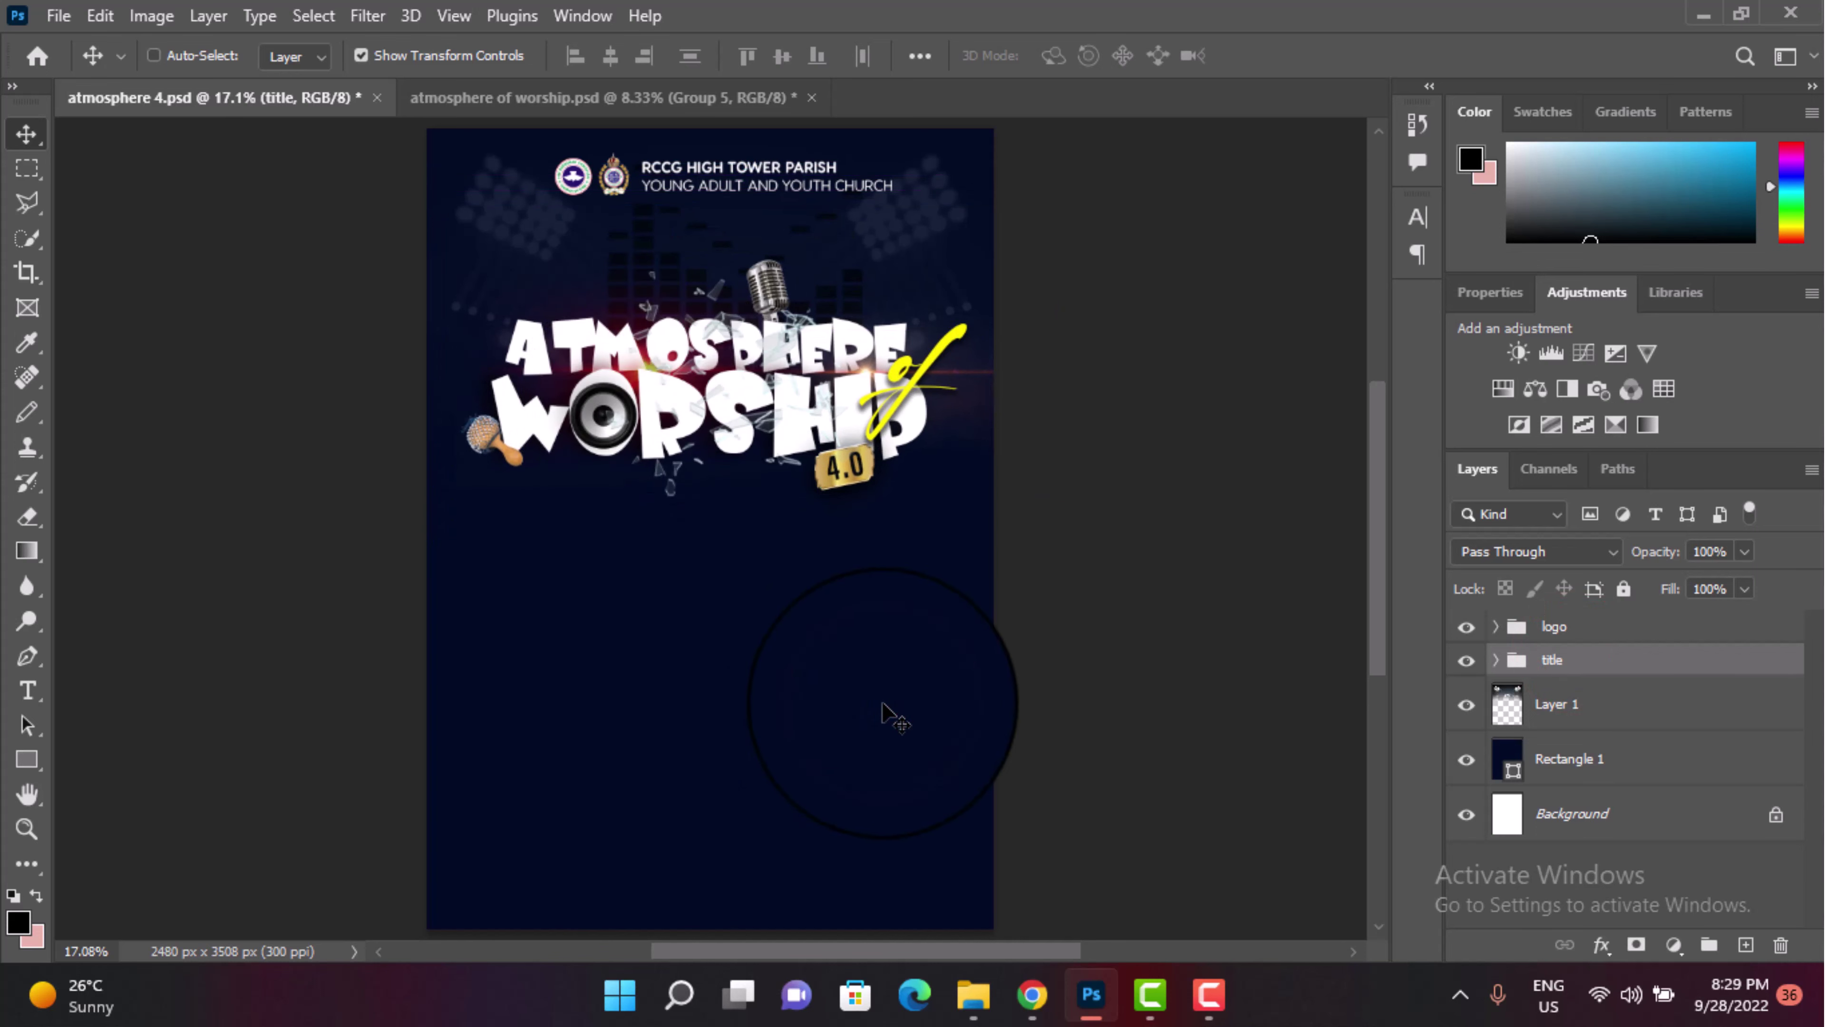
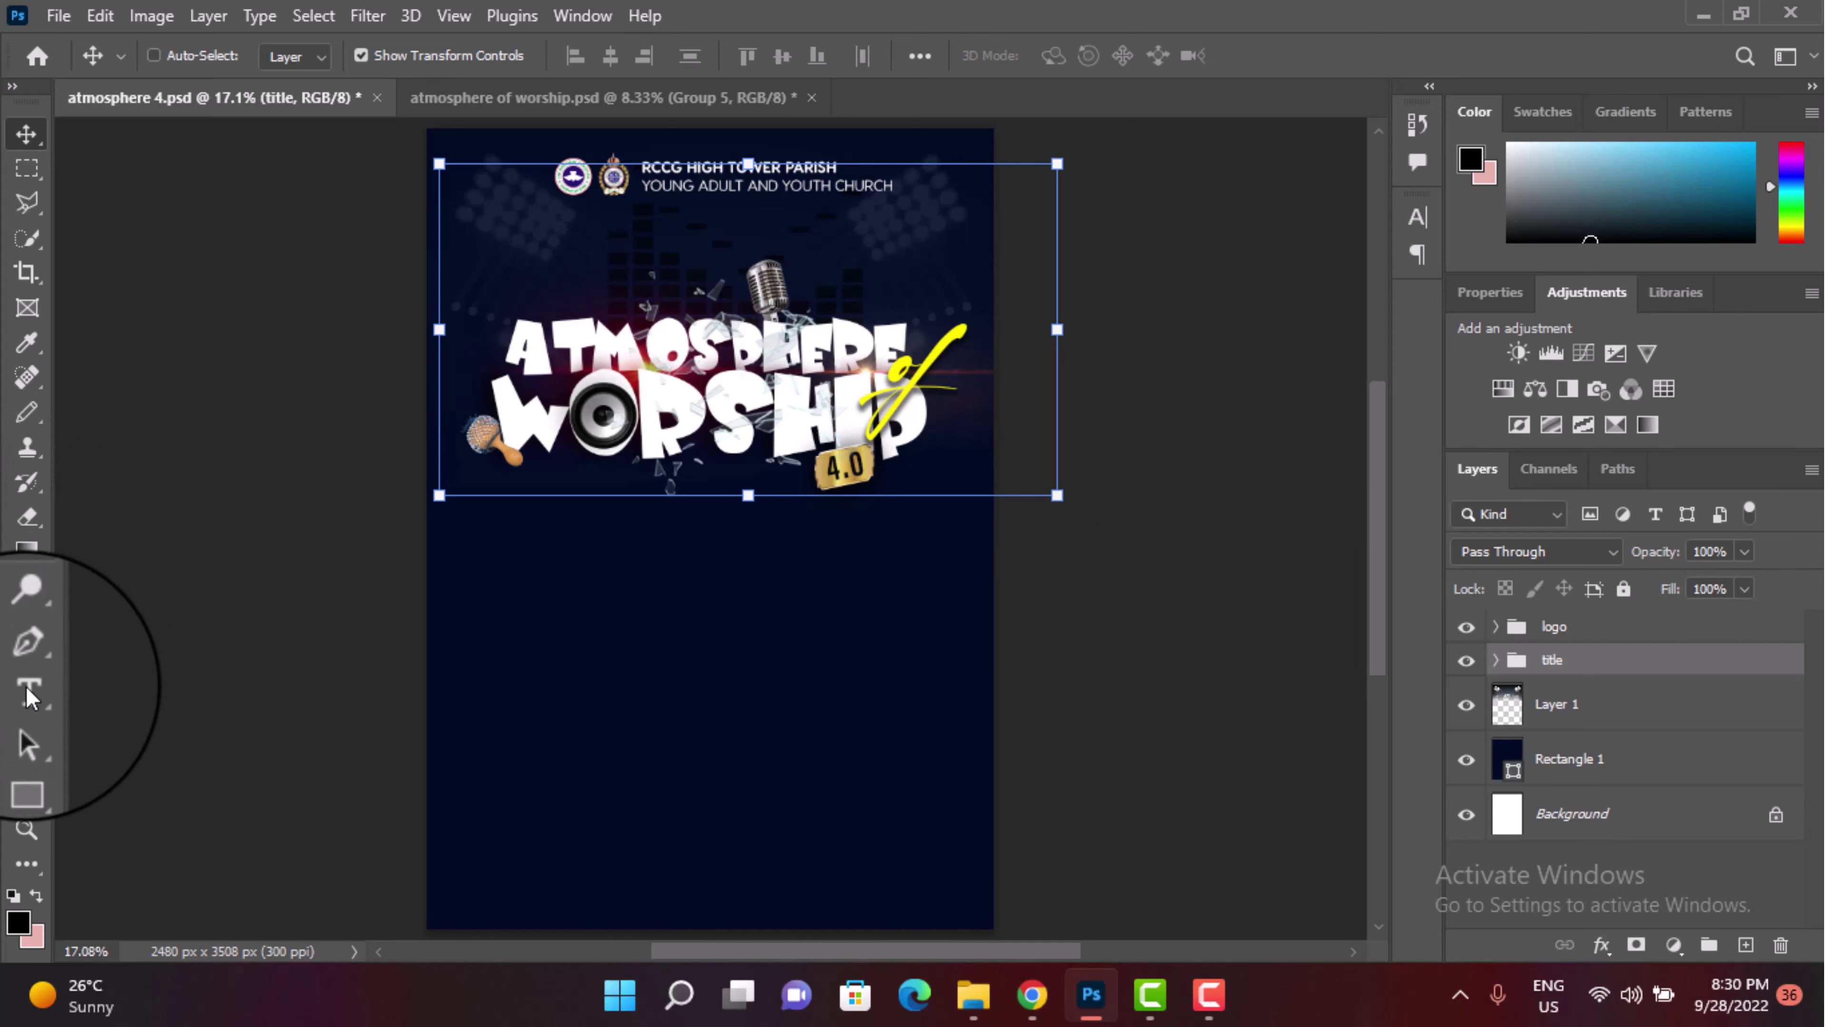
Step: Type PRESENTS in capitals and set it in Visby Round CF Bold
click(603, 622)
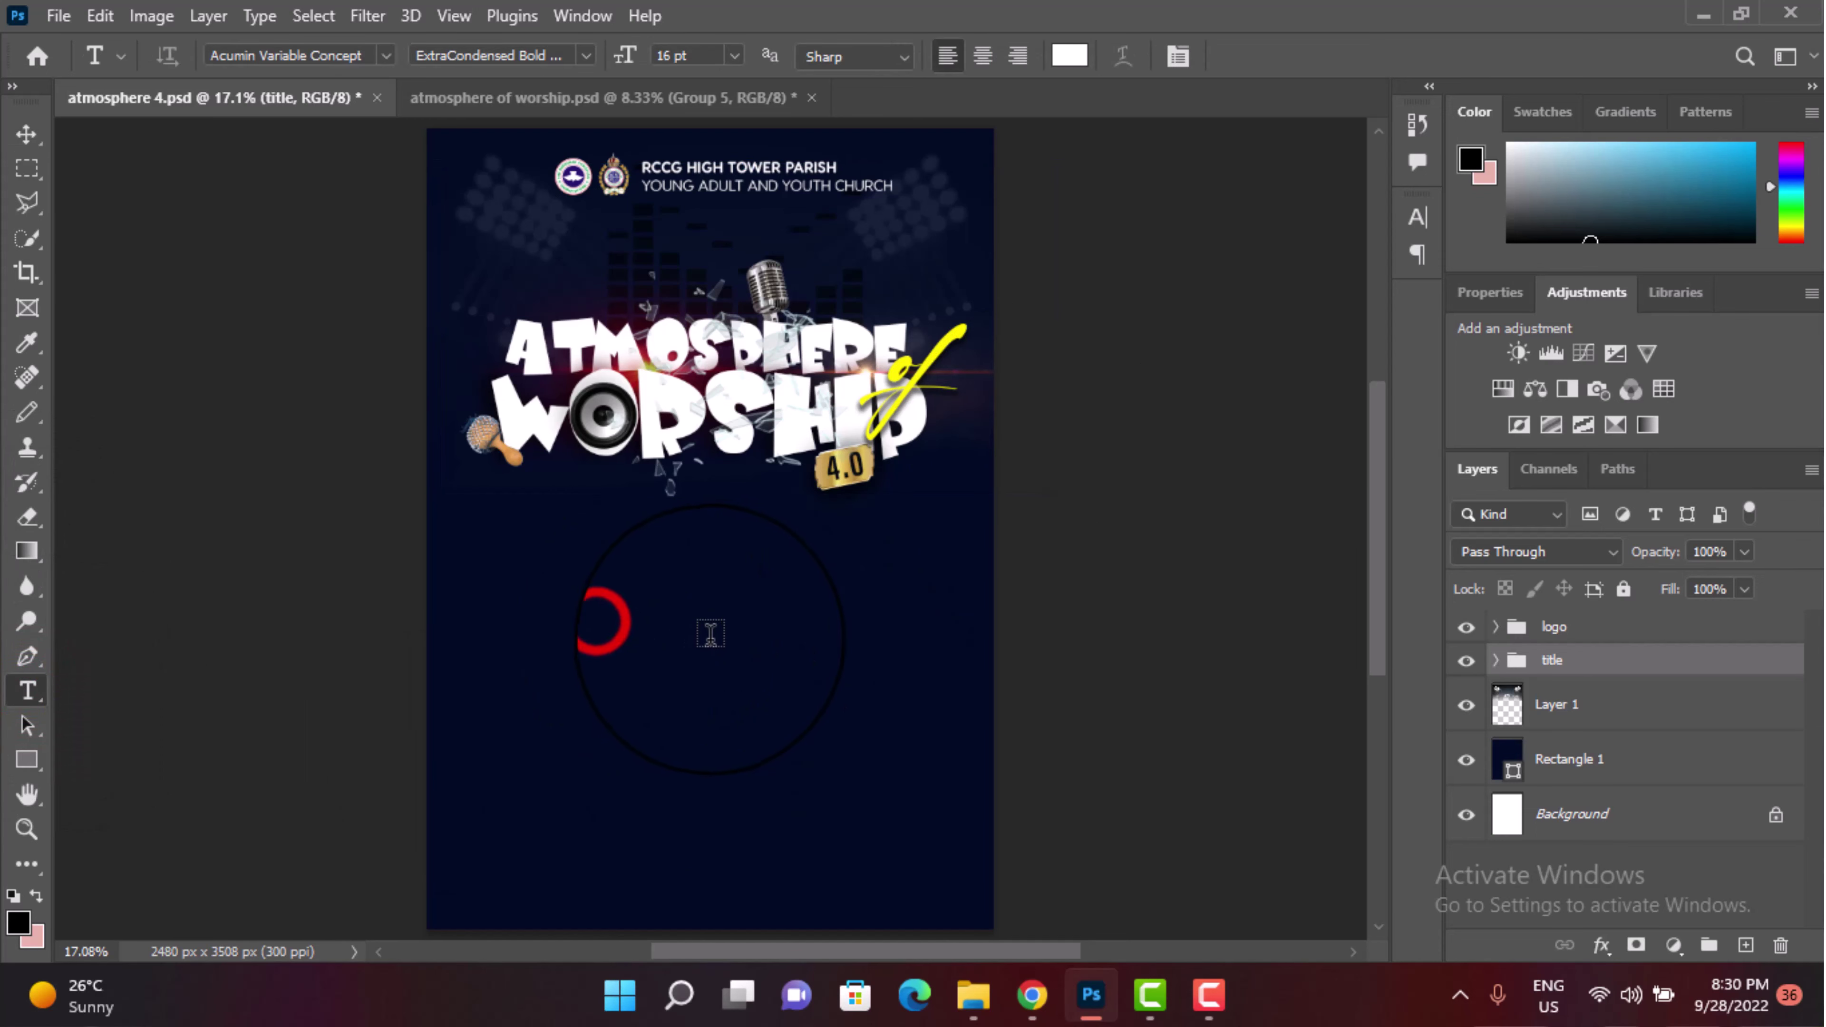
click(710, 632)
key(Caps_Lock)
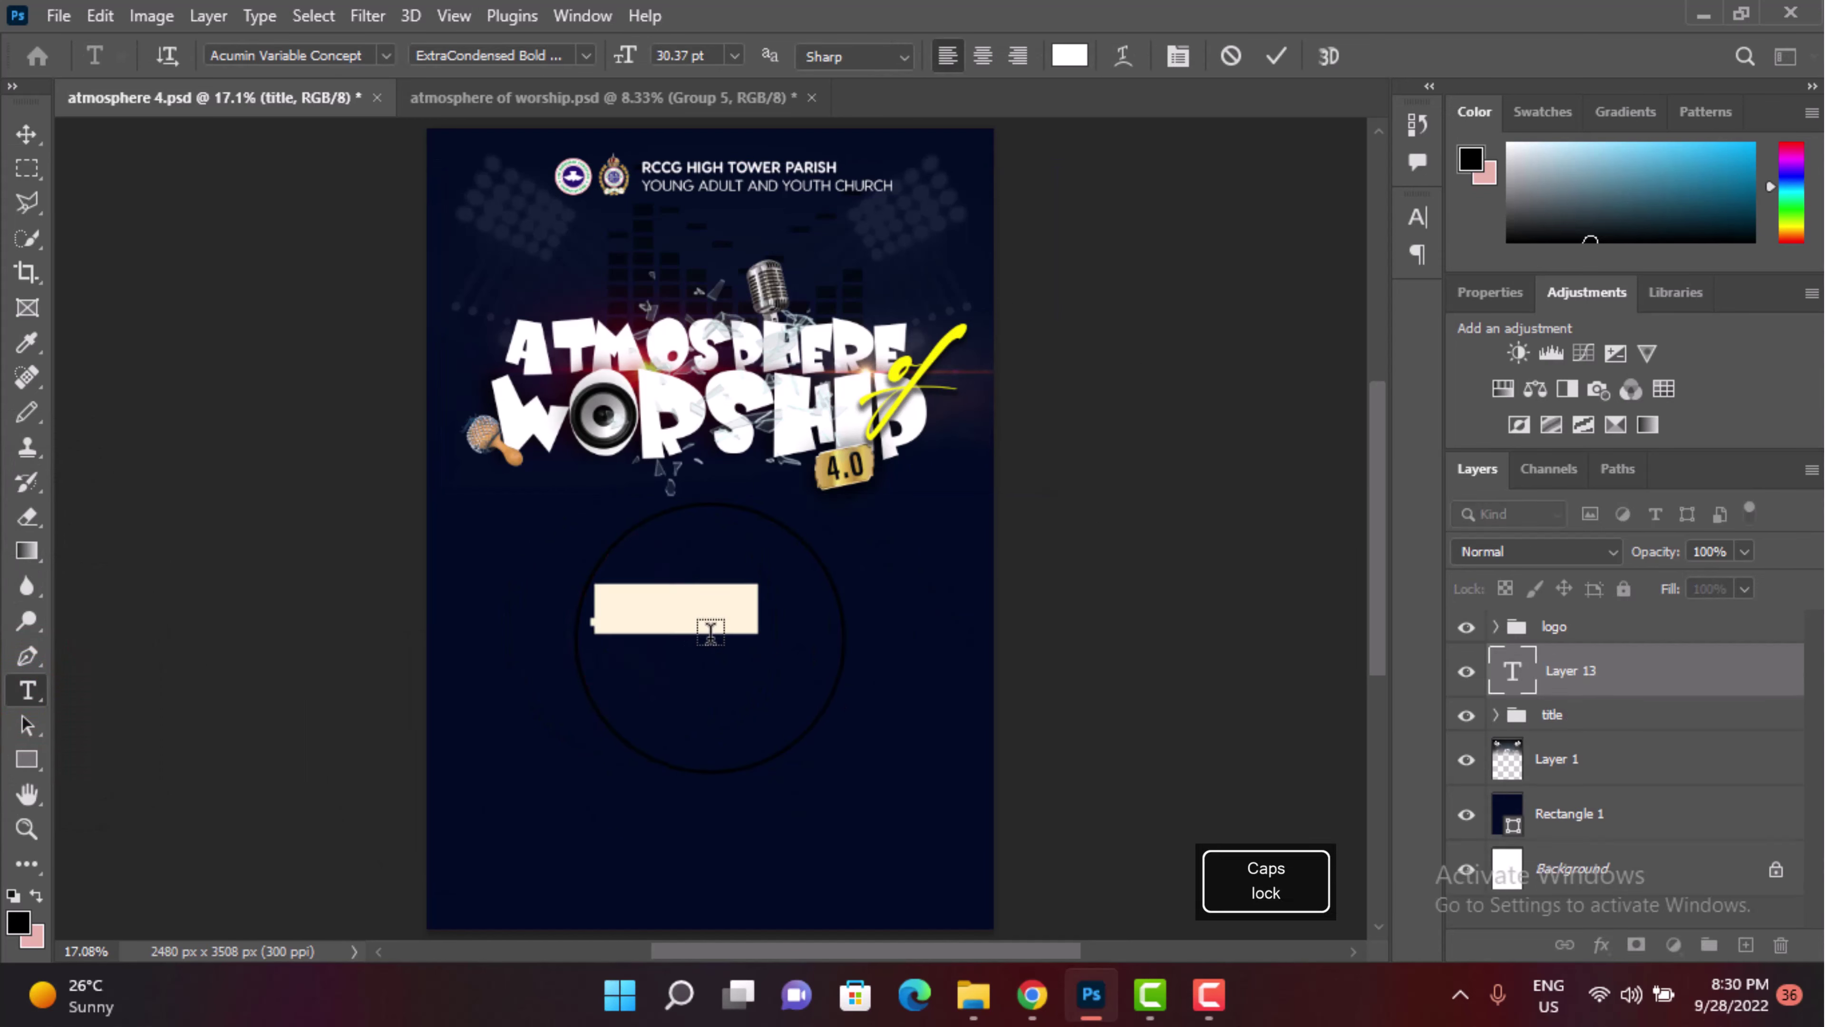
text(PRESENTS)
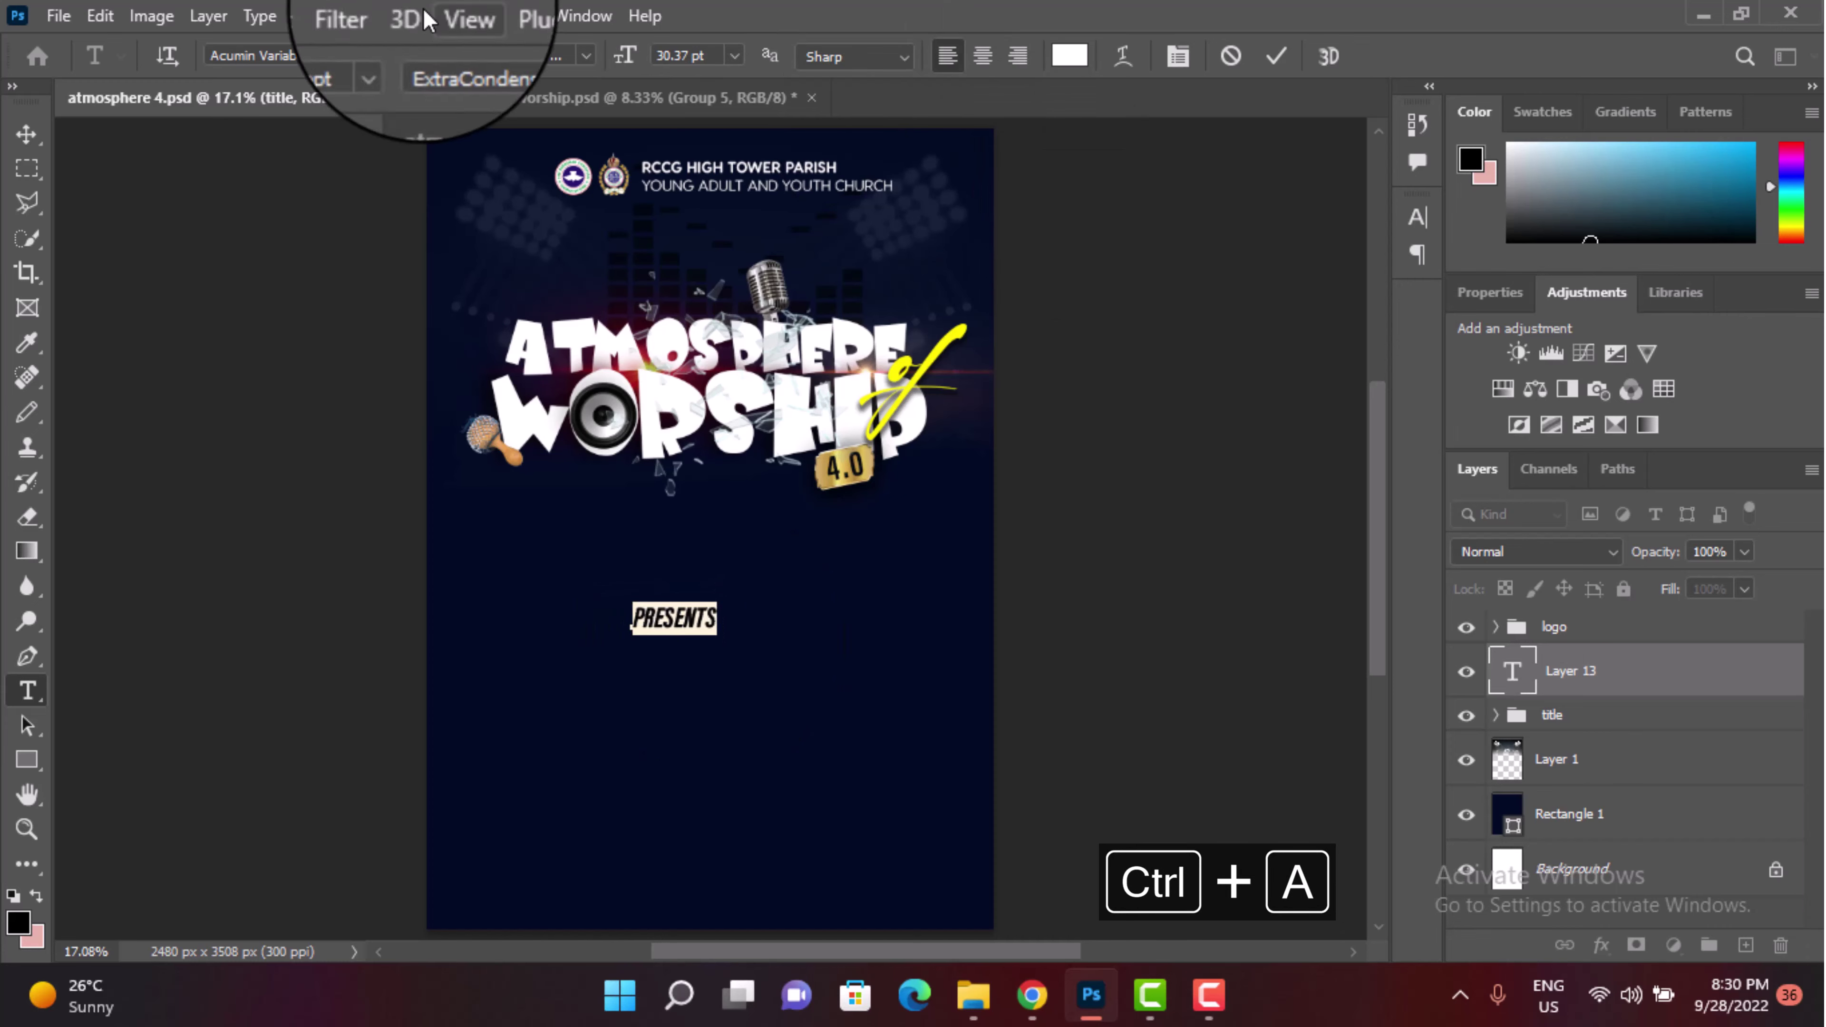
click(385, 61)
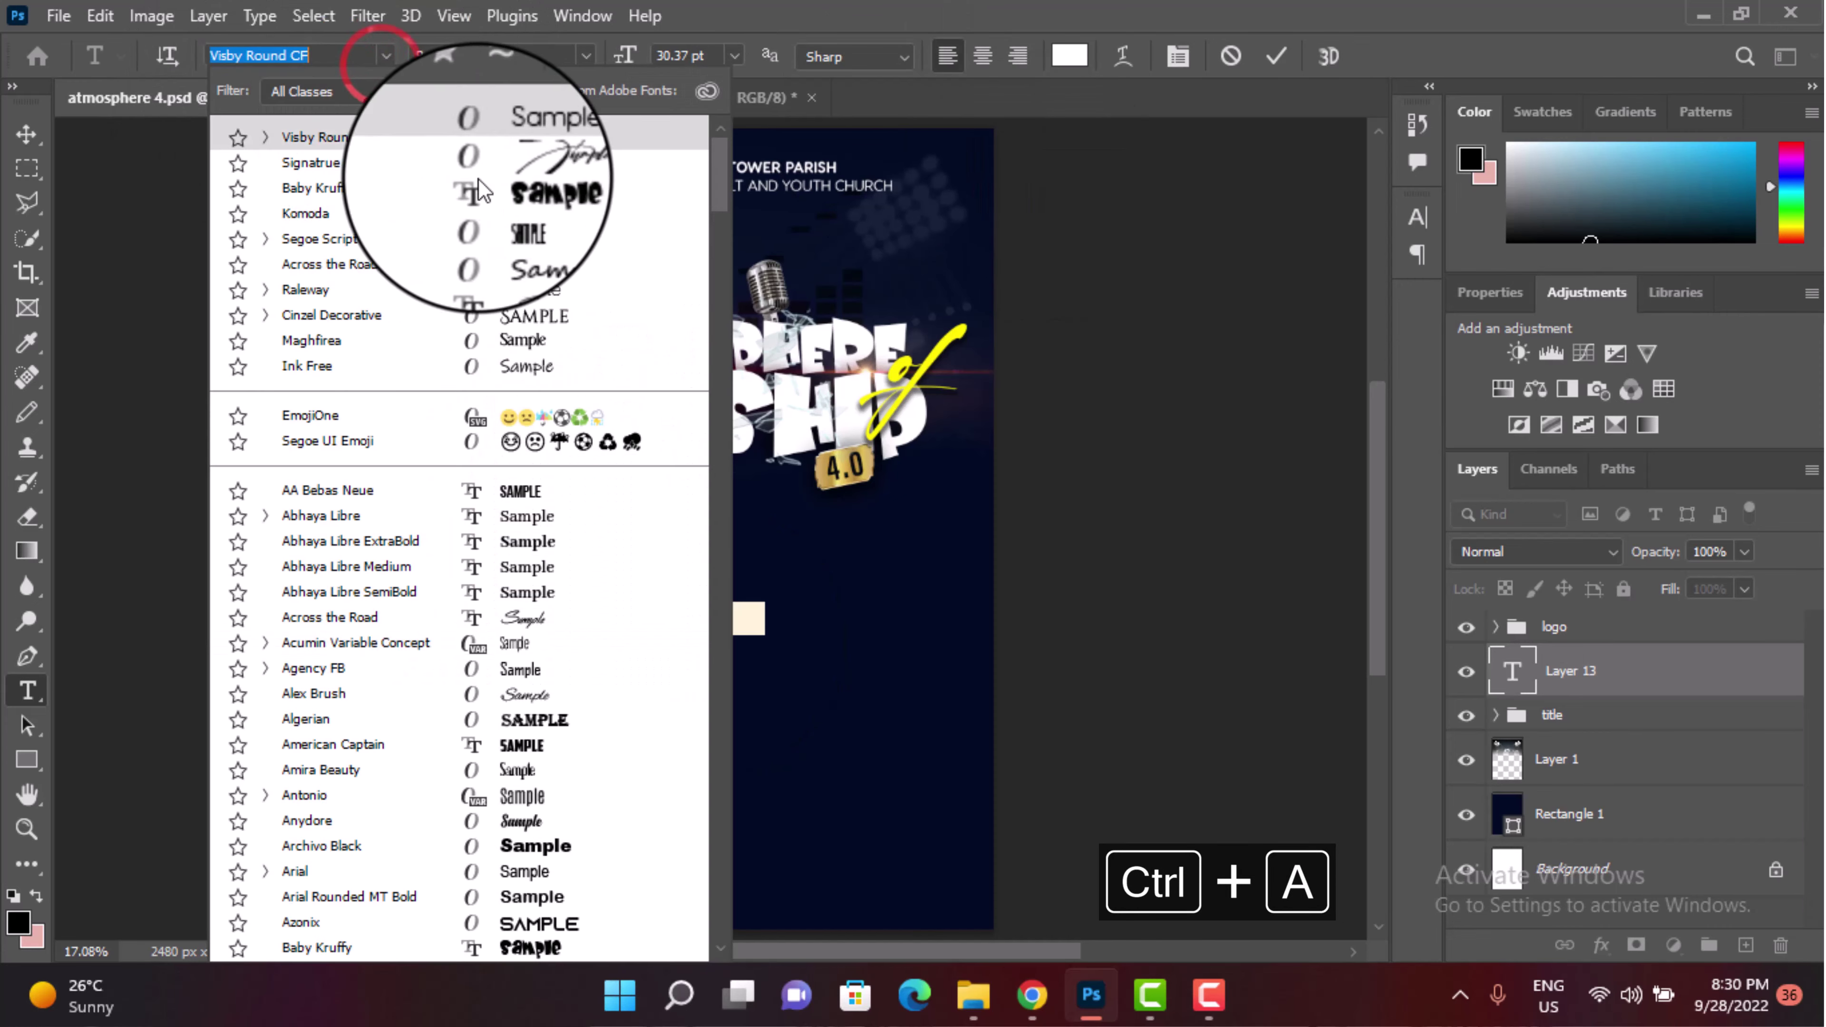
click(509, 142)
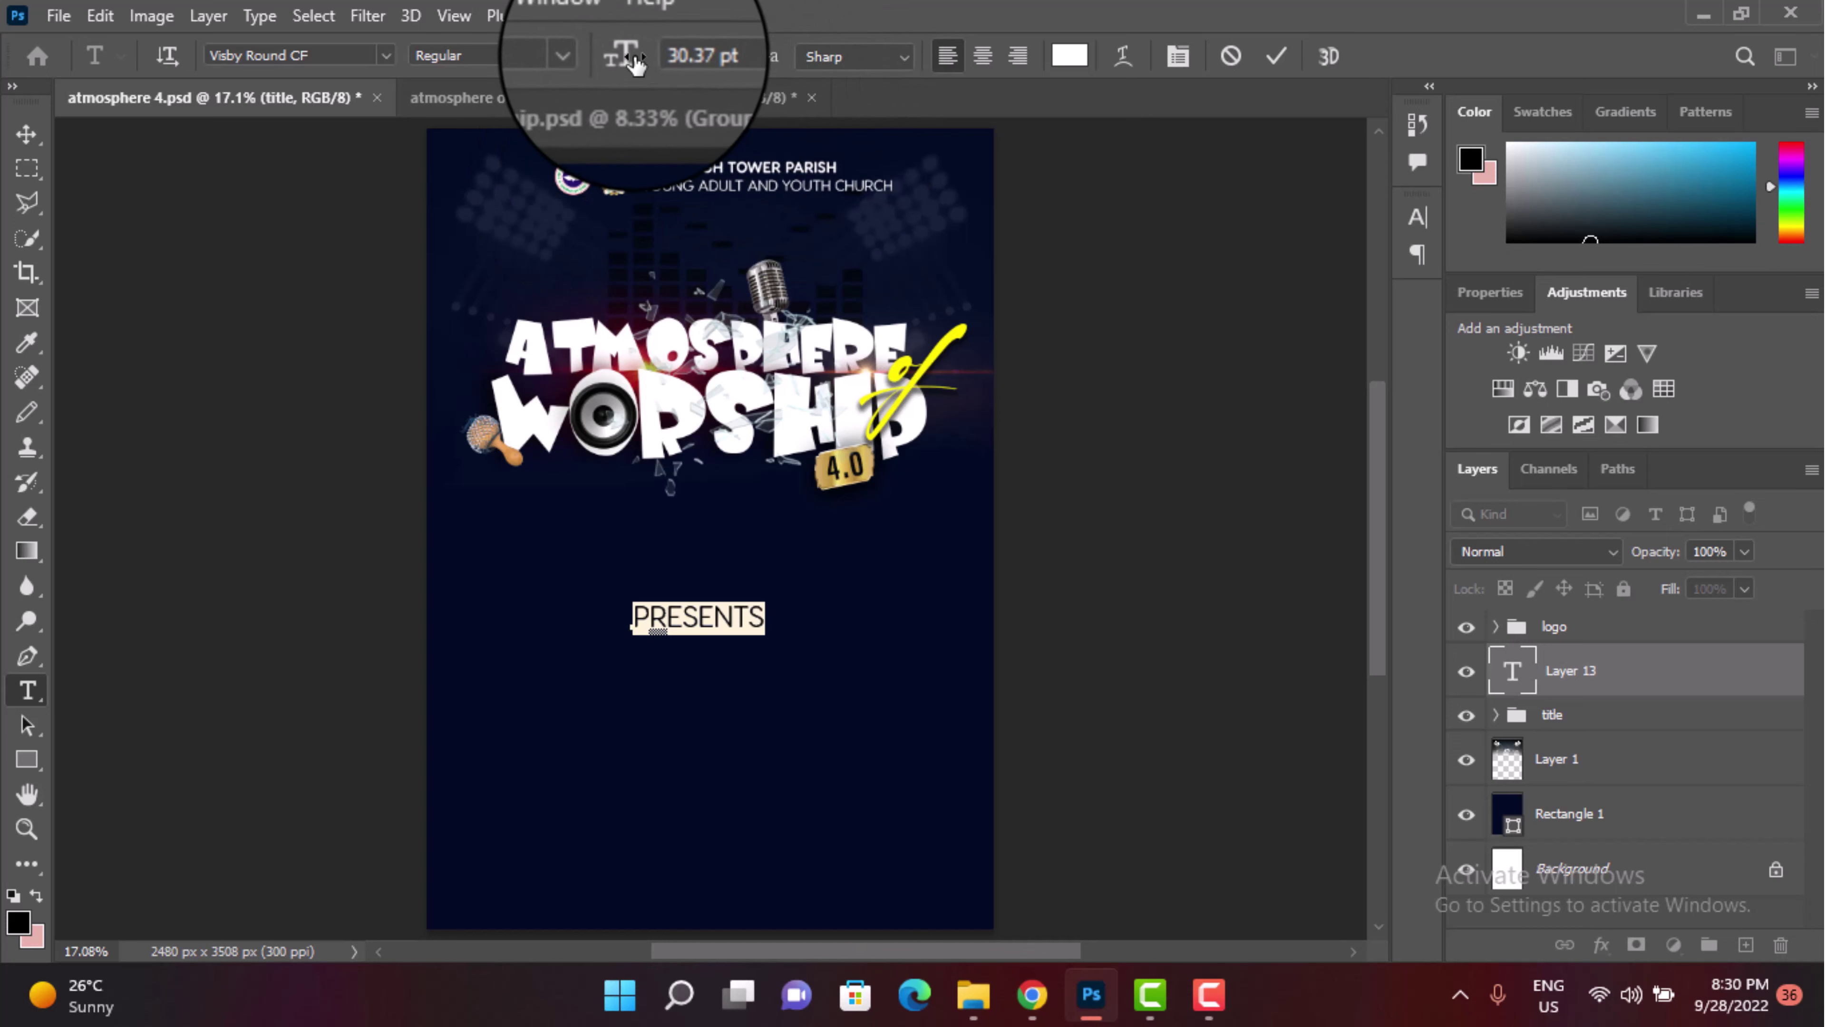
drag(631, 58, 621, 59)
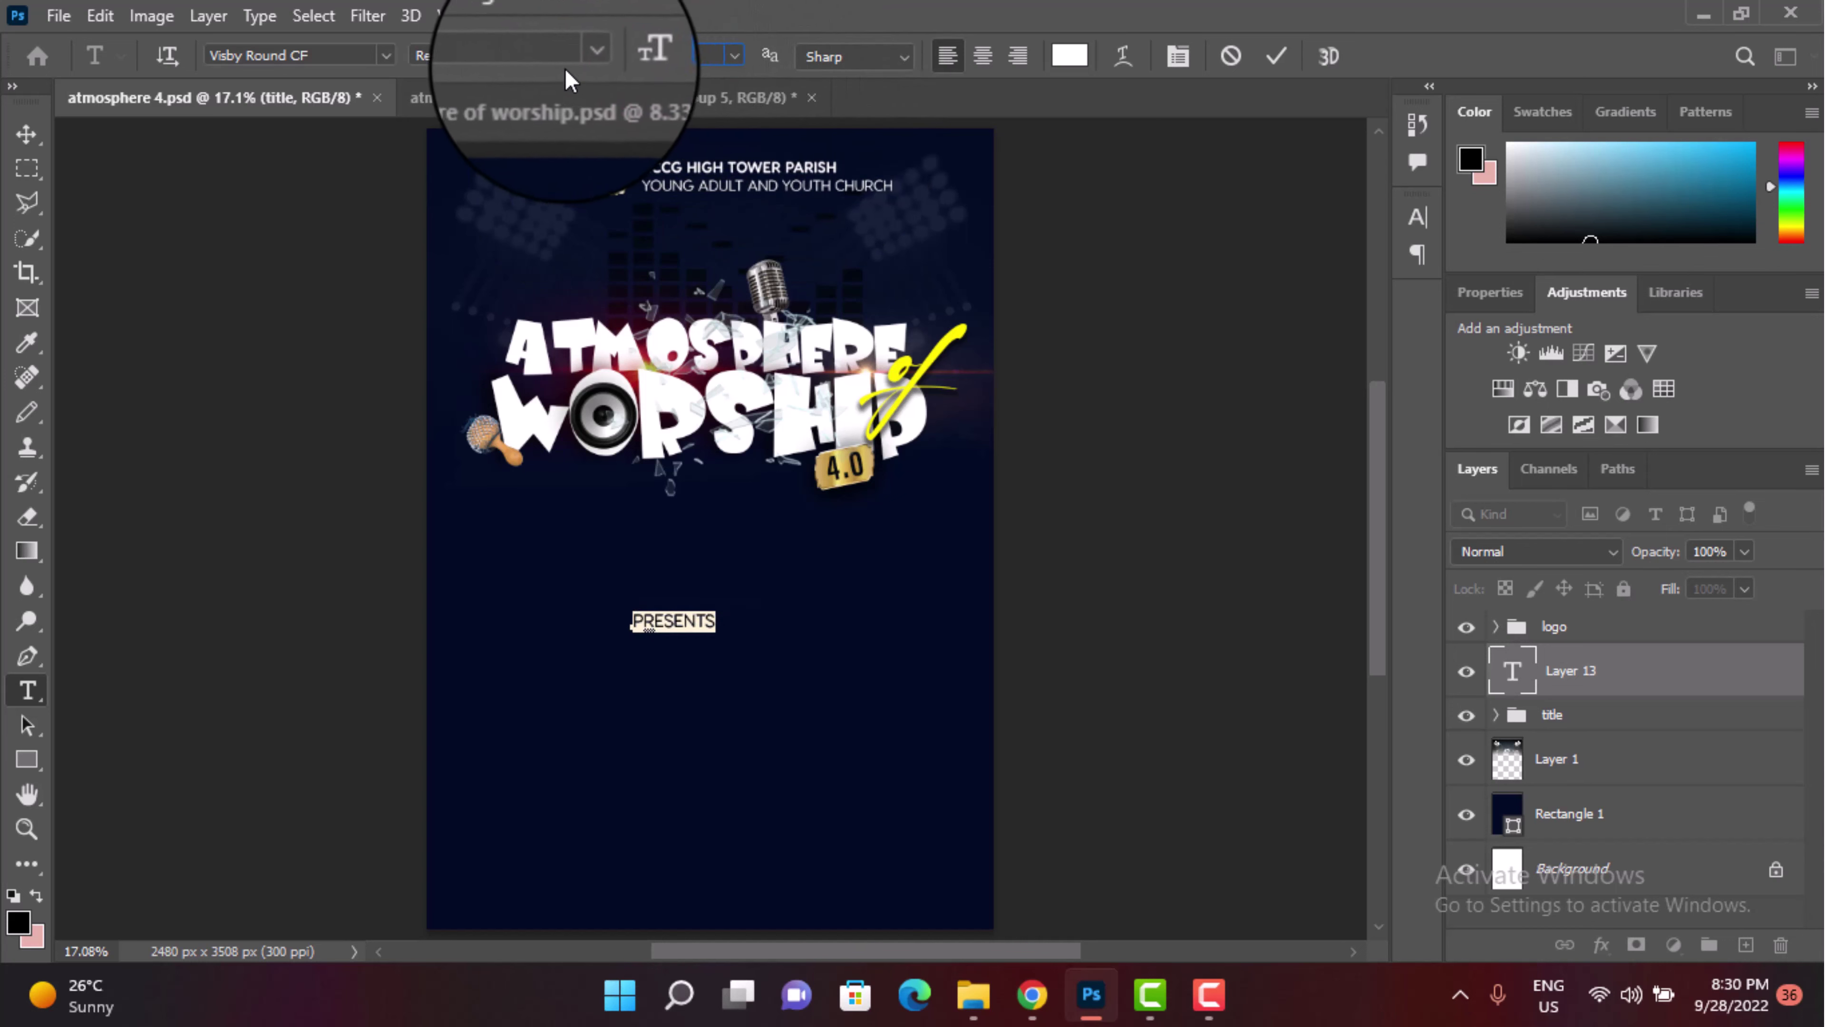
click(585, 55)
click(484, 215)
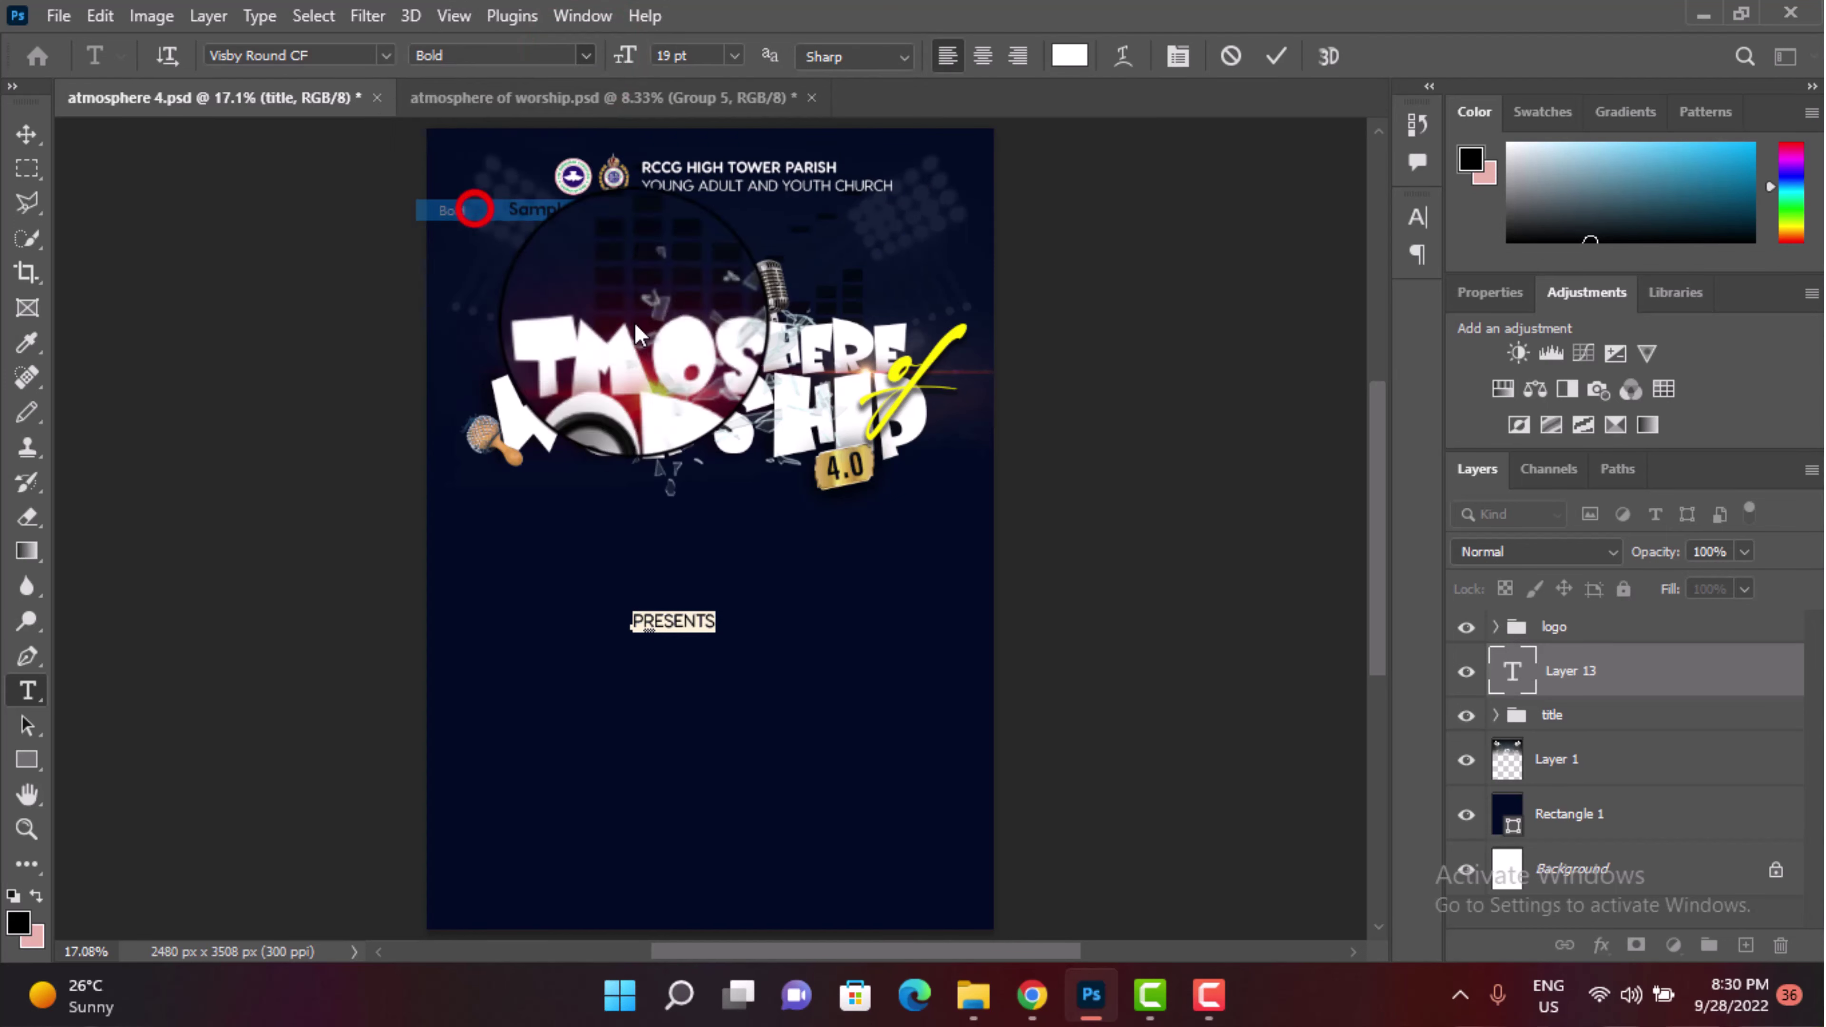
Step: Move PRESENTS above the title, widen its tracking to 860, and set it to 16 pt
drag(791, 626, 681, 282)
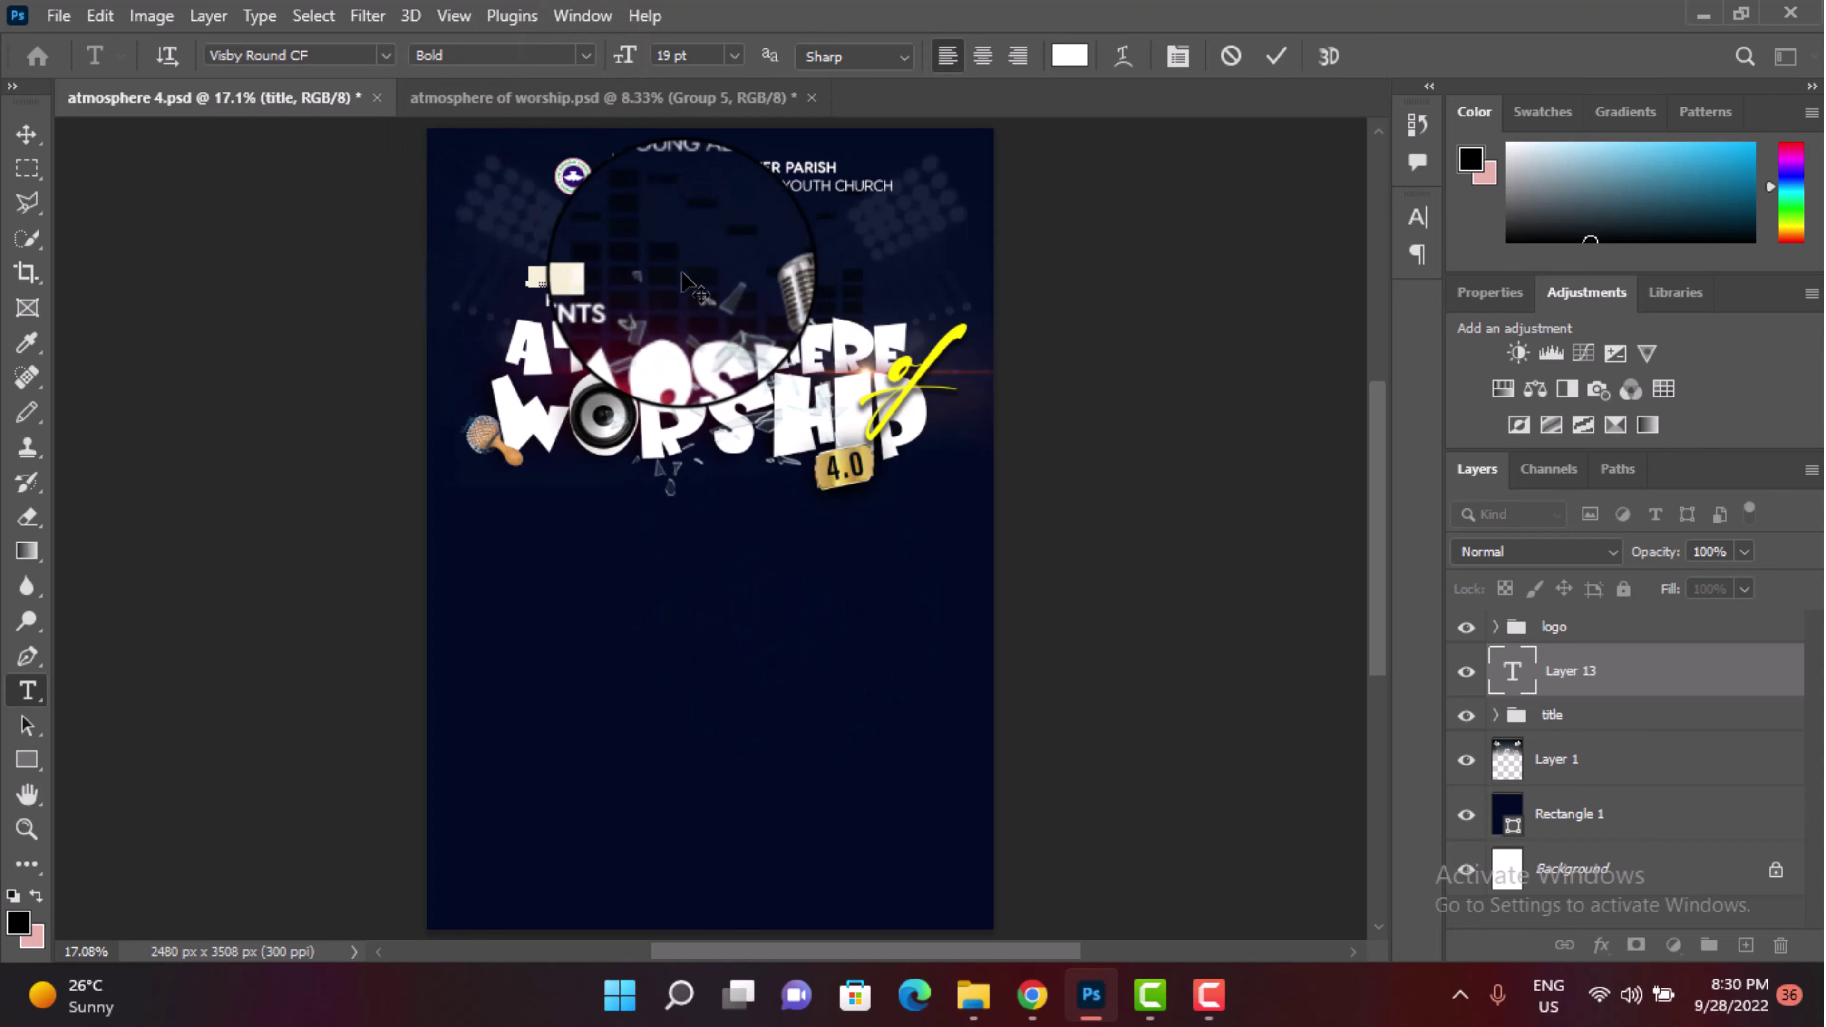
click(1418, 216)
drag(1267, 317, 1333, 302)
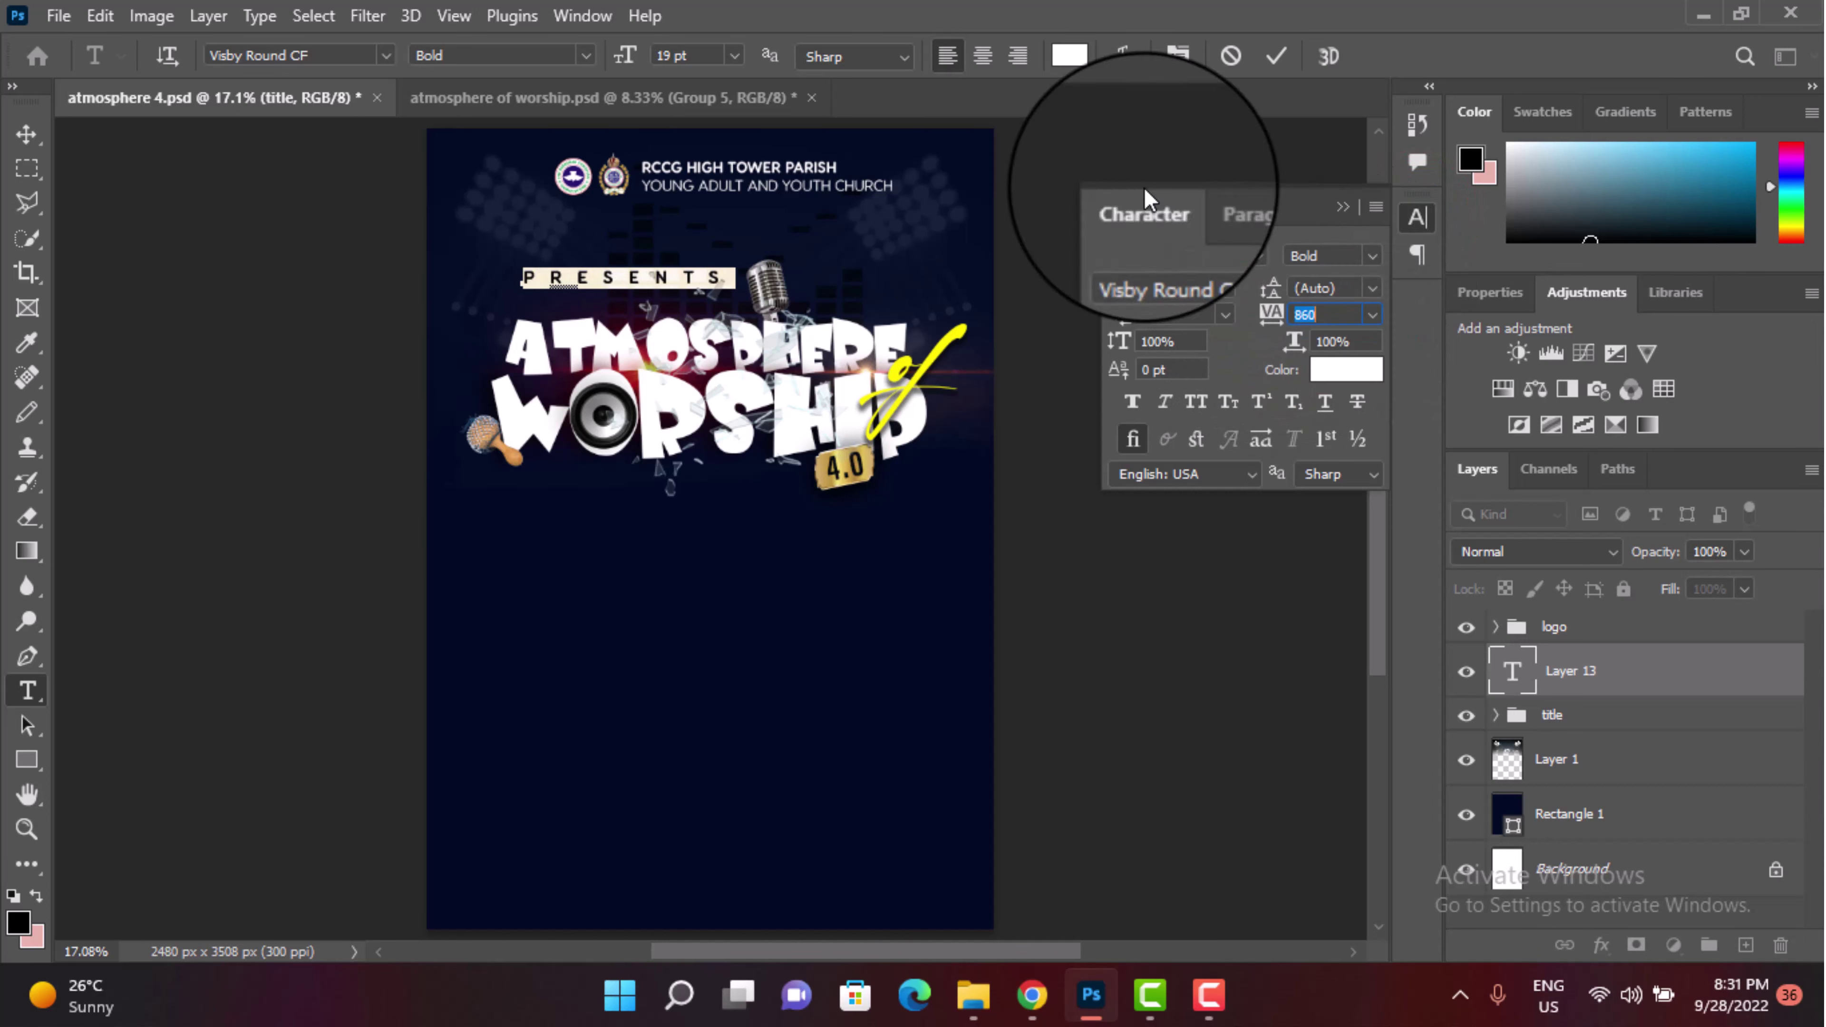
click(636, 59)
text(16)
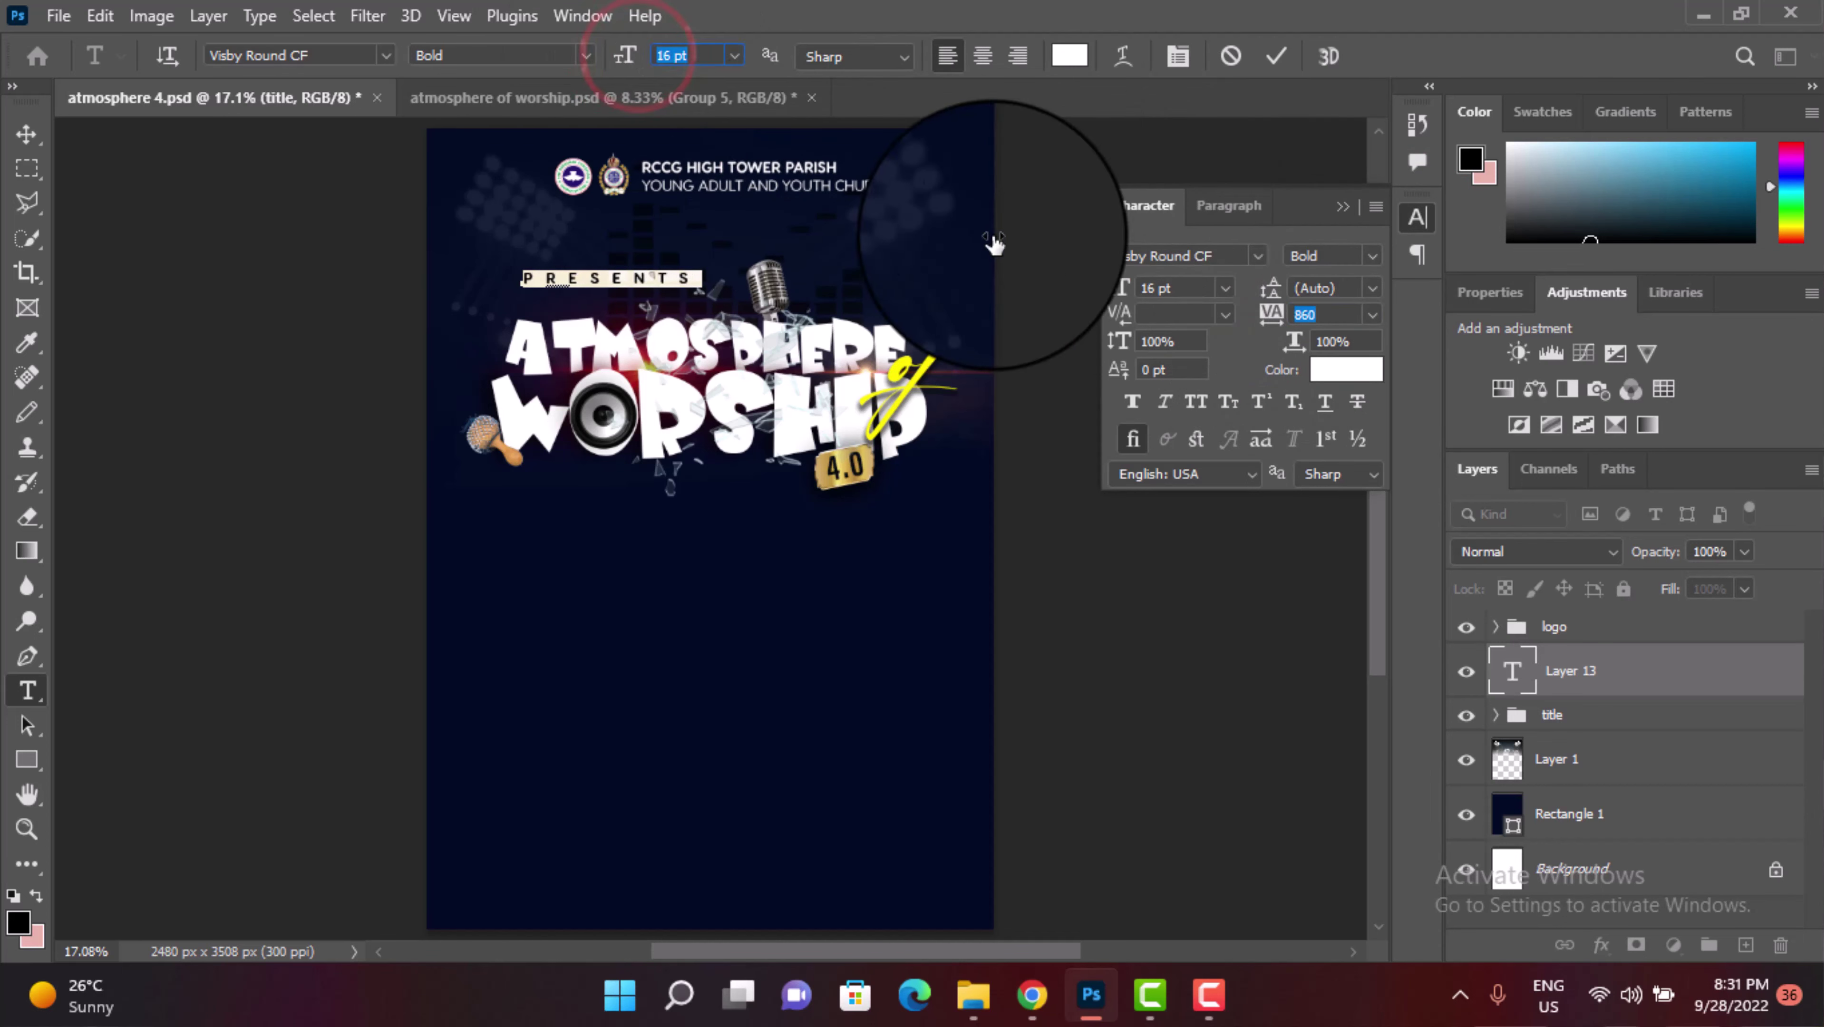
click(1276, 56)
click(1345, 208)
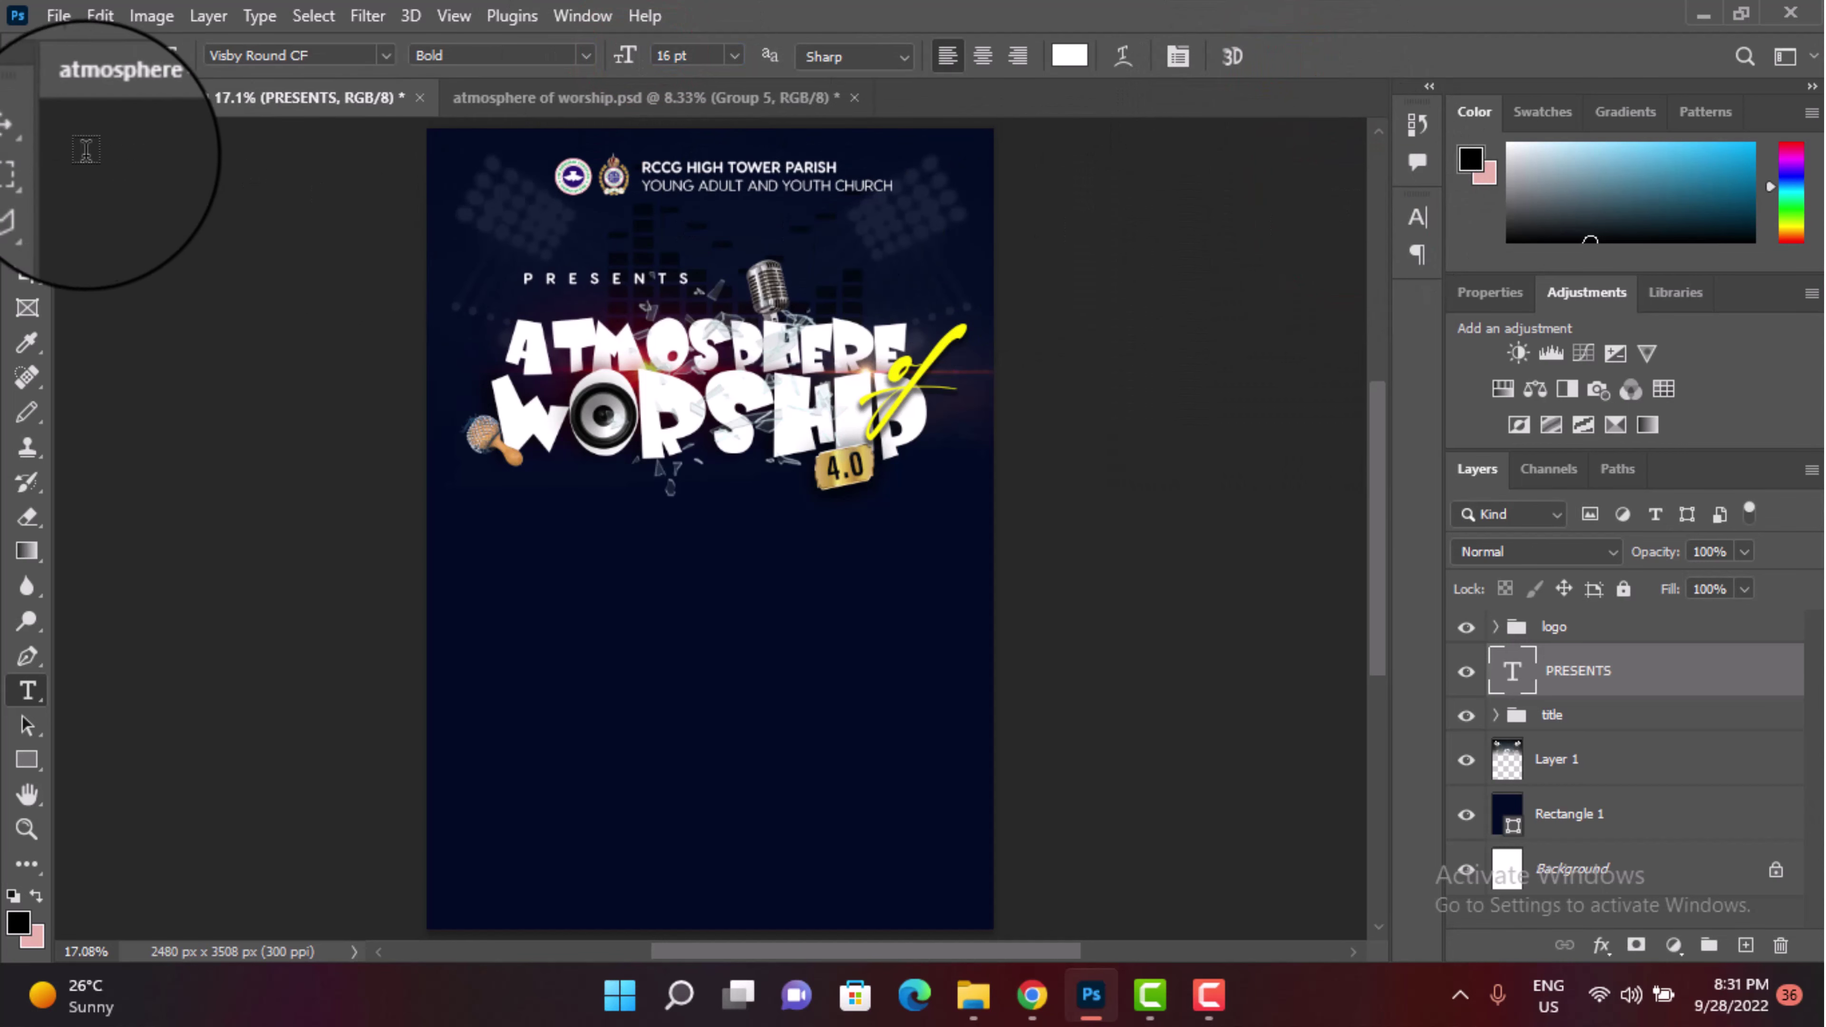
click(27, 133)
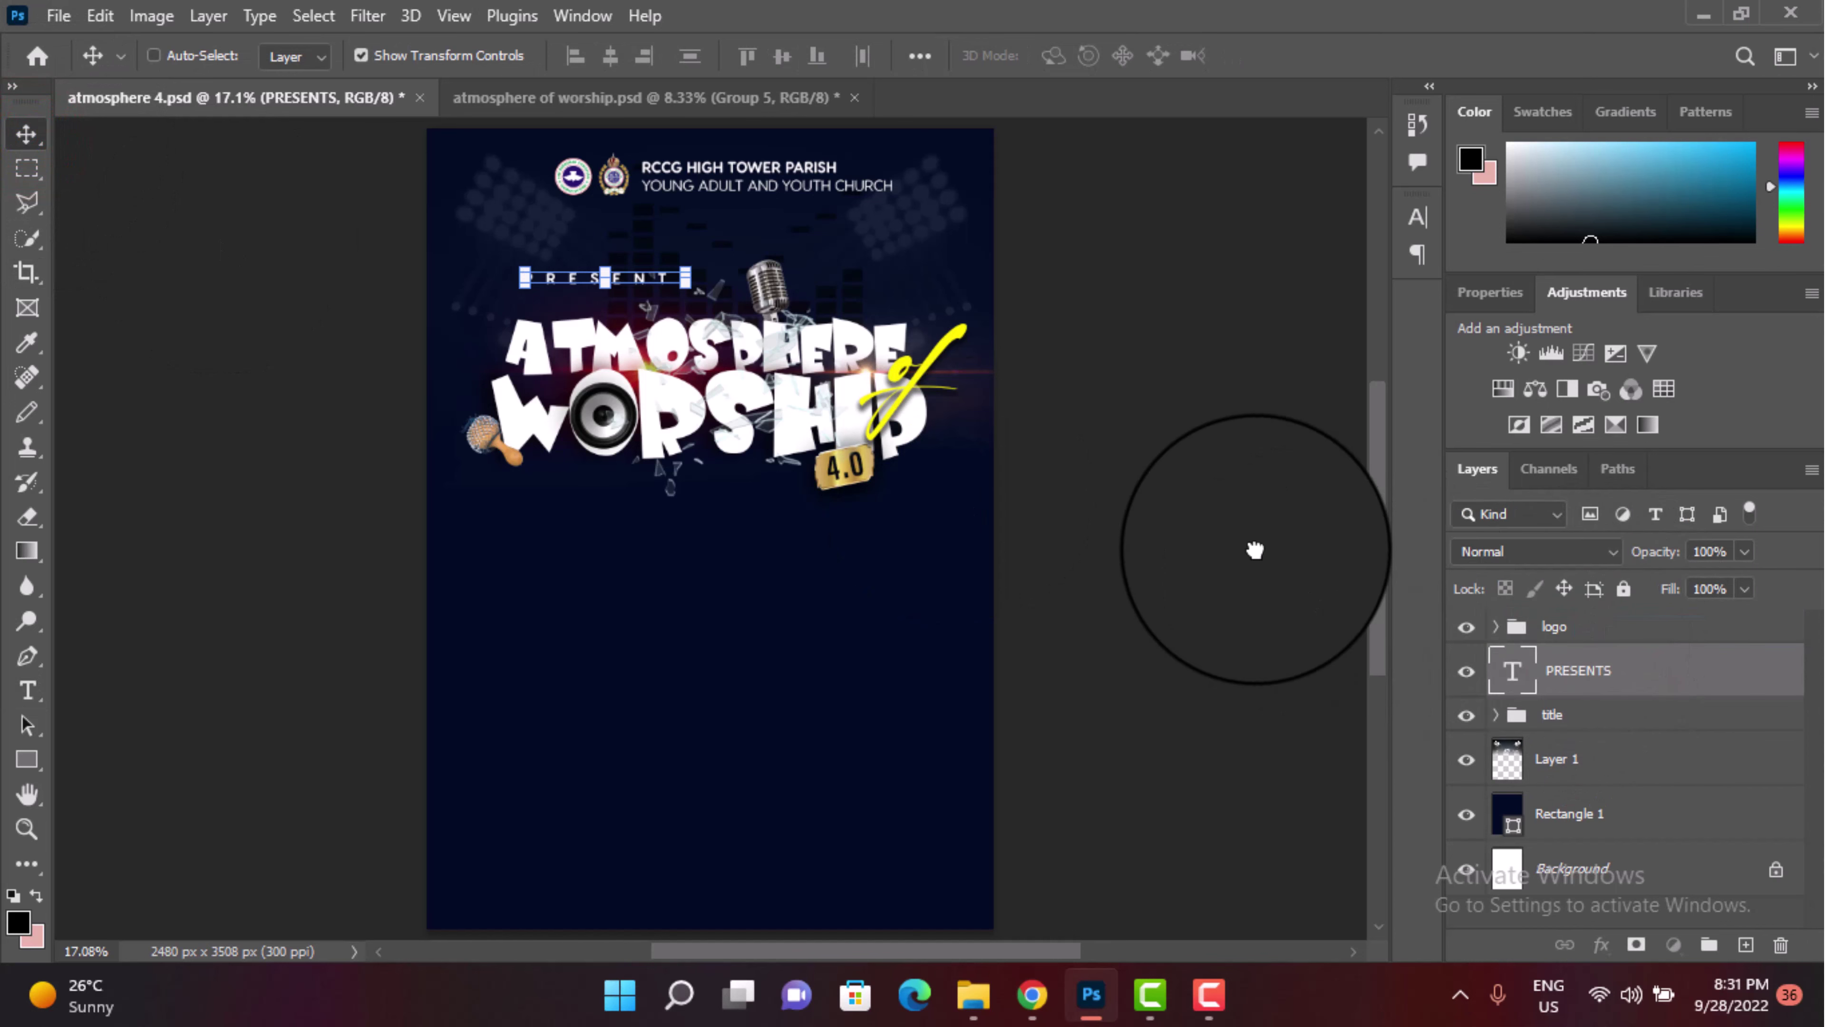
Step: Raise the PRESENTS layer, align it with the title's left edge, and add it to the title group
key(ctrl+bracketright)
mouse_move(719, 238)
mouse_down()
mouse_move(738, 222)
mouse_move(750, 239)
mouse_move(687, 264)
mouse_up()
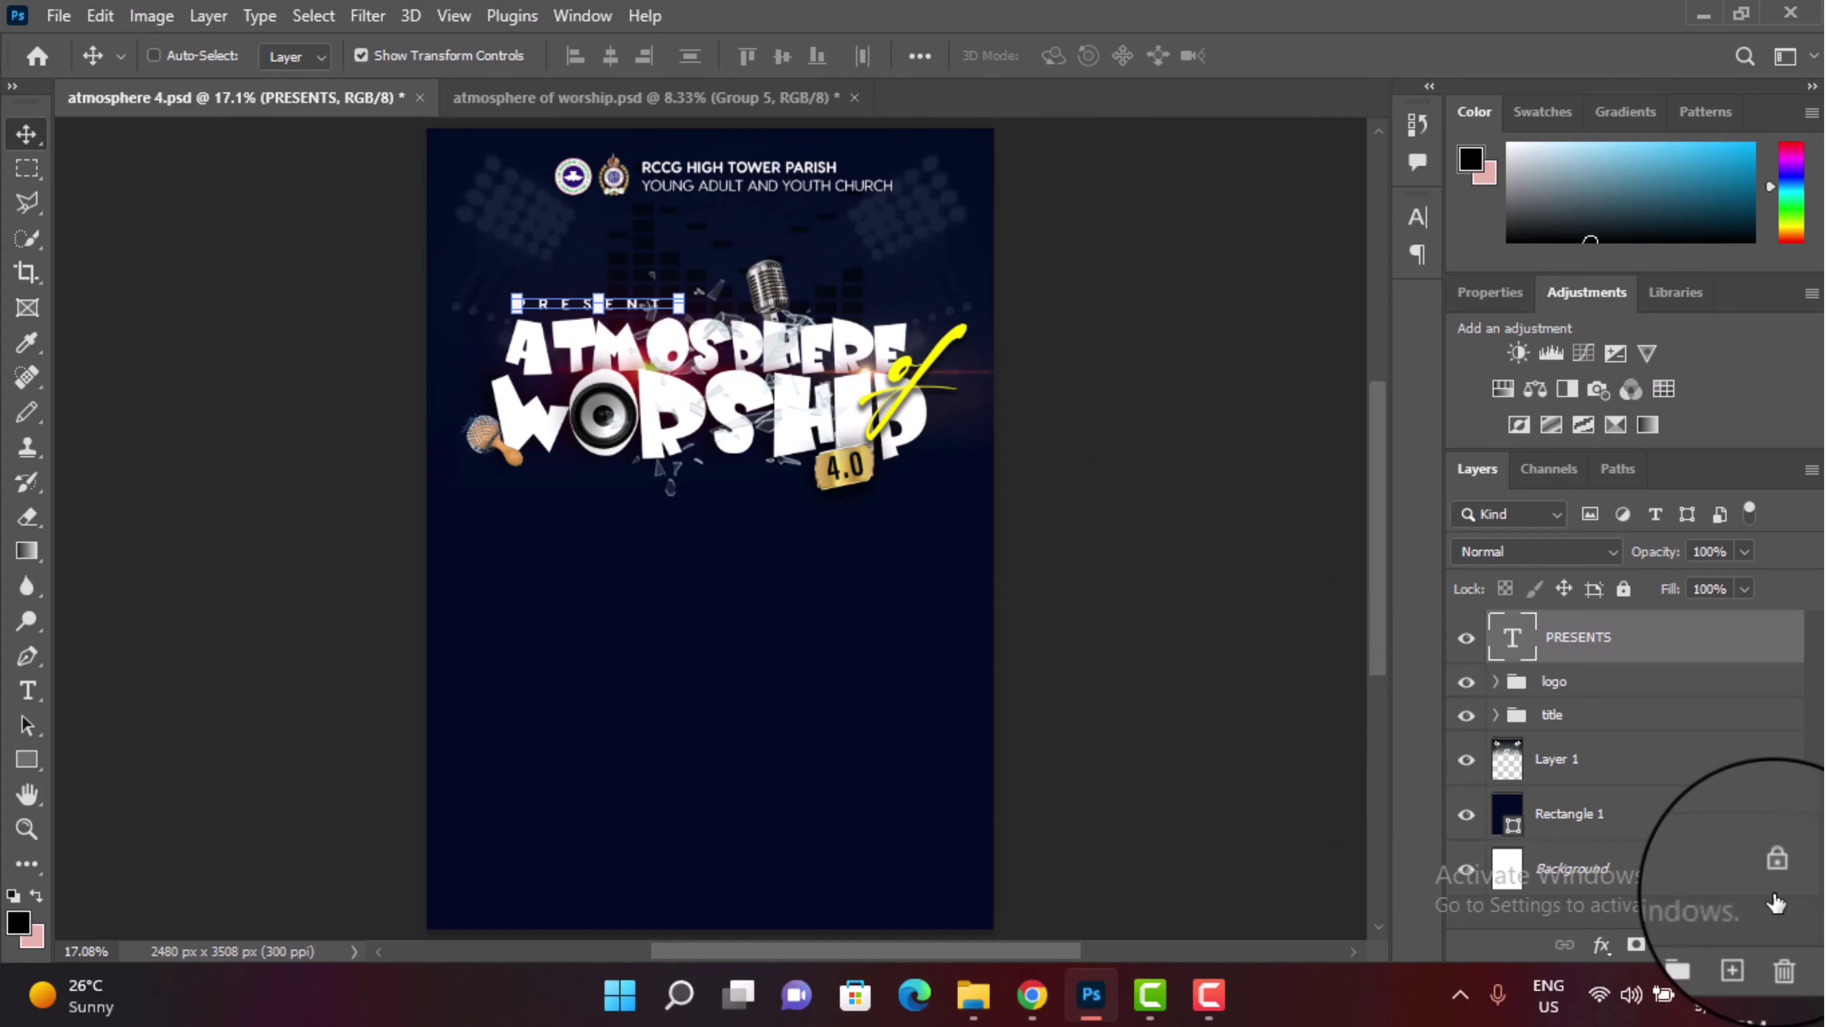
drag(1596, 637, 1570, 720)
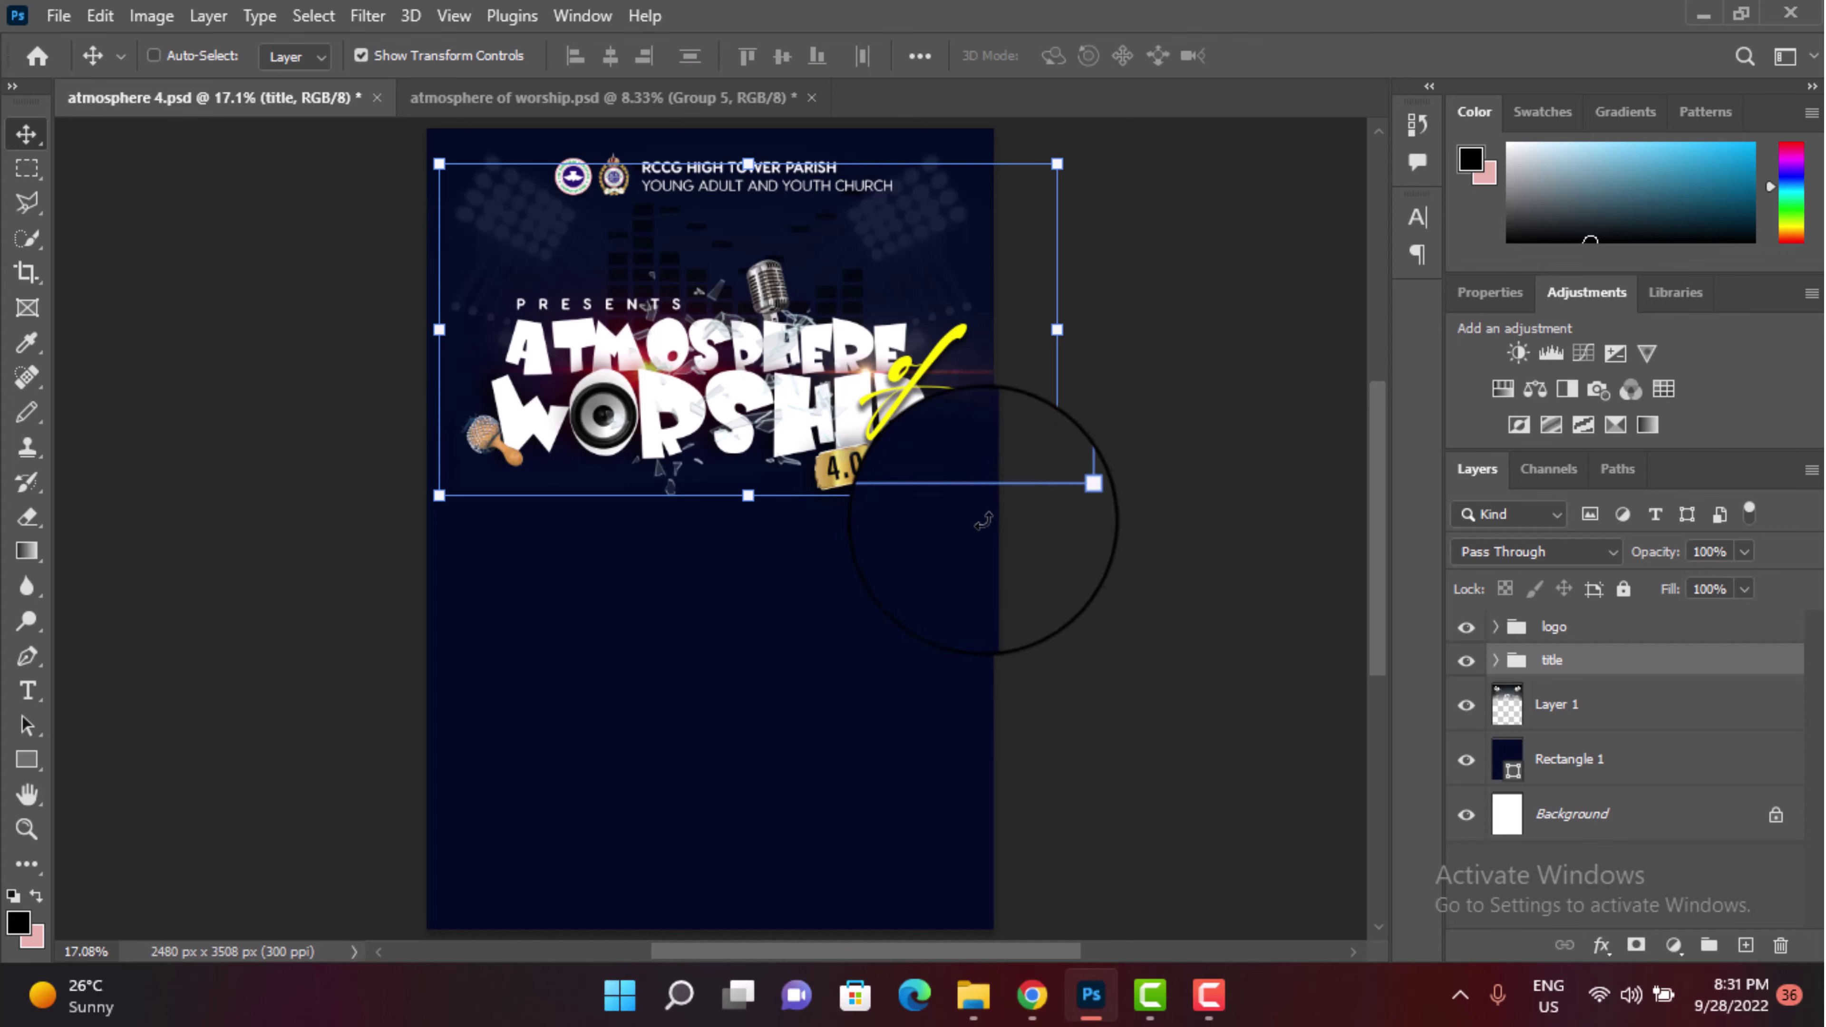
click(550, 104)
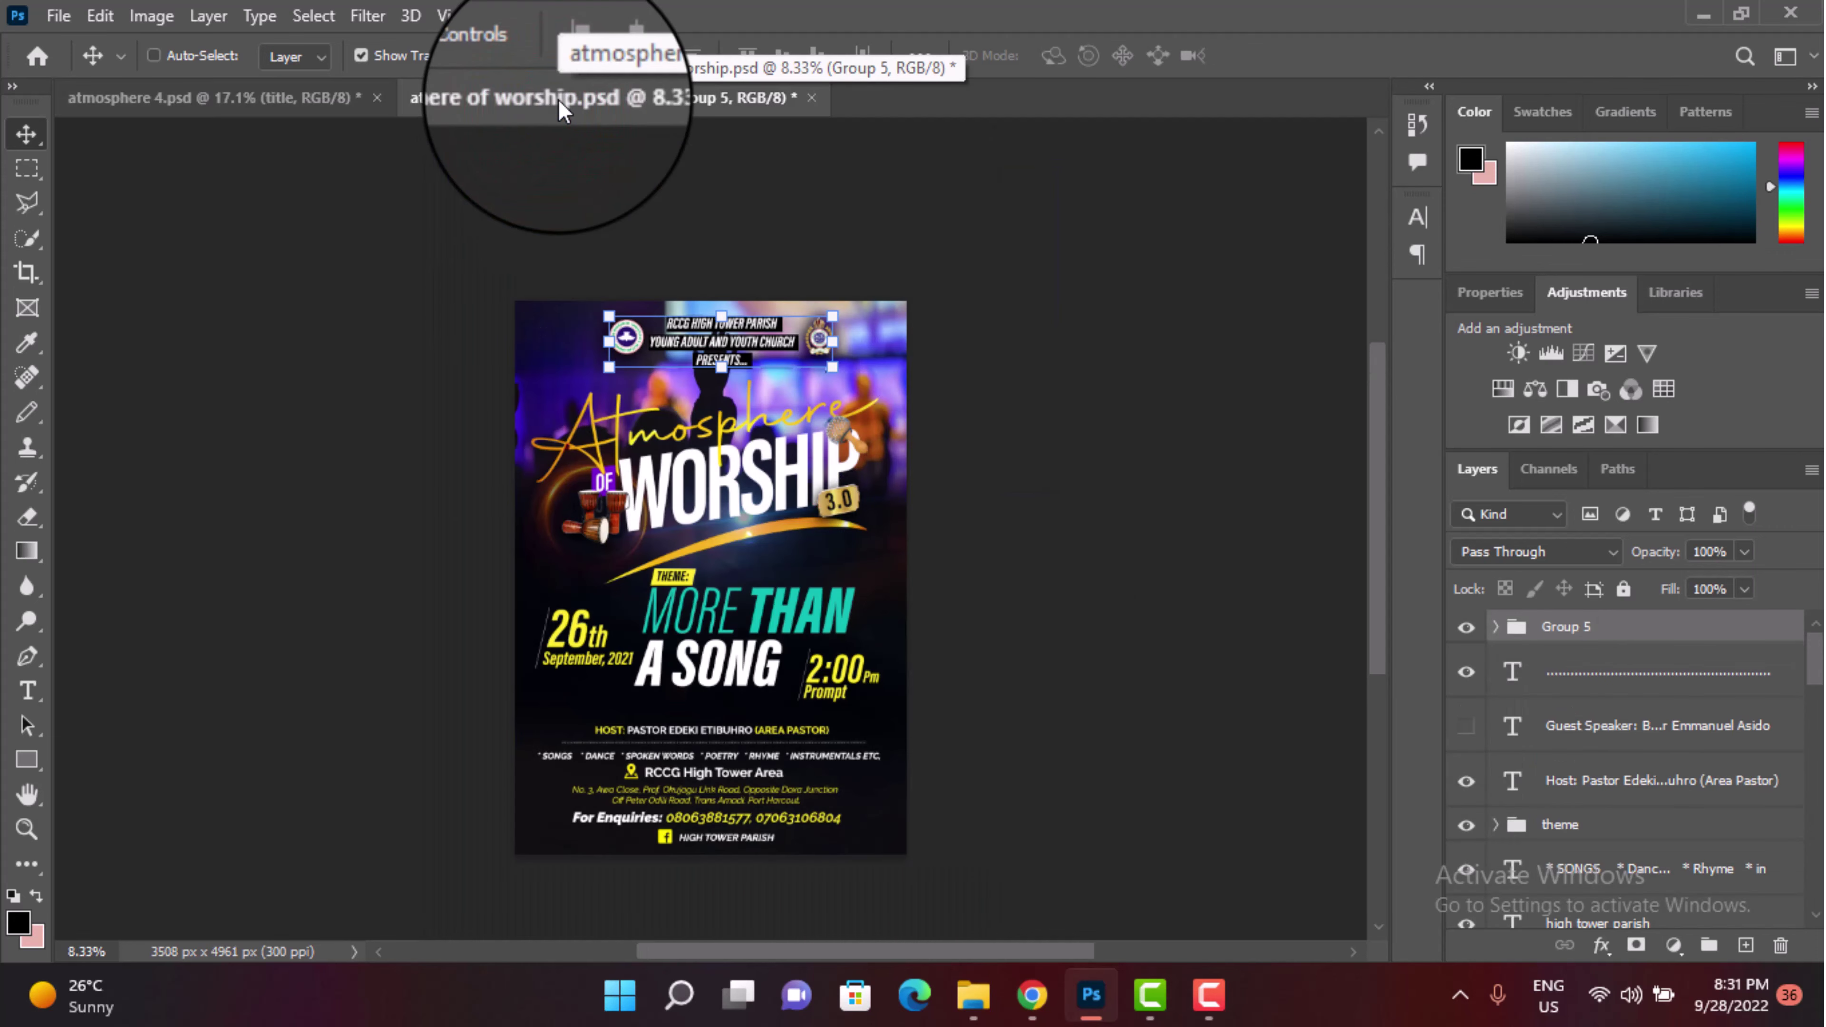
click(242, 99)
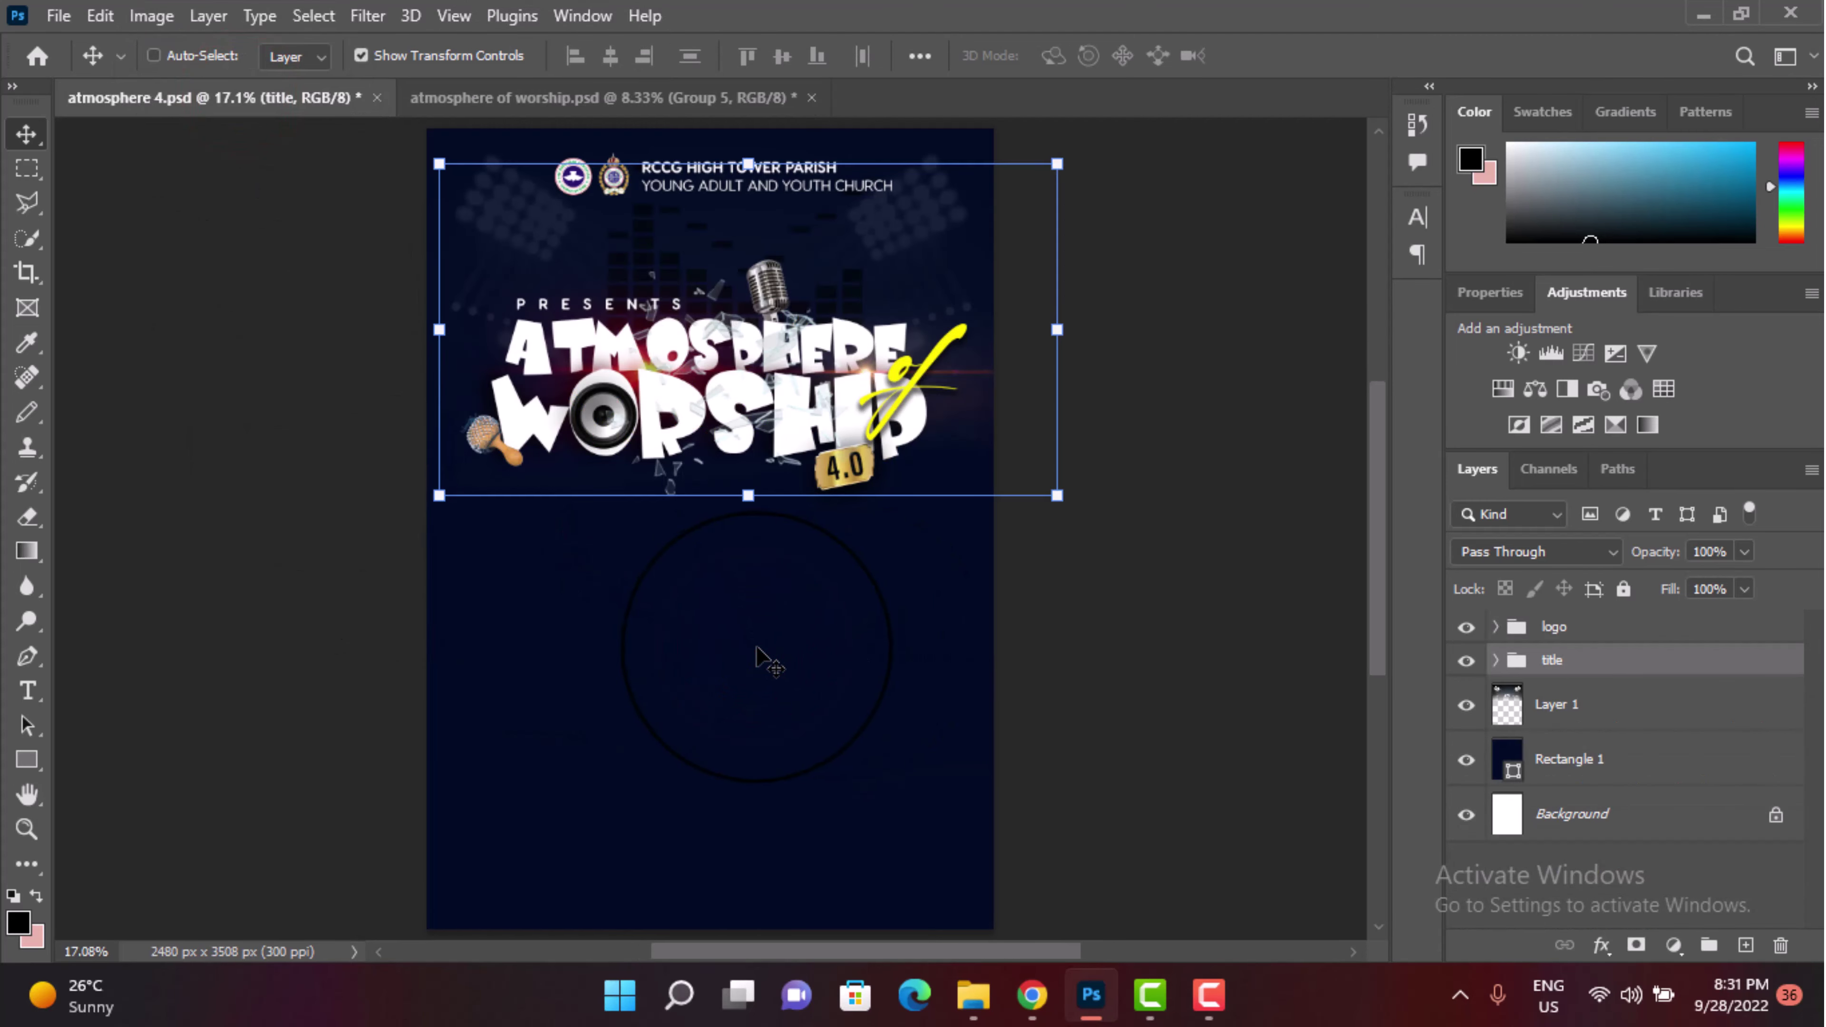
Step: Duplicate the Layer 1 stage-lights backdrop and enlarge the copy about 184% over the lower half
click(1591, 725)
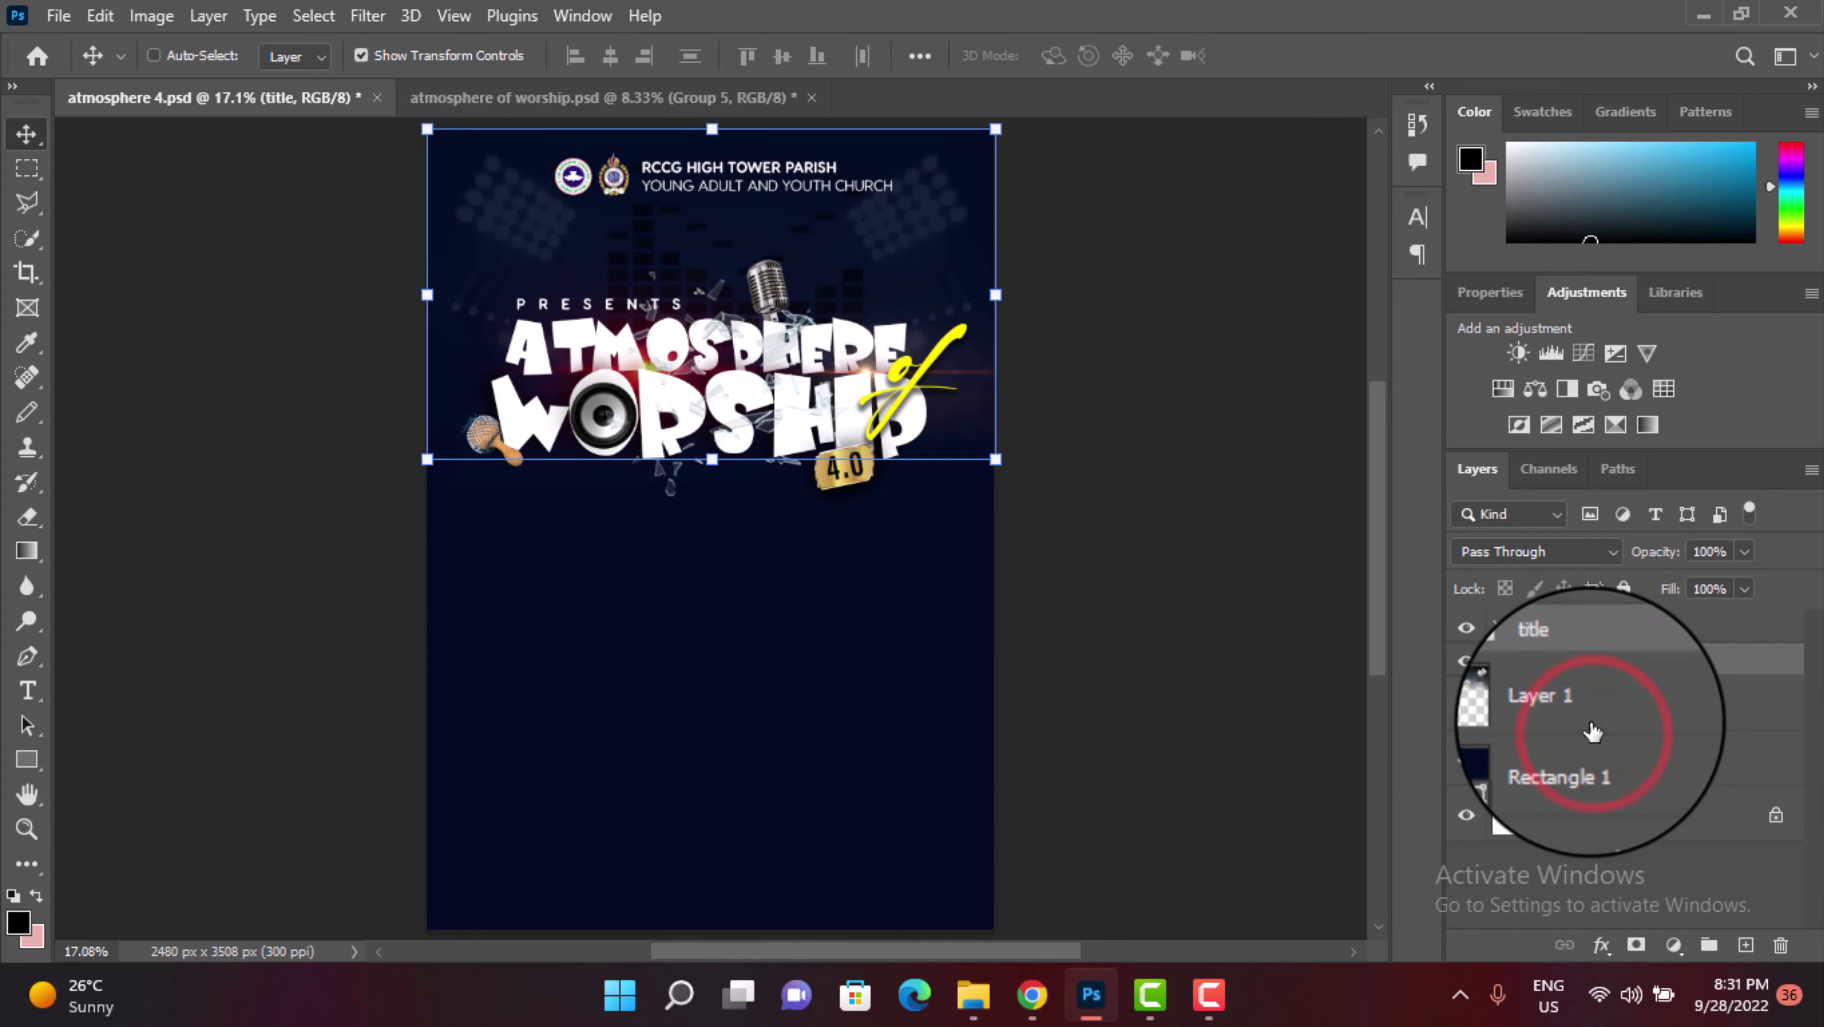
key(ctrl+j)
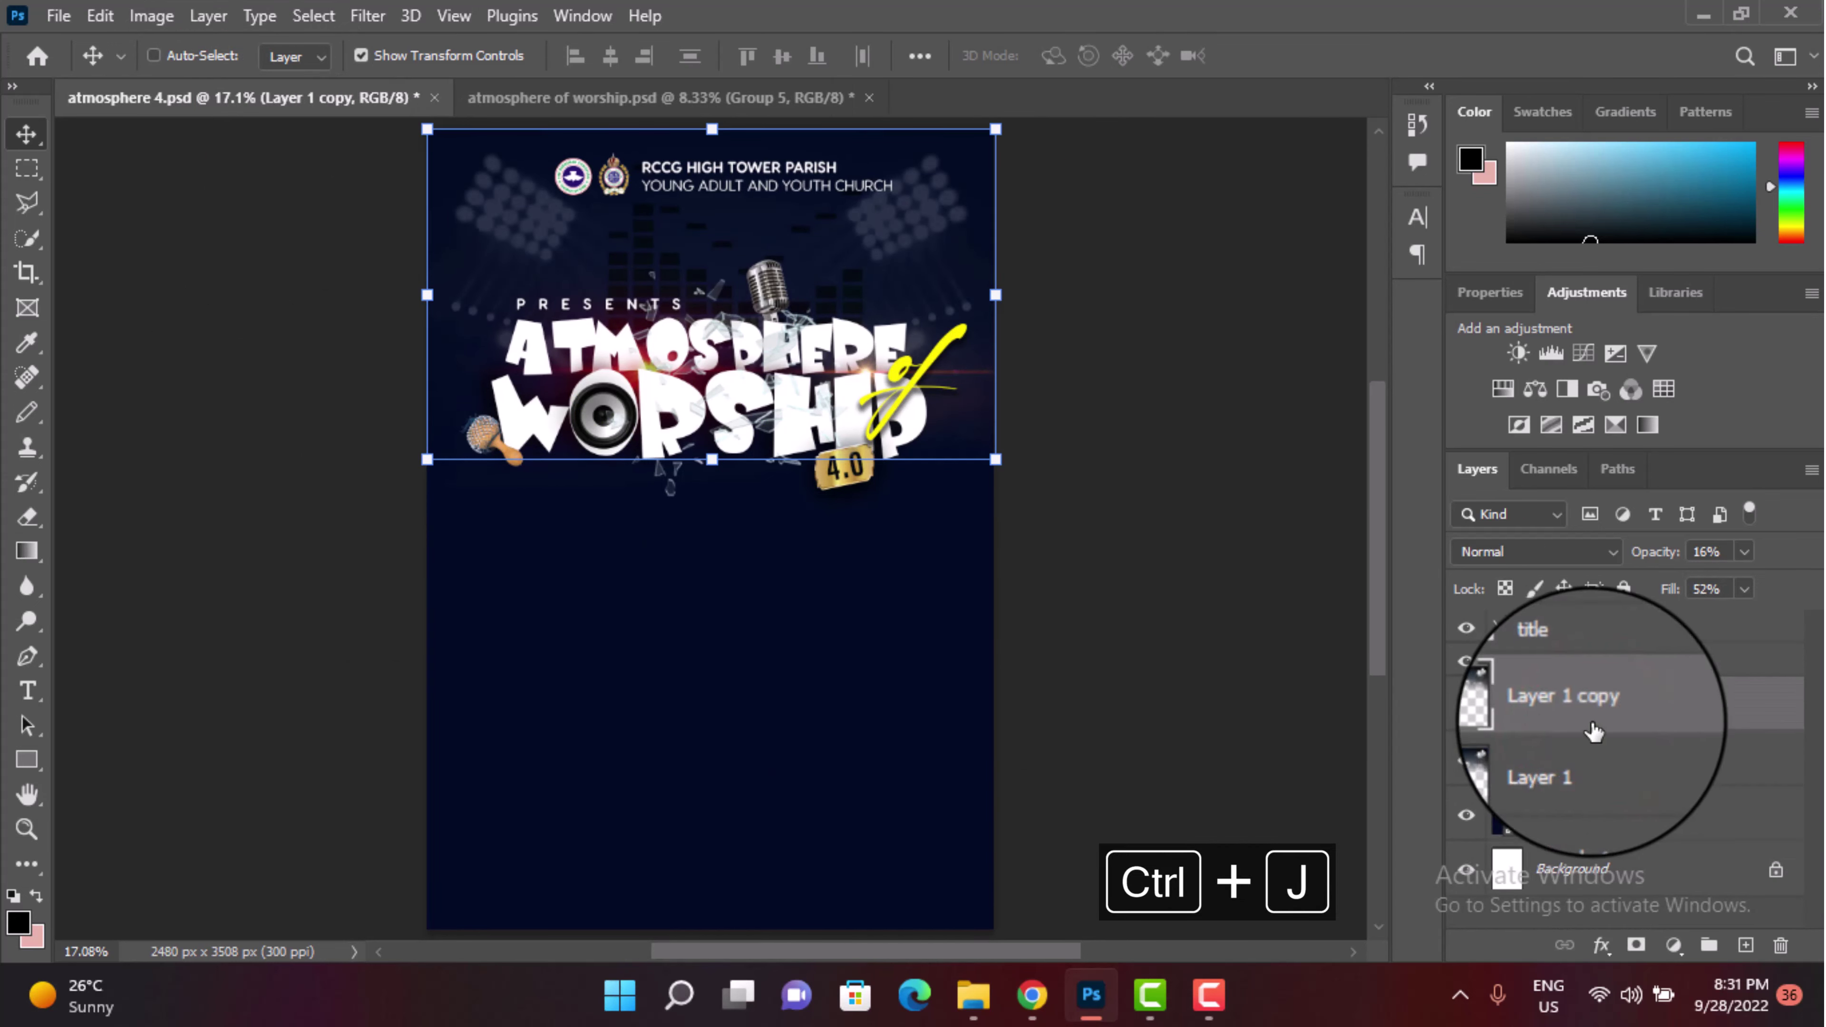
mouse_move(933, 205)
mouse_down()
mouse_move(906, 691)
mouse_move(925, 694)
mouse_up()
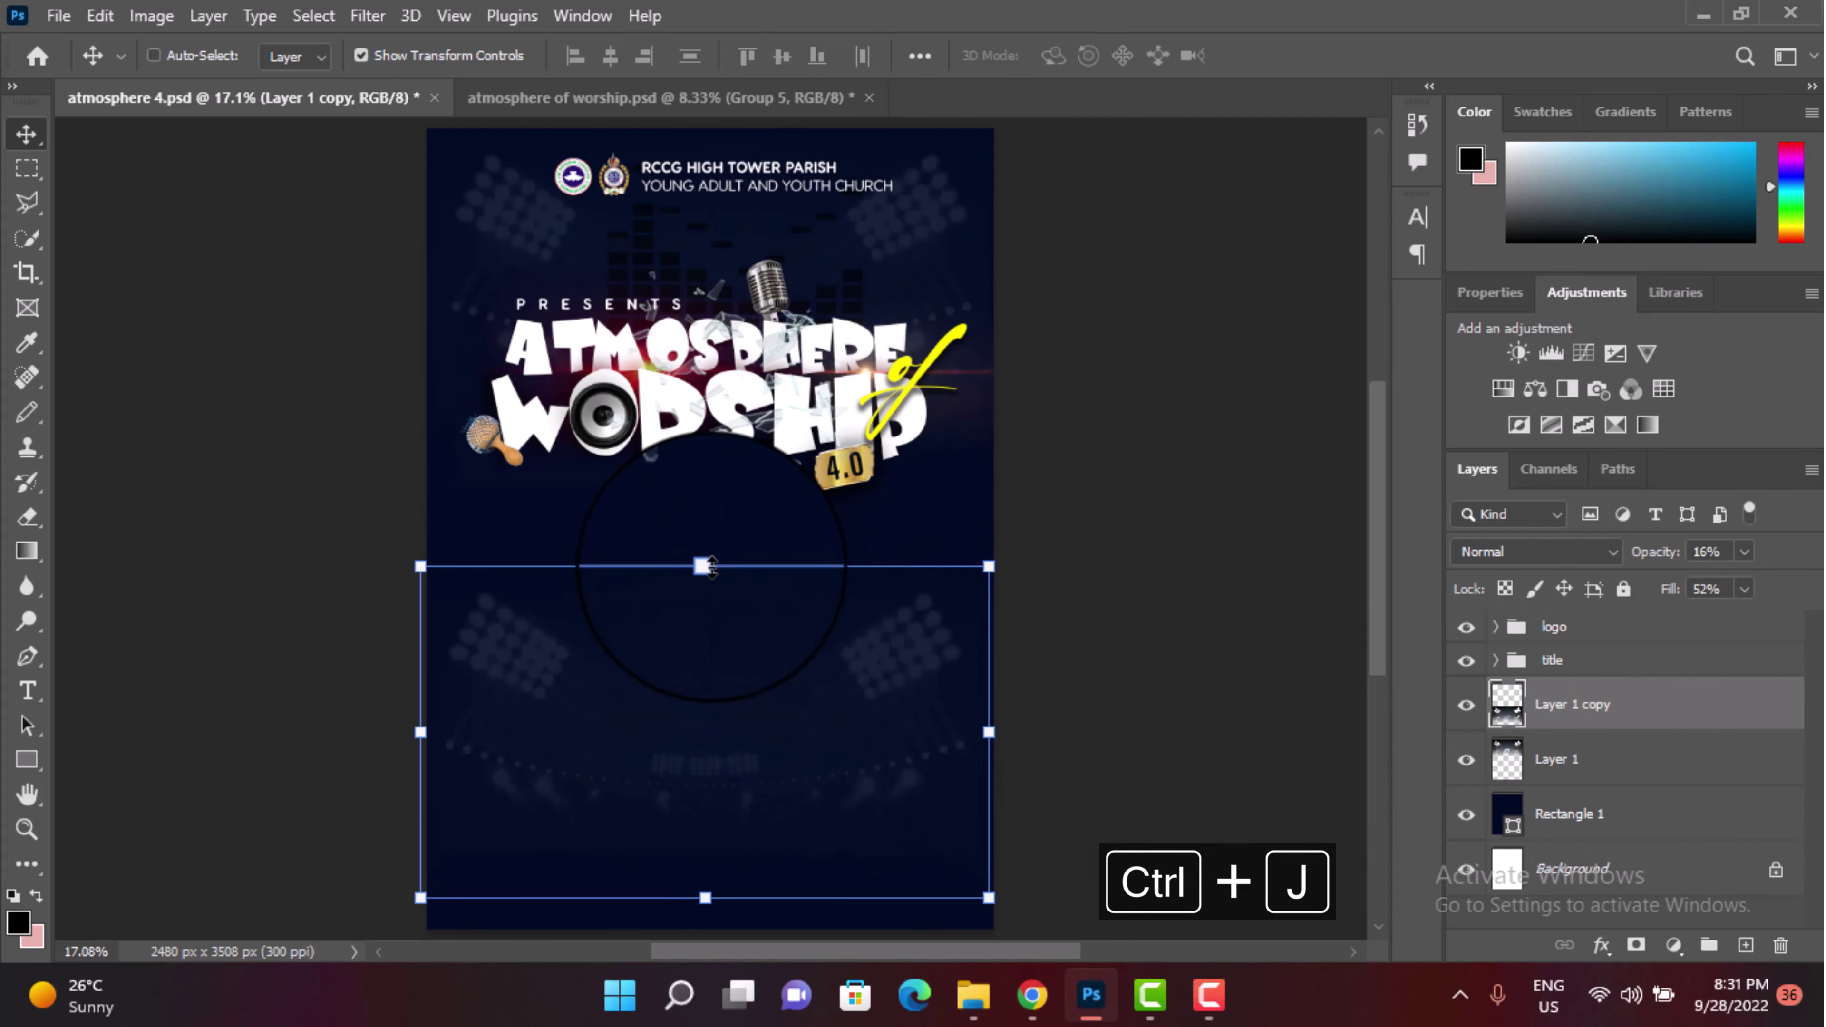
drag(705, 566, 705, 317)
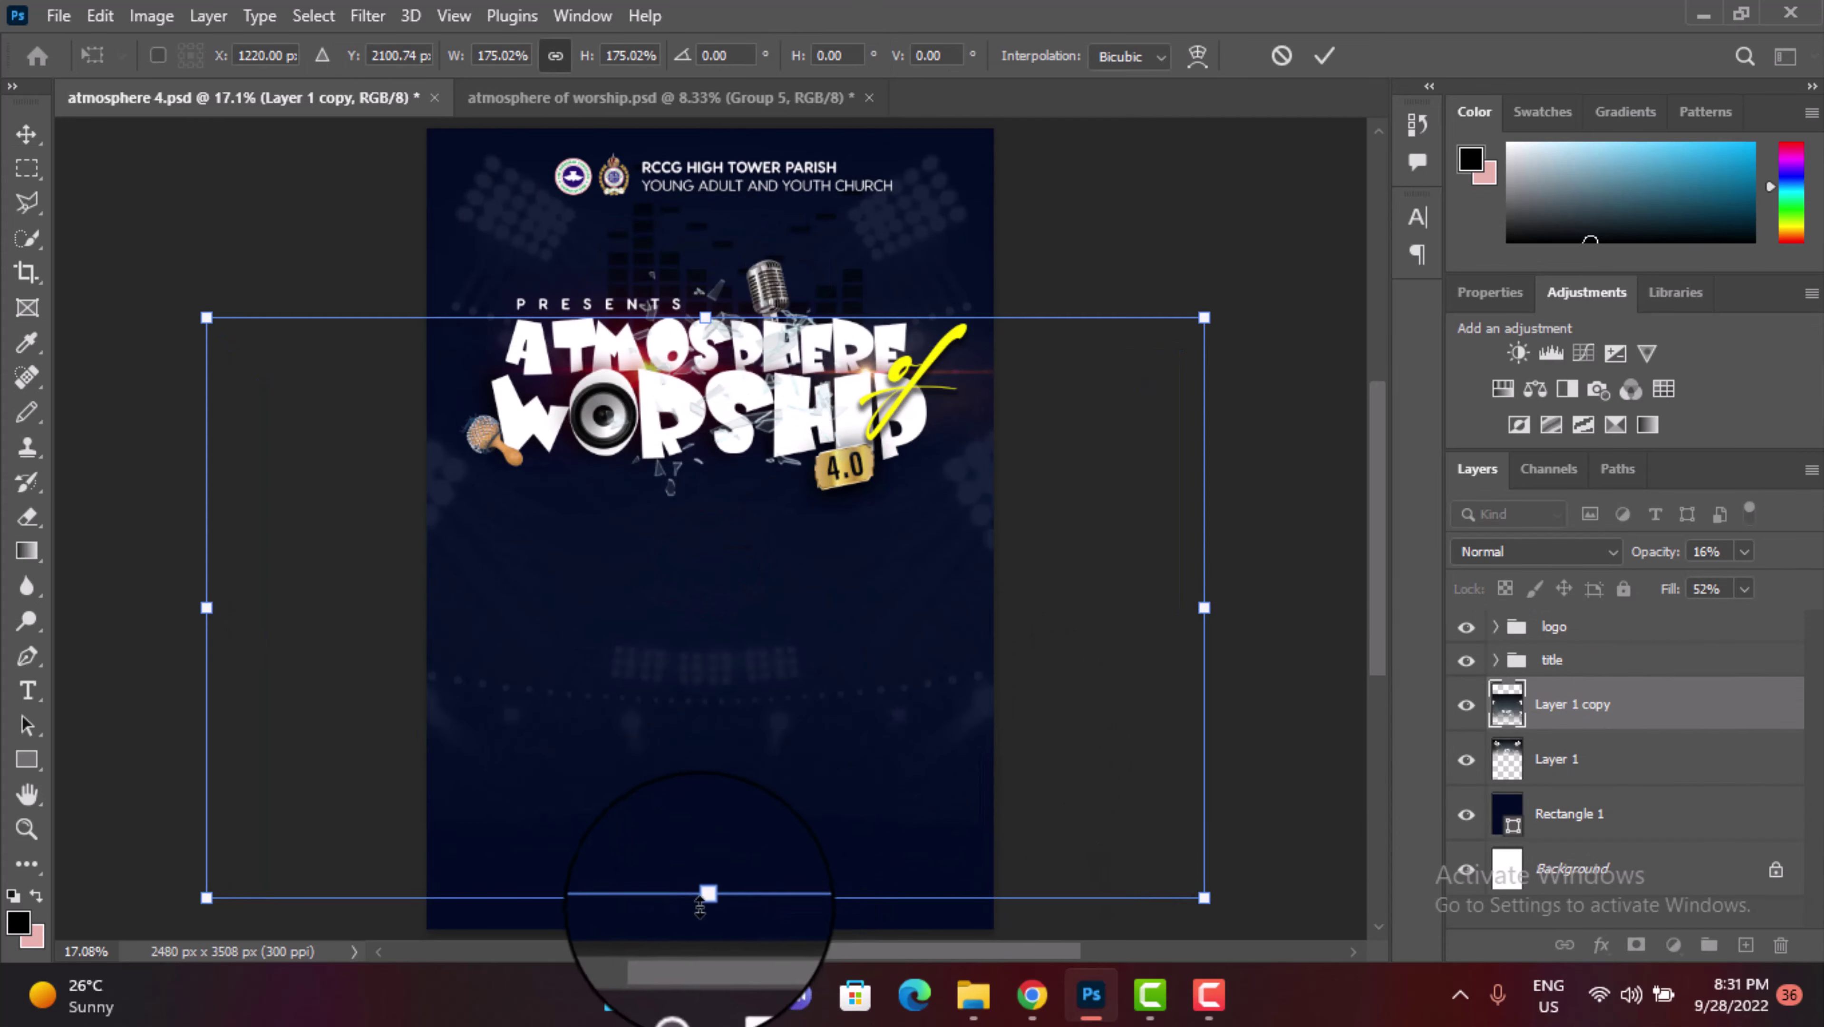
drag(708, 894, 705, 928)
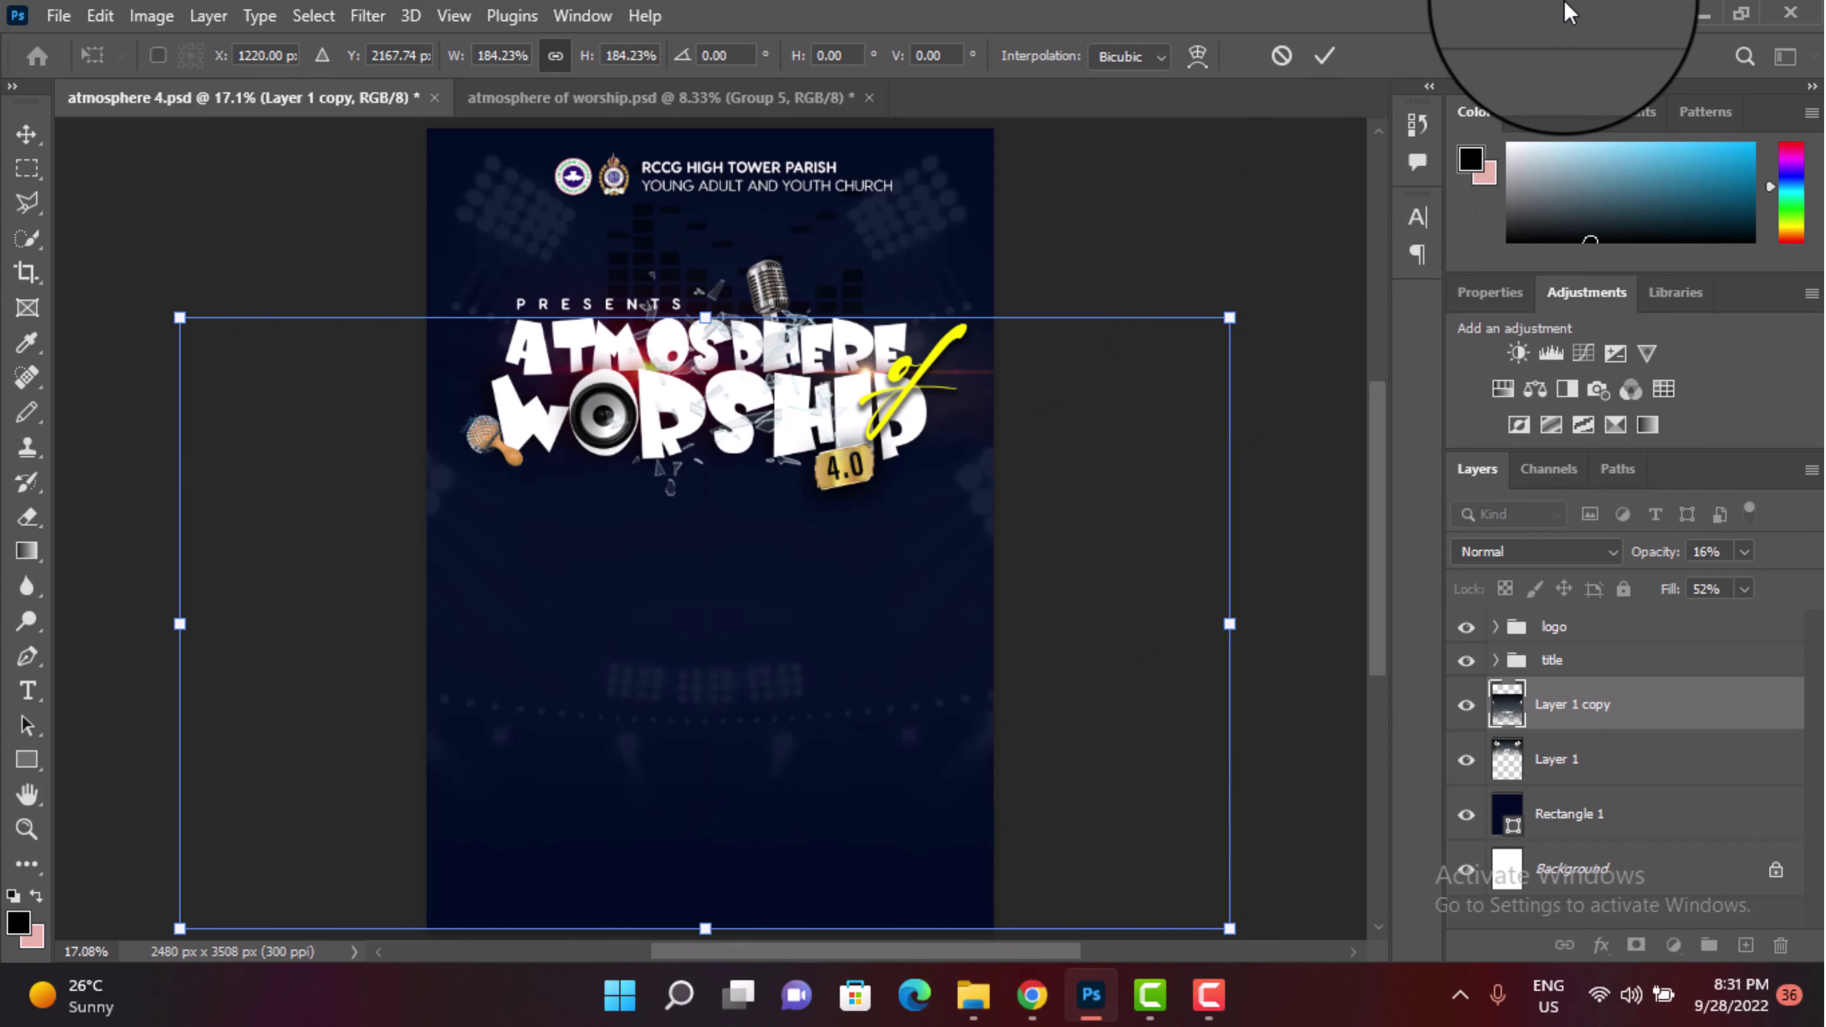
click(1324, 56)
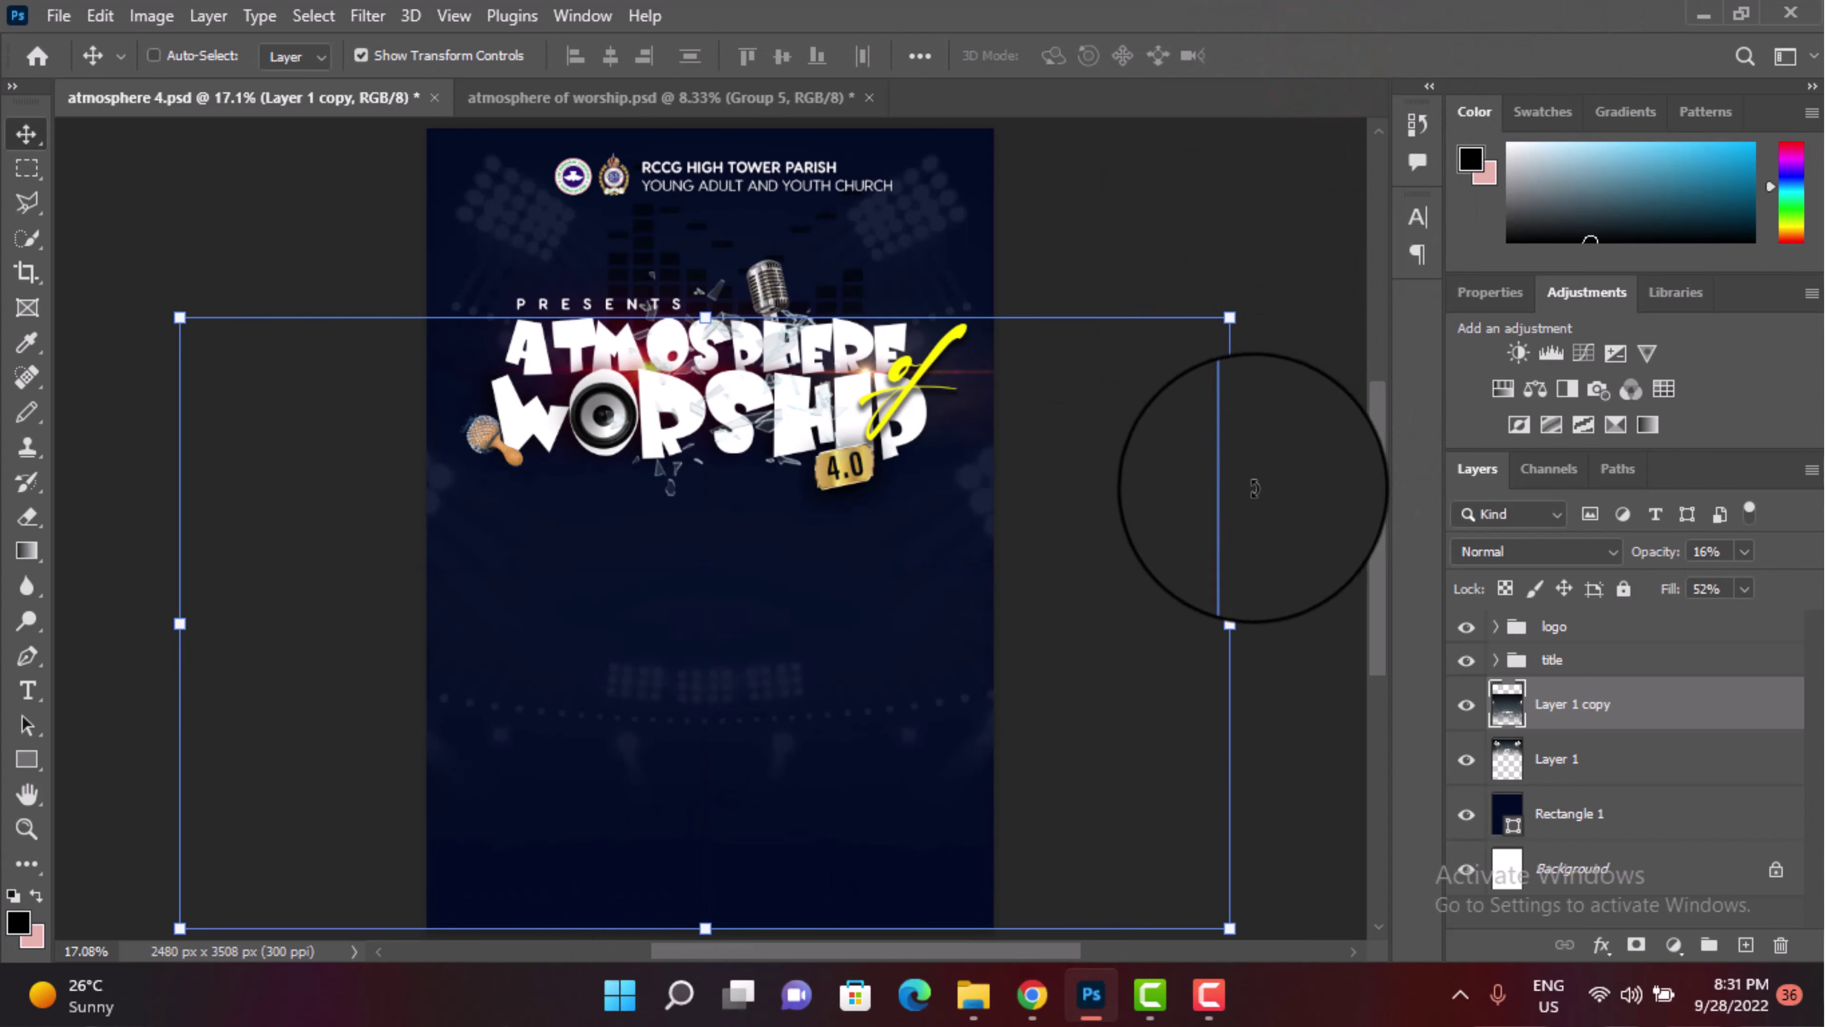
click(1121, 228)
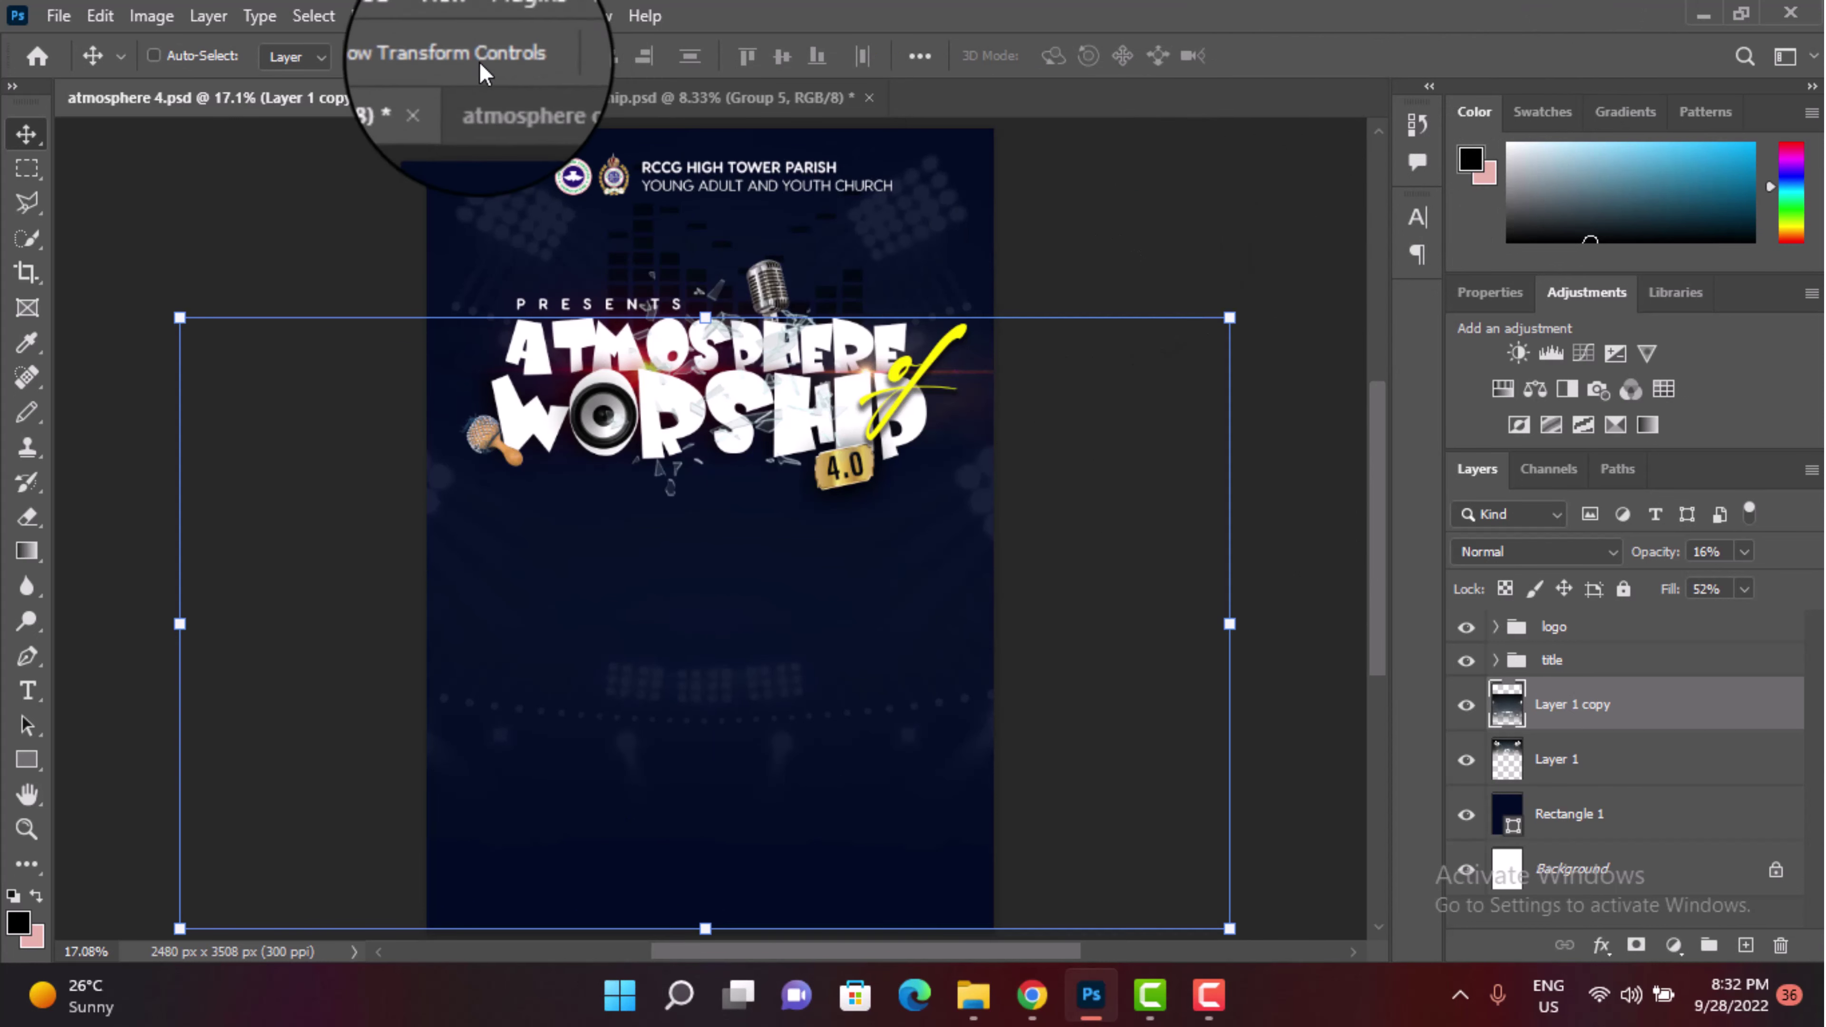
click(543, 97)
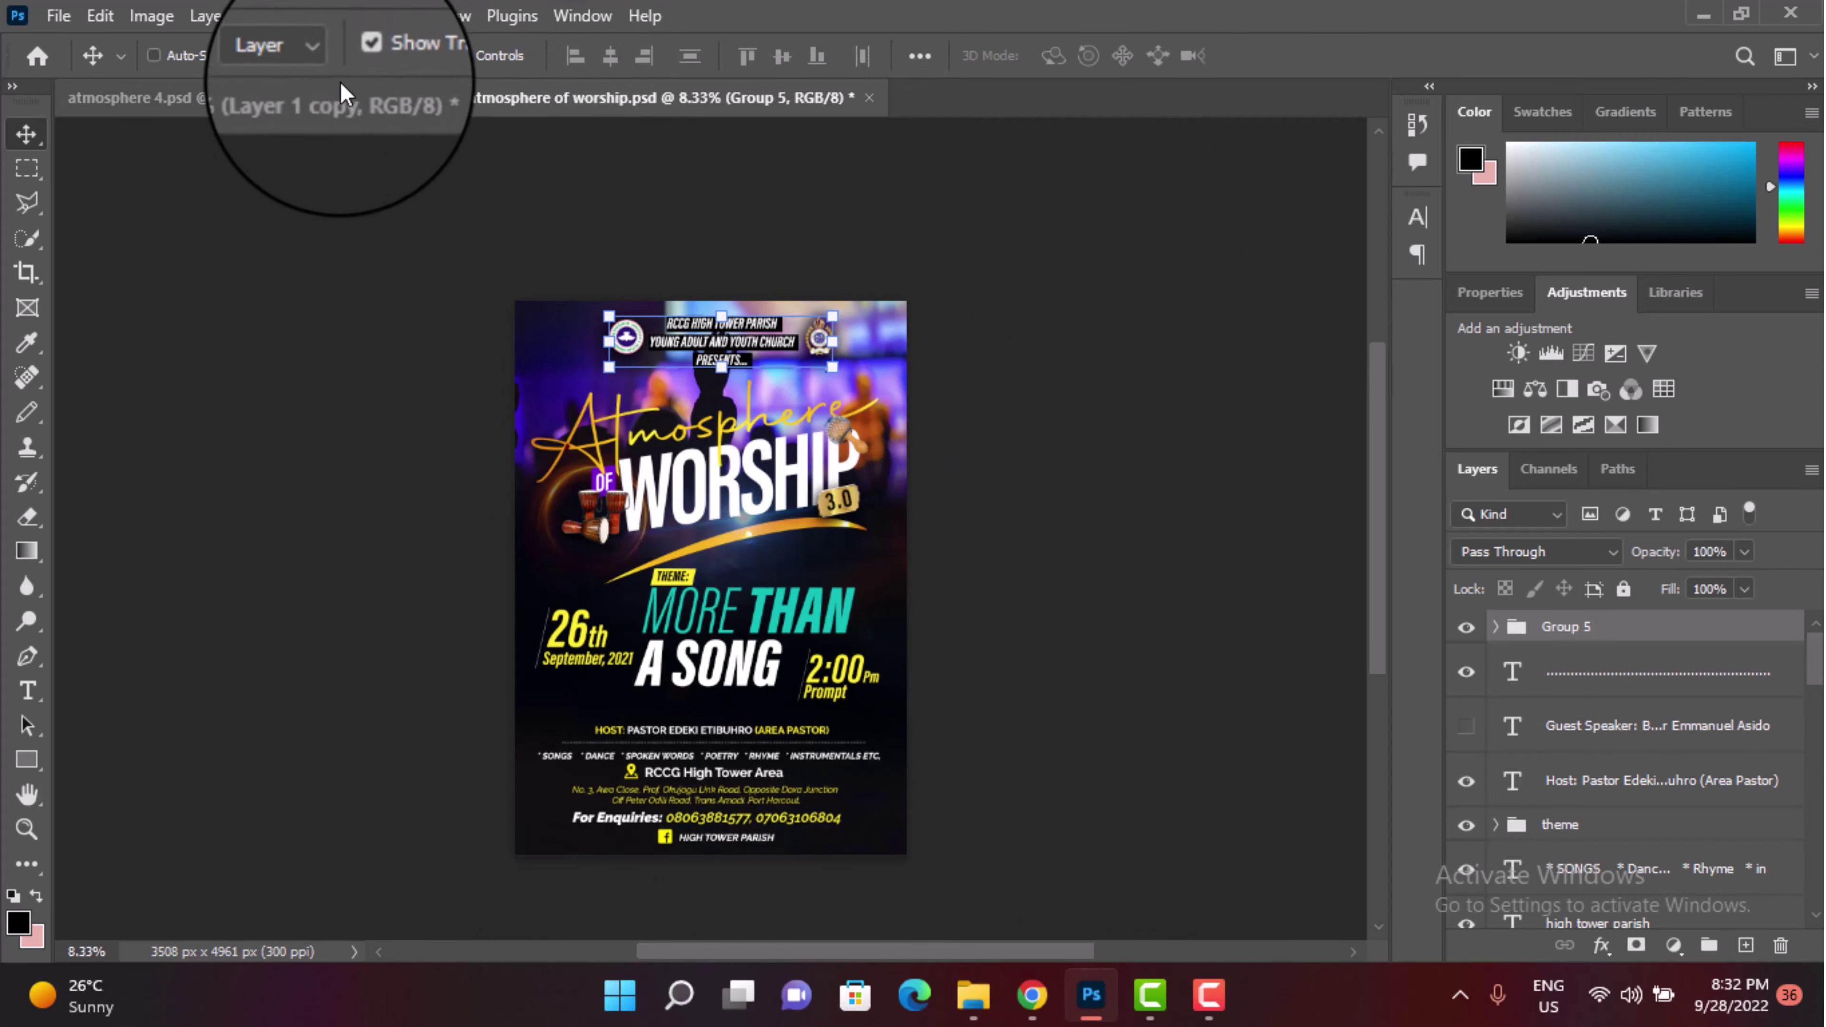
click(332, 97)
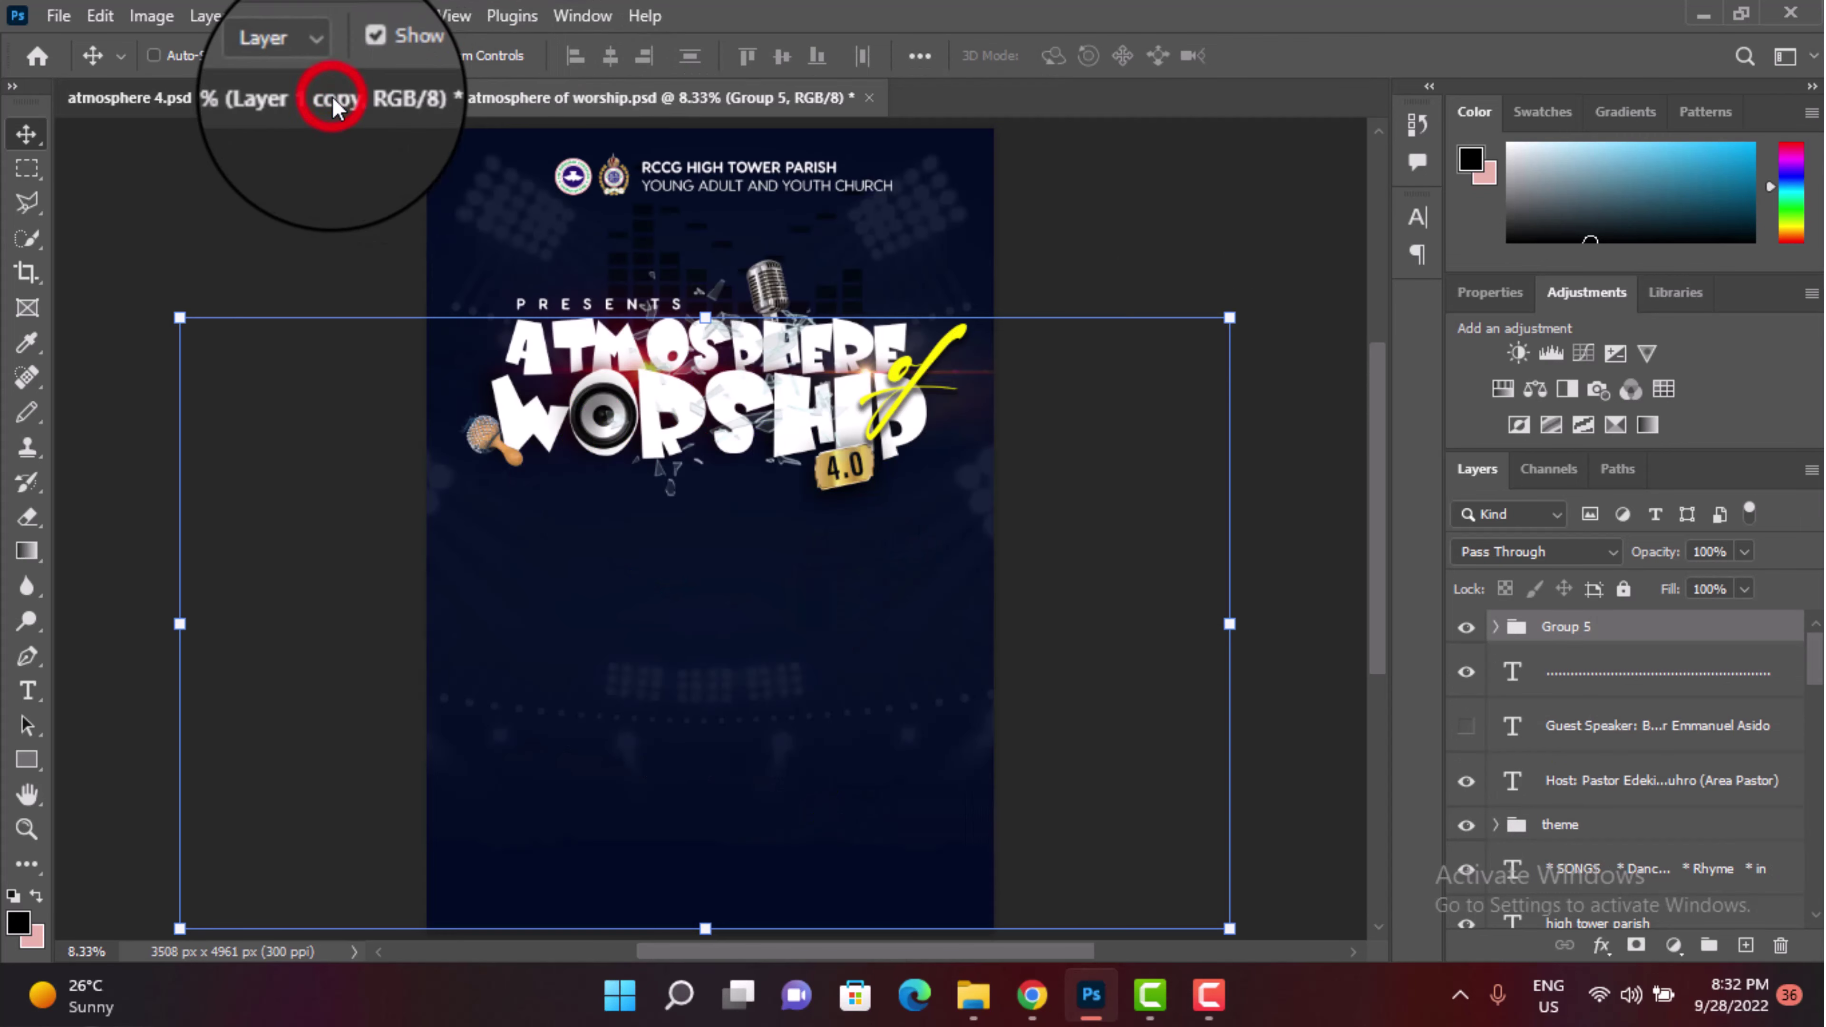
click(1054, 531)
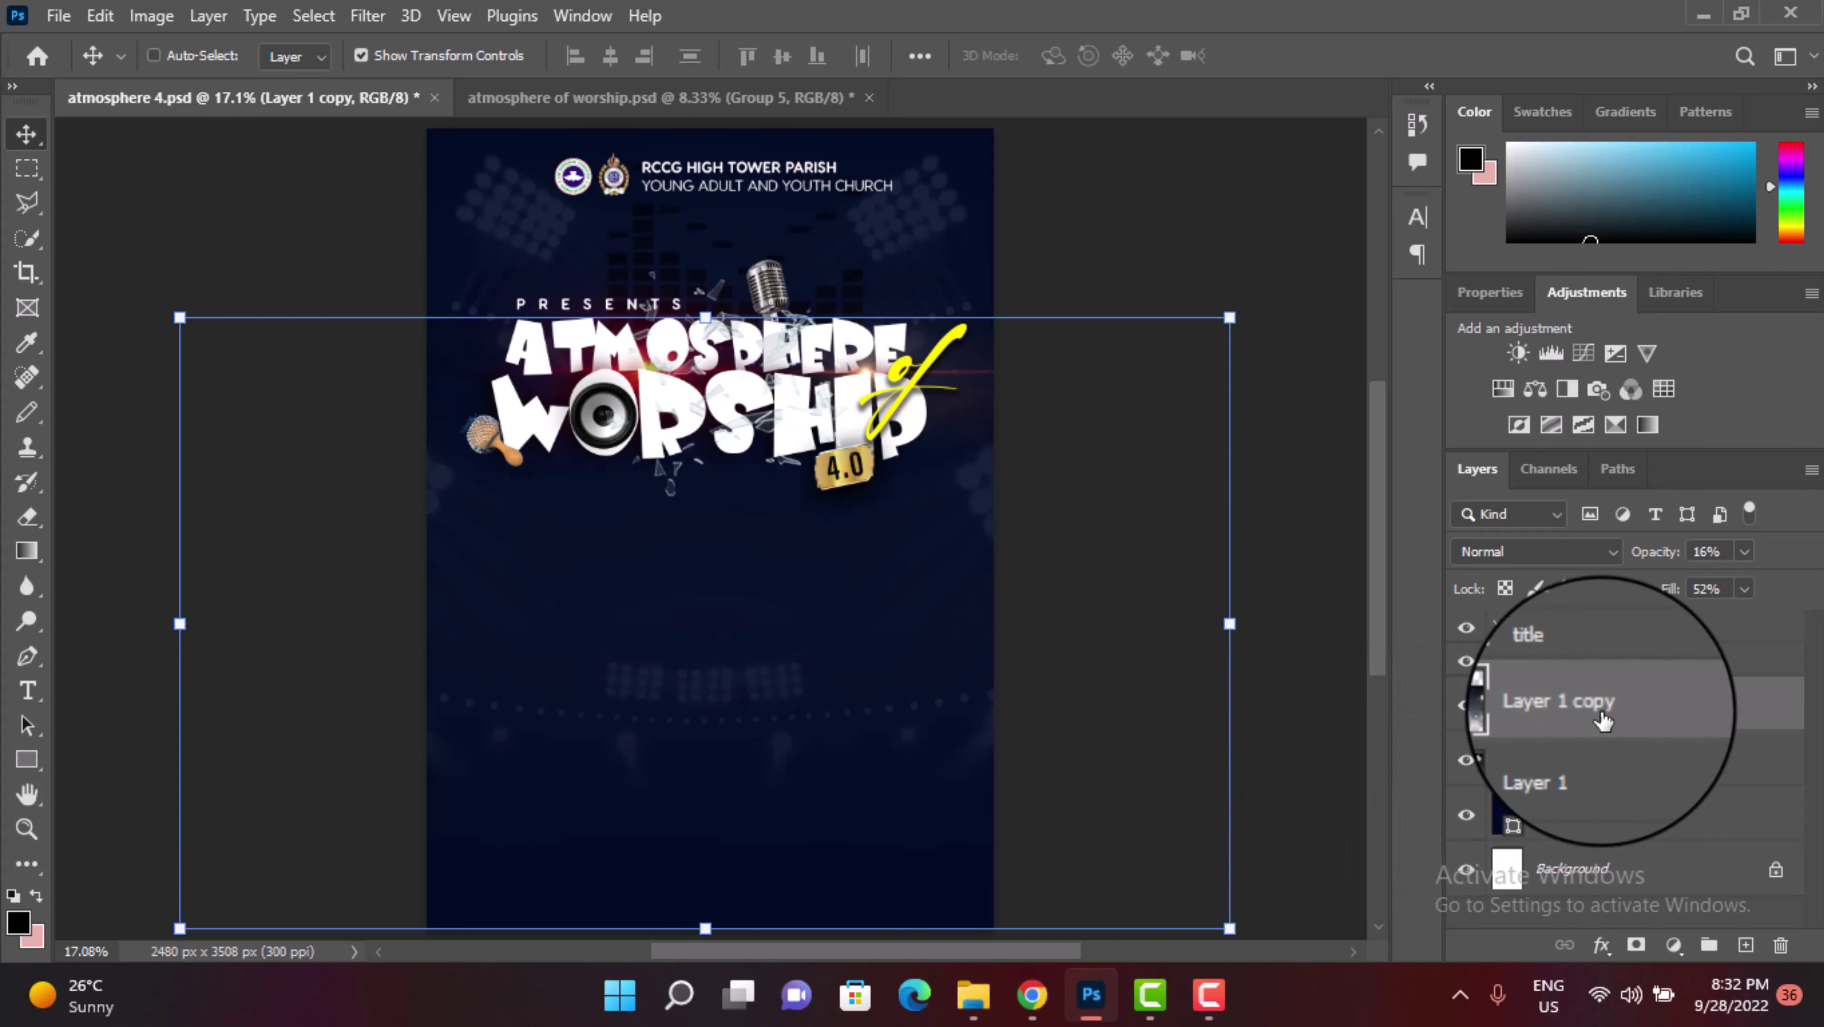
Step: Start a new text box in the lower half and reset the Special text's tracking to 0
click(1618, 626)
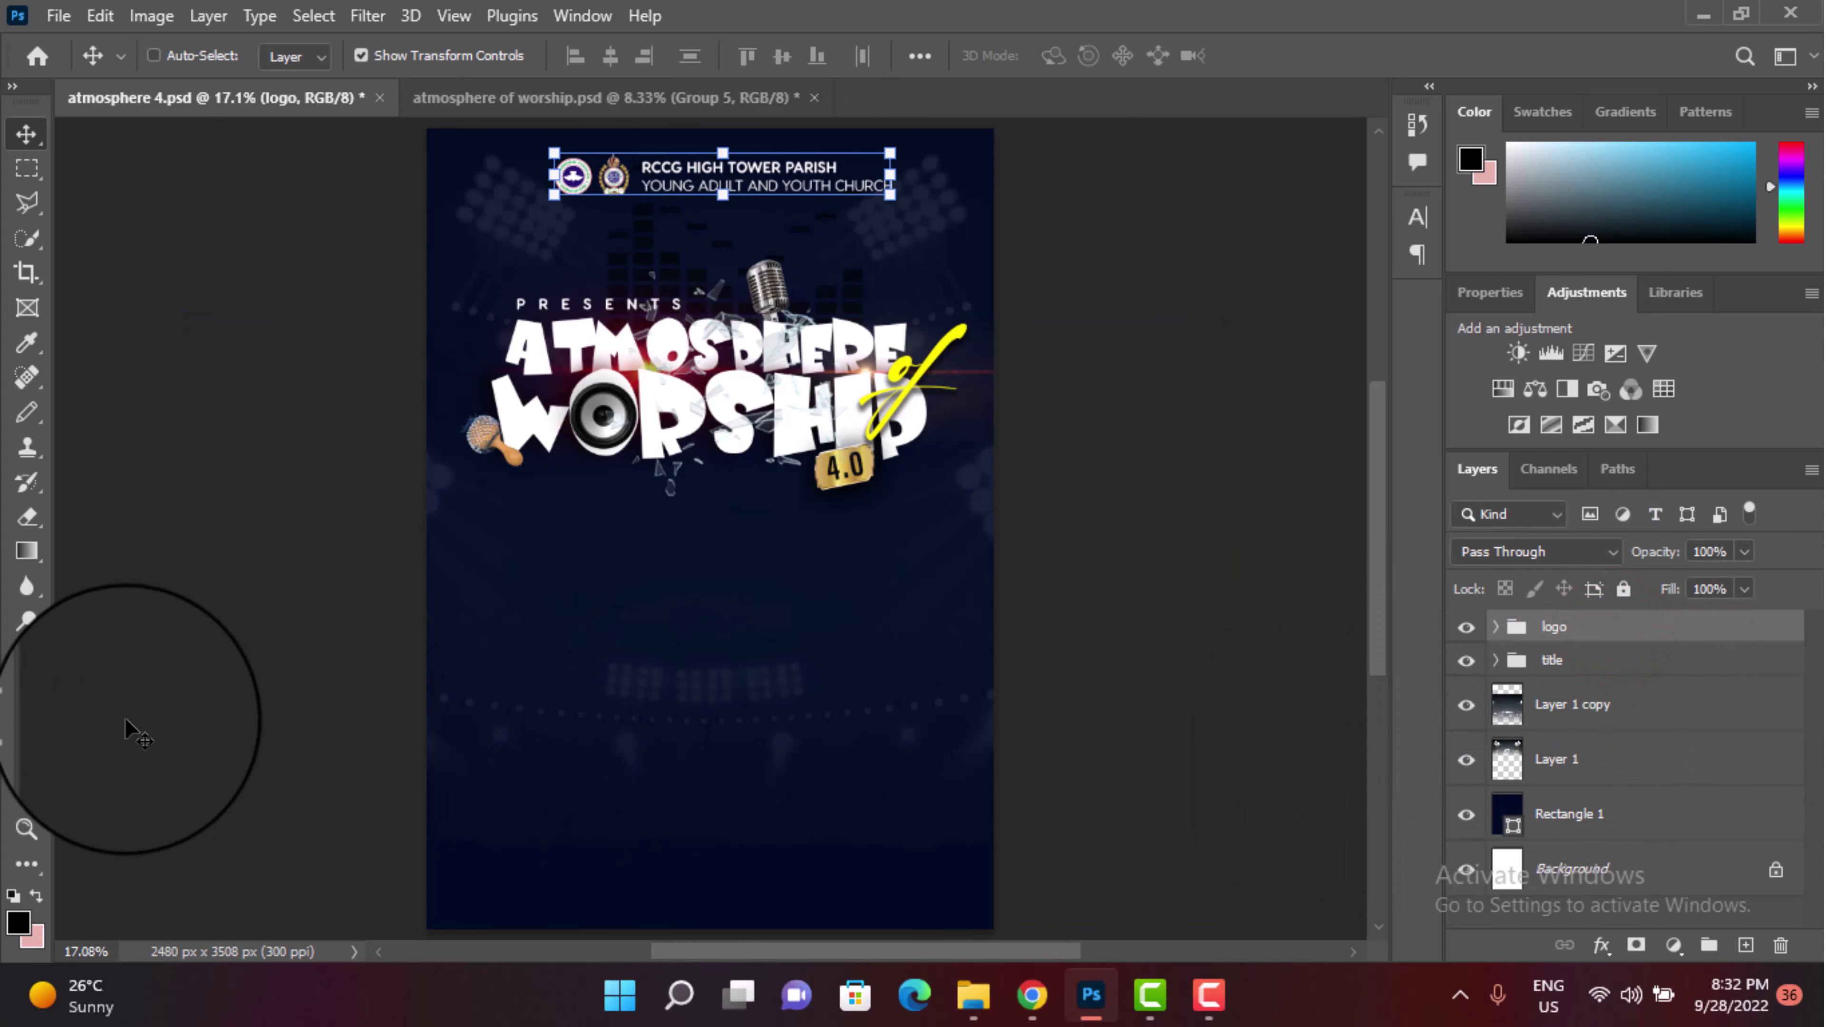
click(27, 690)
click(609, 678)
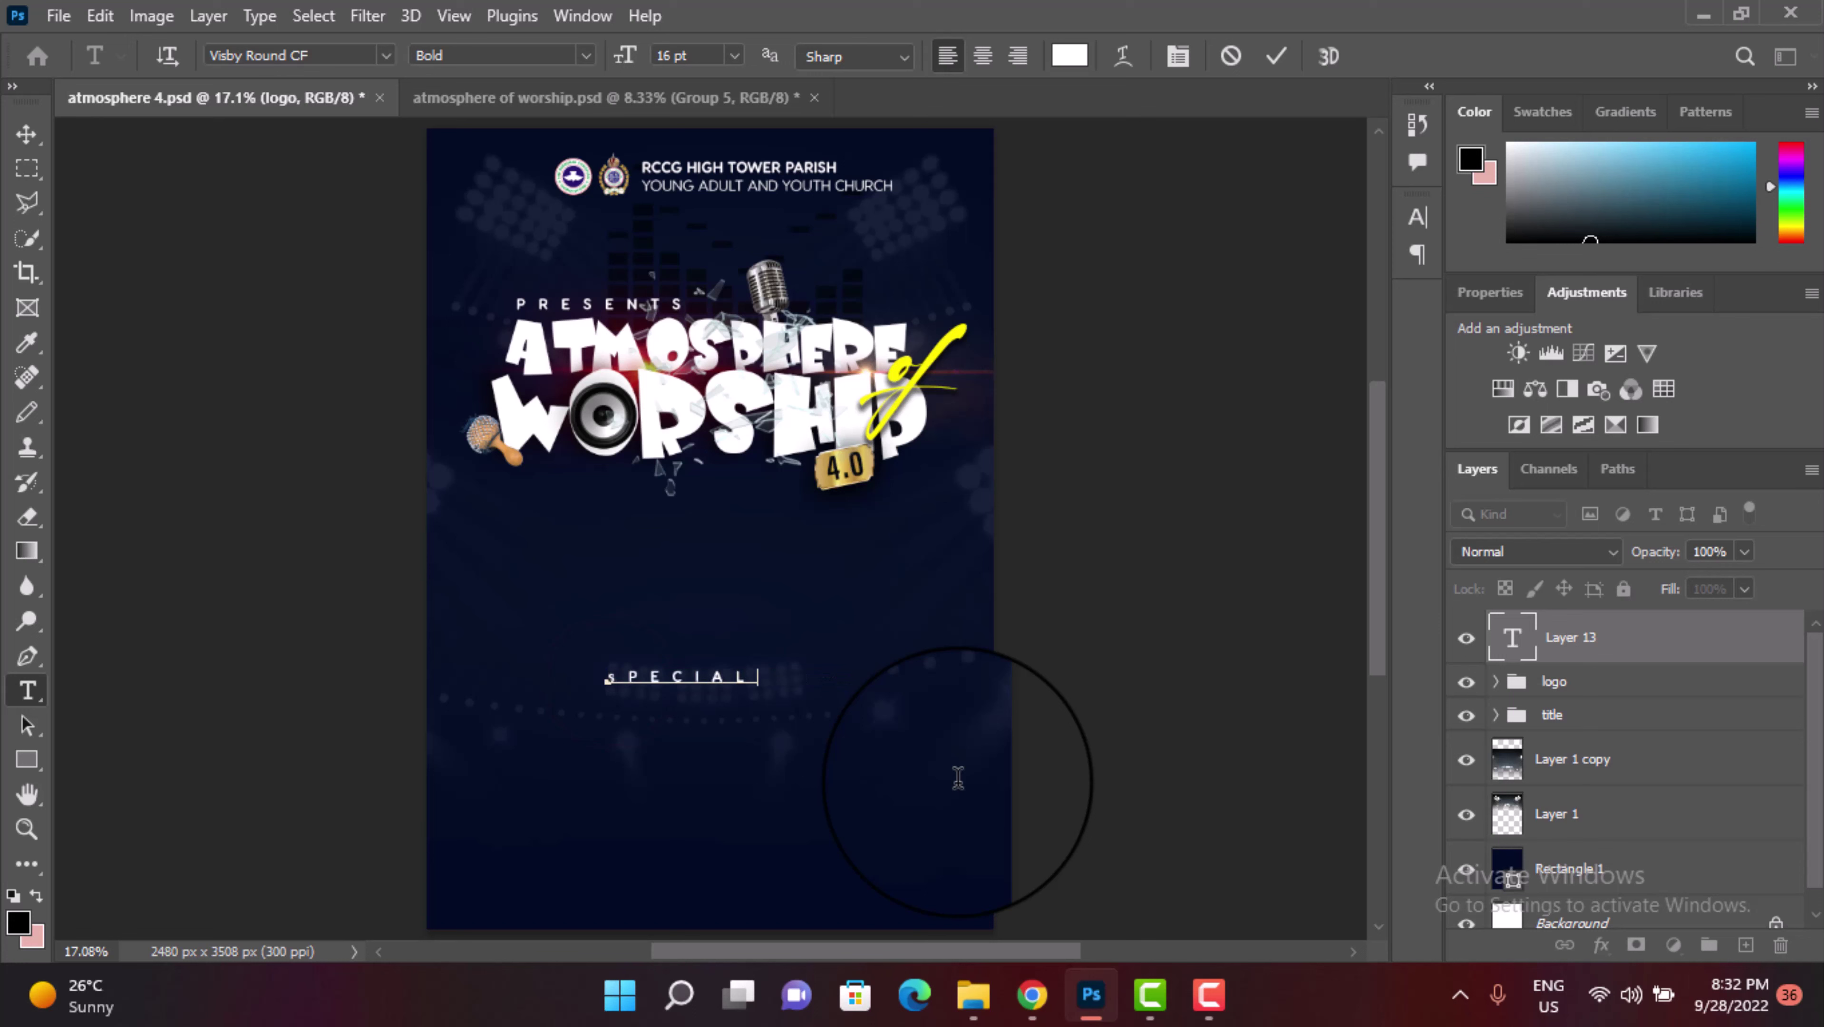
key(ctrl+a)
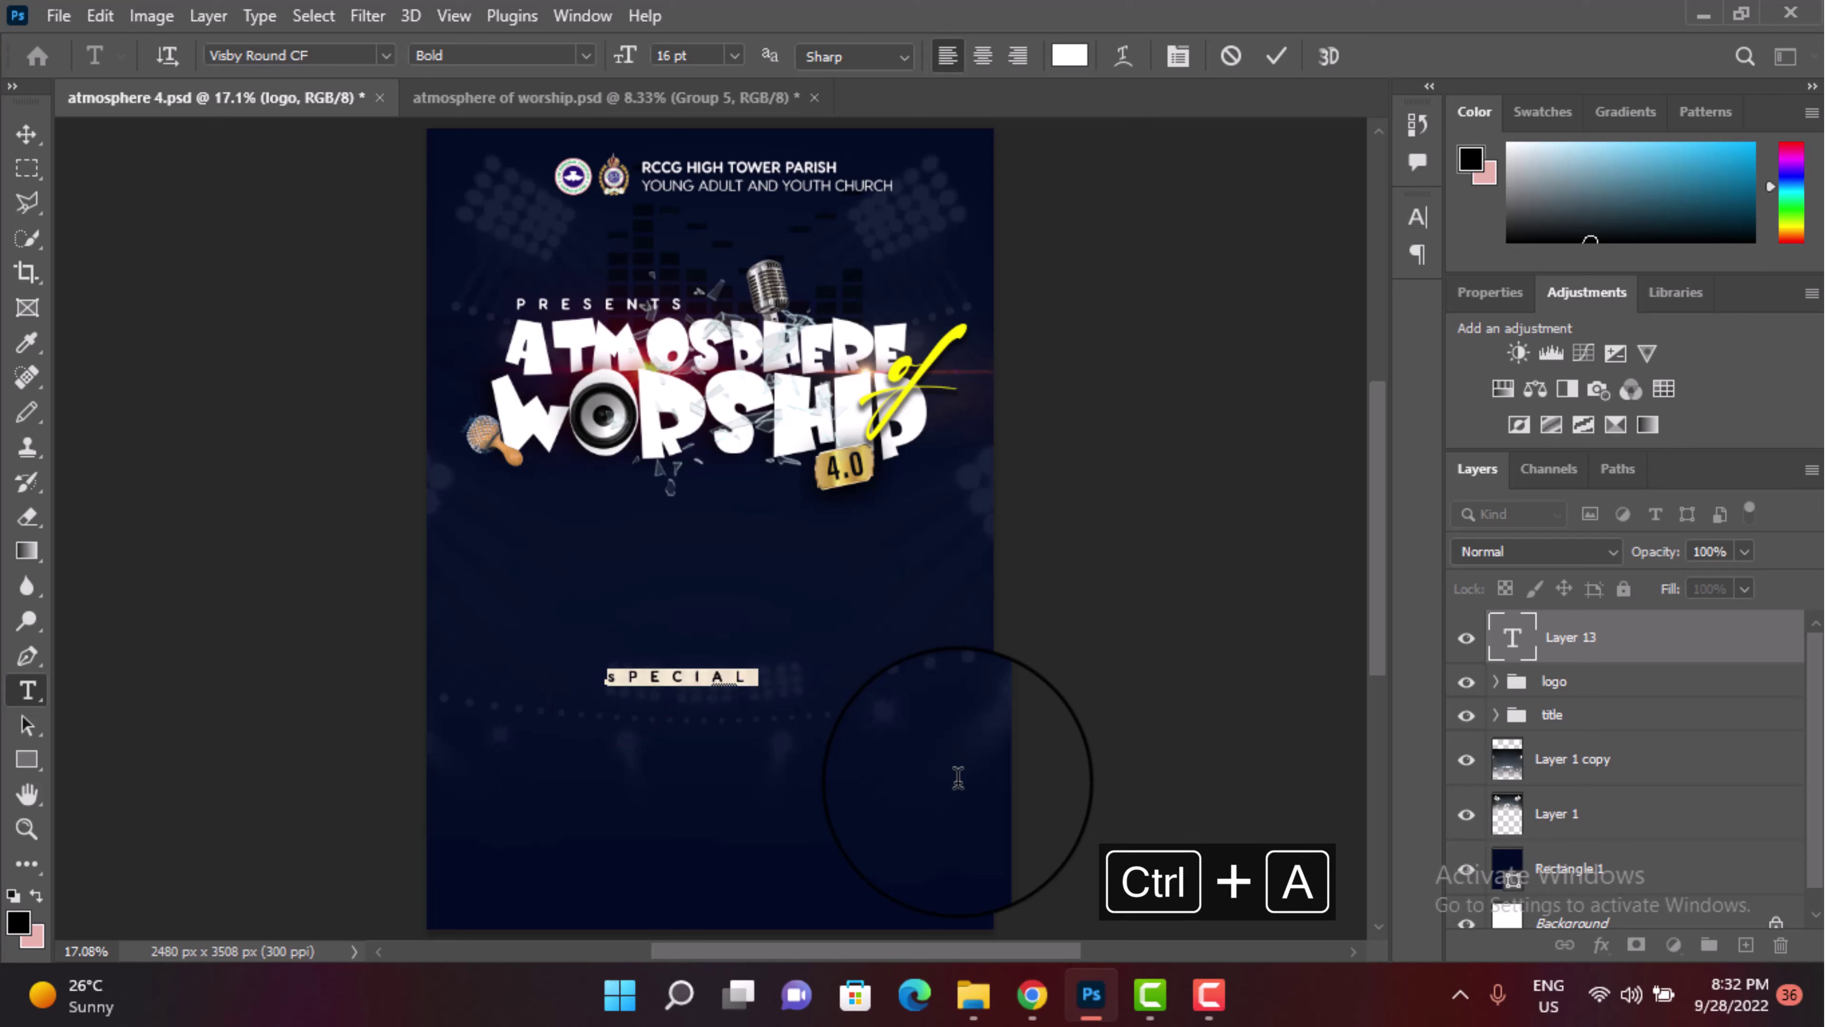
key(BackSpace)
text(Special)
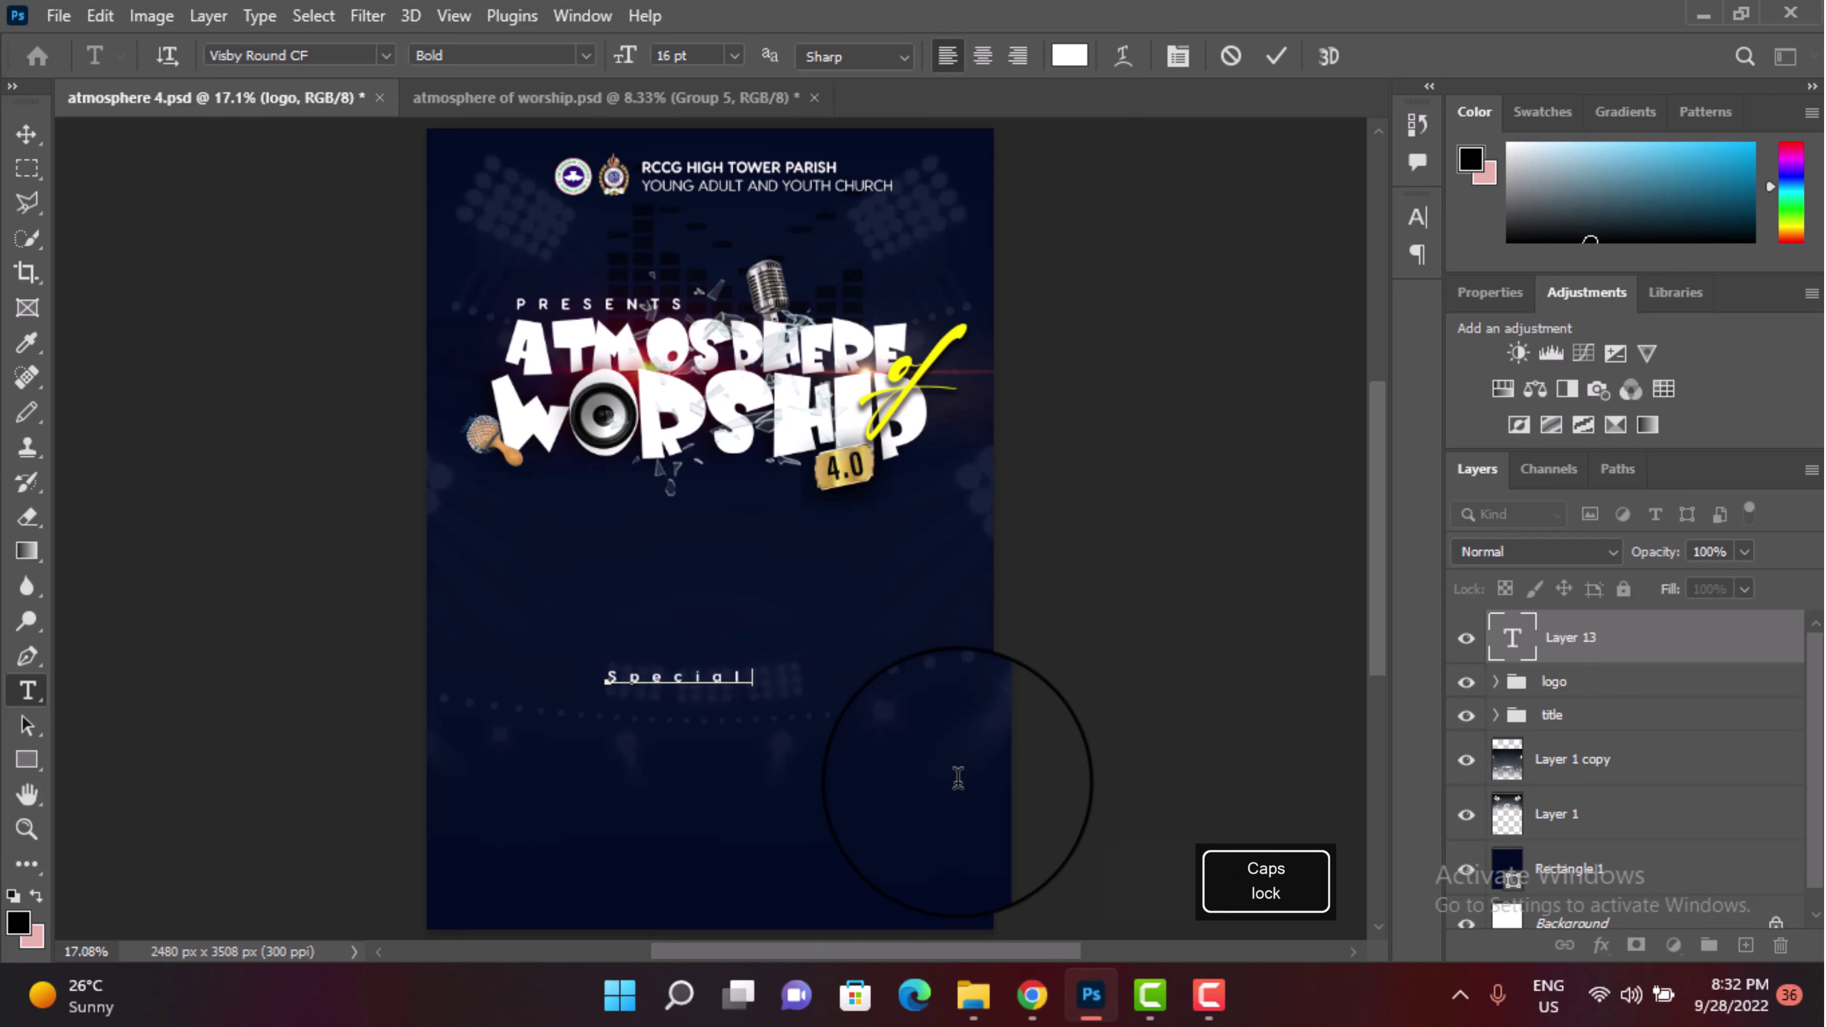
key(ctrl+a)
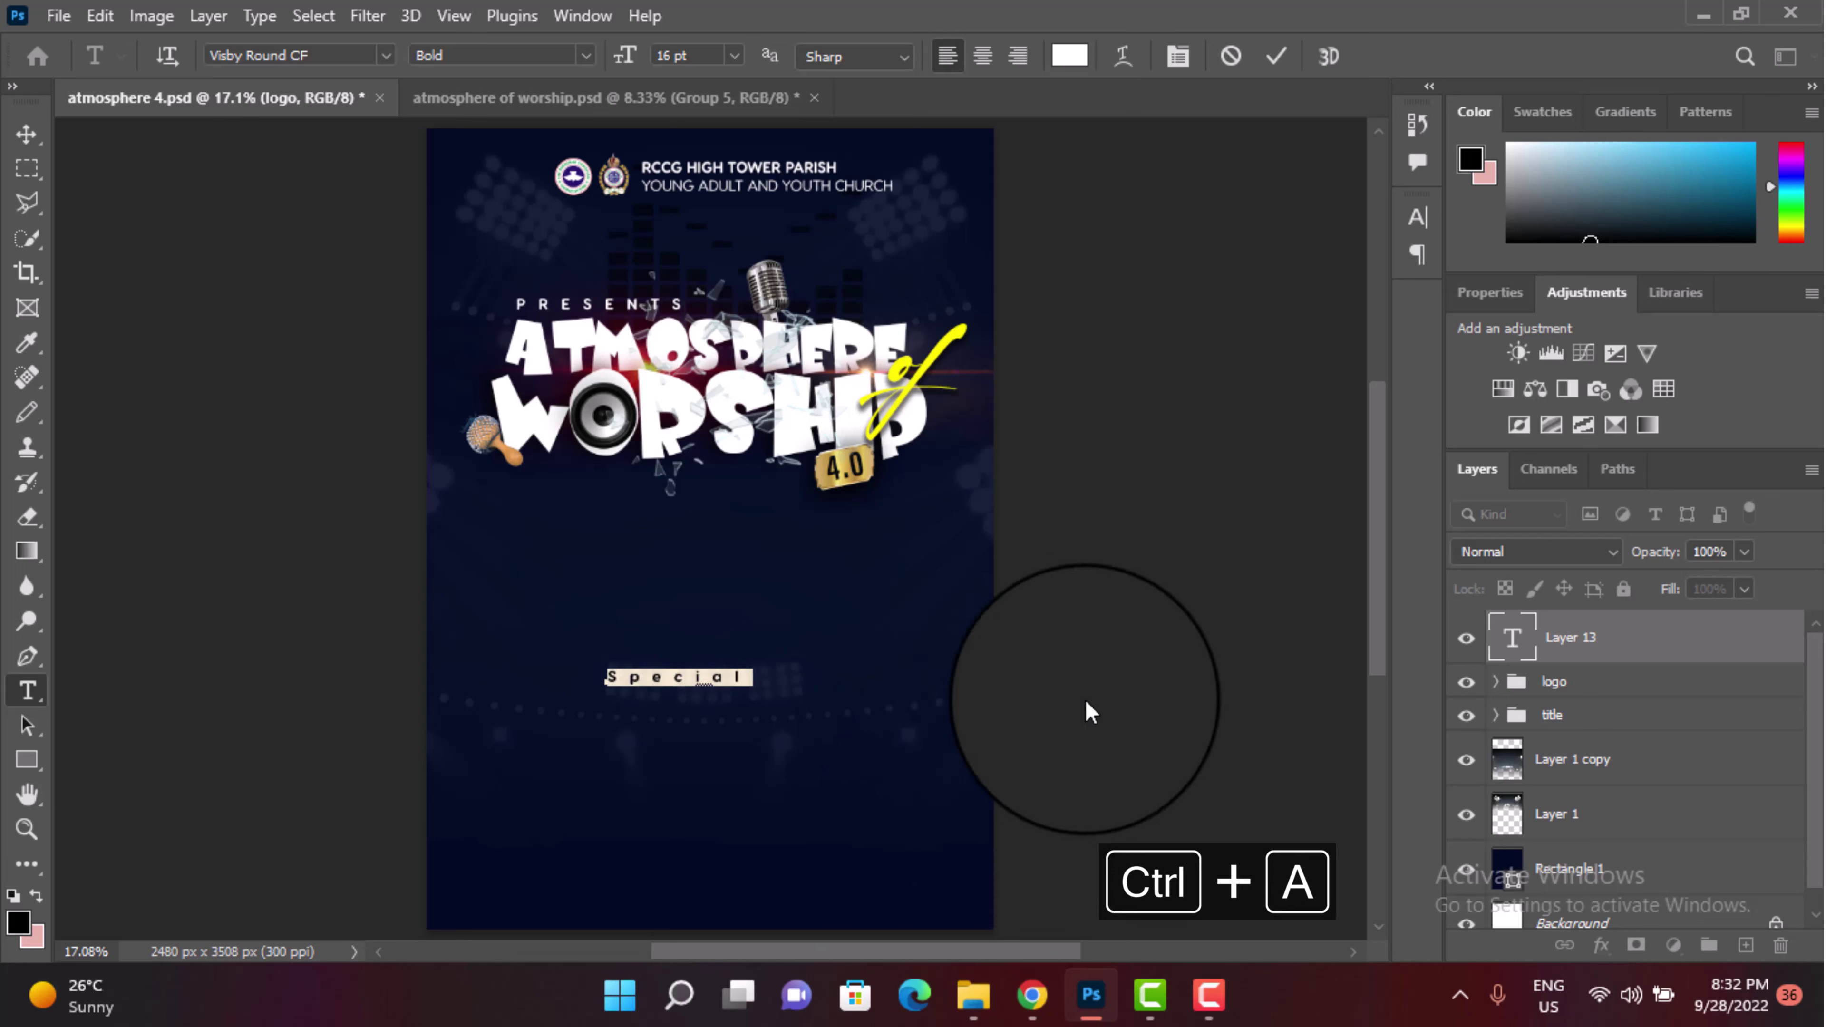
click(1417, 216)
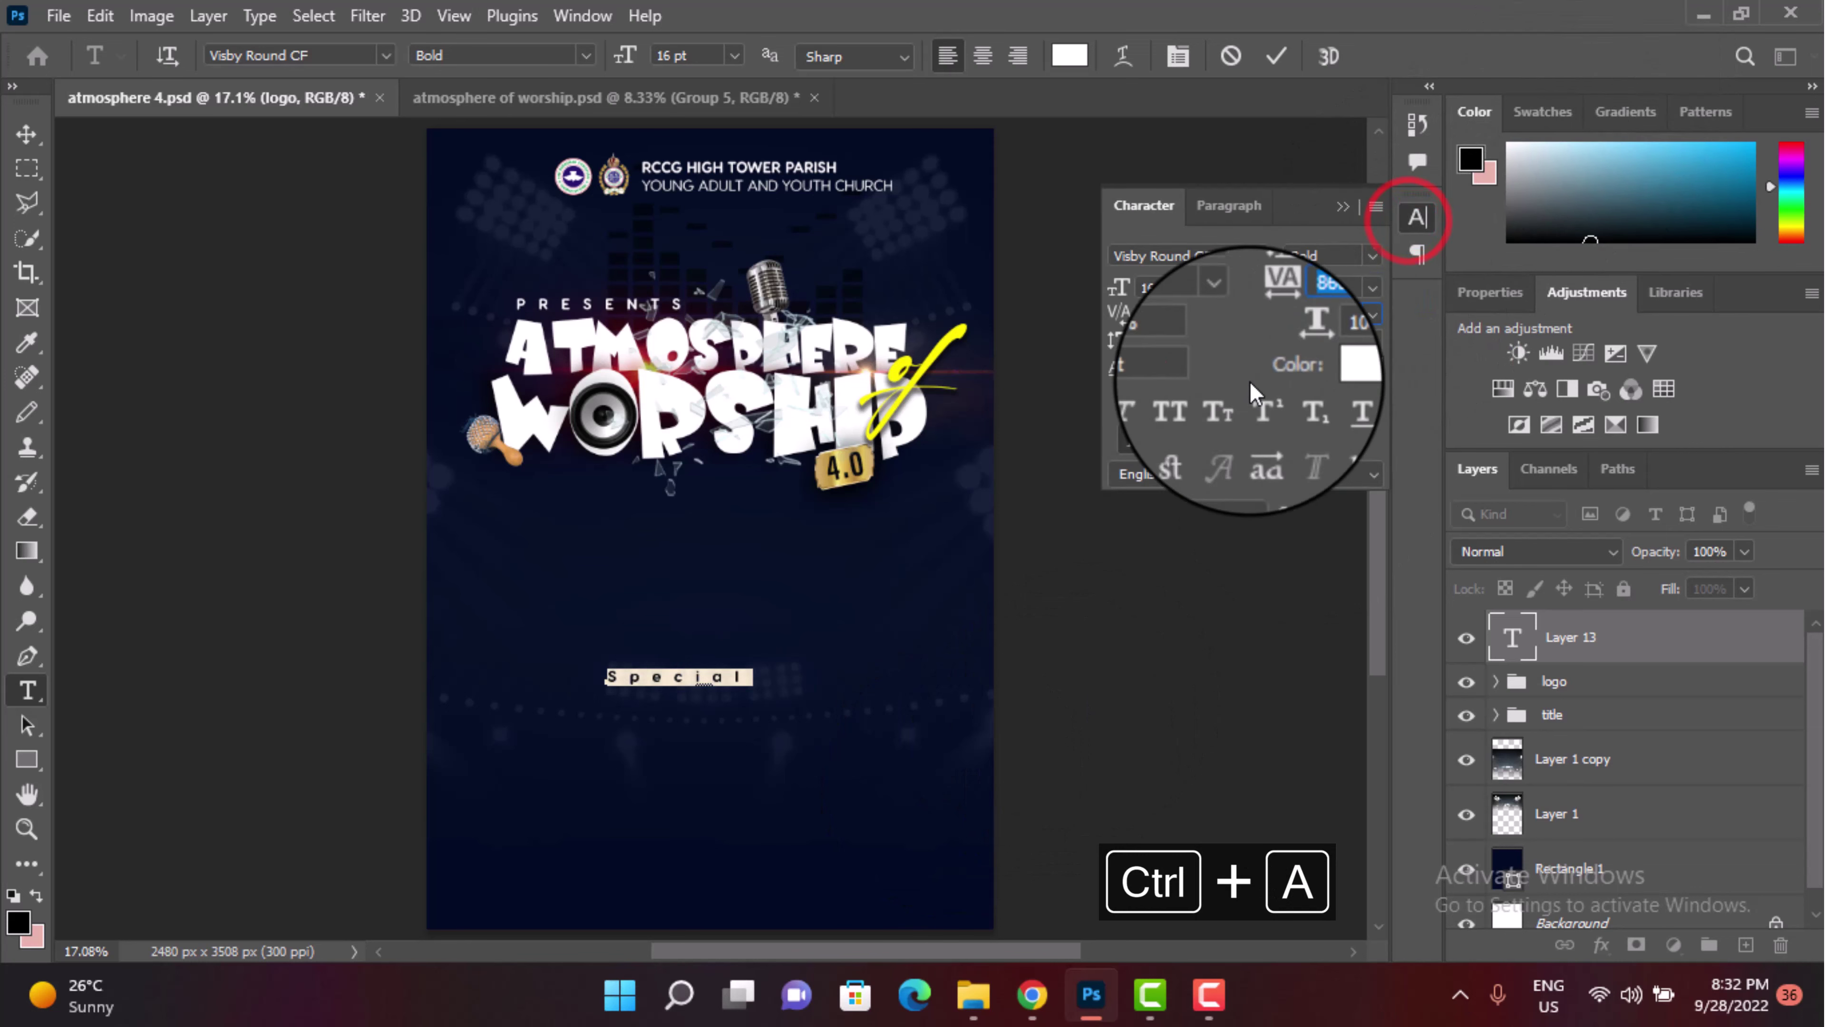
click(1262, 320)
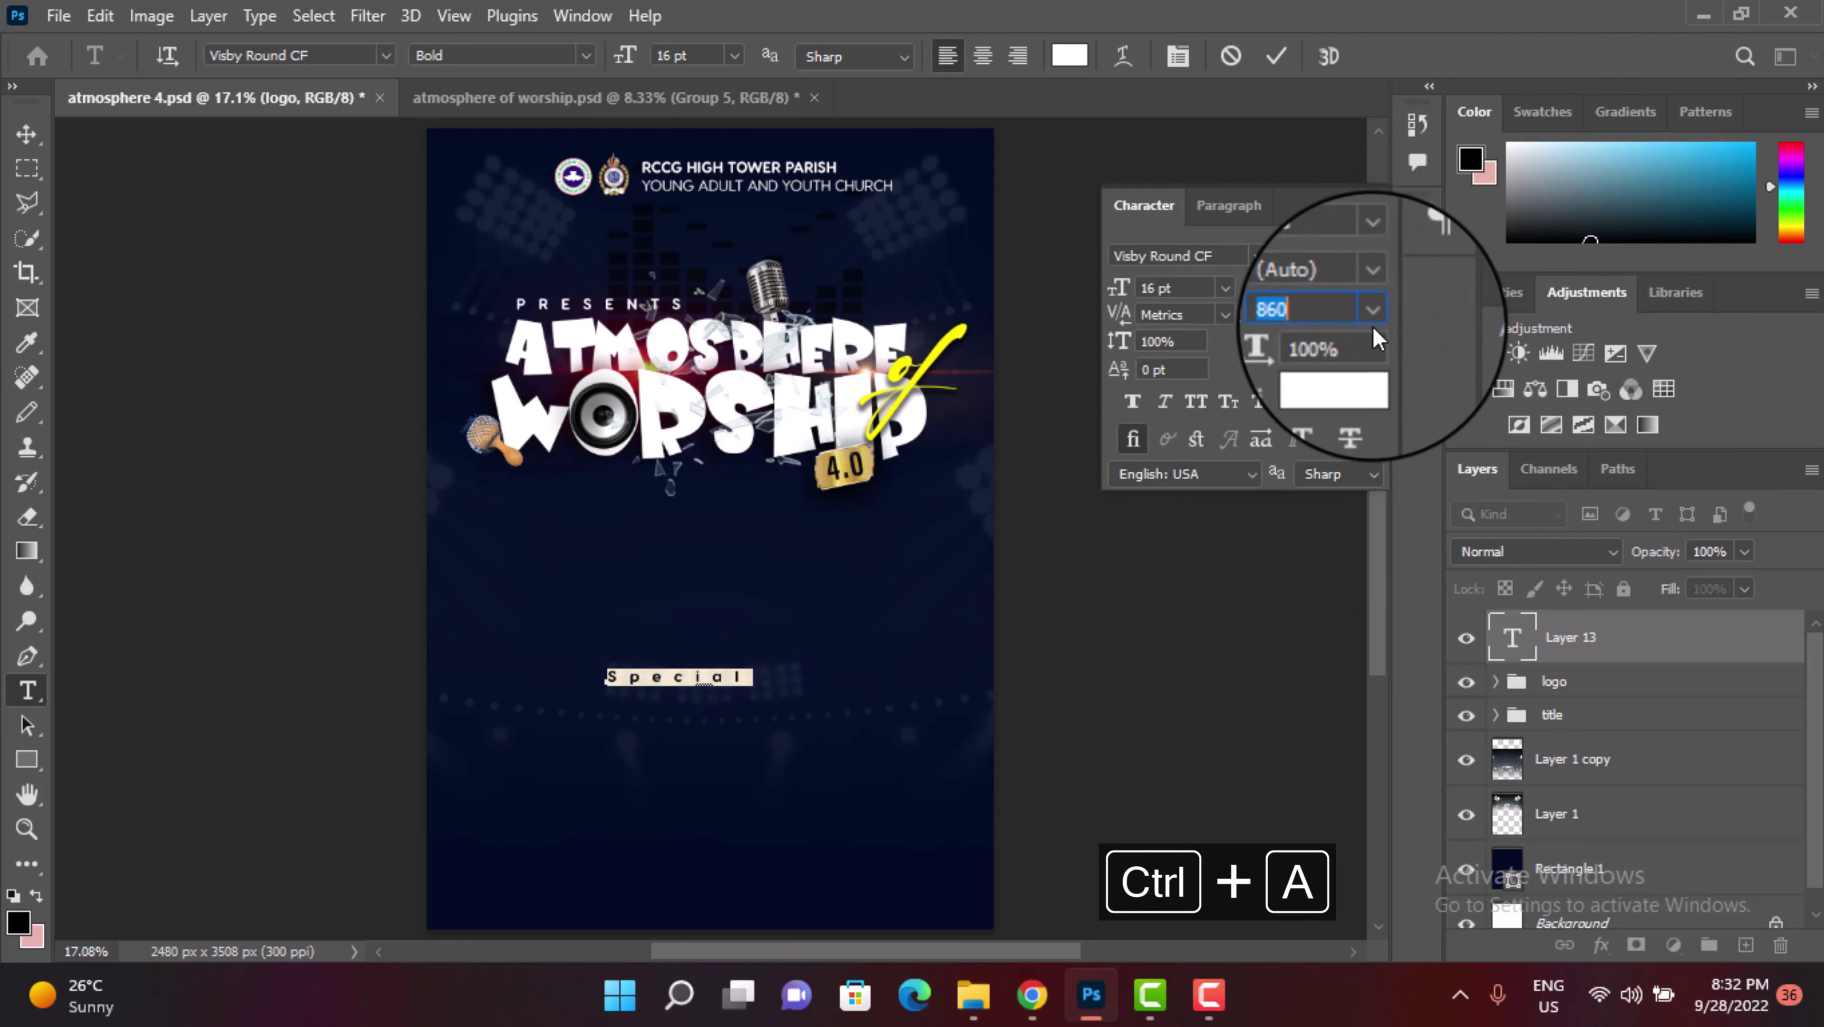
click(1368, 317)
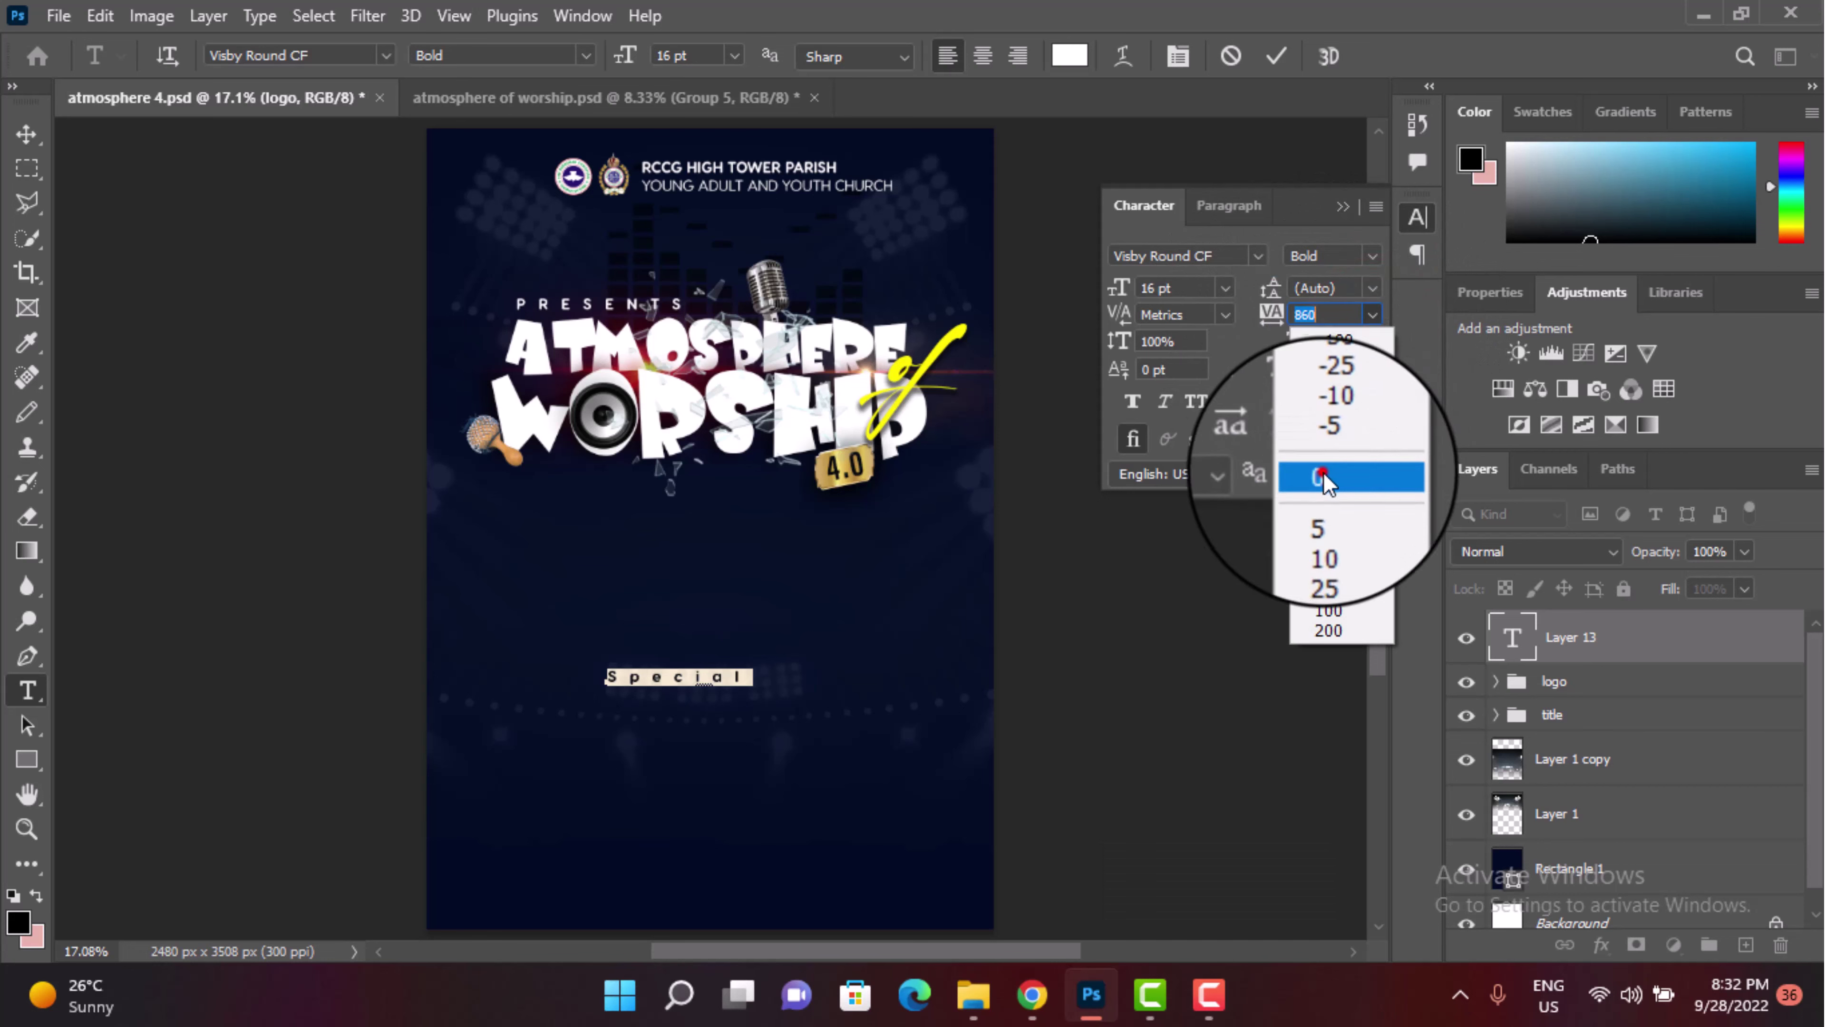
click(1323, 474)
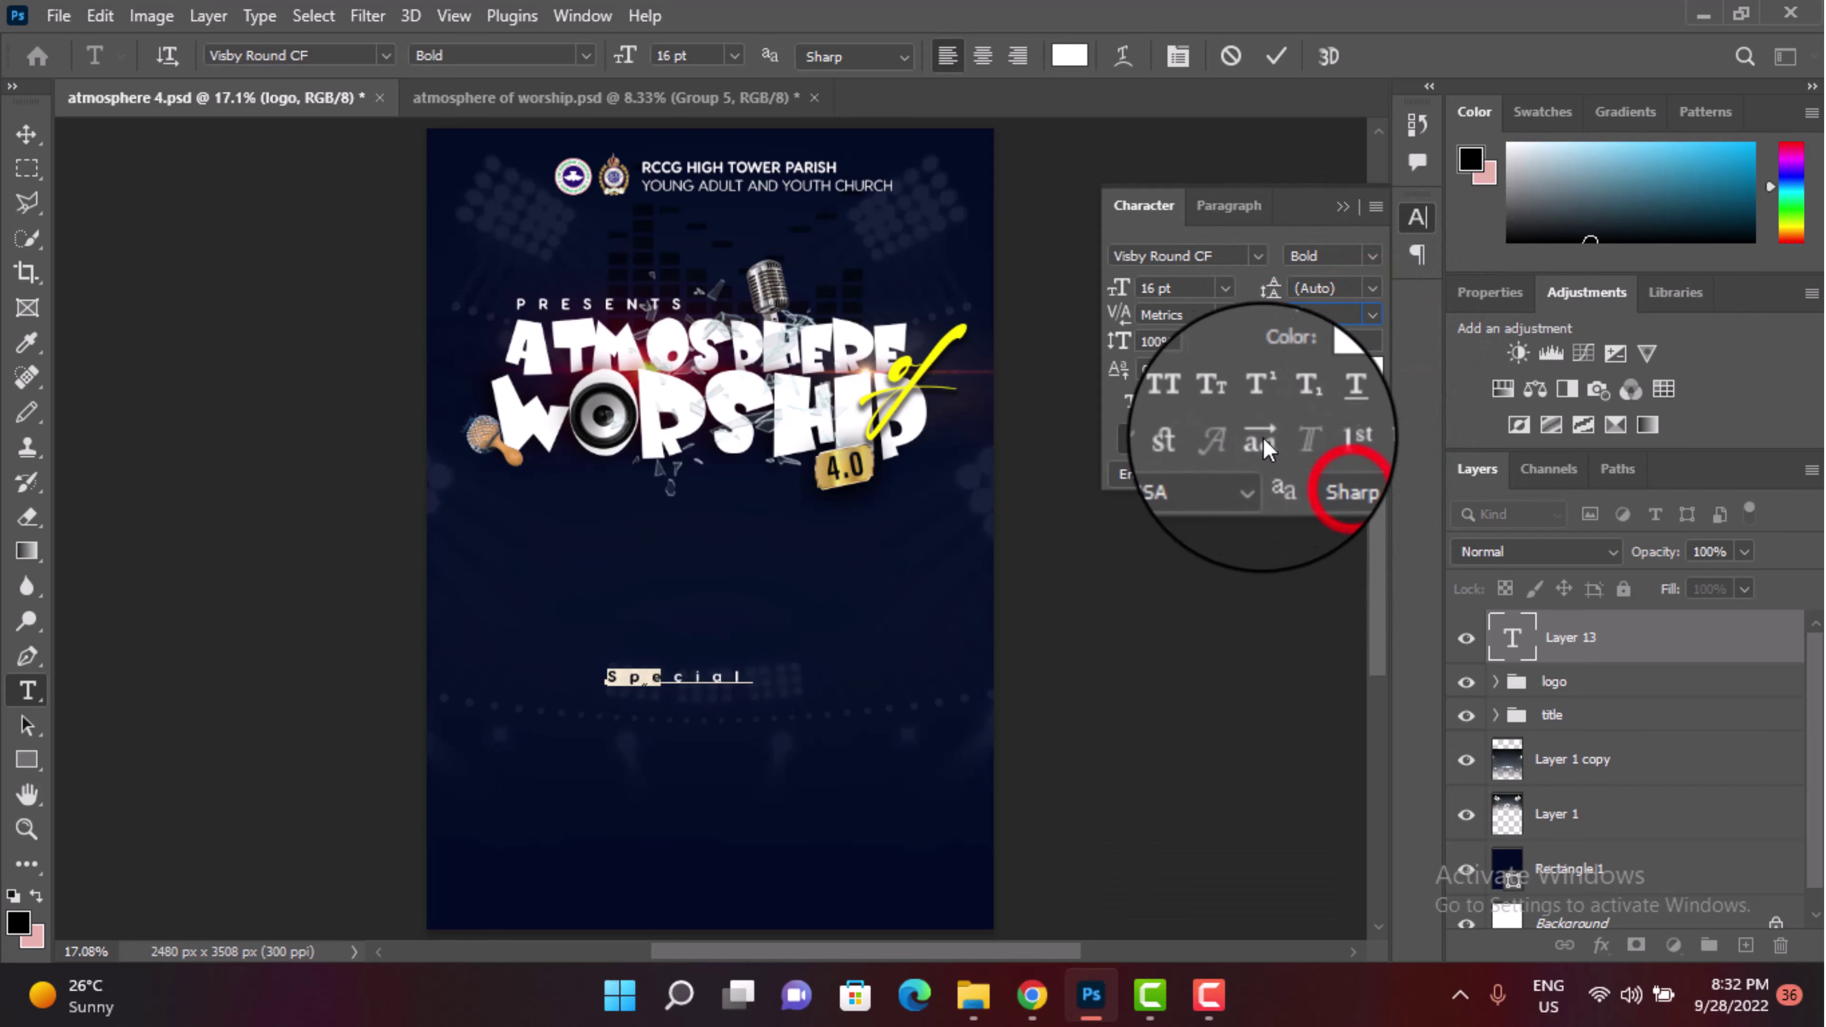
click(1335, 216)
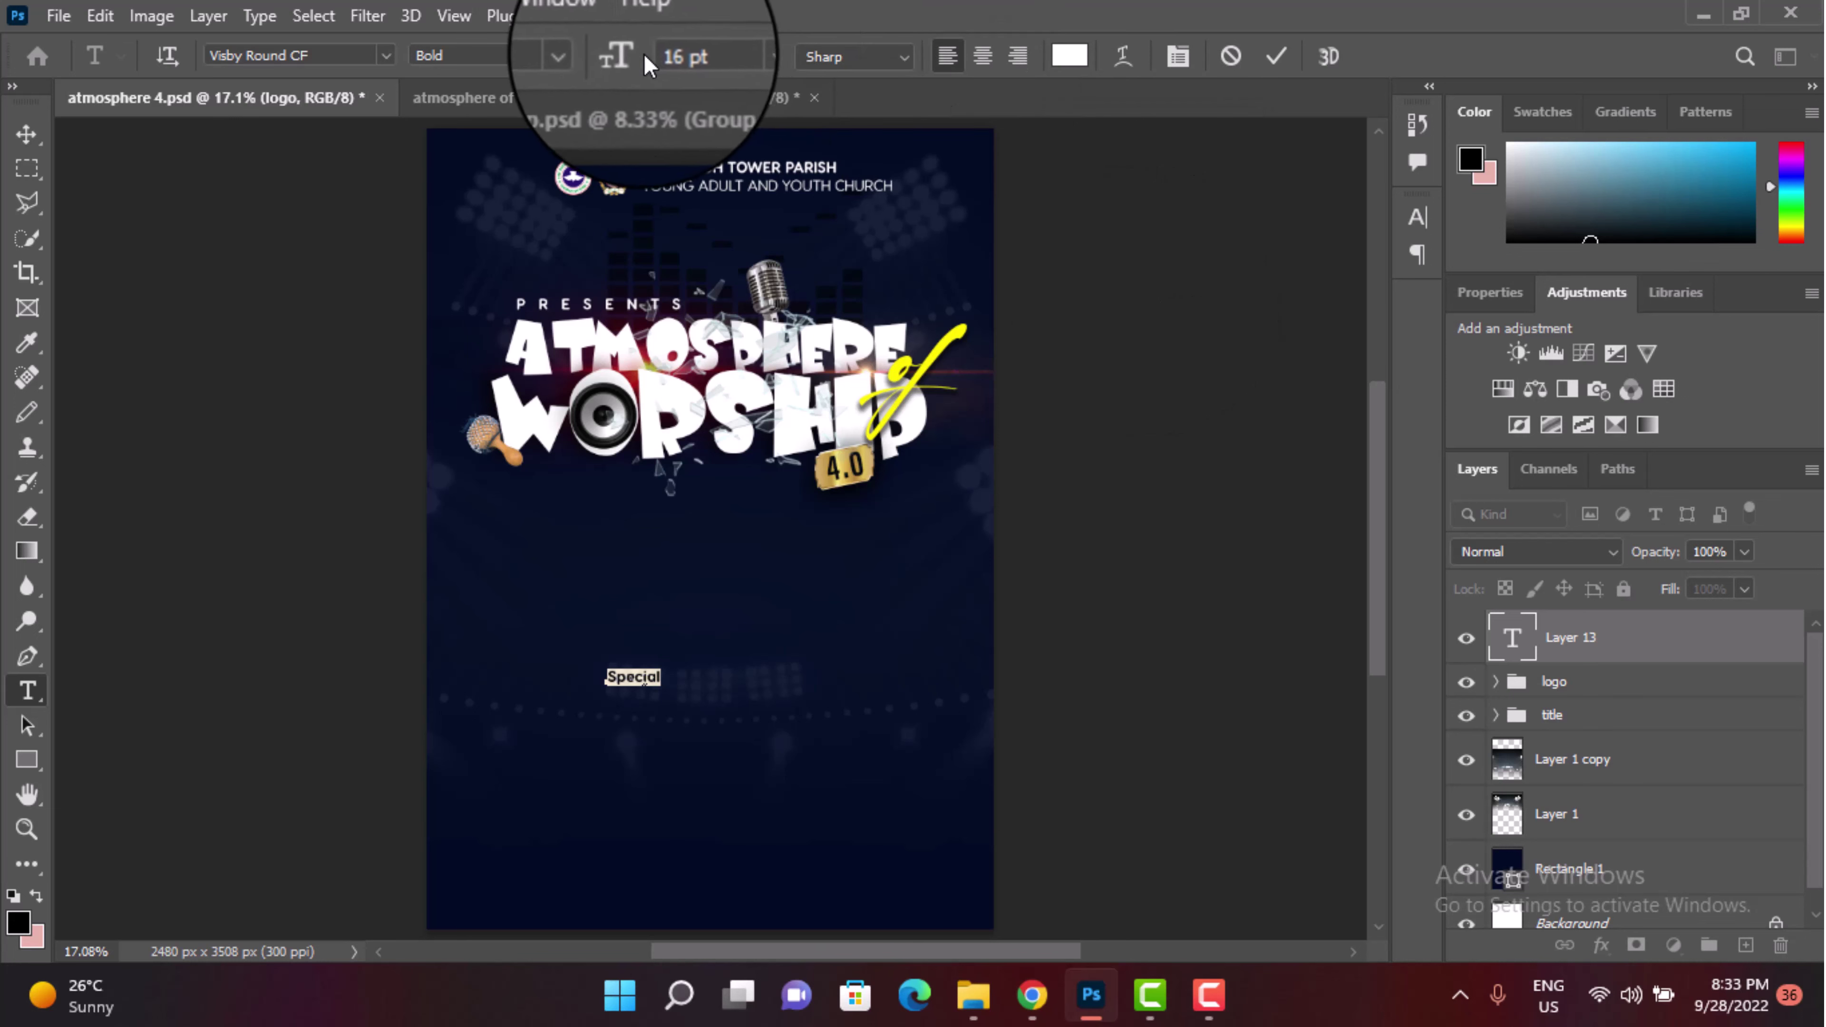
Step: Set Special in Cinzel Decorative Black at 78 pt and place it below the title
drag(625, 56, 673, 58)
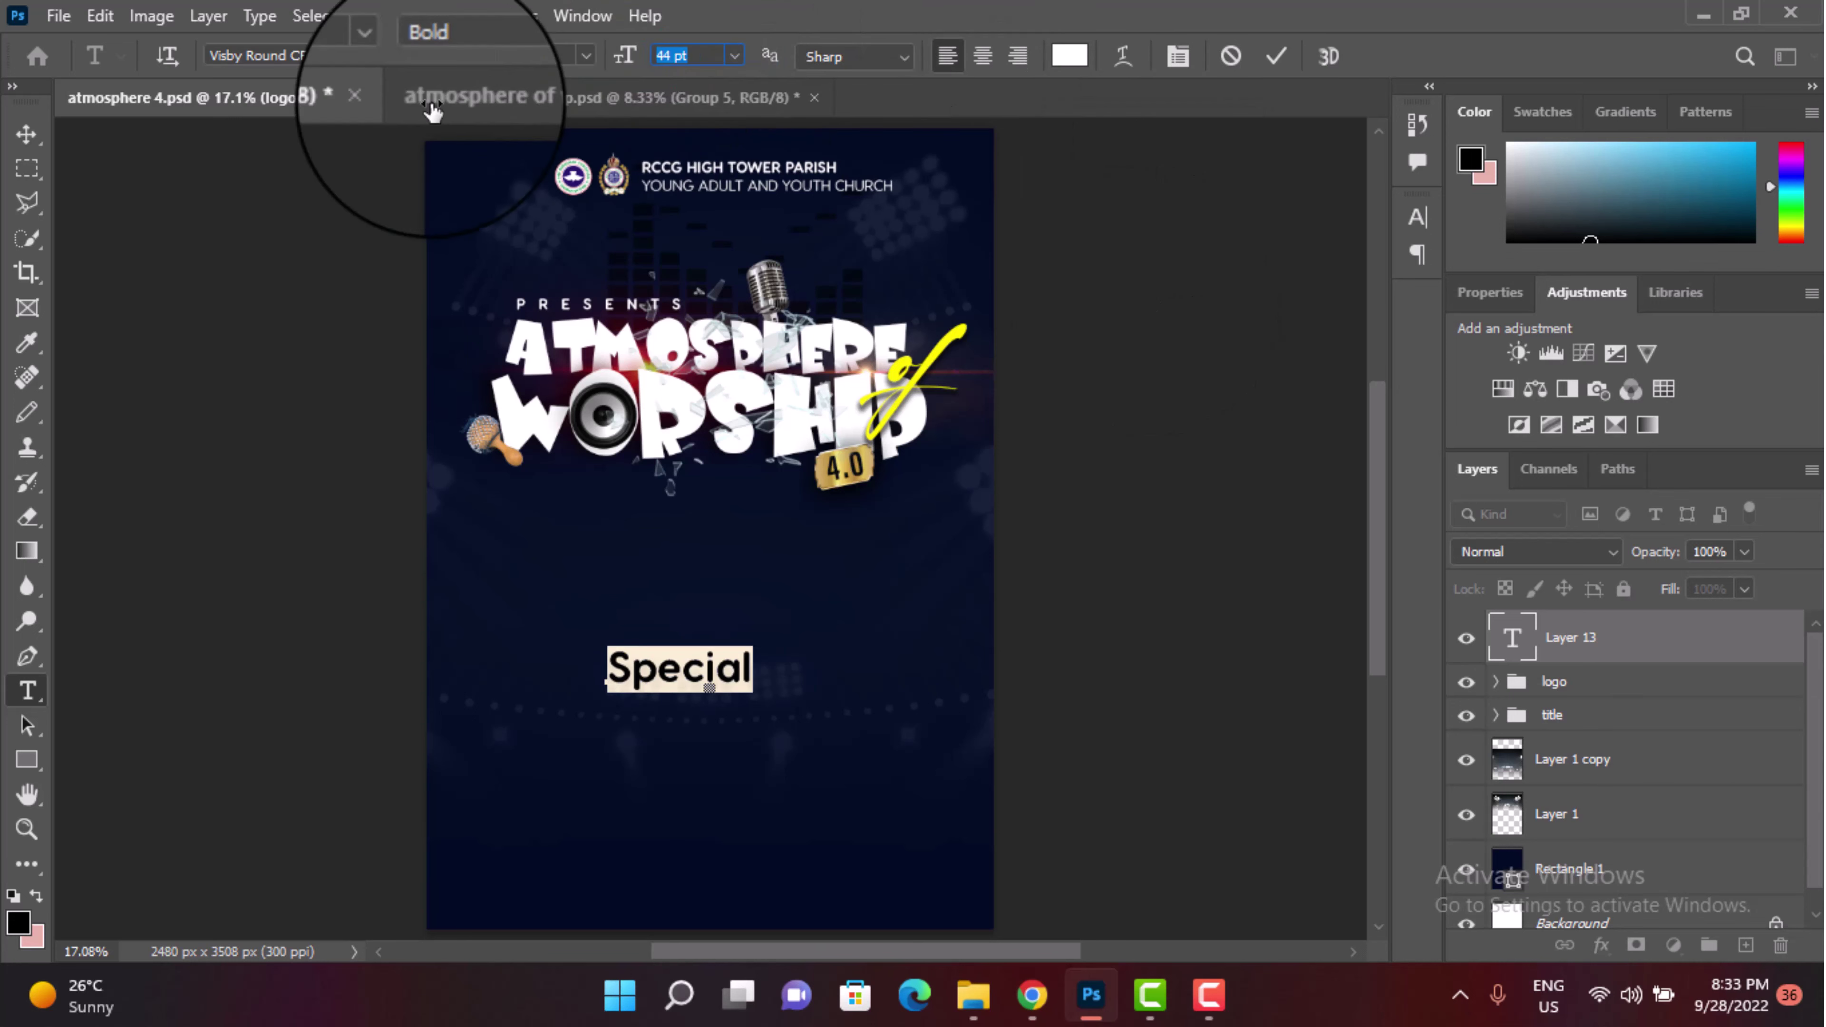
click(381, 55)
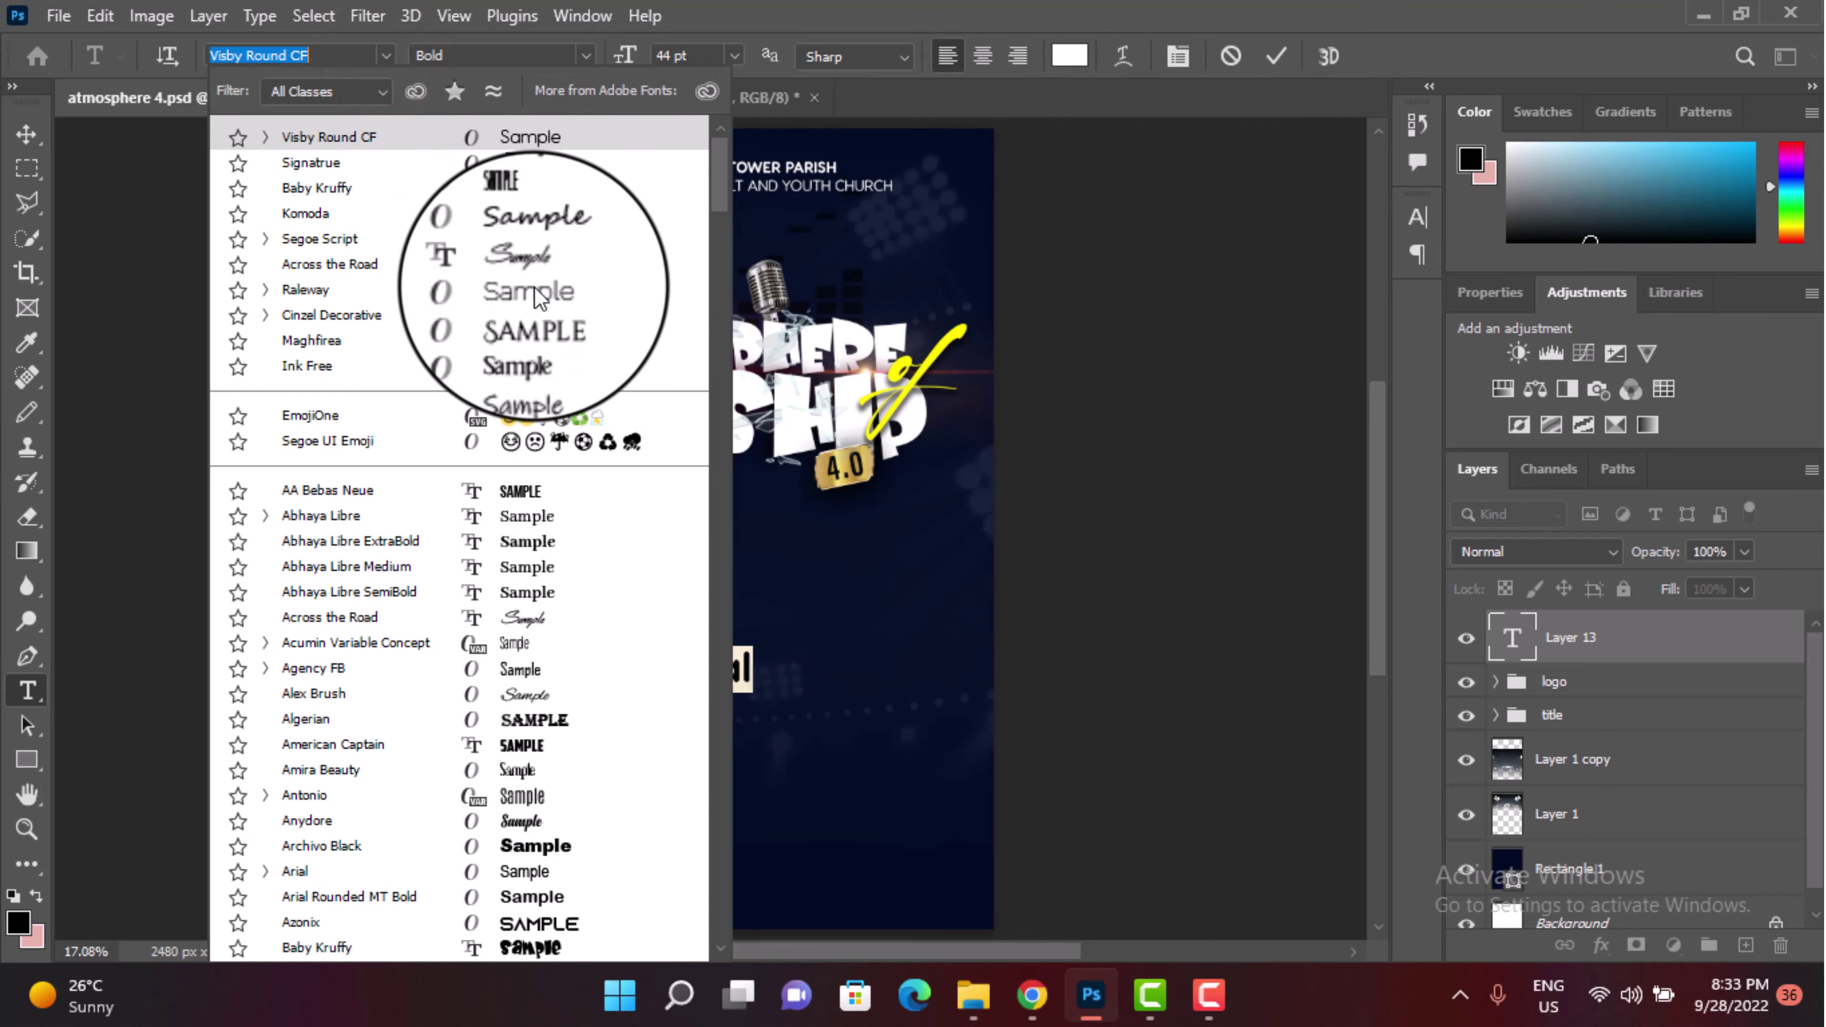
click(527, 316)
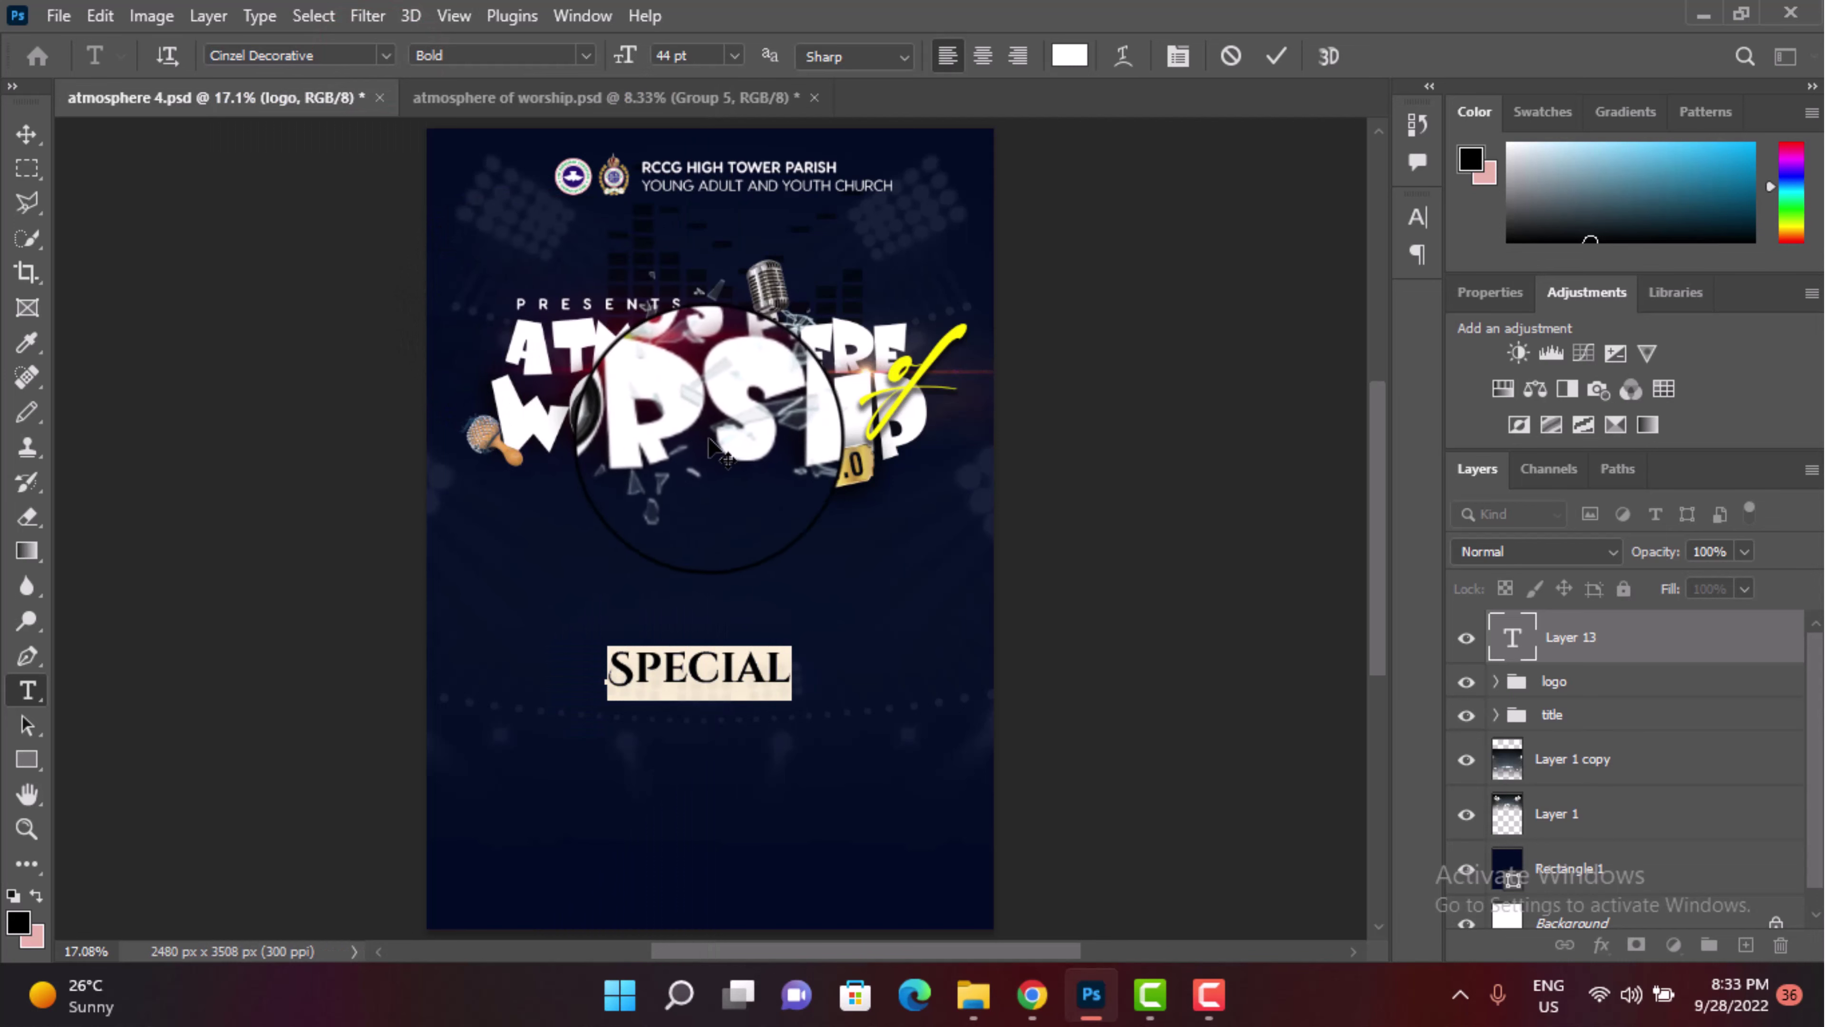
click(338, 46)
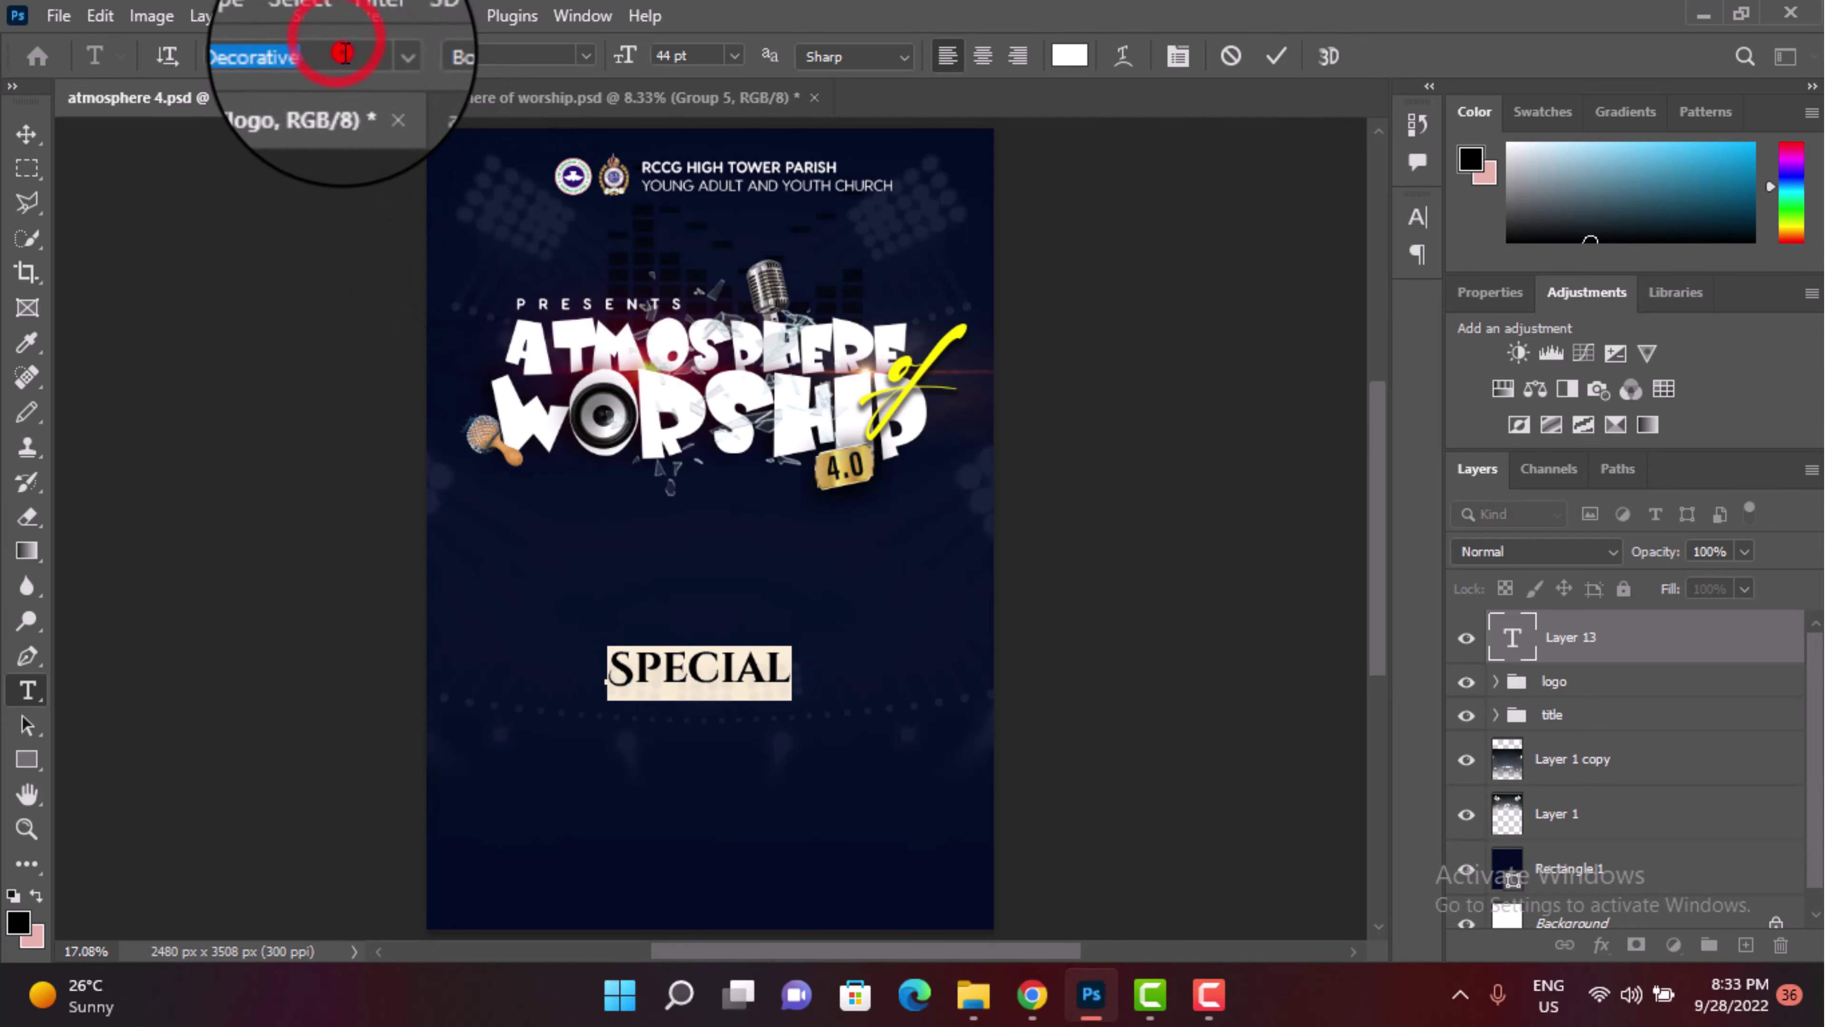
text(jup)
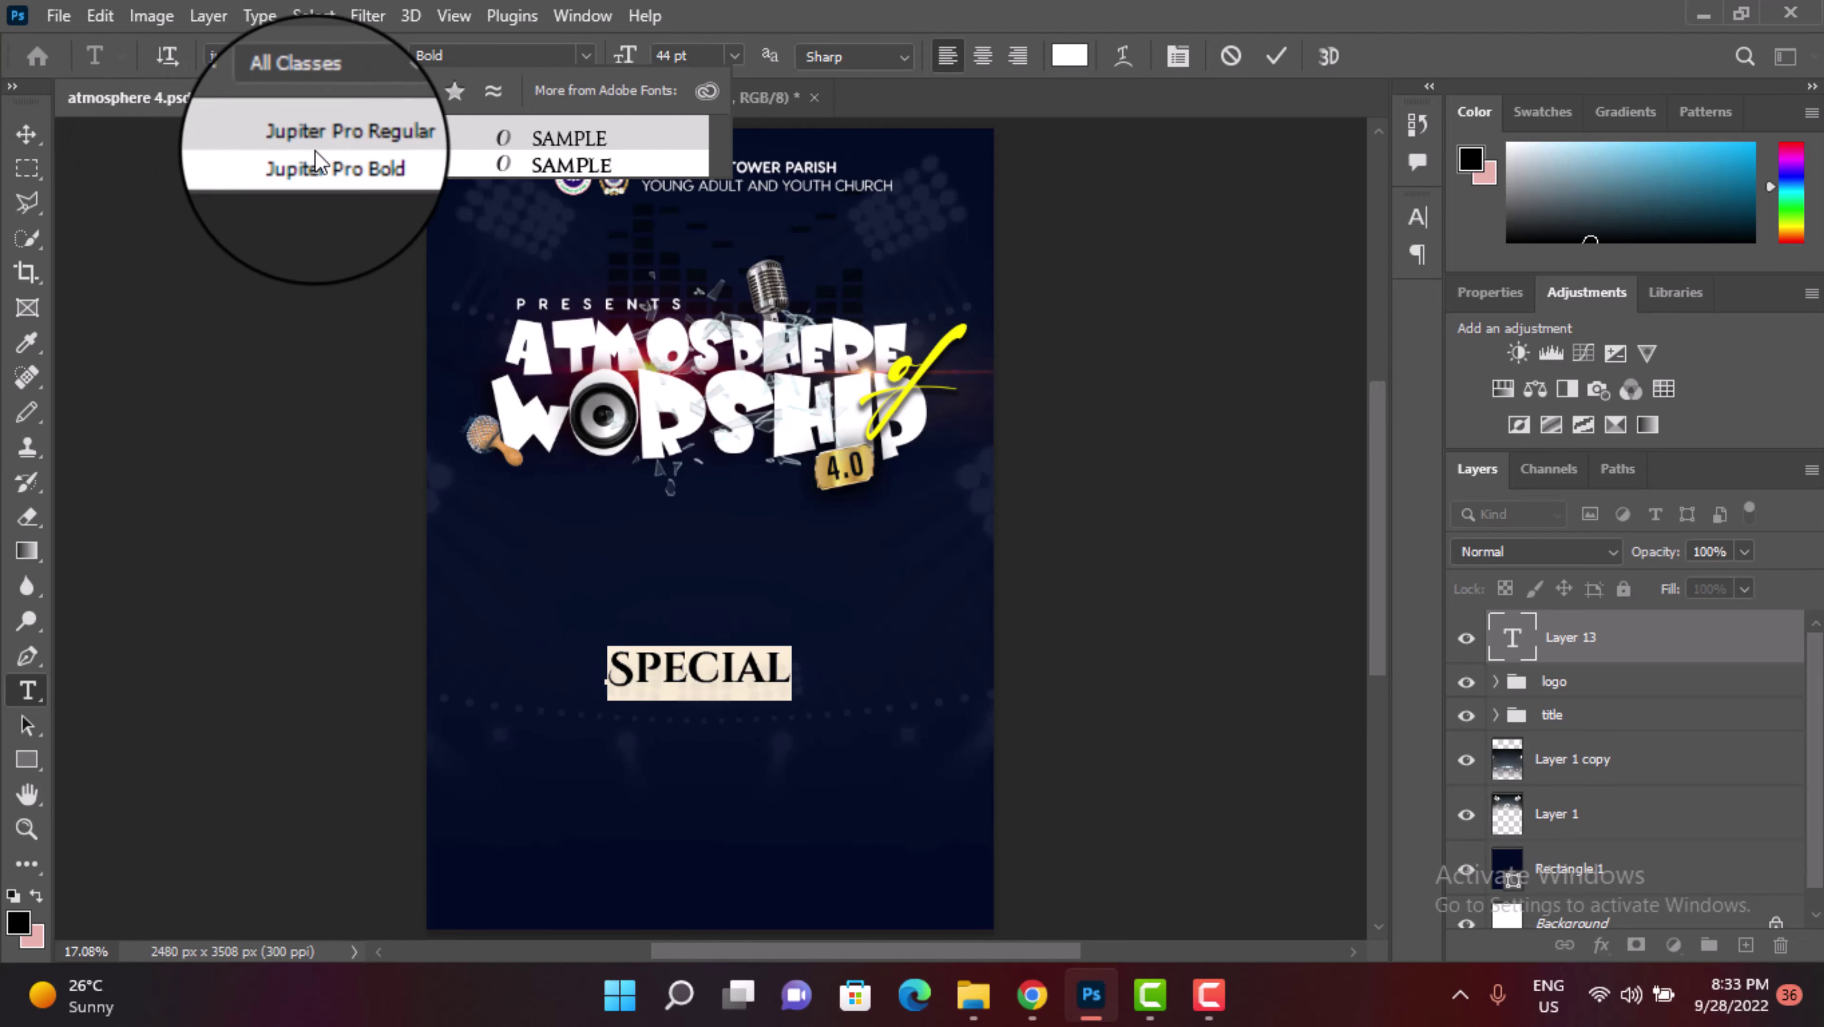
click(329, 161)
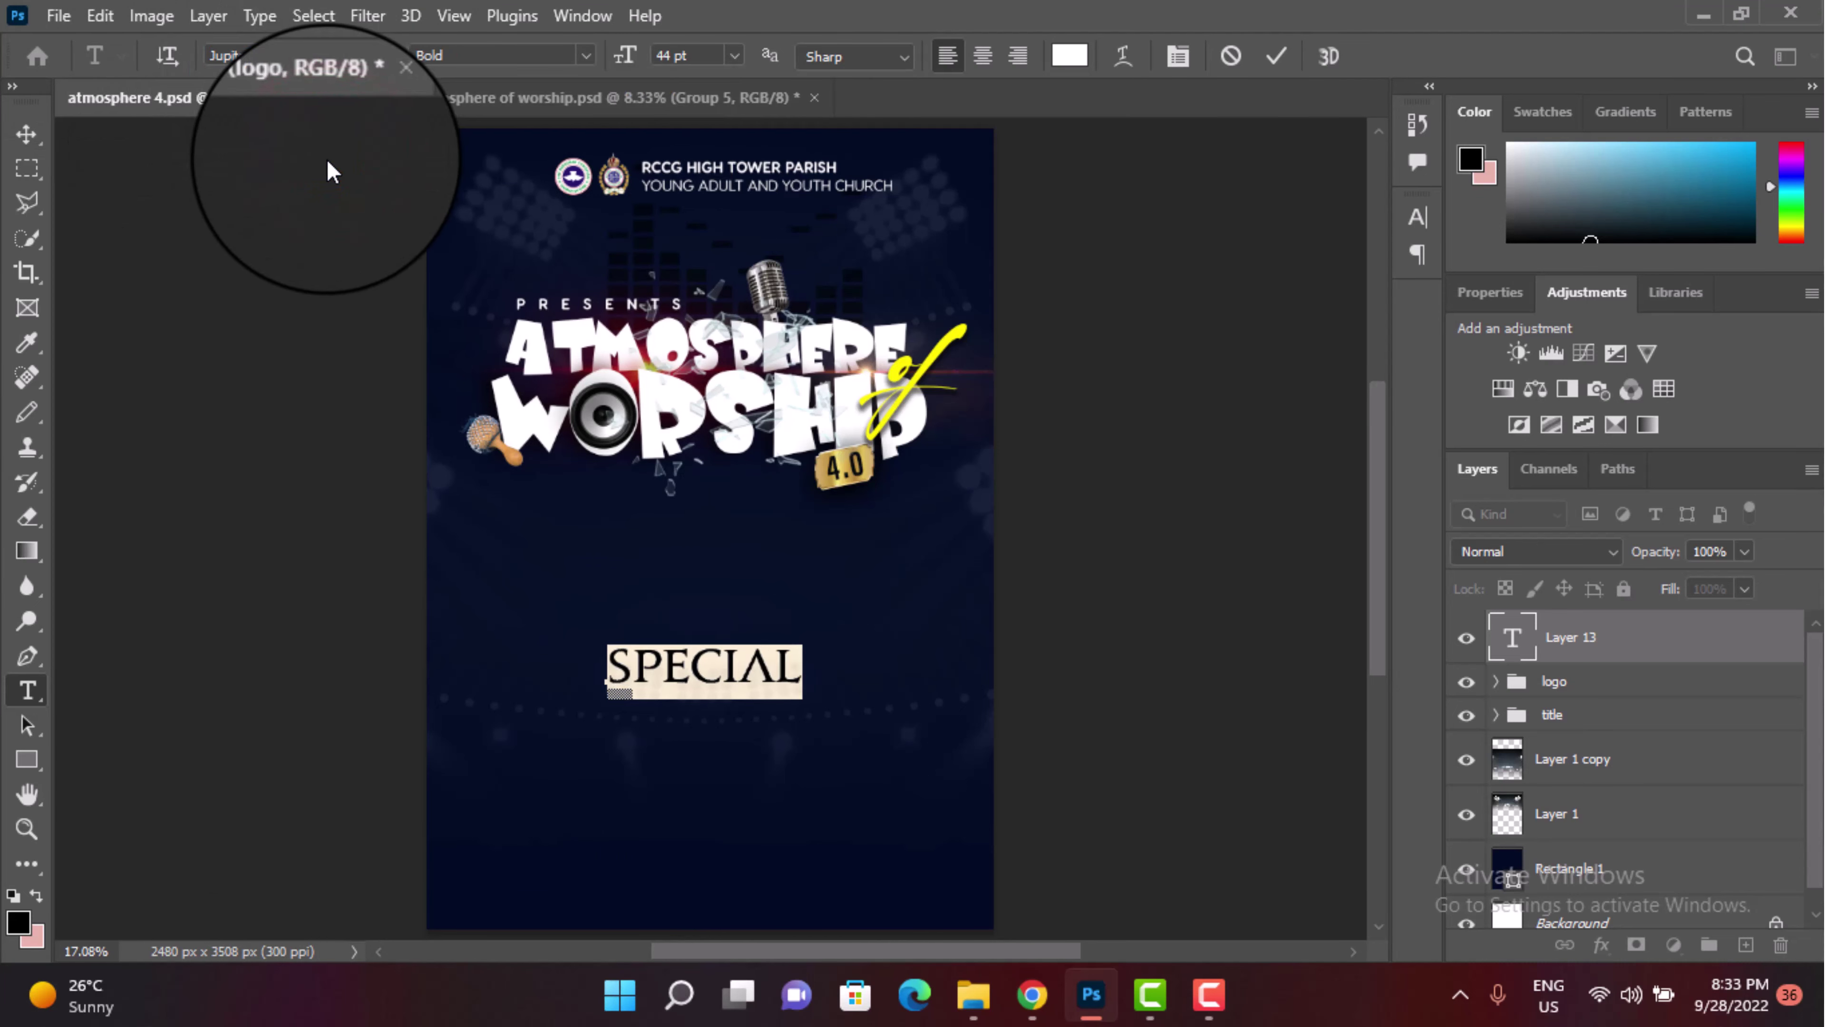
click(324, 55)
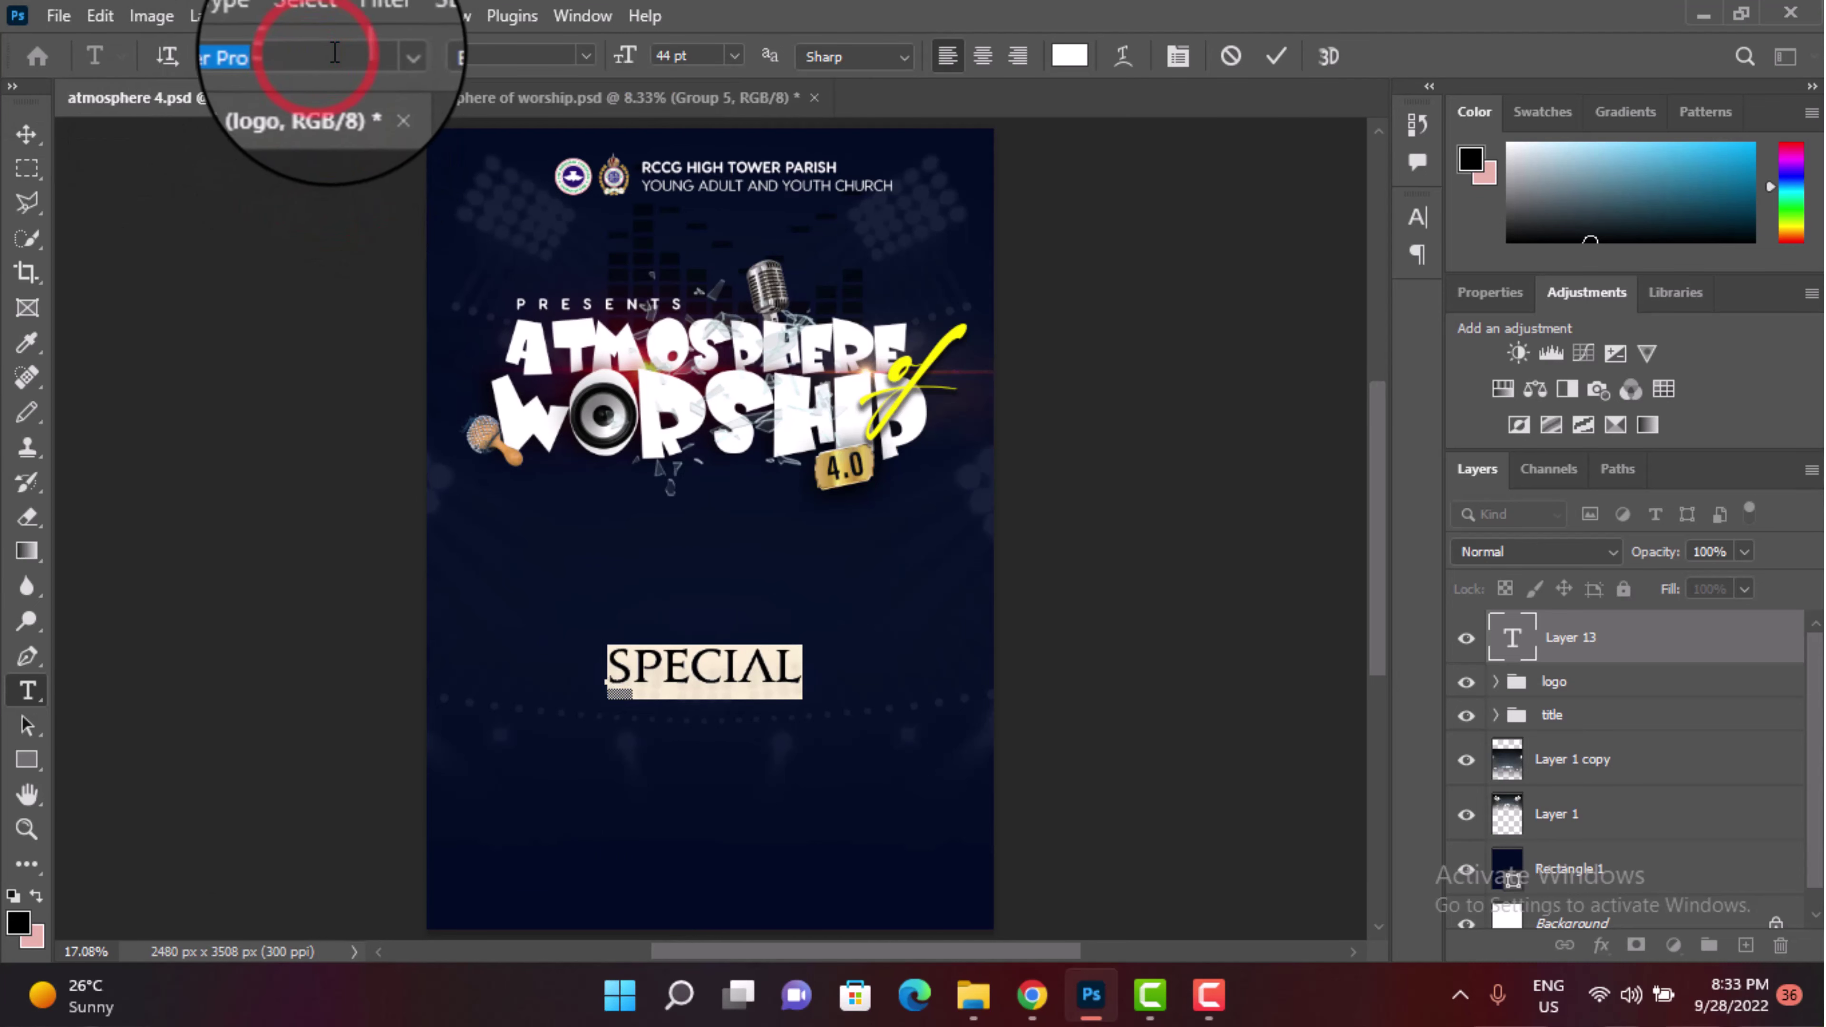
text(cinz)
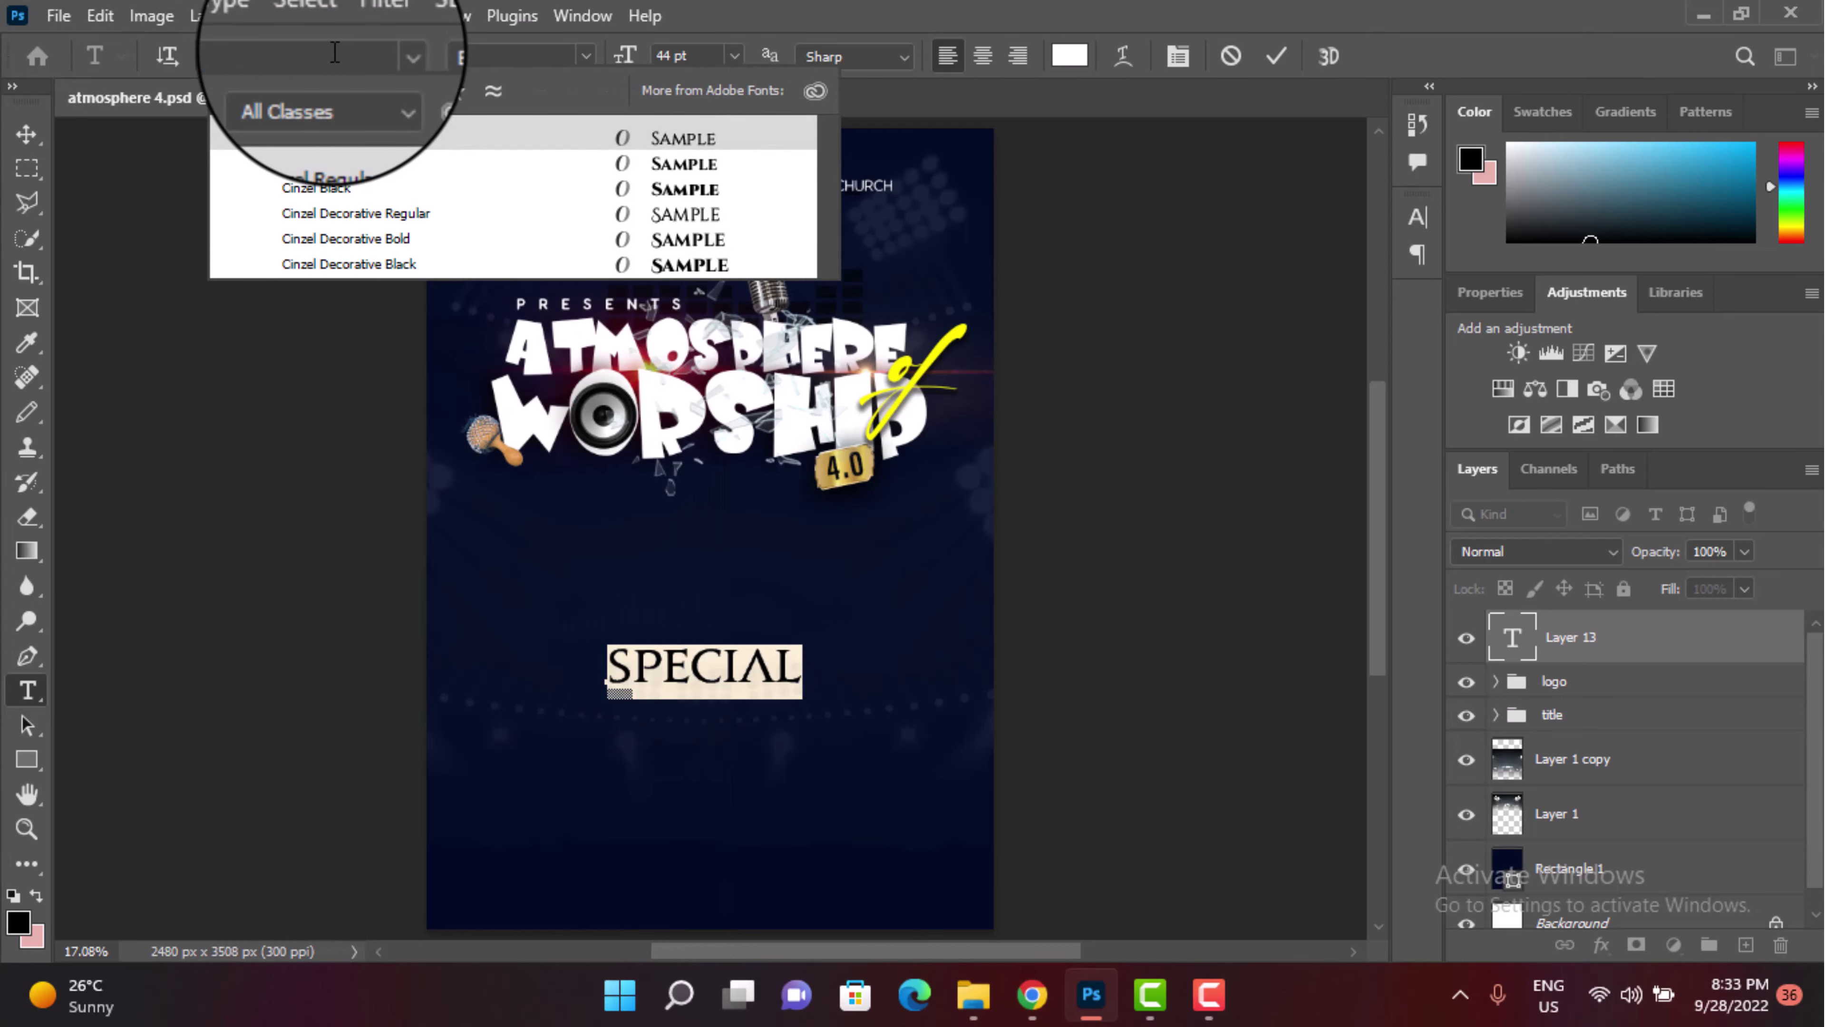
click(676, 266)
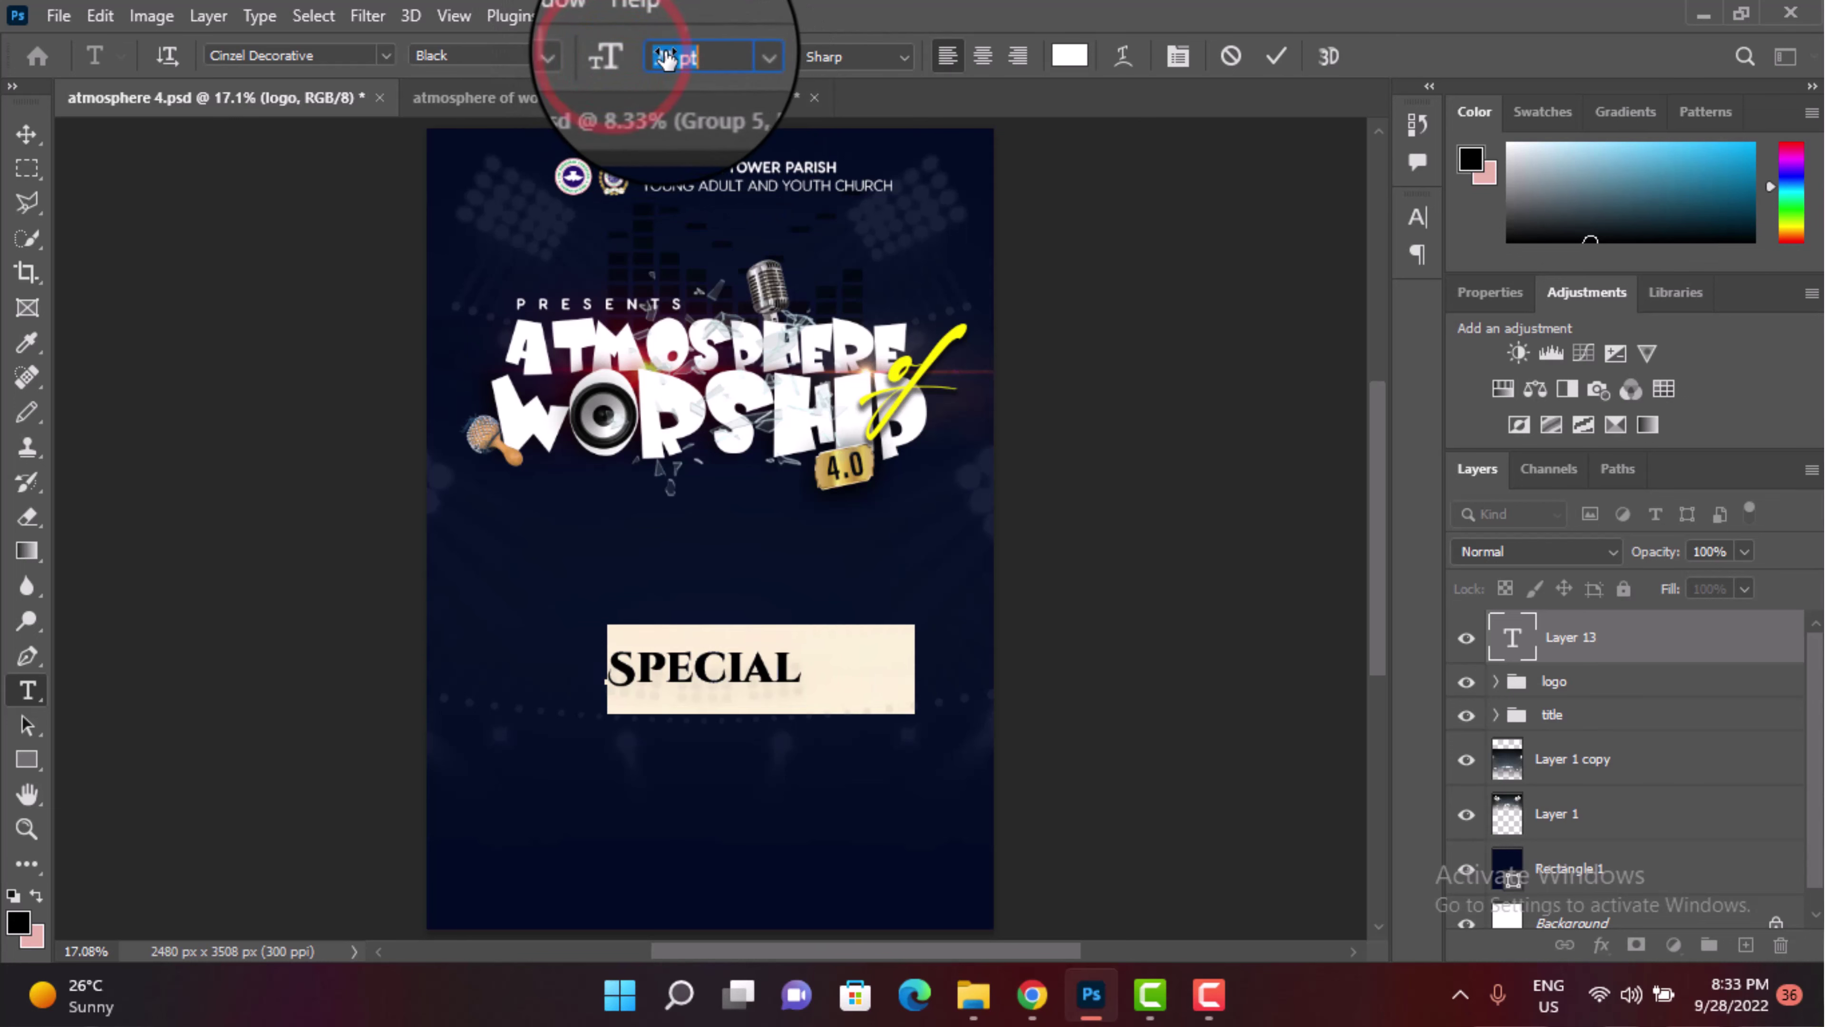
drag(628, 63, 675, 56)
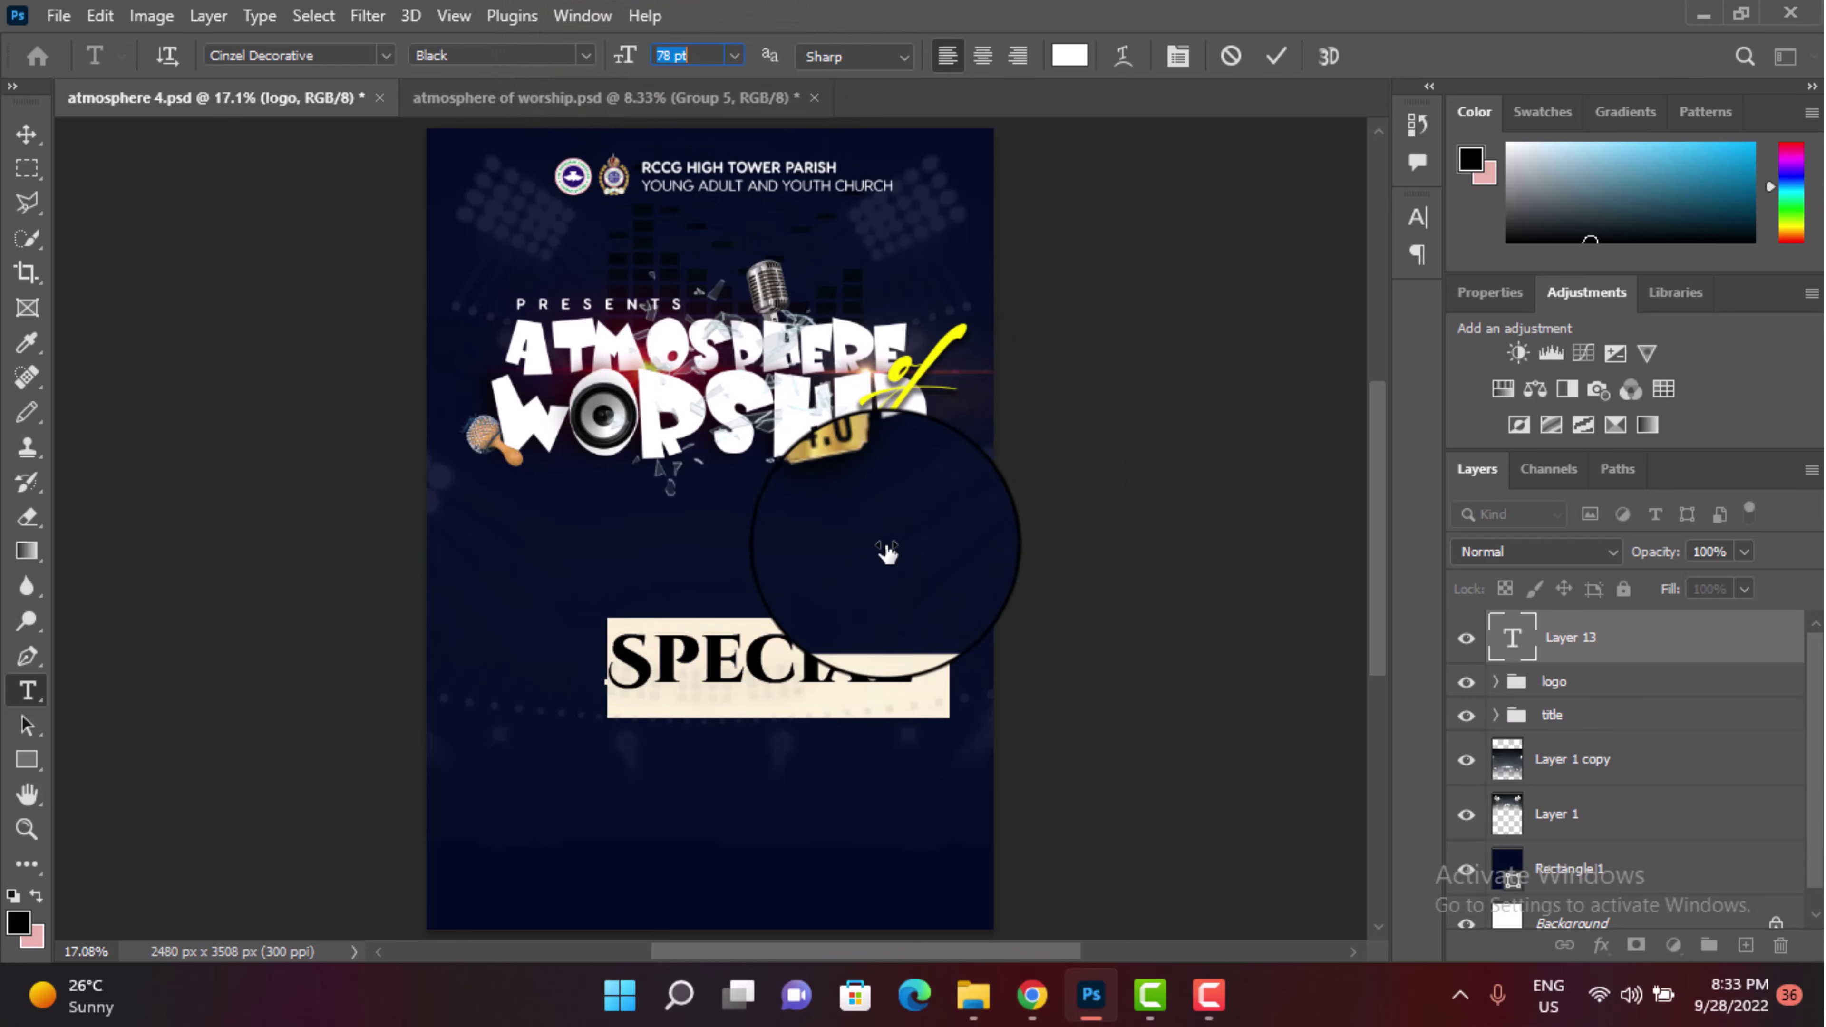
drag(841, 568, 777, 523)
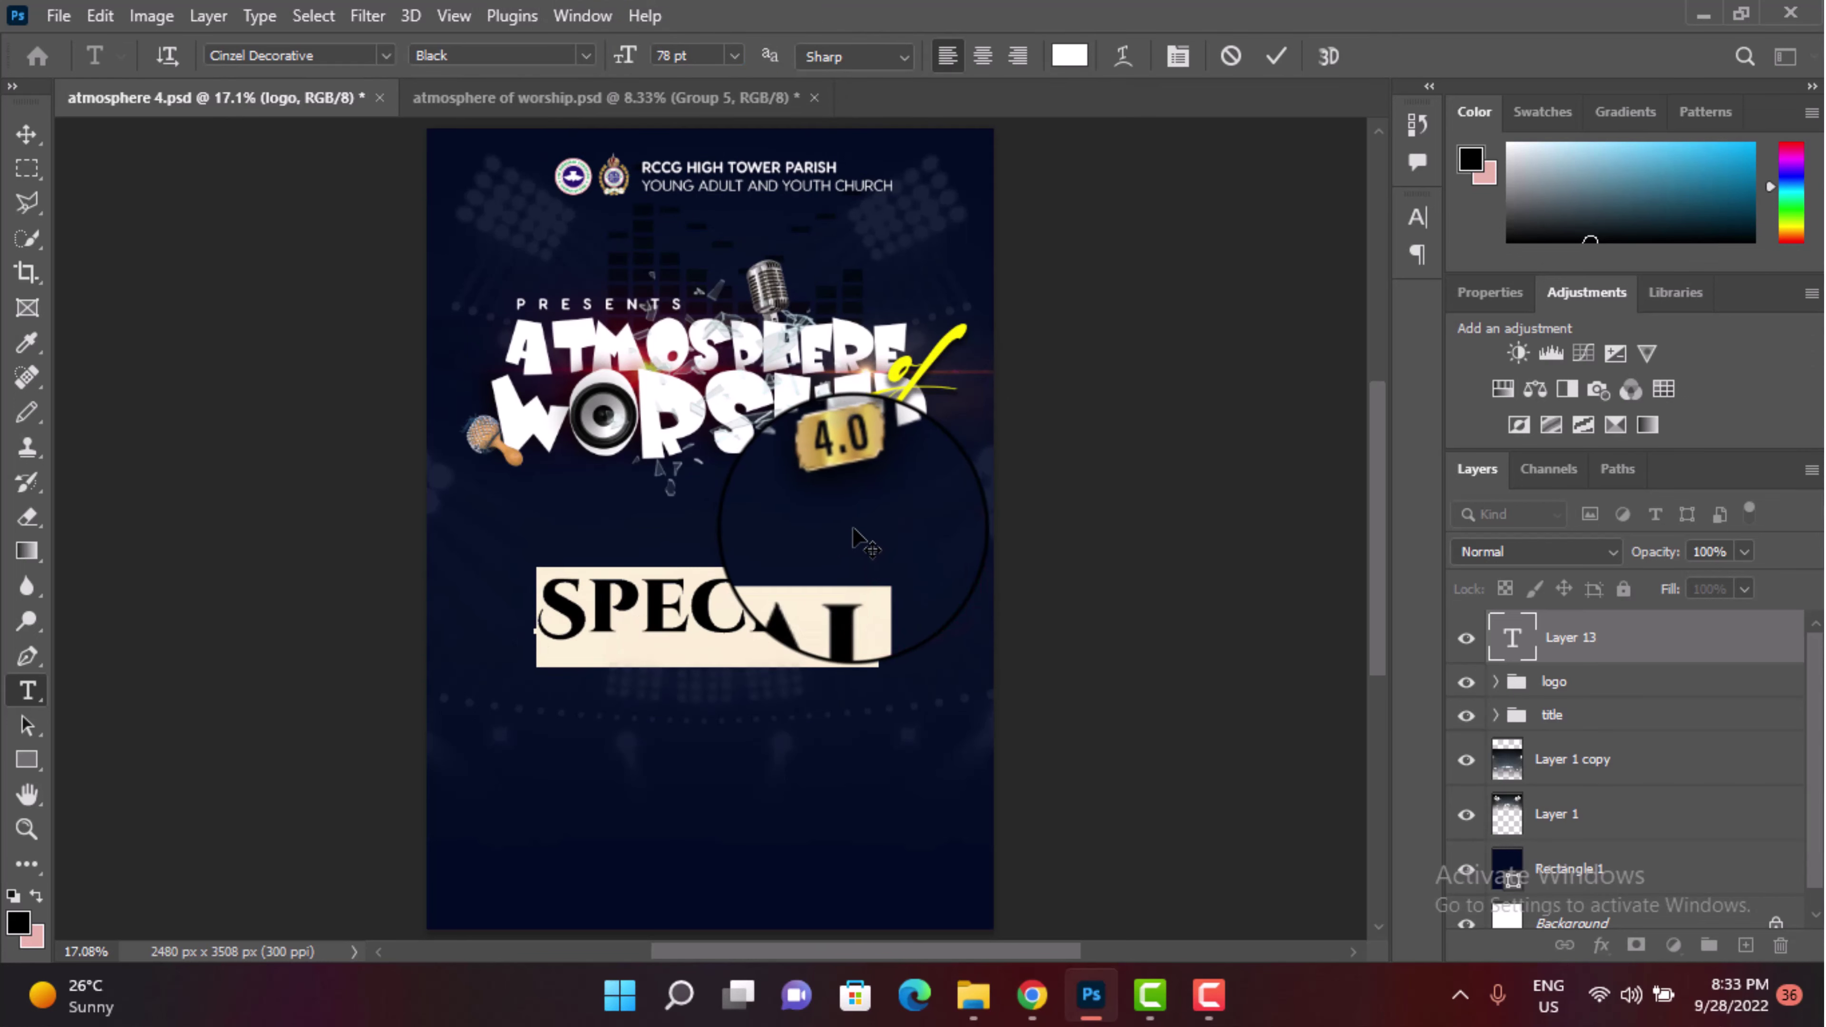
click(1275, 56)
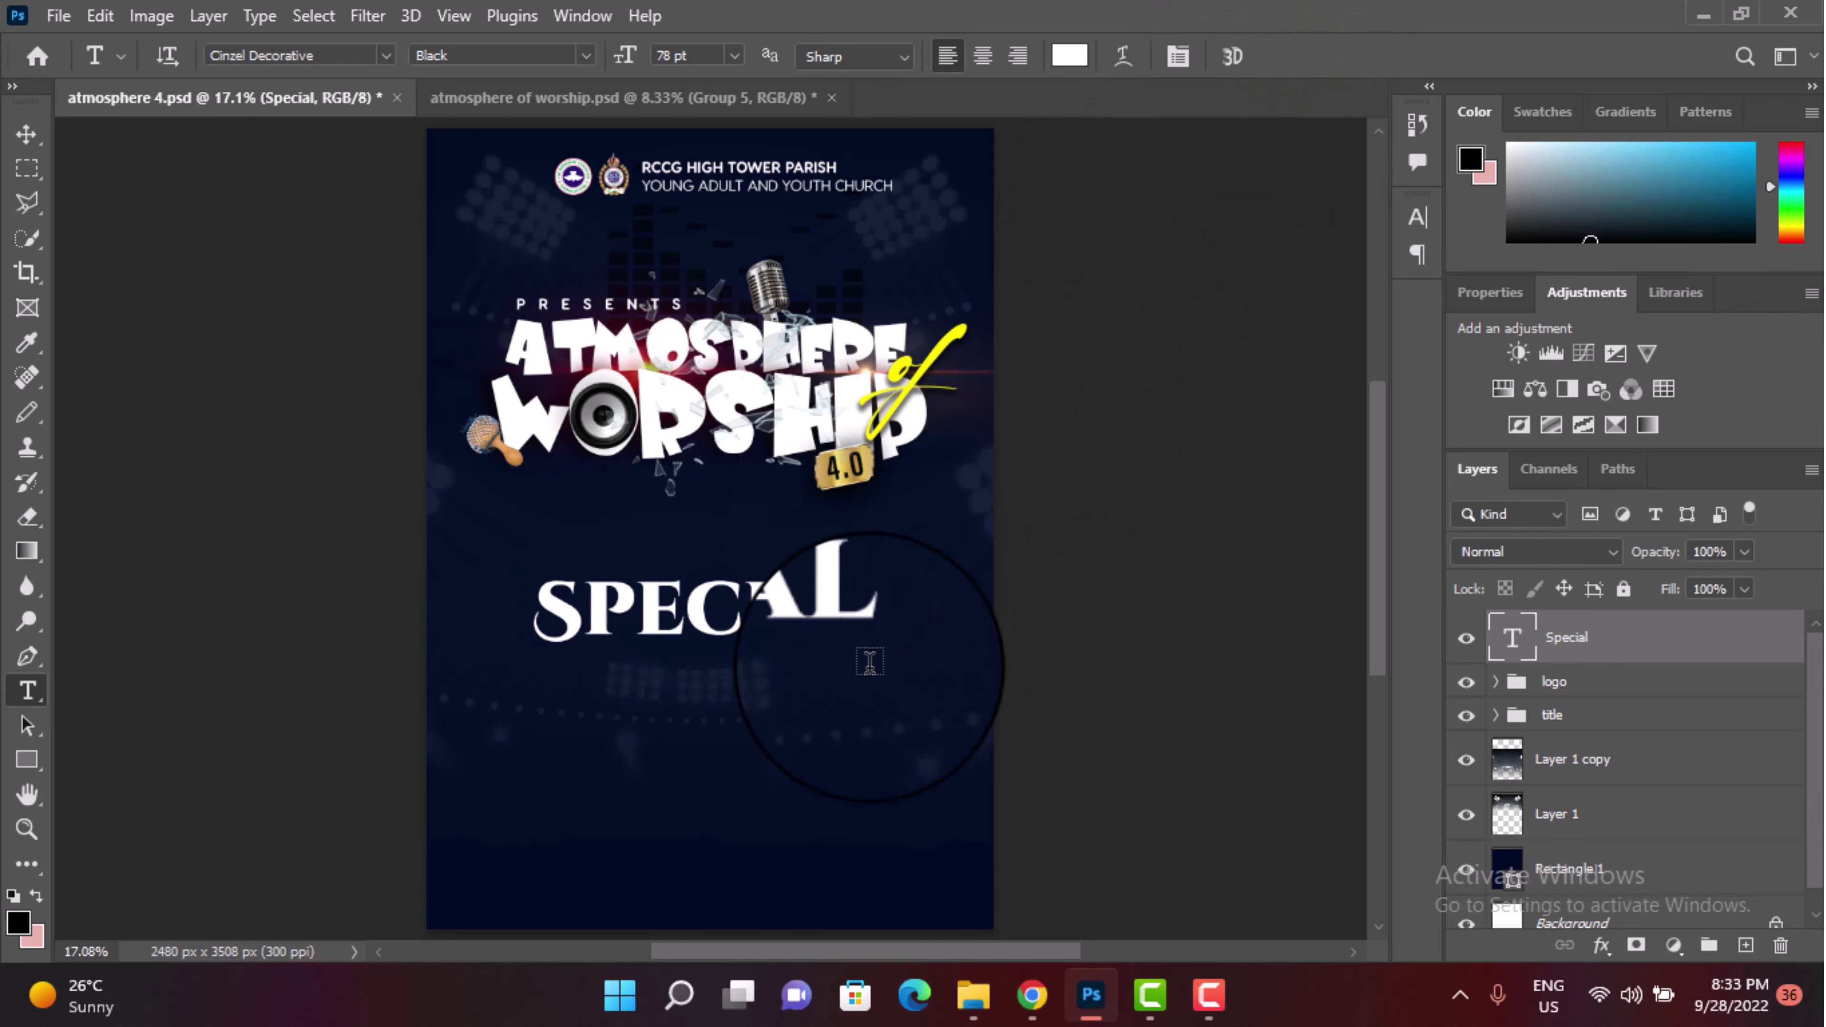
Step: Add PRAISE in Cinzel Decorative Regular directly beneath SPECIAL
drag(647, 769, 892, 835)
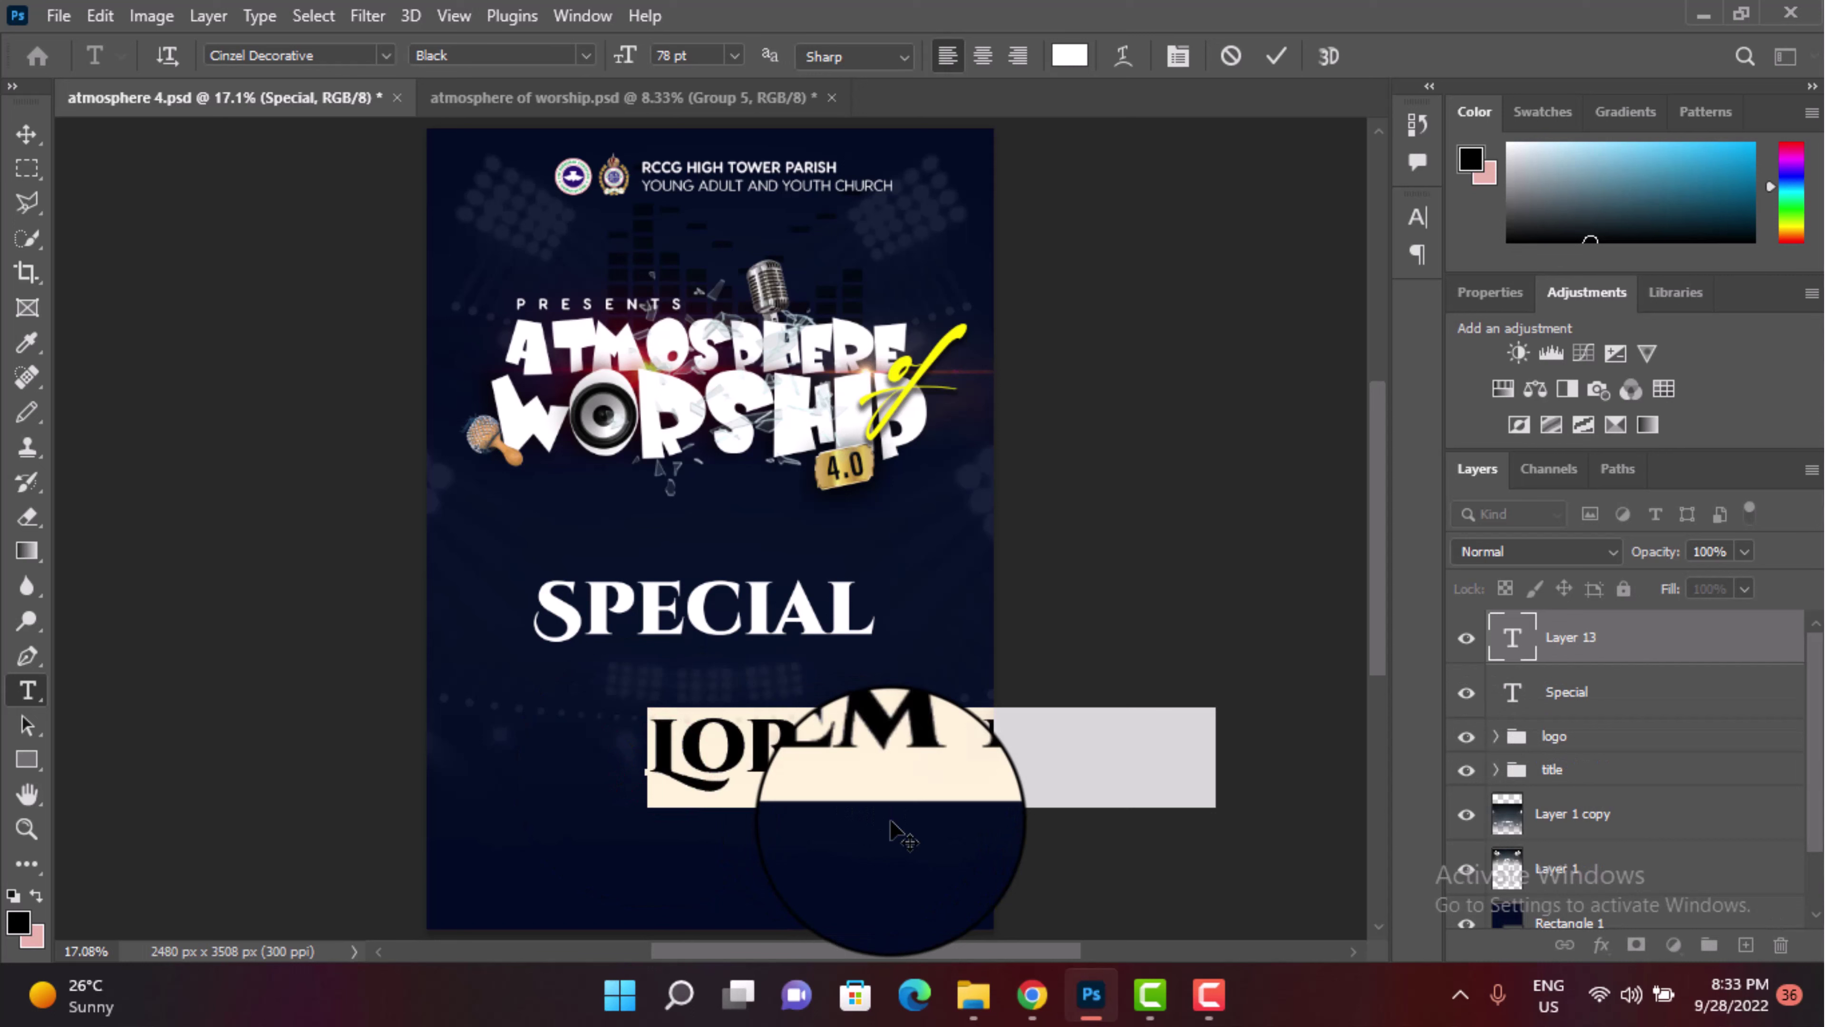
text(PRAISE)
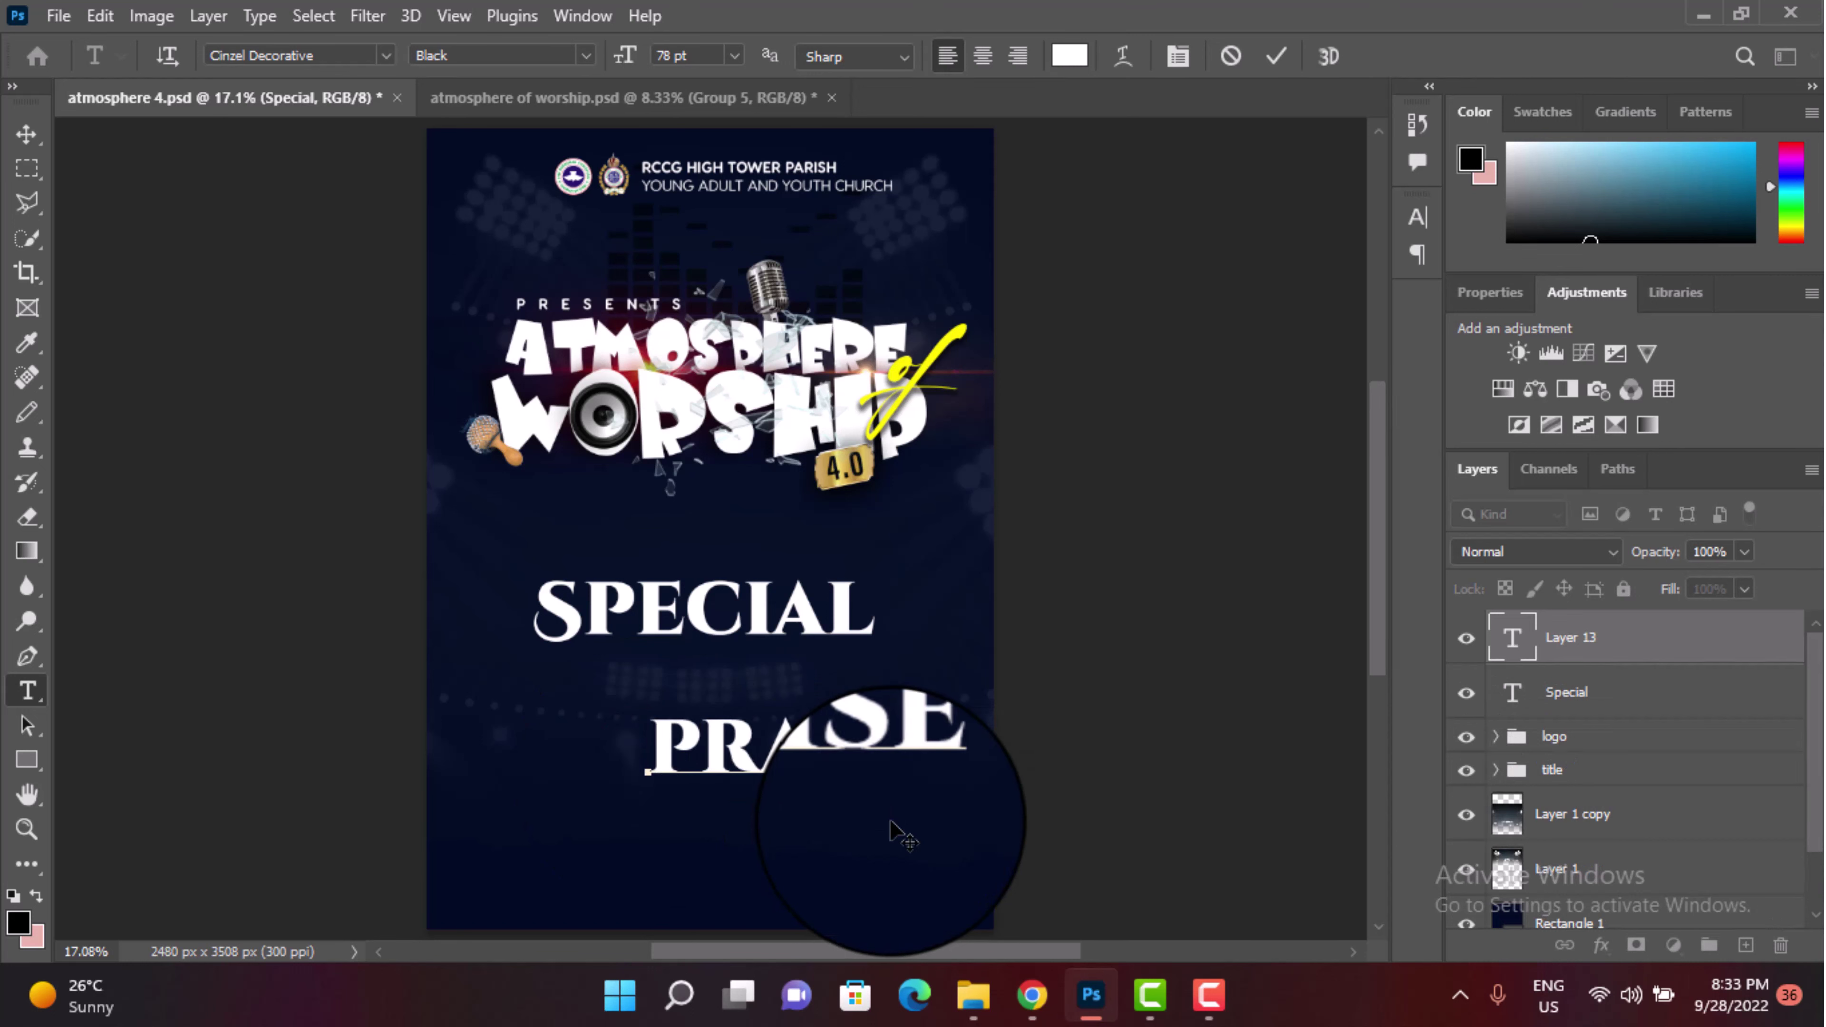
key(ctrl+a)
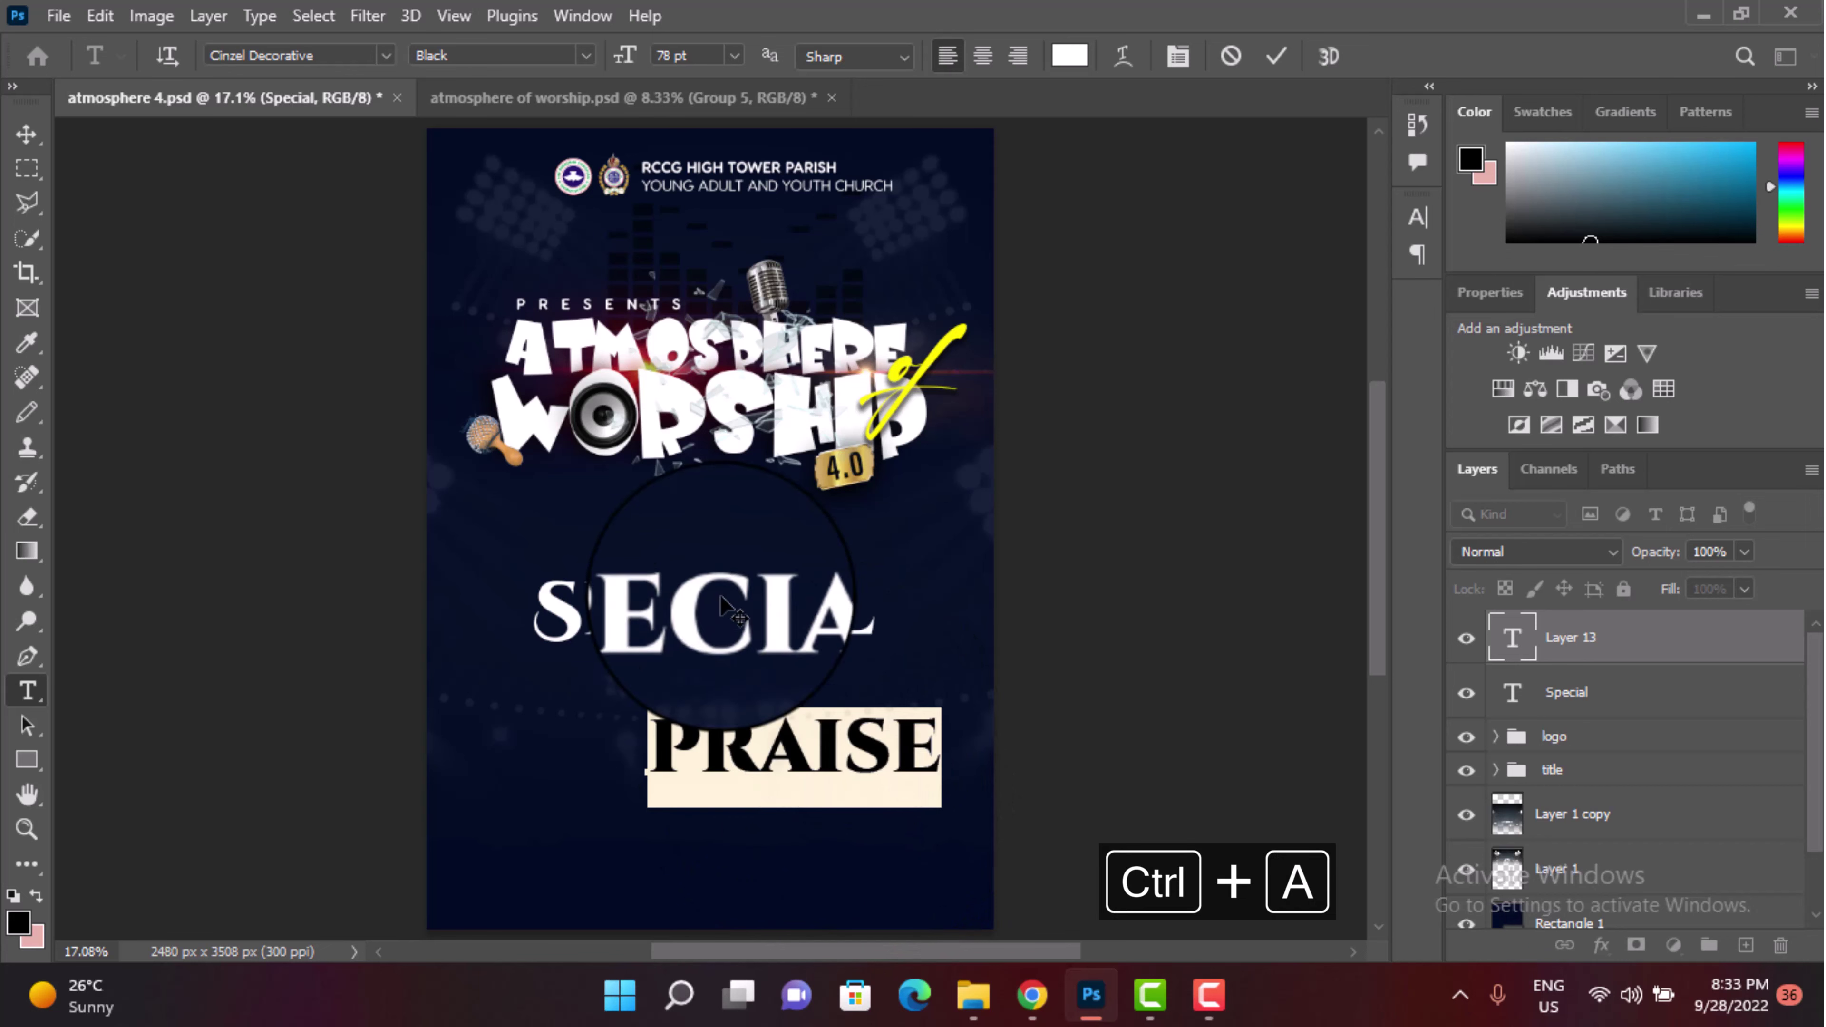
click(585, 55)
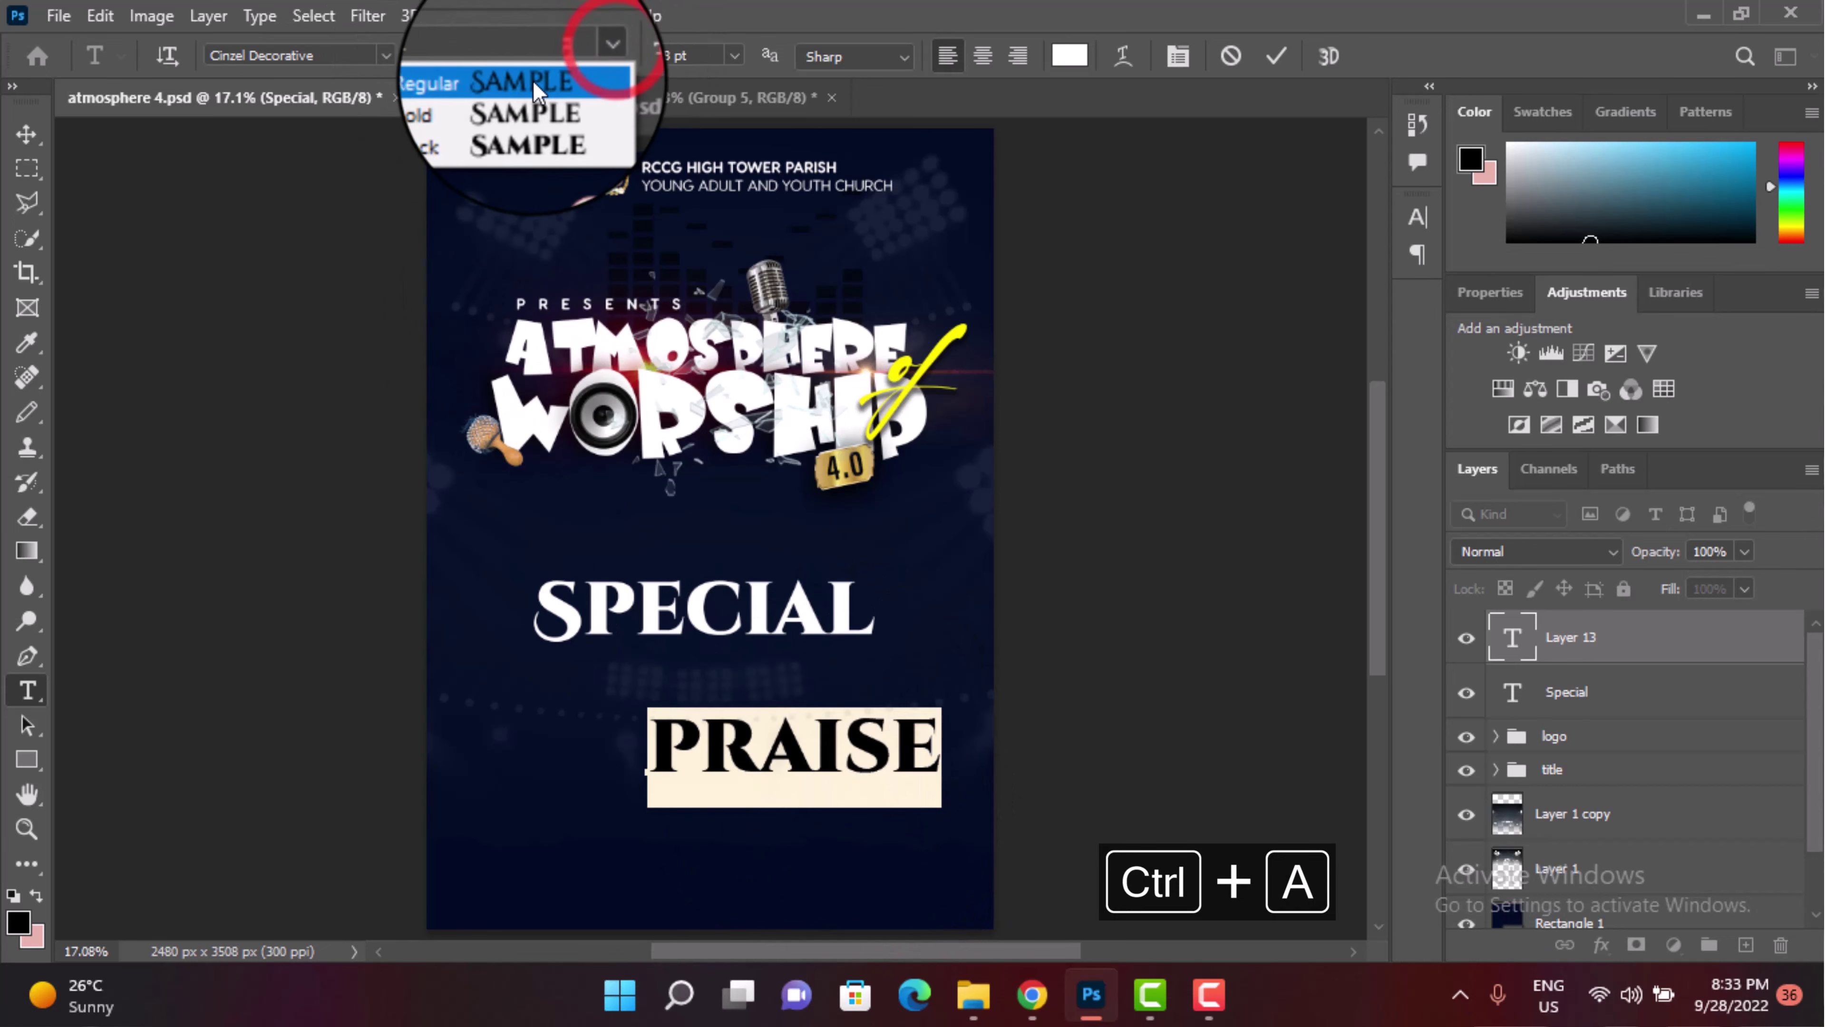
click(532, 82)
drag(953, 647, 890, 575)
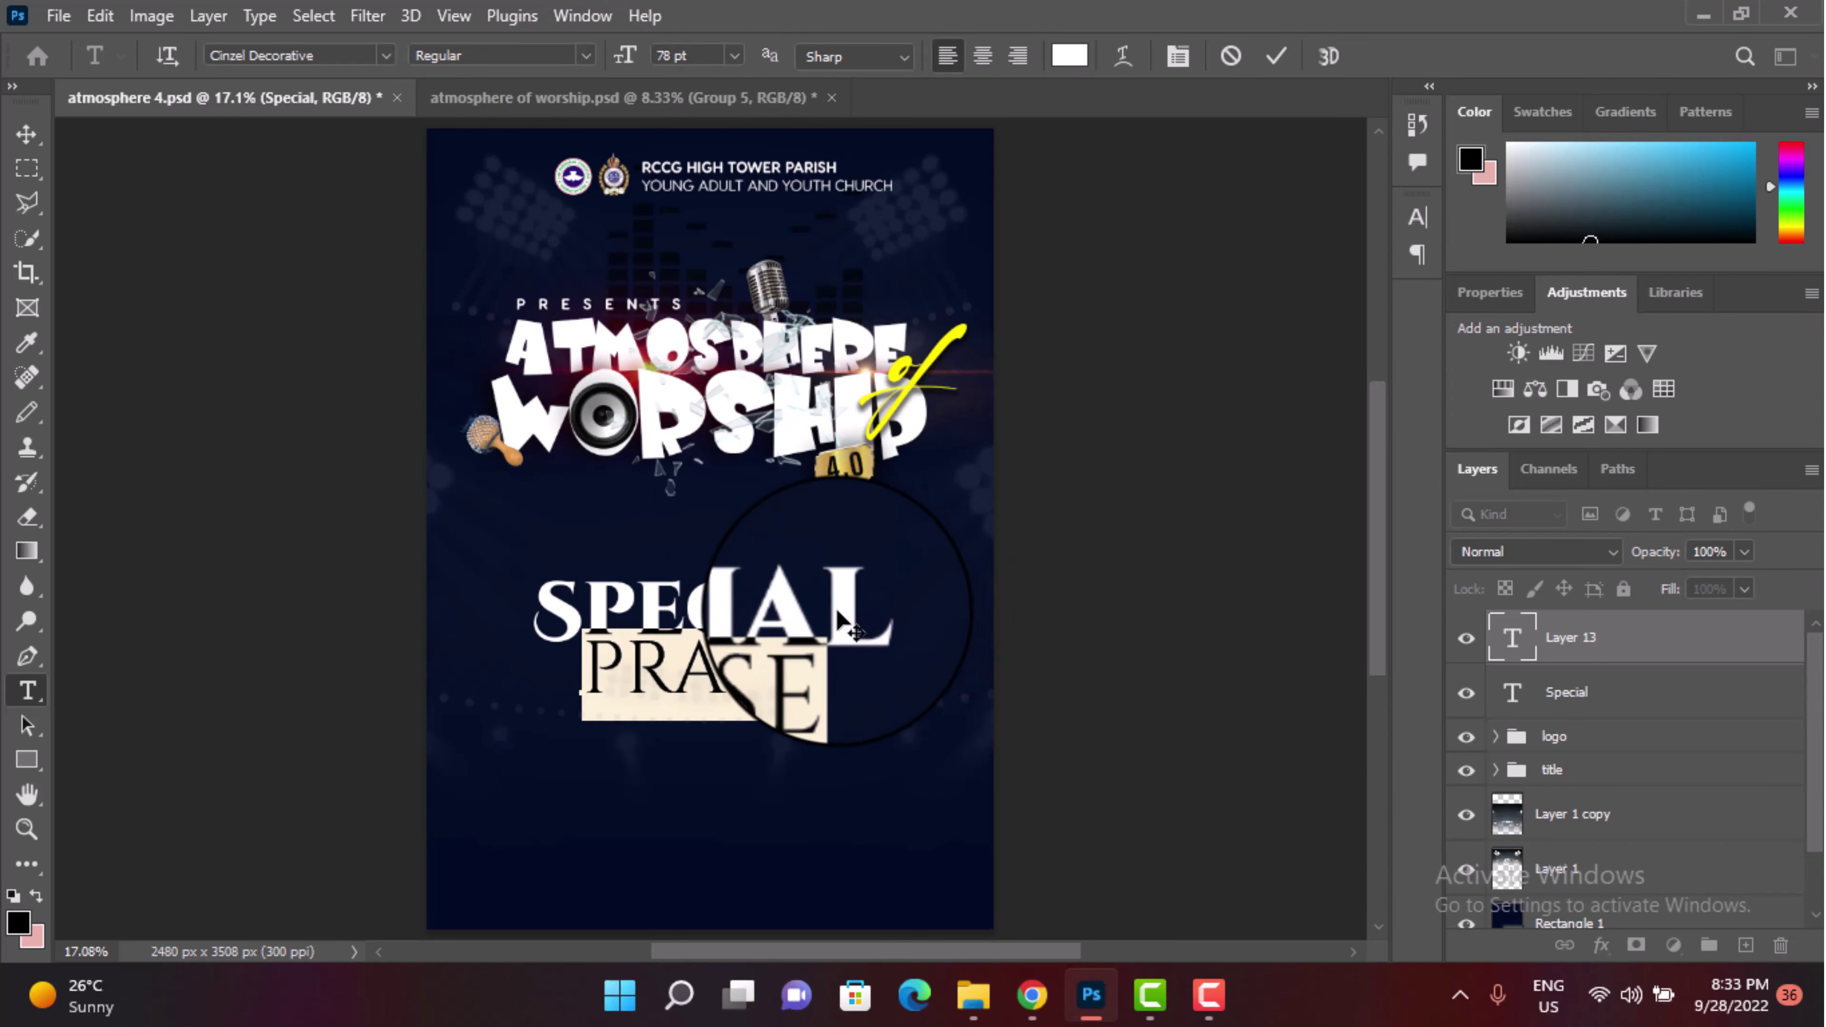
click(1276, 56)
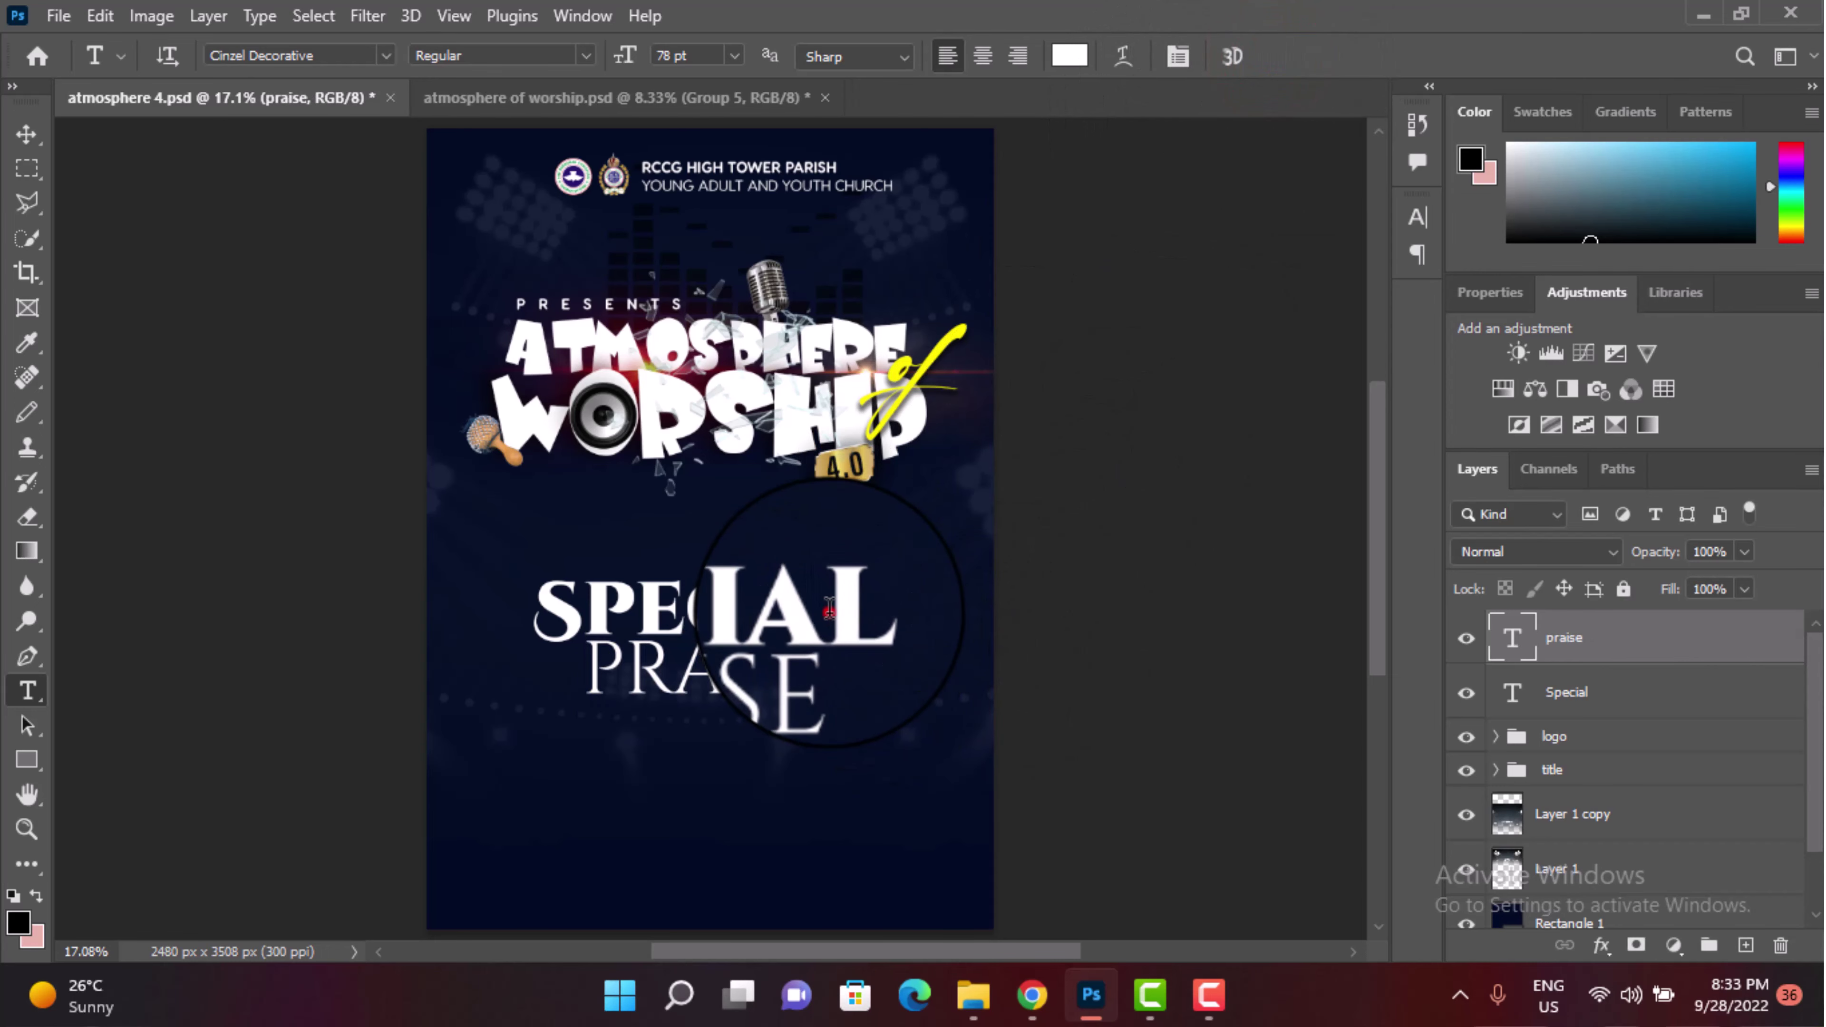
Step: Try enlarging the final L of SPECIAL to 86 pt, then undo it
drag(807, 608, 868, 604)
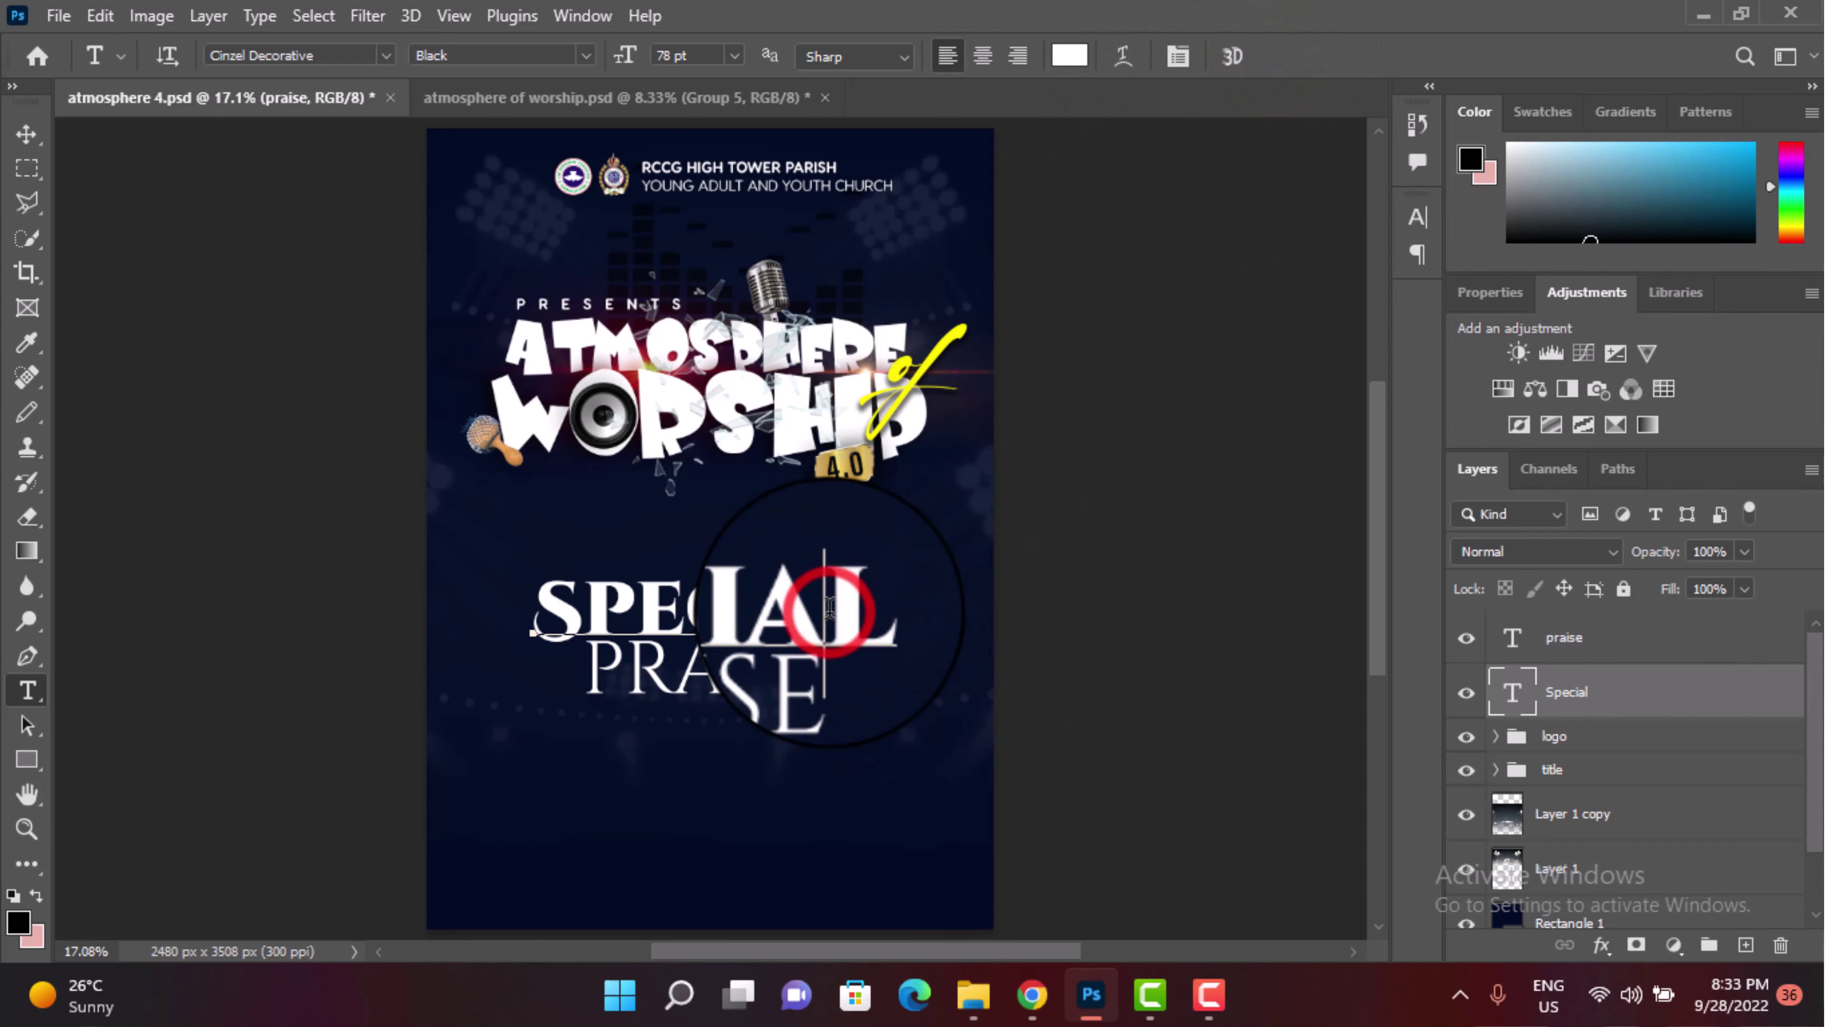
click(734, 55)
click(708, 78)
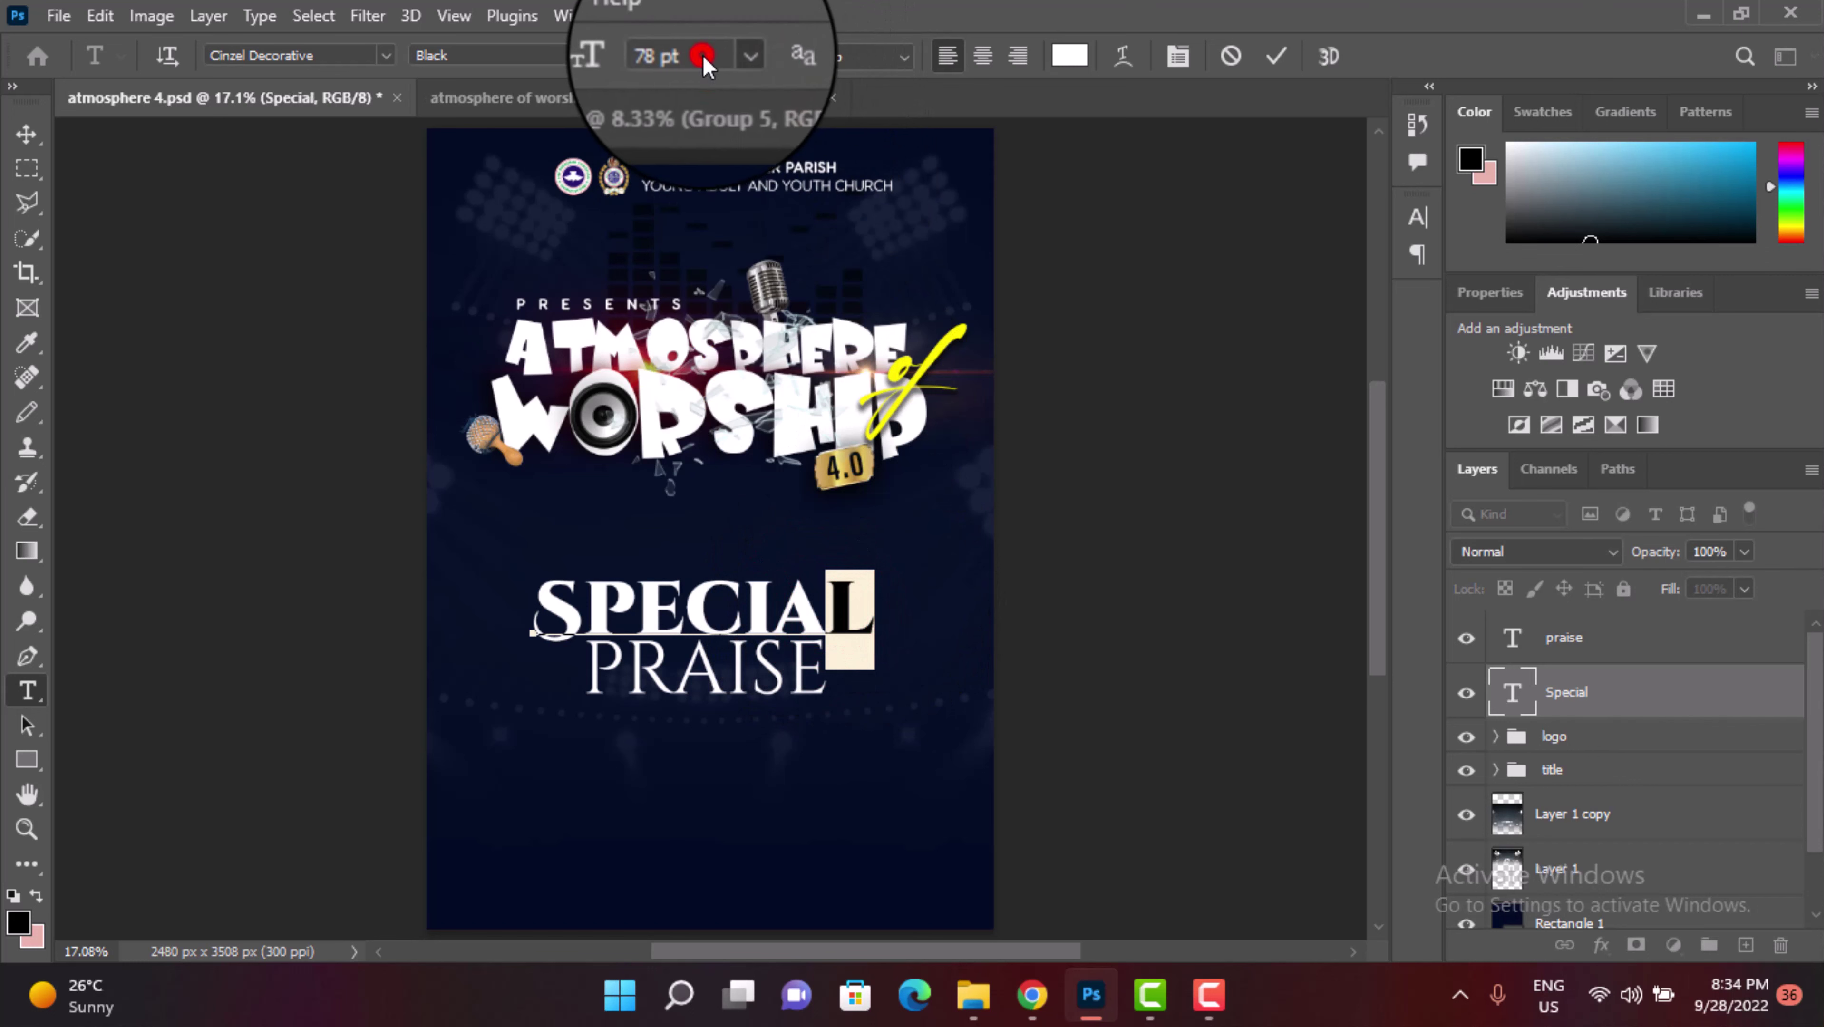
drag(632, 57, 681, 97)
text(90)
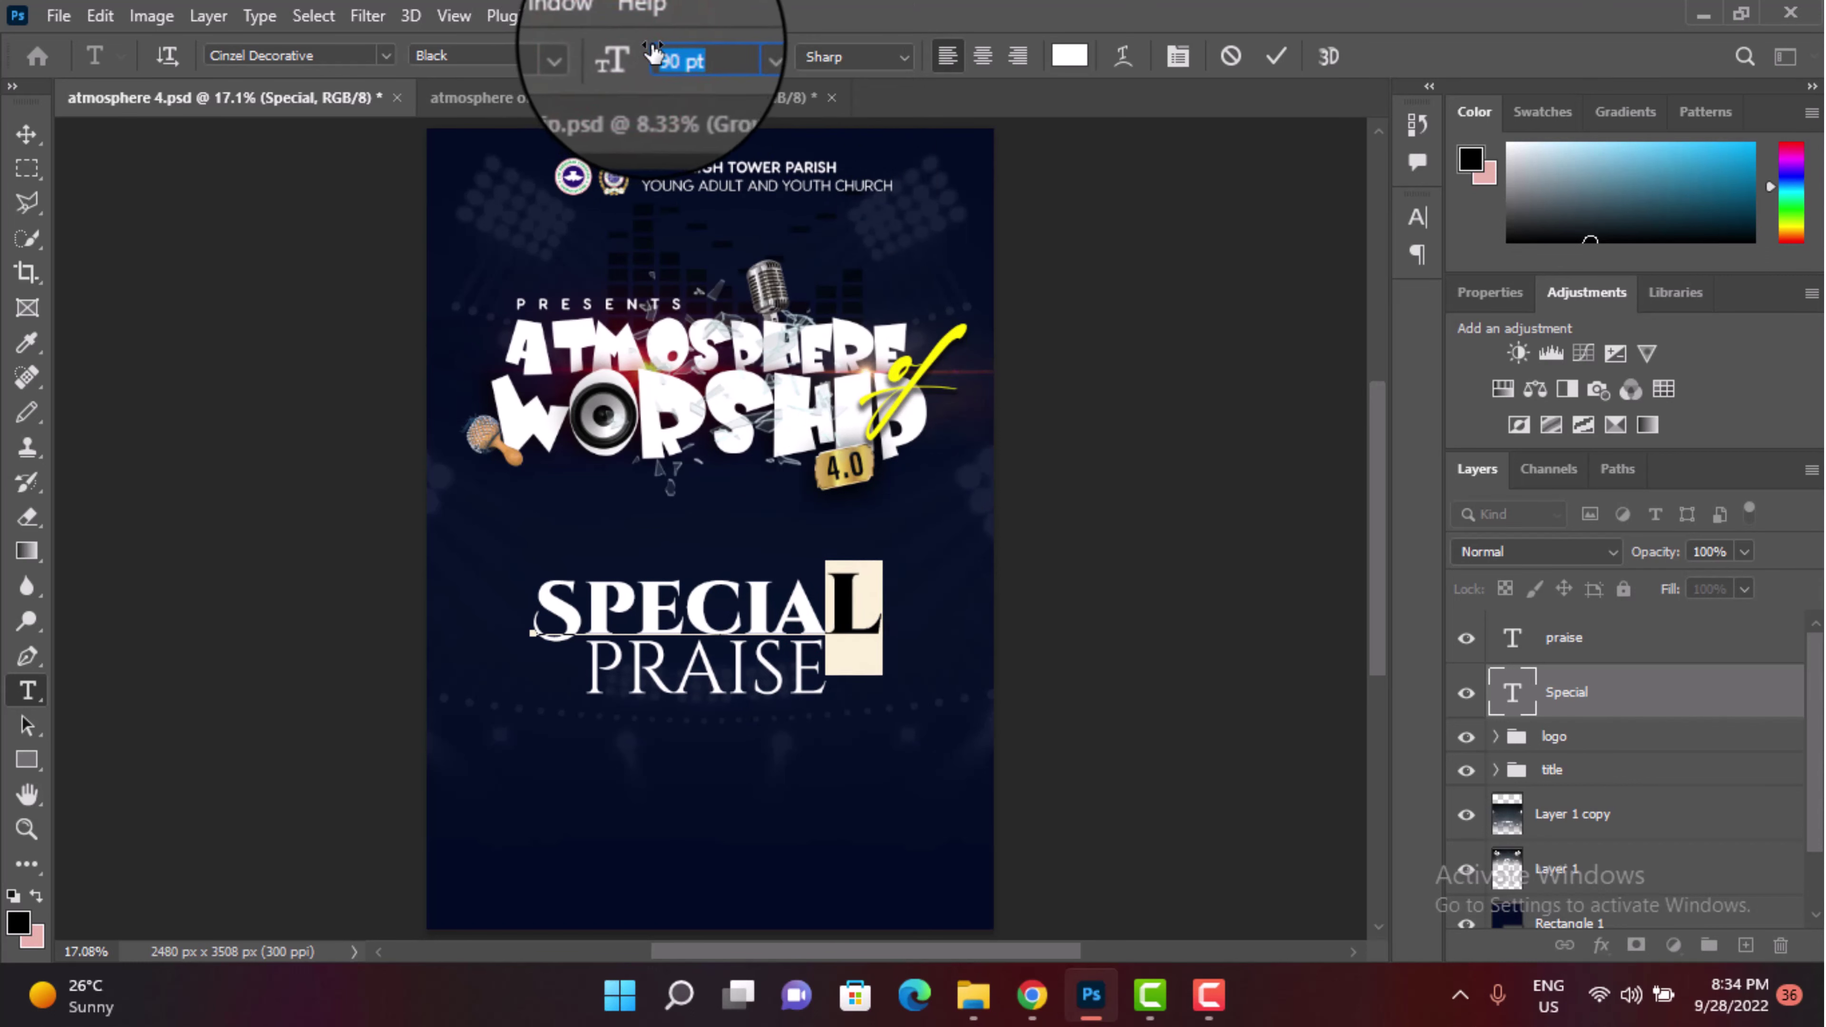
click(1275, 57)
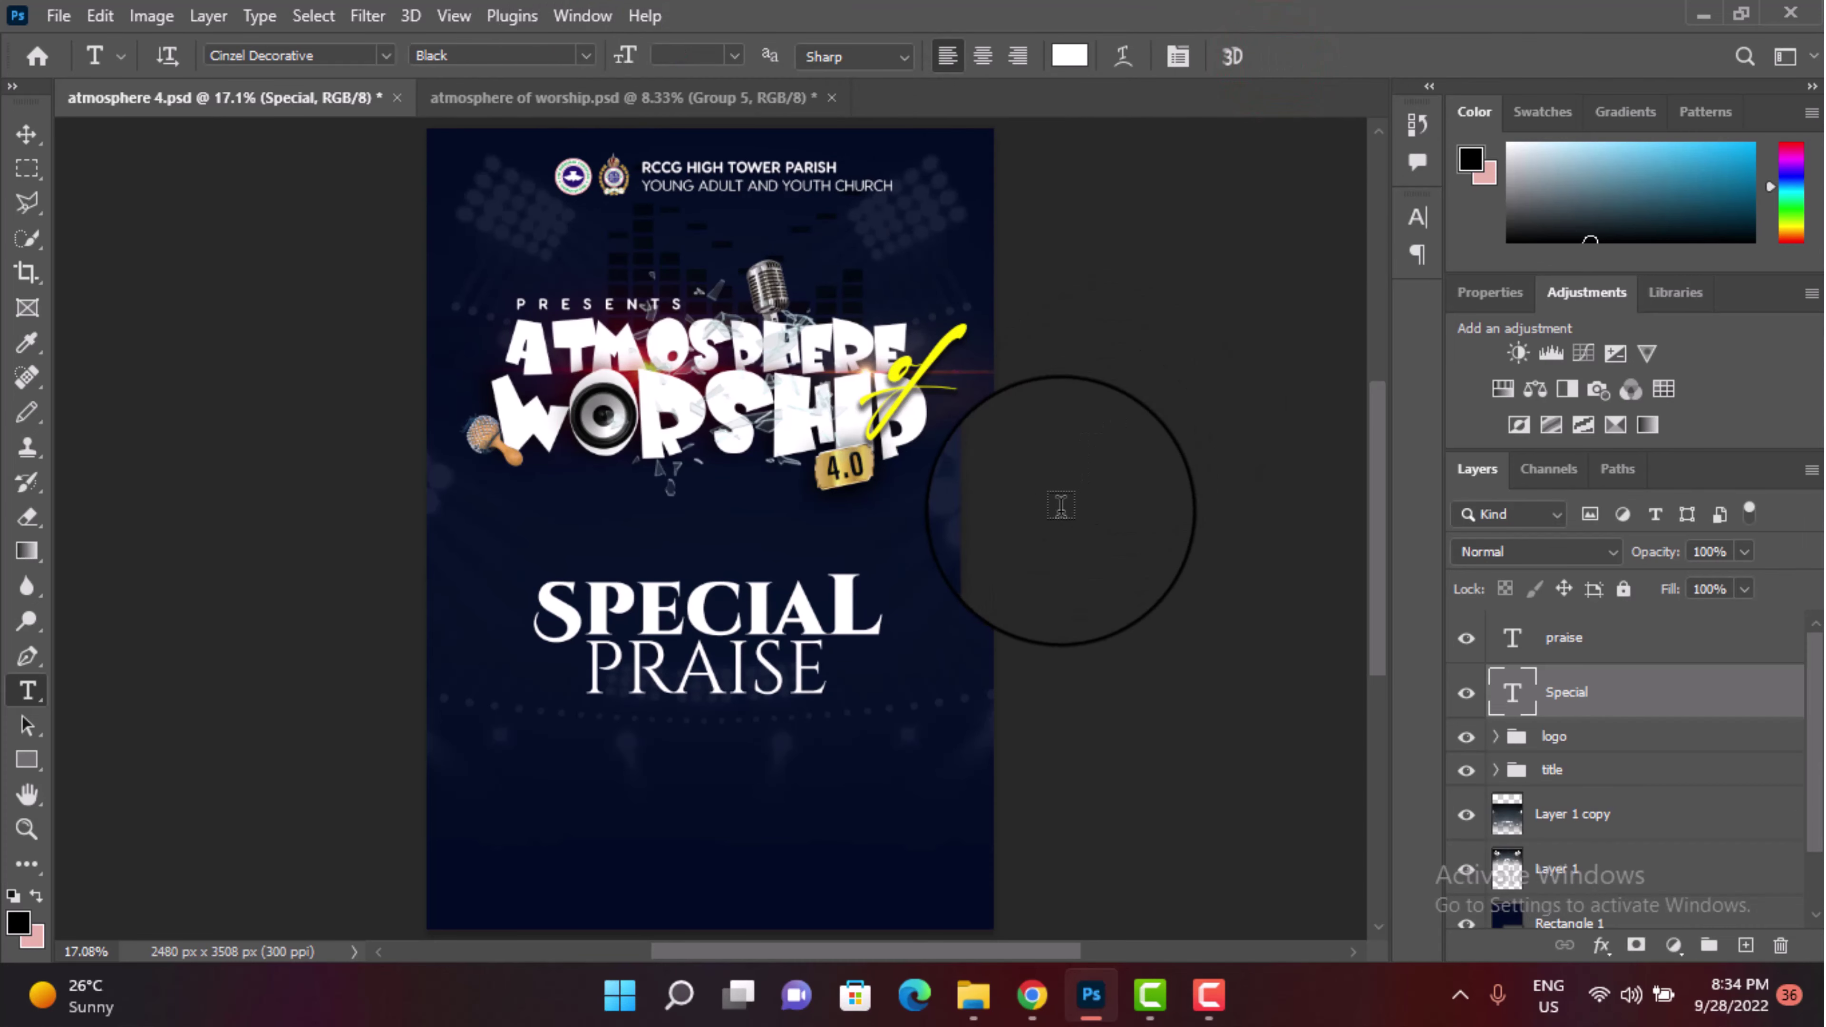
key(ctrl+z)
key(ctrl+z)
key(ctrl+z)
key(ctrl+z)
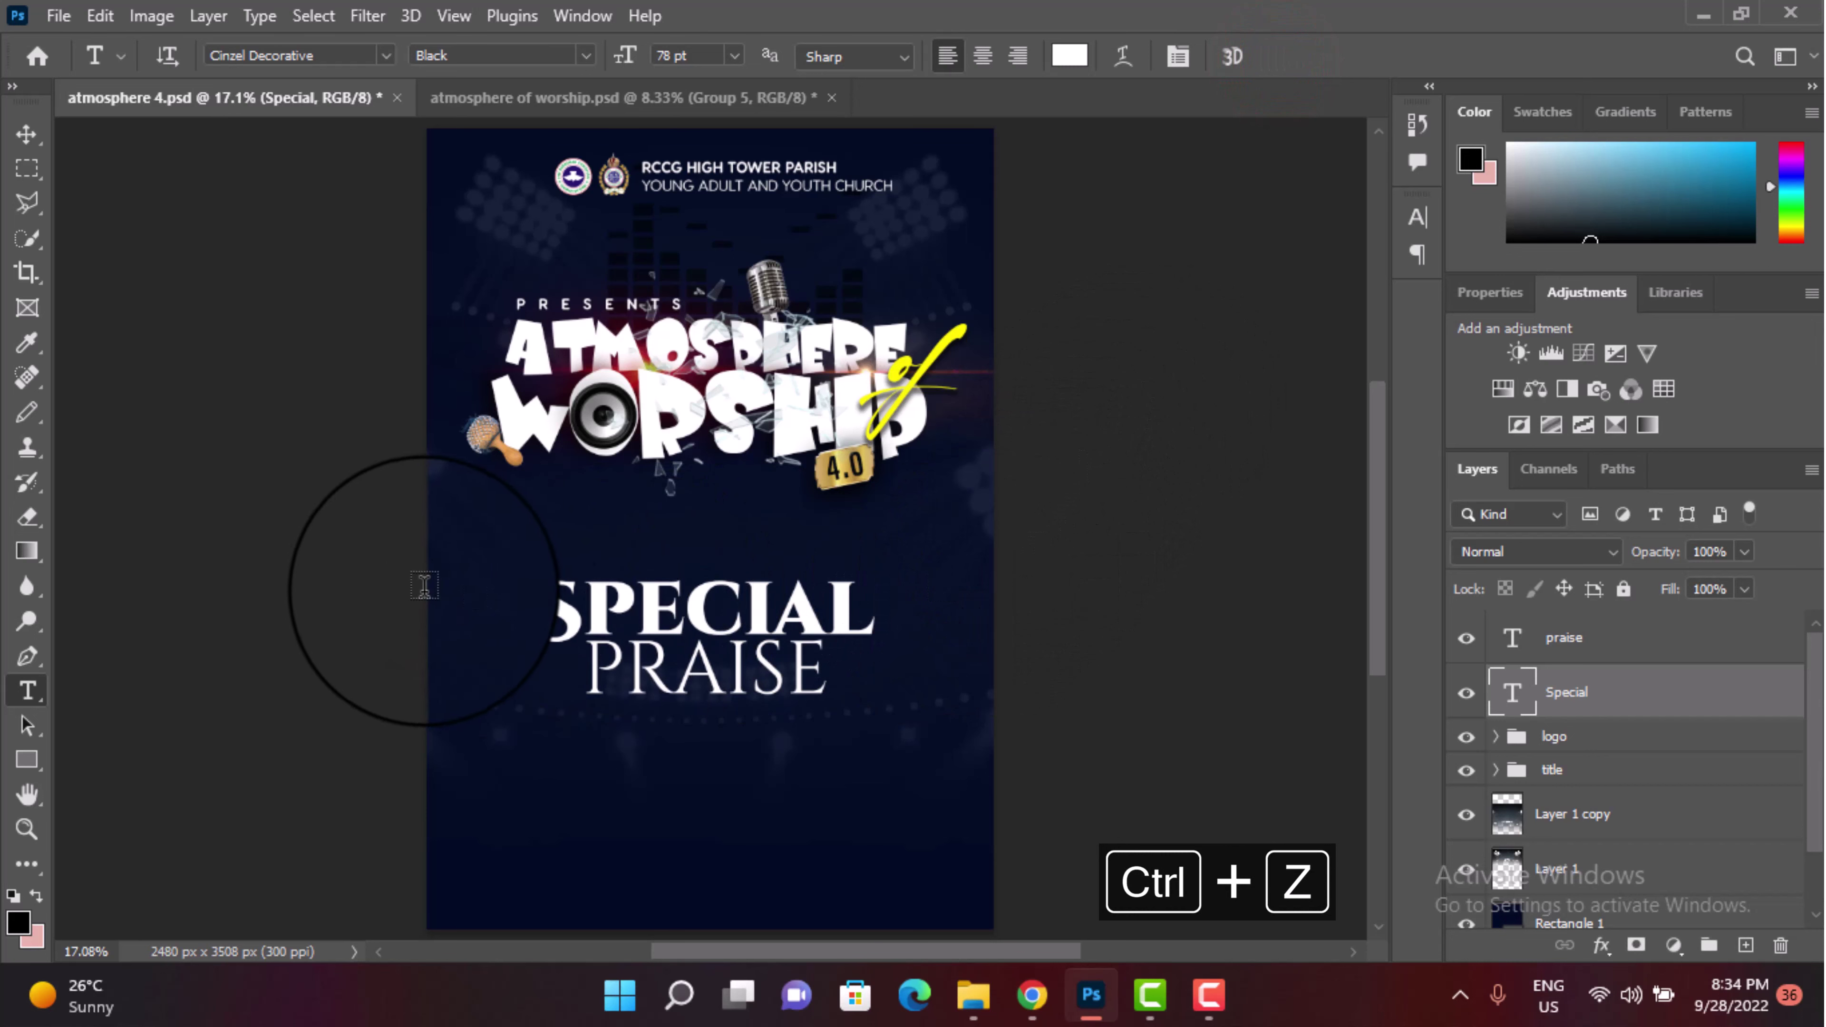
Step: Type THEME: on a new line below PRAISE
click(656, 785)
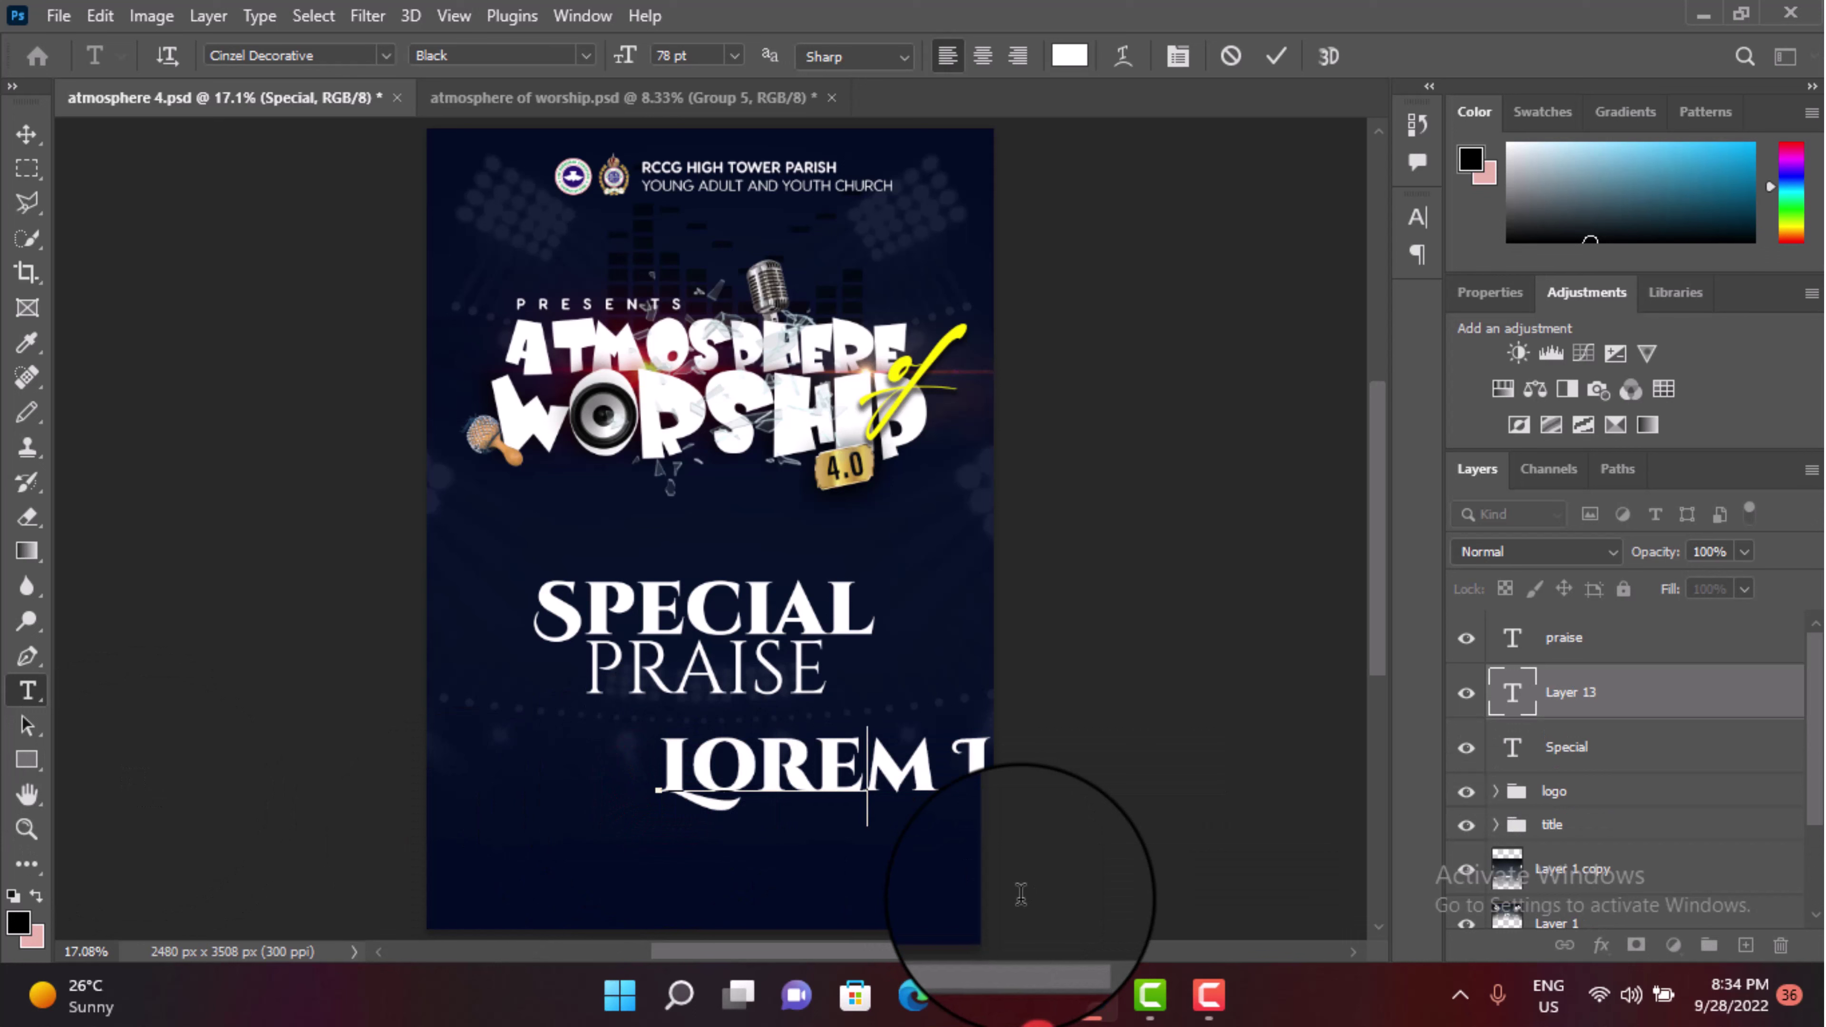
text(THEM)
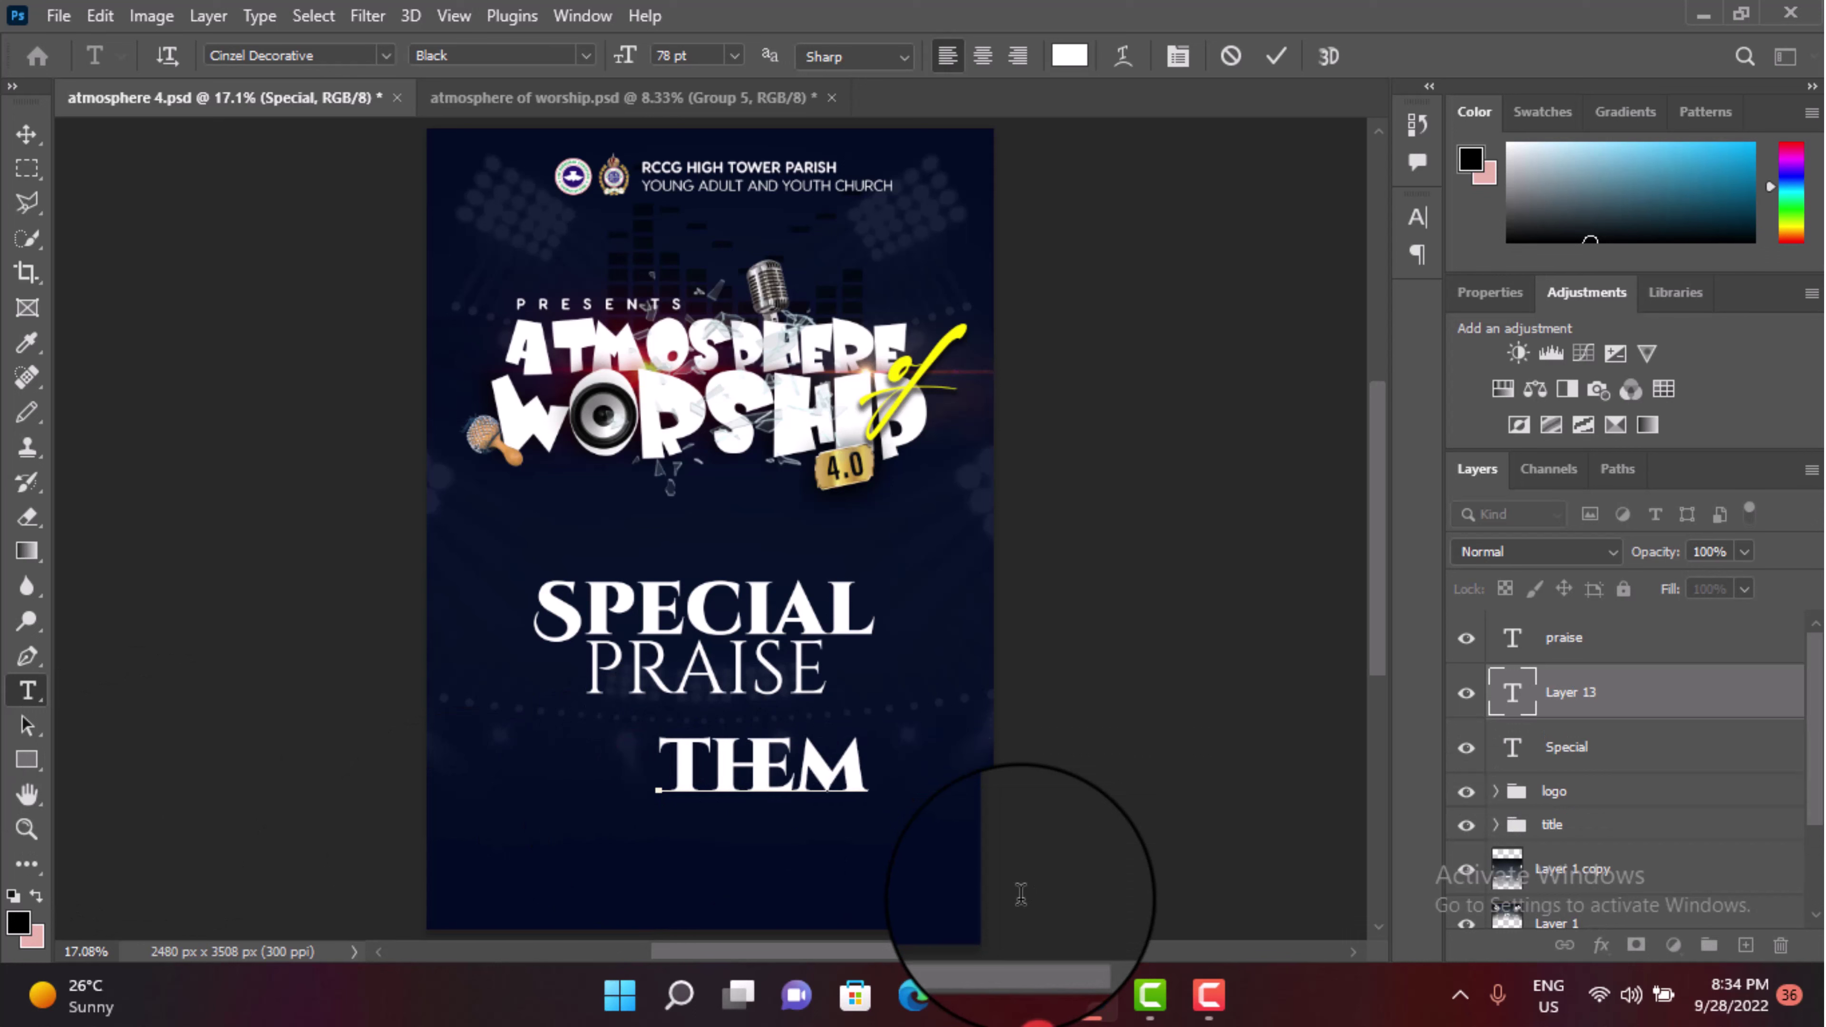
key(BackSpace)
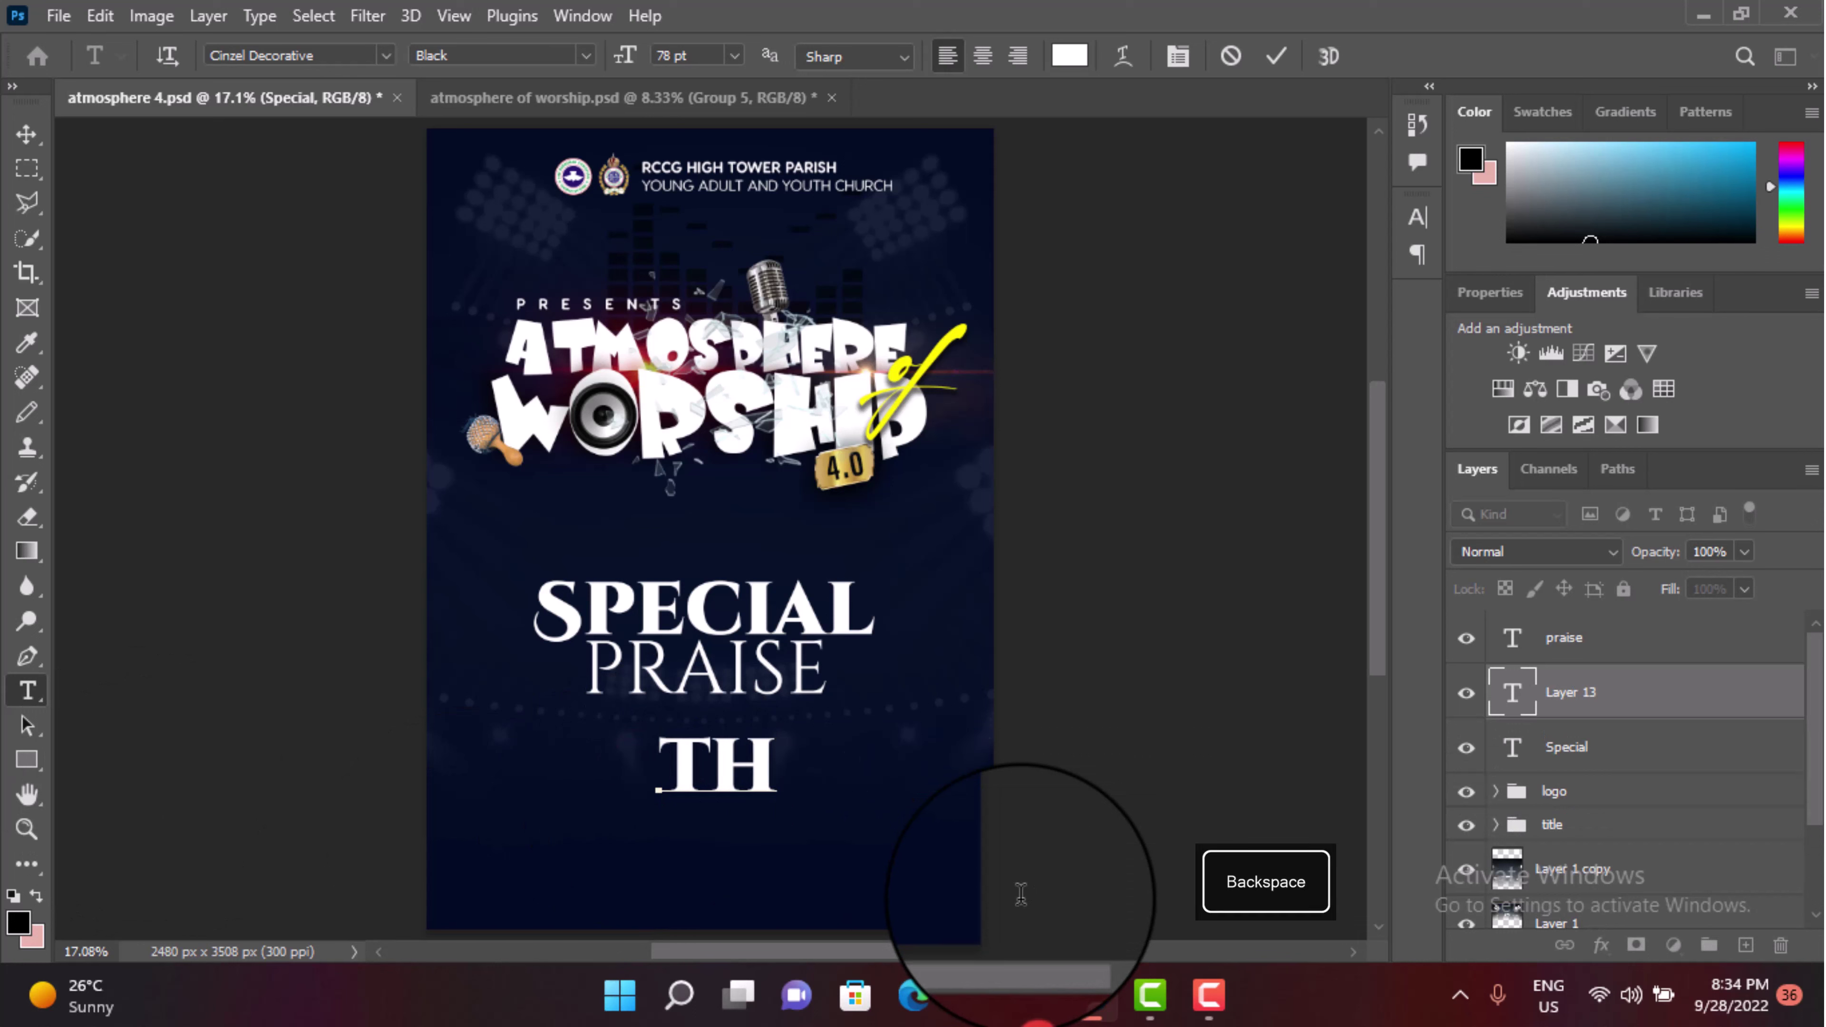
text(EME:)
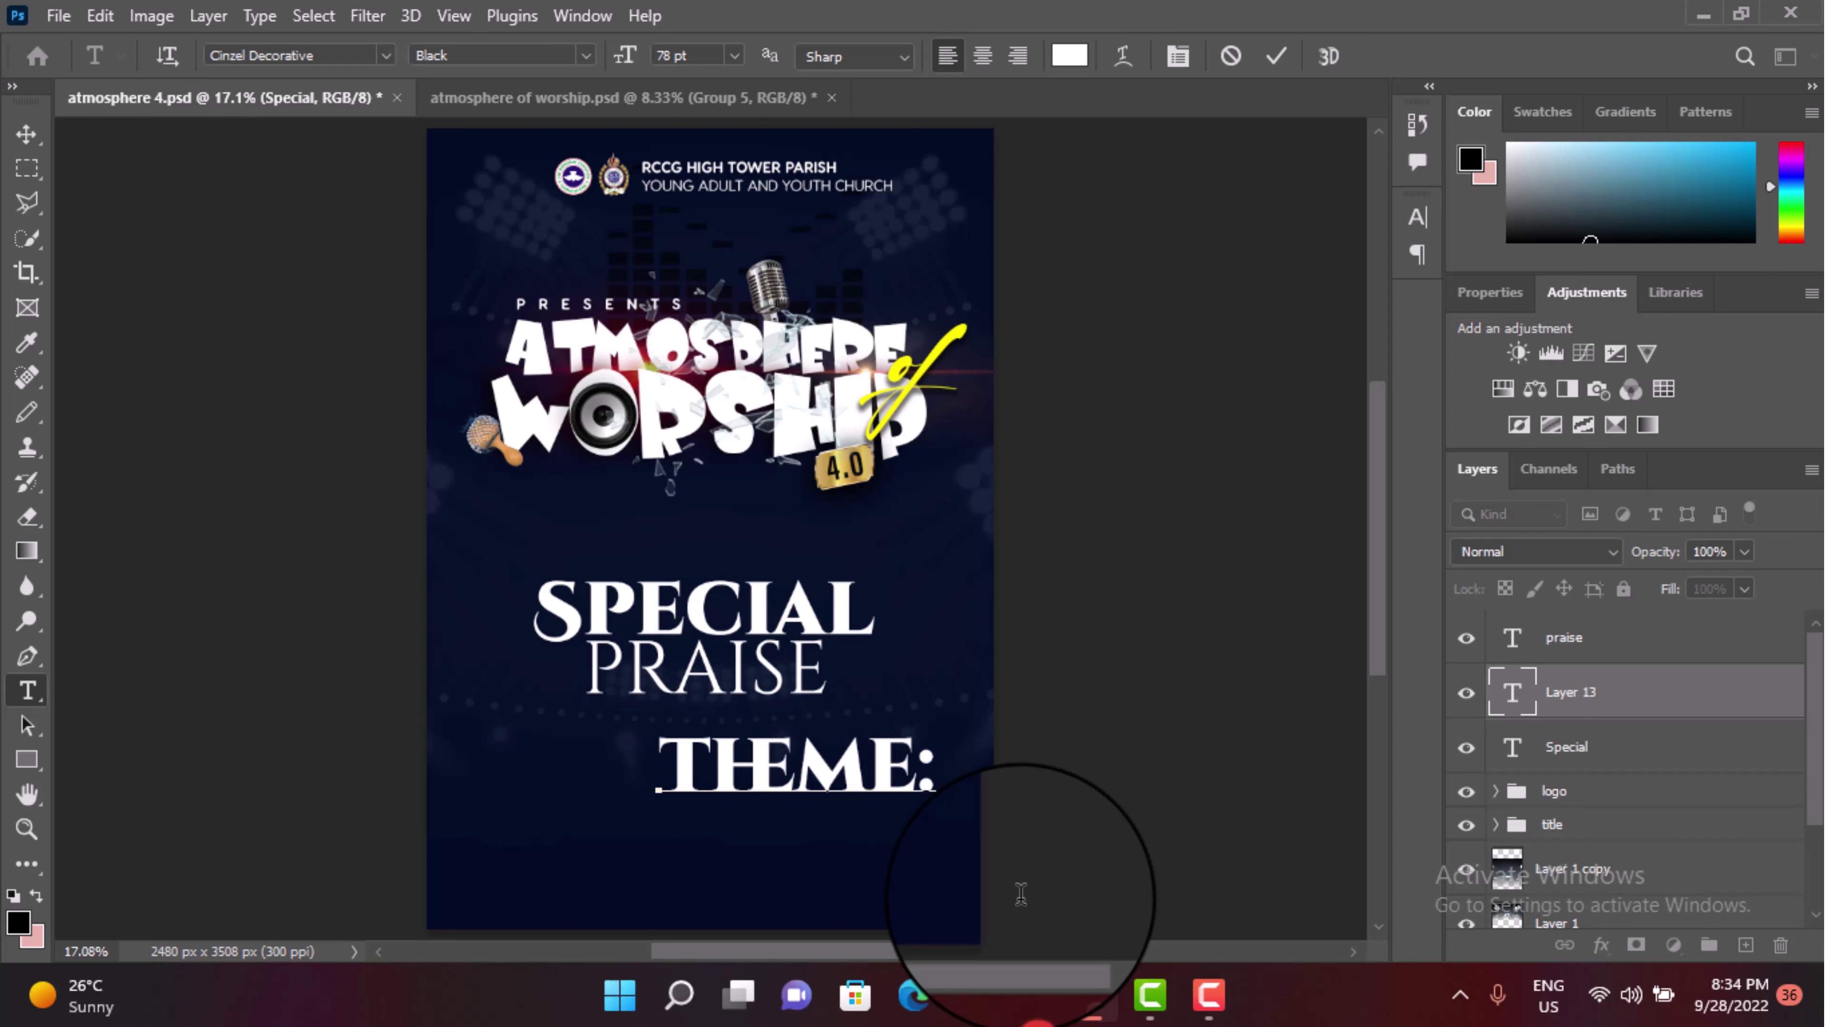
Step: Set the line in Visby Round CF Light and make it read Theme:
key(ctrl+a)
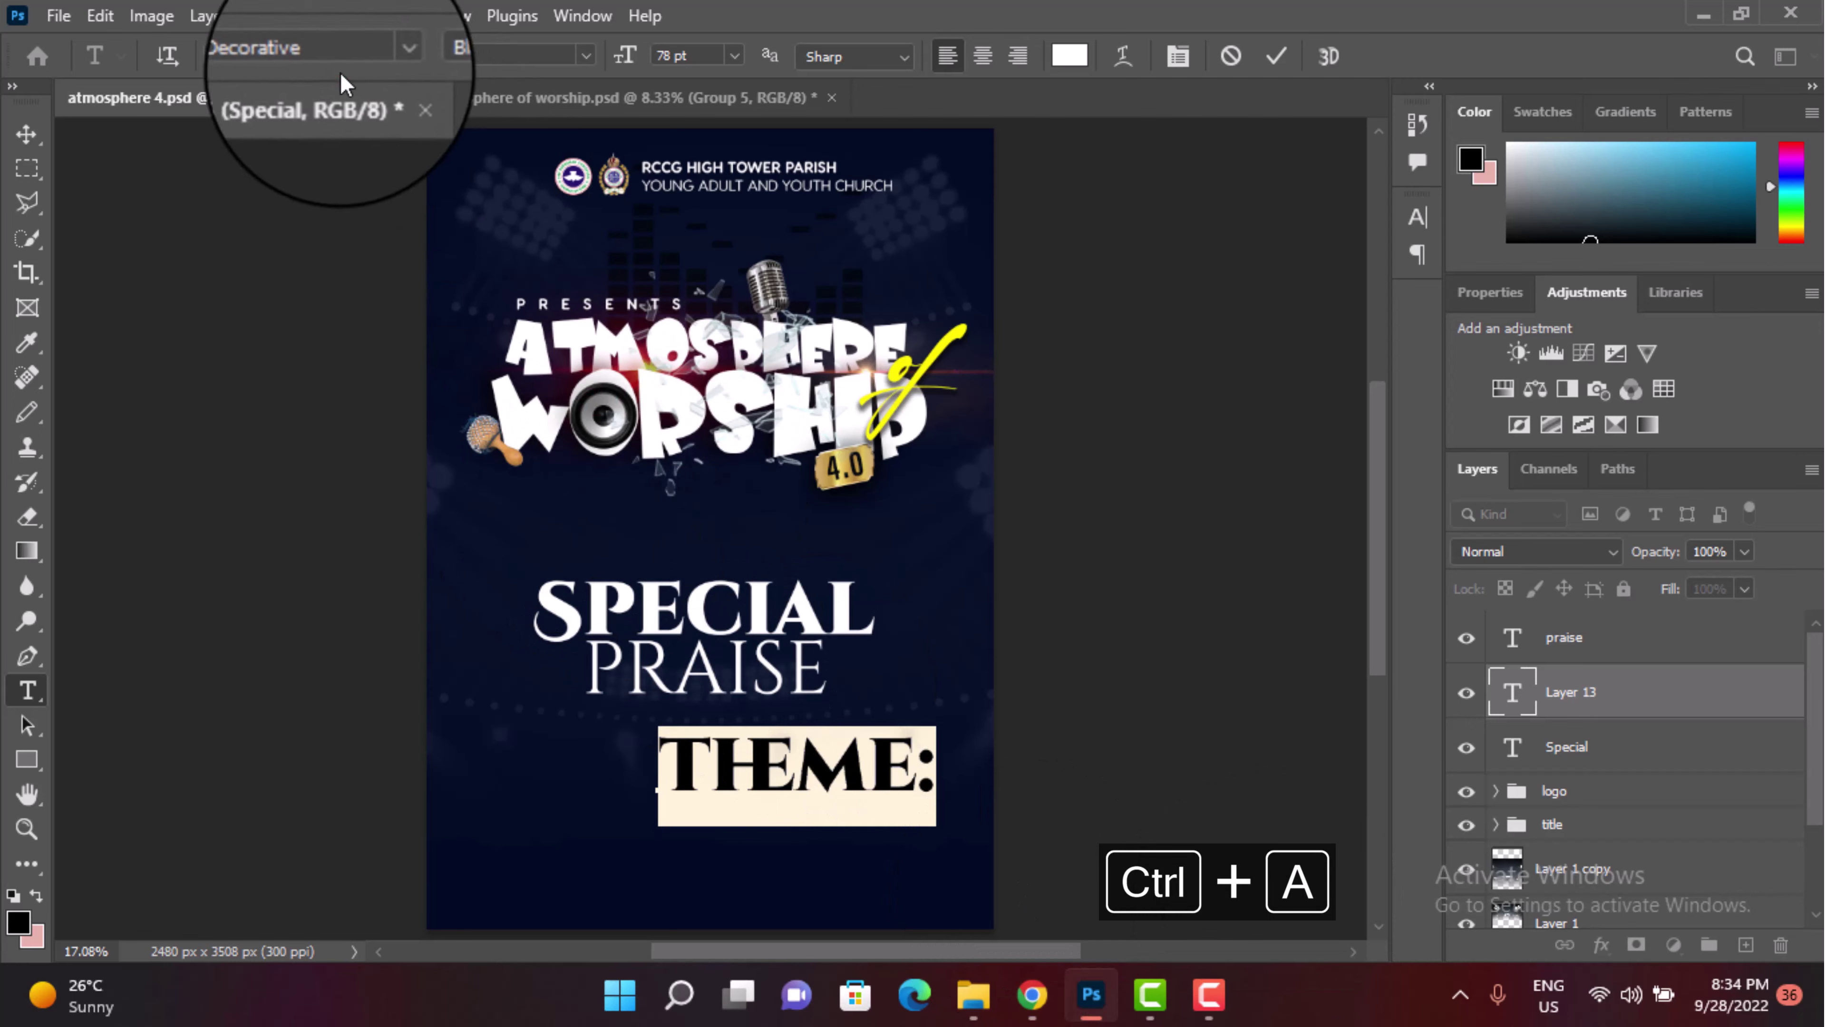
click(329, 44)
text(v)
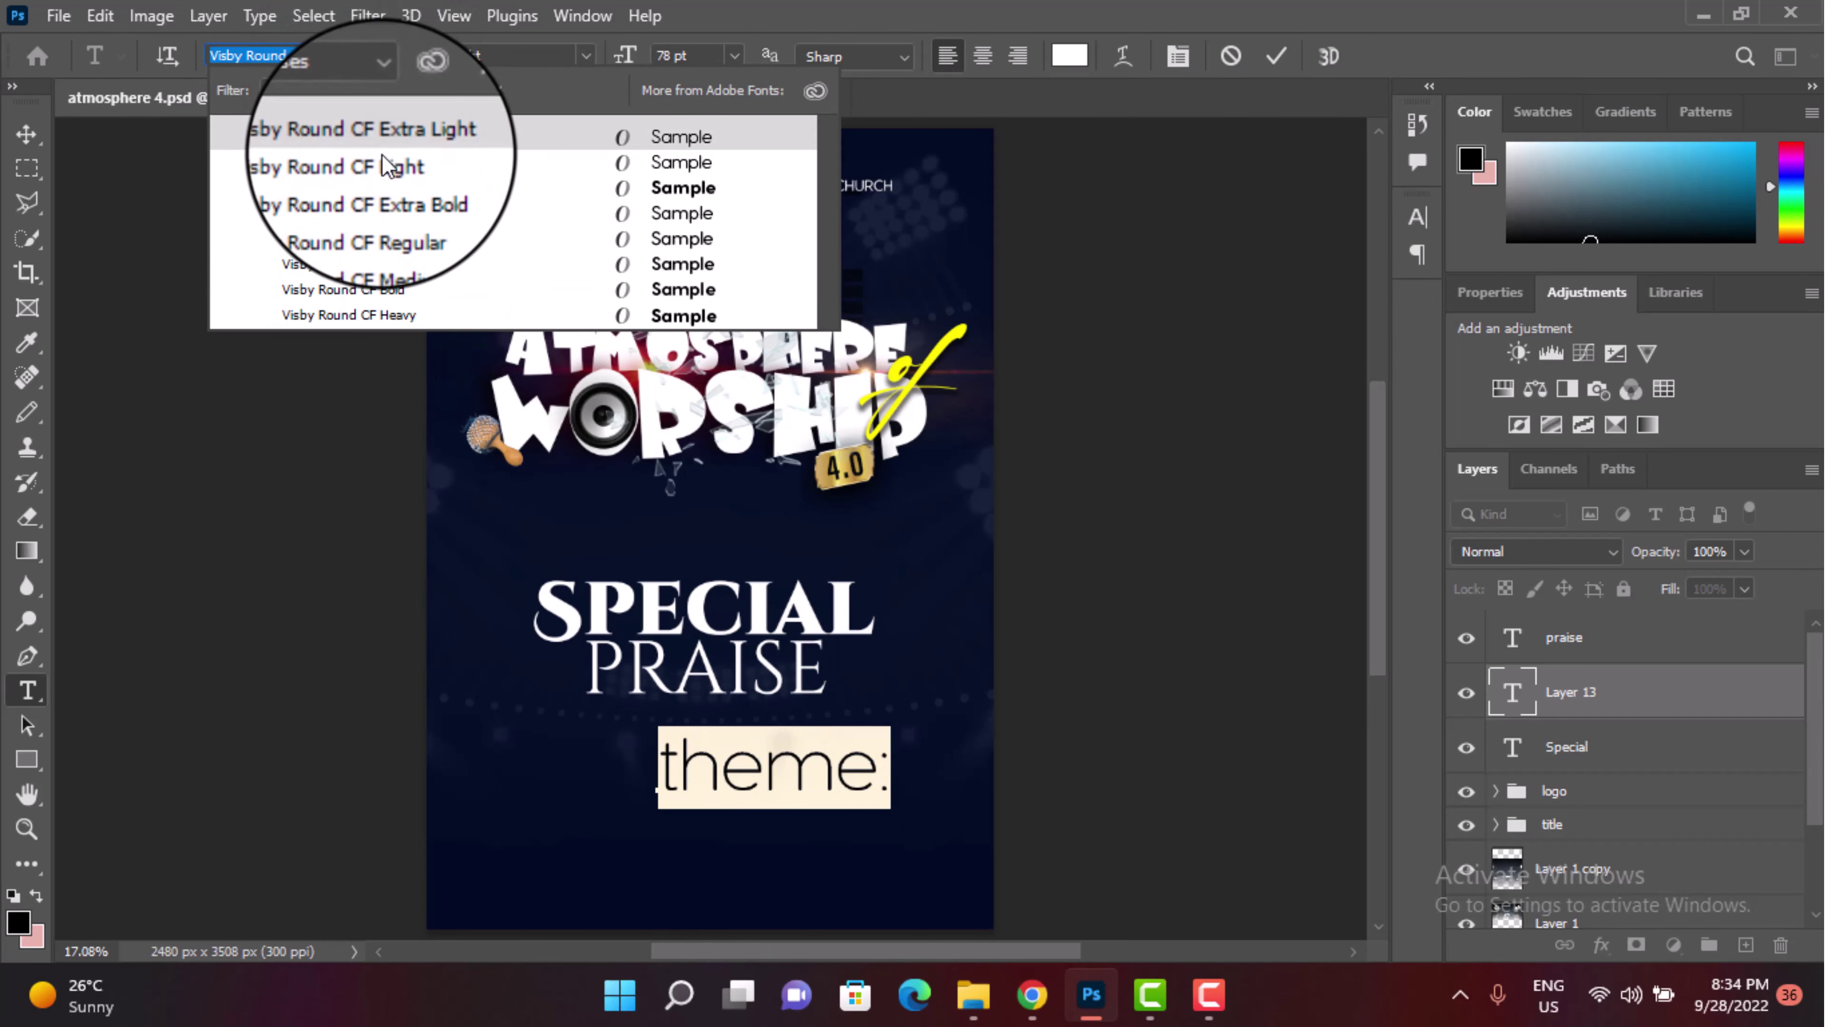
click(385, 165)
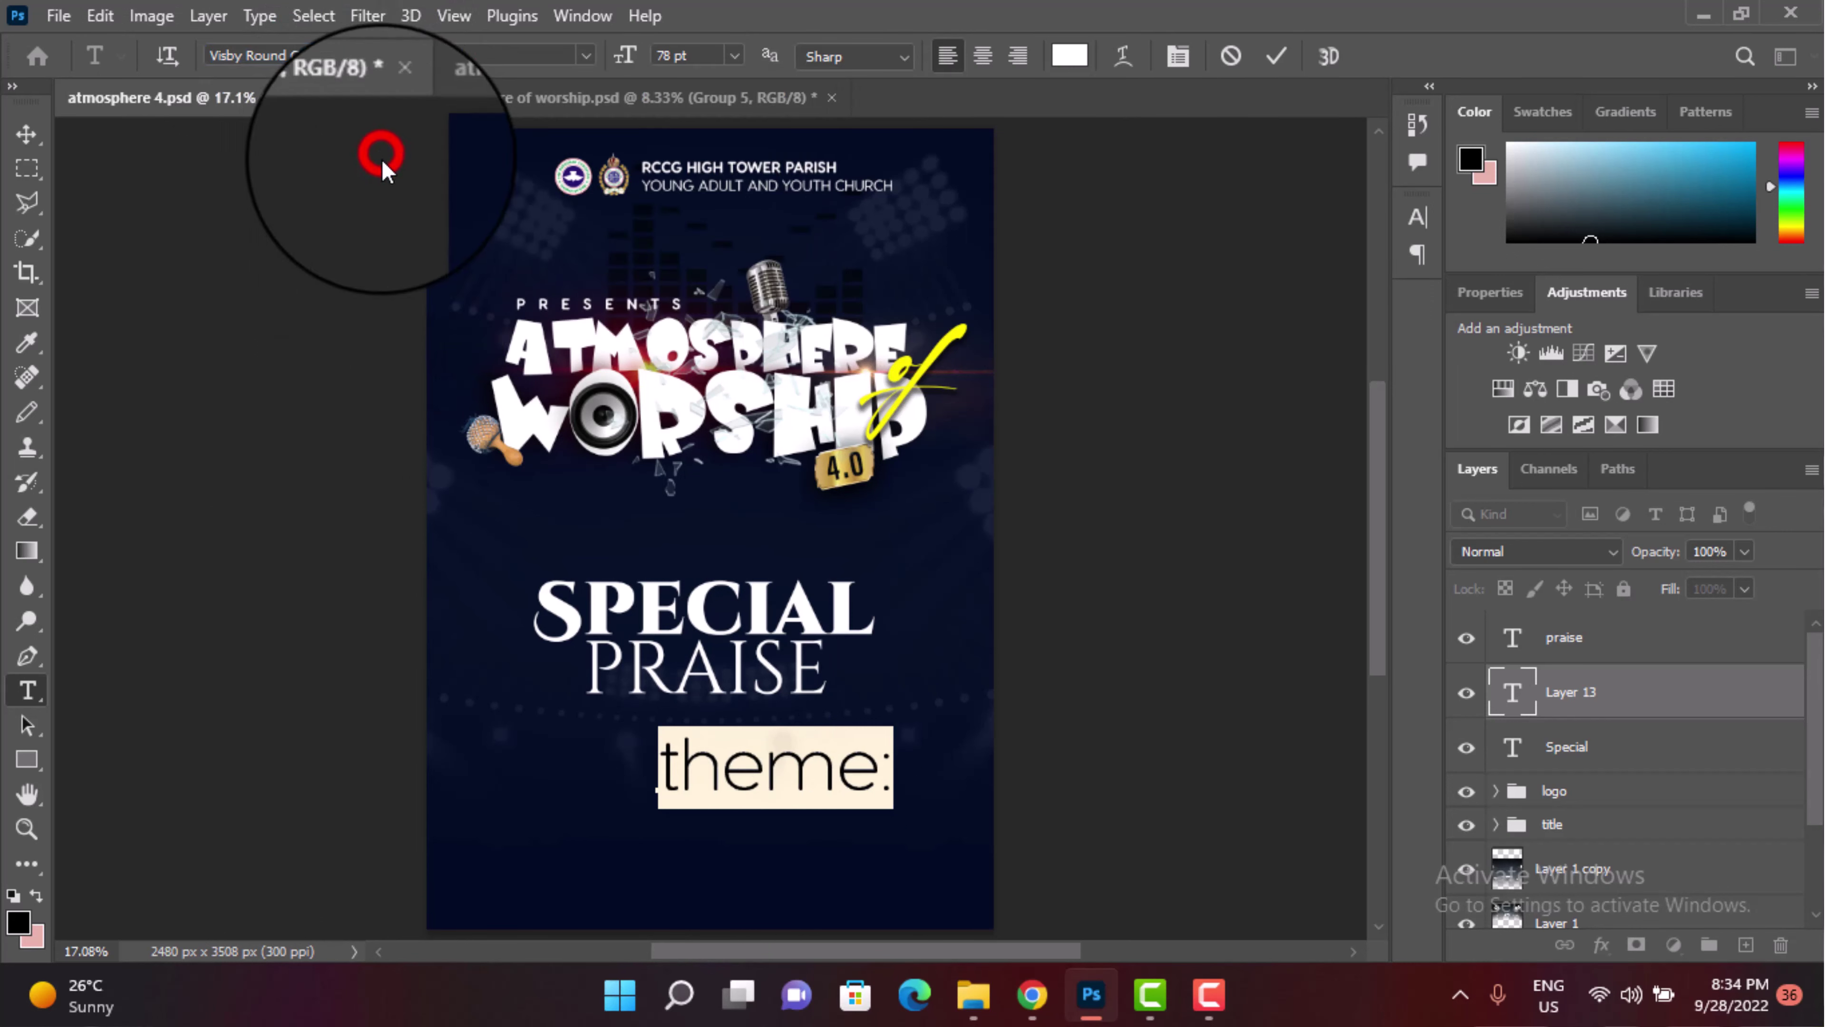
click(684, 766)
key(BackSpace)
text(T)
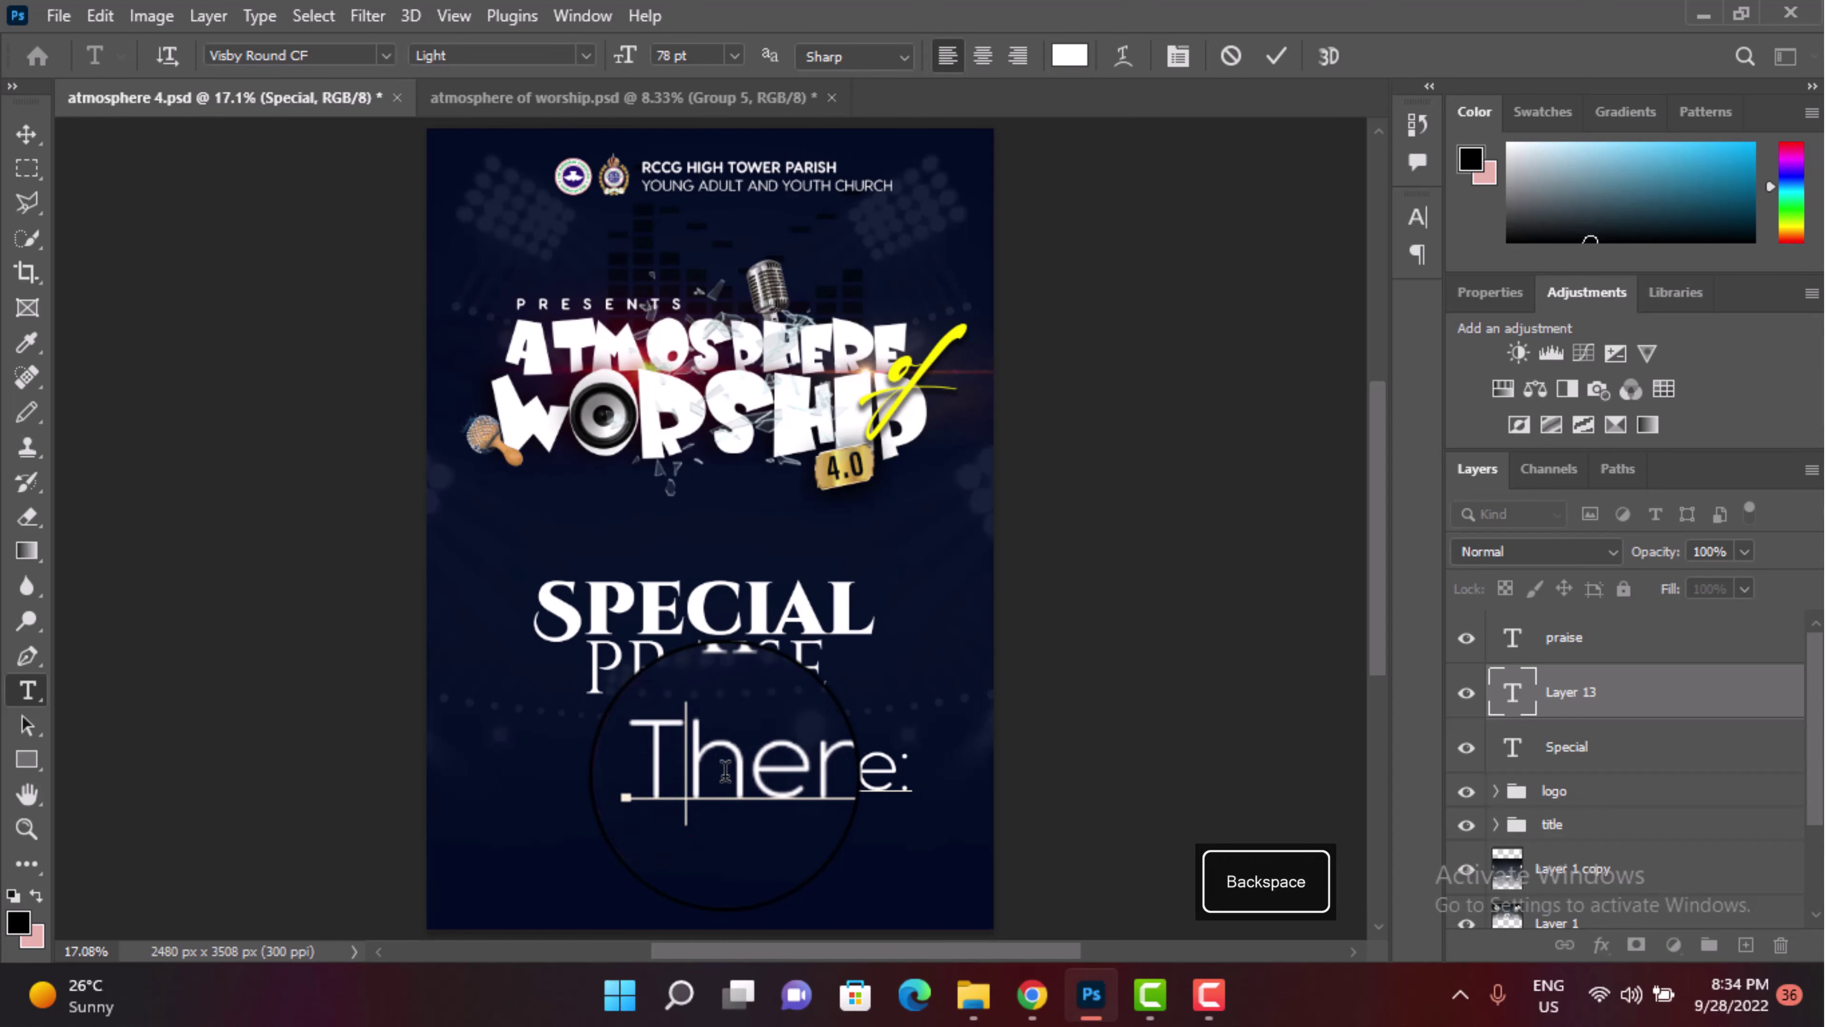
key(ctrl+a)
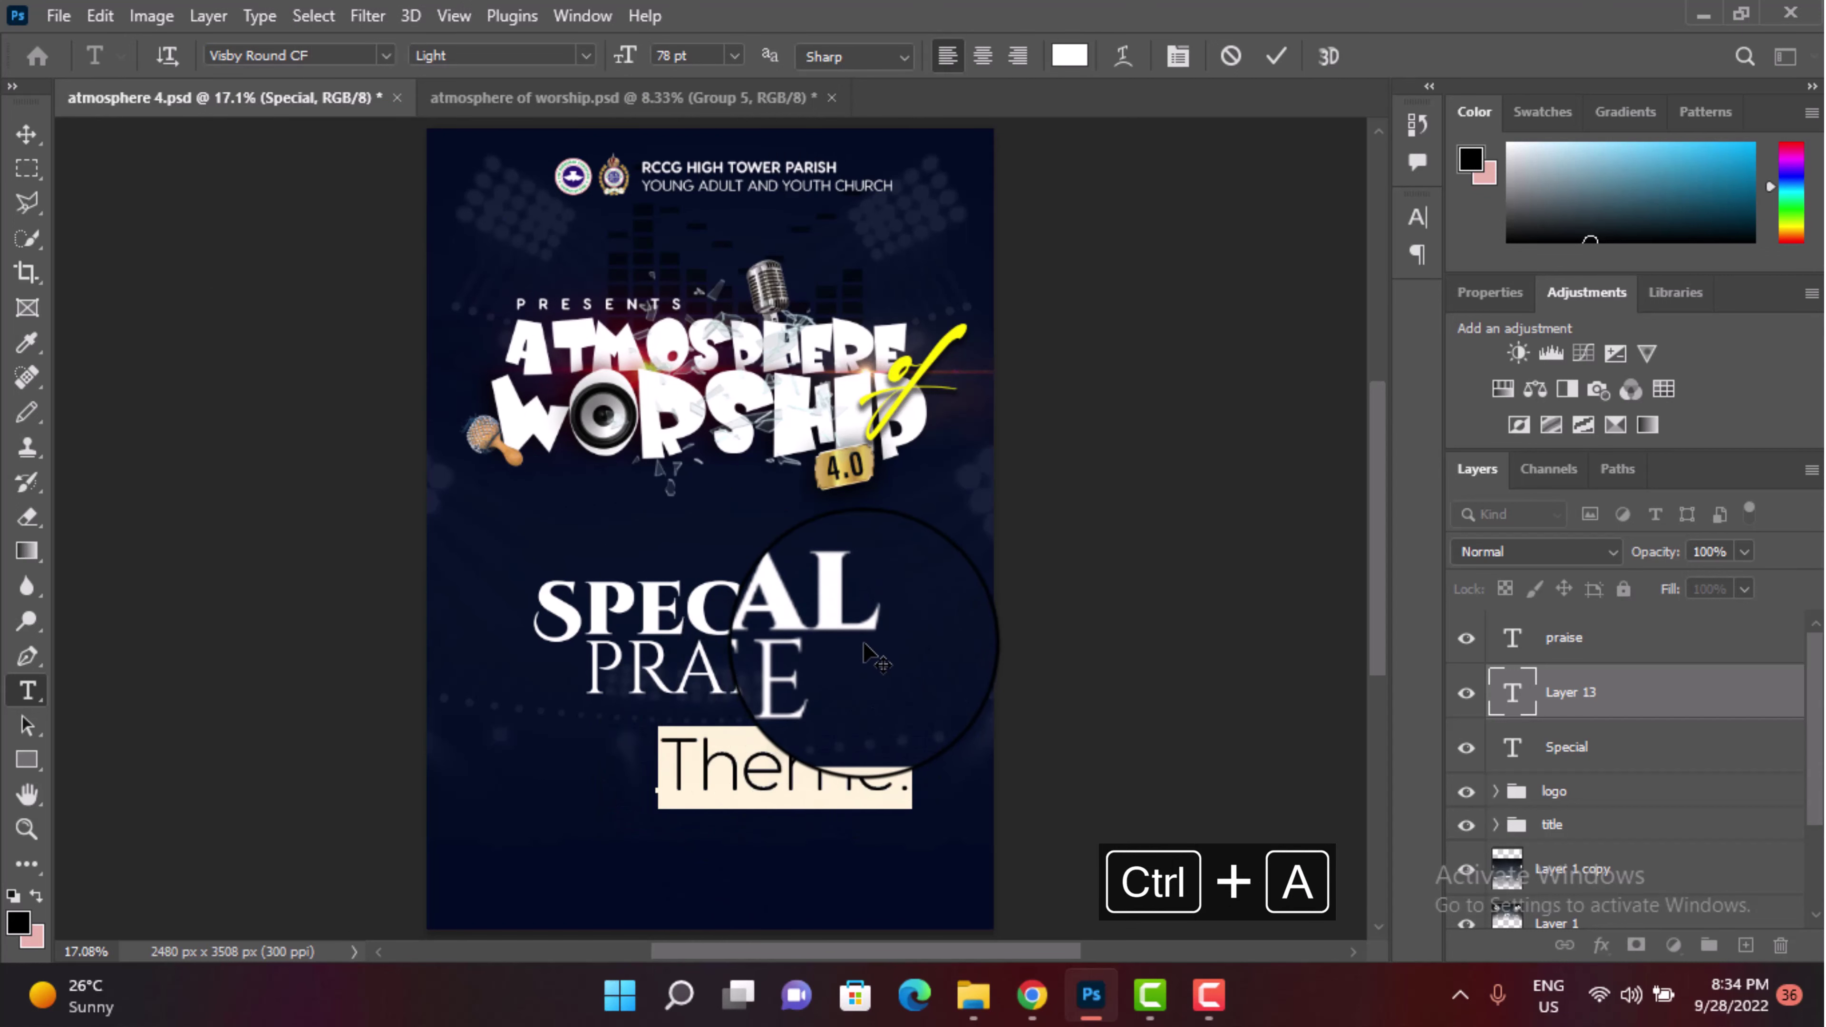
Step: Colour Theme: with the title swirl's yellow, shrink it to 20 pt, and place it above SPECIAL
click(1070, 55)
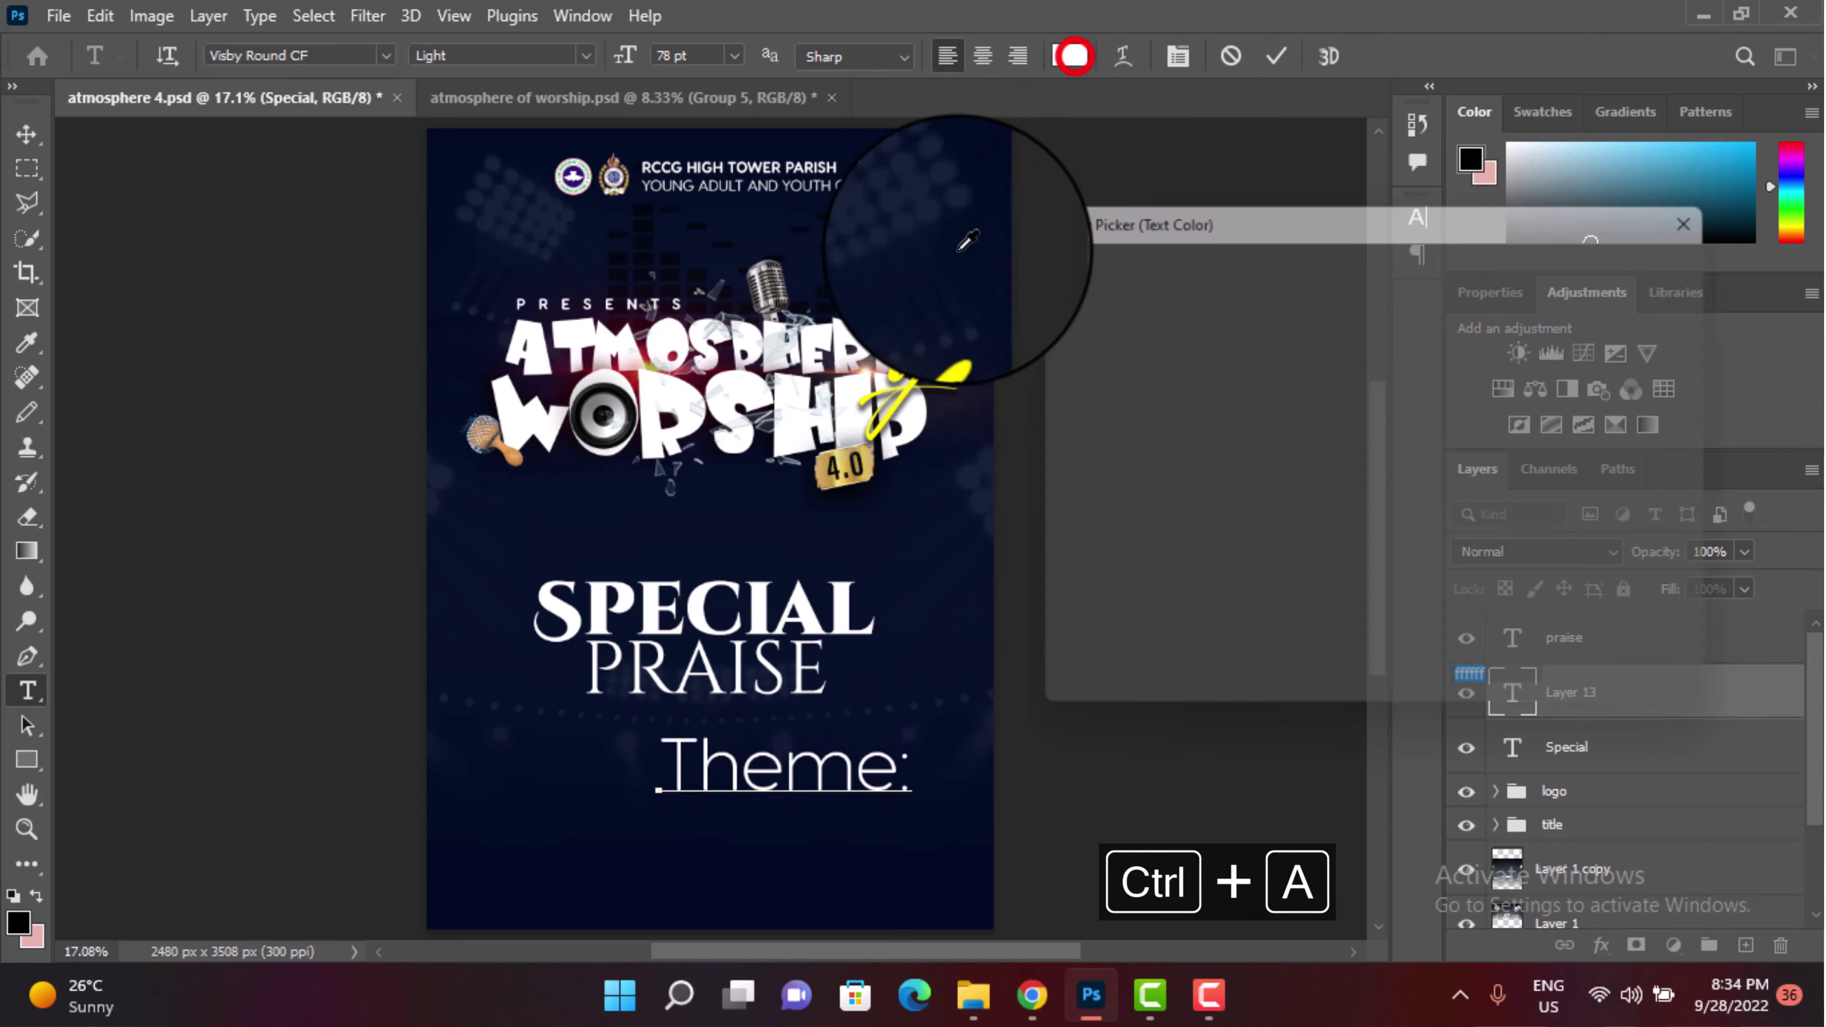
click(935, 356)
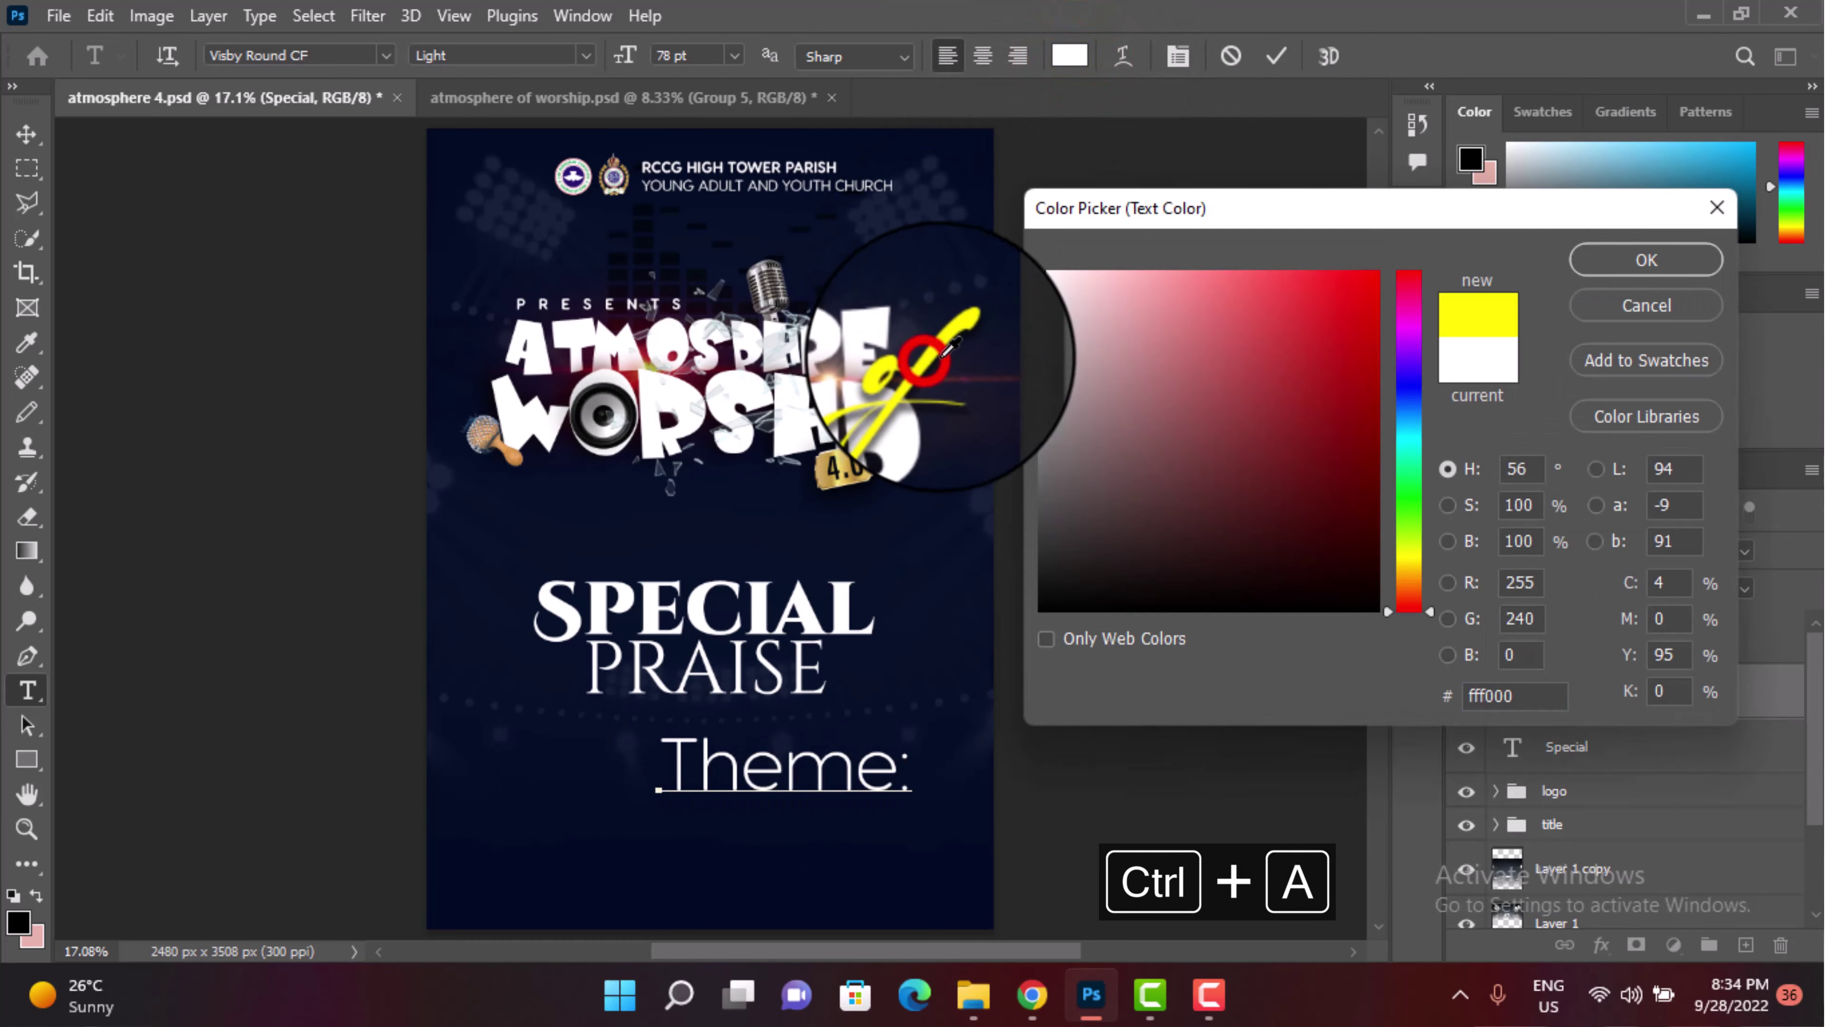
click(1600, 263)
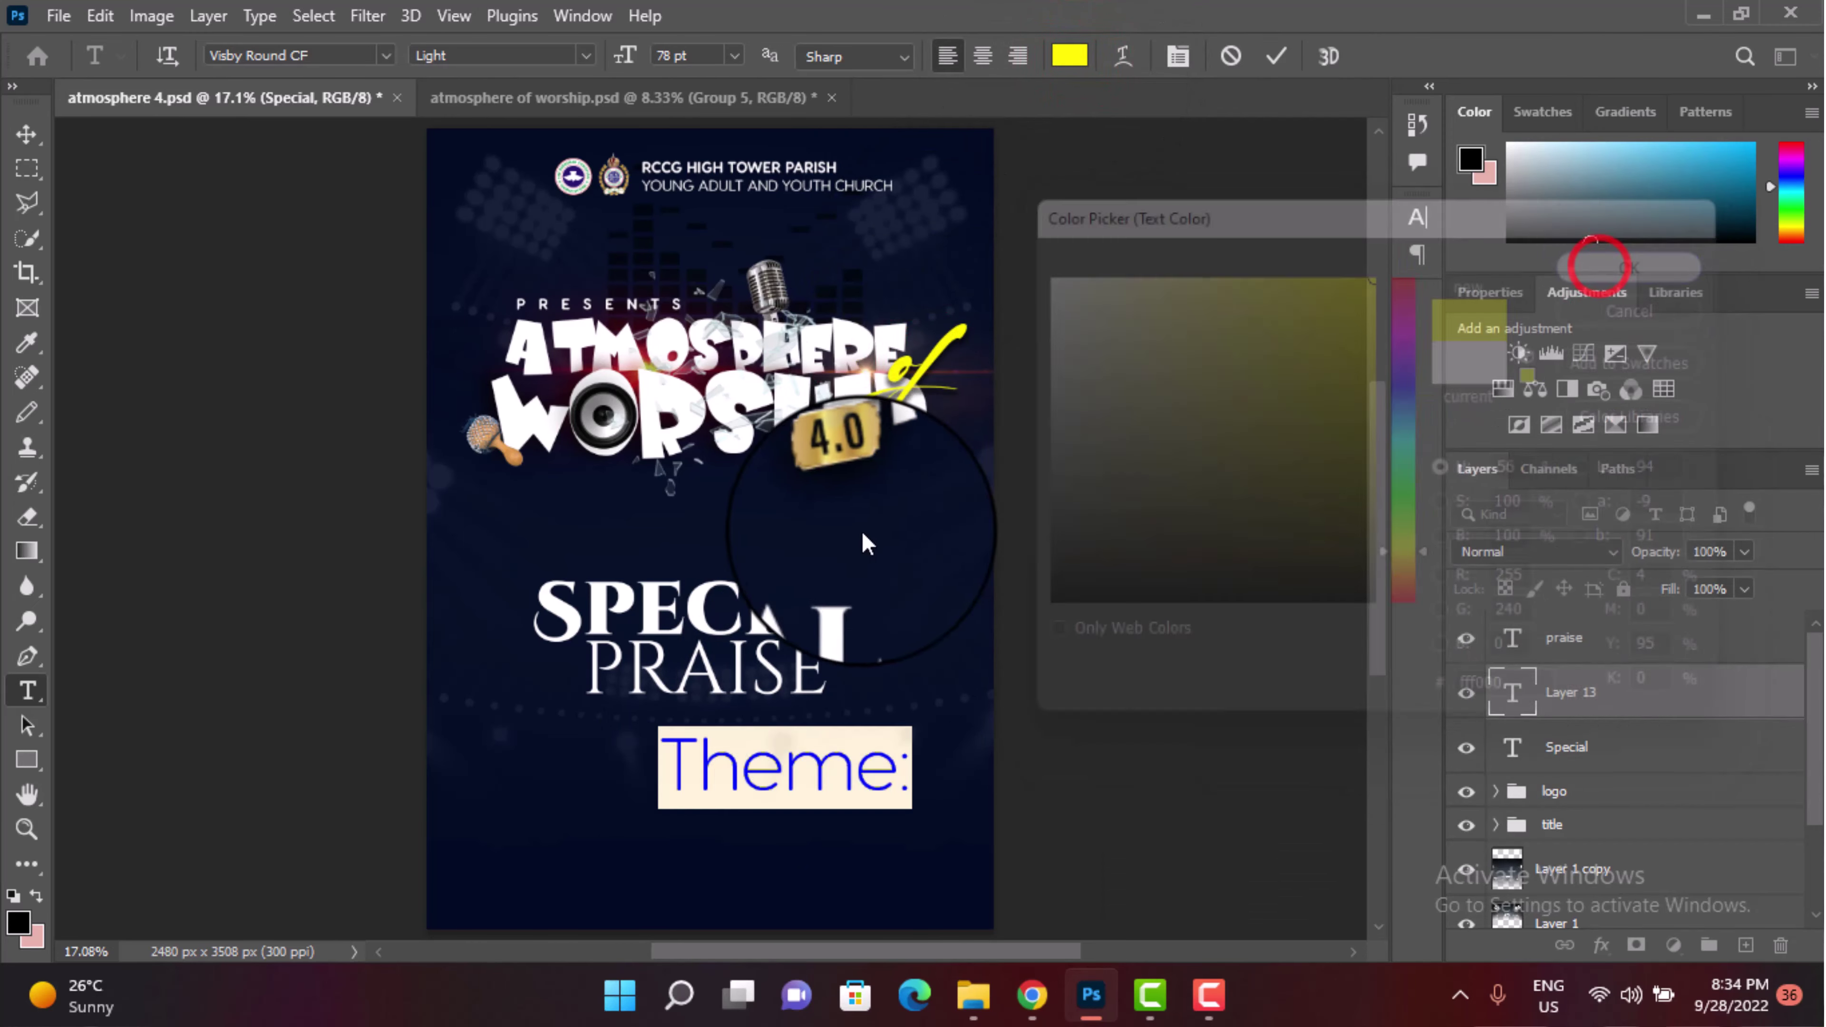
drag(632, 52, 566, 70)
drag(816, 726, 718, 523)
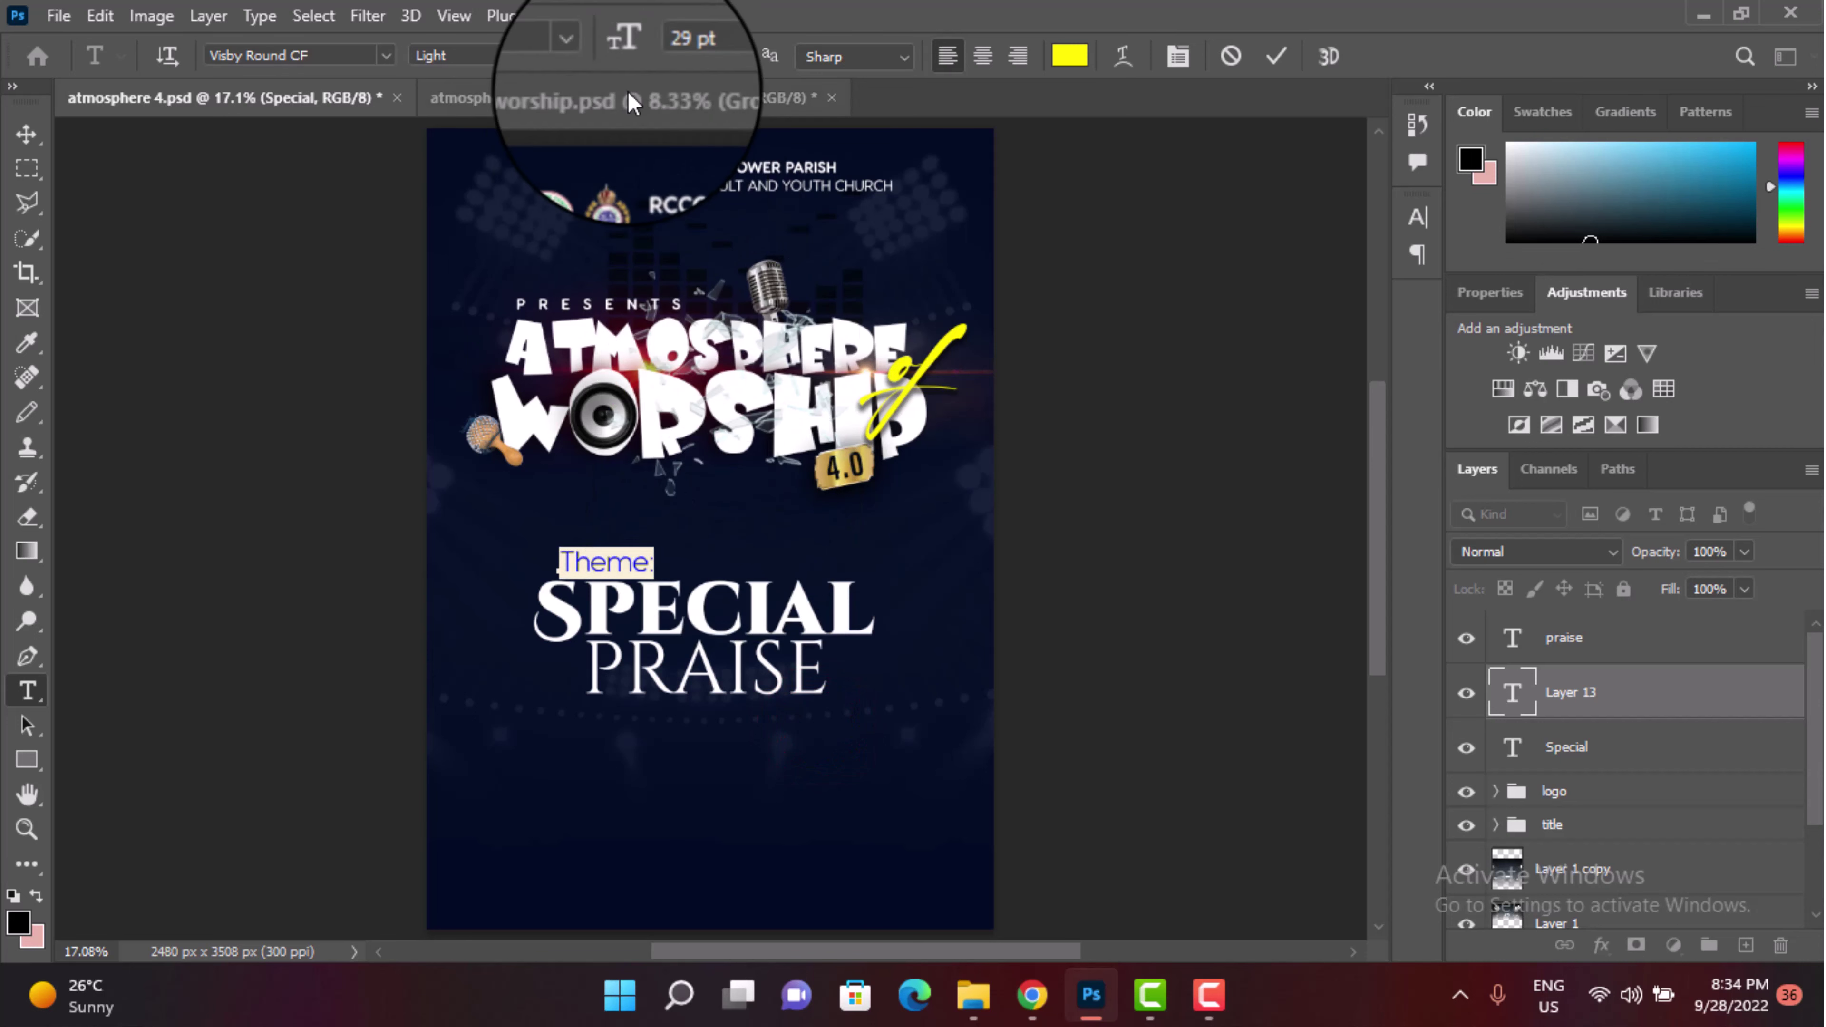
drag(638, 59, 617, 63)
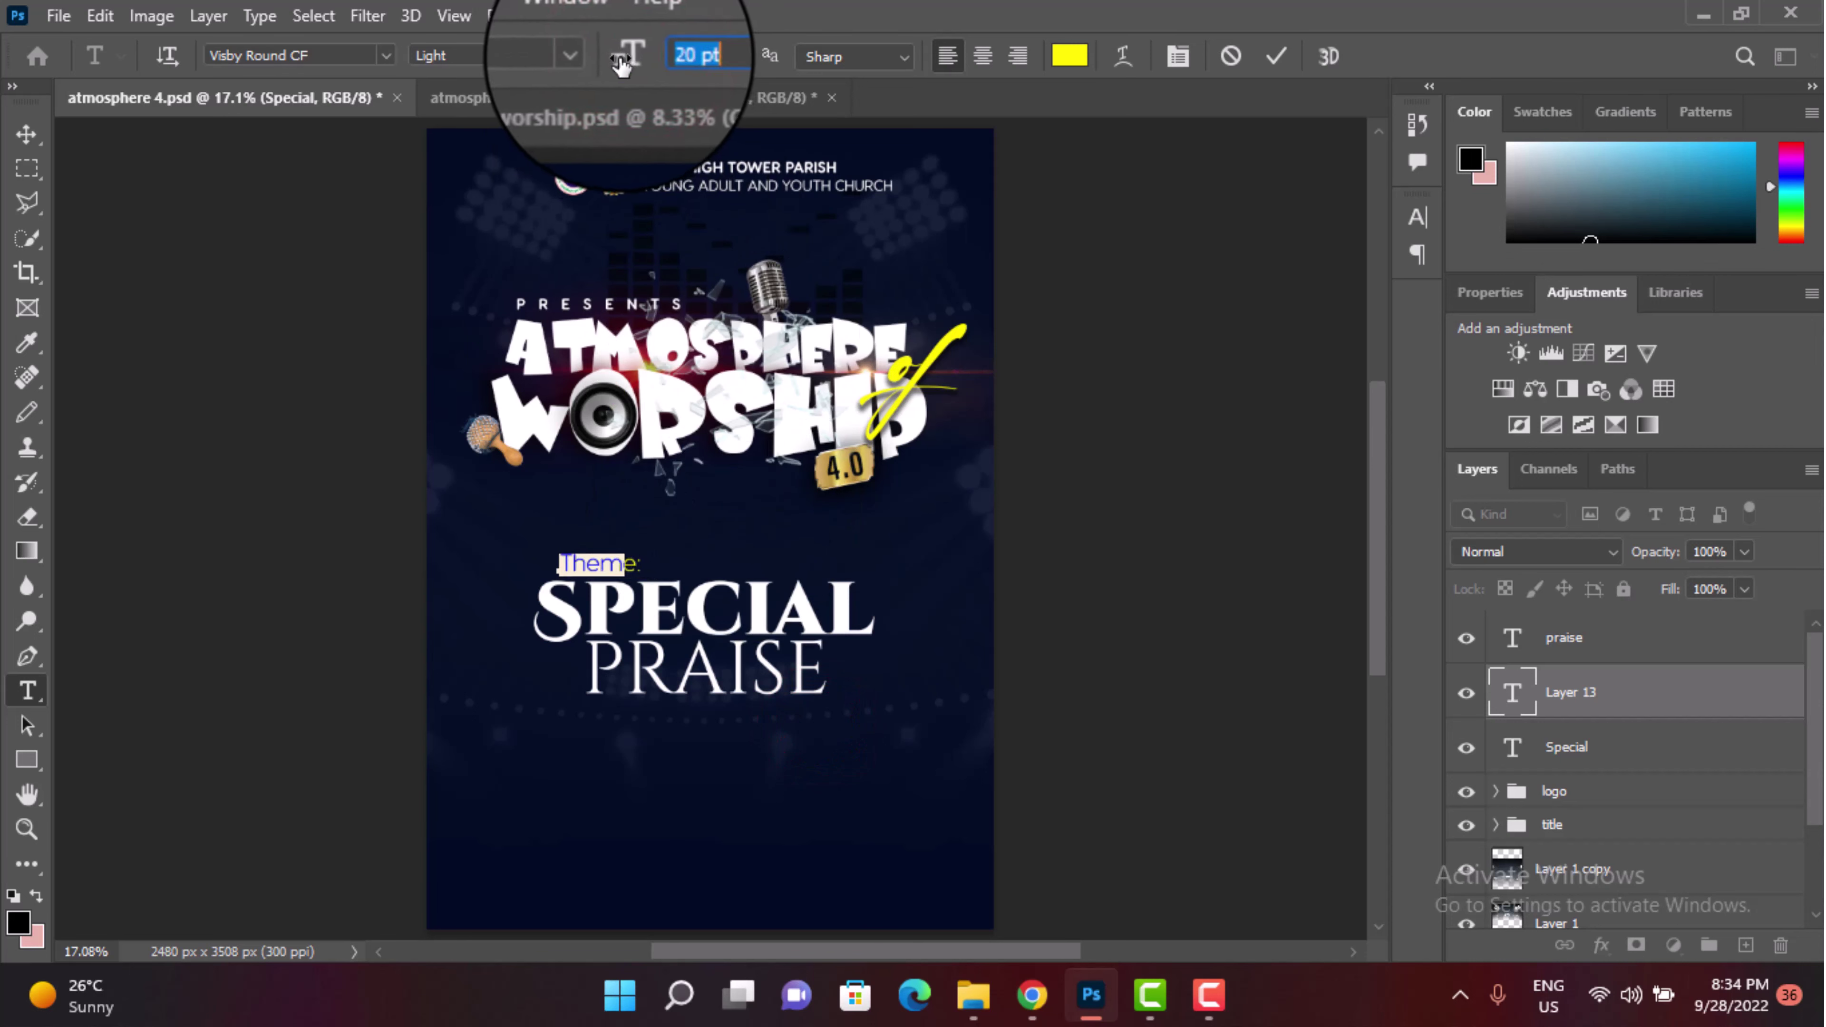
click(1272, 50)
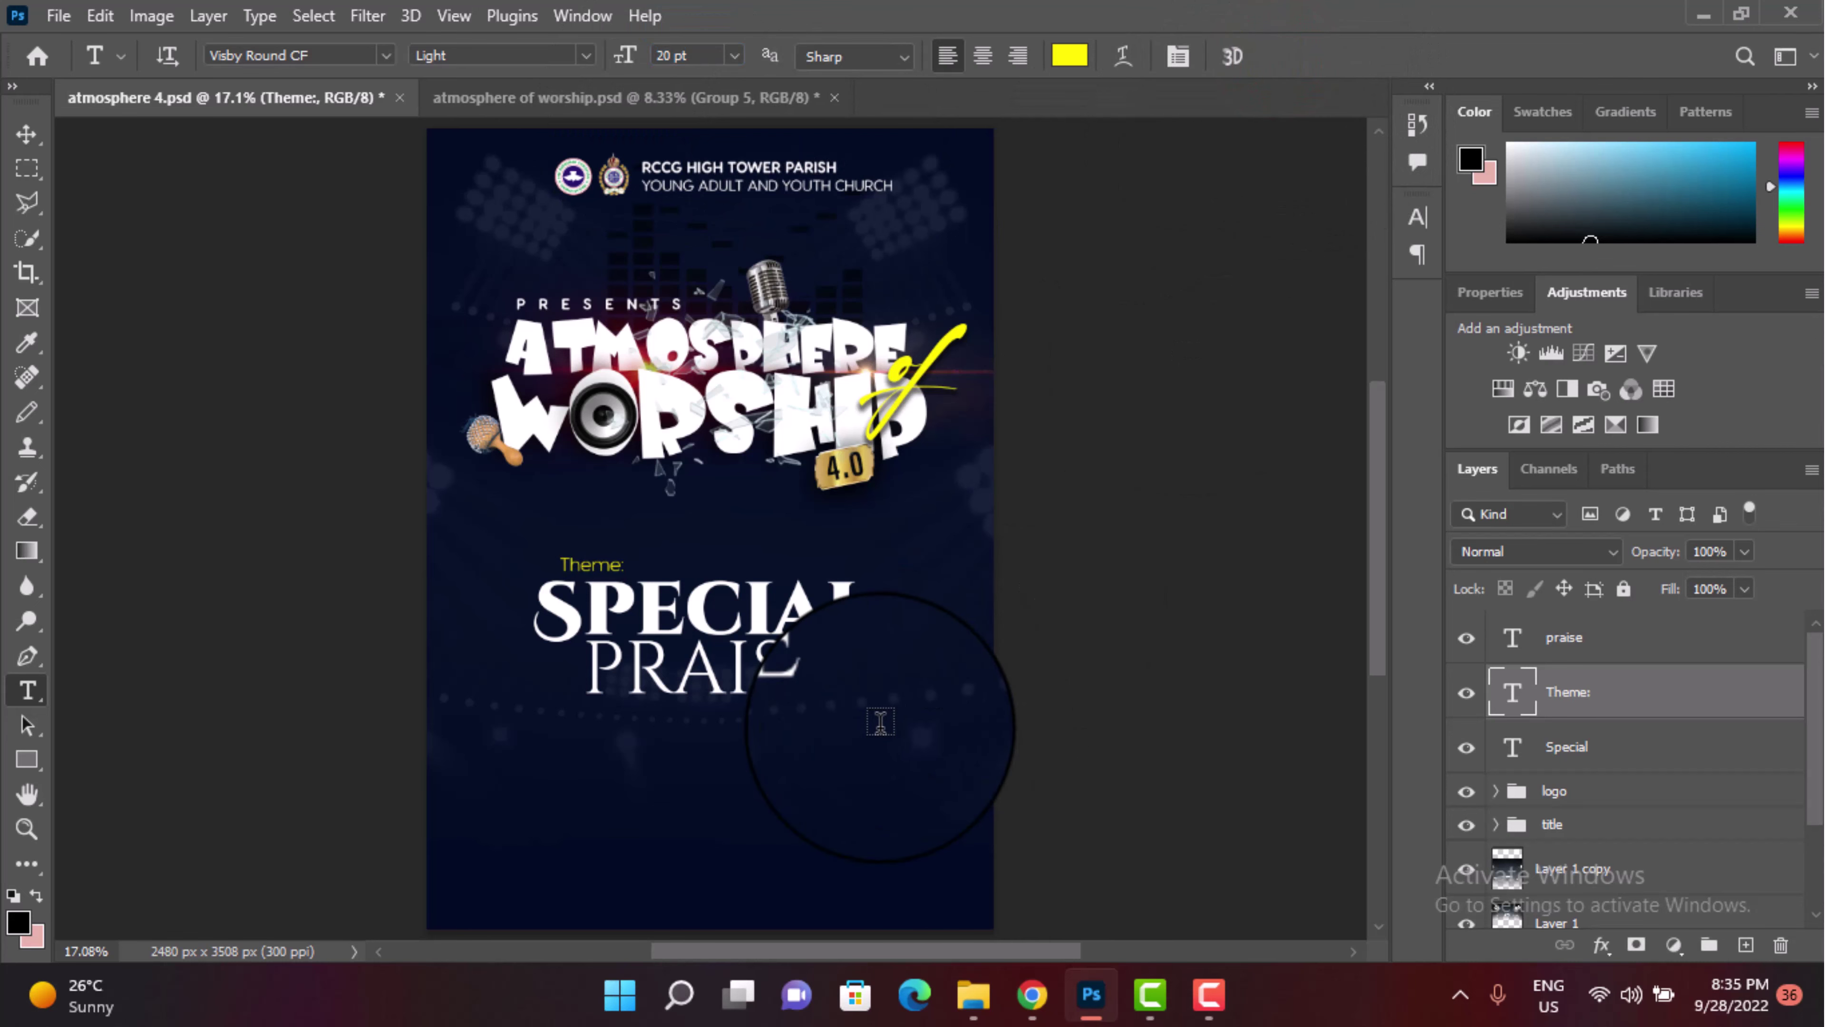
click(26, 134)
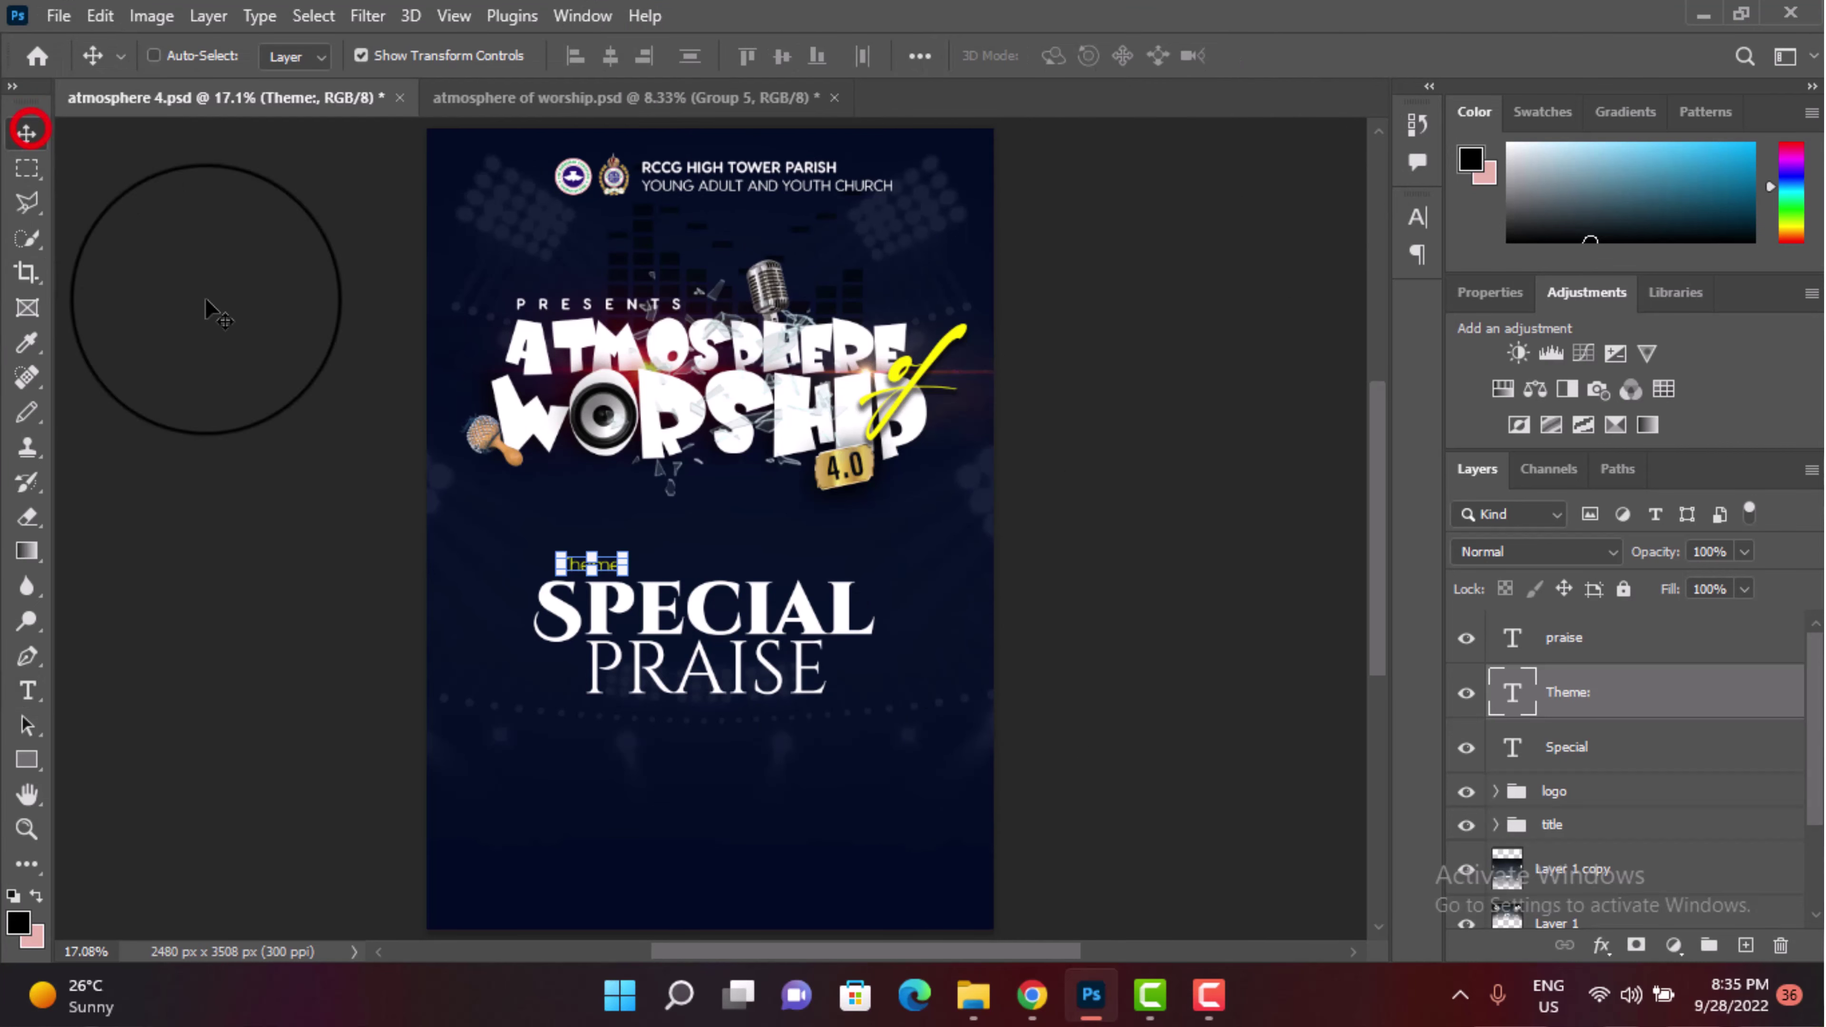
ctrl+click(1582, 750)
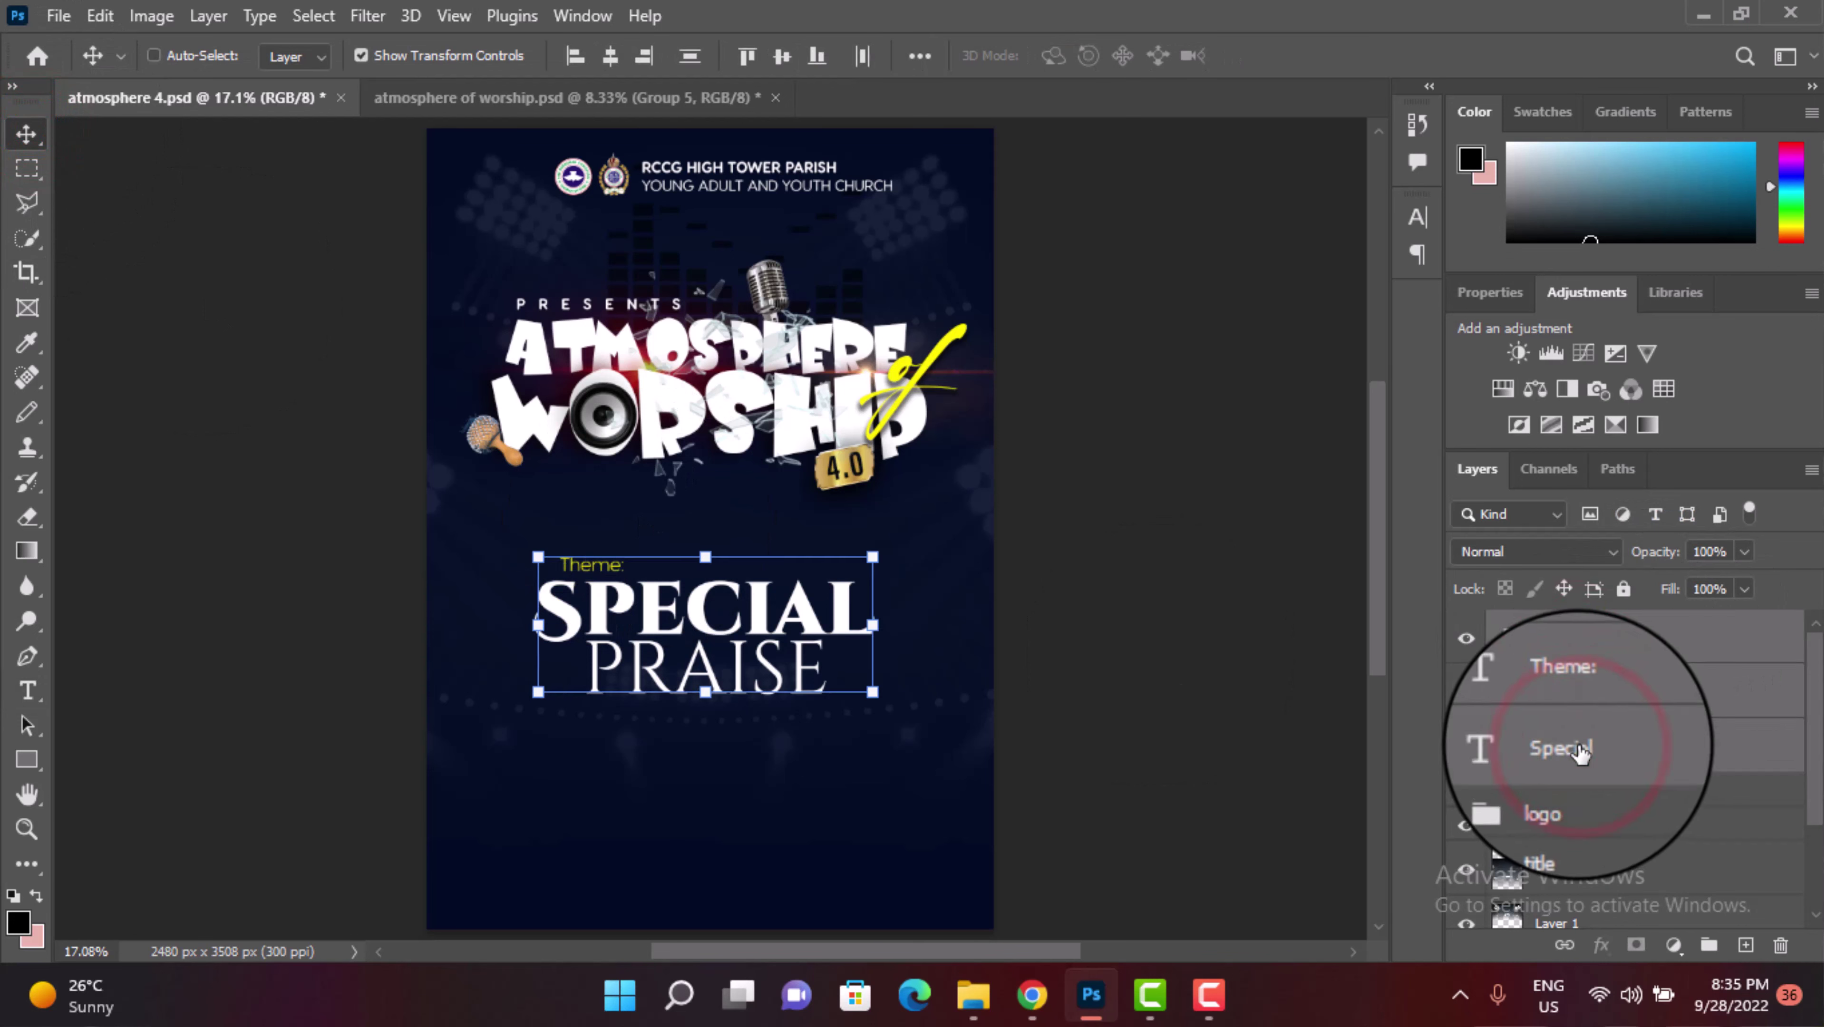
Step: Group Theme: with SPECIAL PRAISE as 'thme' and raise the block toward the title
key(ctrl+g)
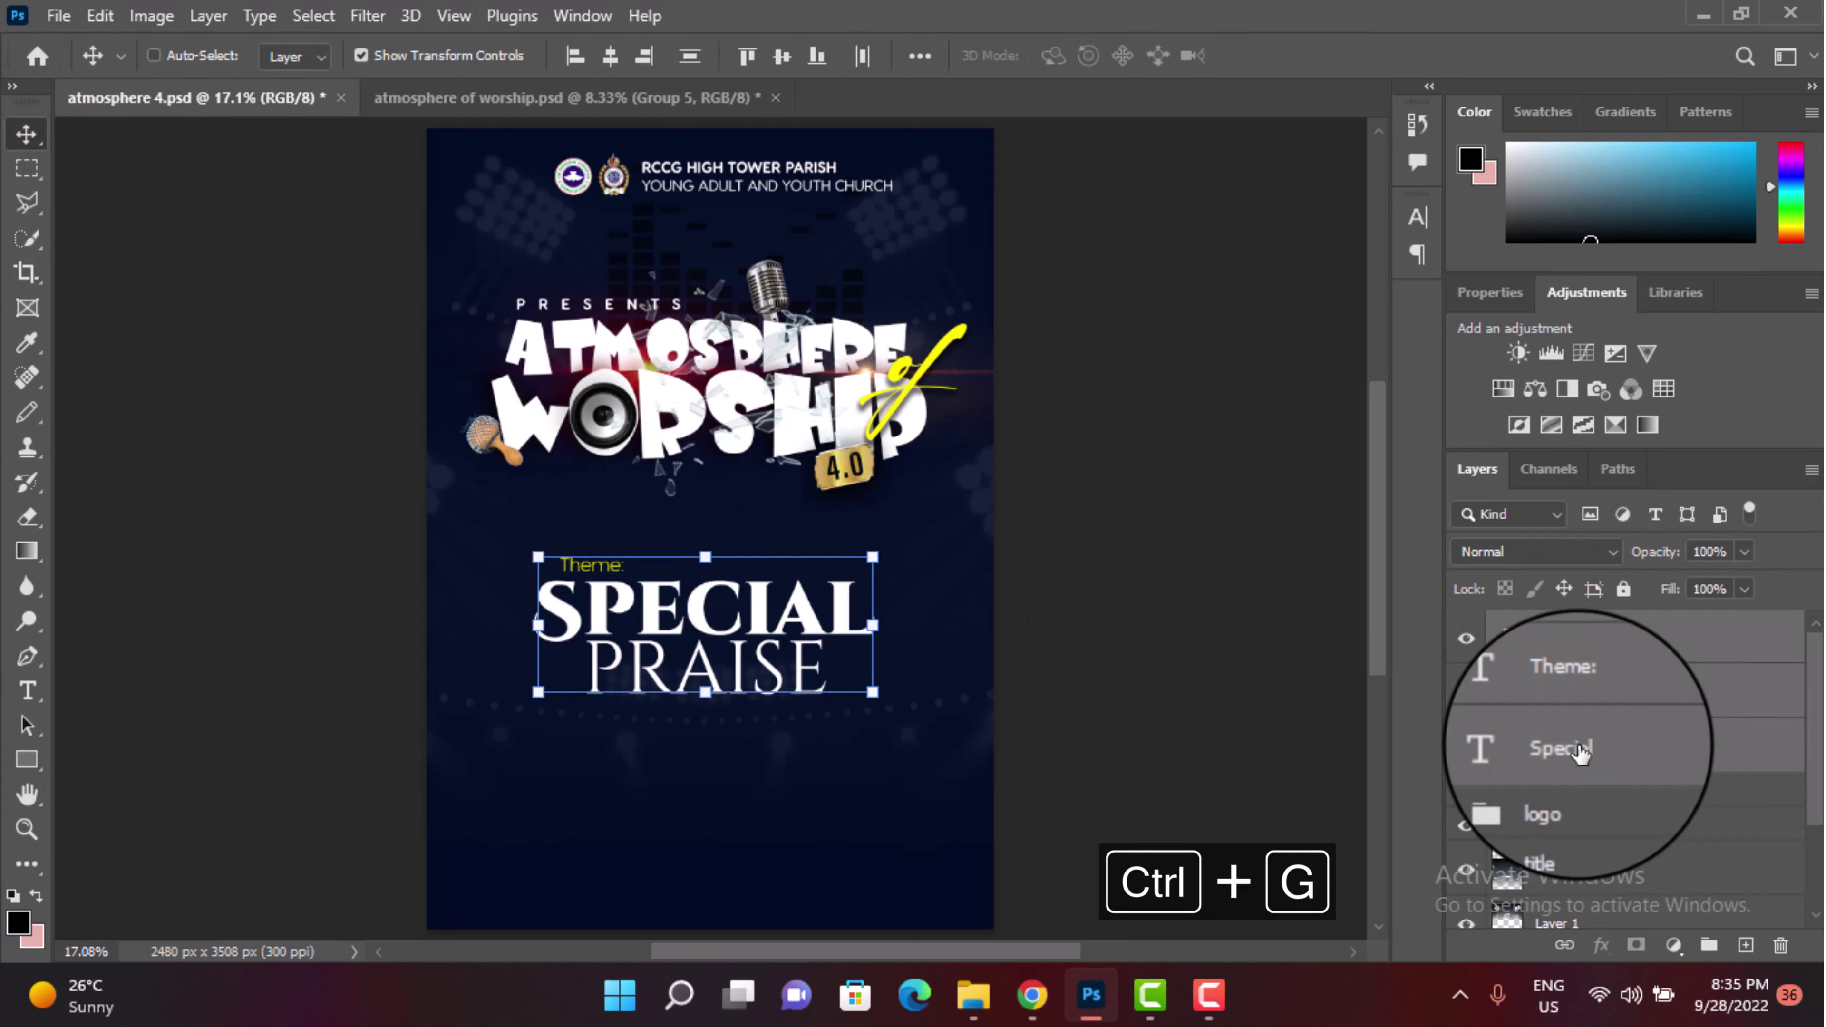
click(1582, 693)
drag(783, 435, 787, 403)
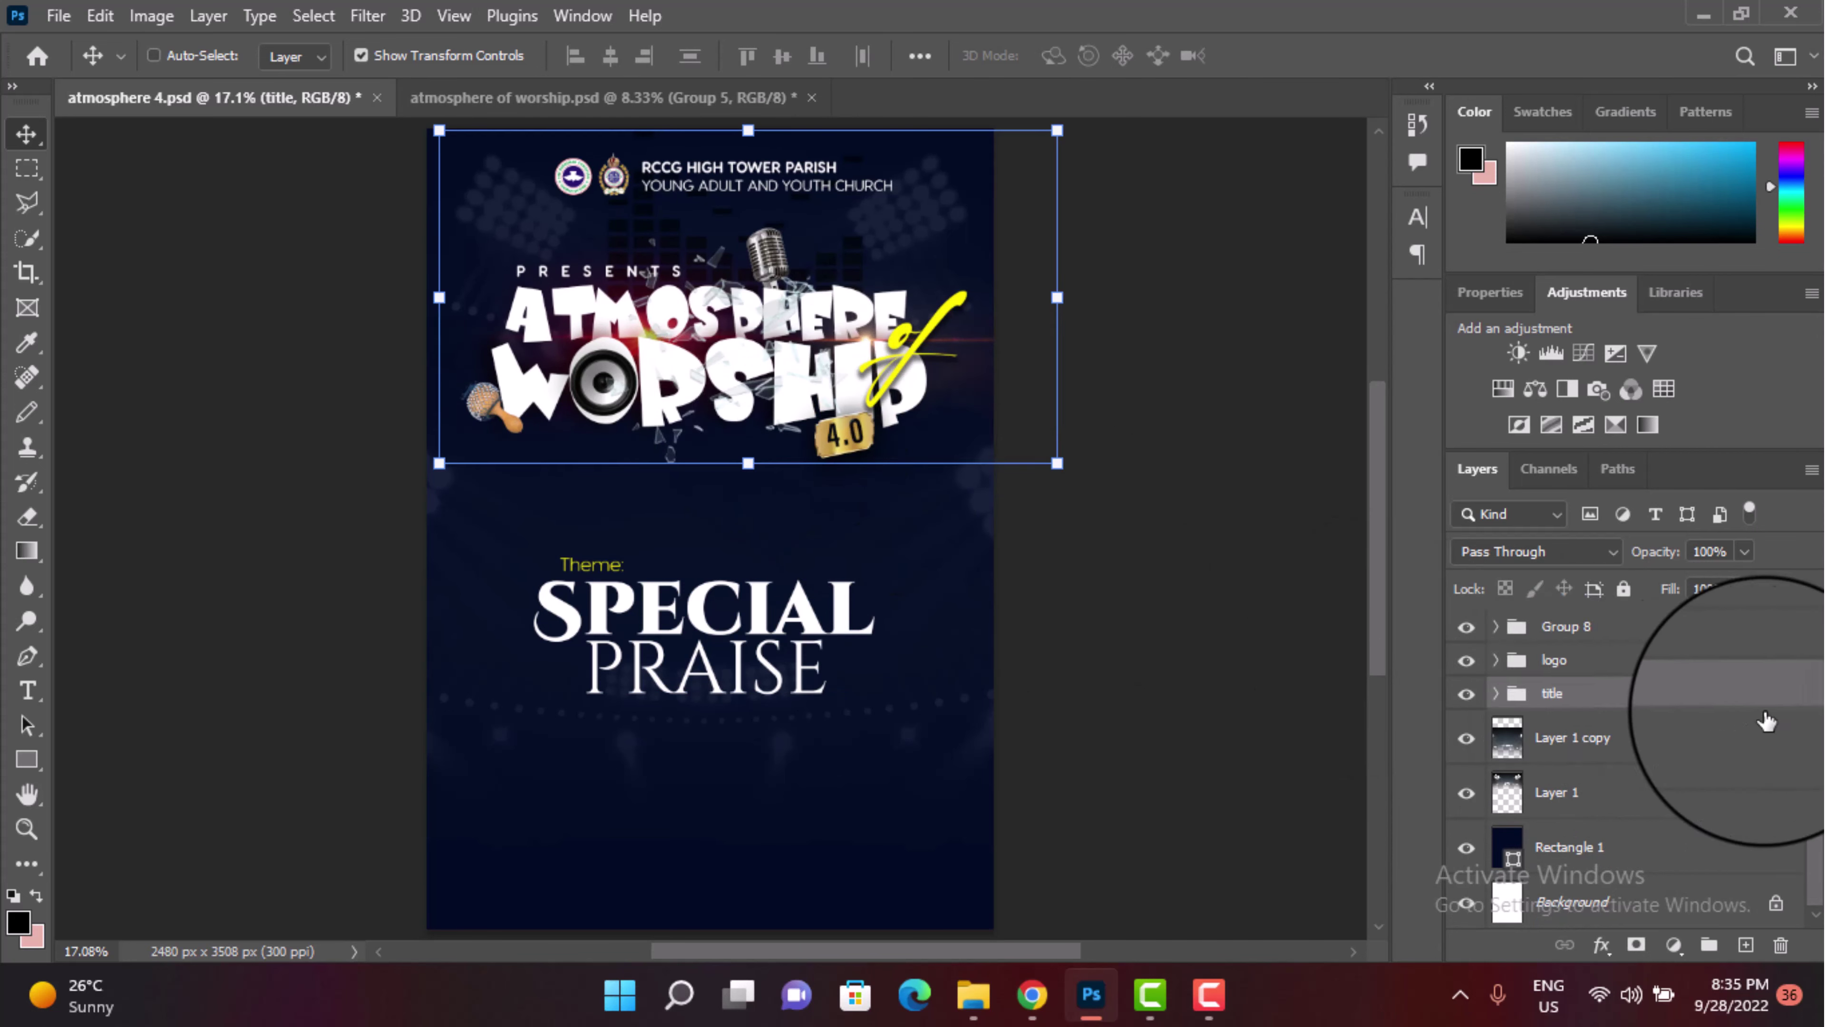
click(1578, 627)
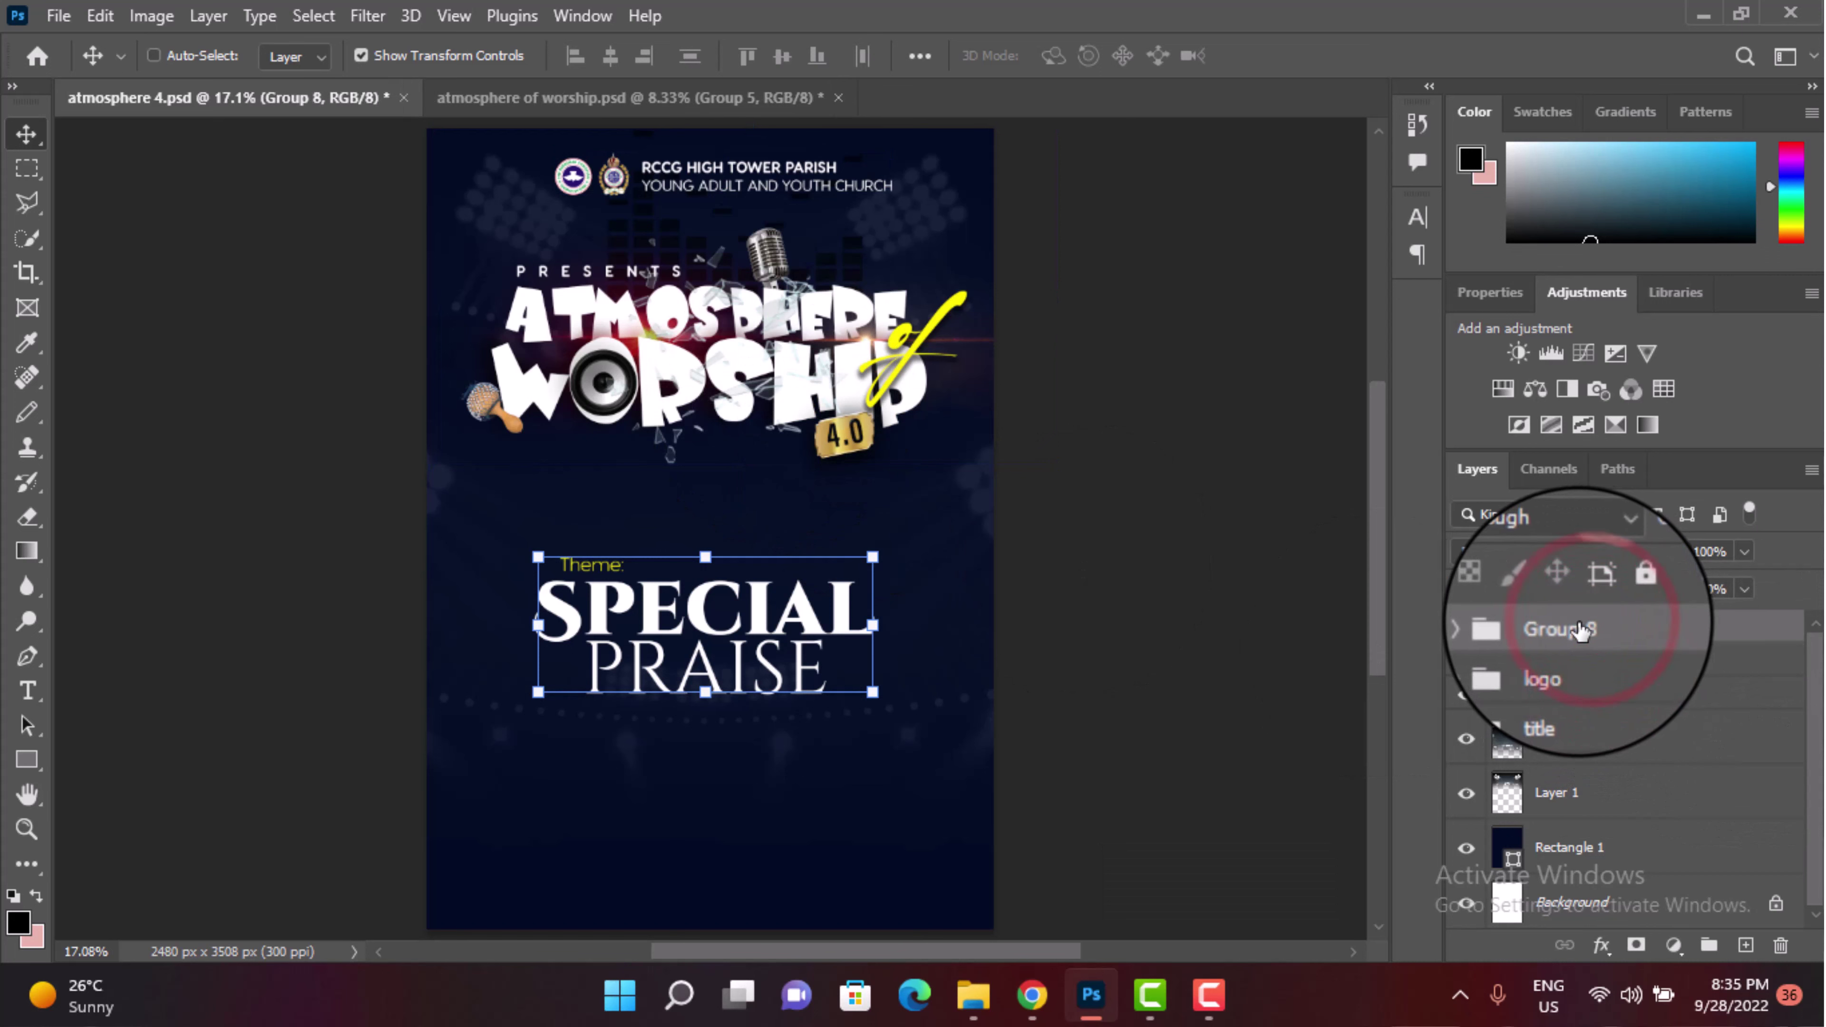
double_click(1580, 629)
text(thme)
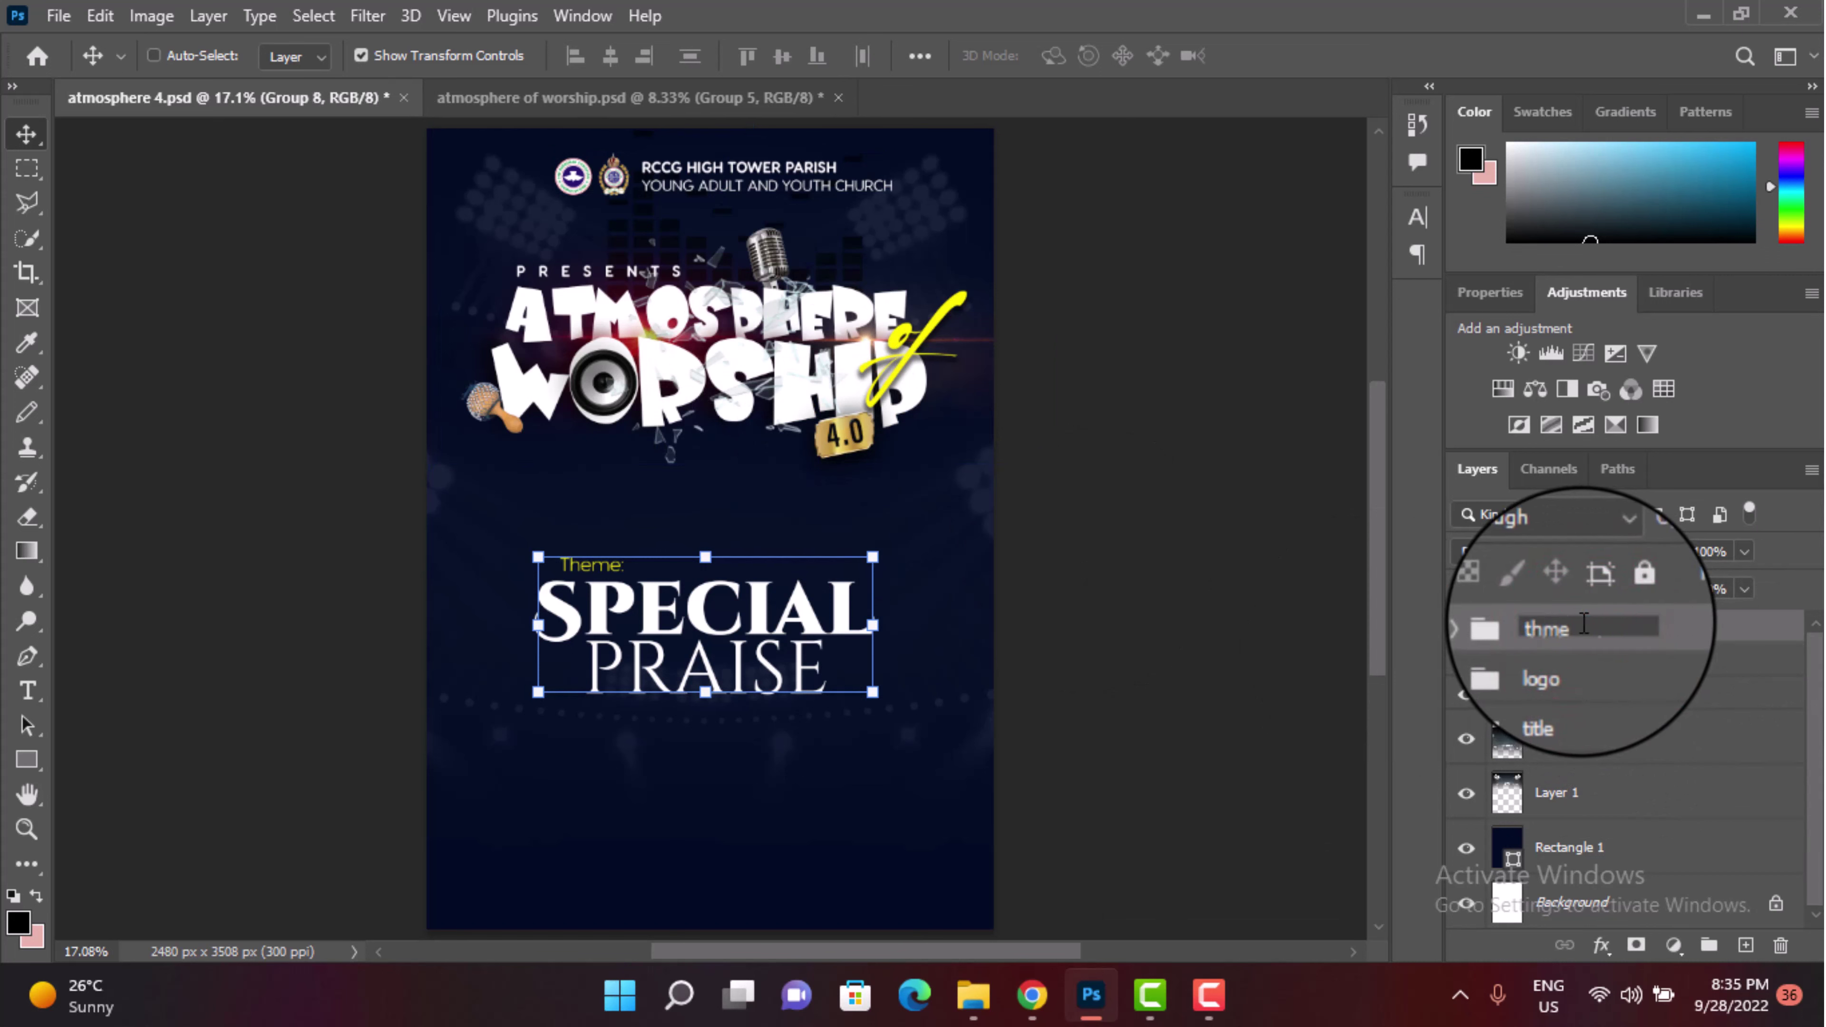
key(Return)
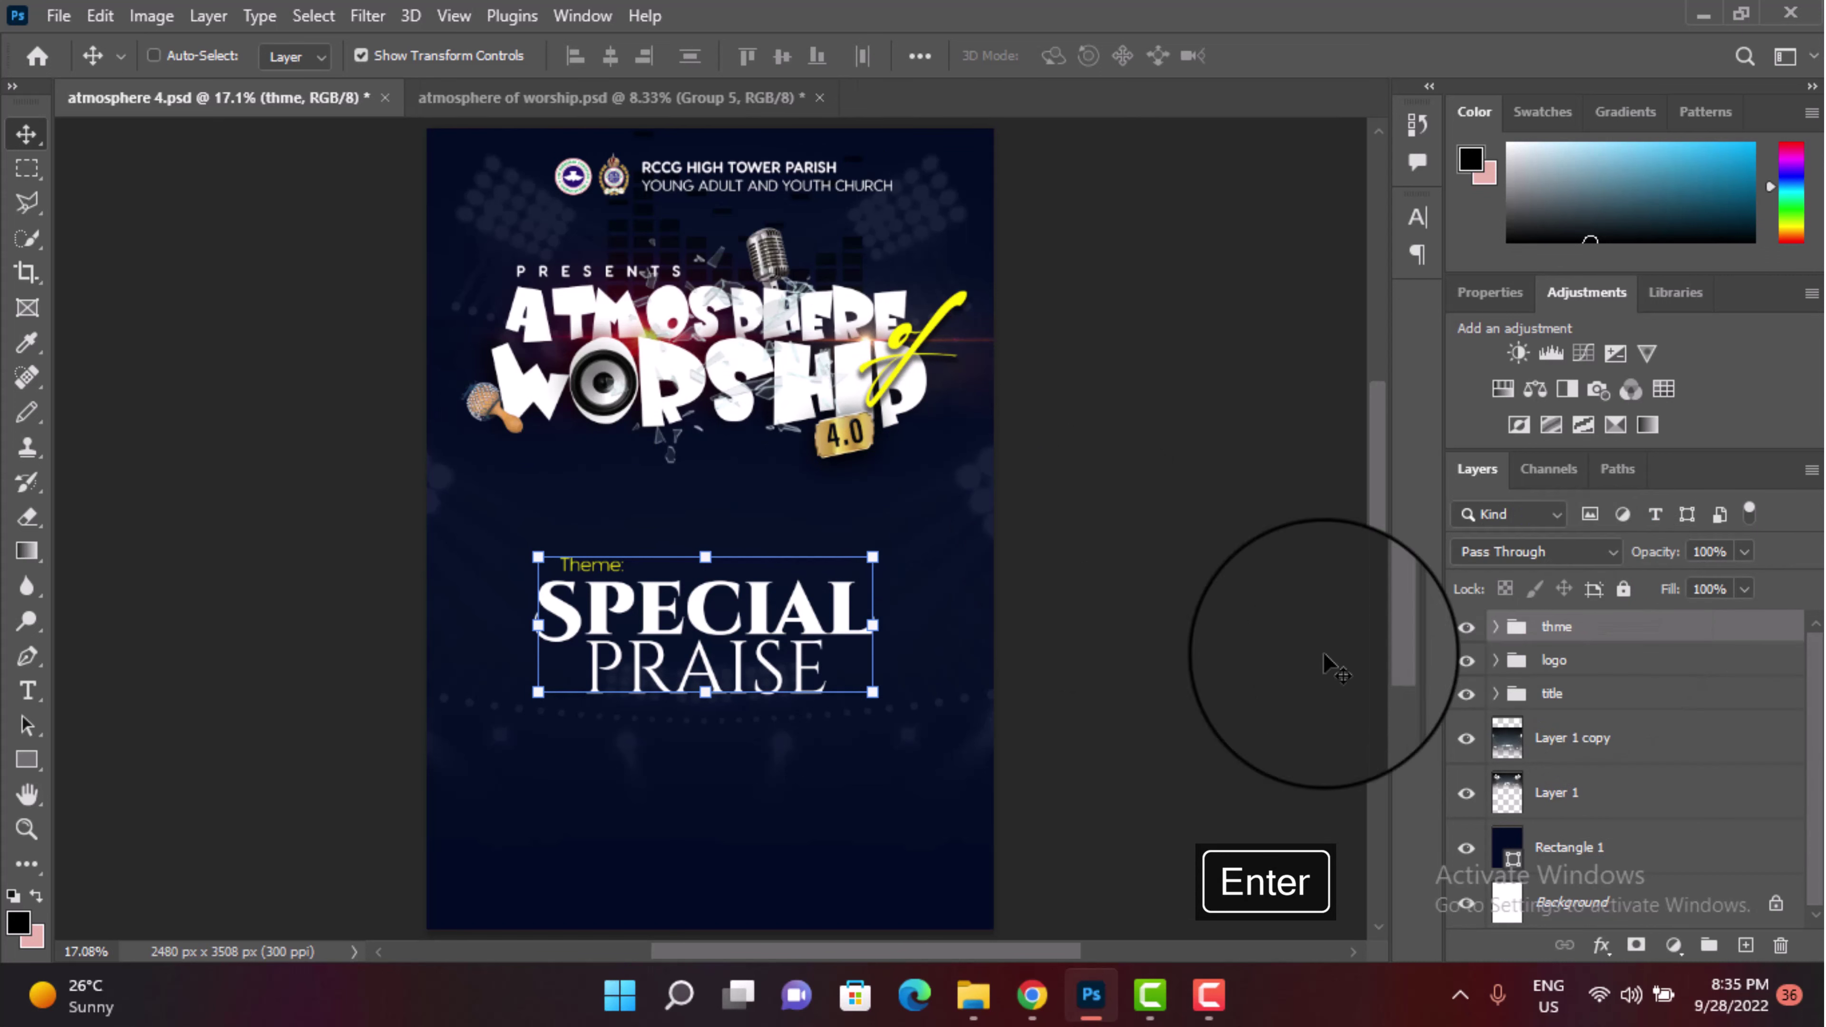
drag(797, 629, 804, 553)
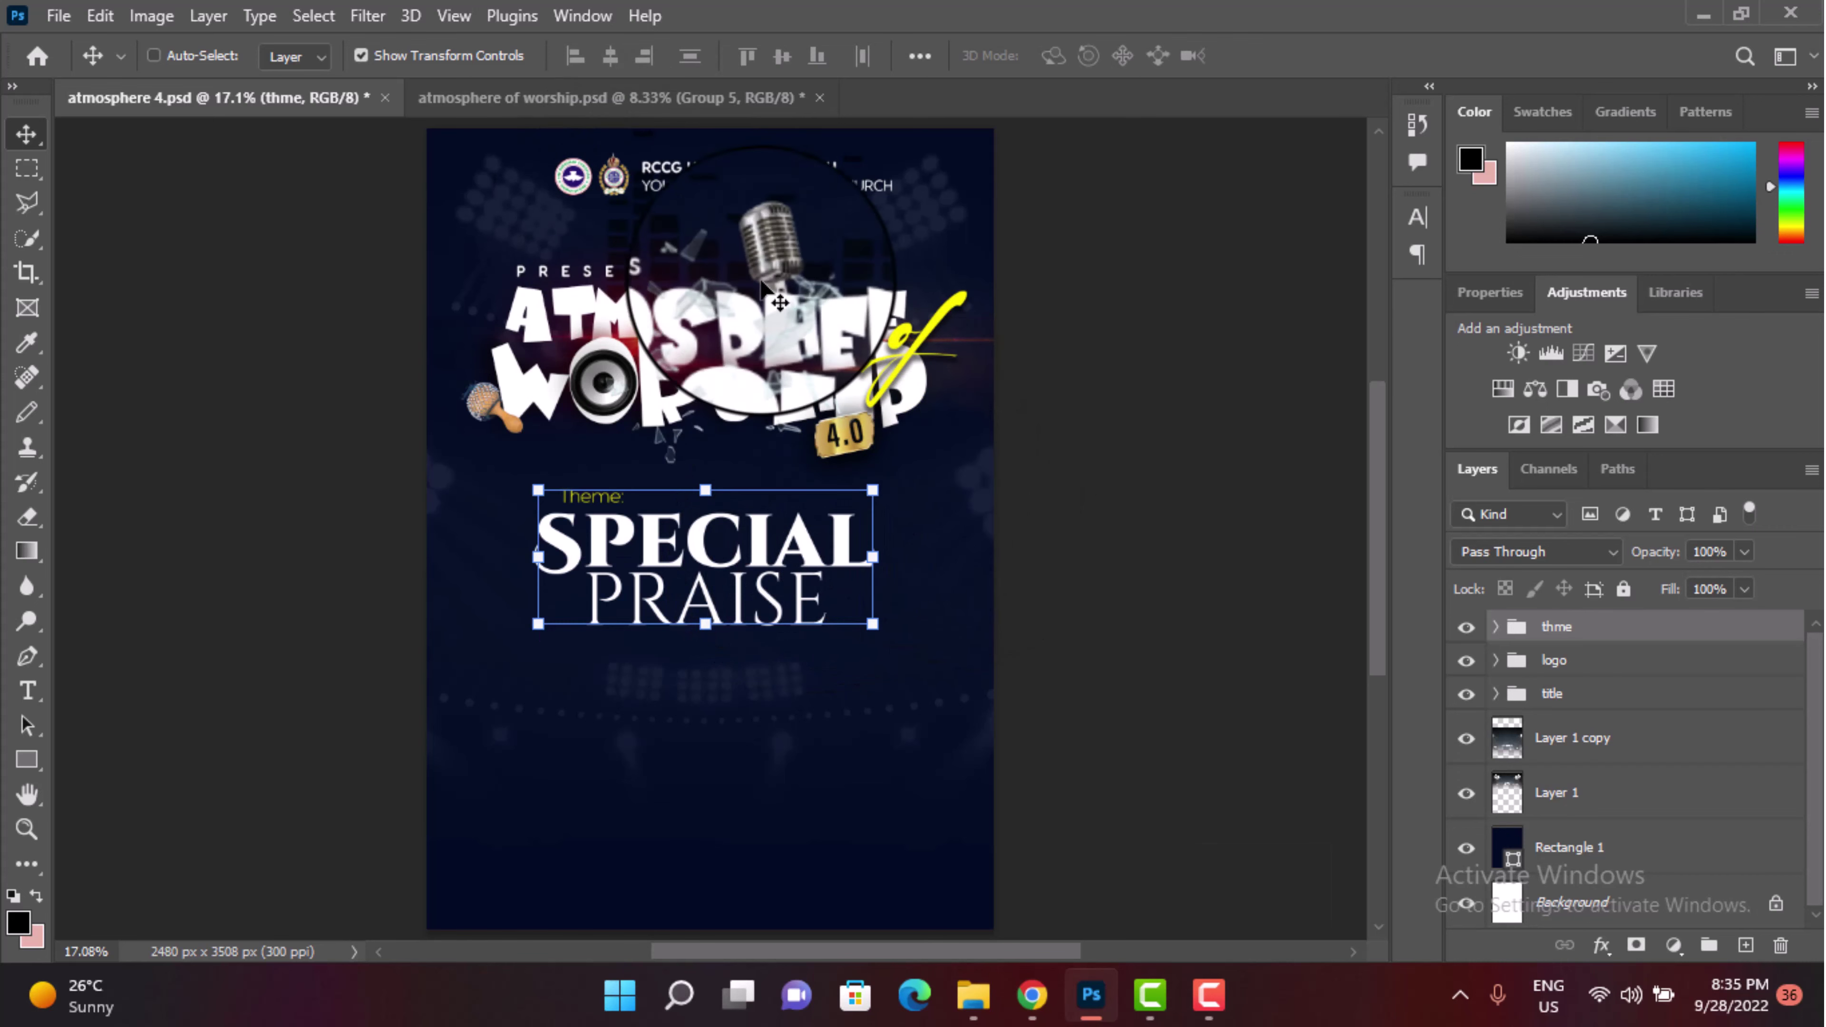
click(665, 97)
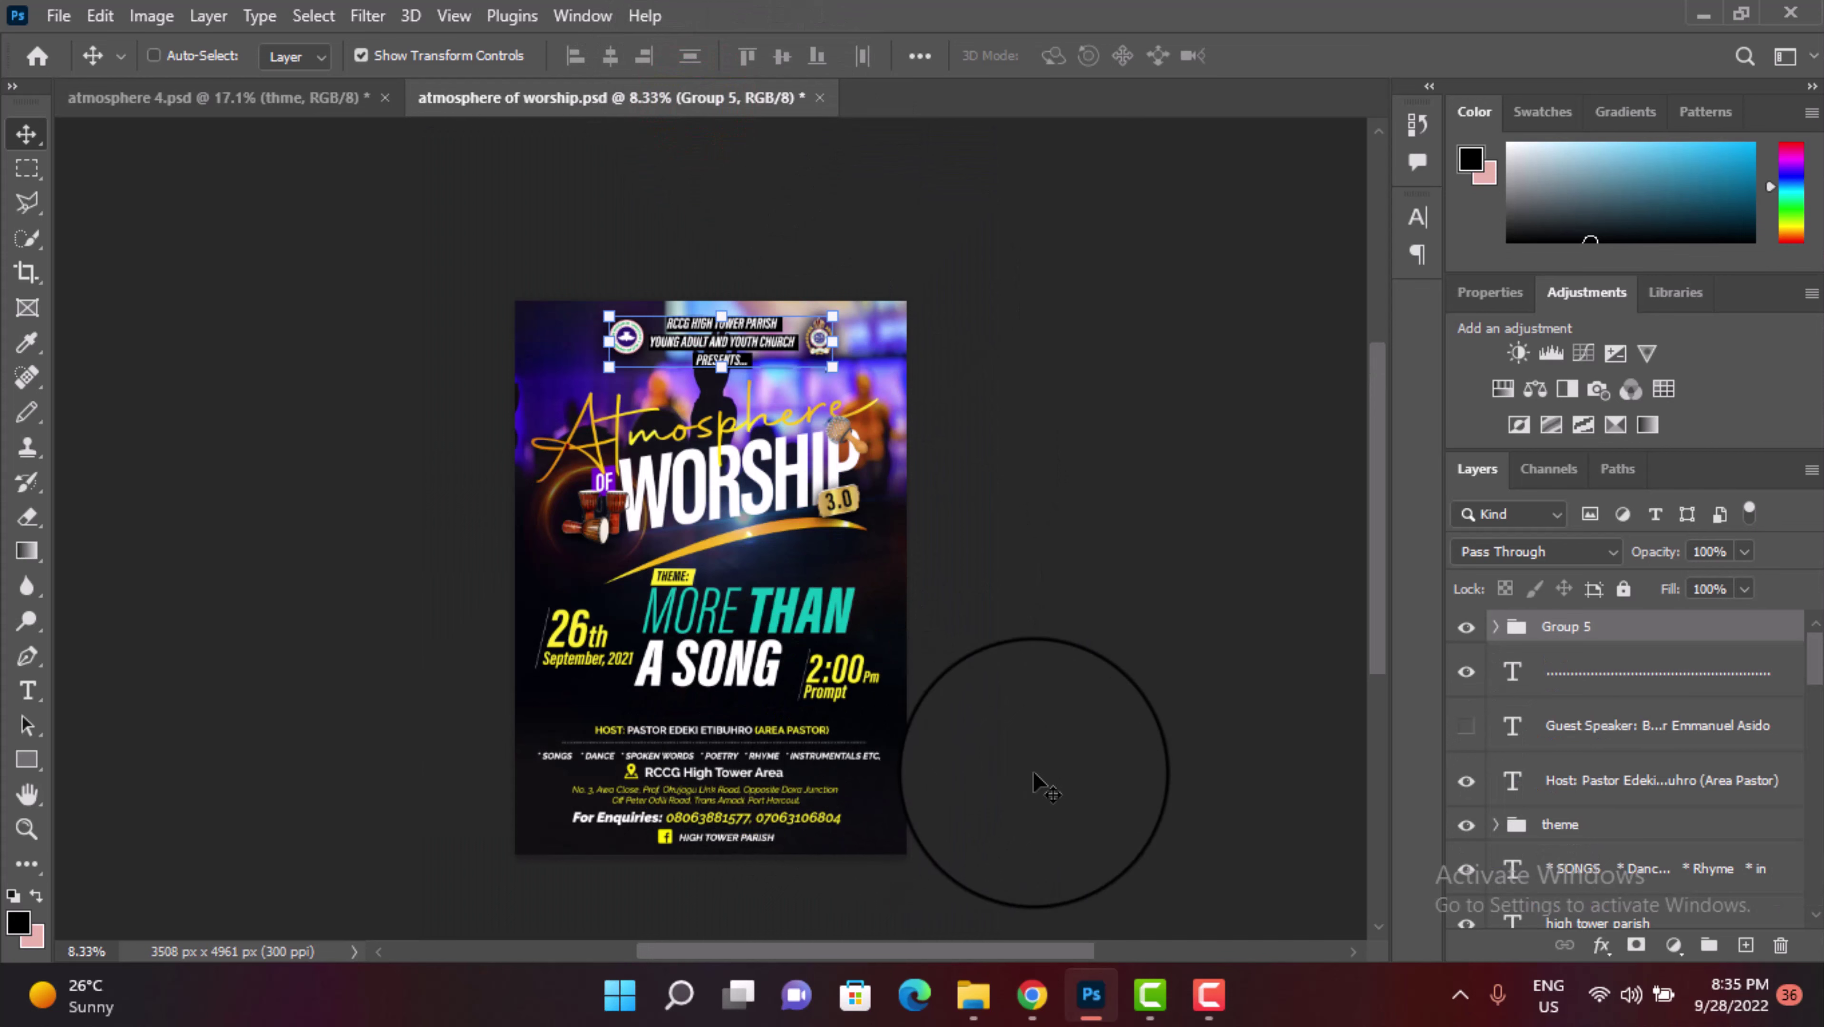
Step: In the 3.0 flyer, fit the view and select the HOST and dotted line layers
key(ctrl+0)
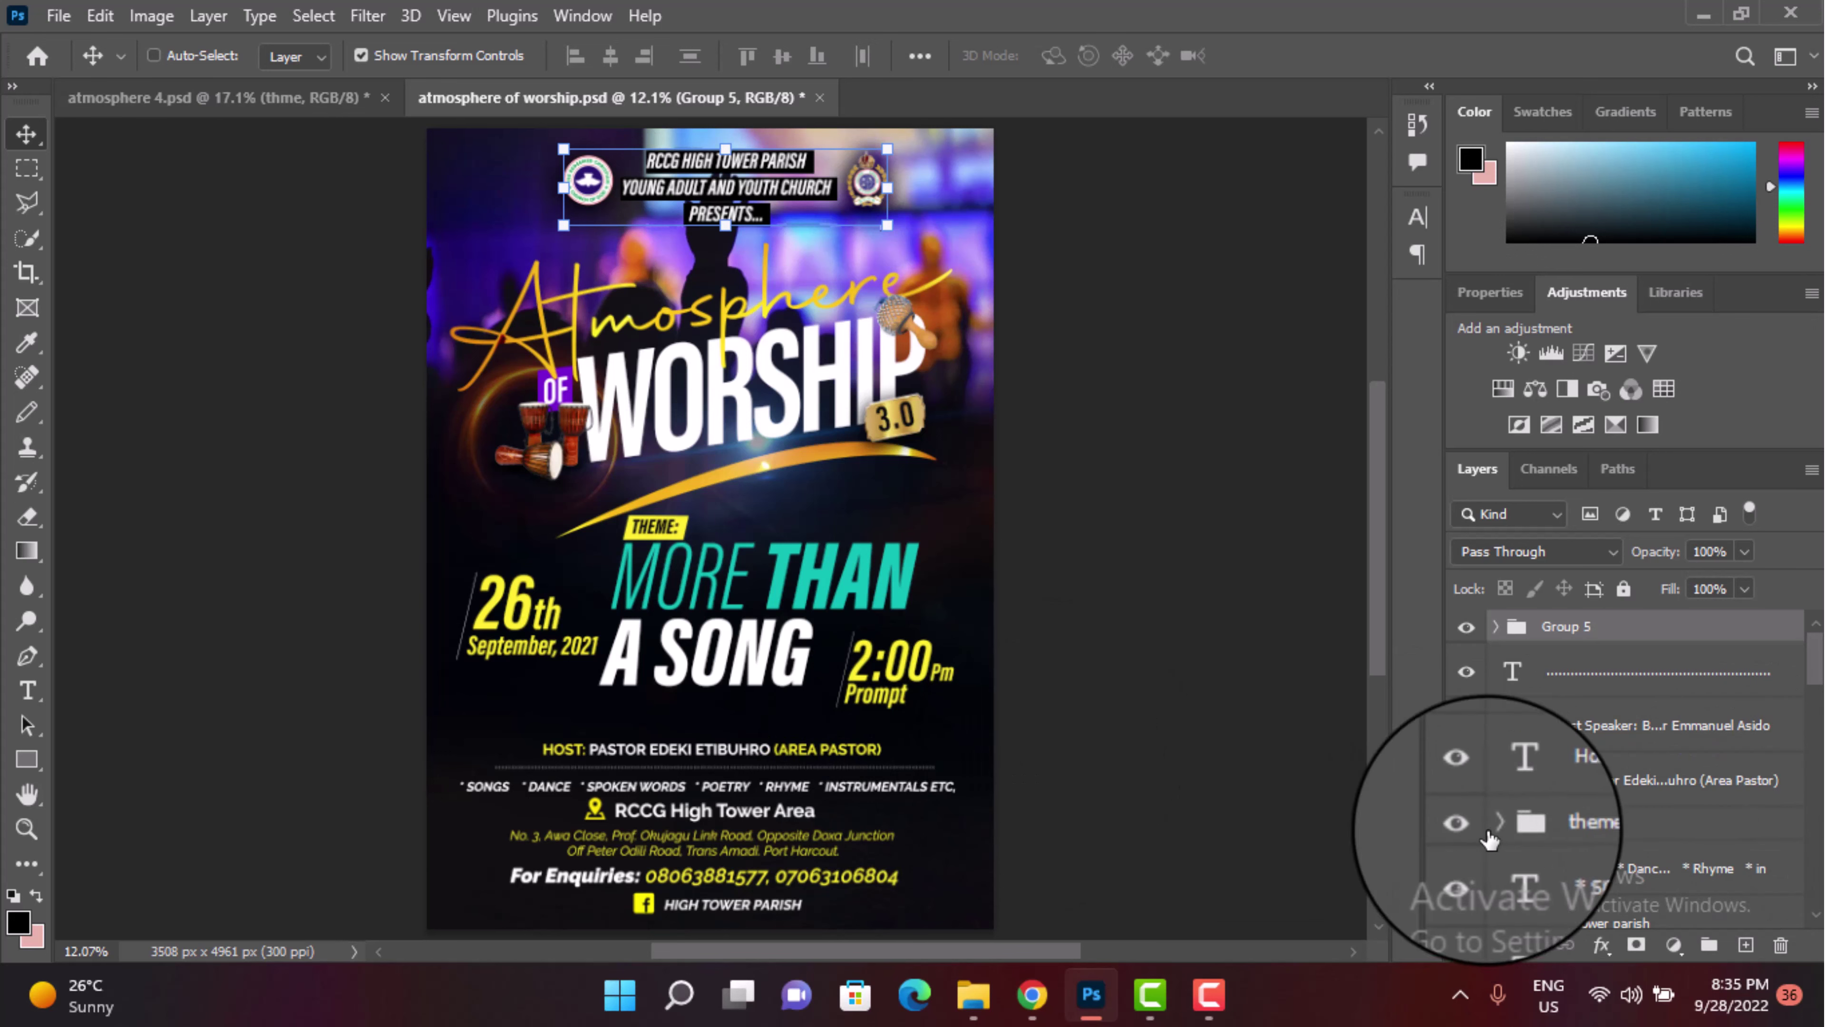
click(1577, 791)
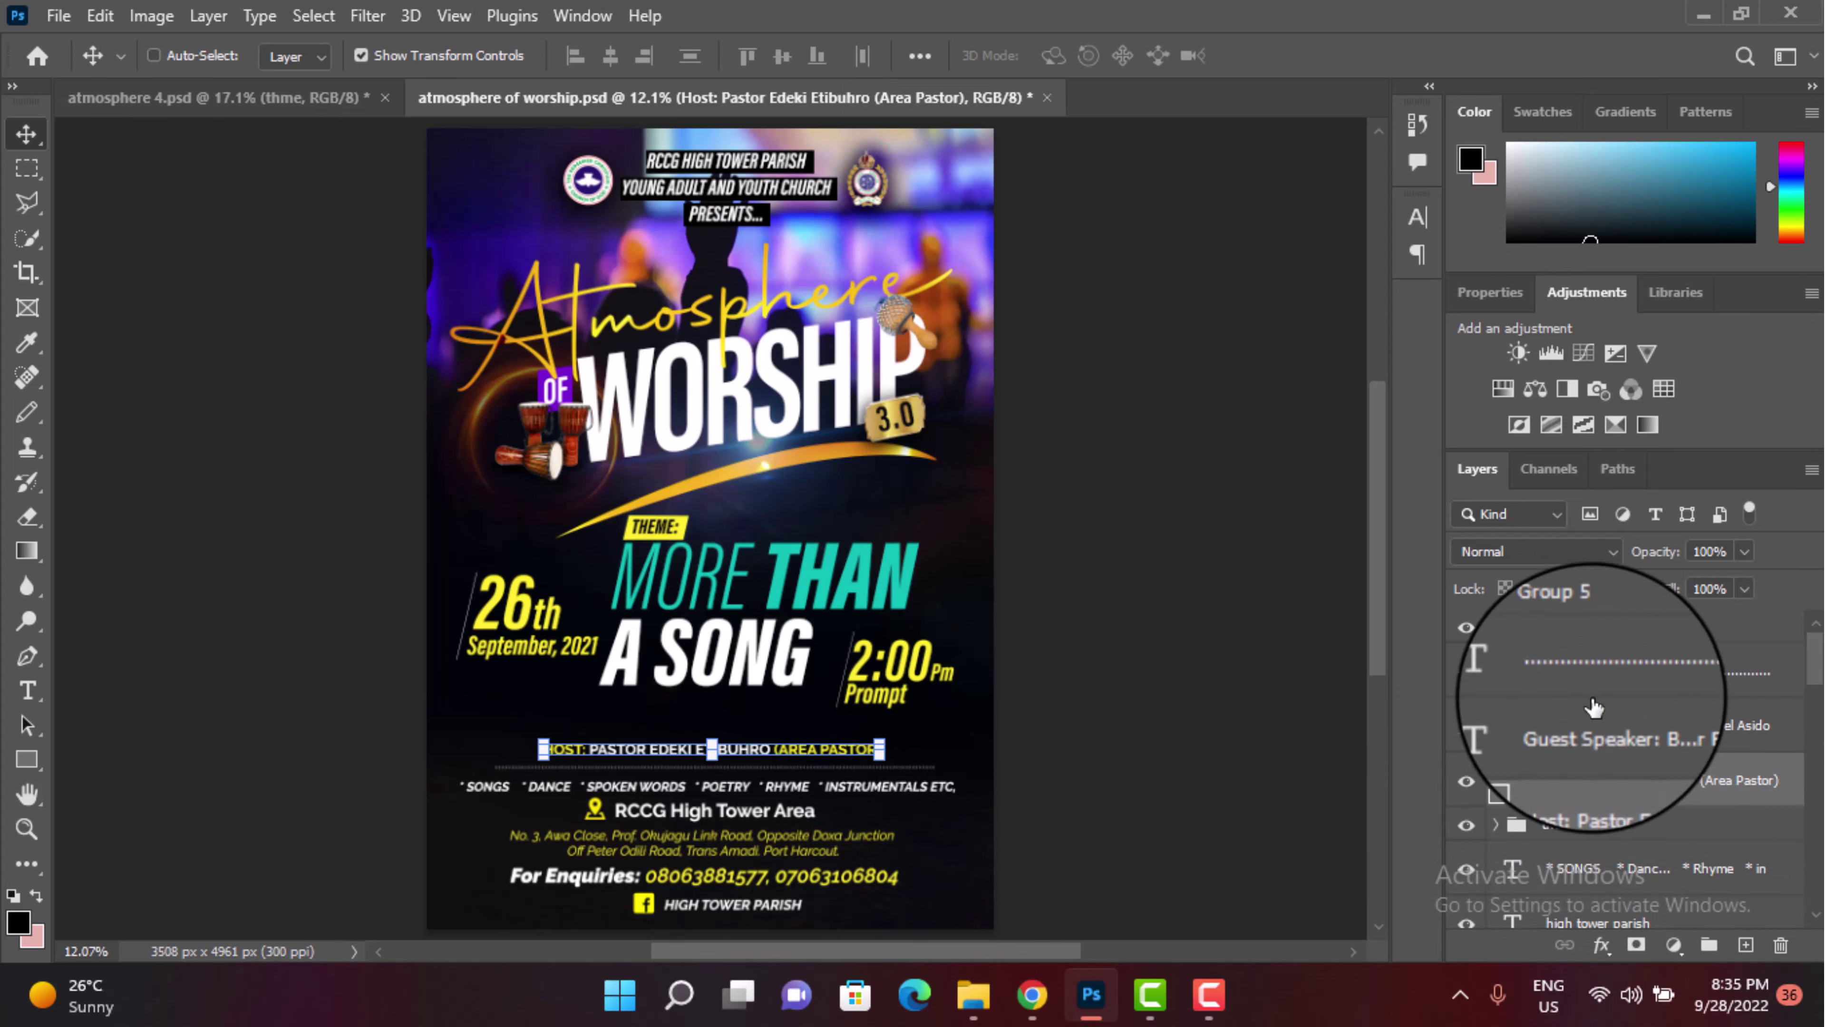
ctrl+click(1593, 674)
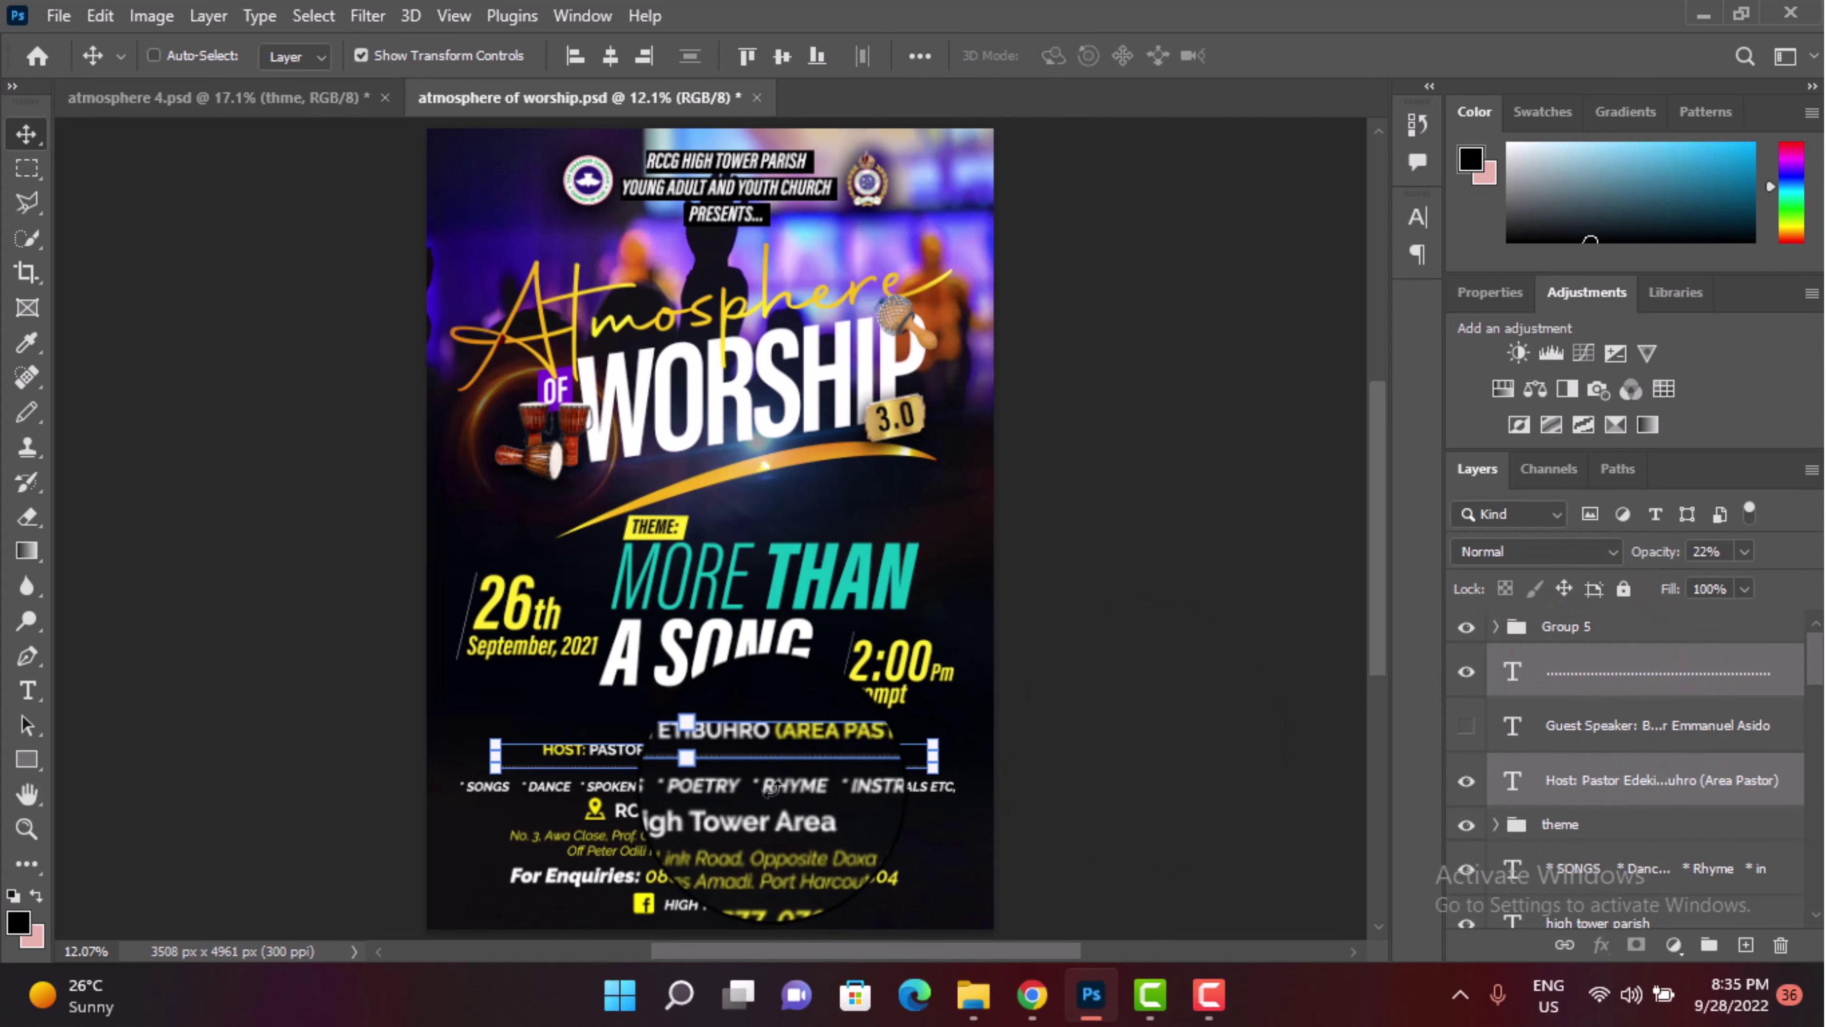
click(1577, 640)
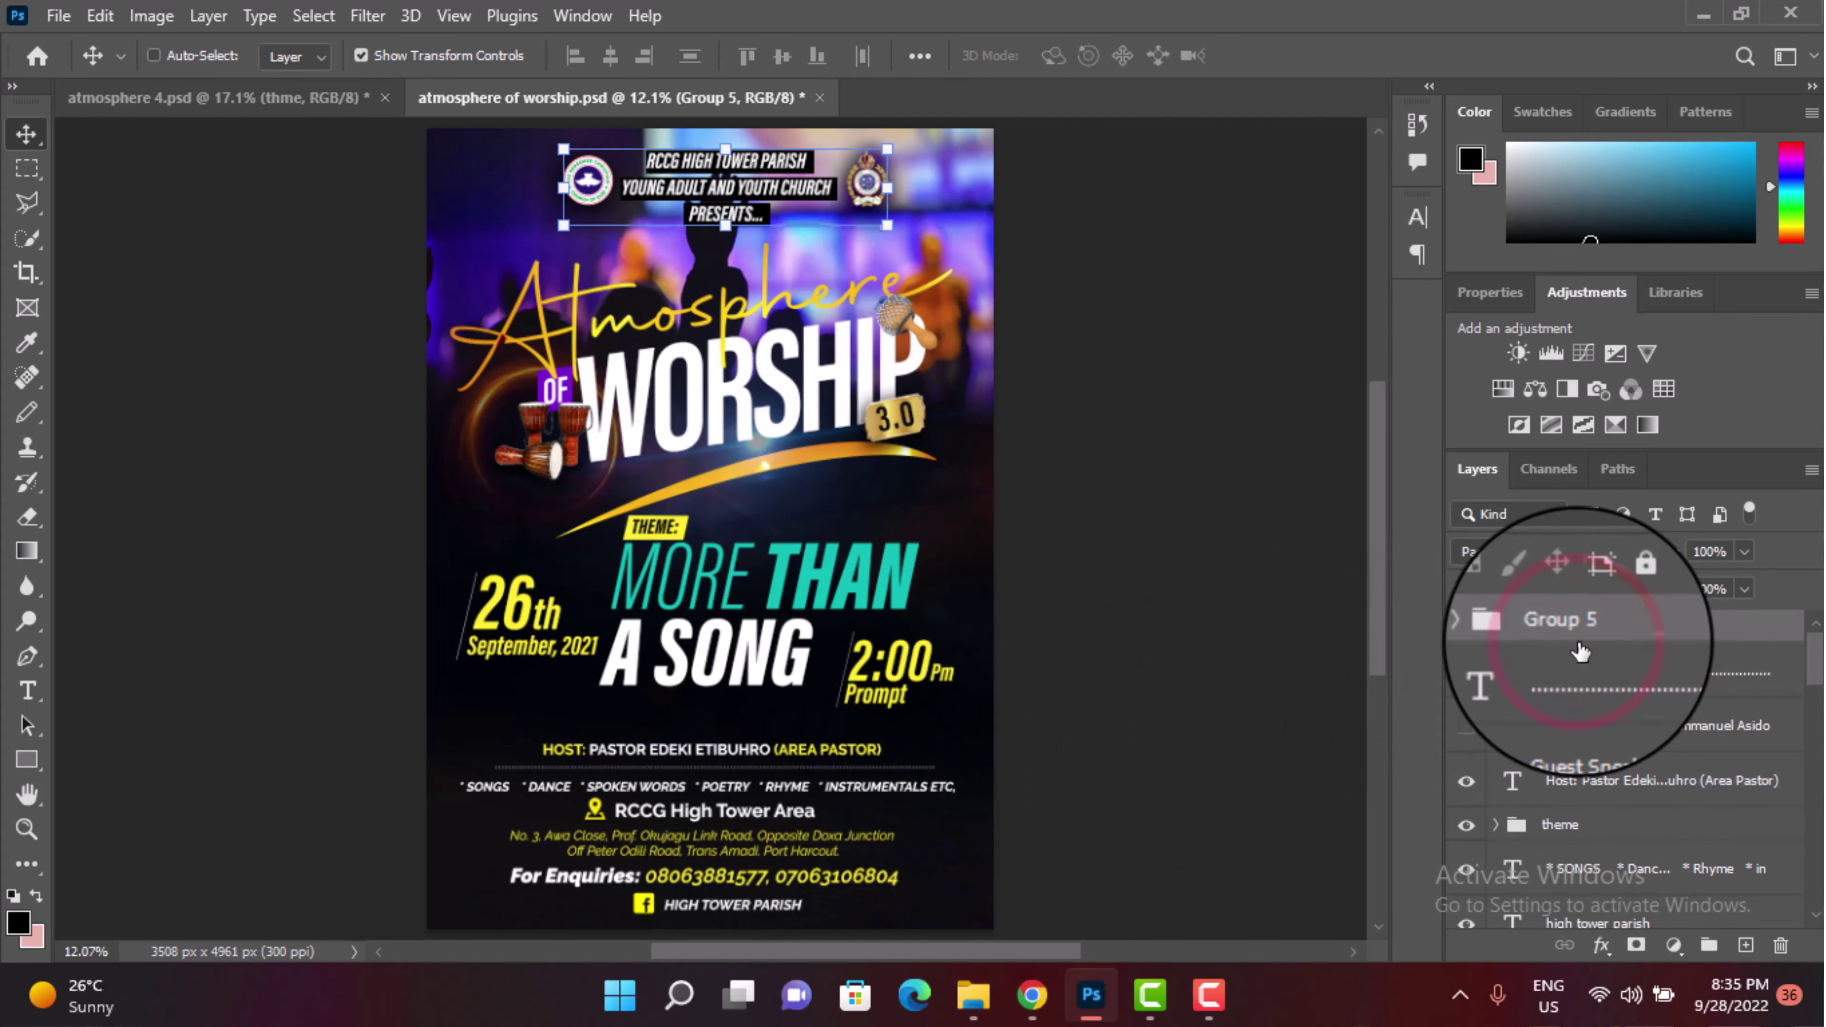
ctrl+click(1582, 780)
scroll(1568, 826, down, 2)
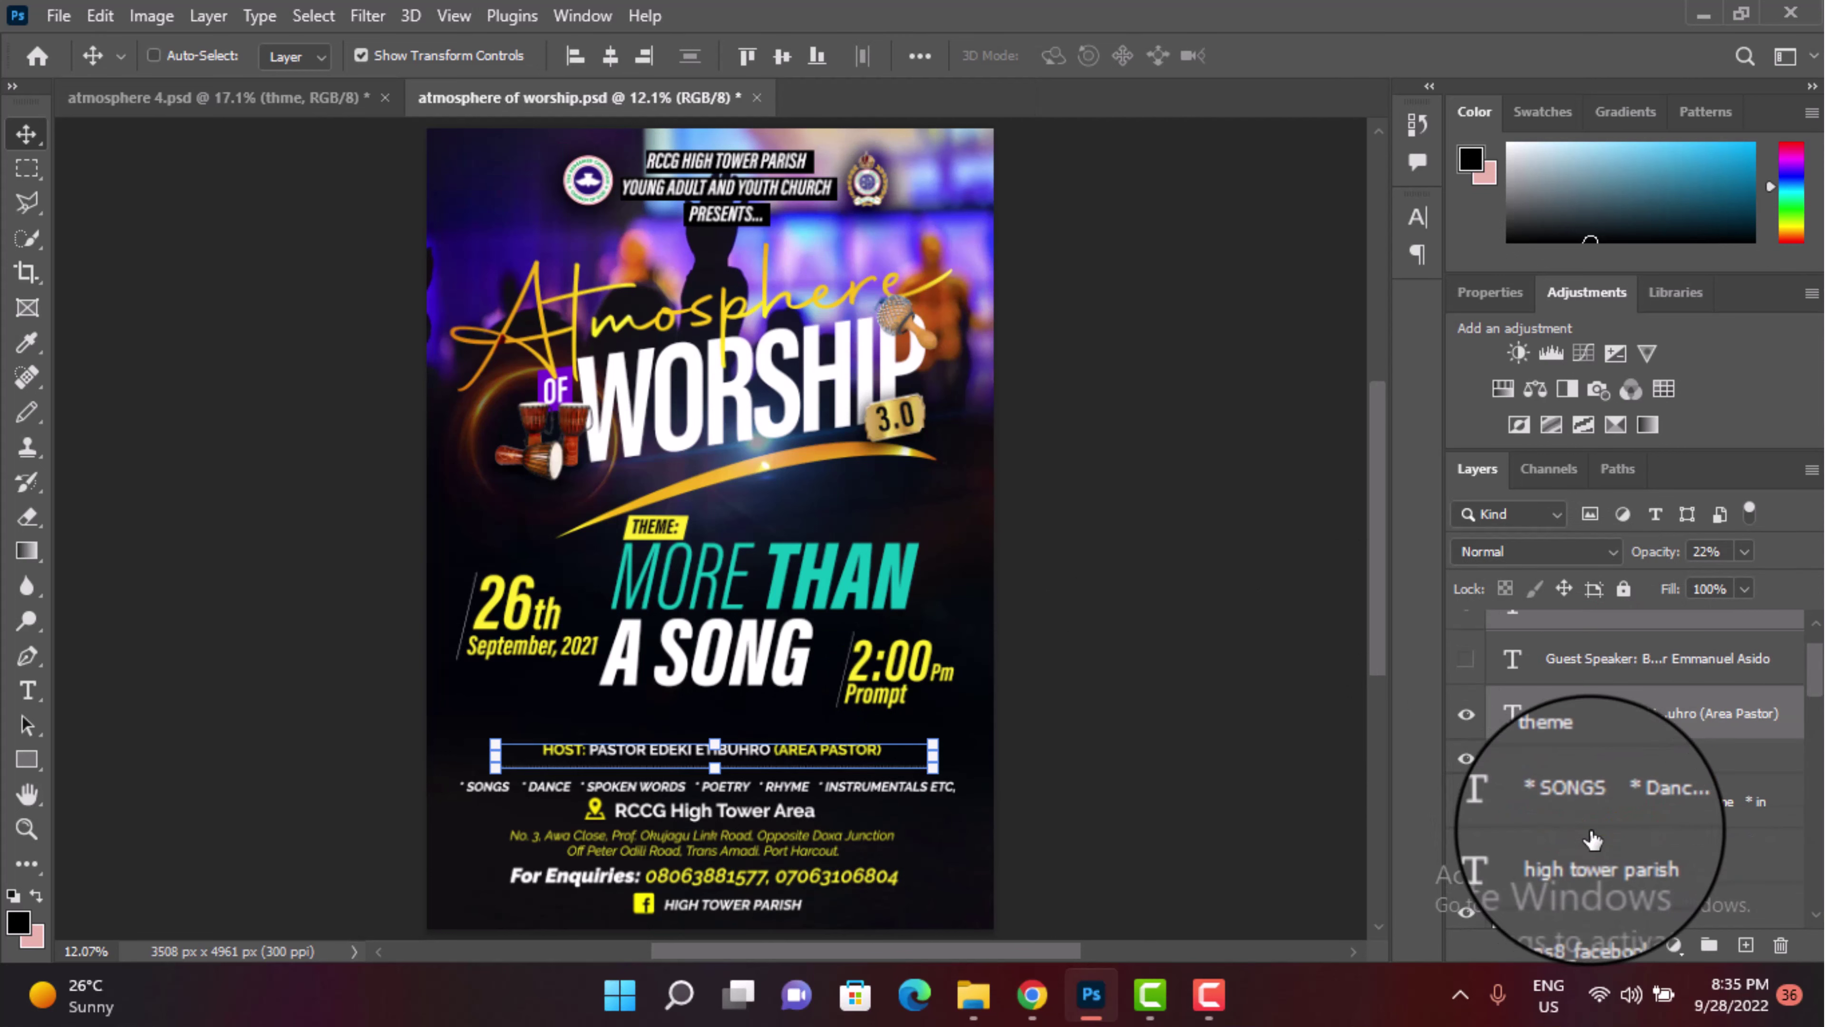
scroll(1582, 791, down, 2)
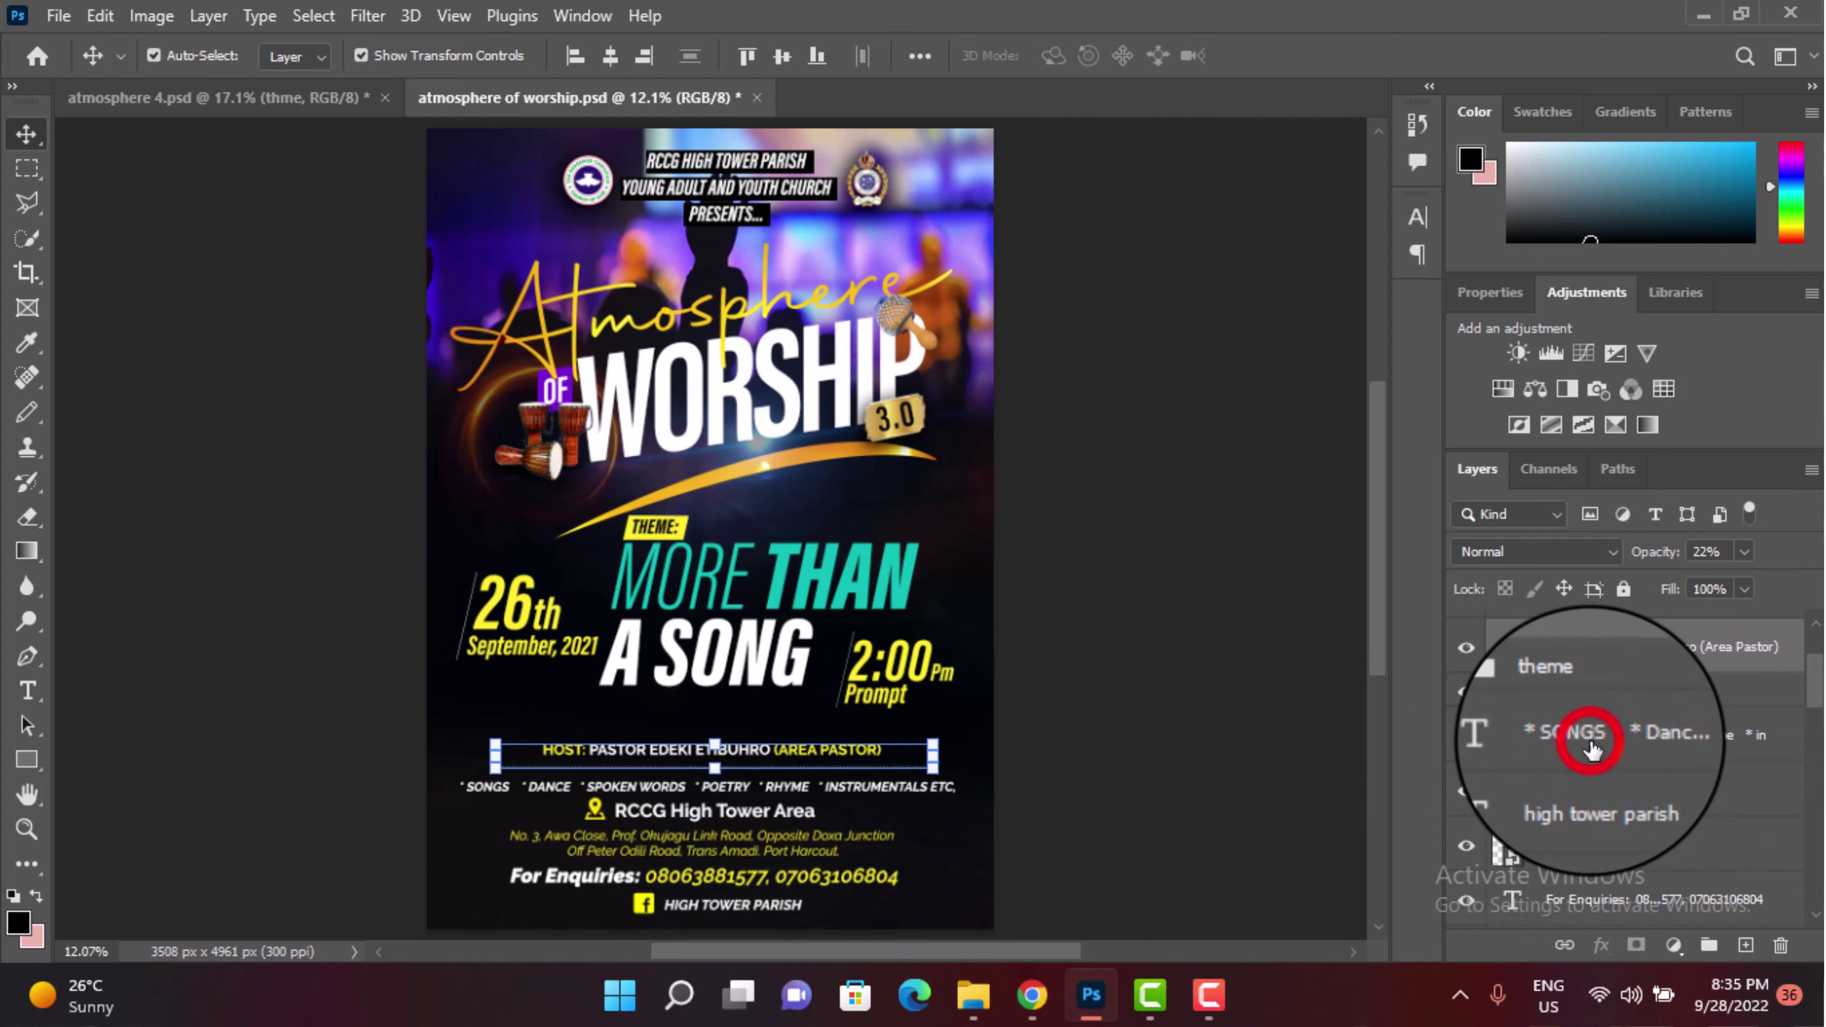
Step: Add the SONGS, HIGH TOWER PARISH and facebook icon layers, then drag the footer toward atmosphere 4.psd
ctrl+click(1591, 748)
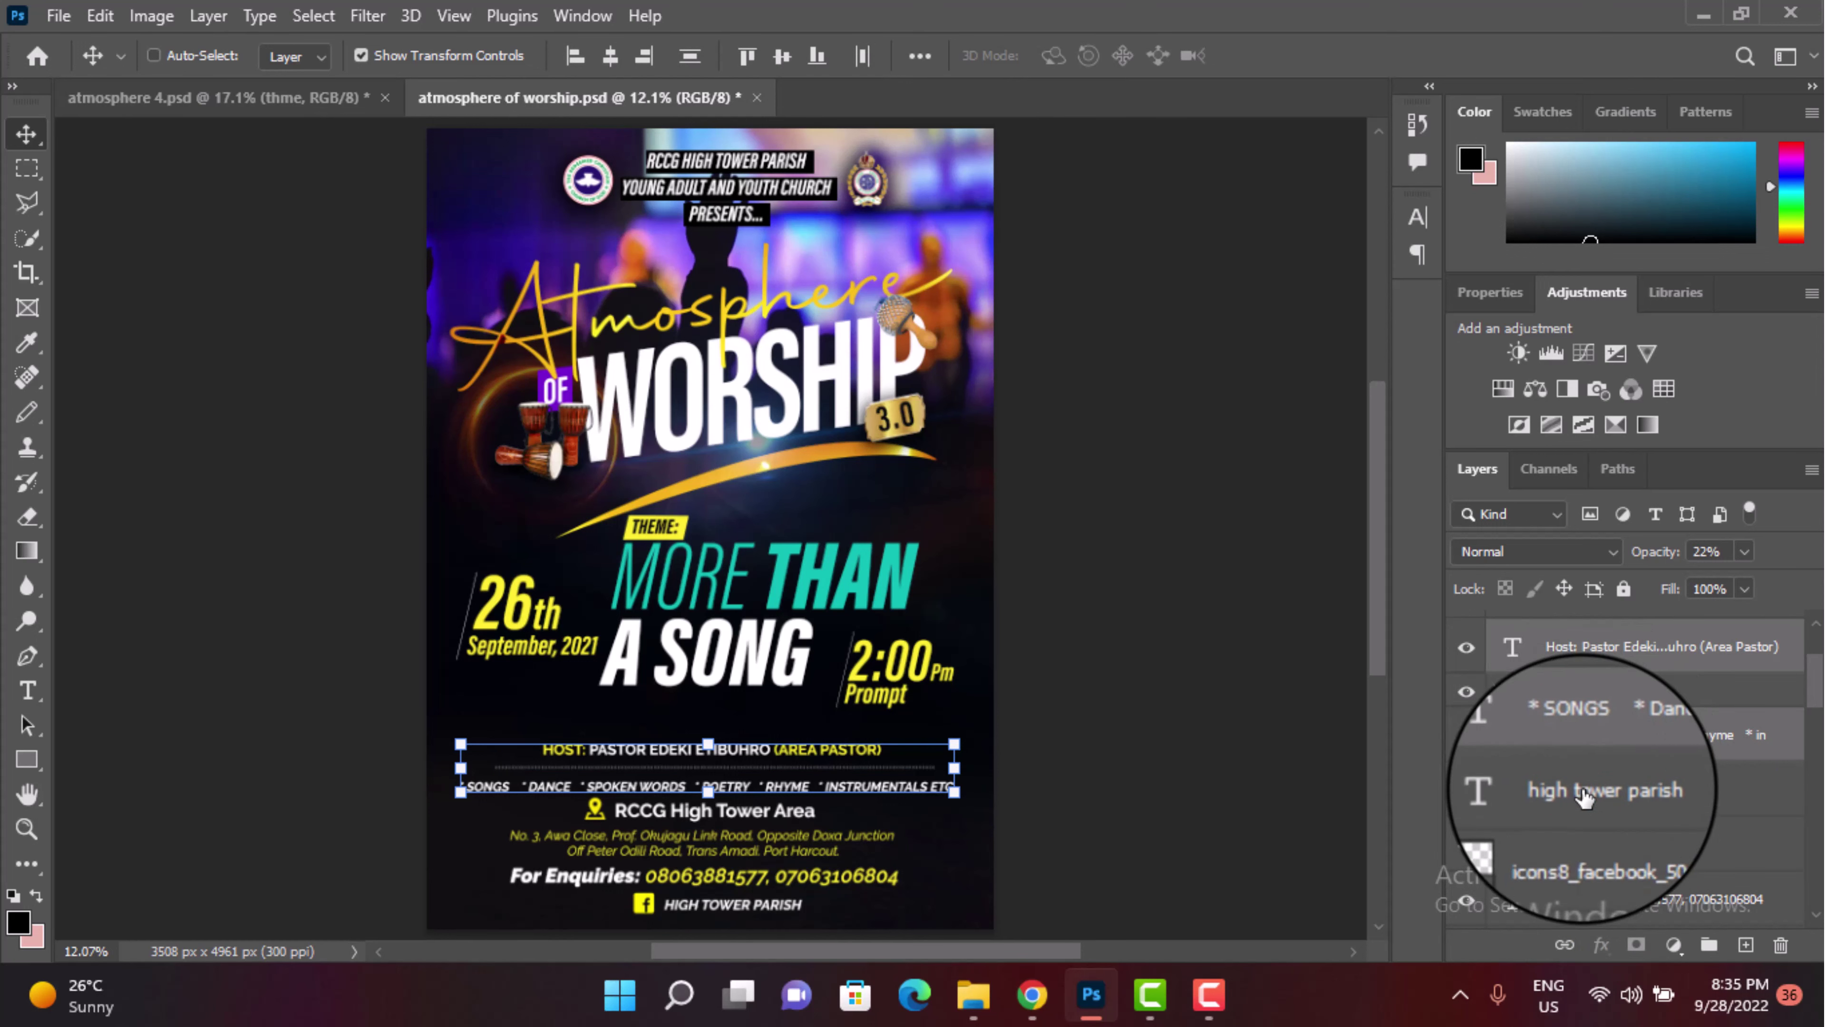
ctrl+click(1586, 791)
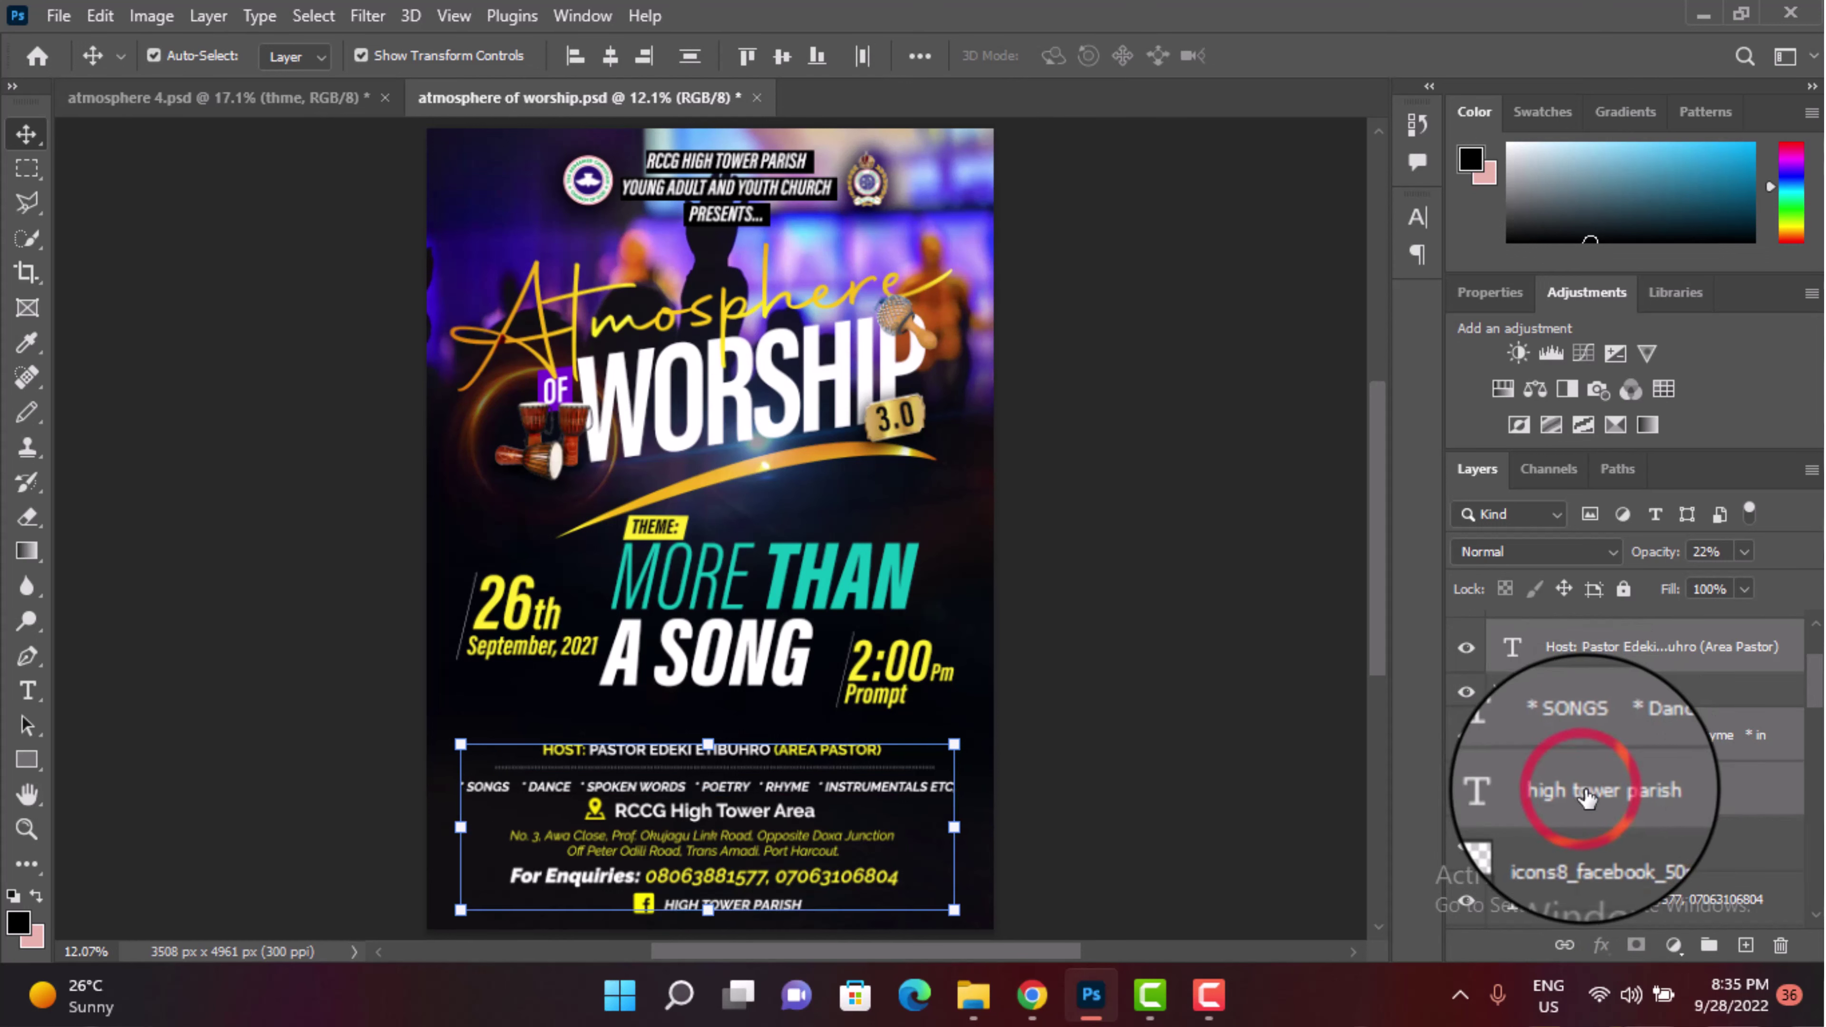
ctrl+click(1604, 855)
scroll(1603, 857, down, 1)
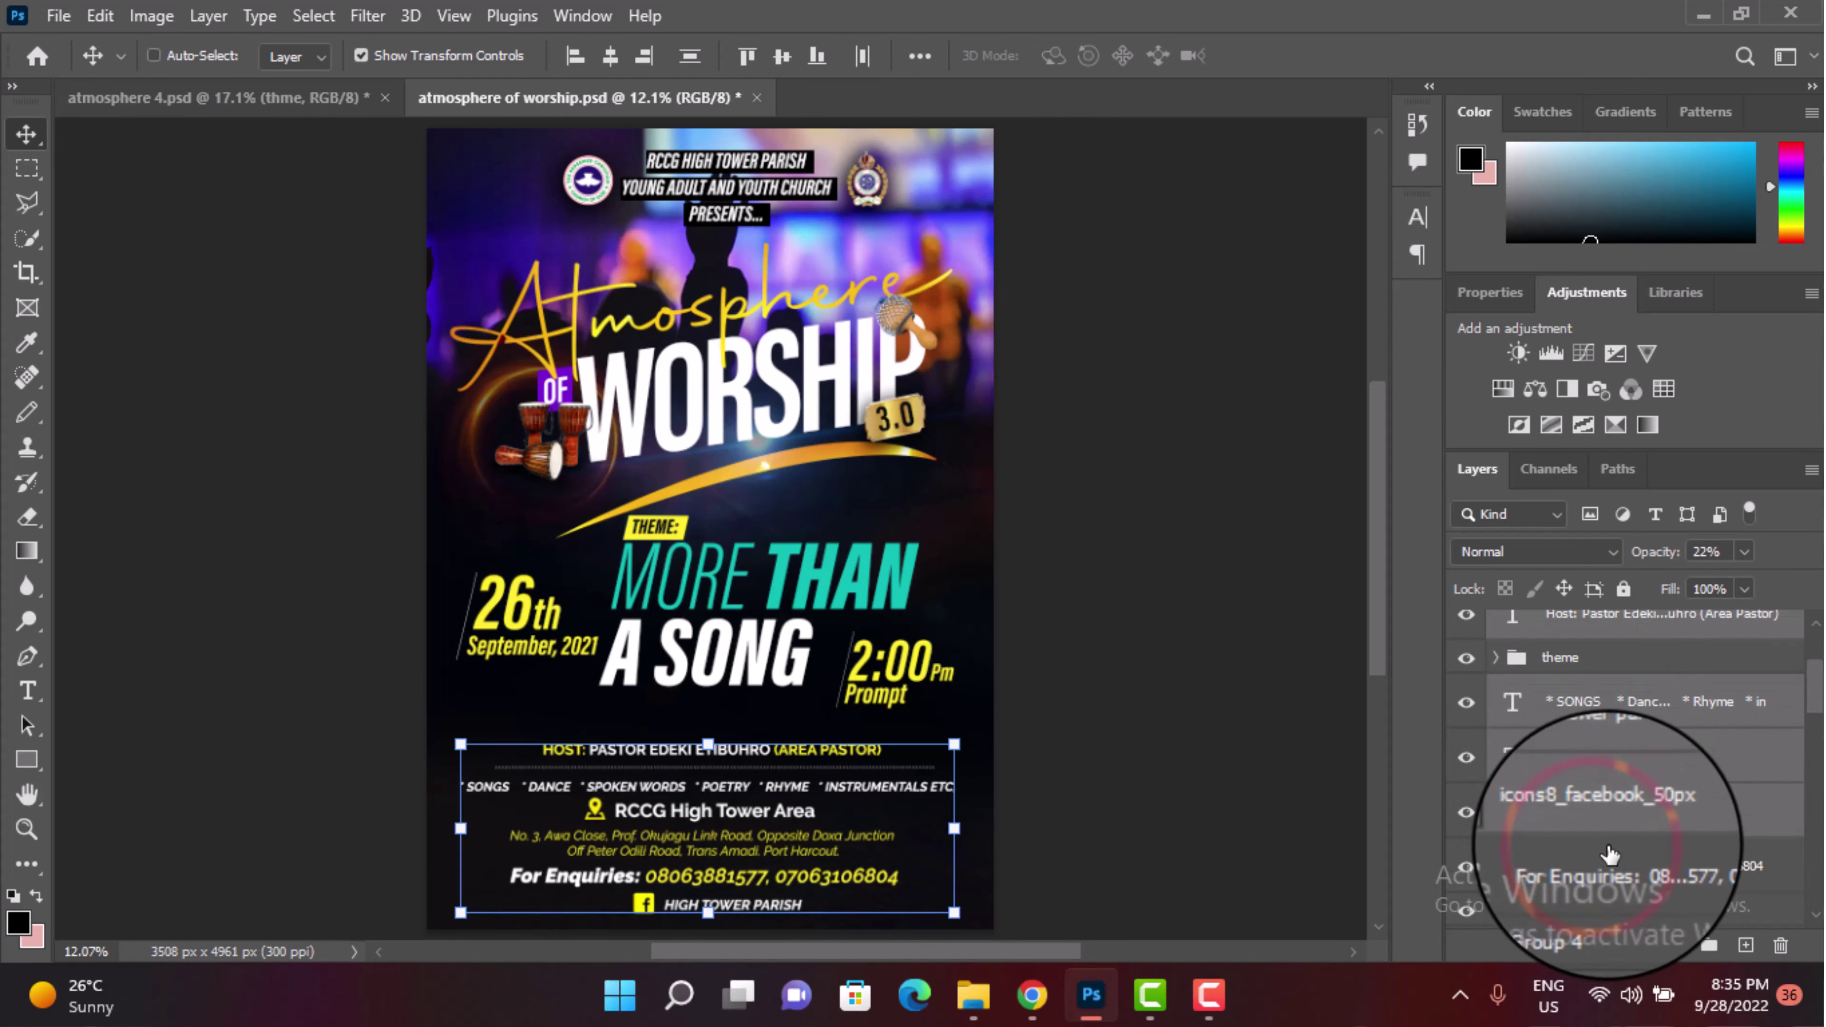
scroll(1591, 867, down, 3)
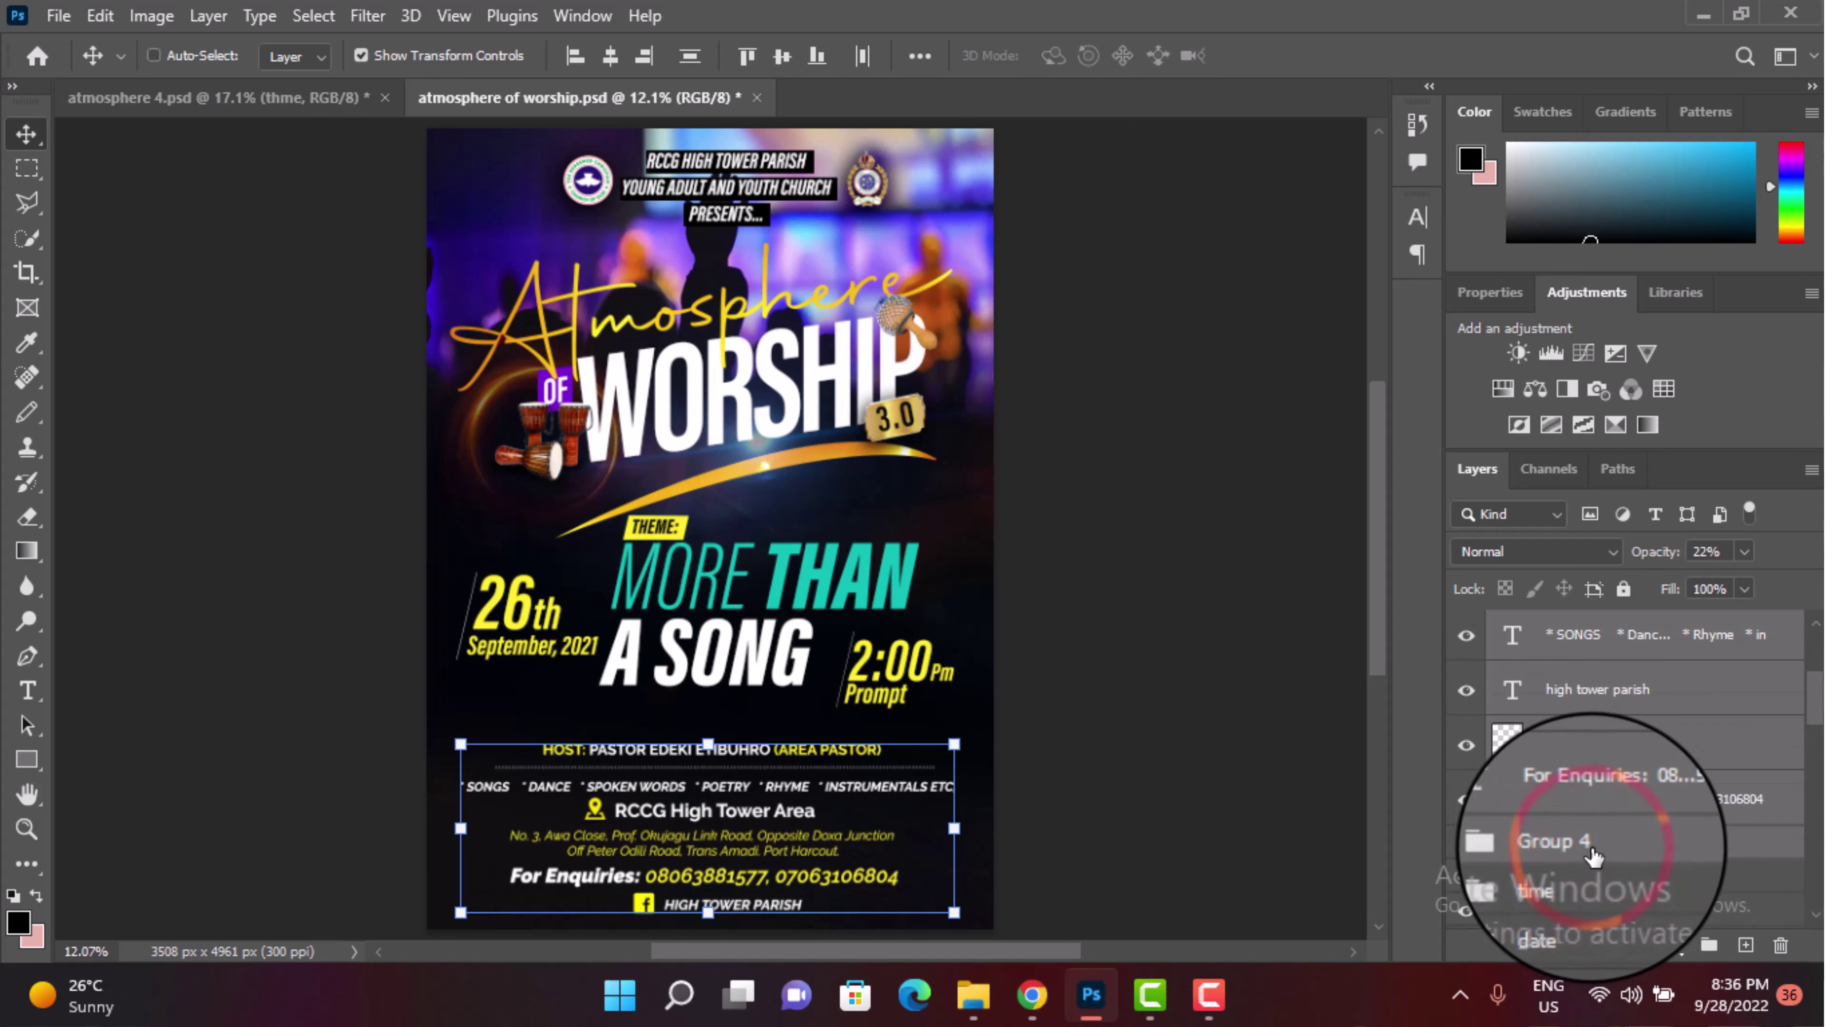
scroll(1593, 856, down, 2)
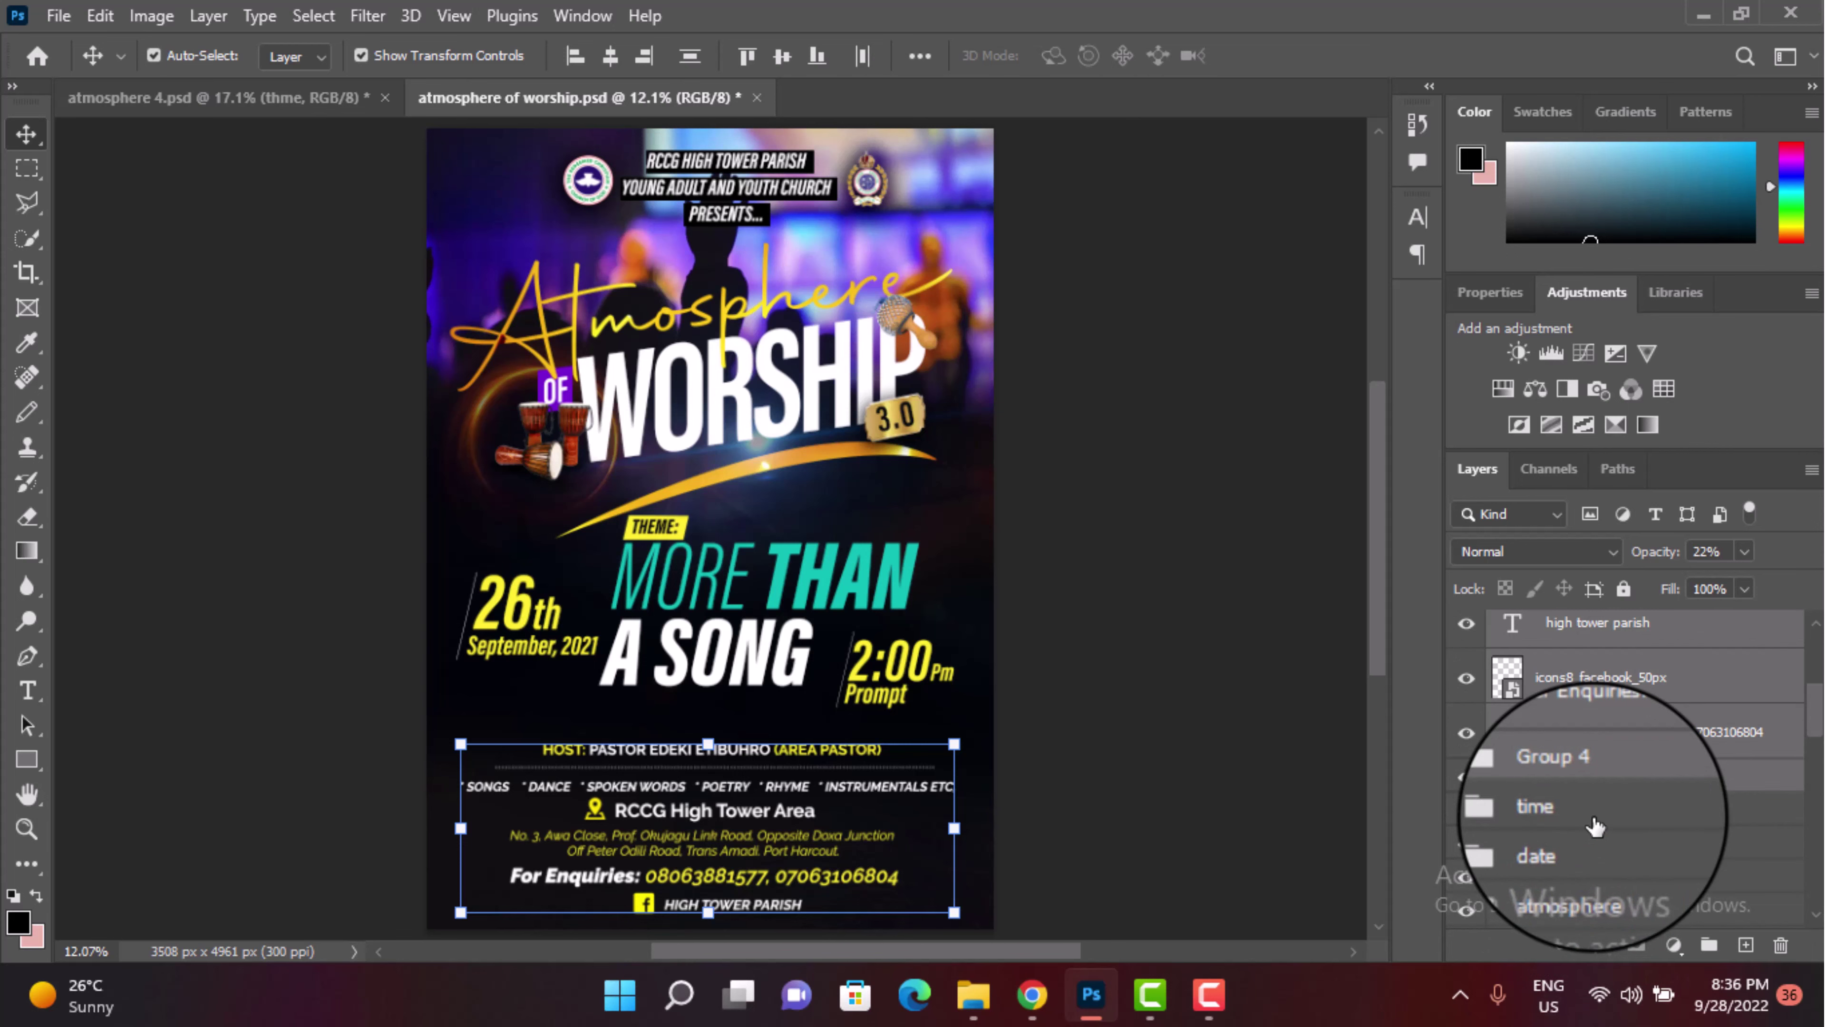
scroll(1595, 826, down, 2)
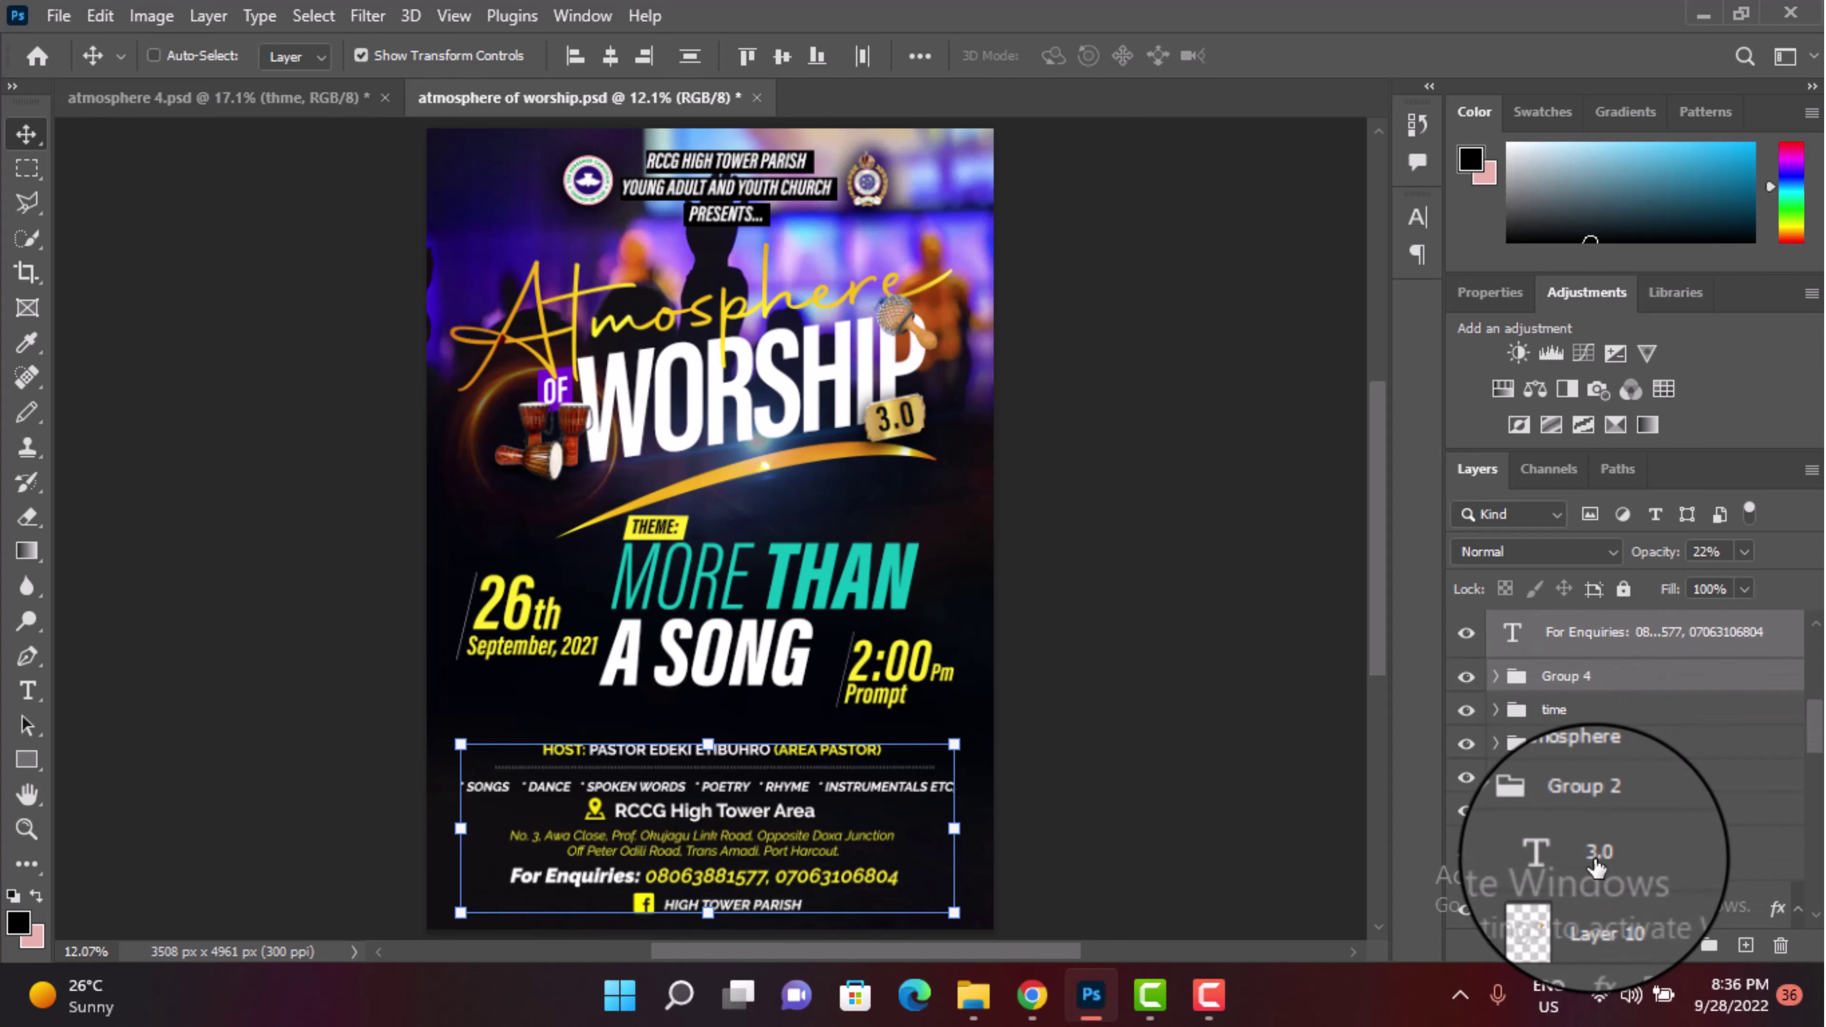
drag(841, 874, 262, 115)
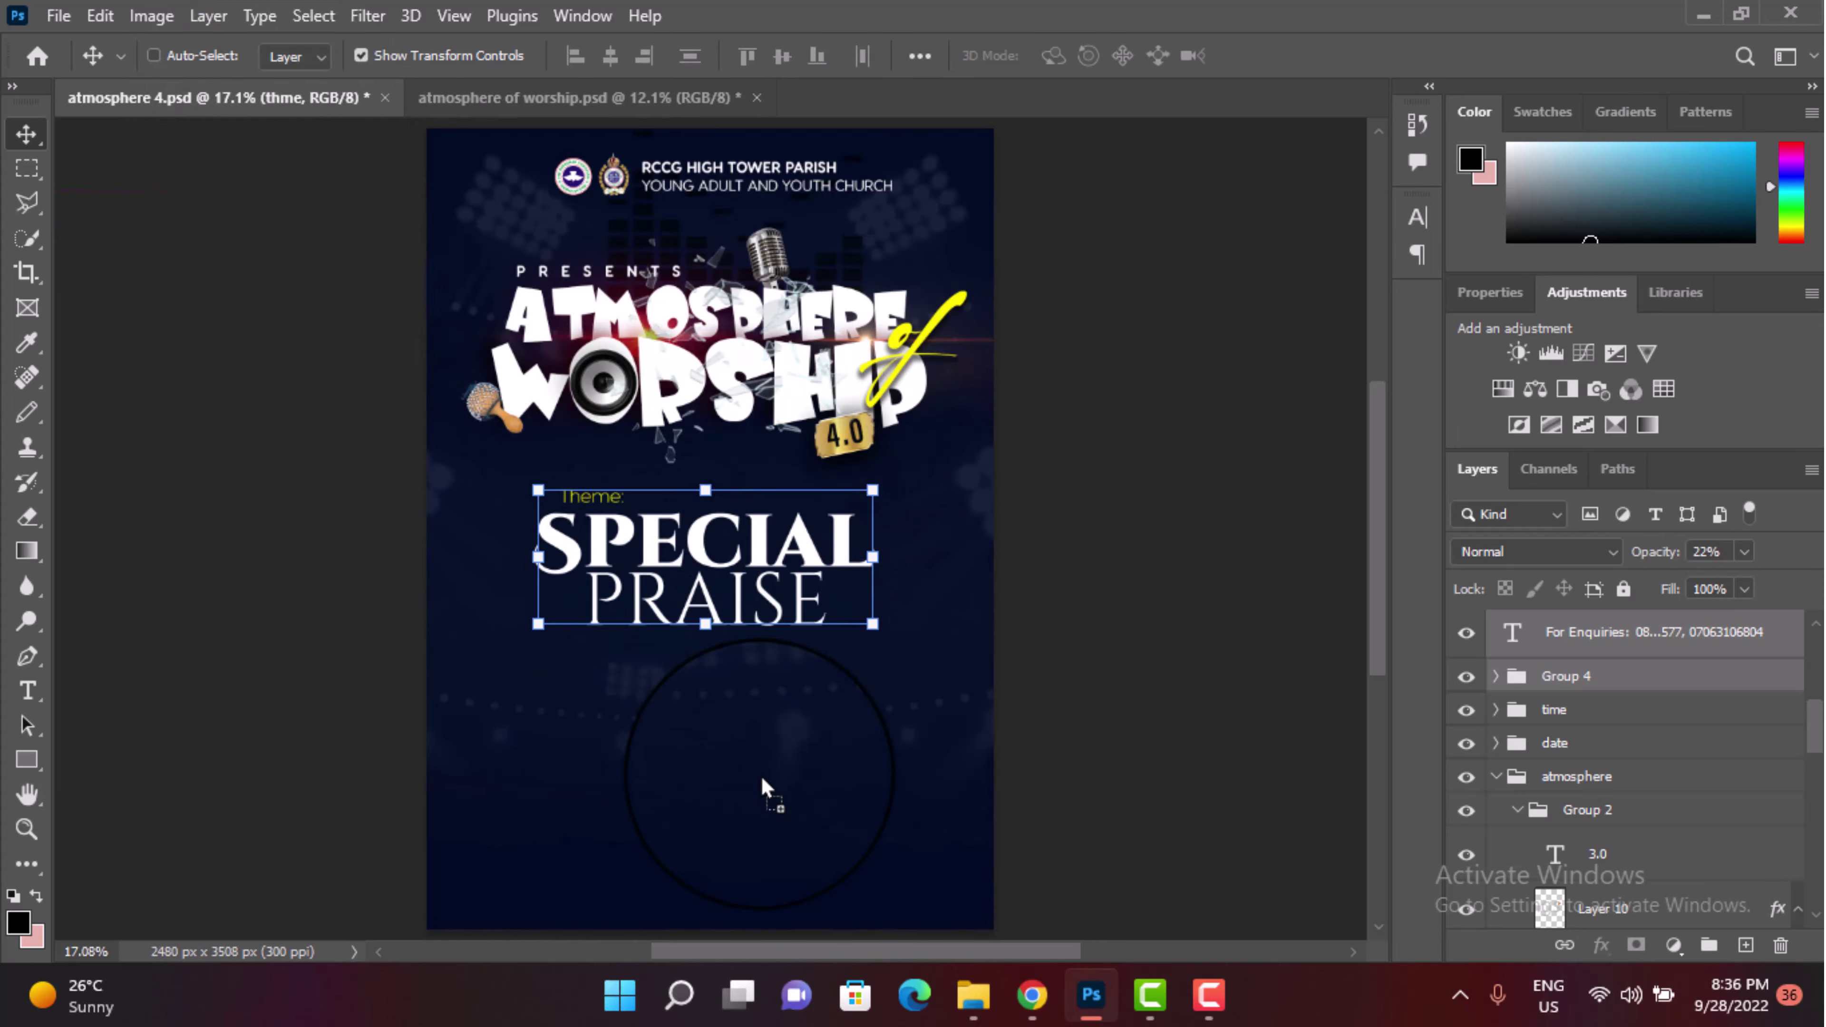
Step: Drop the footer into atmosphere 4.psd, scale it to 66.49%, and position it at the bottom
drag(262, 115, 760, 775)
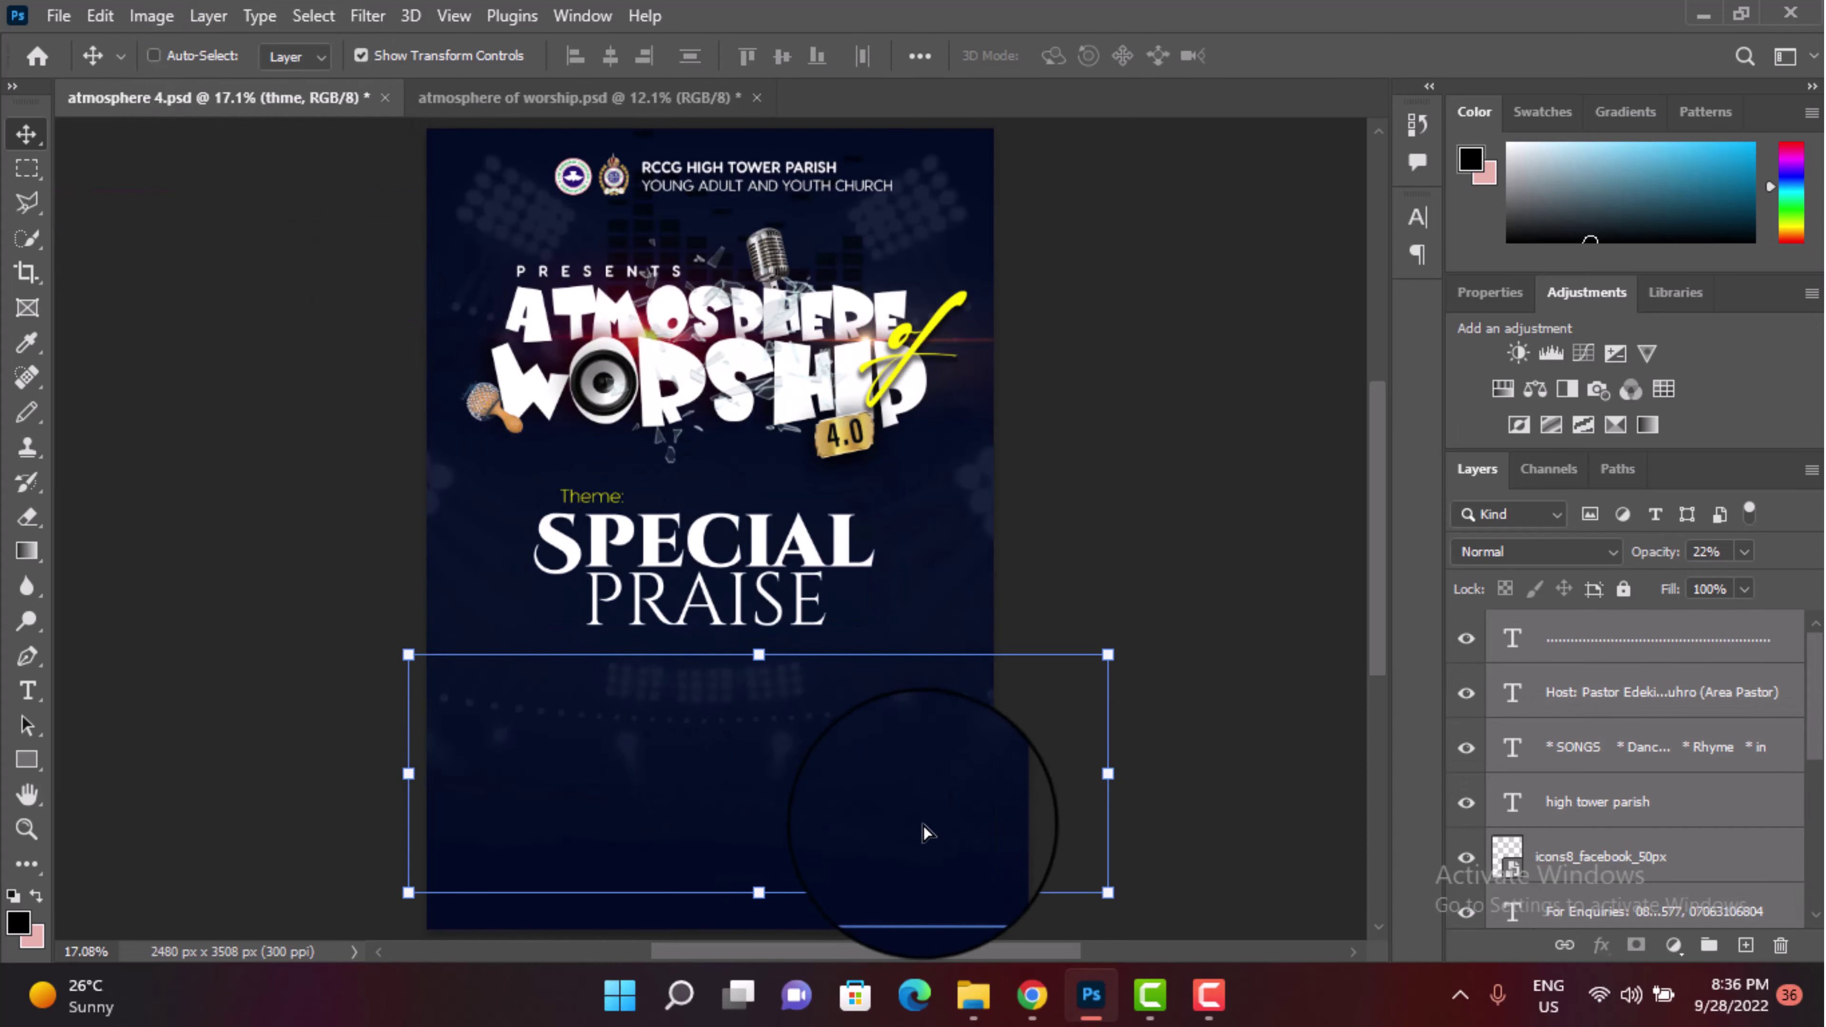
click(1108, 773)
mouse_move(1012, 792)
mouse_down()
mouse_move(735, 799)
mouse_move(791, 845)
mouse_up()
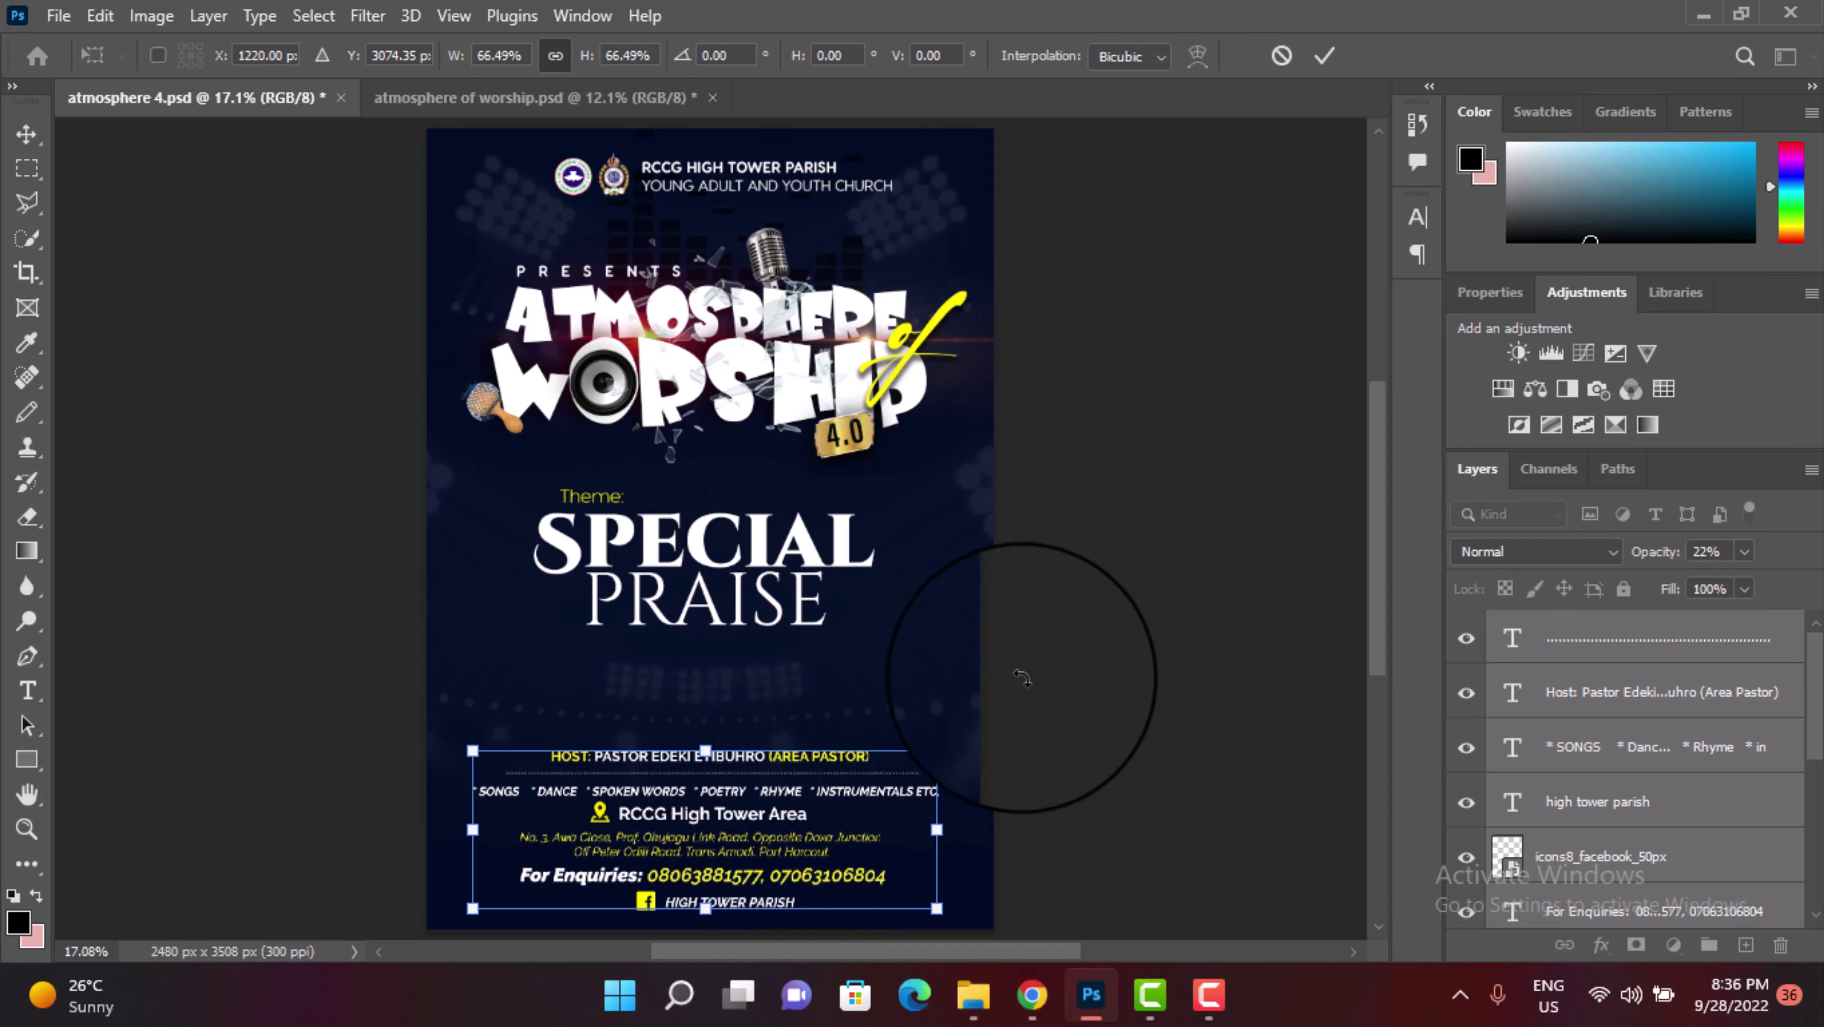
click(1325, 55)
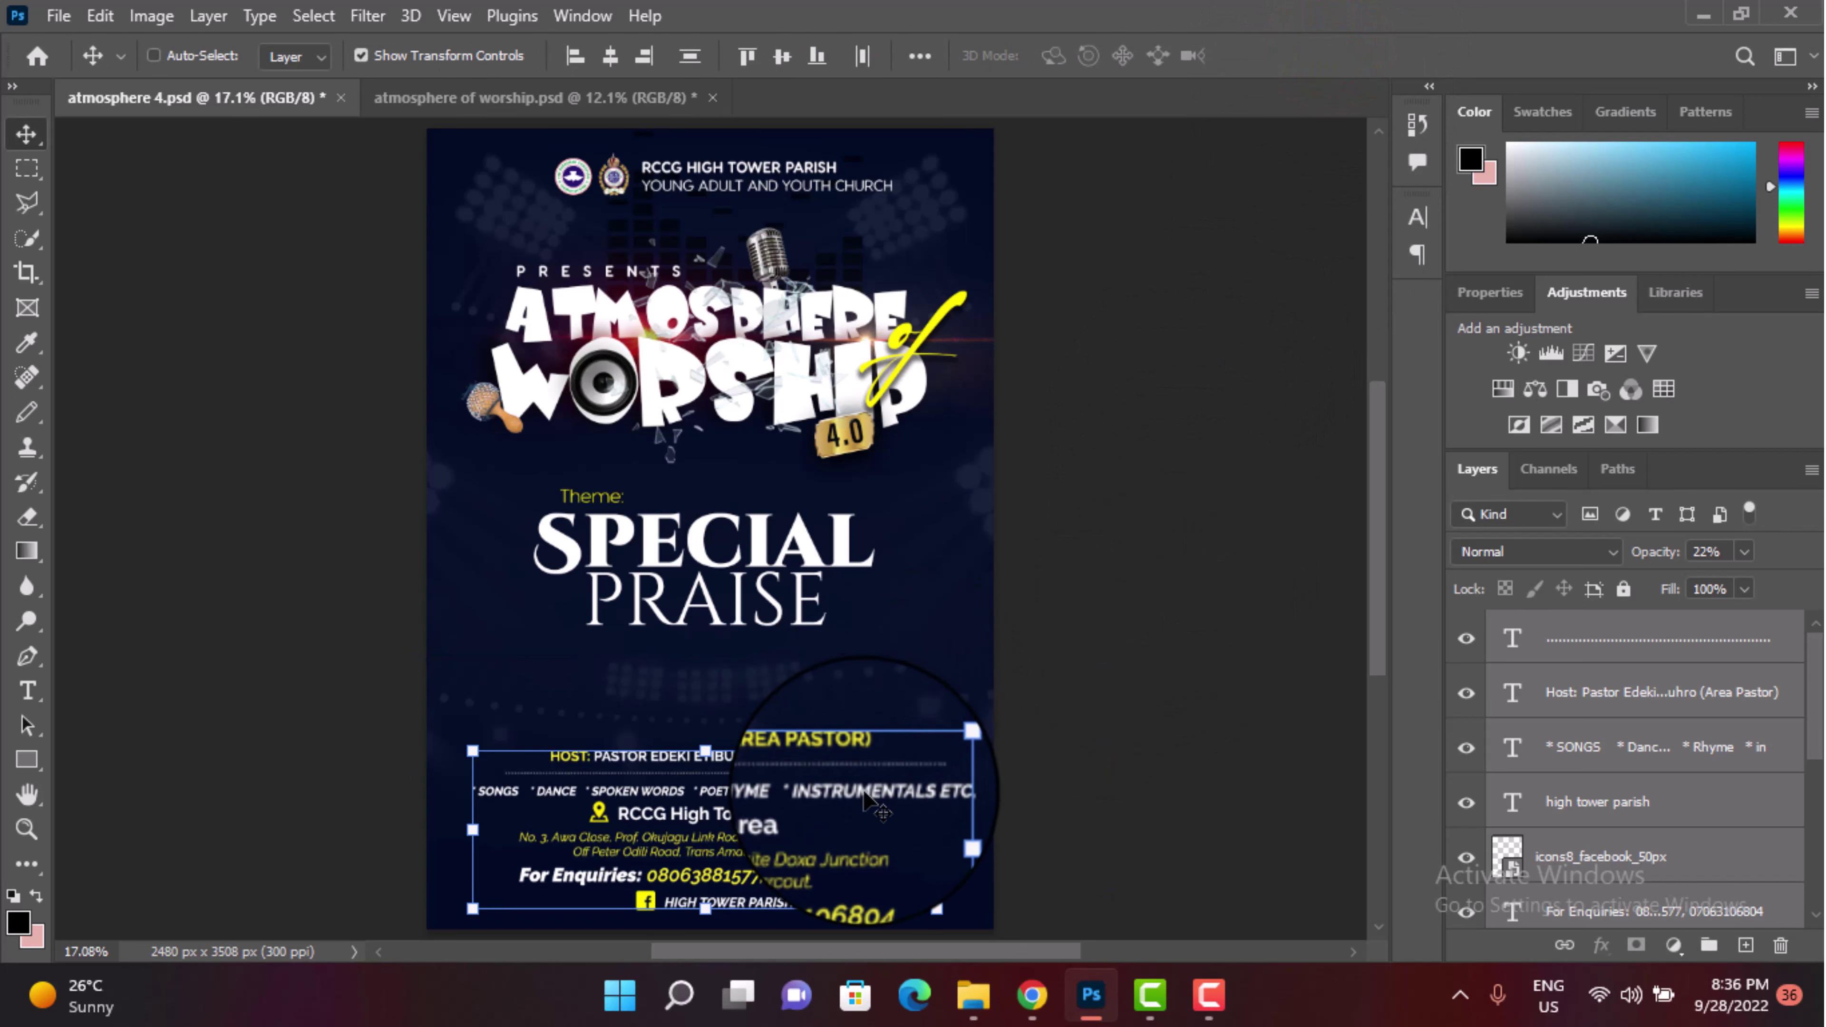
click(859, 776)
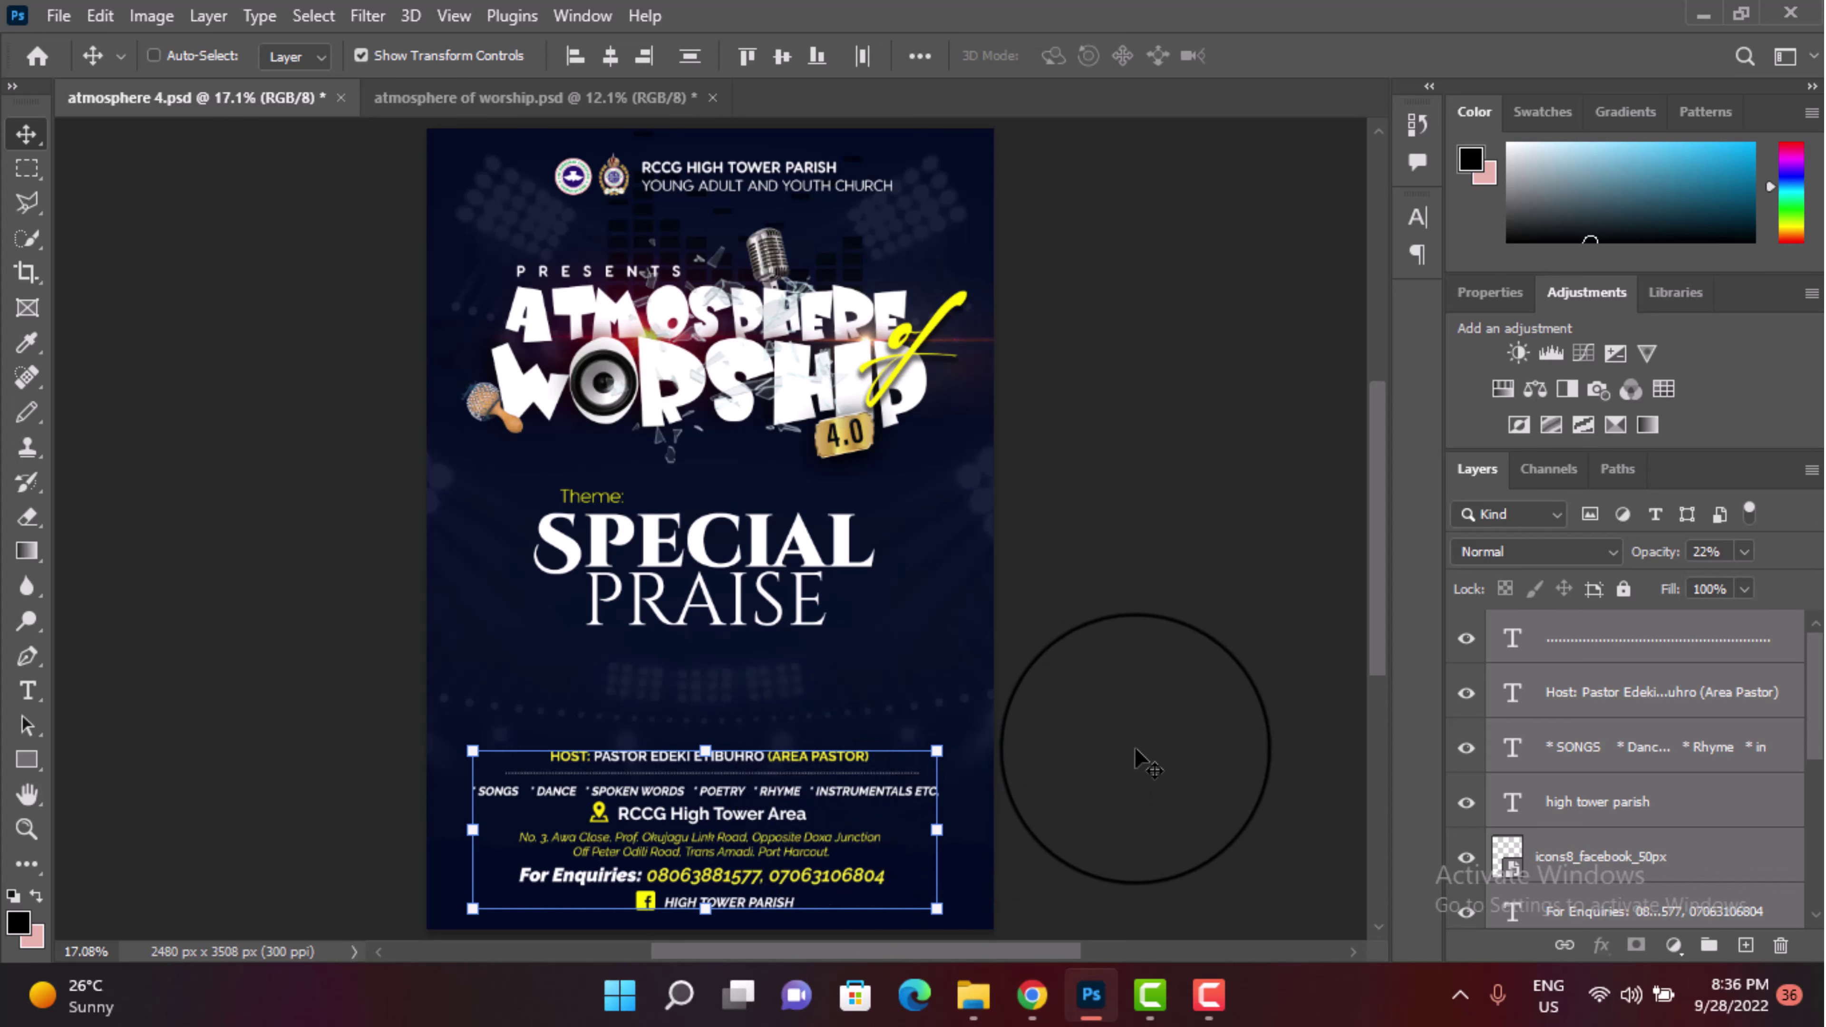
Step: Group the pasted footer layers and rename Group 8 to 'footer'
key(ctrl+g)
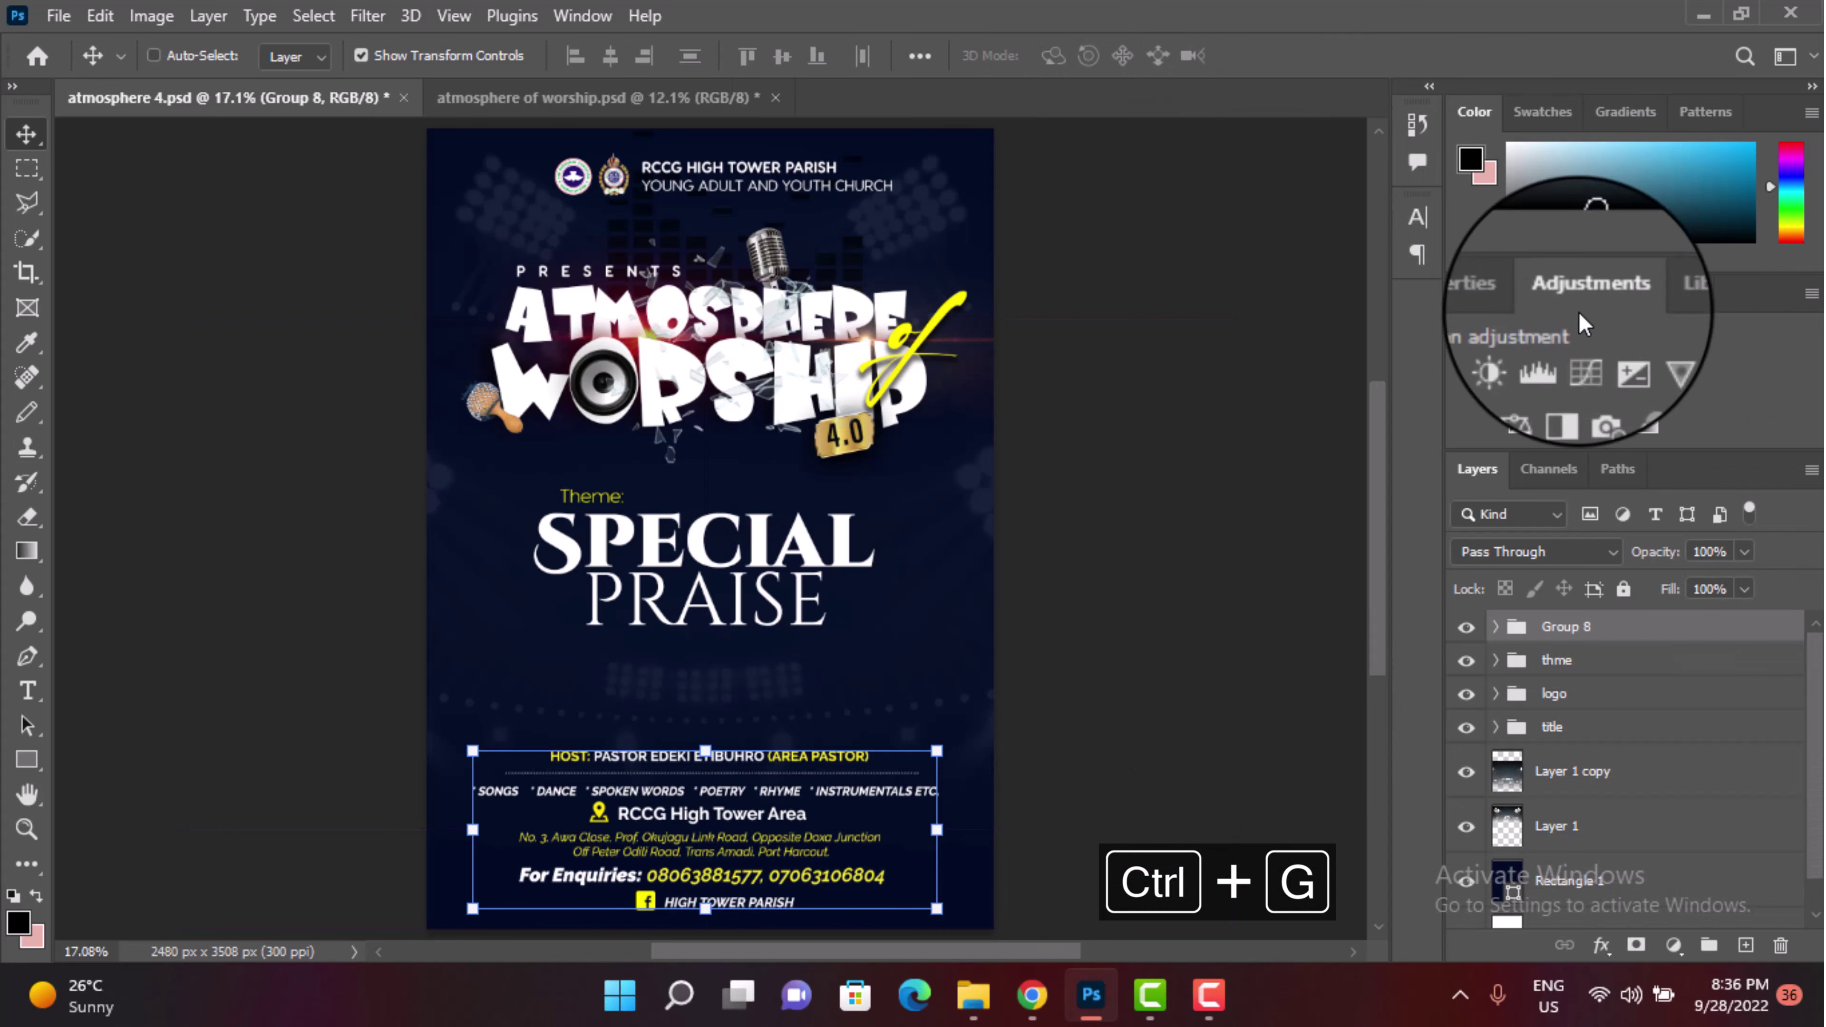
double_click(1568, 623)
text(footer)
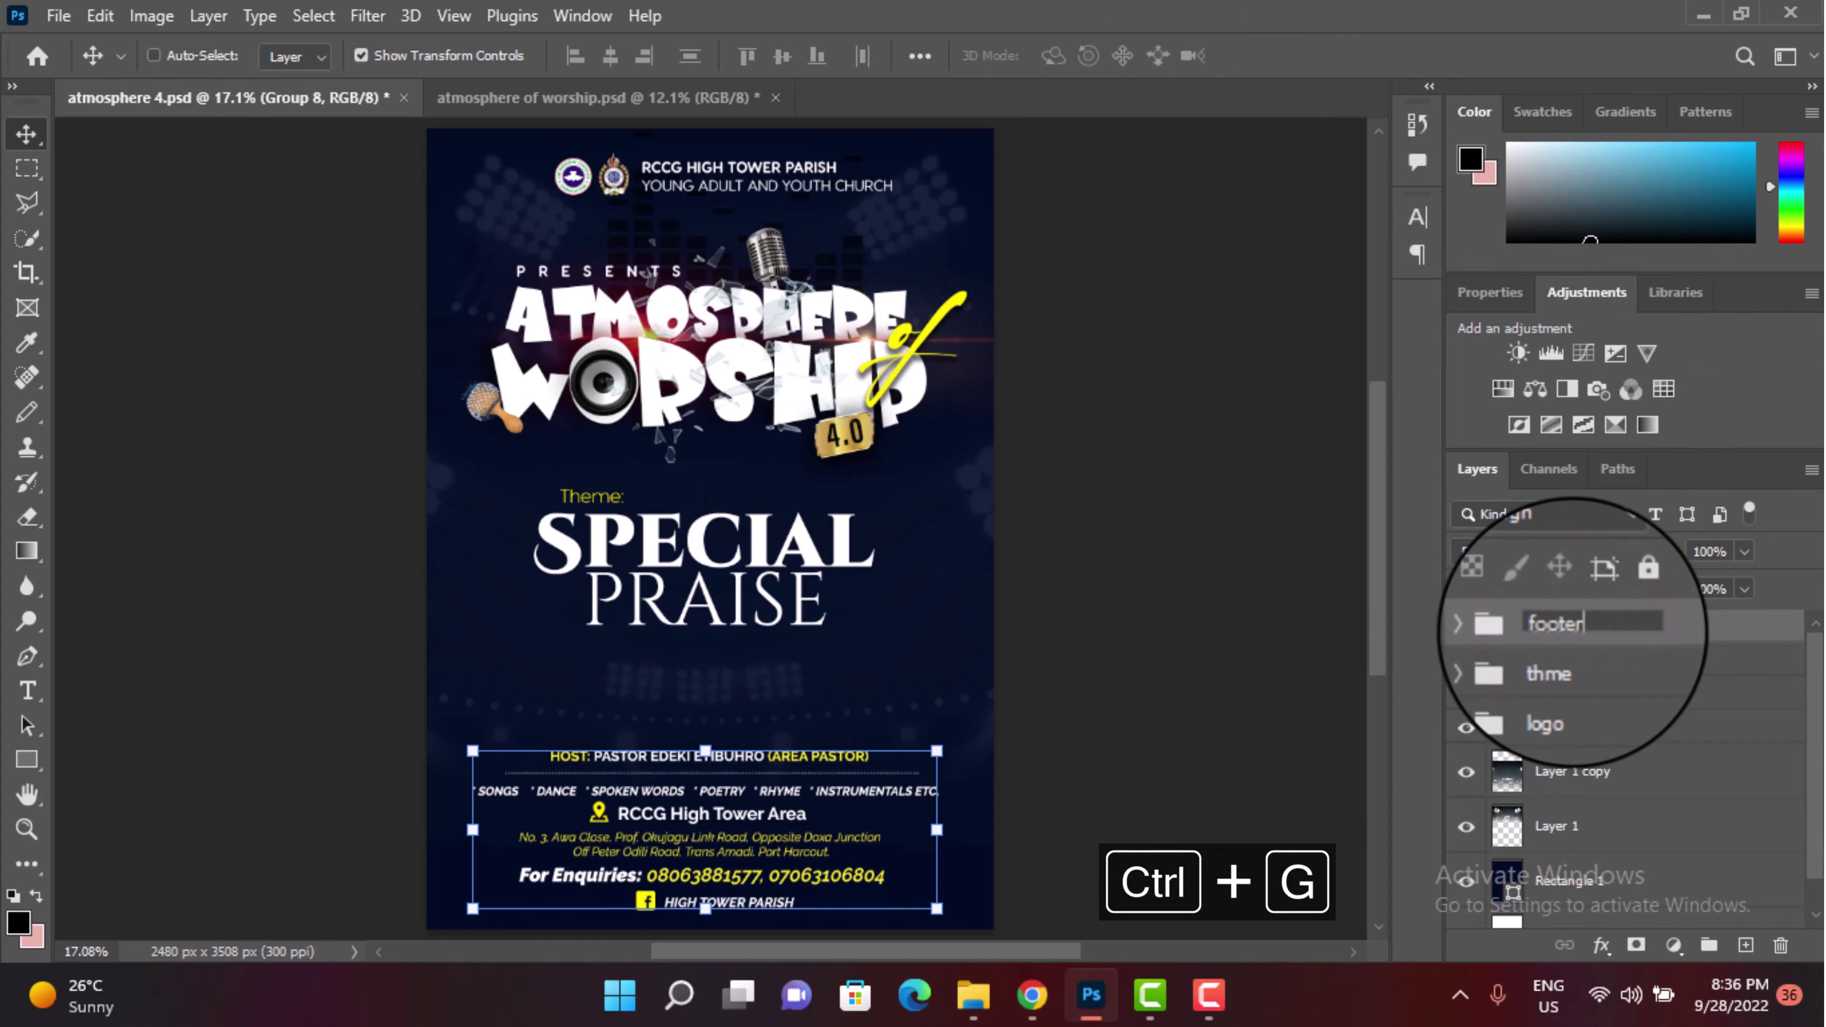
key(Return)
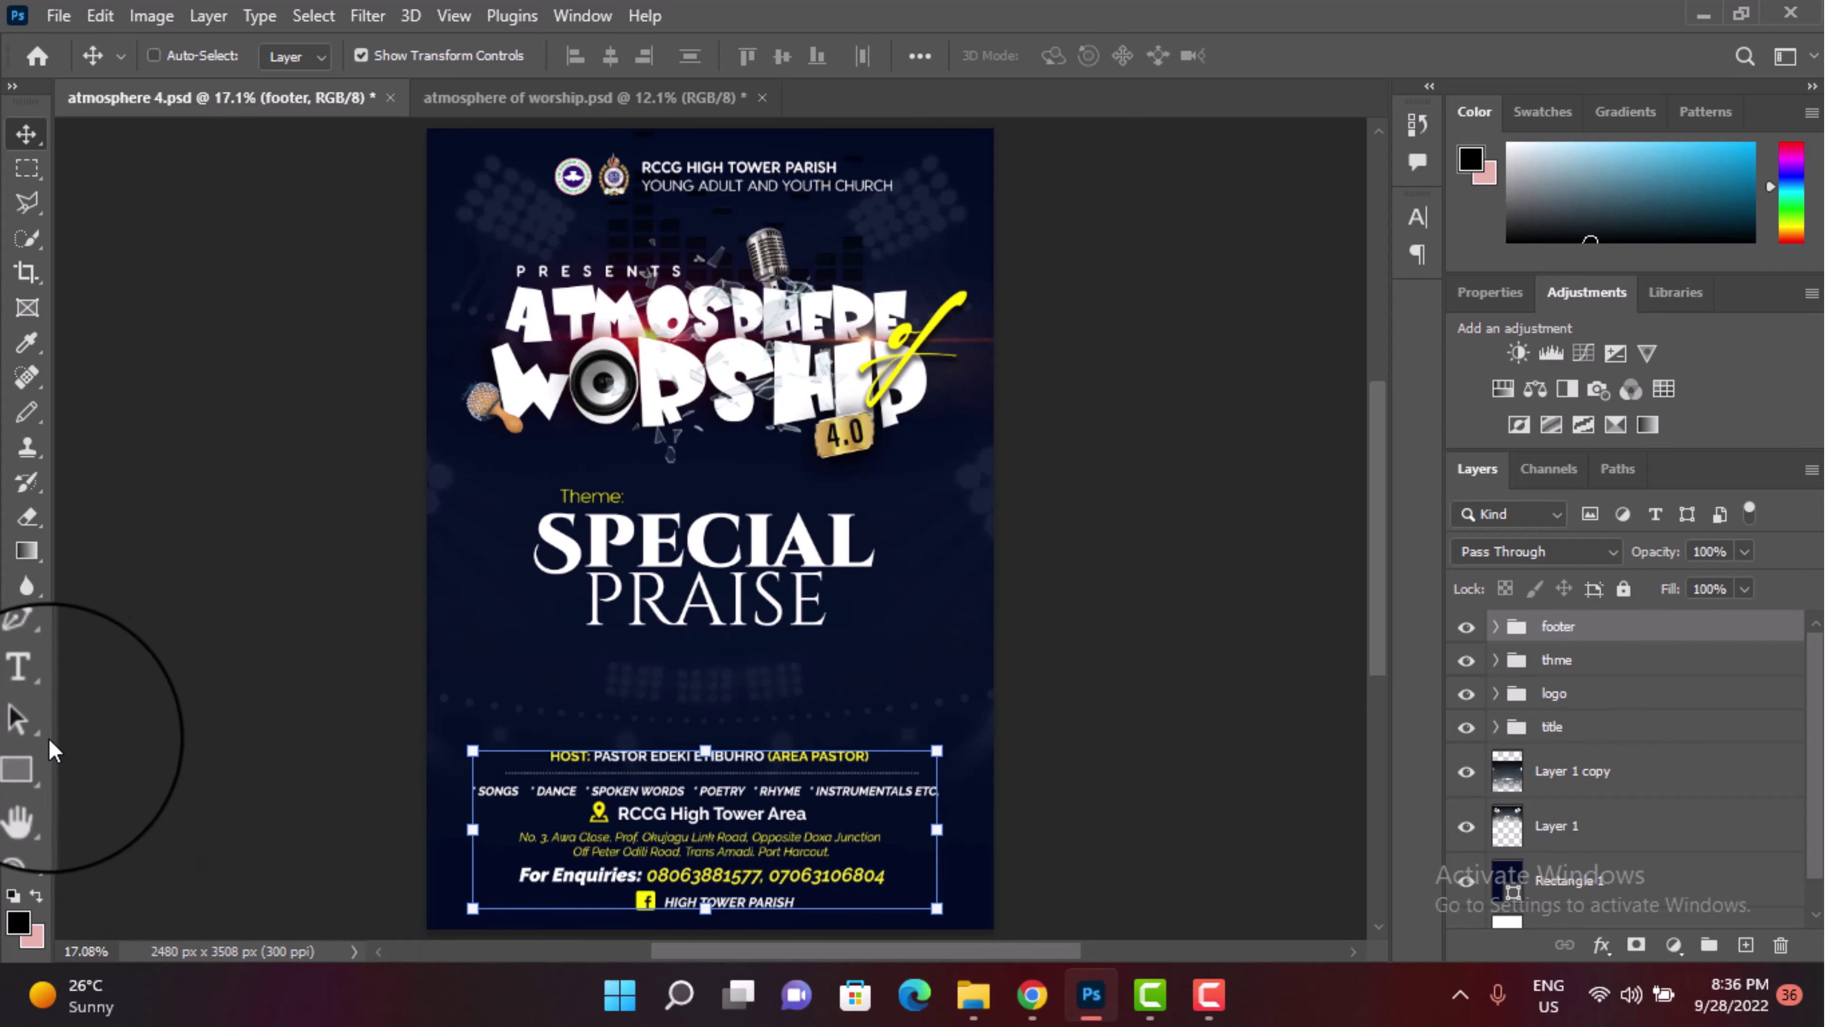
Step: Add a new type layer below the SPECIAL PRAISE theme for the date line
click(12, 689)
click(568, 683)
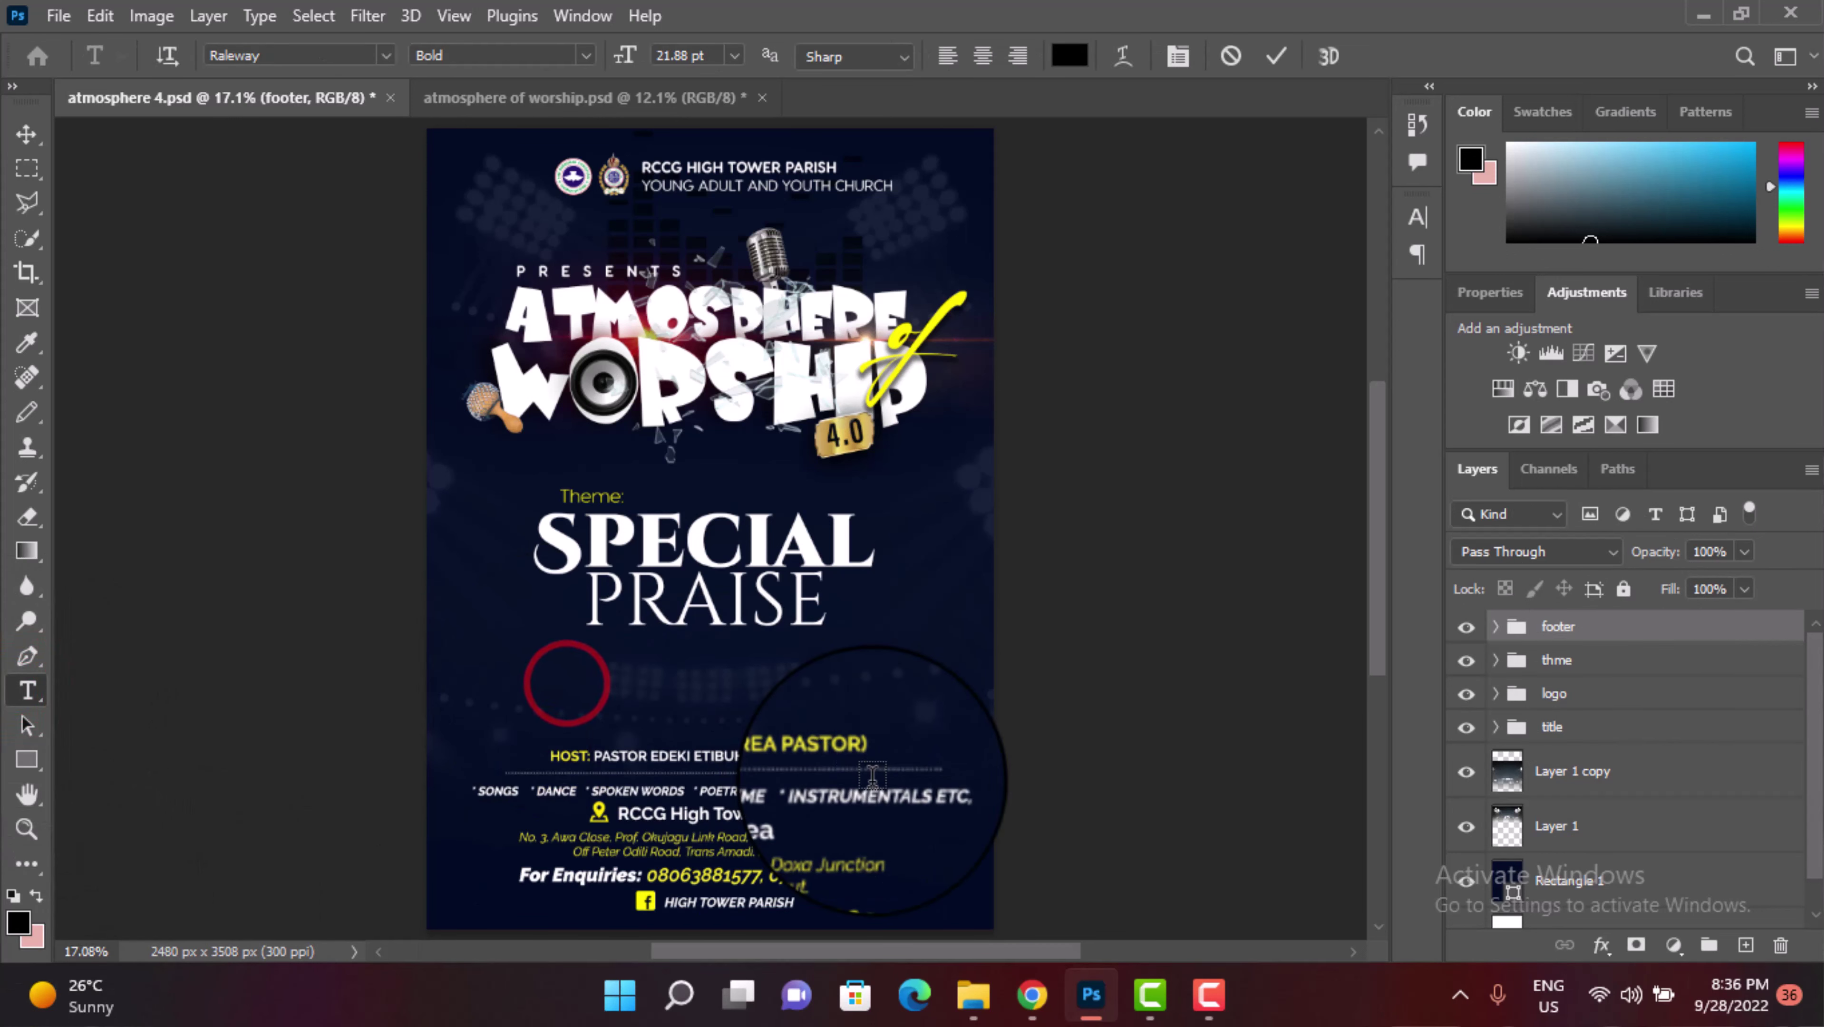
click(580, 677)
text(SUN. 16TH OCT. 2022 4:00PM)
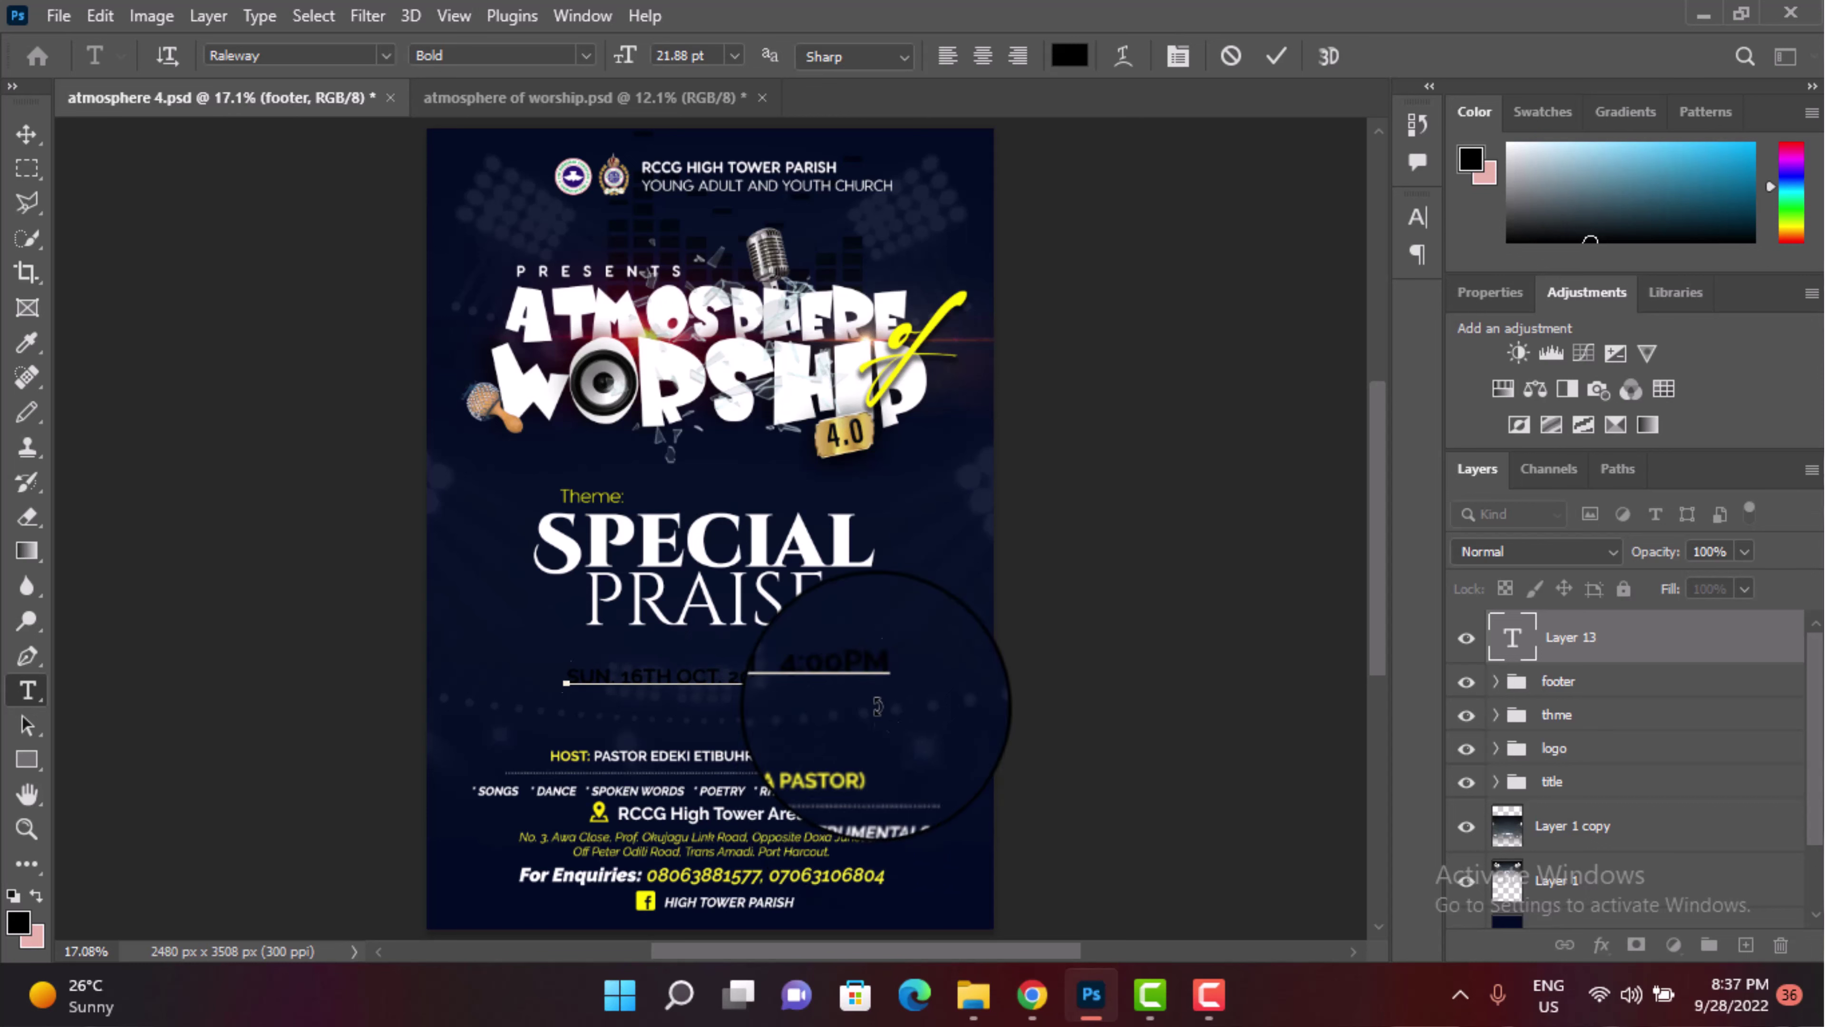
Step: Make the whole date line white (#ffffff) at 35 pt and nudge it slightly up-left
key(ctrl+a)
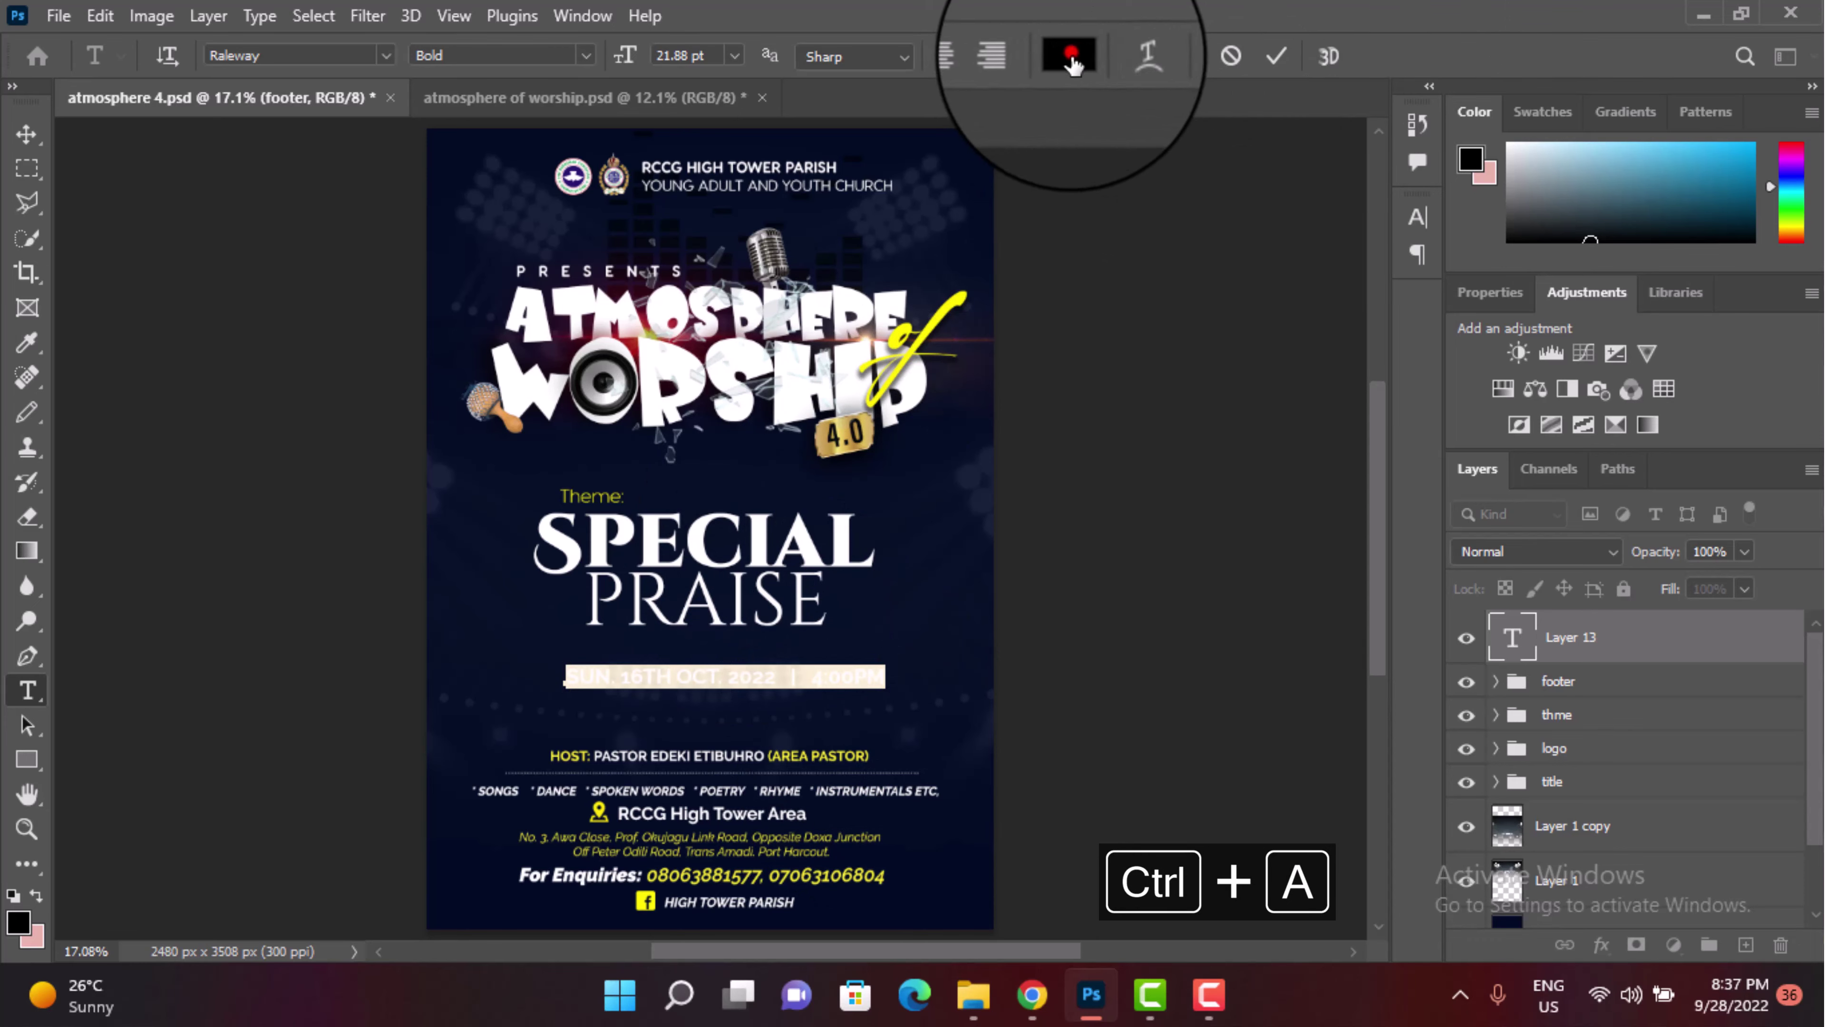
click(1071, 63)
drag(1113, 395, 921, 108)
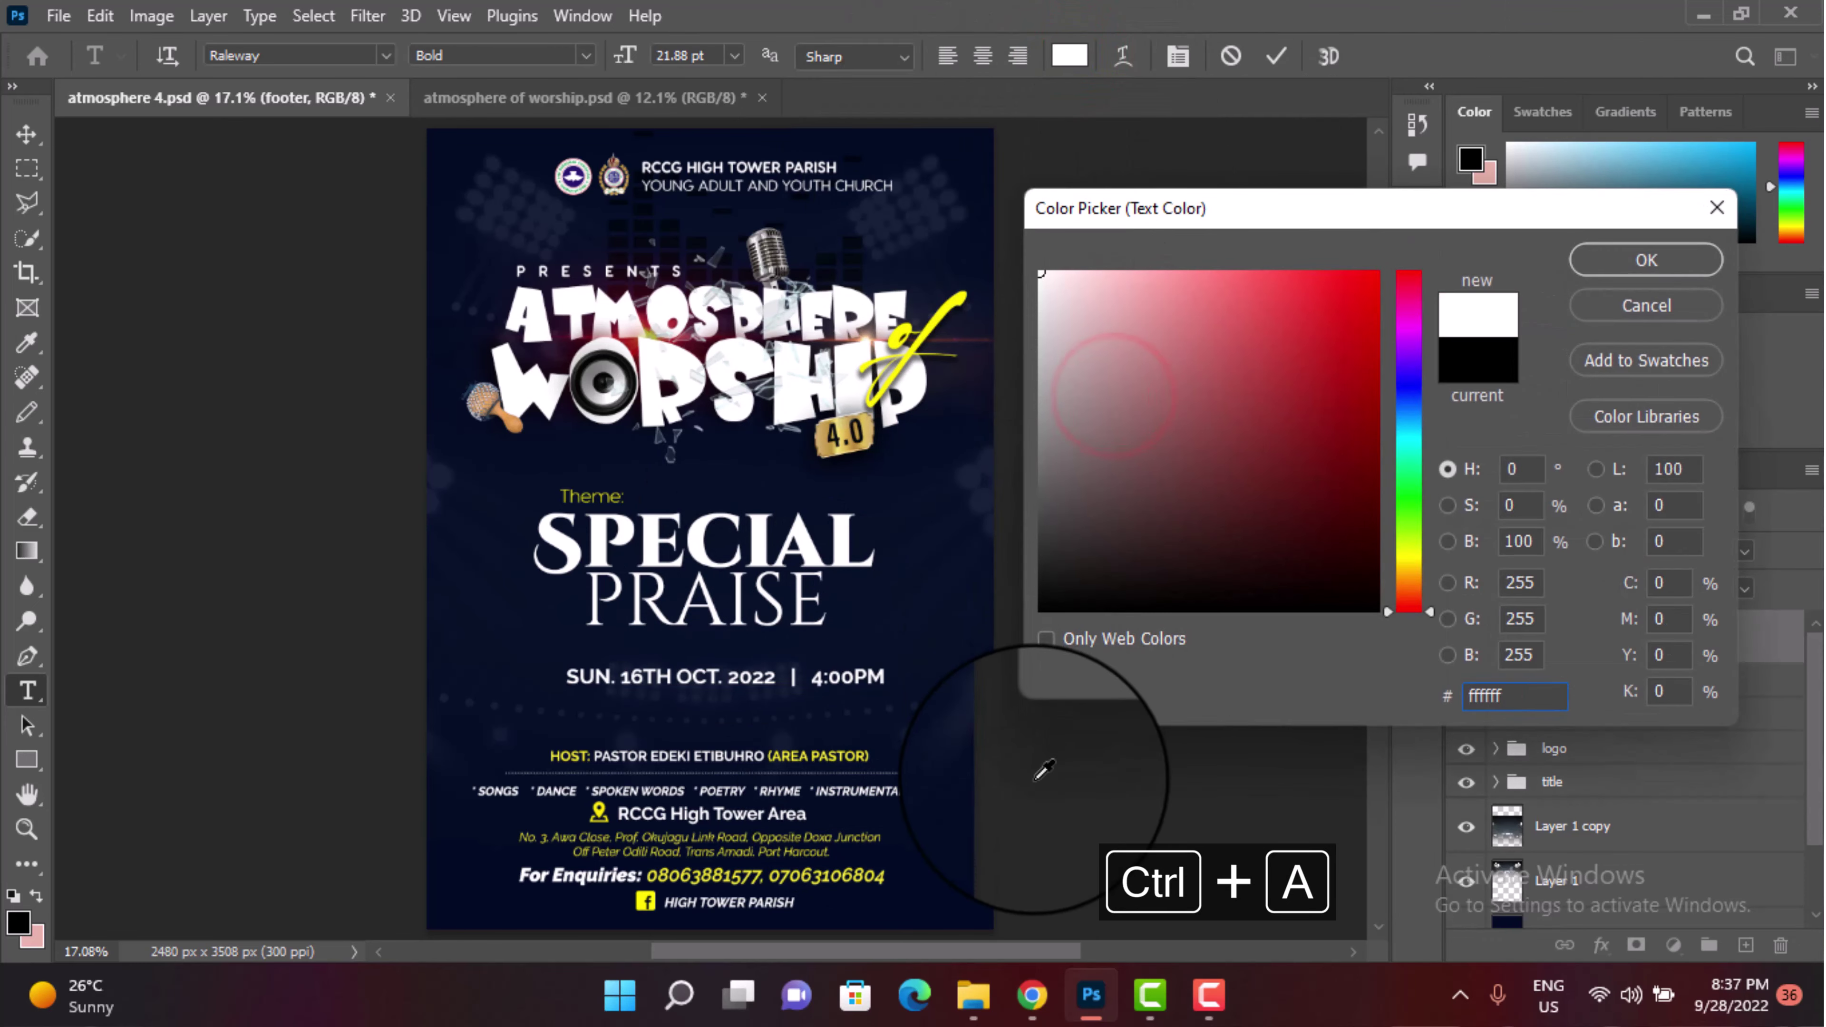
click(1594, 259)
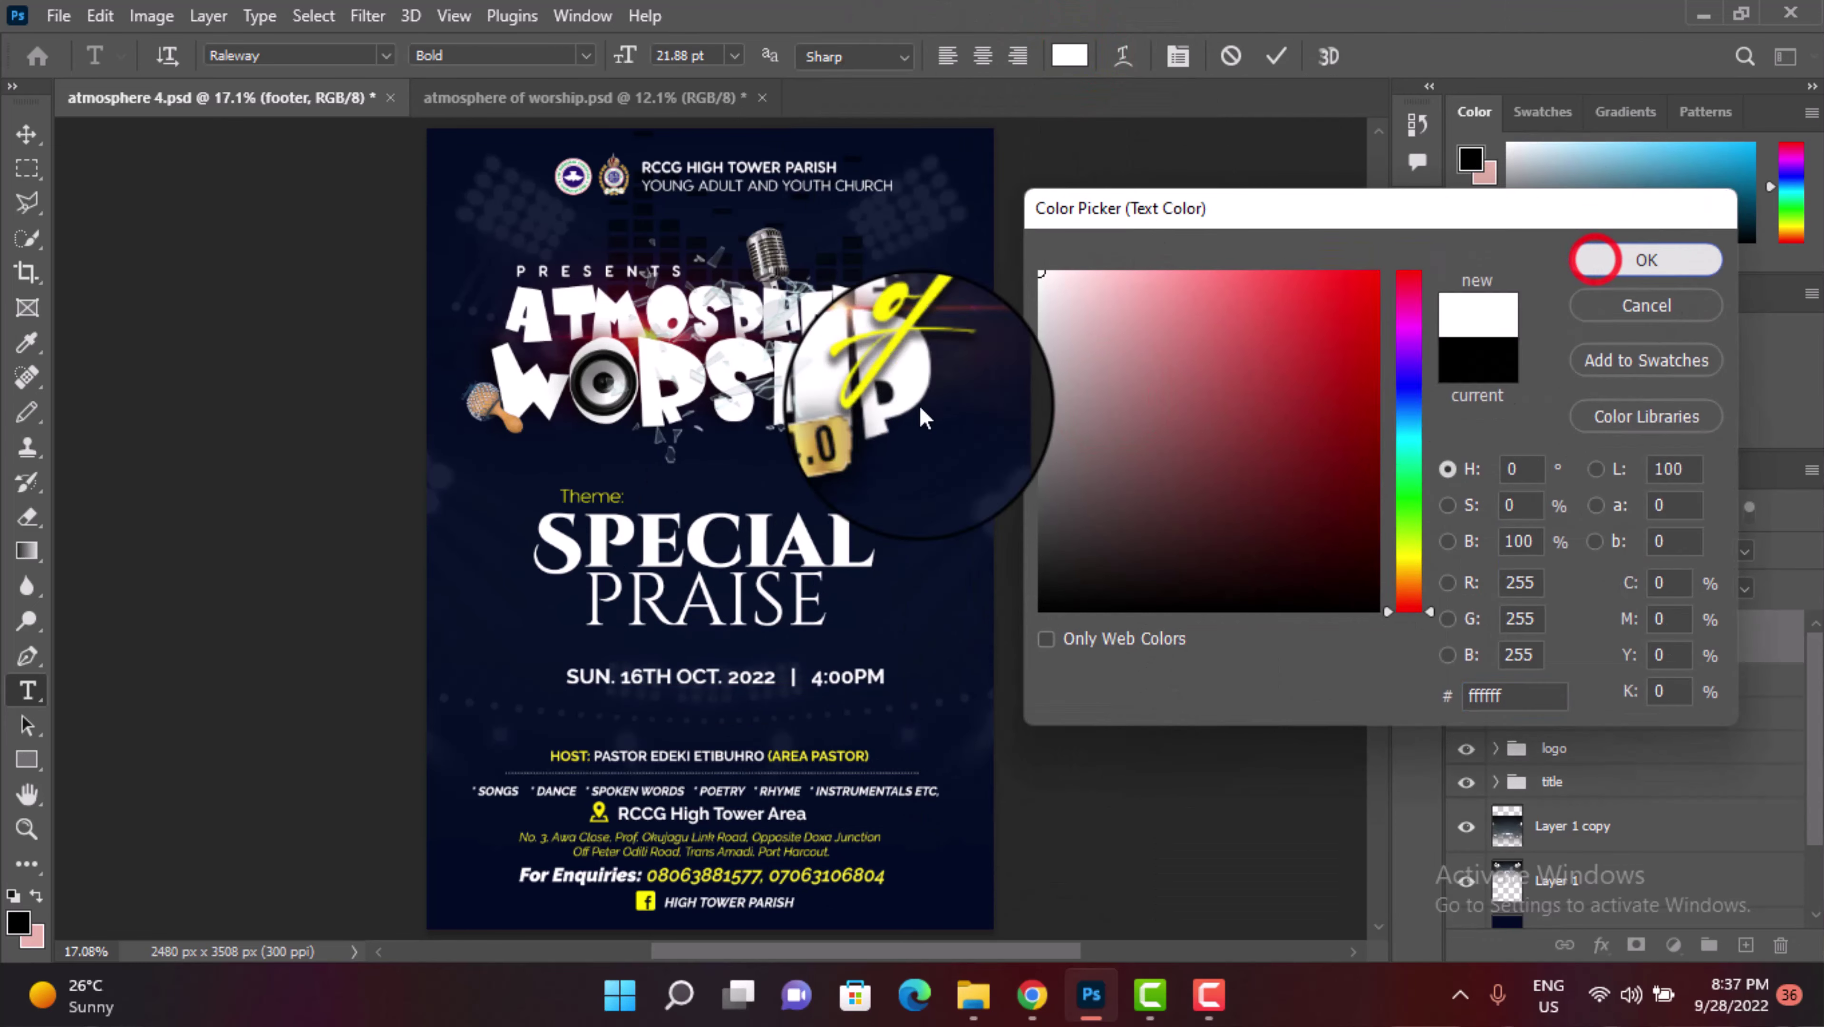
drag(624, 58, 661, 57)
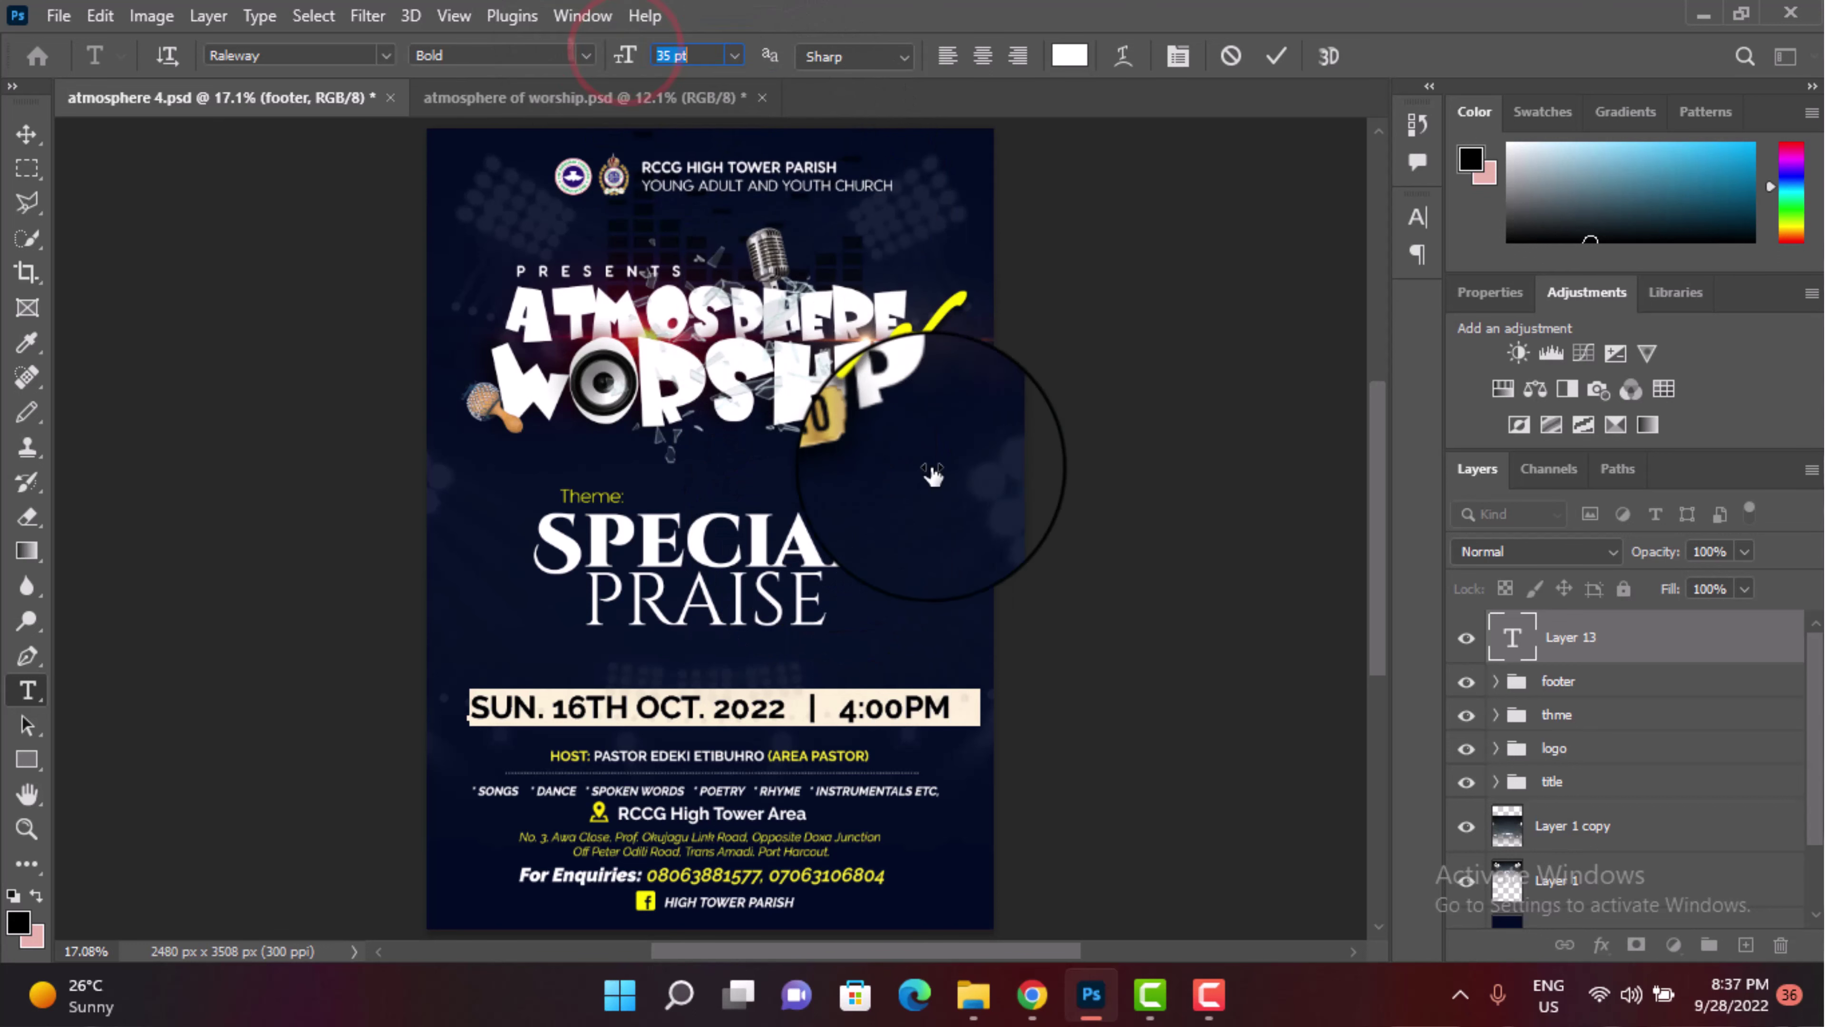
drag(945, 565, 940, 570)
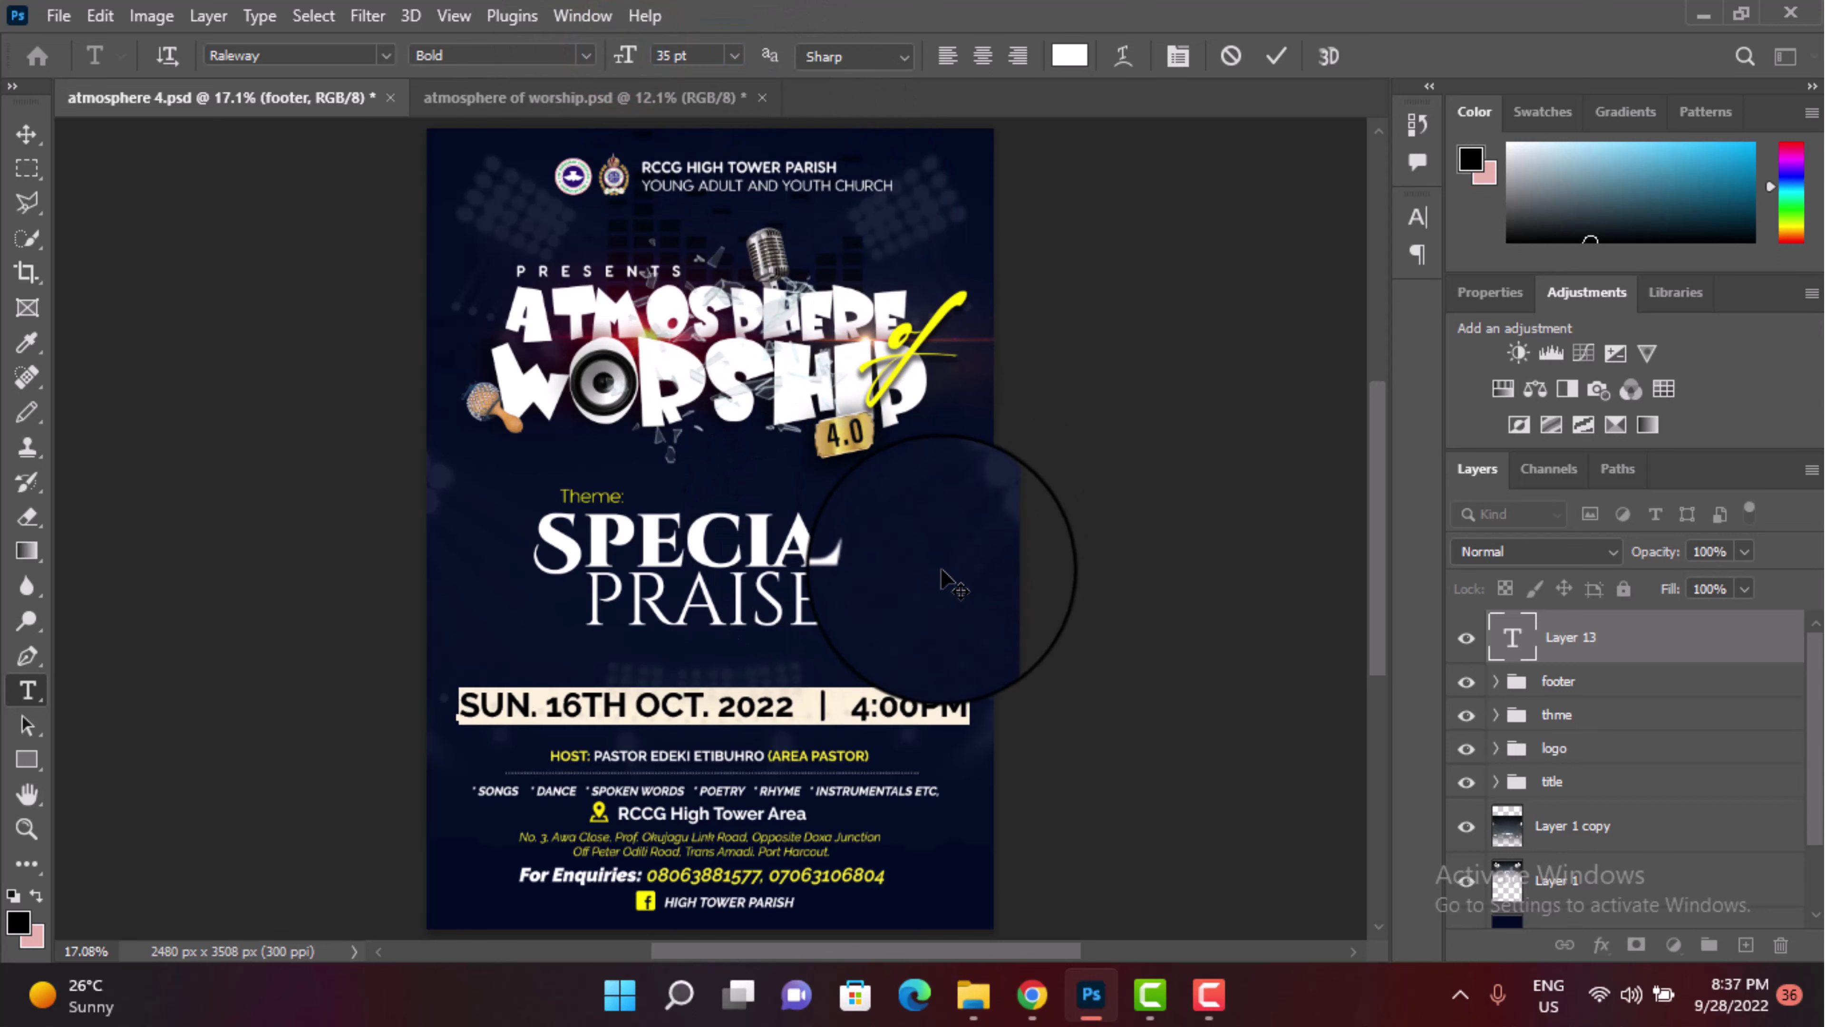
Step: Set the word SUN. to Raleway Light weight
drag(538, 709, 458, 708)
click(586, 55)
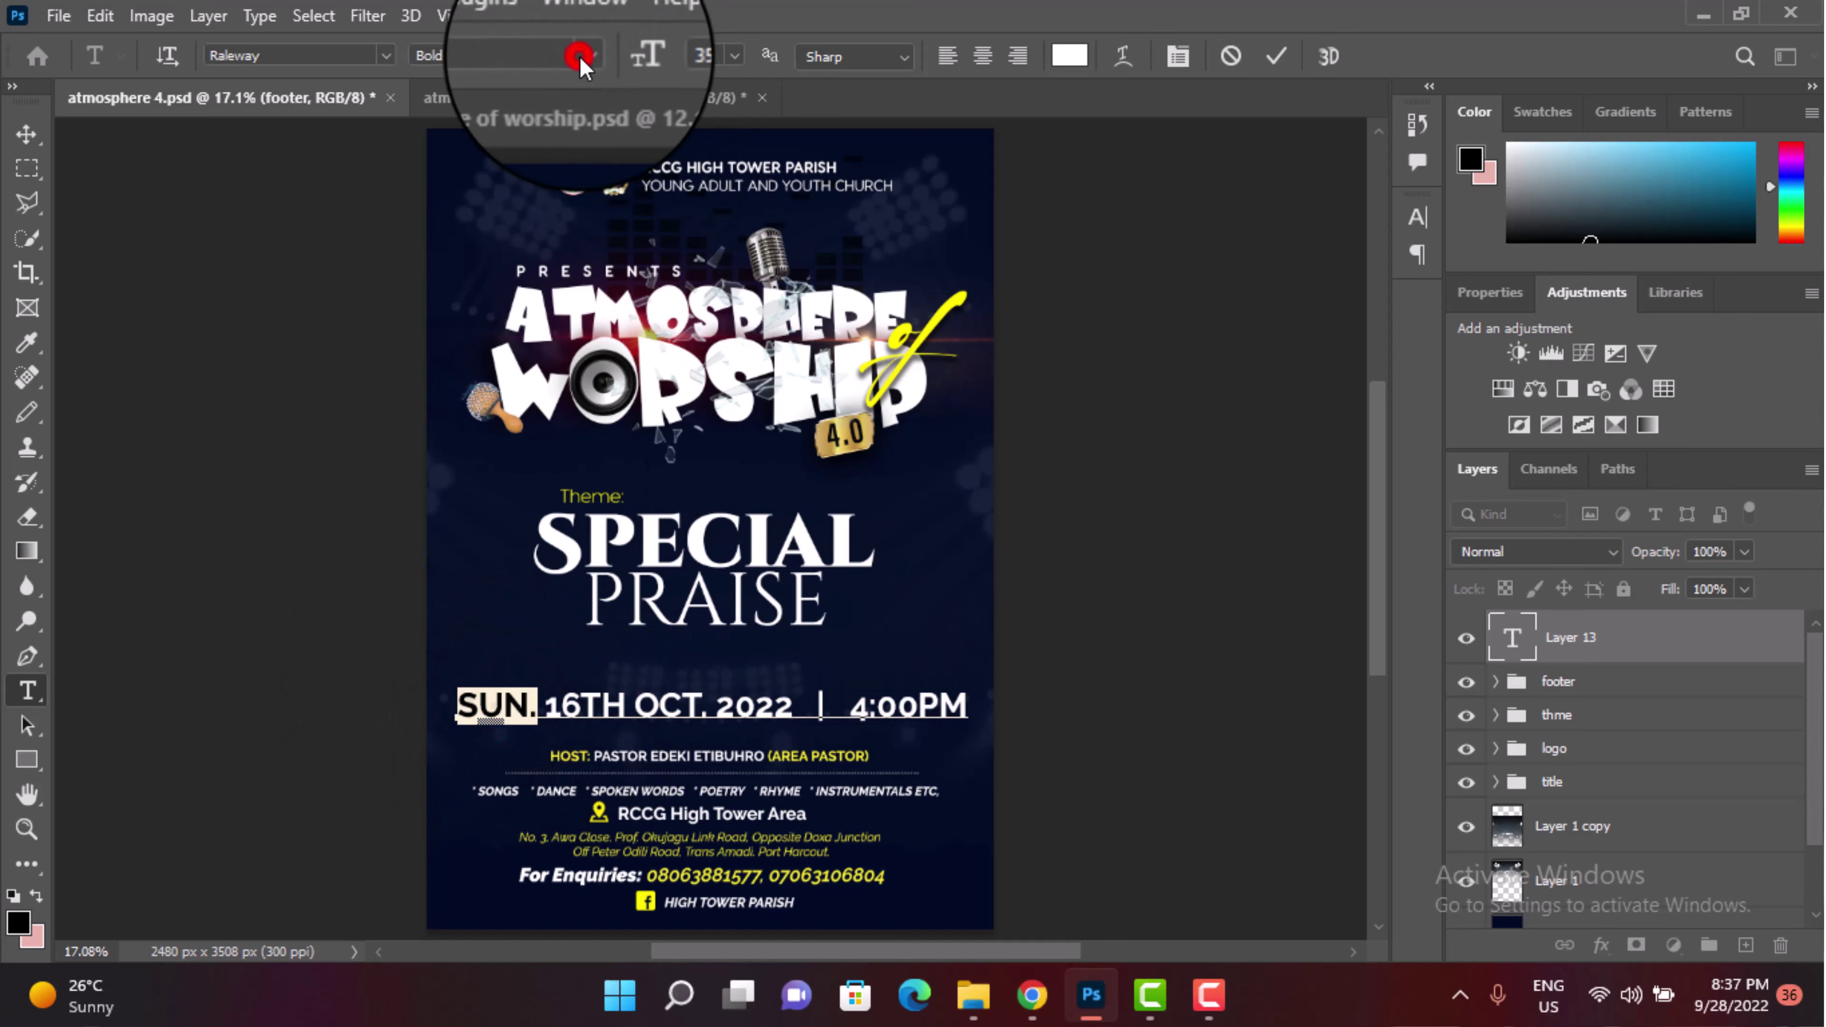
click(523, 94)
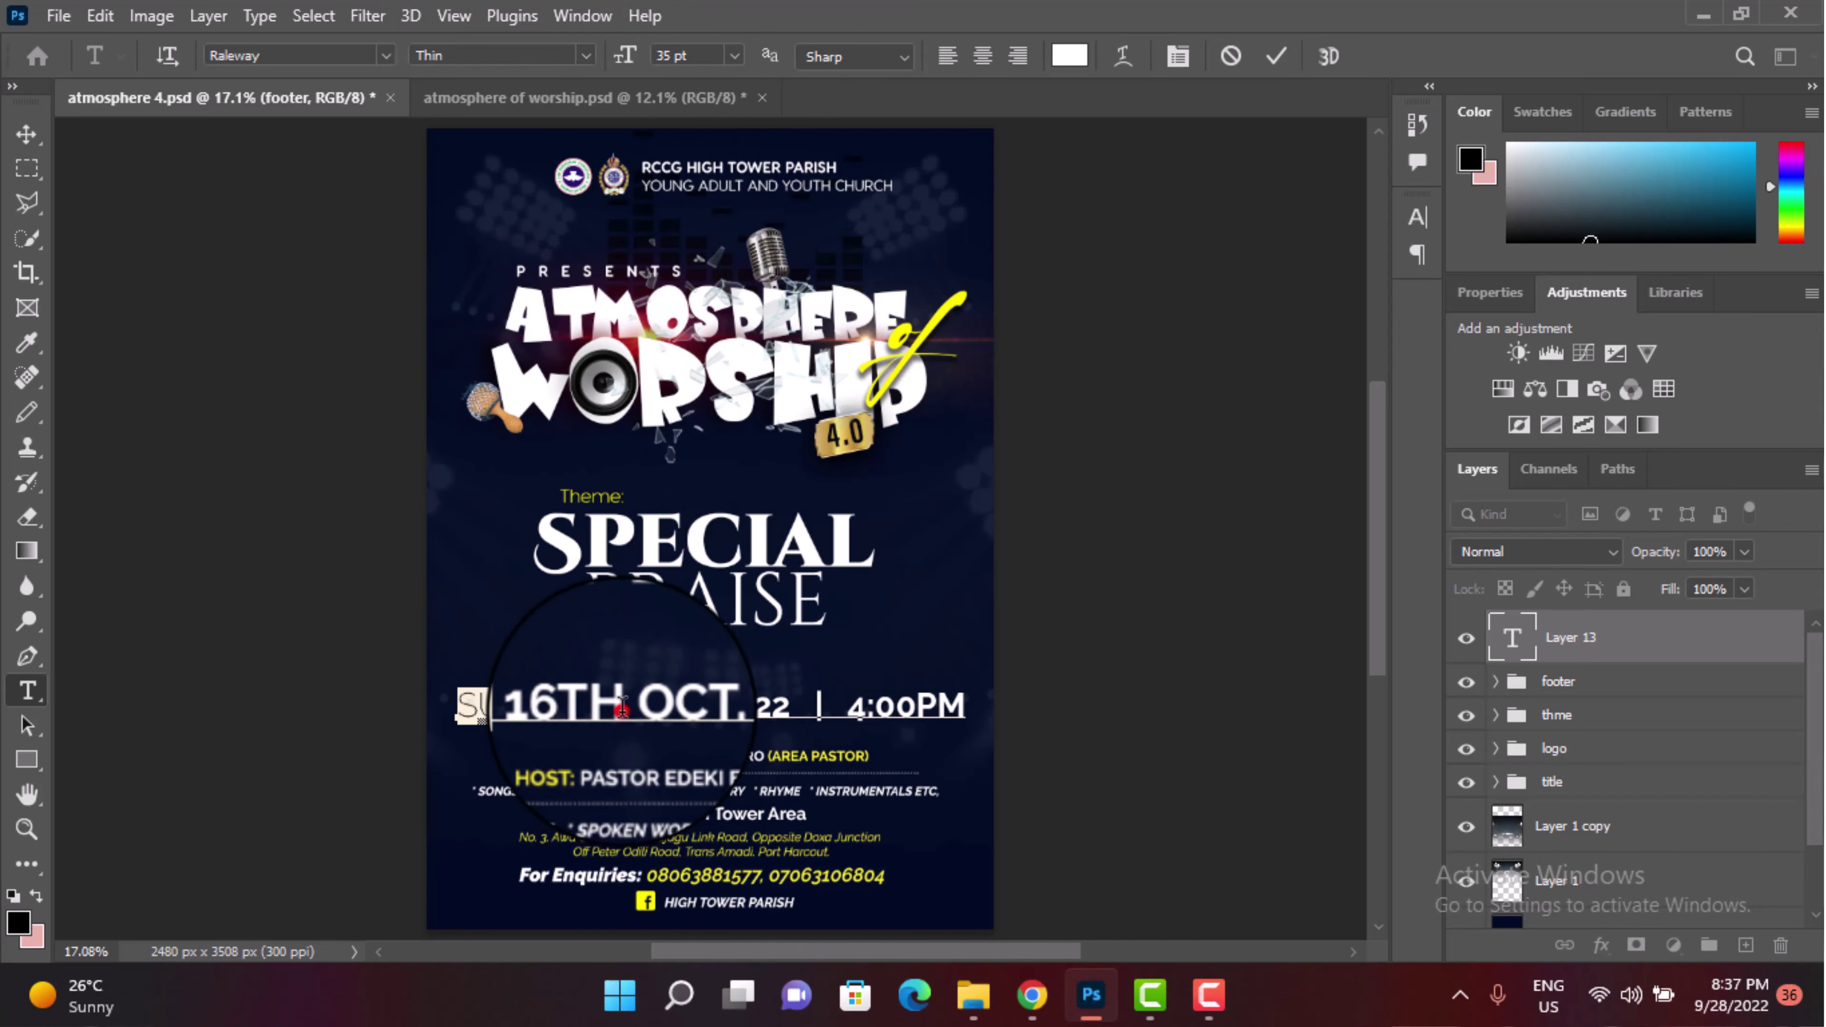
click(593, 695)
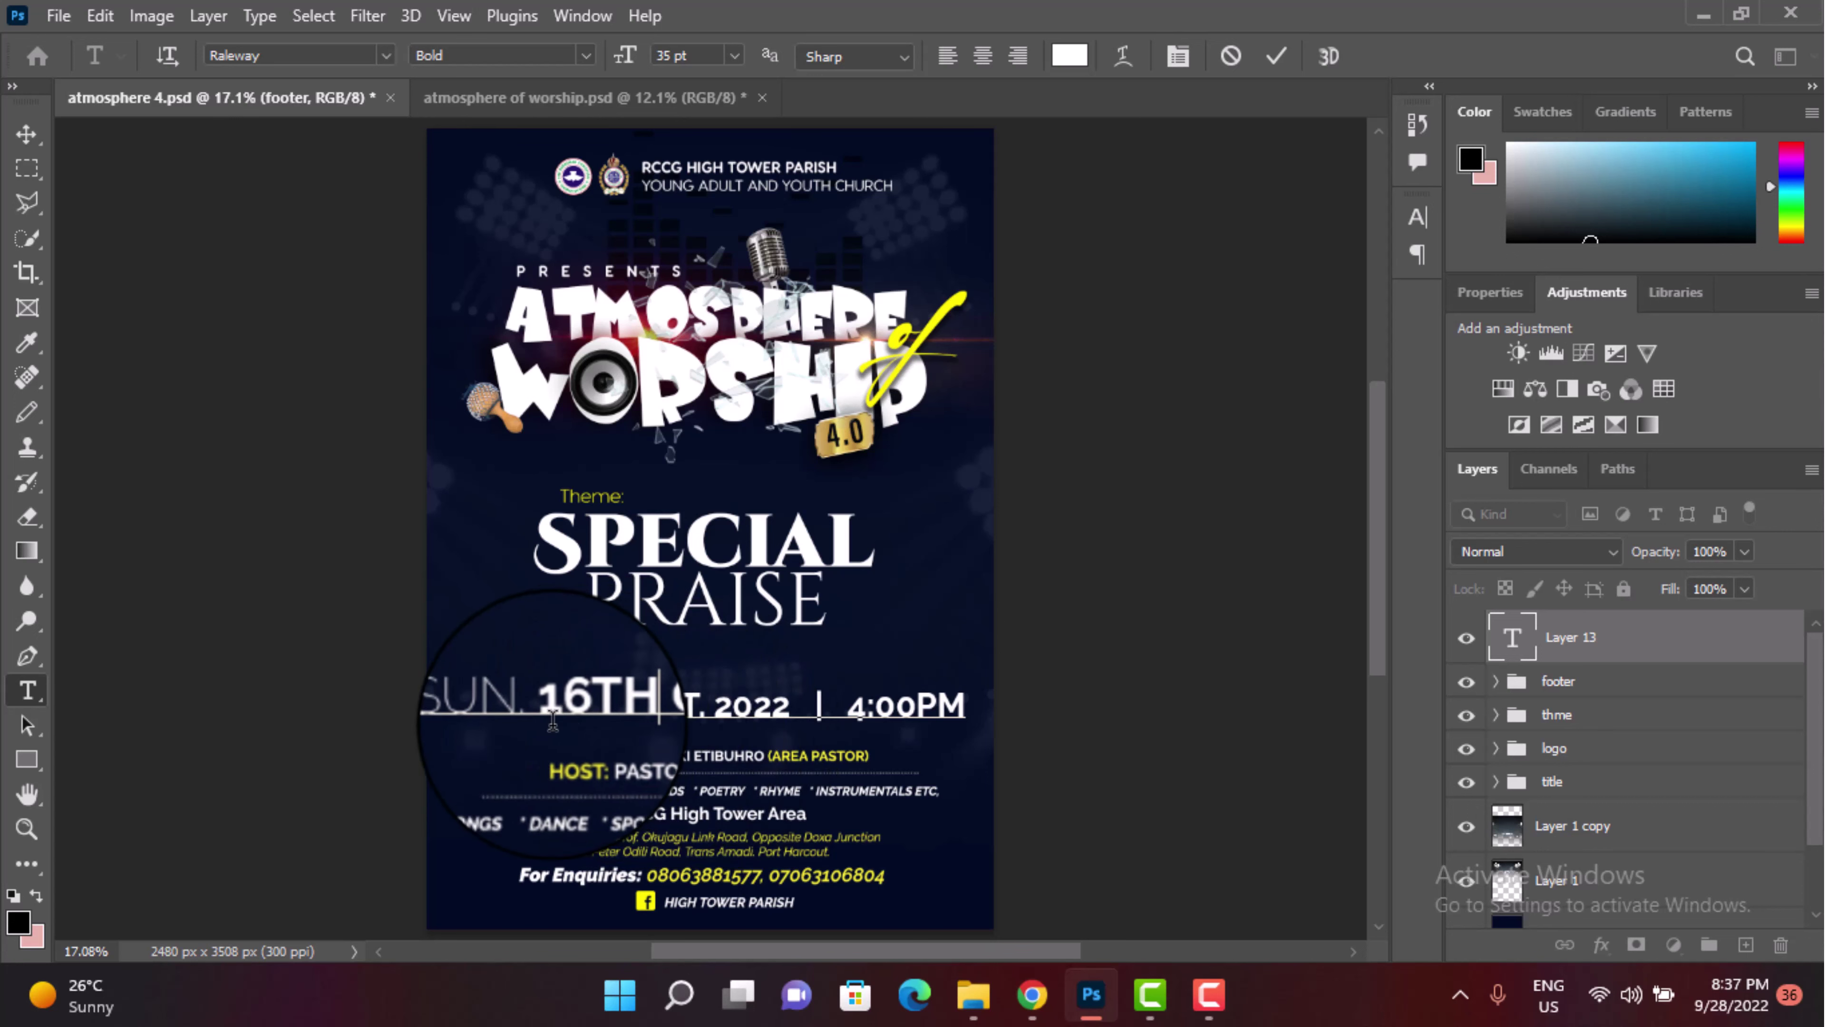
key(ctrl+z)
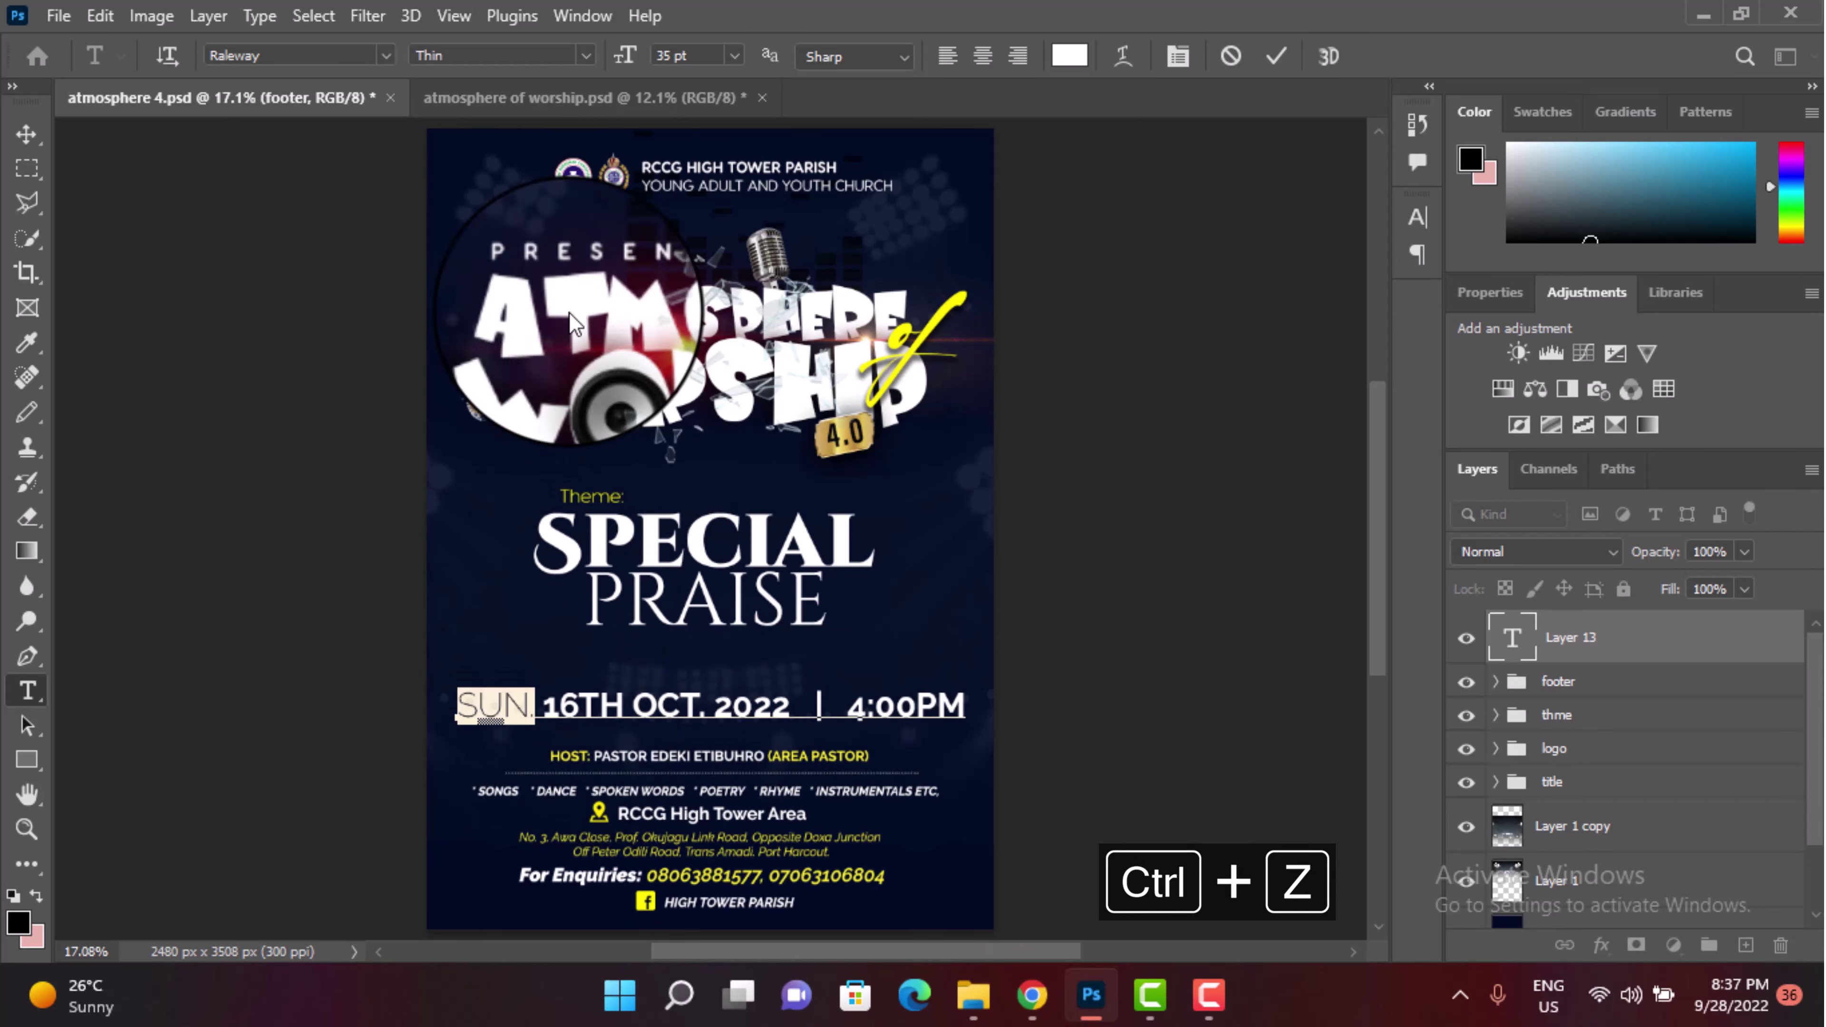
click(587, 54)
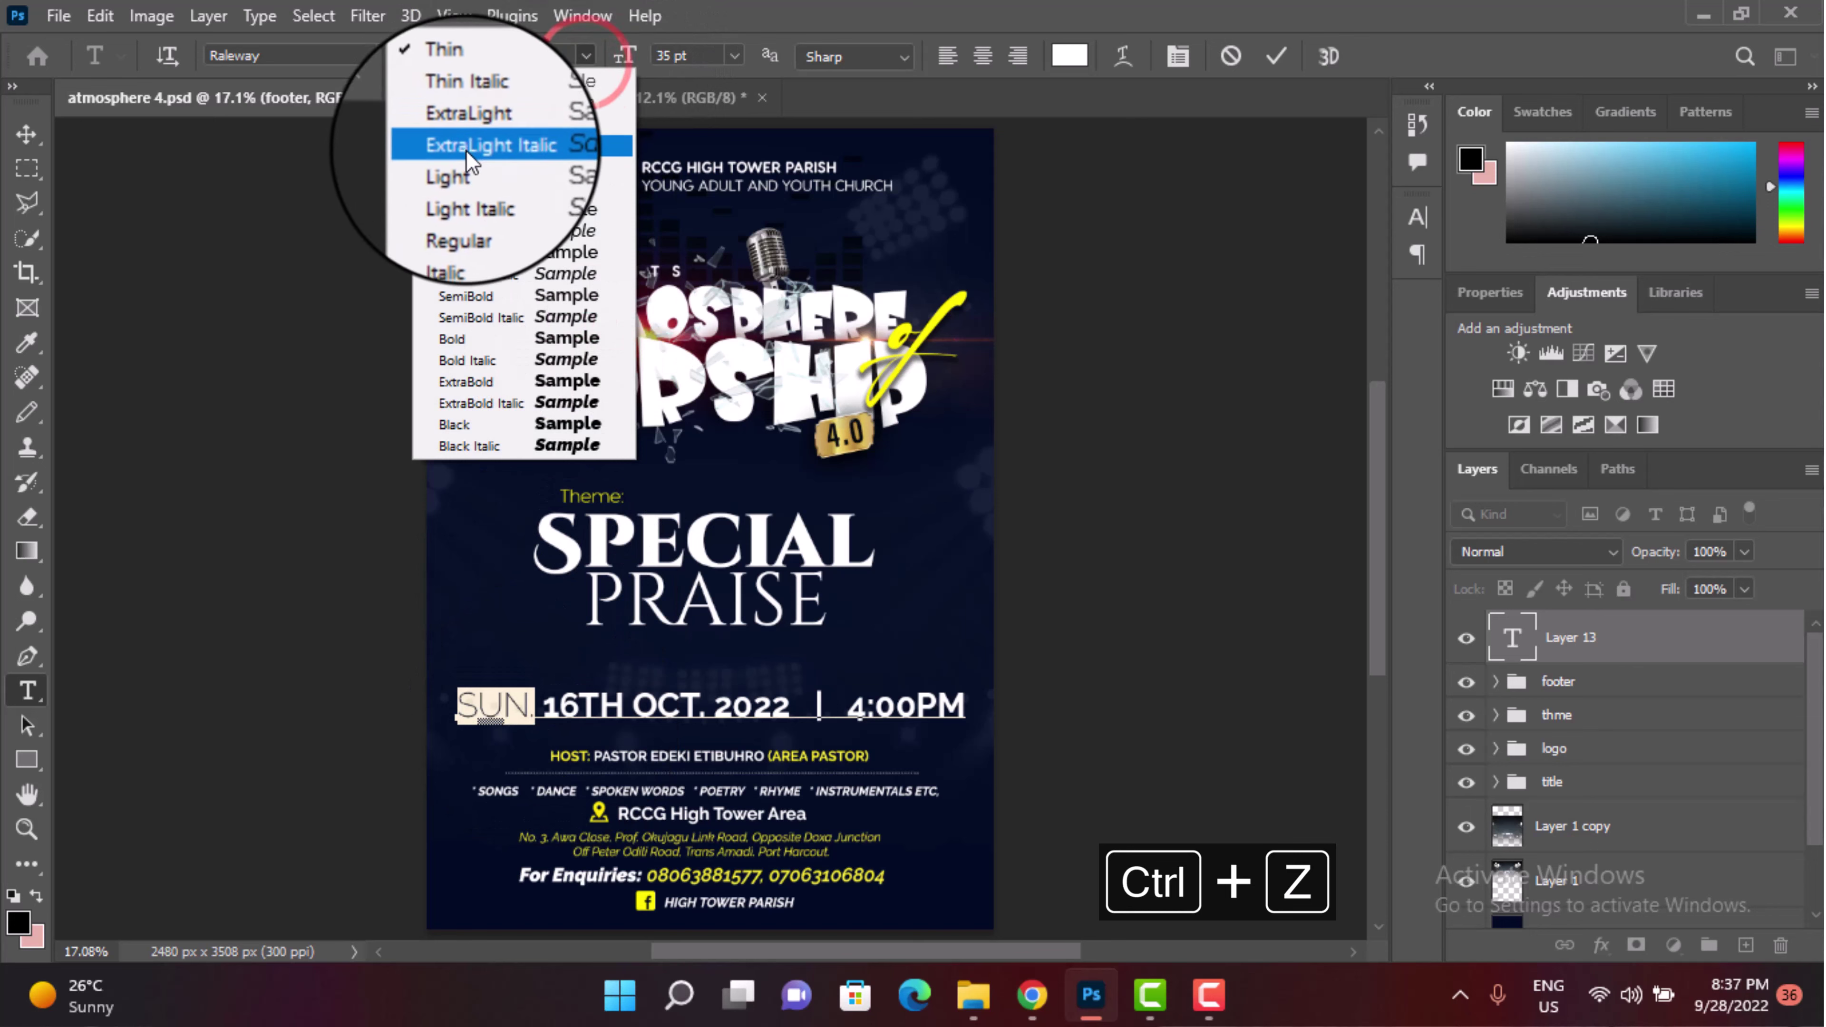
click(461, 166)
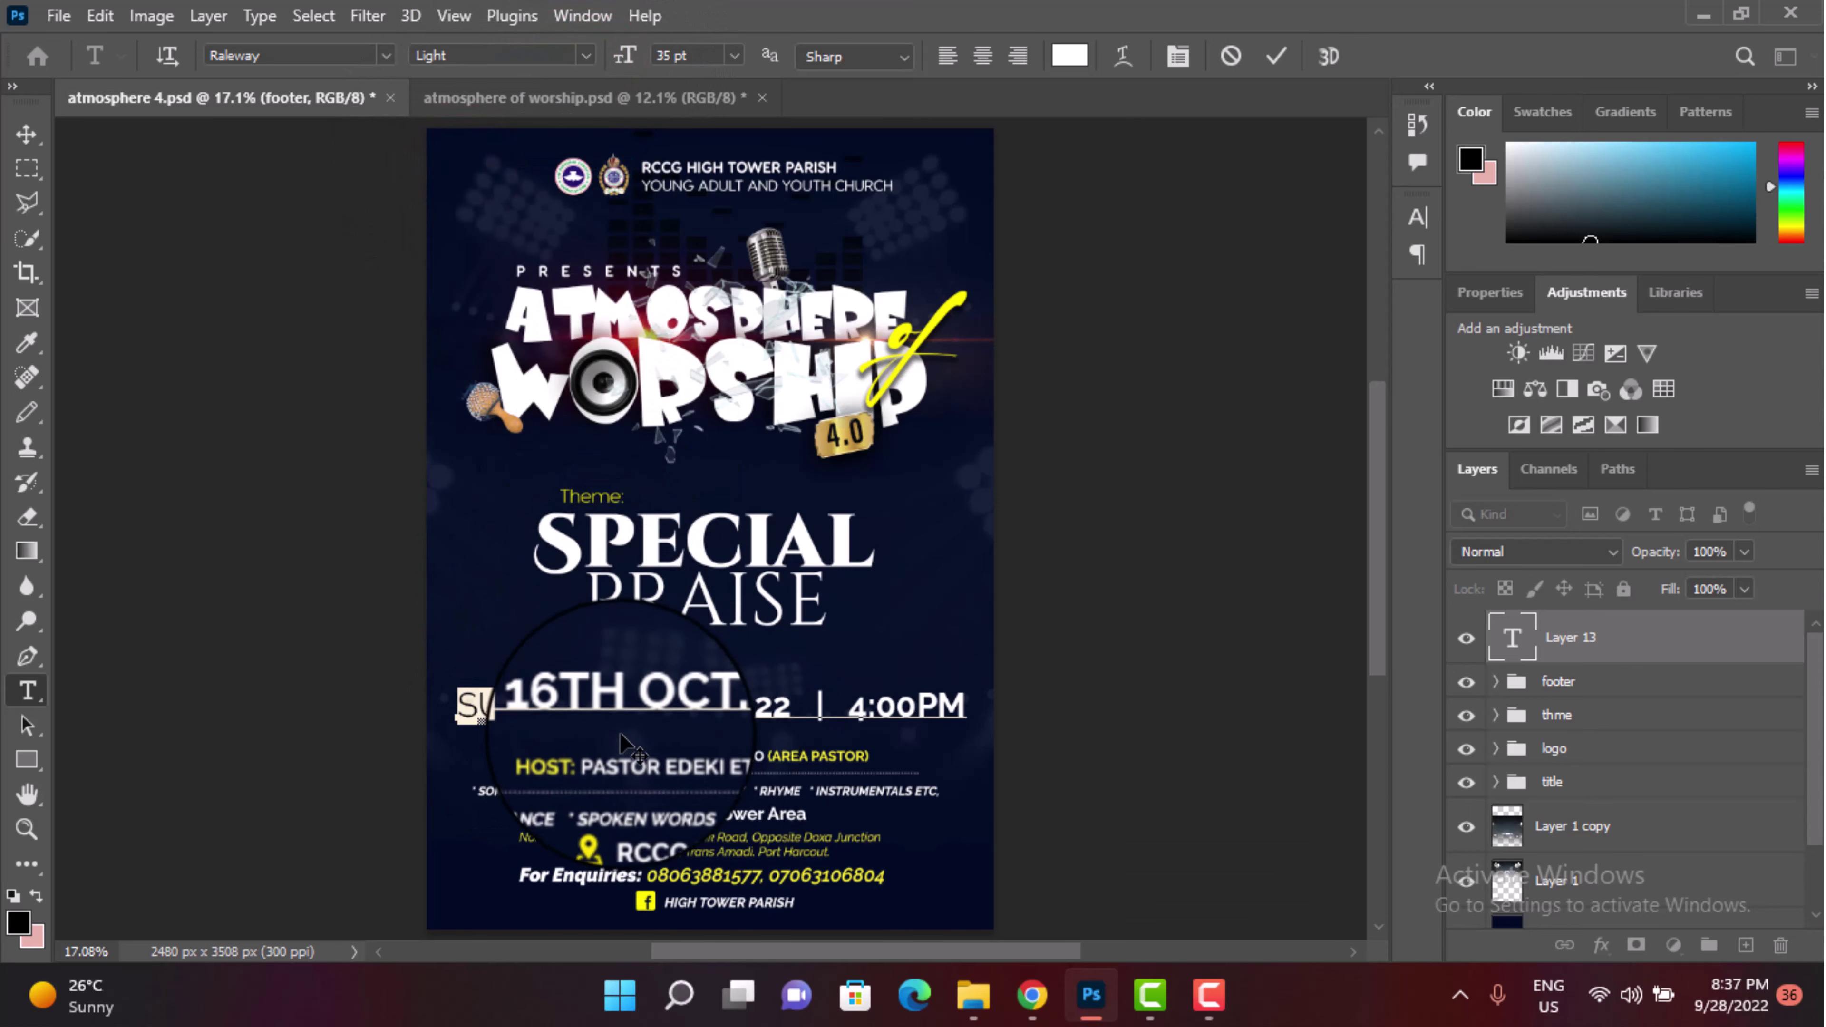
click(608, 706)
Step: Set OCT. 2022 and PM in the date line to Light weight
drag(634, 708, 783, 708)
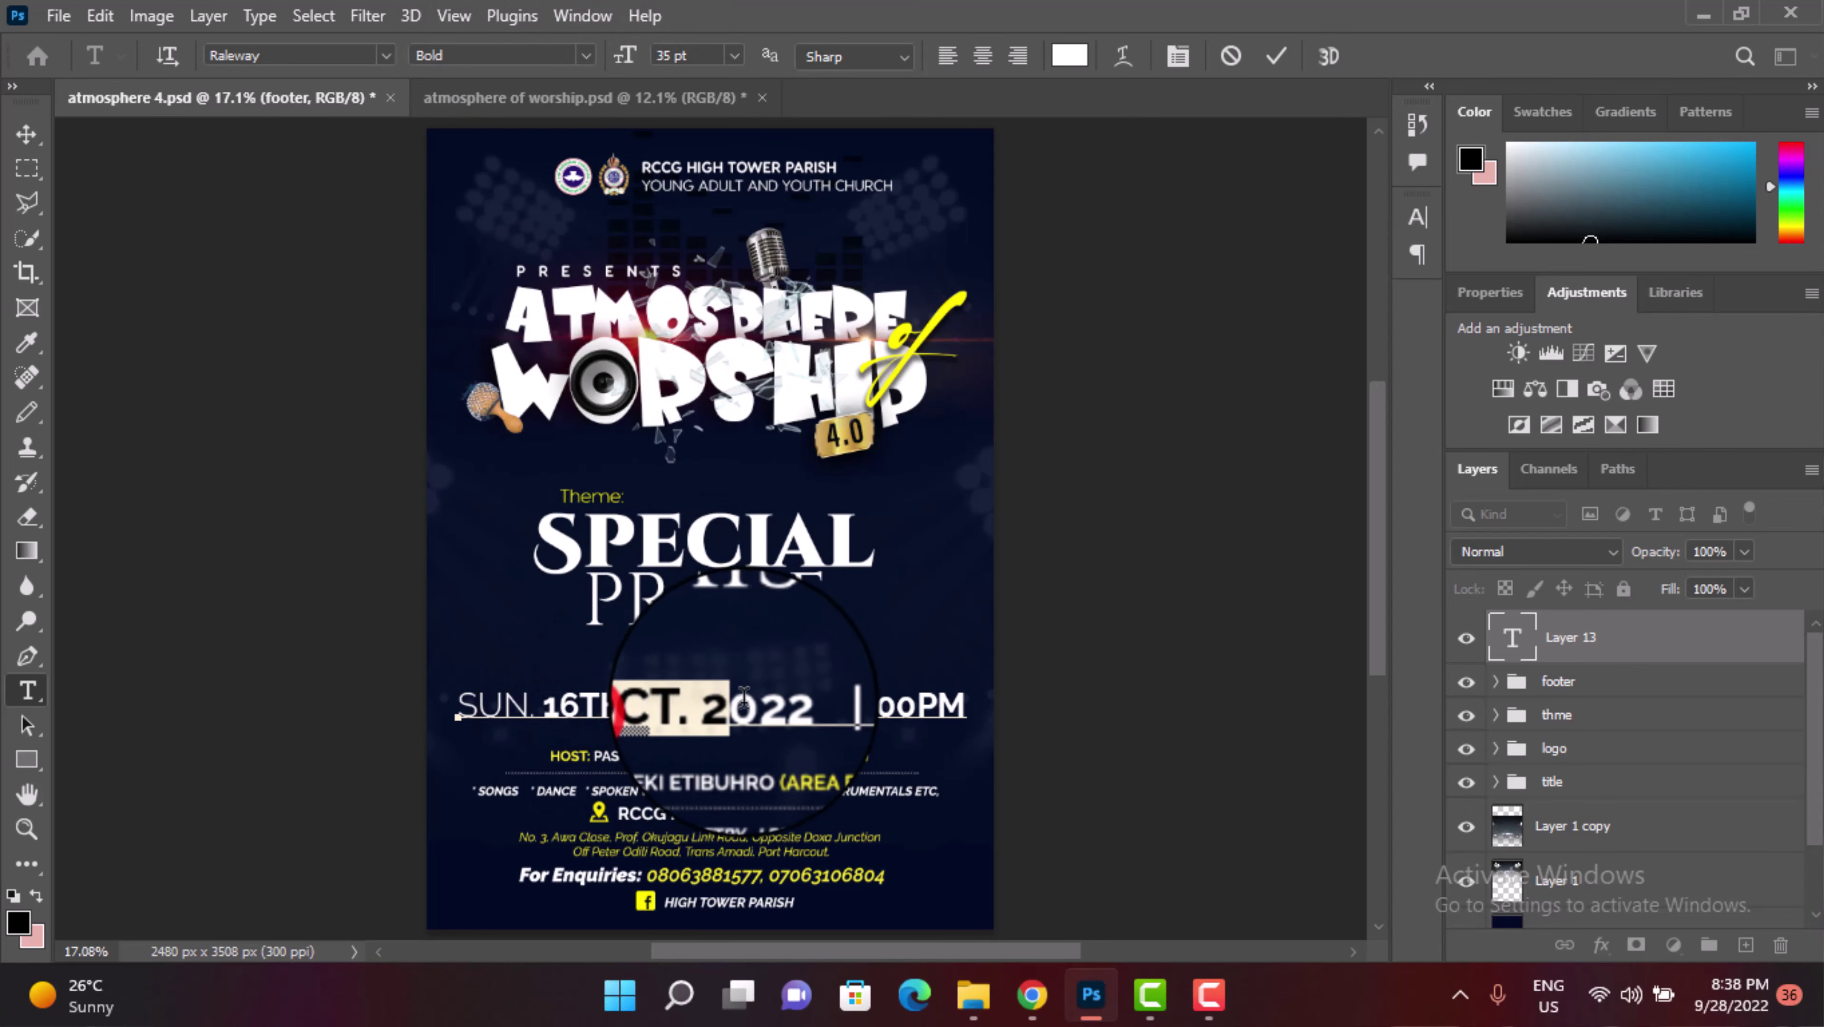
click(587, 54)
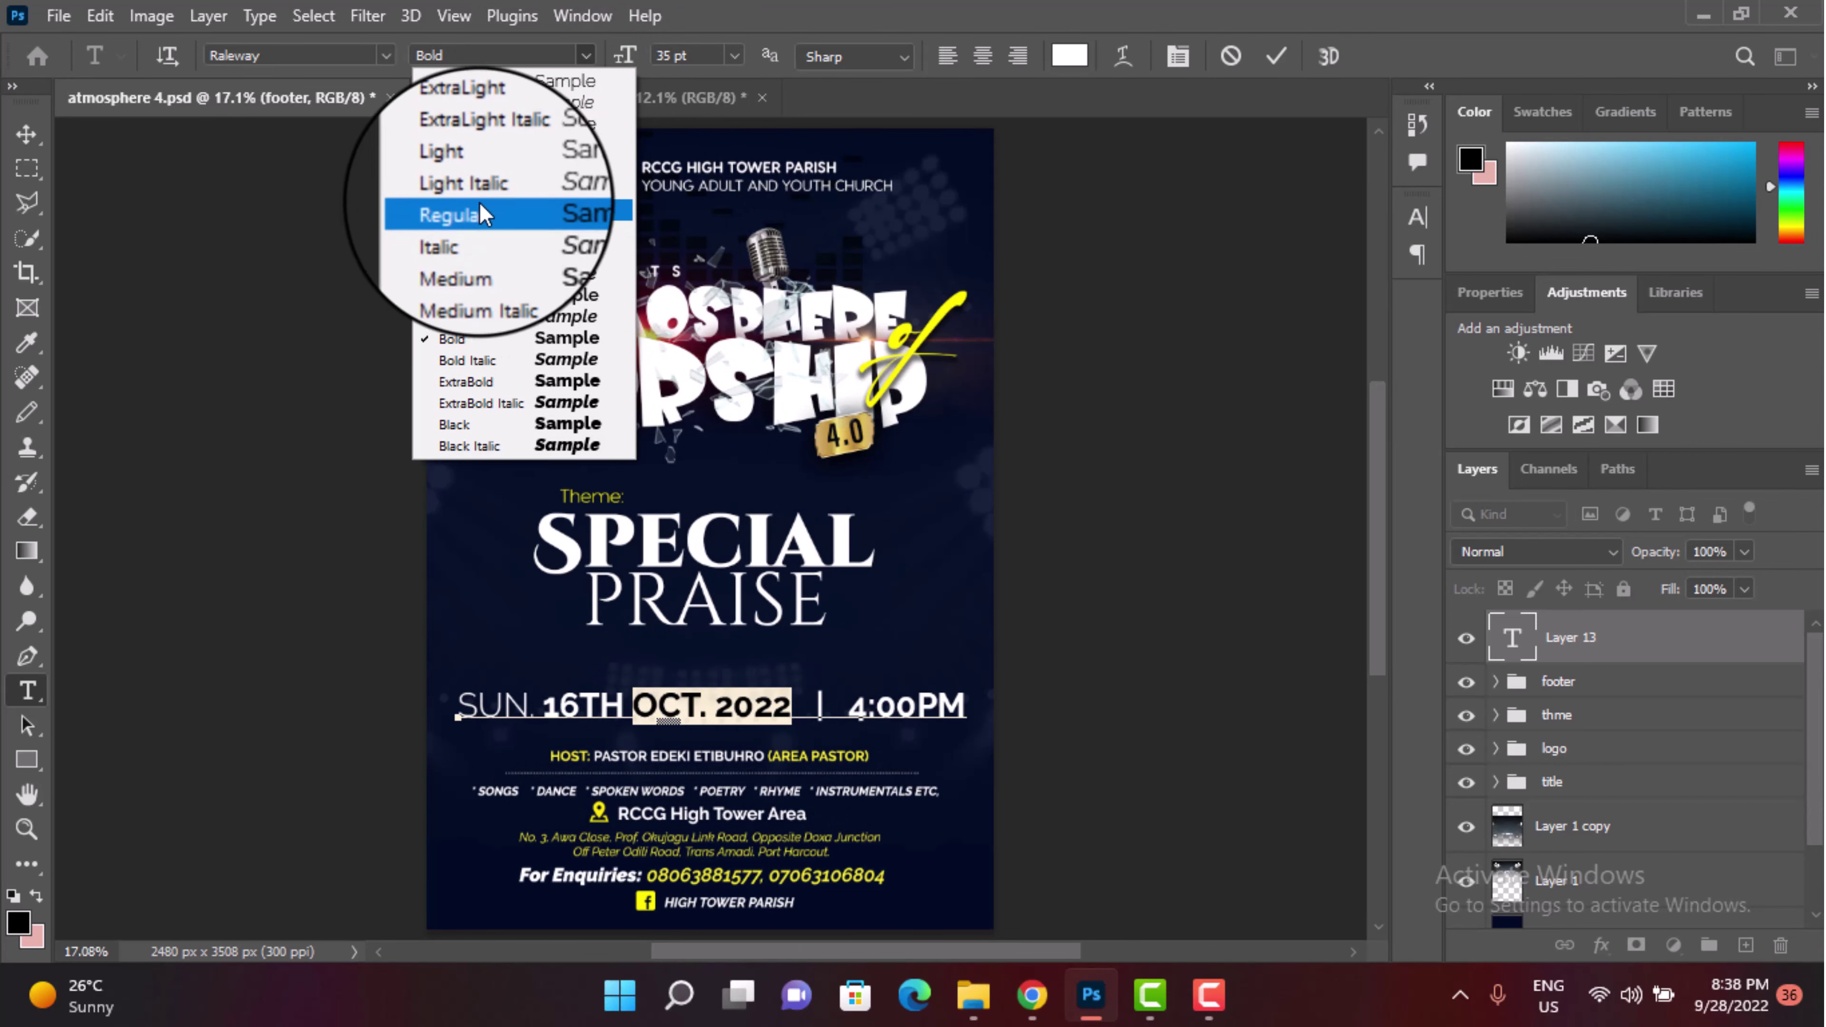
click(481, 176)
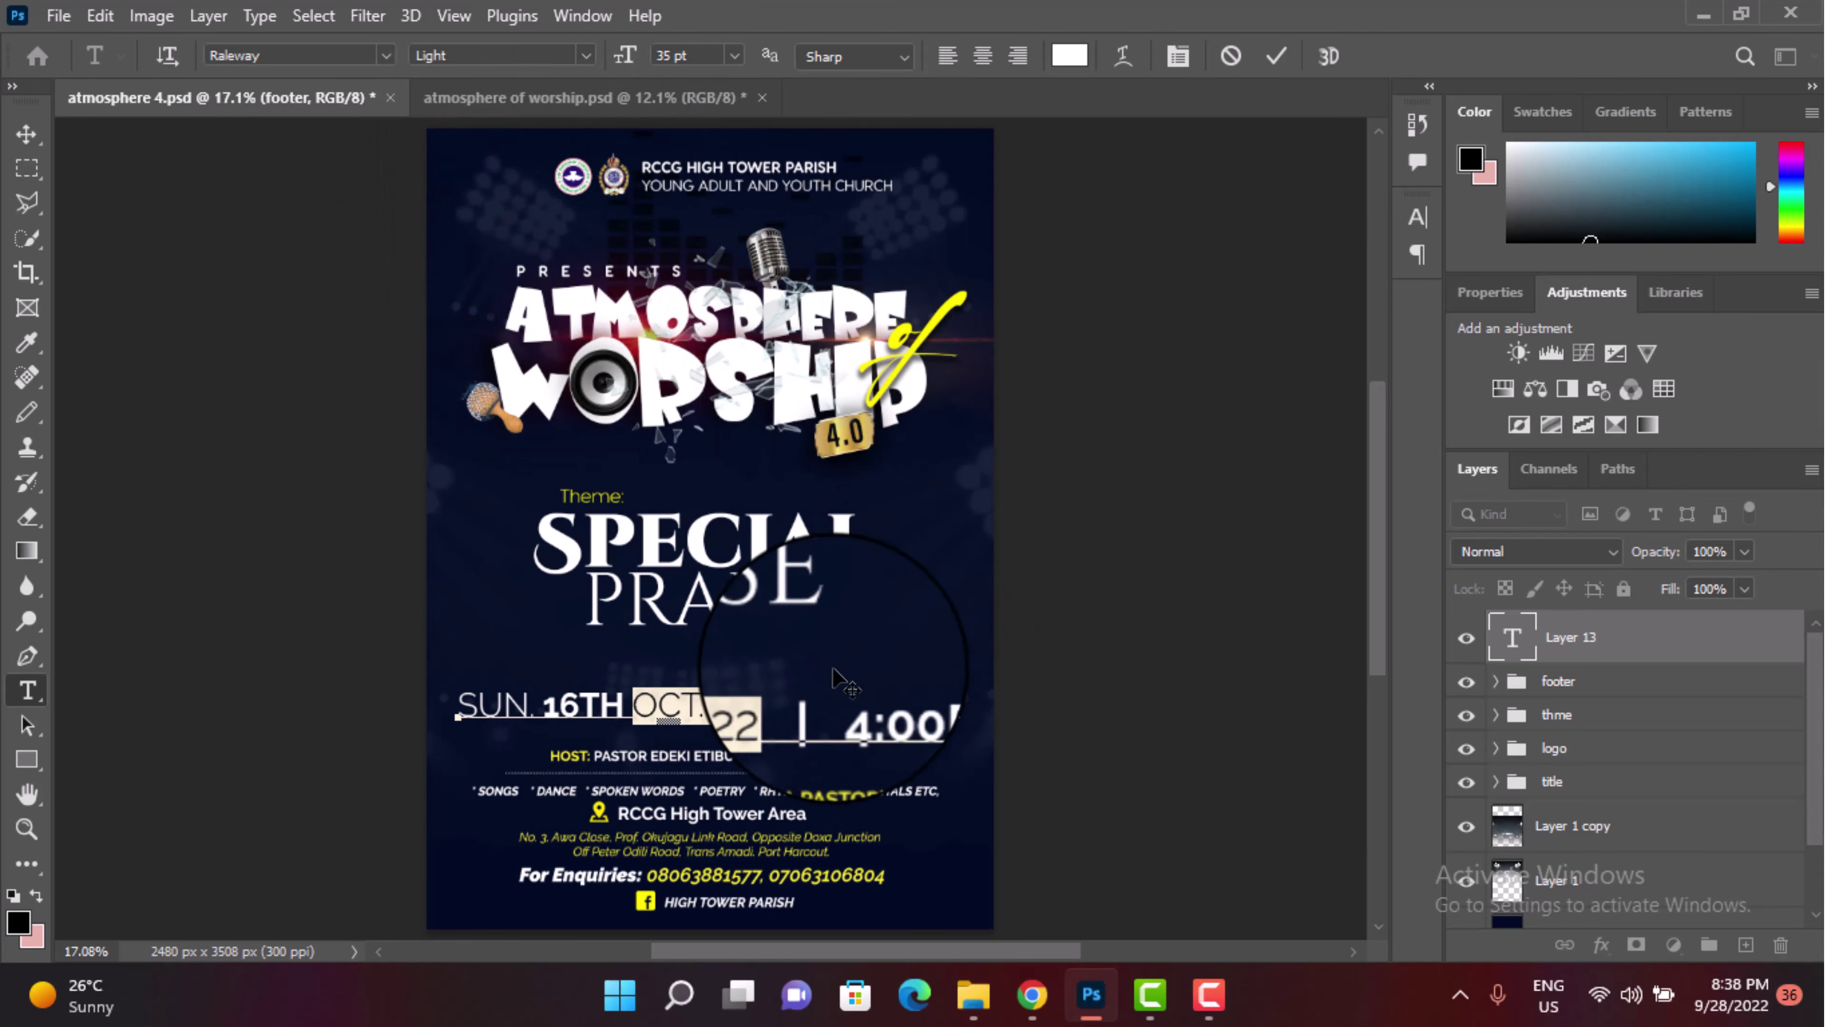
drag(907, 705, 960, 704)
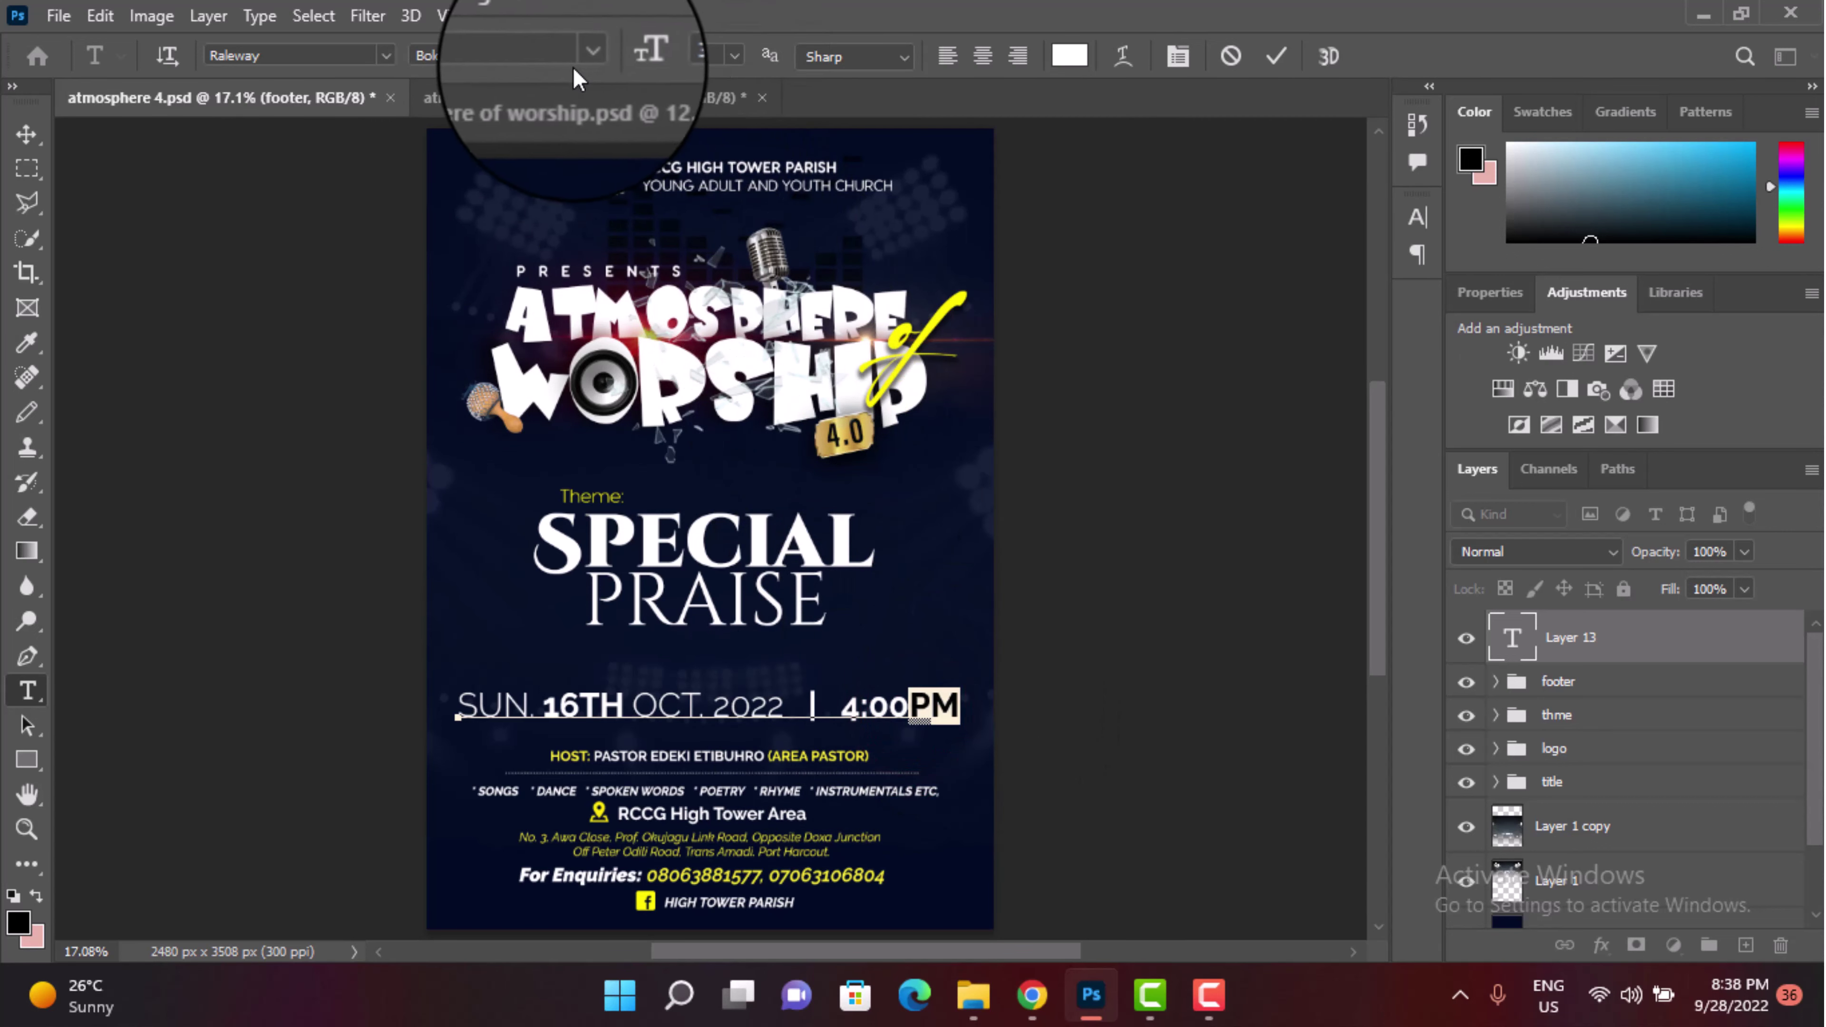
click(584, 55)
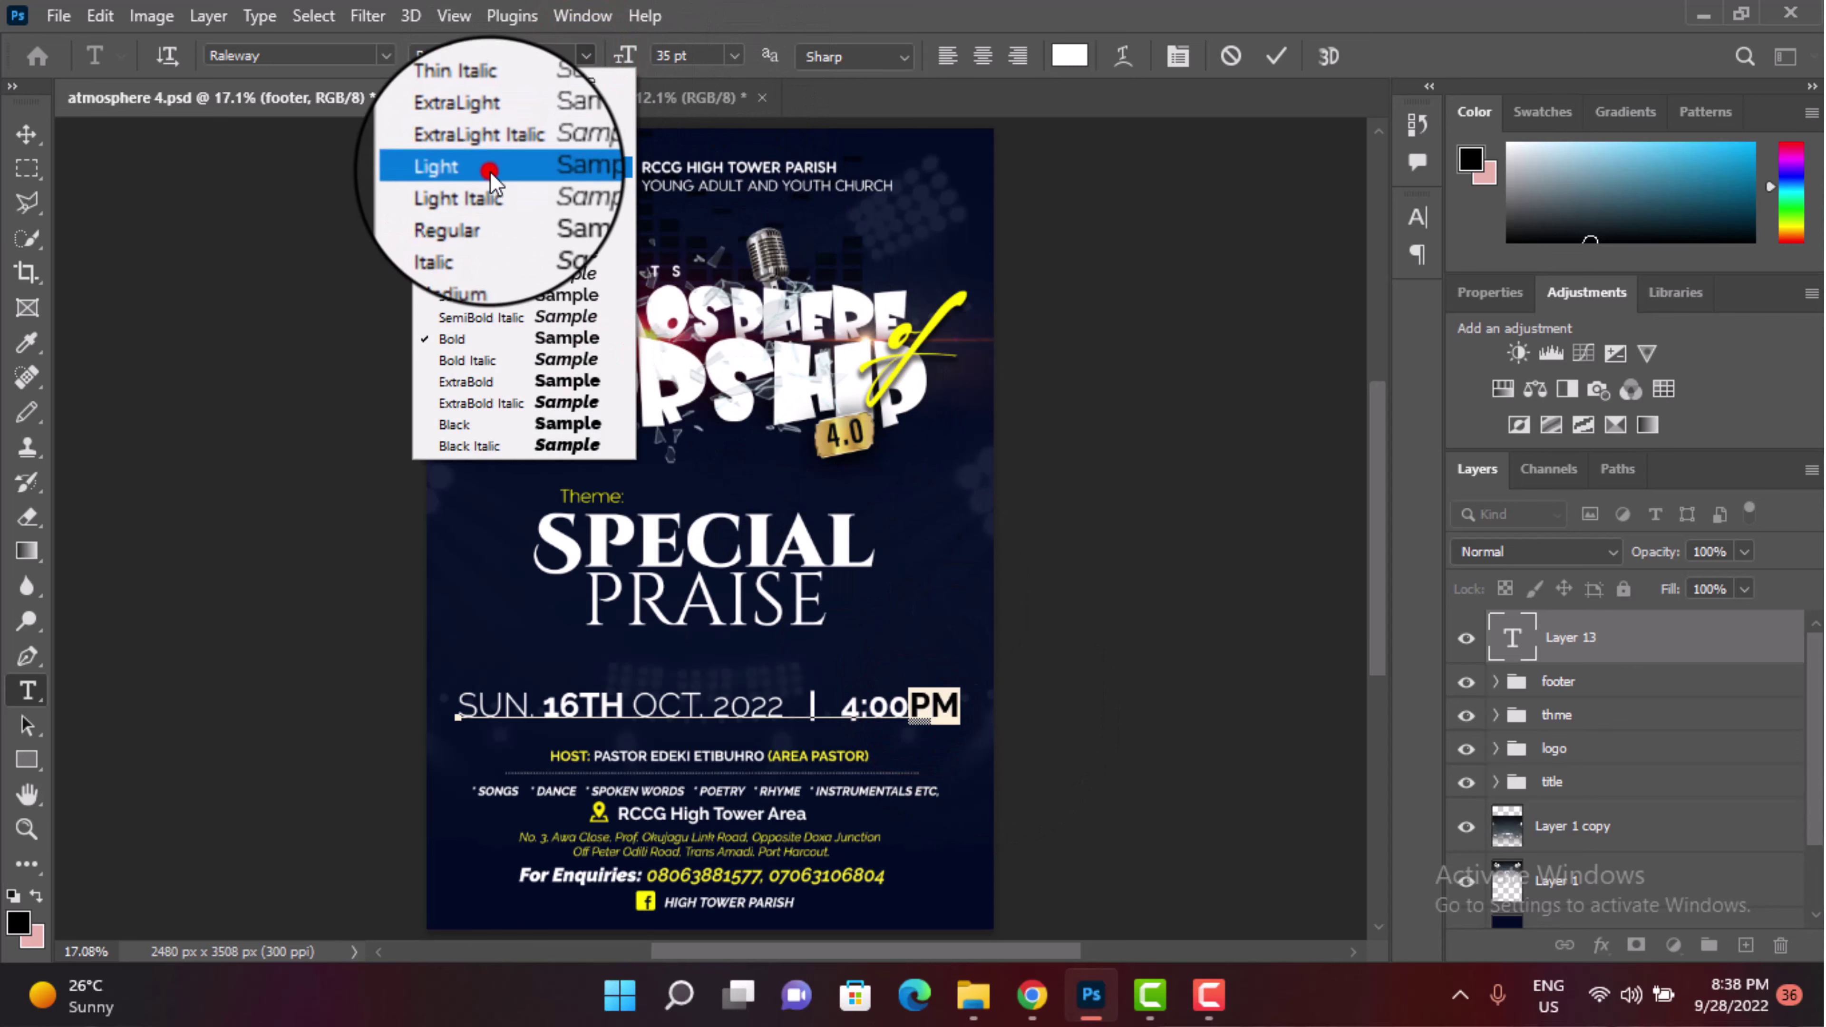
click(501, 208)
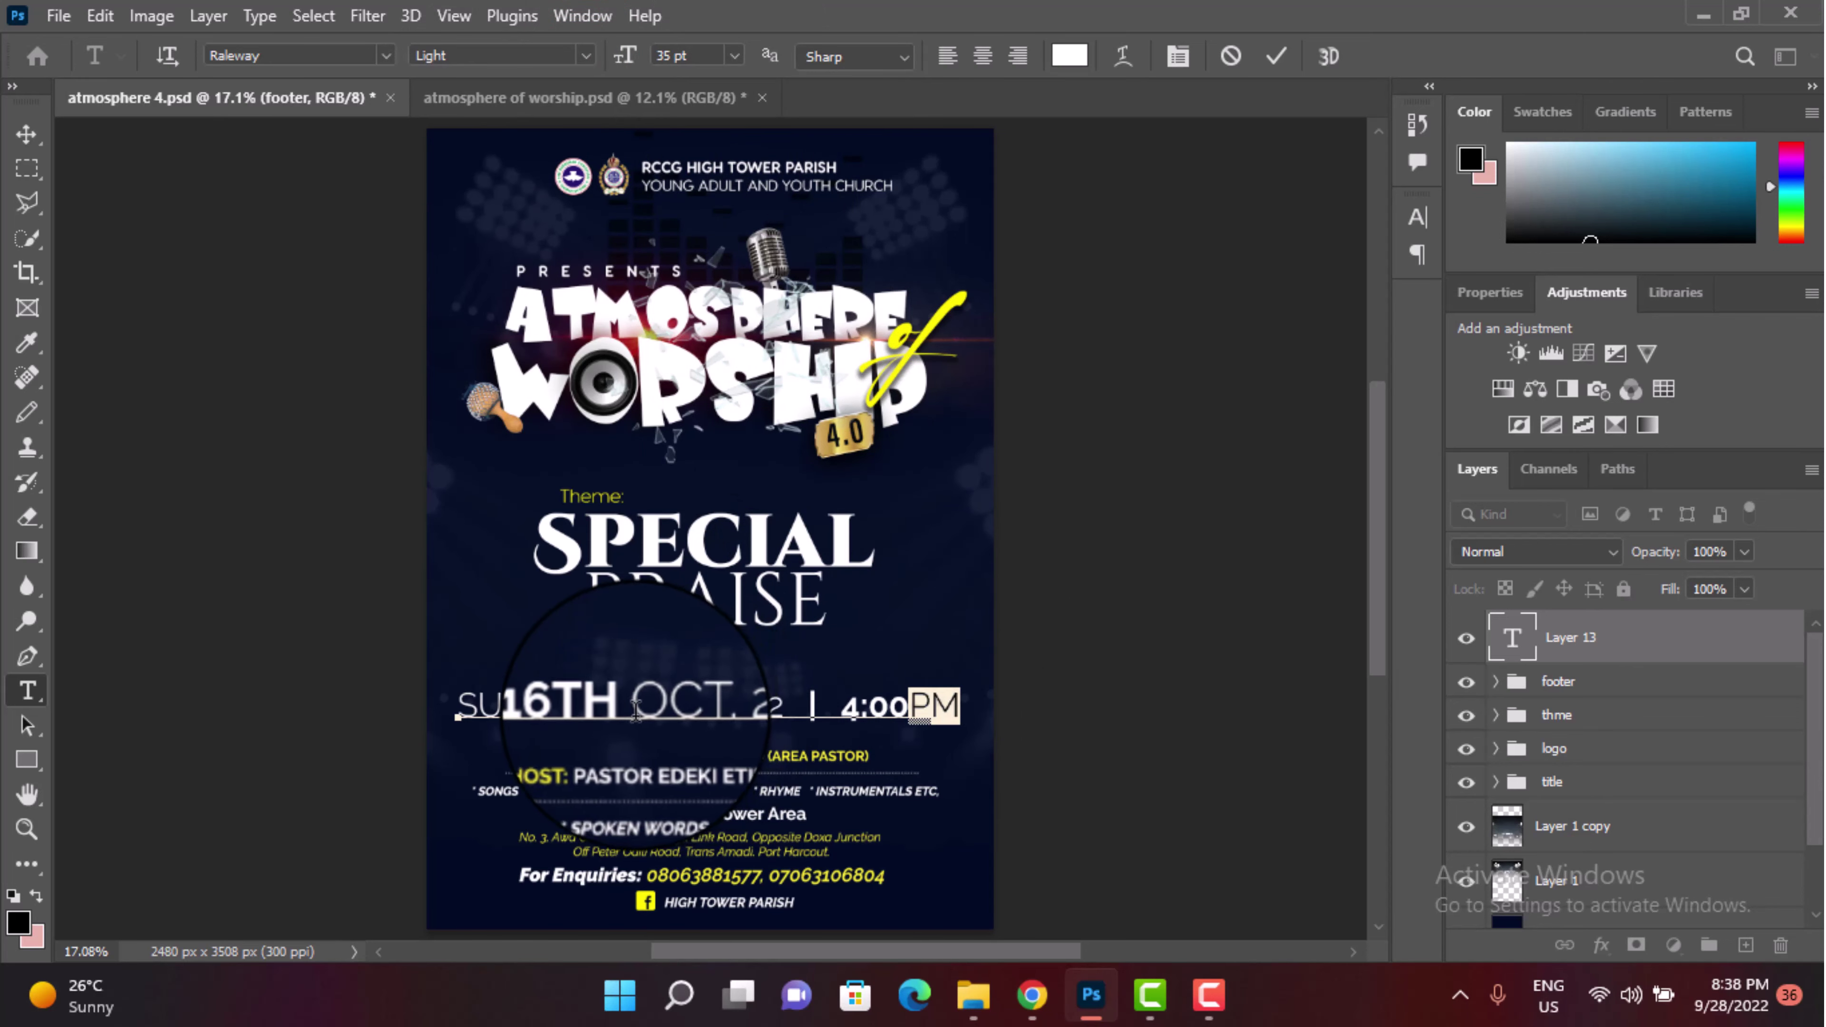
drag(663, 704, 543, 709)
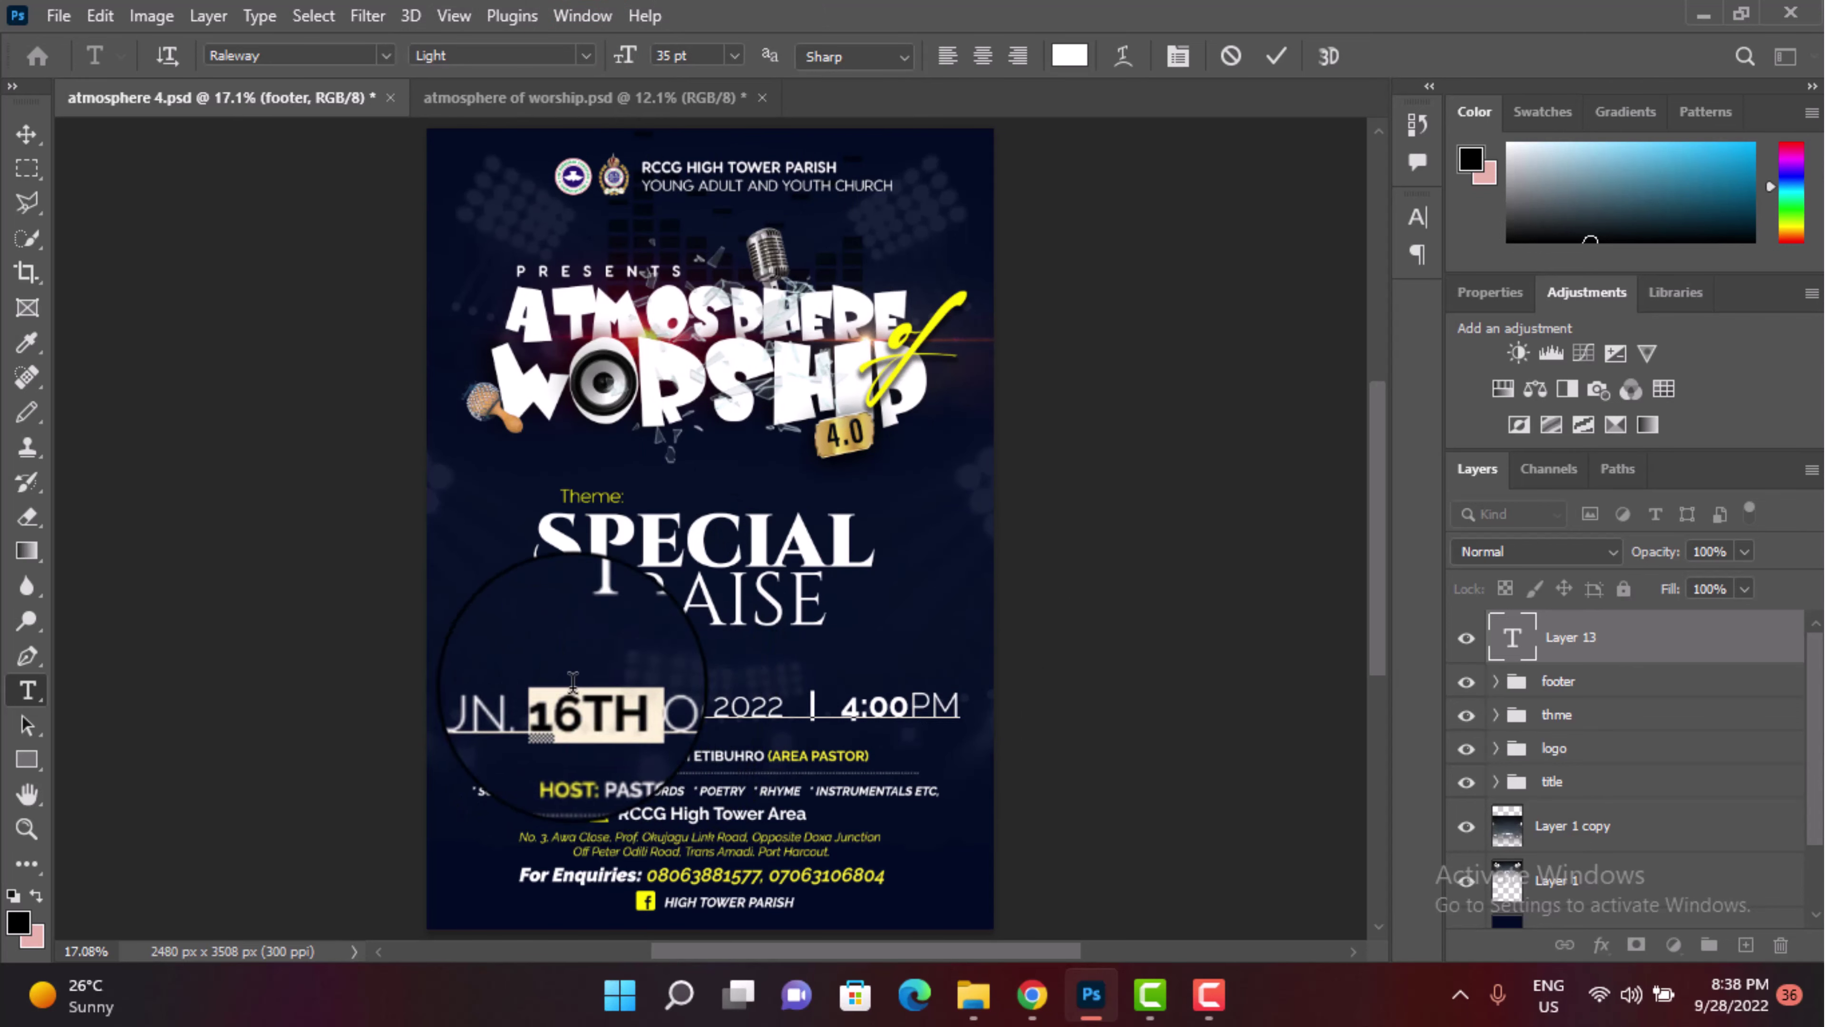
Step: Colour 16TH and 4:00 with the yellow sampled from the 'of' artwork, then commit
click(1069, 61)
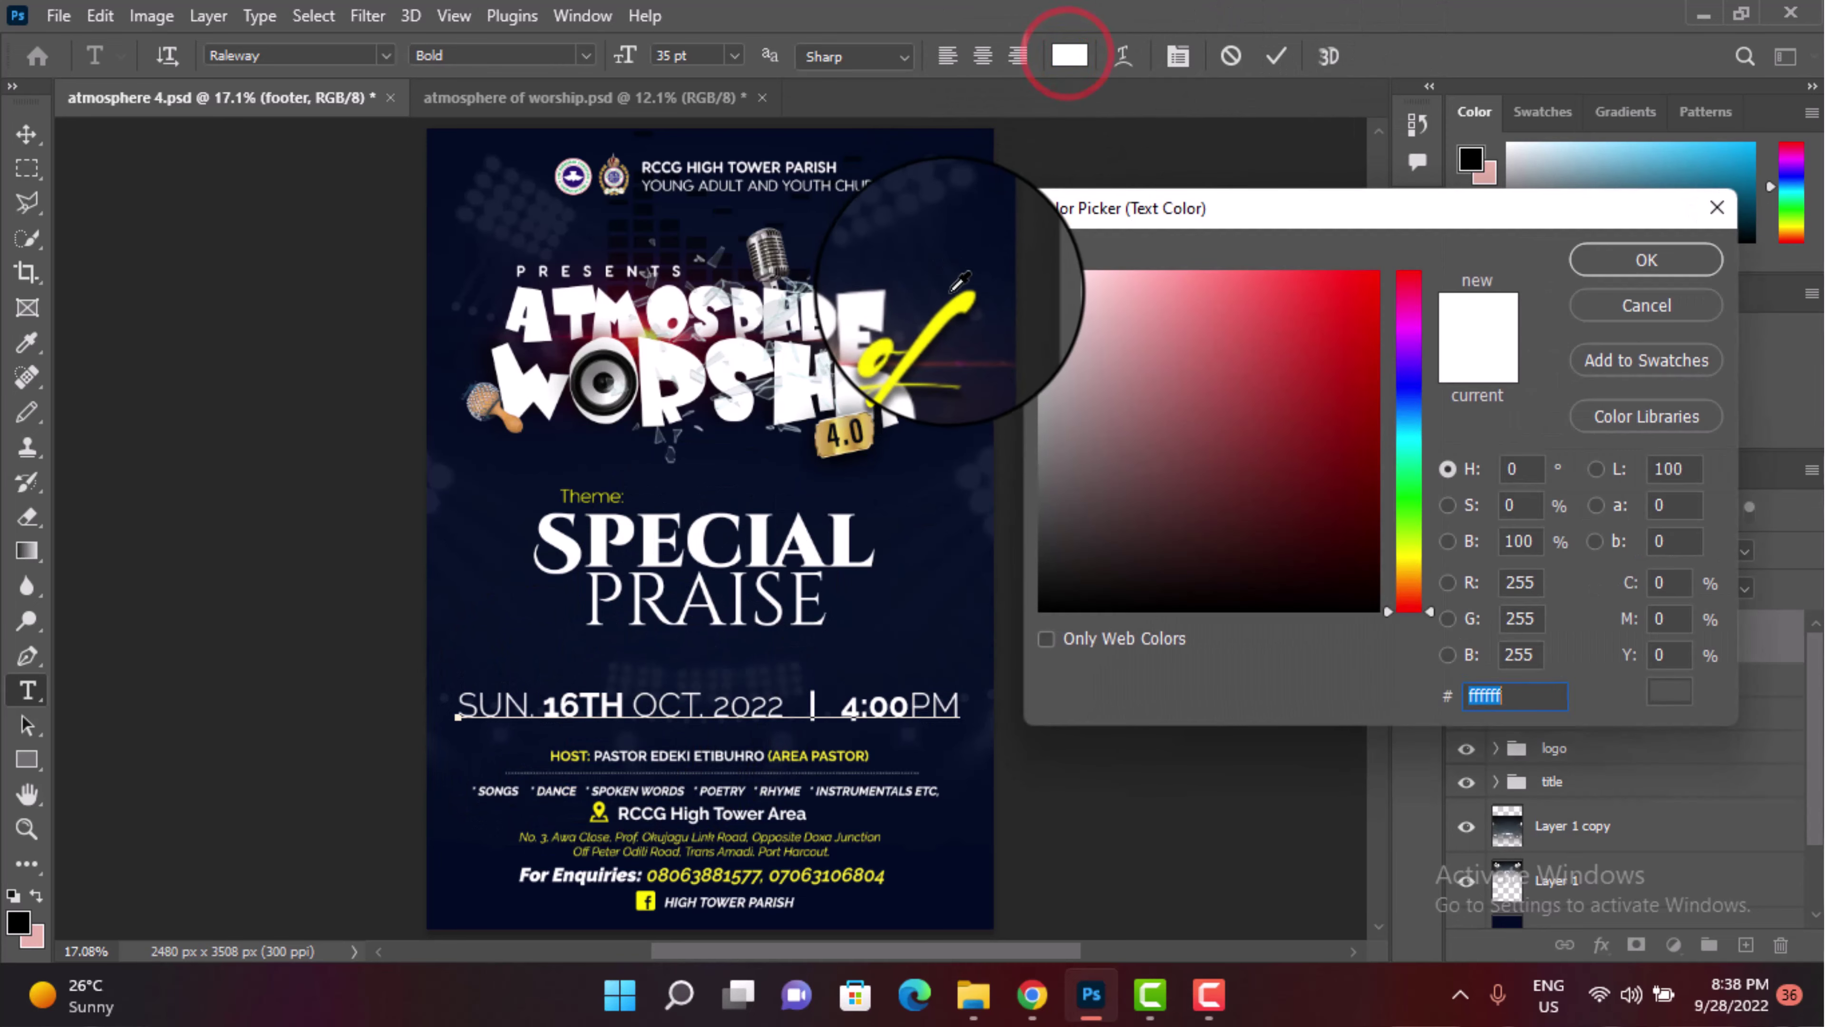
click(948, 305)
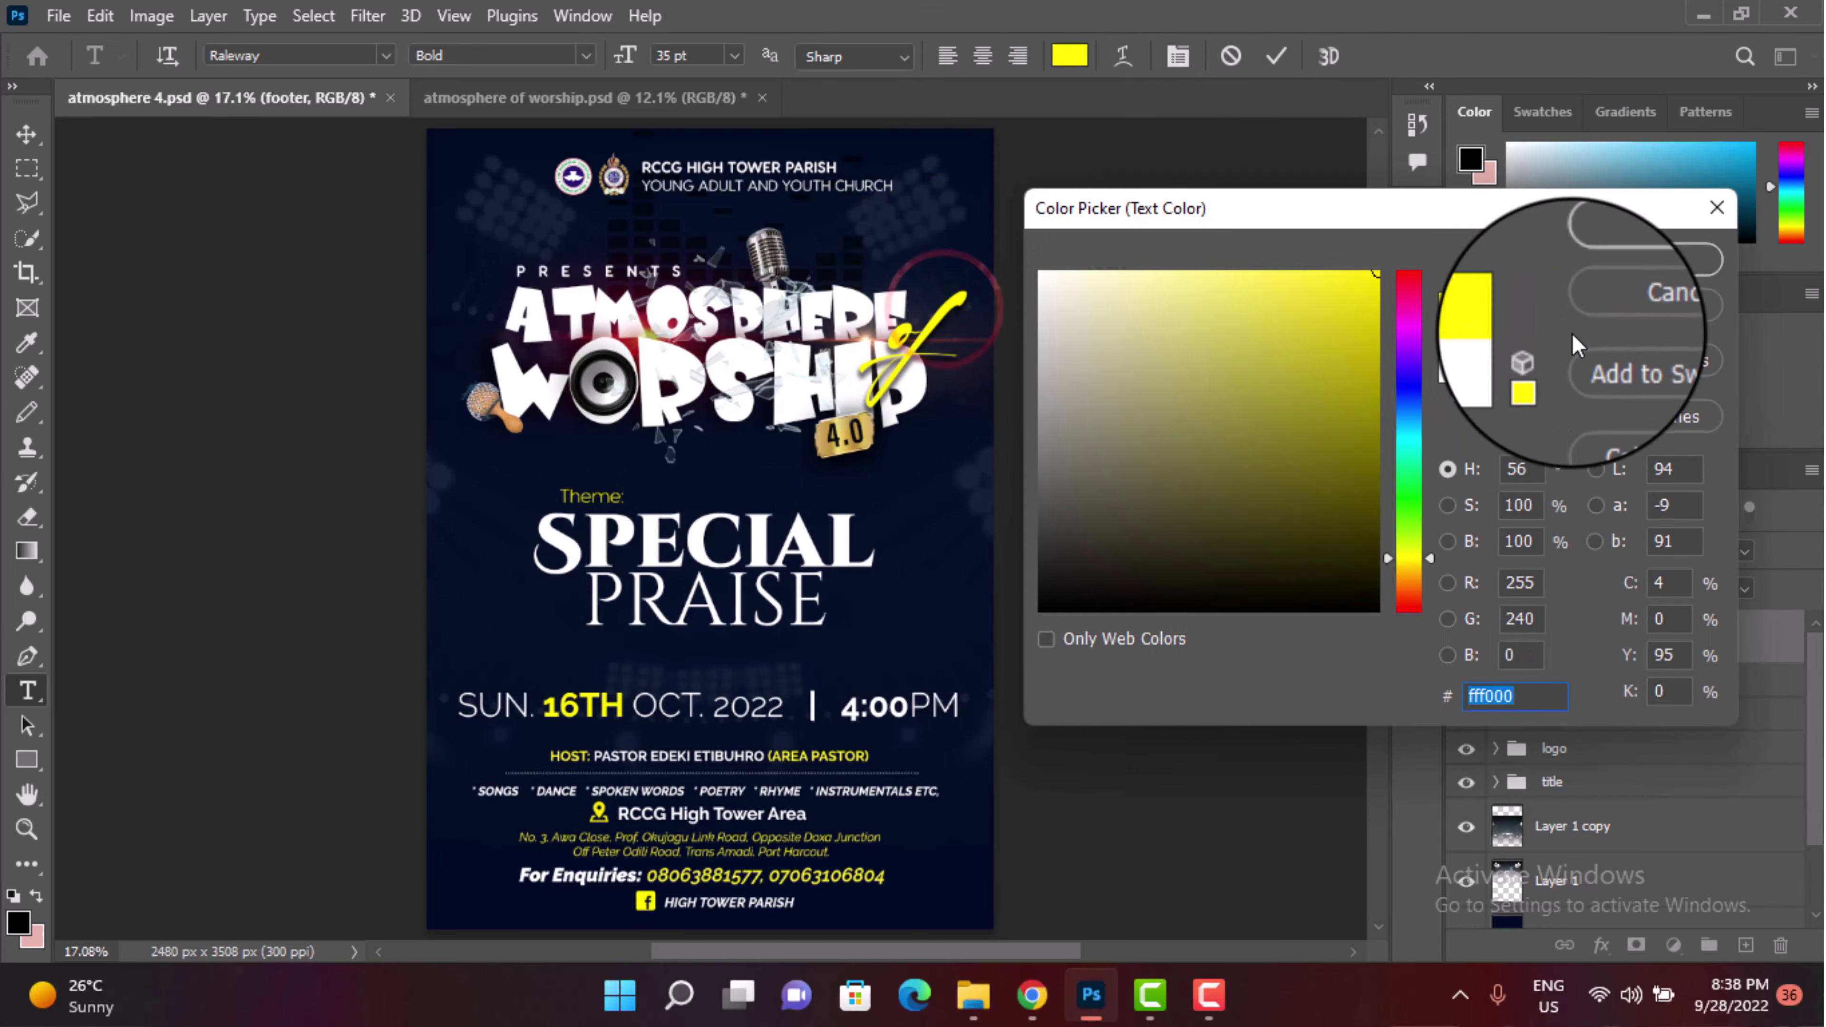
click(1652, 259)
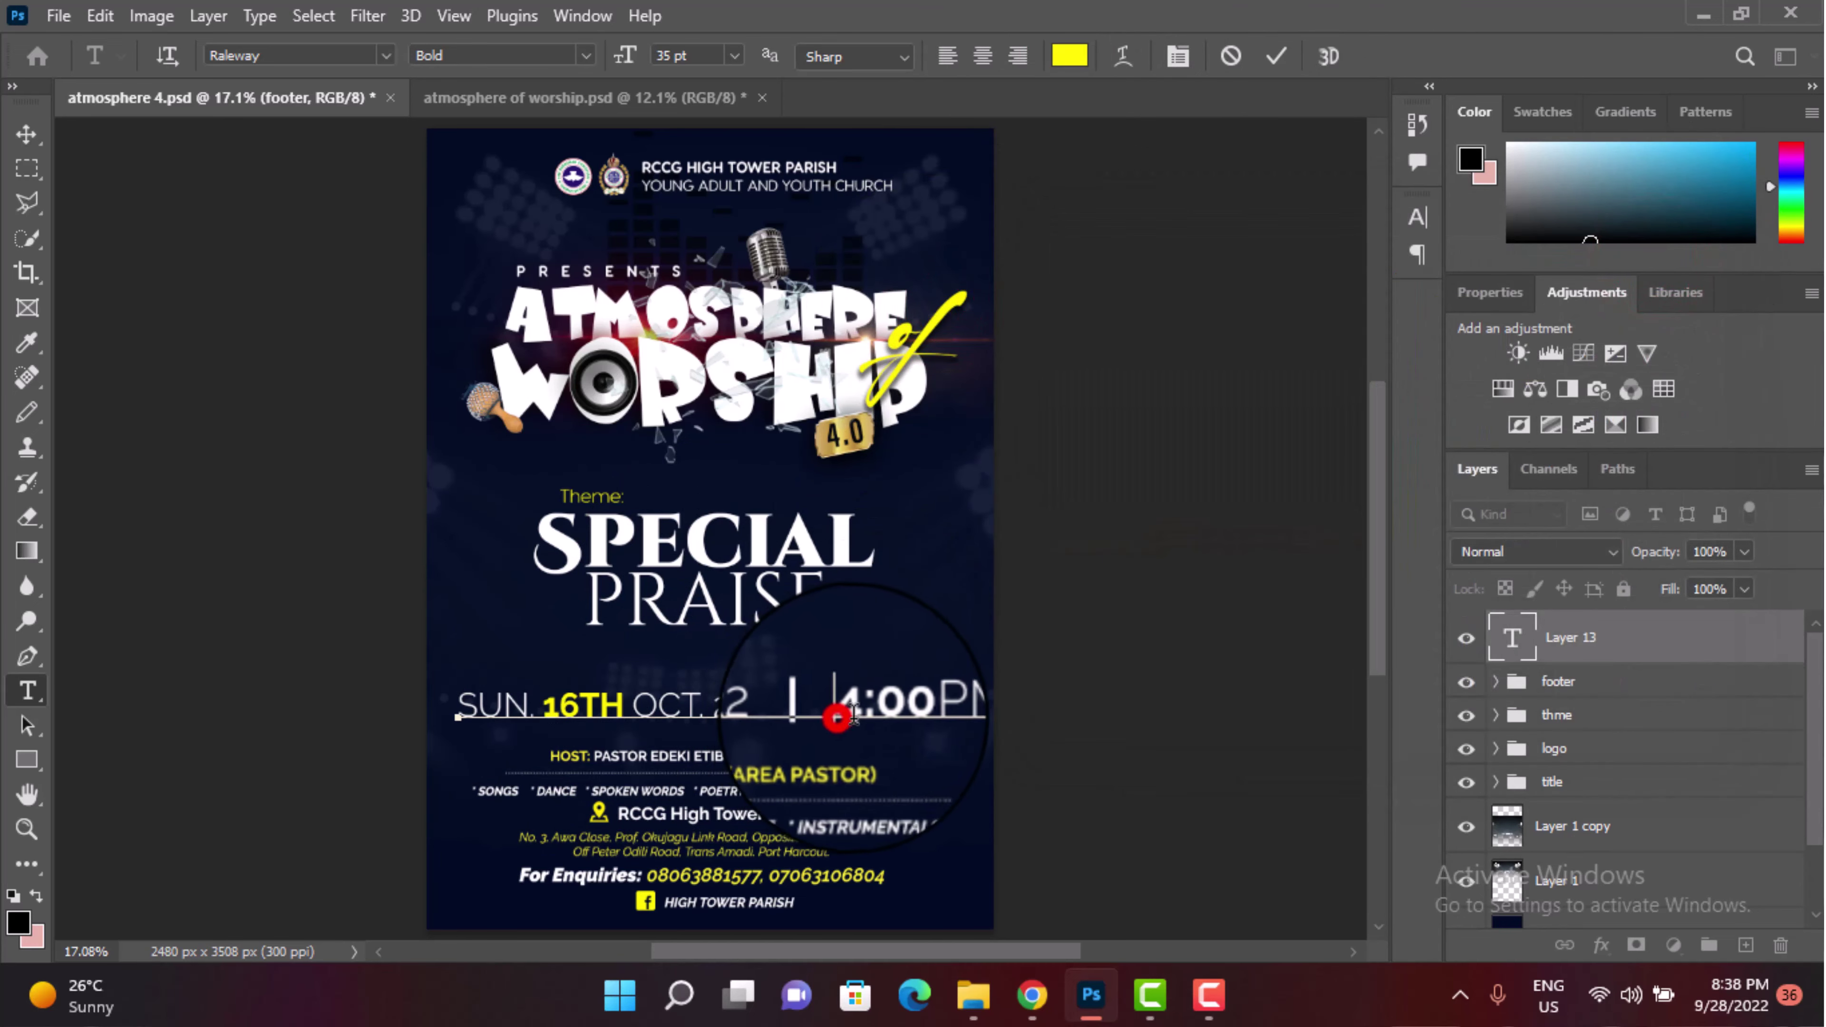
drag(812, 709, 910, 708)
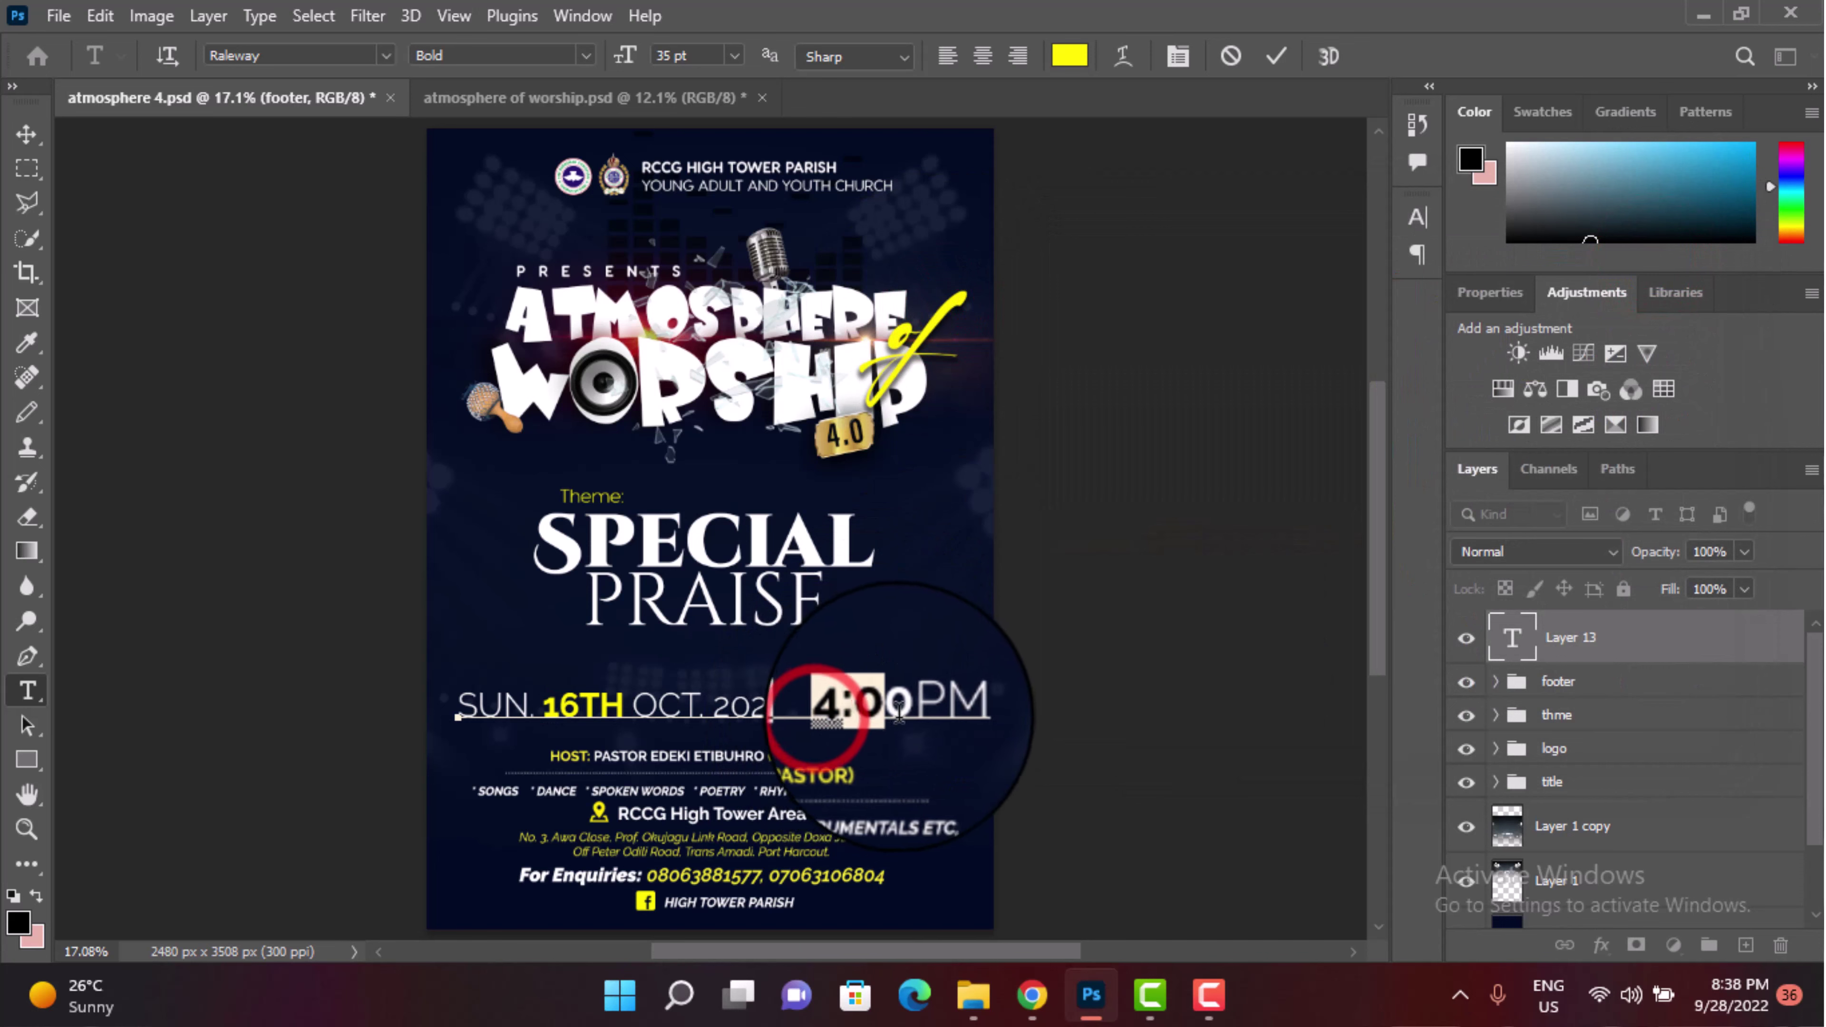
click(1070, 55)
click(960, 299)
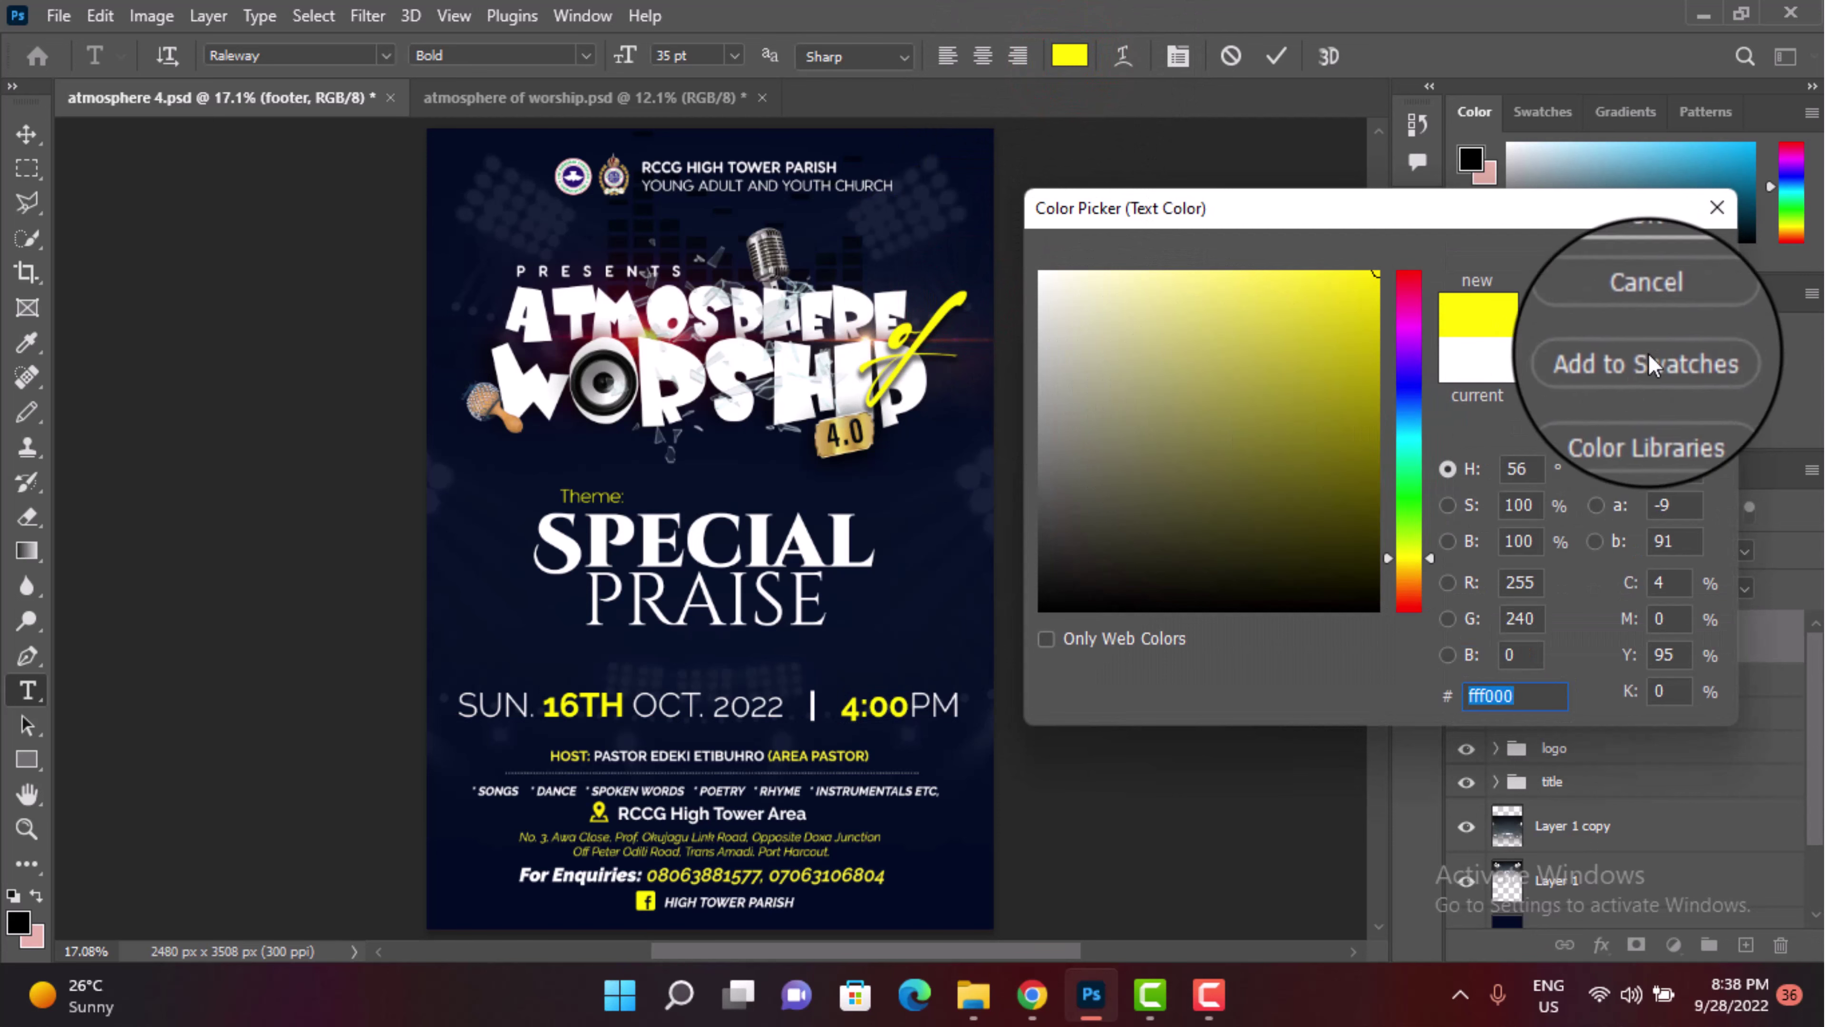
click(1660, 261)
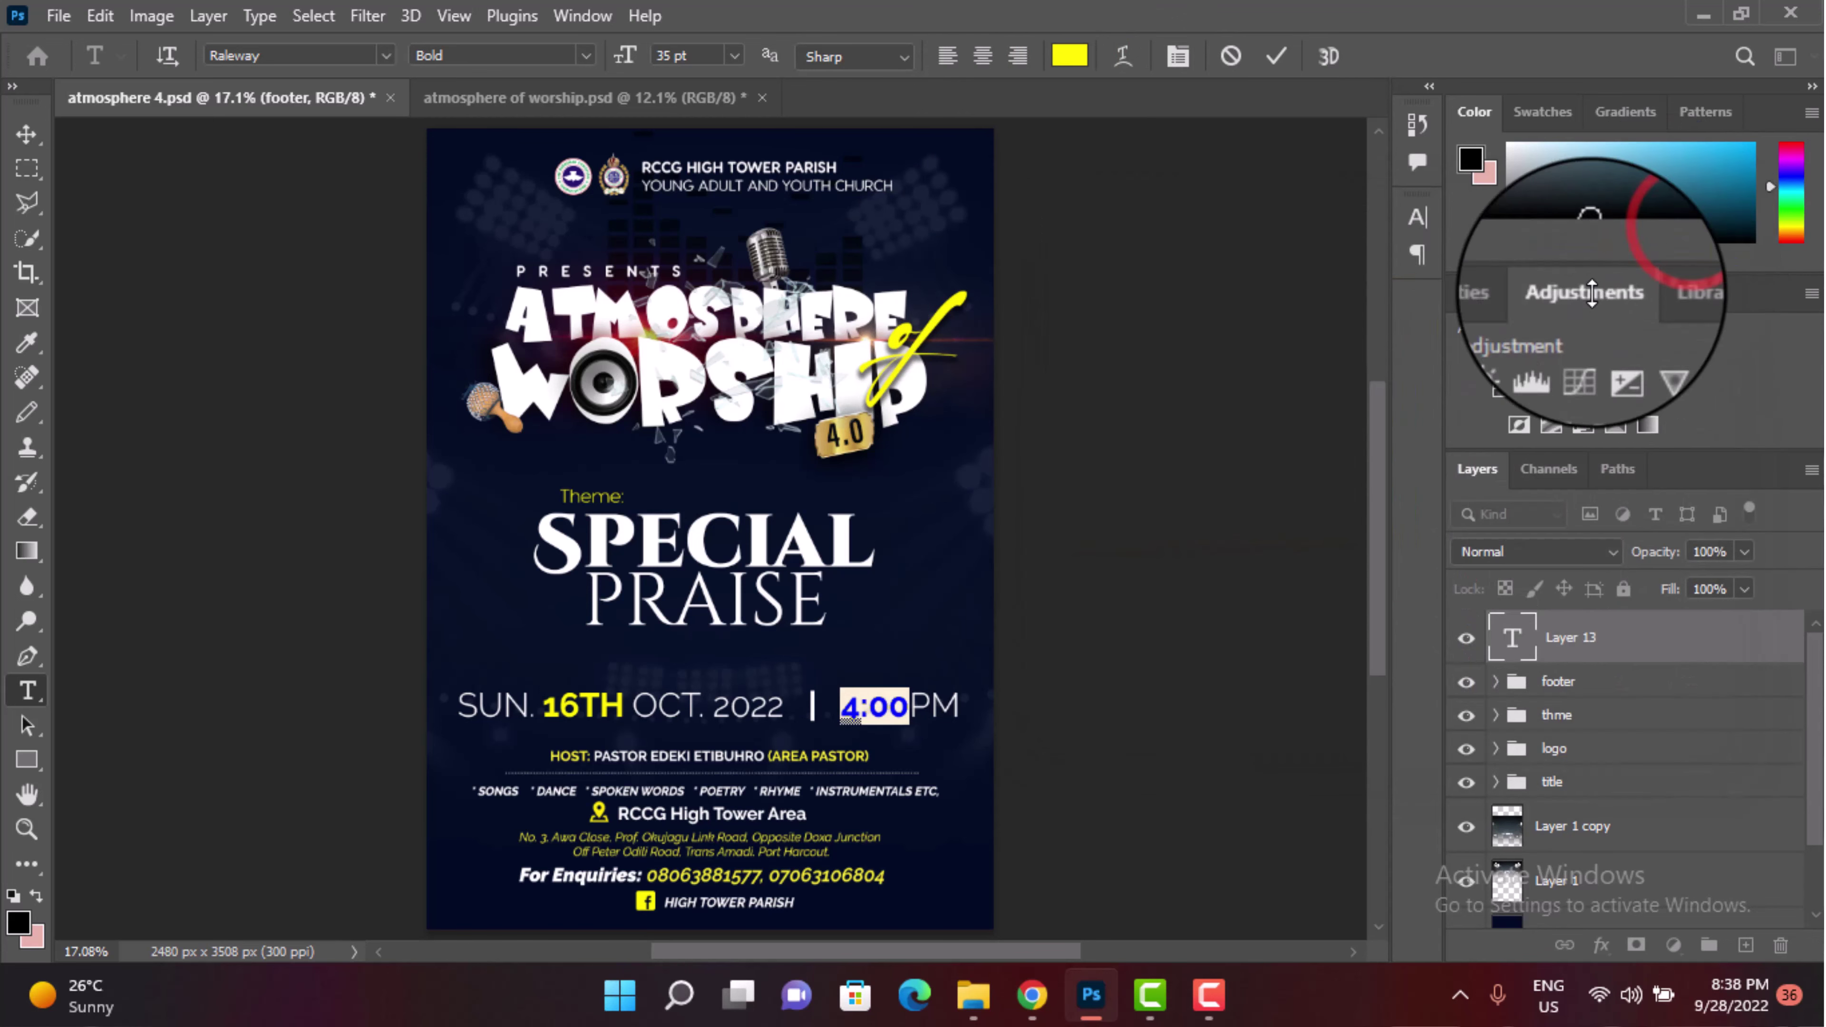
click(1276, 55)
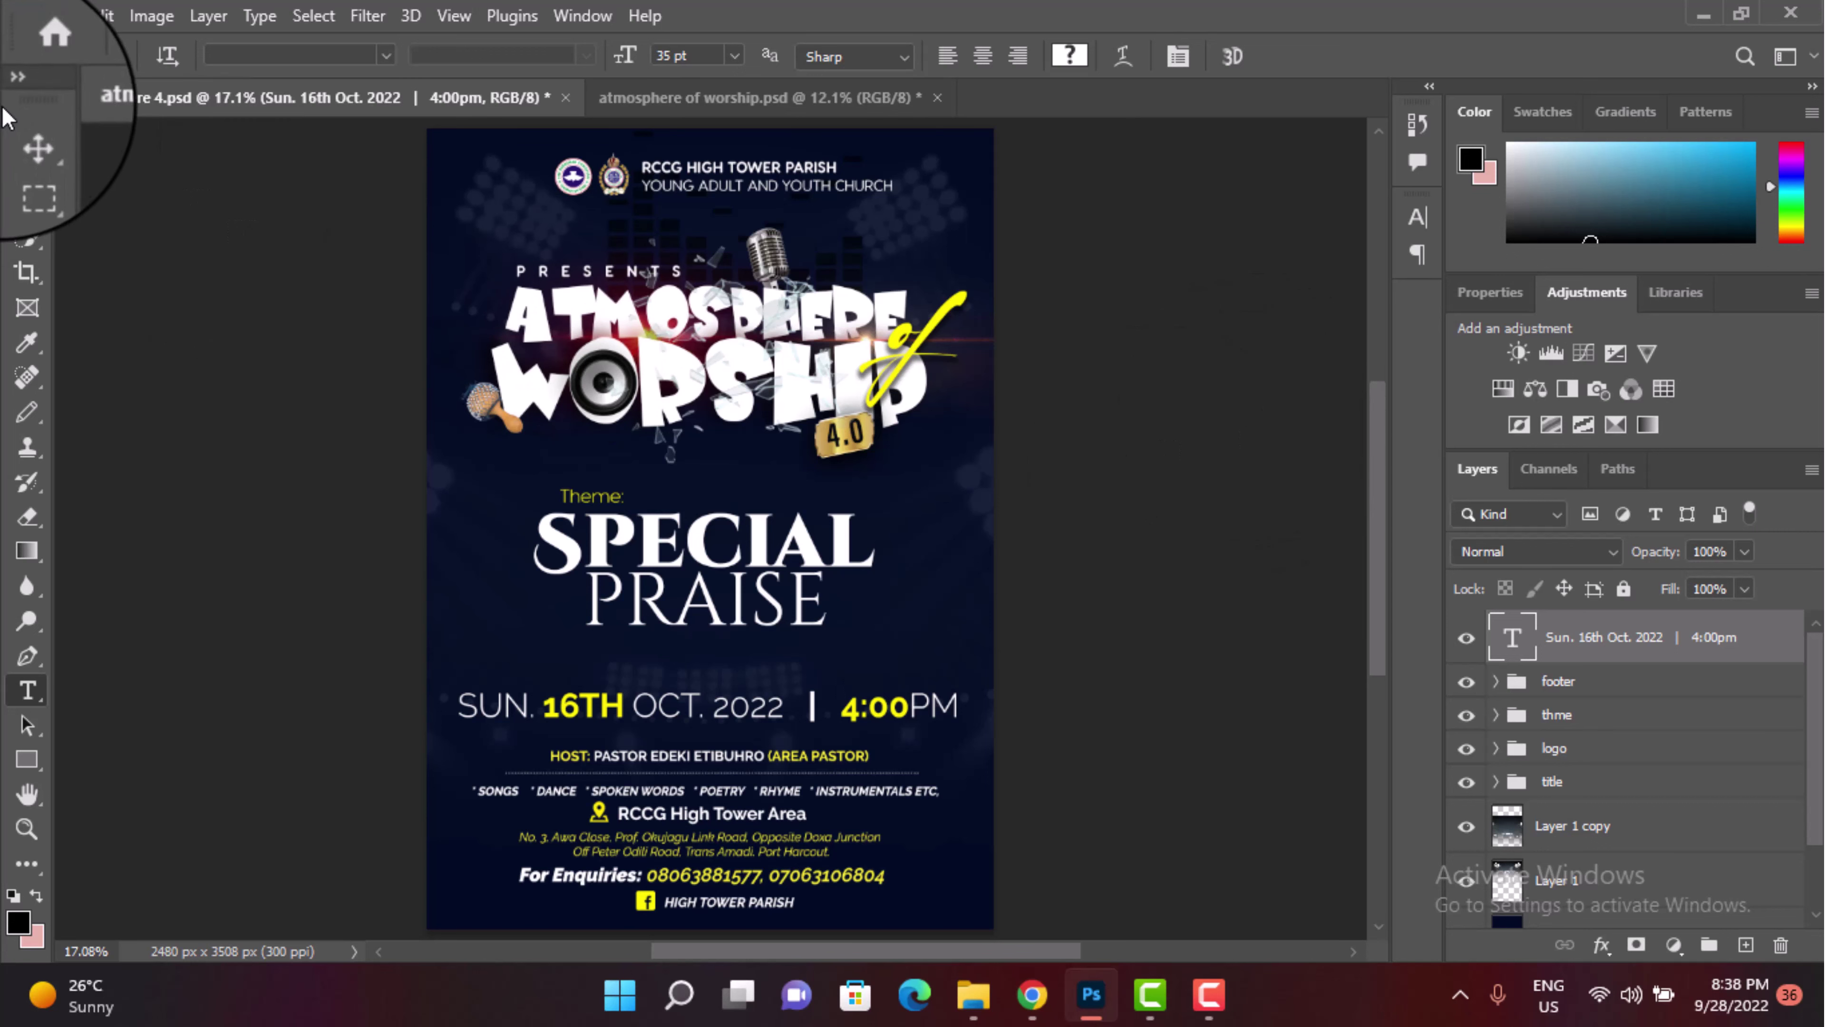
Step: Move the date line up and draw a rounded rectangle over it
click(27, 136)
drag(877, 720, 875, 704)
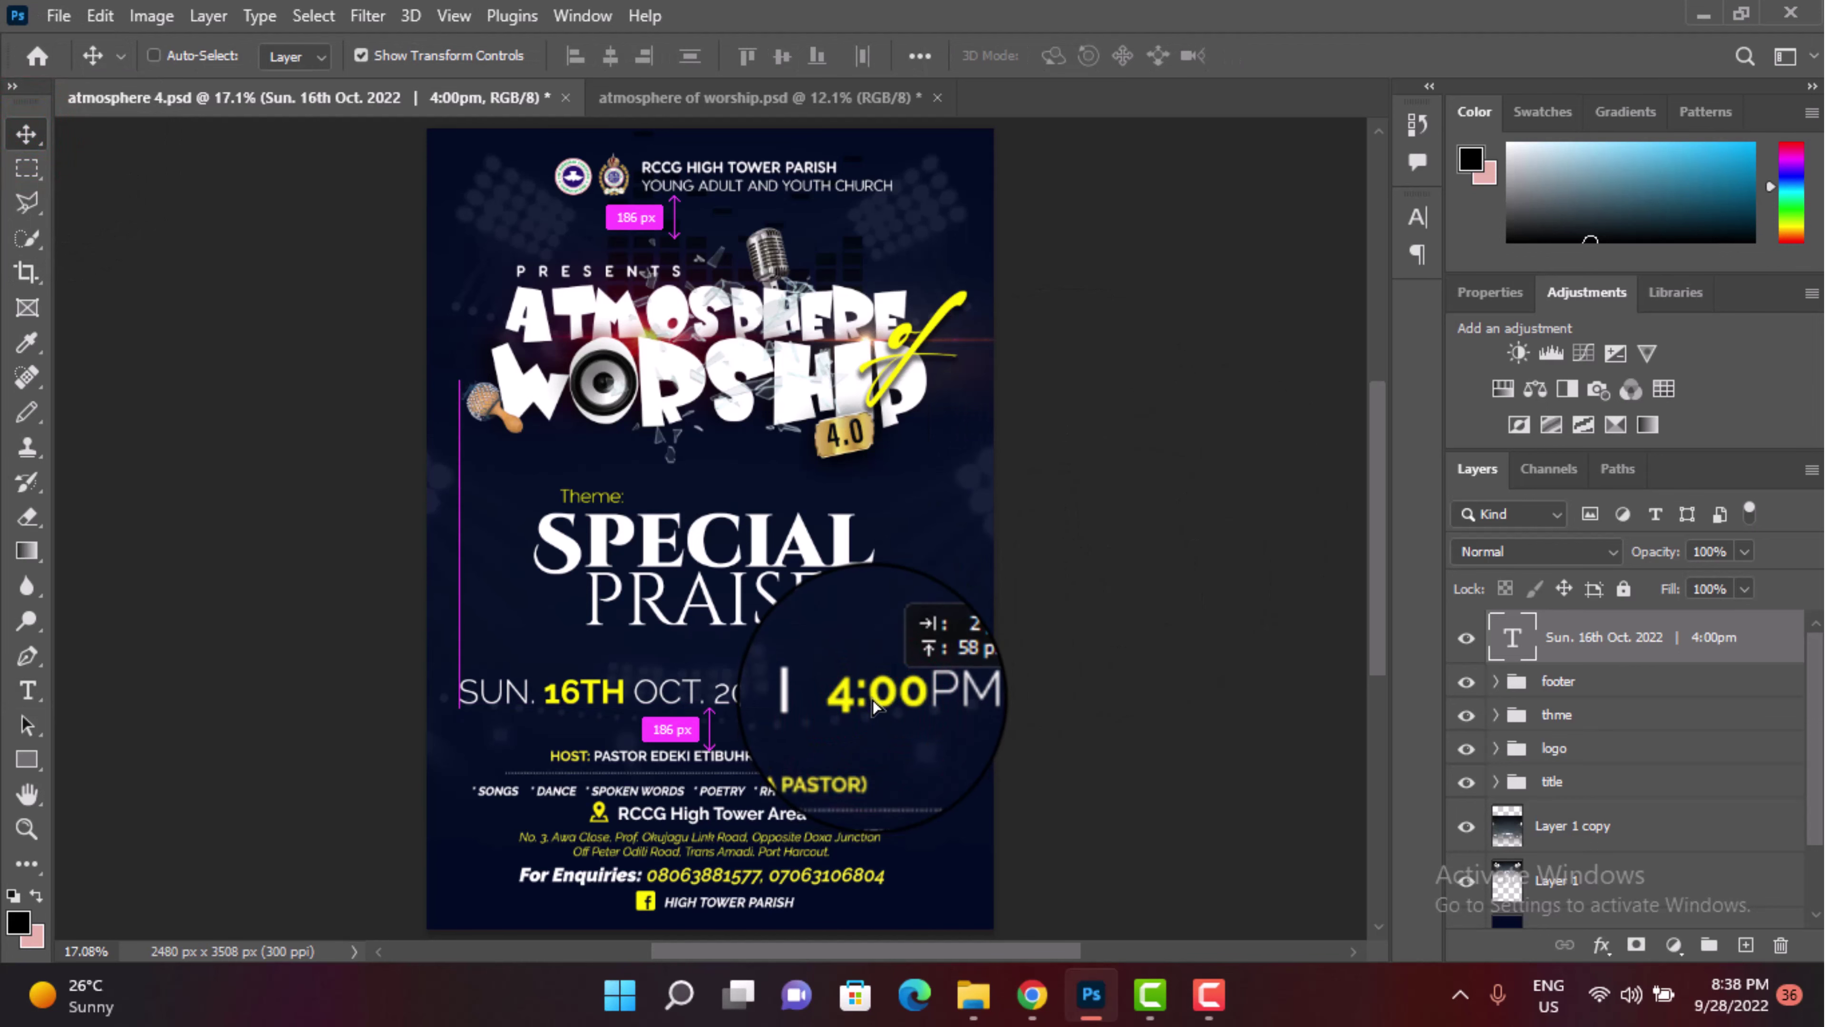
click(1114, 715)
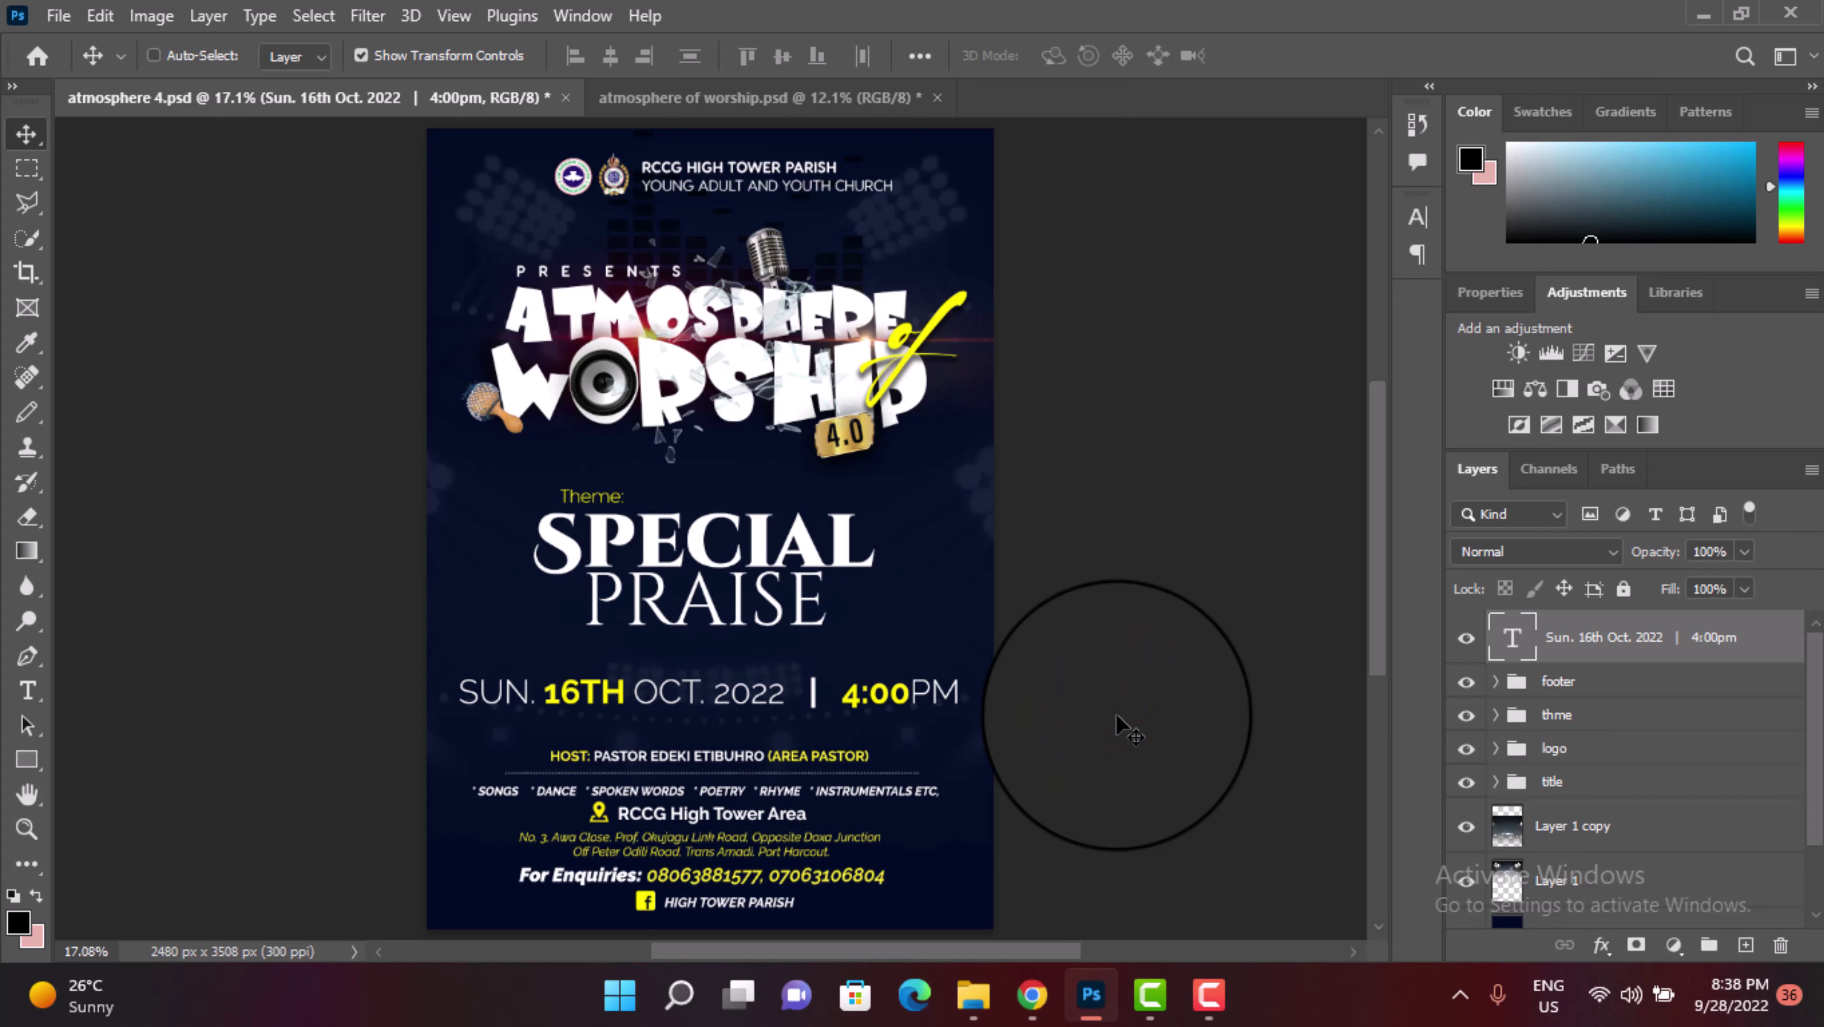
click(27, 759)
drag(448, 667, 977, 724)
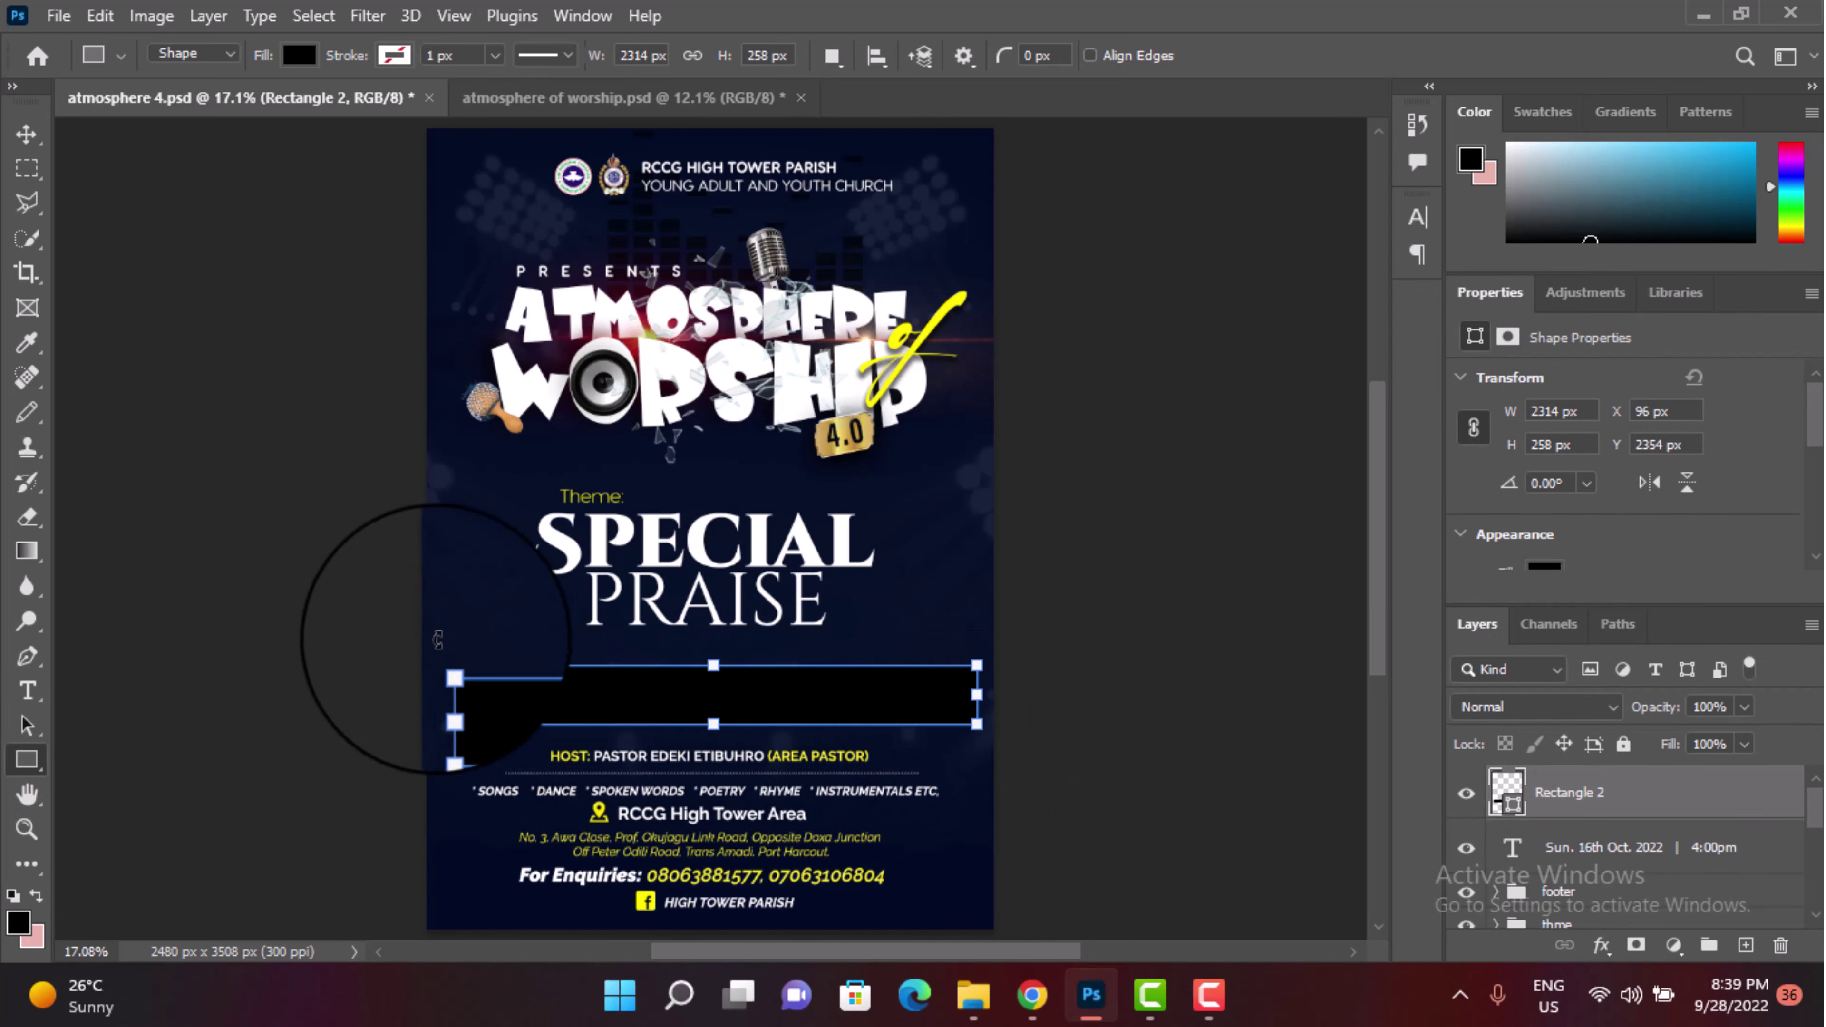
drag(1815, 421, 1815, 529)
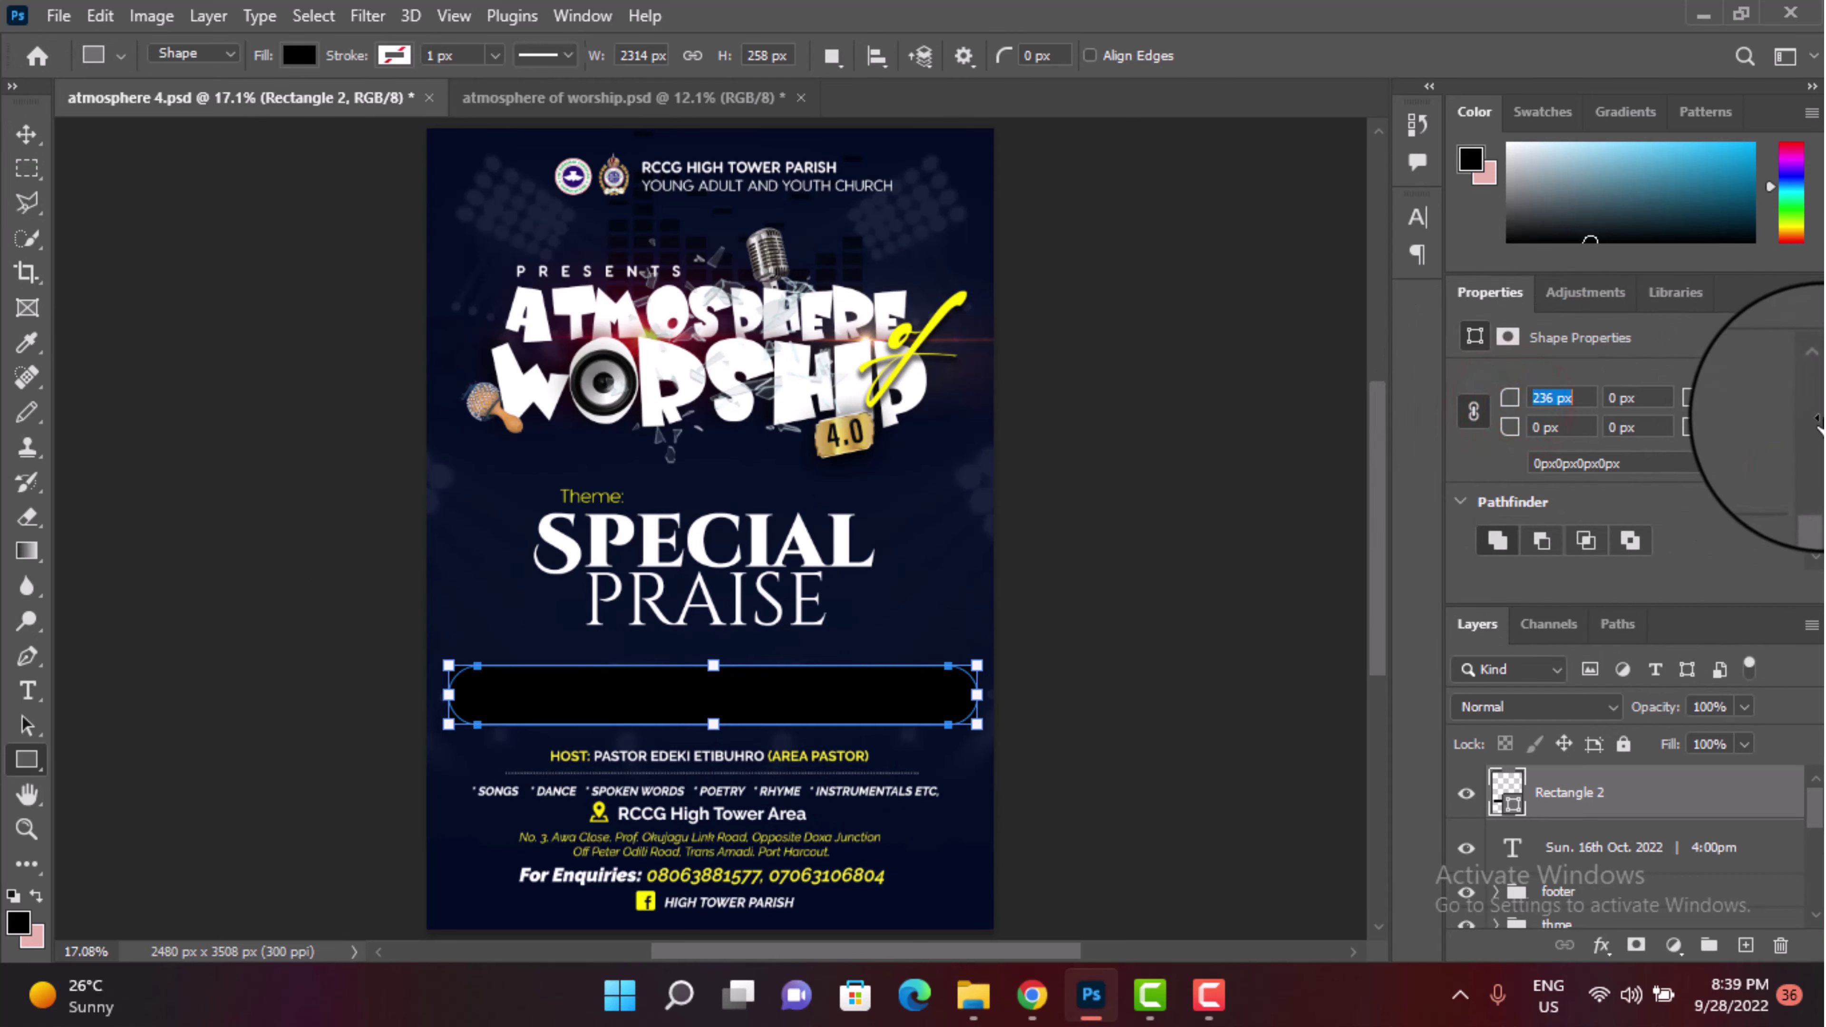
Step: Place Rectangle 2 beneath the date text, narrowed to 92.96% and centred
click(26, 133)
drag(1567, 792, 1562, 852)
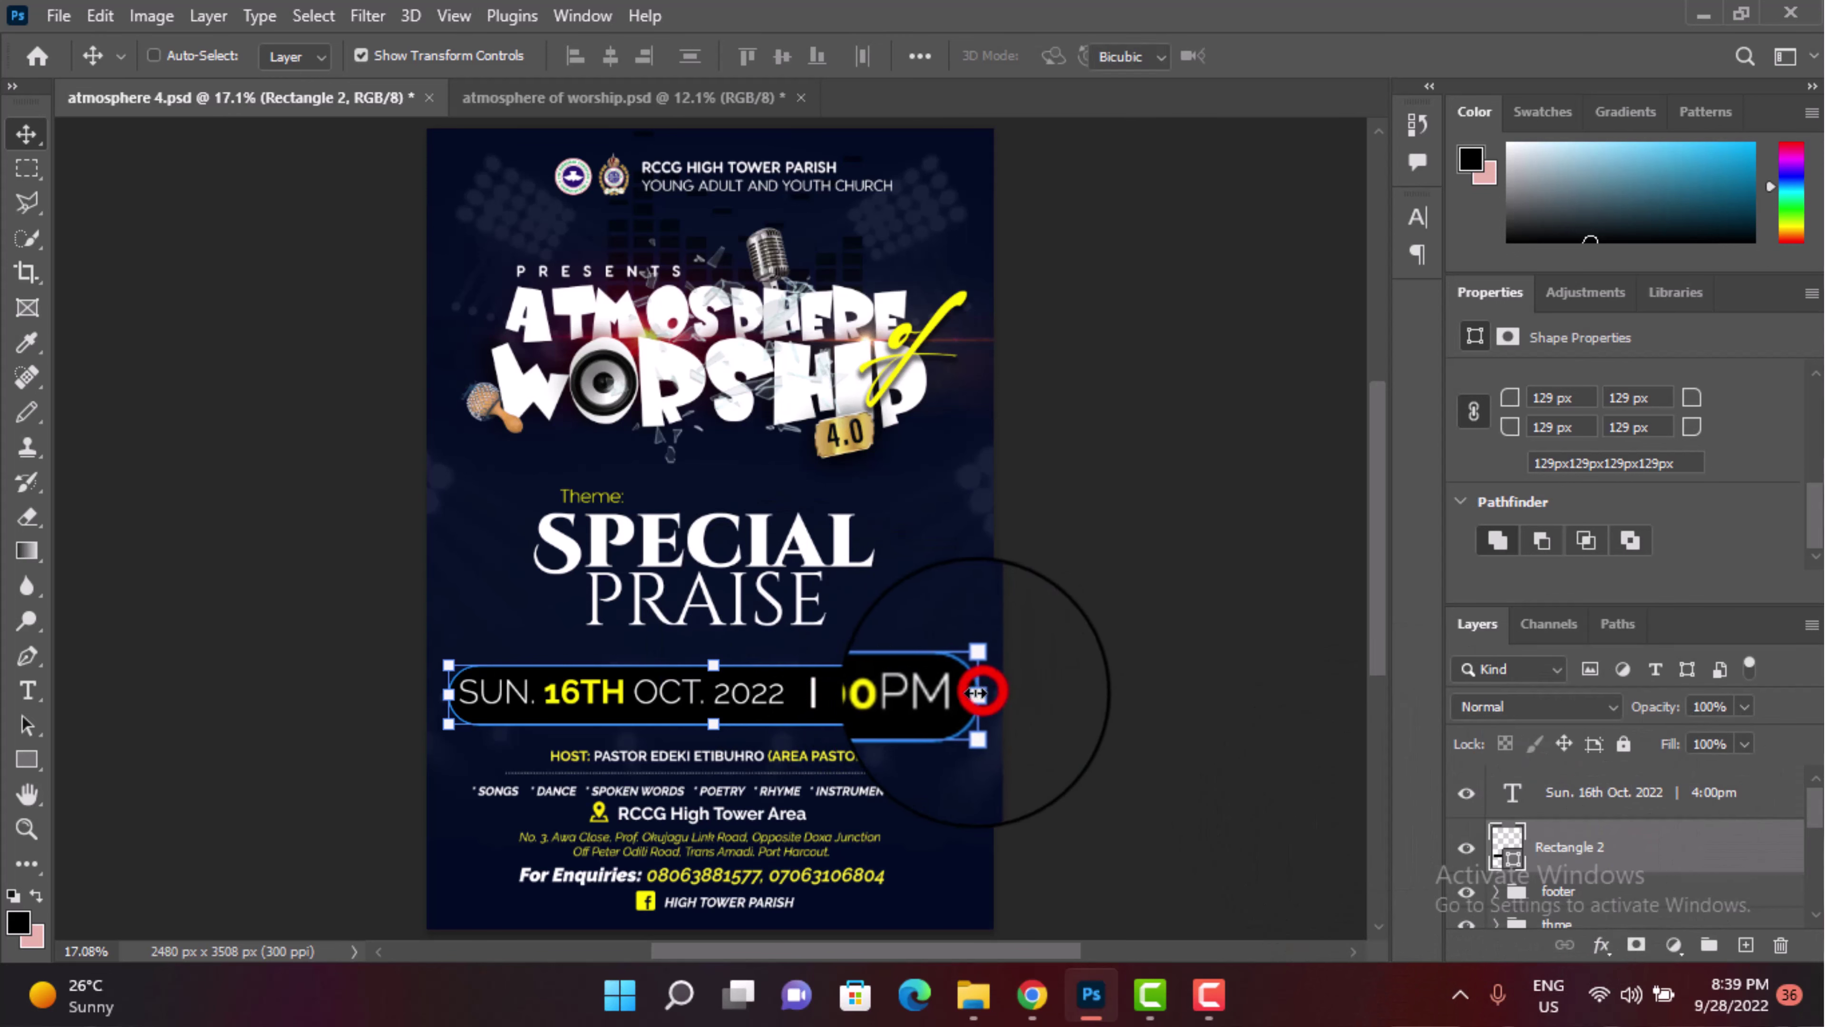
drag(977, 693, 947, 693)
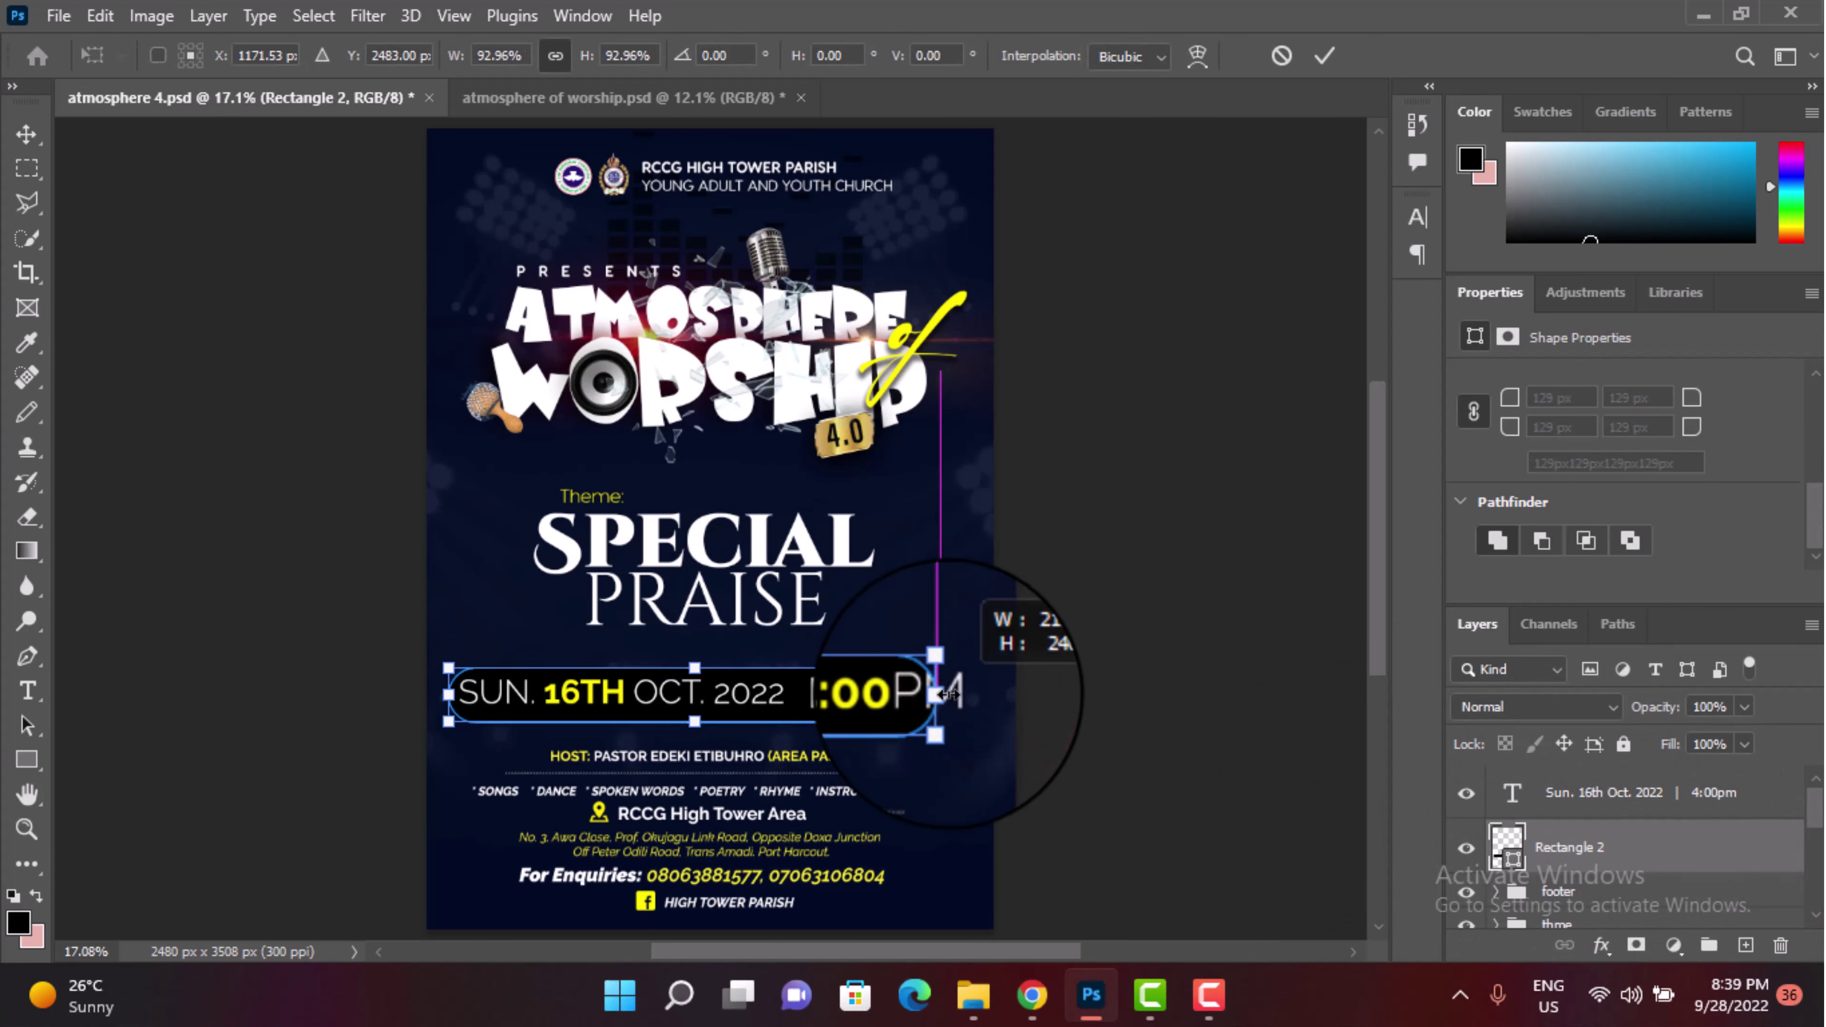
drag(828, 694, 843, 695)
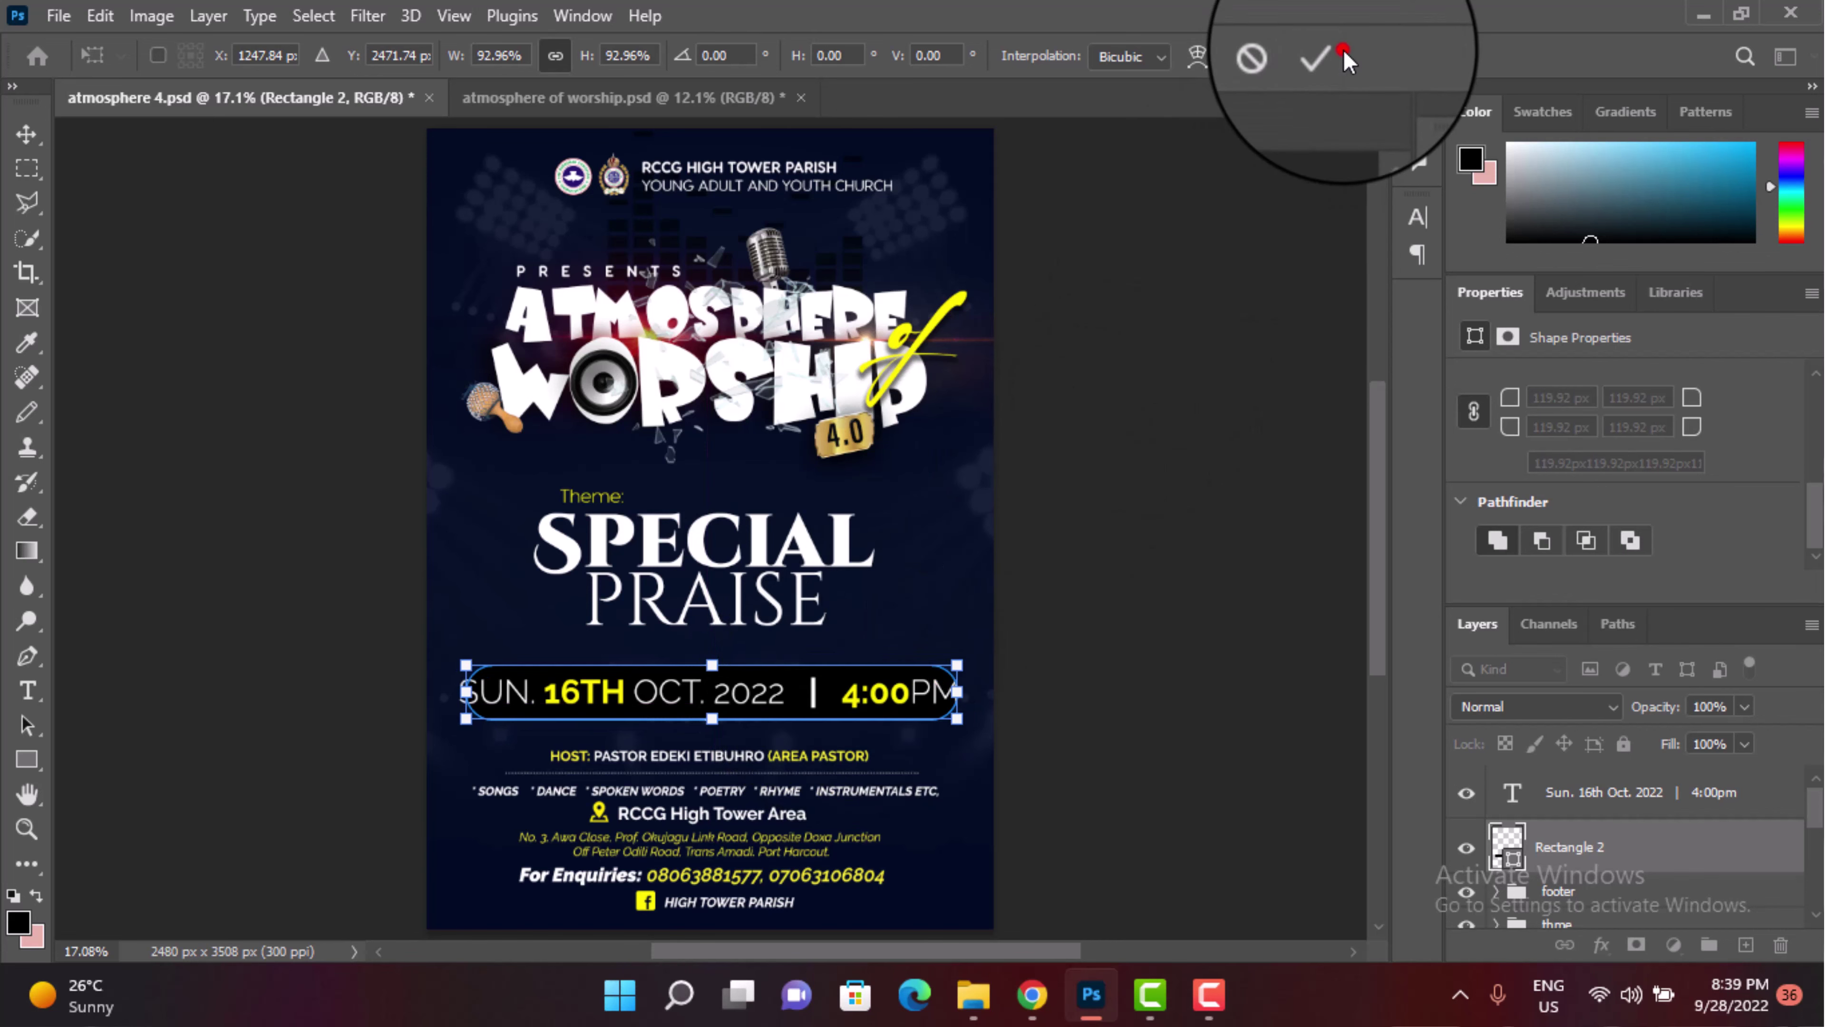
click(1326, 58)
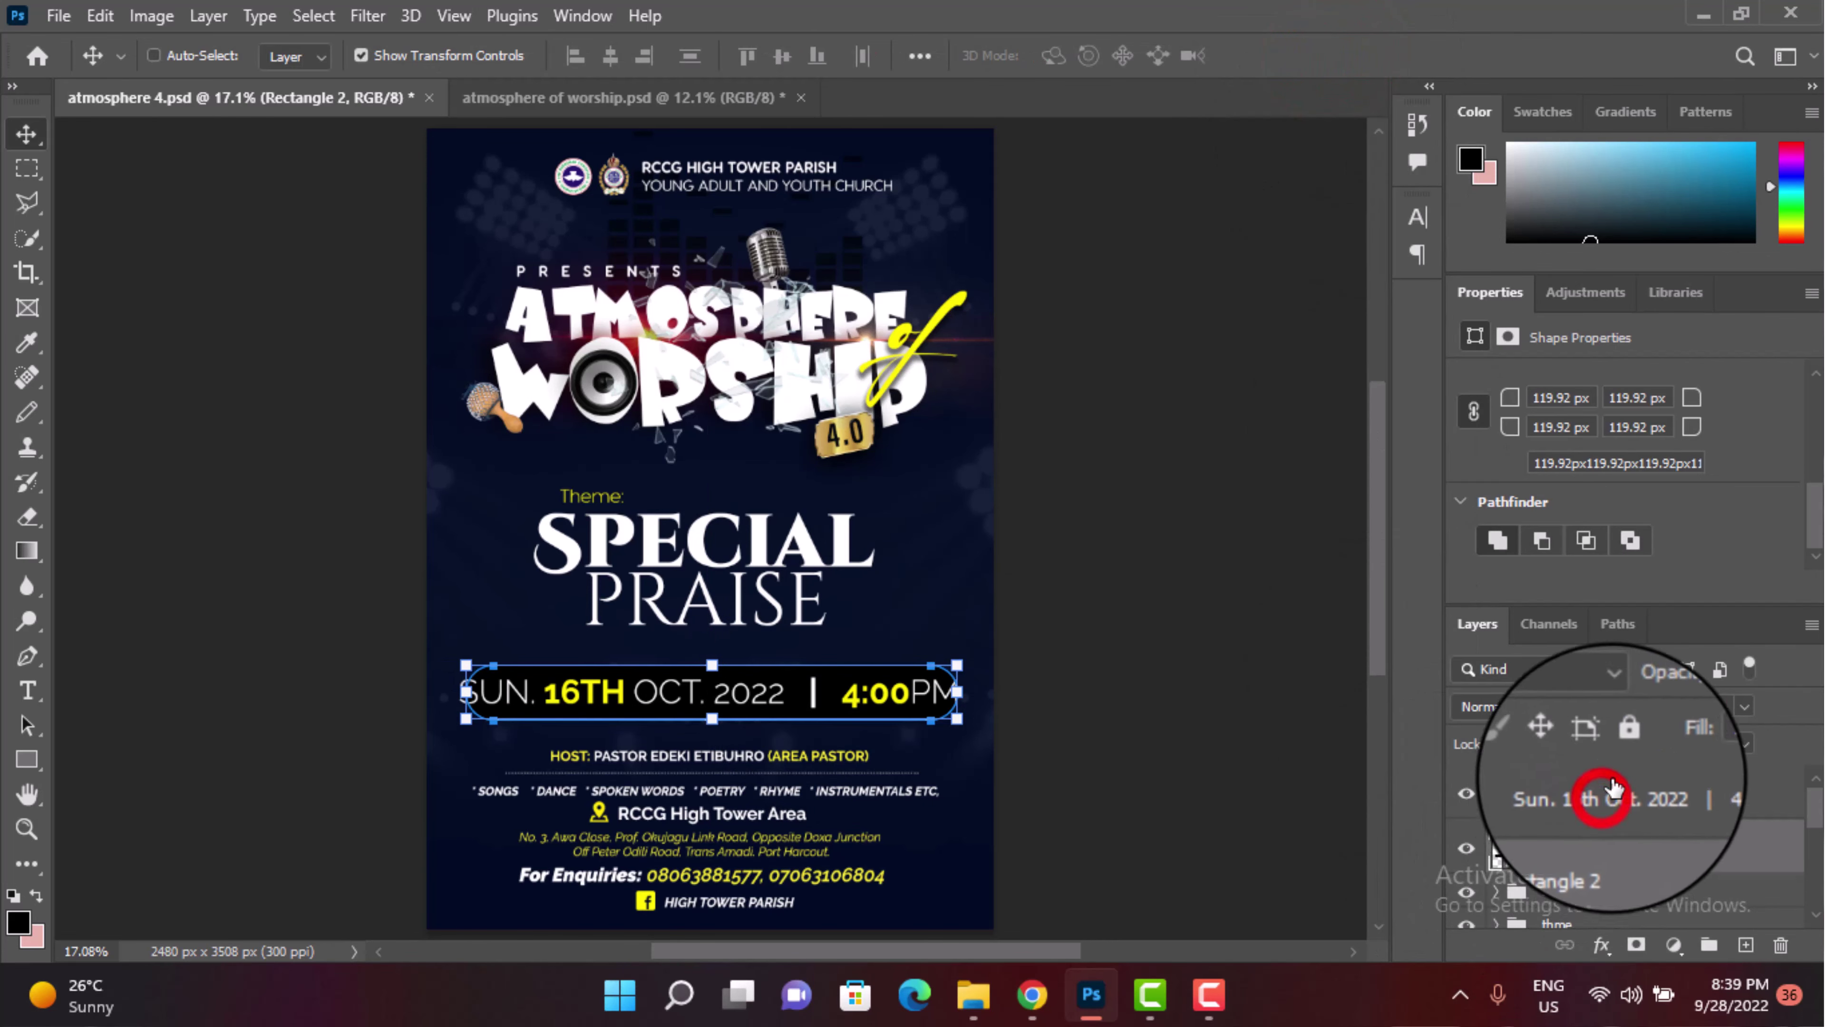
Step: Resize the date text to 30 pt and shift it right onto the bar
click(1519, 795)
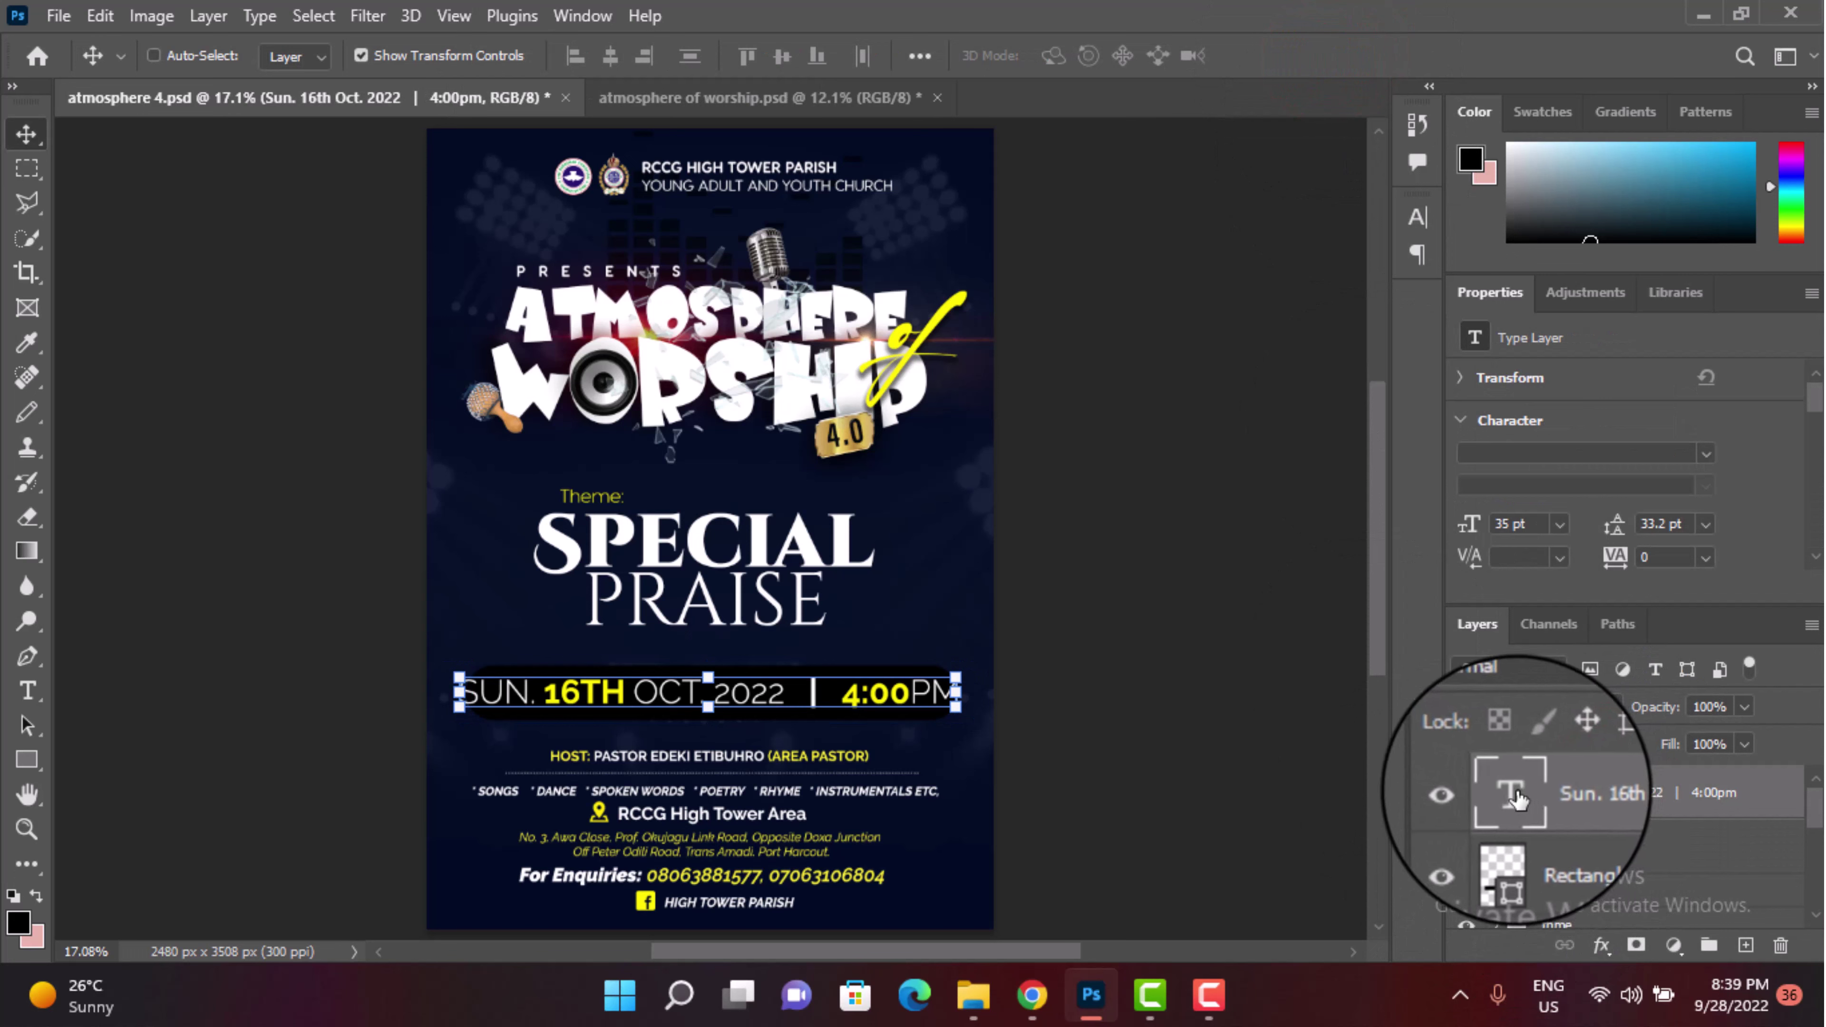
double_click(1514, 792)
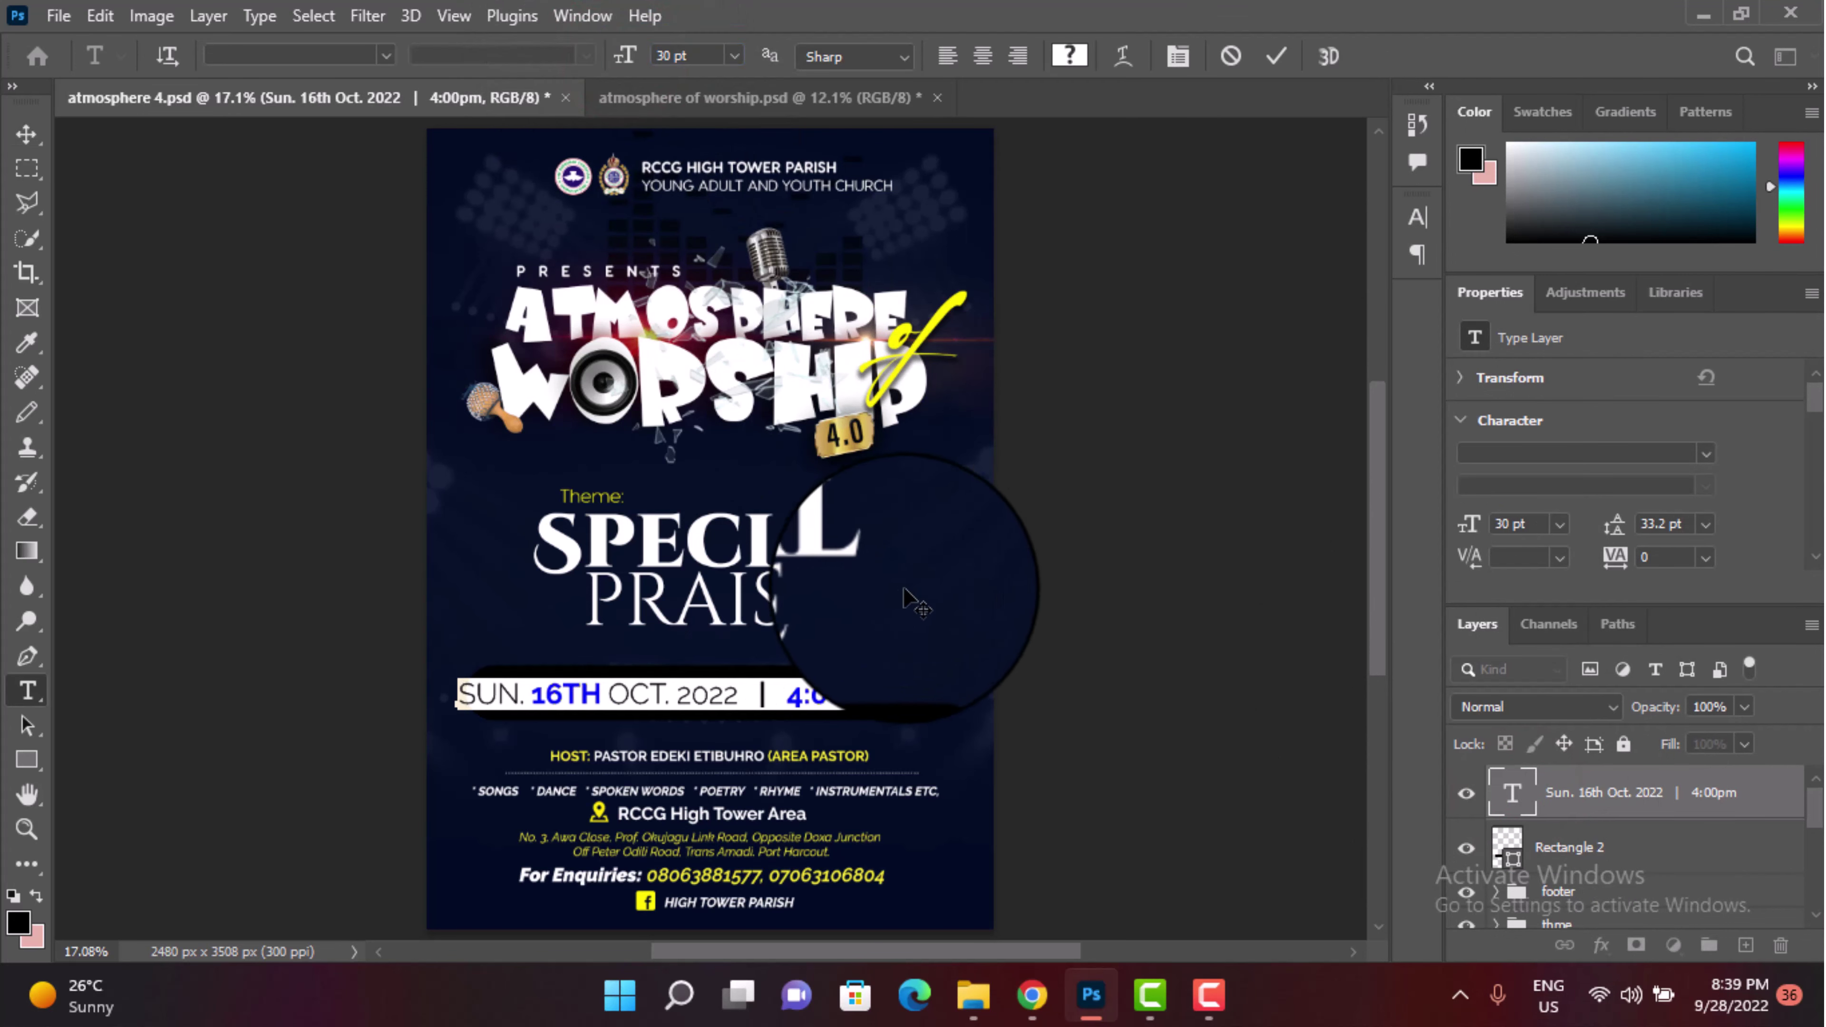
drag(902, 601, 927, 611)
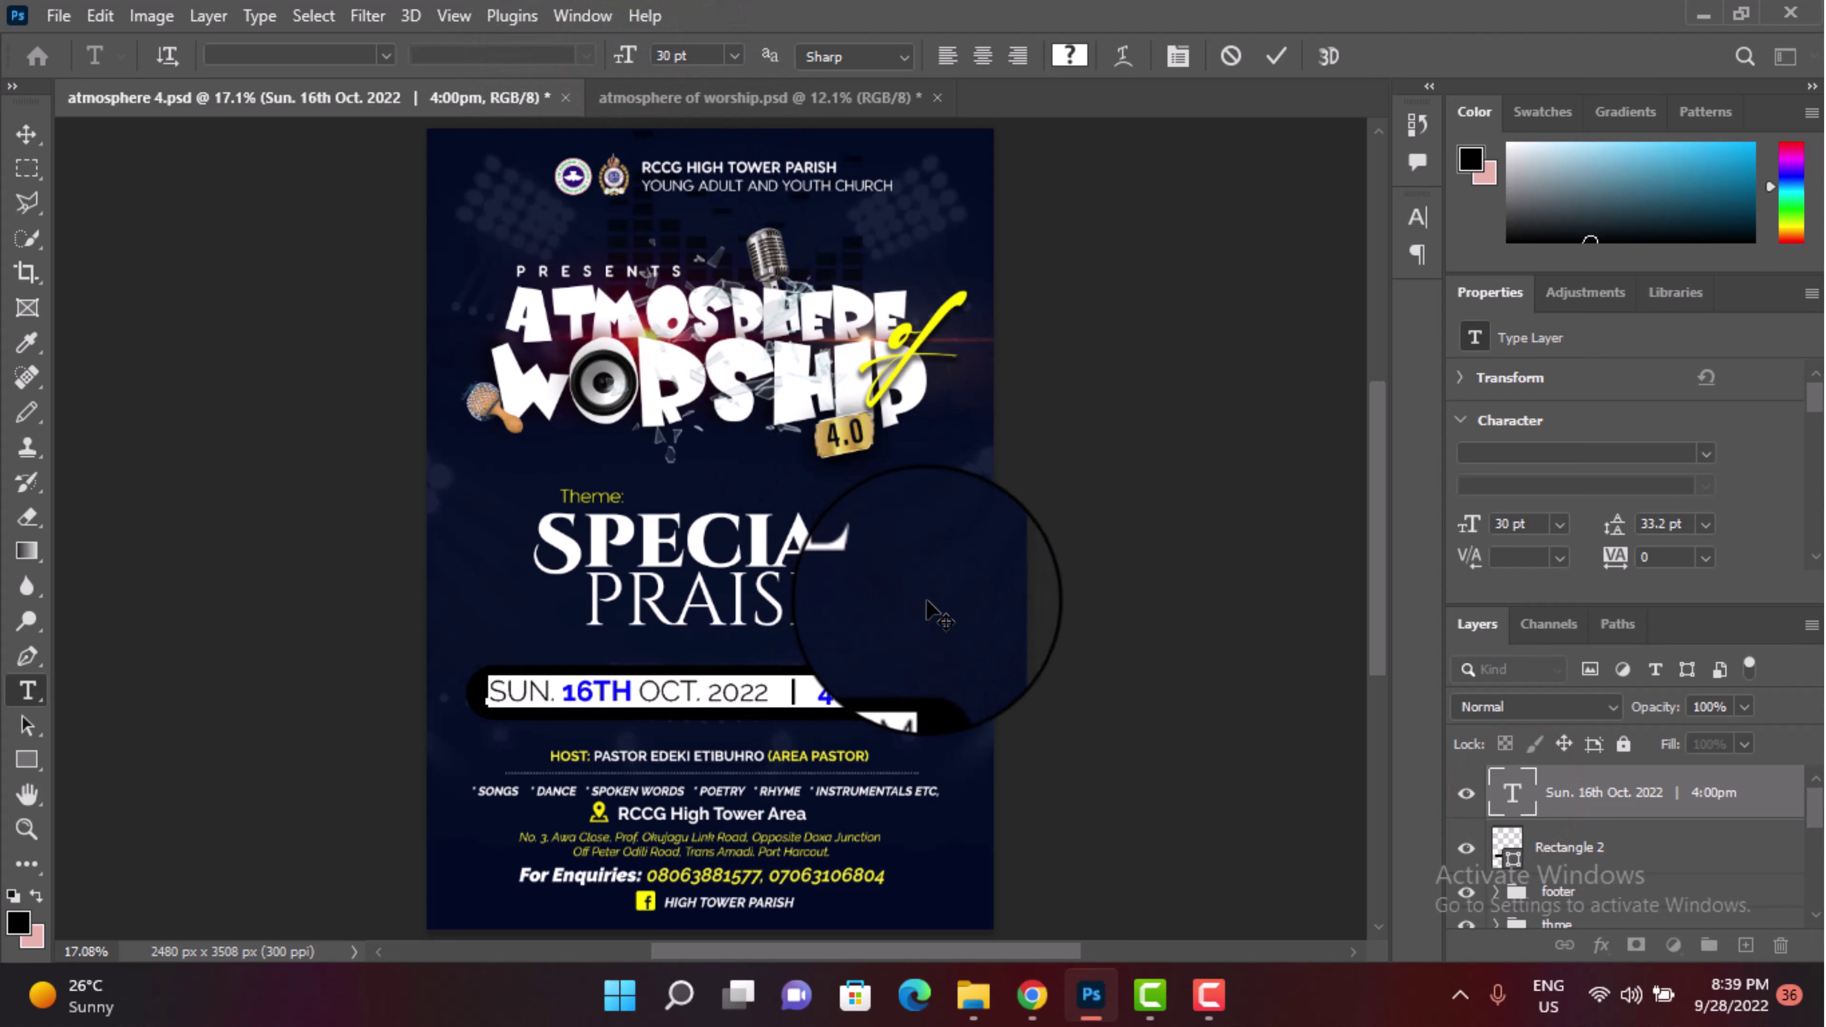
click(1275, 56)
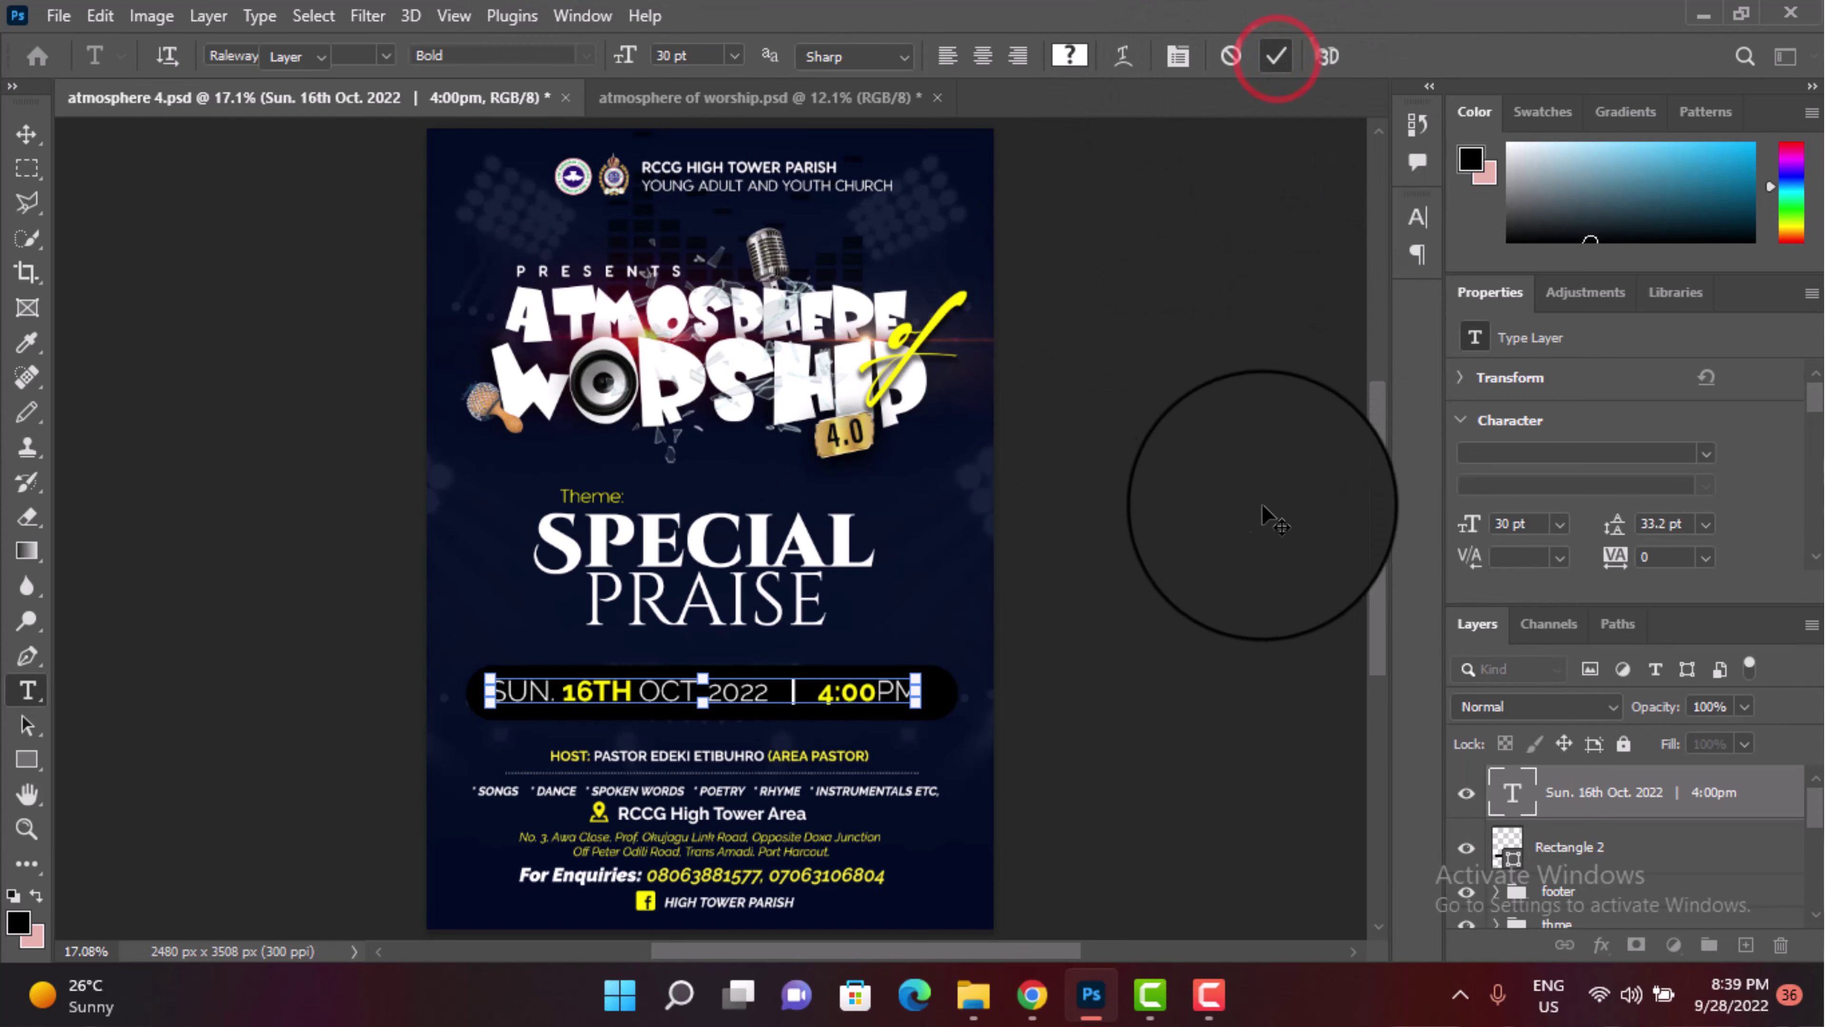
key(v)
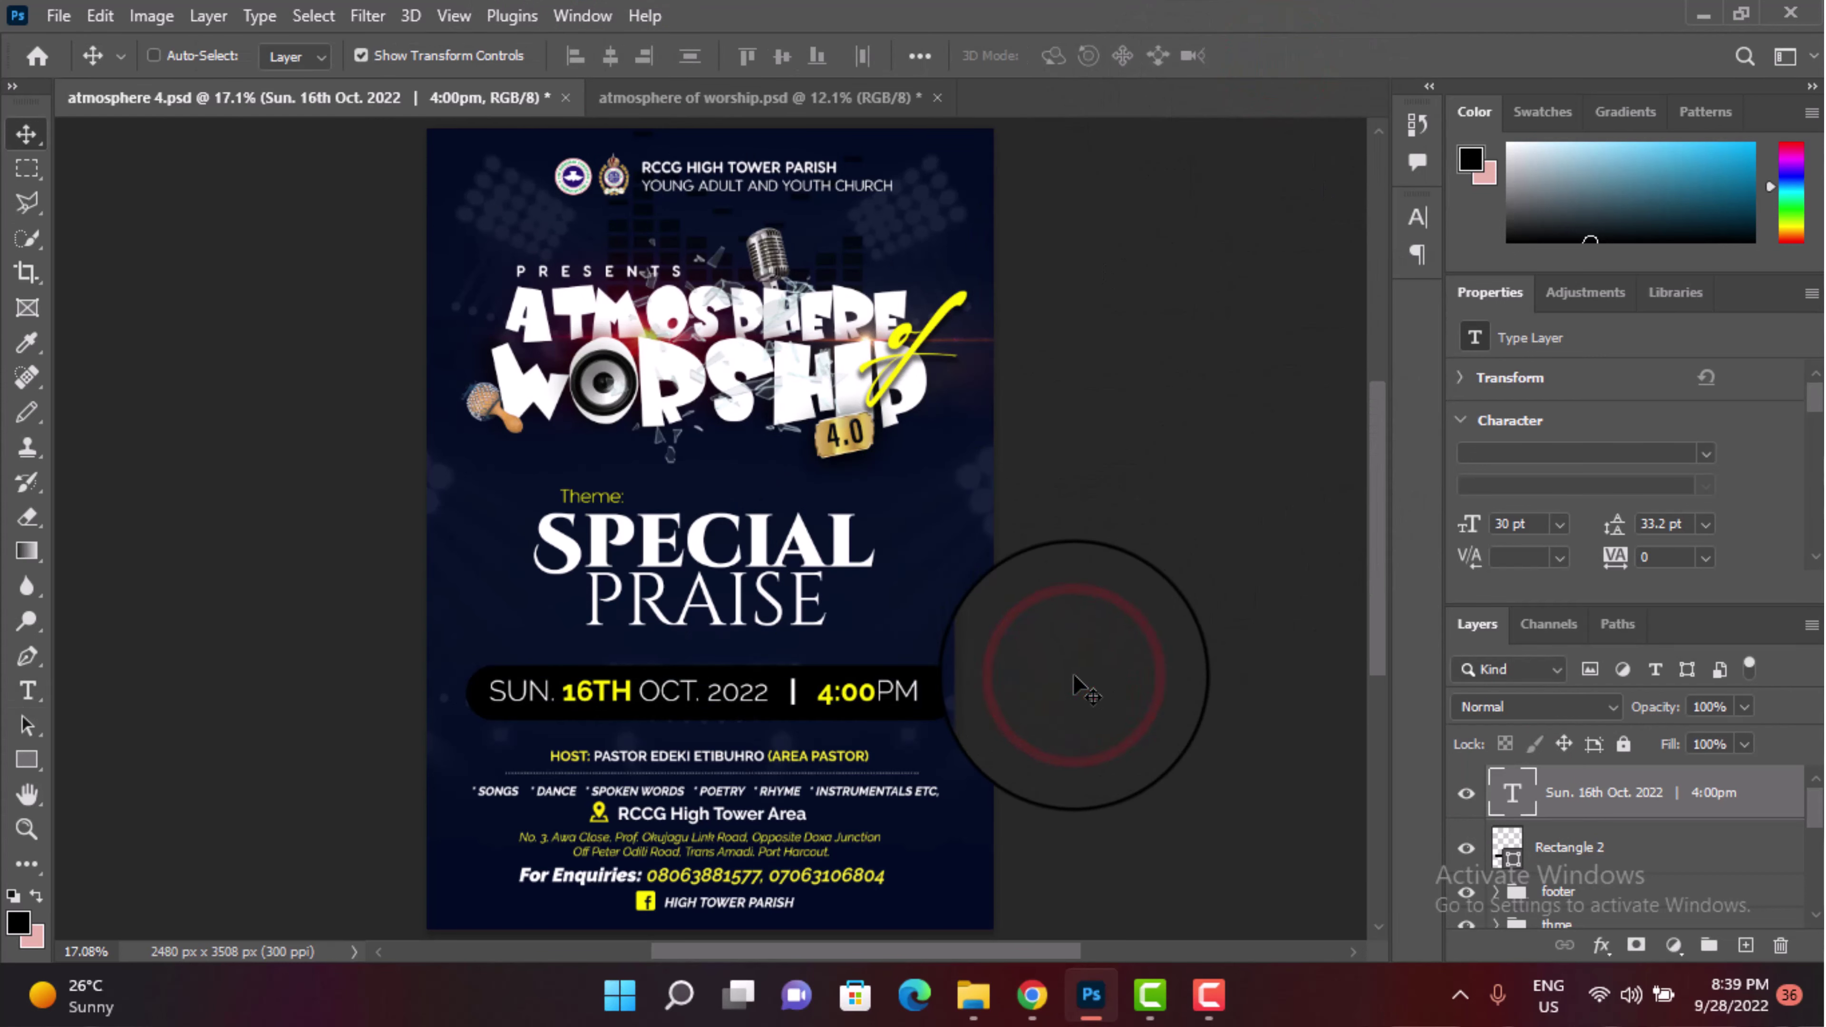
Step: Fill Rectangle 2 with white and lower its layer opacity to 12%
double_click(1508, 842)
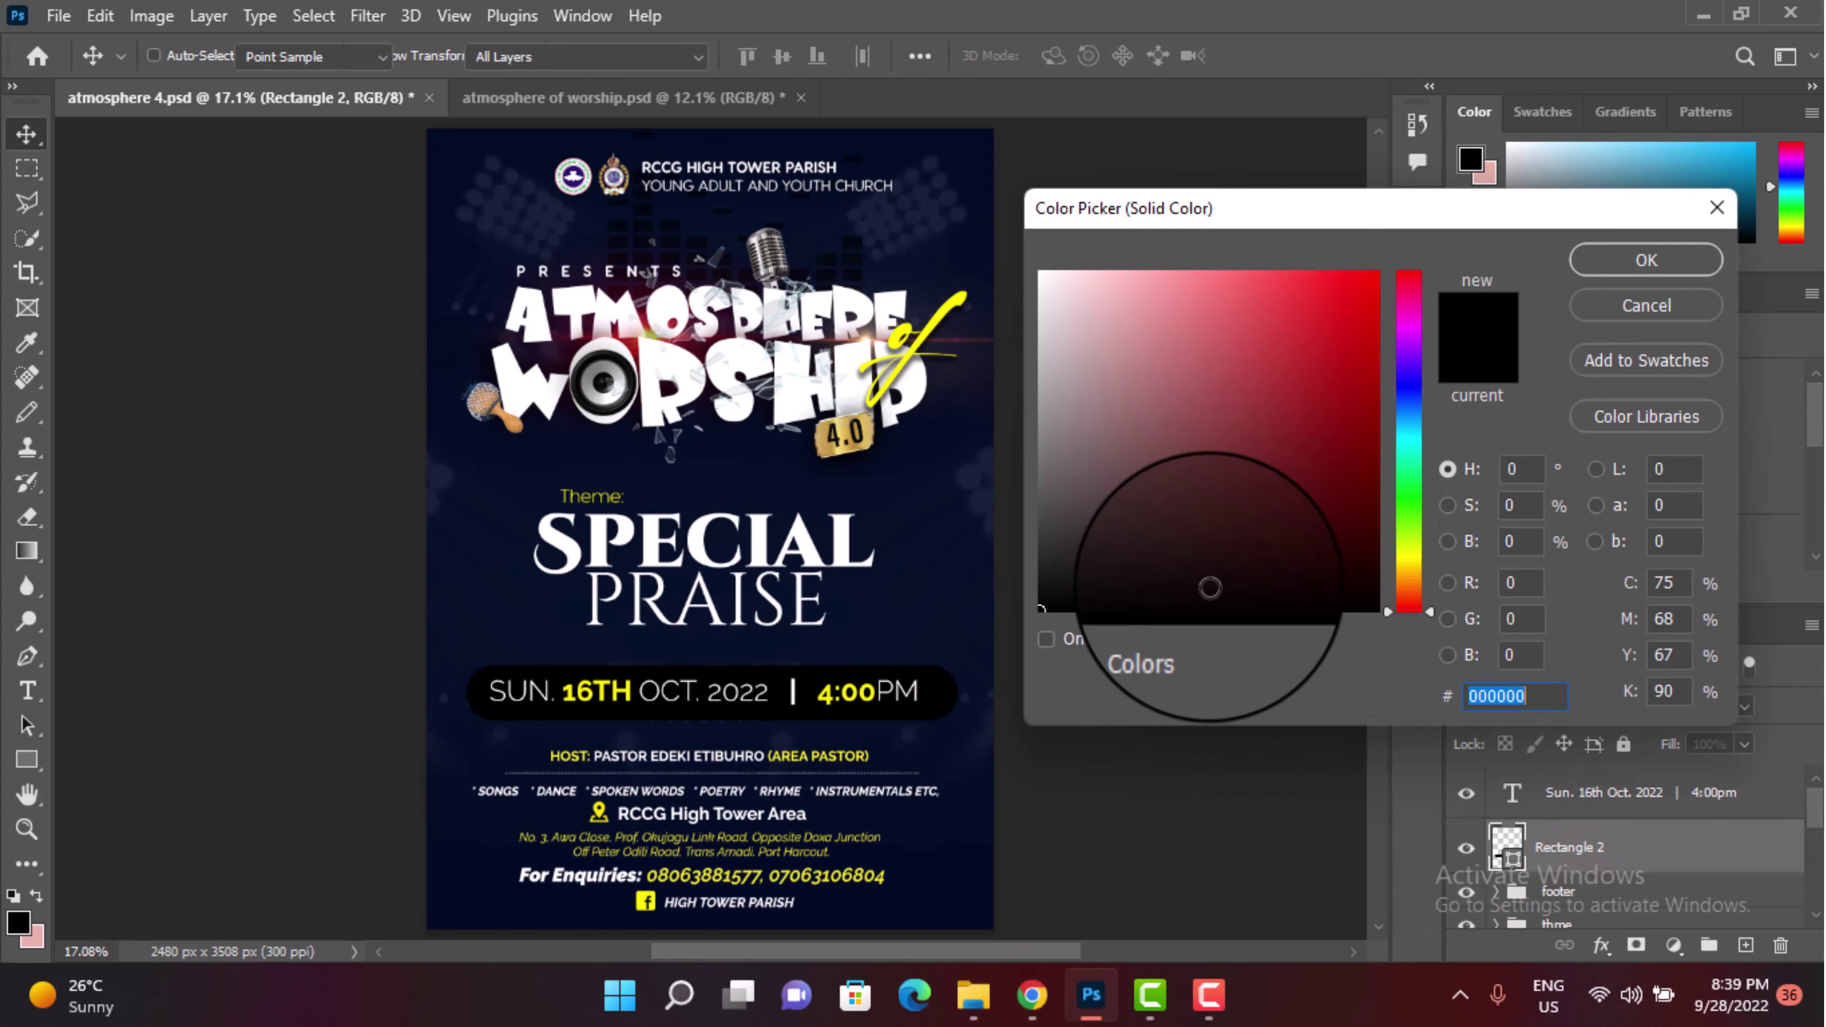
click(1199, 496)
drag(1000, 231, 1041, 273)
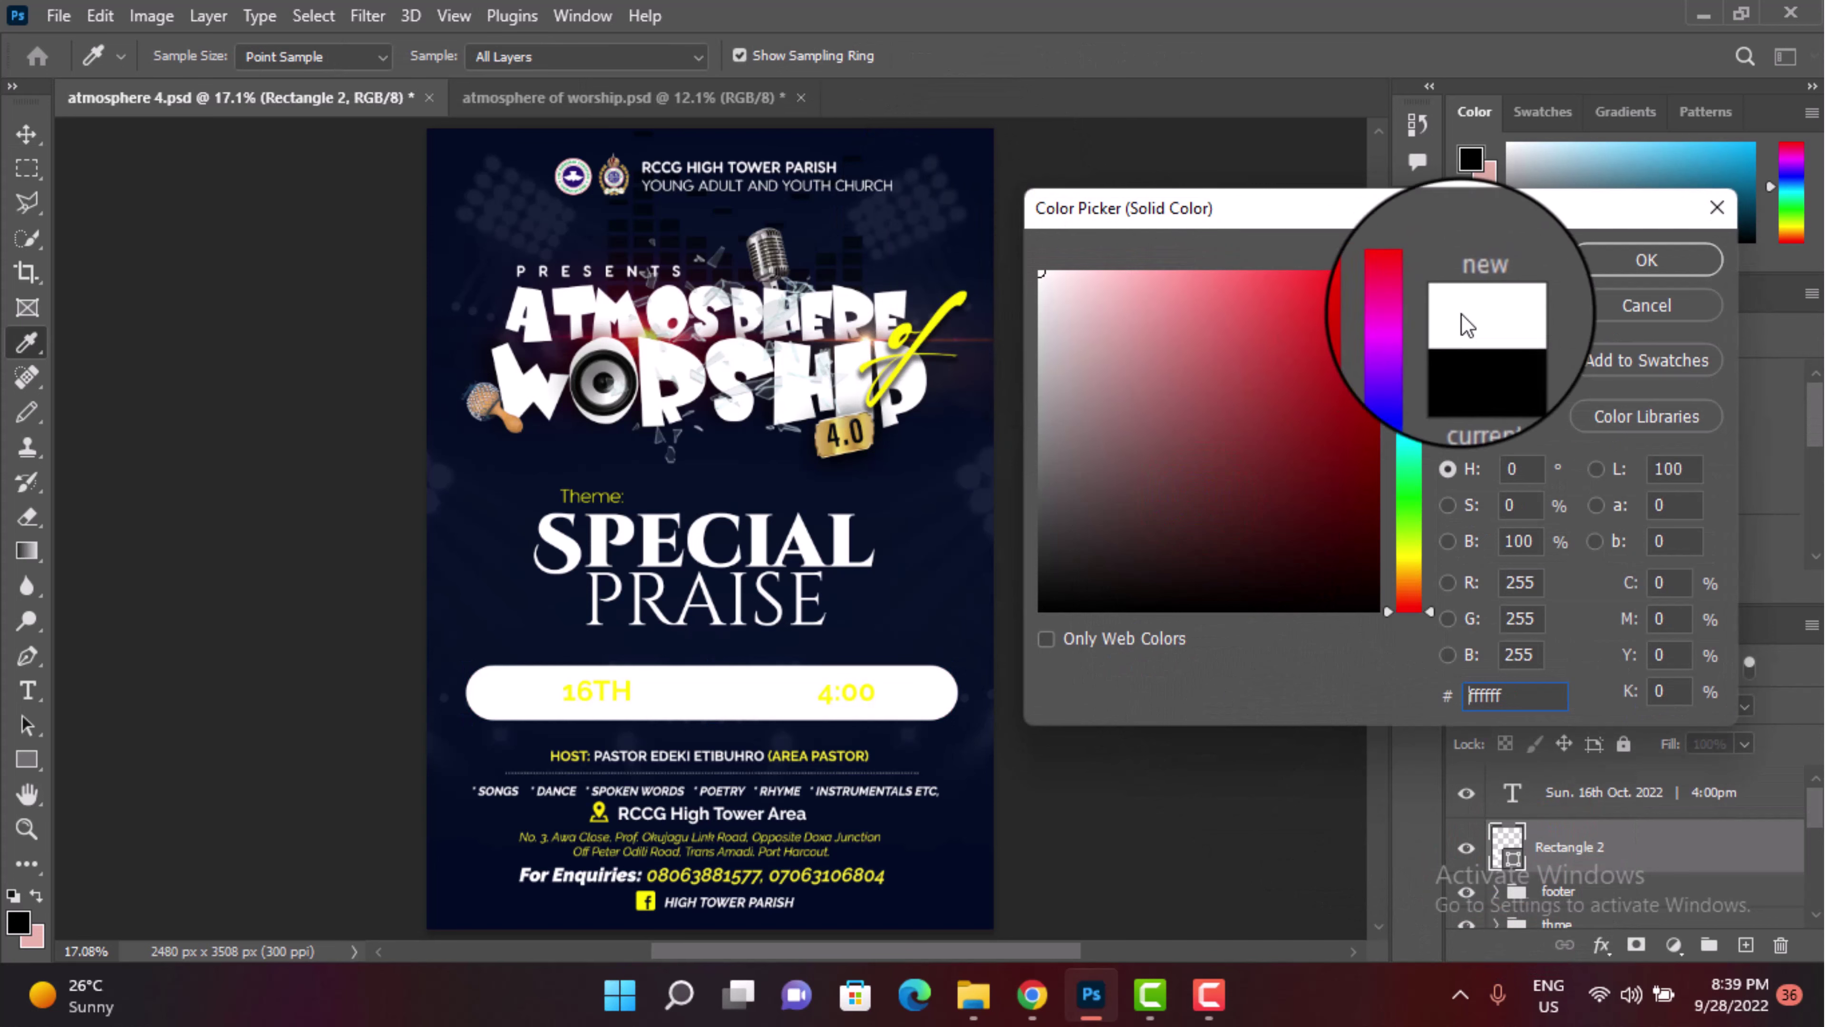
click(1603, 268)
click(1745, 707)
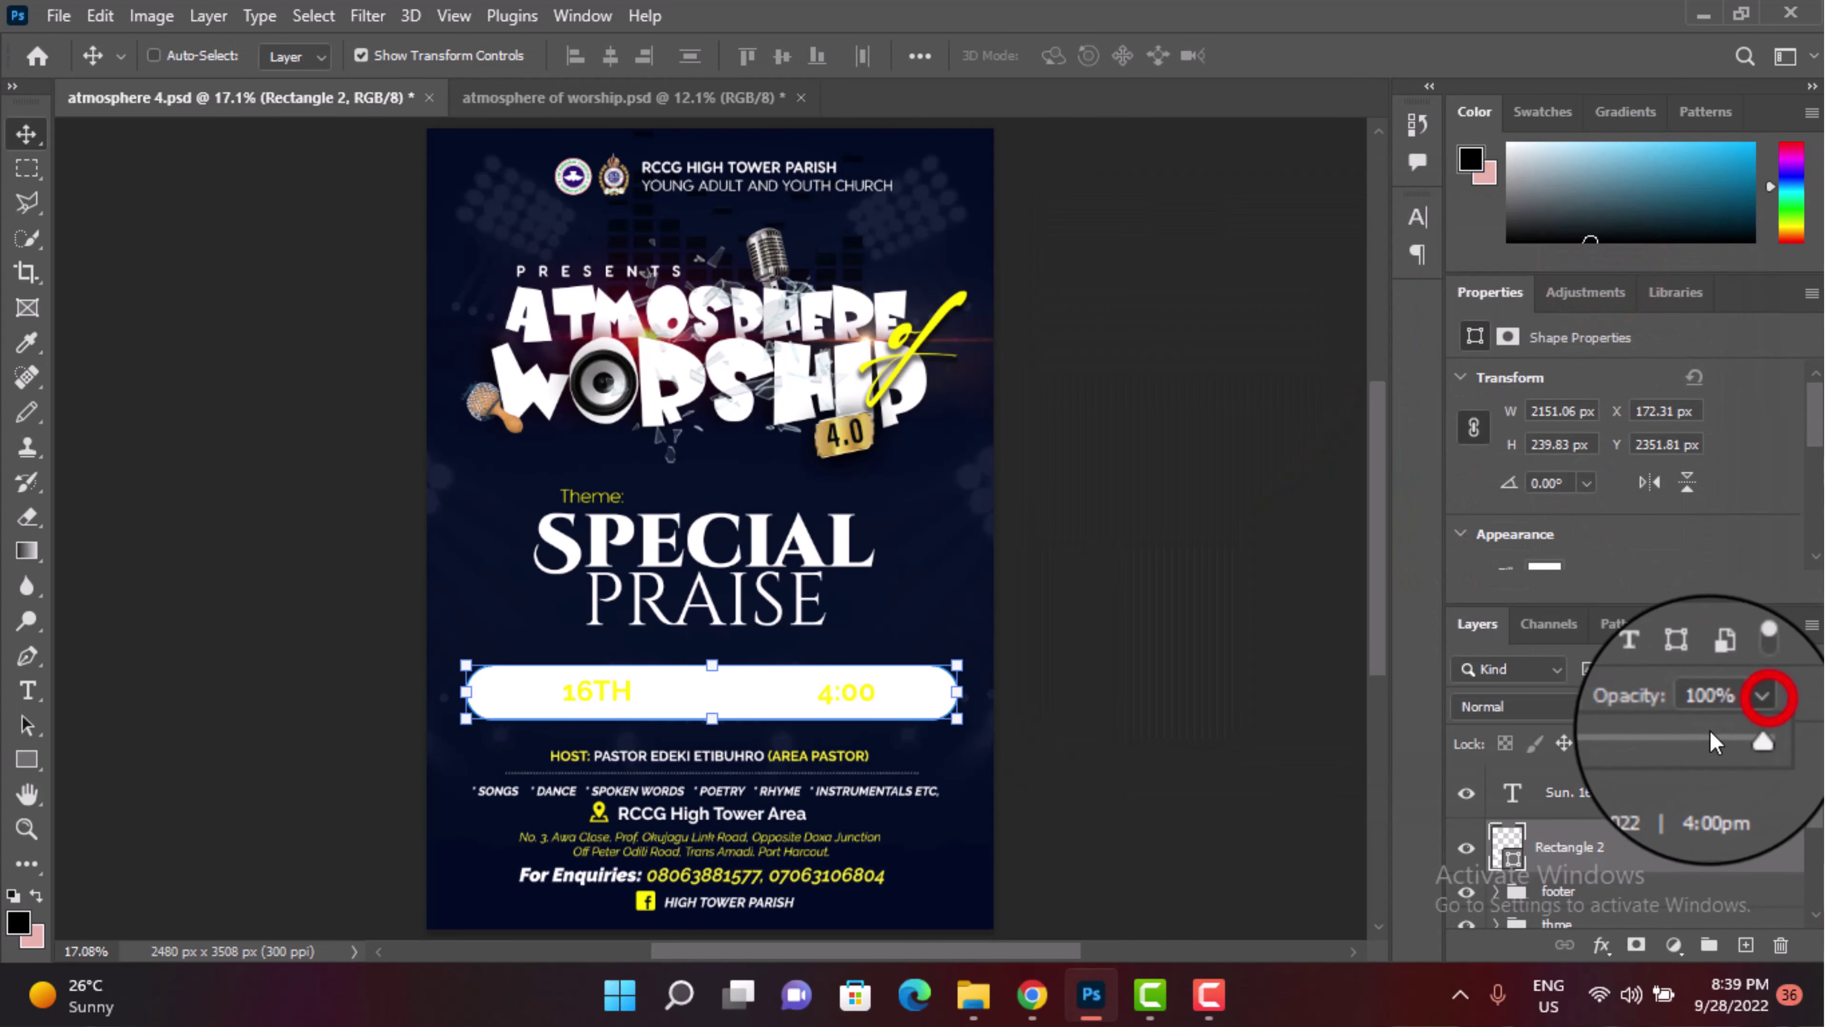
drag(1754, 730, 1637, 732)
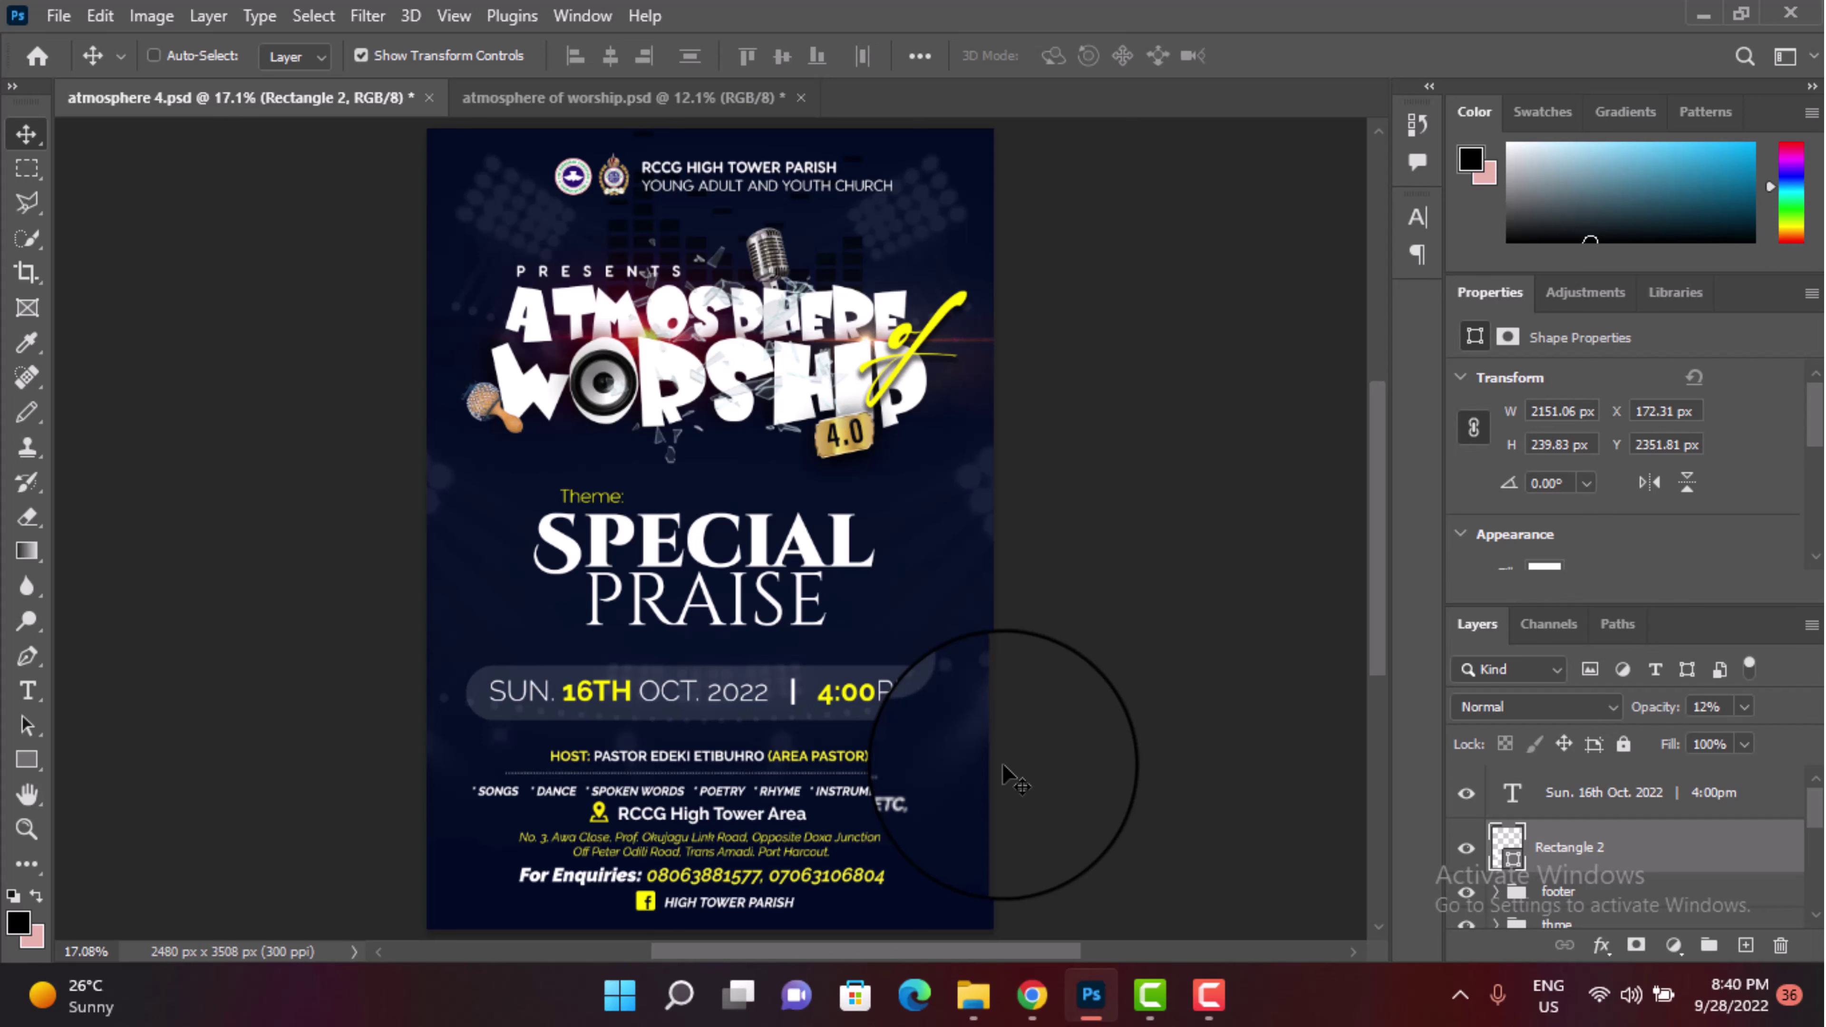
click(1001, 764)
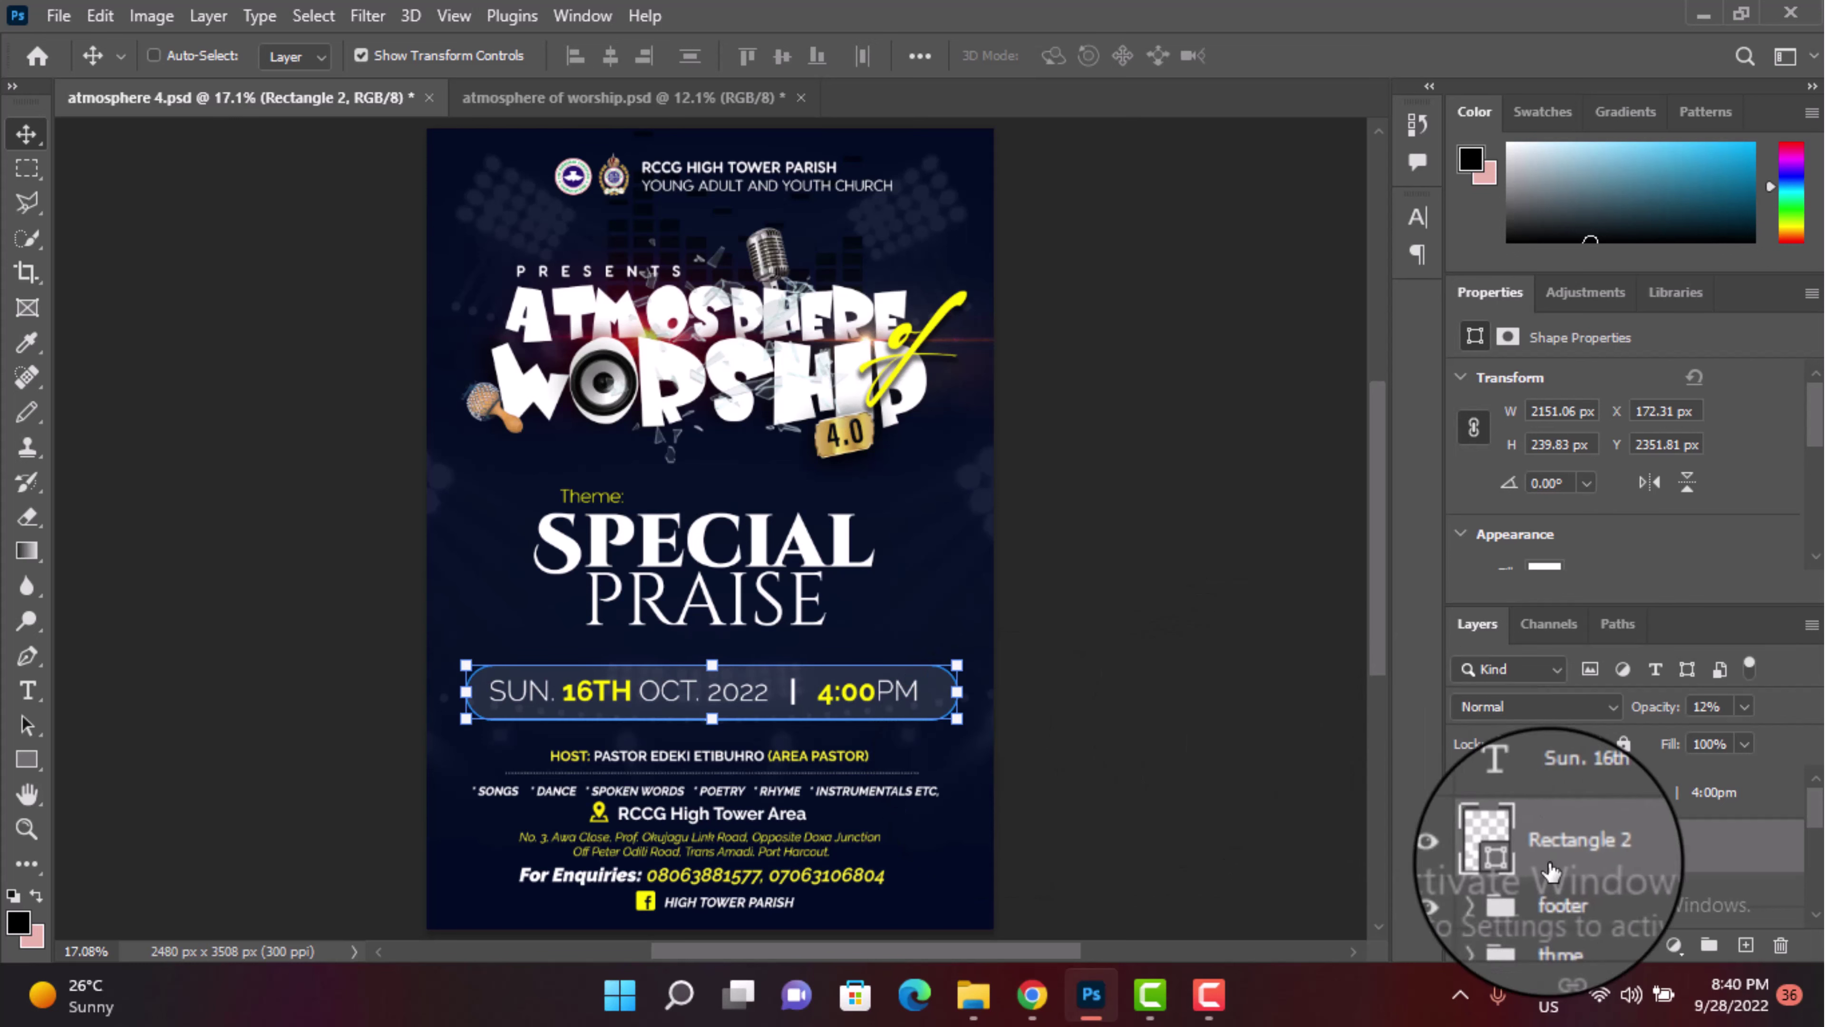
Step: Select the Background layer and save the flyer as atmosphere 4.psd
scroll(1597, 872, down, 3)
scroll(1599, 873, down, 2)
click(1561, 900)
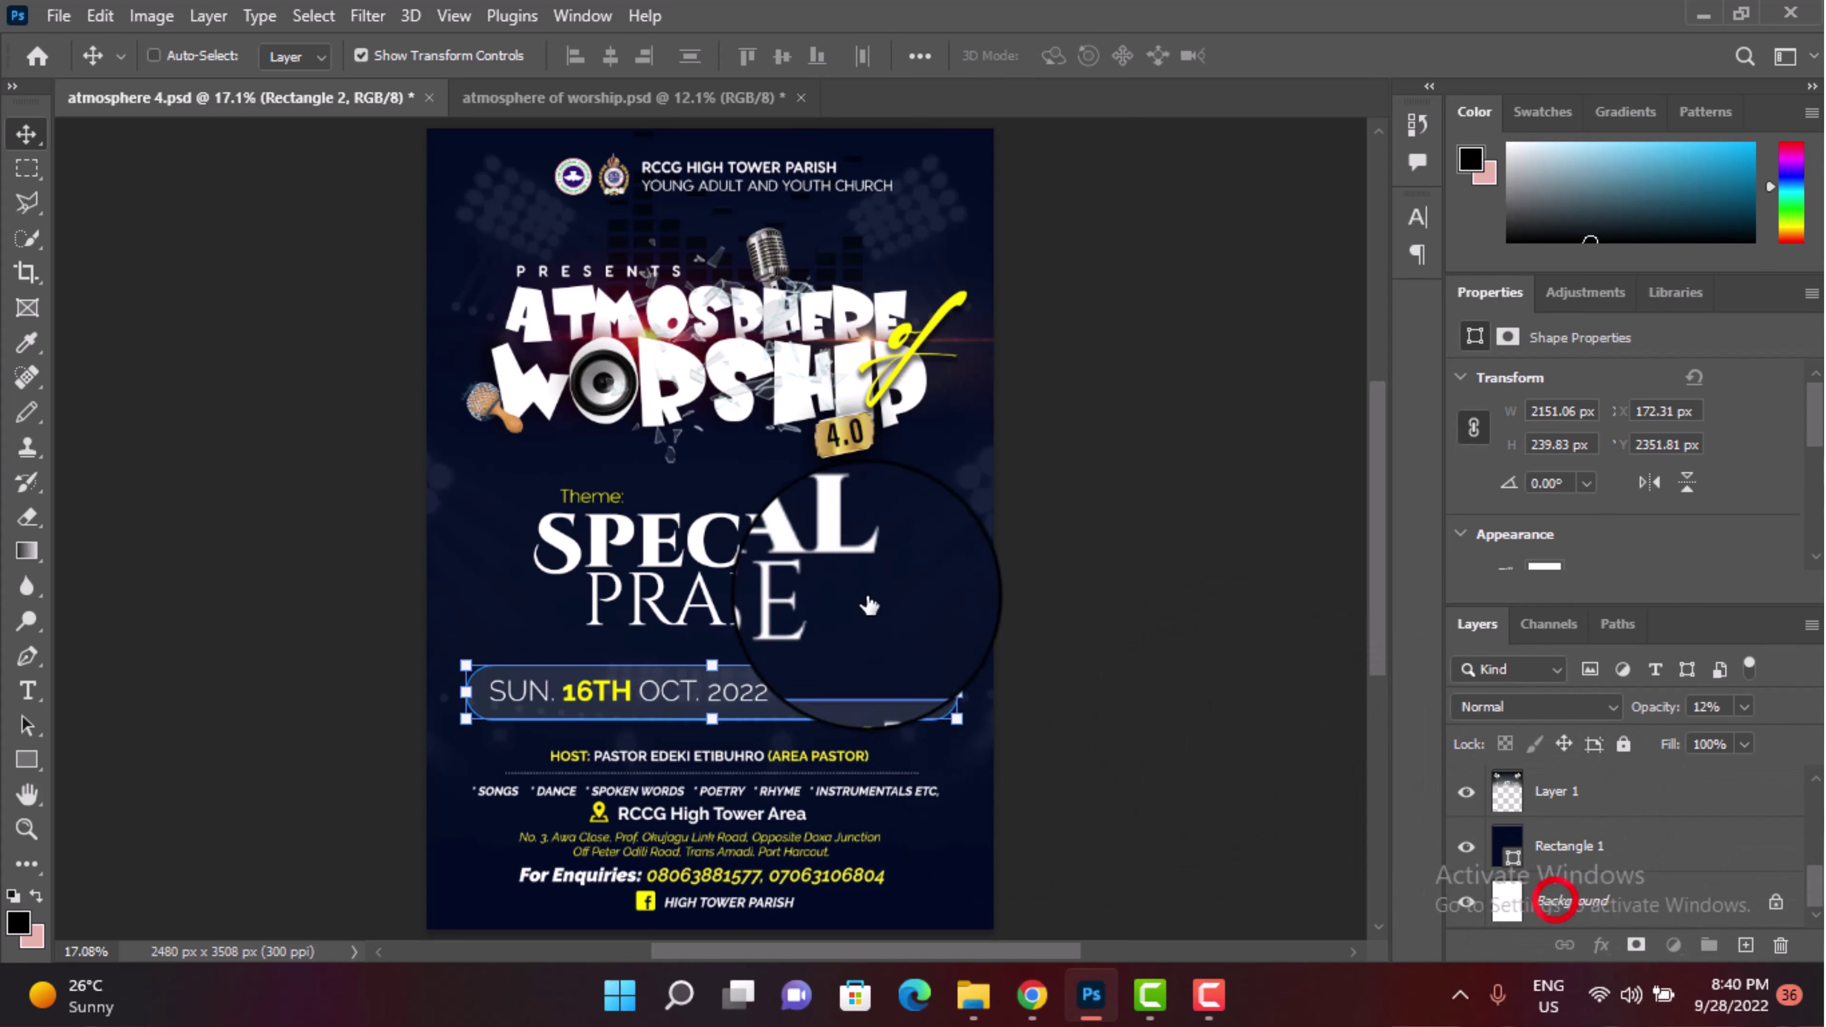
key(ctrl+s)
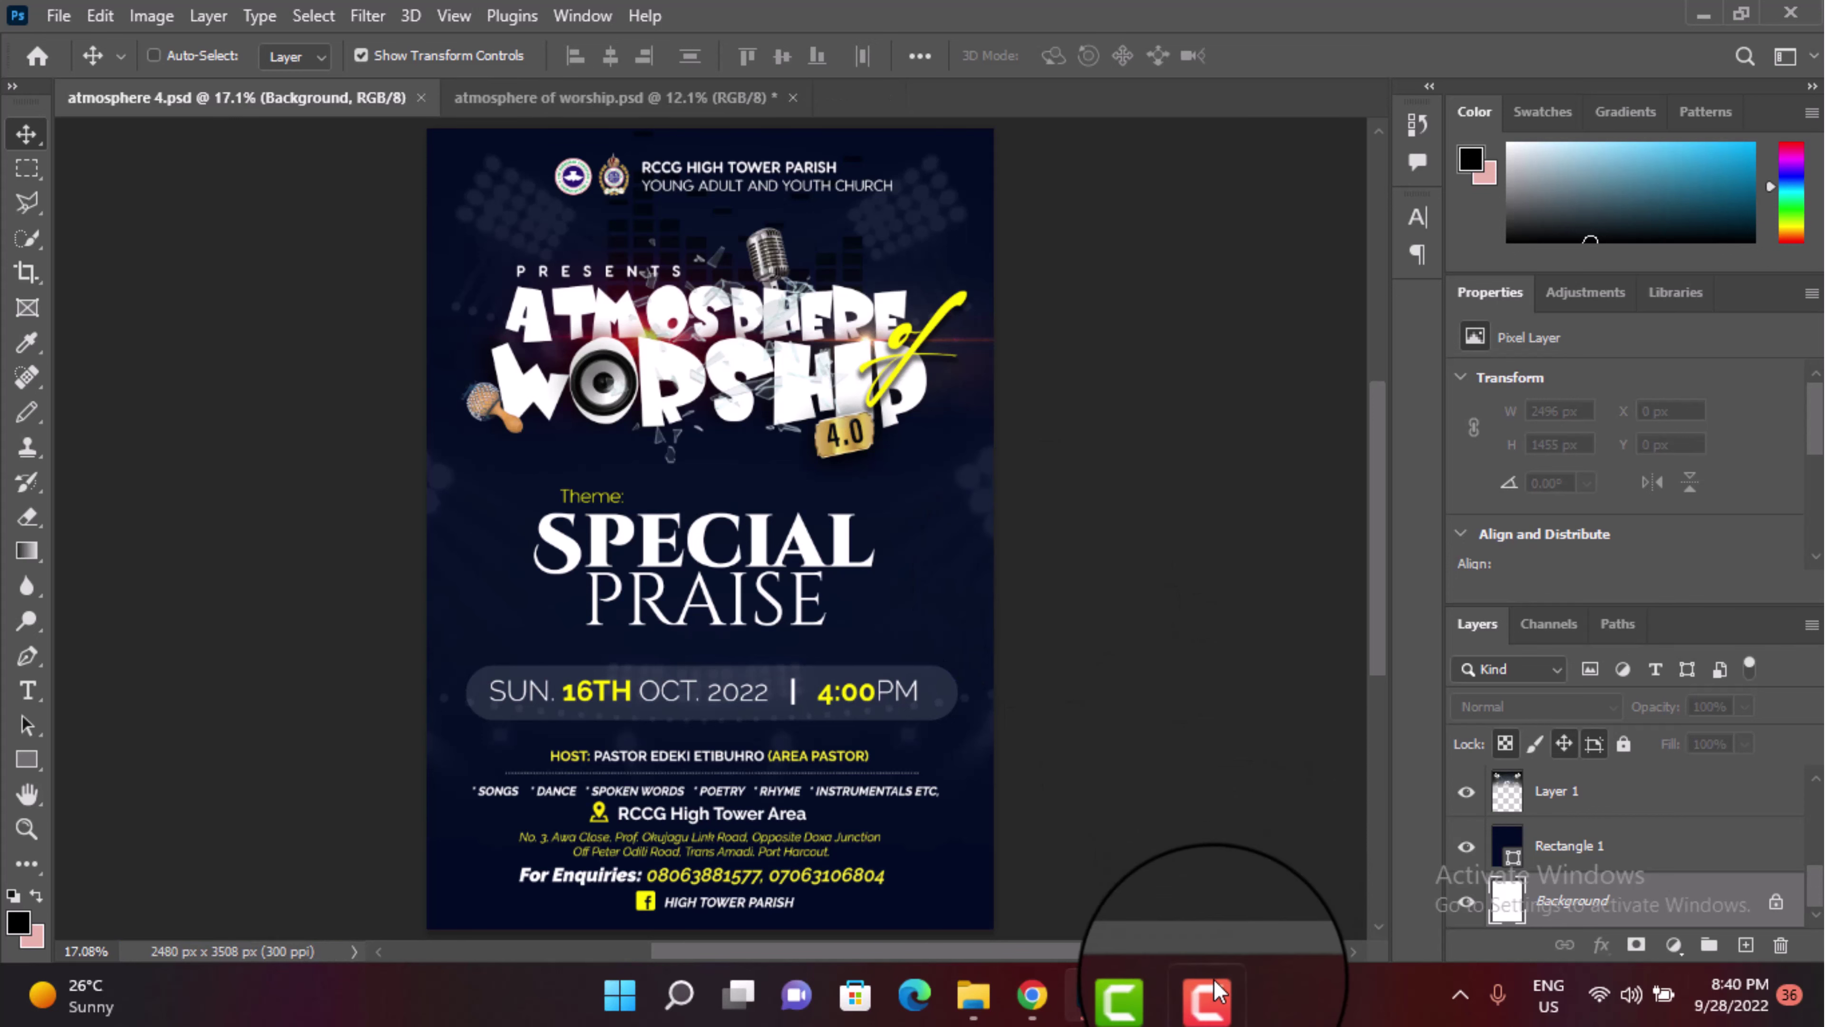
click(1211, 996)
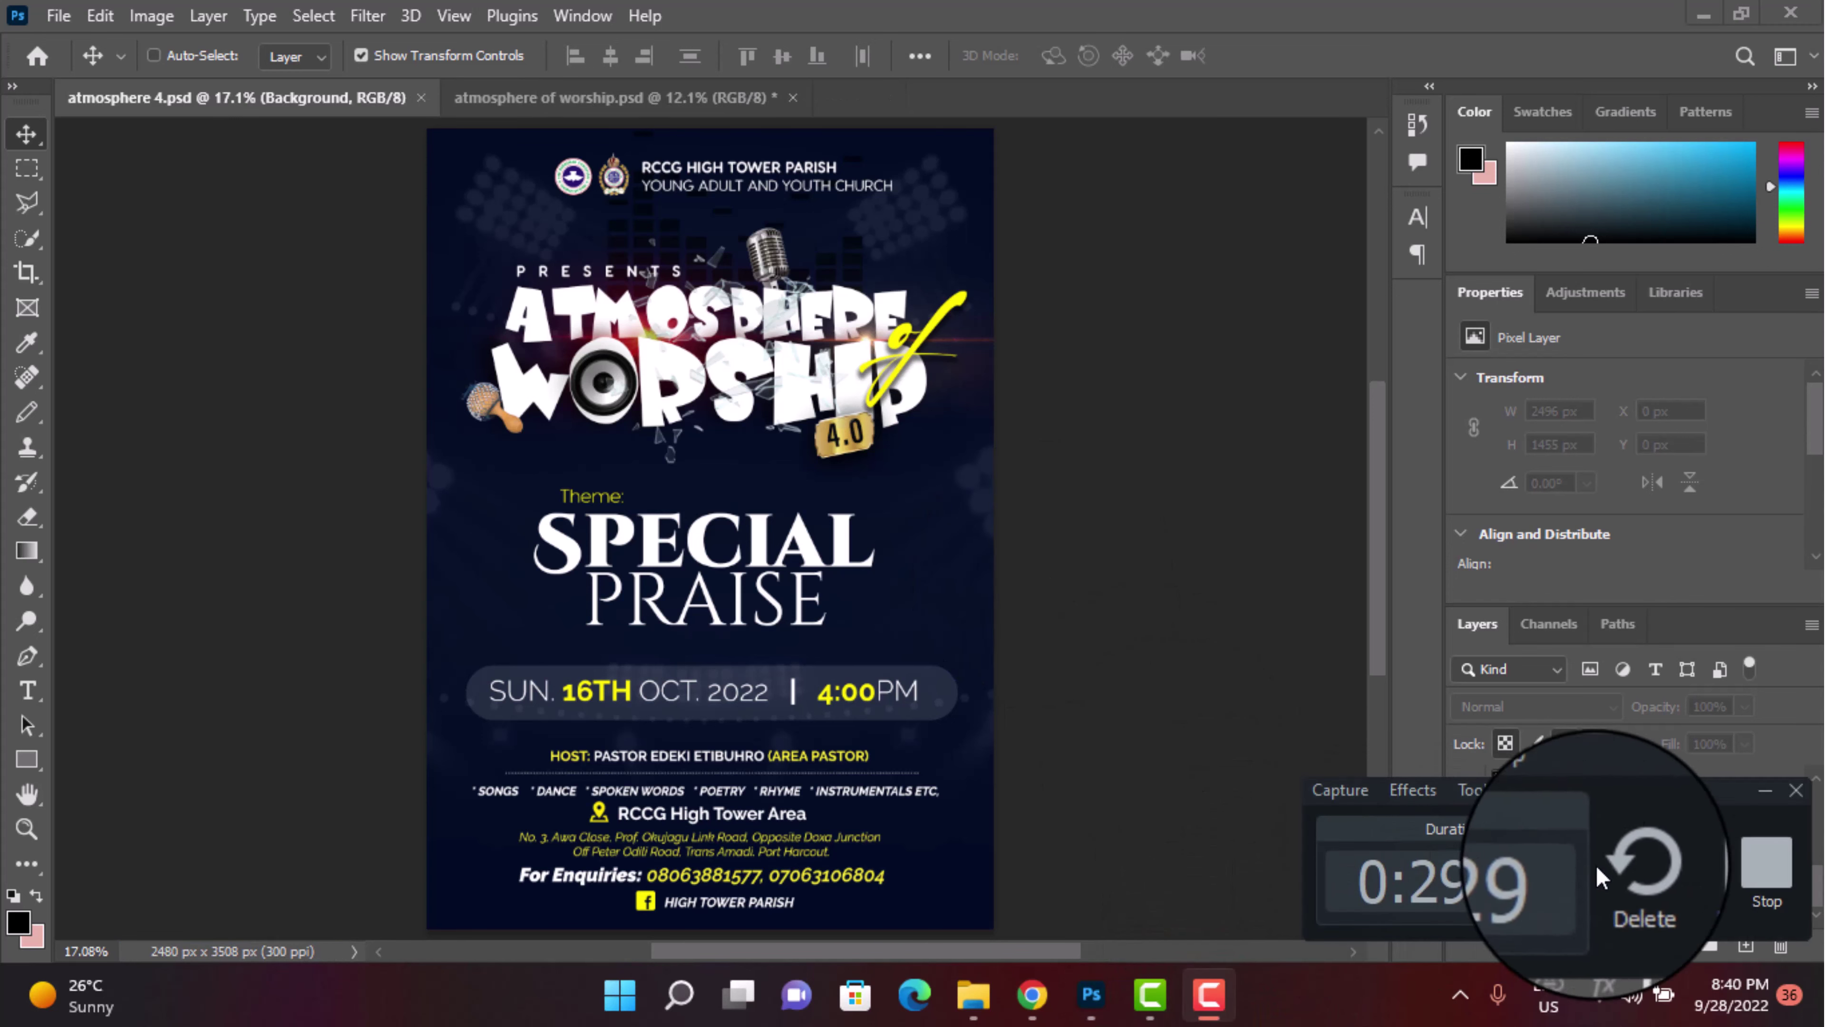